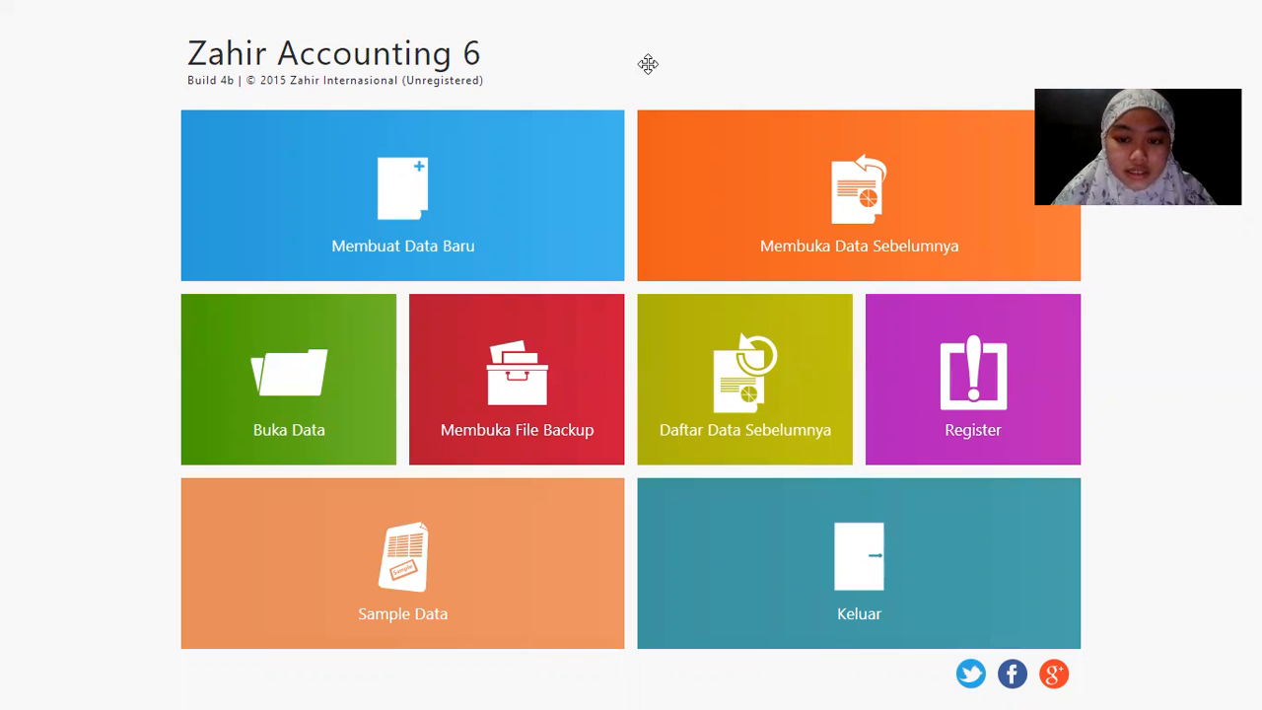
Step: Review the exam PDF, then start creating a new company data file
{"action": "key", "text": "alt+Tab"}
{"action": "scroll", "coordinate": [650, 342], "scroll_direction": "down", "scroll_amount": 1}
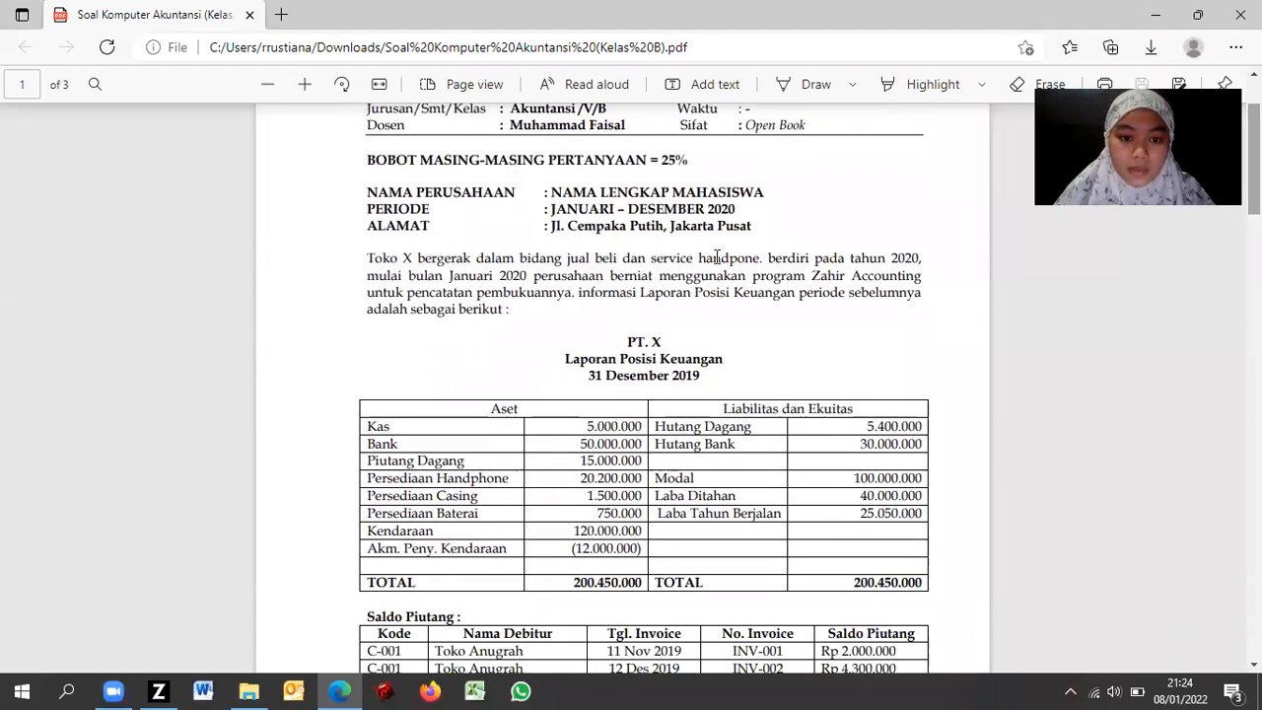
{"action": "key", "text": "alt+Tab"}
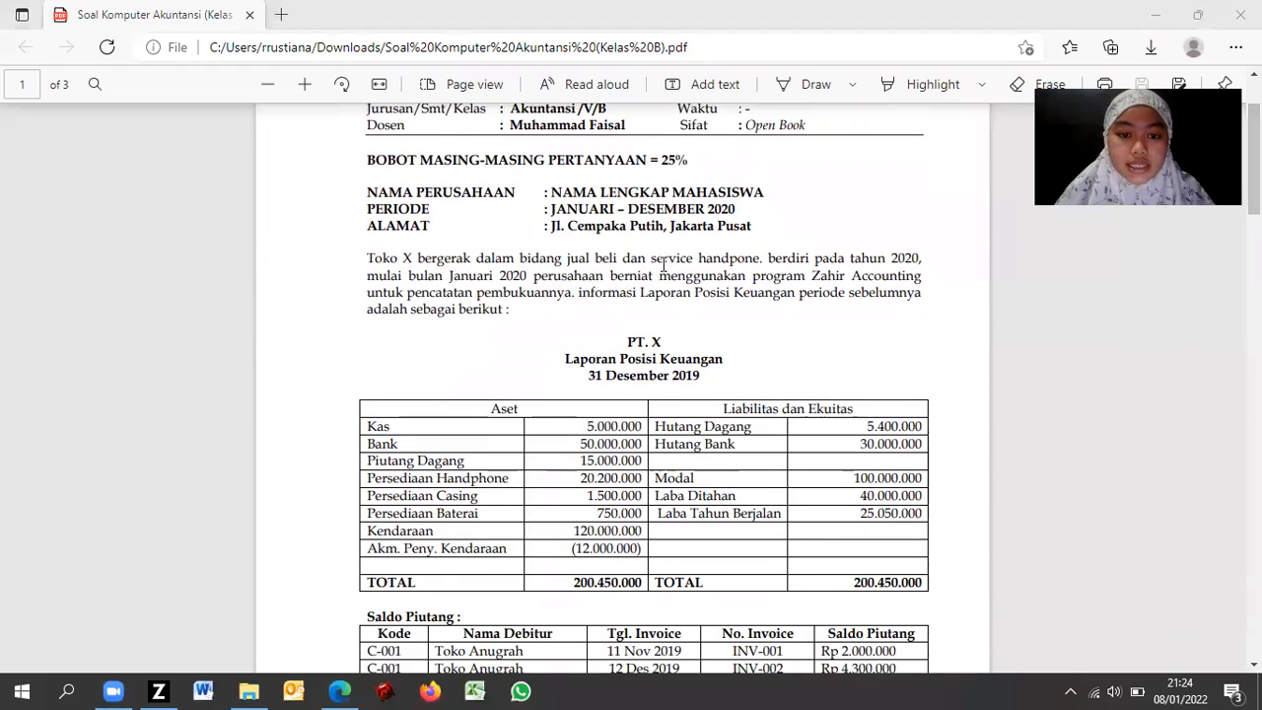
{"action": "key", "text": "alt+Tab"}
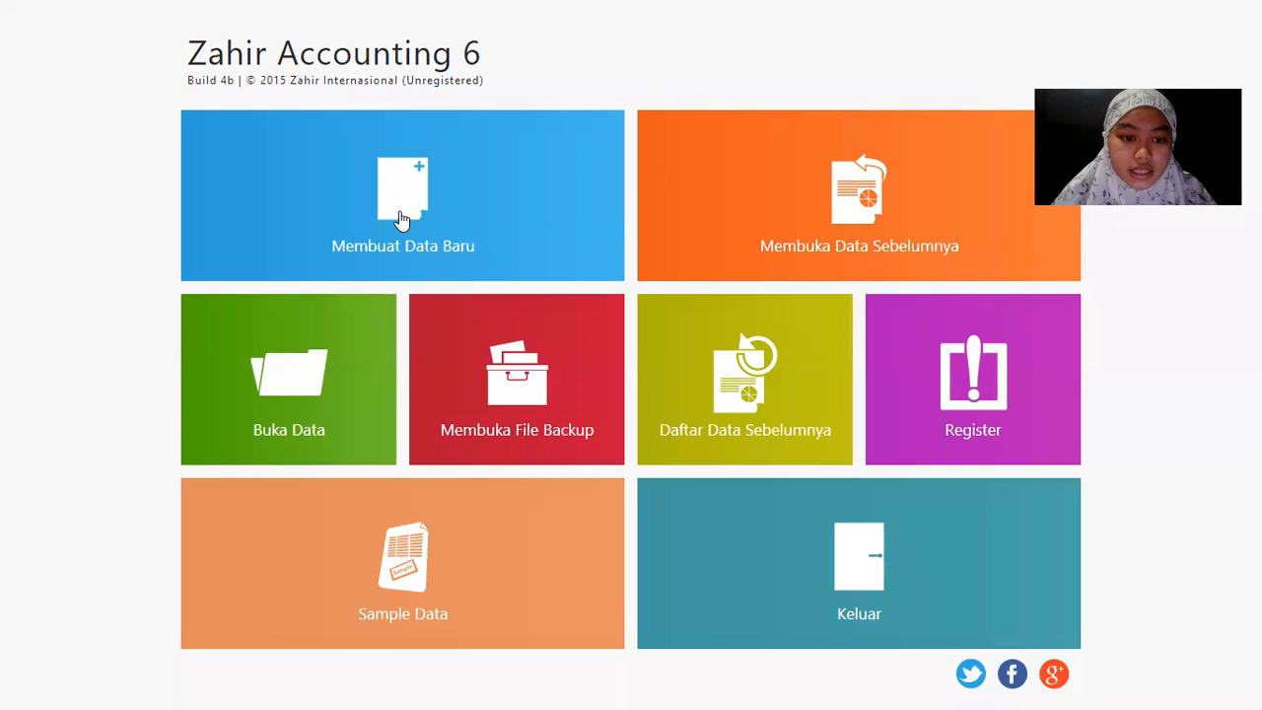
{"action": "left_click", "coordinate": [404, 202]}
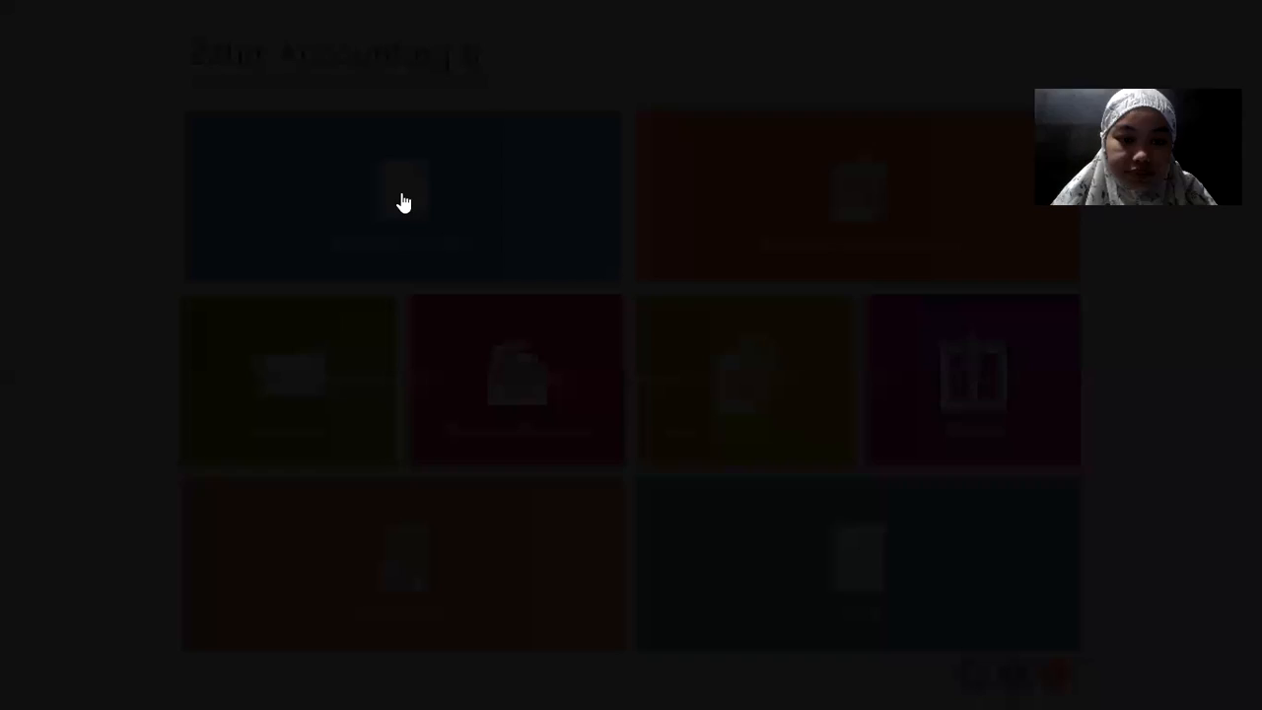
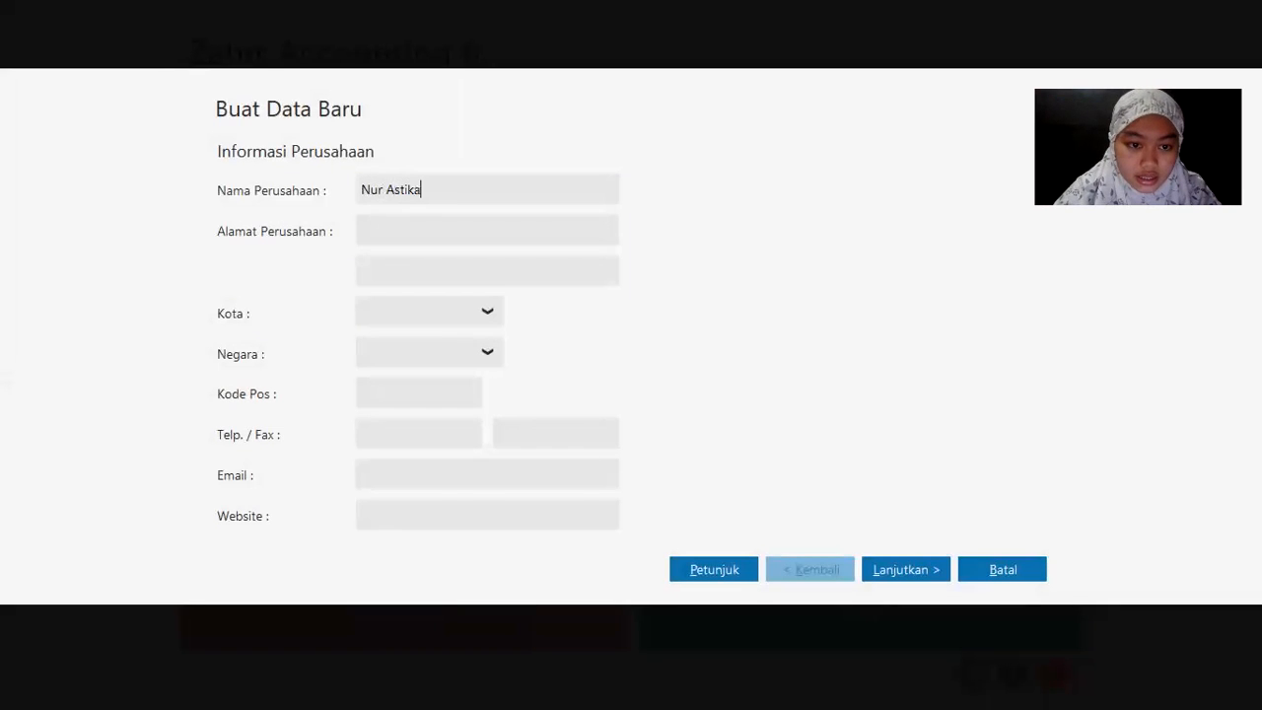
Step: Enter the company name and address Jl. Cempaka Putih, Jakarta Pusat, with city Jakarta
{"action": "key", "text": "Tab"}
{"action": "type", "text": "Jl"}
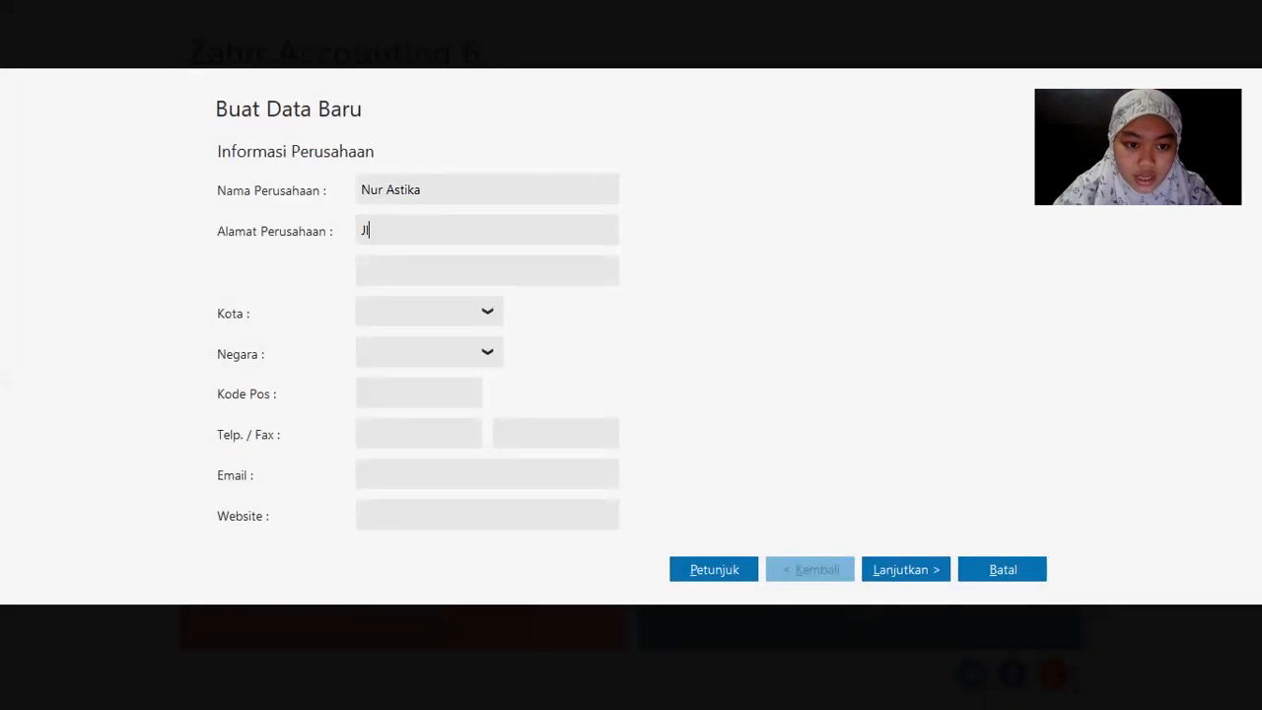
{"action": "type", "text": "."}
{"action": "key", "text": "alt+Tab"}
{"action": "key", "text": "alt+Tab"}
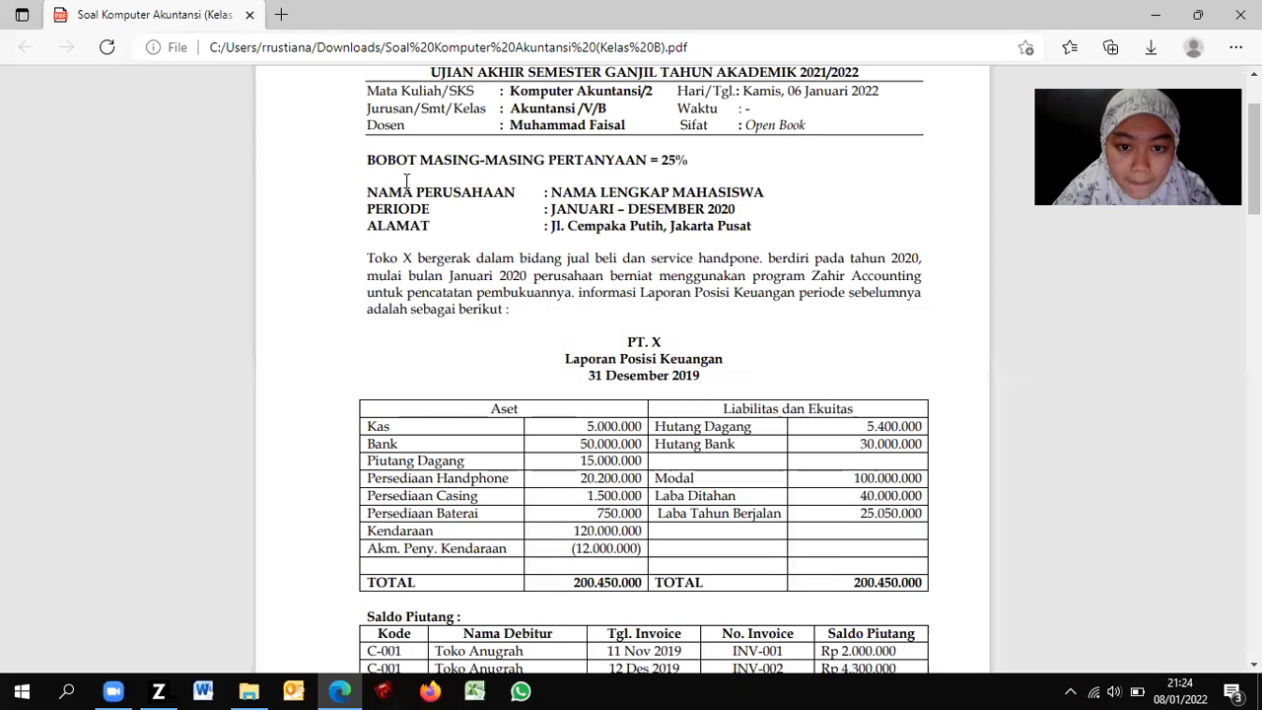
{"action": "key", "text": "alt+Tab"}
{"action": "key", "text": "alt+Tab"}
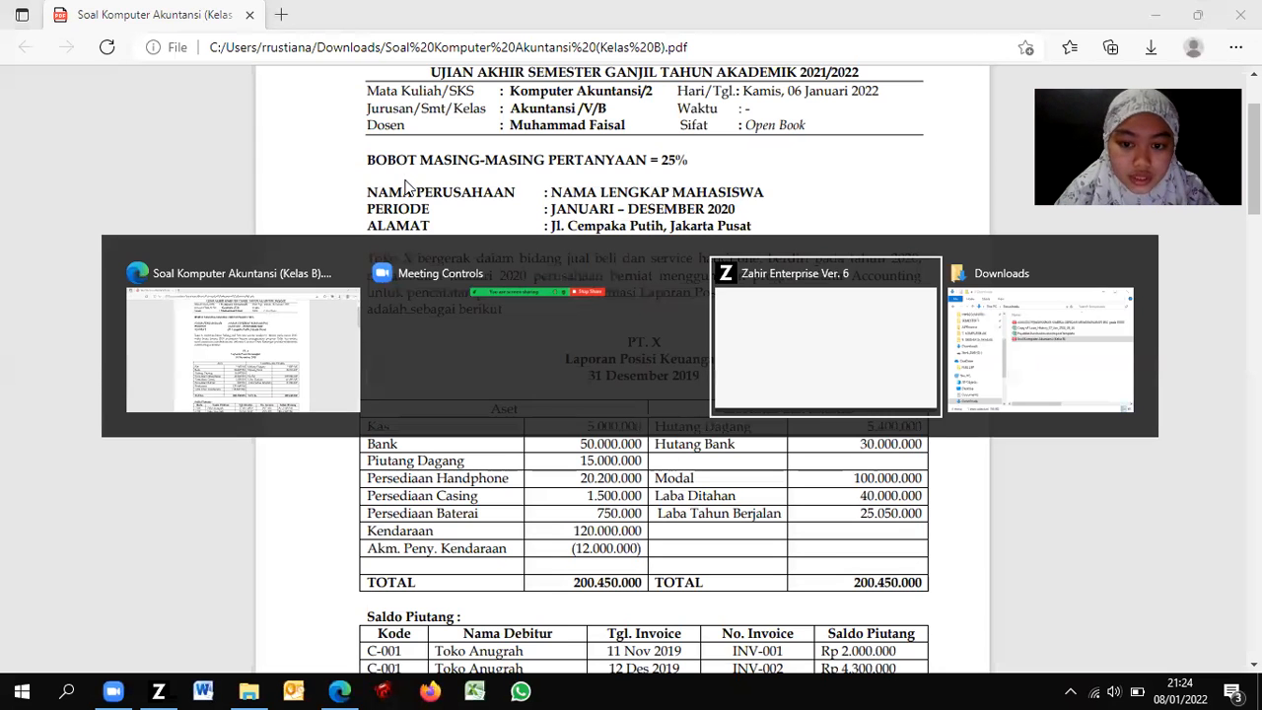
{"action": "key", "text": "End"}
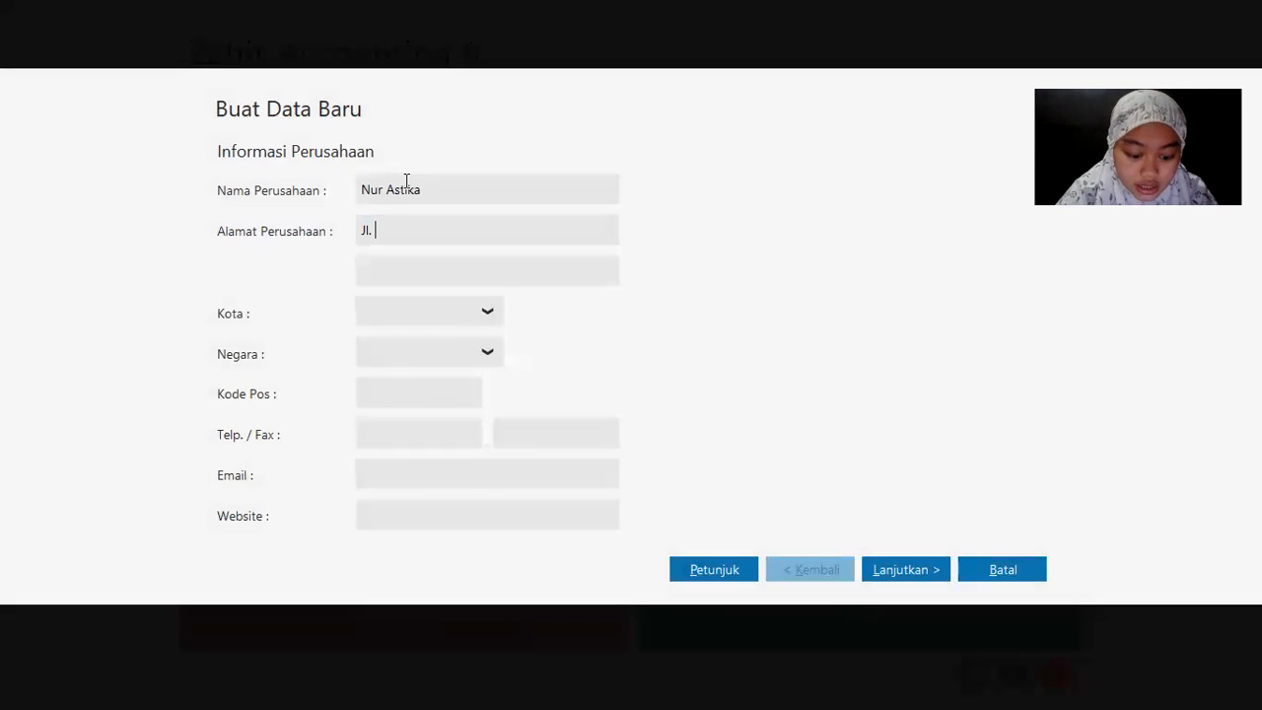
{"action": "type", "text": "Cempaka"}
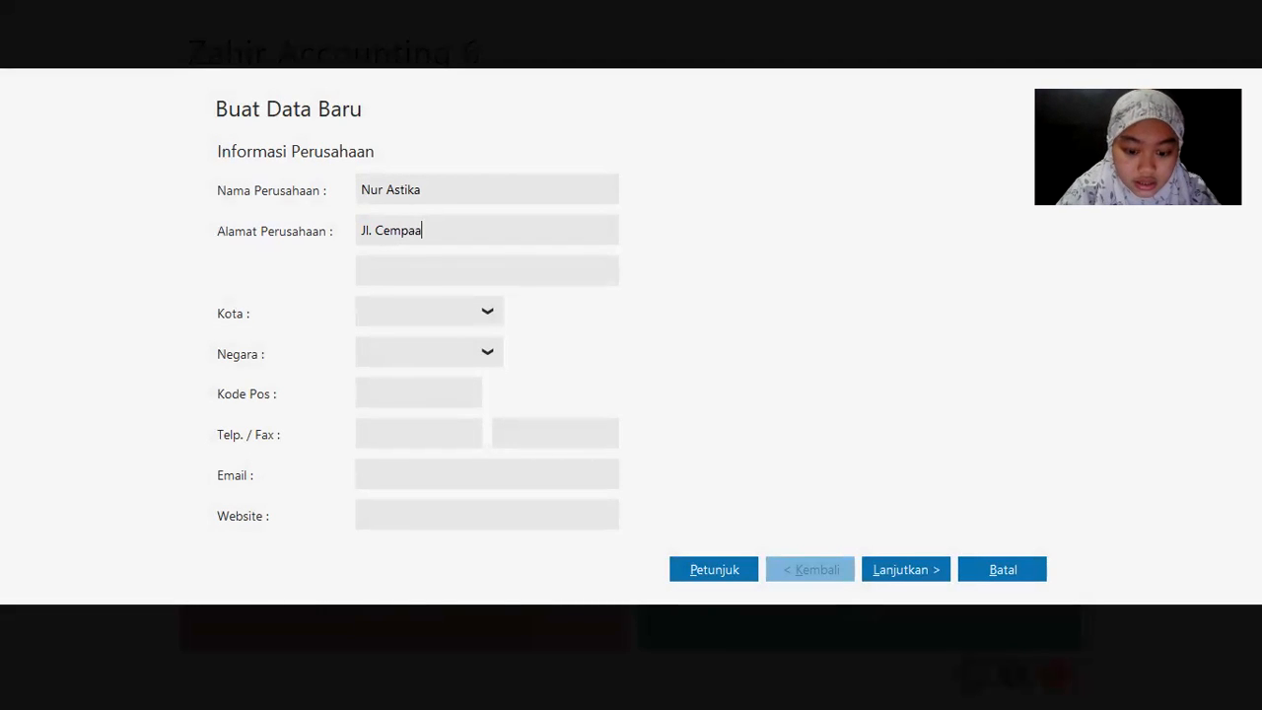
{"action": "type", "text": " Putih, Jakrta"}
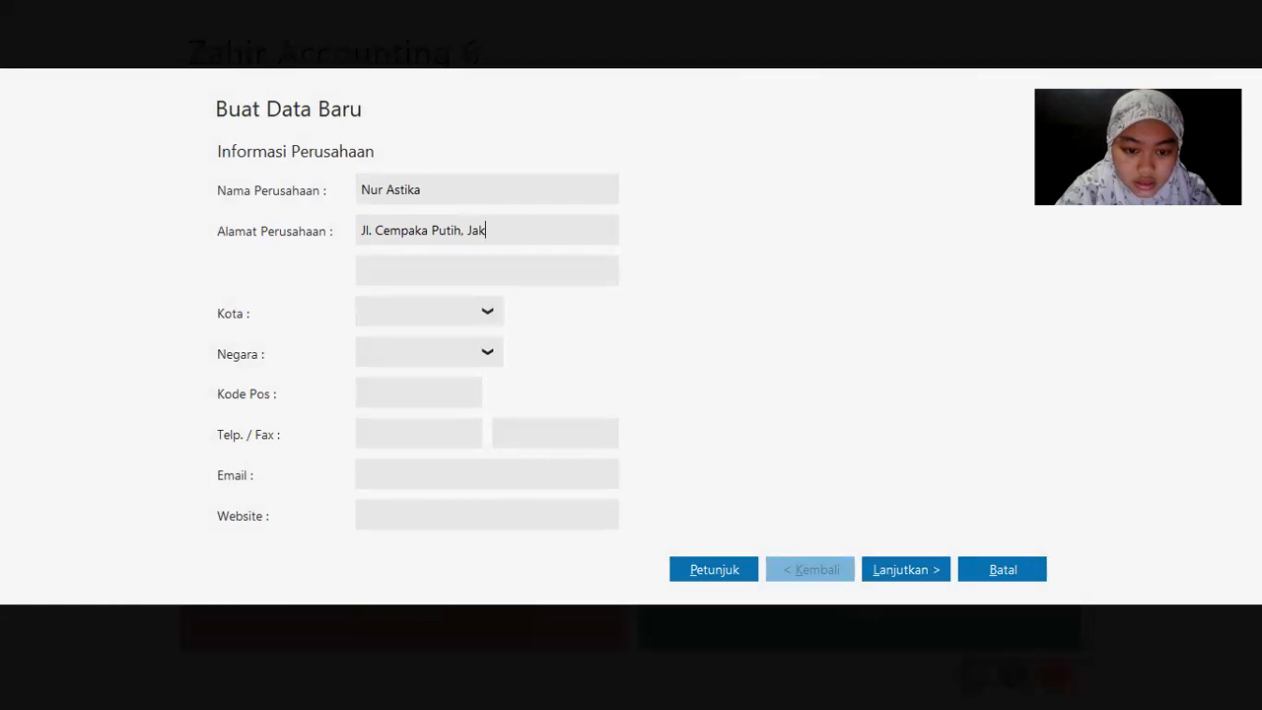
{"action": "key", "text": "BackSpace"}
{"action": "key", "text": "BackSpace"}
{"action": "key", "text": "BackSpace"}
{"action": "key", "text": "BackSpace"}
{"action": "type", "text": "arta Pusat"}
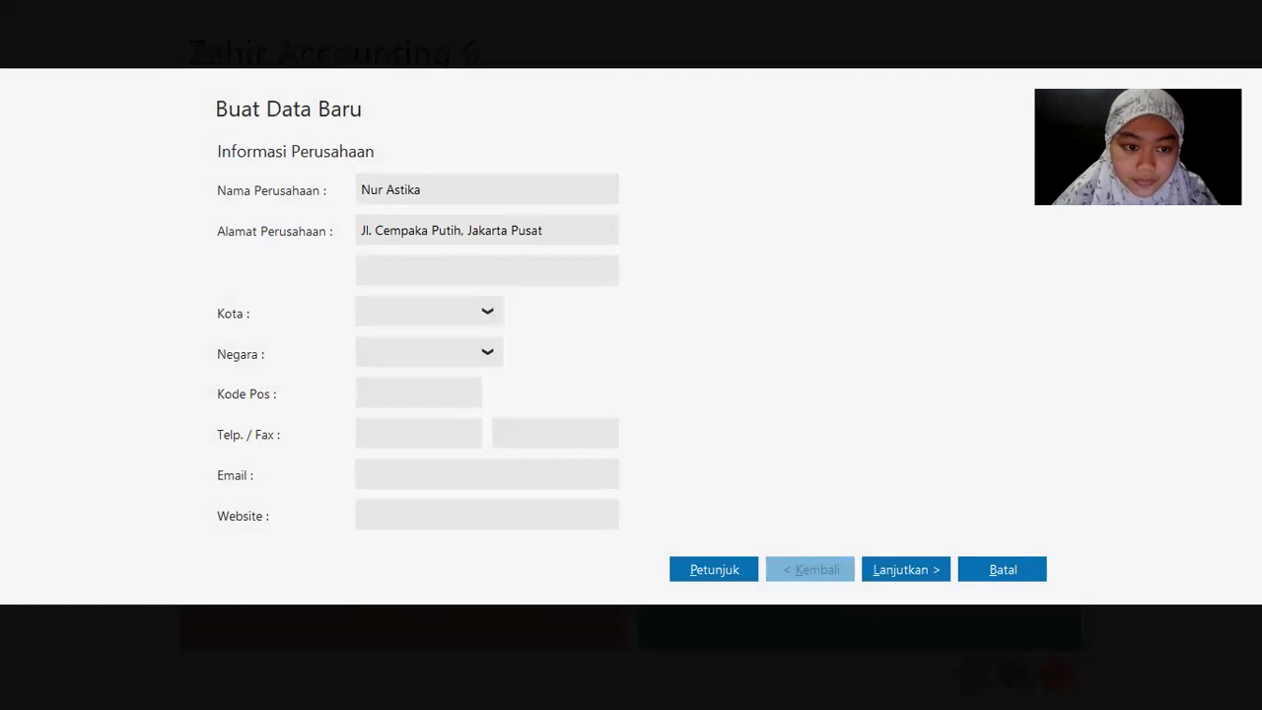
{"action": "type", "text": "Jakarta"}
{"action": "key", "text": "Tab"}
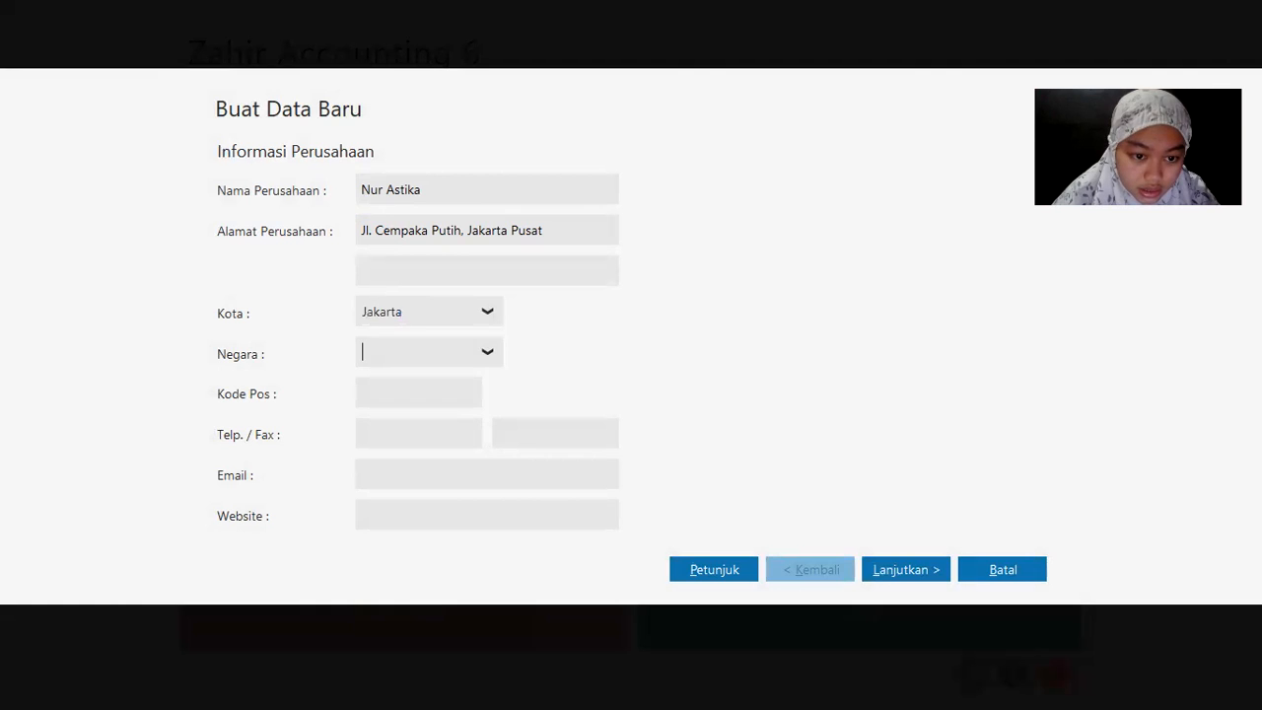
Step: Set the country to Indonesia, enter the company's e-mail address, and continue
{"action": "type", "text": "In"}
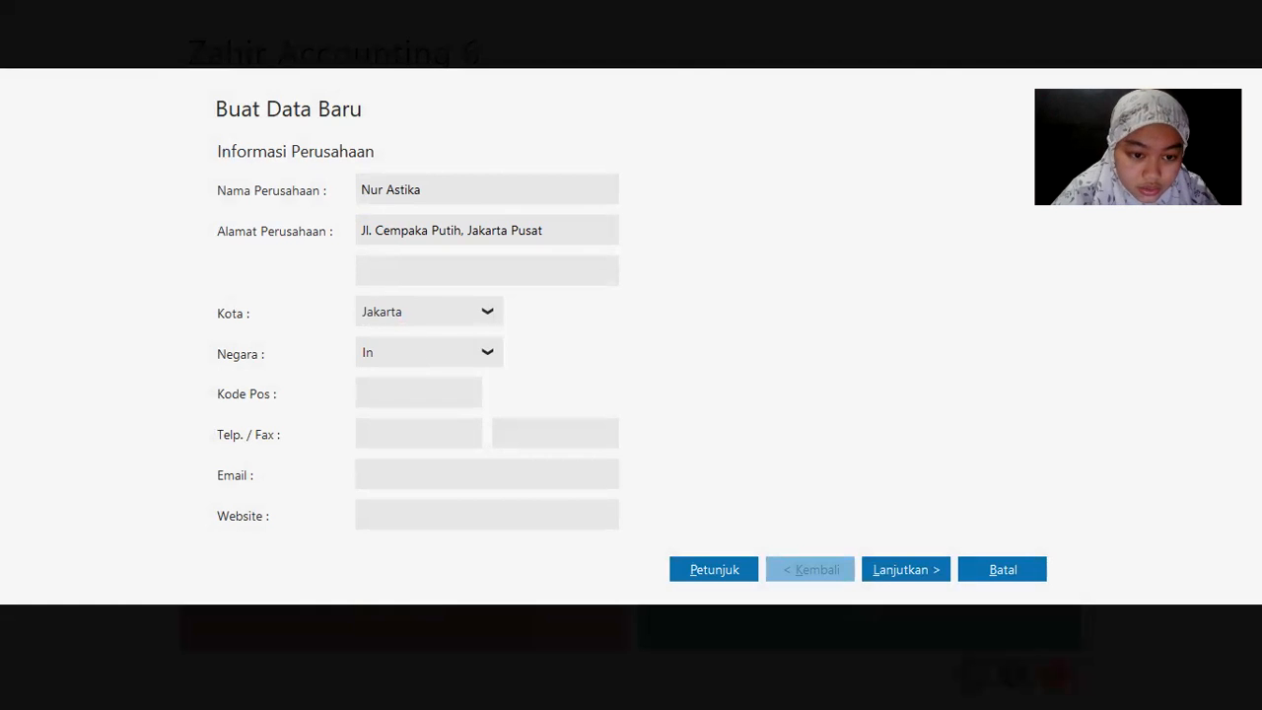
{"action": "key", "text": "BackSpace"}
{"action": "type", "text": "ndonesia"}
{"action": "key", "text": "Tab"}
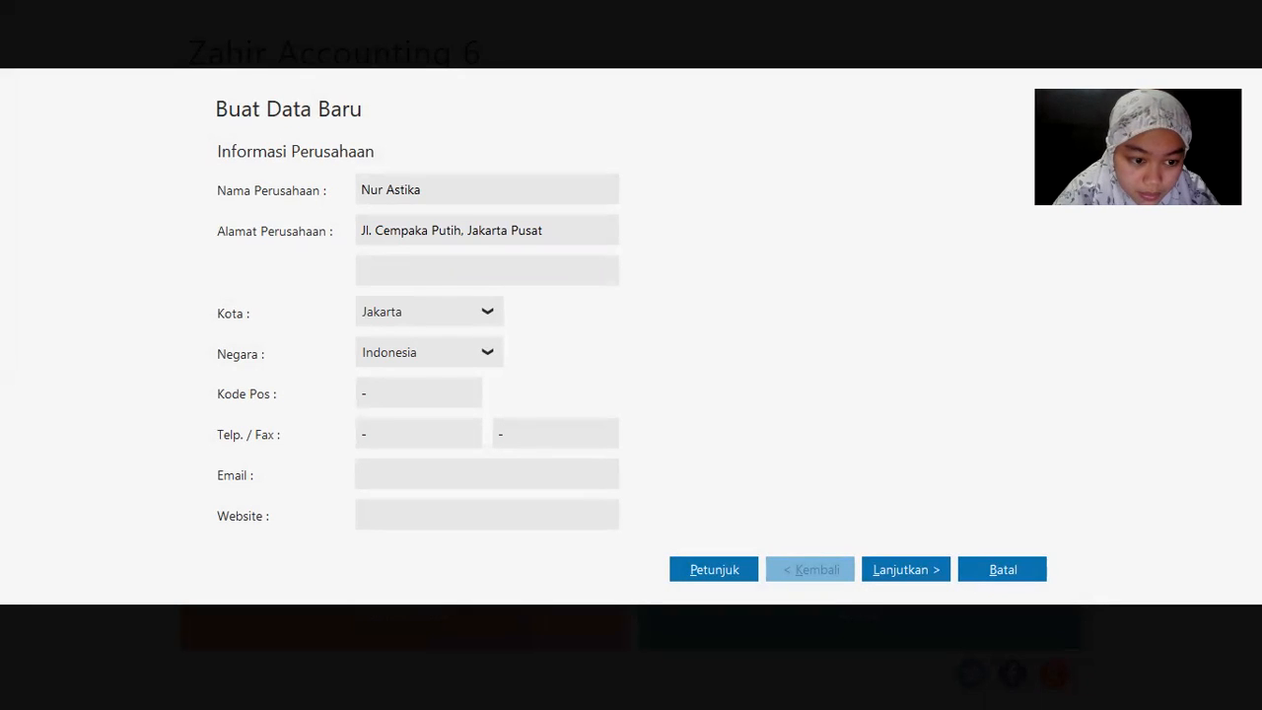
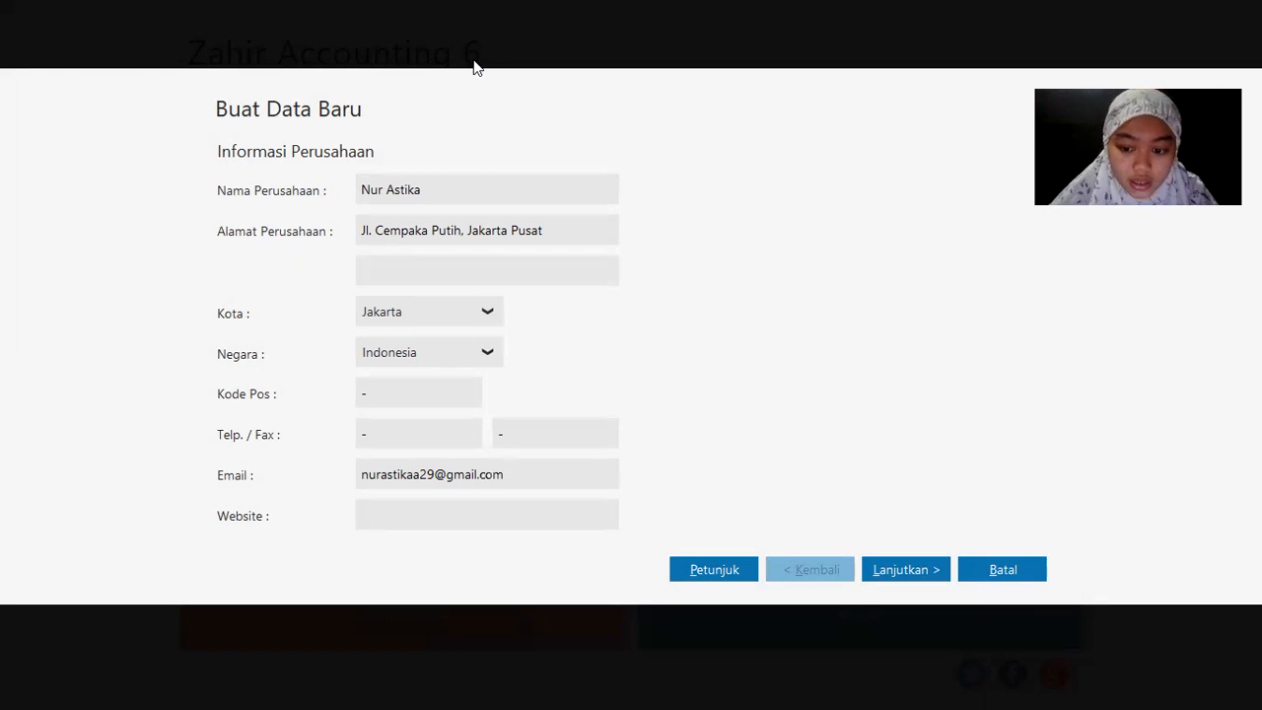
{"action": "left_click", "coordinate": [924, 566]}
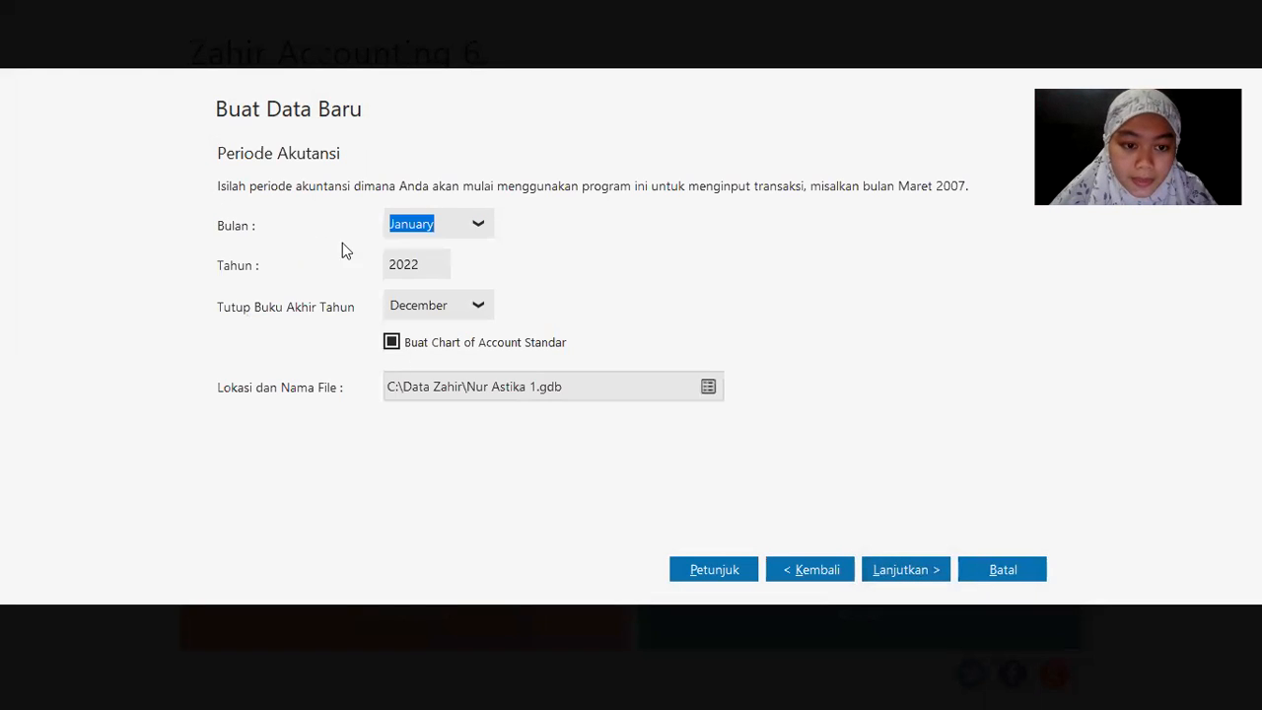
Step: Set the year to 2020 and department number and prefix to 1, then process the file
{"action": "left_click", "coordinate": [431, 262]}
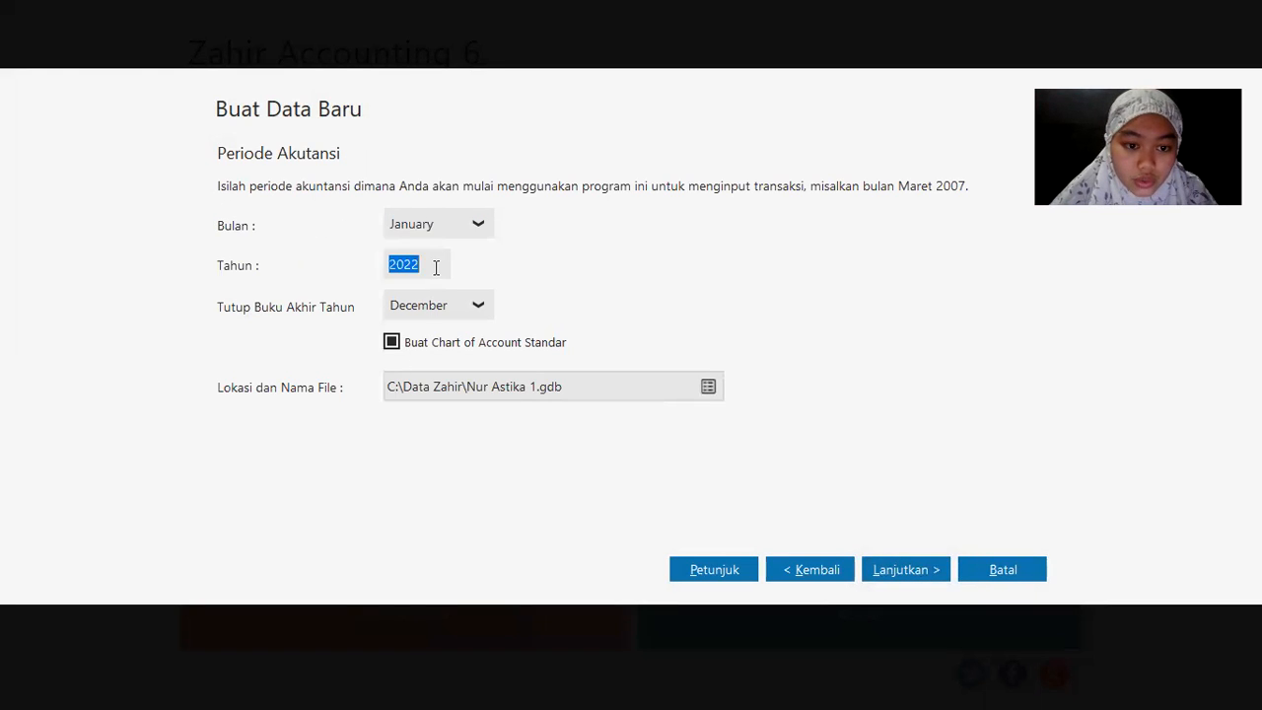
{"action": "left_click", "coordinate": [429, 261]}
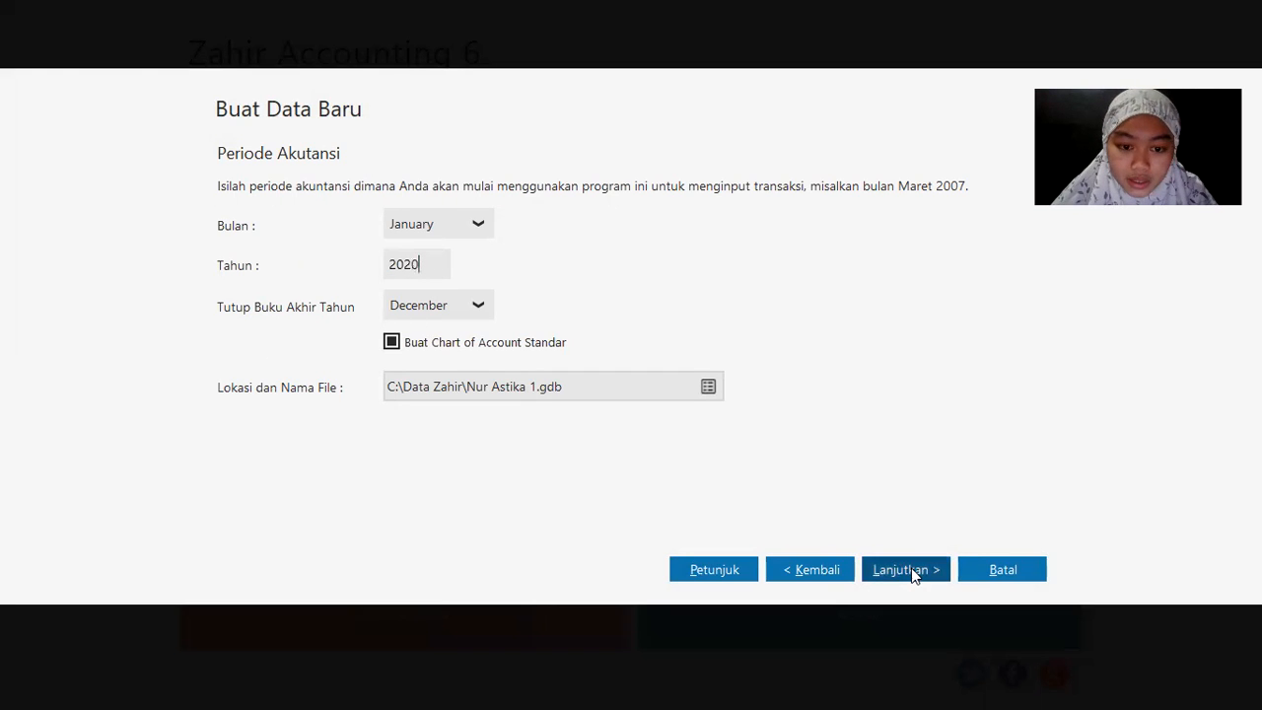
{"action": "left_click", "coordinate": [912, 571]}
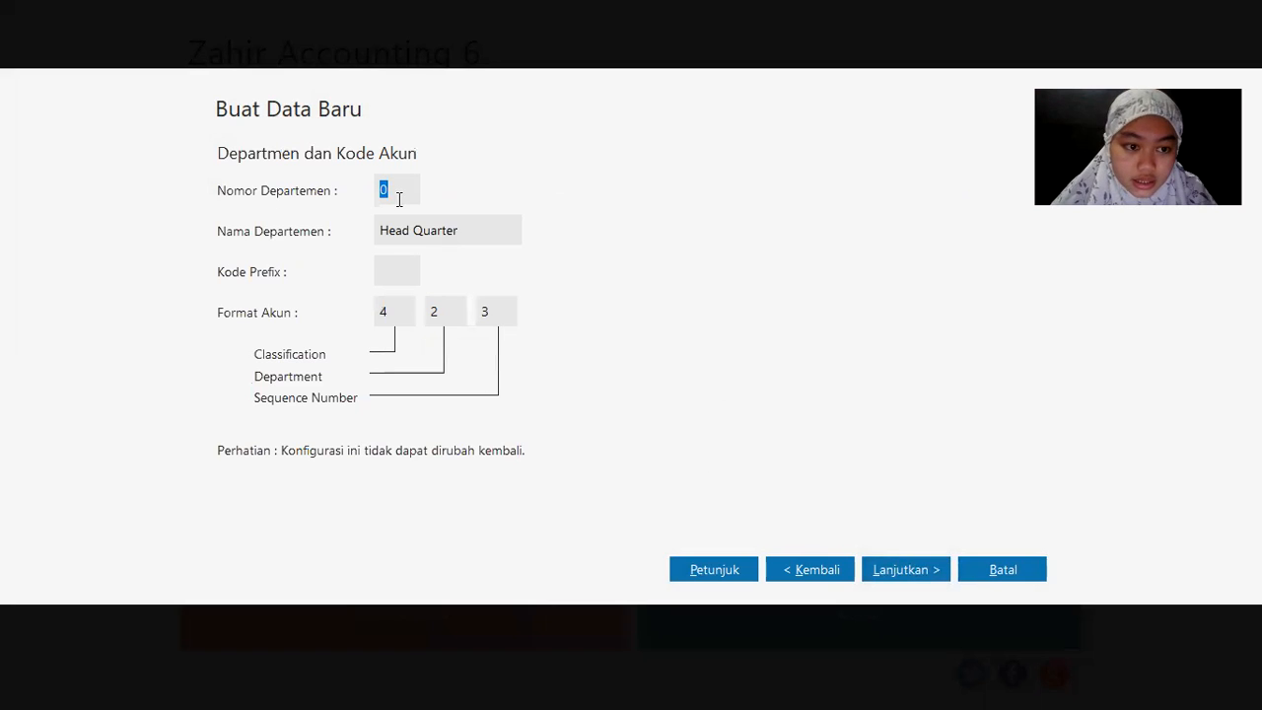
{"action": "type", "text": "1"}
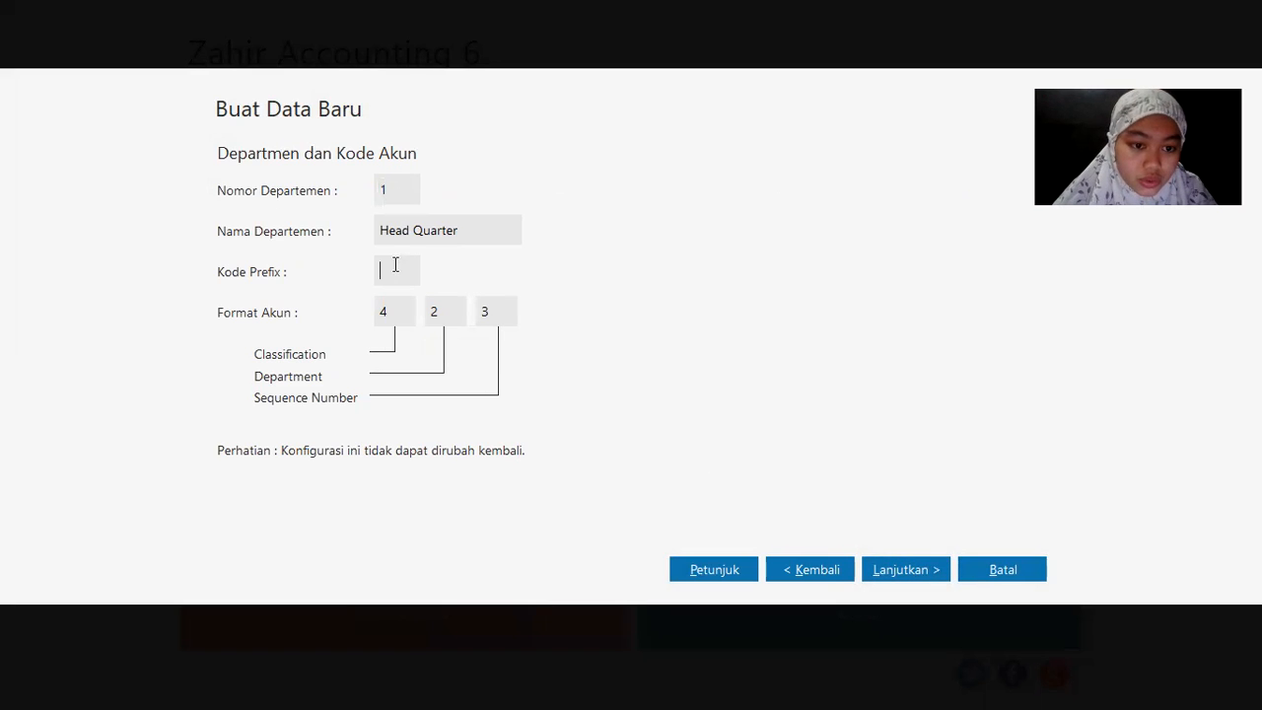
{"action": "type", "text": "1"}
{"action": "left_click", "coordinate": [898, 570]}
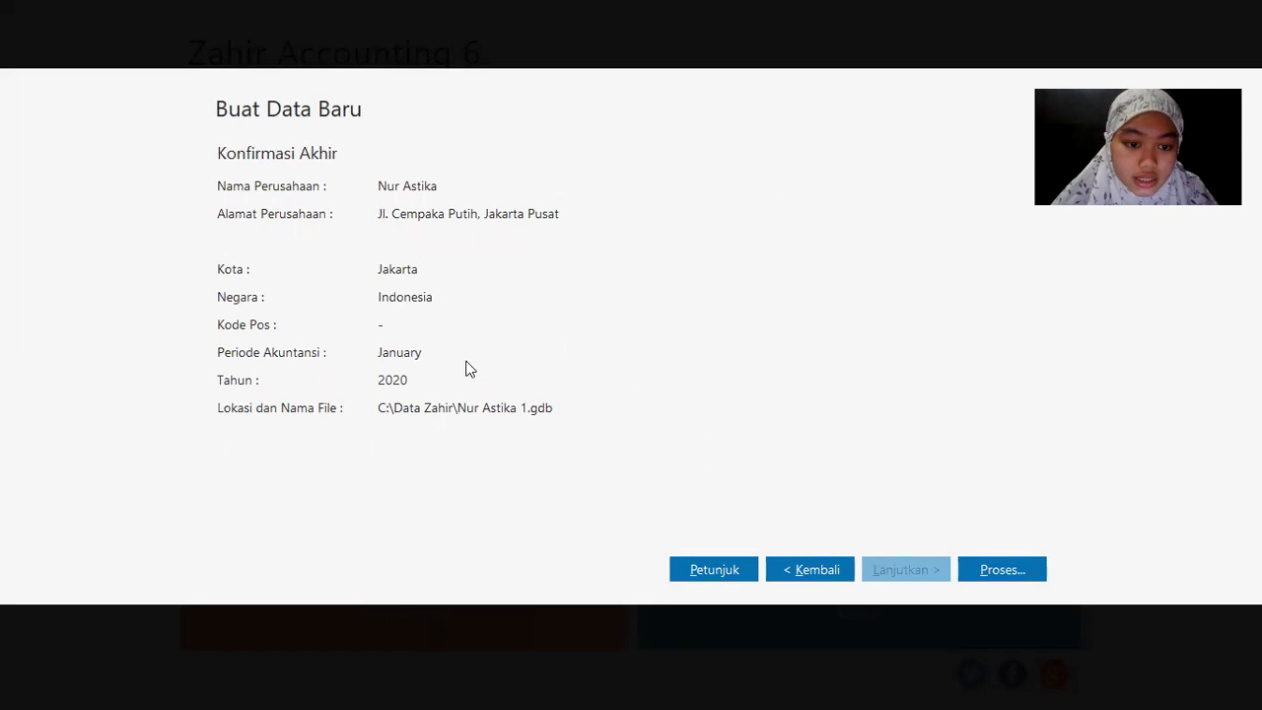
{"action": "left_click", "coordinate": [1030, 572]}
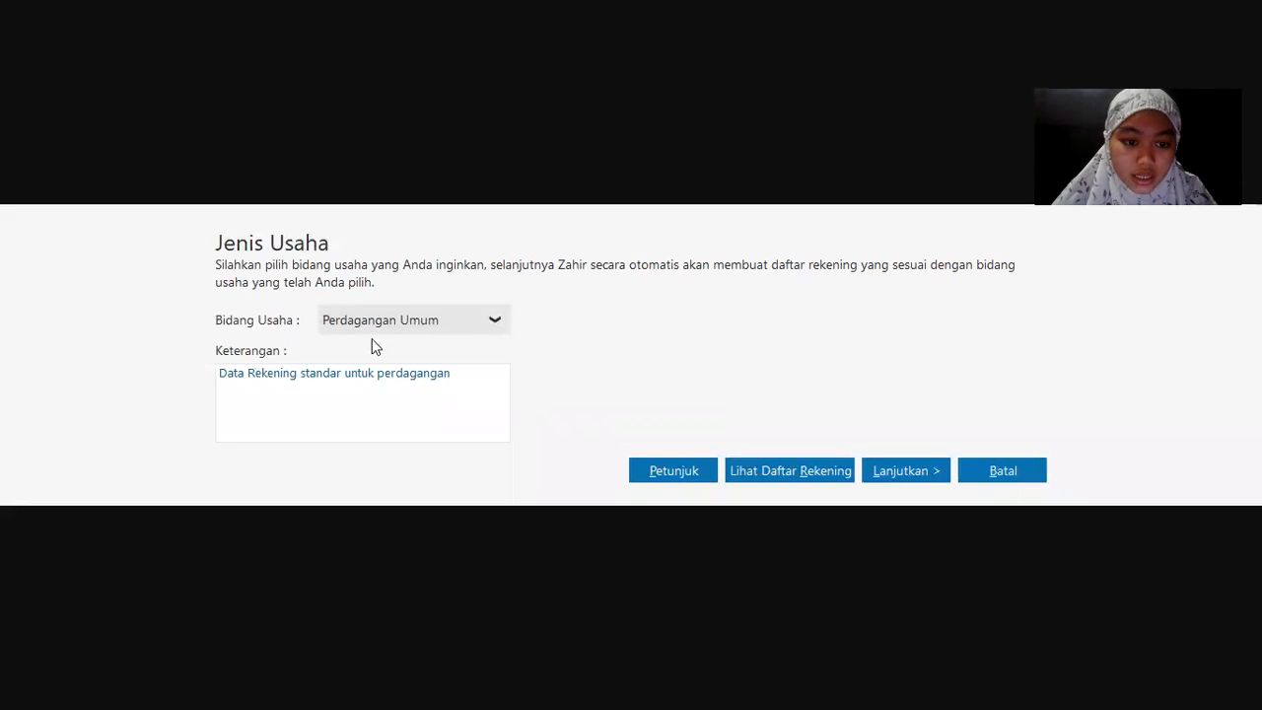
Step: Accept Perdagangan Umum, dismiss the password notice, keep Rupiah and USD, and finish setup
{"action": "left_click", "coordinate": [907, 470]}
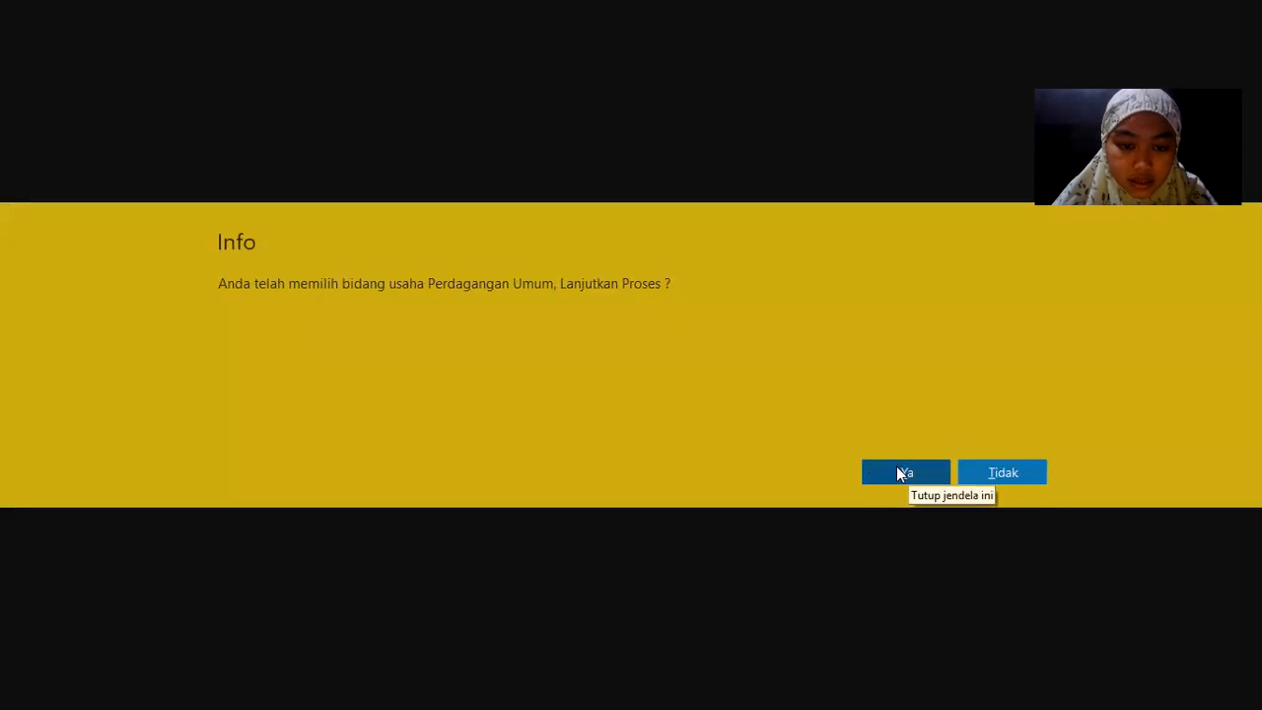
{"action": "left_click", "coordinate": [896, 473]}
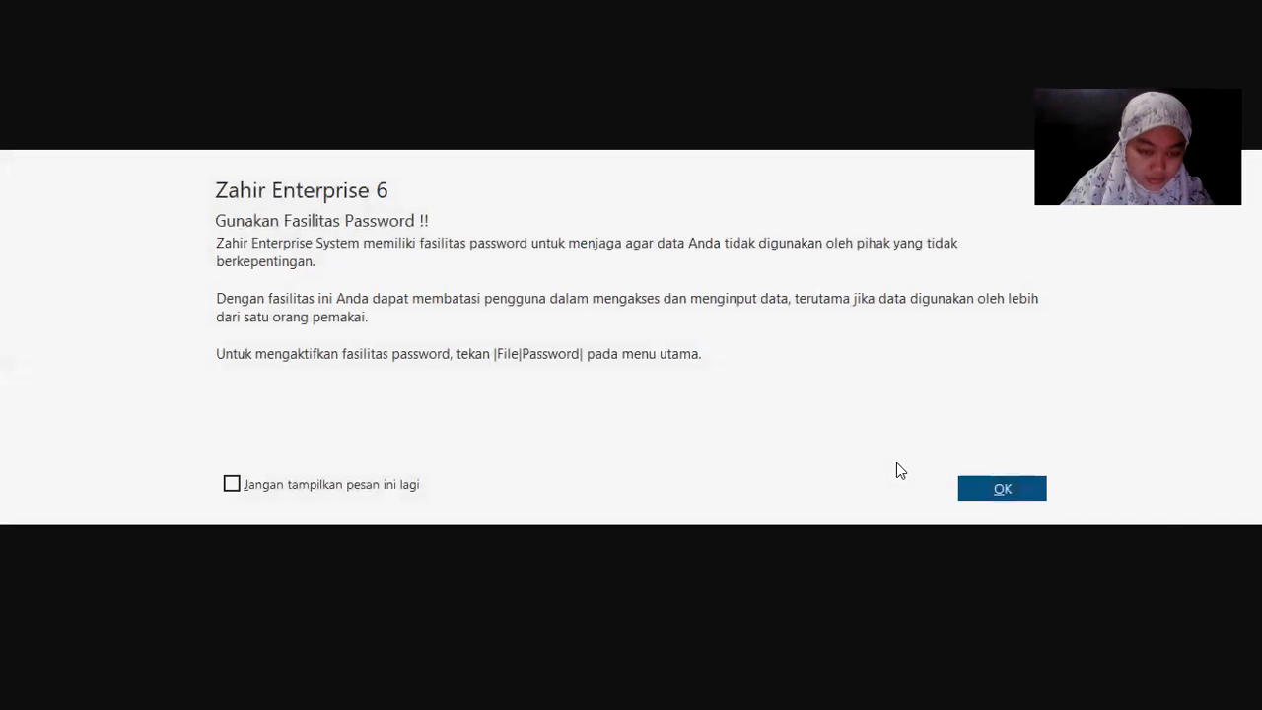
{"action": "left_click", "coordinate": [971, 485]}
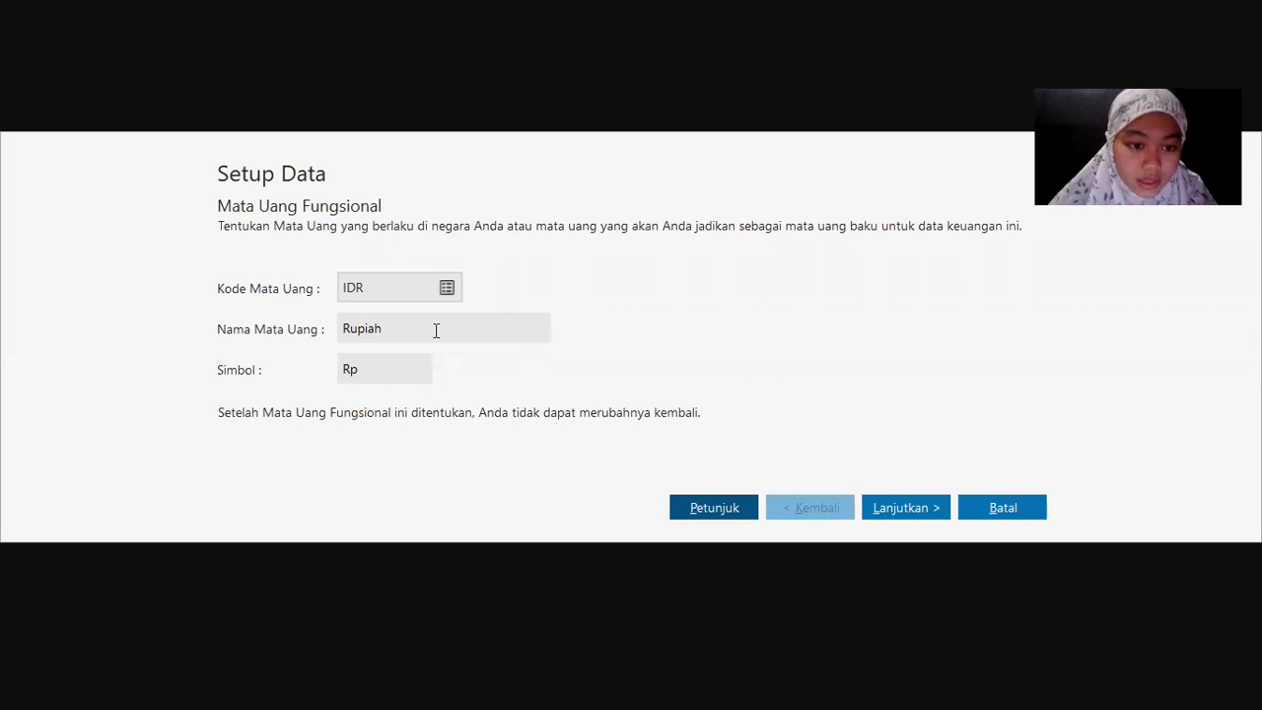
{"action": "left_click", "coordinate": [906, 509]}
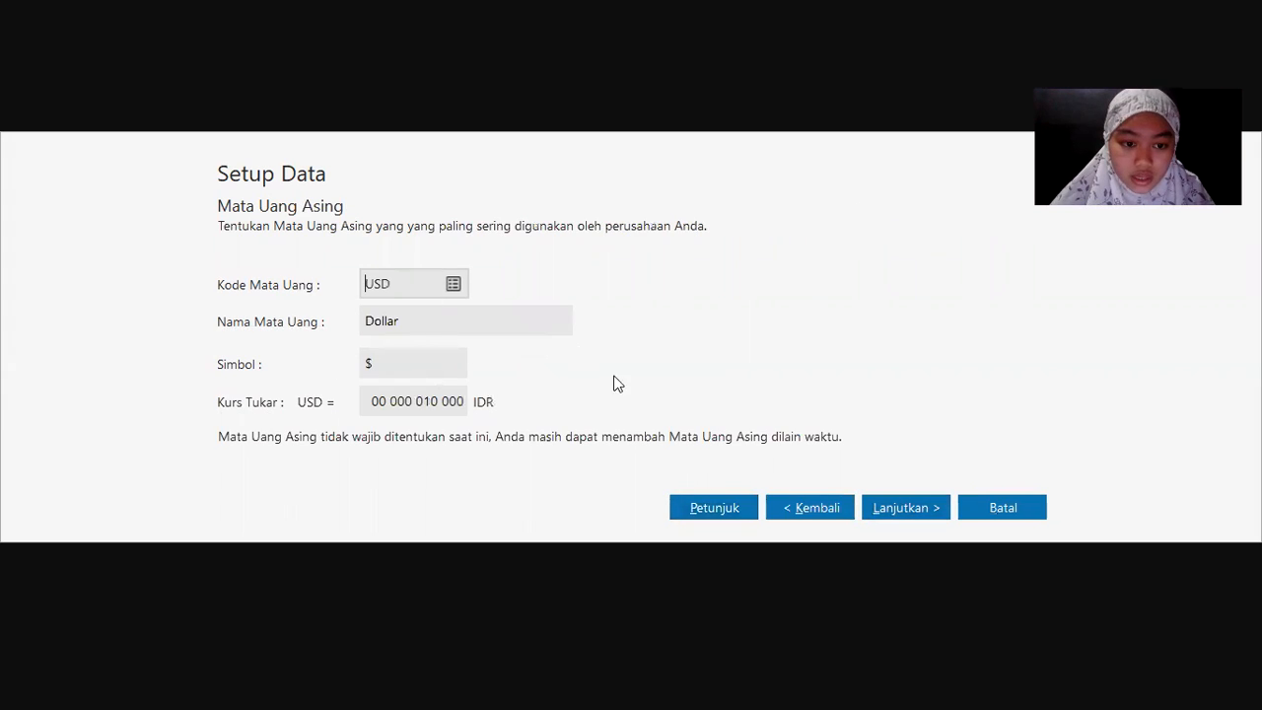
{"action": "left_click", "coordinate": [904, 516]}
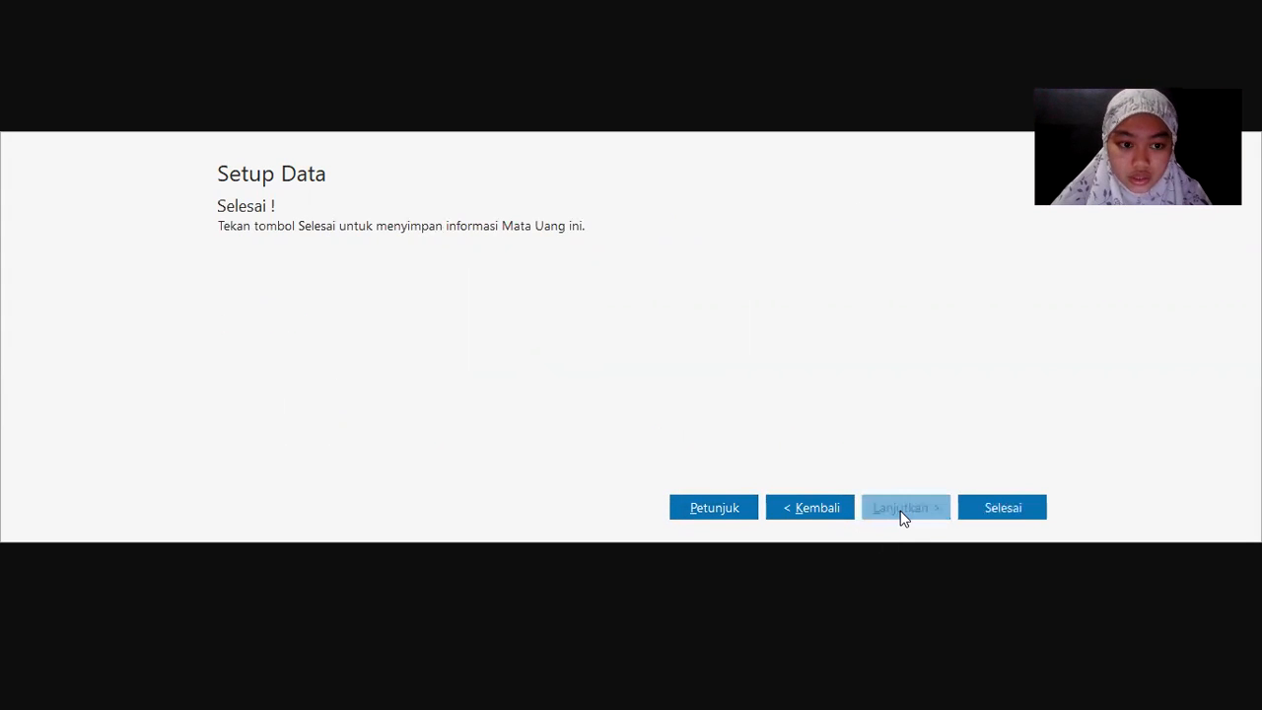
{"action": "left_click", "coordinate": [990, 508]}
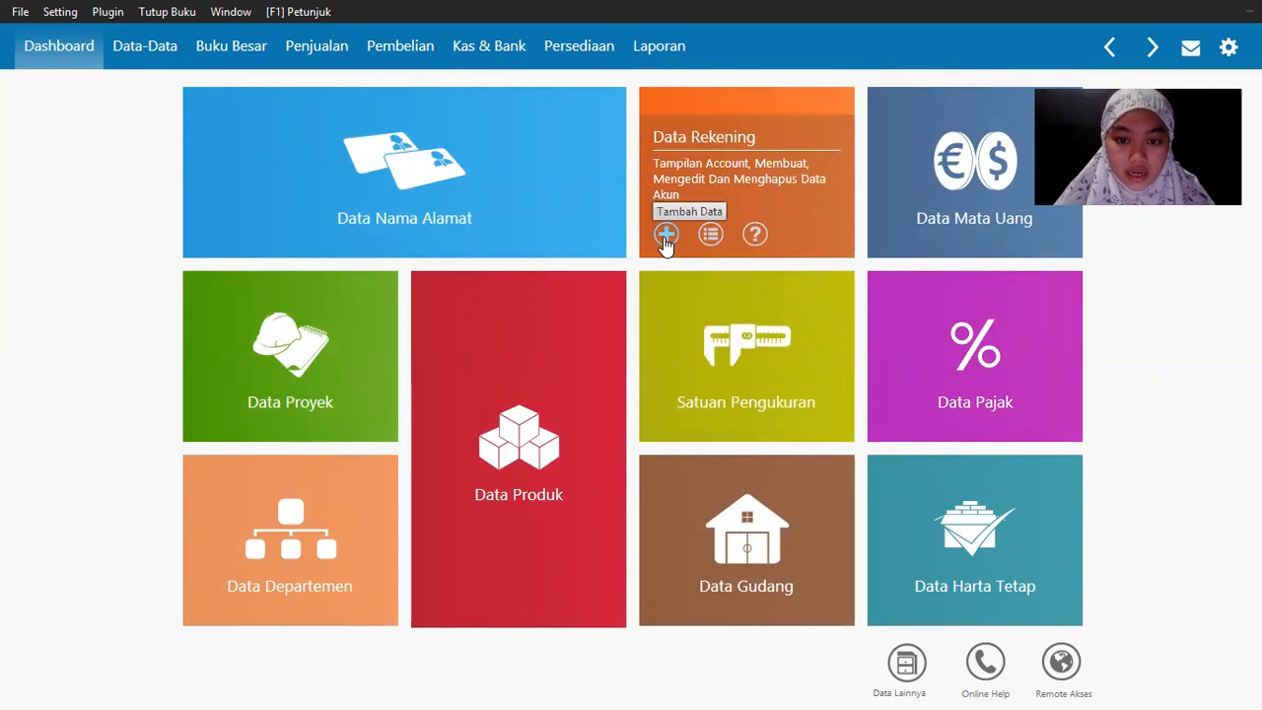
Step: Cancel a started new account, then open the Daftar Akun chart of accounts
{"action": "left_click", "coordinate": [666, 235]}
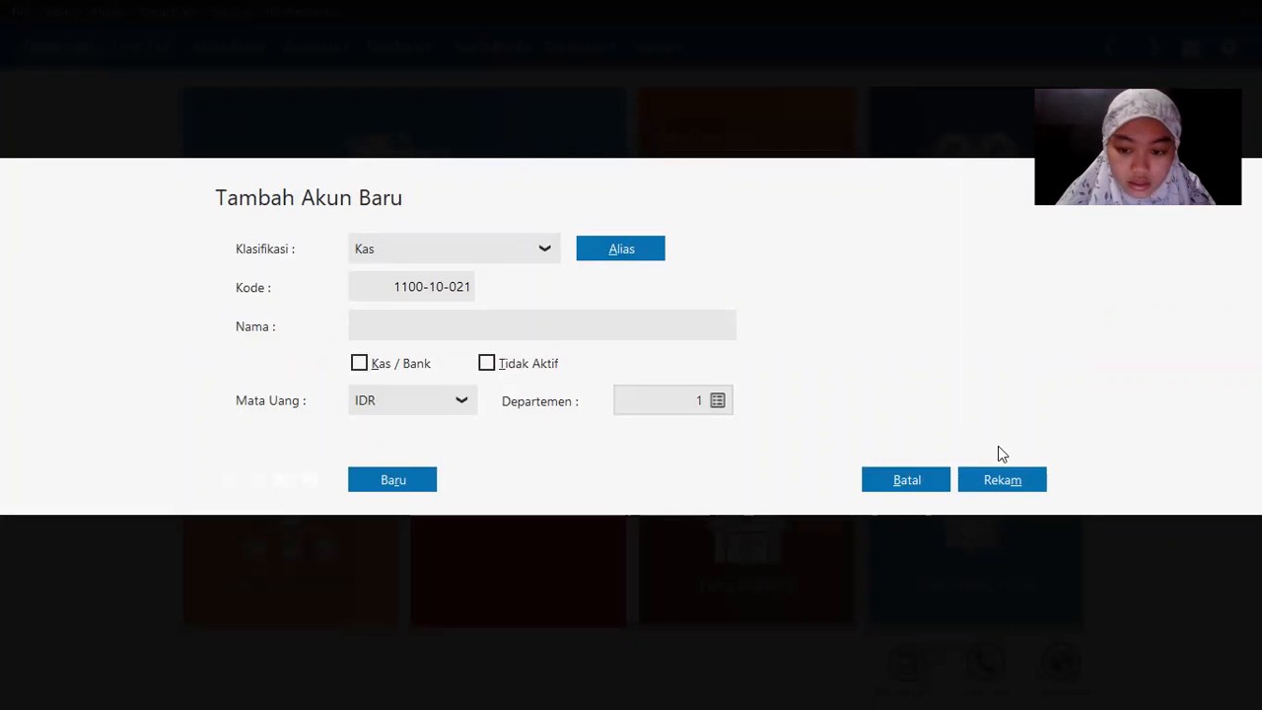
{"action": "left_click", "coordinate": [926, 486]}
{"action": "left_click", "coordinate": [748, 105]}
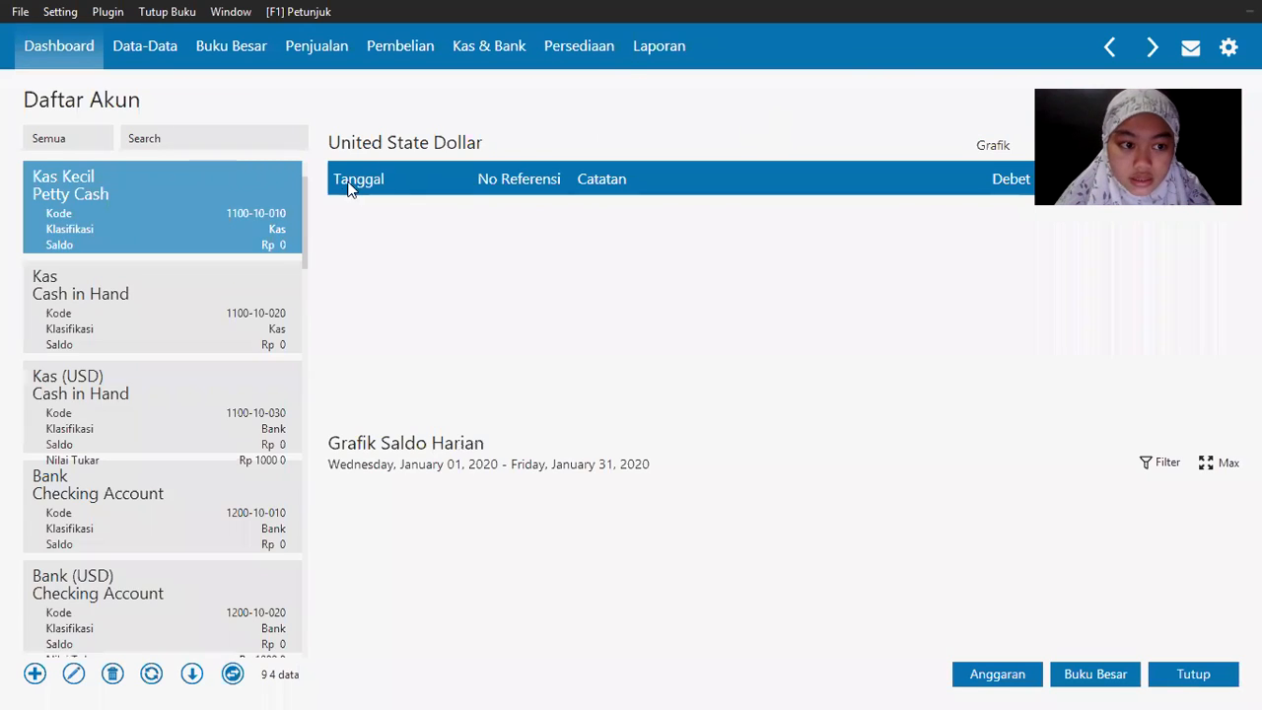
Step: Switch the account list to table view and start editing the Piutang Usaha account
{"action": "left_click", "coordinate": [233, 674]}
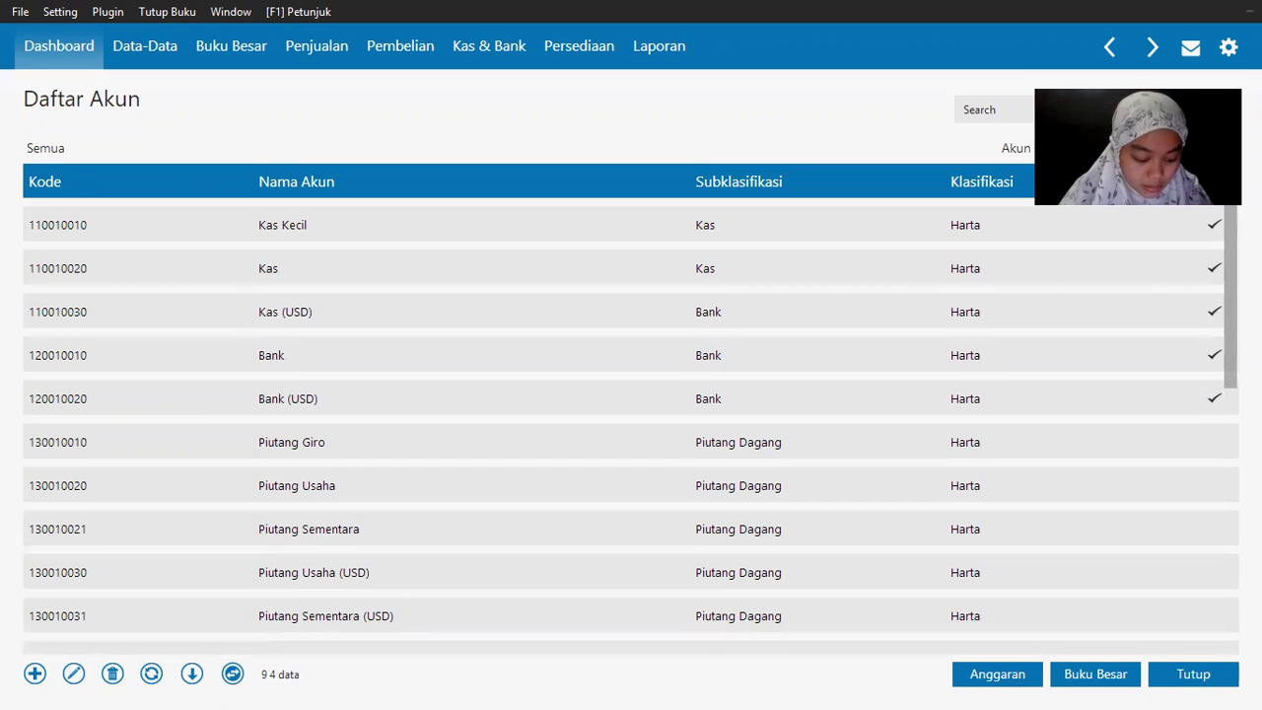
{"action": "left_click_drag", "start_coordinate": [1228, 318], "coordinate": [1228, 351]}
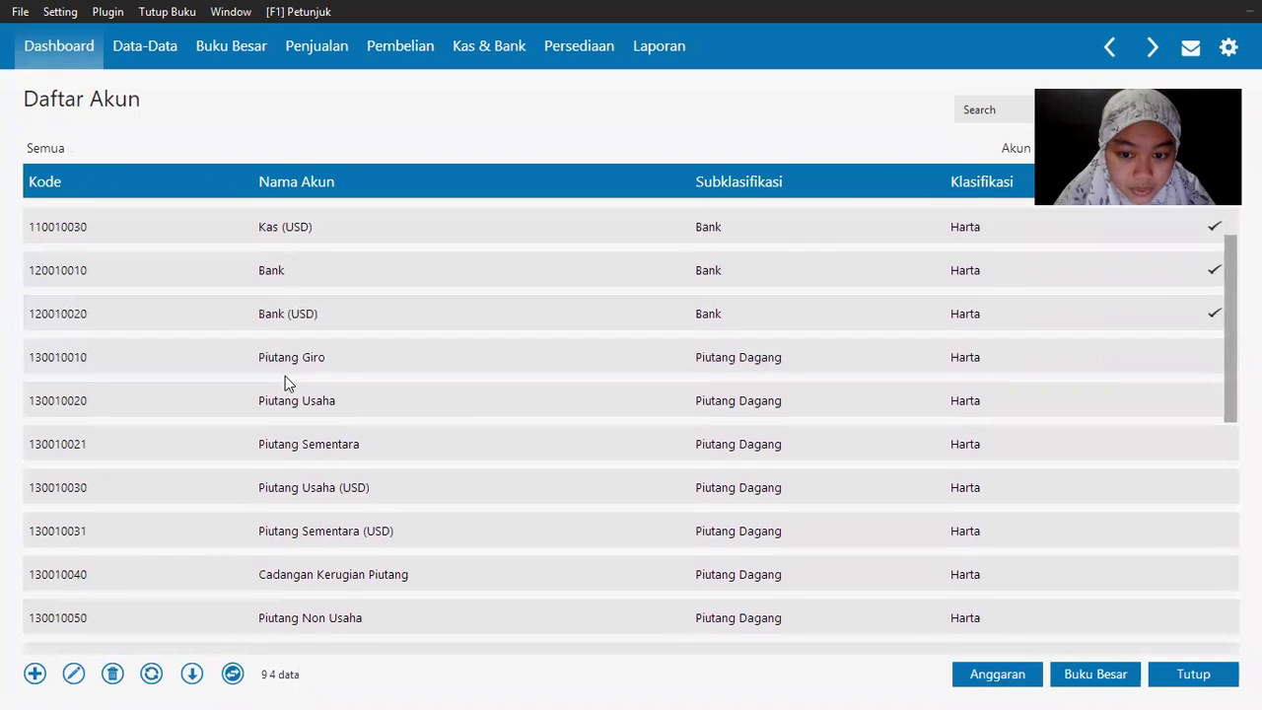
{"action": "left_click", "coordinate": [294, 401]}
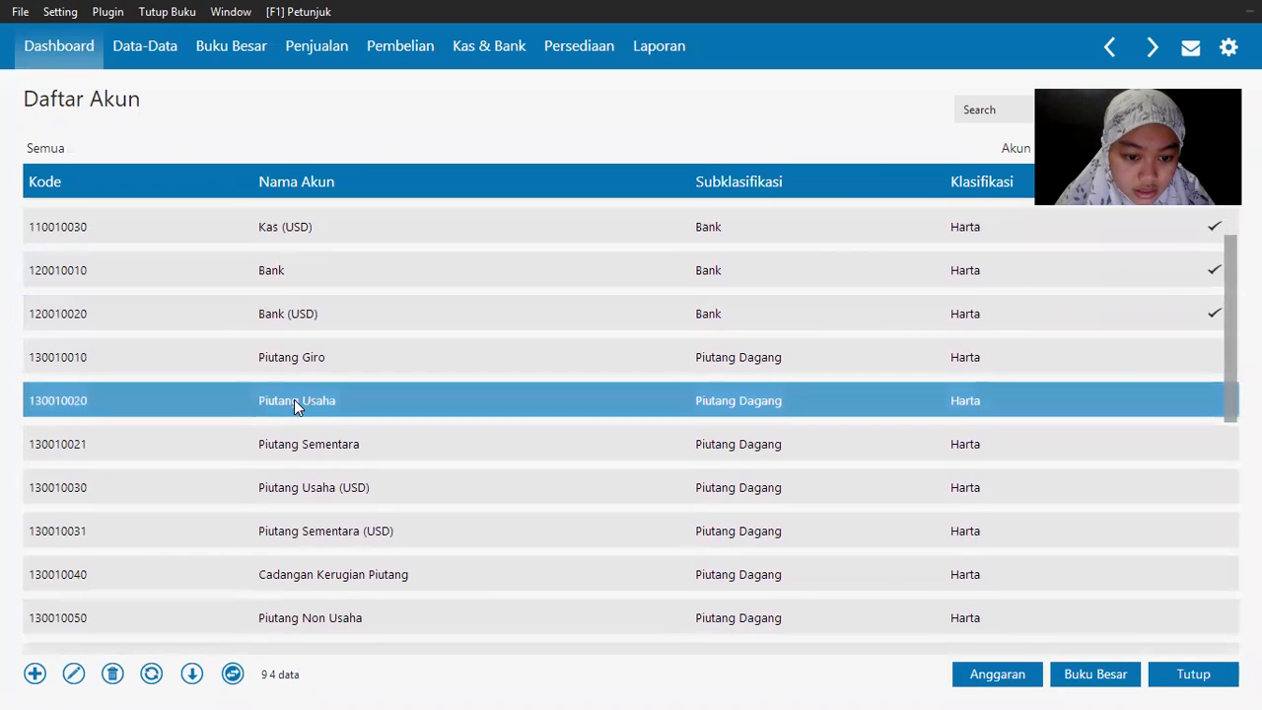
{"action": "right_click", "coordinate": [293, 399]}
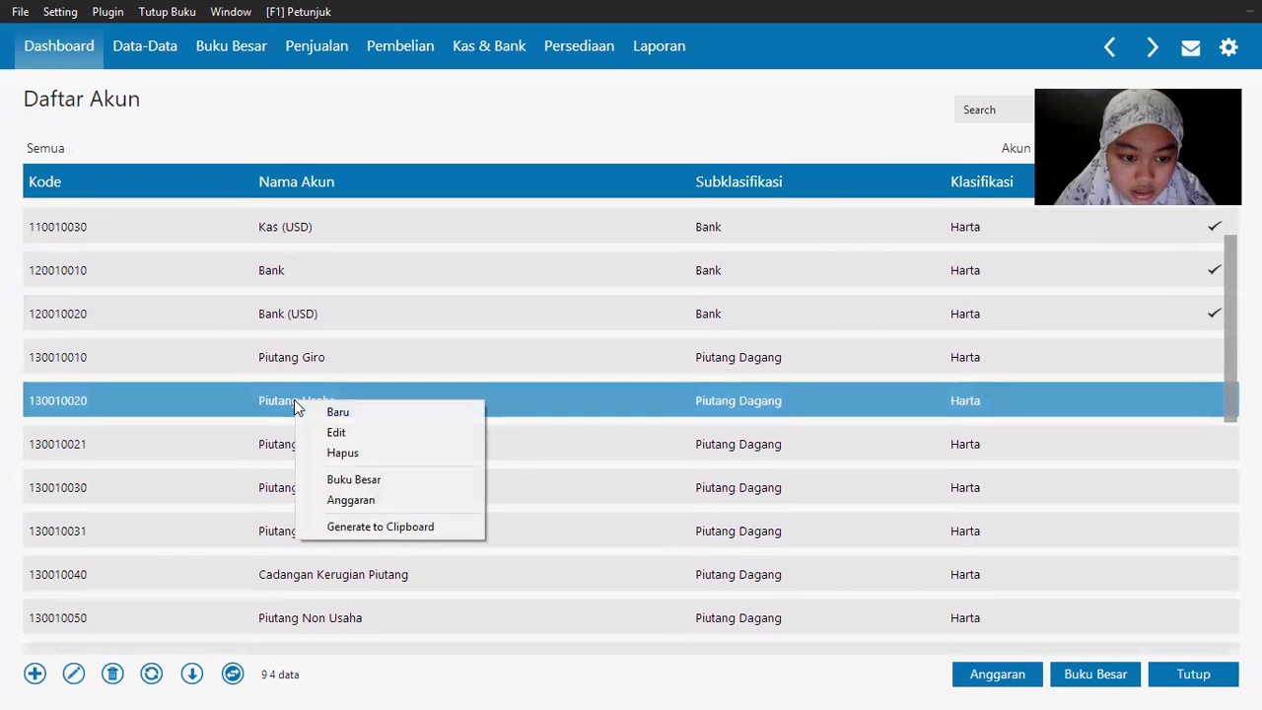
{"action": "left_click", "coordinate": [337, 435]}
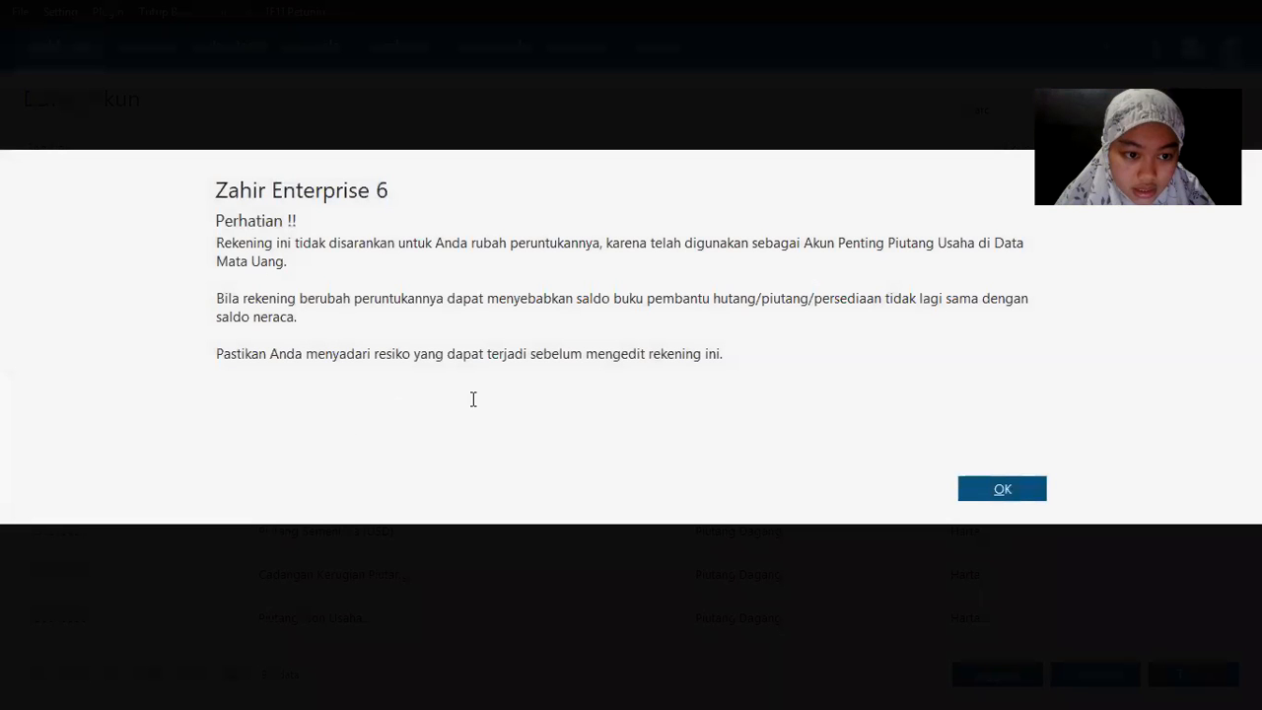
Step: Rename account 130010020 from Piutang Usaha to Piutang Dagang and save it
{"action": "left_click", "coordinate": [1016, 489]}
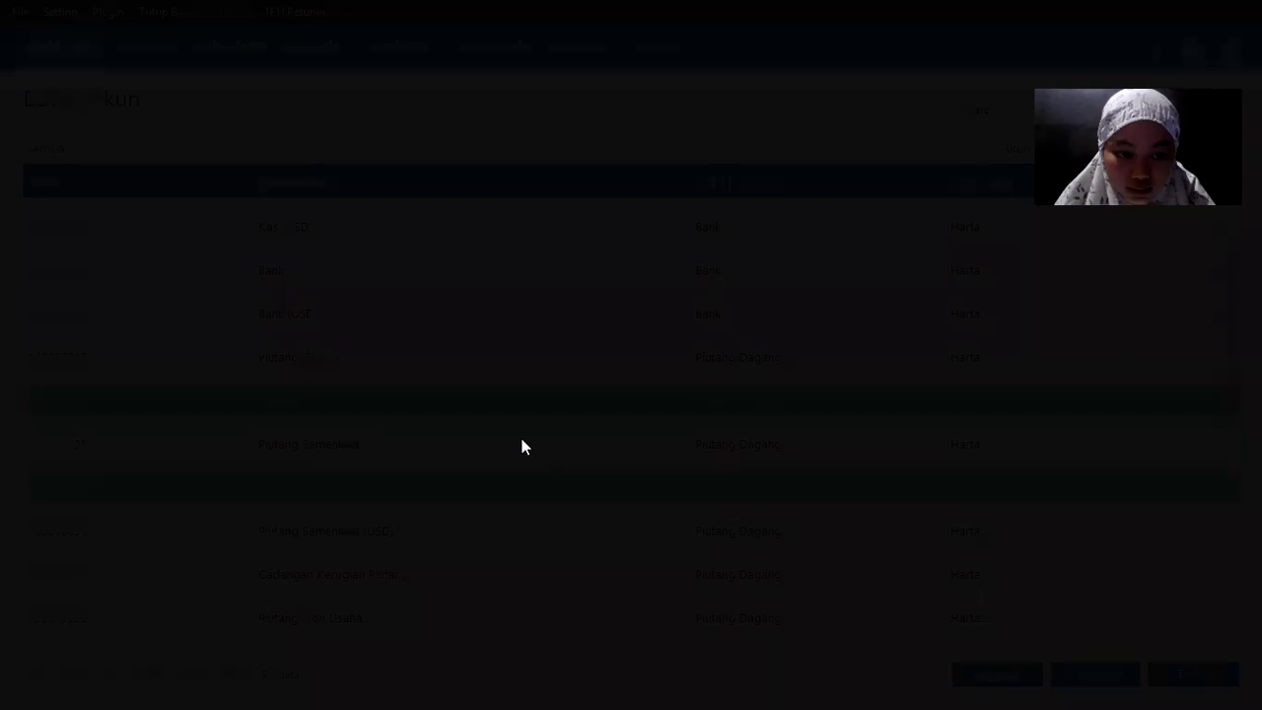
{"action": "left_click", "coordinate": [423, 326]}
{"action": "left_click", "coordinate": [421, 331]}
{"action": "double_click", "coordinate": [421, 331]}
{"action": "type", "text": "D"}
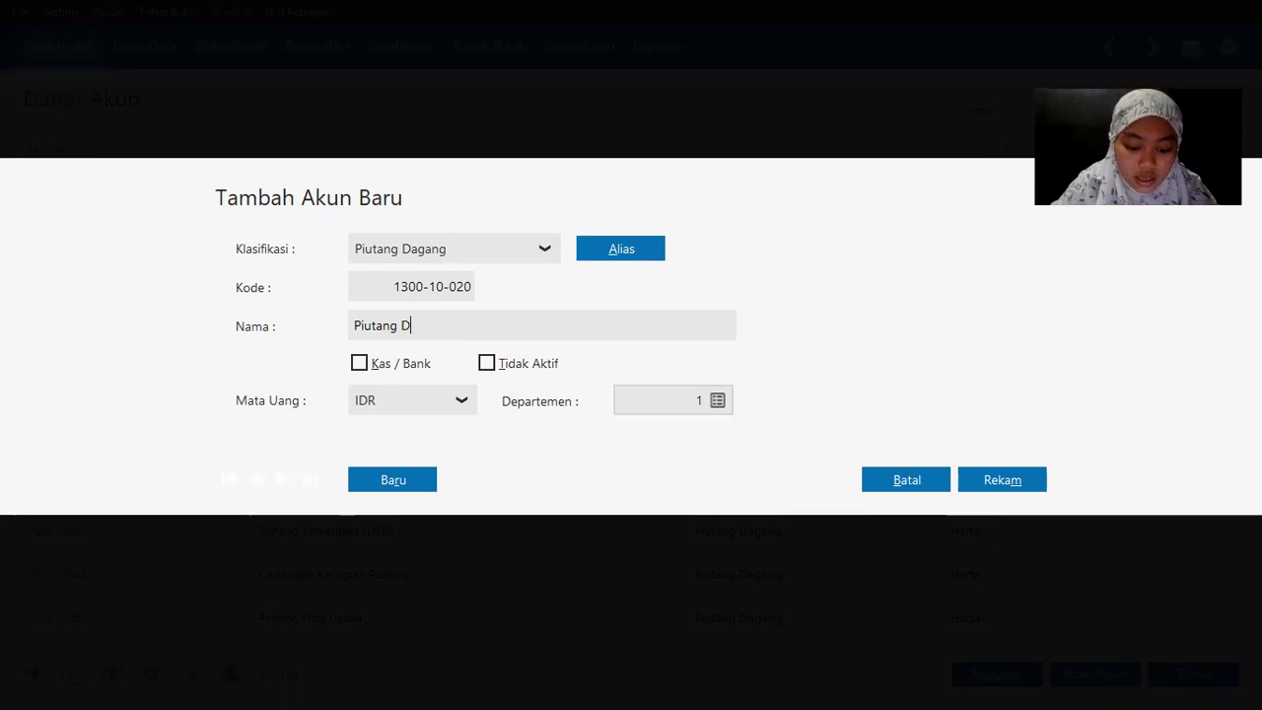
{"action": "type", "text": "agang"}
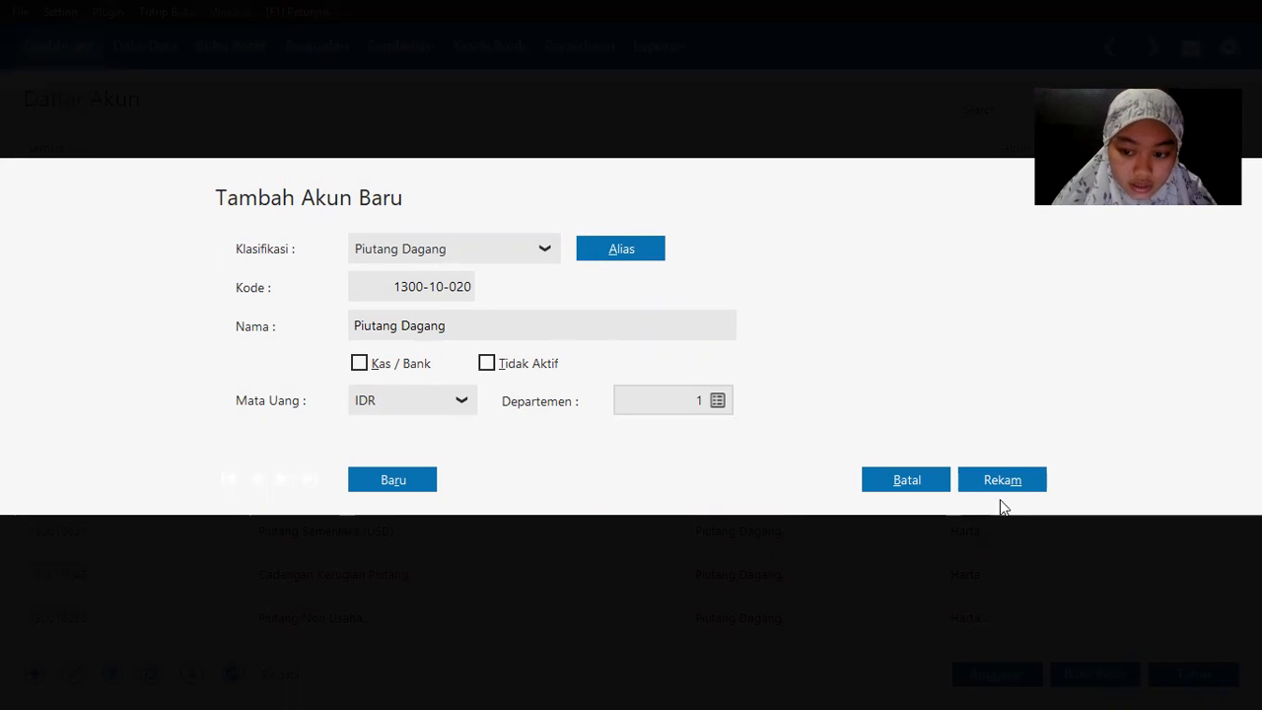
{"action": "left_click", "coordinate": [1002, 480]}
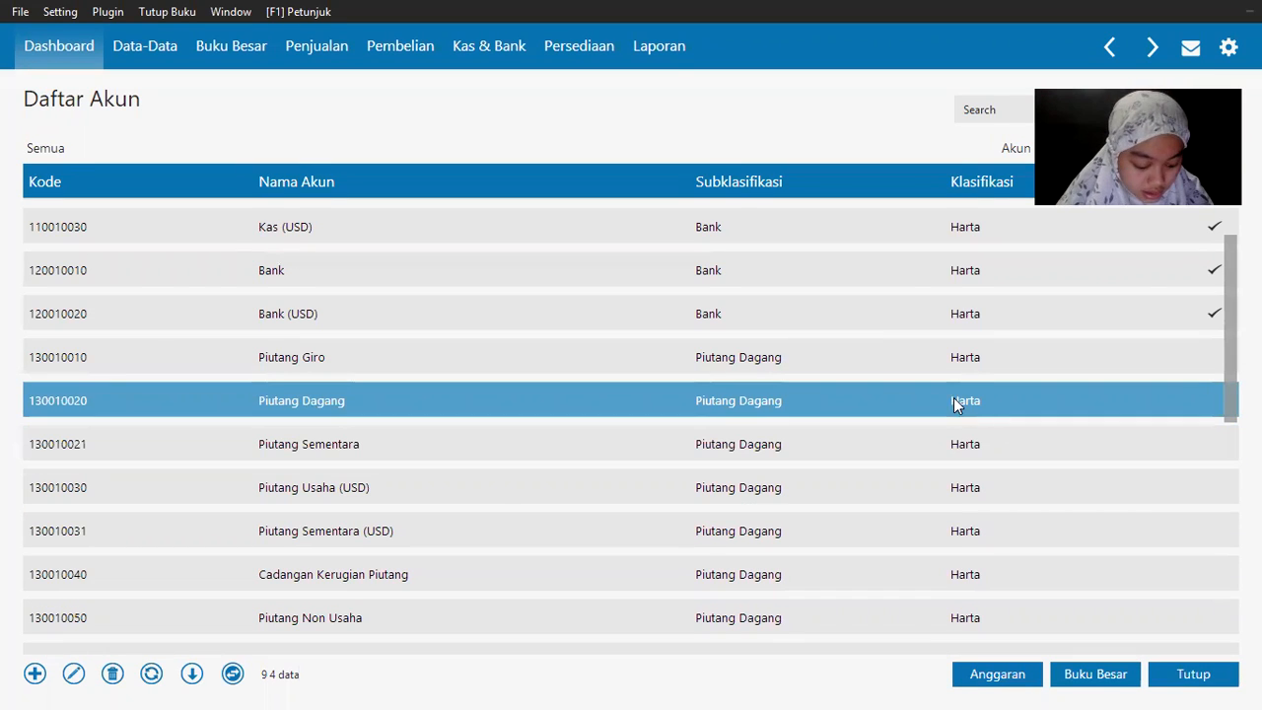
Step: Rename the Persediaan 1 account to Persediaan Handphone
{"action": "scroll", "coordinate": [1230, 316], "scroll_direction": "down", "scroll_amount": 3}
{"action": "scroll", "coordinate": [264, 360], "scroll_direction": "down", "scroll_amount": 5}
{"action": "left_click", "coordinate": [286, 371]}
{"action": "right_click", "coordinate": [309, 377]}
{"action": "left_click", "coordinate": [340, 408]}
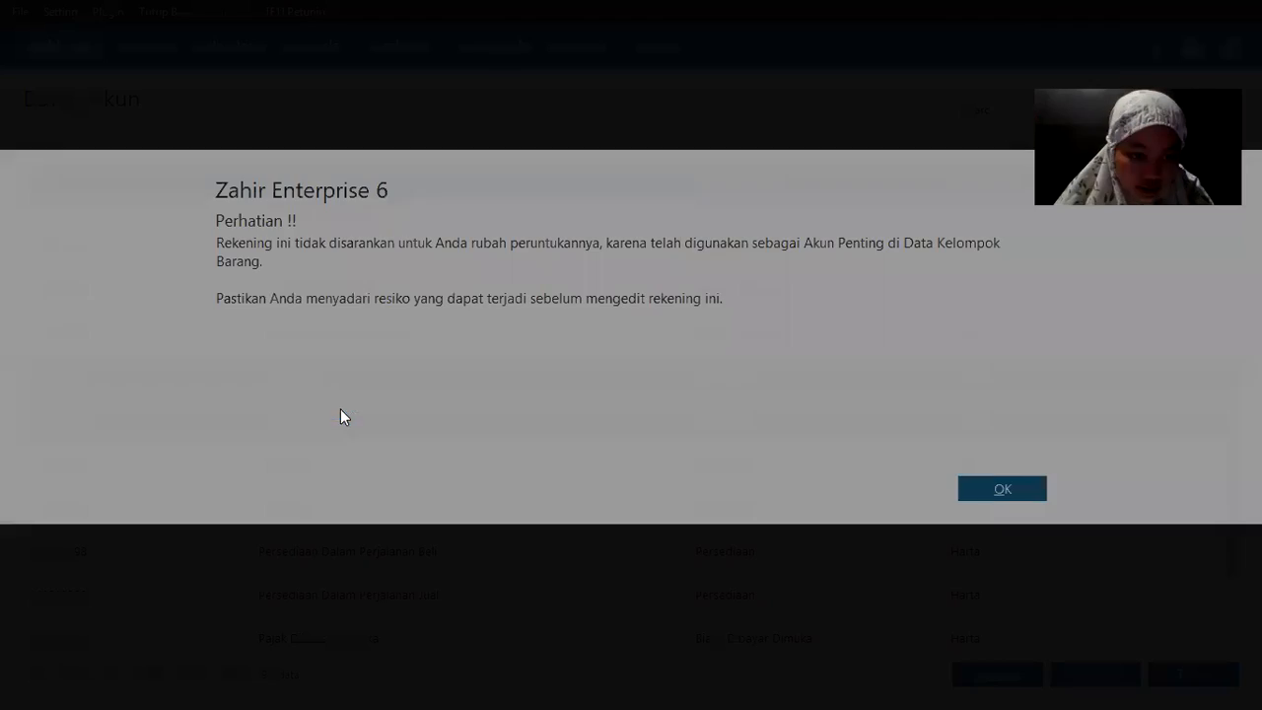
{"action": "left_click", "coordinate": [1017, 489]}
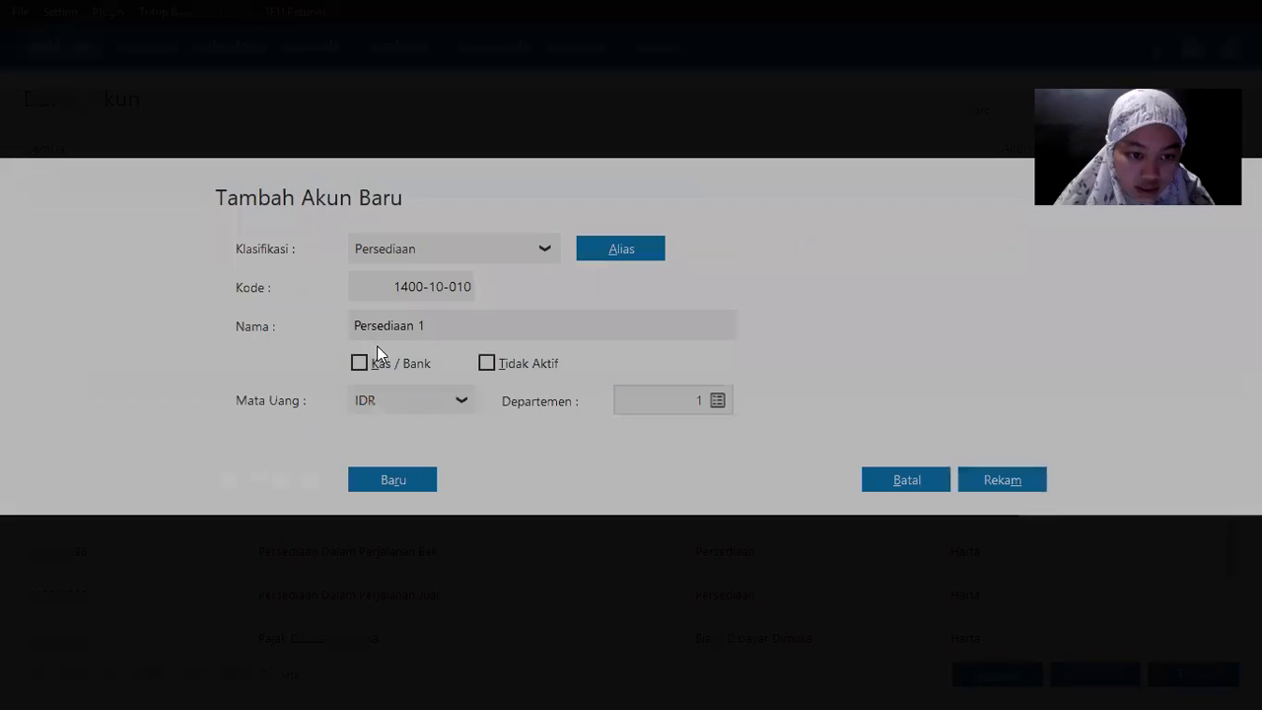
{"action": "left_click", "coordinate": [428, 327]}
{"action": "double_click", "coordinate": [430, 325]}
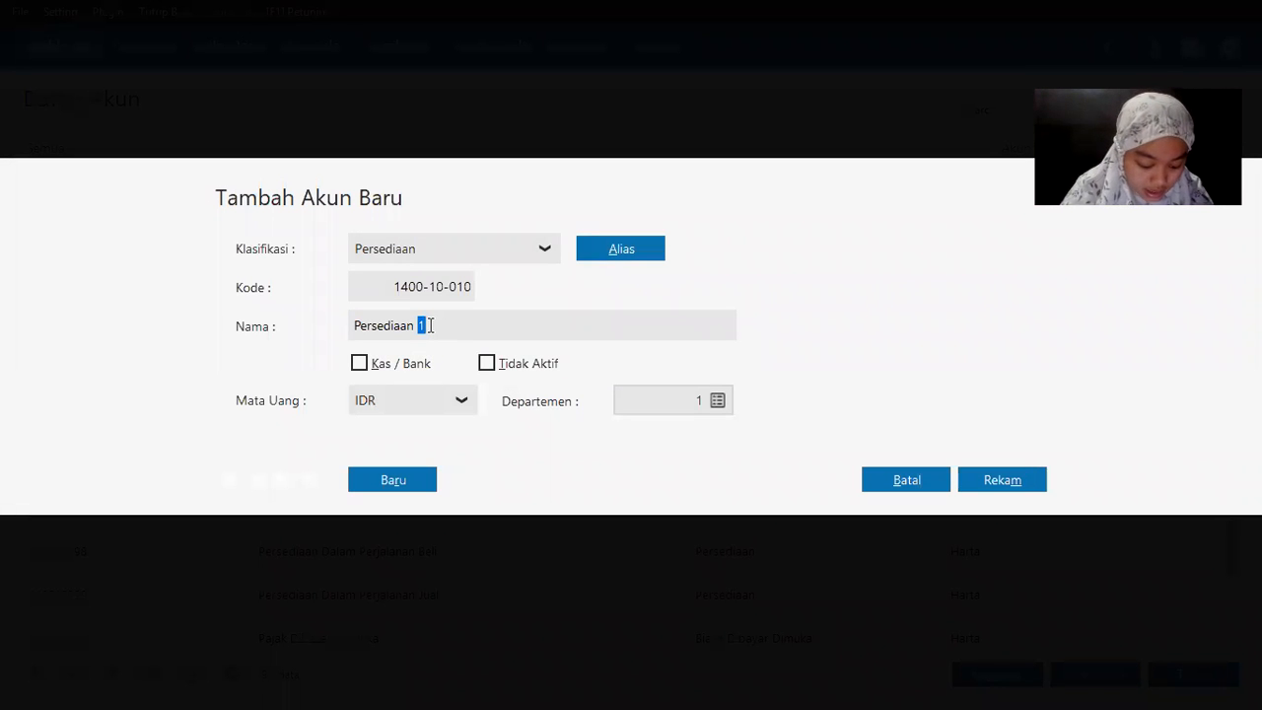
{"action": "key", "text": "BackSpace"}
{"action": "type", "text": "Handphone"}
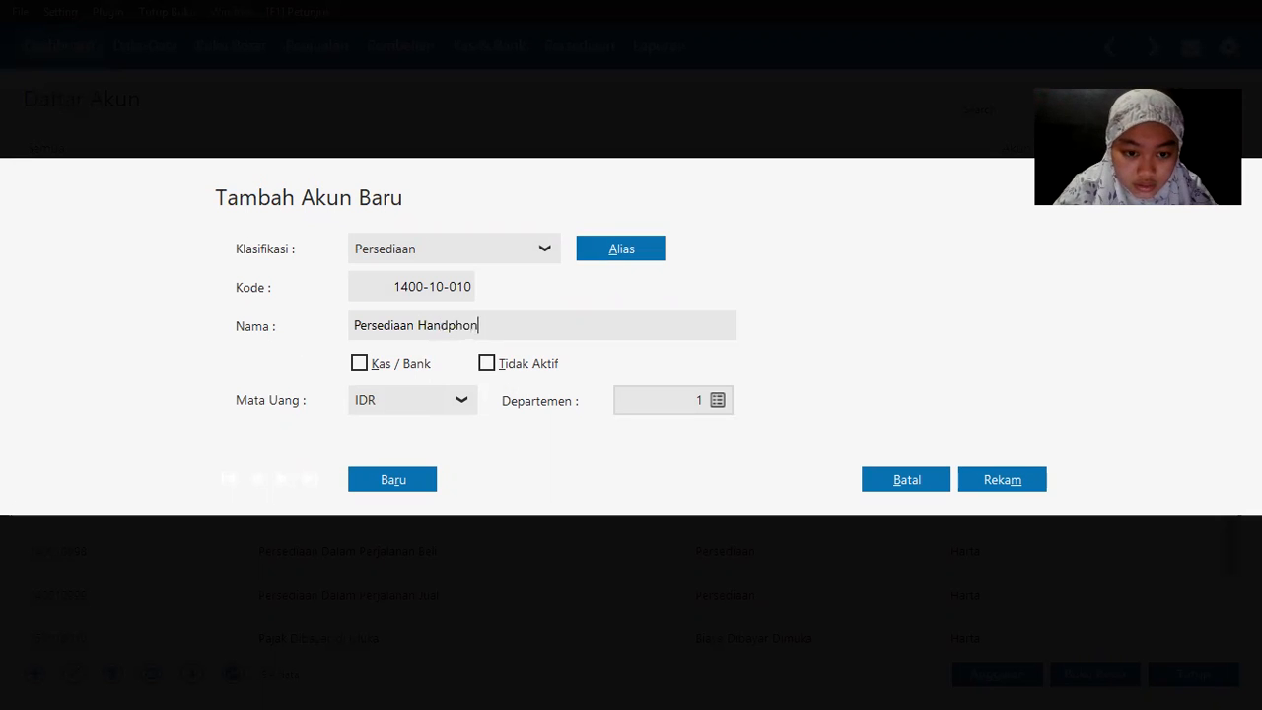
{"action": "left_click", "coordinate": [1013, 481]}
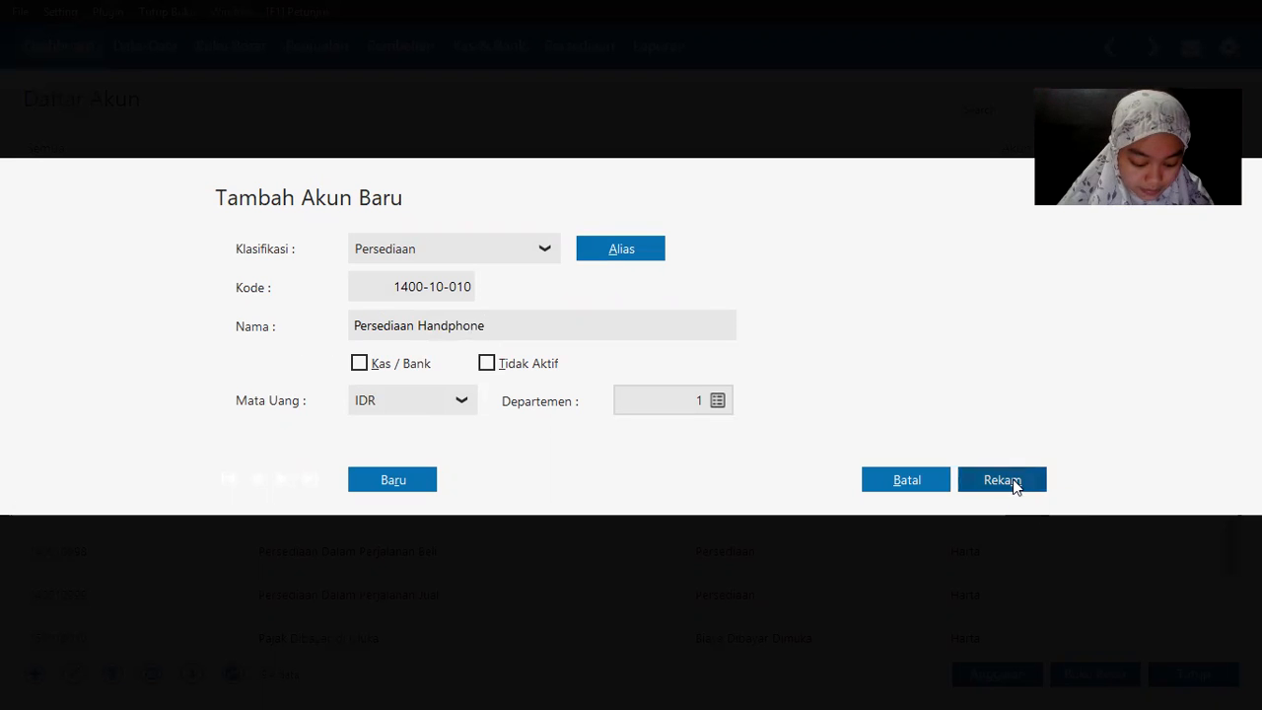
Step: Rename the Persediaan 2 account to Persediaan Casing
{"action": "left_click", "coordinate": [283, 422]}
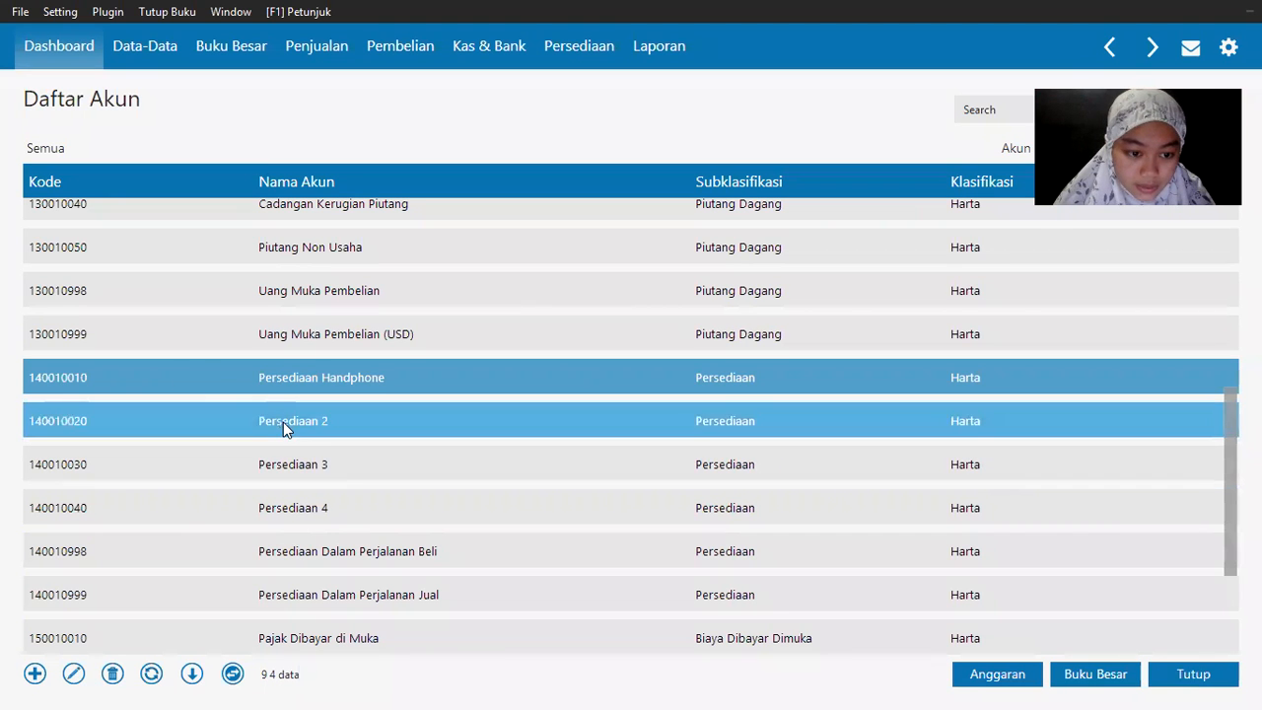
{"action": "right_click", "coordinate": [283, 422]}
{"action": "left_click", "coordinate": [336, 452]}
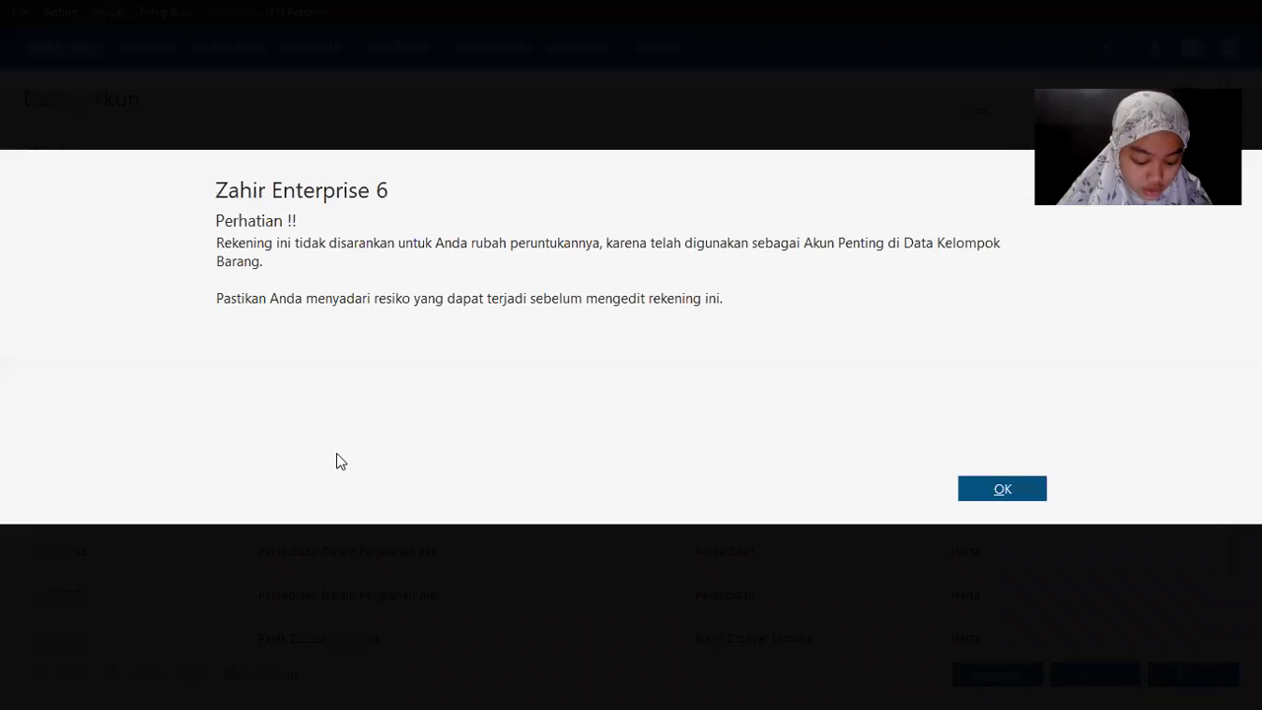
{"action": "left_click", "coordinate": [1010, 492]}
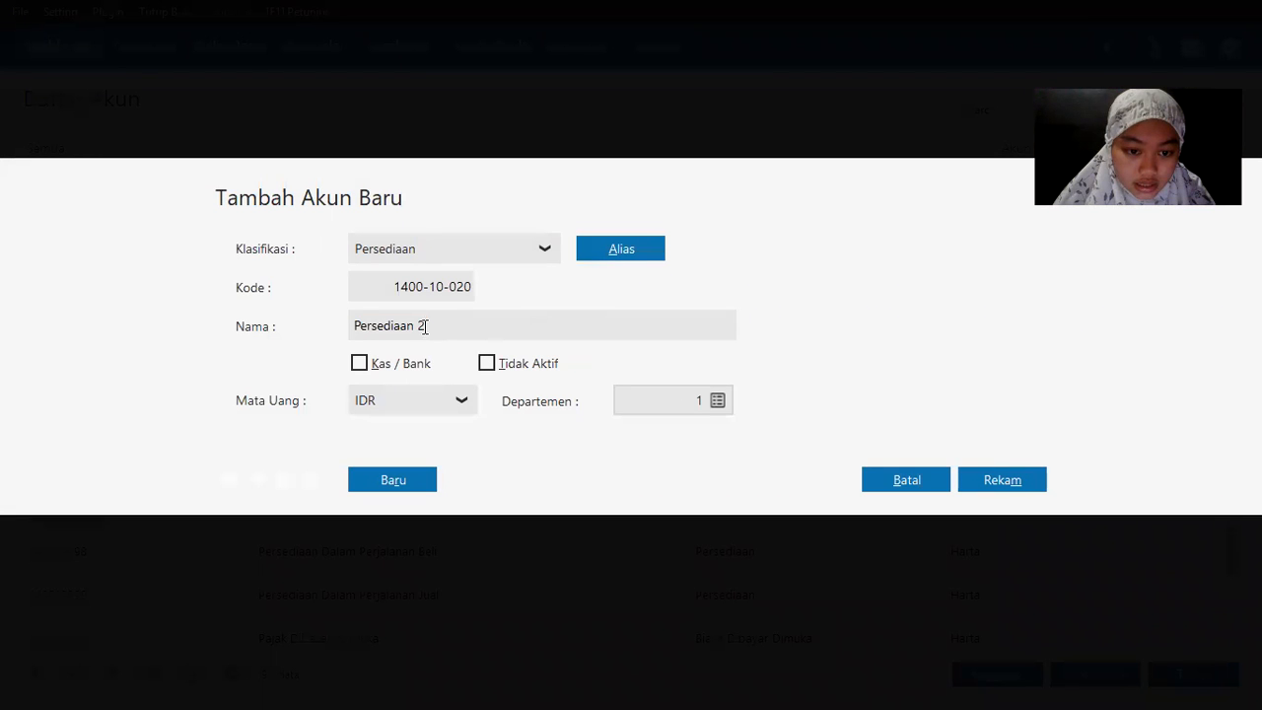
{"action": "double_click", "coordinate": [422, 325]}
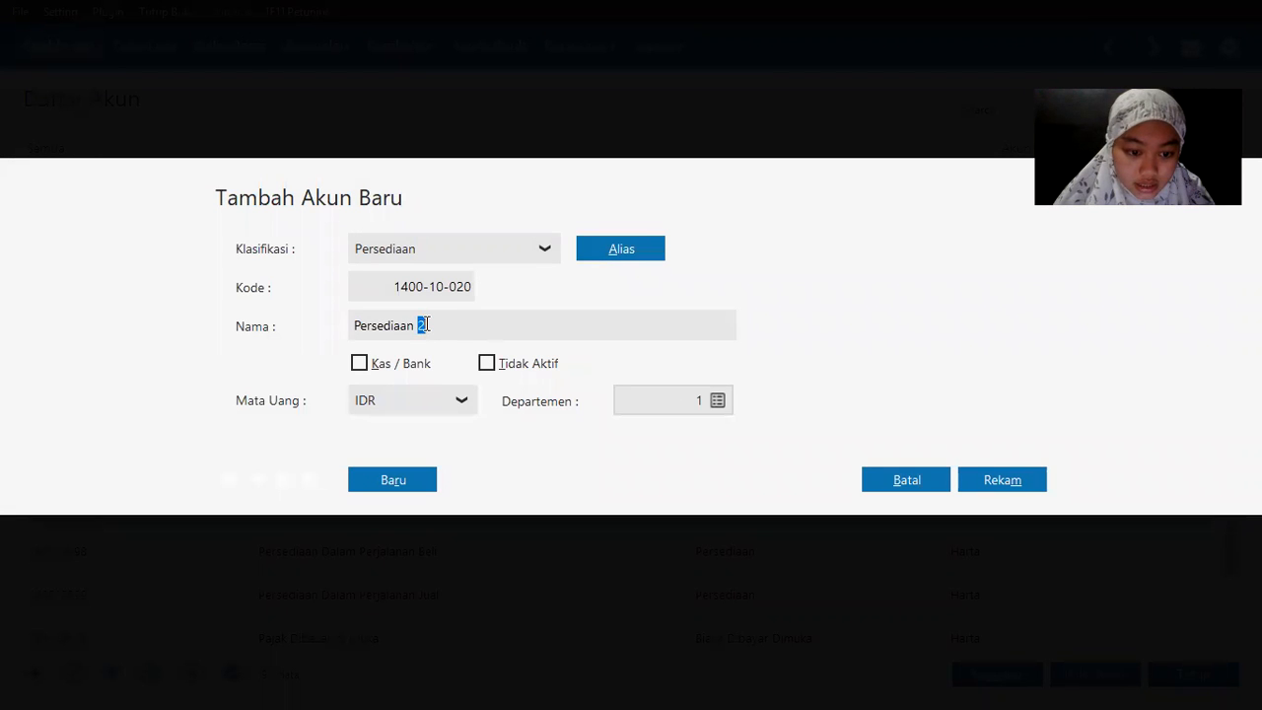
{"action": "type", "text": "Casing"}
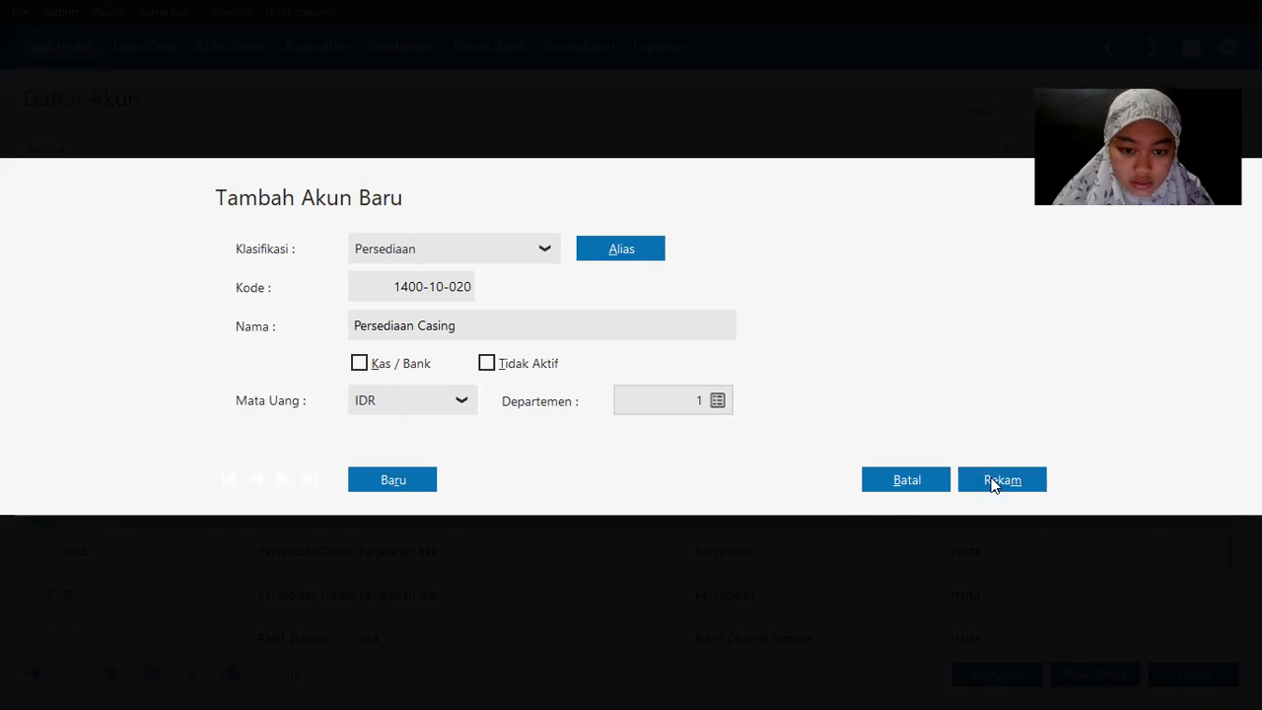
{"action": "left_click", "coordinate": [993, 481]}
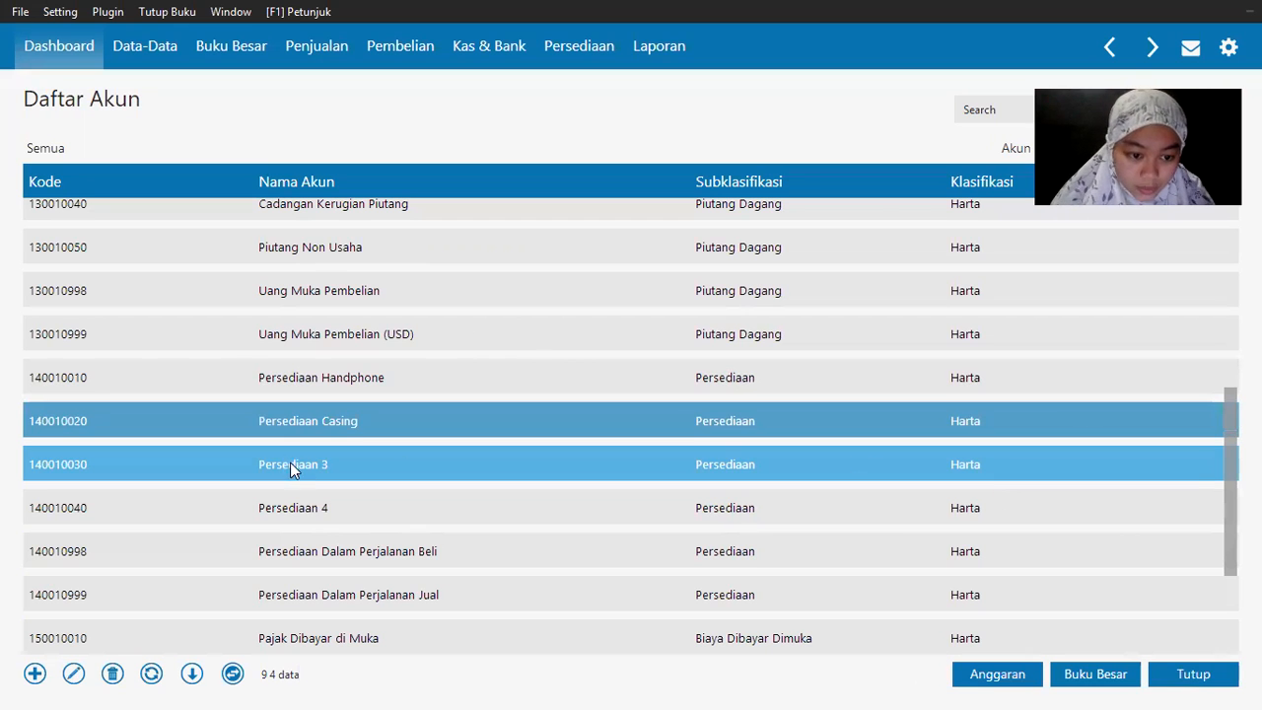
Step: Rename the Persediaan 3 account to Persediaan Baterai
{"action": "right_click", "coordinate": [297, 467]}
{"action": "left_click", "coordinate": [342, 500]}
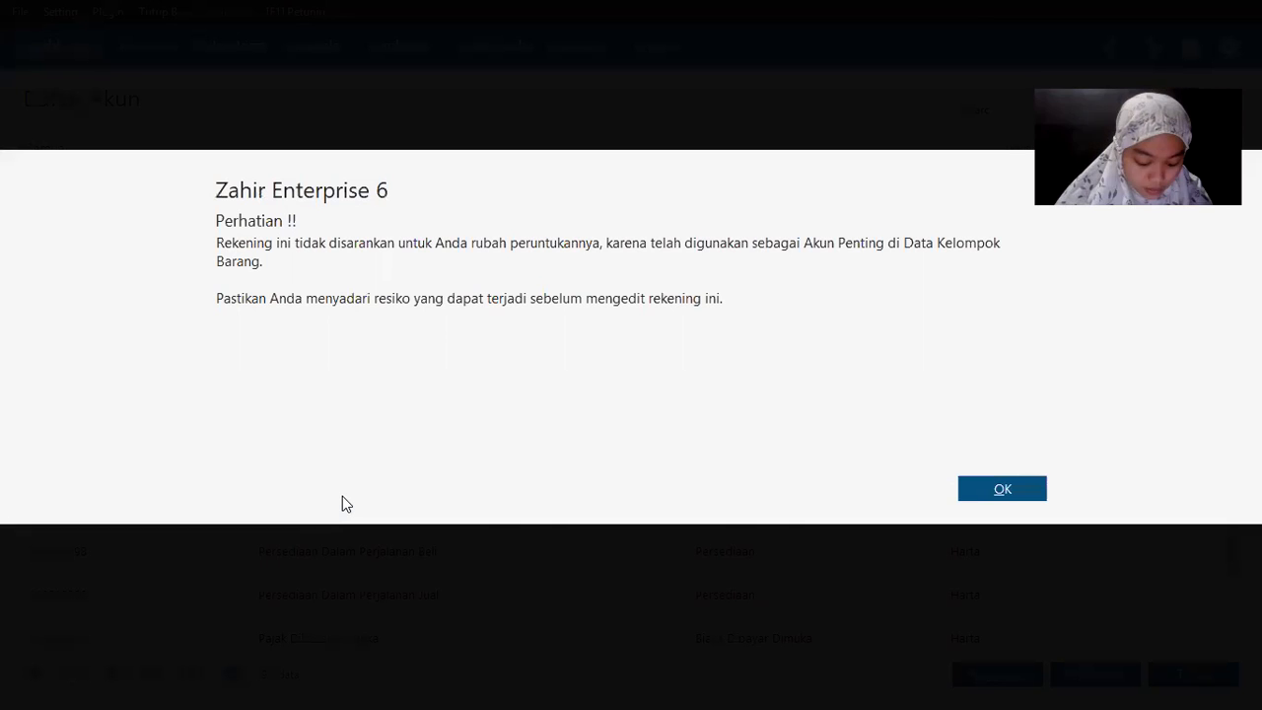
{"action": "left_click", "coordinate": [1002, 490]}
{"action": "double_click", "coordinate": [424, 326]}
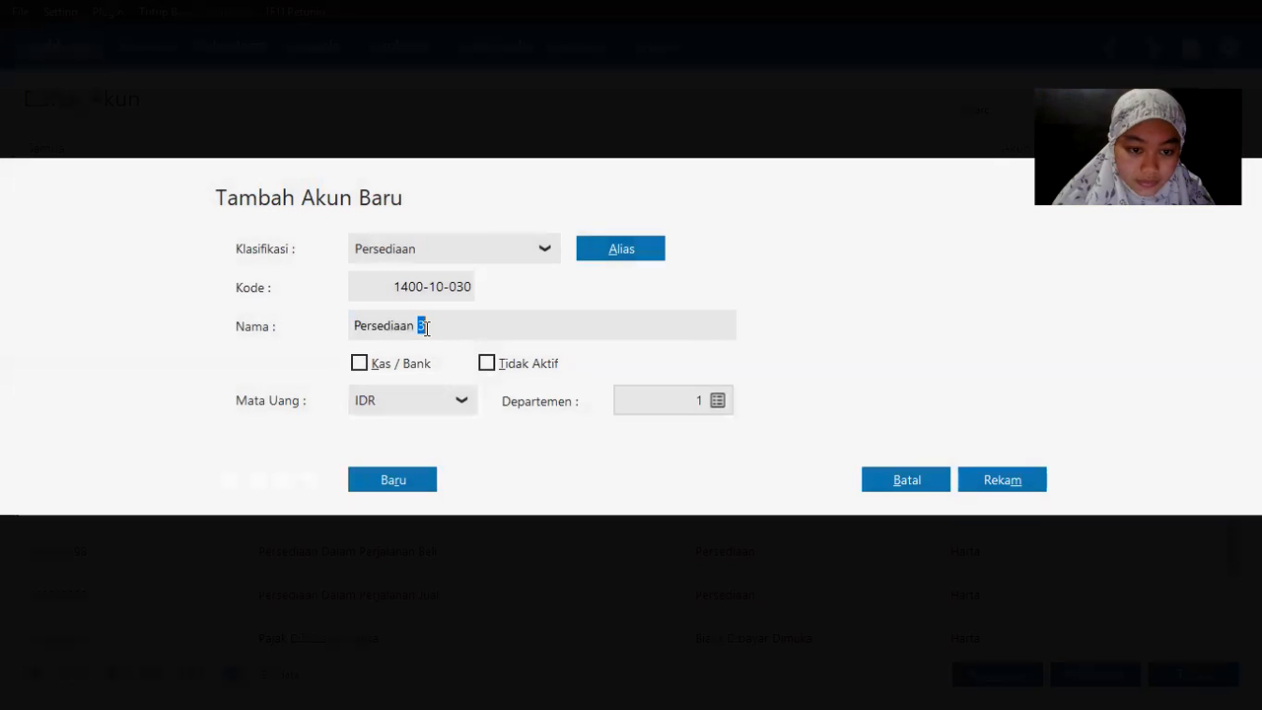
{"action": "type", "text": "Bater"}
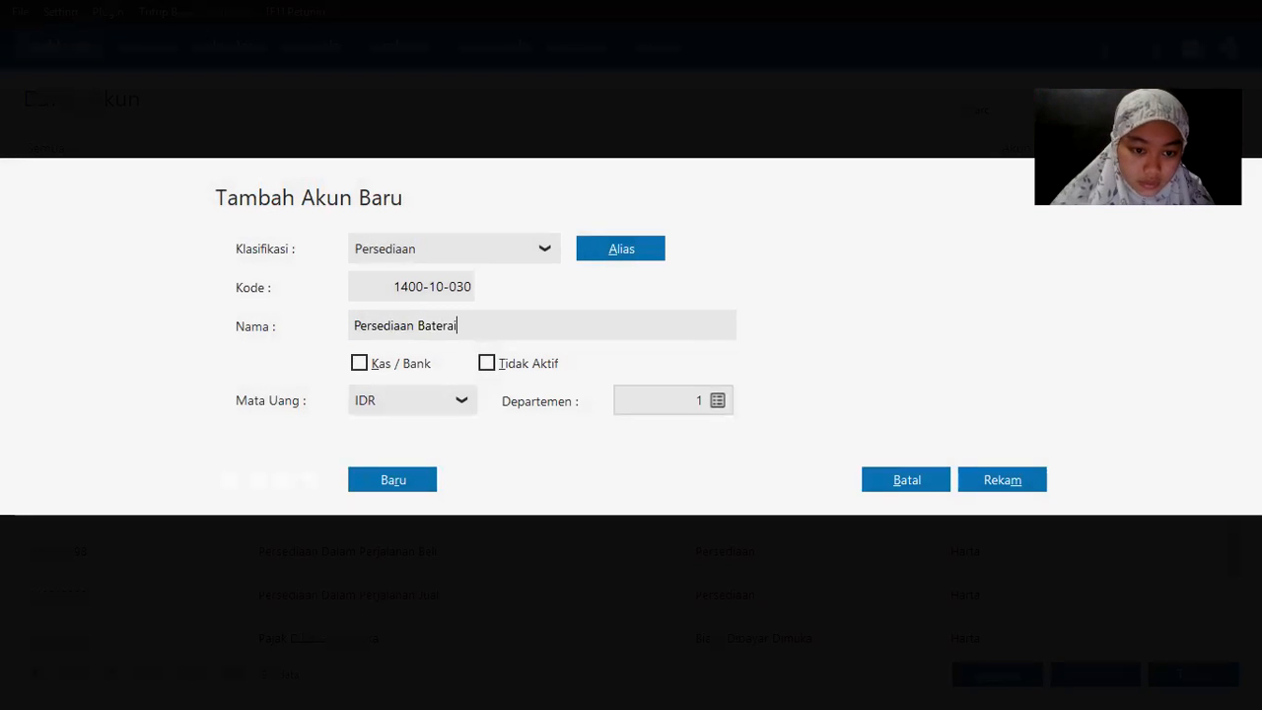
{"action": "type", "text": "ai"}
{"action": "left_click", "coordinate": [1001, 483]}
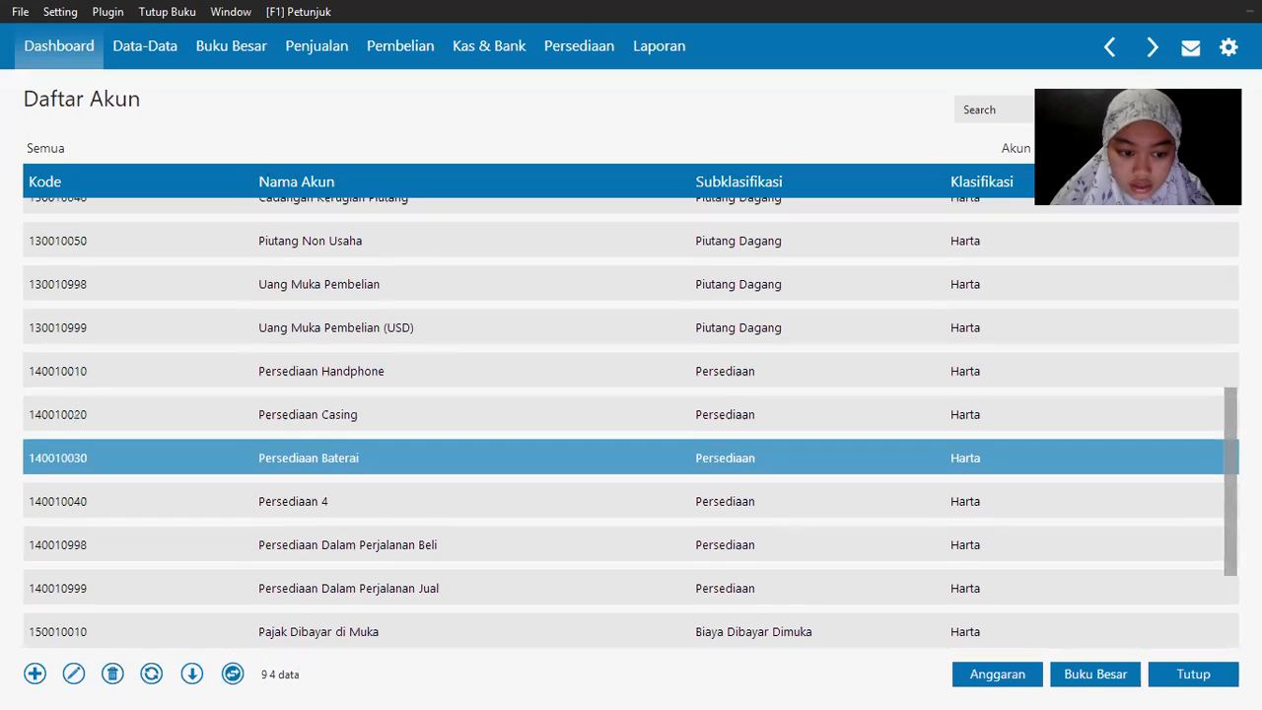
Step: Rename account Hutang Usaha to Hutang Dagang and save it
{"action": "scroll", "coordinate": [1225, 473], "scroll_direction": "down", "scroll_amount": 2}
{"action": "scroll", "coordinate": [1220, 570], "scroll_direction": "down", "scroll_amount": 10}
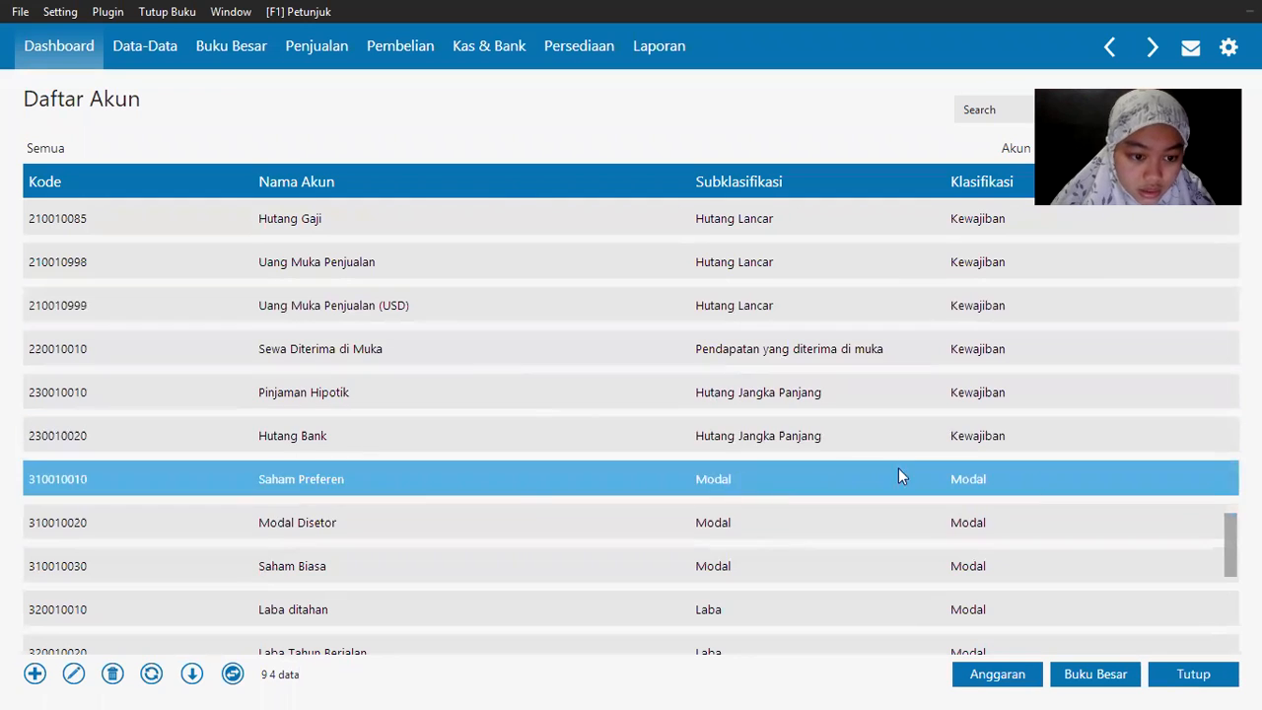
{"action": "left_click_drag", "start_coordinate": [1225, 538], "coordinate": [1215, 471]}
{"action": "left_click", "coordinate": [239, 286]}
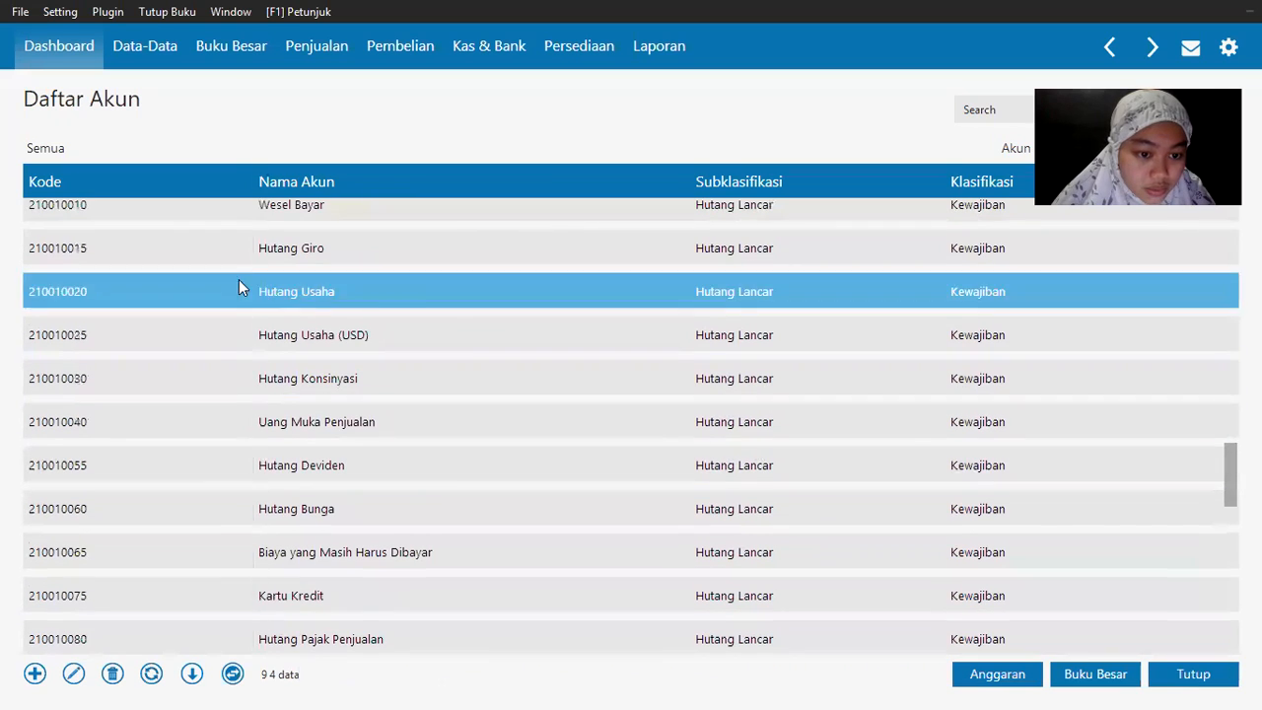
{"action": "right_click", "coordinate": [296, 293]}
{"action": "left_click", "coordinate": [331, 319]}
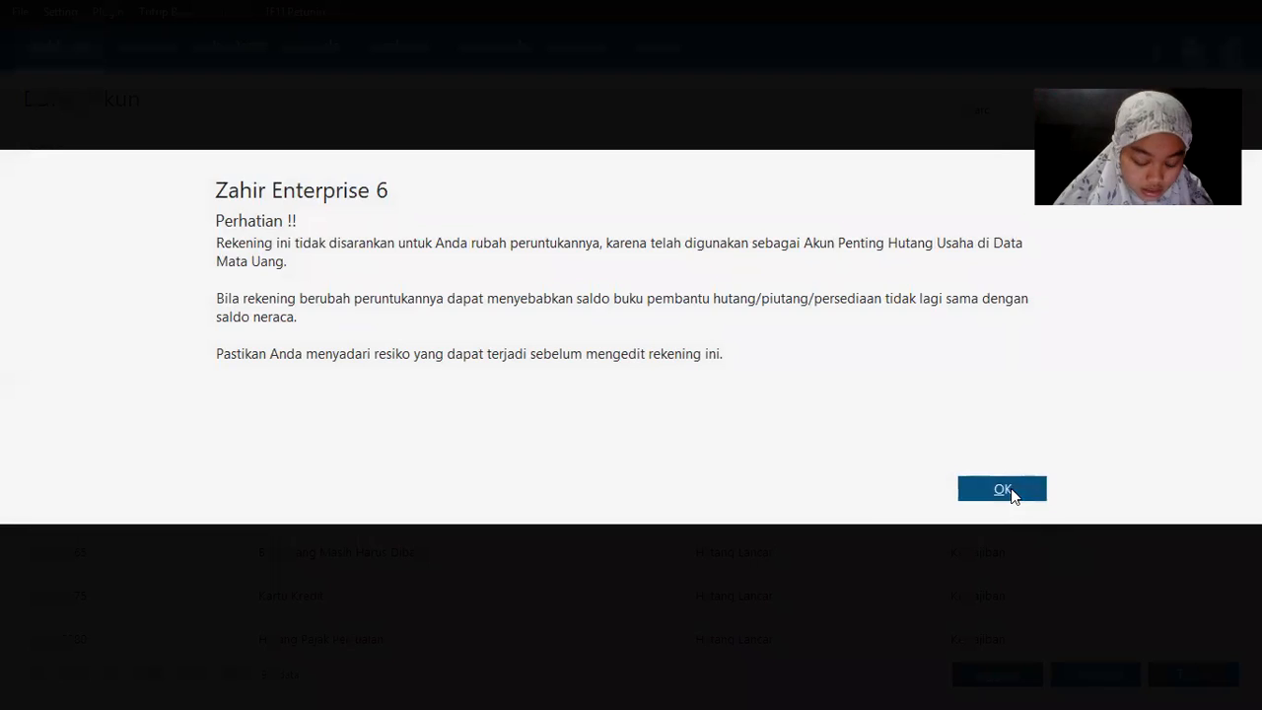
{"action": "left_click", "coordinate": [1010, 488]}
{"action": "double_click", "coordinate": [446, 326]}
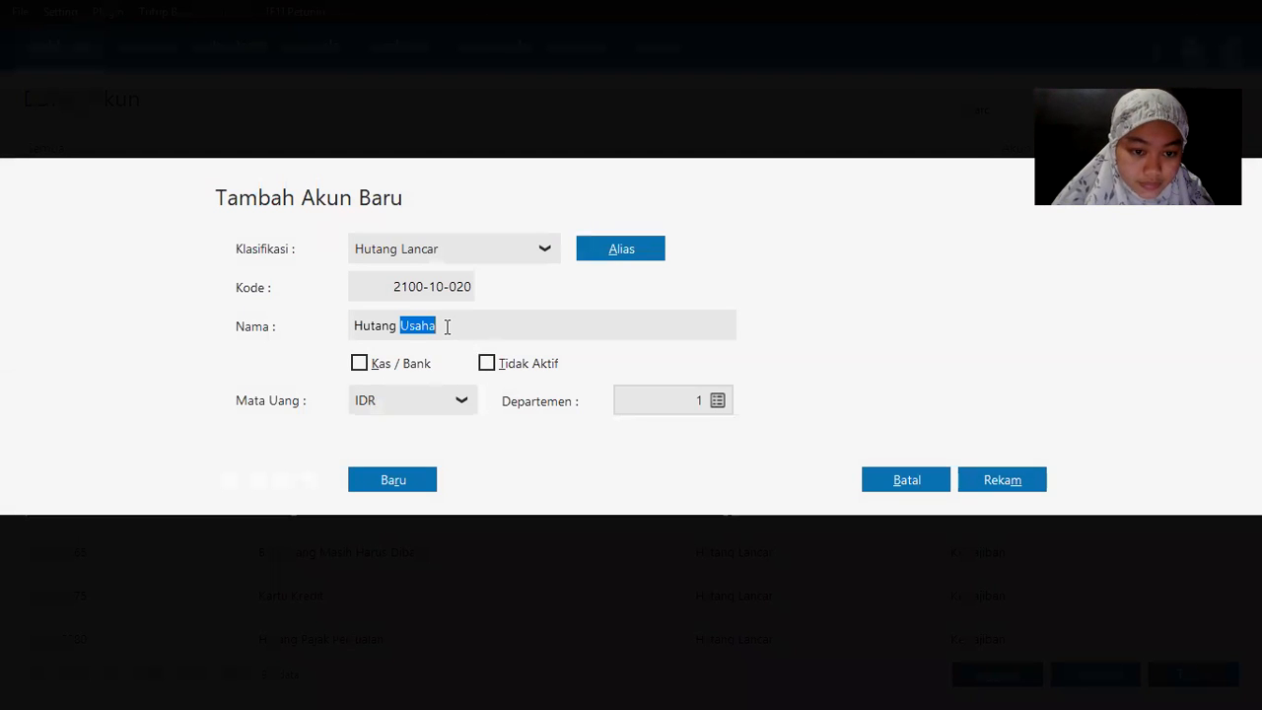
{"action": "type", "text": "Dagang"}
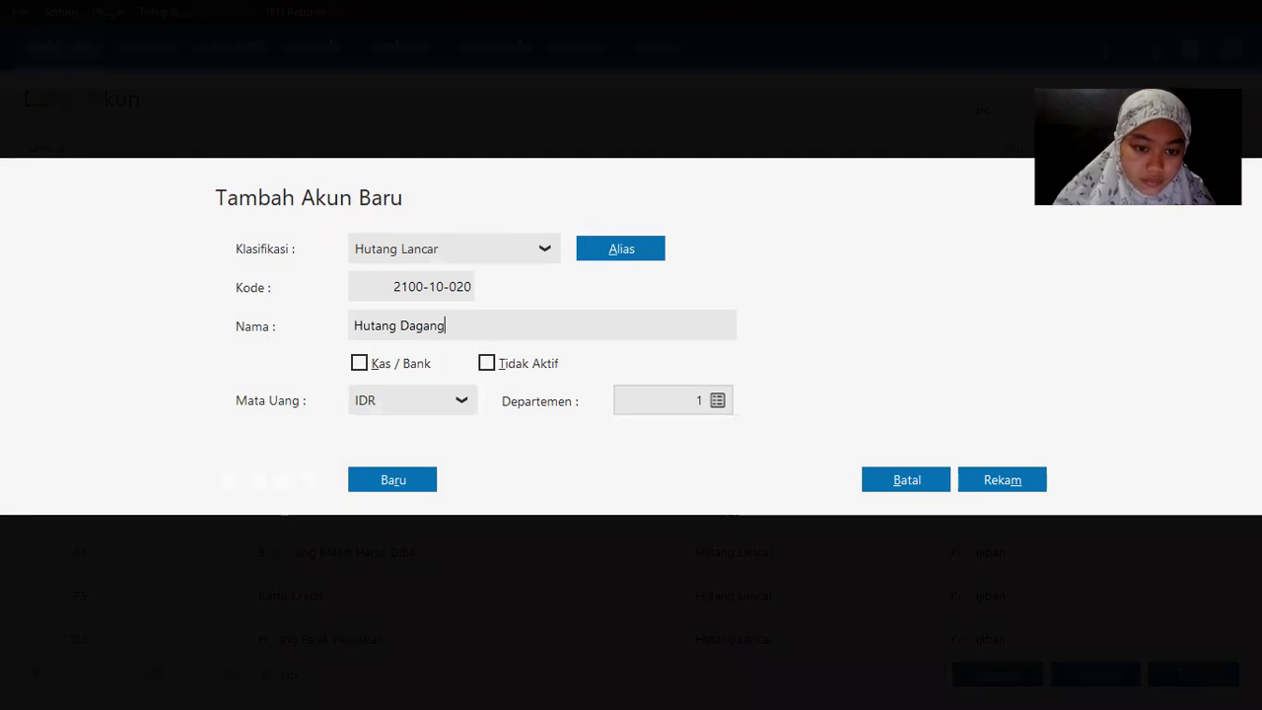
{"action": "left_click", "coordinate": [992, 487]}
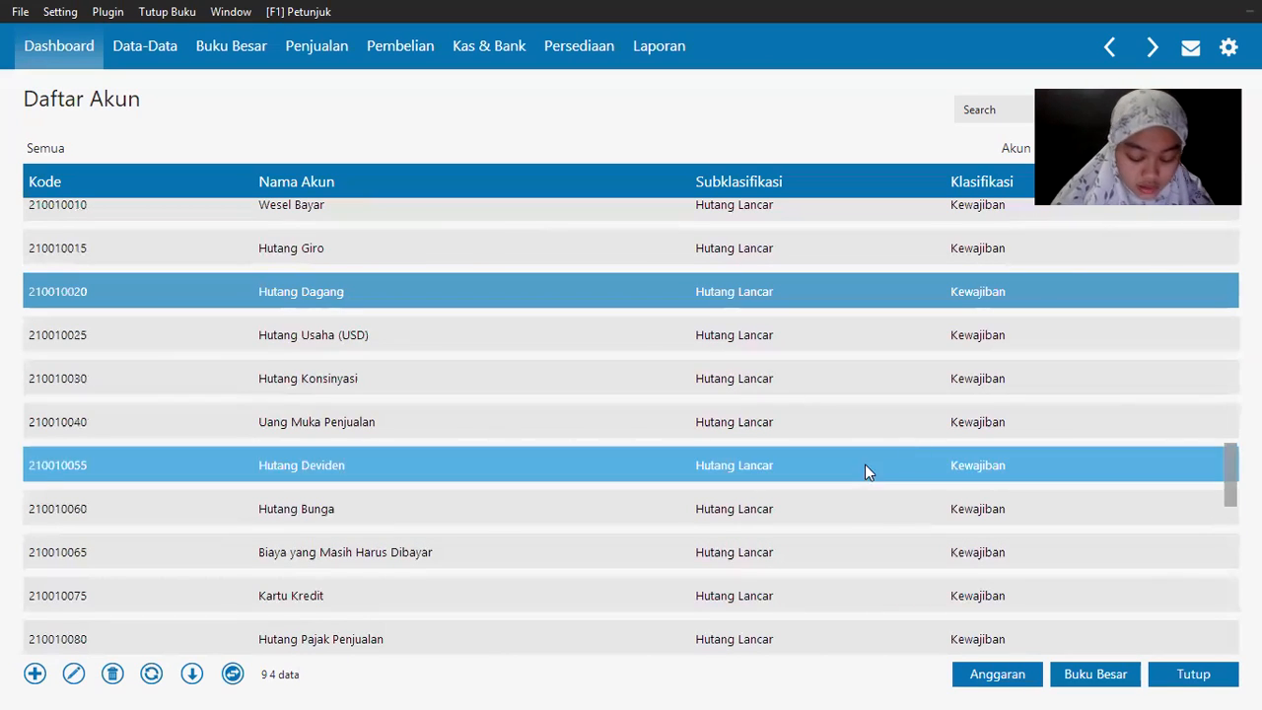
Step: Rename Historical Balancing to Laba Tahun Berjalan, save, and close the account list
{"action": "left_click_drag", "start_coordinate": [1228, 477], "coordinate": [1207, 565]}
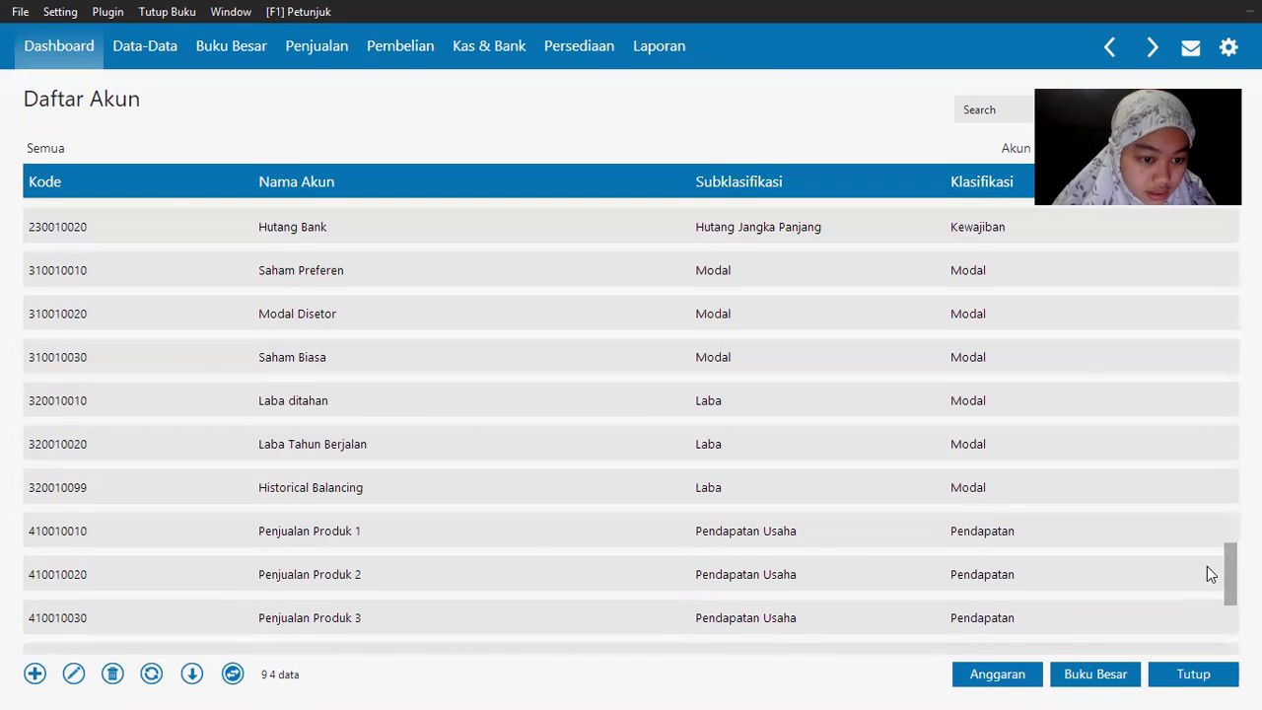
{"action": "right_click", "coordinate": [313, 488]}
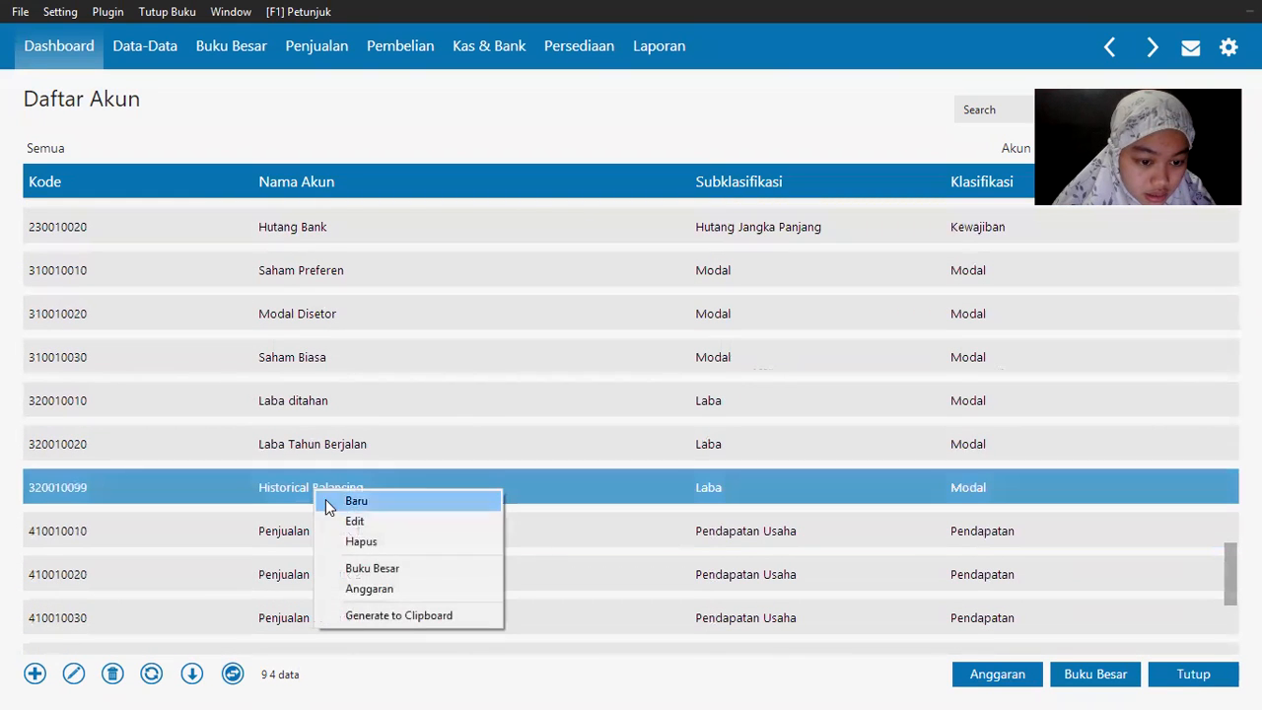
{"action": "left_click", "coordinate": [366, 522]}
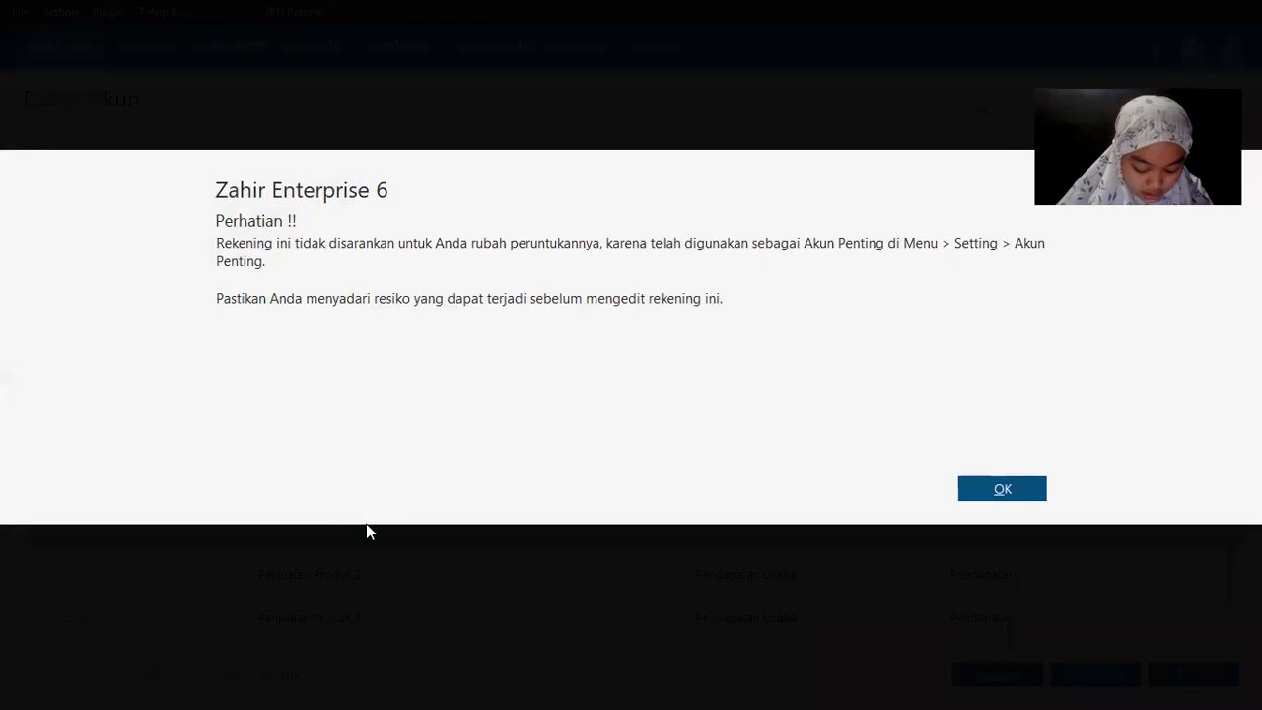
{"action": "left_click", "coordinate": [1001, 489]}
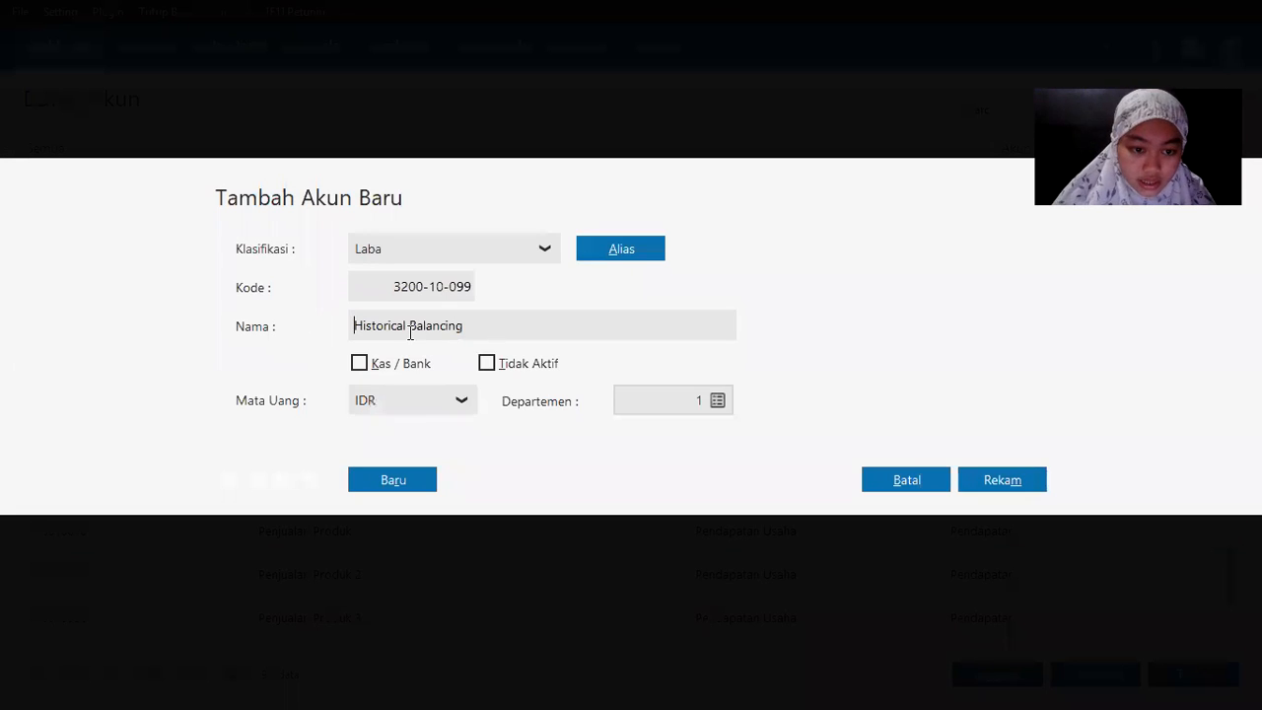
{"action": "left_click_drag", "start_coordinate": [463, 326], "coordinate": [298, 311]}
{"action": "key", "text": "BackSpace"}
{"action": "type", "text": "Laba Tahun Berjalan"}
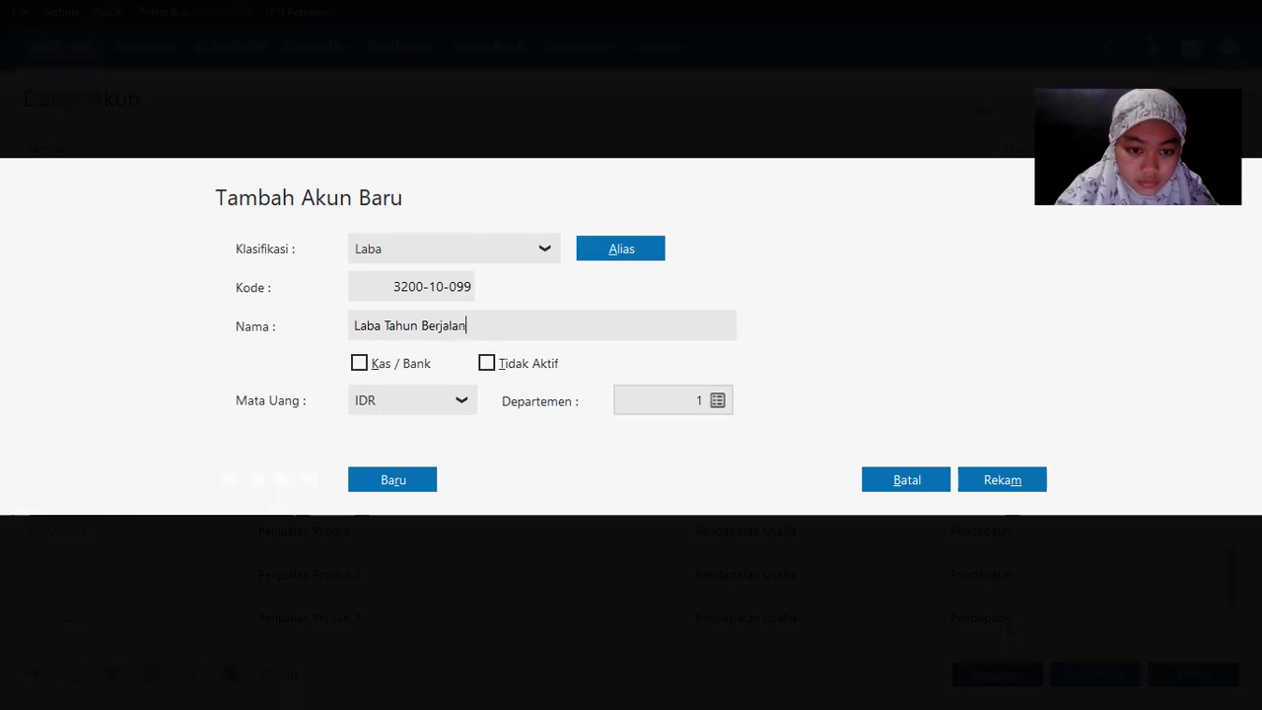
{"action": "left_click", "coordinate": [1012, 486]}
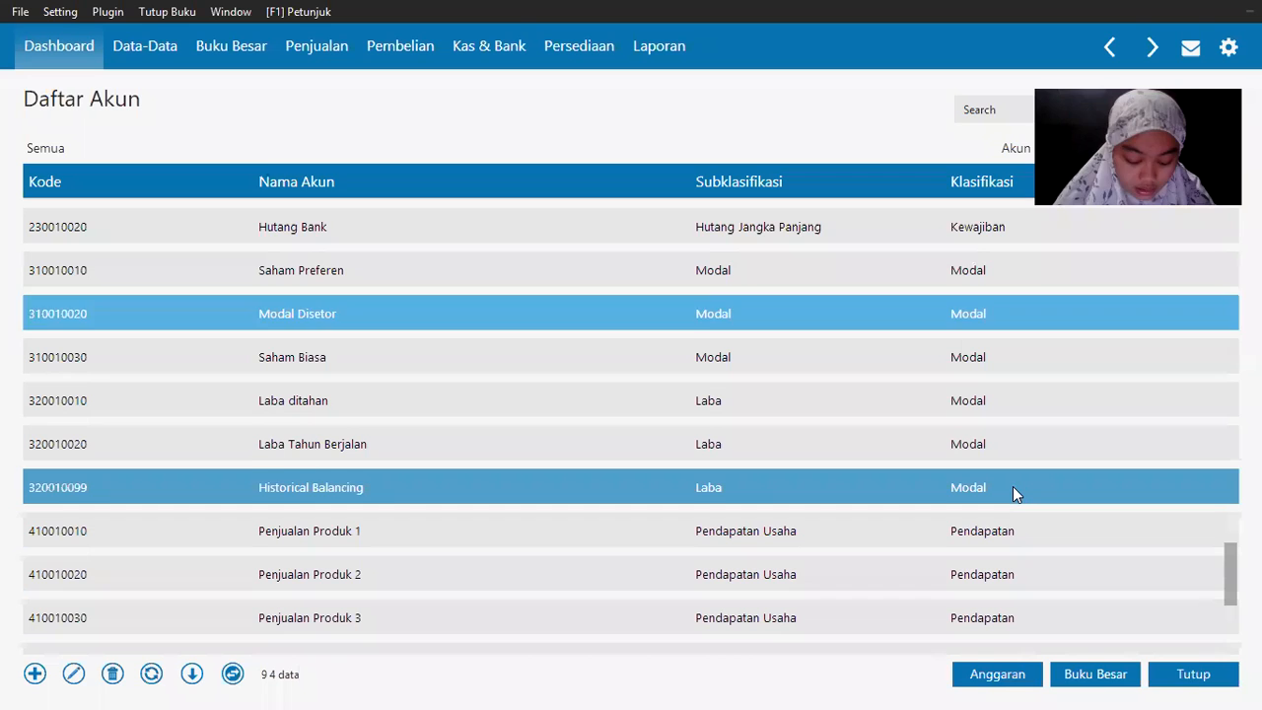
{"action": "left_click", "coordinate": [1189, 680]}
Step: Open Setting > Saldo Awal > Saldo Awal Akun to show opening balances at 31 December 2019
{"action": "mouse_move", "coordinate": [280, 286]}
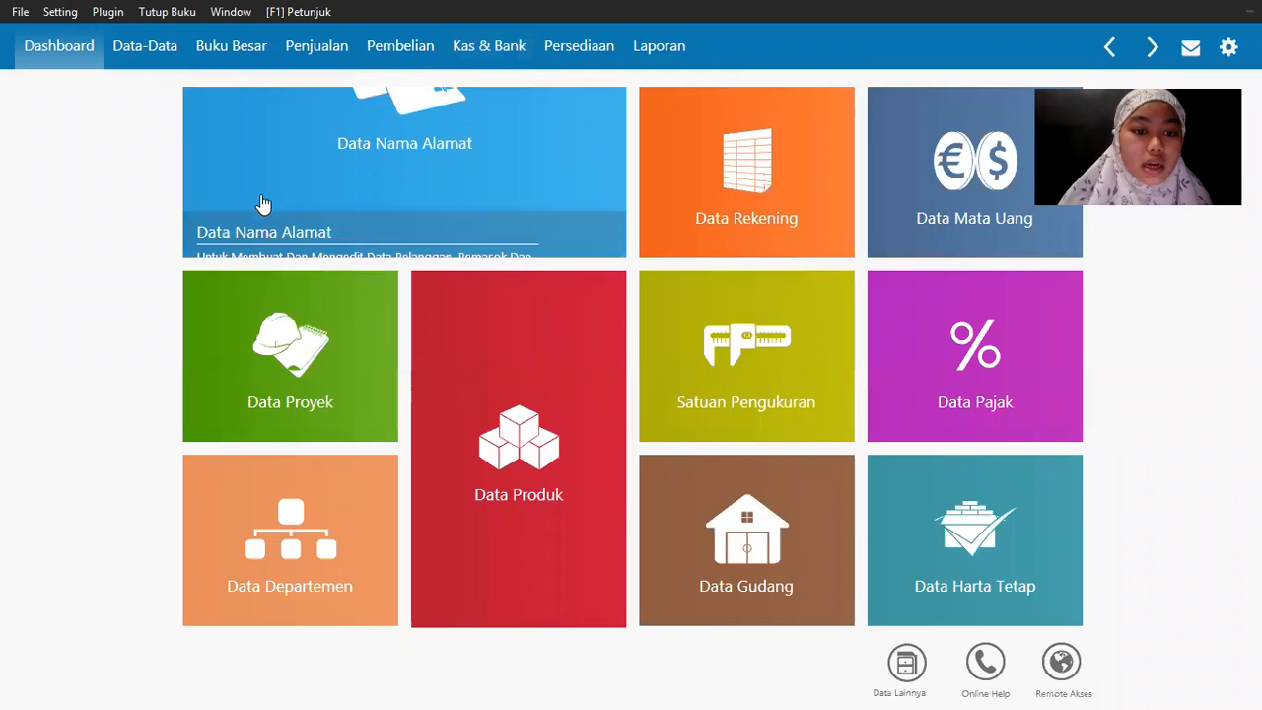
{"action": "left_click", "coordinate": [59, 12]}
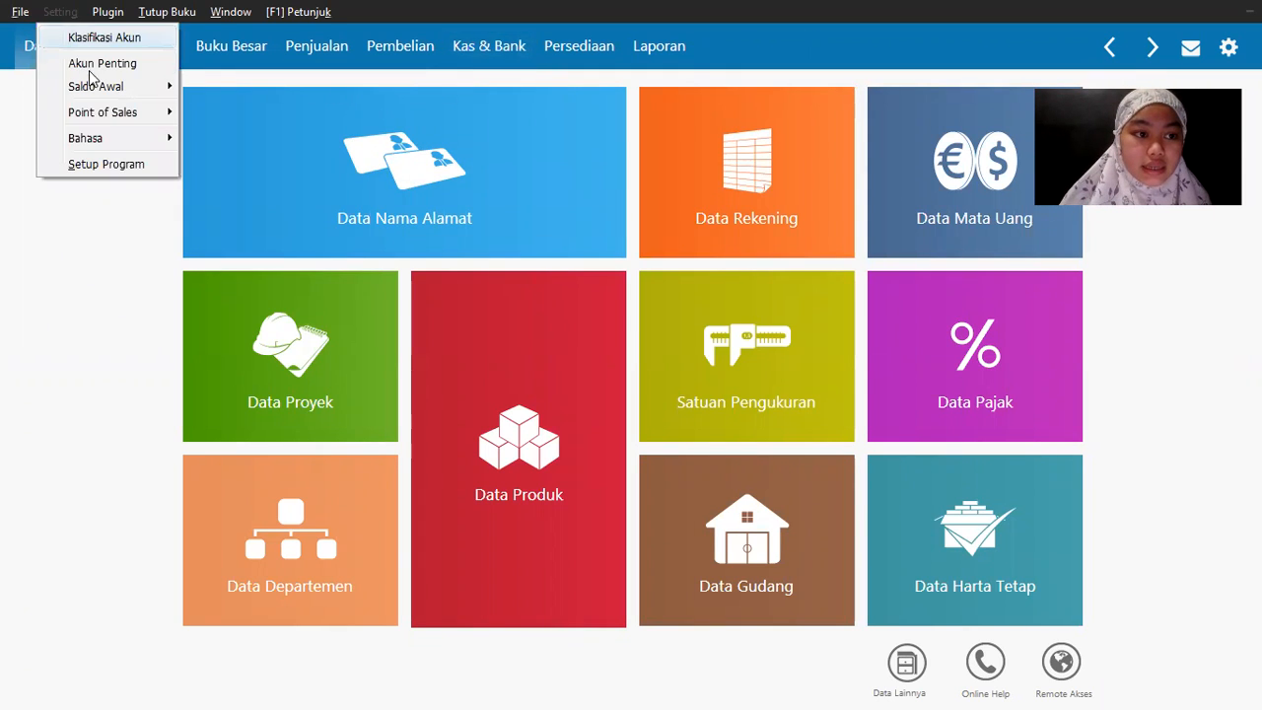
{"action": "mouse_move", "coordinate": [95, 86]}
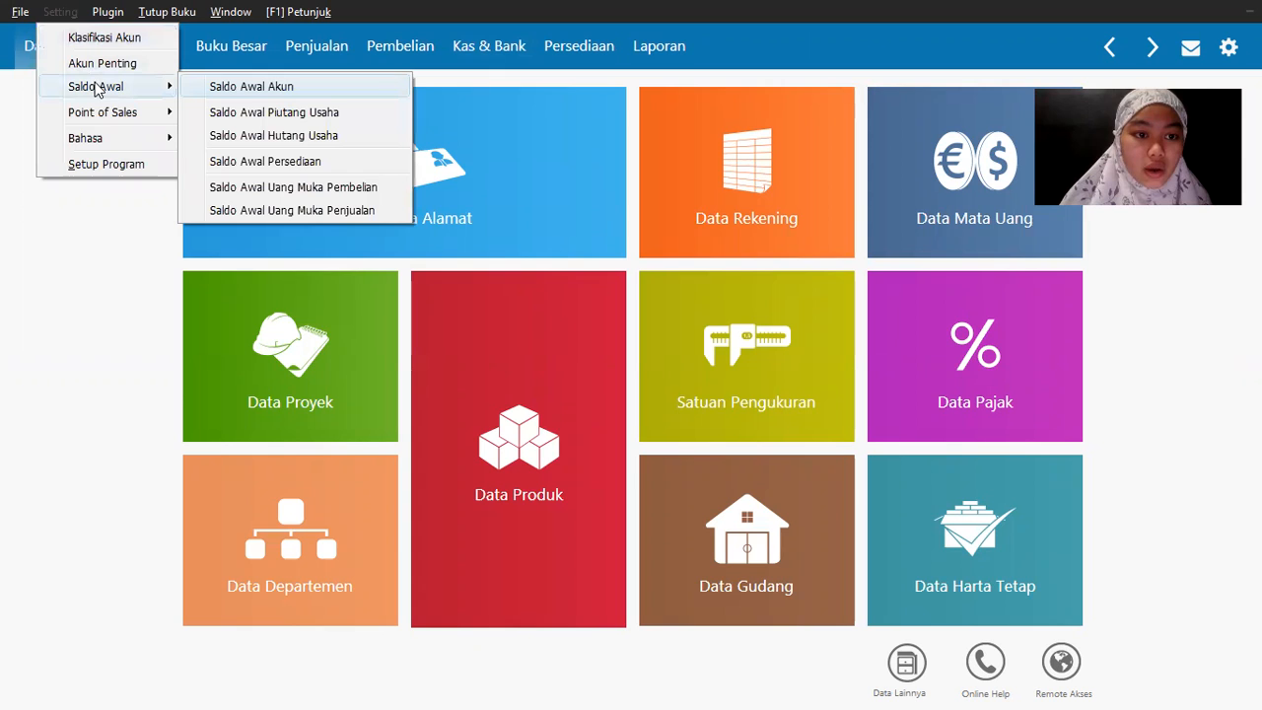
{"action": "left_click", "coordinate": [268, 95]}
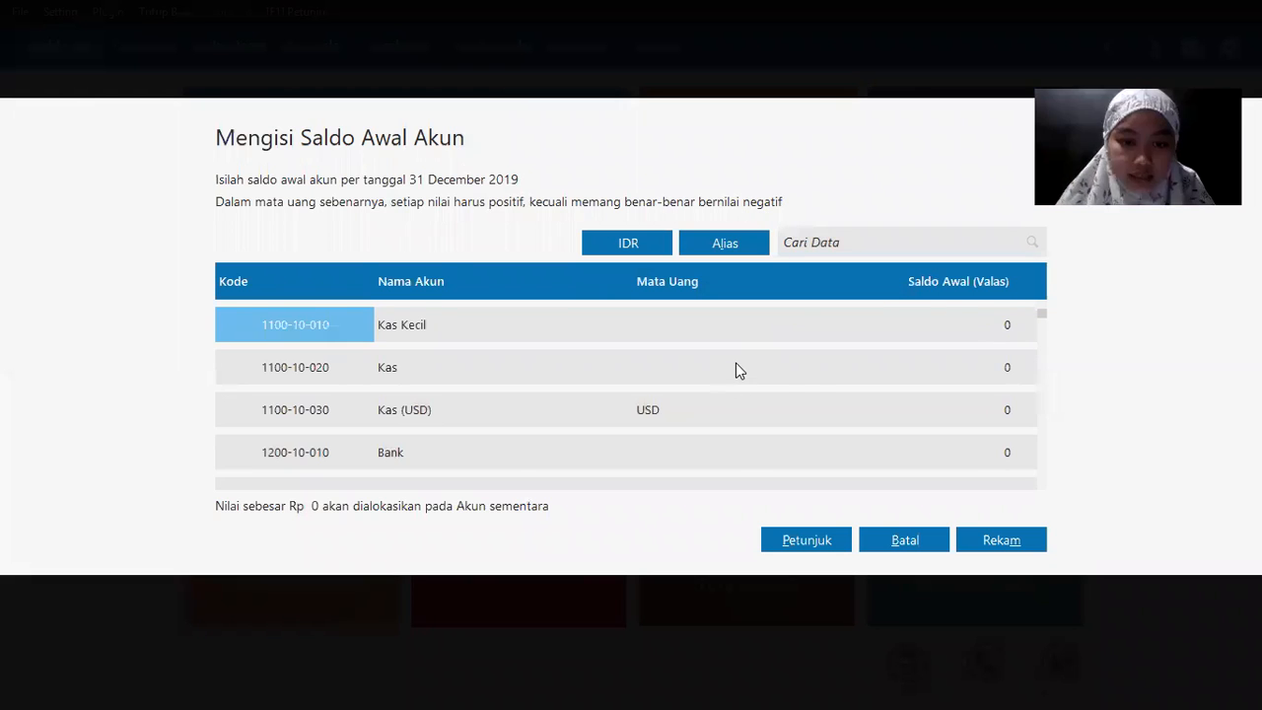
Step: Enter the Kas opening balance 500000 and the Bank opening balance 5000000 from the PDF
{"action": "key", "text": "alt+Tab"}
{"action": "key", "text": "alt+Tab"}
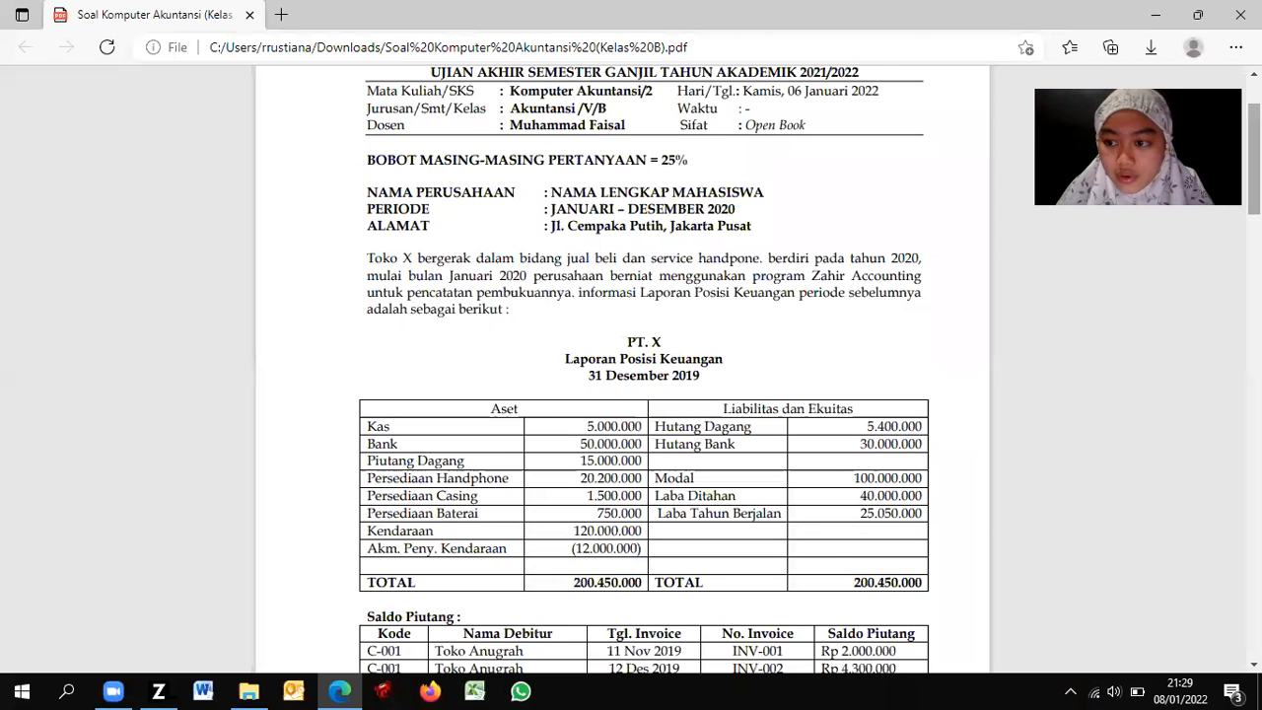
{"action": "scroll", "coordinate": [1210, 320], "scroll_direction": "down", "scroll_amount": 3}
{"action": "scroll", "coordinate": [641, 345], "scroll_direction": "down", "scroll_amount": 1}
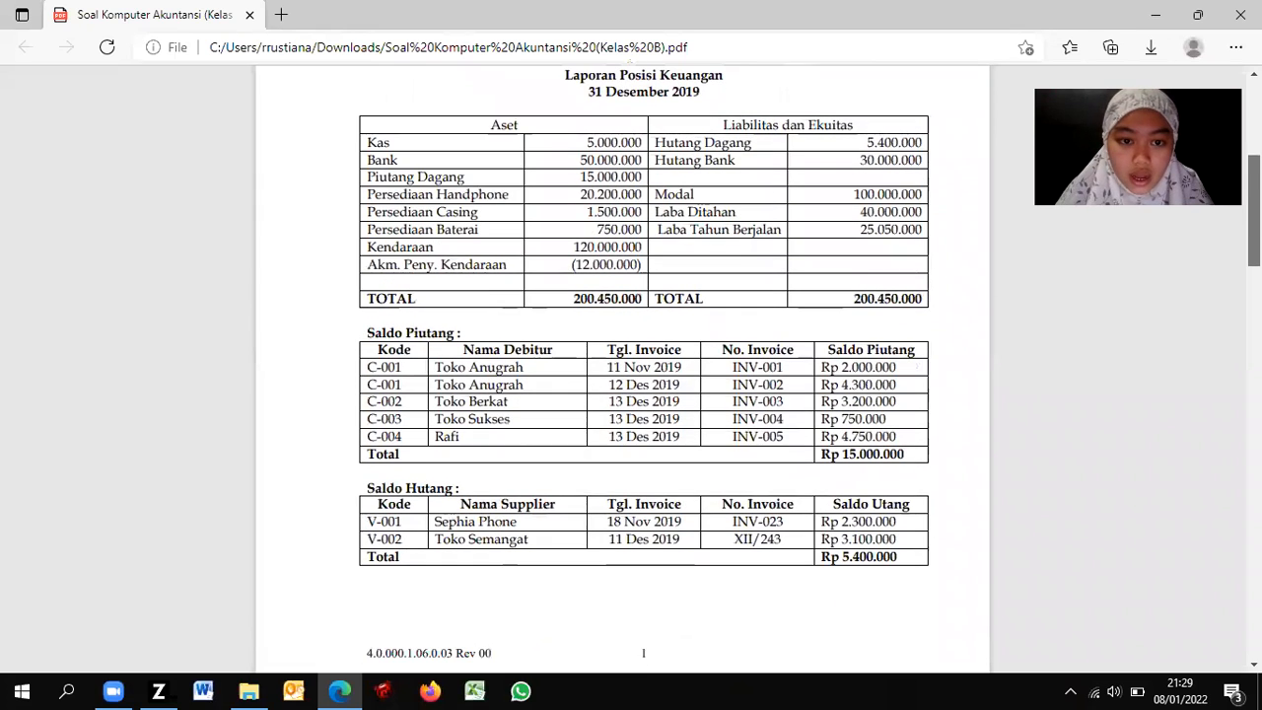
{"action": "key", "text": "alt+Tab"}
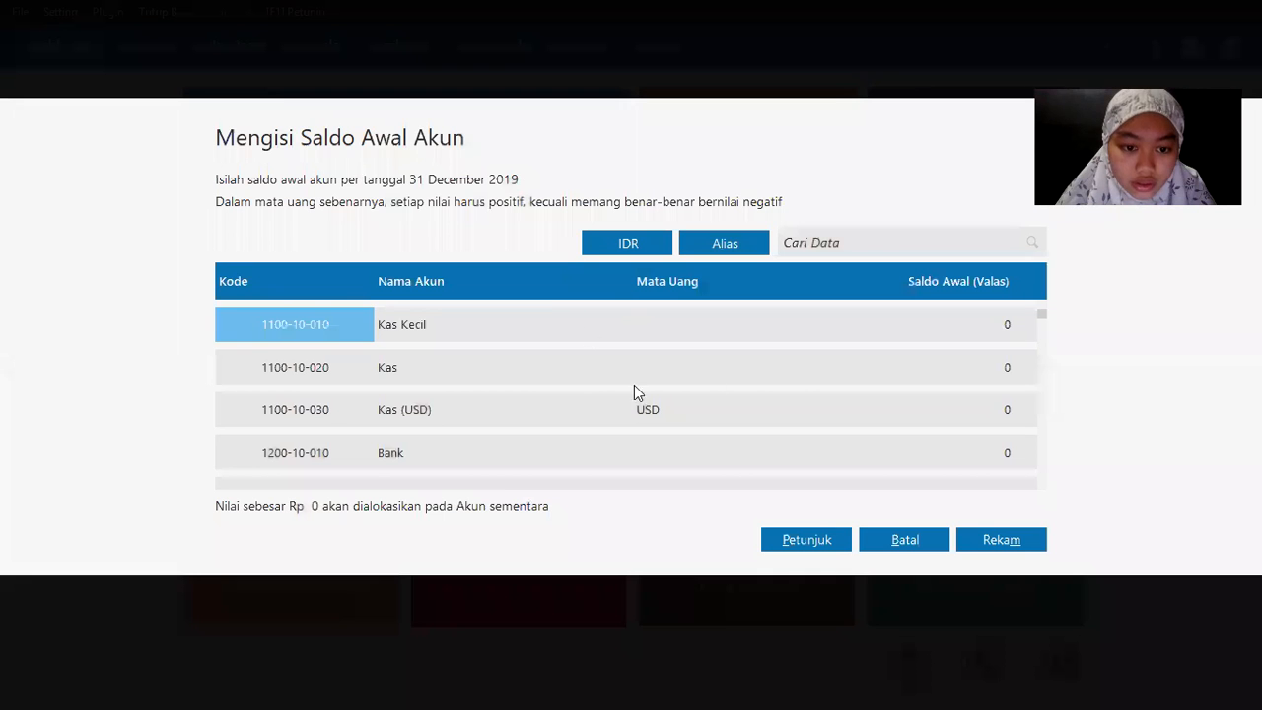
{"action": "left_click", "coordinate": [968, 379]}
{"action": "type", "text": "5"}
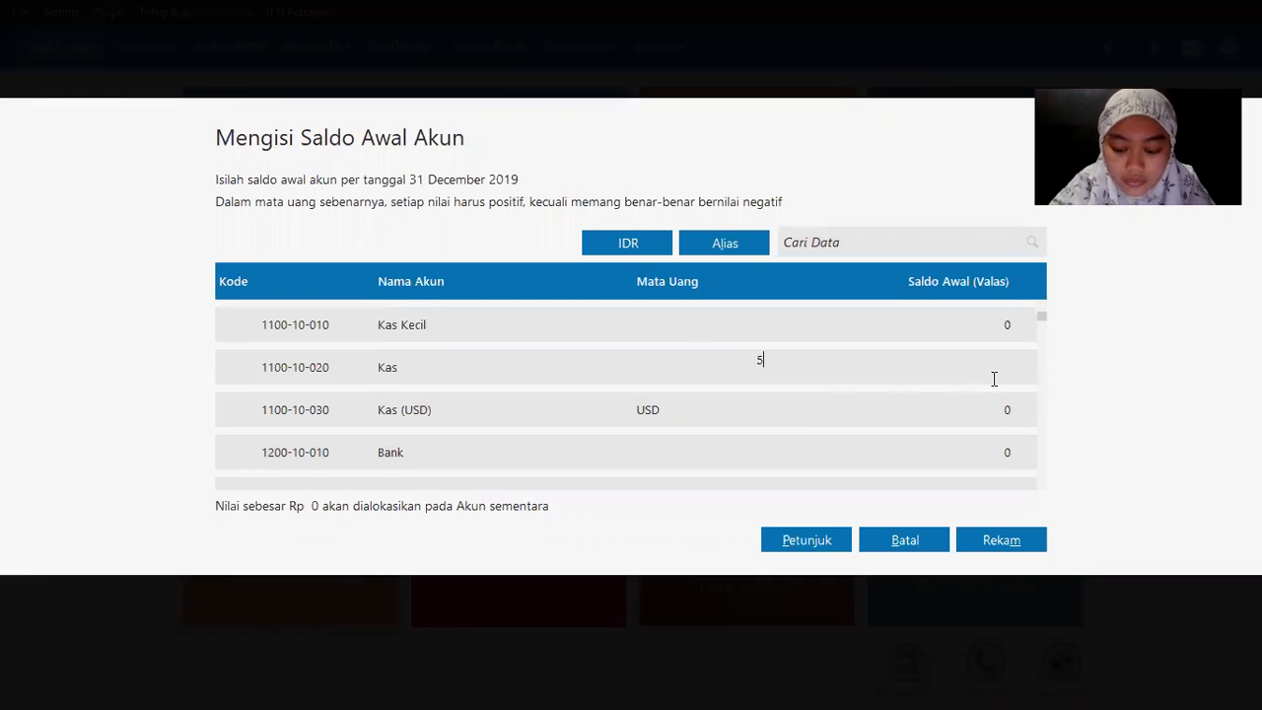
{"action": "type", "text": "00000"}
{"action": "key", "text": "Return"}
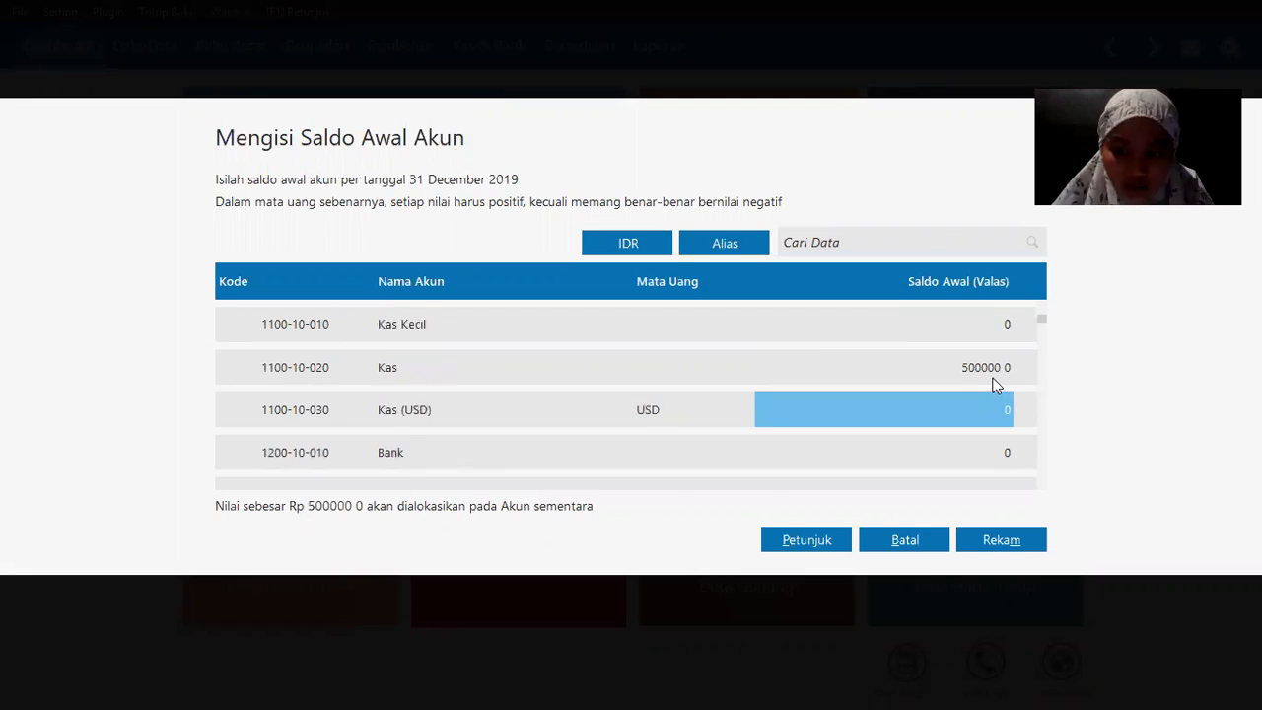
{"action": "key", "text": "alt+Tab"}
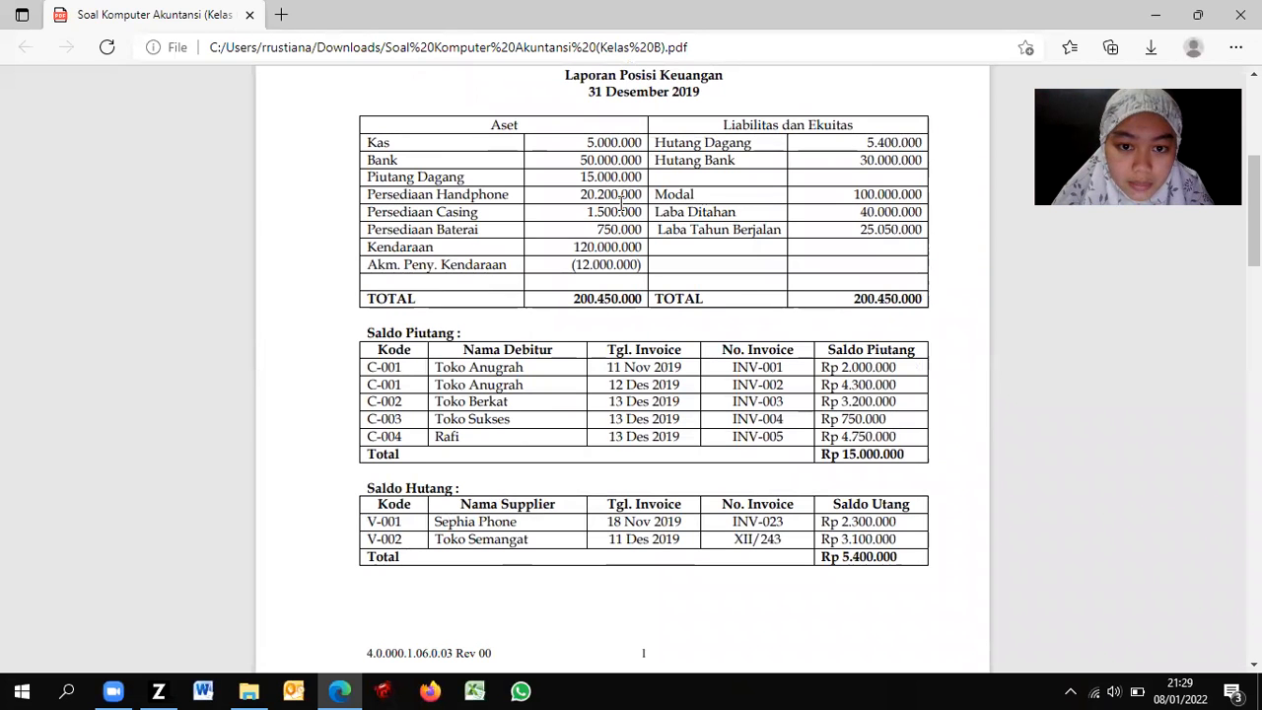
{"action": "key", "text": "alt+Tab"}
{"action": "left_click", "coordinate": [913, 448]}
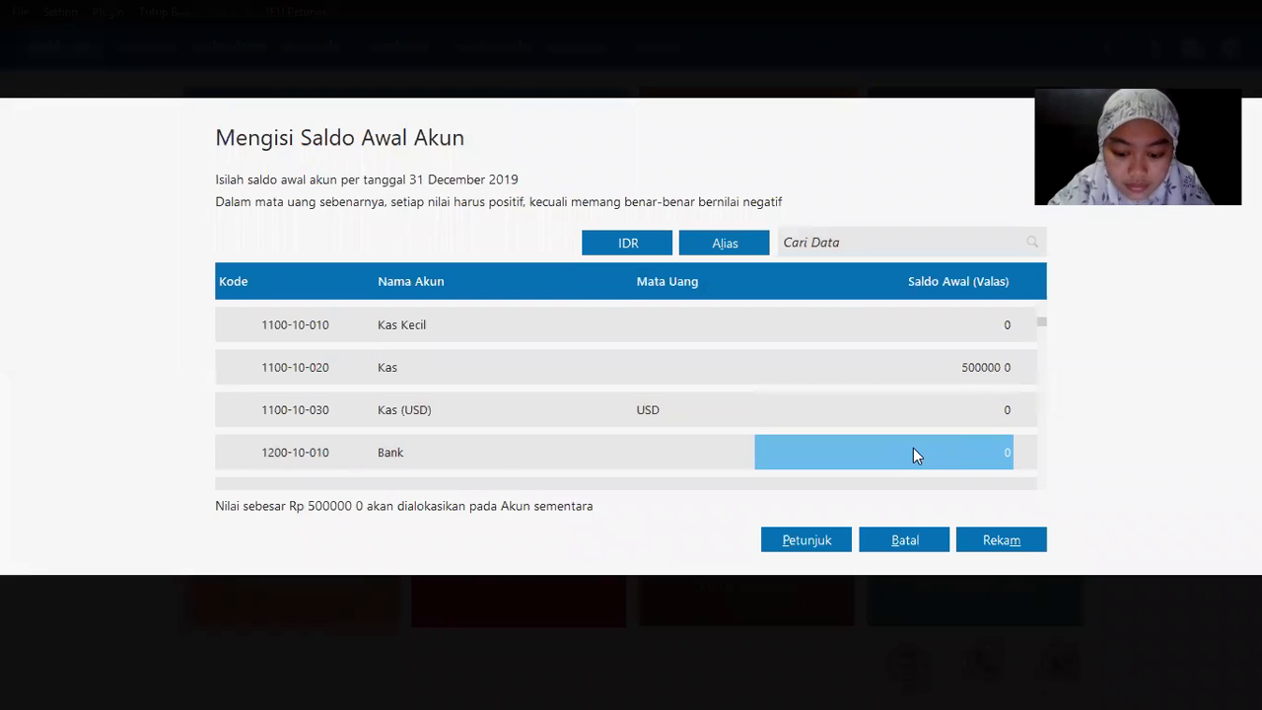
{"action": "type", "text": "5000000"}
{"action": "key", "text": "Return"}
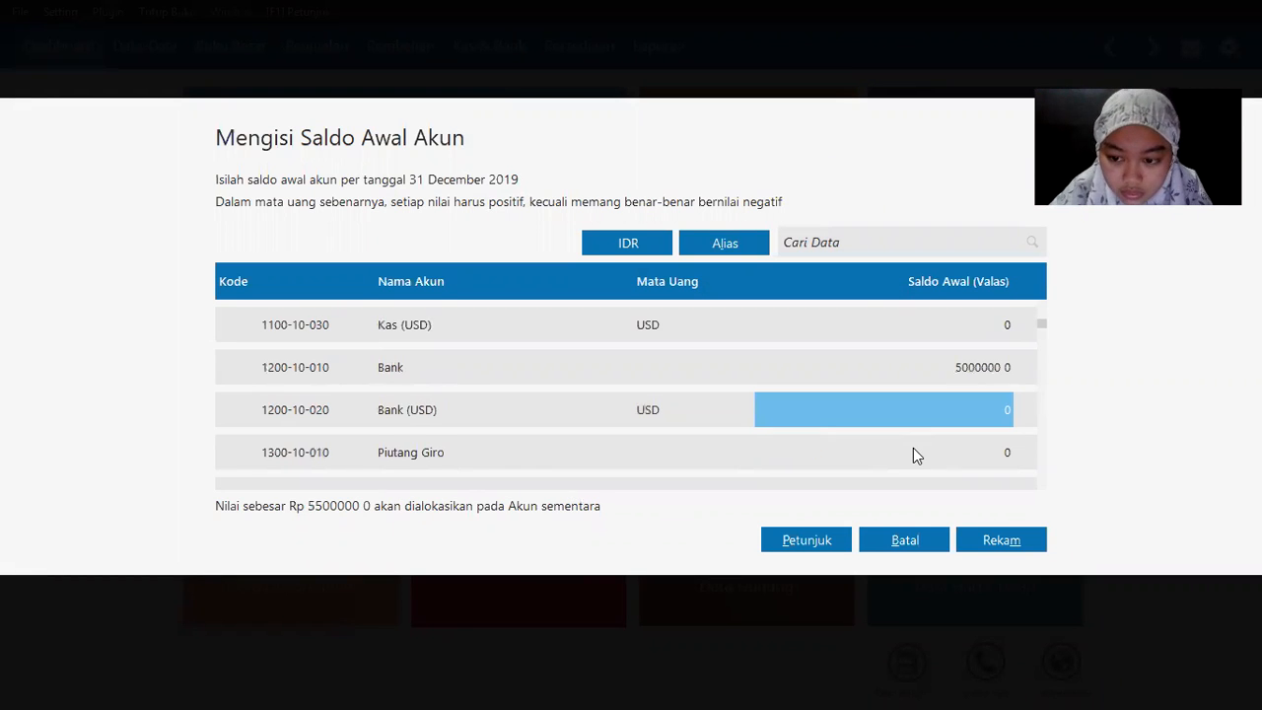
Step: Enter 15000000 as the Piutang Dagang opening balance
{"action": "key", "text": "alt+Tab"}
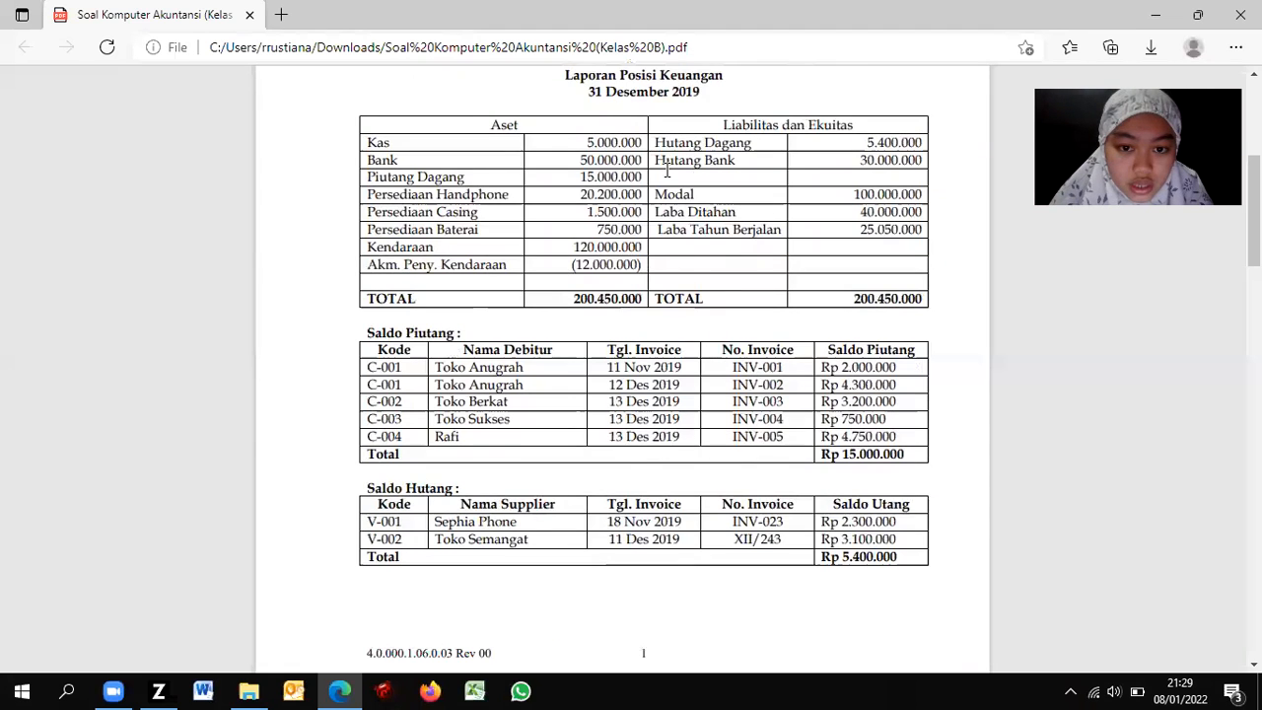
{"action": "key", "text": "alt+Tab"}
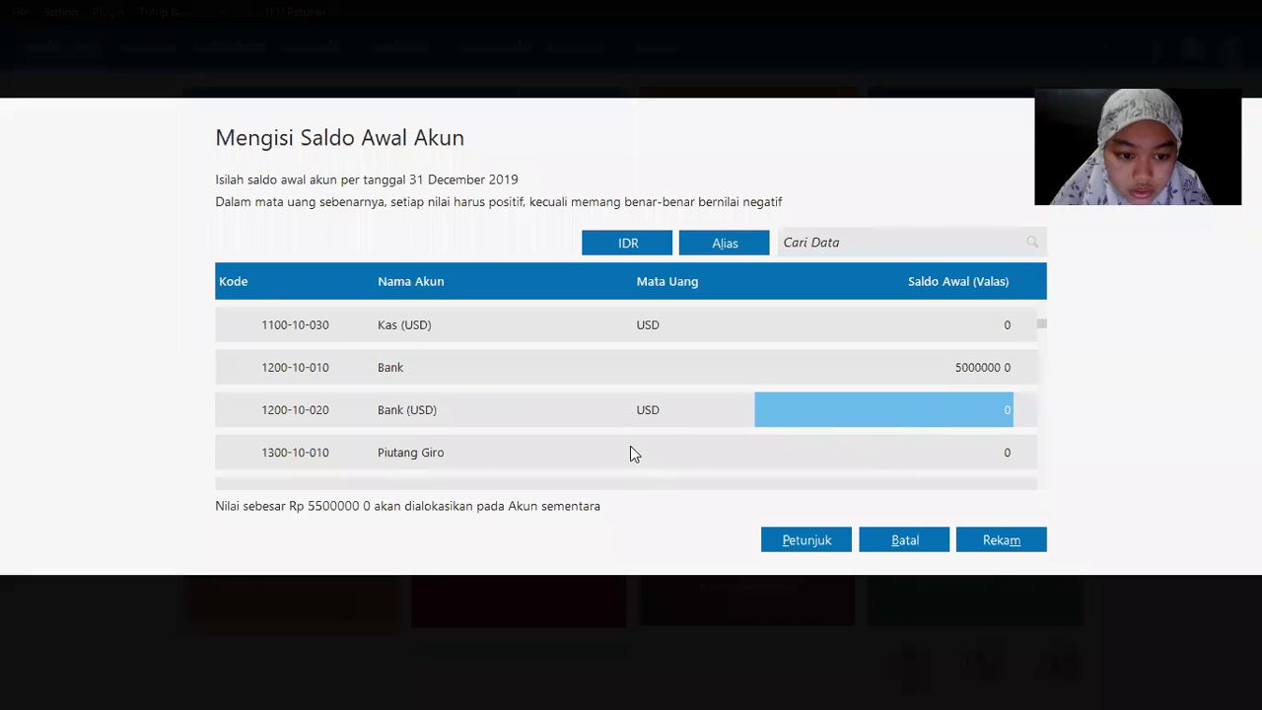
{"action": "key", "text": "Down"}
{"action": "key", "text": "Down"}
{"action": "key", "text": "Down"}
{"action": "key", "text": "Up"}
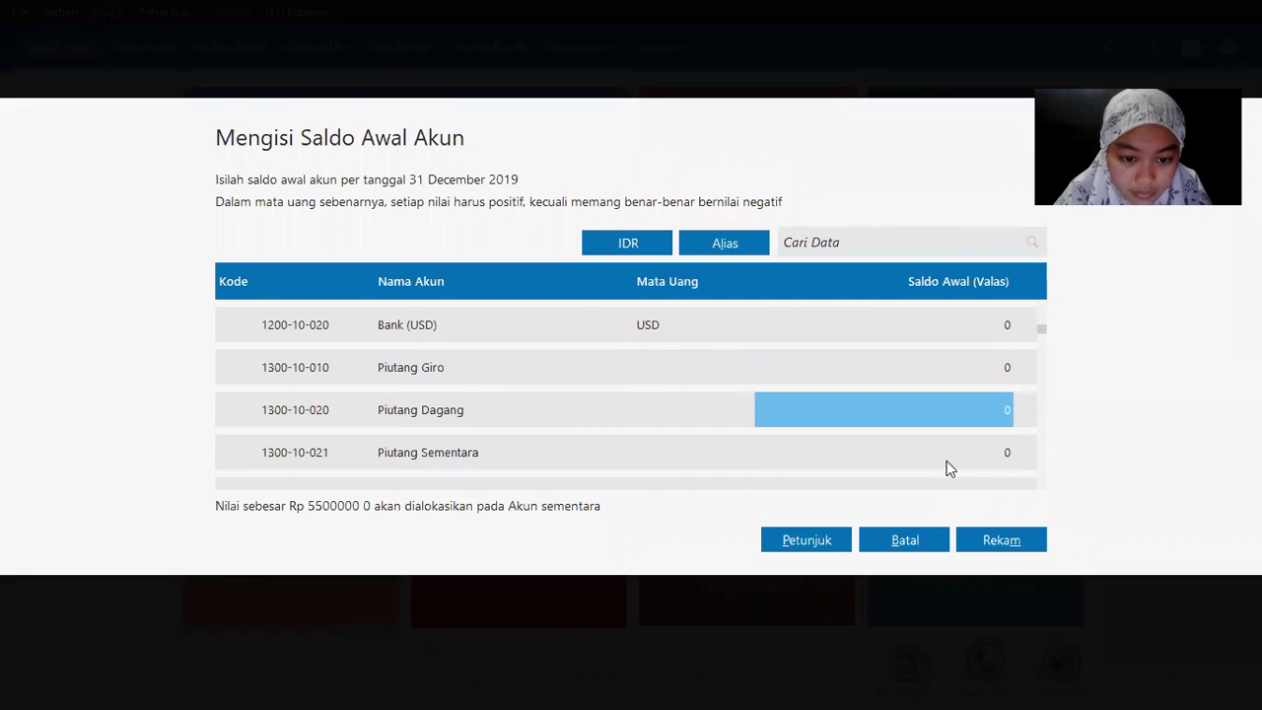
{"action": "key", "text": "Return"}
{"action": "type", "text": "15000000"}
{"action": "key", "text": "Return"}
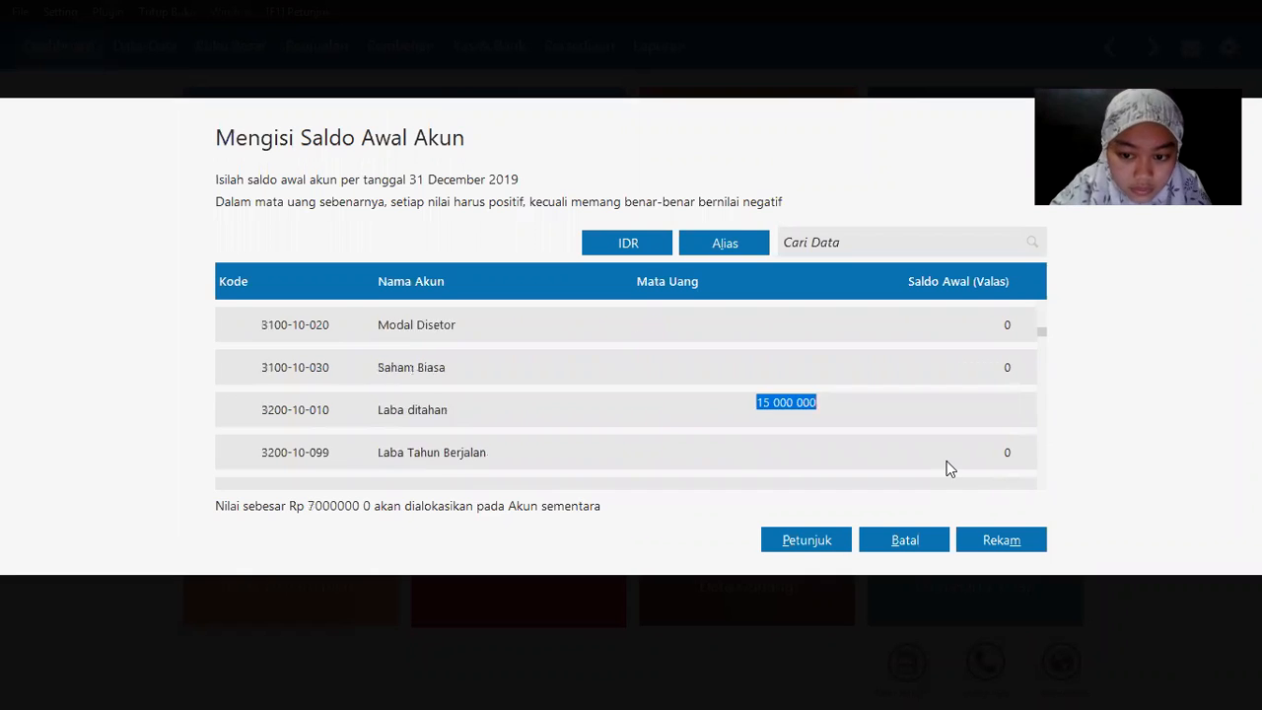
Step: Set the Persediaan Handphone opening balance, correcting it to 20200000
{"action": "key", "text": "alt+Tab"}
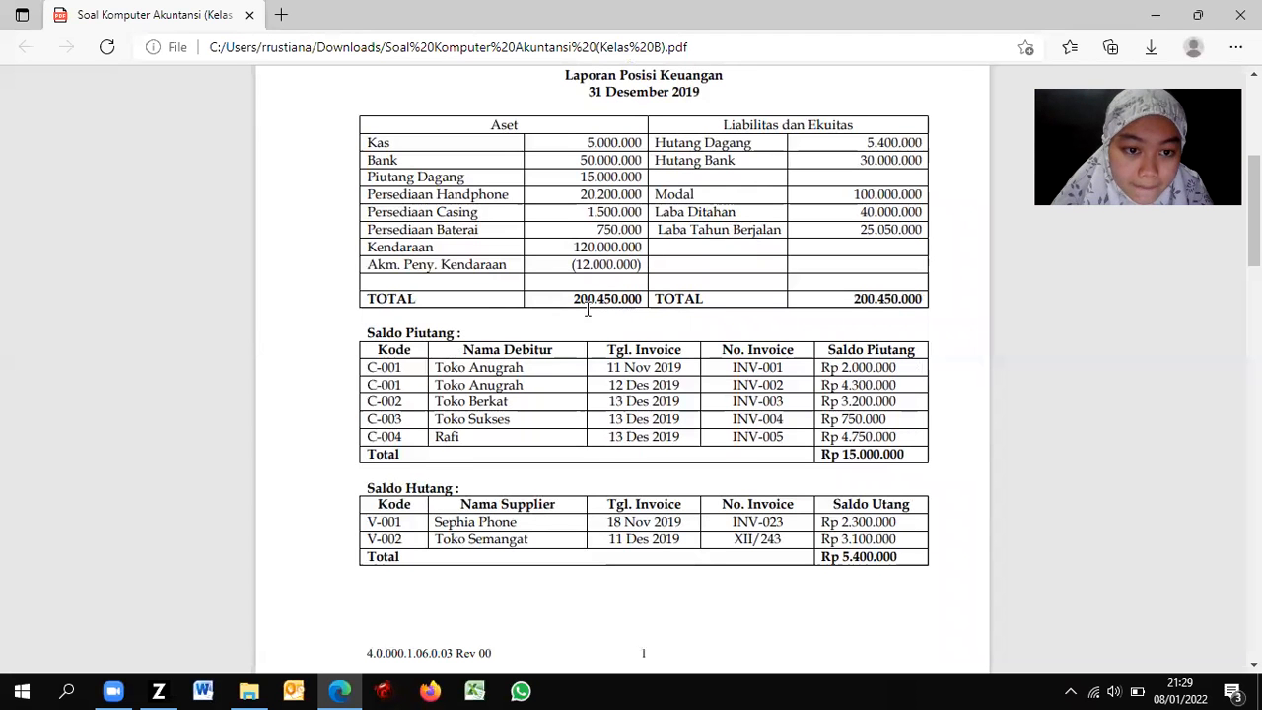
{"action": "key", "text": "alt+Tab"}
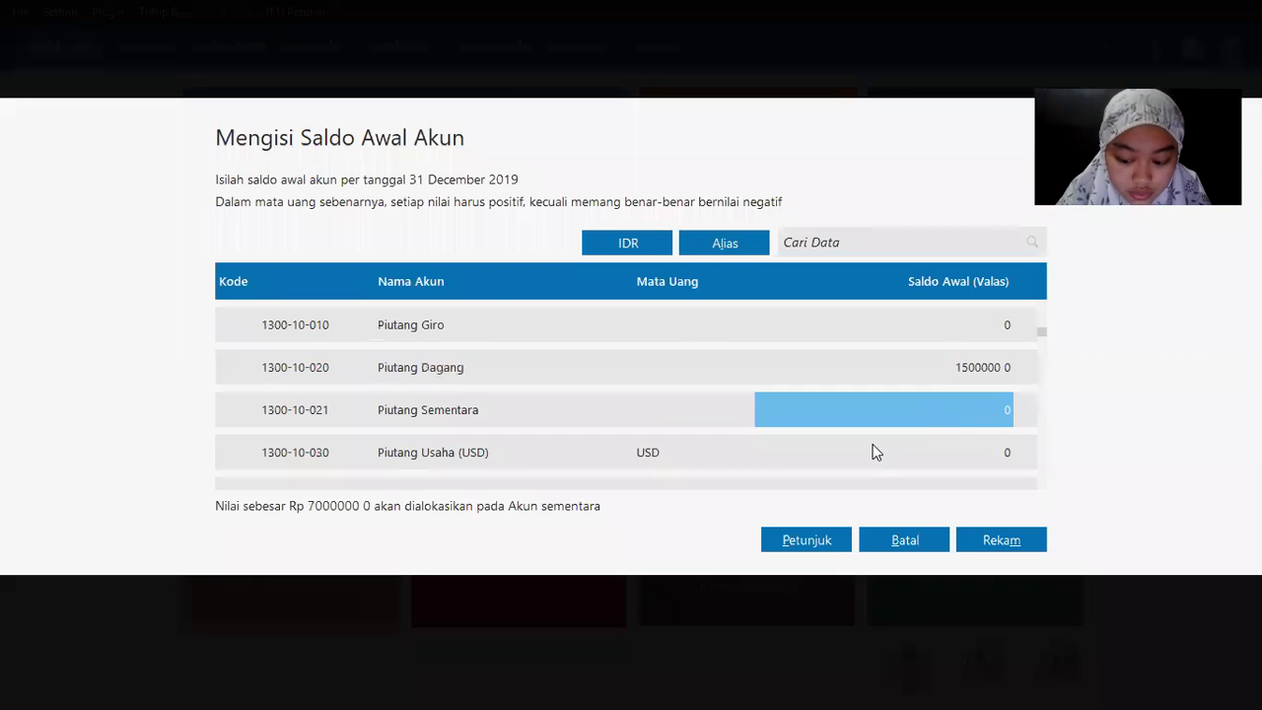
{"action": "key", "text": "Down"}
{"action": "key", "text": "Down"}
{"action": "key", "text": "Down"}
{"action": "key", "text": "Down"}
{"action": "key", "text": "Down"}
{"action": "key", "text": "Down"}
{"action": "key", "text": "Down"}
{"action": "key", "text": "Down"}
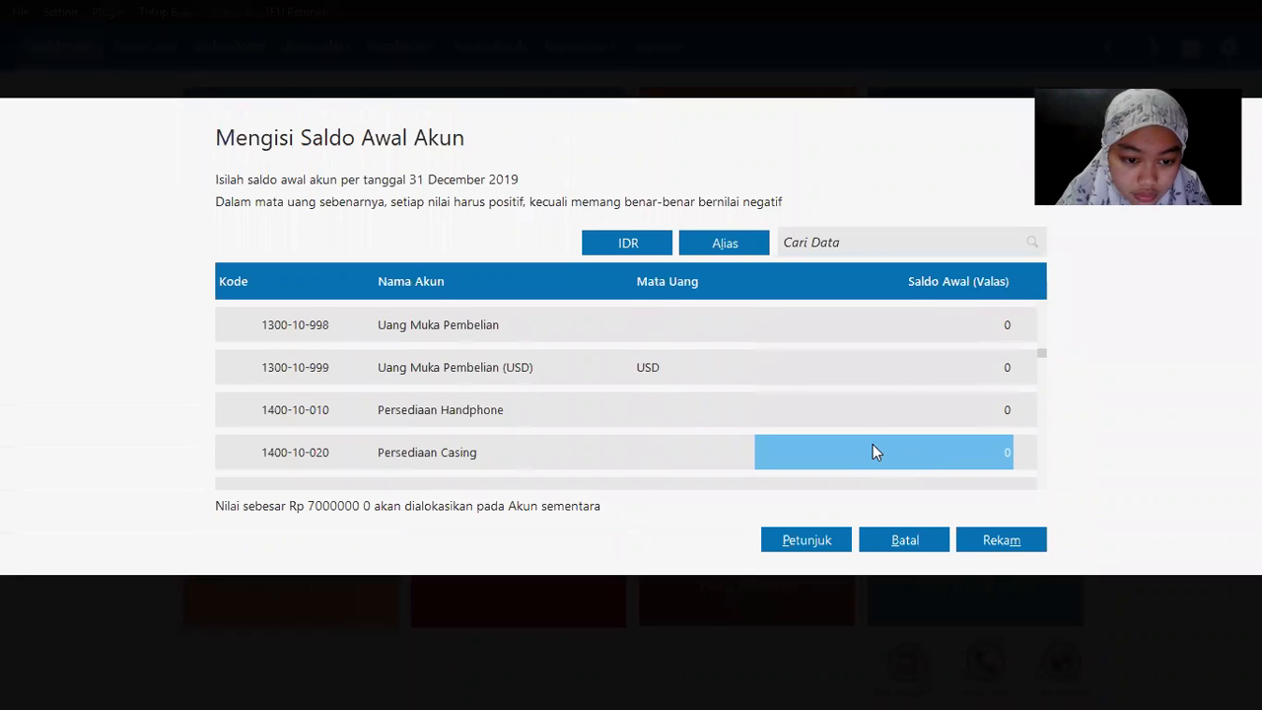
{"action": "key", "text": "Up"}
{"action": "type", "text": "122000"}
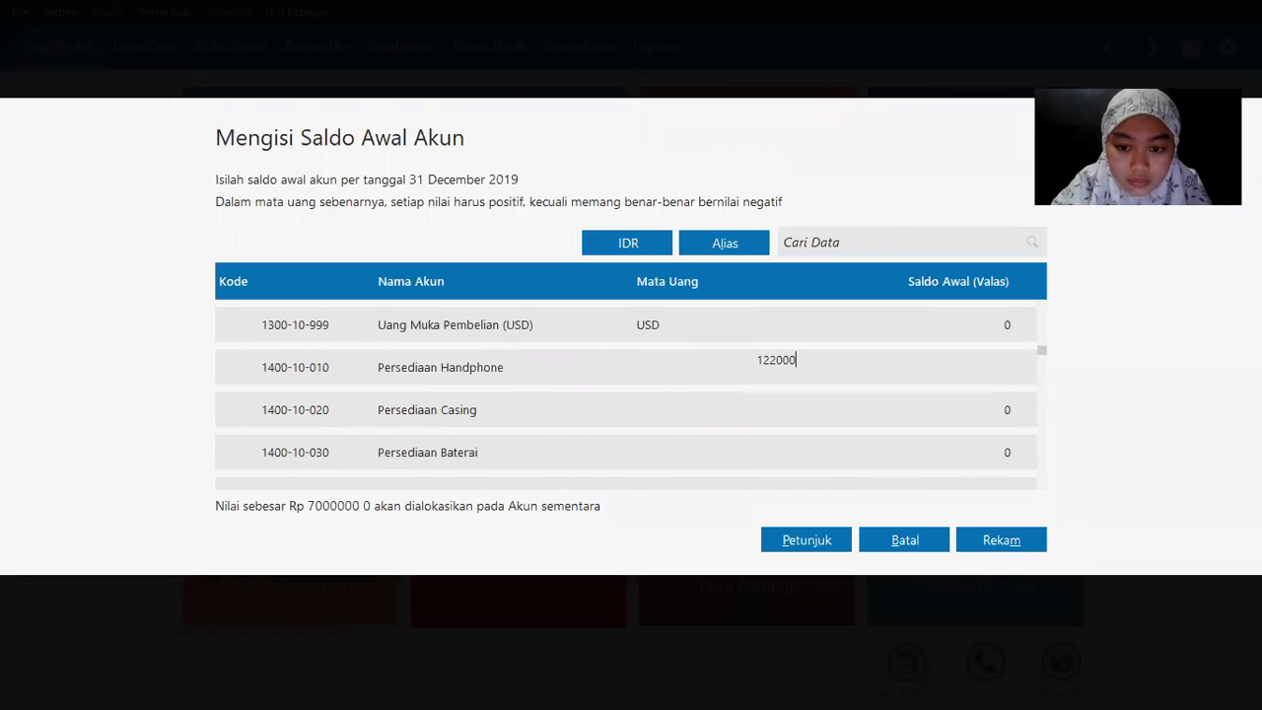
{"action": "type", "text": "0"}
{"action": "key", "text": "Down"}
{"action": "key", "text": "alt+Tab"}
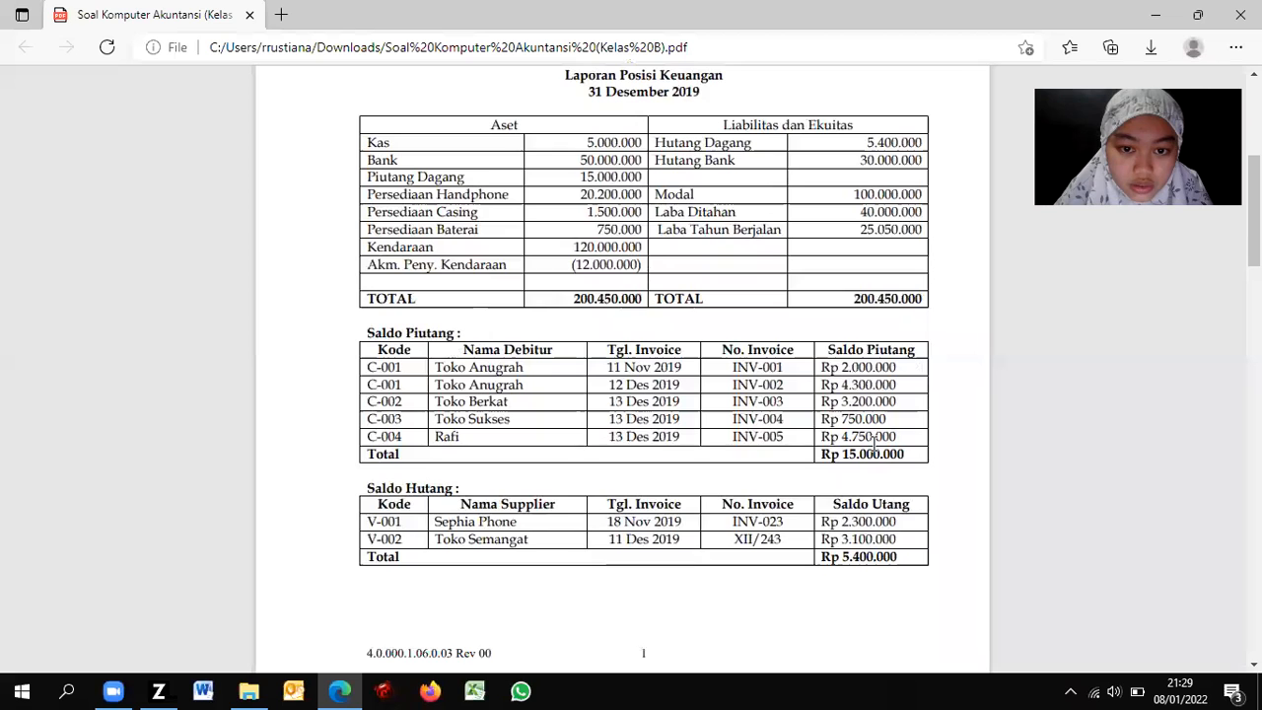
{"action": "key", "text": "alt+Tab"}
{"action": "left_click", "coordinate": [951, 361]}
{"action": "type", "text": "20200000"}
{"action": "key", "text": "Down"}
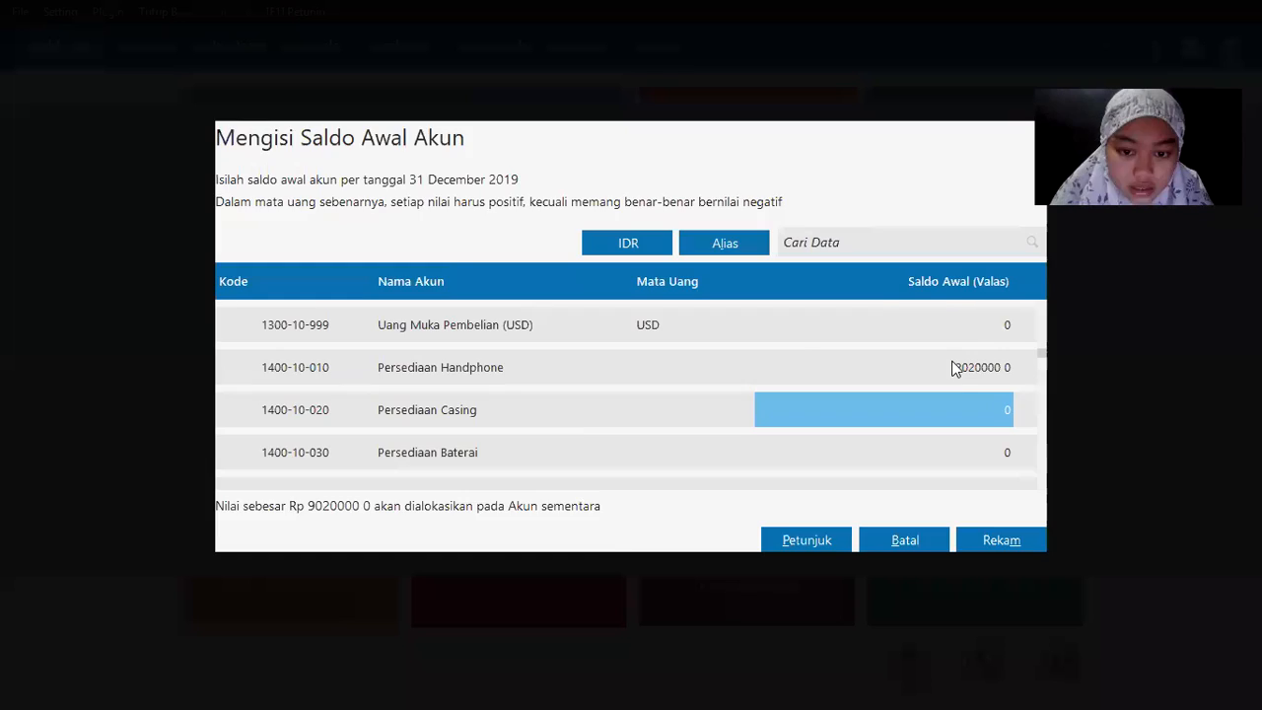
Step: Enter the Persediaan Casing and Persediaan Baterai opening balances from the PDF
{"action": "key", "text": "alt+Tab"}
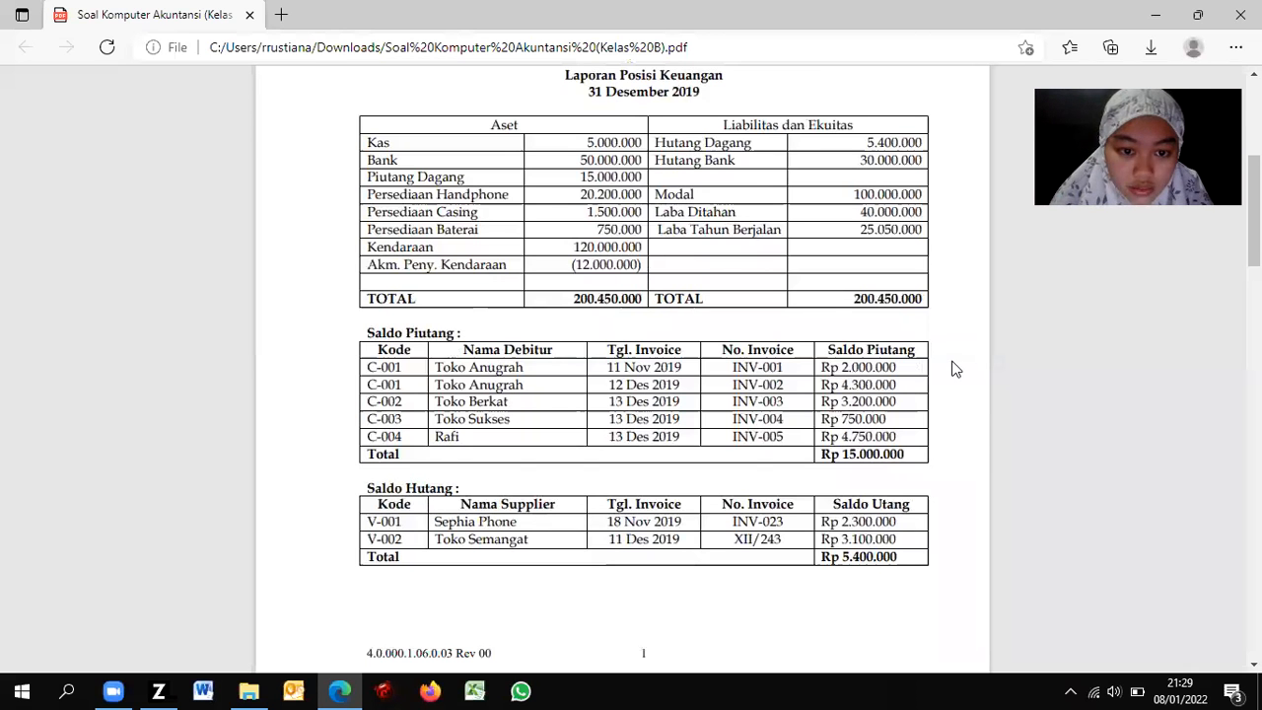
{"action": "key", "text": "alt+Tab"}
{"action": "type", "text": "1500"}
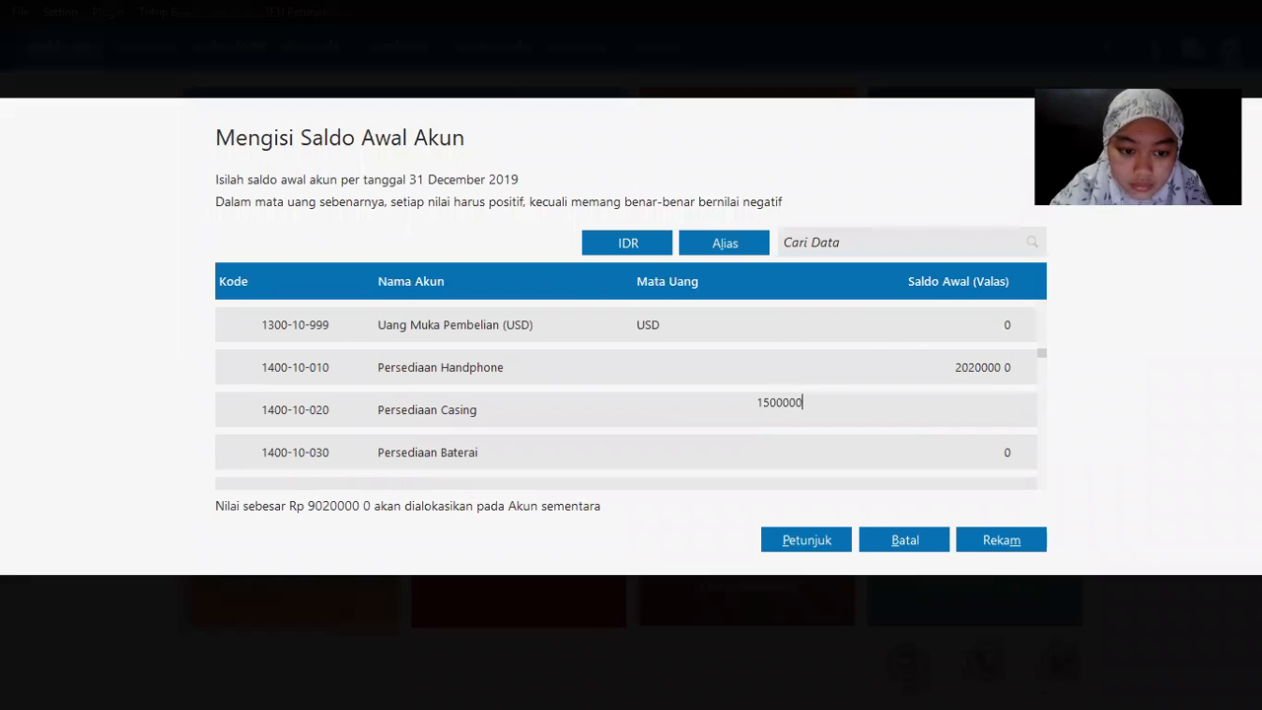
{"action": "key", "text": "Down"}
{"action": "type", "text": "750000"}
{"action": "key", "text": "Down"}
Step: Enter Kendaraan at 120000000 and its accumulated depreciation at -12000000
{"action": "key", "text": "alt+Tab"}
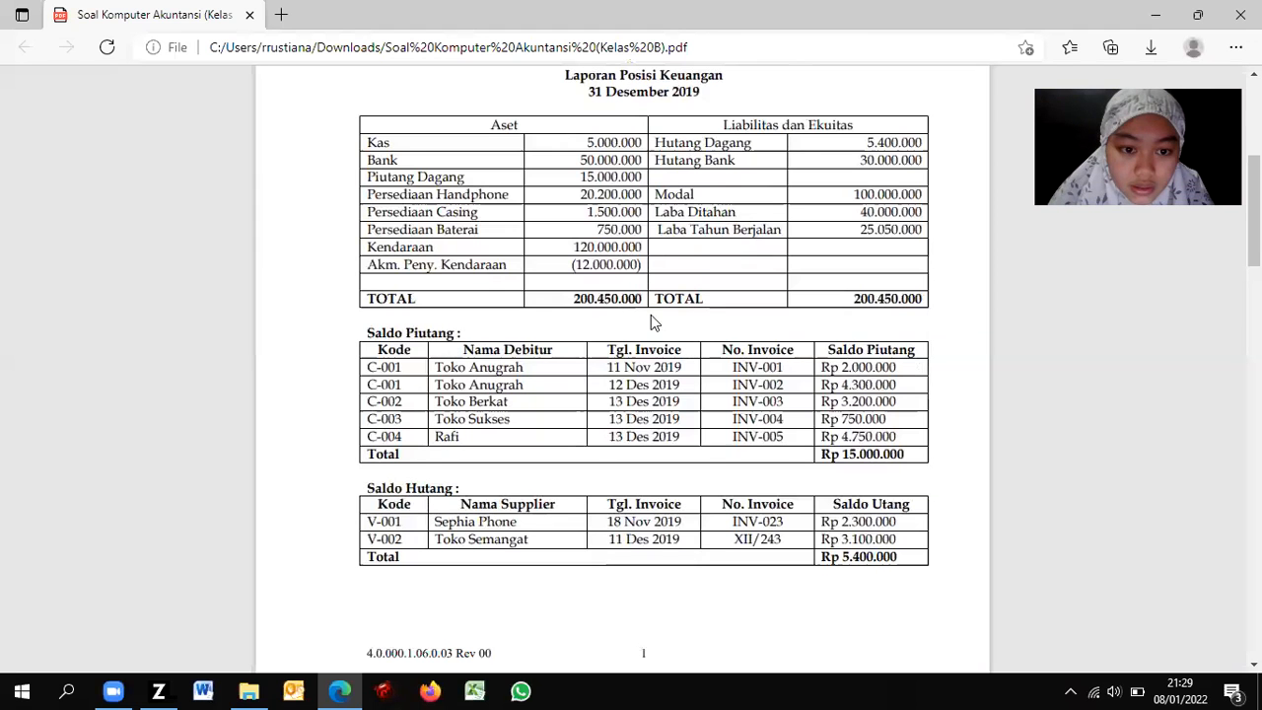
{"action": "key", "text": "alt+Tab"}
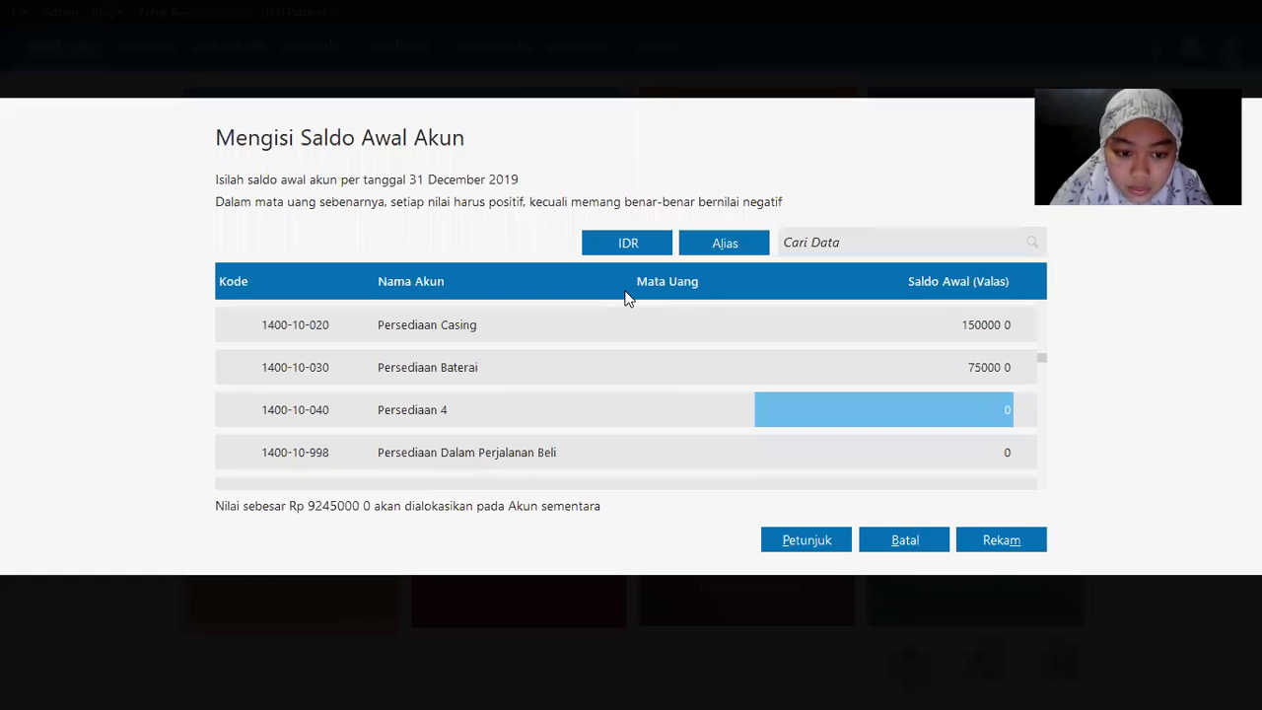
{"action": "key", "text": "Down"}
{"action": "key", "text": "Down"}
{"action": "key", "text": "Down"}
{"action": "key", "text": "Down"}
{"action": "key", "text": "Down"}
{"action": "key", "text": "Down"}
{"action": "key", "text": "Down"}
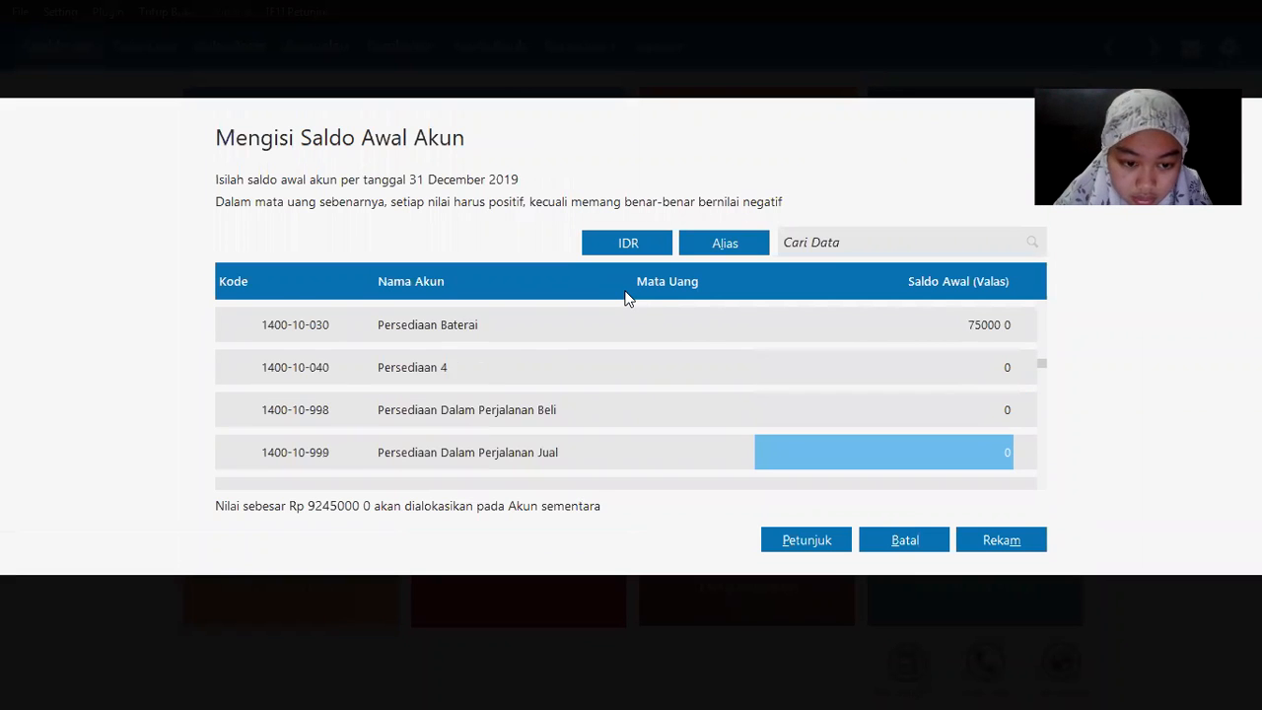
{"action": "key", "text": "Down"}
{"action": "key", "text": "Down"}
{"action": "key", "text": "Down"}
{"action": "key", "text": "Down"}
{"action": "key", "text": "Down"}
{"action": "key", "text": "Down"}
{"action": "key", "text": "Down"}
{"action": "key", "text": "Down"}
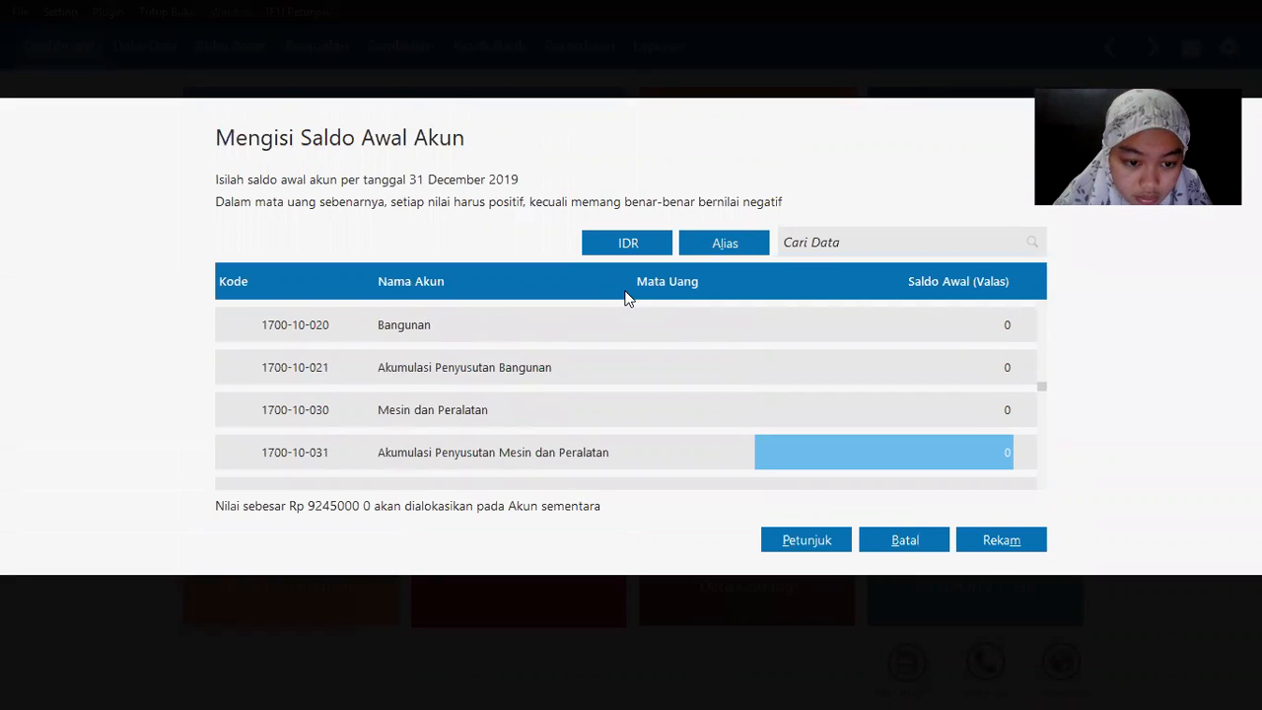
{"action": "key", "text": "Up"}
{"action": "type", "text": "1"}
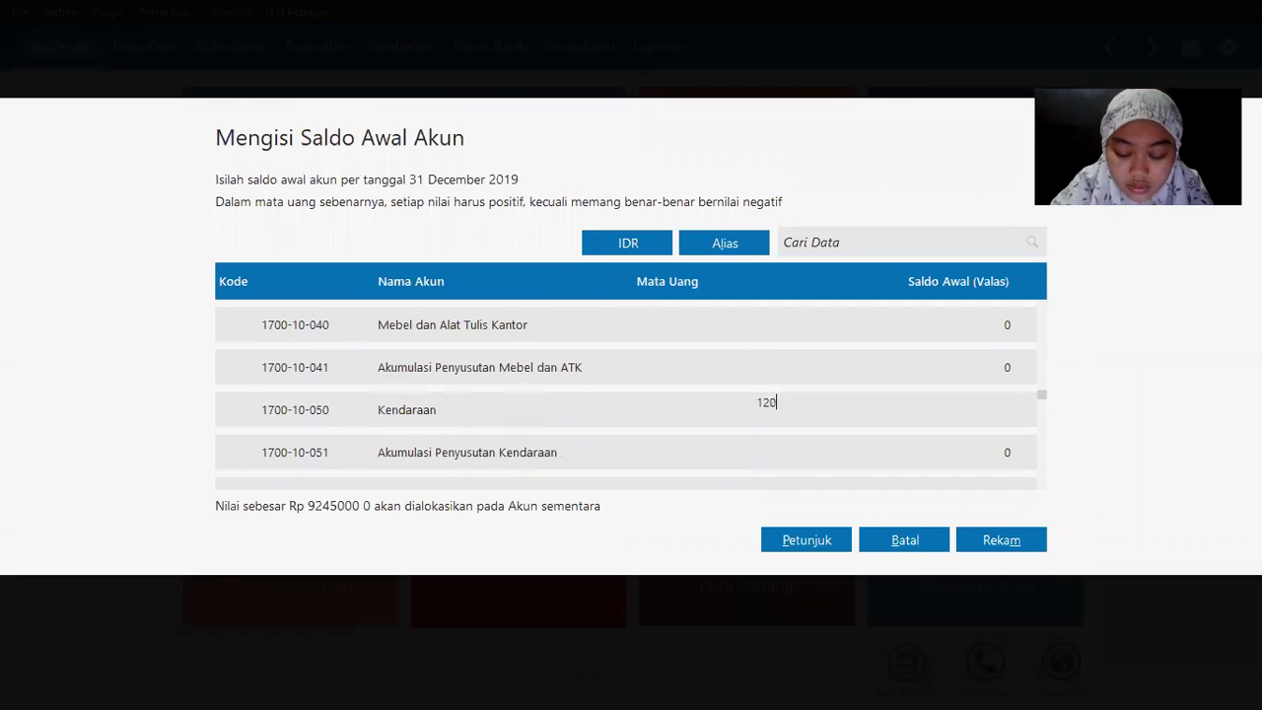
{"action": "type", "text": "20000000"}
{"action": "key", "text": "Return"}
{"action": "key", "text": "alt+Tab"}
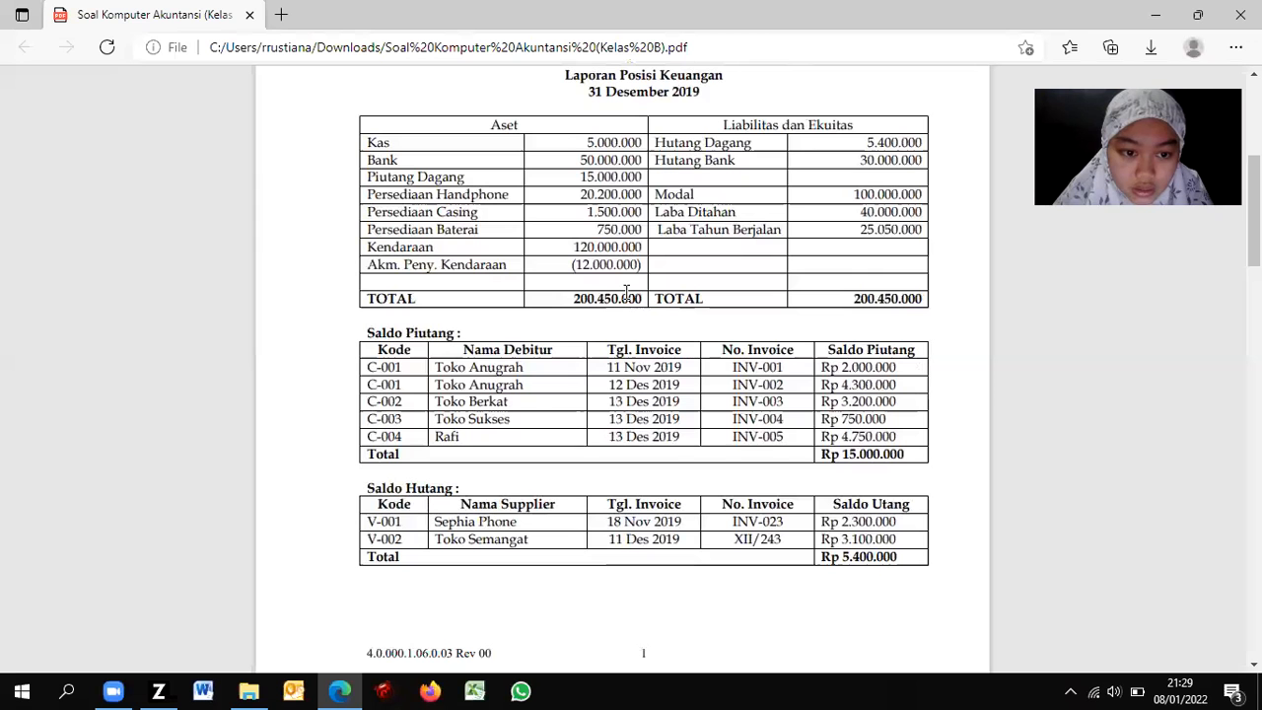
{"action": "key", "text": "alt+Tab"}
{"action": "type", "text": "-12"}
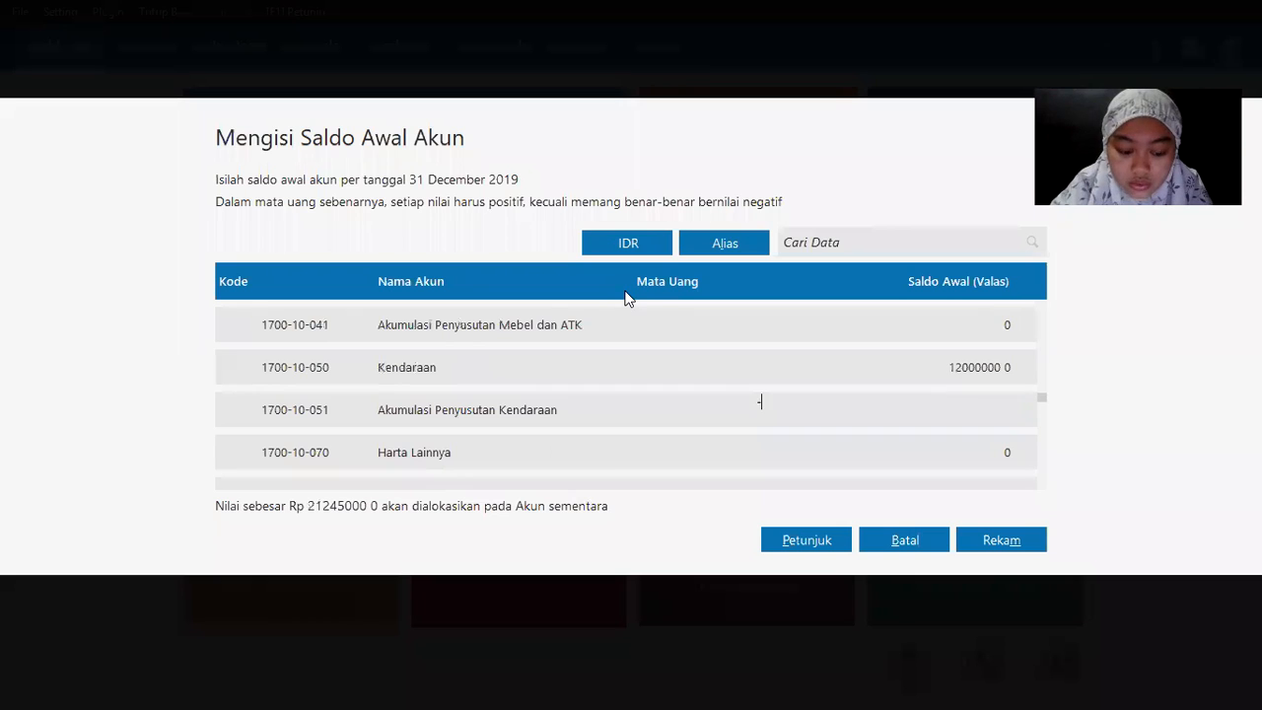
{"action": "type", "text": "000000"}
{"action": "key", "text": "Return"}
{"action": "key", "text": "alt+Tab"}
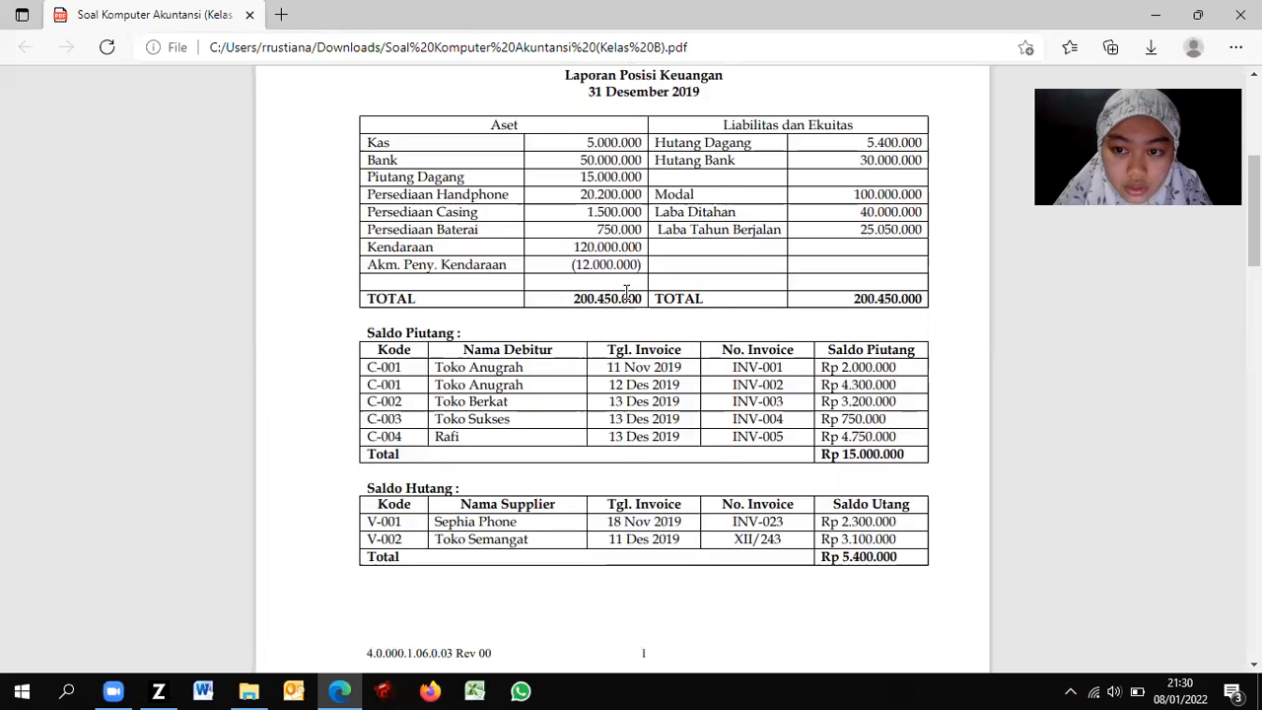
{"action": "key", "text": "alt+Tab"}
Step: Enter the Hutang Dagang opening balance from the PDF
{"action": "key", "text": "Return"}
{"action": "key", "text": "Return"}
{"action": "key", "text": "Return"}
{"action": "key", "text": "Return"}
{"action": "key", "text": "Return"}
{"action": "key", "text": "Return"}
{"action": "key", "text": "Return"}
{"action": "key", "text": "Return"}
{"action": "key", "text": "Return"}
{"action": "key", "text": "Return"}
{"action": "key", "text": "Return"}
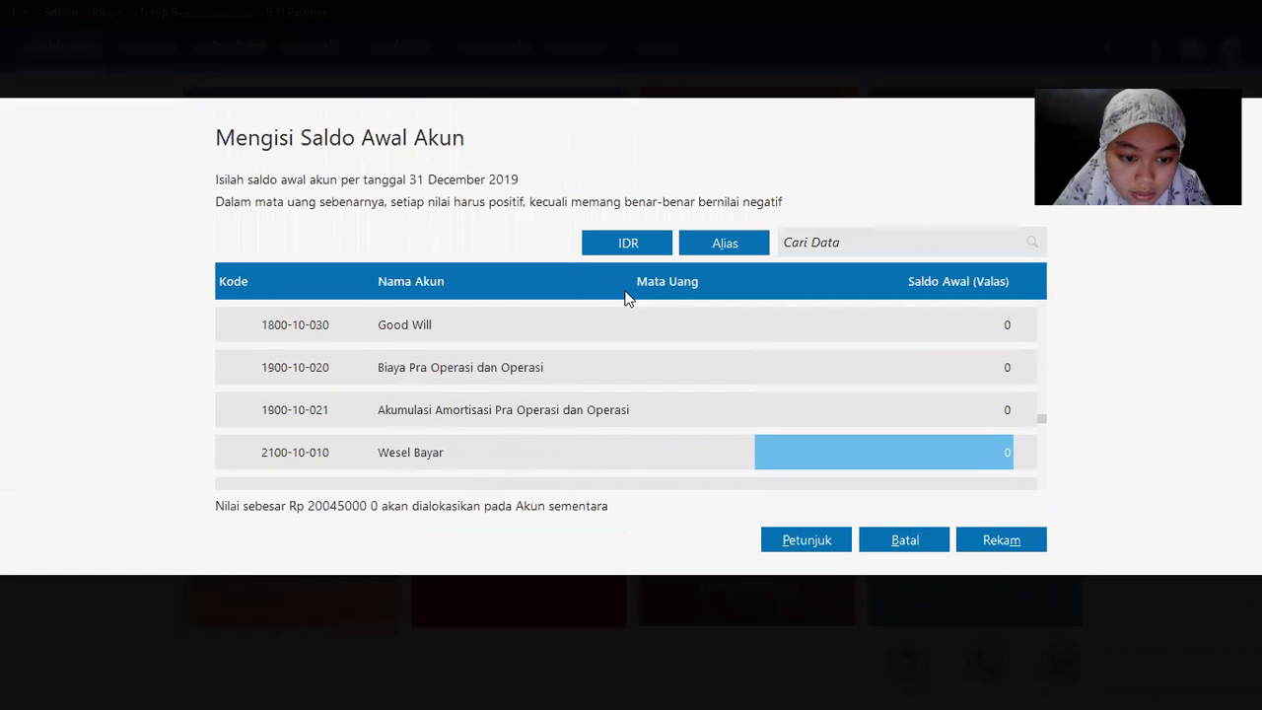
{"action": "key", "text": "Up"}
{"action": "key", "text": "Up"}
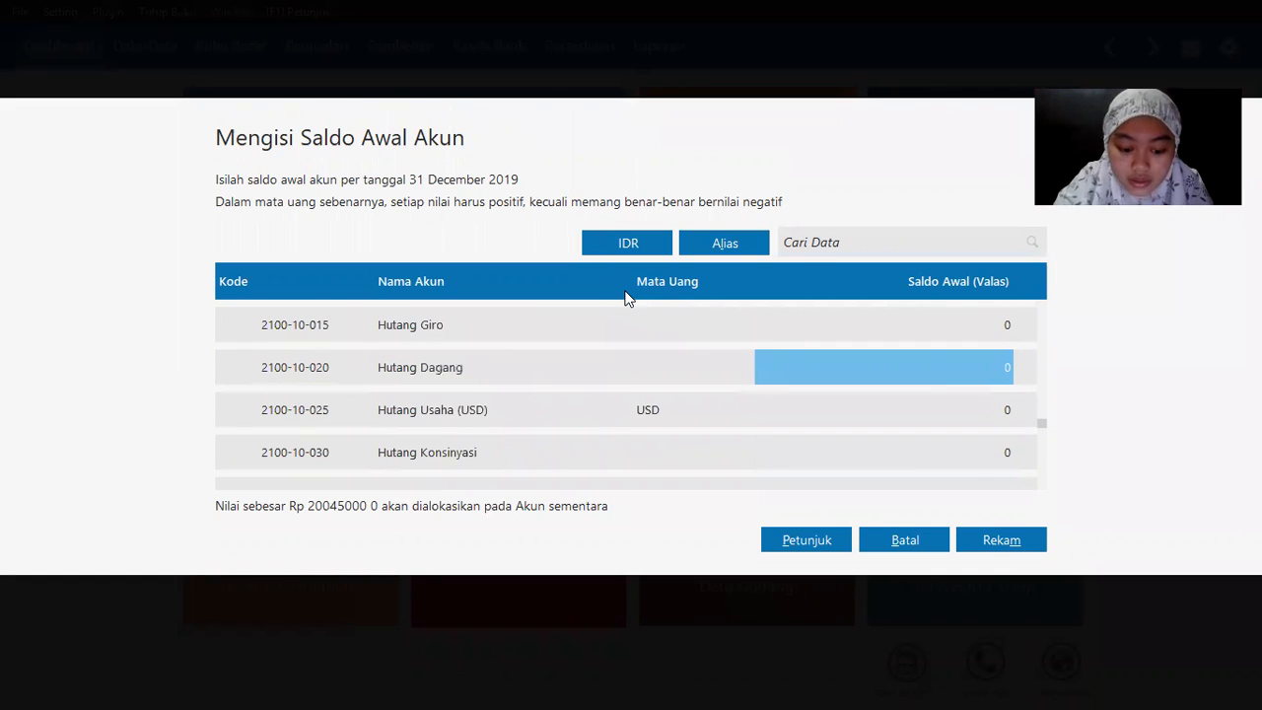
{"action": "type", "text": "54"}
{"action": "key", "text": "Return"}
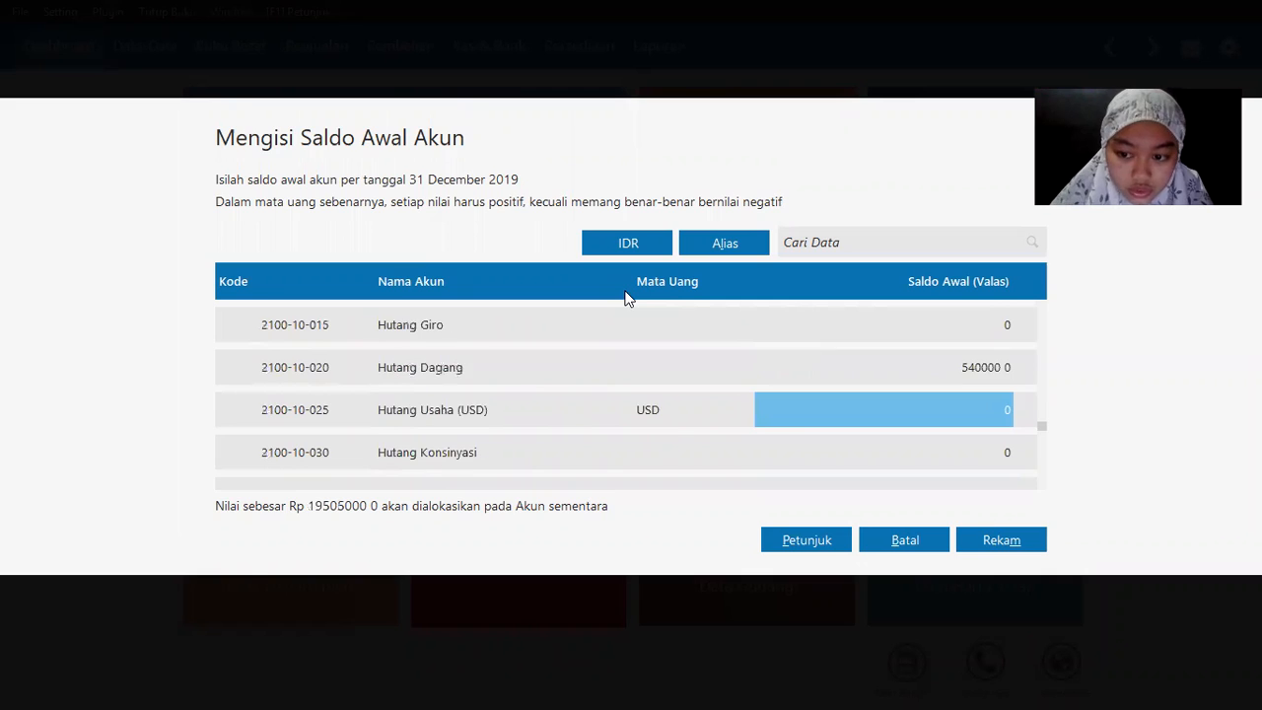
{"action": "key", "text": "alt+Tab"}
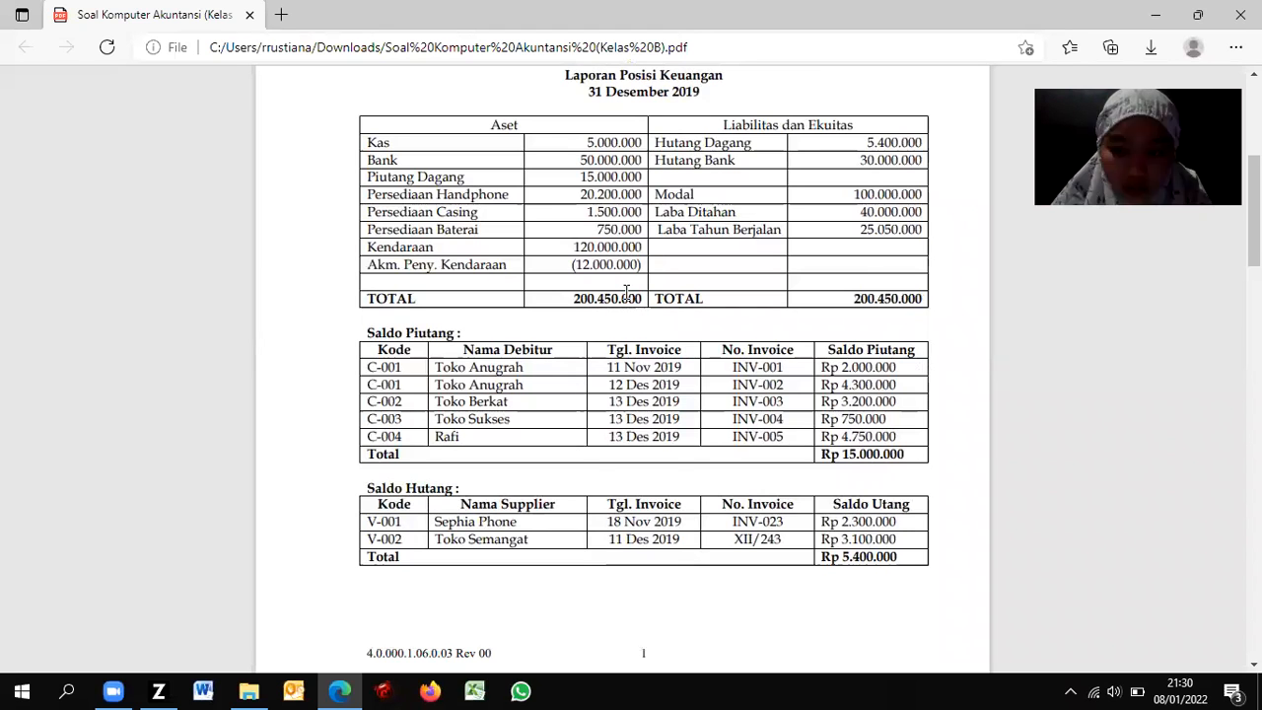
{"action": "key", "text": "alt+Tab"}
{"action": "key", "text": "Return"}
{"action": "key", "text": "Return"}
{"action": "key", "text": "Return"}
{"action": "key", "text": "Return"}
{"action": "key", "text": "Return"}
{"action": "key", "text": "Return"}
{"action": "key", "text": "Return"}
{"action": "key", "text": "Return"}
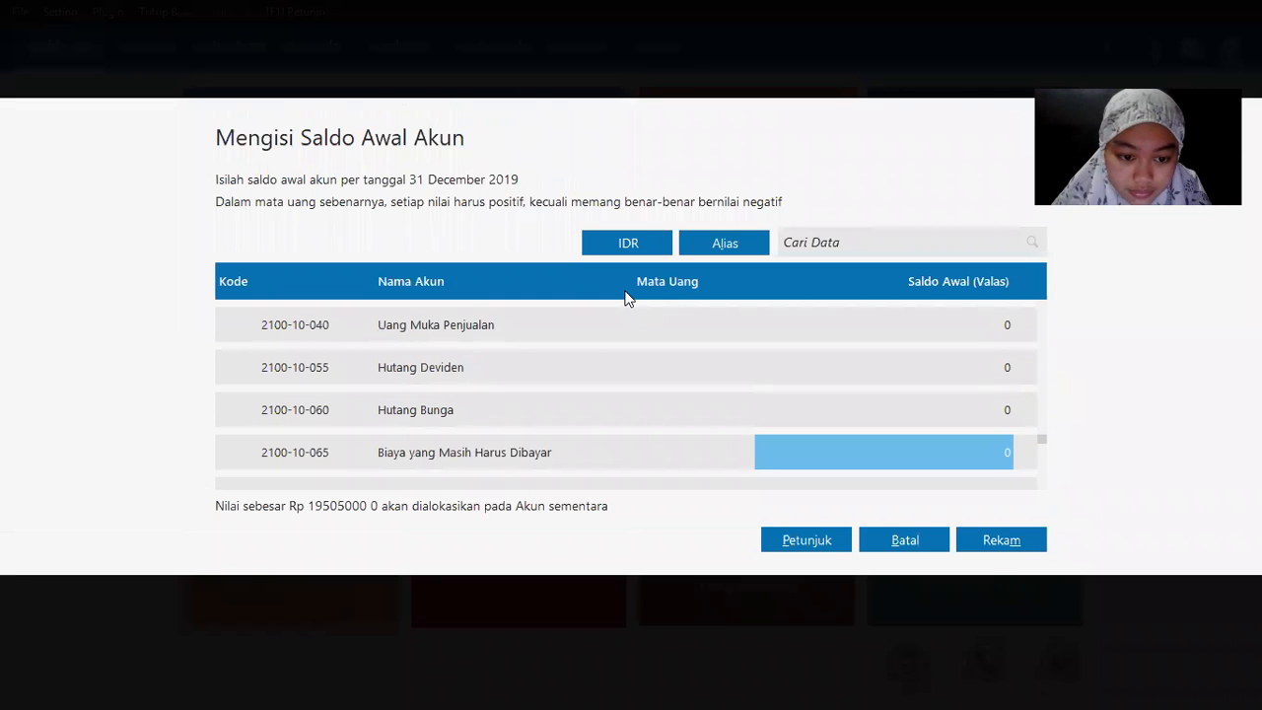
{"action": "key", "text": "Return"}
{"action": "key", "text": "Return"}
{"action": "key", "text": "Return"}
{"action": "key", "text": "Return"}
{"action": "key", "text": "Return"}
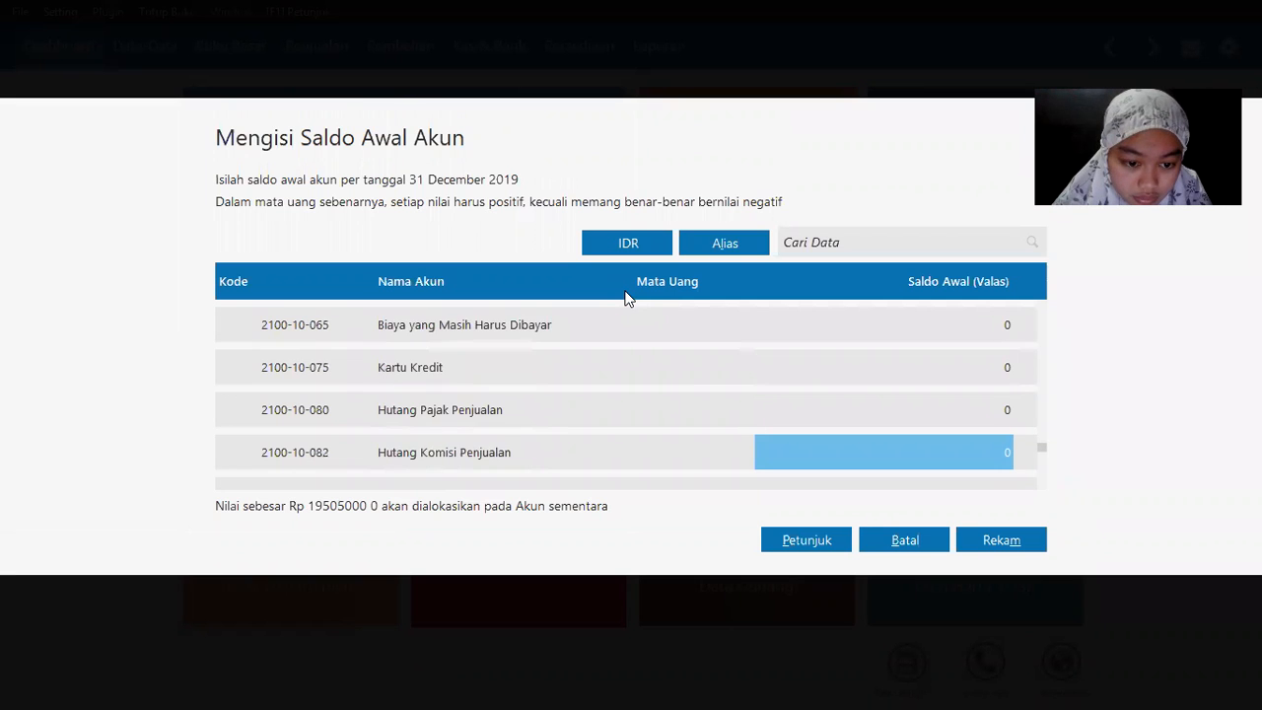
Step: Enter 30000000 as the Hutang Bank opening balance
{"action": "key", "text": "alt+Tab"}
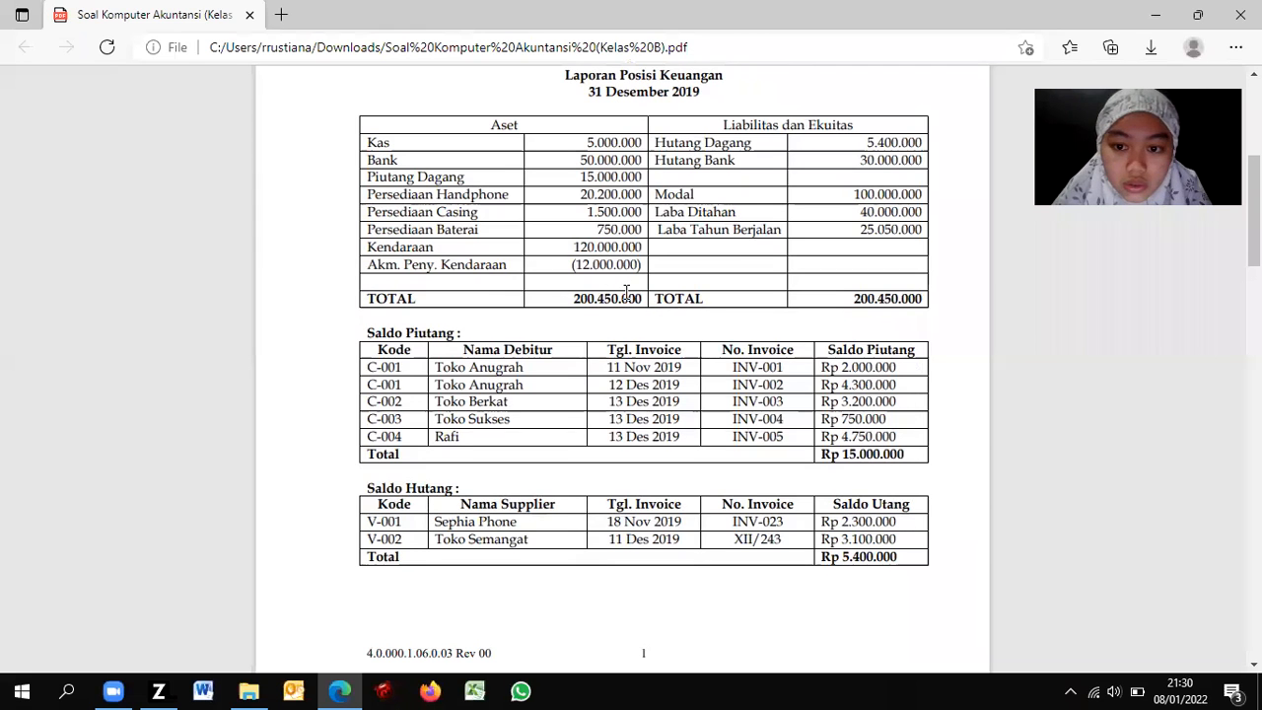
{"action": "key", "text": "alt+Tab"}
{"action": "key", "text": "Up"}
{"action": "key", "text": "Up"}
{"action": "key", "text": "Up"}
{"action": "key", "text": "Up"}
{"action": "key", "text": "Up"}
{"action": "key", "text": "Up"}
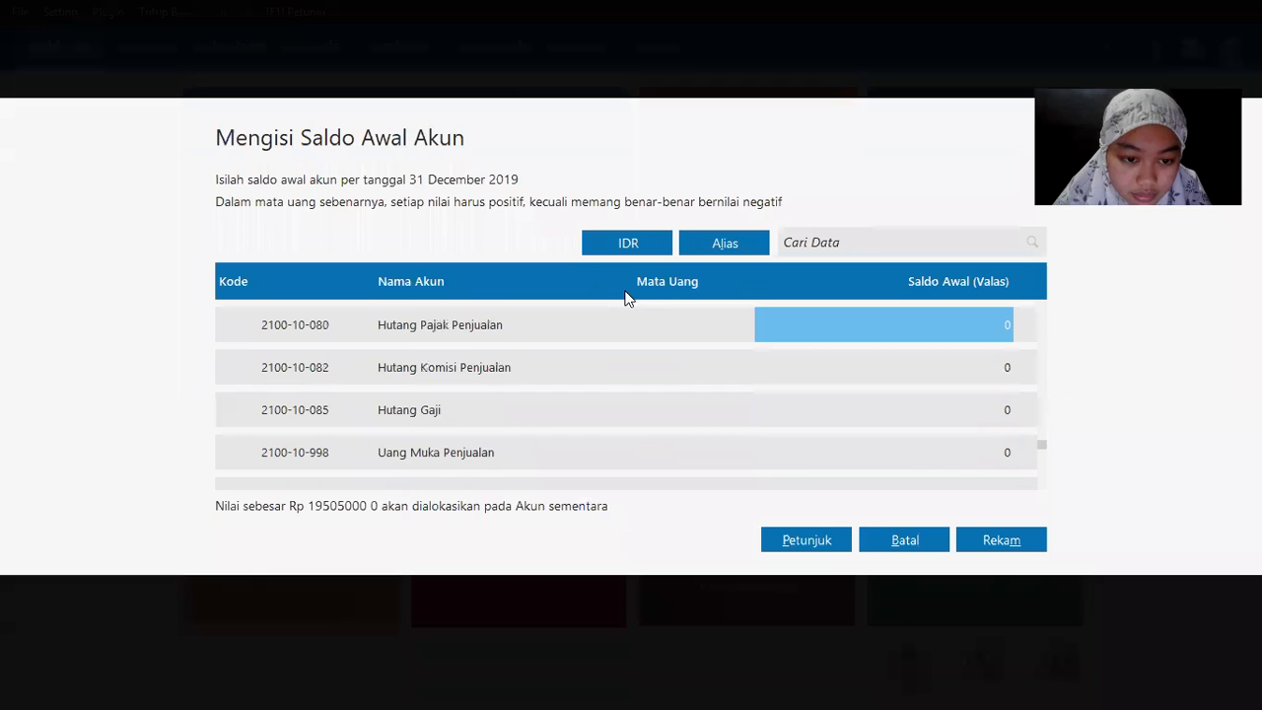
{"action": "key", "text": "Up"}
{"action": "key", "text": "Up"}
{"action": "key", "text": "Up"}
{"action": "key", "text": "Up"}
{"action": "key", "text": "Up"}
{"action": "key", "text": "Up"}
{"action": "key", "text": "Up"}
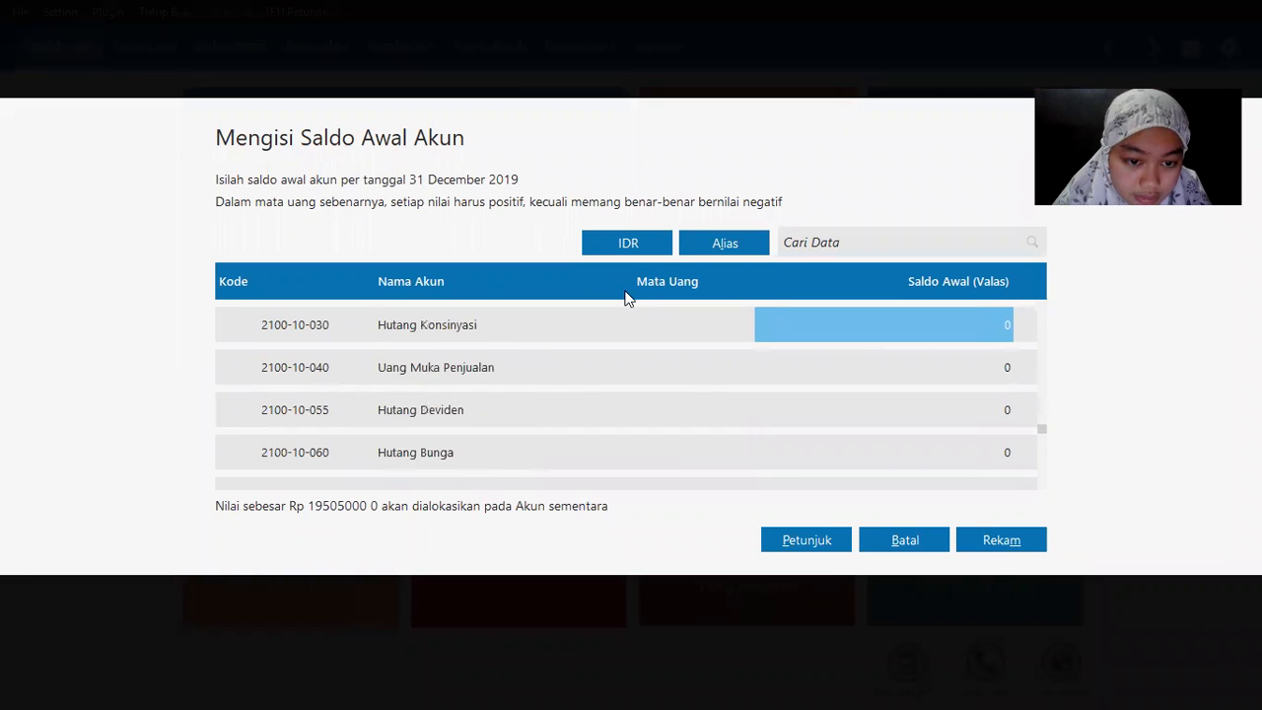
{"action": "key", "text": "Up"}
{"action": "key", "text": "Up"}
{"action": "key", "text": "Up"}
{"action": "key", "text": "Down"}
{"action": "key", "text": "Down"}
{"action": "key", "text": "Down"}
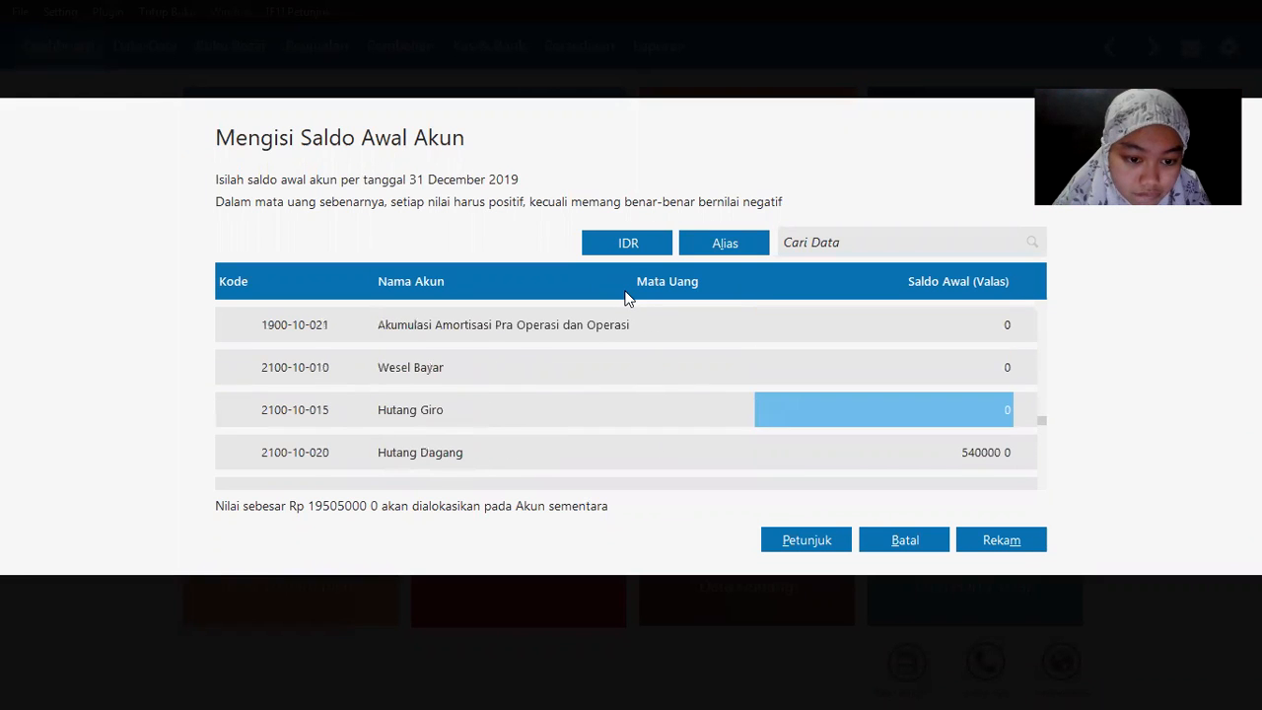
{"action": "key", "text": "Down"}
{"action": "key", "text": "Down"}
{"action": "key", "text": "Down"}
{"action": "key", "text": "Down"}
{"action": "key", "text": "Down"}
{"action": "key", "text": "Down"}
{"action": "key", "text": "Down"}
{"action": "key", "text": "Down"}
{"action": "key", "text": "Down"}
{"action": "key", "text": "Down"}
{"action": "key", "text": "Down"}
{"action": "key", "text": "Down"}
{"action": "key", "text": "Down"}
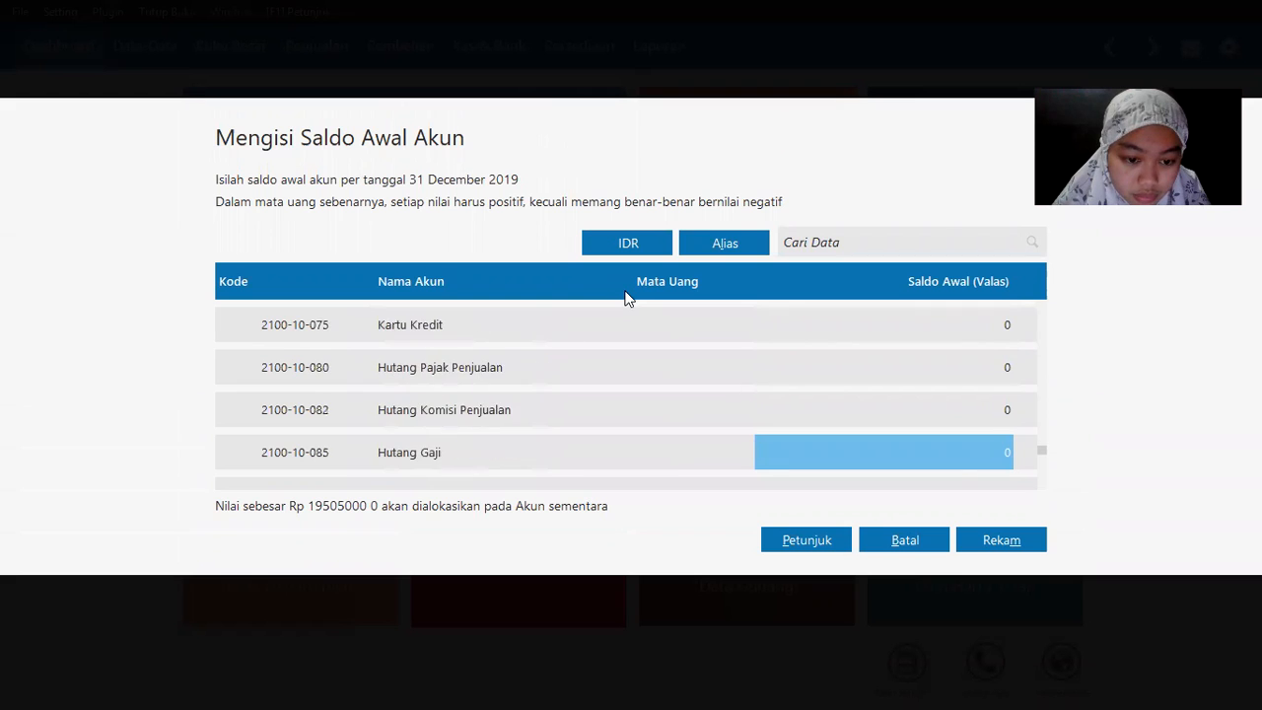
{"action": "key", "text": "Down"}
{"action": "key", "text": "Down"}
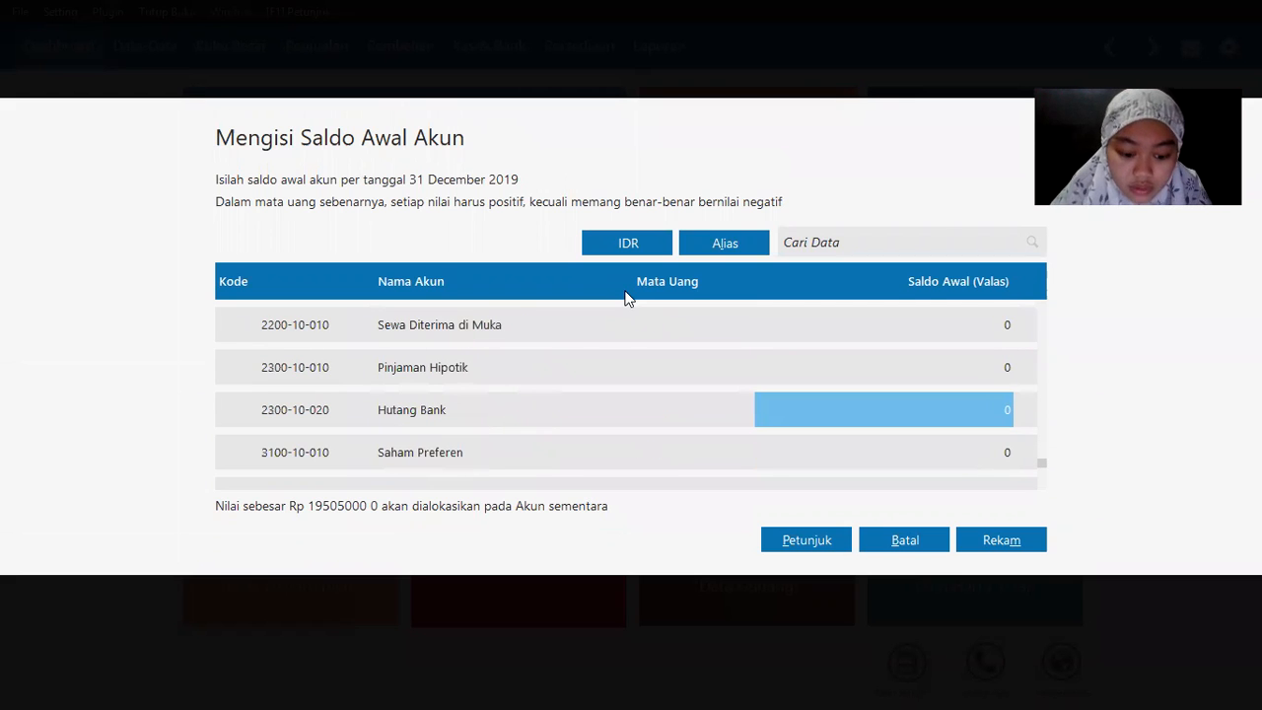
{"action": "type", "text": "30000"}
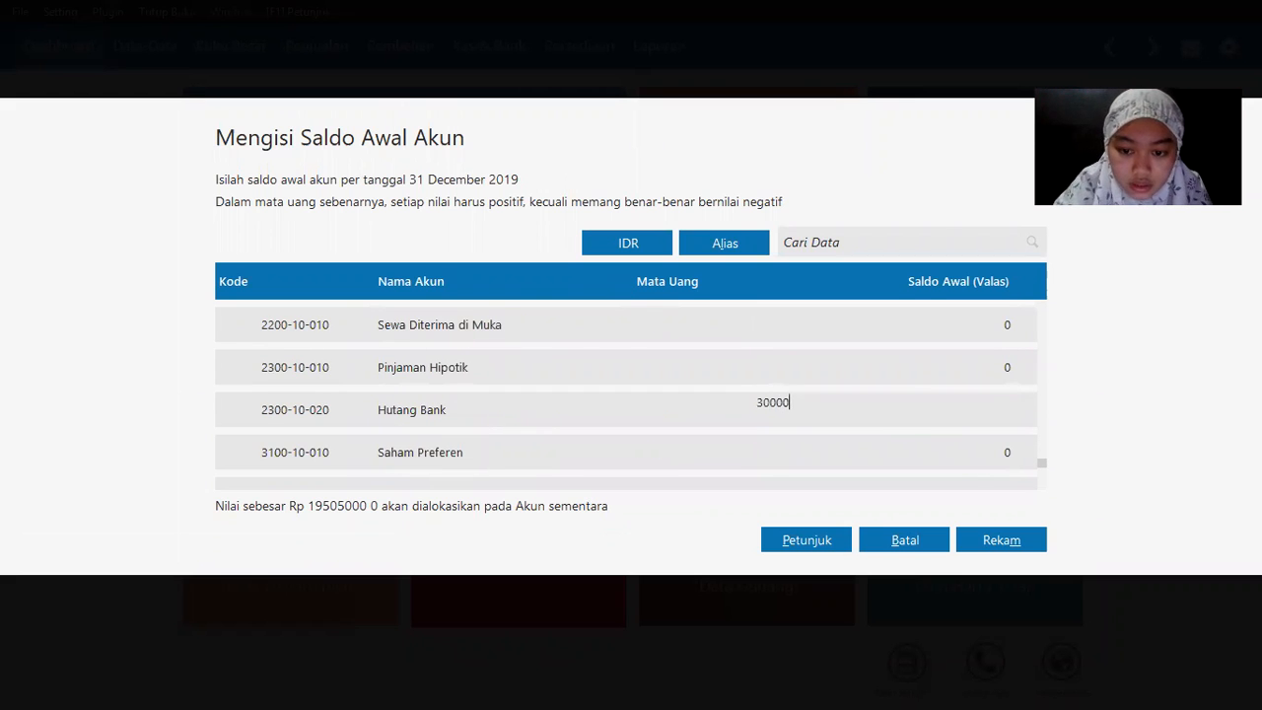
{"action": "type", "text": "000"}
{"action": "key", "text": "Down"}
{"action": "key", "text": "Down"}
{"action": "key", "text": "Down"}
{"action": "key", "text": "Down"}
Step: Enter the Modal Disetor opening balance from the PDF
{"action": "key", "text": "alt+Tab"}
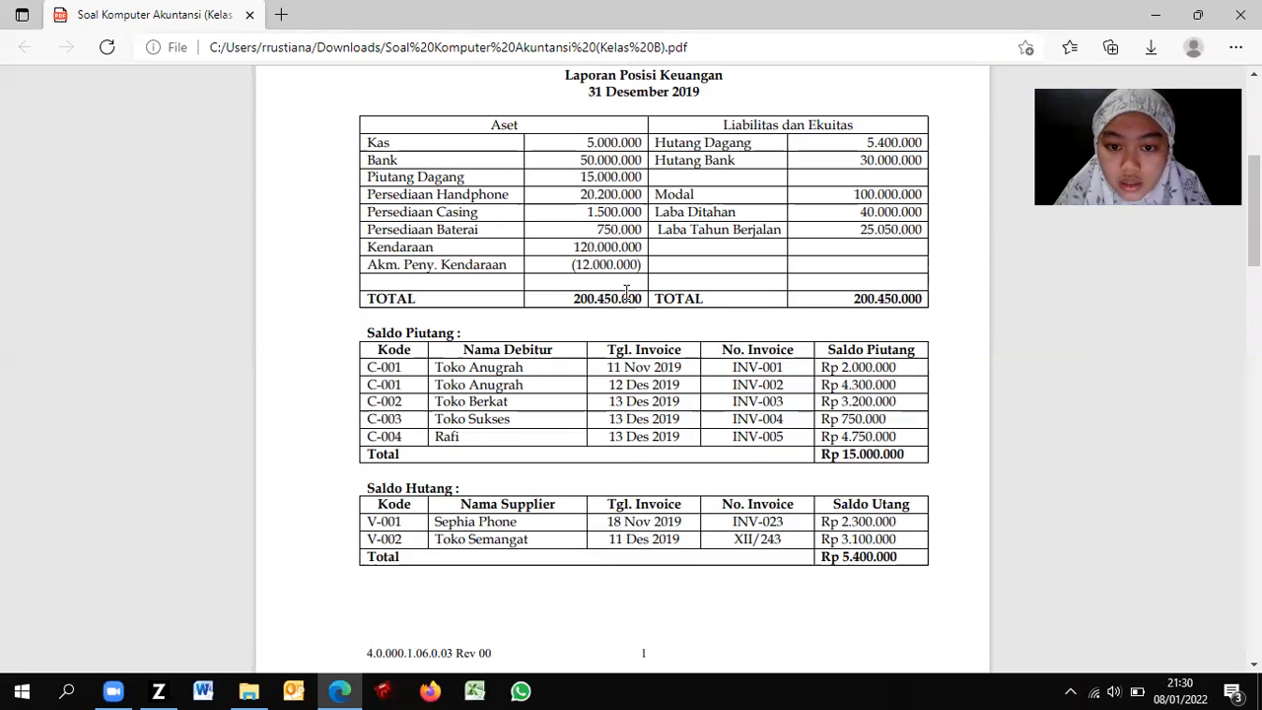
{"action": "key", "text": "alt+Tab"}
{"action": "key", "text": "Down"}
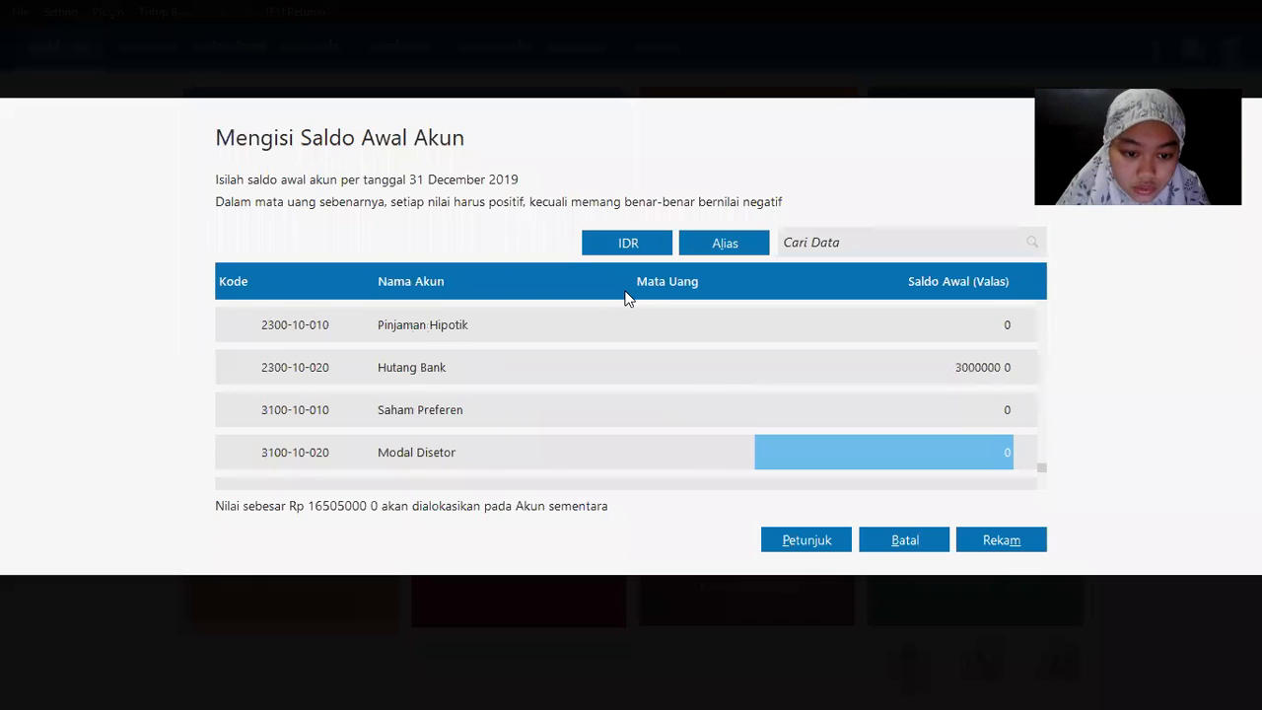
{"action": "key", "text": "Down"}
{"action": "key", "text": "Down"}
{"action": "key", "text": "Up"}
{"action": "key", "text": "Up"}
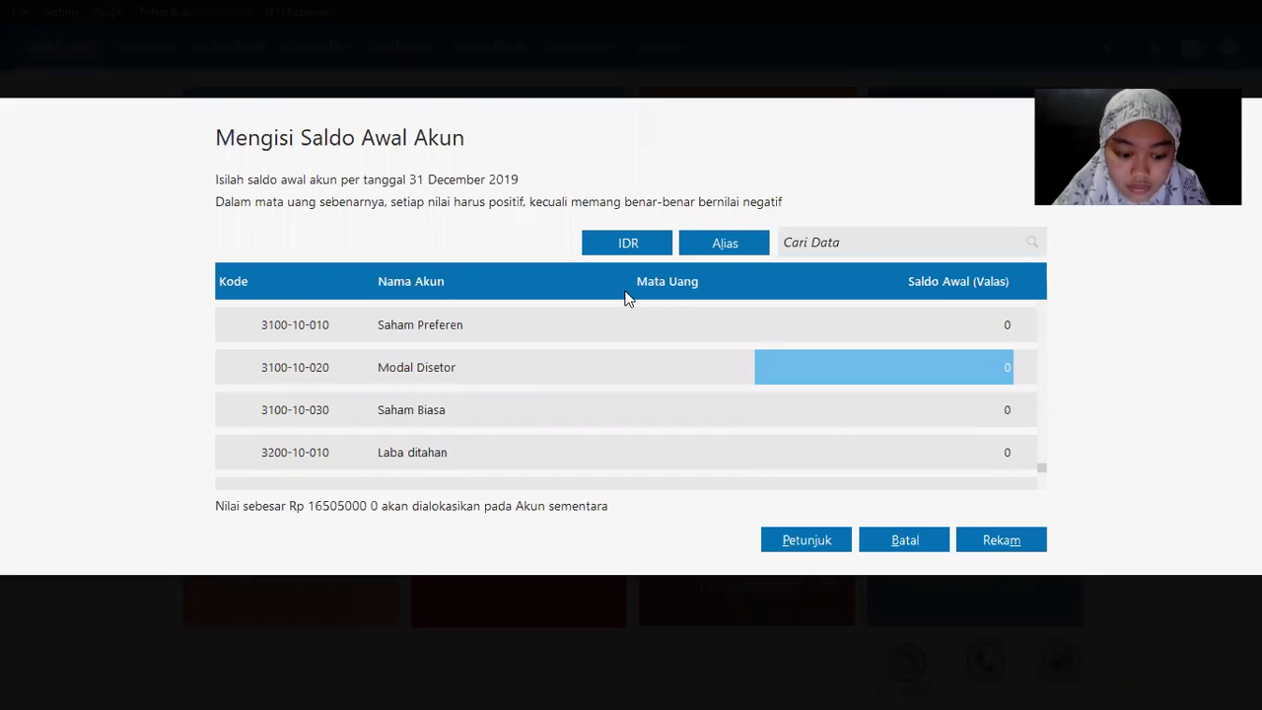
{"action": "type", "text": "10000000"}
{"action": "key", "text": "Down"}
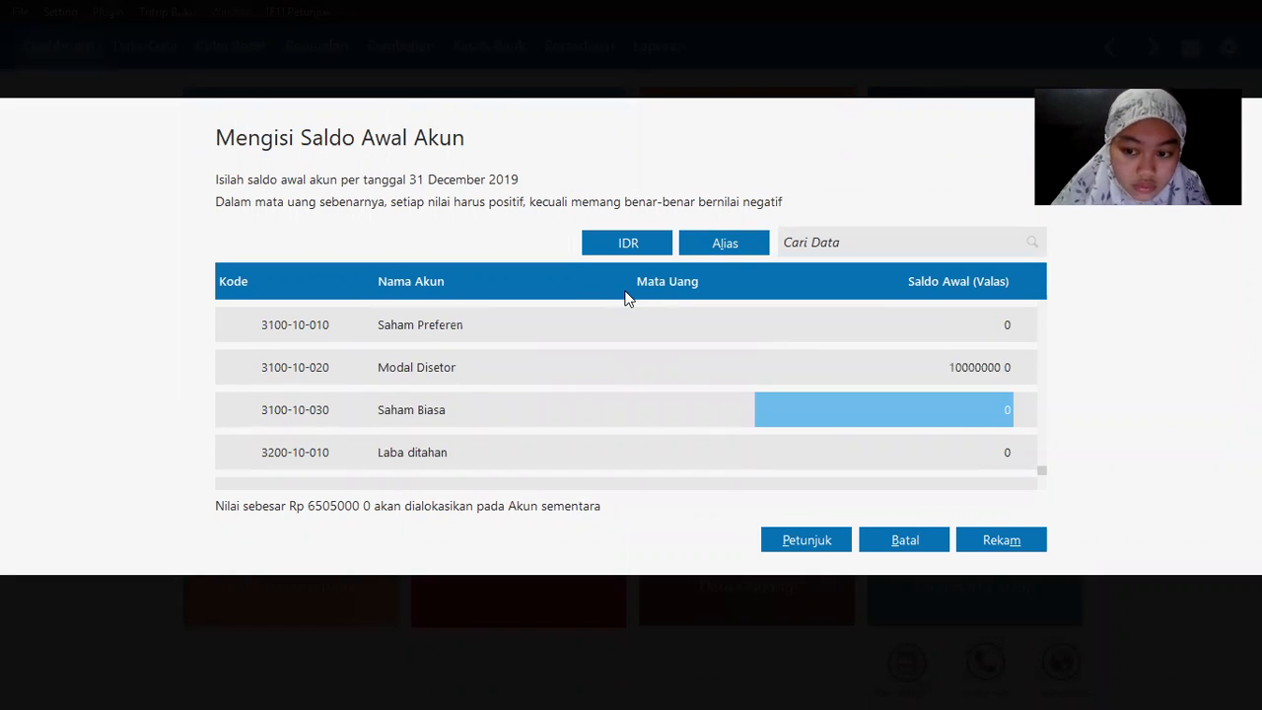
Step: Enter Laba ditahan 40000000 and Laba Tahun Berjalan 25050000 as opening balances
{"action": "key", "text": "alt+Tab"}
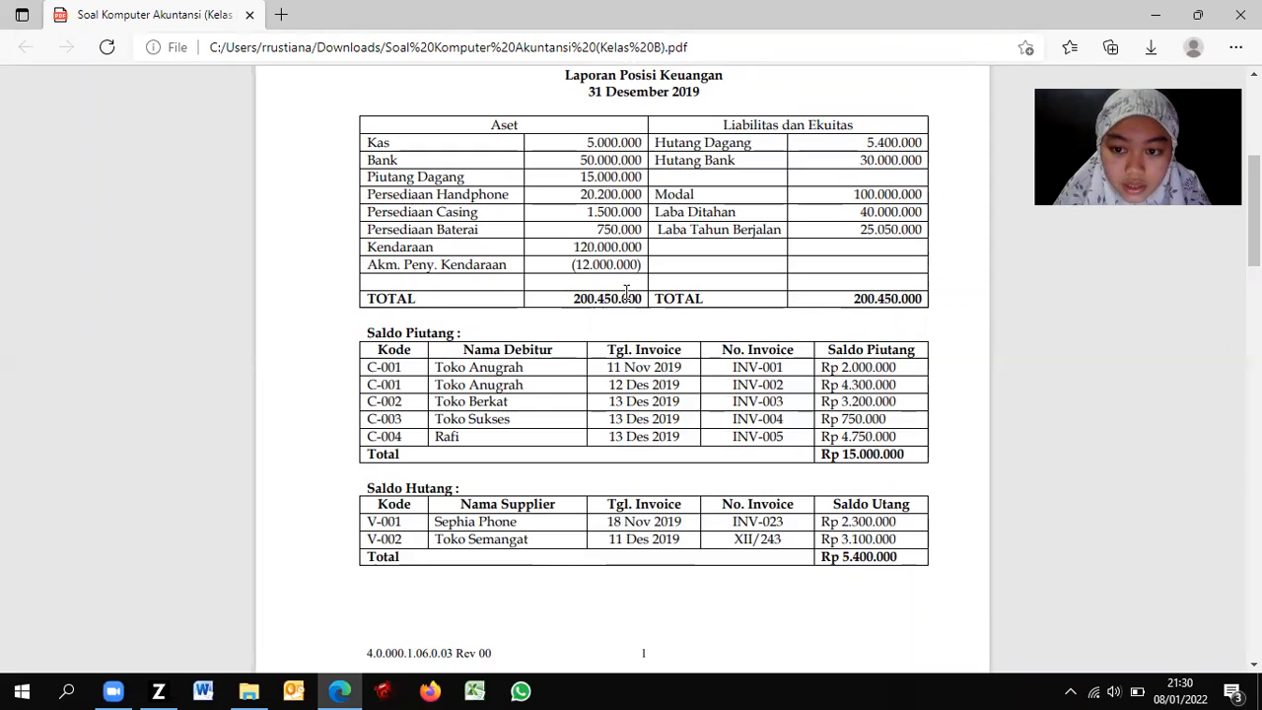
{"action": "key", "text": "alt+Tab"}
{"action": "key", "text": "Down"}
{"action": "type", "text": "40"}
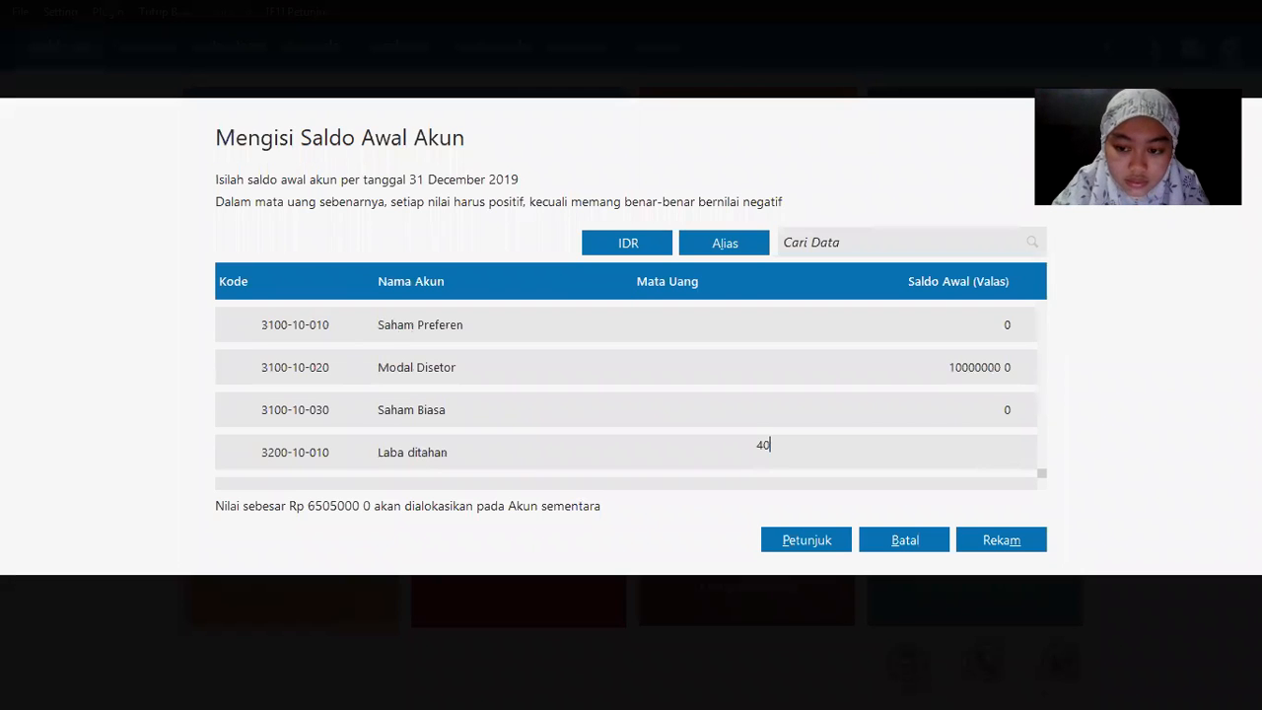
{"action": "type", "text": "000000"}
{"action": "key", "text": "Down"}
{"action": "key", "text": "alt+Tab"}
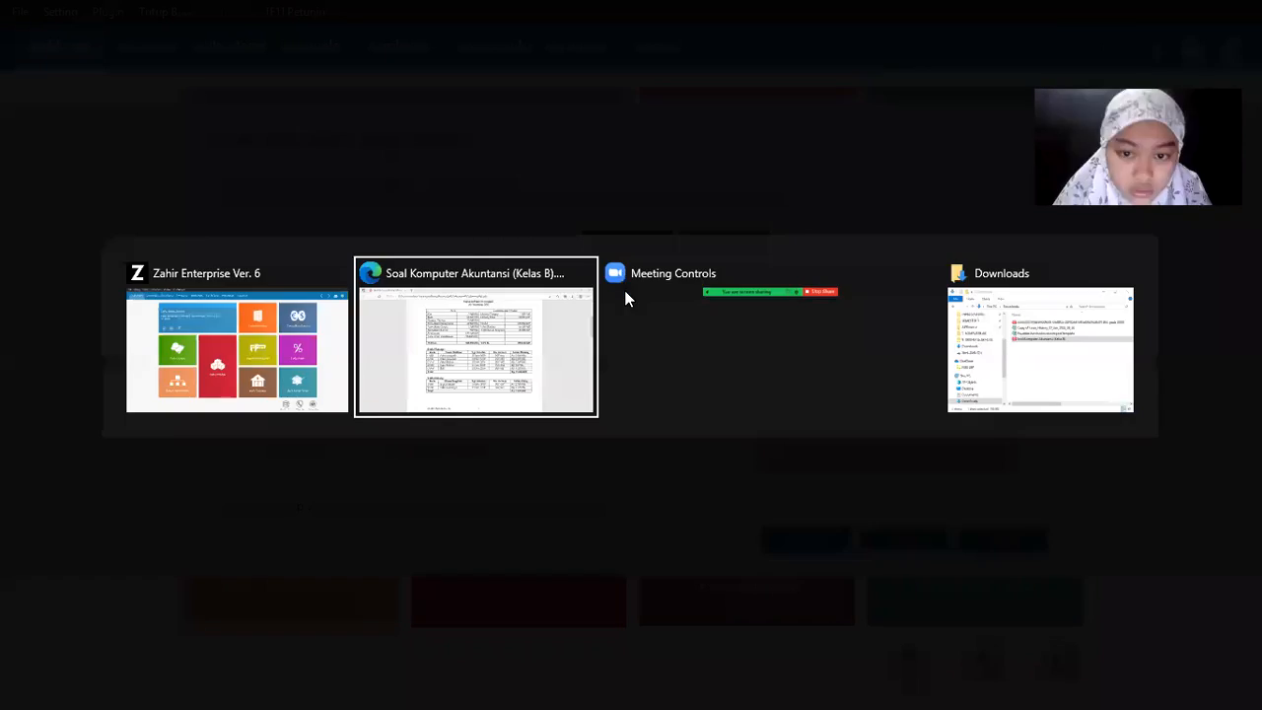
{"action": "key", "text": "alt+Tab"}
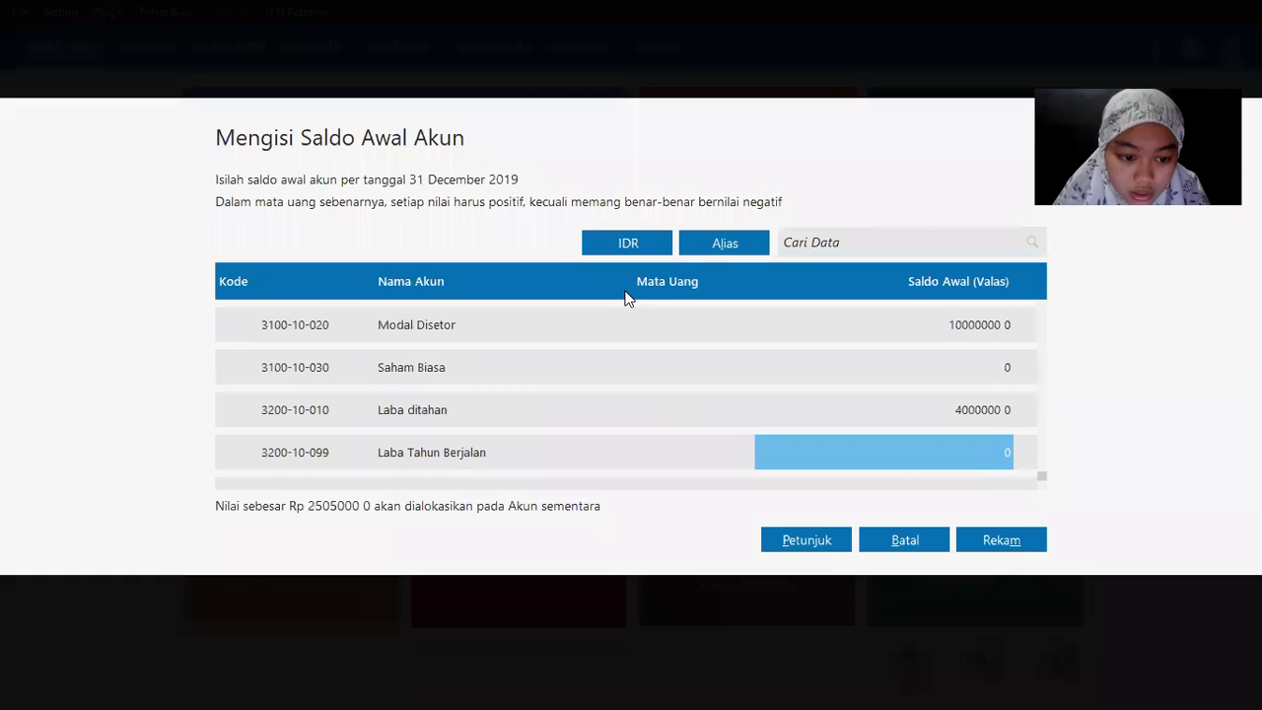
{"action": "type", "text": "25 050 000"}
{"action": "key", "text": "Return"}
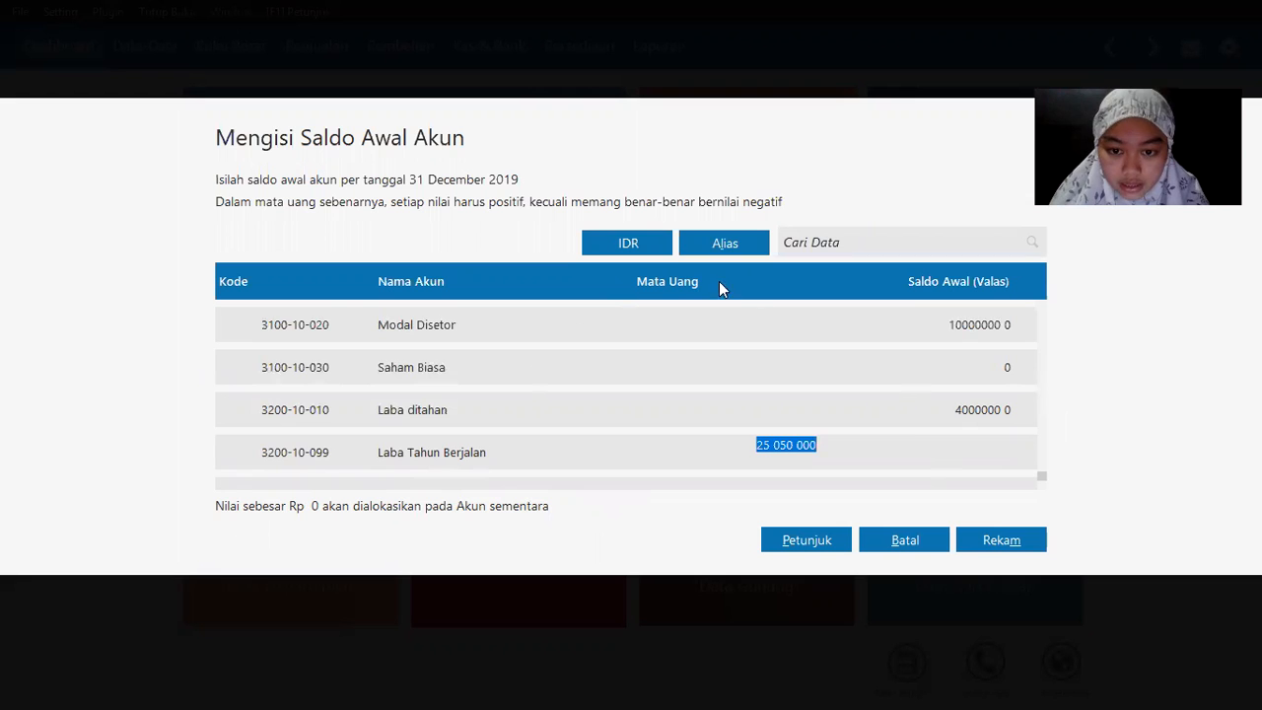
Step: Save the opening balances with Rekam, confirming Ya despite the unbalanced totals
{"action": "left_click", "coordinate": [997, 540]}
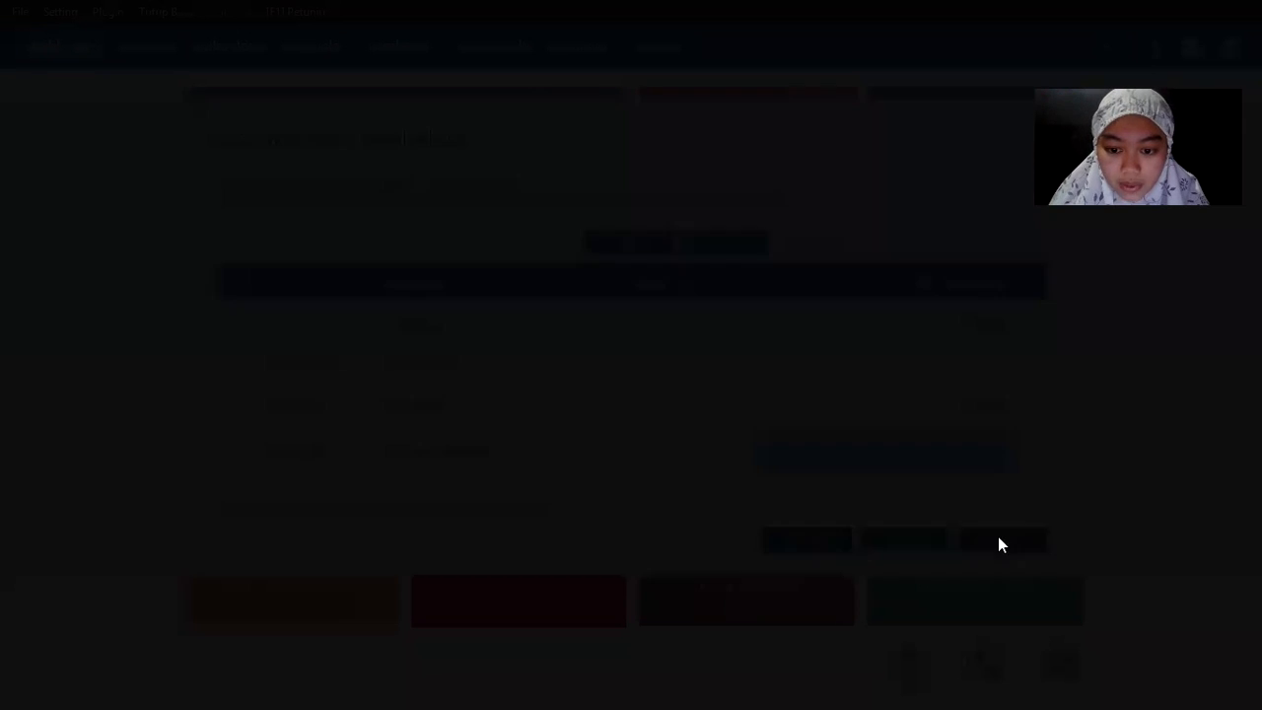
{"action": "left_click", "coordinate": [892, 459]}
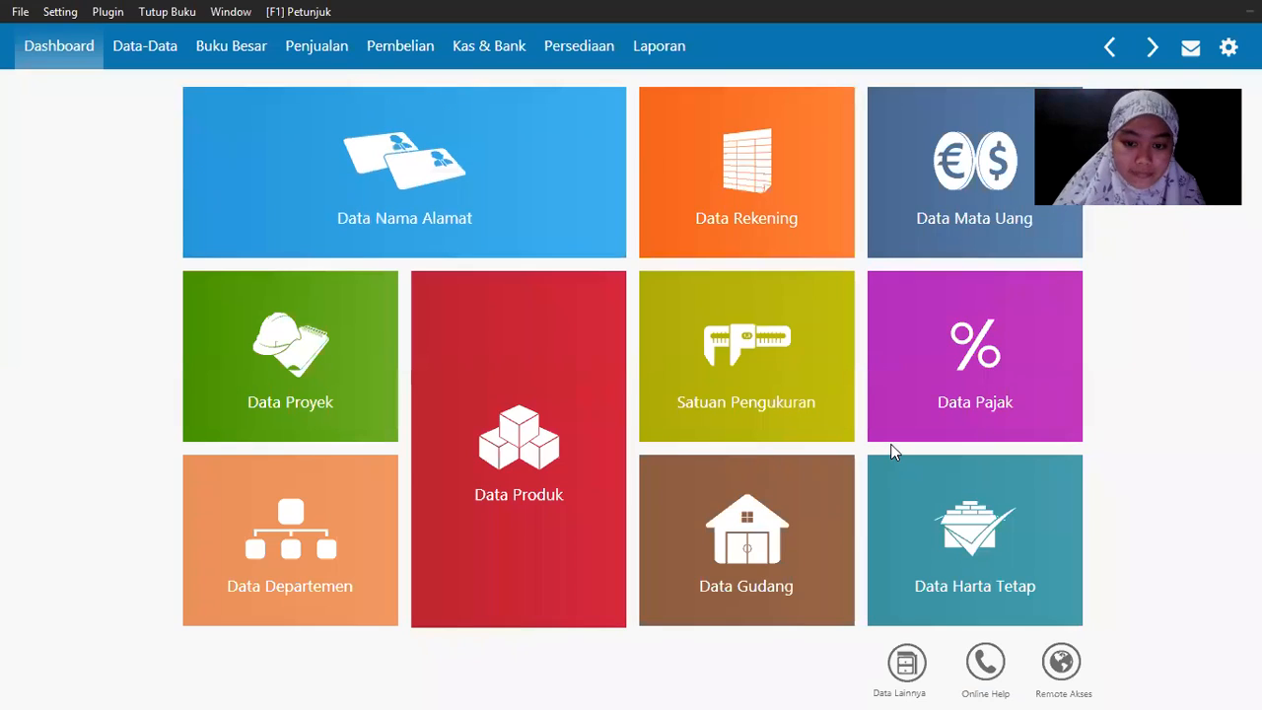
{"action": "mouse_move", "coordinate": [890, 440]}
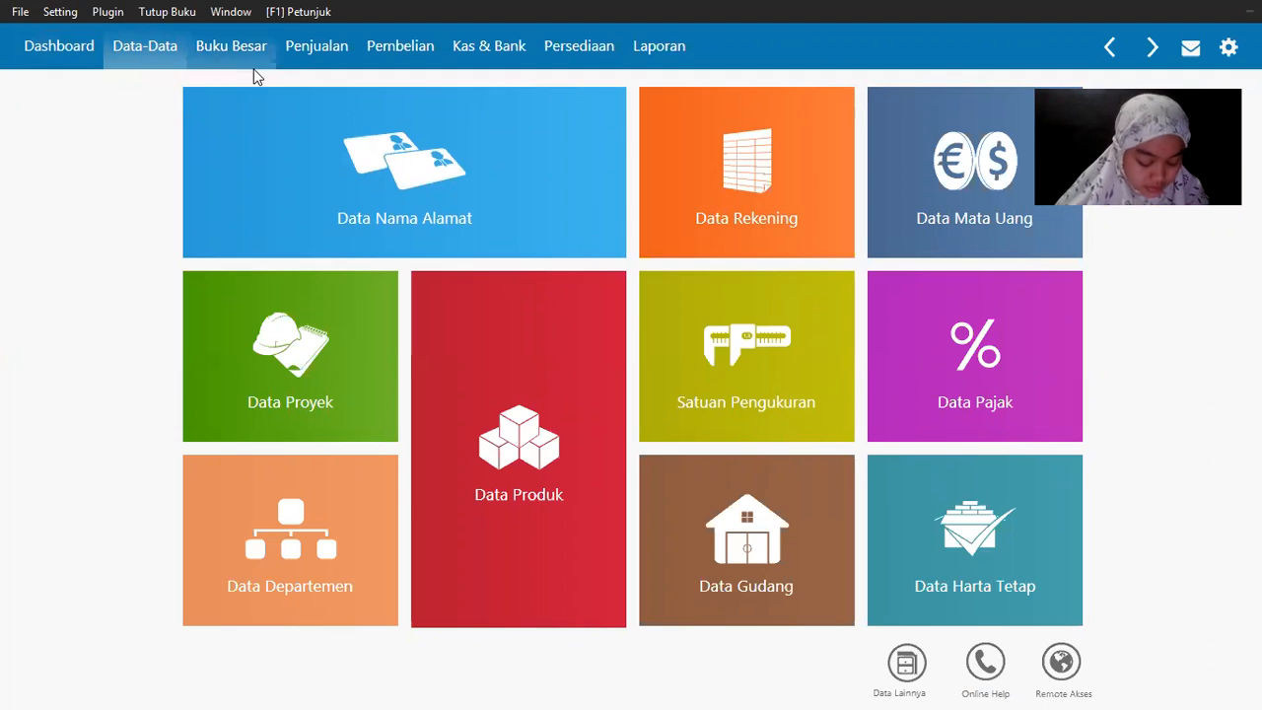
{"action": "mouse_move", "coordinate": [370, 222]}
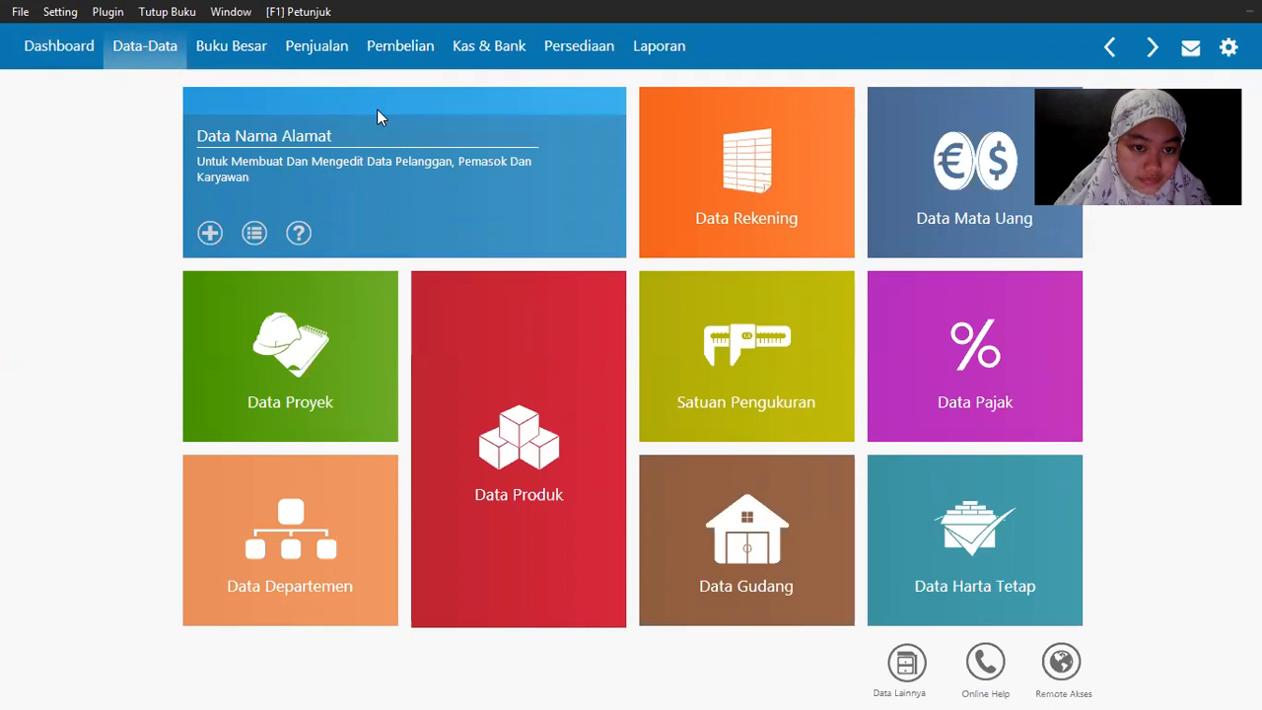
{"action": "left_click", "coordinate": [377, 116]}
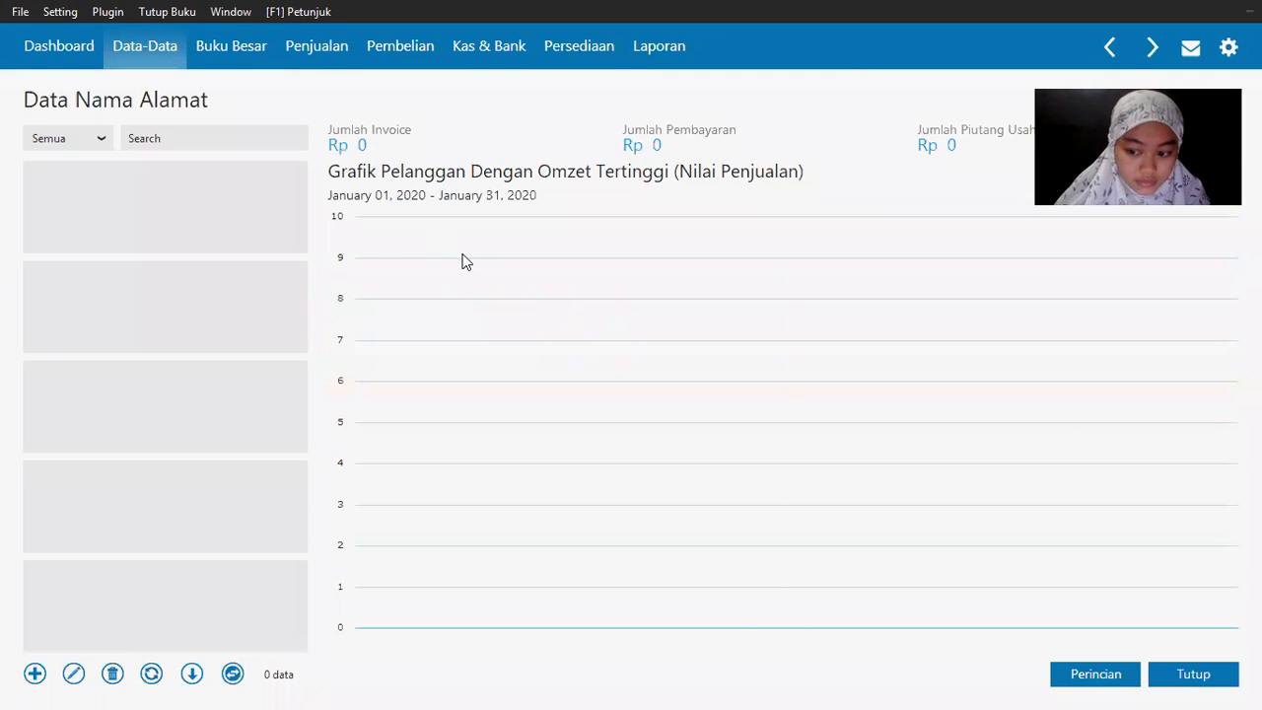
{"action": "left_click", "coordinate": [1225, 680]}
{"action": "mouse_move", "coordinate": [212, 236]}
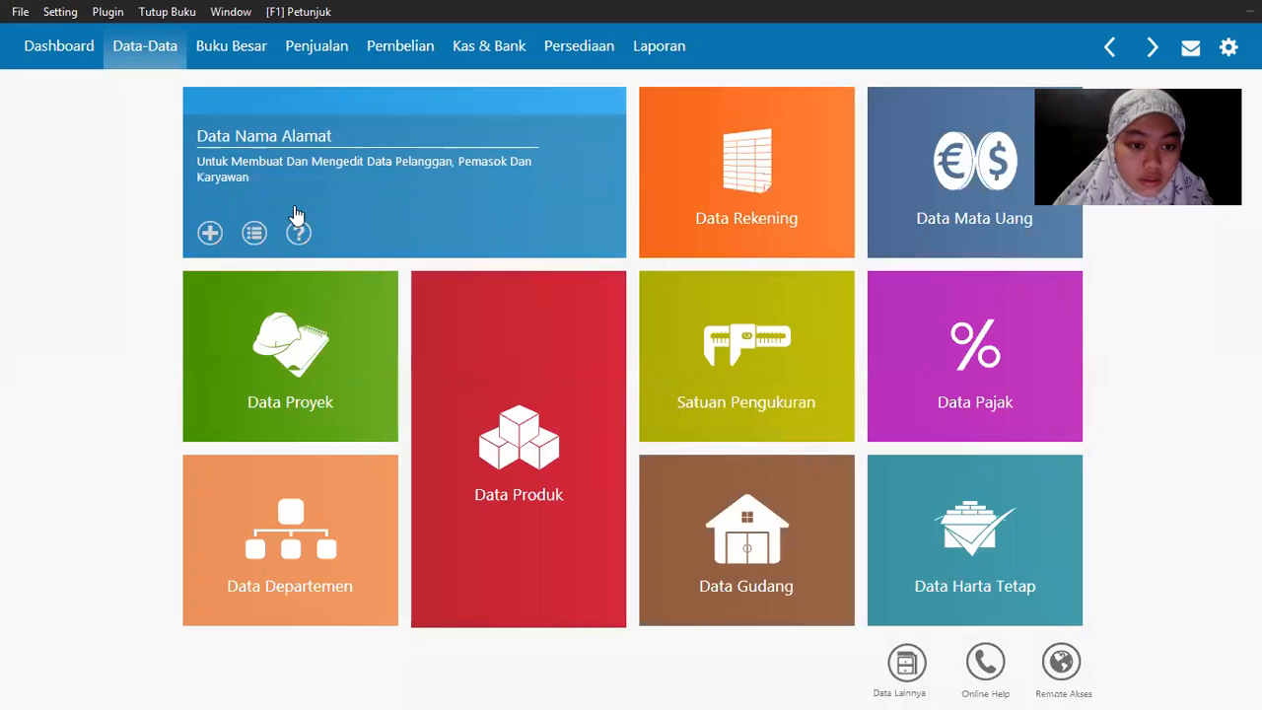
Step: Add customers CUST-1 Toko Anugrah and CUST-2 Toko Berkat in Data Nama Alamat
{"action": "left_click", "coordinate": [212, 237]}
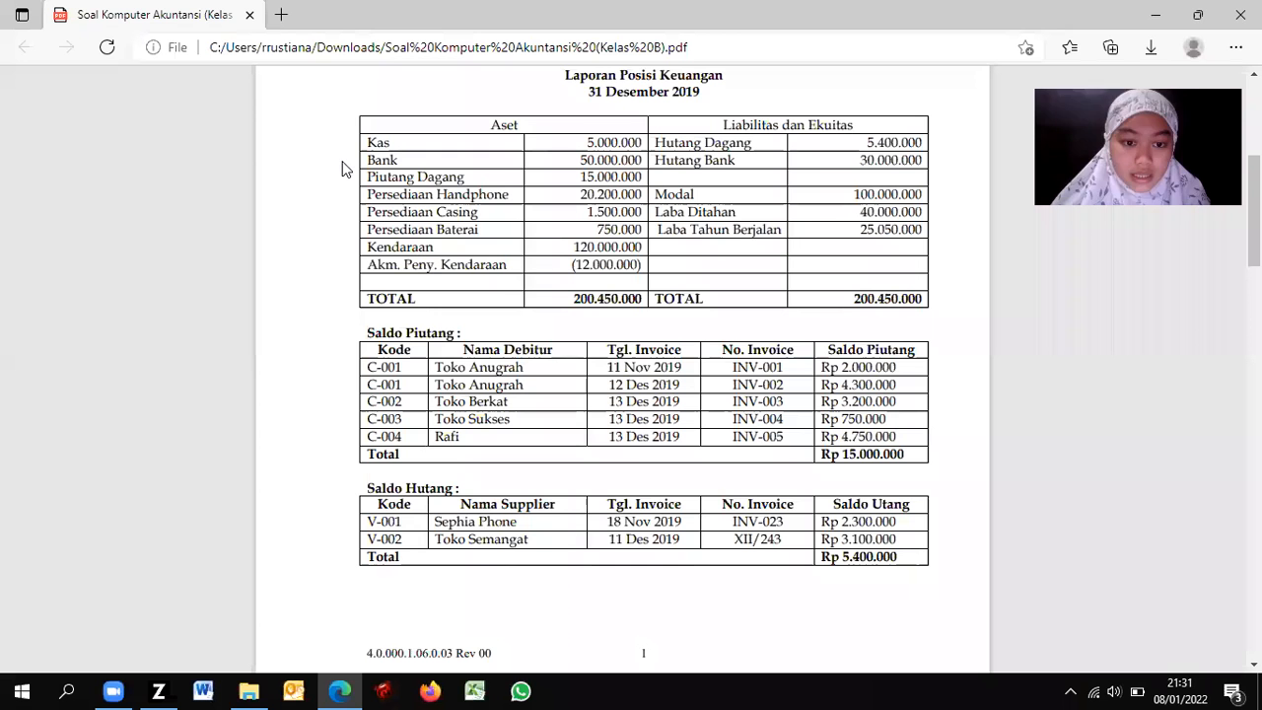
{"action": "scroll", "coordinate": [501, 174], "scroll_direction": "down", "scroll_amount": 3}
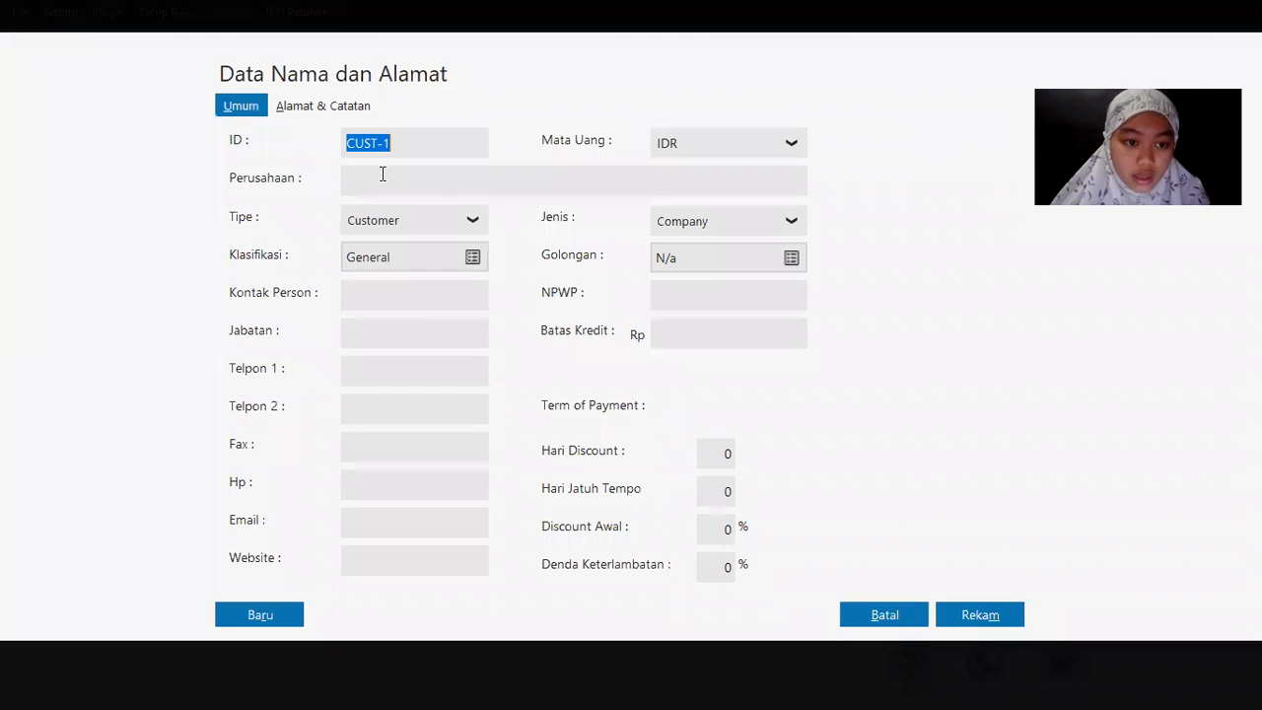
{"action": "left_click", "coordinate": [383, 174]}
{"action": "type", "text": "R"}
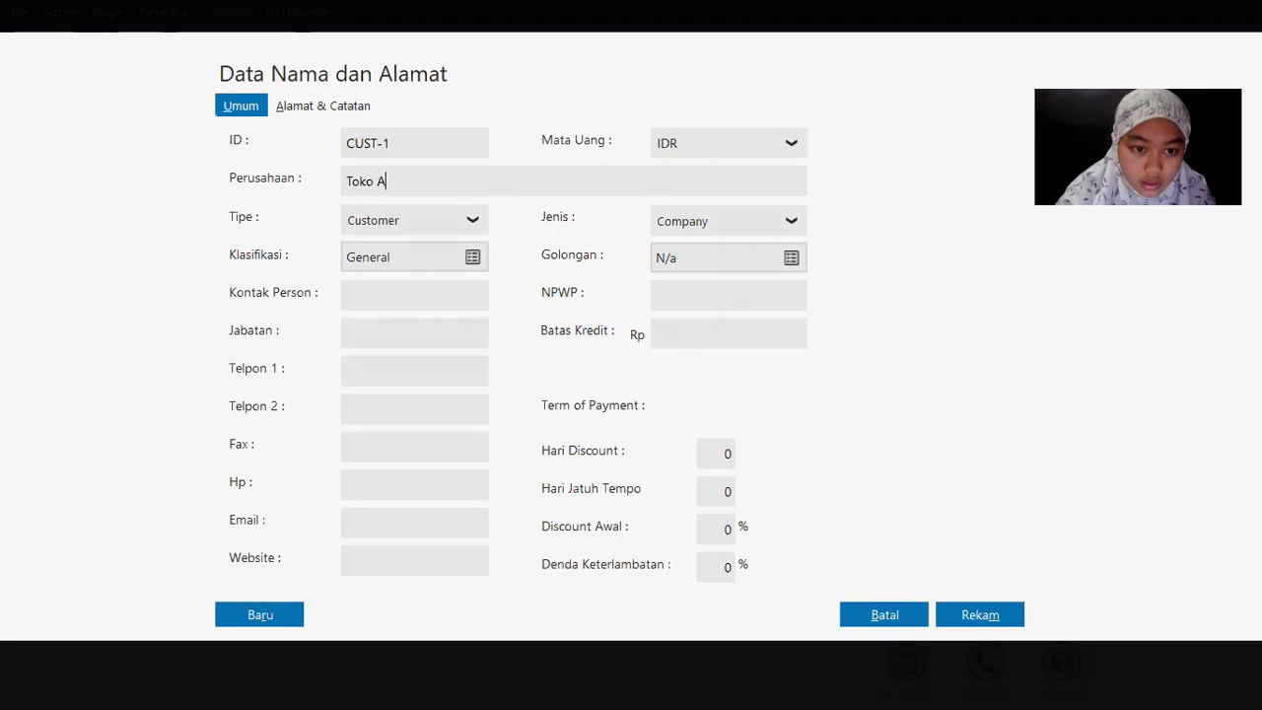
{"action": "key", "text": "alt+Tab"}
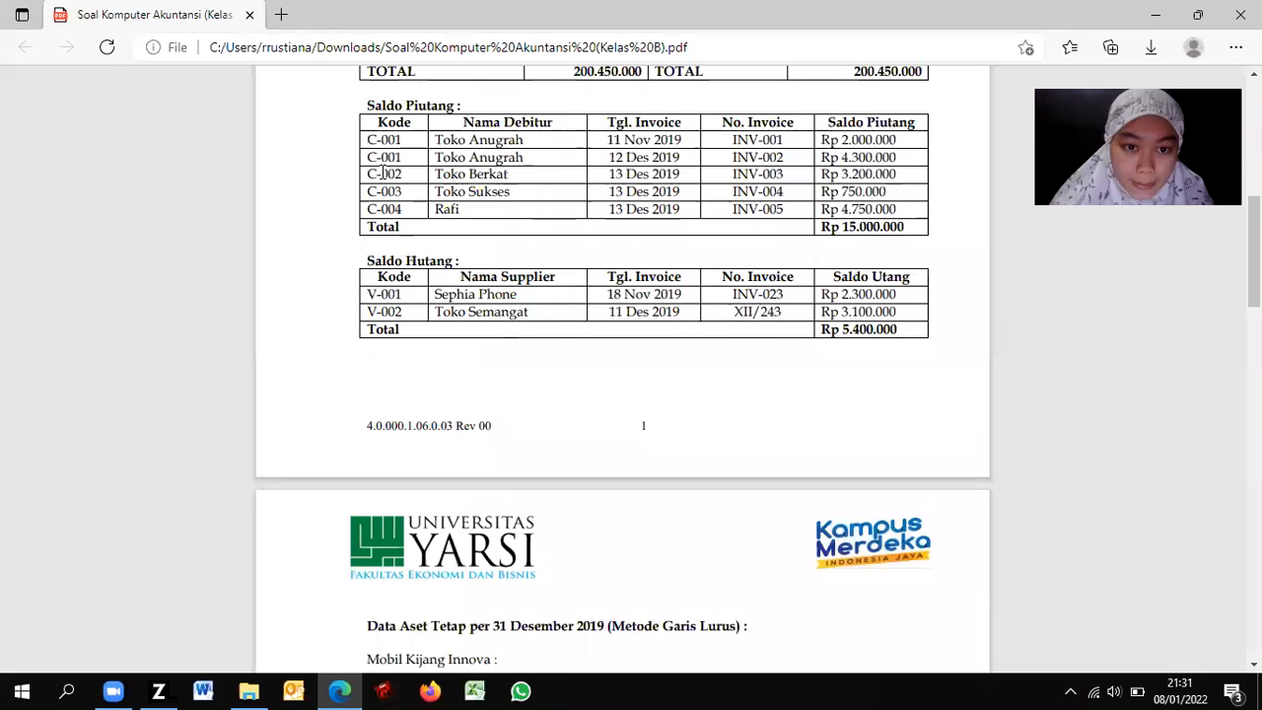
{"action": "key", "text": "alt+Tab"}
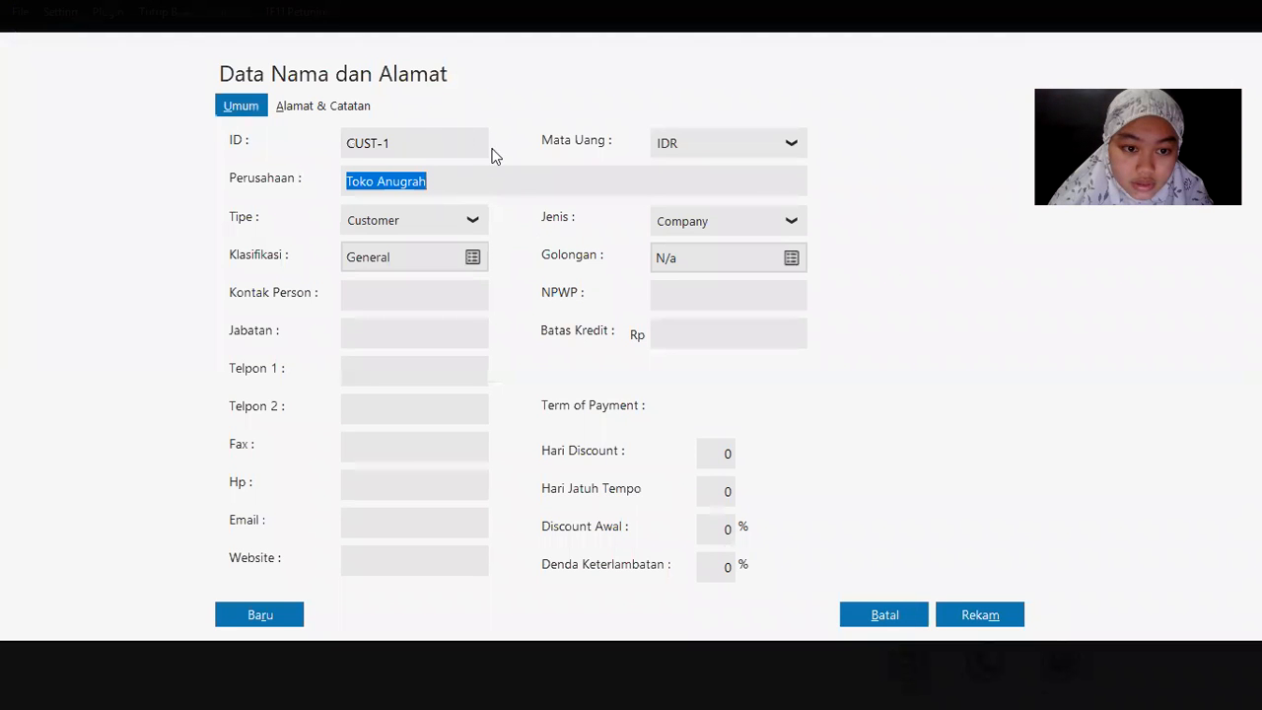
{"action": "left_click", "coordinate": [975, 613]}
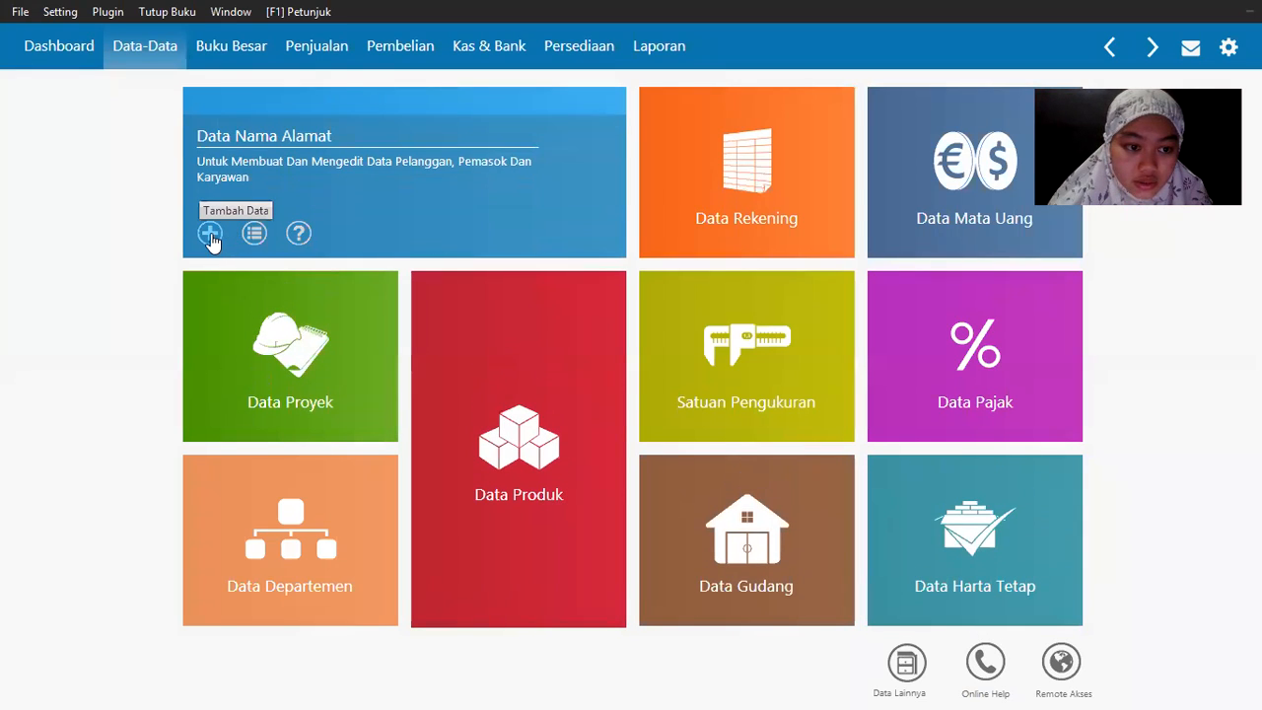
{"action": "key", "text": "alt+Tab"}
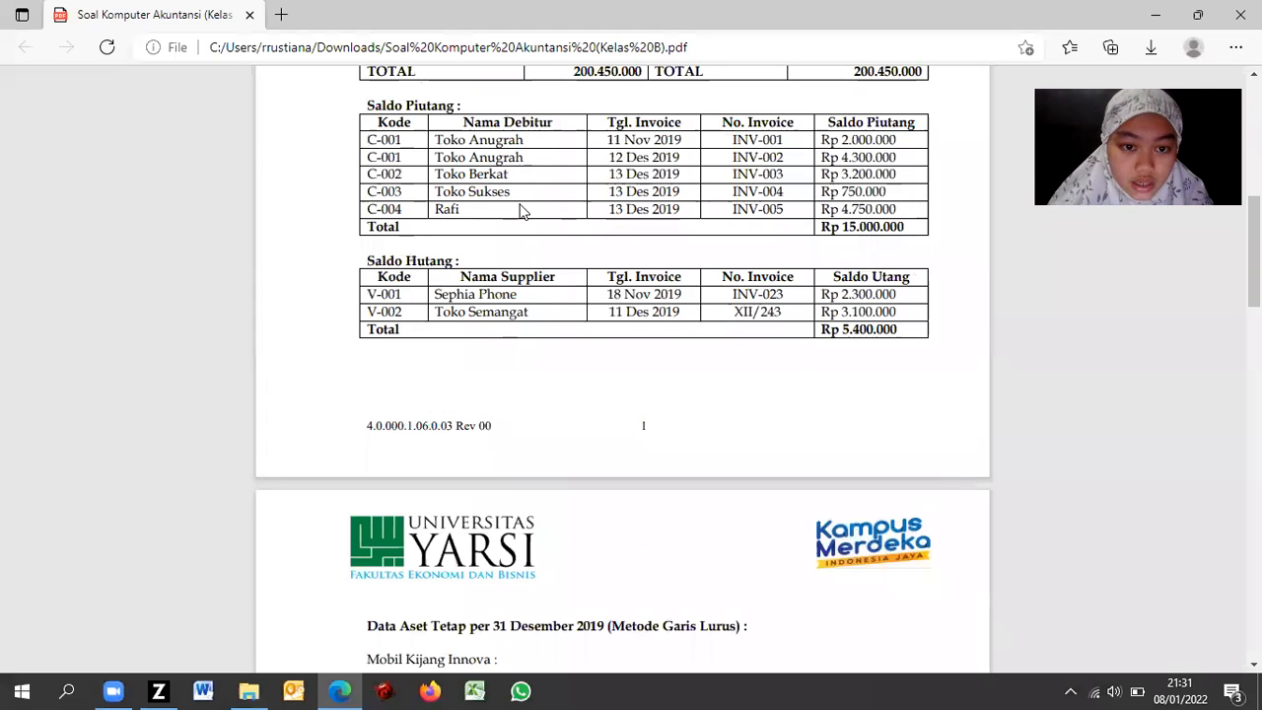
{"action": "key", "text": "alt+Tab"}
{"action": "left_click", "coordinate": [410, 183]}
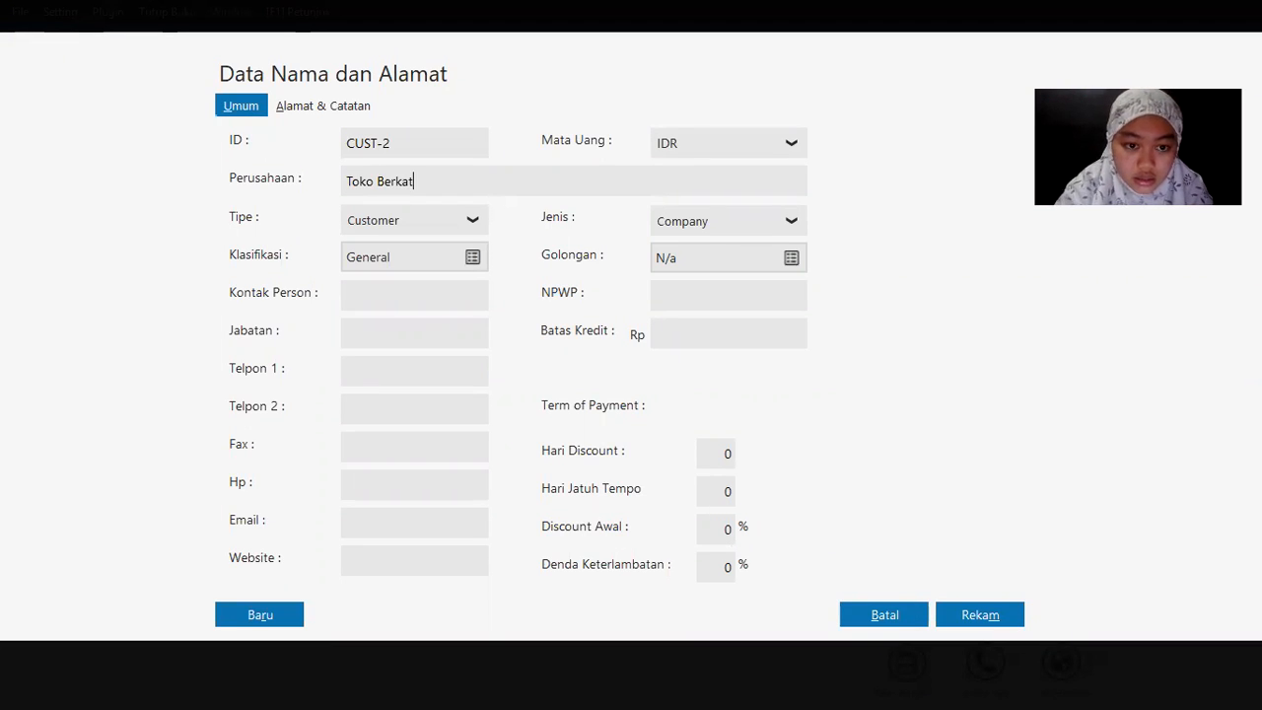
{"action": "left_click", "coordinate": [971, 611]}
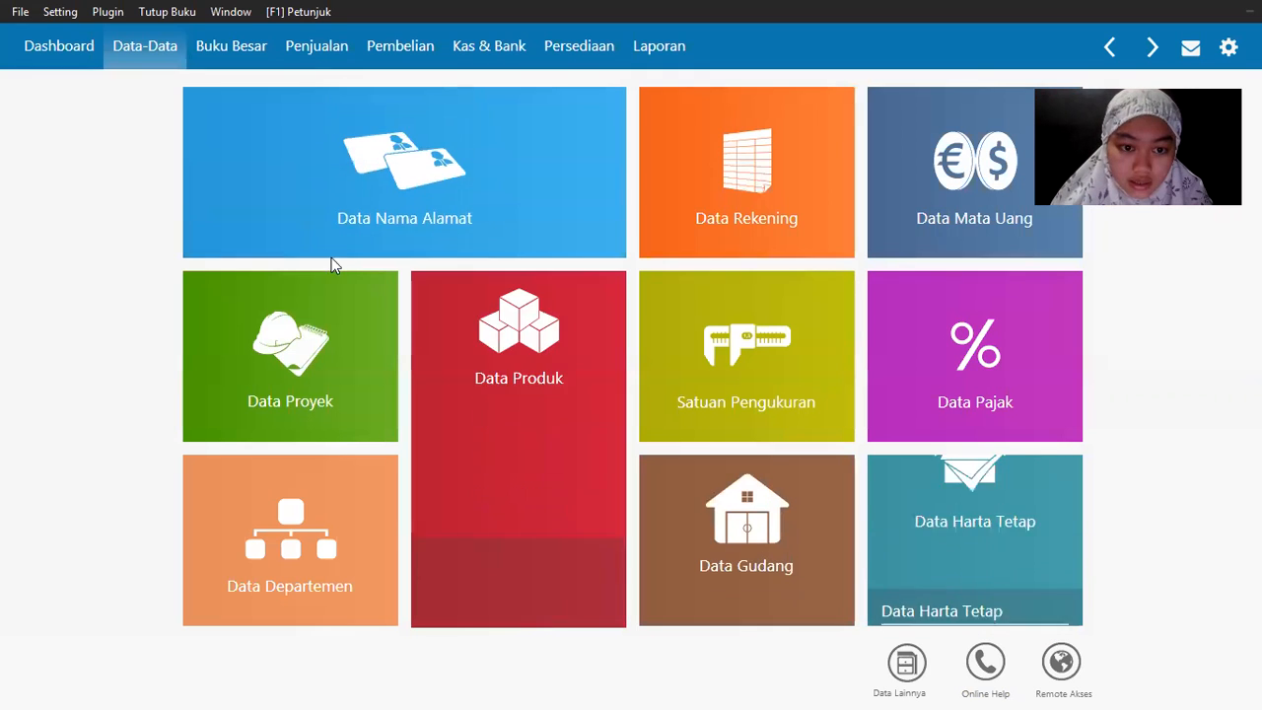
Step: Add customer CUST-3 Toko Sukses and the fourth debtor from the PDF as CUST-4
{"action": "key", "text": "alt+Tab"}
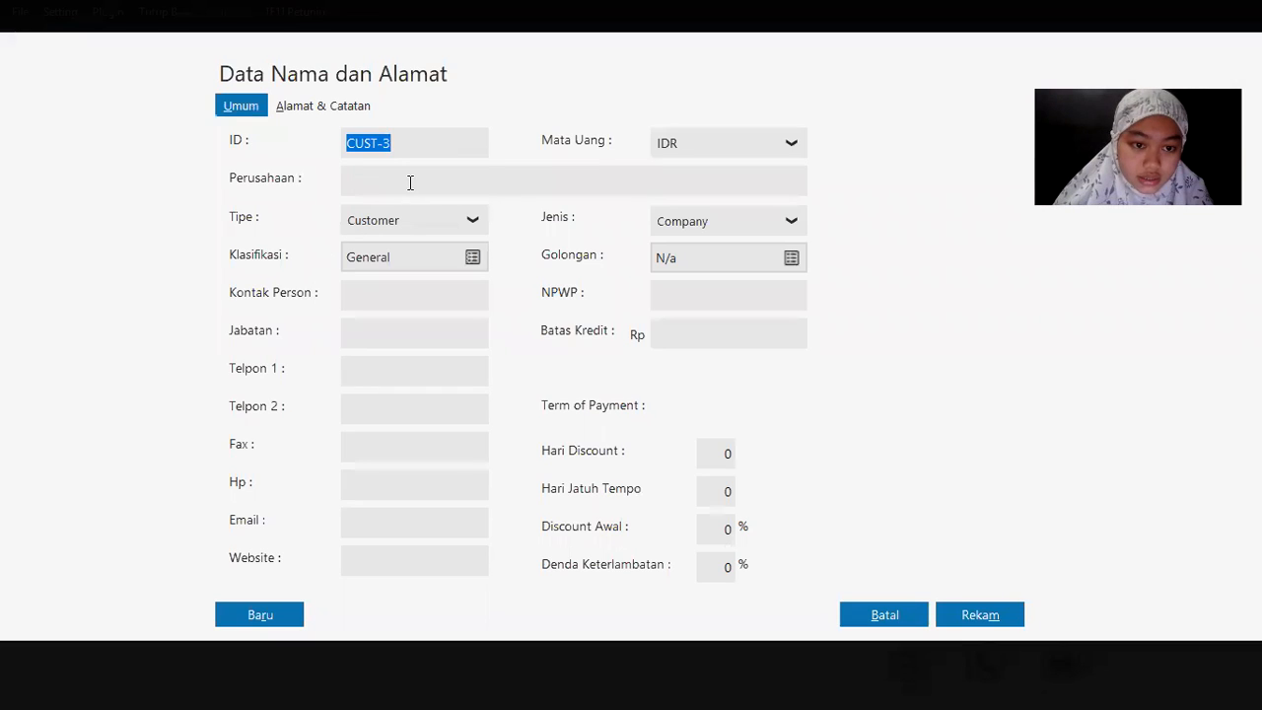
{"action": "left_click", "coordinate": [408, 180]}
{"action": "type", "text": "Toko Sukses"}
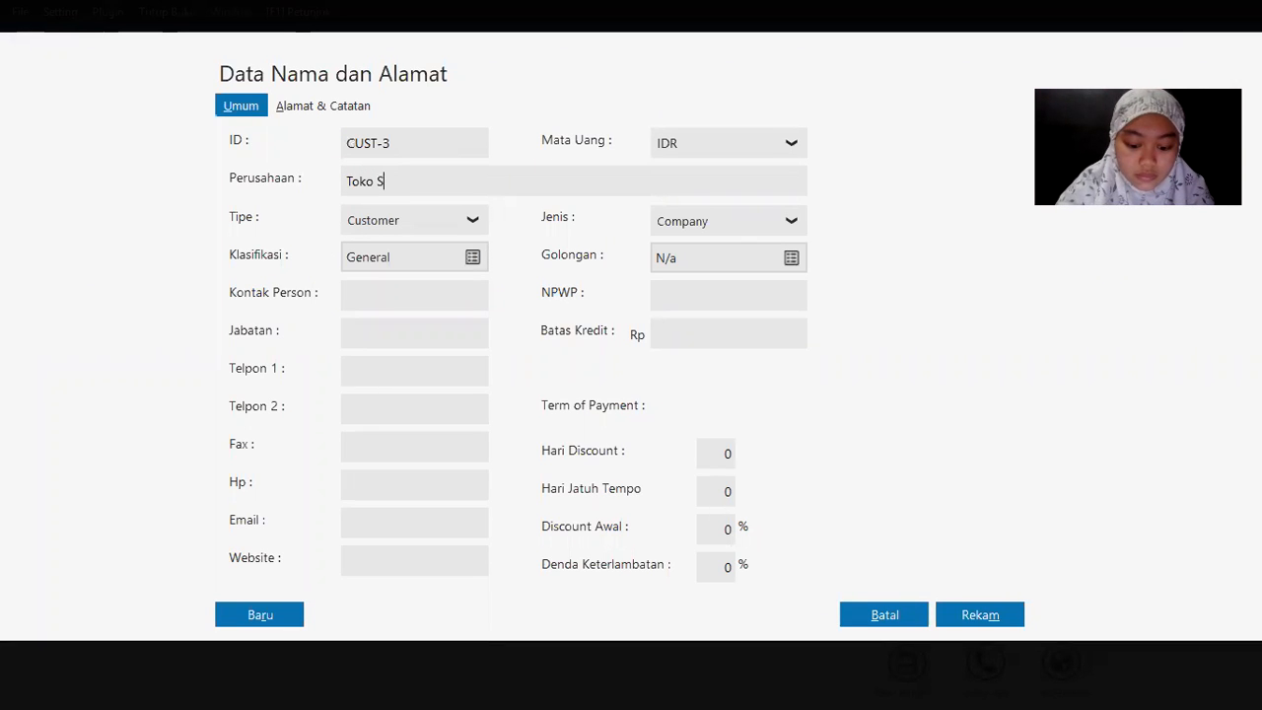
{"action": "left_click", "coordinate": [980, 614]}
{"action": "mouse_move", "coordinate": [200, 249]}
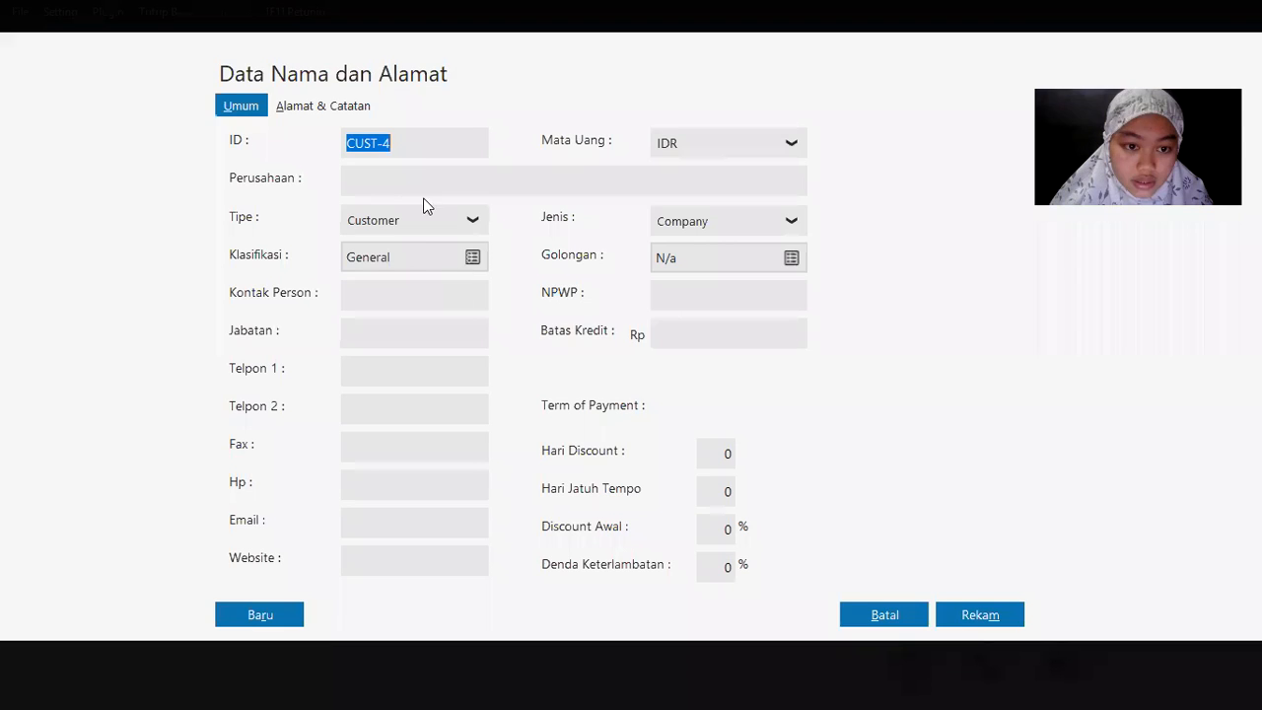
{"action": "left_click", "coordinate": [423, 174]}
{"action": "type", "text": "Rafi"}
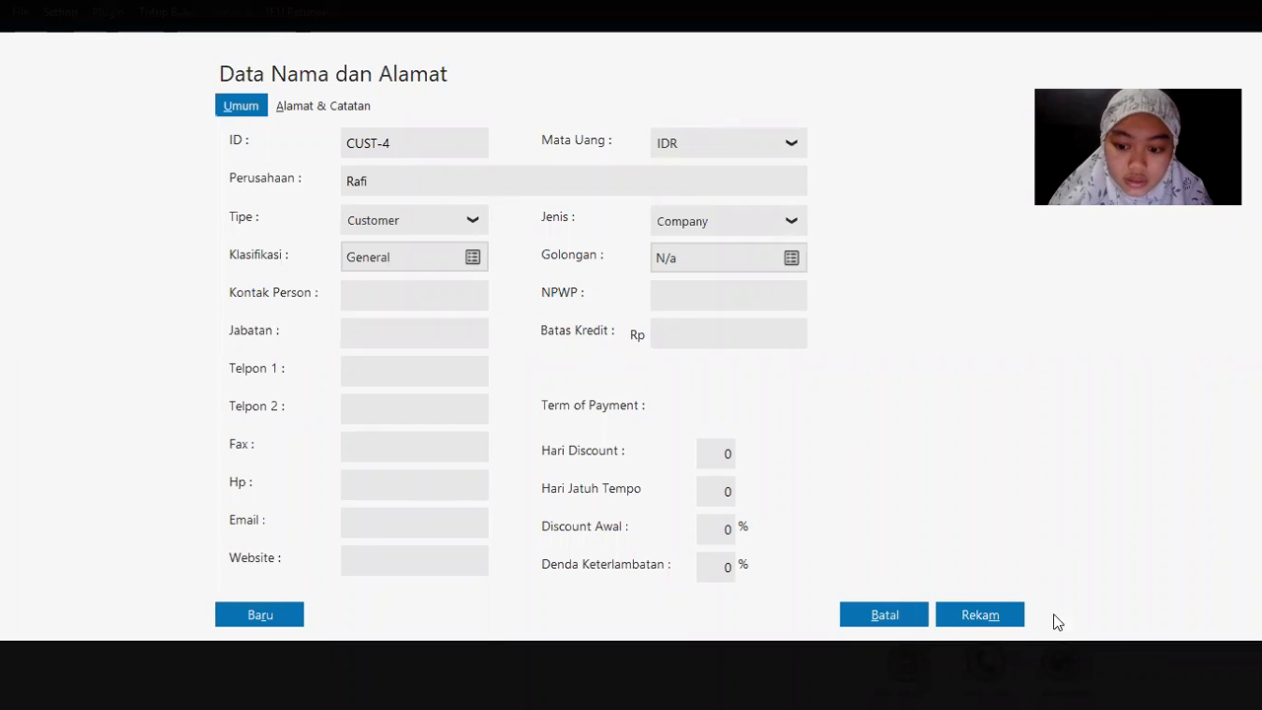
{"action": "left_click", "coordinate": [1010, 616]}
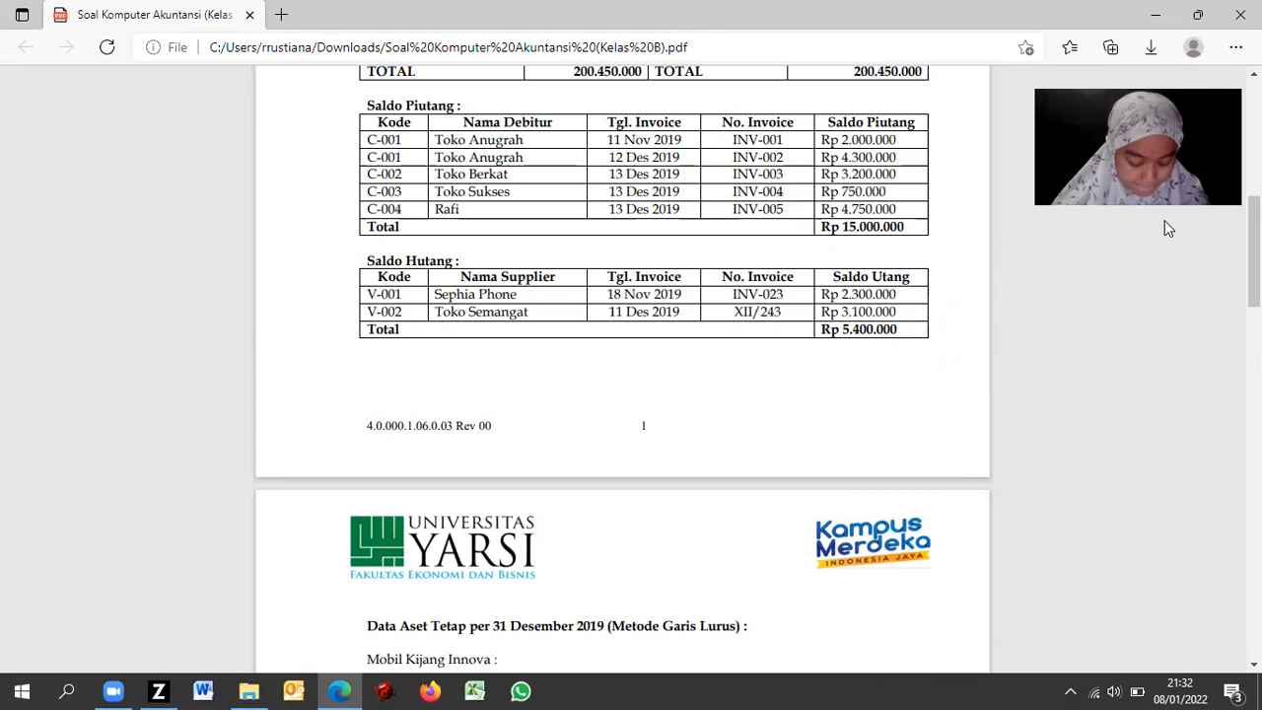
{"action": "key", "text": "alt+Tab"}
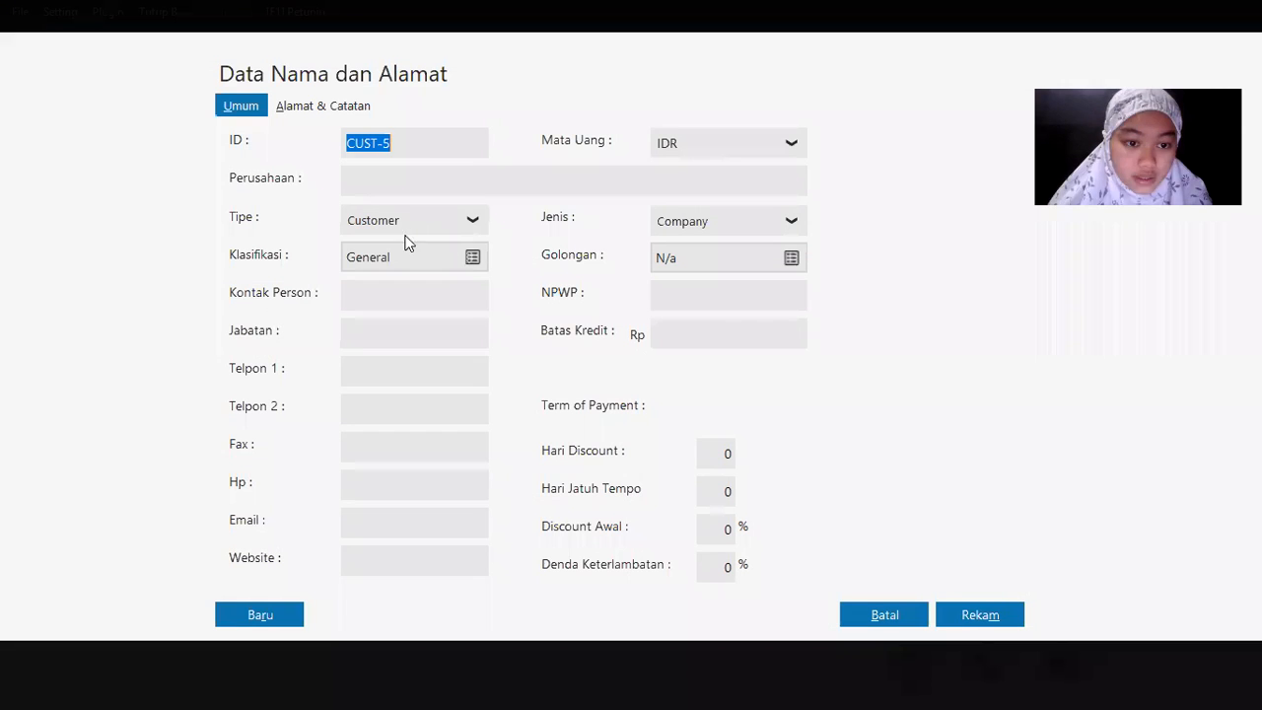
Step: Record the first supplier from the PDF as vendor VNDR-1
{"action": "left_click", "coordinate": [418, 230]}
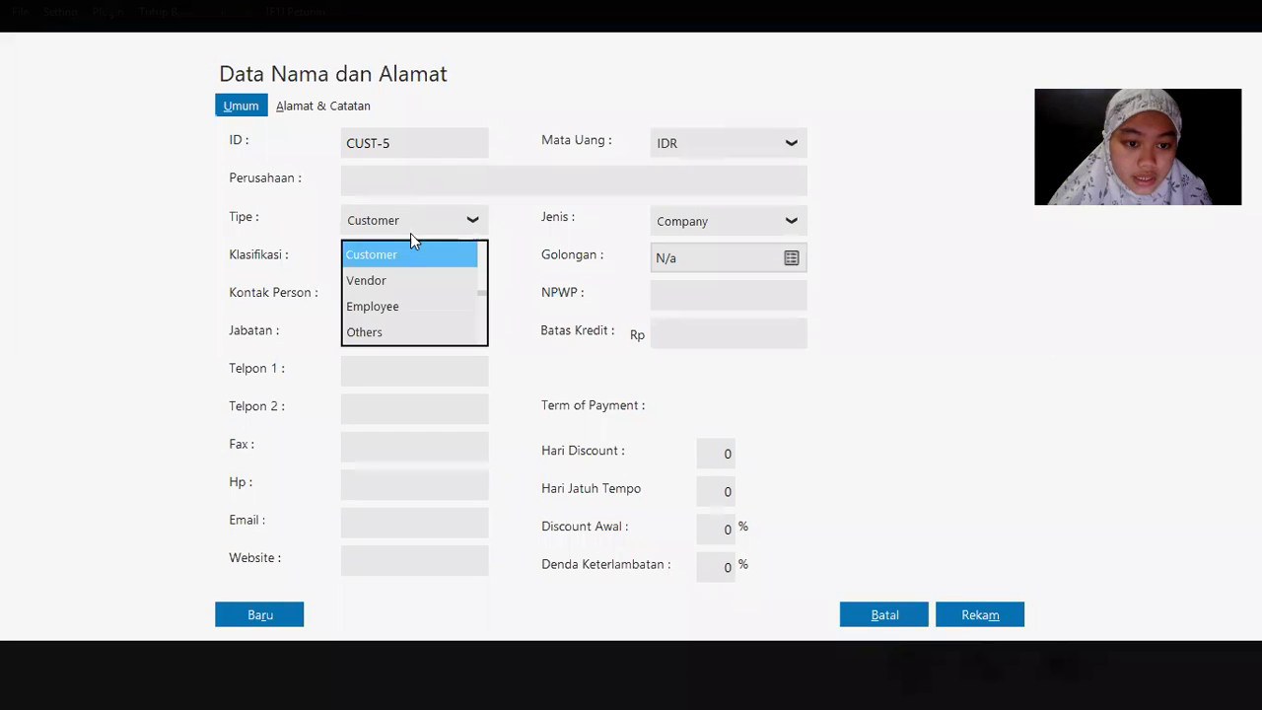
{"action": "left_click", "coordinate": [390, 285]}
{"action": "left_click", "coordinate": [414, 183]}
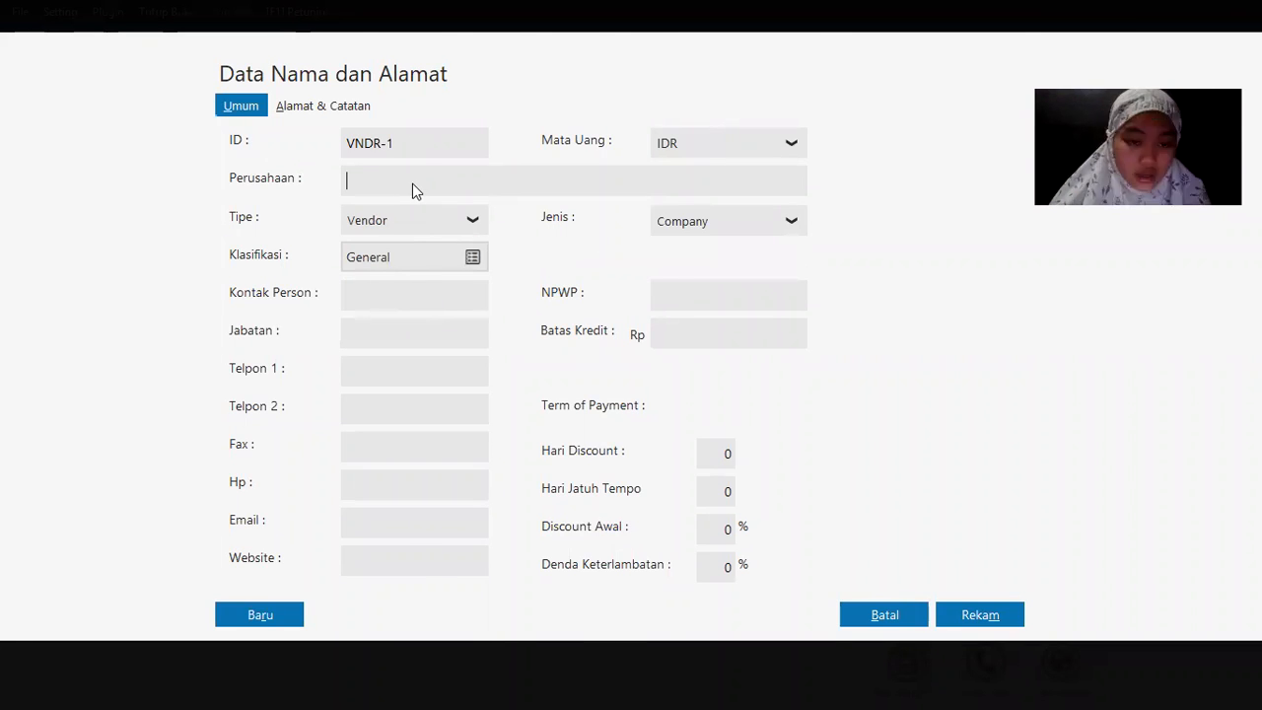
{"action": "key", "text": "alt+Tab"}
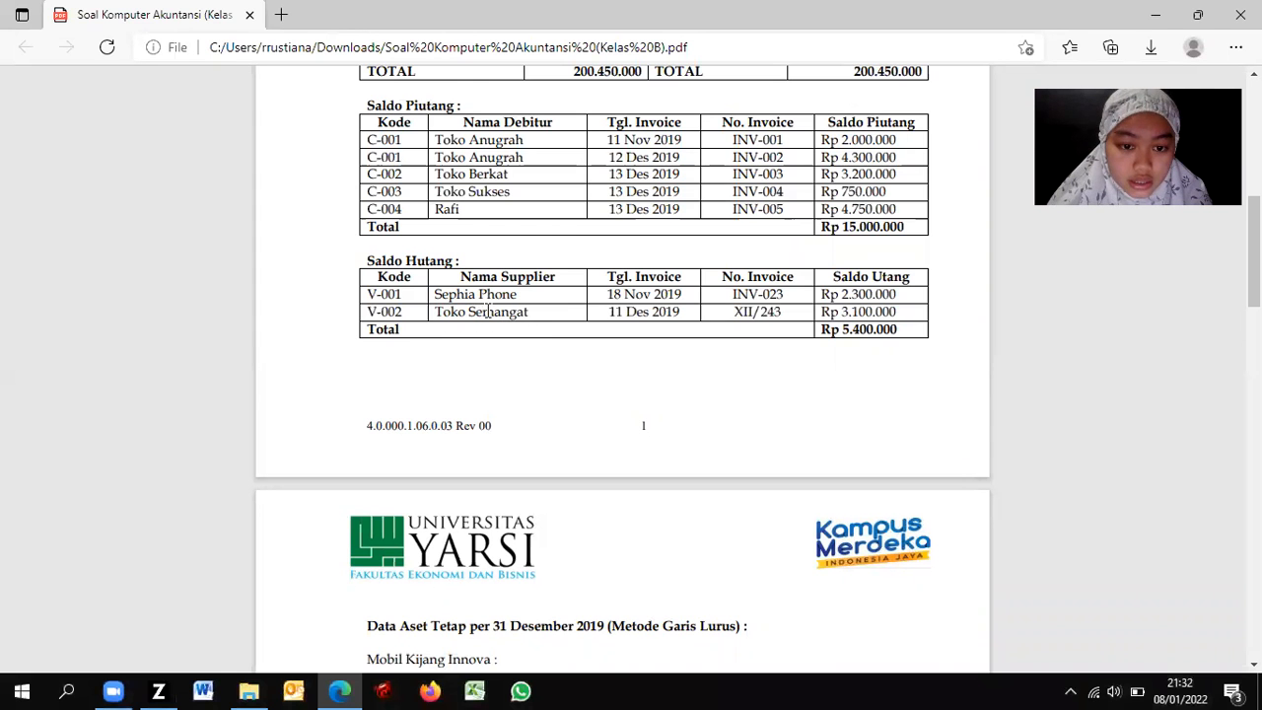
{"action": "key", "text": "alt+Tab"}
{"action": "type", "text": "Sephia P"}
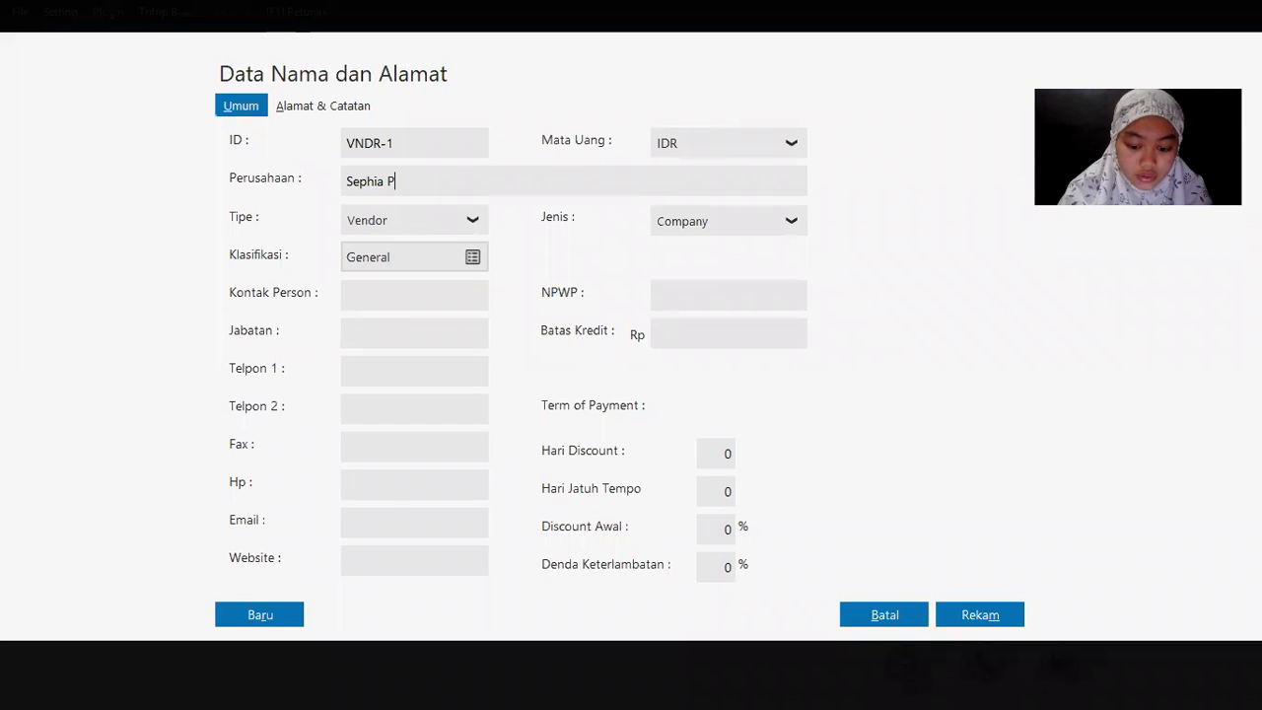
{"action": "type", "text": "jones"}
{"action": "key", "text": "BackSpace"}
{"action": "key", "text": "BackSpace"}
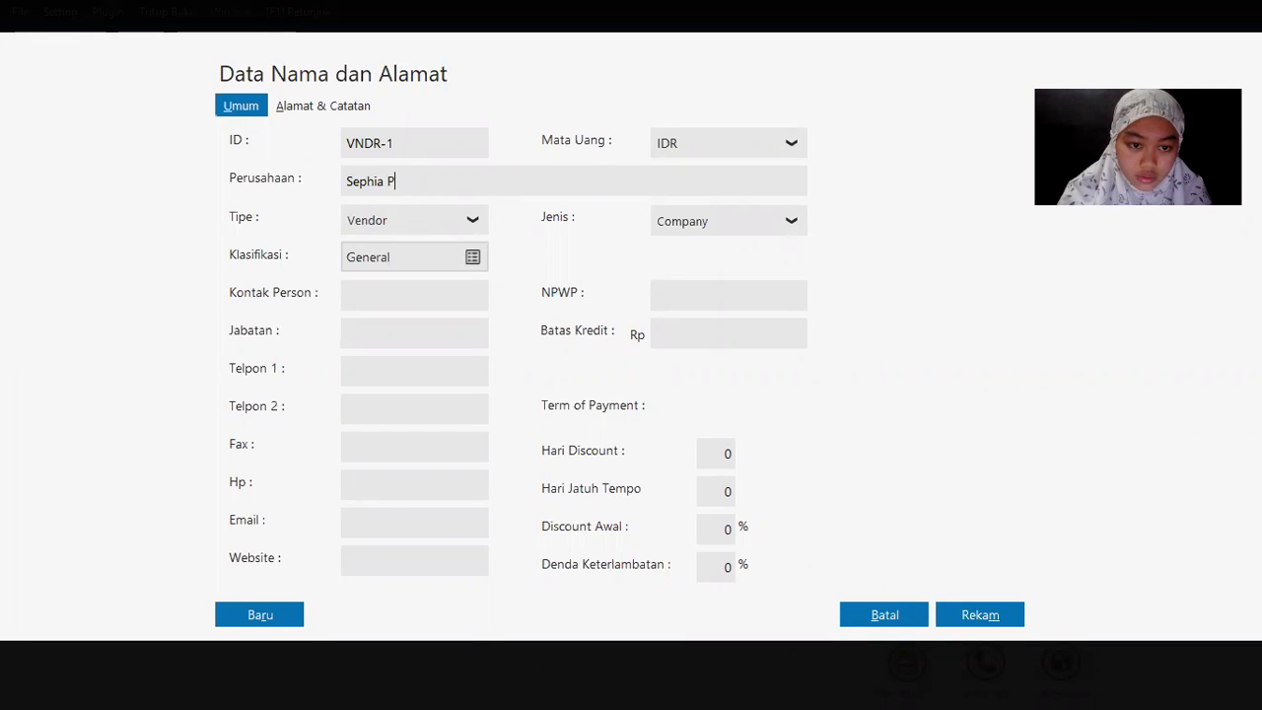
{"action": "left_click", "coordinate": [978, 616]}
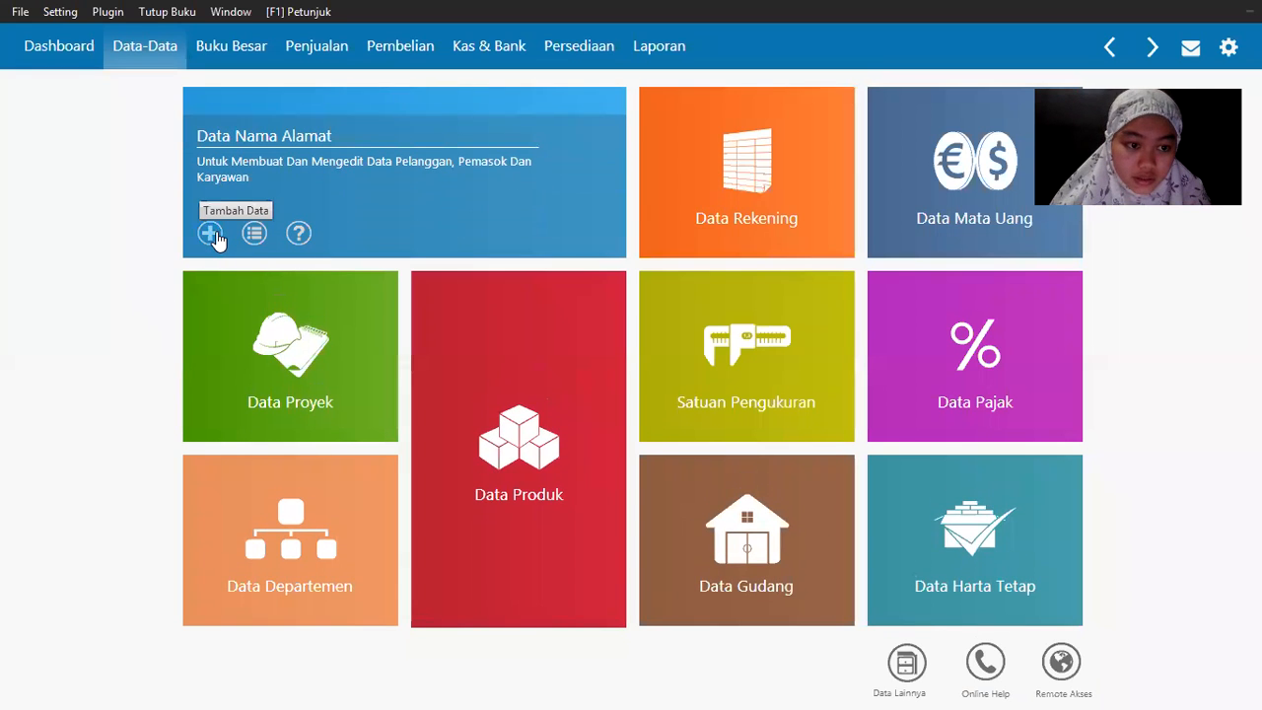
Step: Record Toko Semangat as vendor VNDR-2
{"action": "left_click", "coordinate": [216, 237]}
{"action": "key", "text": "alt+Tab"}
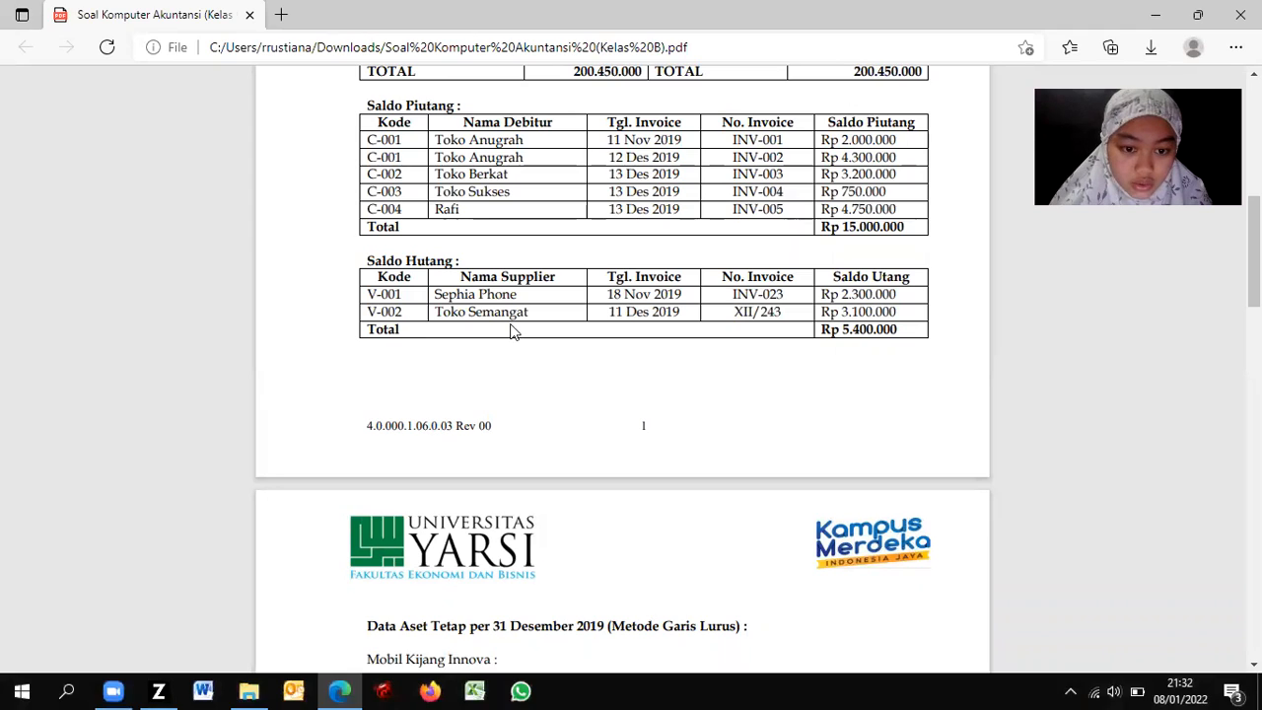
{"action": "key", "text": "alt+Tab"}
{"action": "left_click", "coordinate": [383, 188]}
{"action": "left_click", "coordinate": [411, 221]}
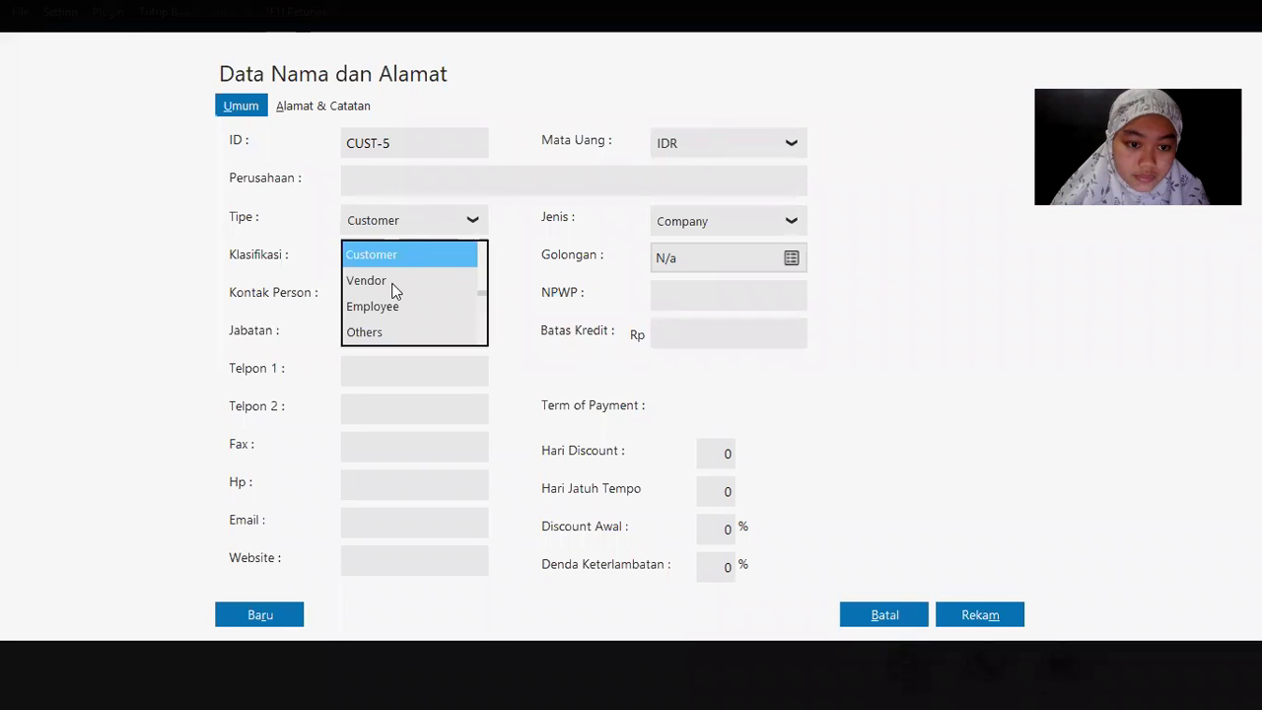
{"action": "left_click", "coordinate": [395, 284]}
{"action": "type", "text": "Toko Semangat"}
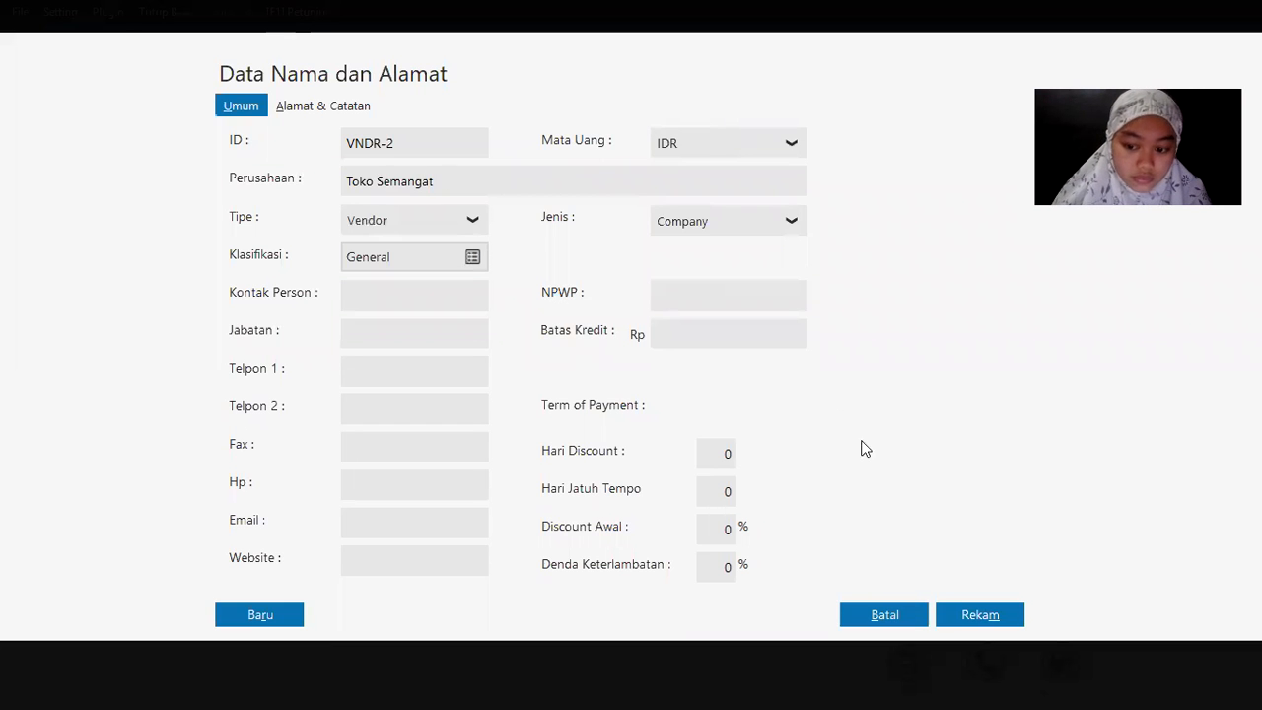
{"action": "left_click", "coordinate": [970, 608]}
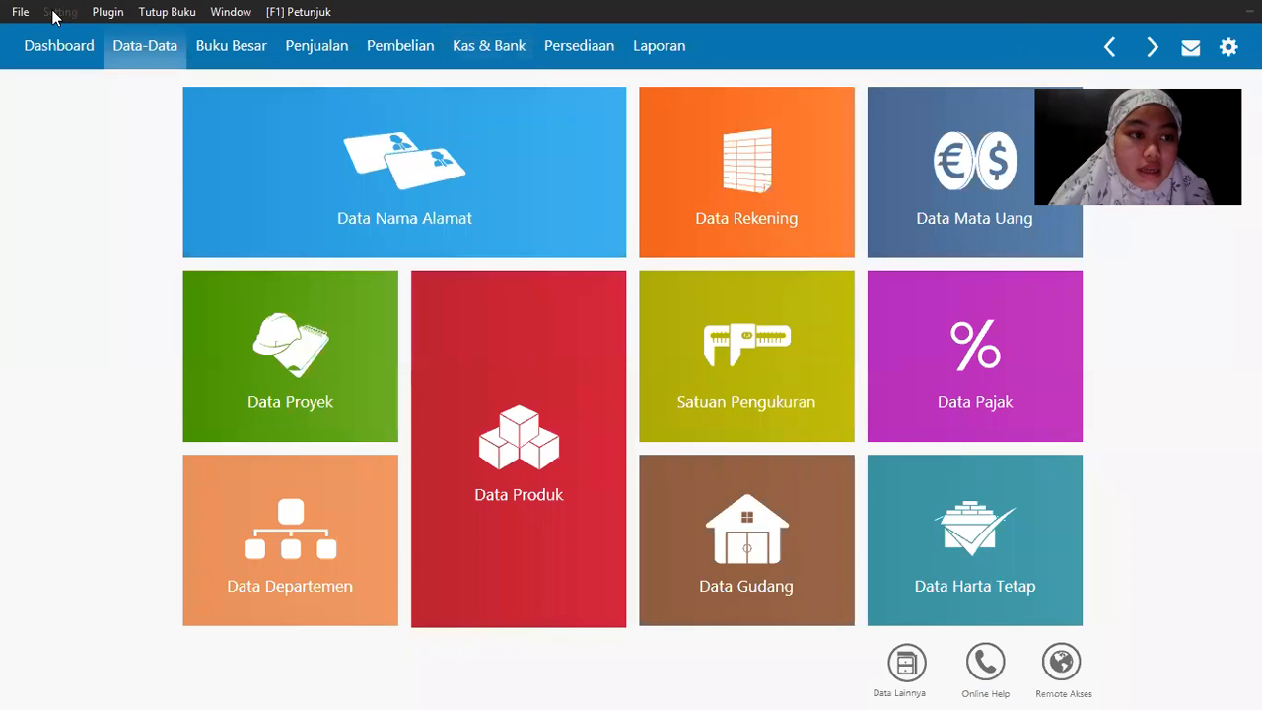
Step: Open Setting > Saldo Awal > Saldo Awal Piutang Usaha and check the receivables in the PDF
{"action": "left_click", "coordinate": [60, 12]}
{"action": "mouse_move", "coordinate": [157, 96]}
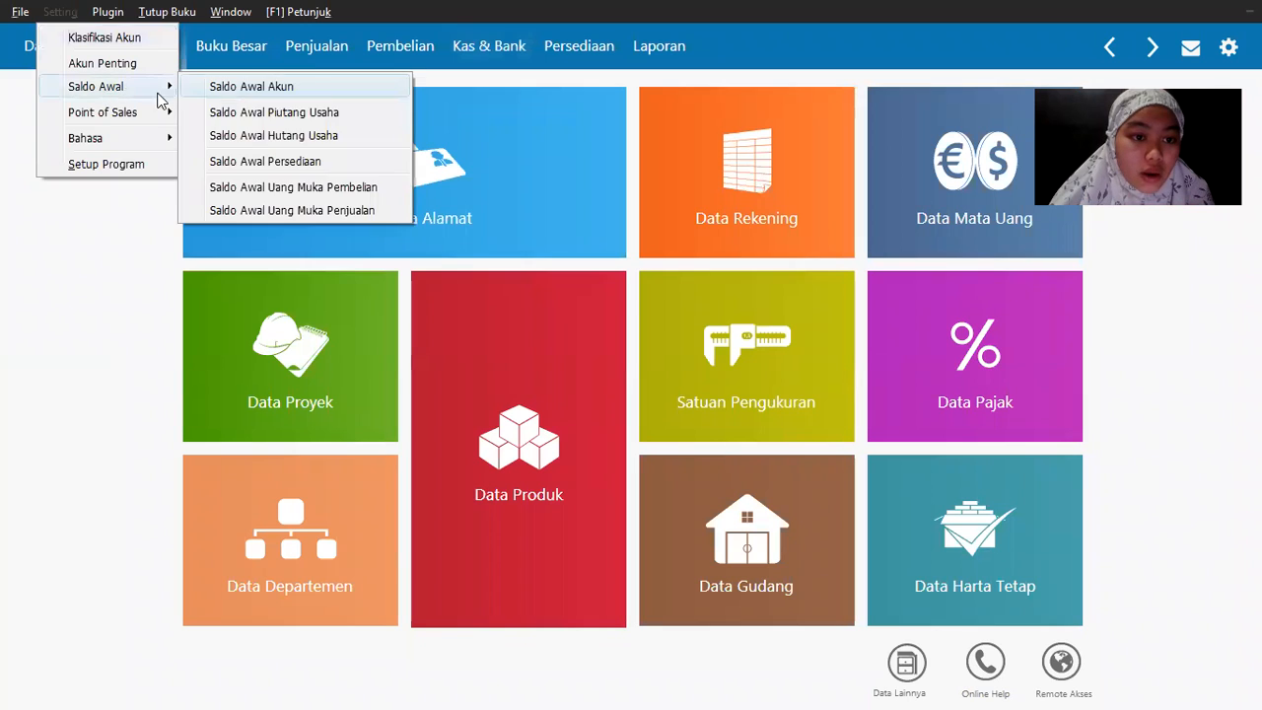
{"action": "left_click", "coordinate": [313, 116]}
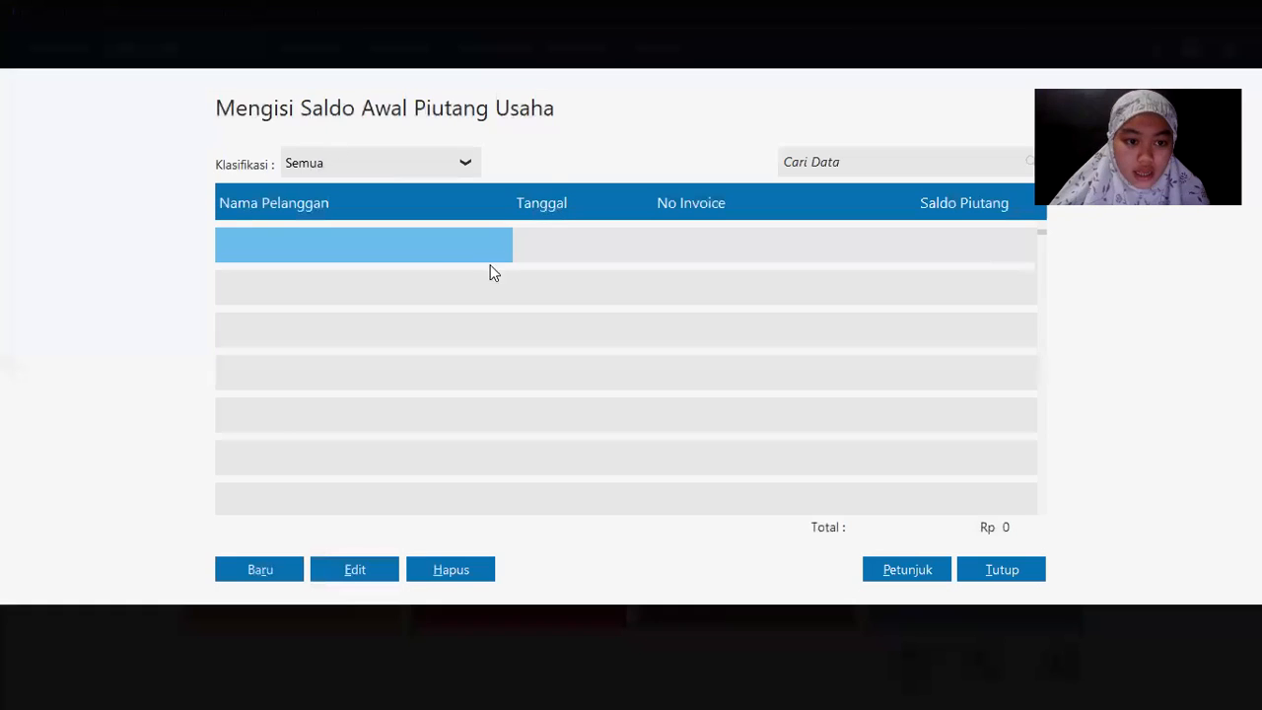
{"action": "key", "text": "alt+Tab"}
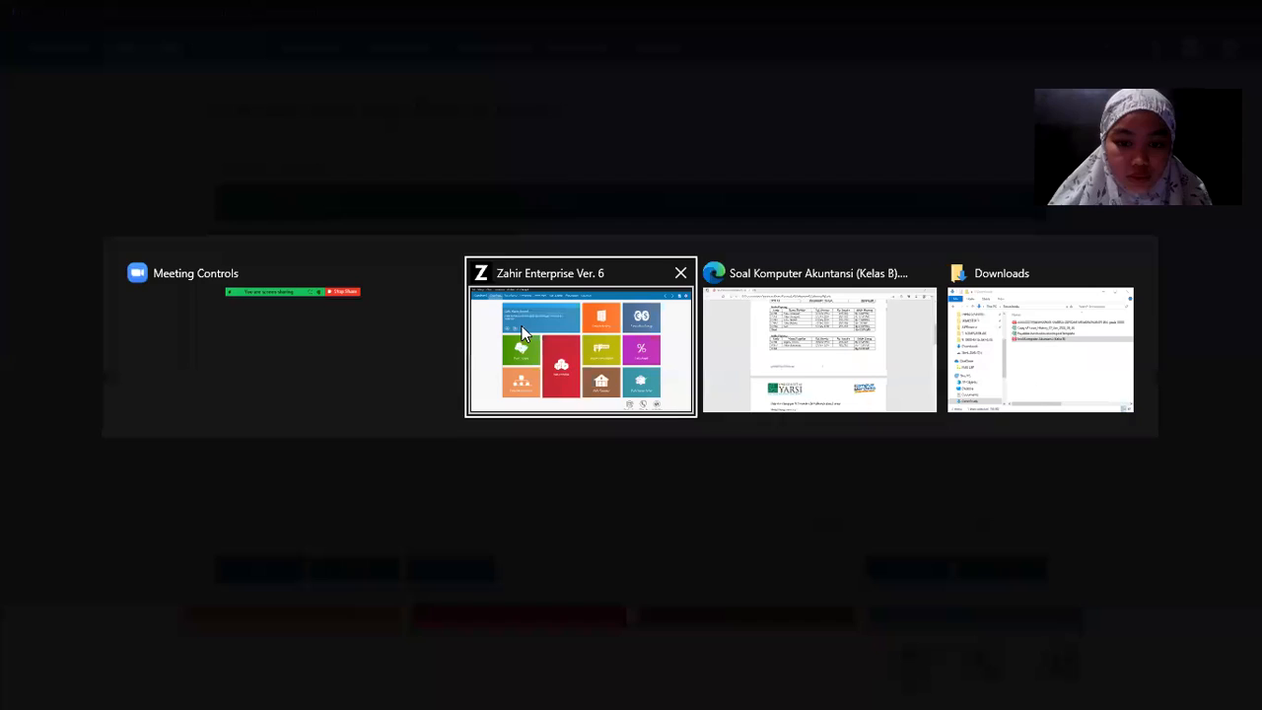
{"action": "scroll", "coordinate": [605, 218], "scroll_direction": "up", "scroll_amount": 1}
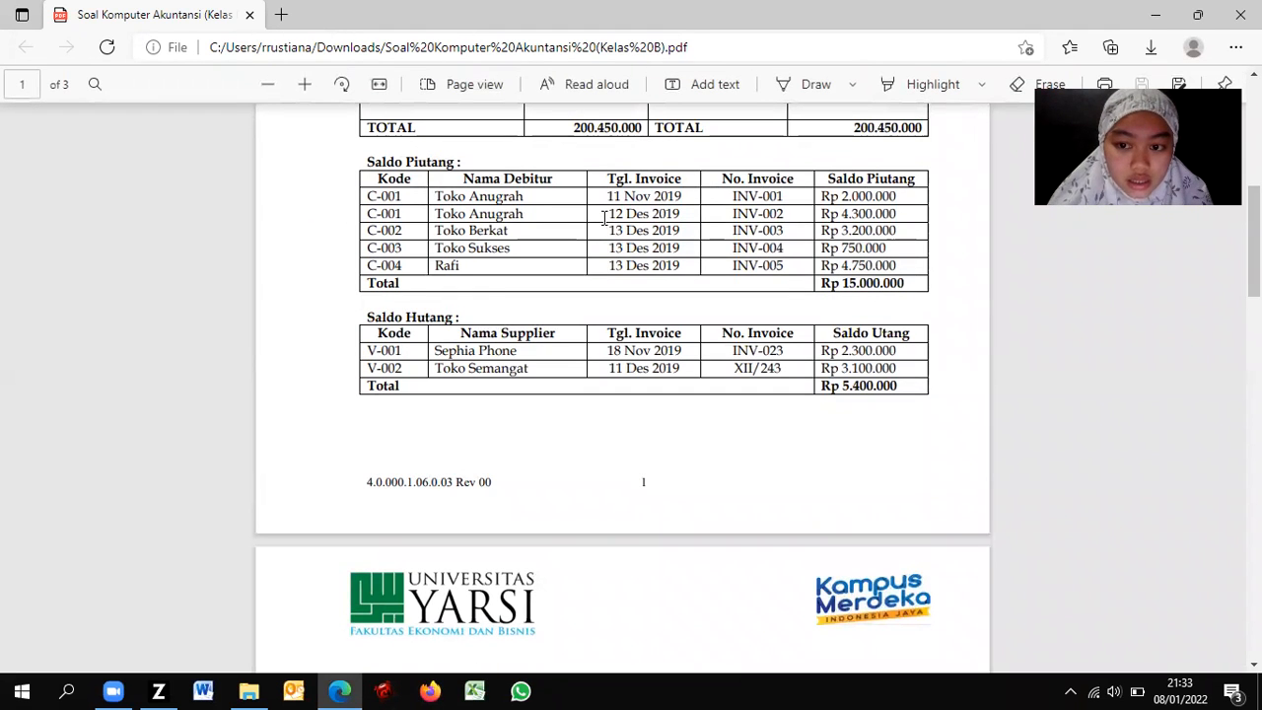
{"action": "key", "text": "alt+Tab"}
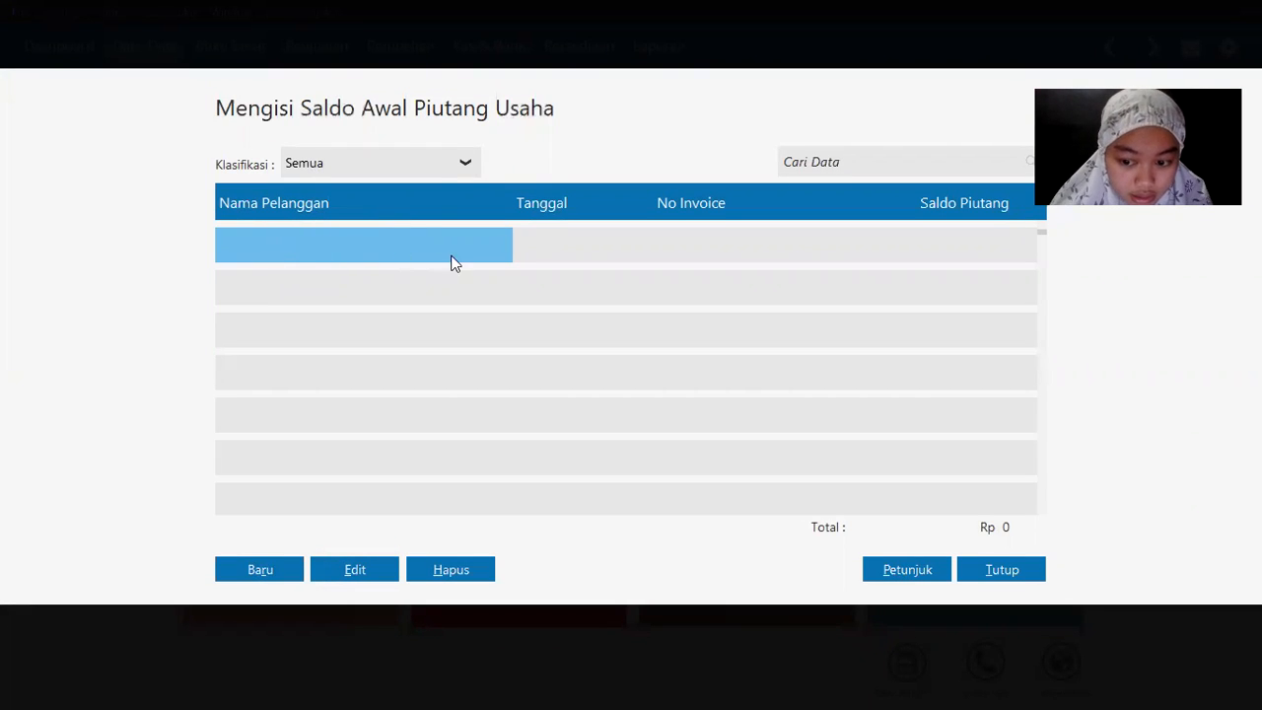
{"action": "left_click", "coordinate": [586, 237]}
{"action": "left_click", "coordinate": [357, 247]}
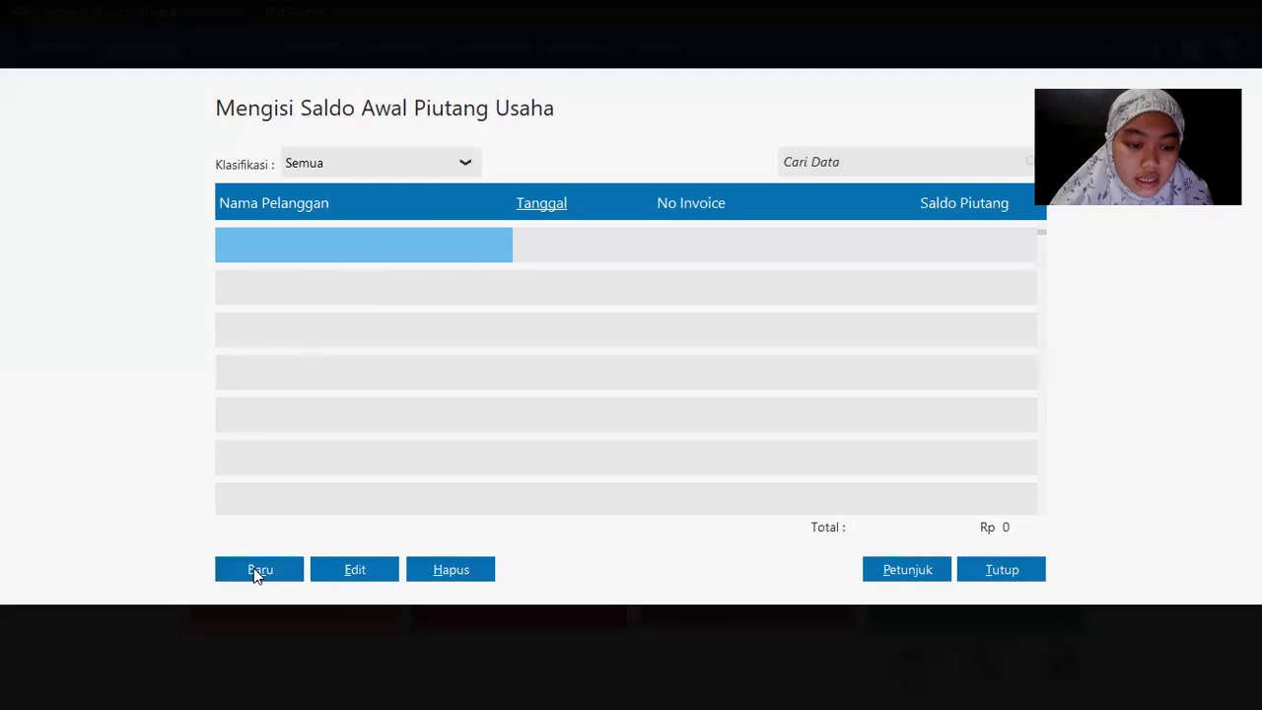
Step: Start a new opening receivable for Toko Anugrah dated 11 November 2019
{"action": "left_click", "coordinate": [253, 570]}
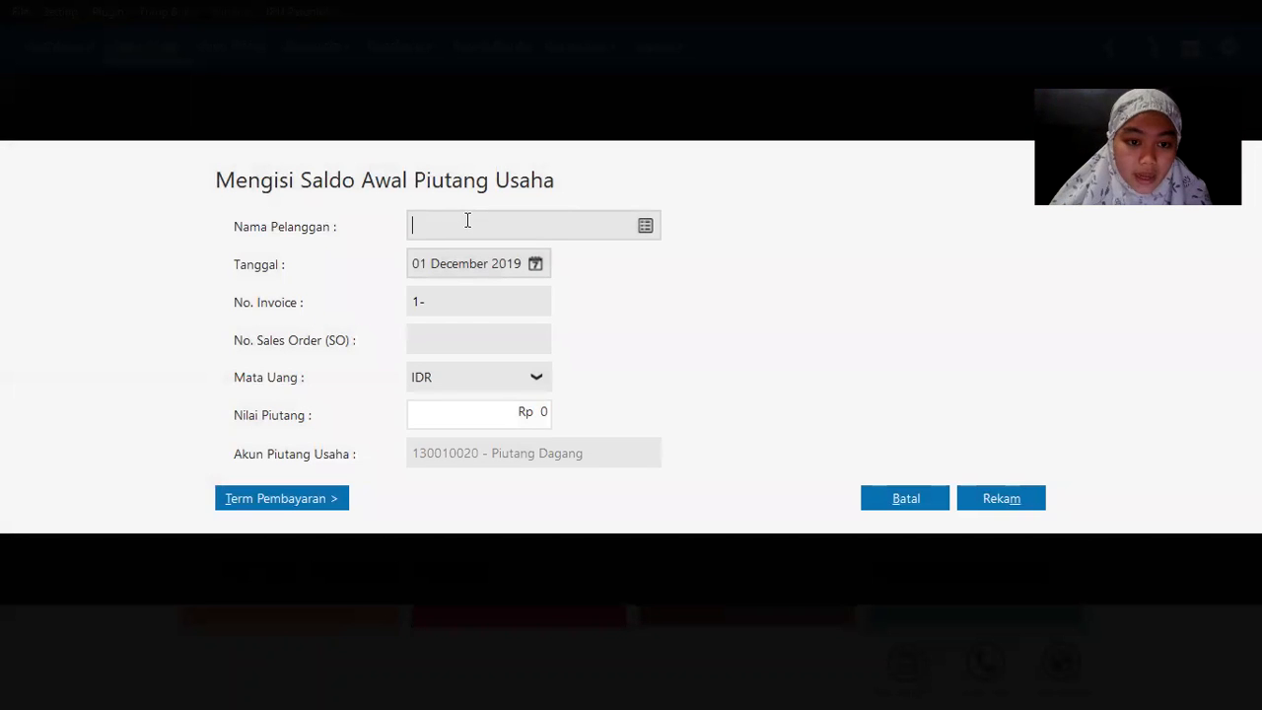
{"action": "key", "text": "alt+Tab"}
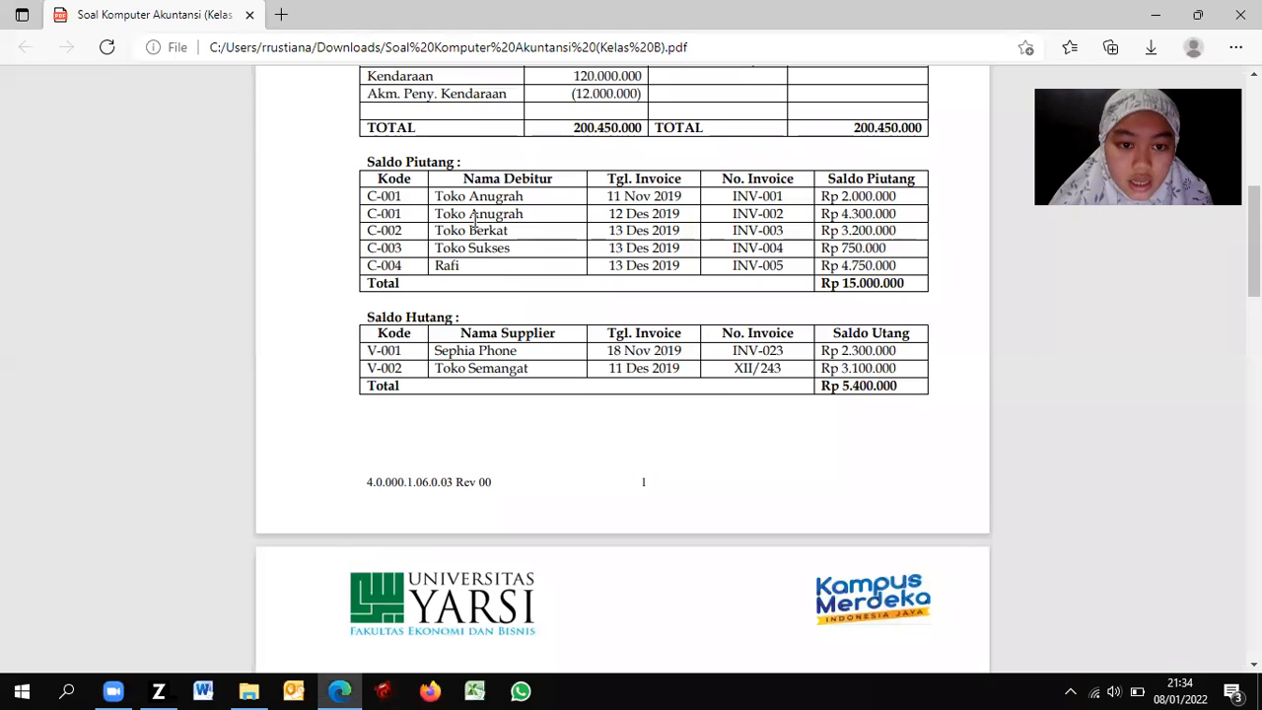
{"action": "key", "text": "alt+Tab"}
{"action": "key", "text": "Tab"}
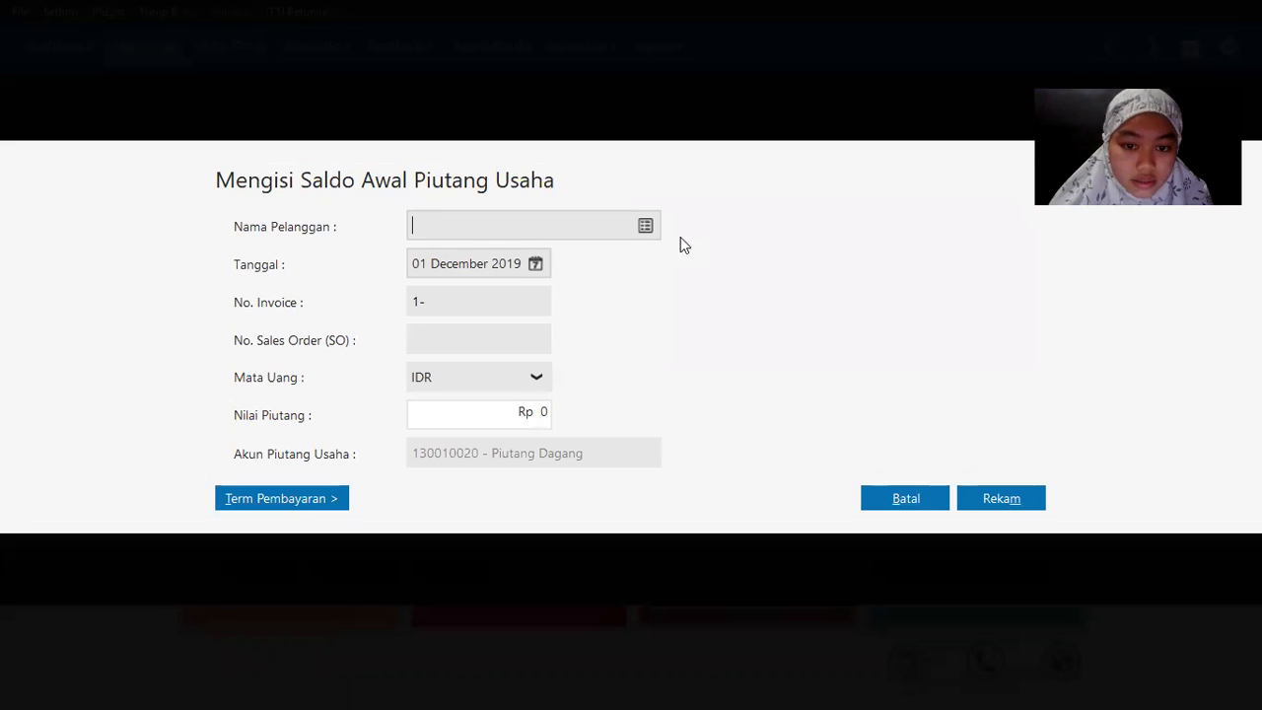
{"action": "left_click", "coordinate": [643, 232]}
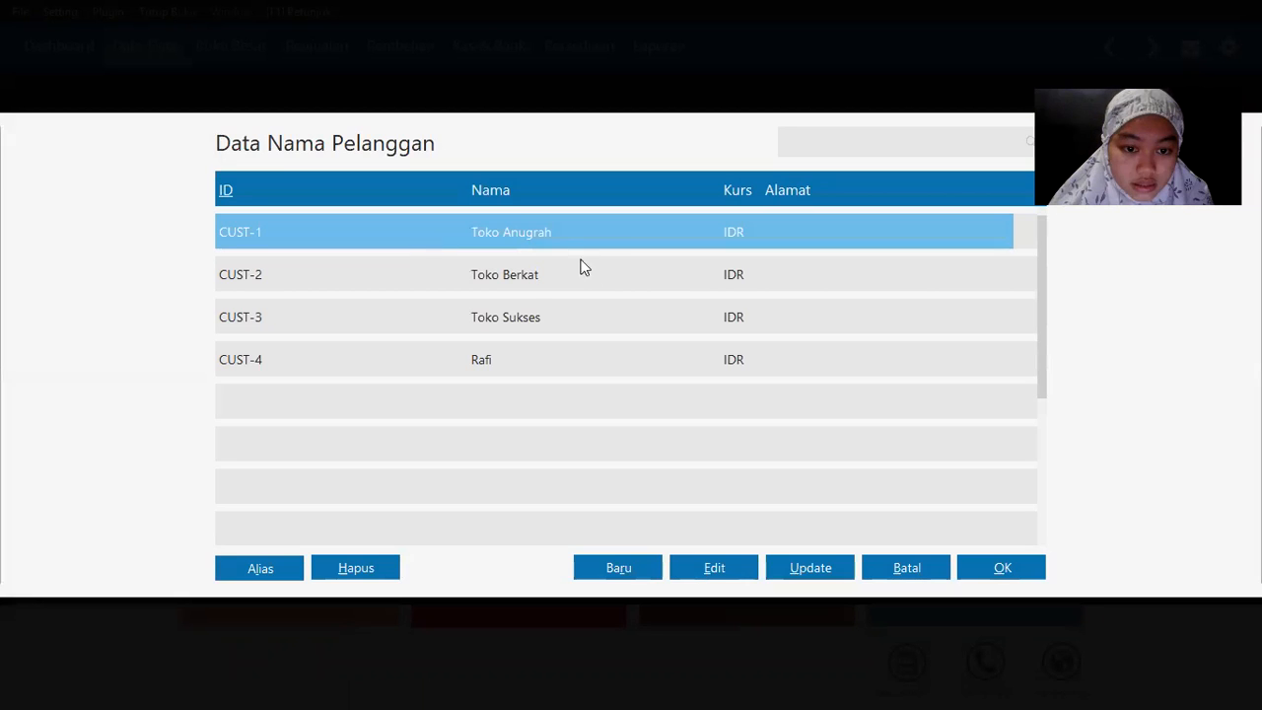
{"action": "double_click", "coordinate": [535, 239]}
{"action": "key", "text": "alt+Tab"}
{"action": "key", "text": "alt+Tab"}
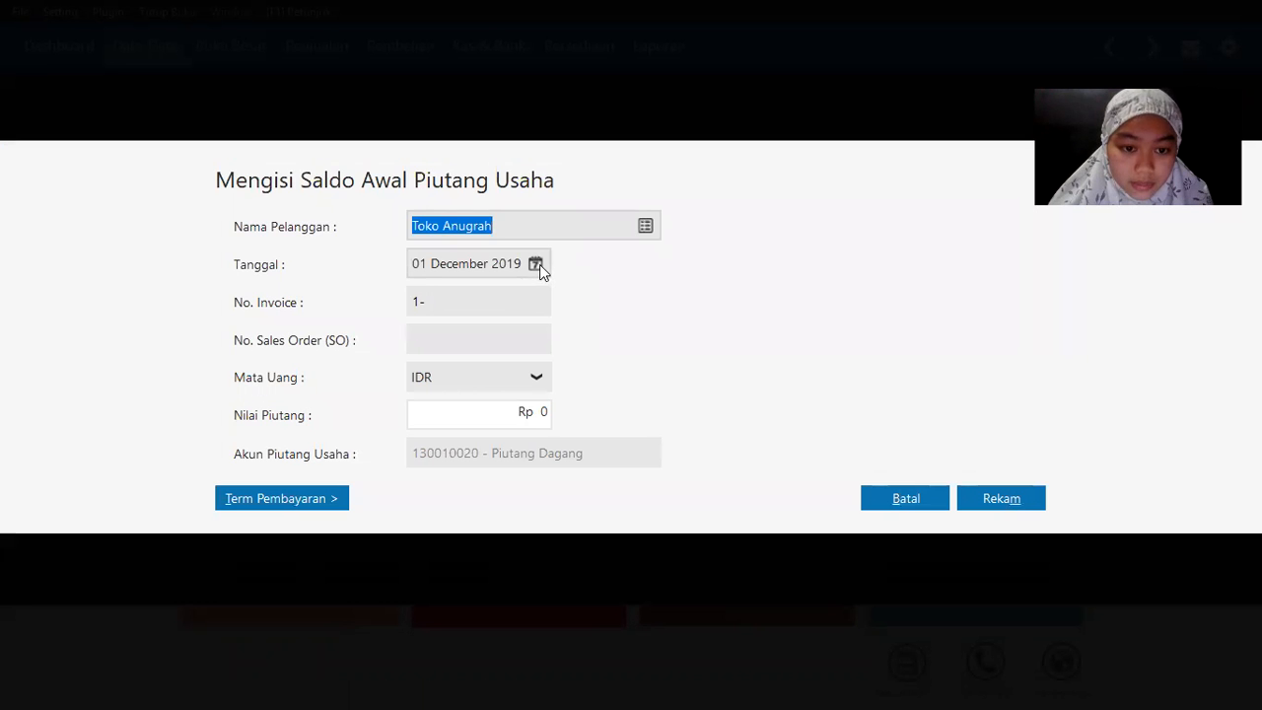
{"action": "left_click", "coordinate": [535, 264]}
{"action": "left_click", "coordinate": [799, 298]}
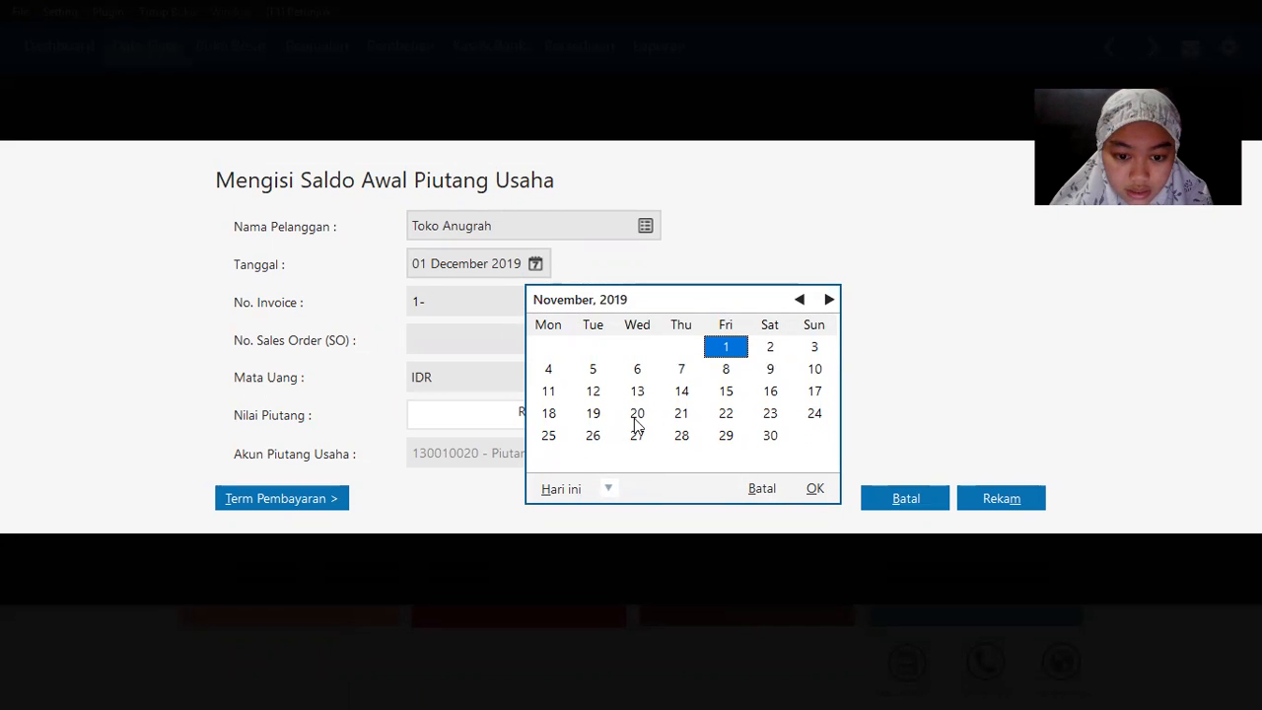
{"action": "left_click", "coordinate": [550, 392]}
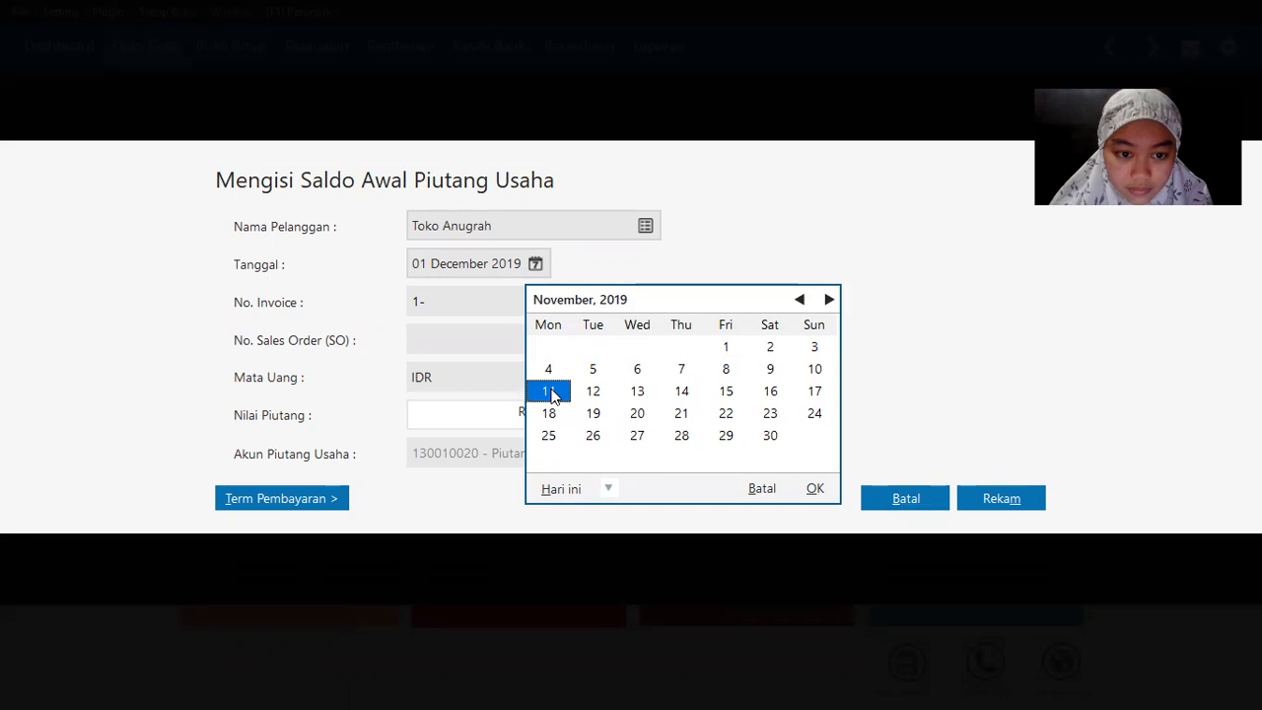
{"action": "left_click", "coordinate": [550, 393]}
{"action": "left_click", "coordinate": [467, 302]}
Step: Enter INV-001 as the receivable's invoice number
{"action": "key", "text": "alt+Tab"}
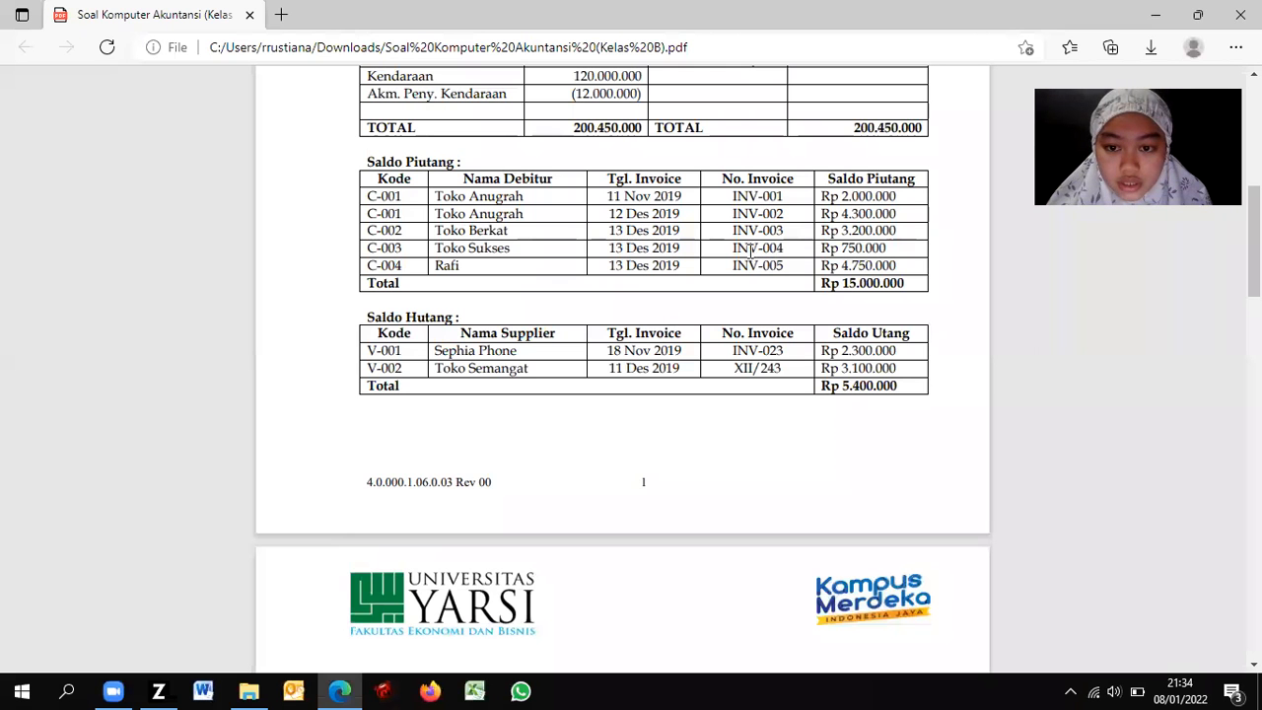
{"action": "key", "text": "alt+Tab"}
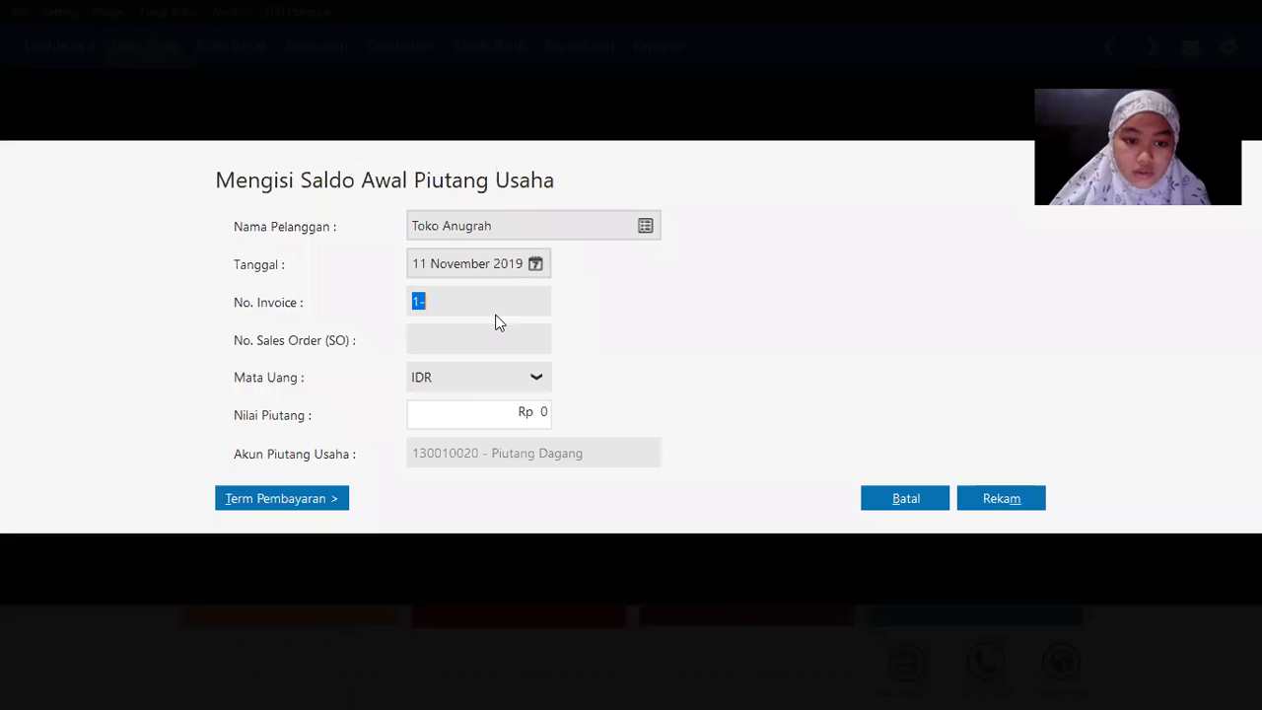
{"action": "type", "text": "INV"}
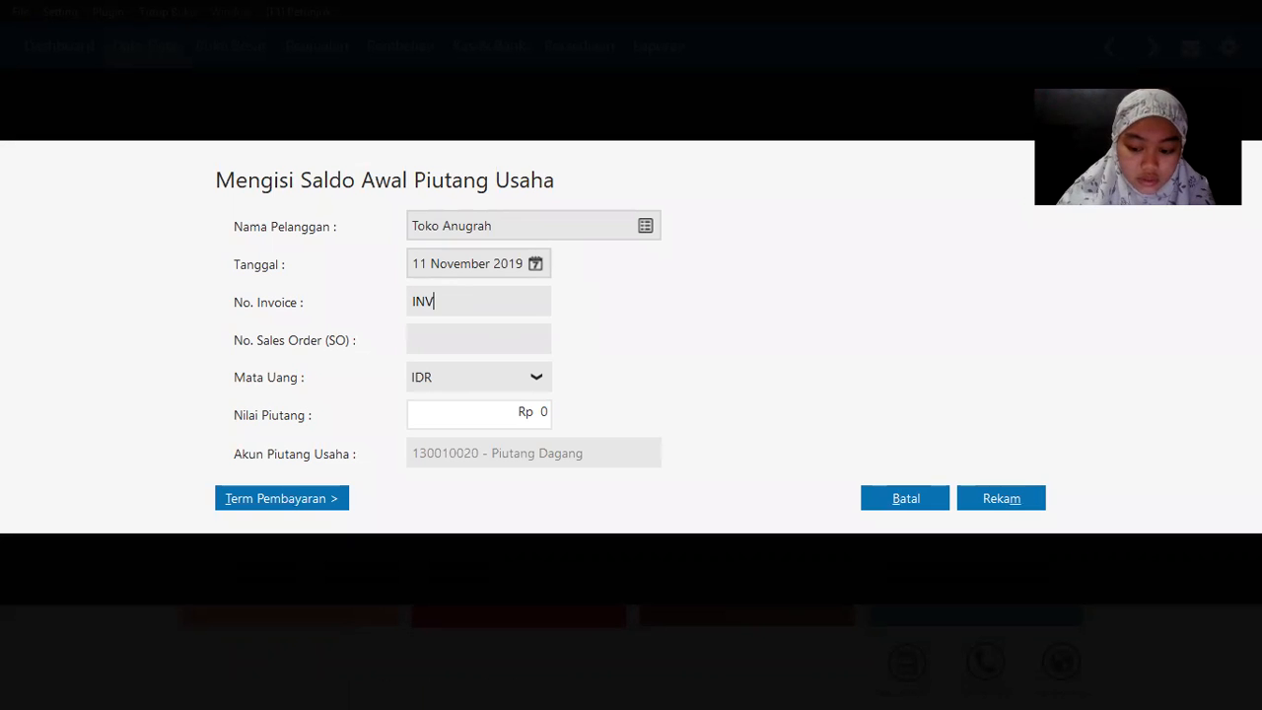
{"action": "type", "text": "-"}
{"action": "key", "text": "alt+Tab"}
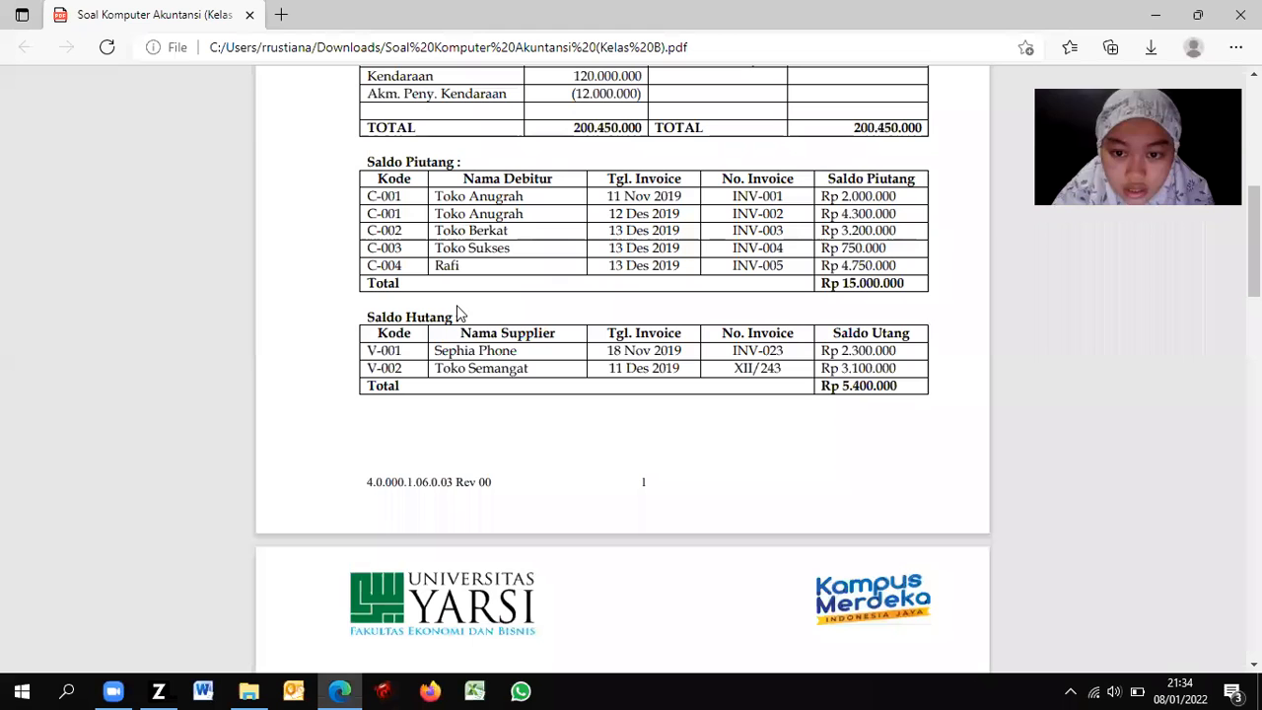
{"action": "key", "text": "alt+Tab"}
{"action": "type", "text": "001"}
{"action": "key", "text": "BackSpace"}
{"action": "key", "text": "BackSpace"}
{"action": "key", "text": "BackSpace"}
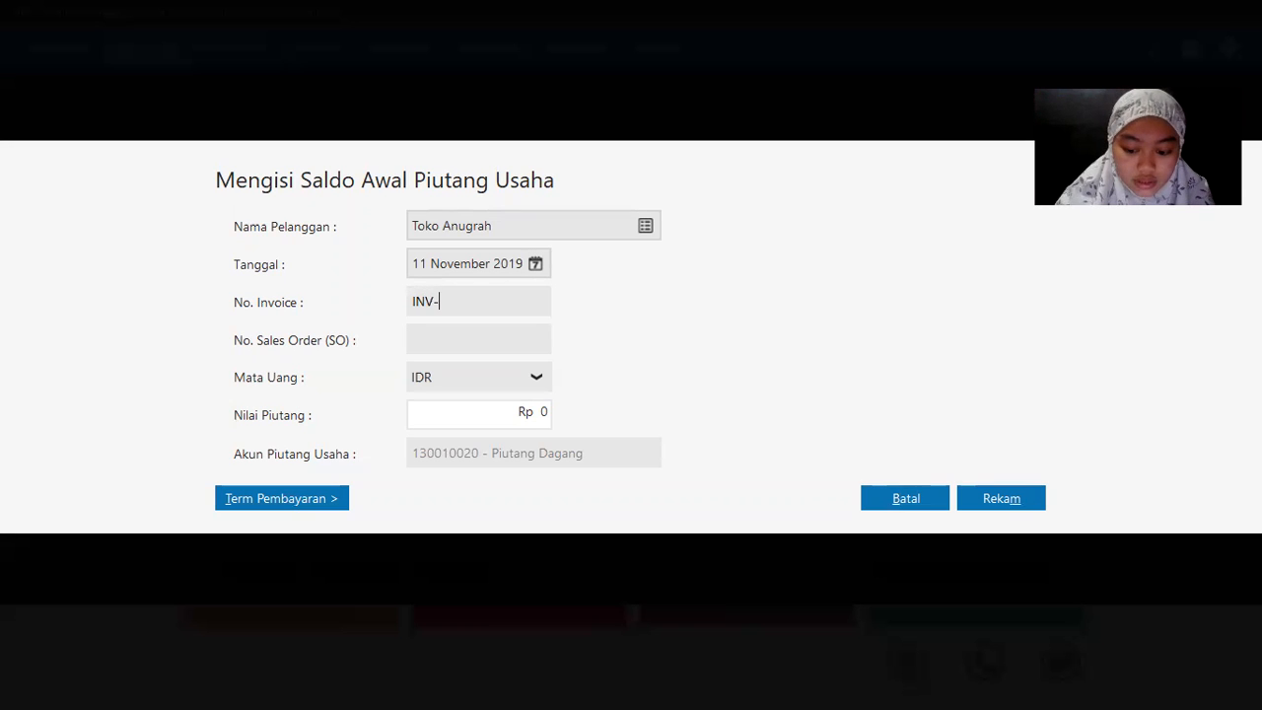
{"action": "type", "text": "INV-001"}
{"action": "key", "text": "ctrl+a"}
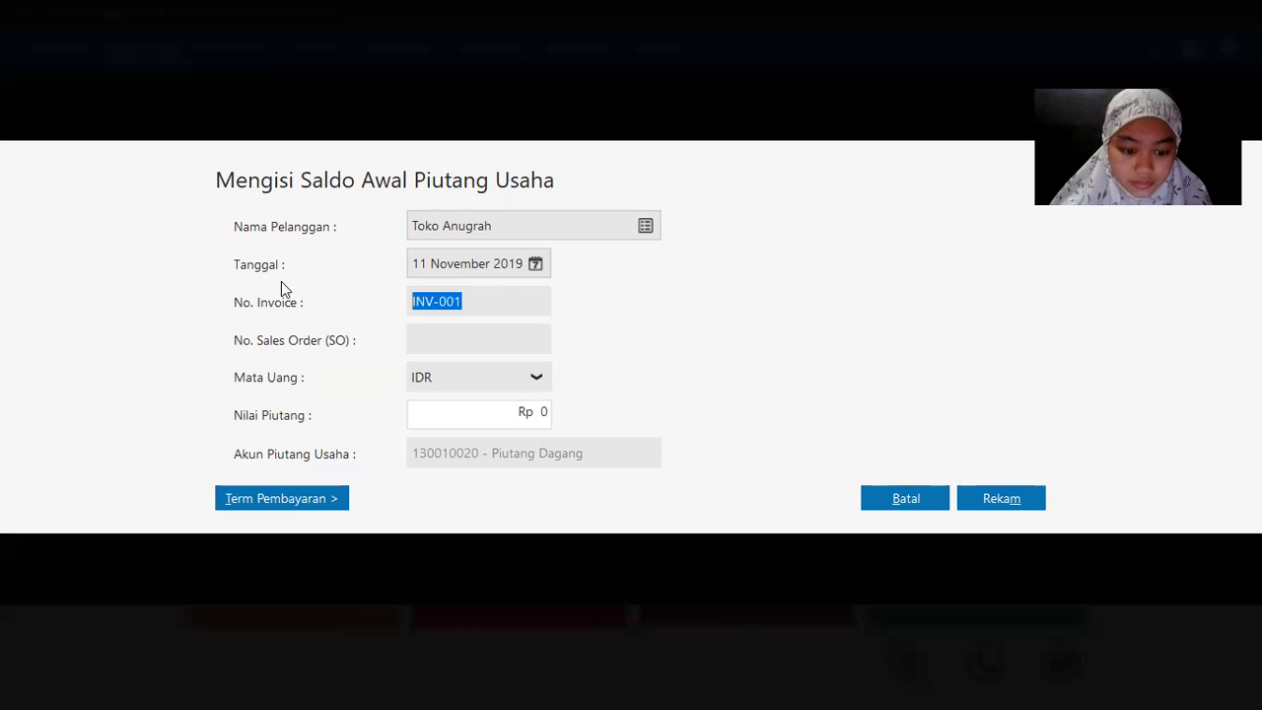
Step: Keep IDR as the currency, enter the Rp 2,000,000 amount and save the receivable
{"action": "left_click", "coordinate": [461, 378]}
{"action": "left_click", "coordinate": [502, 373]}
{"action": "key", "text": "alt+Tab"}
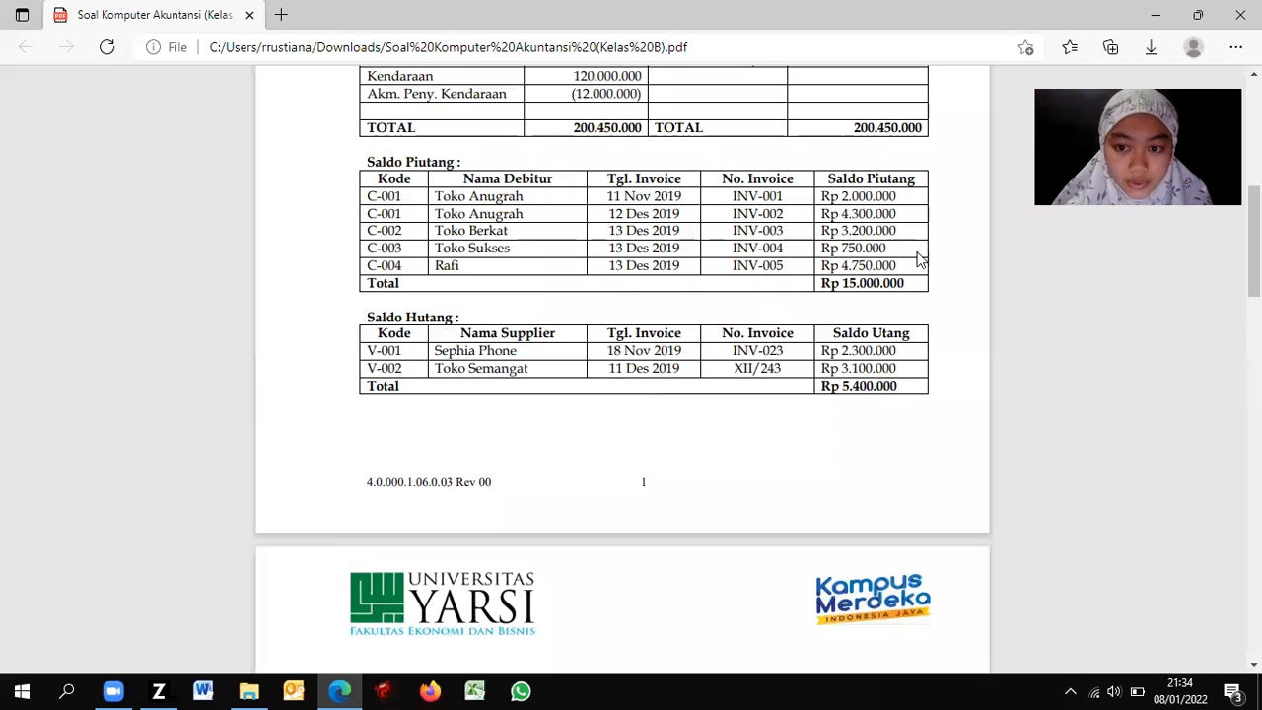
{"action": "key", "text": "alt+Tab"}
{"action": "left_click", "coordinate": [491, 414]}
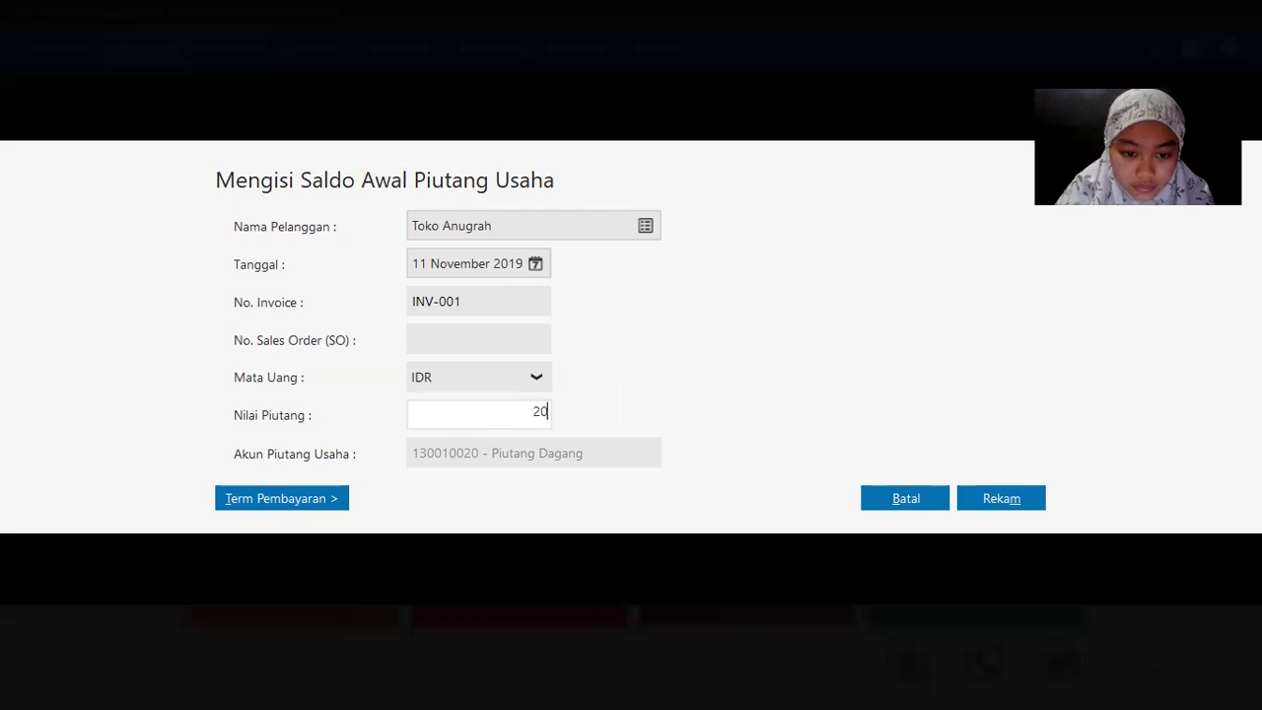
{"action": "type", "text": "20000"}
{"action": "key", "text": "Tab"}
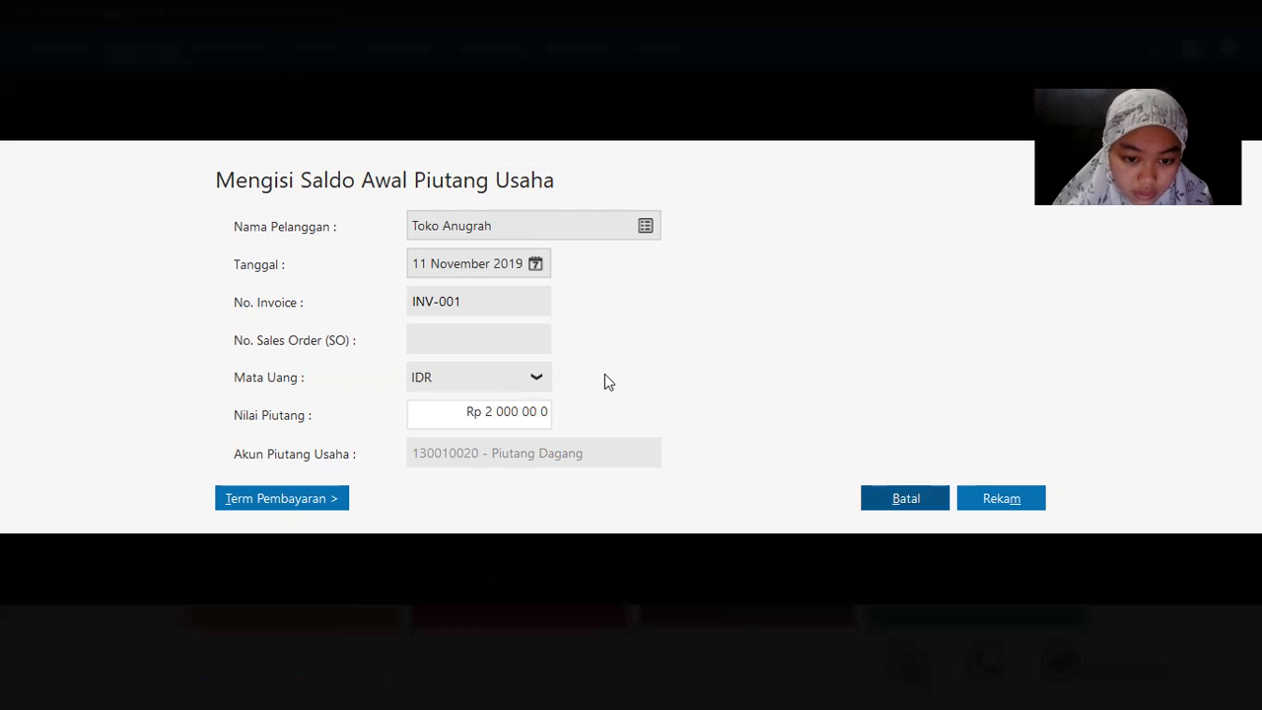
{"action": "left_click", "coordinate": [1002, 501]}
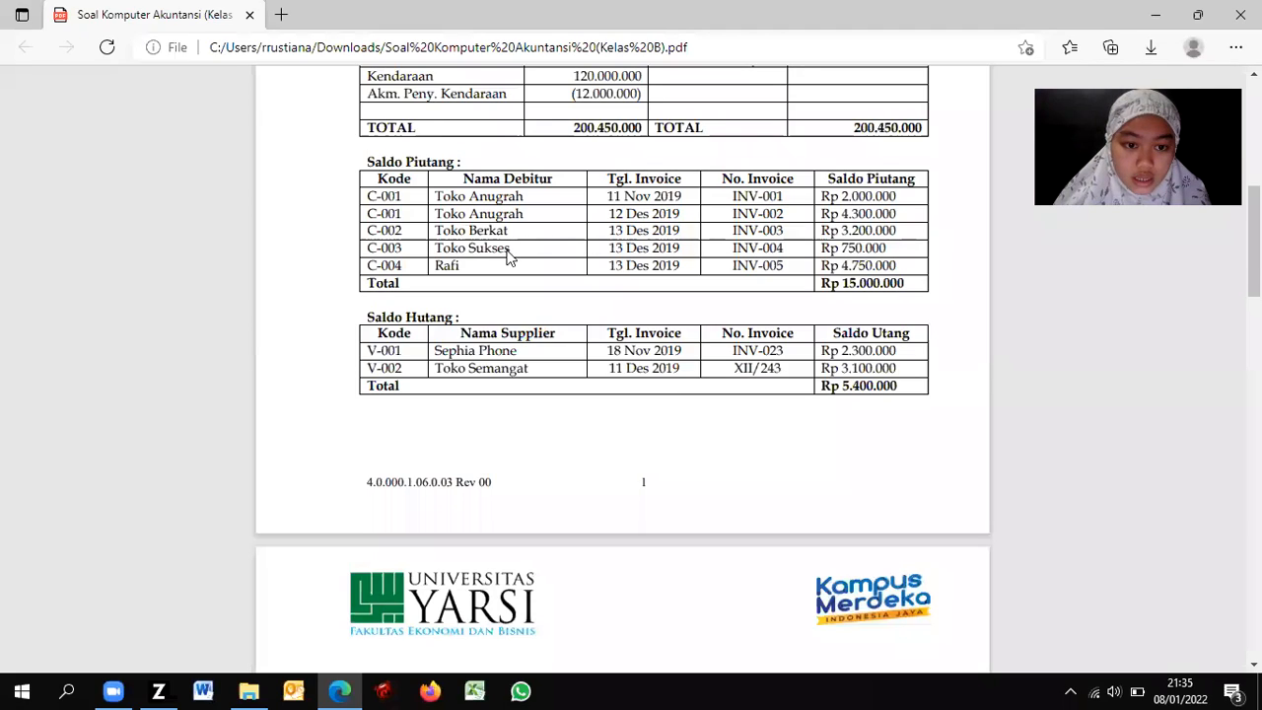
{"action": "key", "text": "alt+Tab"}
Step: Start another receivable for Toko Anugrah dated 12 December 2019
{"action": "left_click", "coordinate": [265, 570]}
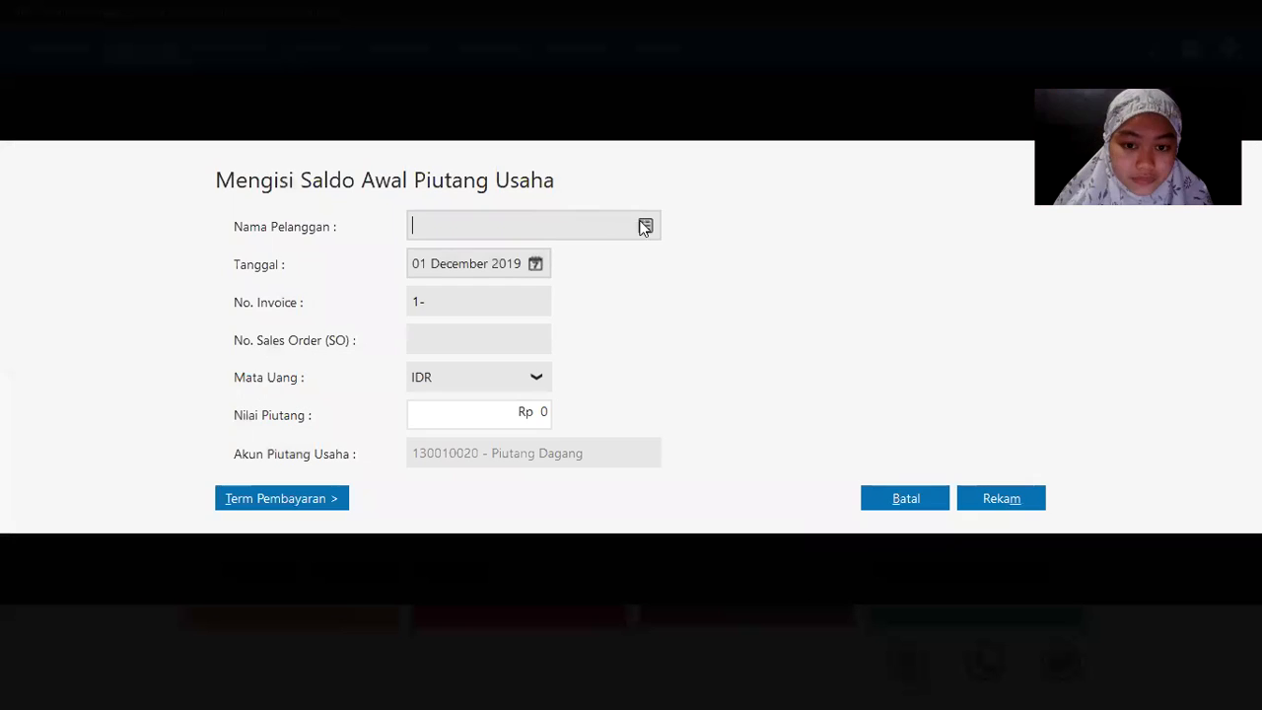
{"action": "left_click", "coordinate": [644, 226]}
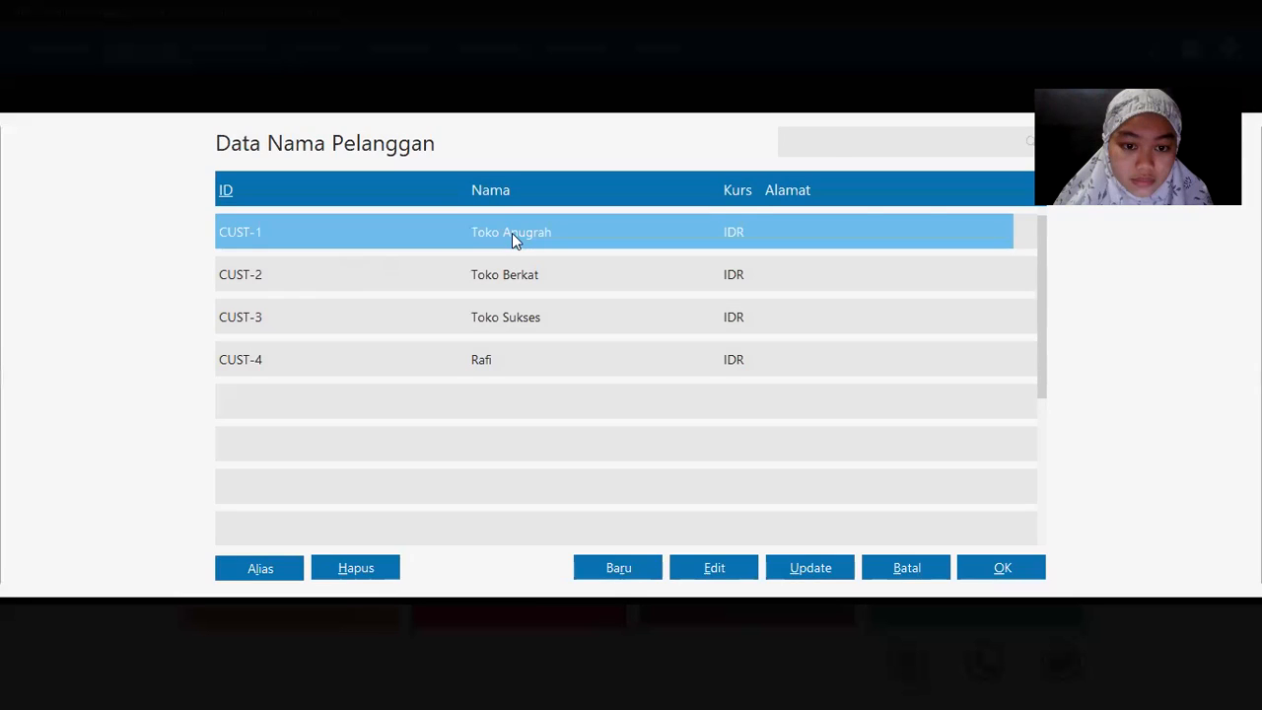
{"action": "double_click", "coordinate": [511, 233]}
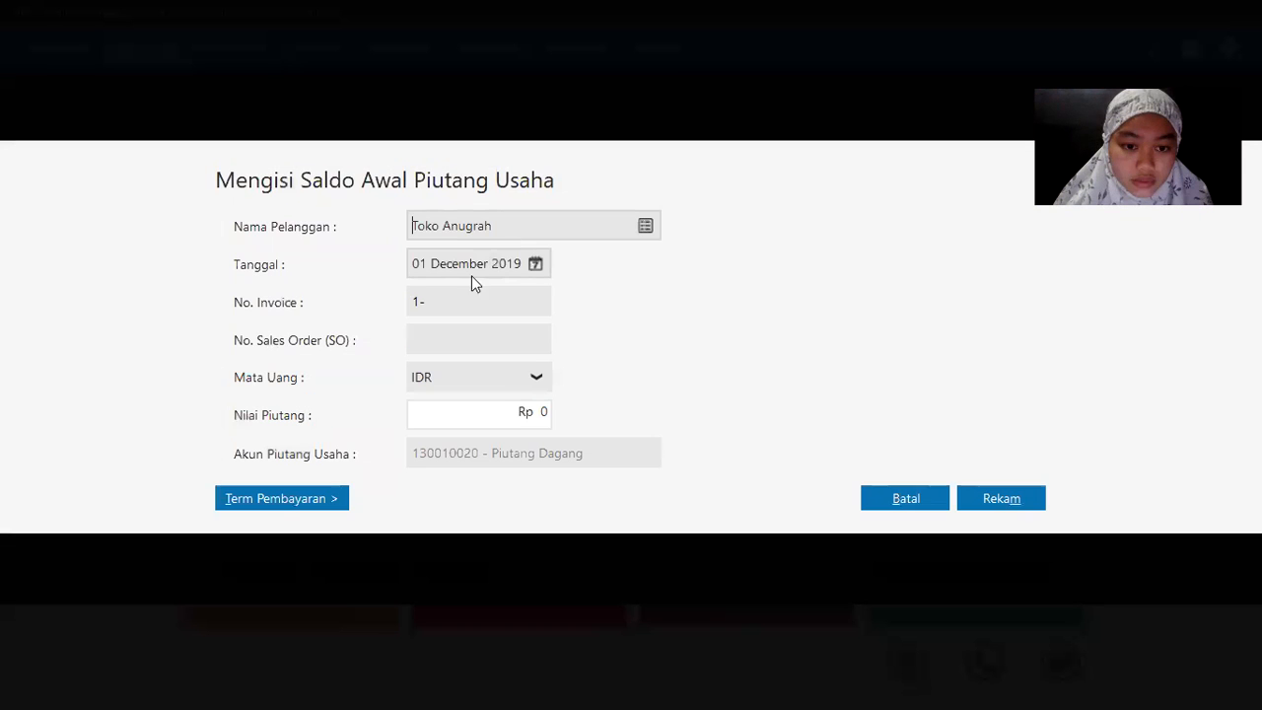
{"action": "left_click", "coordinate": [533, 263]}
{"action": "key", "text": "alt+Tab"}
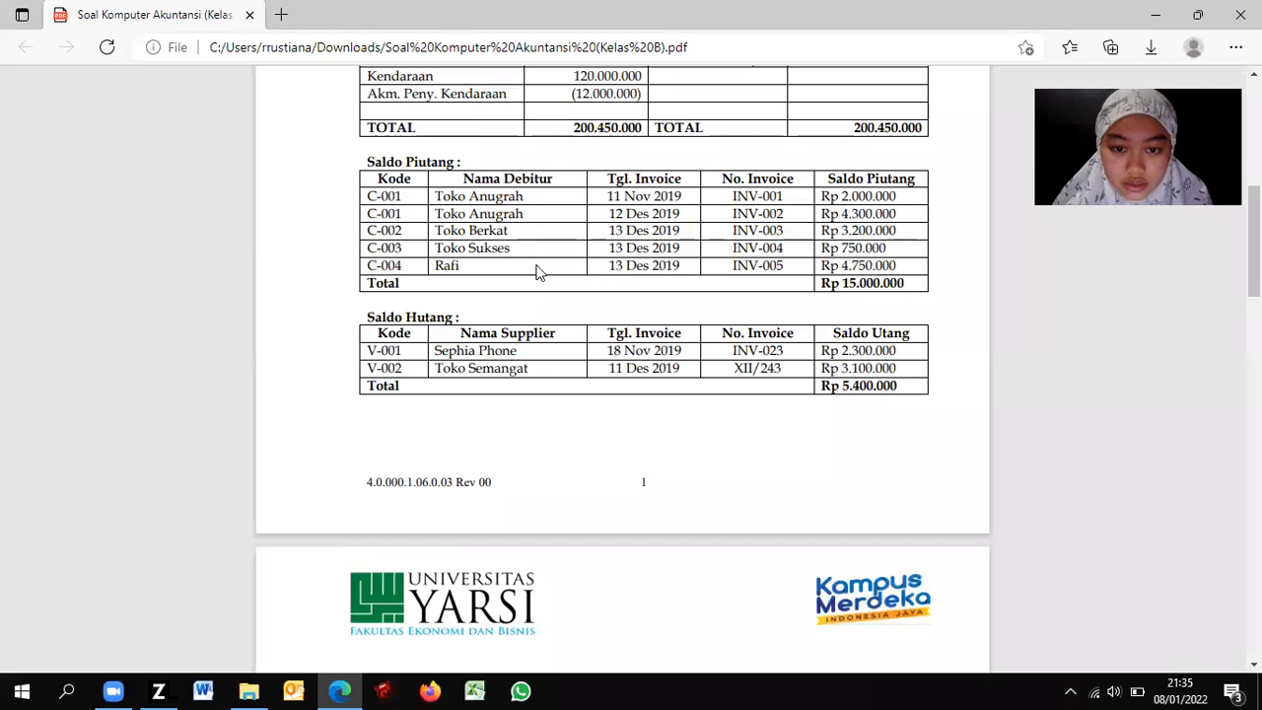
{"action": "key", "text": "alt+Tab"}
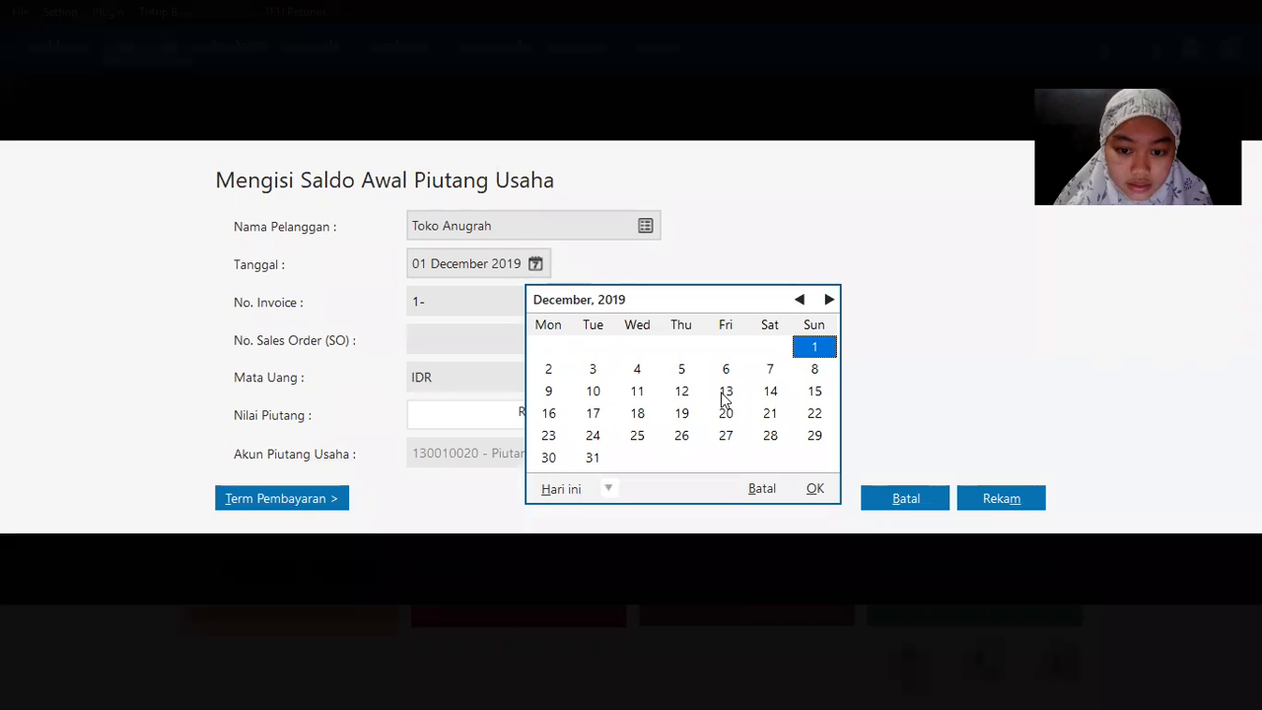
{"action": "left_click", "coordinate": [682, 396]}
Step: Enter invoice INV-002 for Rp 4,300,000 and save the receivable
{"action": "key", "text": "ctrl+a"}
{"action": "type", "text": "INV-002"}
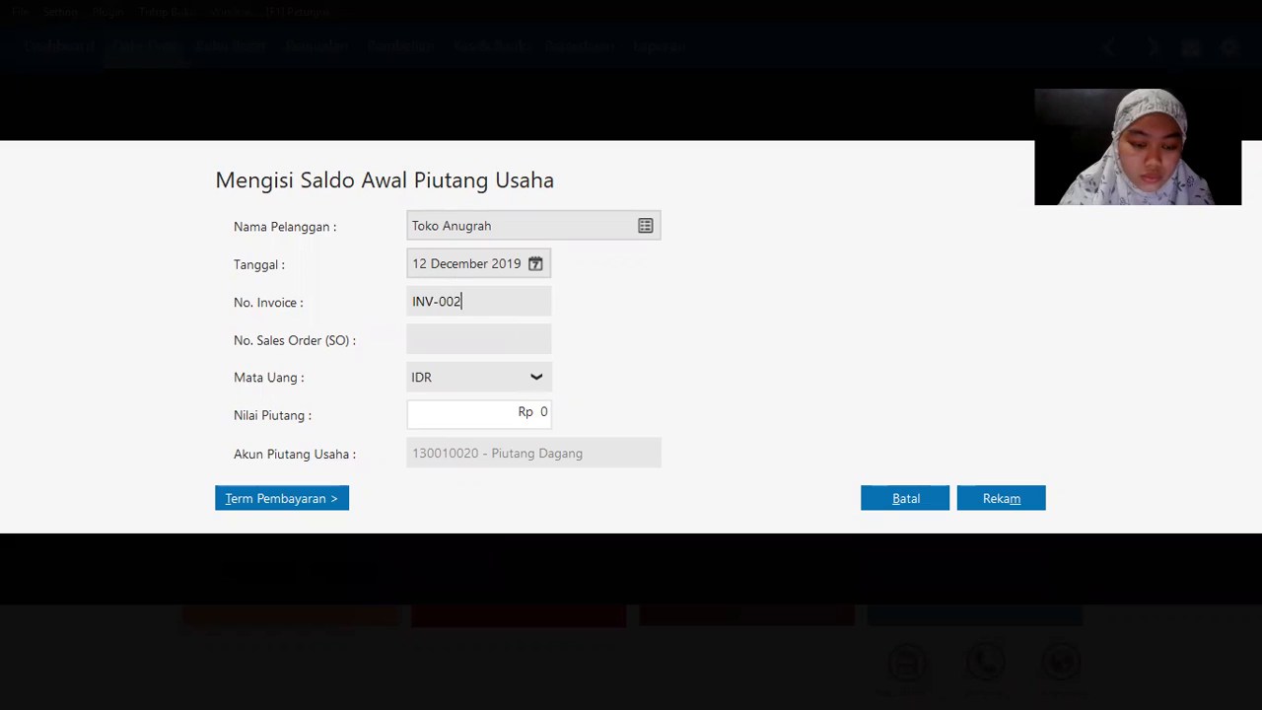
{"action": "key", "text": "alt+Tab"}
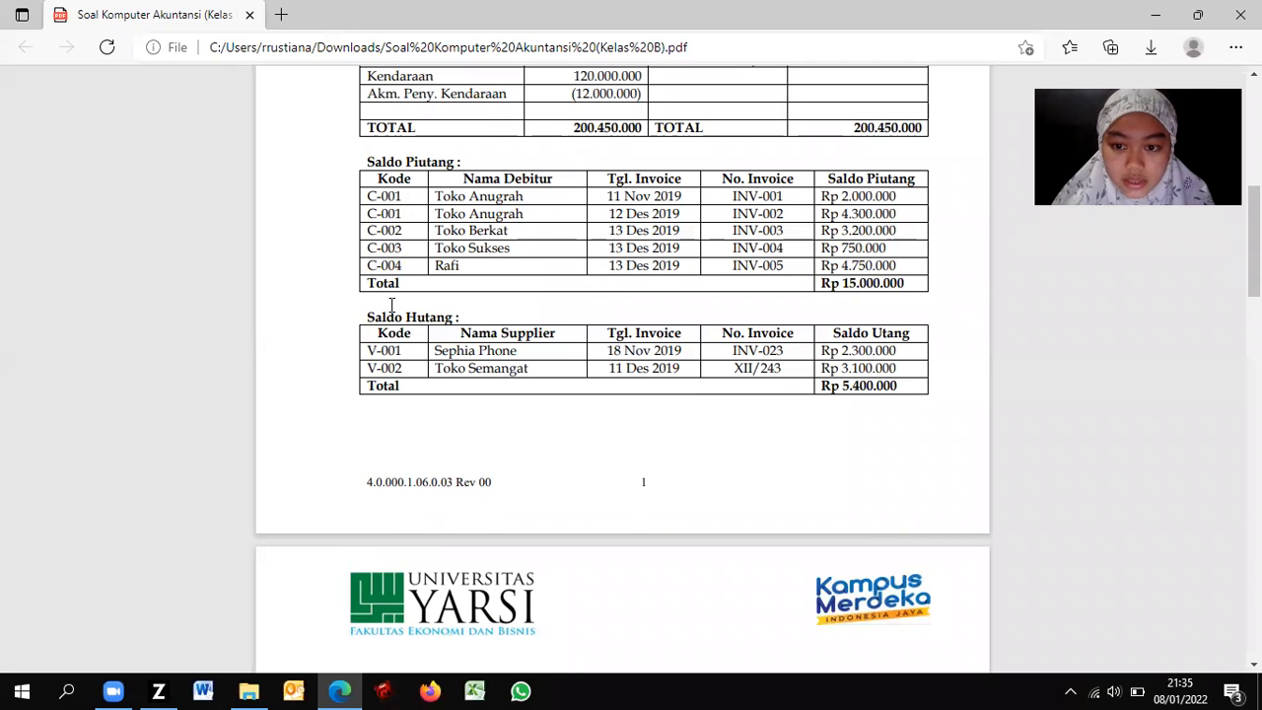
{"action": "key", "text": "alt+Tab"}
{"action": "left_click", "coordinate": [509, 412]}
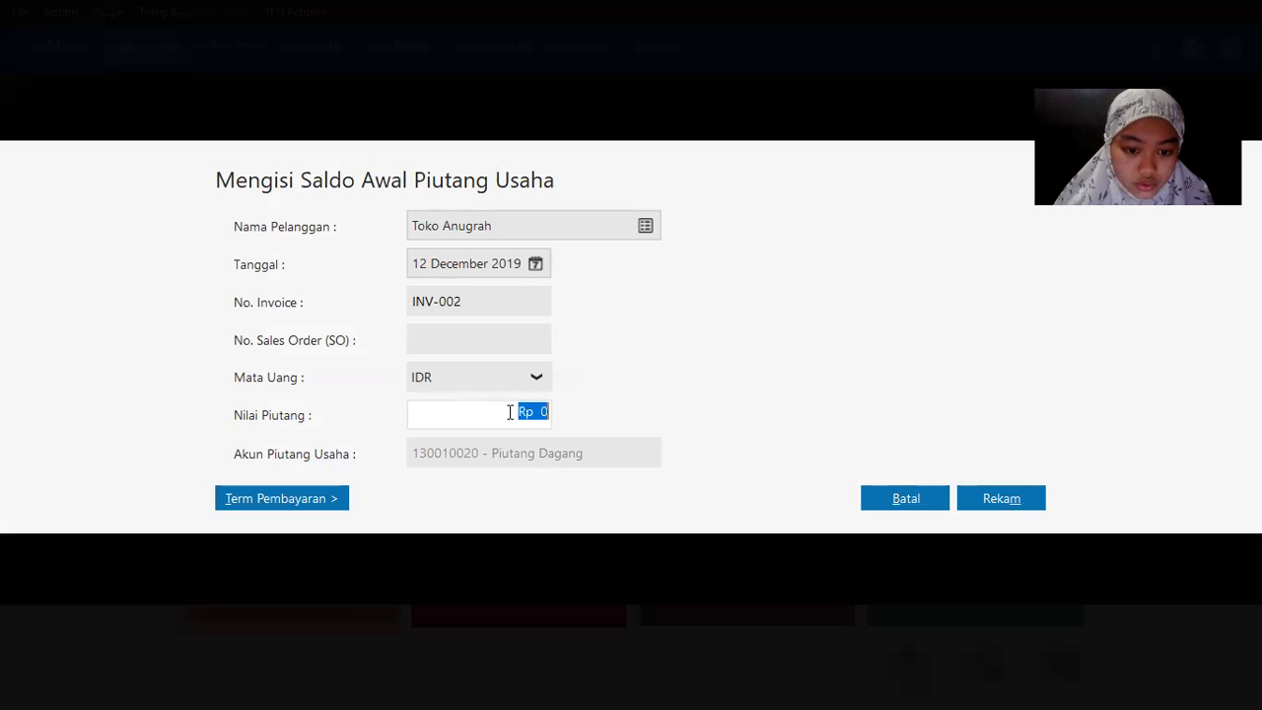
{"action": "type", "text": "4 300 0"}
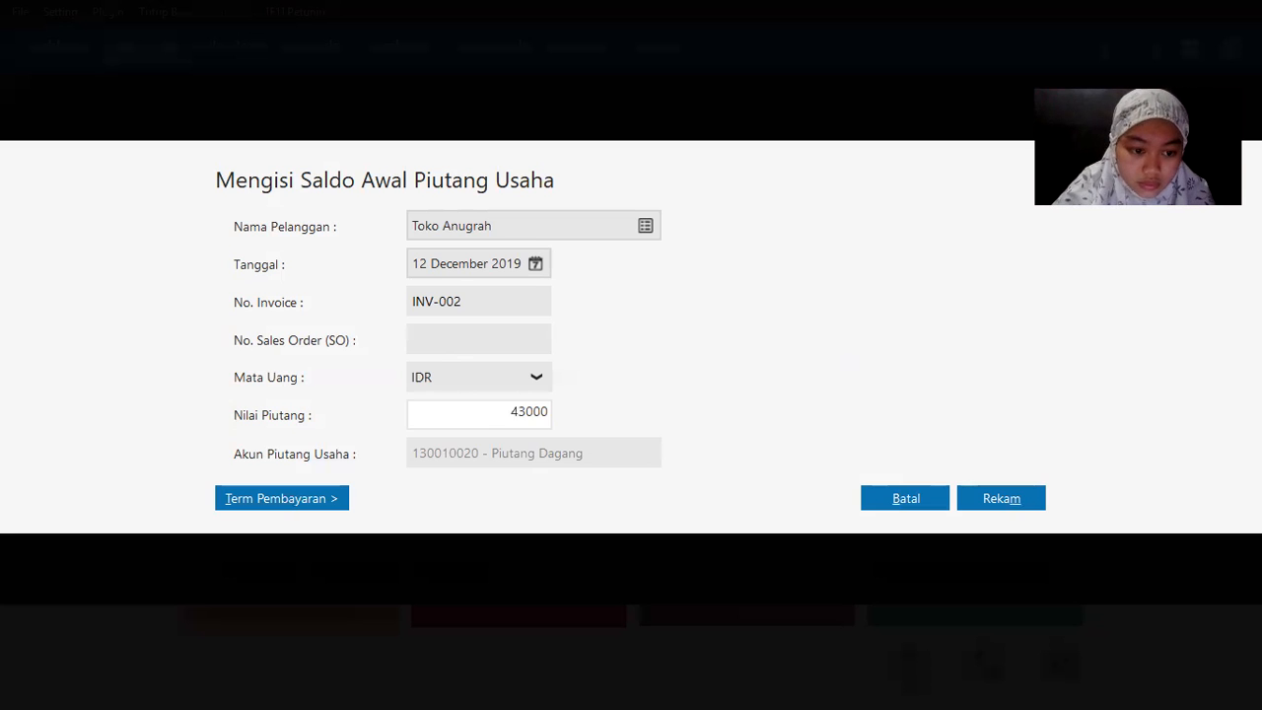
{"action": "type", "text": "0 0"}
{"action": "key", "text": "Tab"}
{"action": "left_click", "coordinate": [1004, 500]}
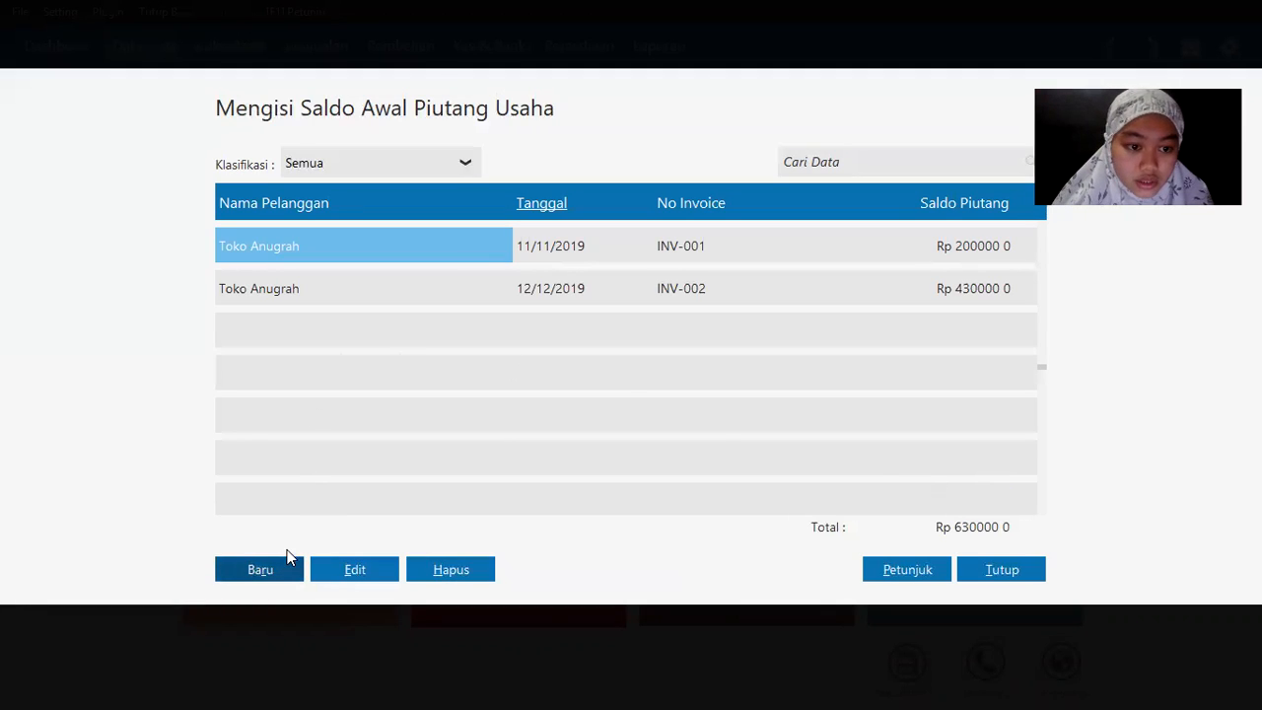
{"action": "key", "text": "alt+Tab"}
Step: Choose Toko Berkat as the customer with invoice date 13 December 2019
{"action": "key", "text": "alt+Tab"}
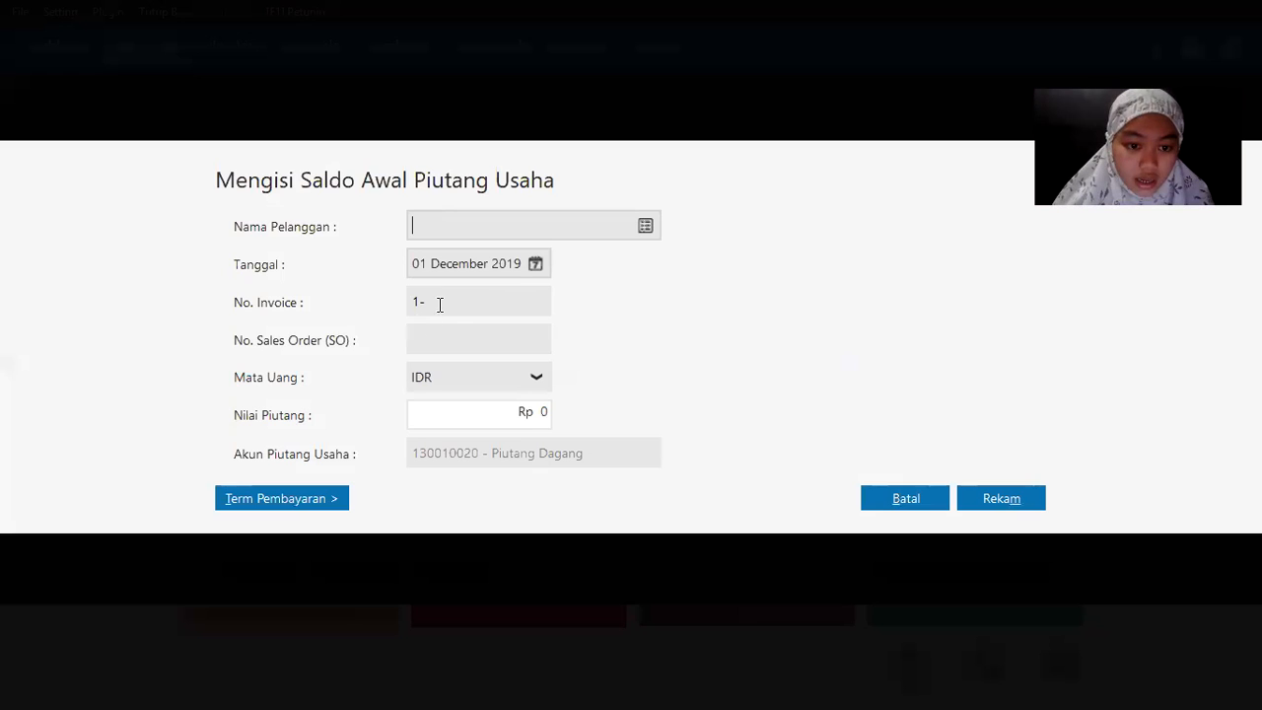
{"action": "left_click", "coordinate": [648, 225]}
{"action": "double_click", "coordinate": [509, 279]}
{"action": "key", "text": "alt+Tab"}
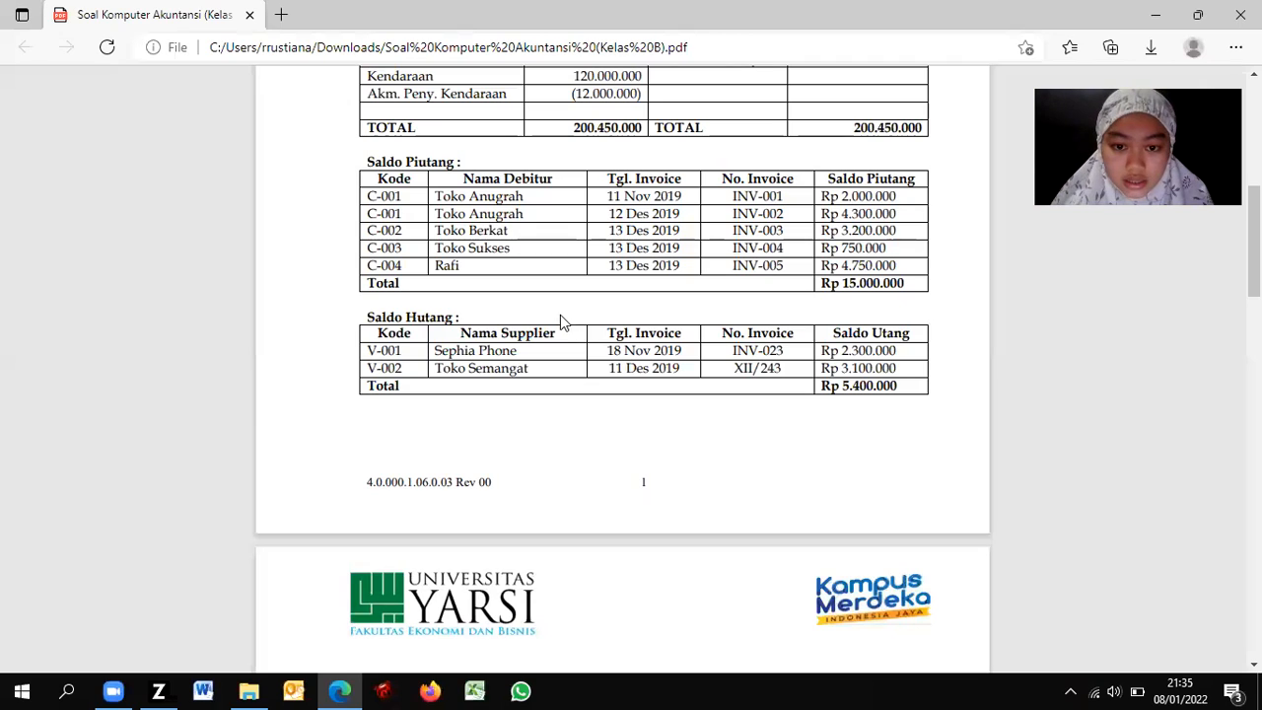
{"action": "key", "text": "alt+Tab"}
{"action": "left_click", "coordinate": [535, 263]}
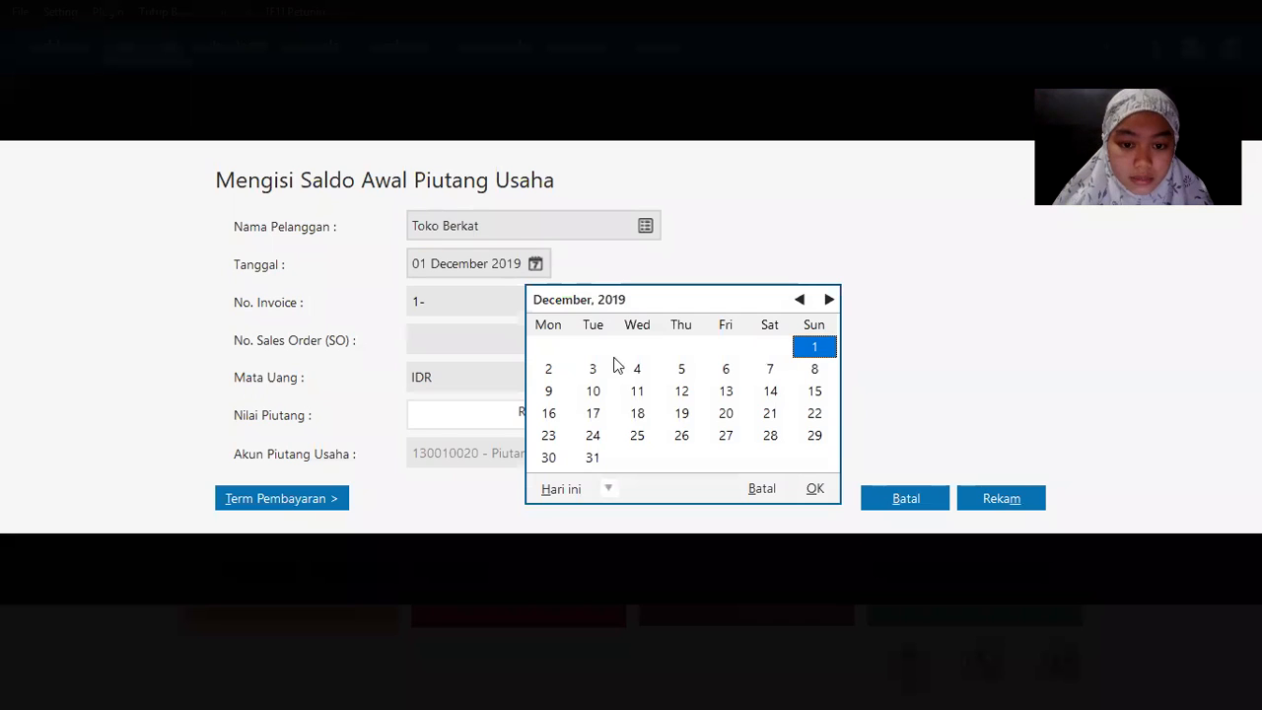
{"action": "left_click", "coordinate": [726, 392]}
{"action": "left_click", "coordinate": [717, 391]}
Step: Enter invoice INV-003 for Rp 3,200,000 and save the receivable
{"action": "left_click", "coordinate": [446, 310]}
{"action": "left_click_drag", "start_coordinate": [445, 308], "coordinate": [351, 287]}
{"action": "type", "text": "INV-003"}
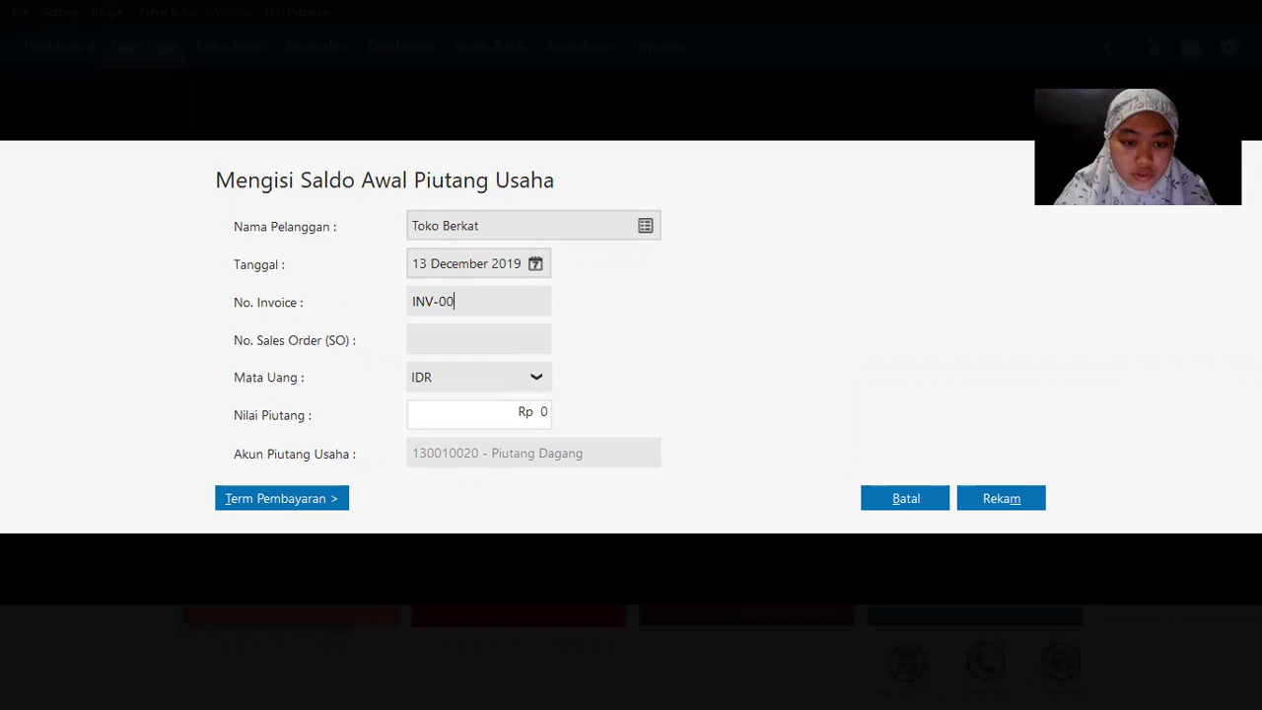
{"action": "key", "text": "alt+Tab"}
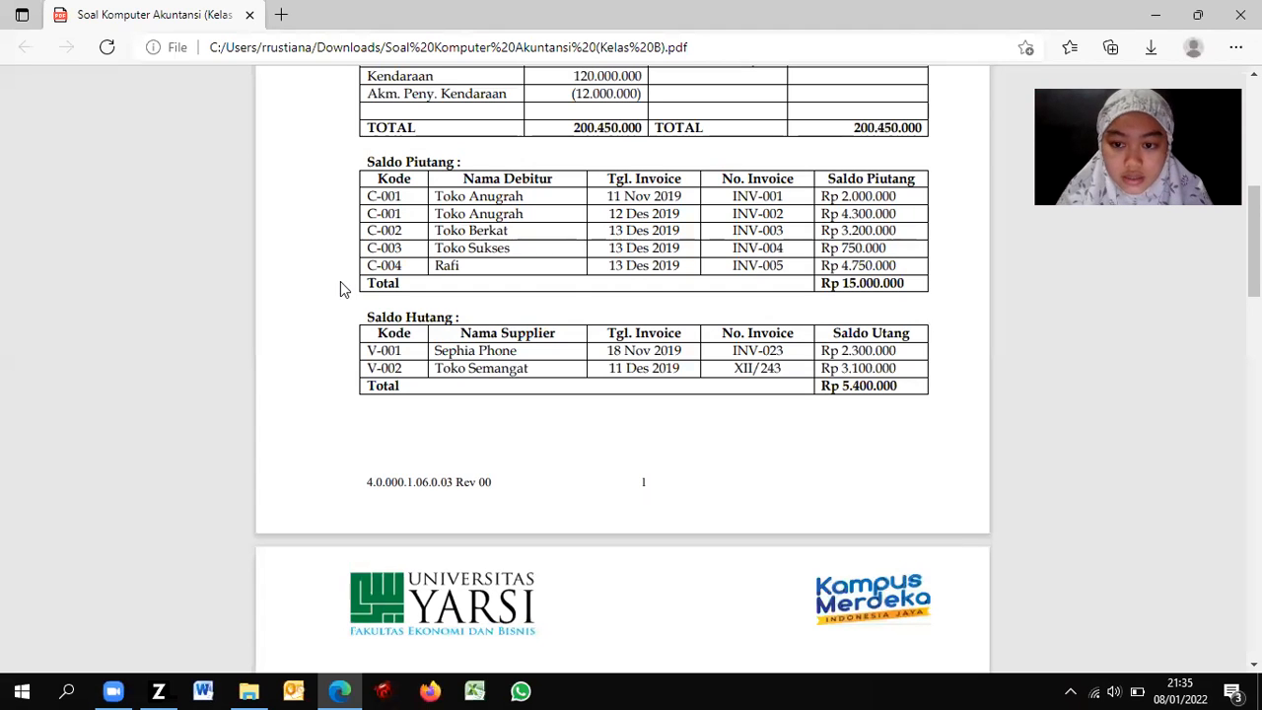
{"action": "key", "text": "alt+Tab"}
{"action": "key", "text": "Tab"}
{"action": "left_click", "coordinate": [478, 415]}
{"action": "type", "text": "3 200 00 0"}
{"action": "key", "text": "Tab"}
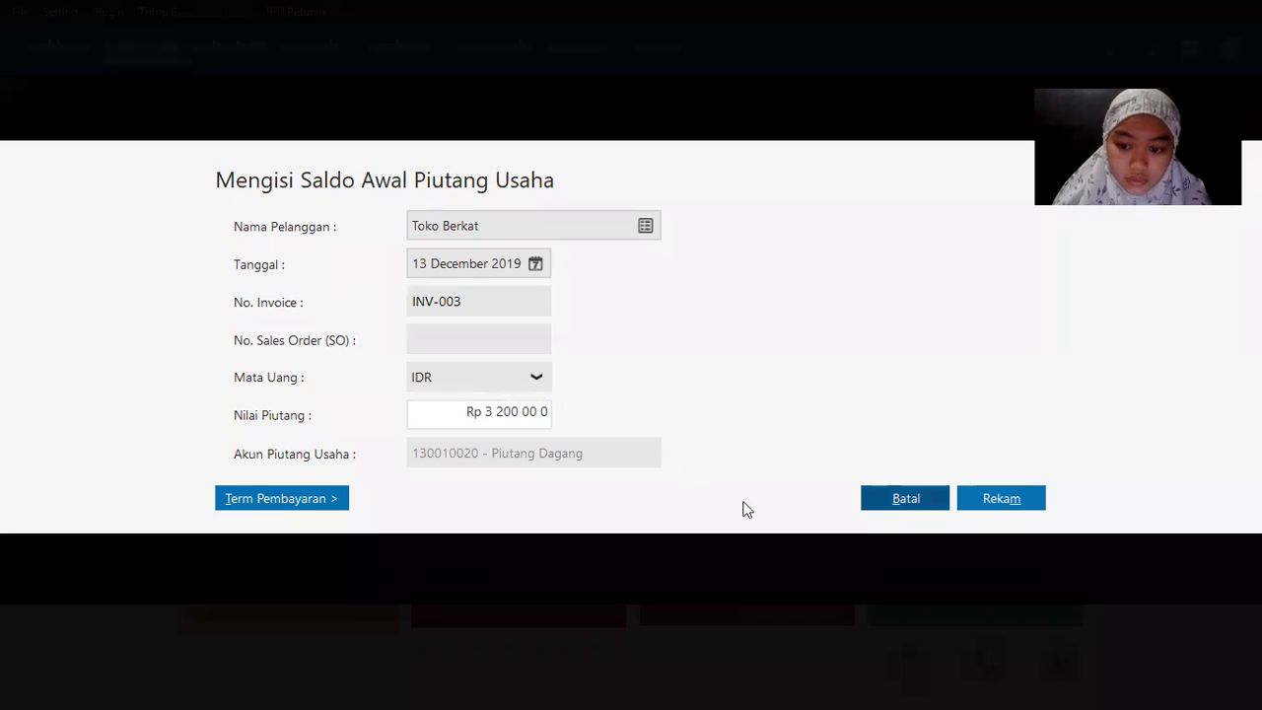
{"action": "left_click", "coordinate": [986, 505]}
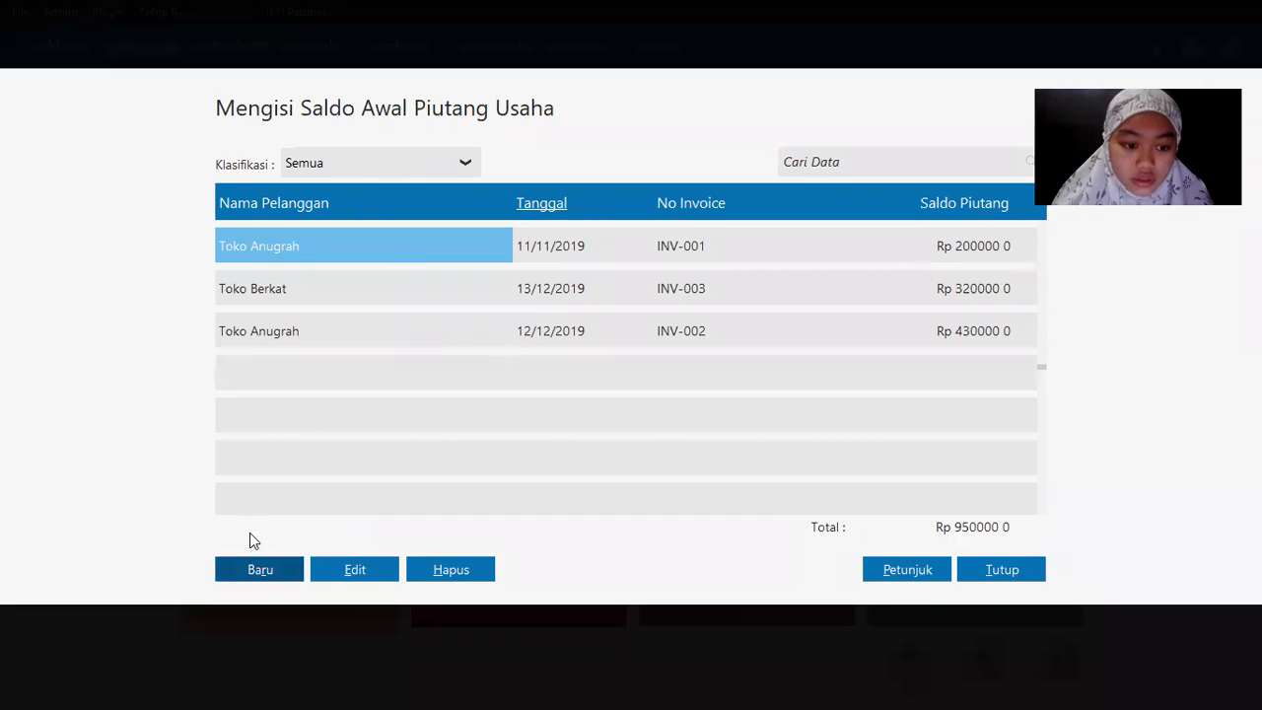
Step: Start a new receivable for Toko Sukses dated 13 December 2019
{"action": "left_click", "coordinate": [256, 574]}
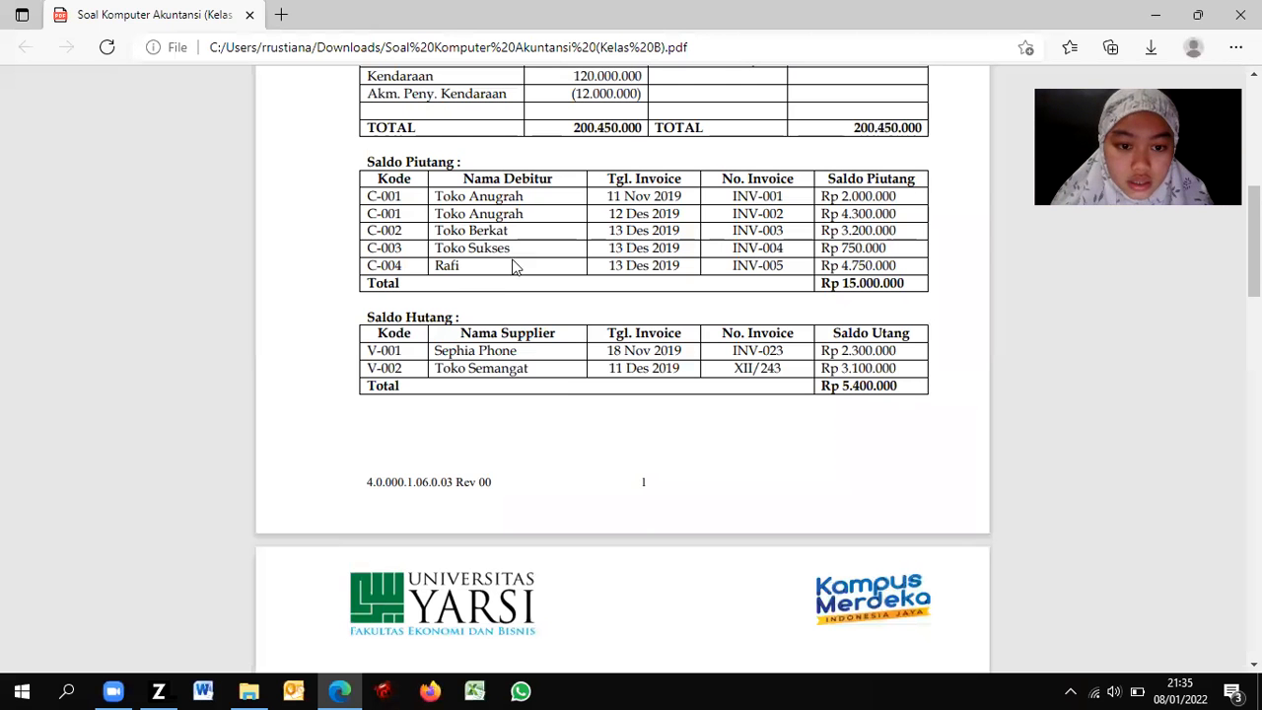
{"action": "key", "text": "alt+Tab"}
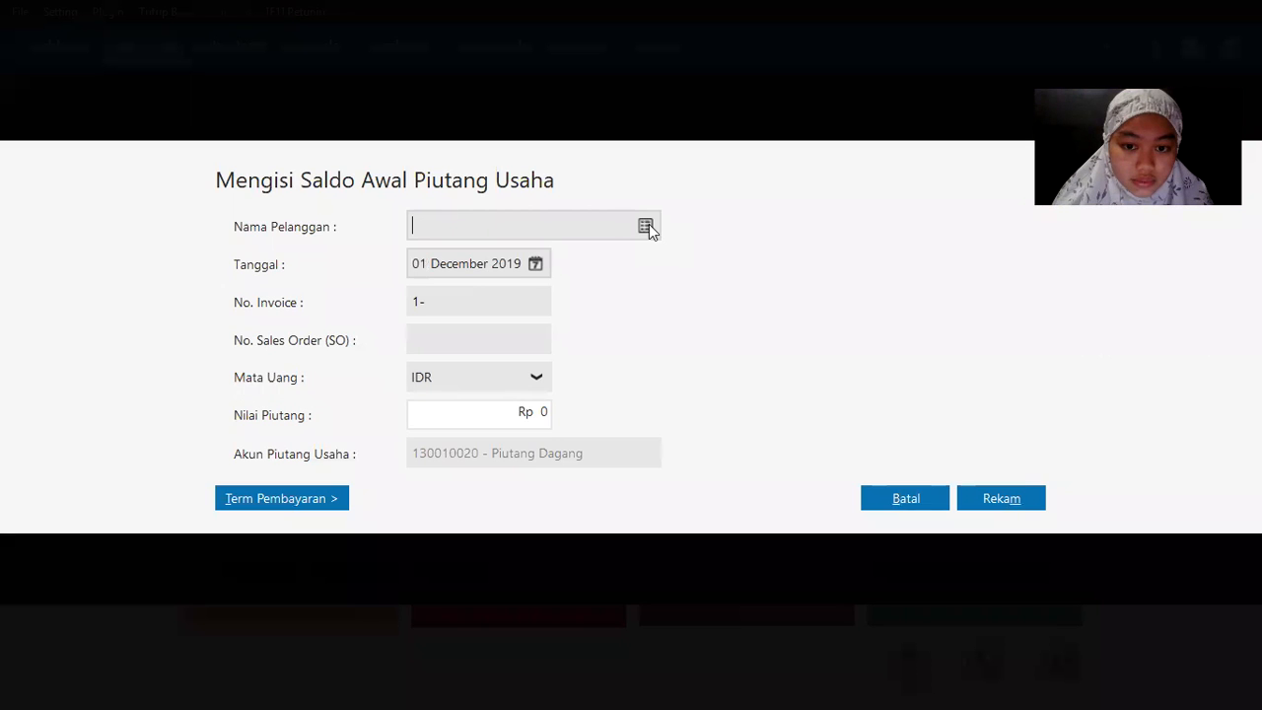
{"action": "left_click", "coordinate": [645, 225]}
{"action": "double_click", "coordinate": [493, 327]}
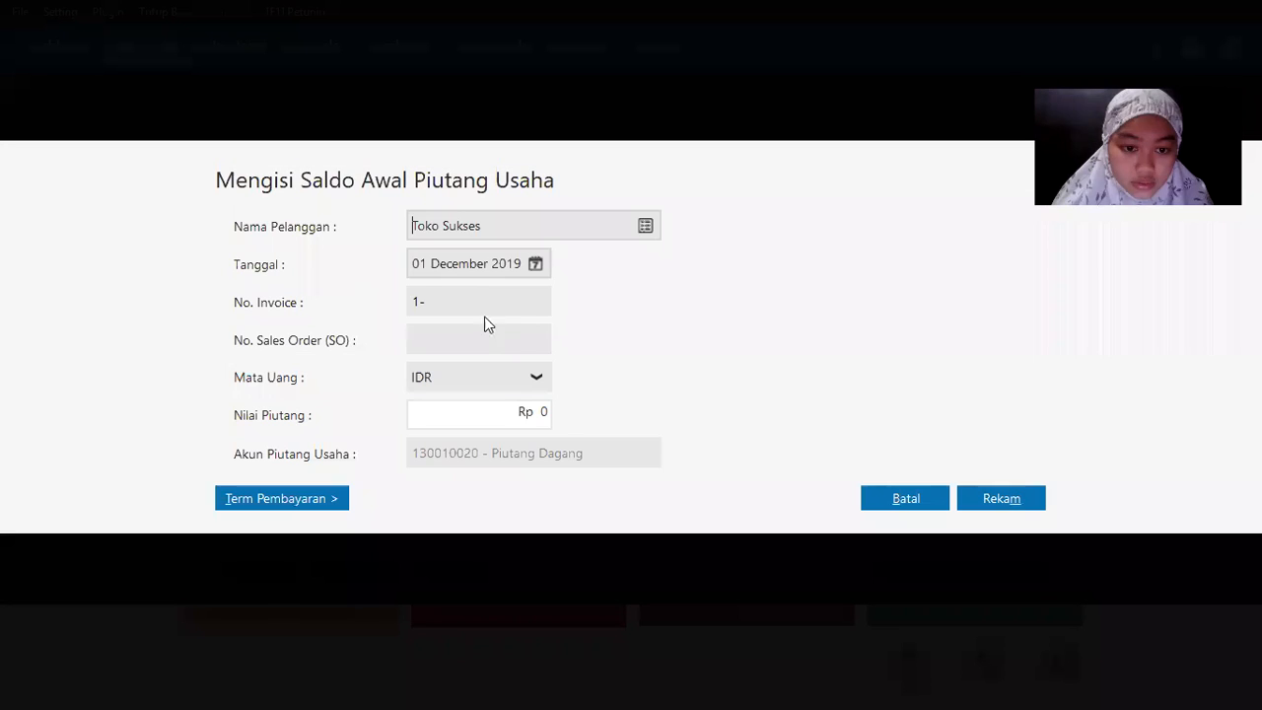
{"action": "left_click", "coordinate": [535, 264]}
{"action": "left_click", "coordinate": [725, 391]}
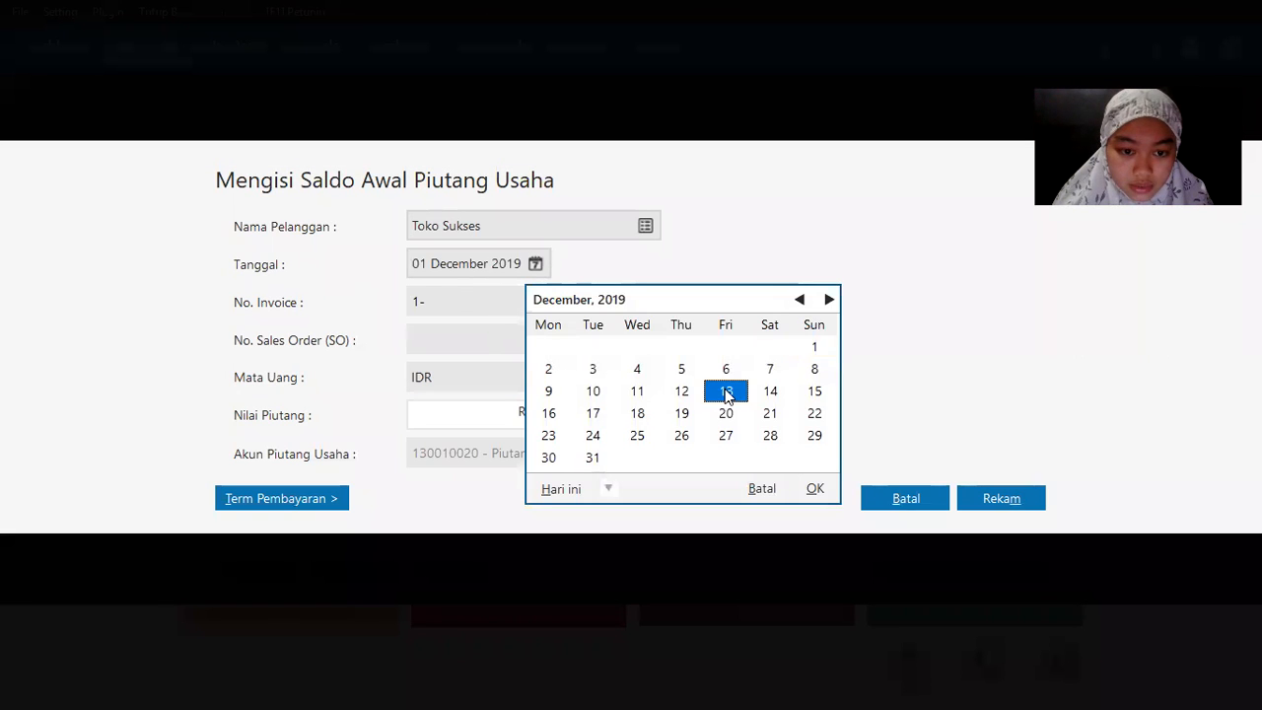
Step: Enter invoice INV-004 for Rp 750,000, save it, and start a blank entry
{"action": "left_click_drag", "start_coordinate": [451, 293], "coordinate": [371, 287]}
{"action": "type", "text": "INV-004"}
{"action": "key", "text": "Tab"}
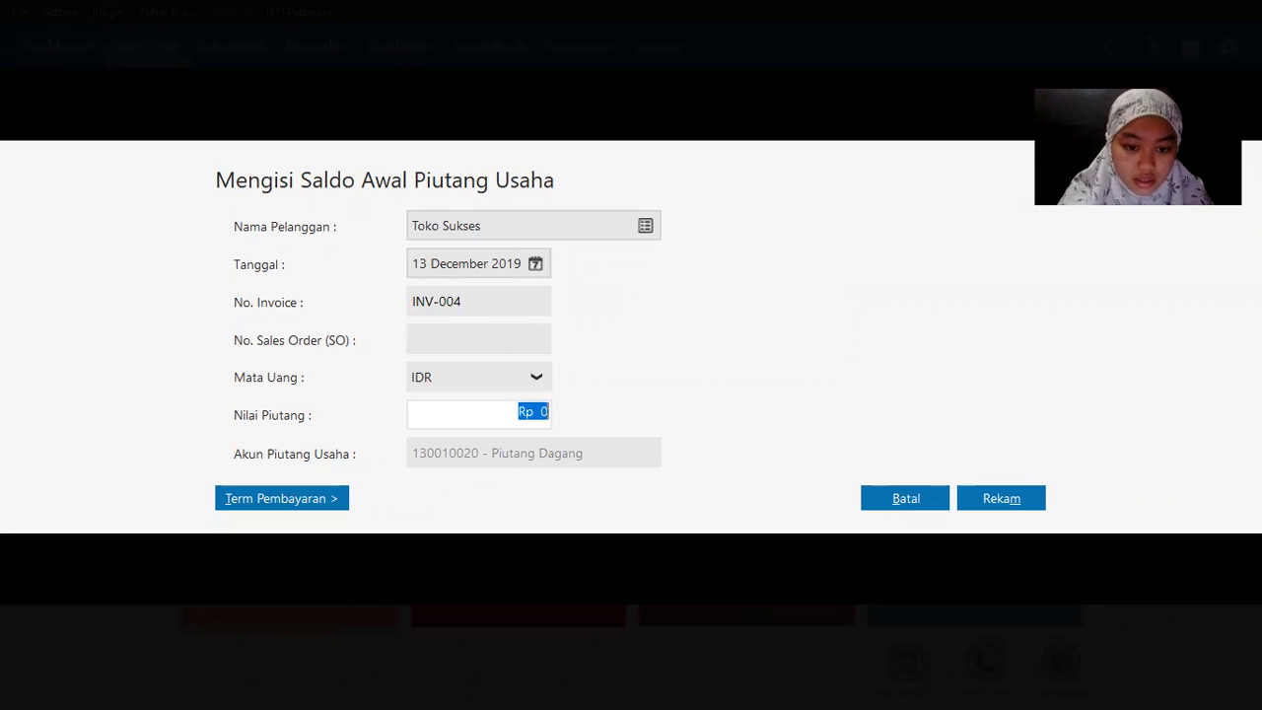
{"action": "key", "text": "alt+Tab"}
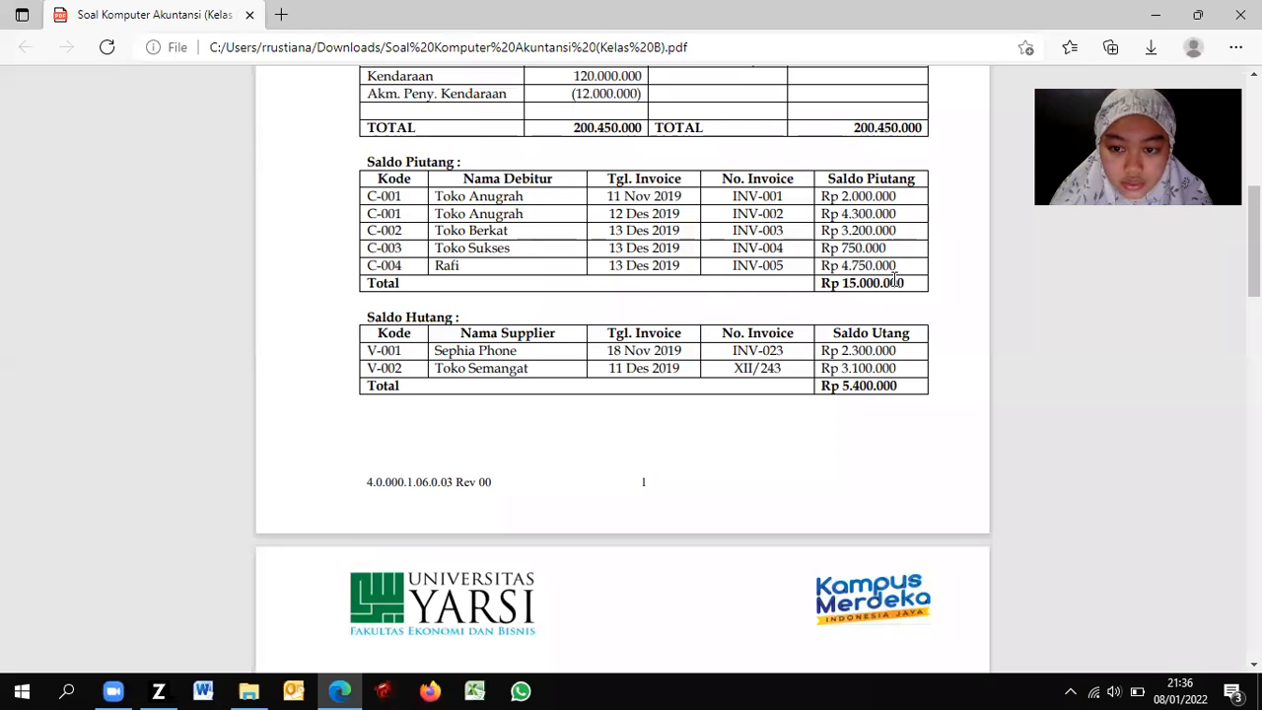
{"action": "key", "text": "alt+Tab"}
{"action": "type", "text": "750 00 "}
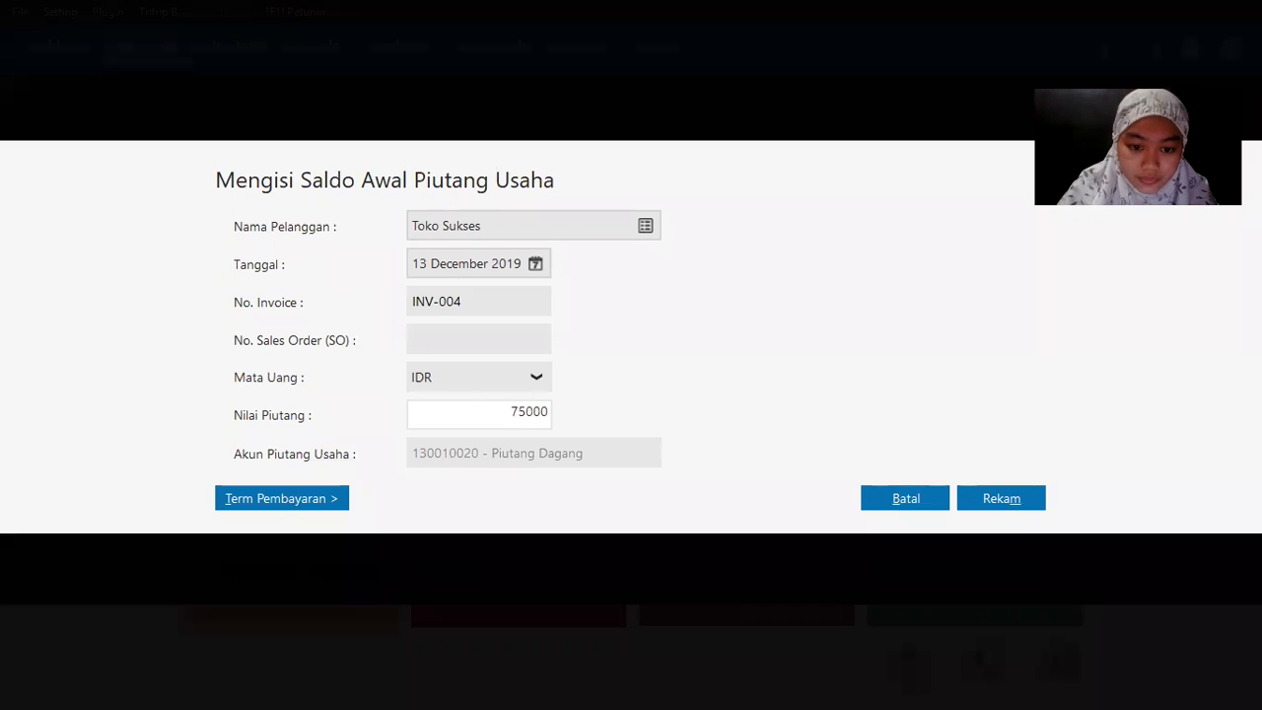
{"action": "type", "text": "0"}
{"action": "key", "text": "Tab"}
{"action": "left_click", "coordinate": [1015, 503]}
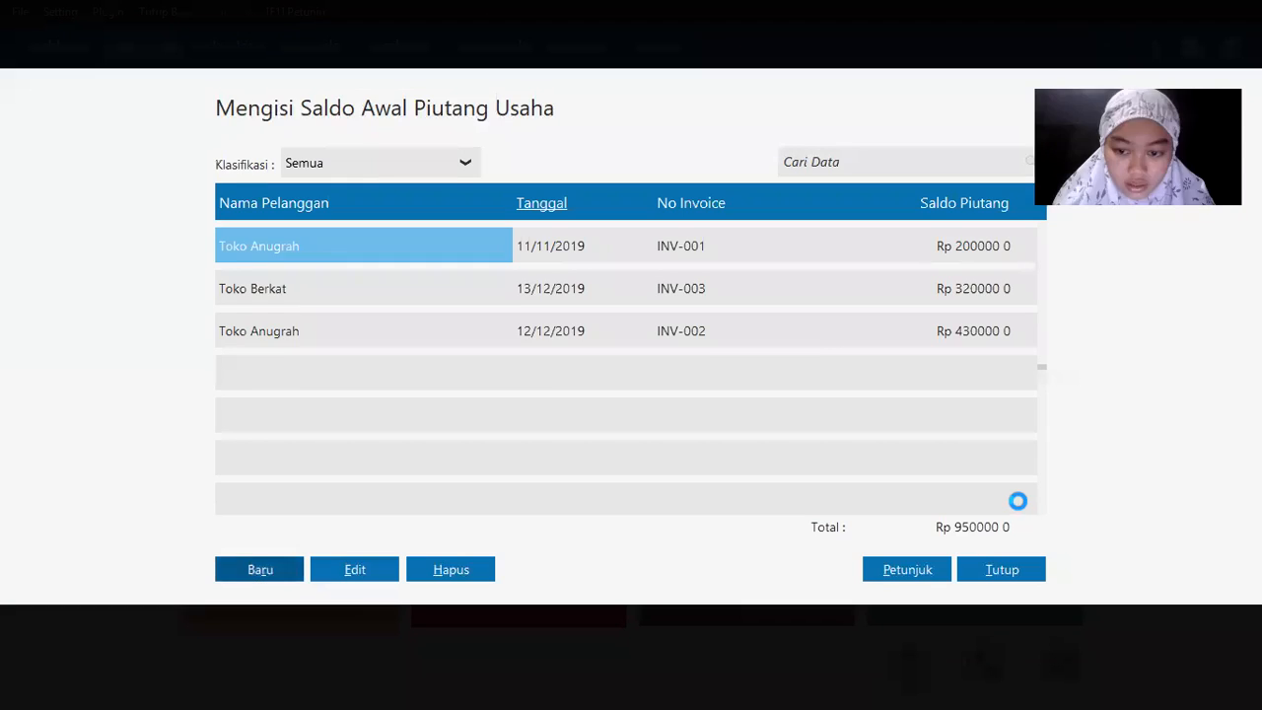
{"action": "left_click", "coordinate": [264, 574]}
{"action": "key", "text": "alt+Tab"}
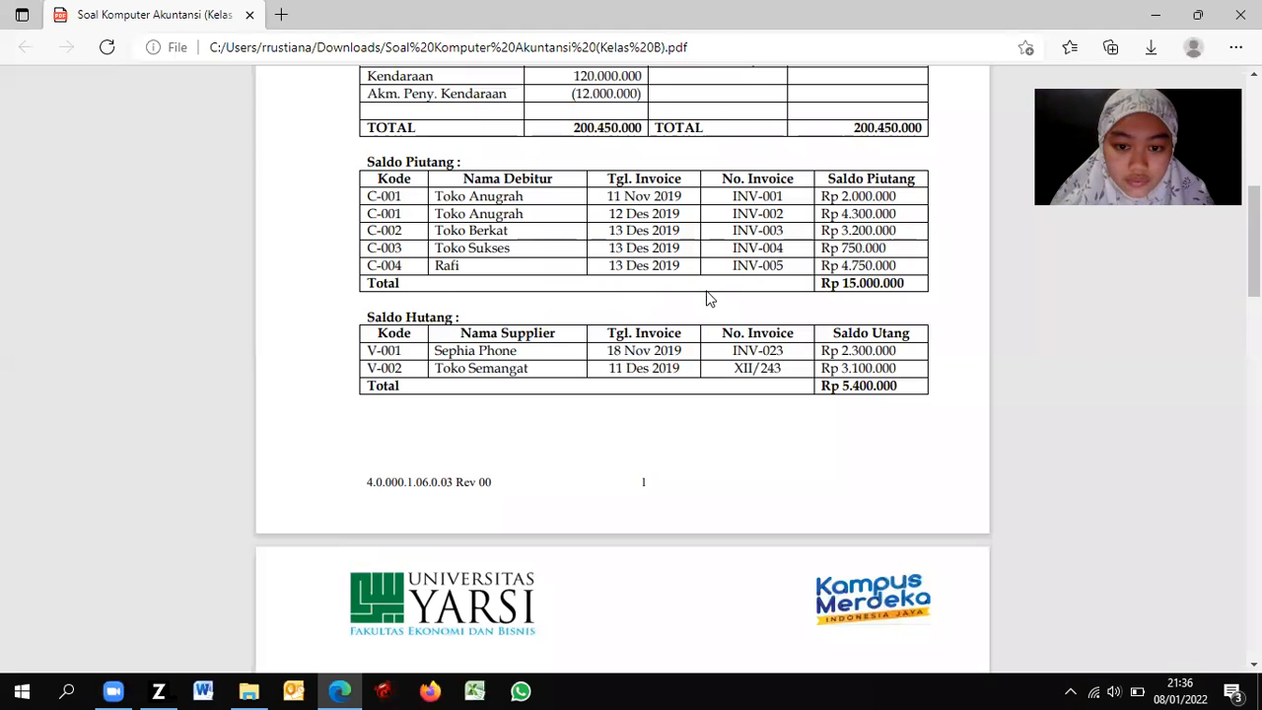
Step: Choose Rafi as the customer with invoice date 13 December 2019
{"action": "key", "text": "alt+Tab"}
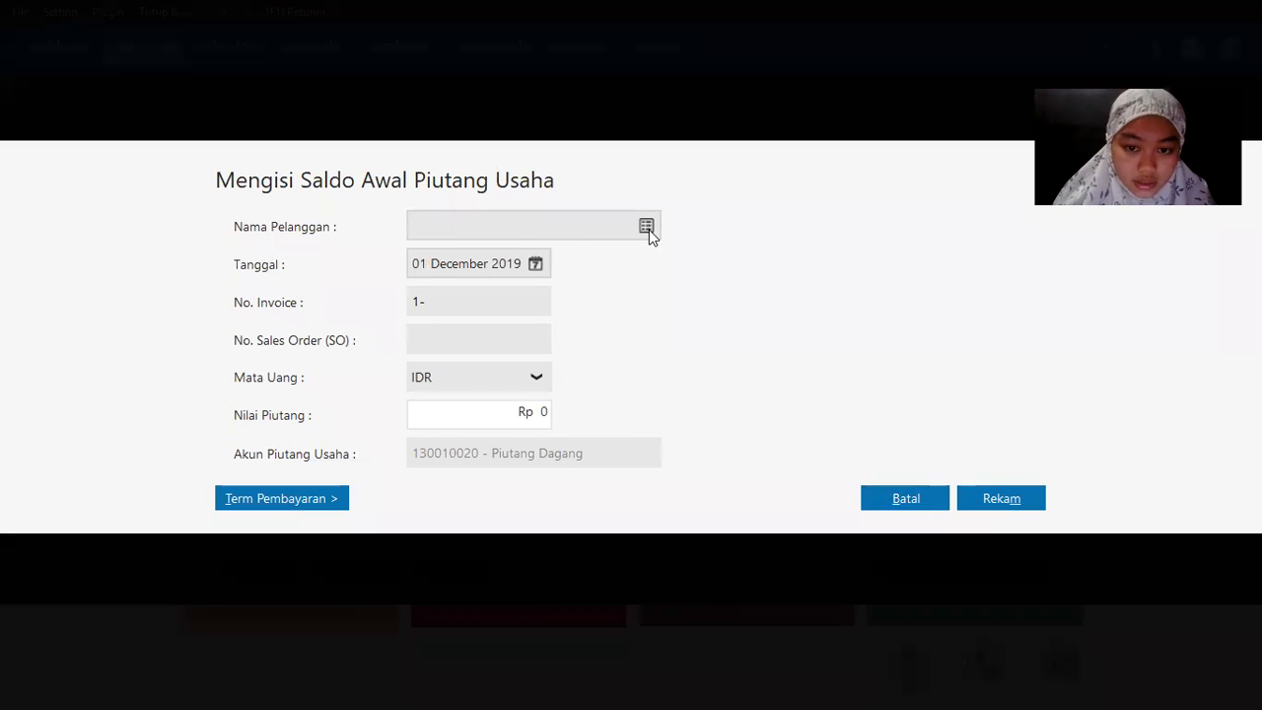
{"action": "left_click", "coordinate": [647, 228]}
{"action": "double_click", "coordinate": [311, 359]}
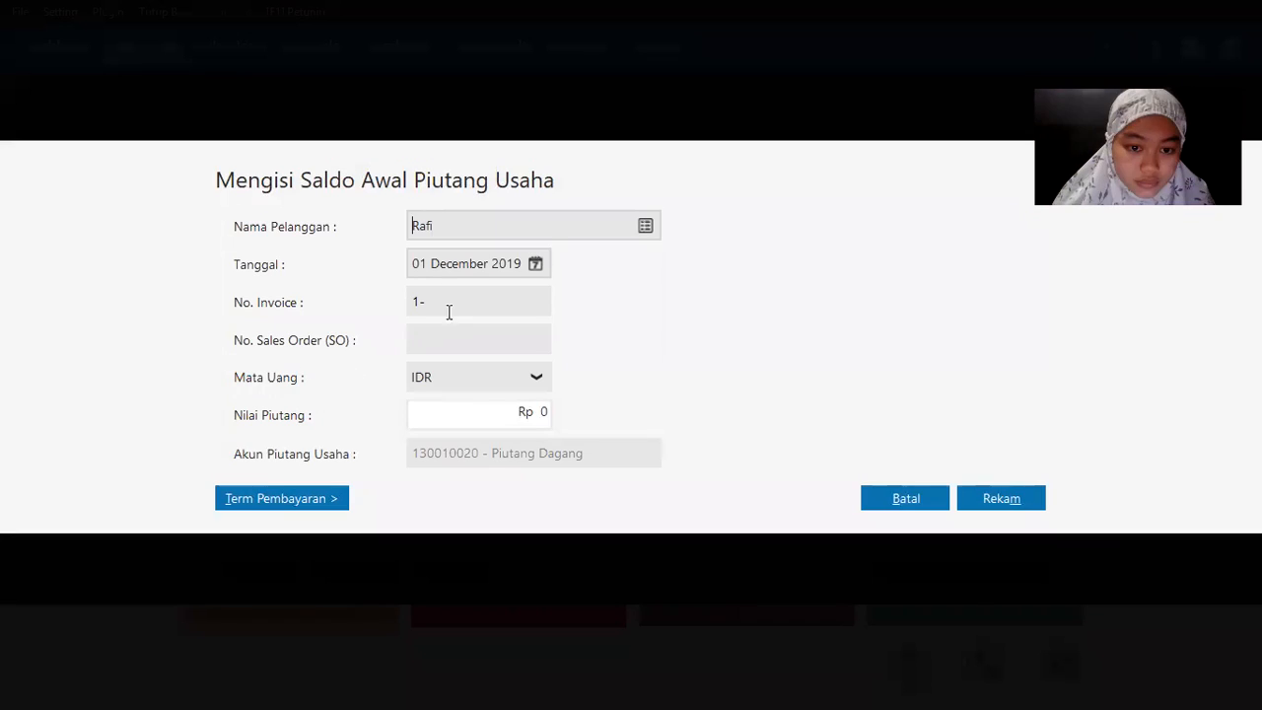
{"action": "left_click", "coordinate": [533, 268]}
{"action": "double_click", "coordinate": [726, 390]}
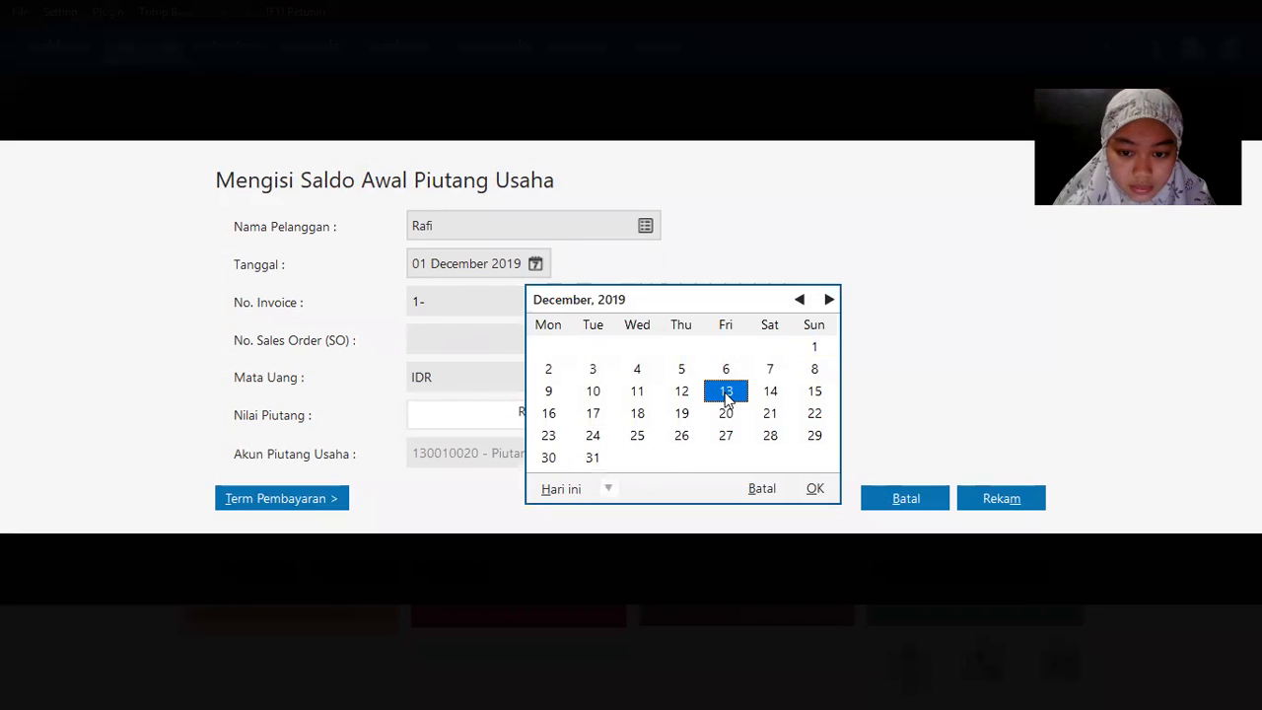
Step: Enter invoice INV-005 for Rp 4,750,000, save it, and close the receivables list
{"action": "type", "text": "INV-01"}
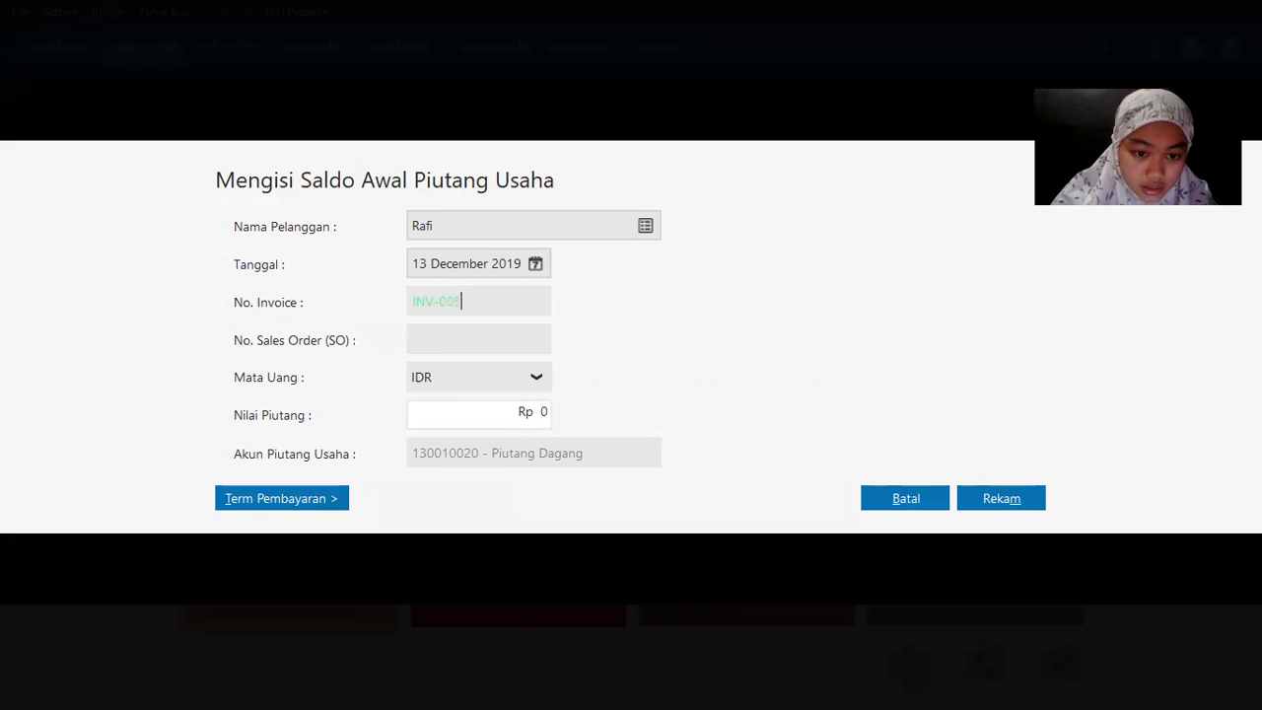
{"action": "key", "text": "alt+Tab"}
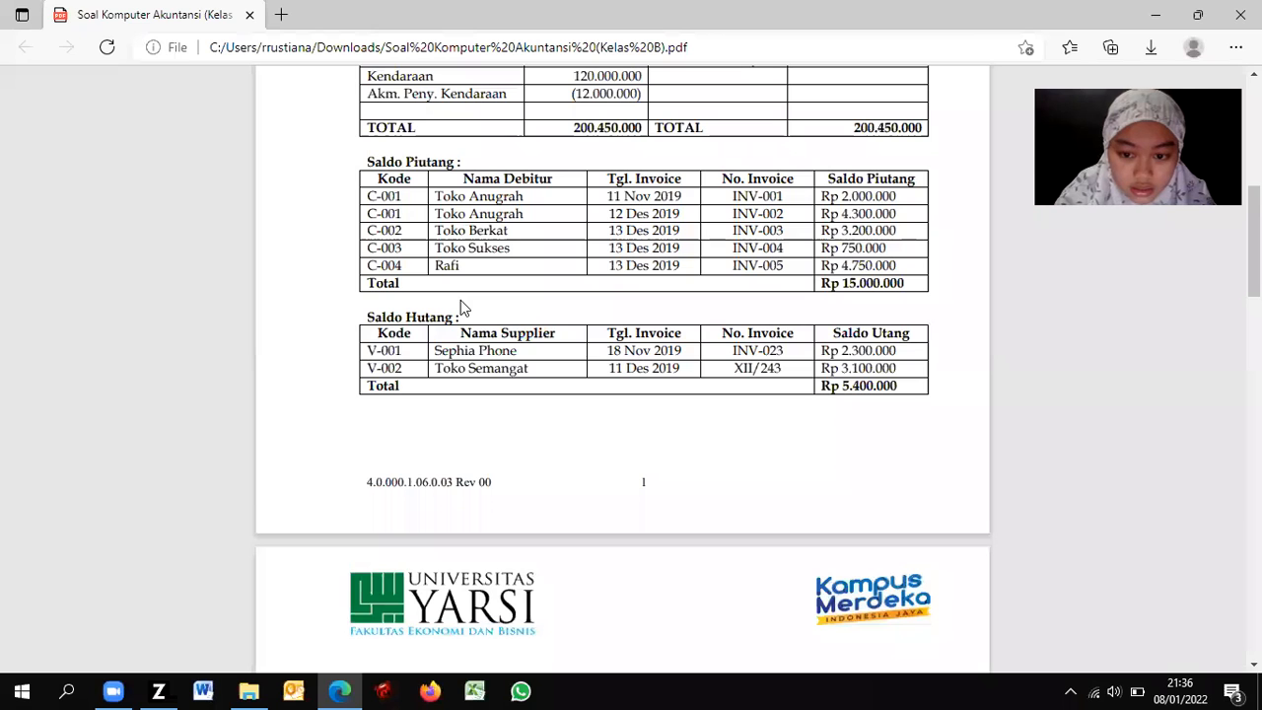
{"action": "key", "text": "alt+Tab"}
{"action": "key", "text": "BackSpace"}
{"action": "type", "text": "INV-006"}
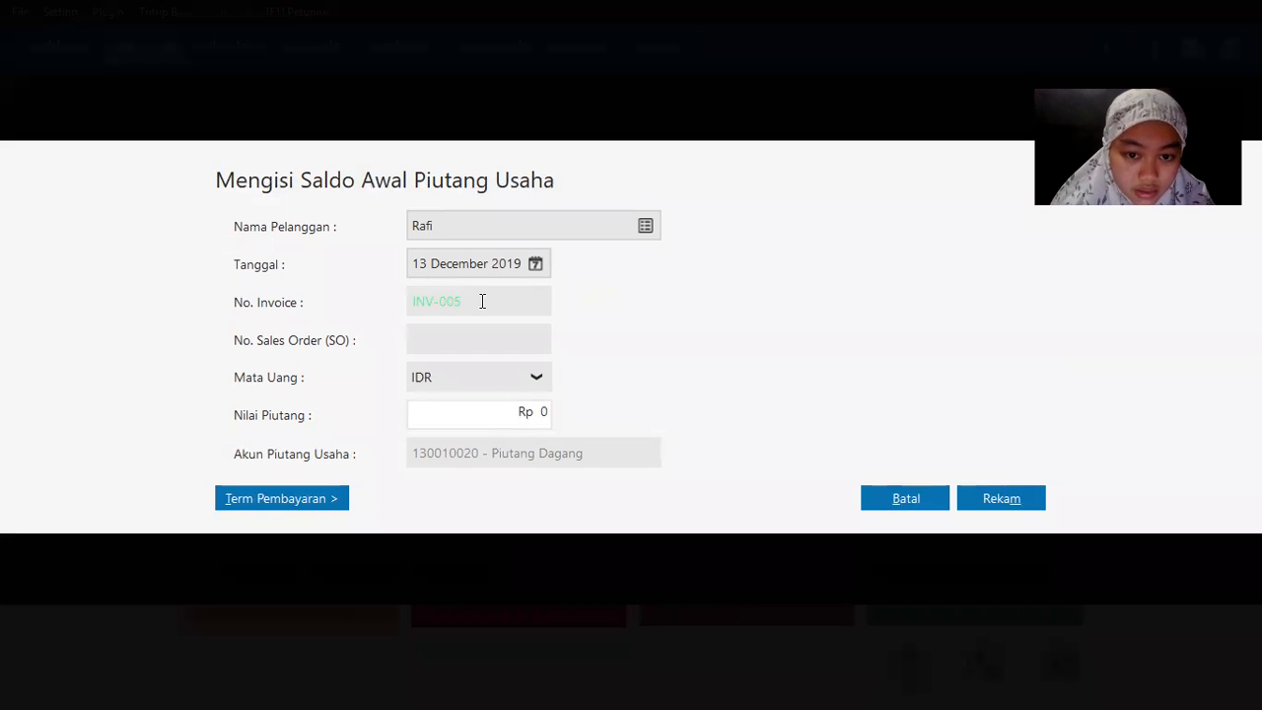
{"action": "key", "text": "alt+Tab"}
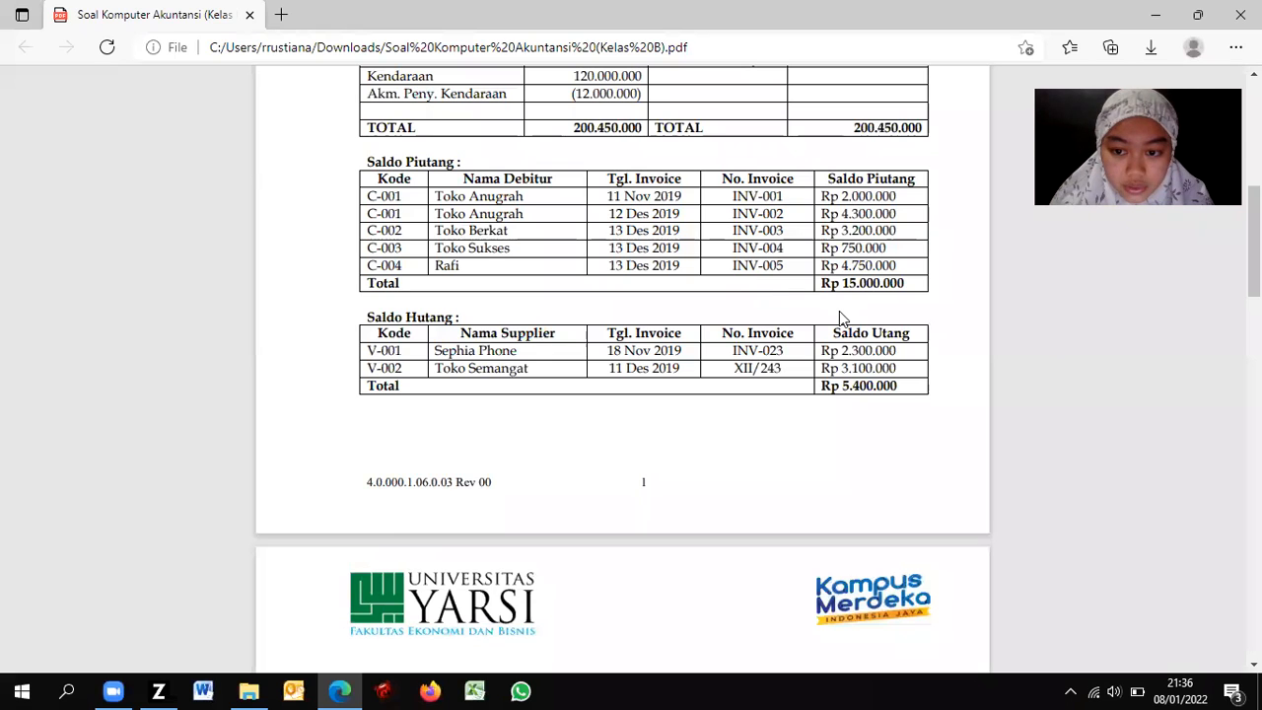
{"action": "key", "text": "alt+Tab"}
{"action": "left_click", "coordinate": [532, 412]}
{"action": "type", "text": "4750000"}
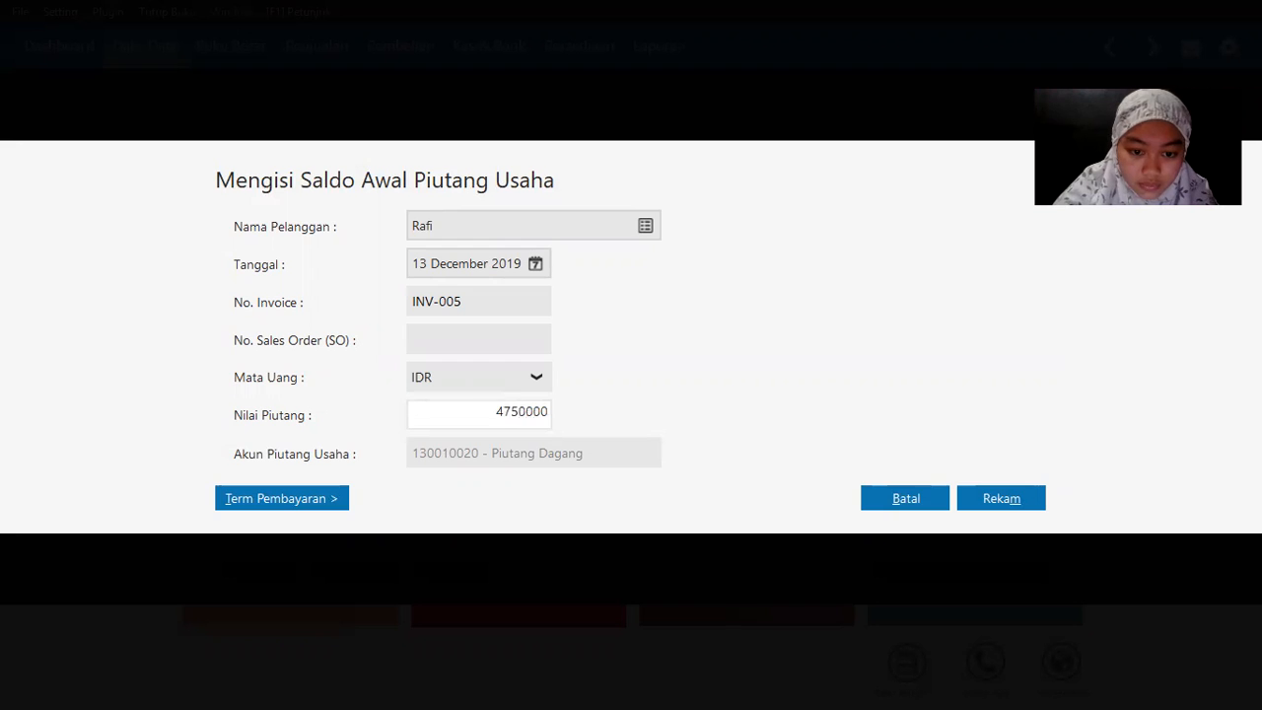
{"action": "key", "text": "Tab"}
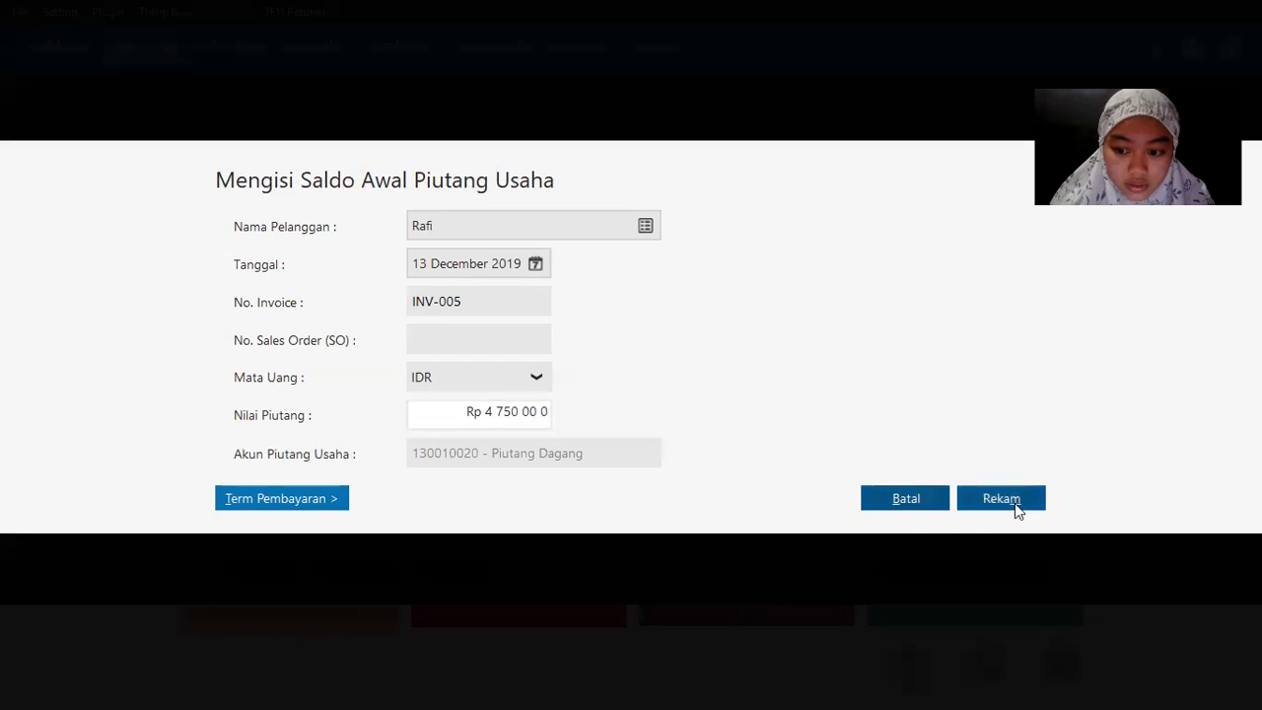
{"action": "left_click", "coordinate": [1014, 503]}
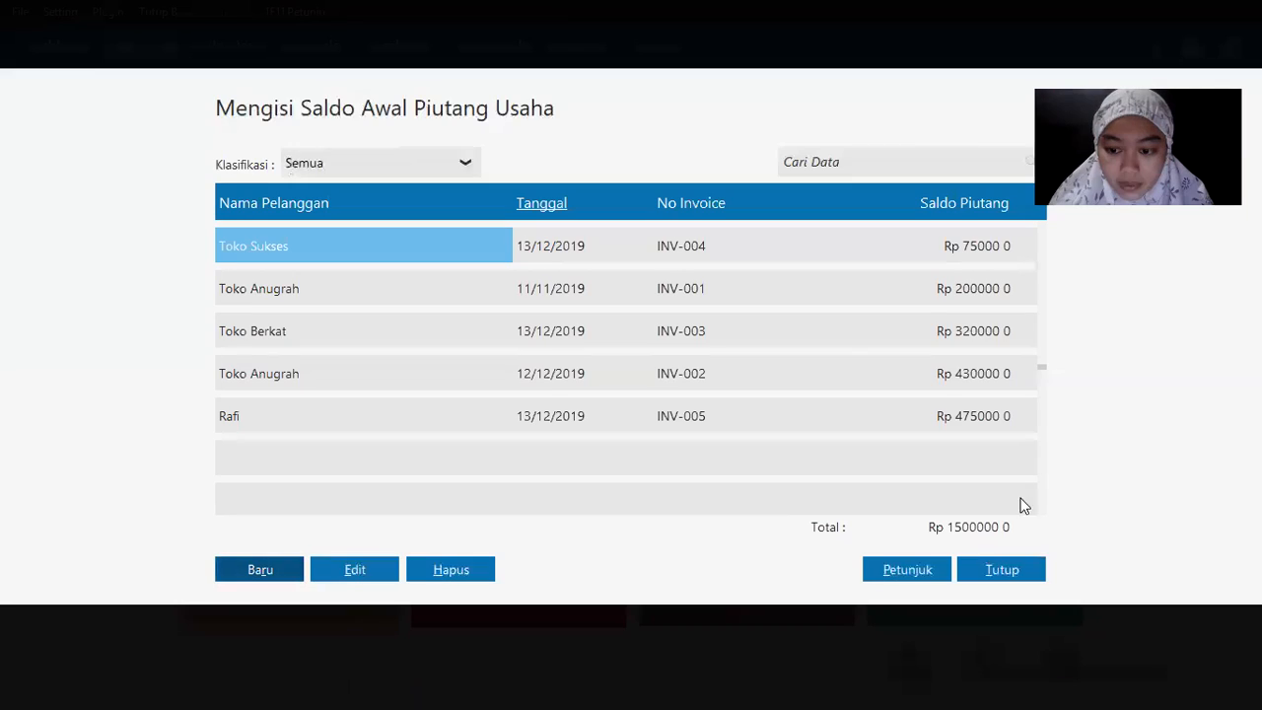
{"action": "left_click", "coordinate": [1010, 571]}
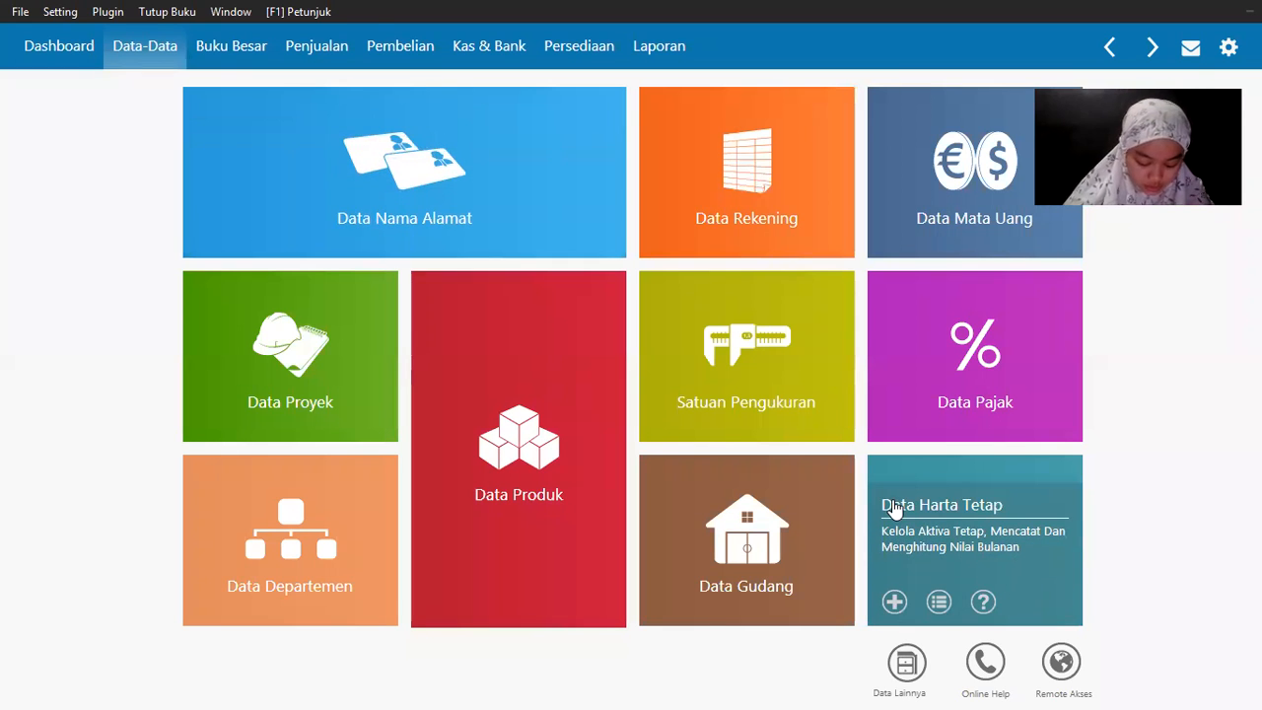
Step: Open the opening balance list for payables
{"action": "left_click", "coordinate": [60, 12]}
{"action": "mouse_move", "coordinate": [119, 89]}
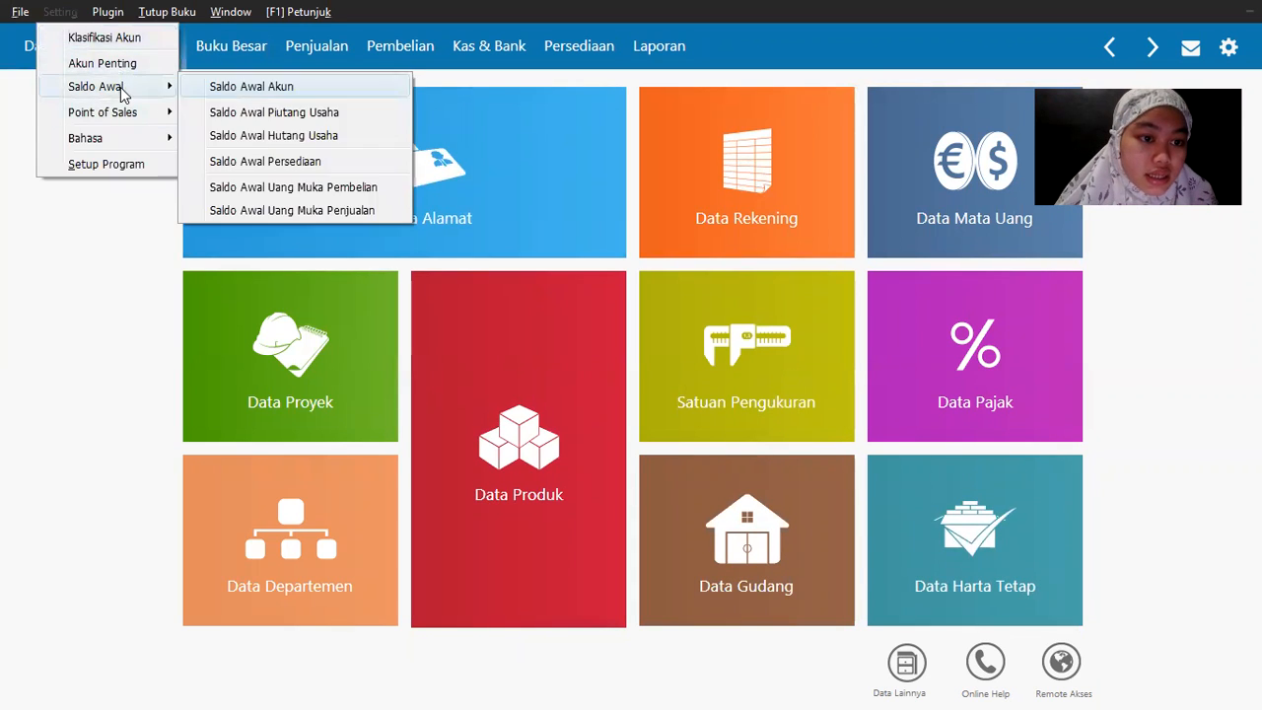
{"action": "left_click", "coordinate": [299, 133]}
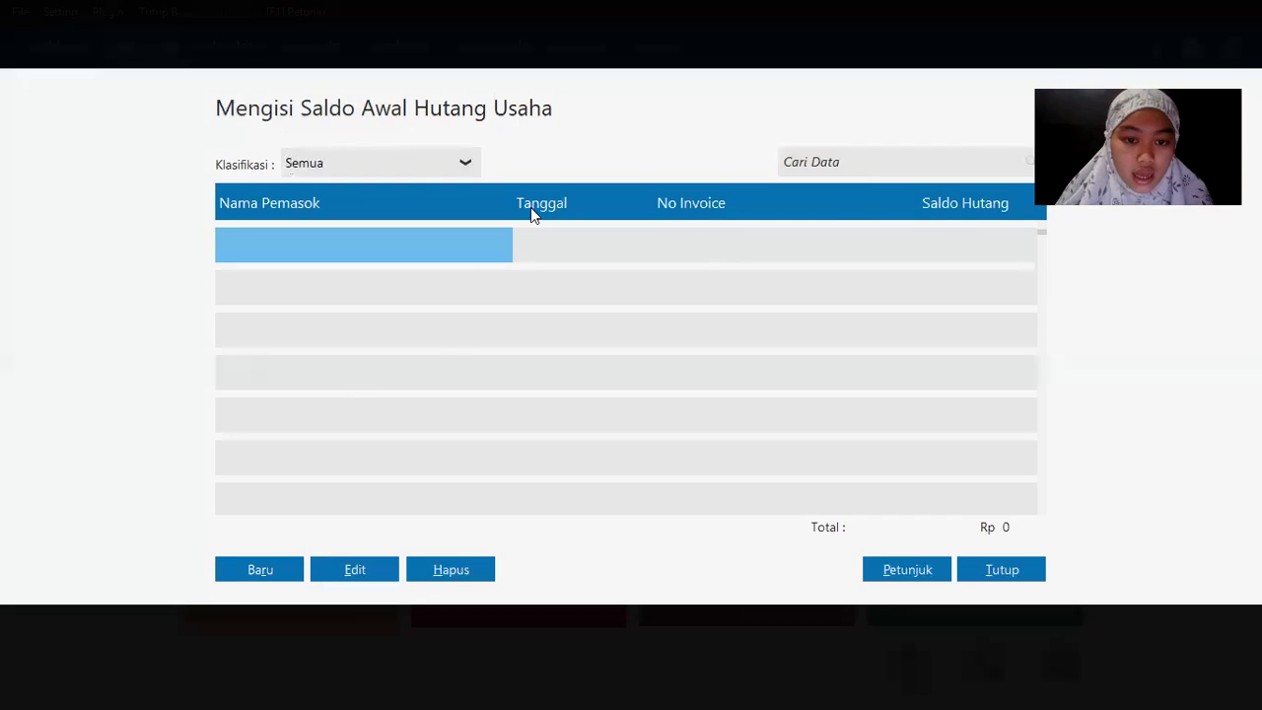
{"action": "key", "text": "alt+Tab"}
{"action": "scroll", "coordinate": [443, 241], "scroll_direction": "down", "scroll_amount": 3}
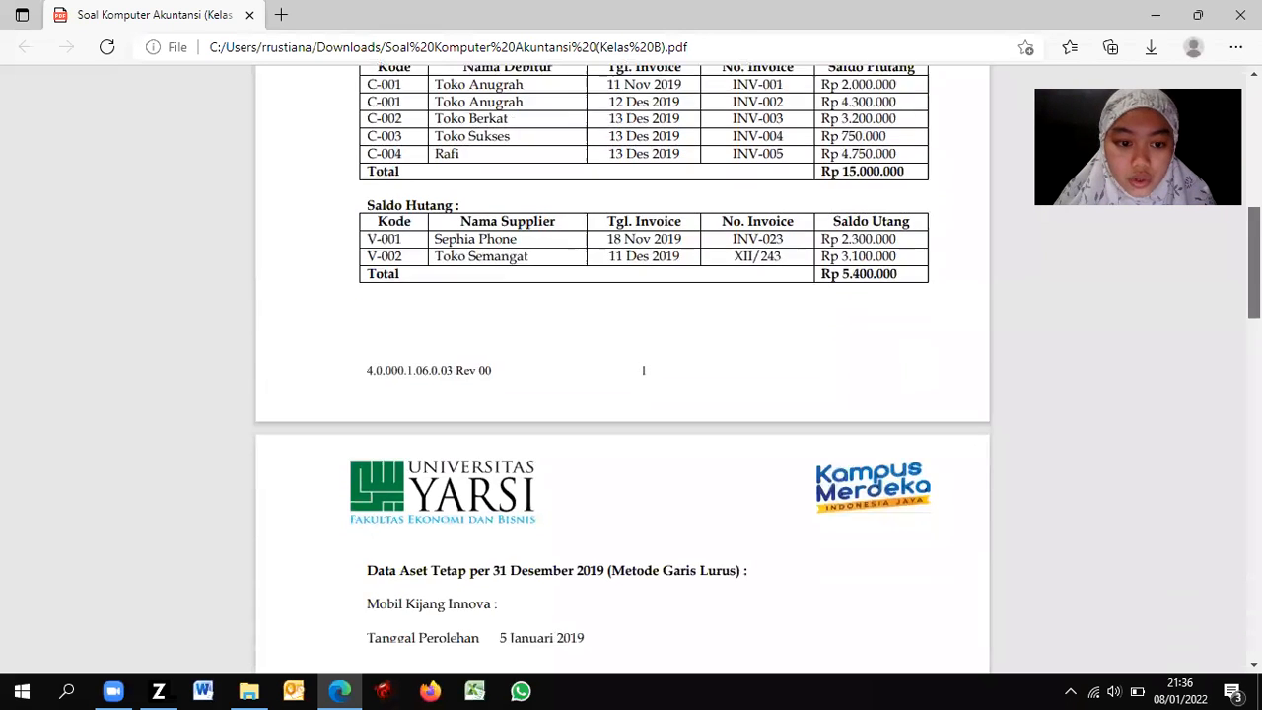
{"action": "key", "text": "alt+Tab"}
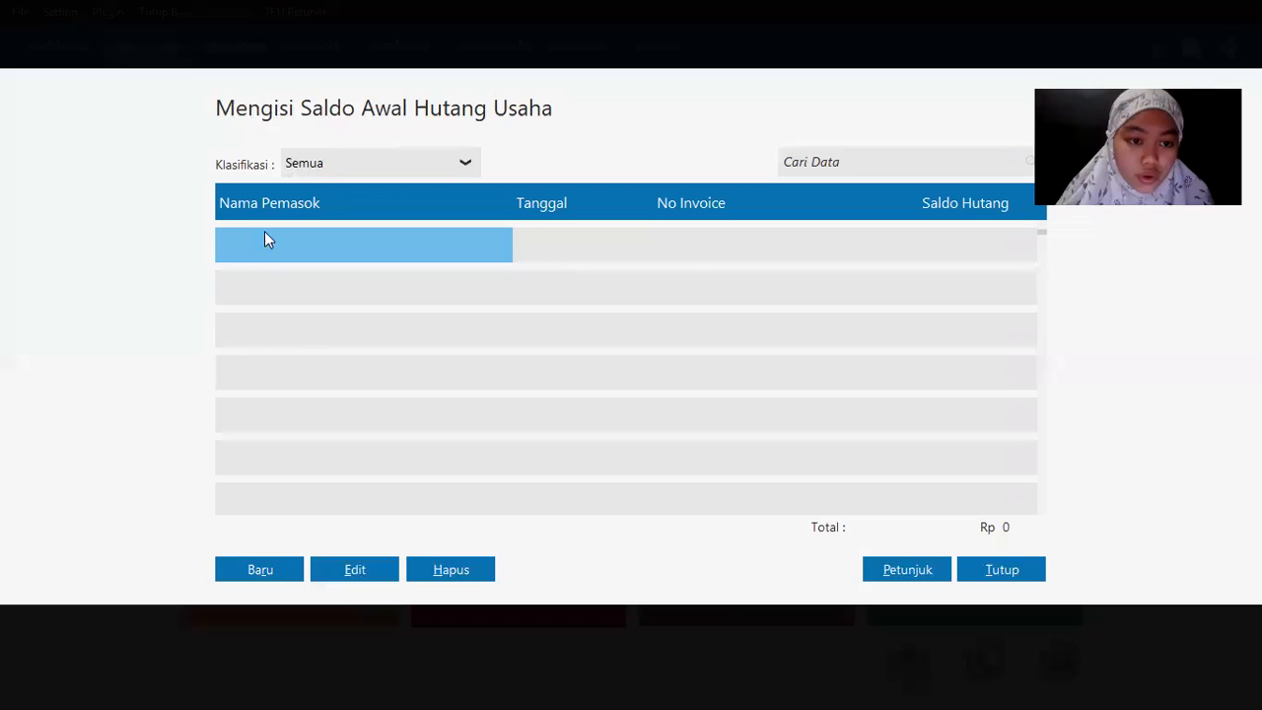
Step: Start a new opening payable for Sephia Phone dated 18 November 2019
{"action": "left_click", "coordinate": [268, 571]}
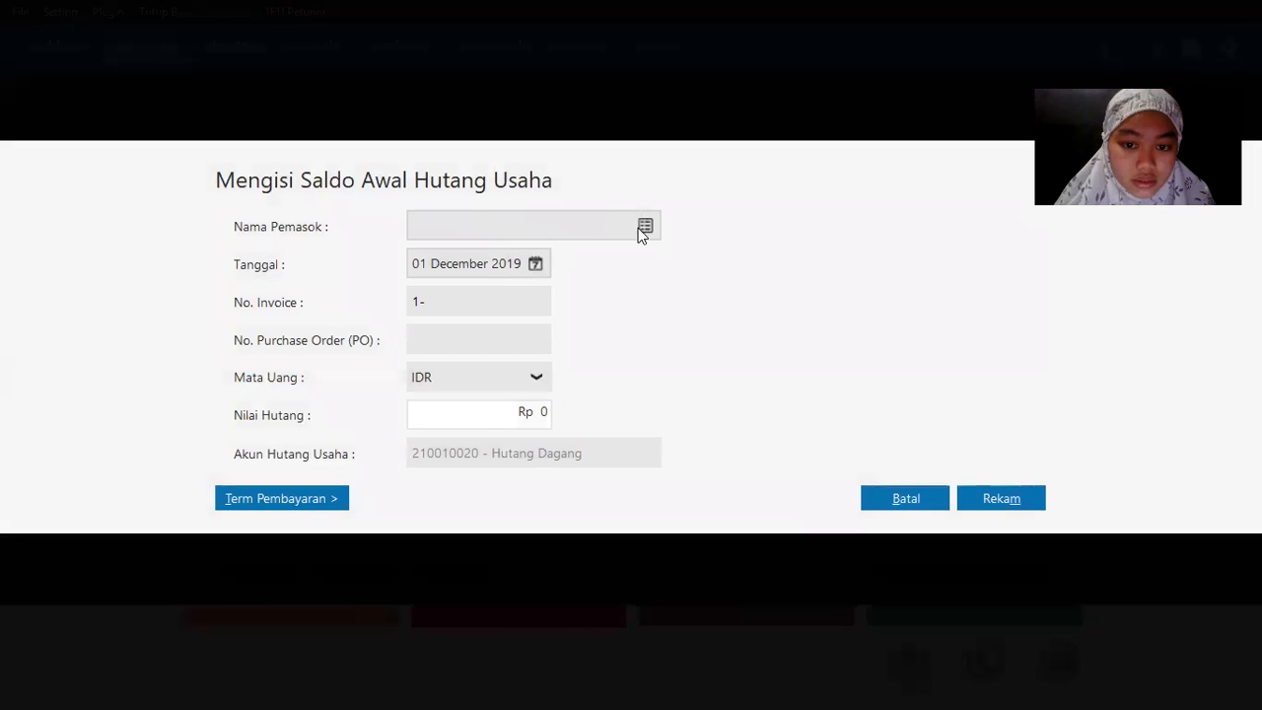
{"action": "left_click", "coordinate": [639, 227]}
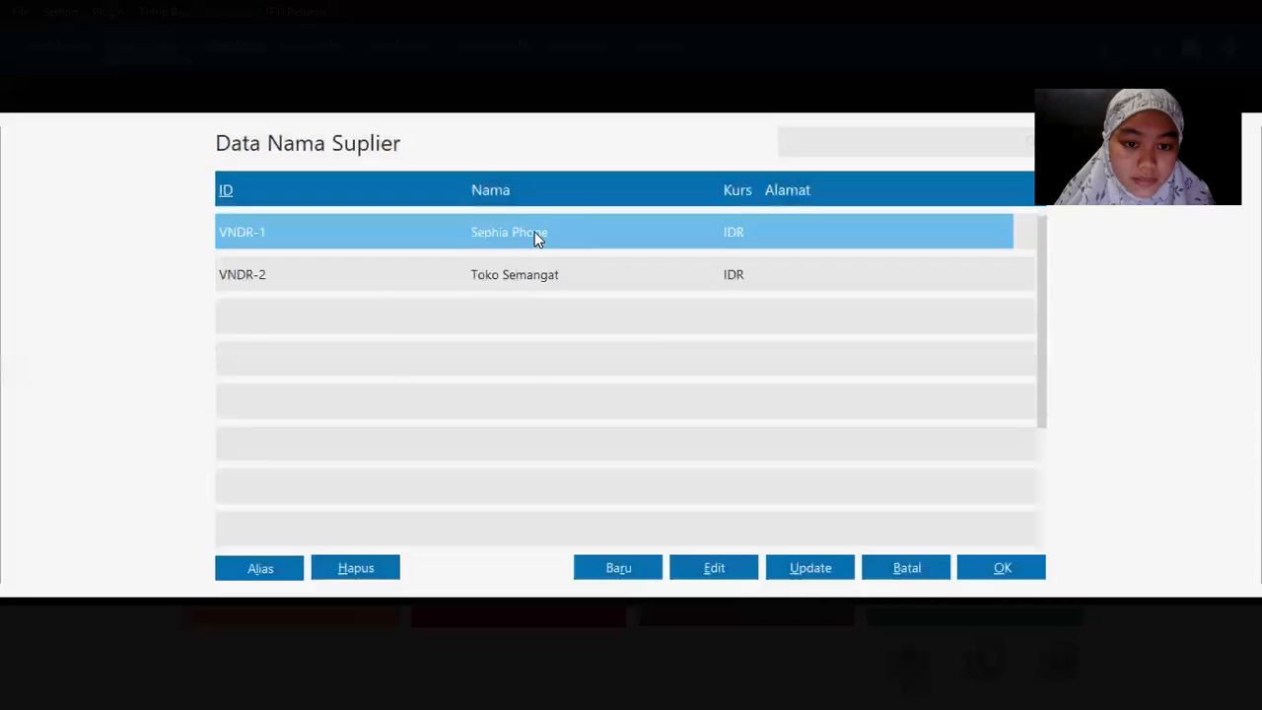
{"action": "double_click", "coordinate": [534, 232]}
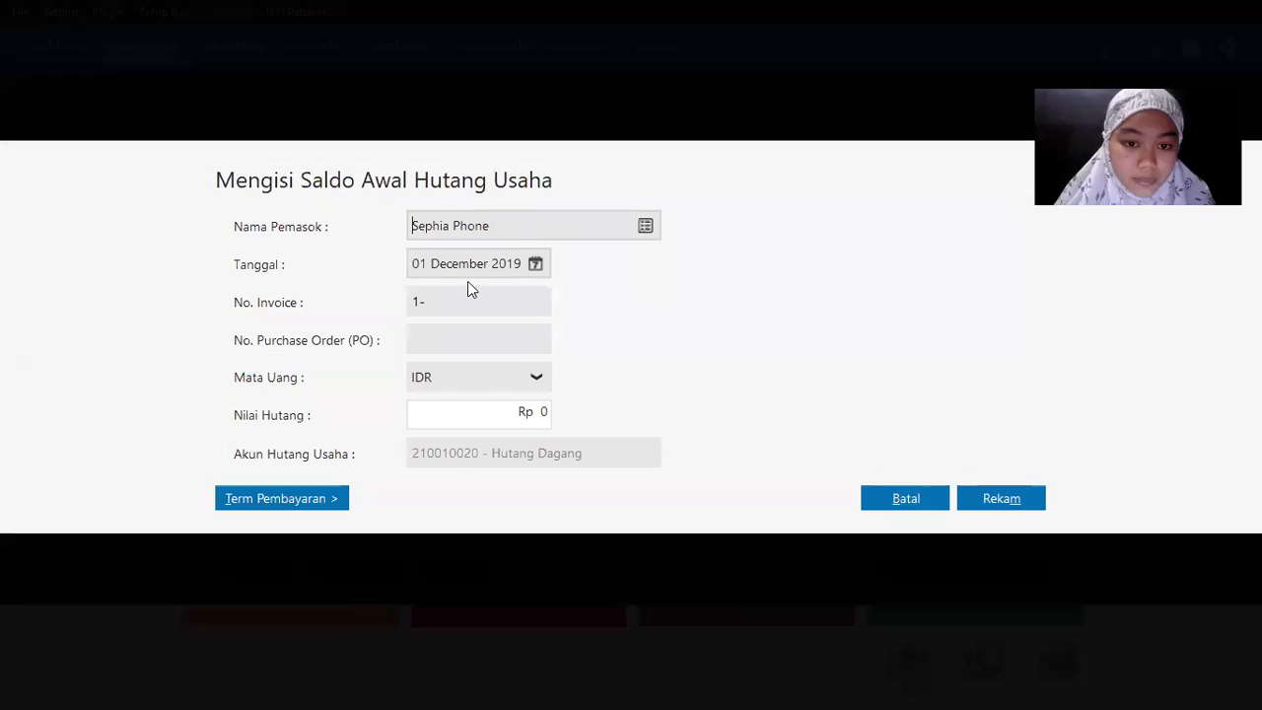
{"action": "key", "text": "alt+Tab"}
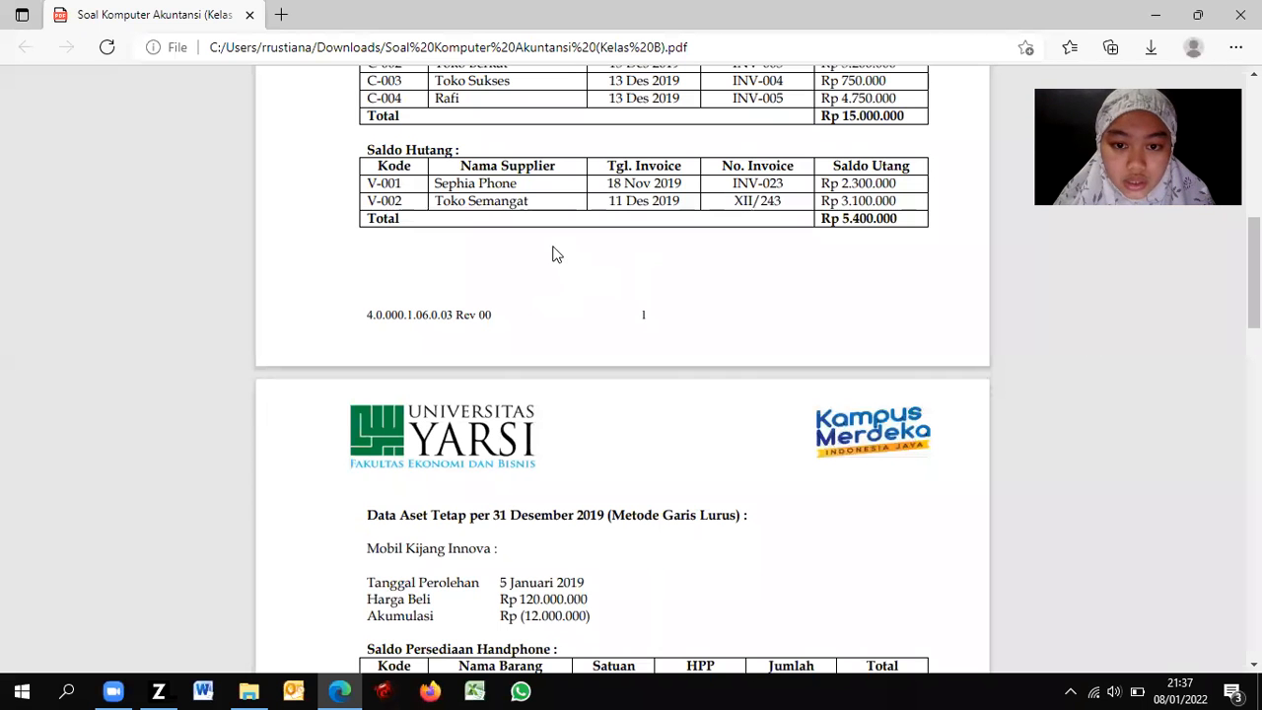
{"action": "key", "text": "alt+Tab"}
{"action": "left_click", "coordinate": [535, 264]}
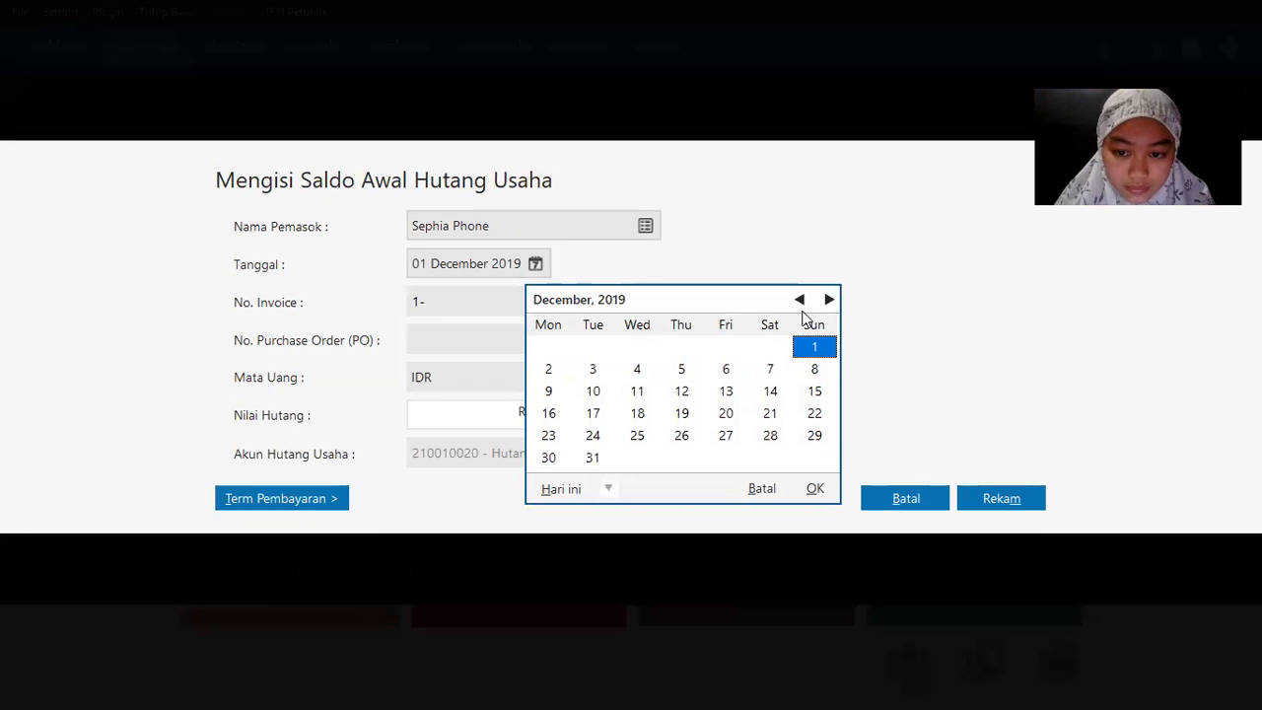
{"action": "left_click", "coordinate": [800, 303]}
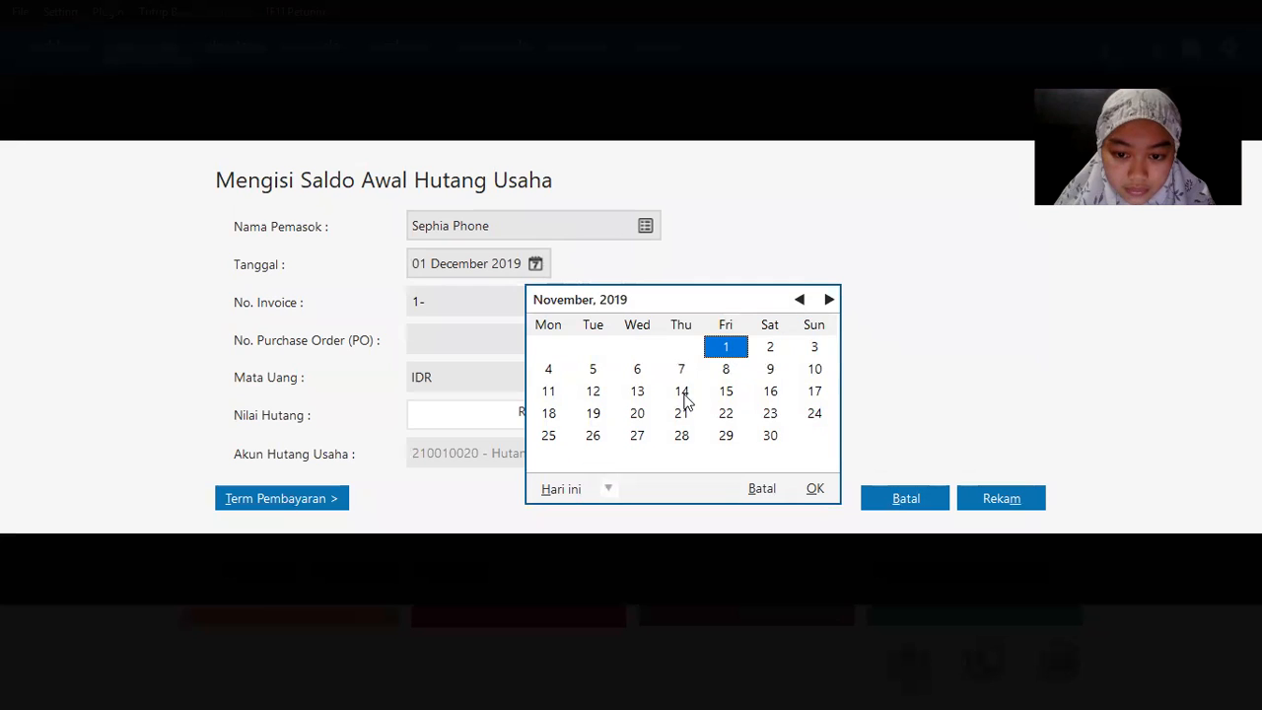
{"action": "double_click", "coordinate": [549, 413]}
{"action": "key", "text": "alt+Tab"}
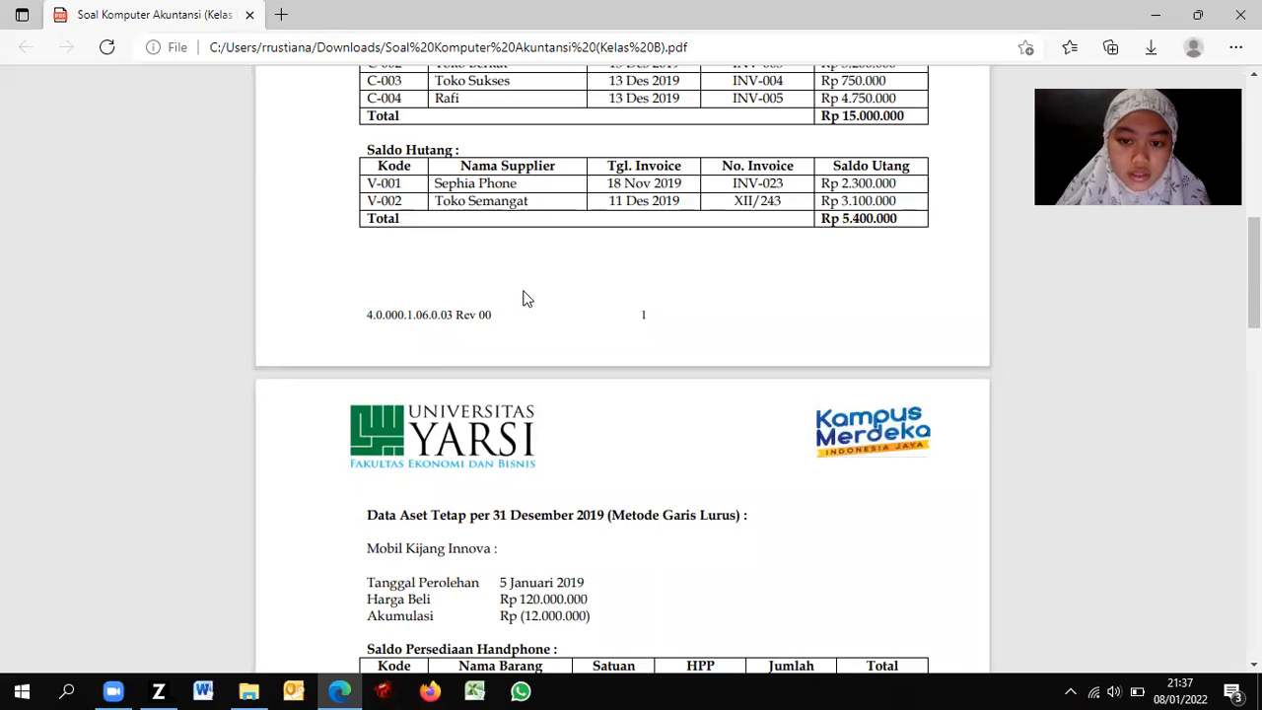
{"action": "key", "text": "alt+Tab"}
Step: Enter invoice INV-023 for Rp 2,300,000 and save the payable
{"action": "left_click_drag", "start_coordinate": [453, 308], "coordinate": [385, 309]}
{"action": "type", "text": "INV-001"}
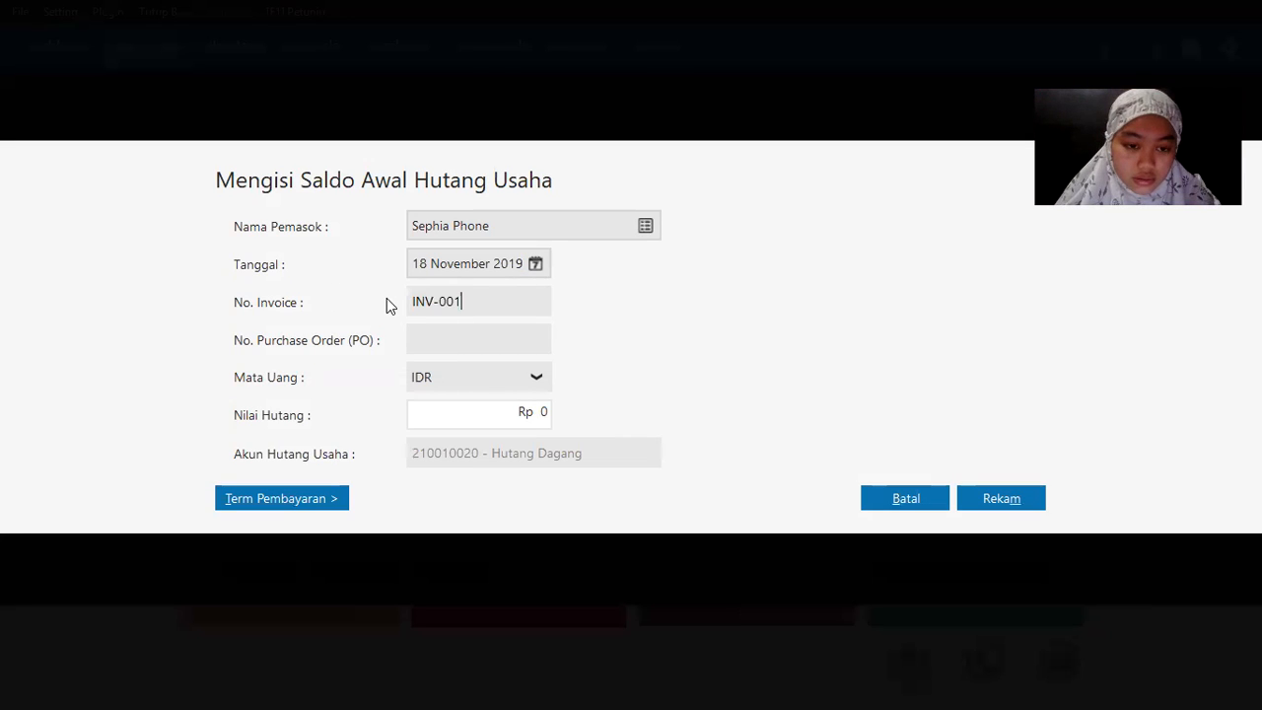
{"action": "key", "text": "BackSpace"}
{"action": "key", "text": "BackSpace"}
{"action": "type", "text": "23"}
{"action": "key", "text": "Tab"}
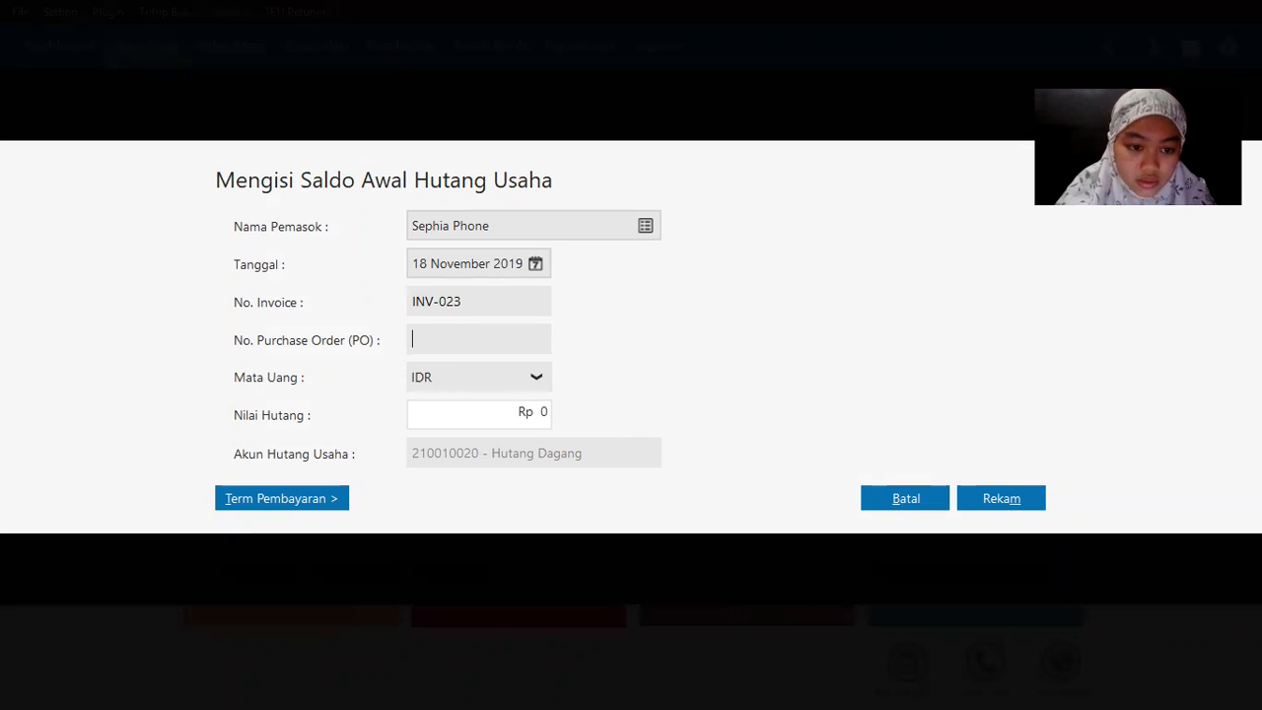
{"action": "key", "text": "Tab"}
{"action": "key", "text": "alt+Tab"}
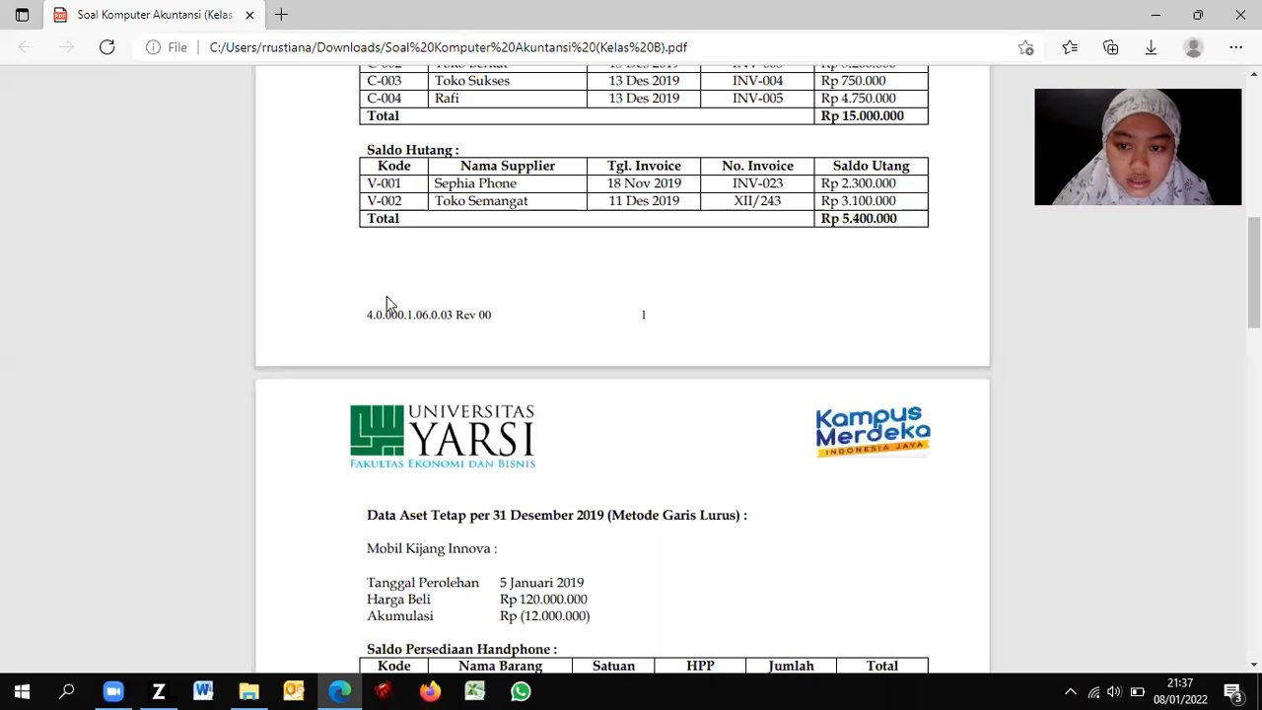
{"action": "key", "text": "alt+Tab"}
{"action": "type", "text": "2300"}
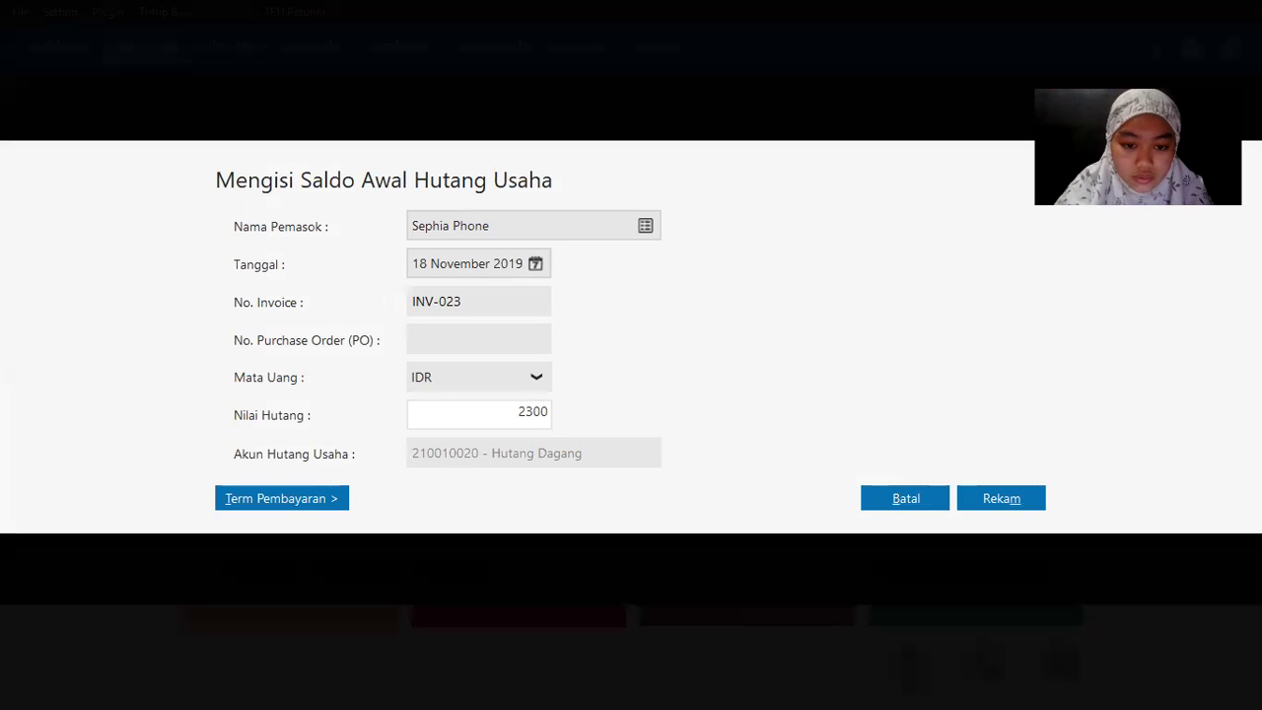
{"action": "key", "text": "Tab"}
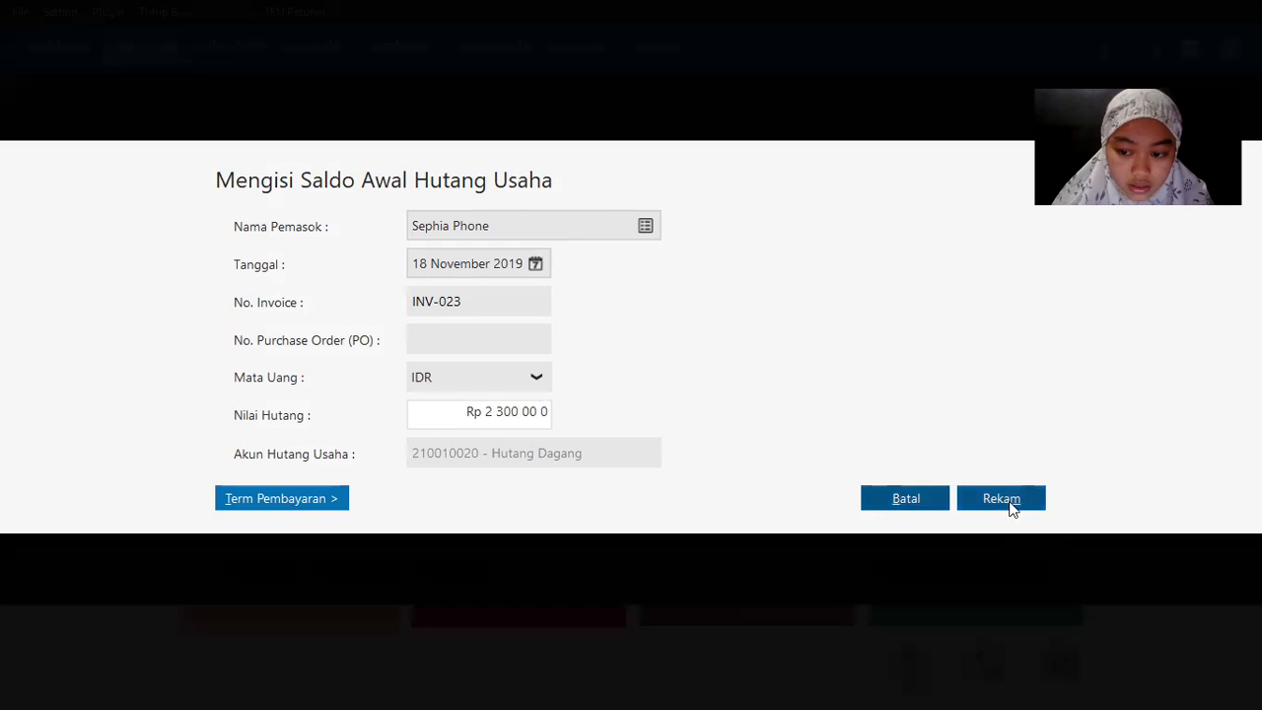
{"action": "left_click", "coordinate": [1007, 506]}
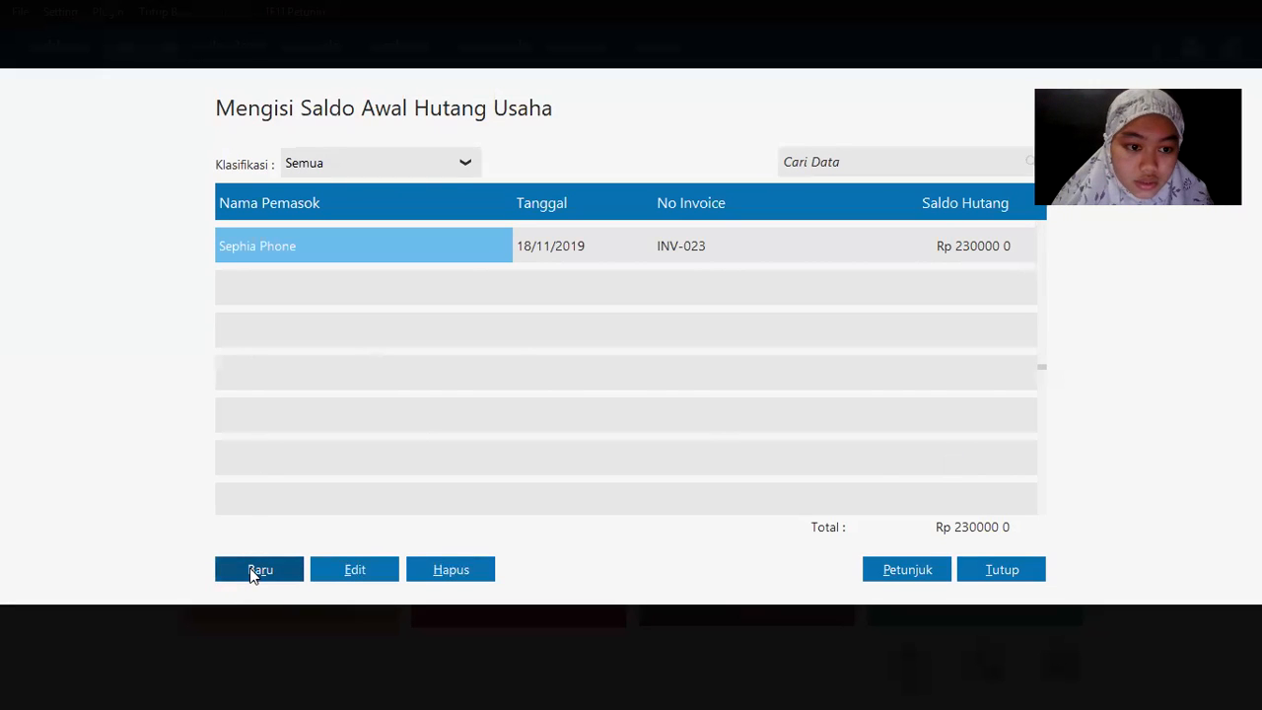
Step: Begin a new opening payable for supplier Toko Semangat dated 11 December 2019
{"action": "key", "text": "alt+Tab"}
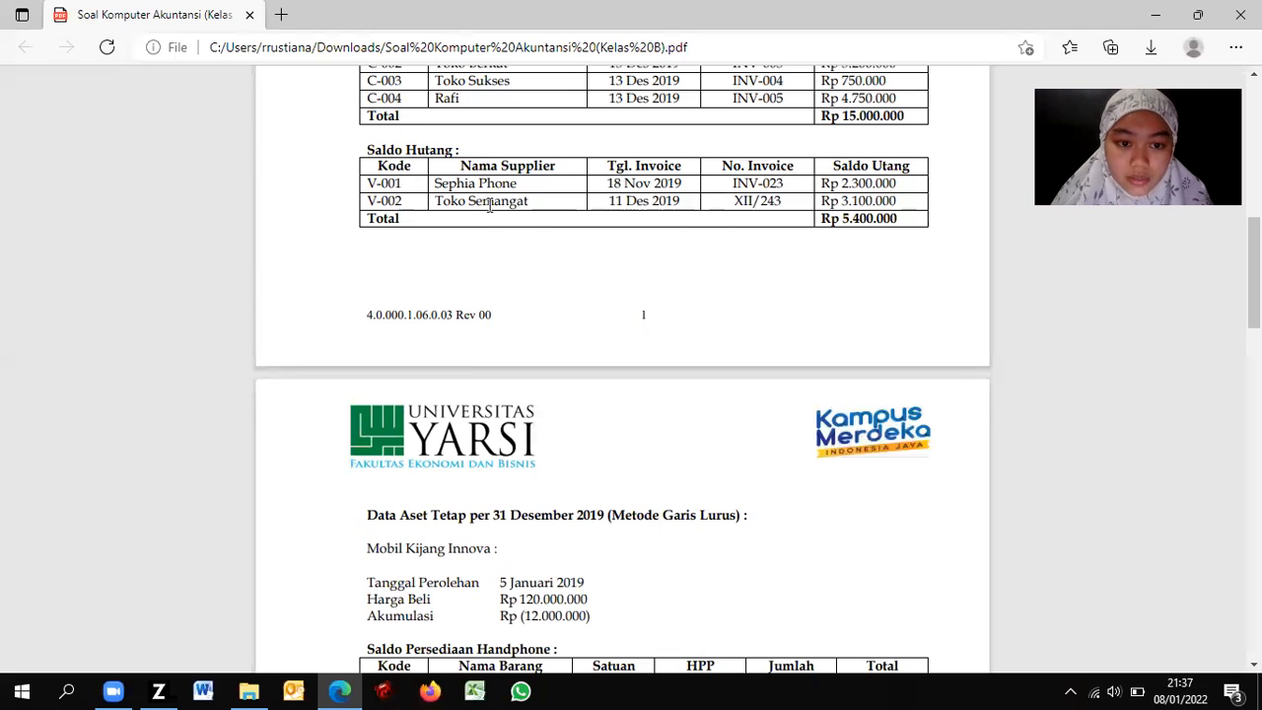
{"action": "key", "text": "alt+Tab"}
{"action": "left_click", "coordinate": [647, 228]}
{"action": "left_click", "coordinate": [550, 285]}
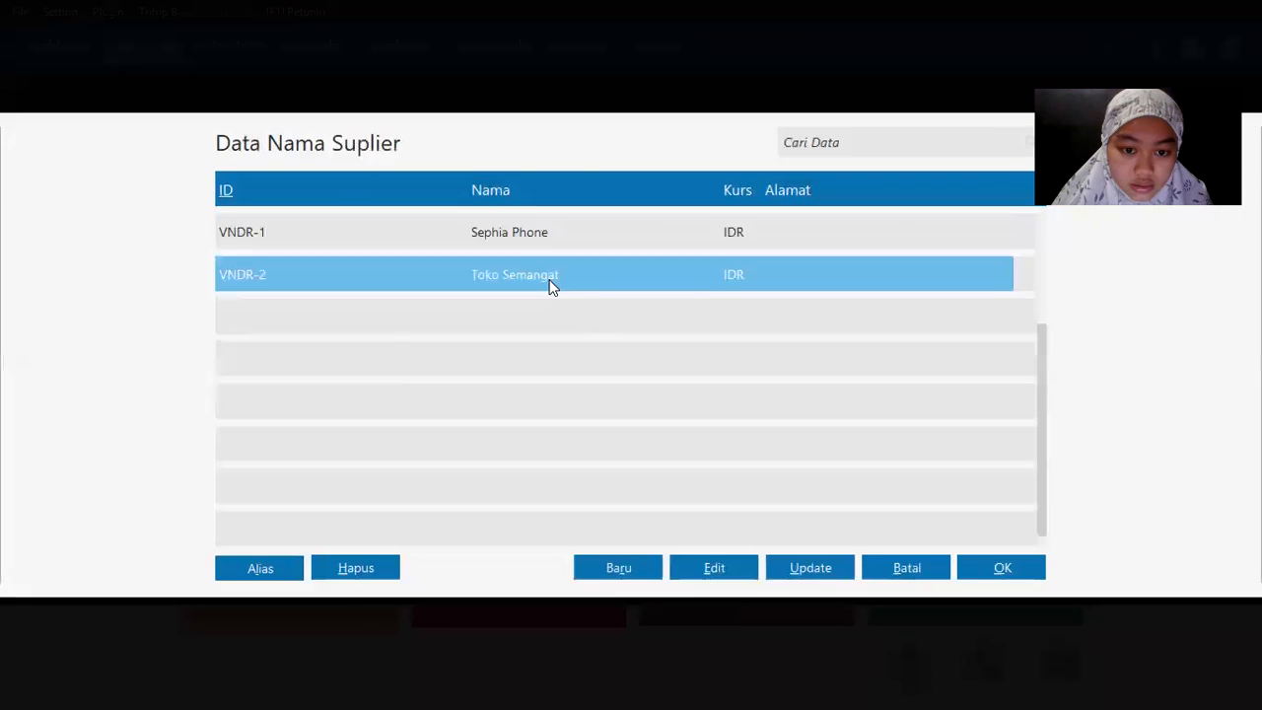
{"action": "double_click", "coordinate": [550, 285]}
{"action": "key", "text": "alt+Tab"}
{"action": "key", "text": "alt+Tab"}
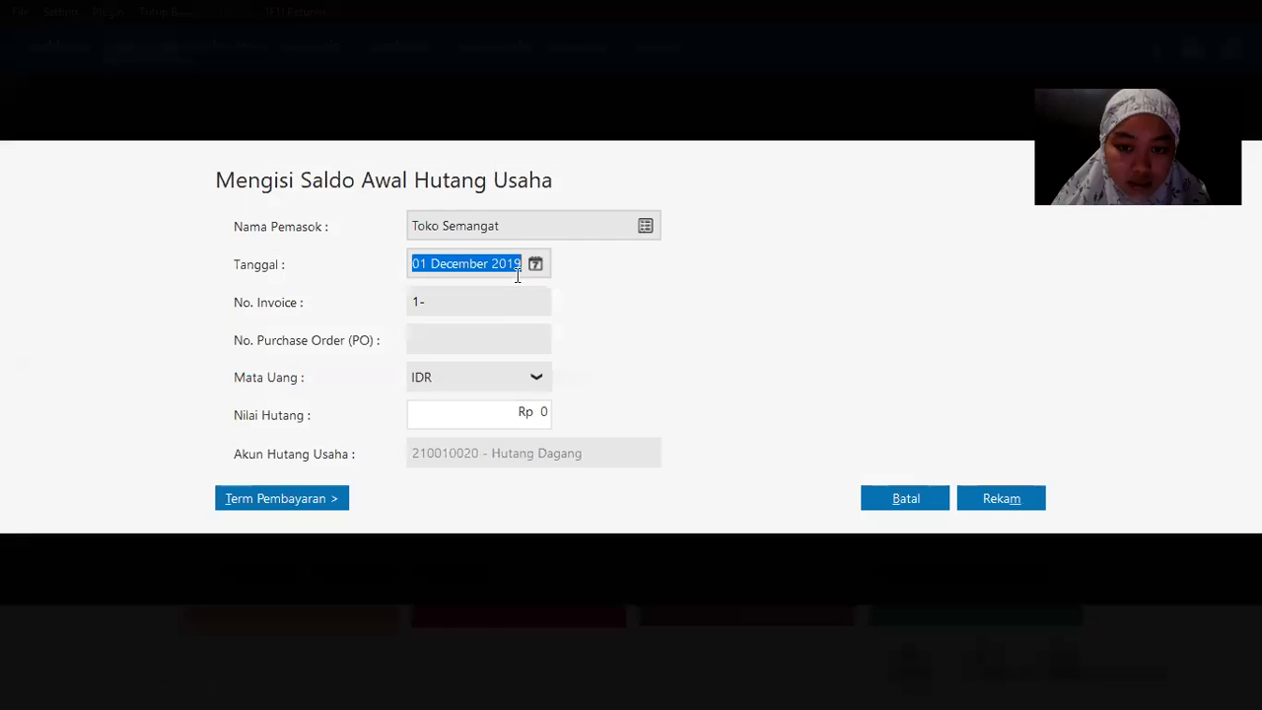
{"action": "left_click", "coordinate": [536, 263]}
{"action": "left_click", "coordinate": [633, 391]}
{"action": "key", "text": "Tab"}
Step: Enter invoice XII/243 for Rp 3.100.000, save it, and close the payables list
{"action": "key", "text": "alt+Tab"}
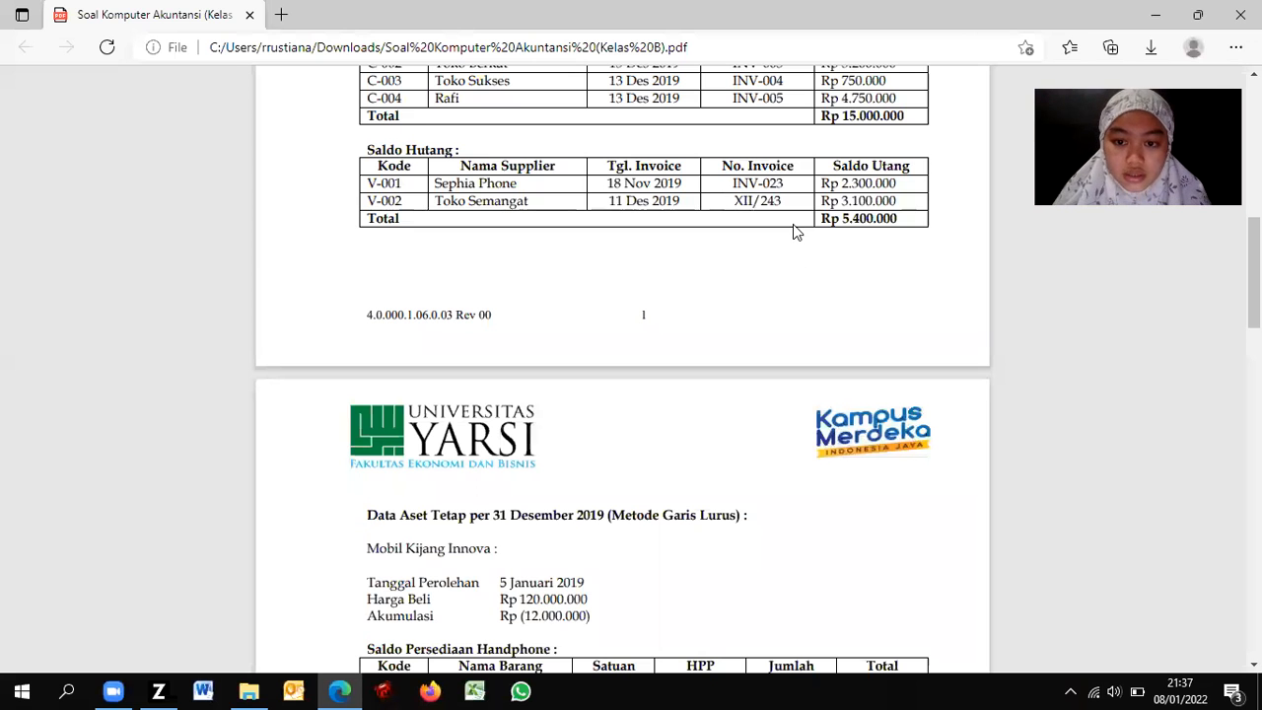
{"action": "key", "text": "alt+Tab"}
{"action": "type", "text": "XI"}
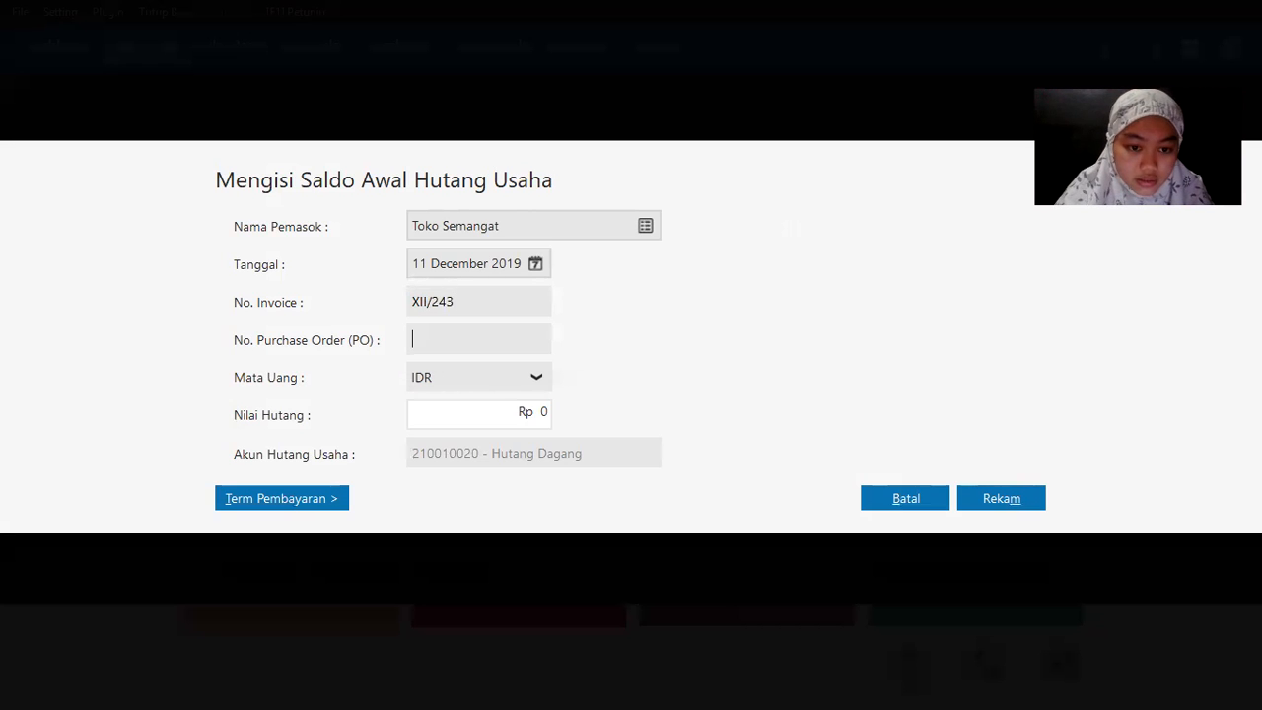
{"action": "key", "text": "alt+Tab"}
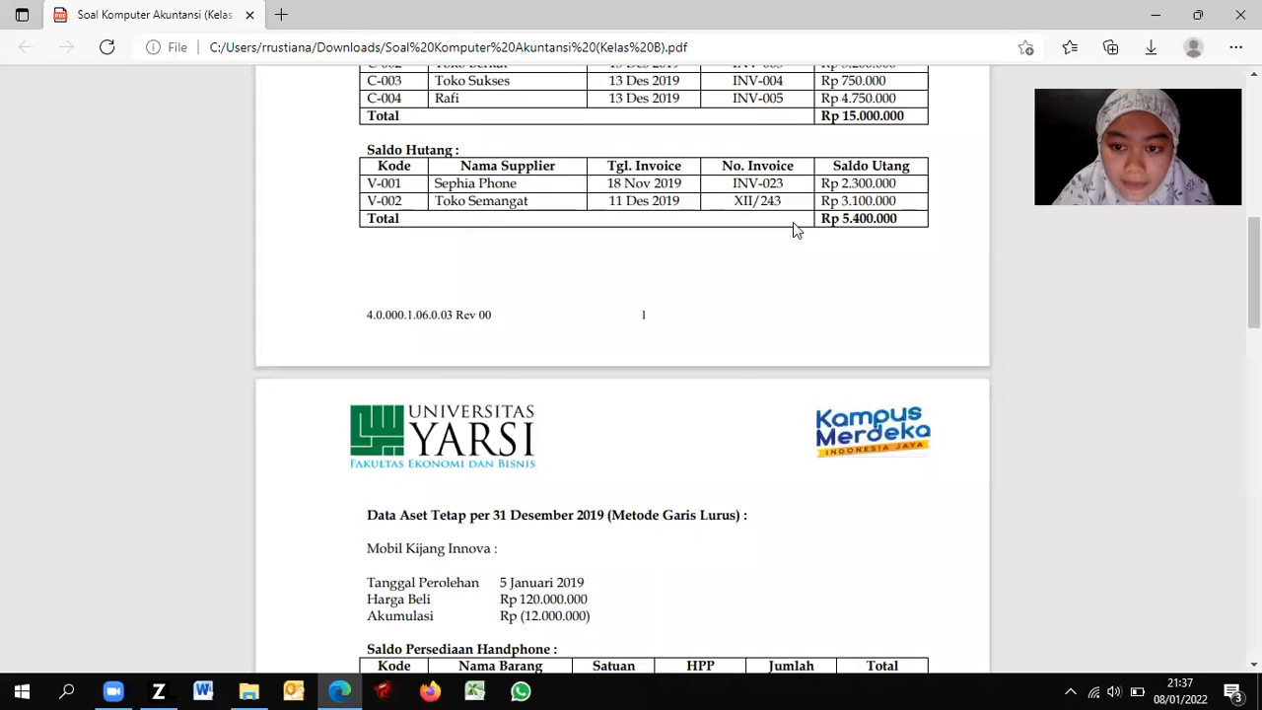
{"action": "key", "text": "alt+Tab"}
{"action": "type", "text": "310"}
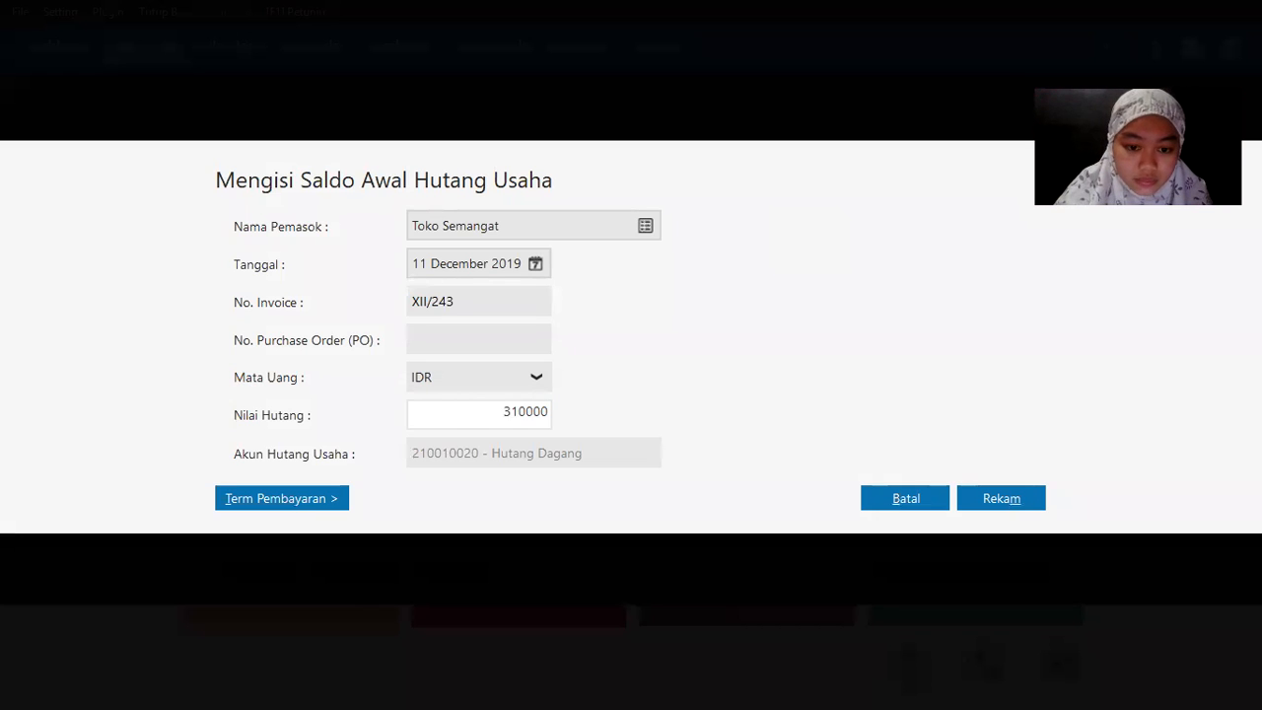
{"action": "key", "text": "Tab"}
{"action": "left_click", "coordinate": [1012, 509]}
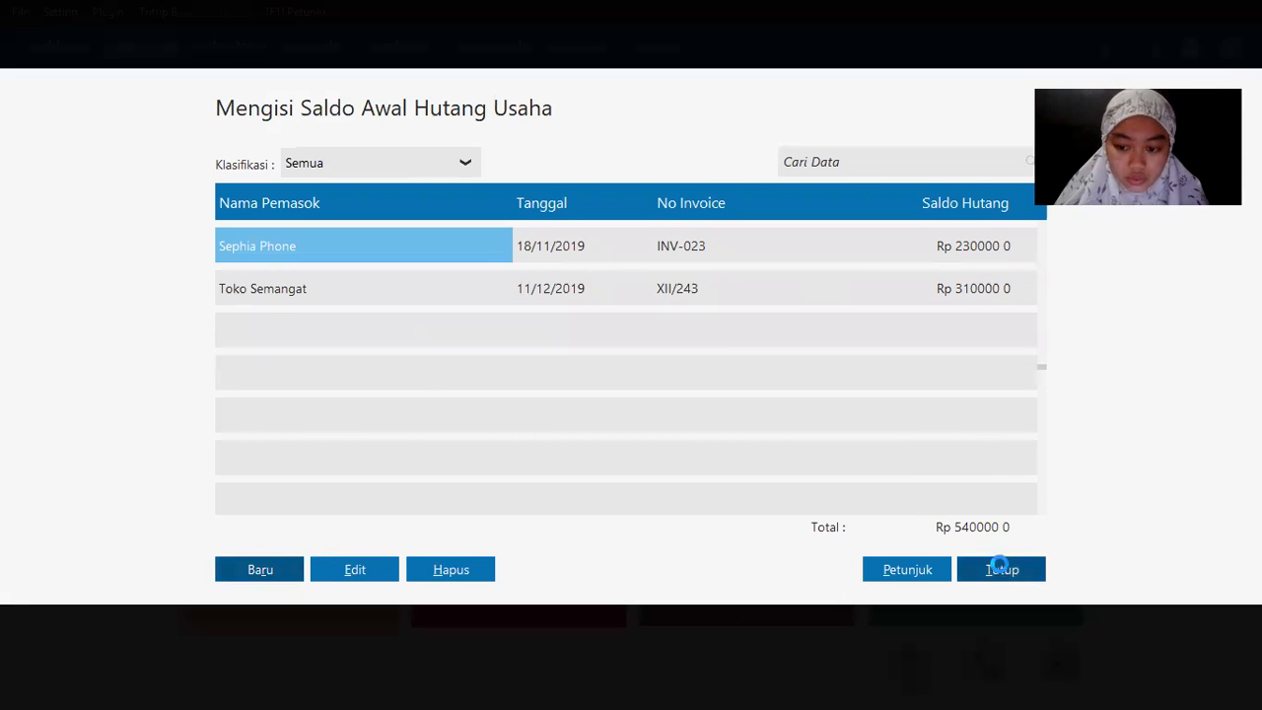
{"action": "left_click", "coordinate": [1002, 570]}
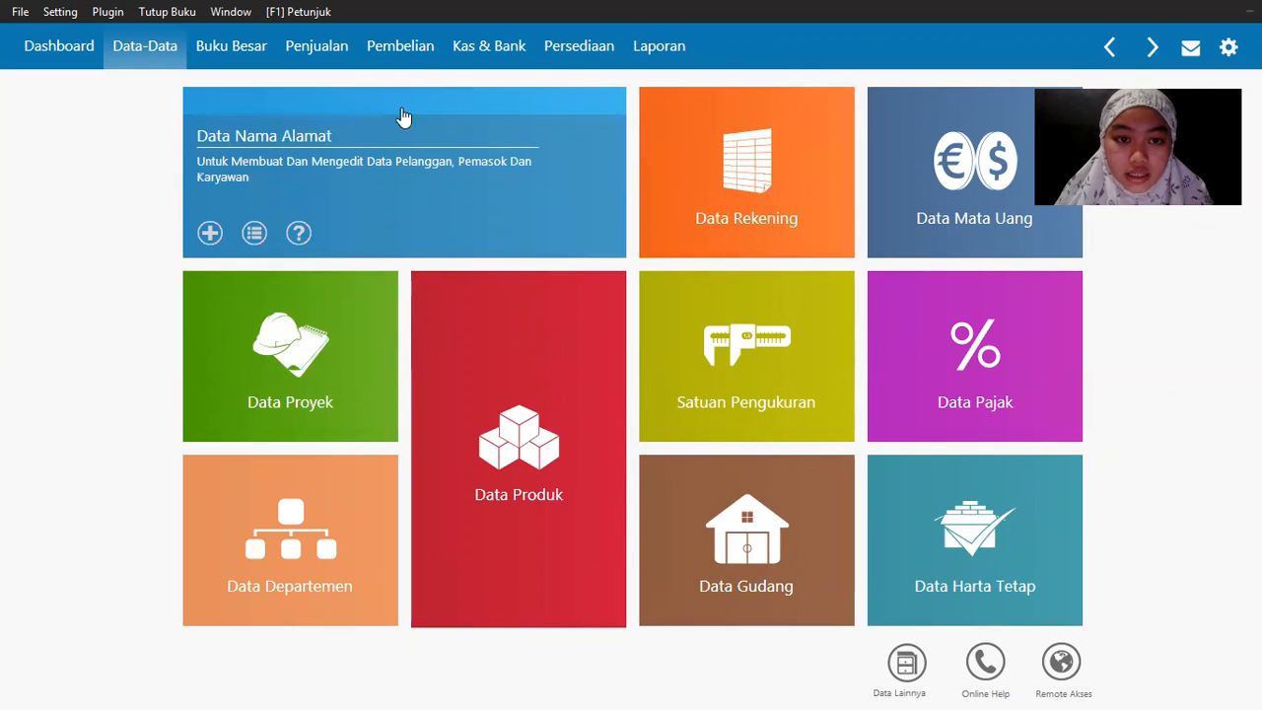
Step: Check the units of measure list (Dozen, Pcs), then close it to return to the dashboard
{"action": "left_click", "coordinate": [579, 49]}
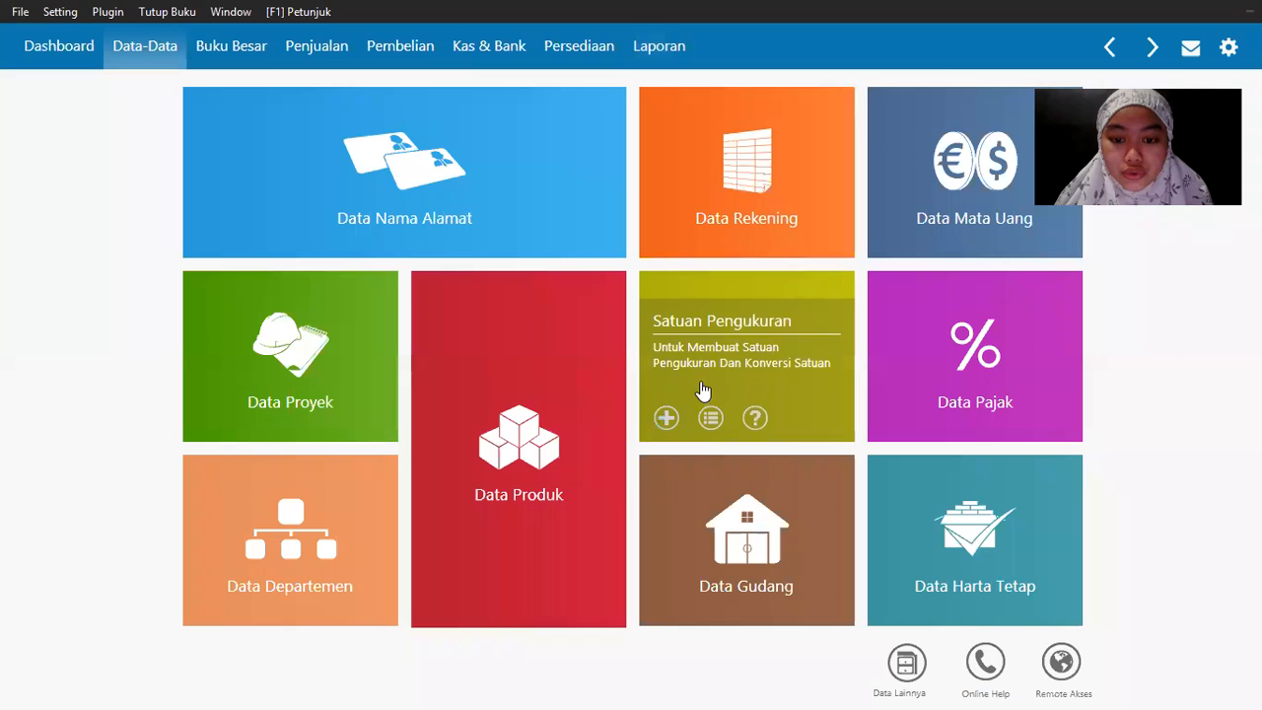
{"action": "left_click", "coordinate": [758, 296]}
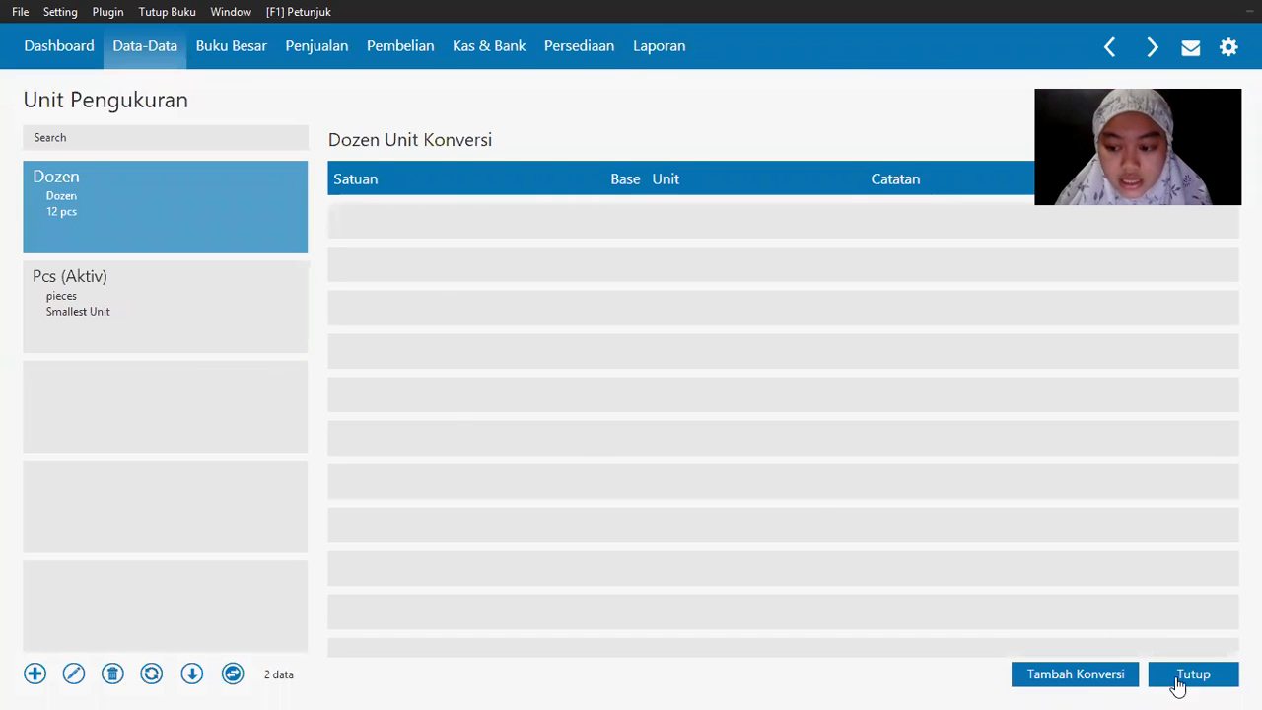
{"action": "left_click", "coordinate": [1192, 680]}
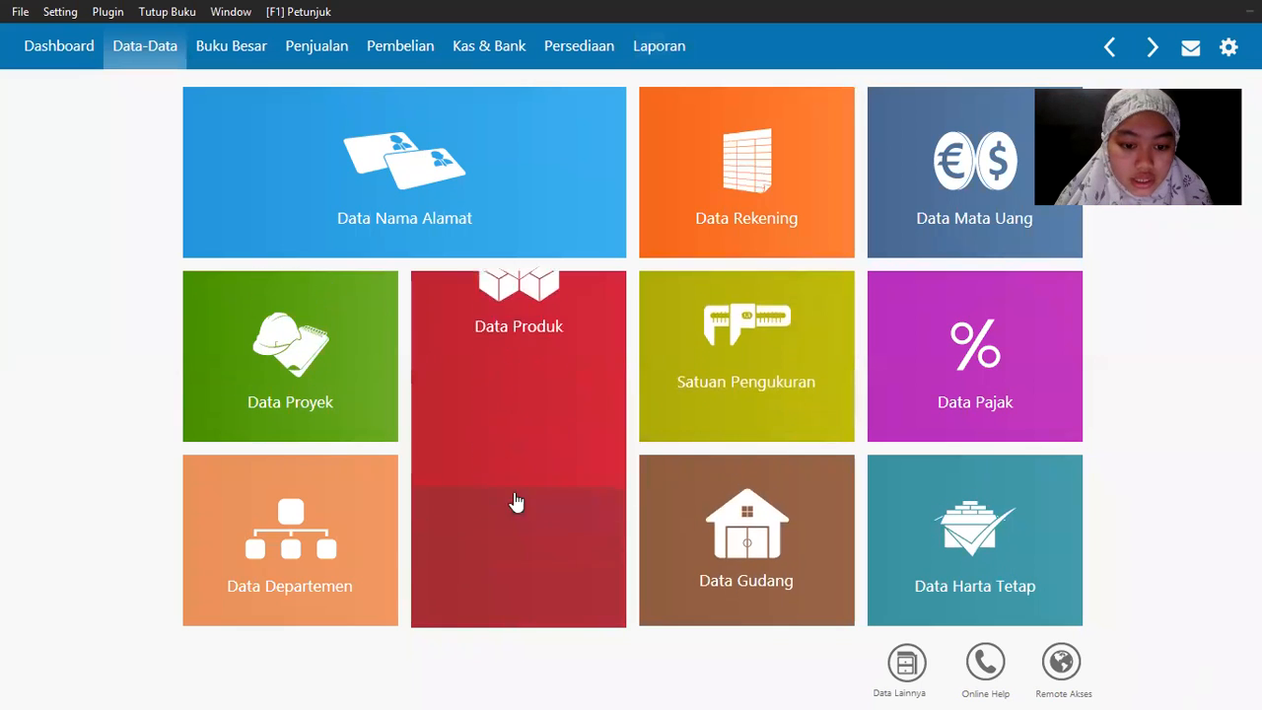
{"action": "mouse_move", "coordinate": [529, 366]}
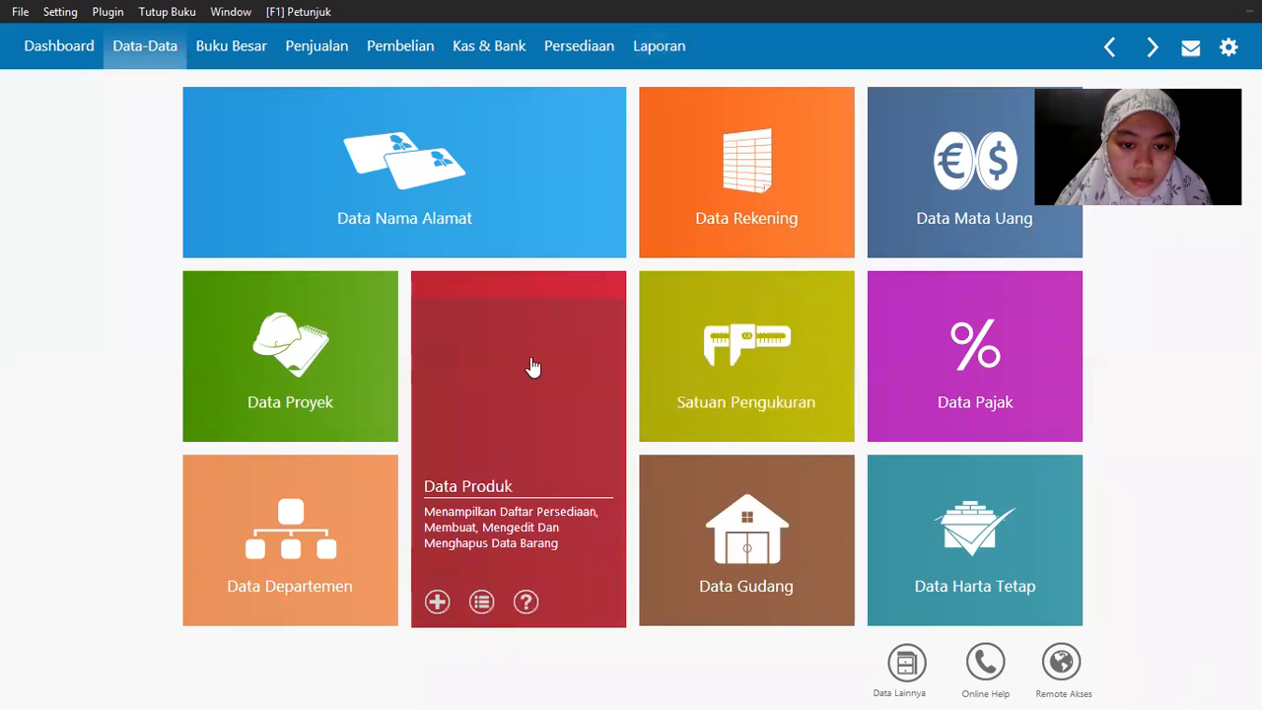
Step: Start a new product in Data Produk and show its item-group choices (Product 1–3)
{"action": "left_click", "coordinate": [437, 594]}
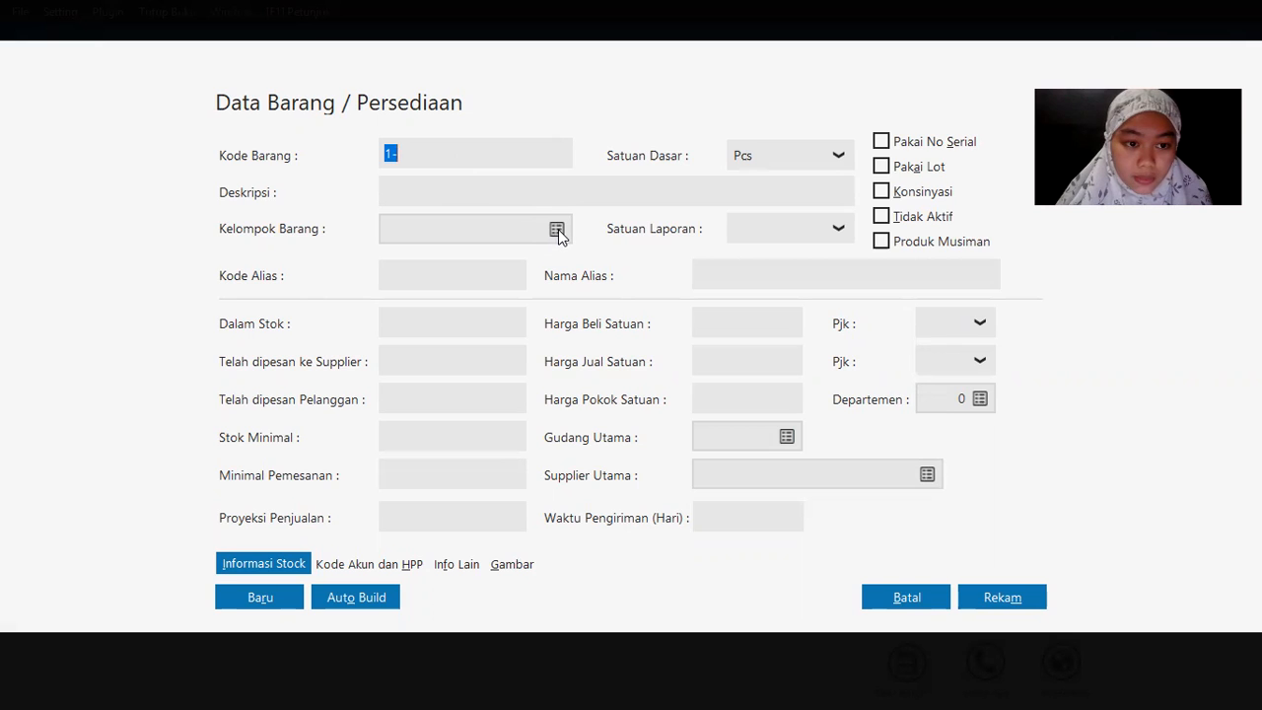
{"action": "left_click", "coordinate": [557, 231]}
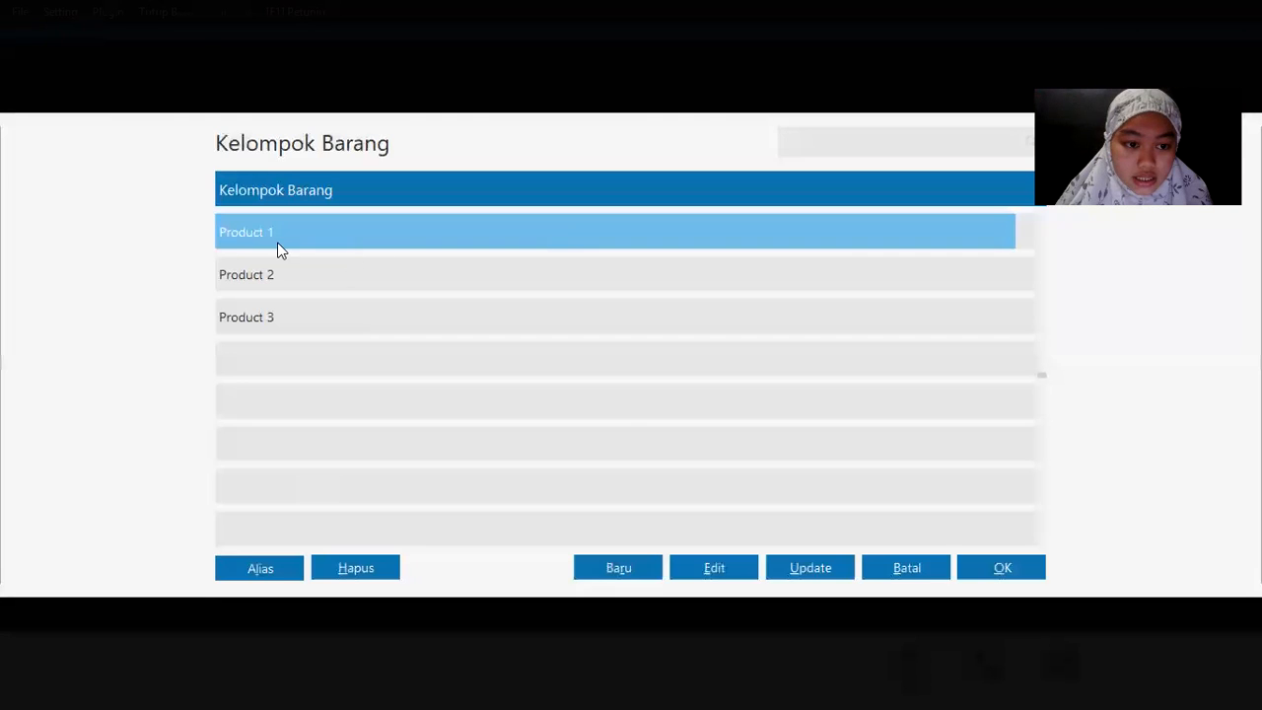
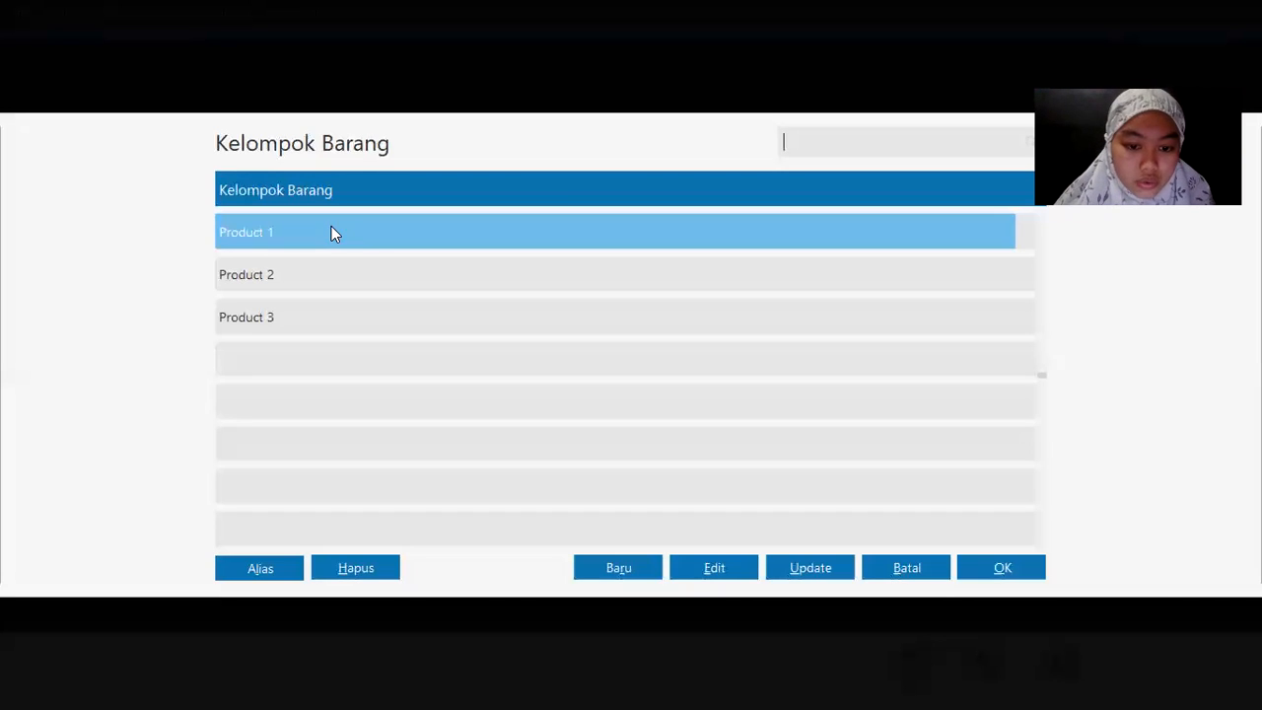
Step: Open the Product 1 item group for editing, showing its FIFO costing and account codes
{"action": "left_click", "coordinate": [704, 566]}
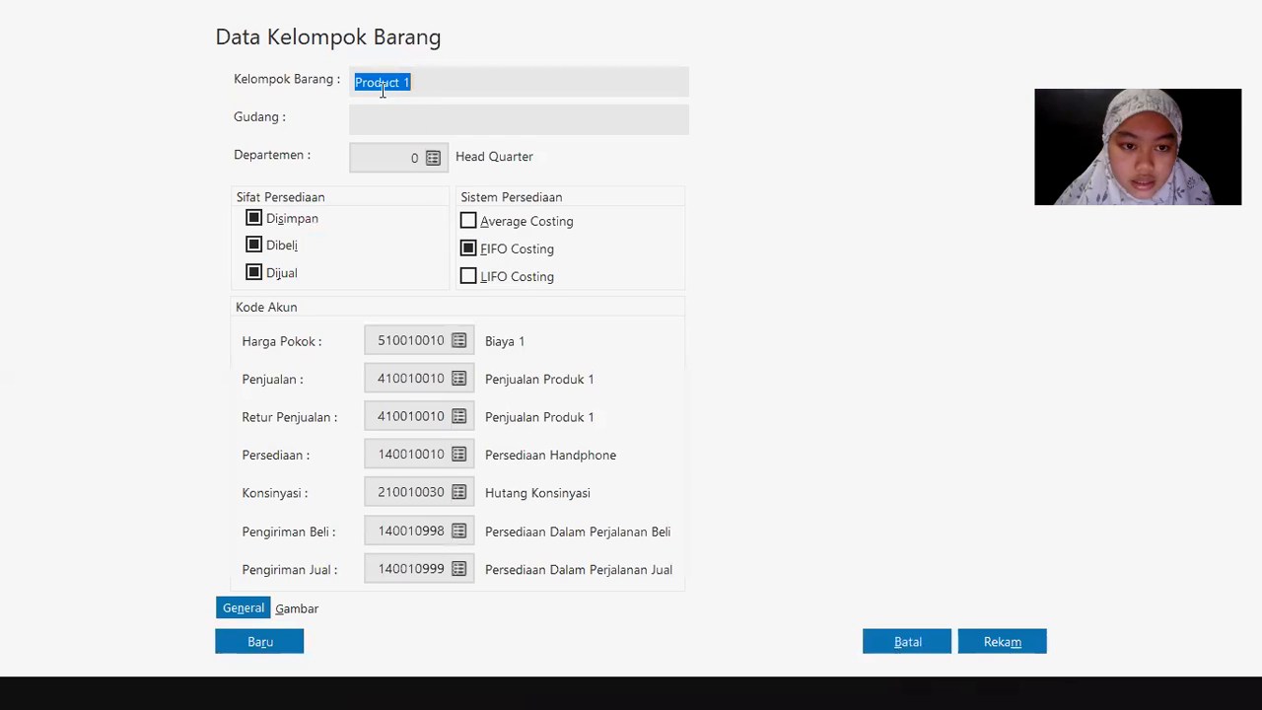
Step: Replace the group name and set the Harga Pokok account to 140010010 Persediaan Handphone
{"action": "left_click", "coordinate": [417, 82]}
{"action": "left_click_drag", "start_coordinate": [417, 82], "coordinate": [351, 66]}
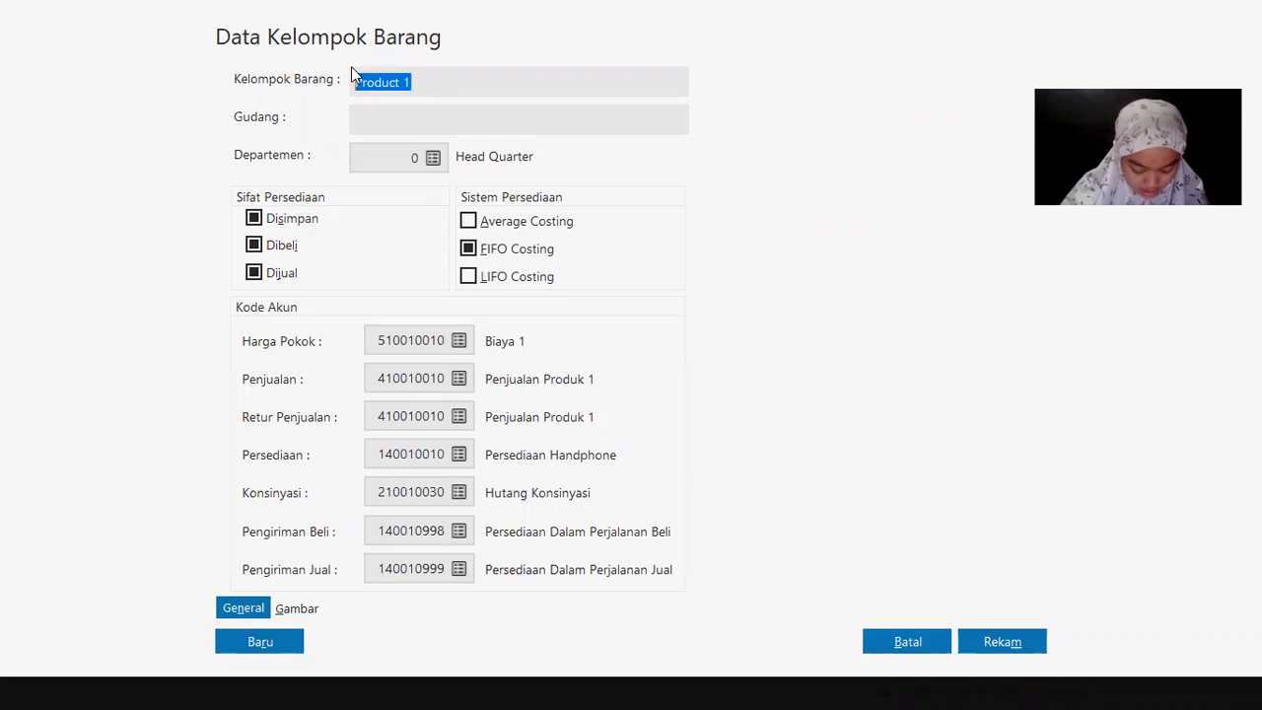
{"action": "type", "text": "Perseda"}
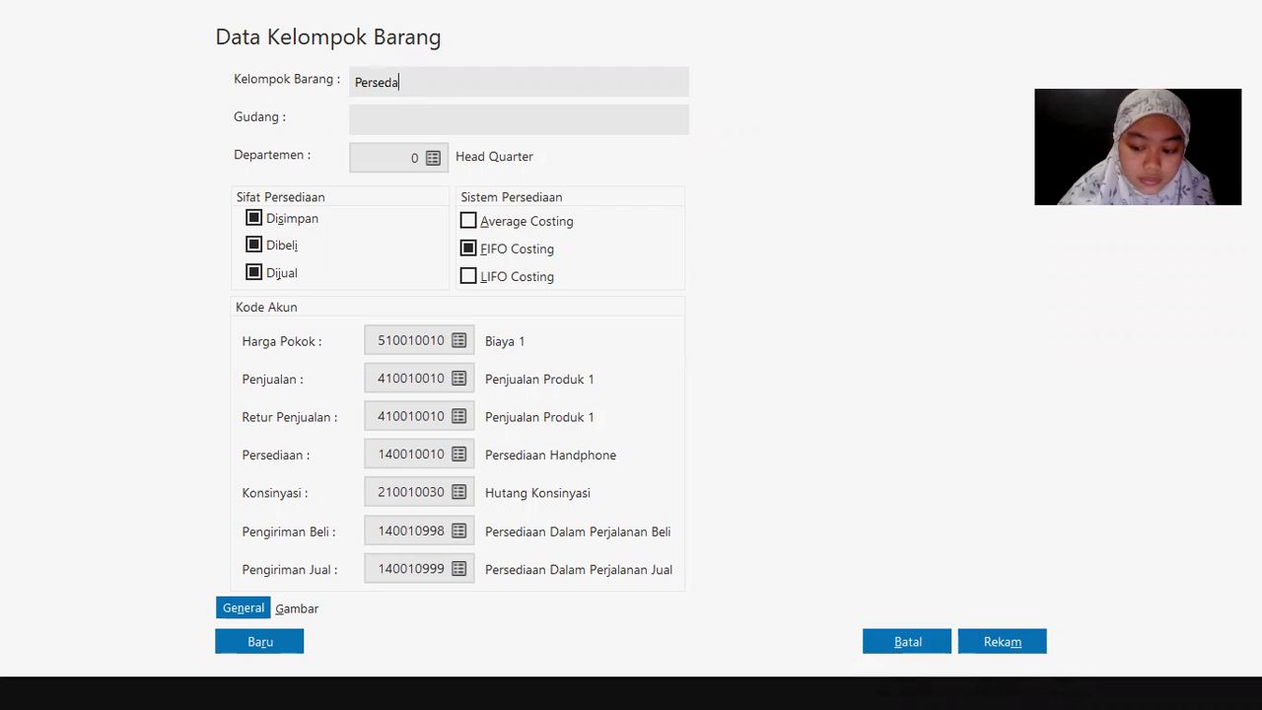
{"action": "key", "text": "BackSpace"}
{"action": "type", "text": "iaan Hand"}
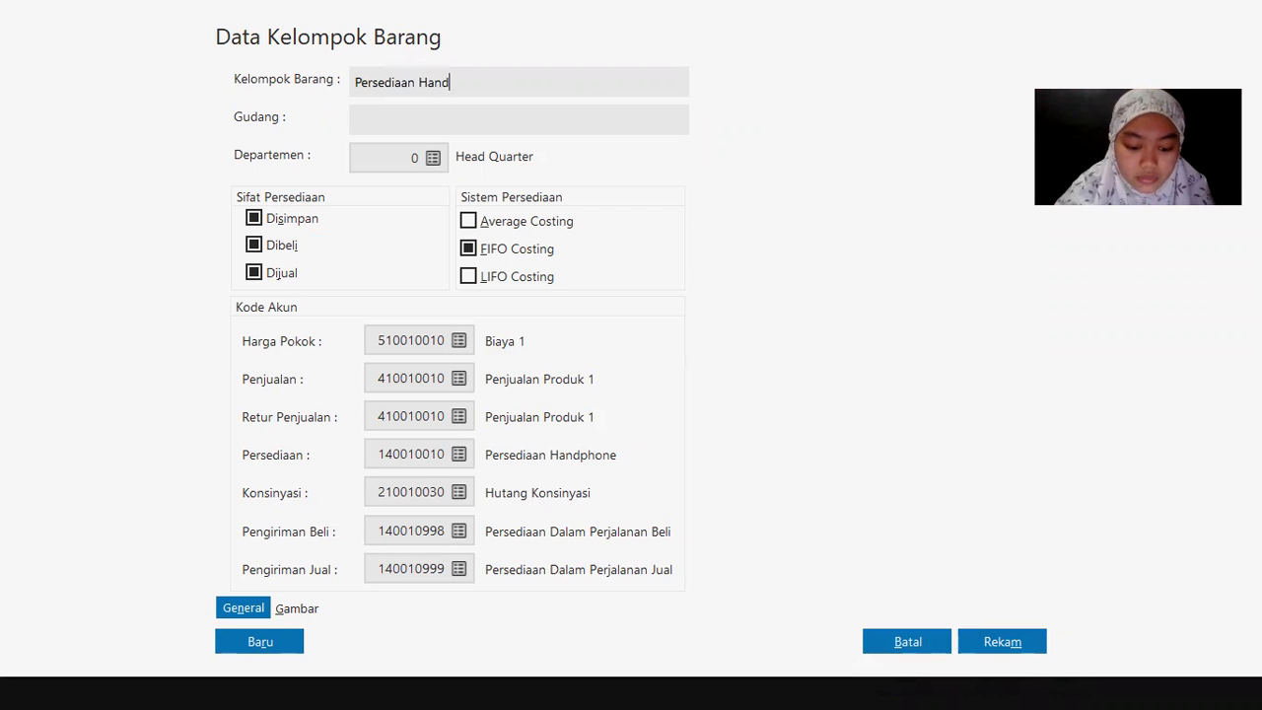
{"action": "type", "text": "phone"}
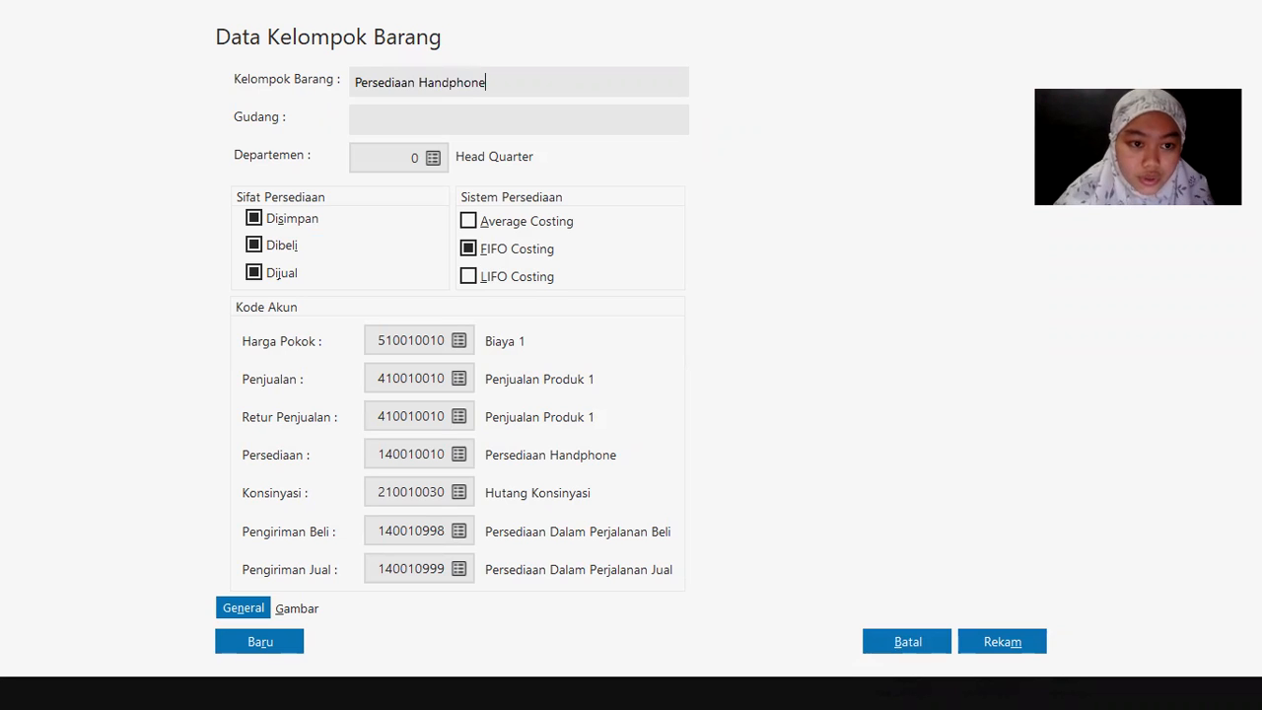
{"action": "left_click", "coordinate": [459, 341]}
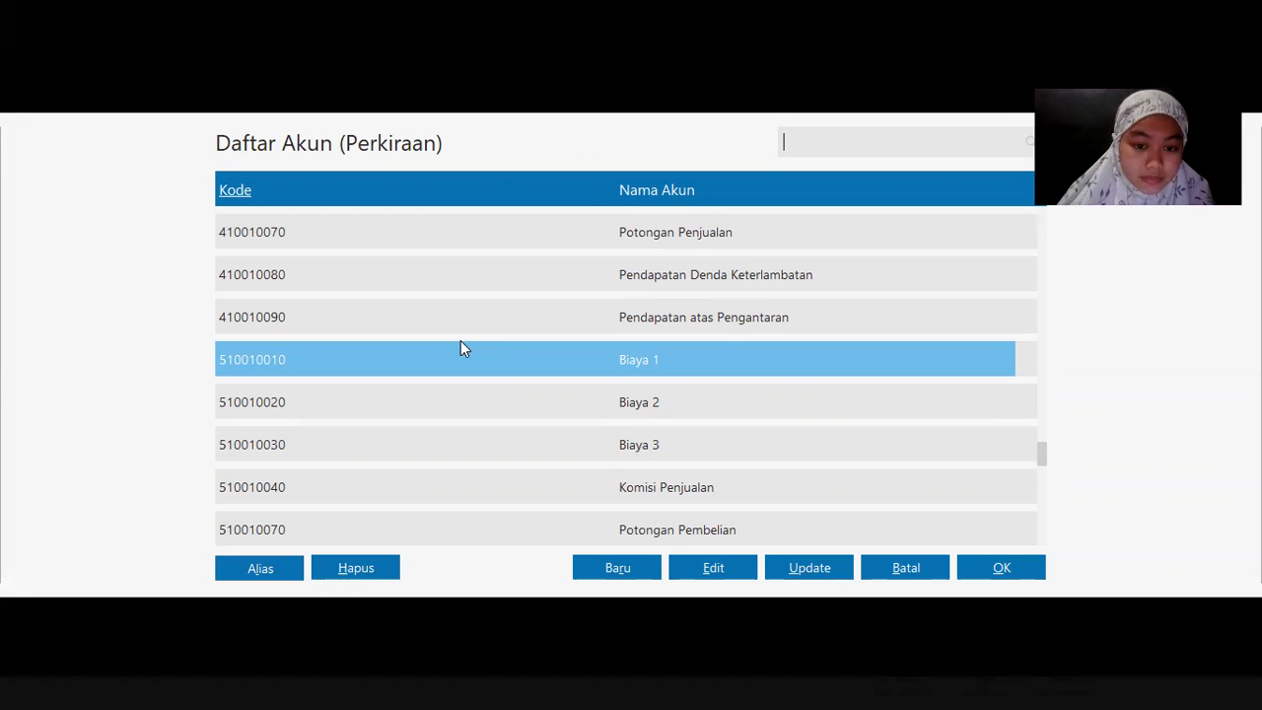
{"action": "left_click_drag", "start_coordinate": [1040, 450], "coordinate": [1034, 333]}
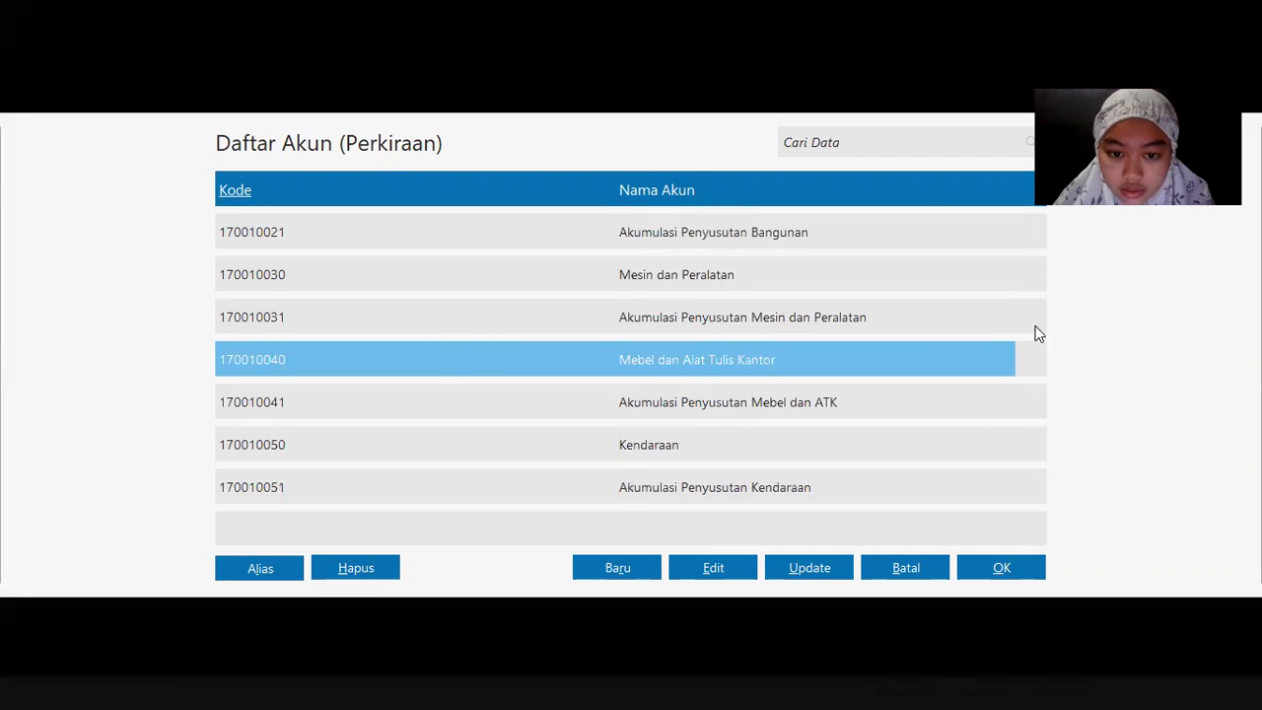
{"action": "key", "text": "Up"}
{"action": "key", "text": "Up"}
{"action": "key", "text": "Up"}
{"action": "key", "text": "Up"}
{"action": "key", "text": "Up"}
{"action": "key", "text": "Up"}
{"action": "key", "text": "Up"}
{"action": "key", "text": "Up"}
{"action": "key", "text": "Up"}
{"action": "key", "text": "Up"}
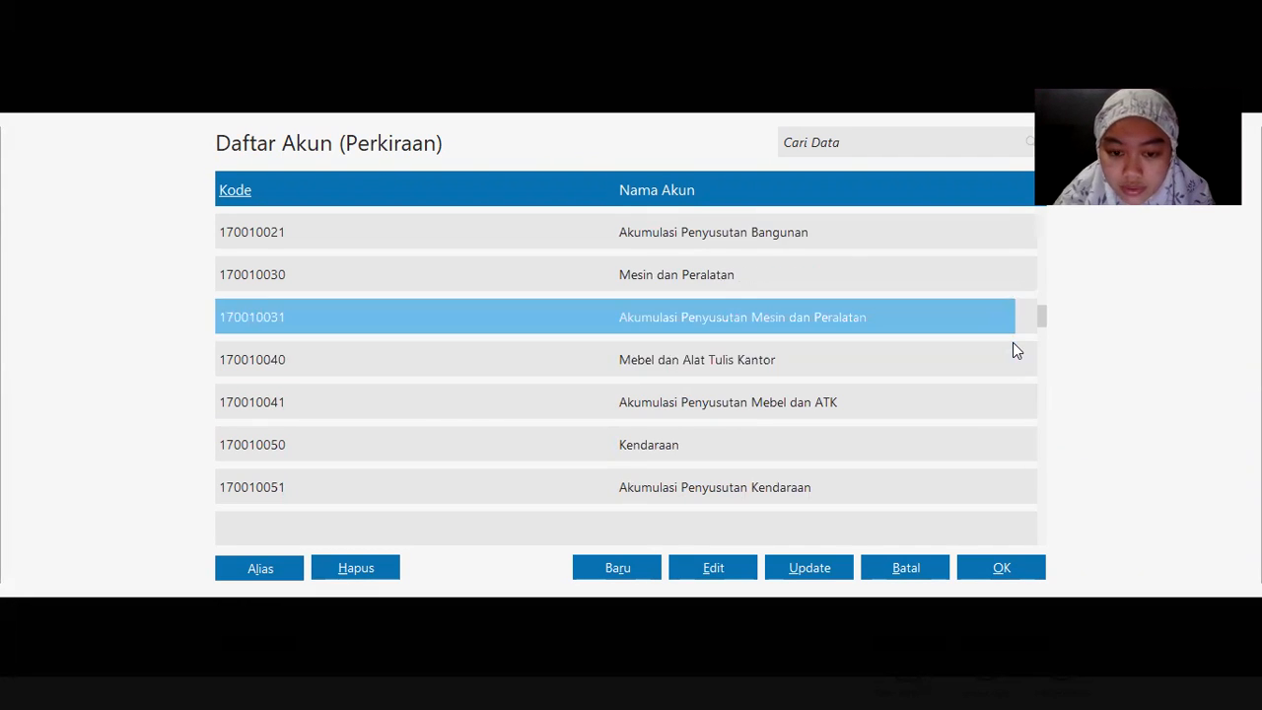
{"action": "key", "text": "Up"}
{"action": "key", "text": "Up"}
{"action": "key", "text": "Up"}
{"action": "key", "text": "Up"}
{"action": "key", "text": "Up"}
{"action": "key", "text": "Up"}
{"action": "key", "text": "Up"}
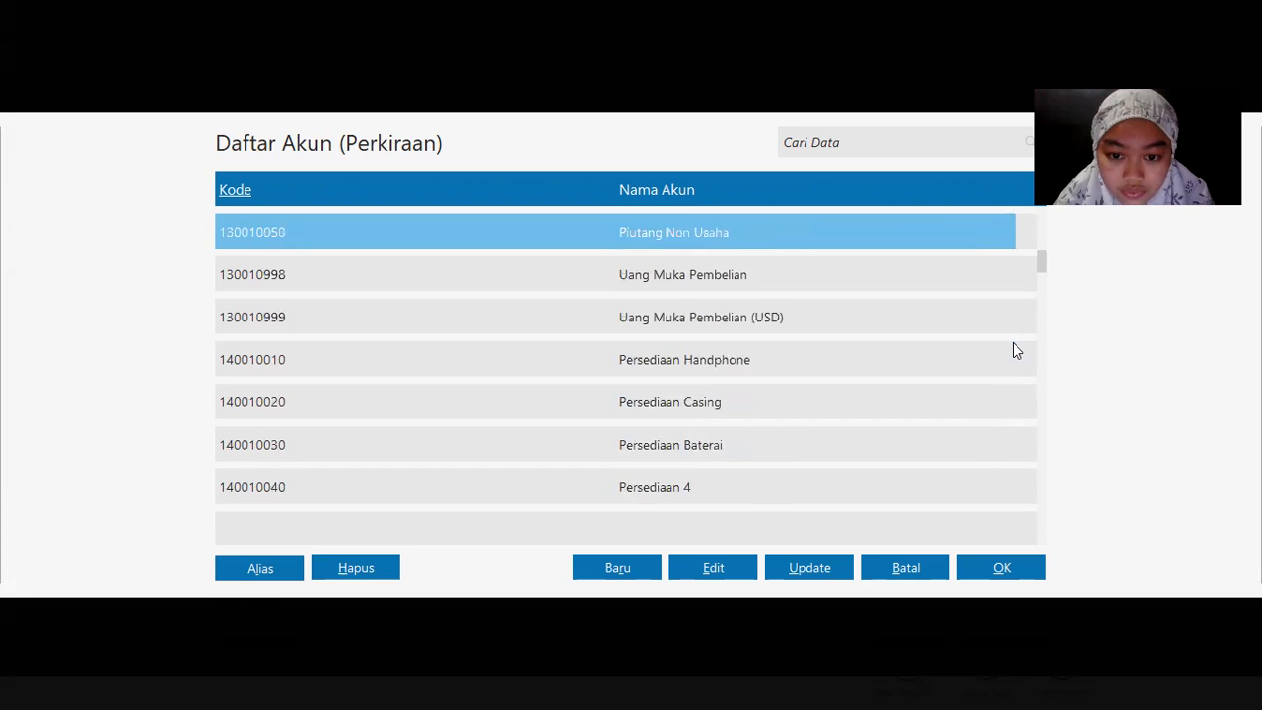
{"action": "key", "text": "Down"}
{"action": "key", "text": "Down"}
{"action": "key", "text": "Down"}
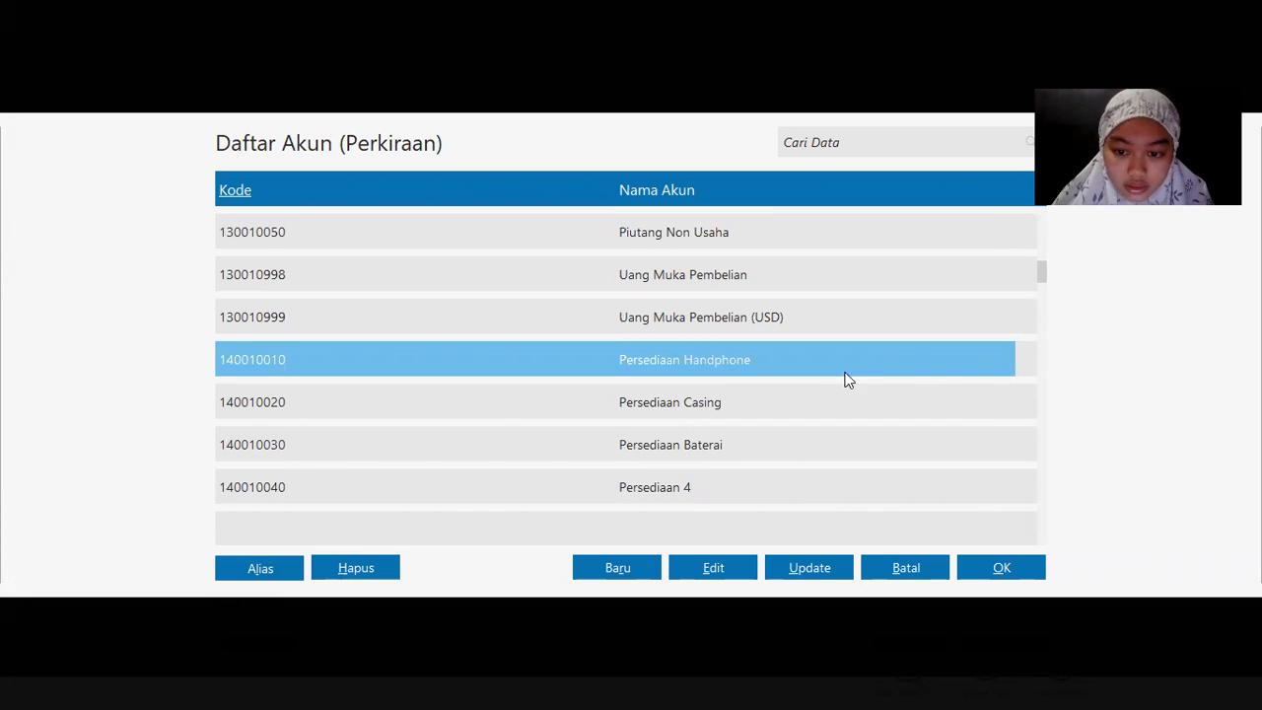
{"action": "double_click", "coordinate": [842, 371]}
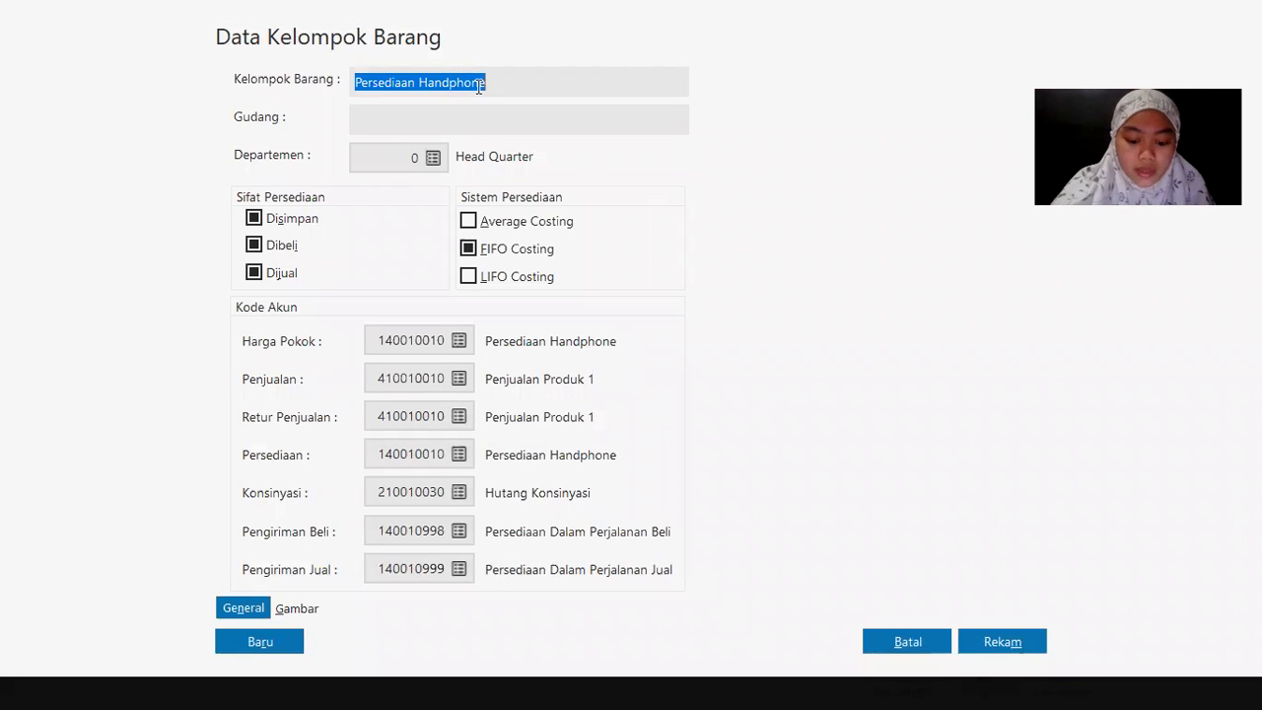
Step: Rename the group Barang Elektronik, save it, and apply the account codes to all its products
{"action": "type", "text": "Ban"}
{"action": "key", "text": "BackSpace"}
{"action": "type", "text": "r"}
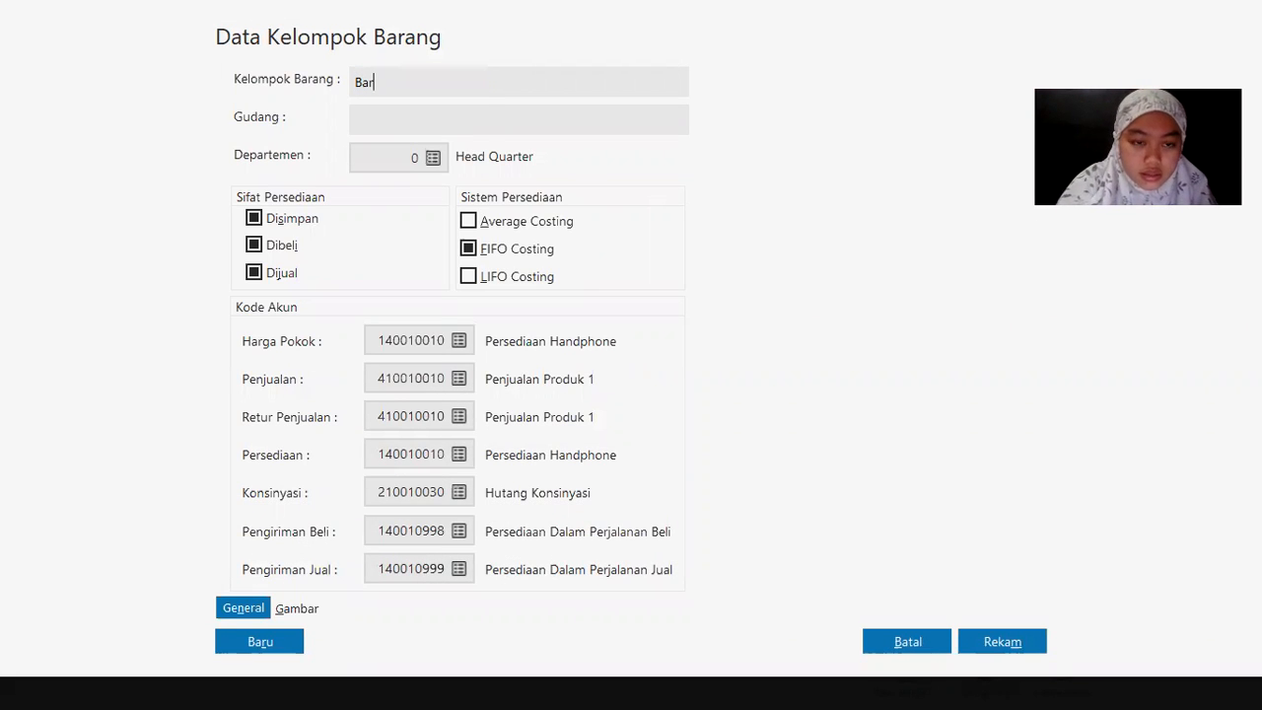
{"action": "type", "text": "ang Elektronik"}
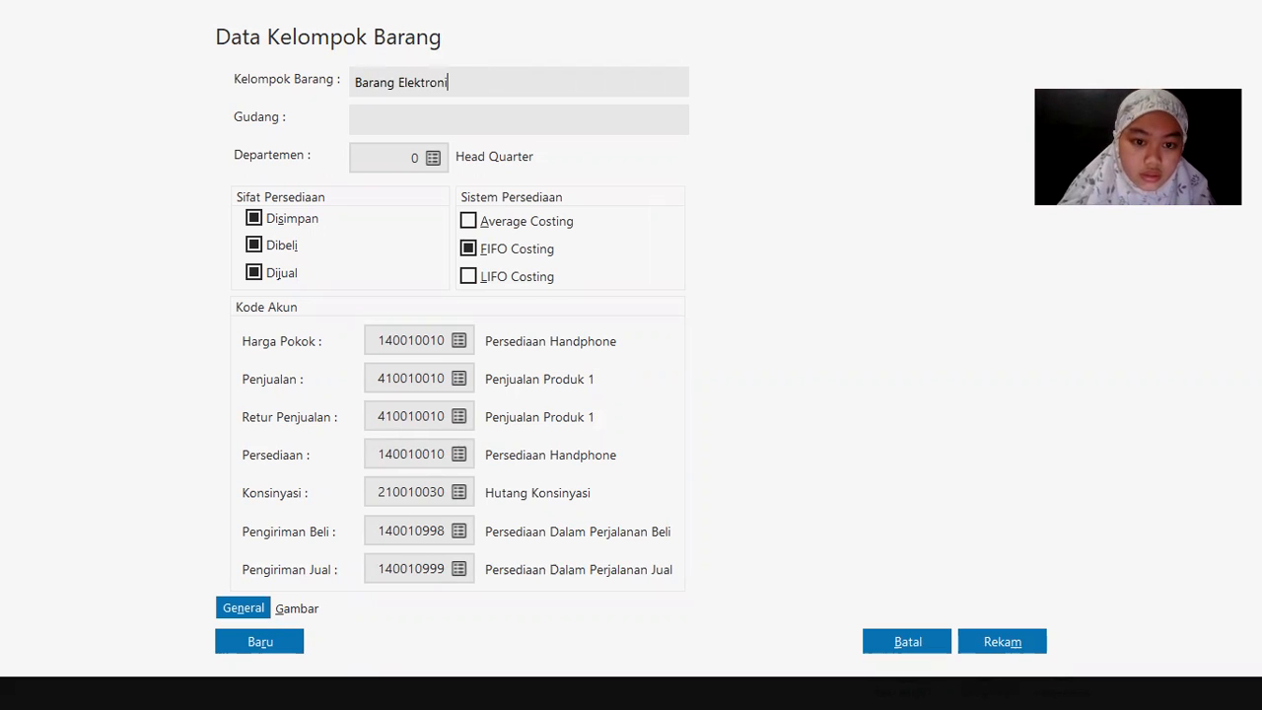
{"action": "left_click", "coordinate": [1008, 643]}
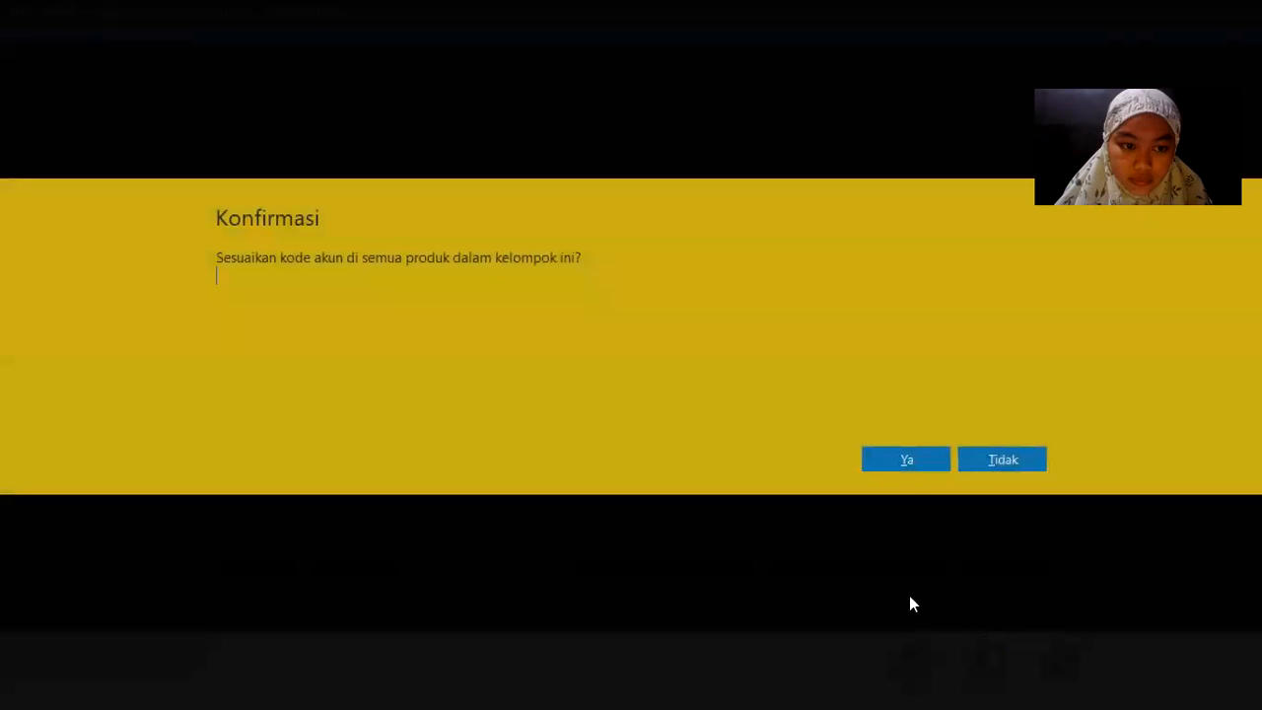
{"action": "left_click", "coordinate": [917, 461]}
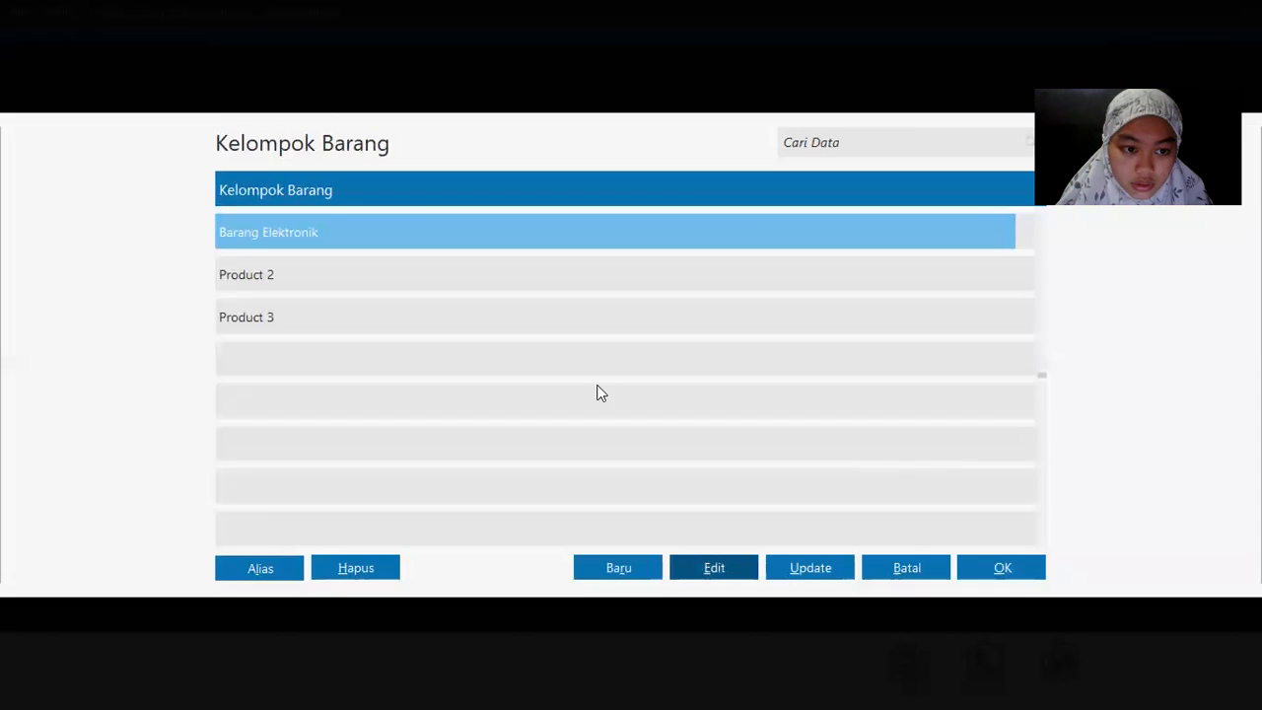
Step: Open the Product 2 group for editing and rename it Barang Elektronik 2
{"action": "left_click", "coordinate": [249, 279]}
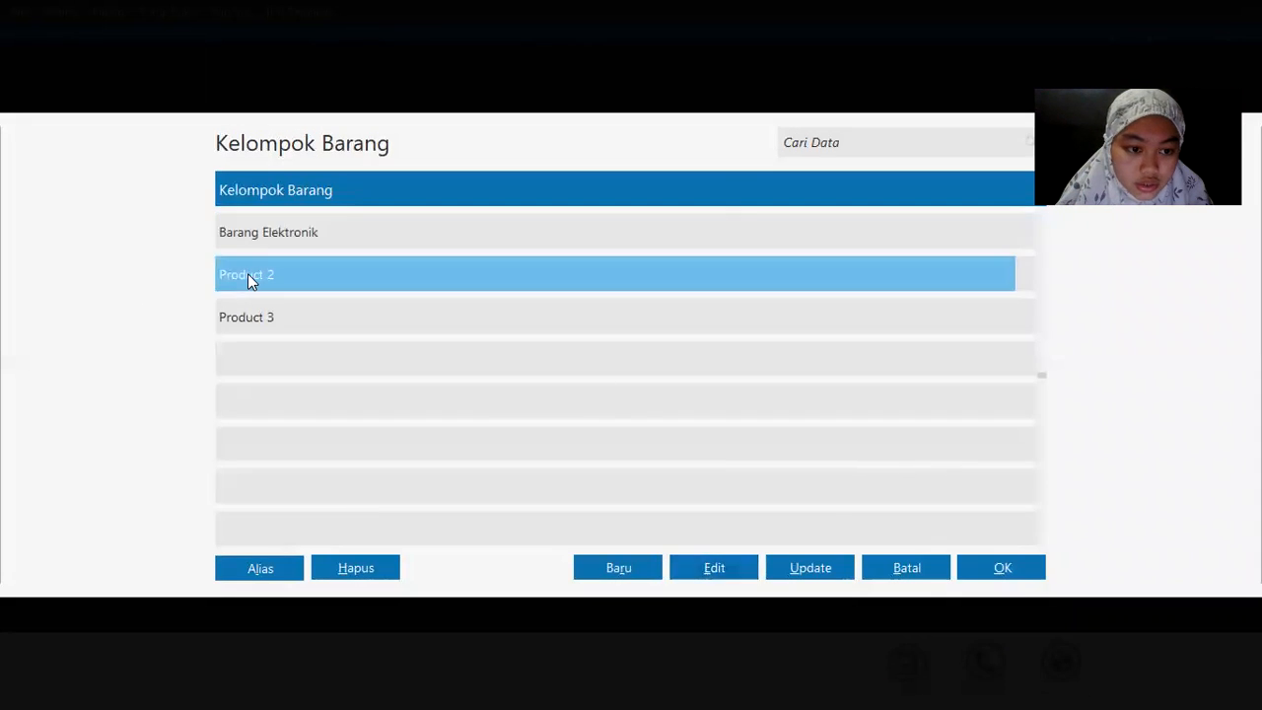
{"action": "left_click", "coordinate": [717, 567]}
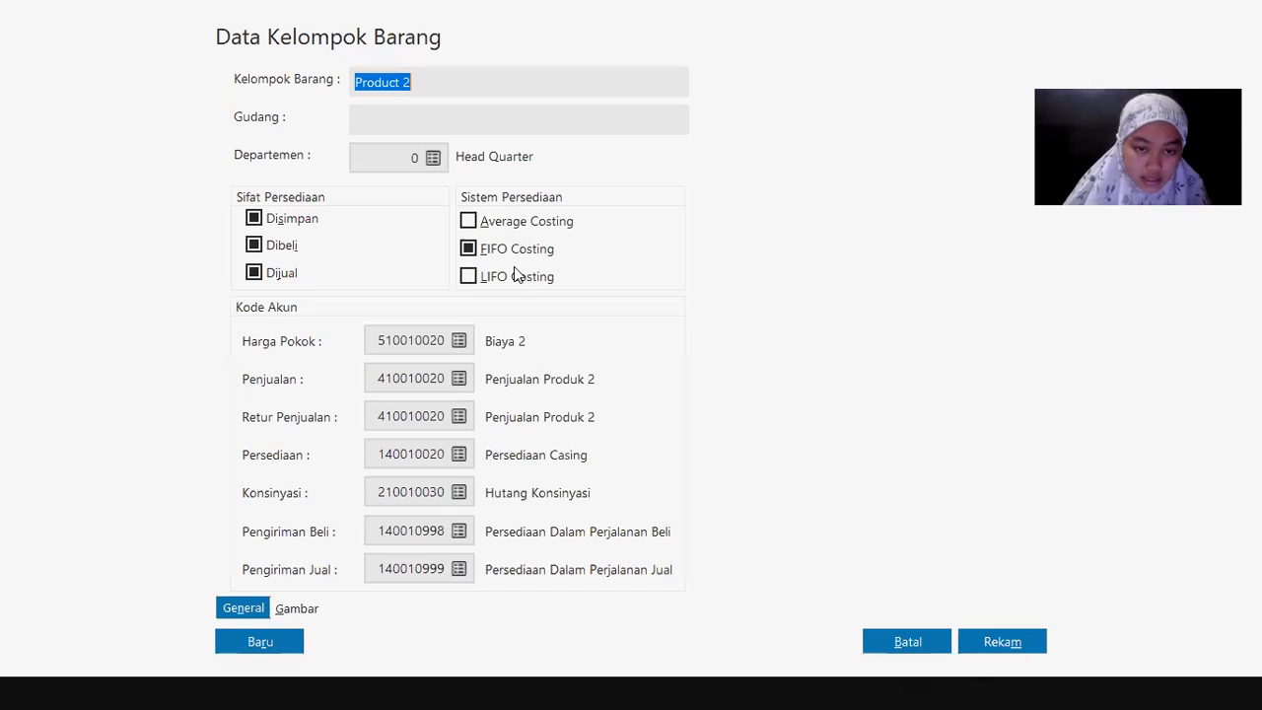
{"action": "type", "text": "Baran"}
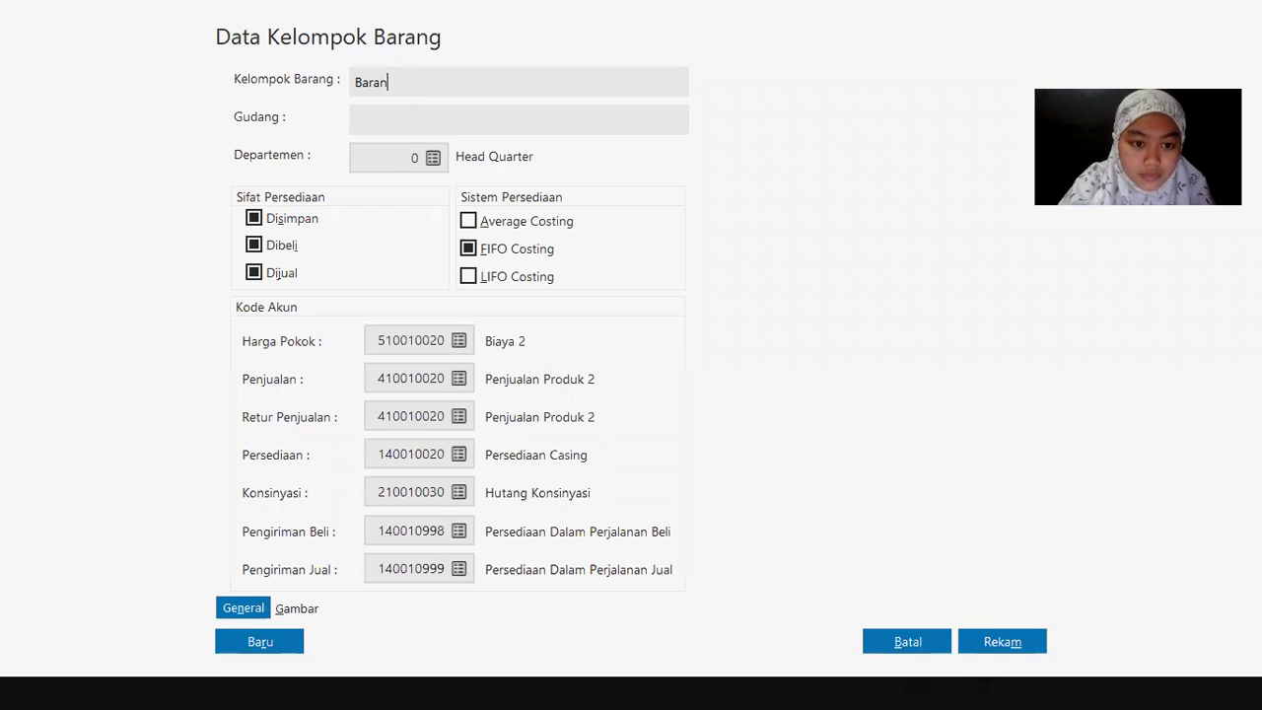
{"action": "type", "text": "g Elek"}
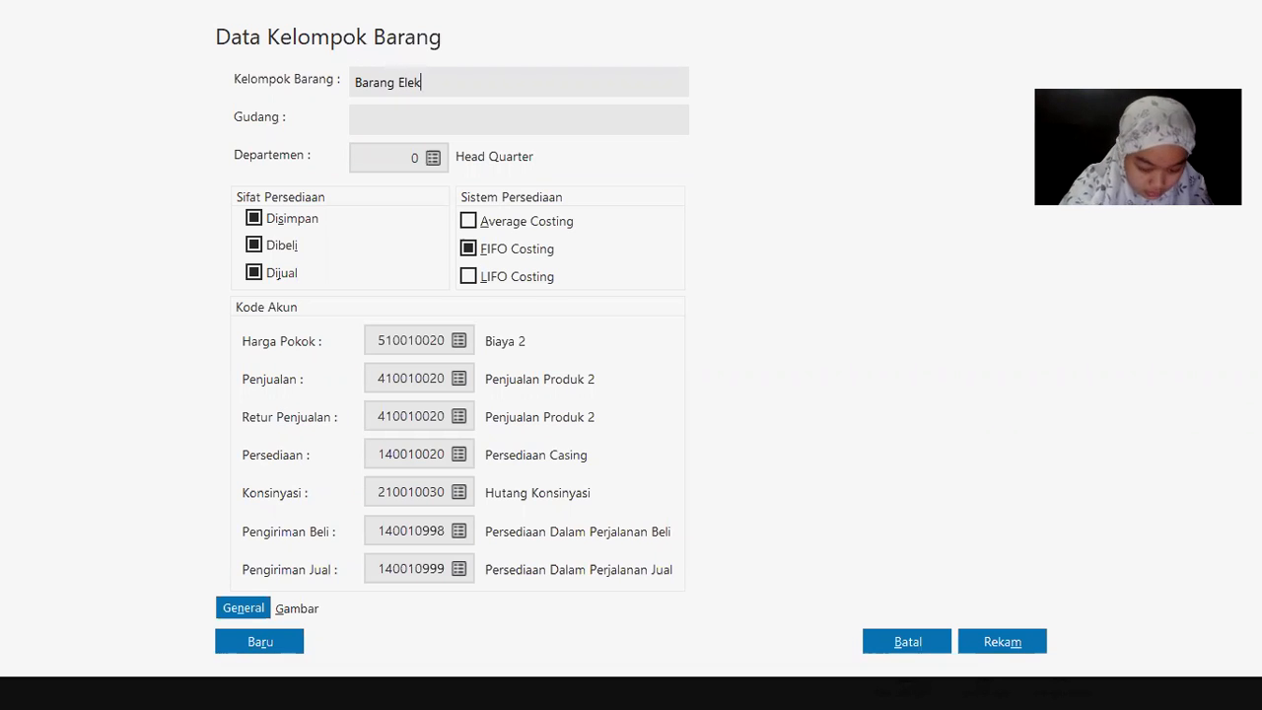
{"action": "type", "text": "tronik 2"}
{"action": "key", "text": "Tab"}
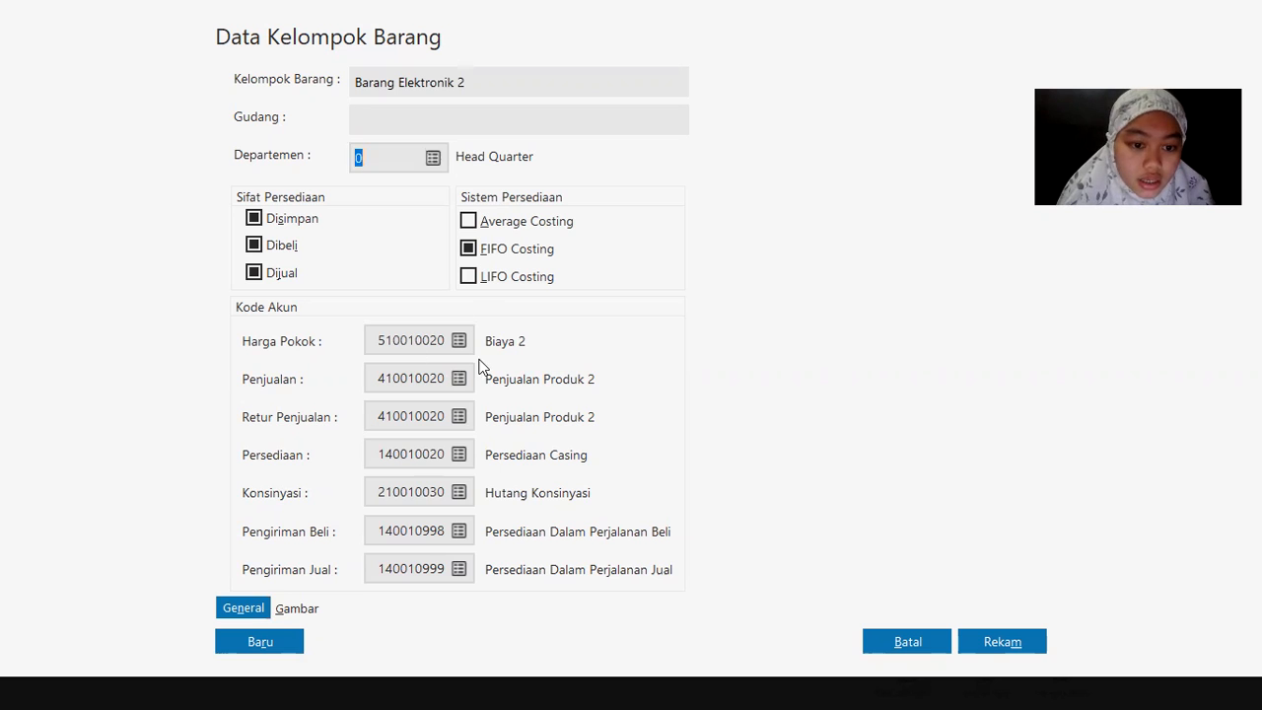
Step: Set Harga Pokok to 140010020 Persediaan Casing, save, and apply it to the group's products
{"action": "left_click", "coordinate": [458, 340]}
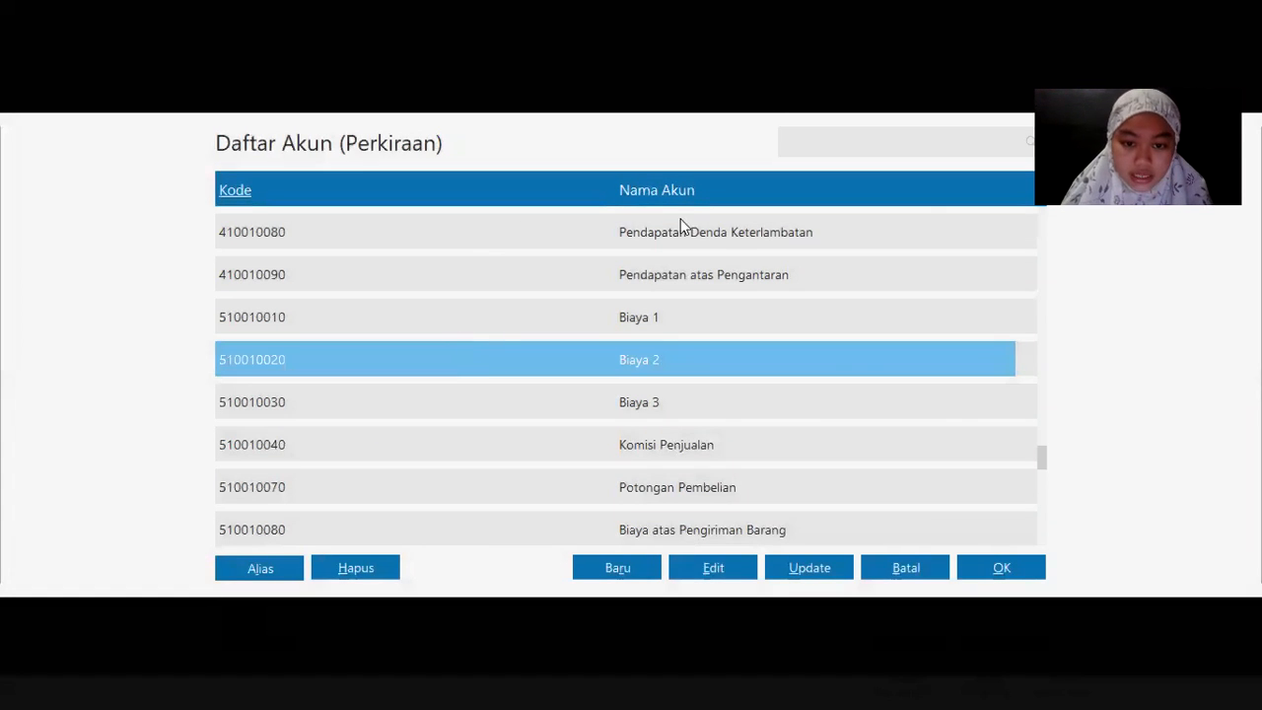
{"action": "key", "text": "Up"}
{"action": "key", "text": "Up"}
{"action": "key", "text": "Up"}
{"action": "key", "text": "Up"}
{"action": "key", "text": "Up"}
{"action": "key", "text": "Up"}
{"action": "key", "text": "Up"}
{"action": "key", "text": "Up"}
{"action": "key", "text": "Up"}
{"action": "key", "text": "Up"}
{"action": "key", "text": "Up"}
{"action": "key", "text": "Up"}
{"action": "key", "text": "Up"}
{"action": "key", "text": "Up"}
{"action": "key", "text": "Up"}
{"action": "key", "text": "Up"}
{"action": "key", "text": "Up"}
{"action": "key", "text": "Up"}
{"action": "key", "text": "Up"}
{"action": "key", "text": "Up"}
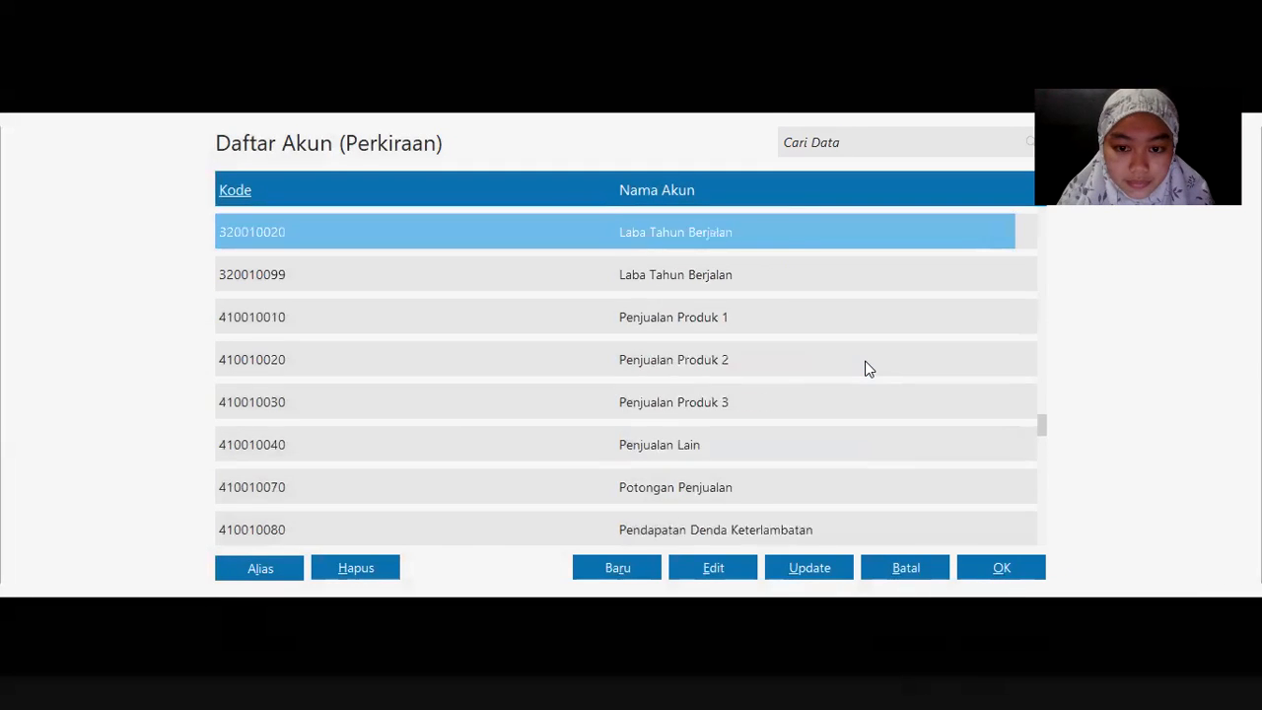
{"action": "key", "text": "Up"}
{"action": "key", "text": "Up"}
{"action": "key", "text": "Up"}
{"action": "key", "text": "Up"}
{"action": "key", "text": "Up"}
{"action": "key", "text": "Up"}
{"action": "key", "text": "Up"}
{"action": "key", "text": "Up"}
{"action": "key", "text": "Up"}
{"action": "key", "text": "Up"}
{"action": "key", "text": "Up"}
{"action": "key", "text": "Up"}
{"action": "key", "text": "Up"}
{"action": "key", "text": "Up"}
{"action": "key", "text": "Up"}
{"action": "key", "text": "Up"}
{"action": "key", "text": "Up"}
{"action": "key", "text": "Up"}
{"action": "key", "text": "Up"}
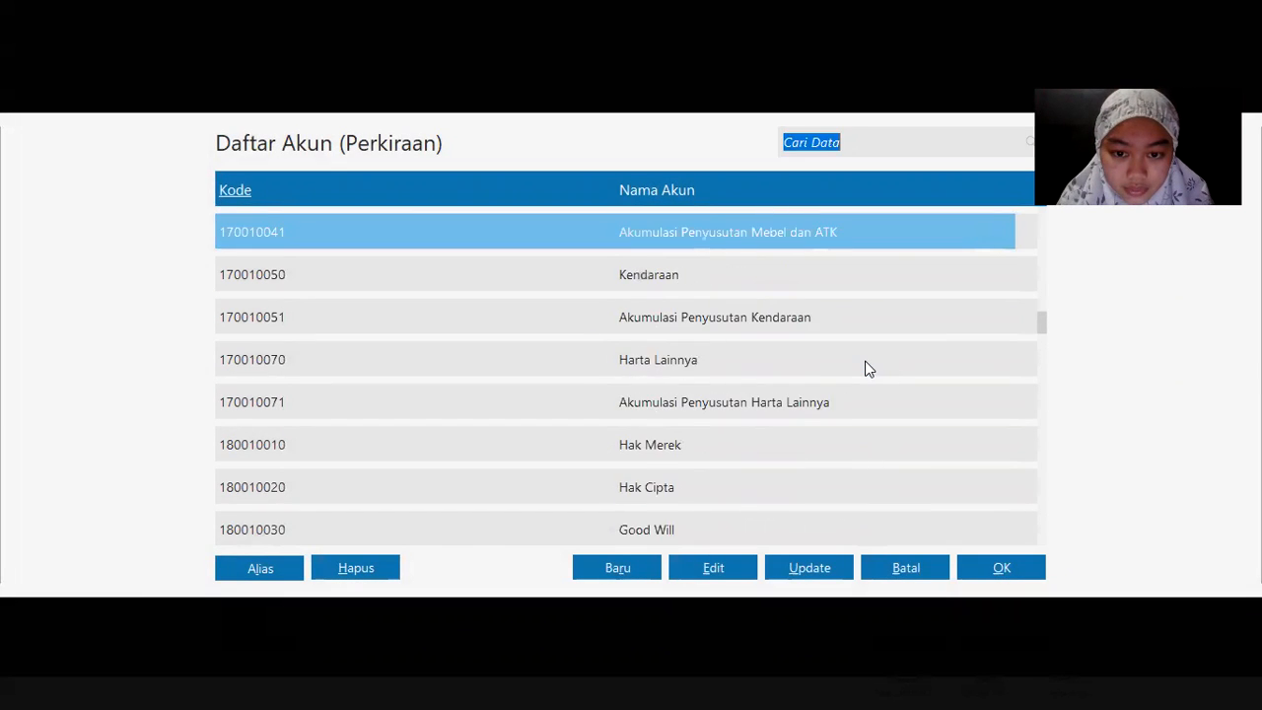
{"action": "key", "text": "Up"}
{"action": "key", "text": "Up"}
{"action": "key", "text": "Up"}
{"action": "key", "text": "Up"}
{"action": "key", "text": "Up"}
{"action": "key", "text": "Up"}
{"action": "key", "text": "Up"}
{"action": "key", "text": "Up"}
{"action": "key", "text": "Up"}
{"action": "key", "text": "Up"}
{"action": "key", "text": "Up"}
{"action": "key", "text": "Up"}
{"action": "key", "text": "Up"}
{"action": "key", "text": "Up"}
{"action": "key", "text": "Up"}
{"action": "key", "text": "Up"}
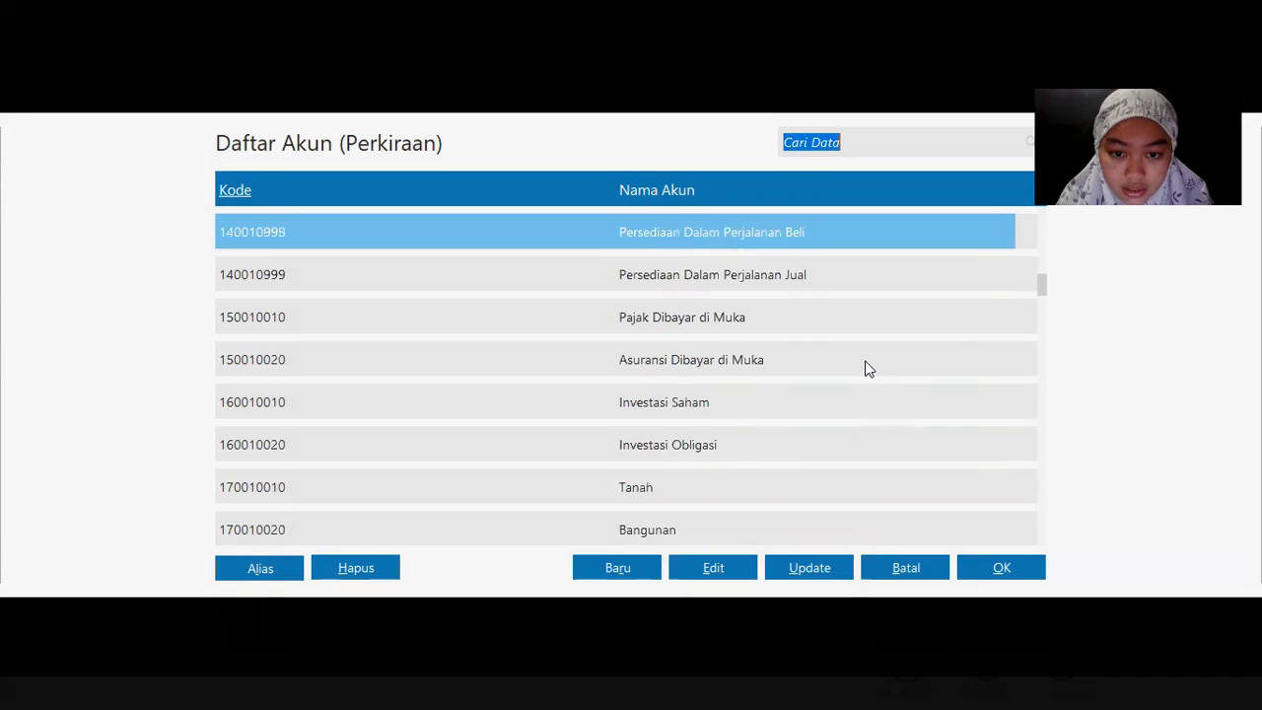
{"action": "key", "text": "Up"}
{"action": "key", "text": "Up"}
{"action": "key", "text": "Down"}
{"action": "key", "text": "Down"}
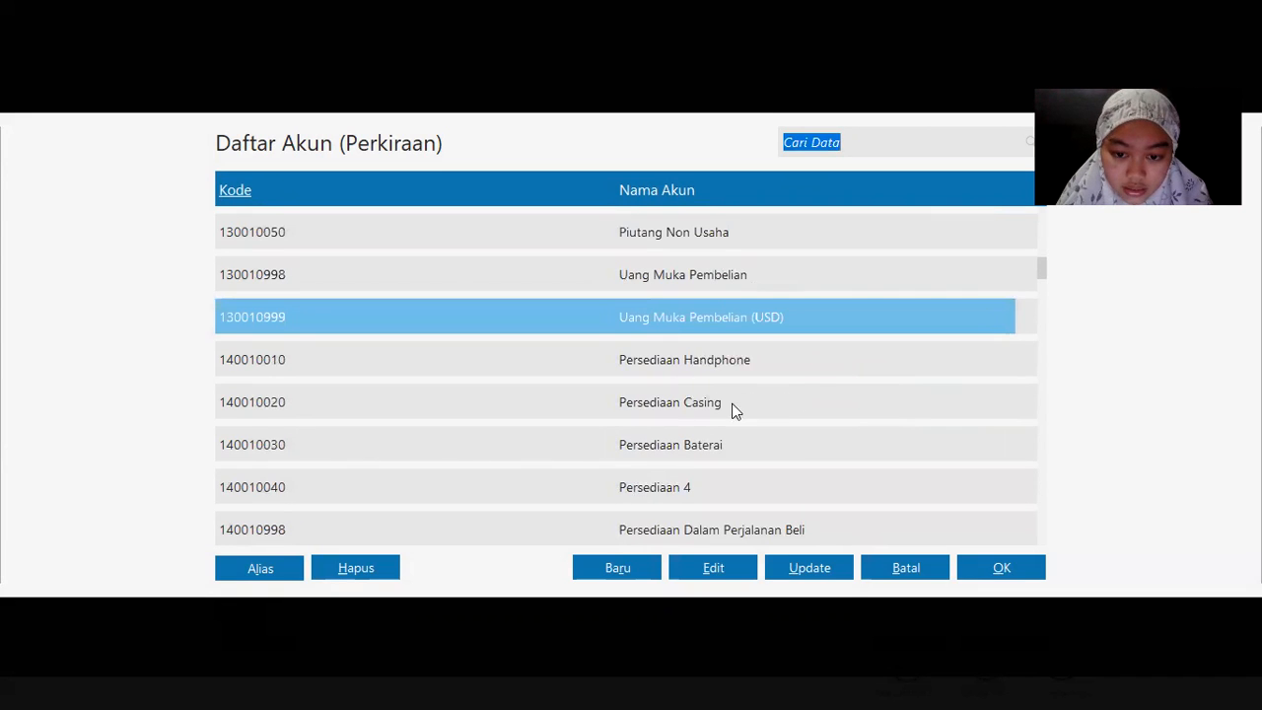
{"action": "left_click", "coordinate": [703, 396]}
{"action": "double_click", "coordinate": [702, 395]}
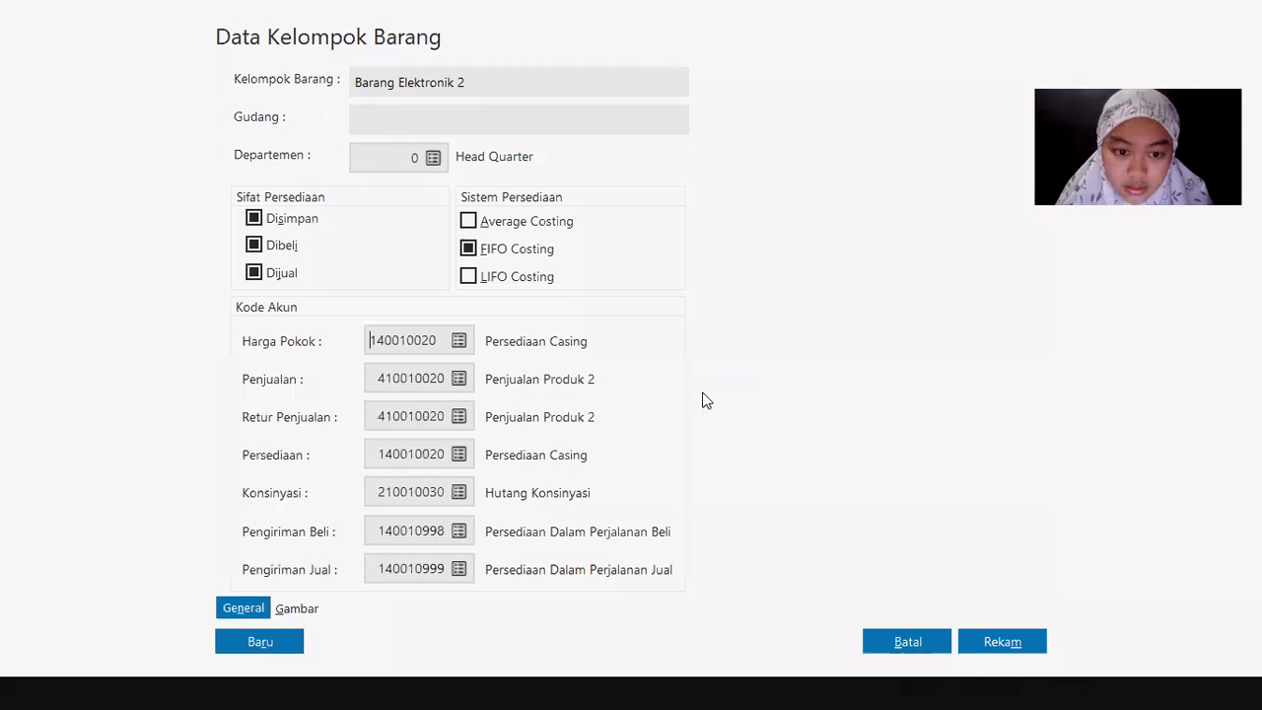
{"action": "left_click", "coordinate": [1001, 642]}
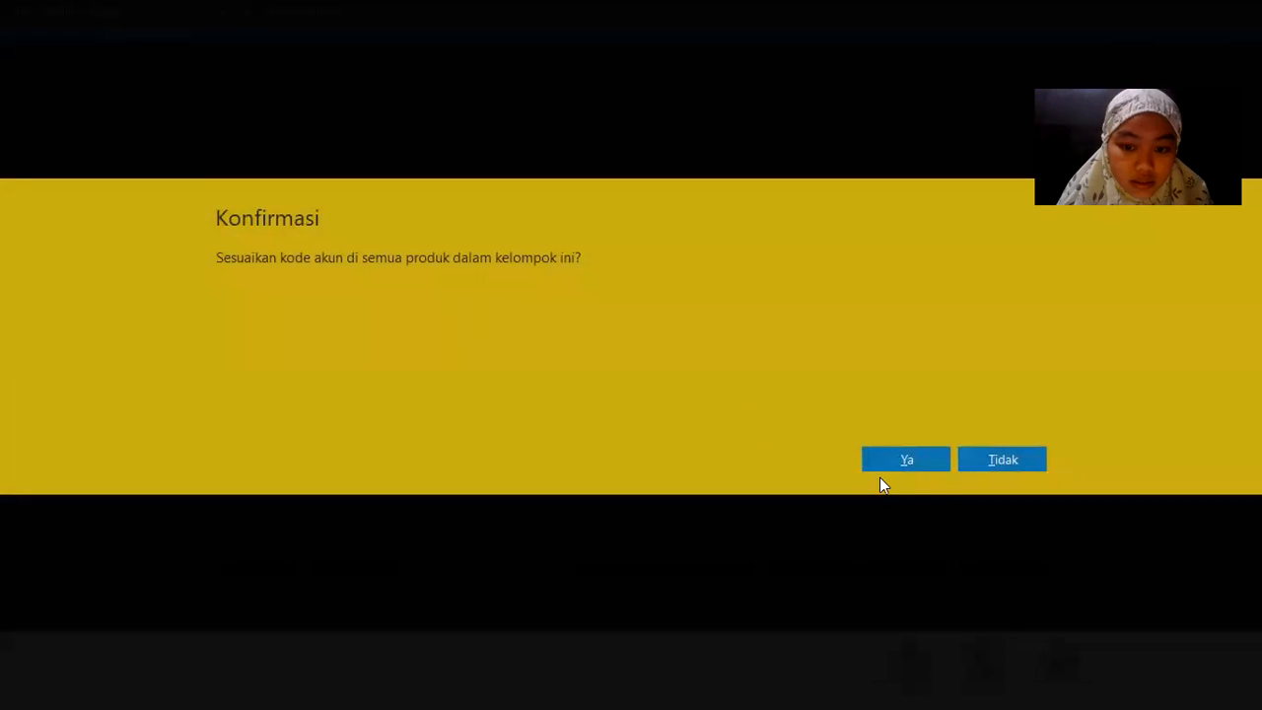
{"action": "left_click", "coordinate": [926, 461]}
{"action": "left_click", "coordinate": [285, 315]}
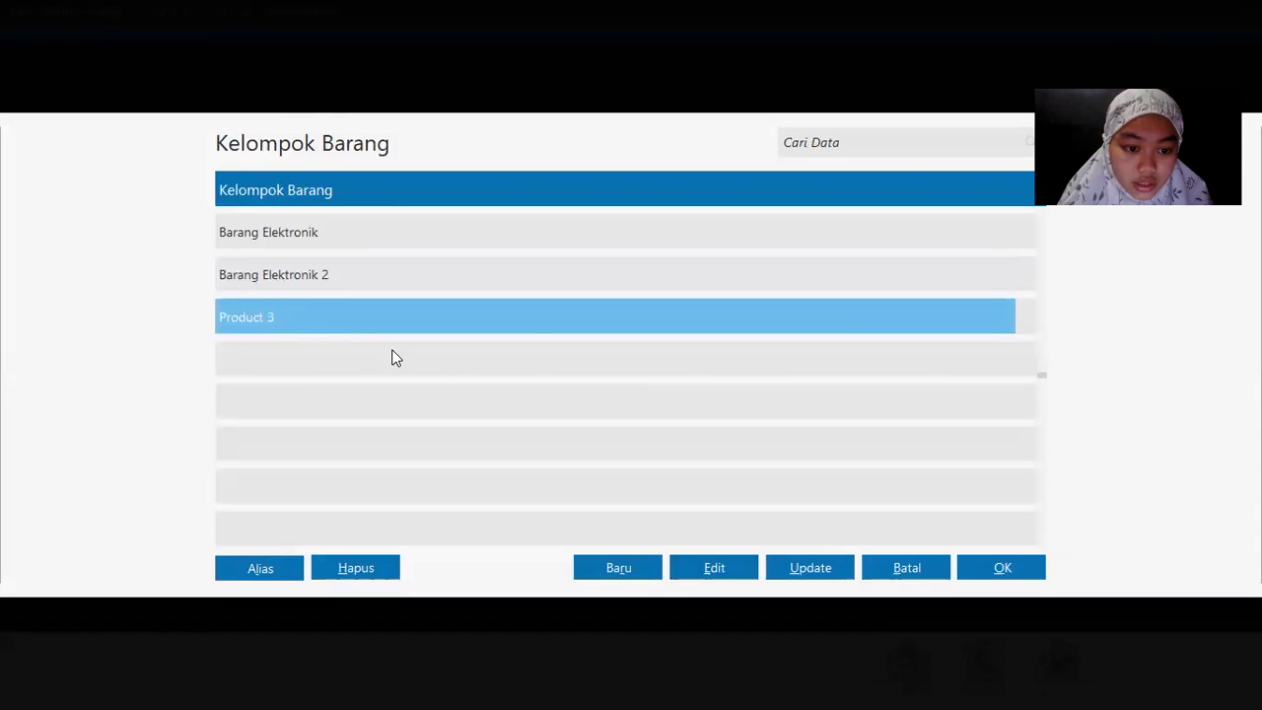
Step: Open the Product 3 group for editing and rename it Barang Elektronik 3
{"action": "left_click", "coordinate": [702, 556]}
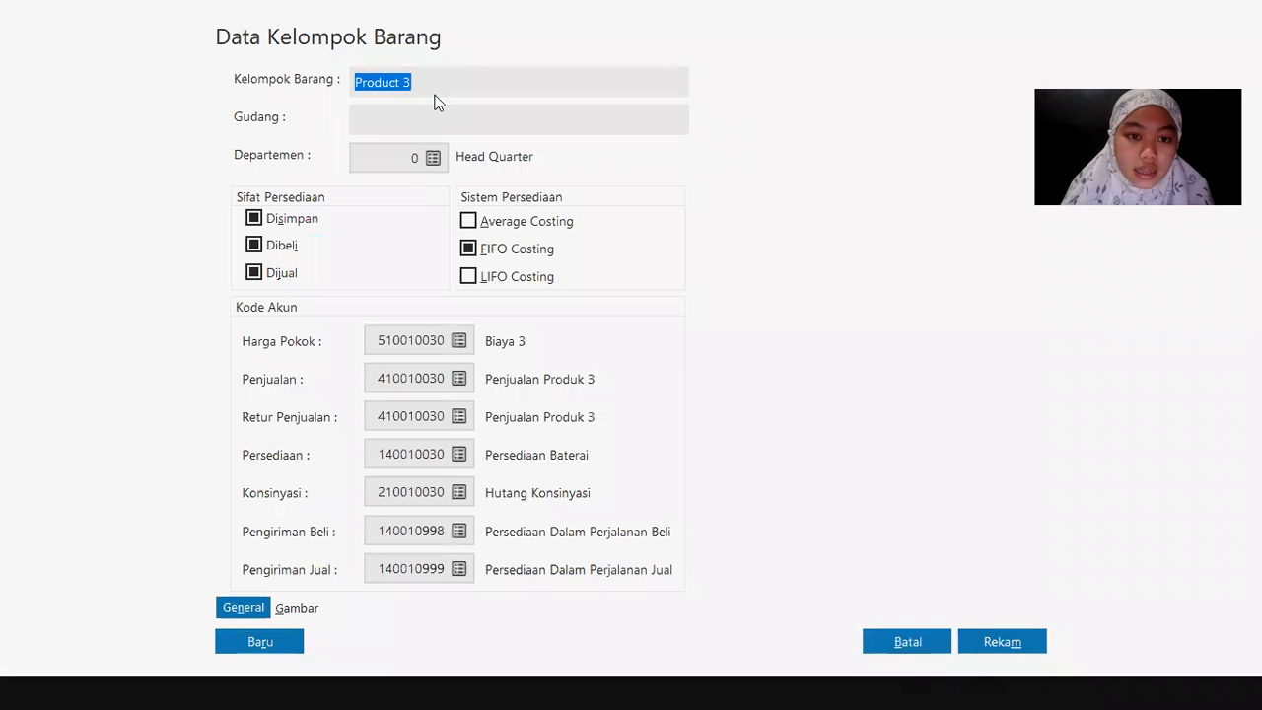
{"action": "type", "text": "Bara"}
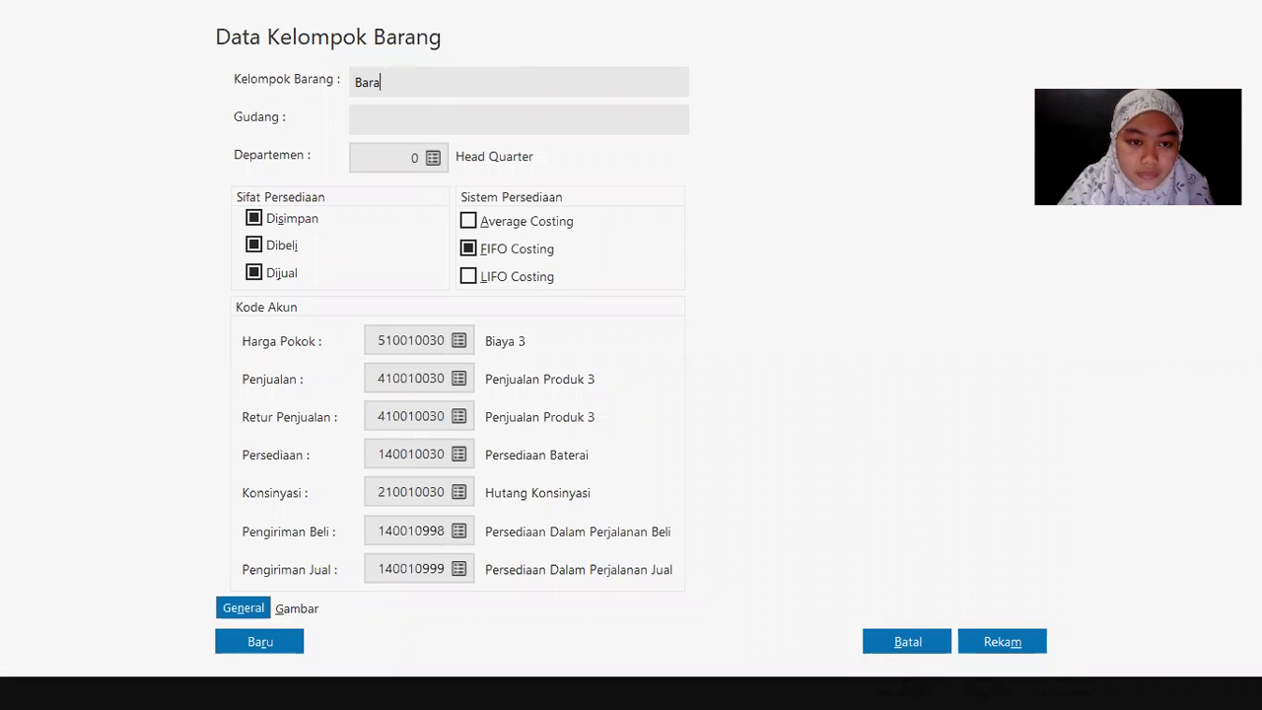
{"action": "type", "text": "ng Elektronik 3"}
{"action": "key", "text": "Tab"}
{"action": "key", "text": "Tab"}
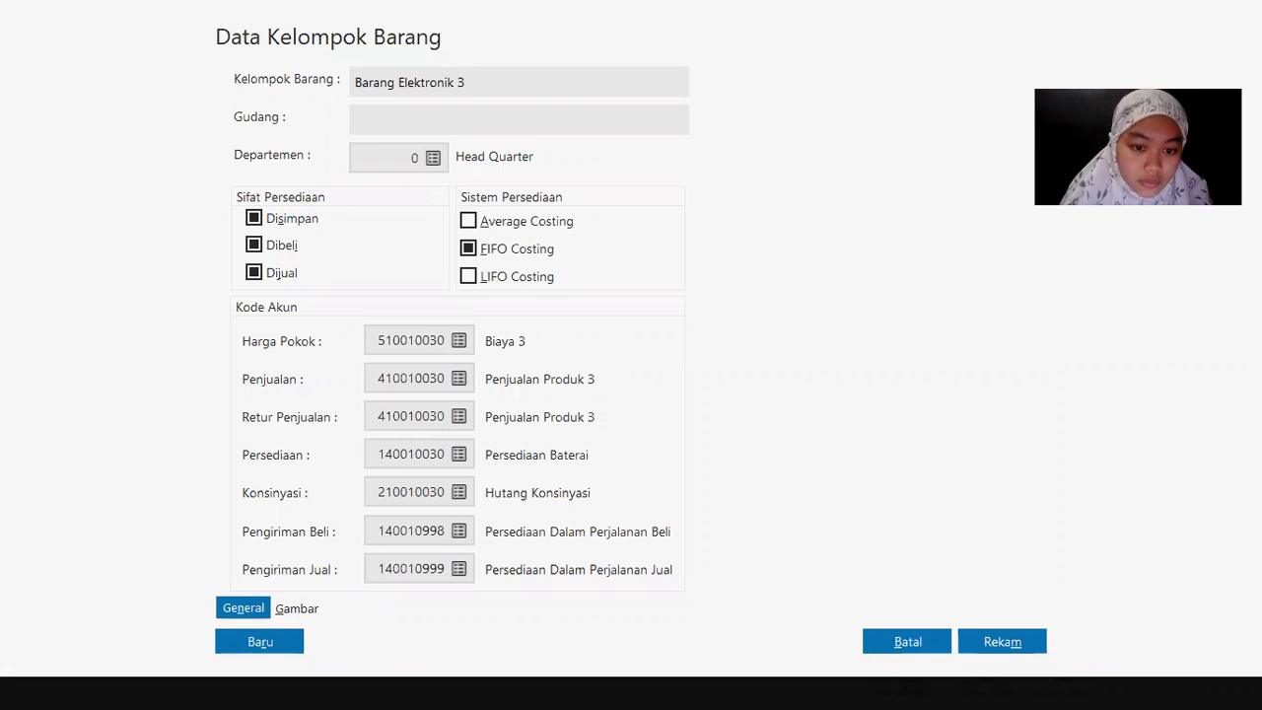
Step: Set Harga Pokok to 140010030 Persediaan Baterai, save, and apply it to the group's products
{"action": "left_click", "coordinate": [458, 341]}
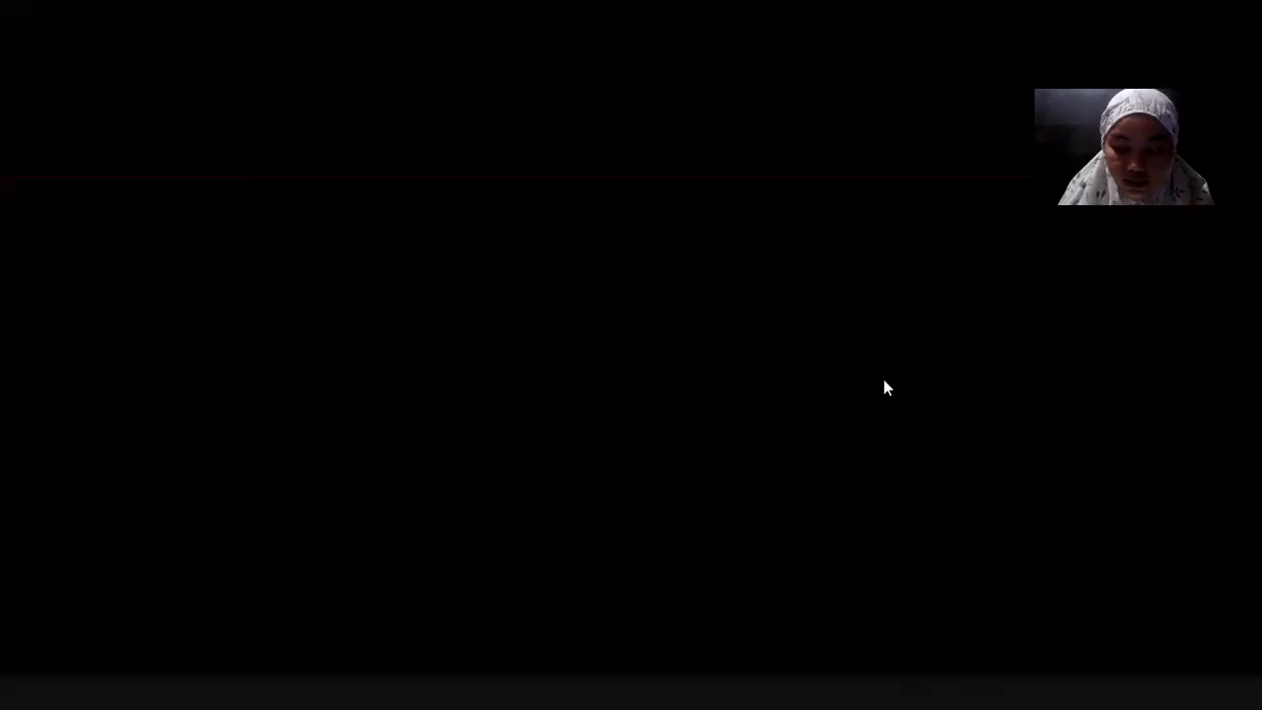
{"action": "key", "text": "Up"}
{"action": "key", "text": "Up"}
{"action": "key", "text": "Up"}
{"action": "key", "text": "Up"}
{"action": "key", "text": "Up"}
{"action": "key", "text": "Up"}
{"action": "key", "text": "Up"}
{"action": "key", "text": "Up"}
{"action": "key", "text": "Up"}
{"action": "key", "text": "Up"}
{"action": "key", "text": "Up"}
{"action": "key", "text": "Up"}
{"action": "key", "text": "Up"}
{"action": "key", "text": "Up"}
{"action": "key", "text": "Up"}
{"action": "key", "text": "Up"}
{"action": "key", "text": "Up"}
{"action": "key", "text": "Up"}
{"action": "key", "text": "Up"}
{"action": "key", "text": "Up"}
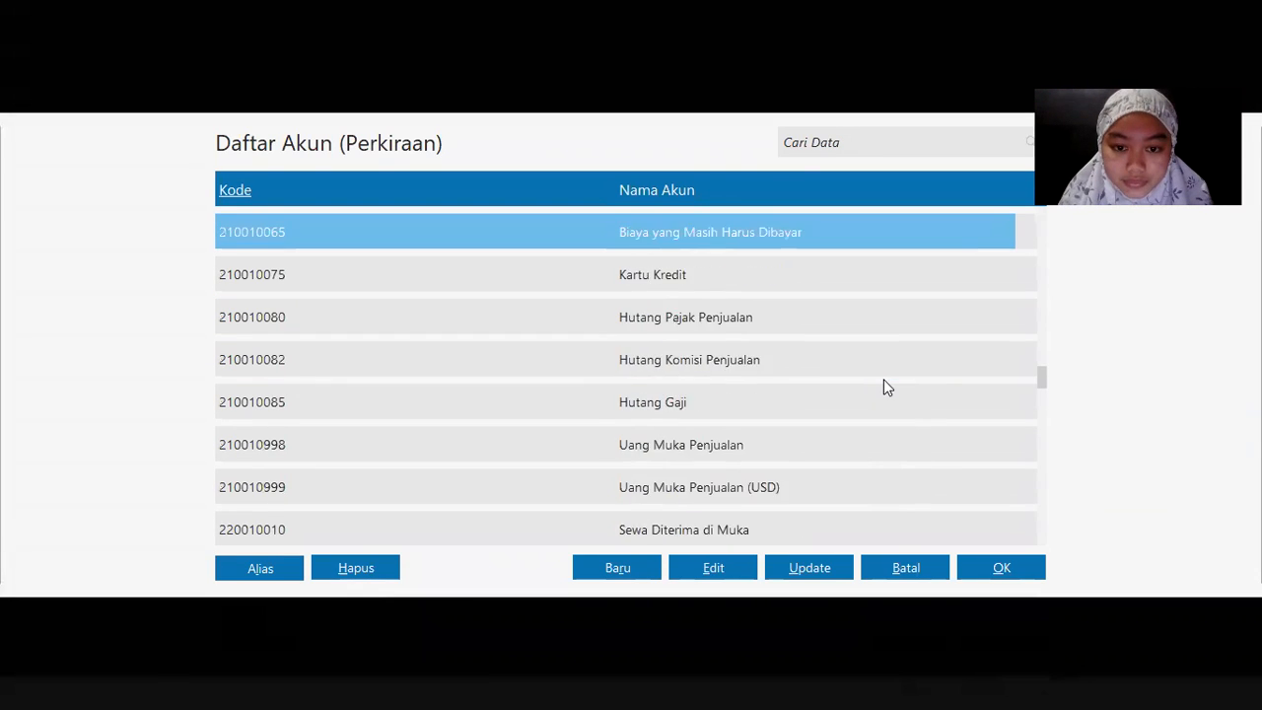
{"action": "key", "text": "Up"}
{"action": "key", "text": "Up"}
{"action": "key", "text": "Up"}
{"action": "key", "text": "Up"}
{"action": "key", "text": "Up"}
{"action": "key", "text": "Up"}
{"action": "key", "text": "Up"}
{"action": "key", "text": "Up"}
{"action": "key", "text": "Up"}
{"action": "key", "text": "Up"}
{"action": "key", "text": "Up"}
{"action": "key", "text": "Up"}
{"action": "key", "text": "Up"}
{"action": "key", "text": "Up"}
{"action": "key", "text": "Up"}
{"action": "key", "text": "Up"}
{"action": "key", "text": "Up"}
{"action": "key", "text": "Up"}
{"action": "key", "text": "Up"}
{"action": "key", "text": "Up"}
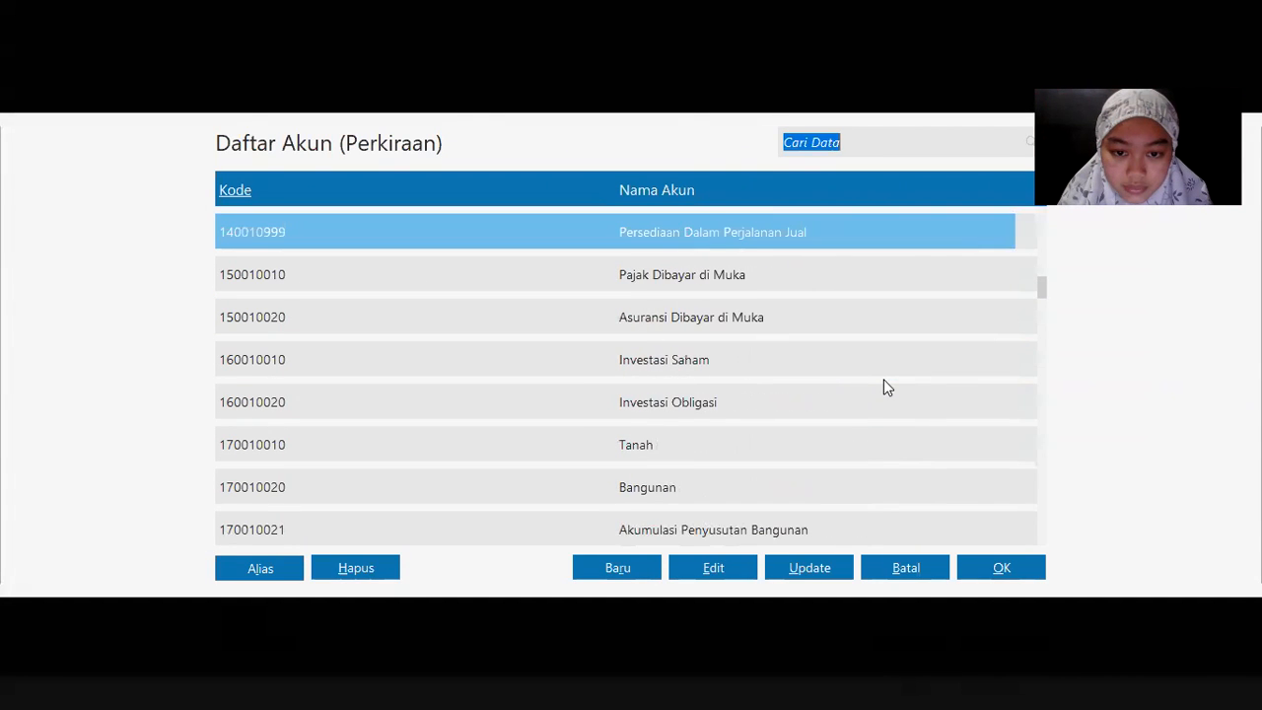
{"action": "key", "text": "Up"}
{"action": "key", "text": "Up"}
{"action": "key", "text": "Up"}
{"action": "key", "text": "Up"}
{"action": "key", "text": "Down"}
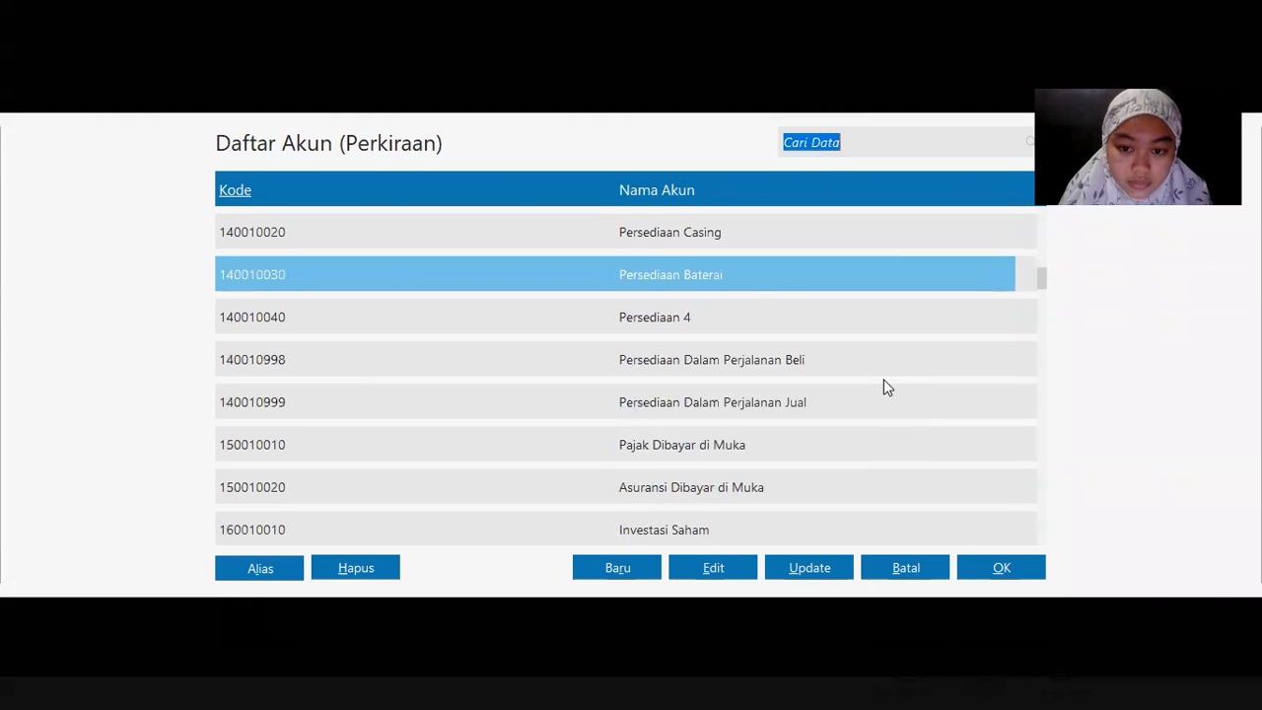
{"action": "double_click", "coordinate": [761, 277]}
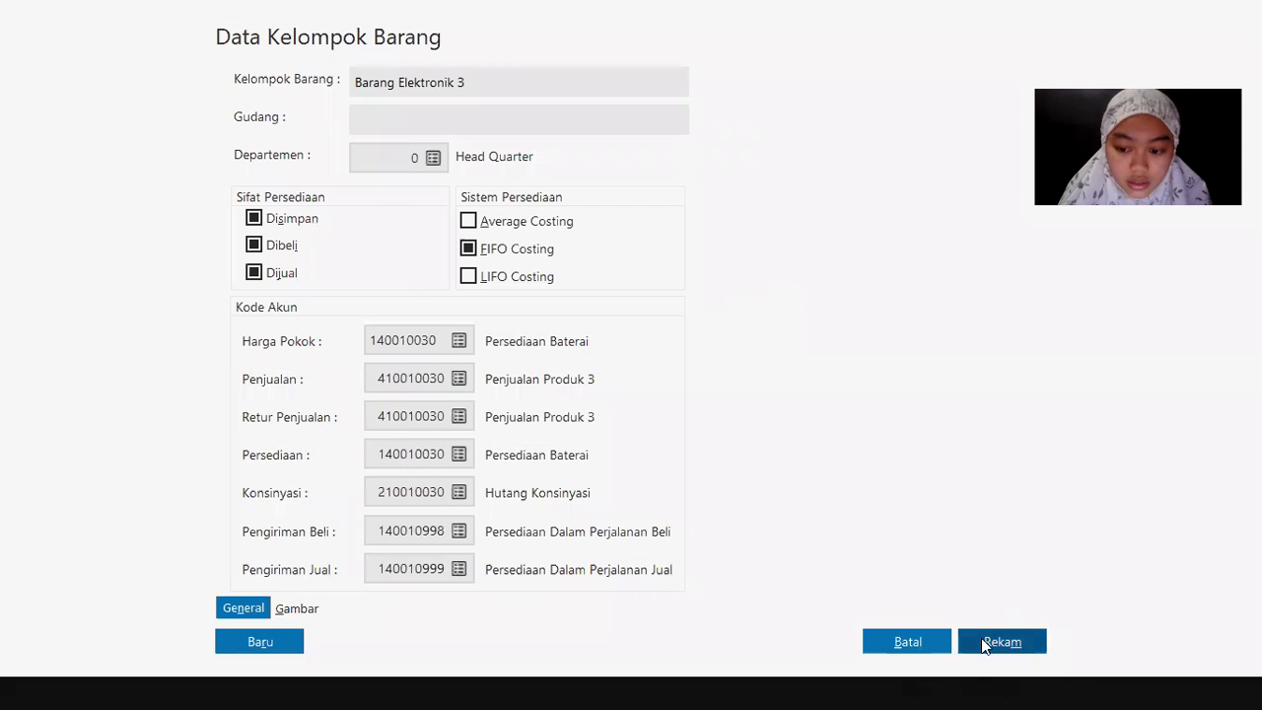
{"action": "left_click", "coordinate": [985, 642]}
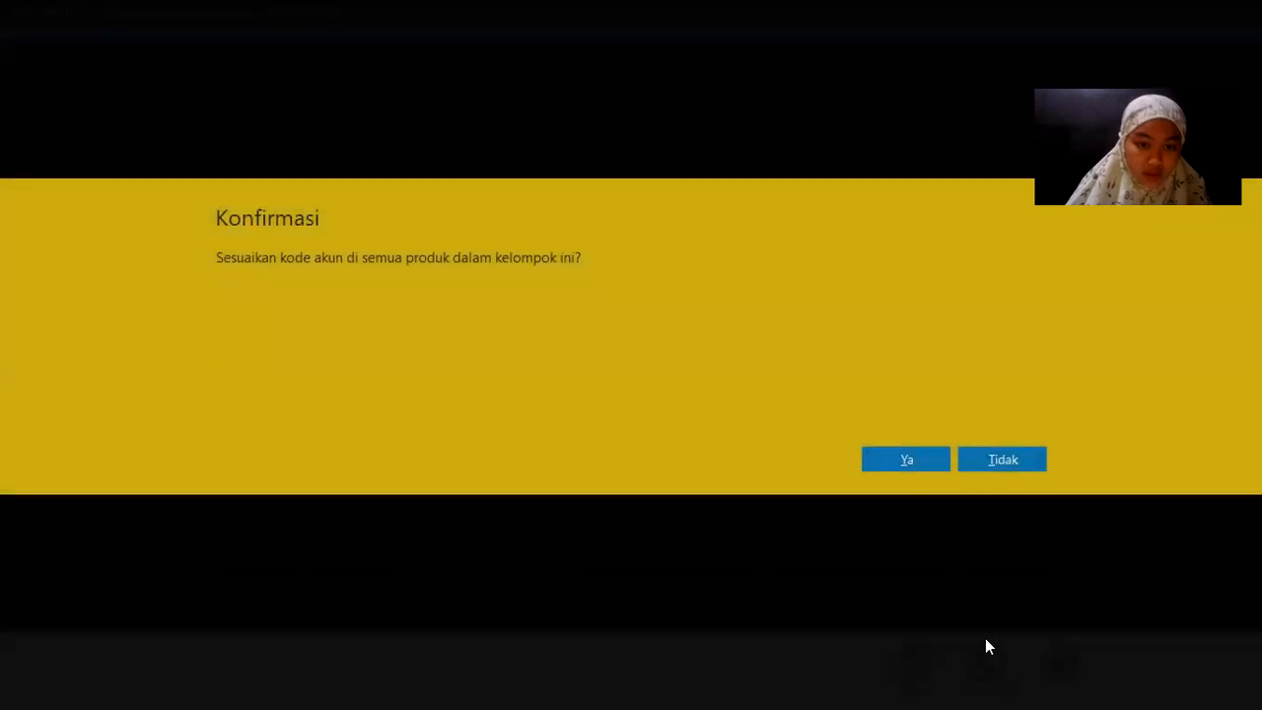
{"action": "left_click", "coordinate": [933, 460]}
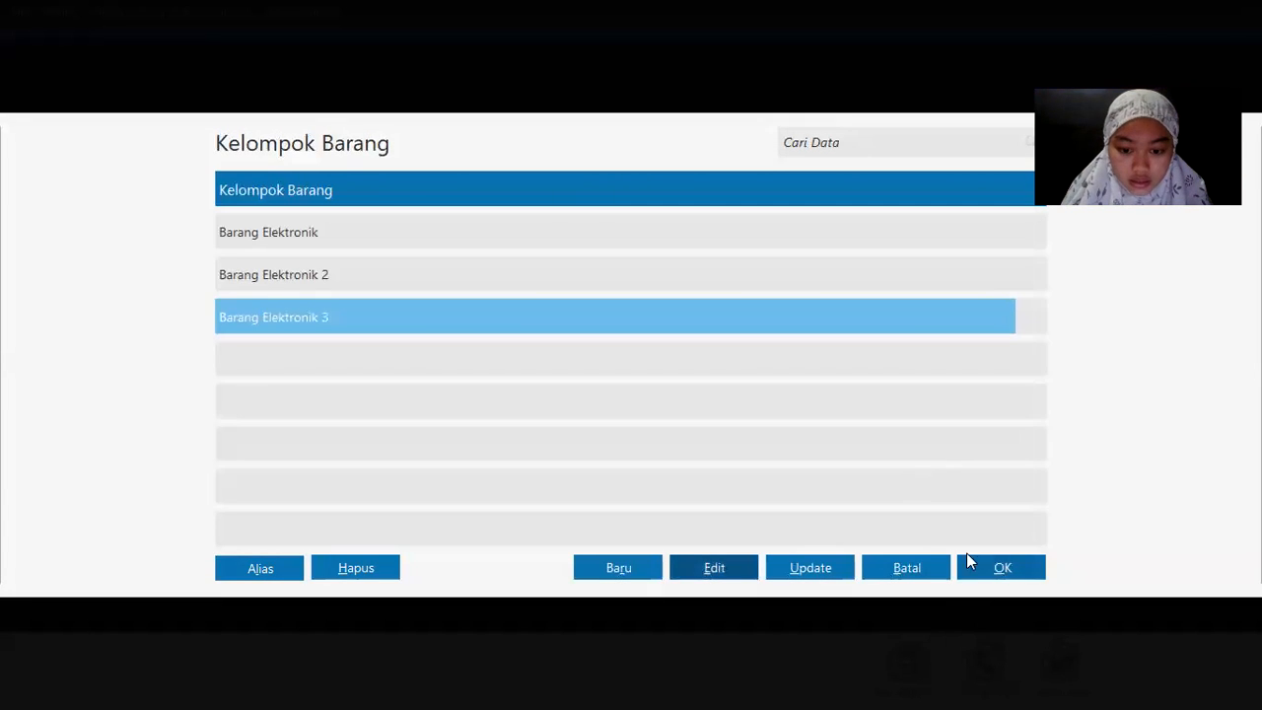
Step: Start a new item in group Barang Elektronik 3, select its item code, and bring up the exercise PDF
{"action": "left_click", "coordinate": [1023, 570]}
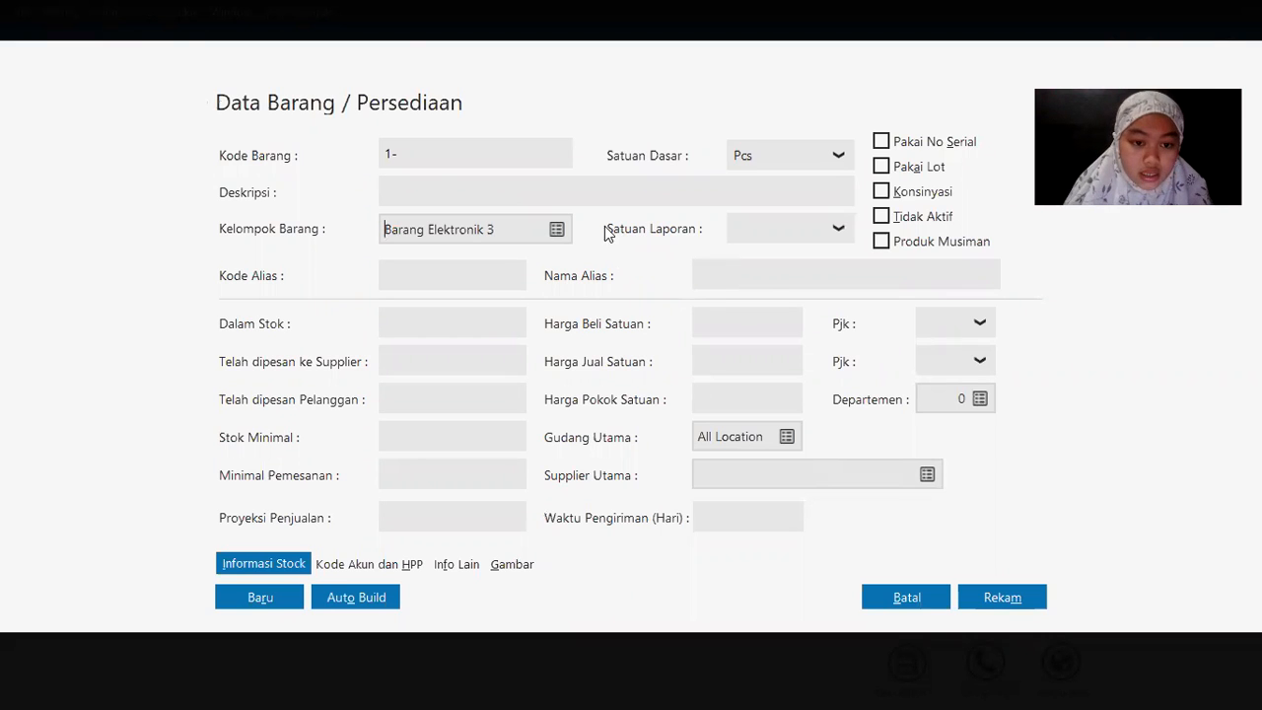
{"action": "left_click", "coordinate": [445, 153]}
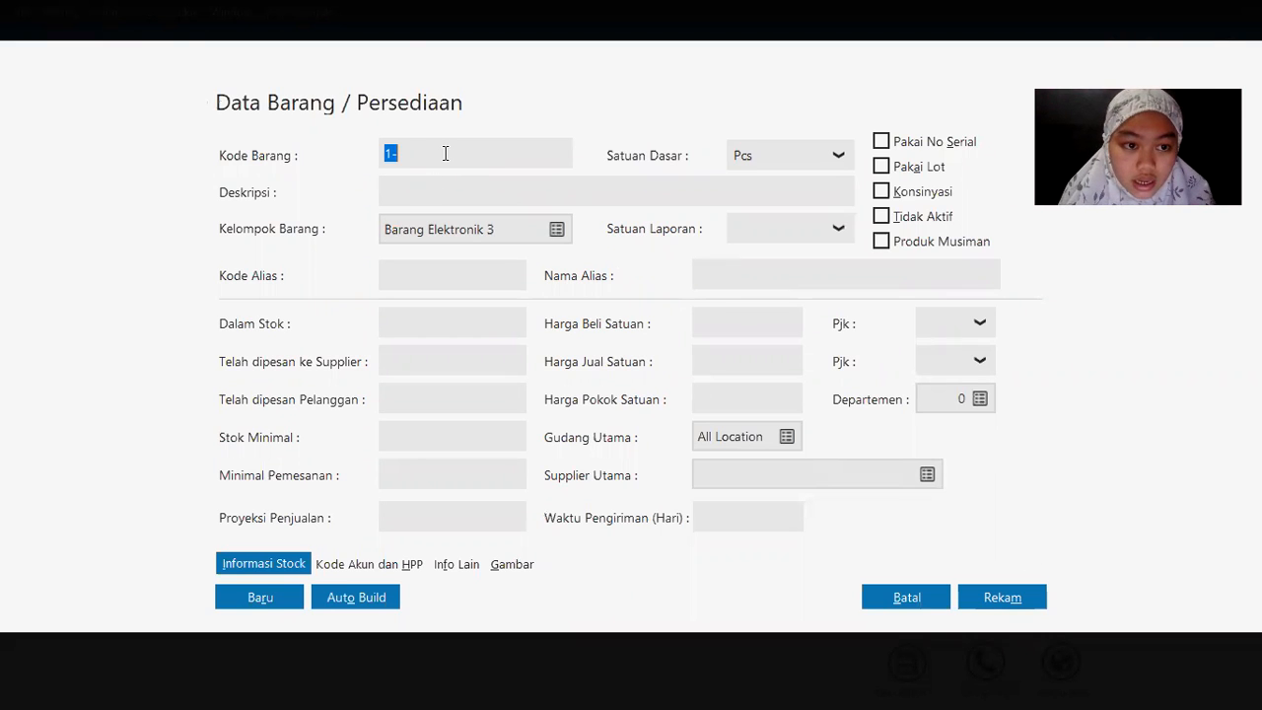
{"action": "key", "text": "alt+Tab"}
{"action": "key", "text": "Tab"}
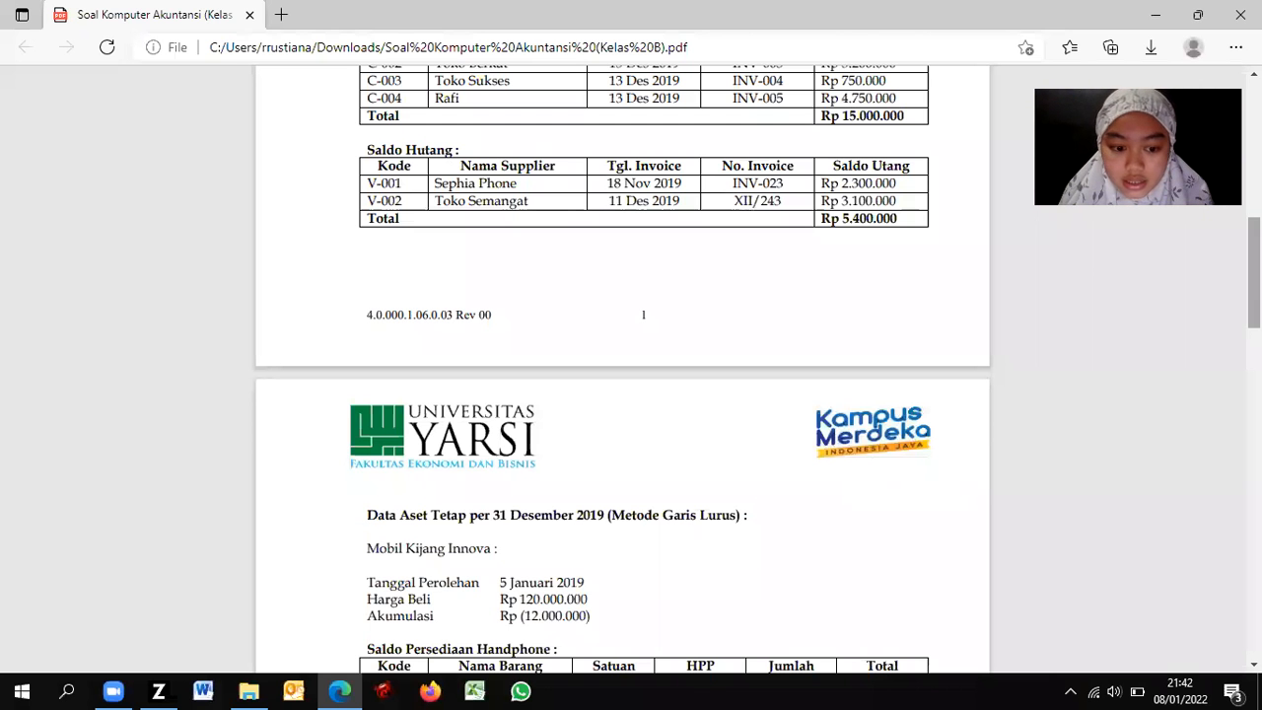
Step: Scroll the PDF to the Saldo Persediaan stock tables and enter item code H-001
{"action": "scroll", "coordinate": [631, 375], "scroll_direction": "down", "scroll_amount": 5}
{"action": "scroll", "coordinate": [646, 250], "scroll_direction": "down", "scroll_amount": 1}
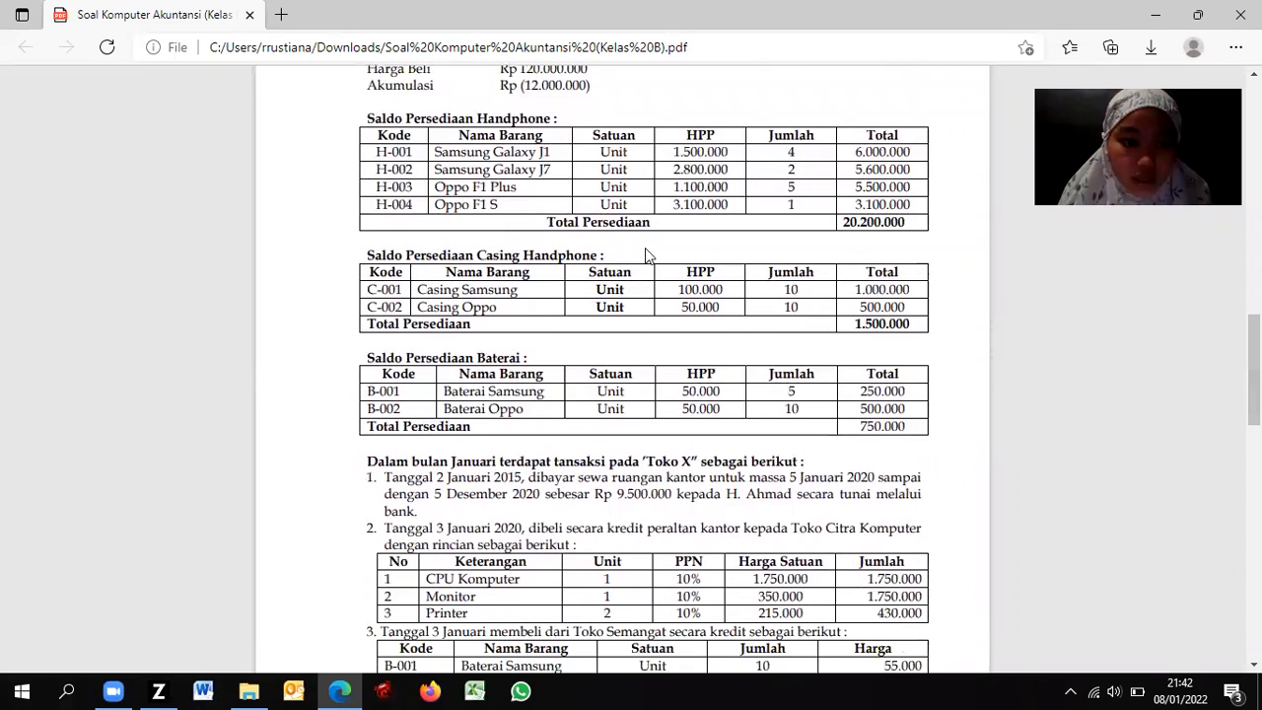
{"action": "key", "text": "alt+Tab"}
{"action": "key", "text": "alt+Tab"}
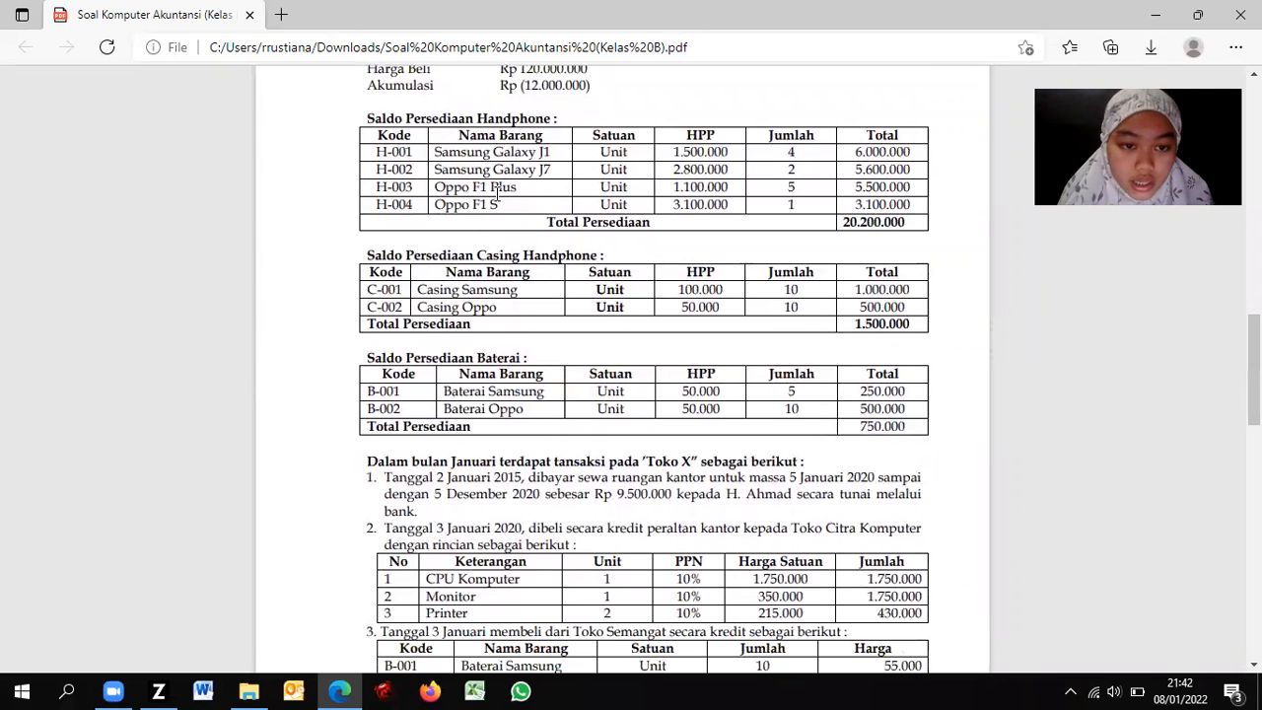
{"action": "key", "text": "alt+Tab"}
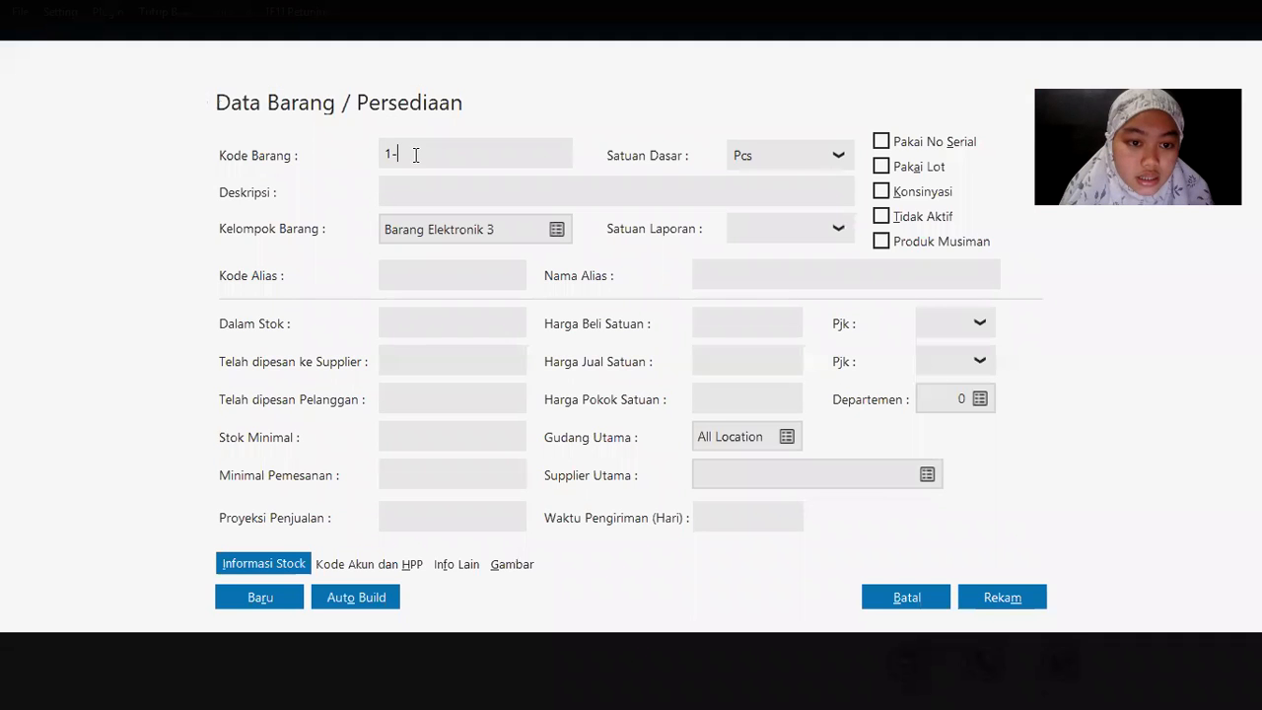
{"action": "key", "text": "alt+Tab"}
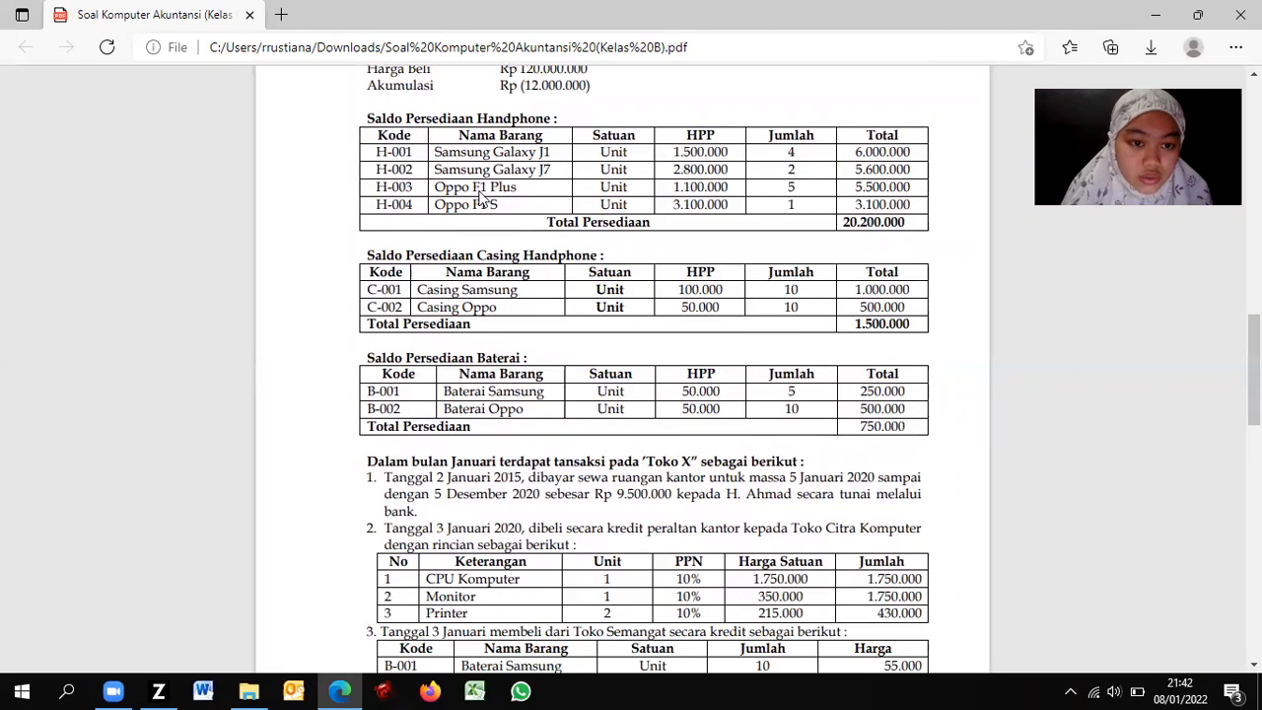
{"action": "key", "text": "alt+Tab"}
{"action": "type", "text": "H"}
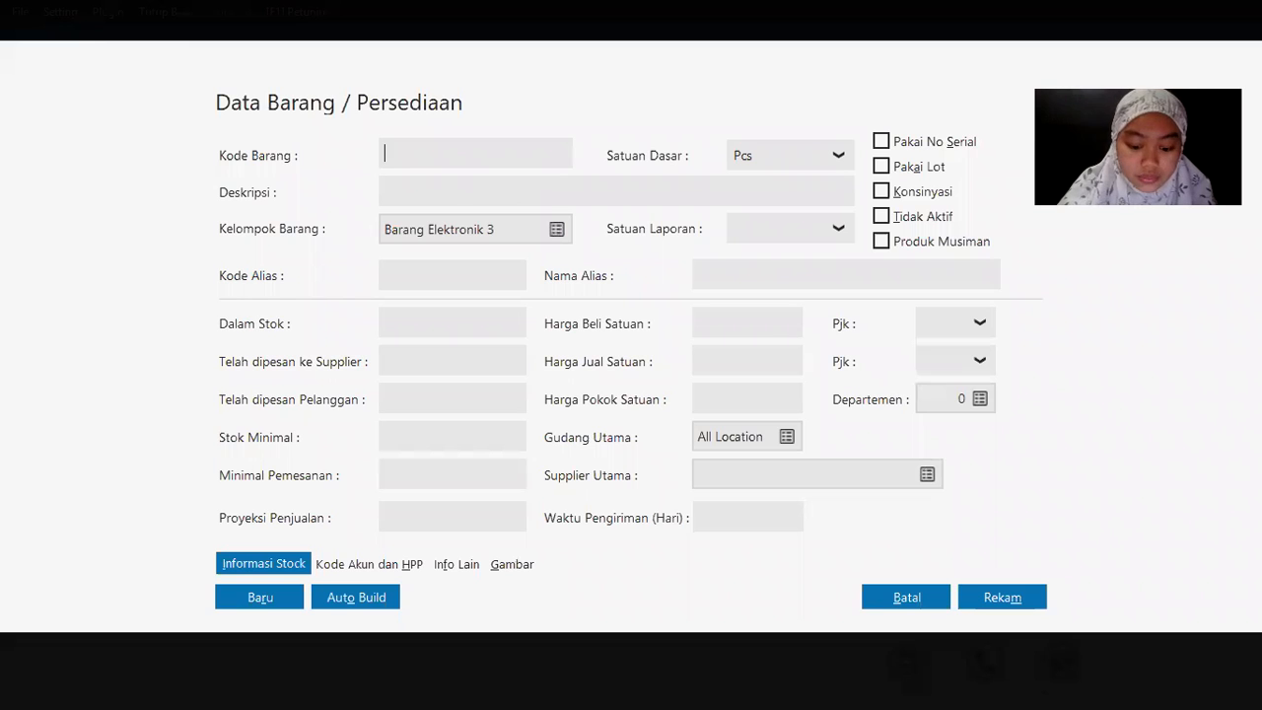
{"action": "type", "text": "-001"}
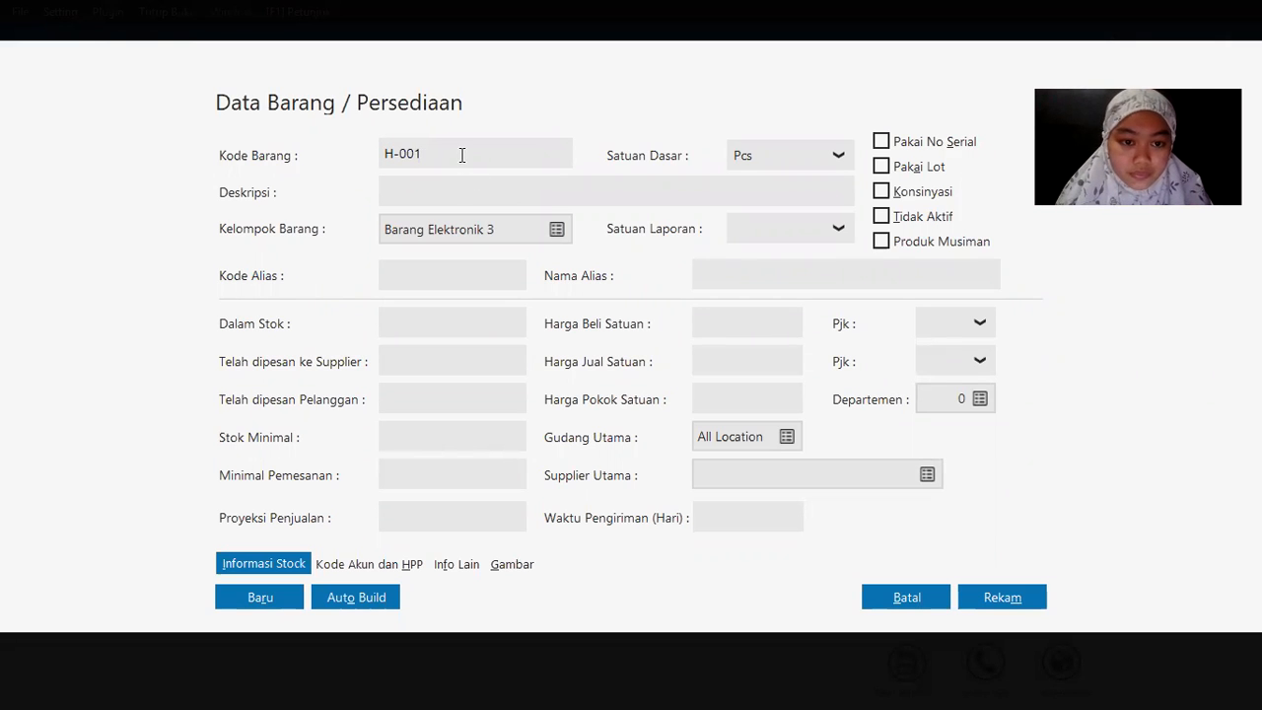
Step: Give item H-001 the description Samsung Galaxy J1 and save the record
{"action": "left_click_drag", "start_coordinate": [462, 155], "coordinate": [321, 160]}
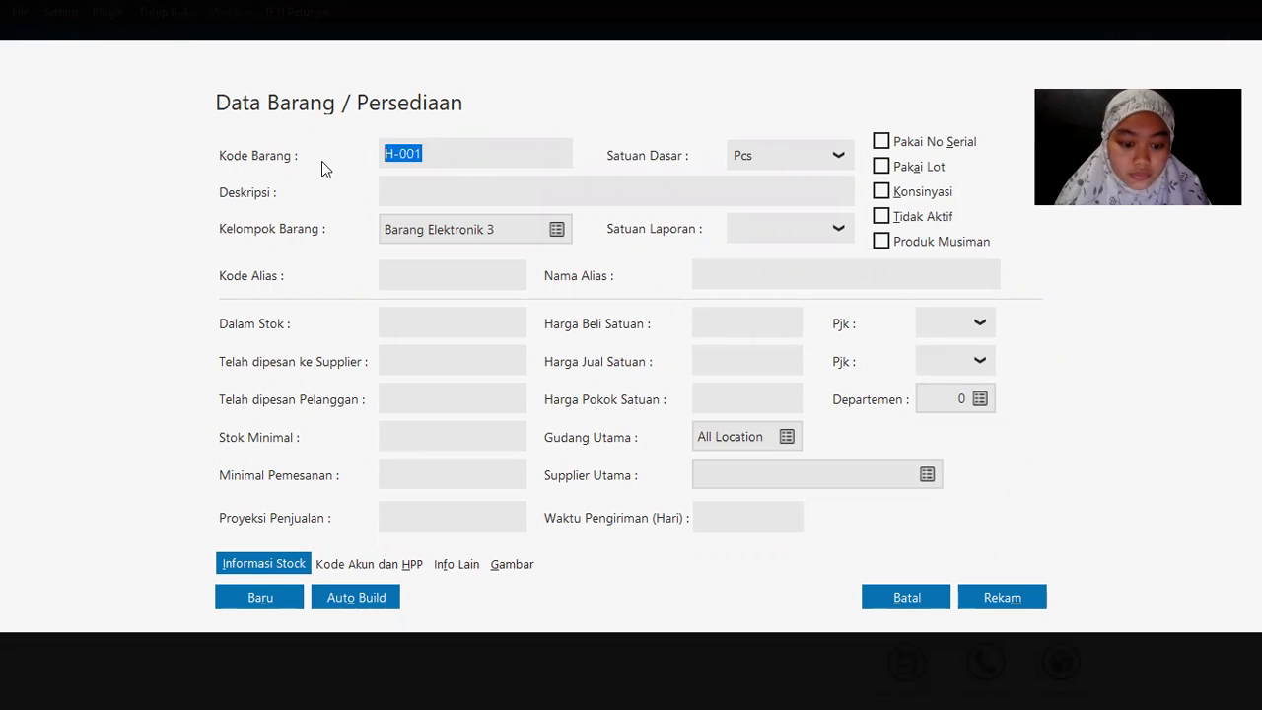
{"action": "left_click", "coordinate": [453, 195]}
{"action": "key", "text": "alt+Tab"}
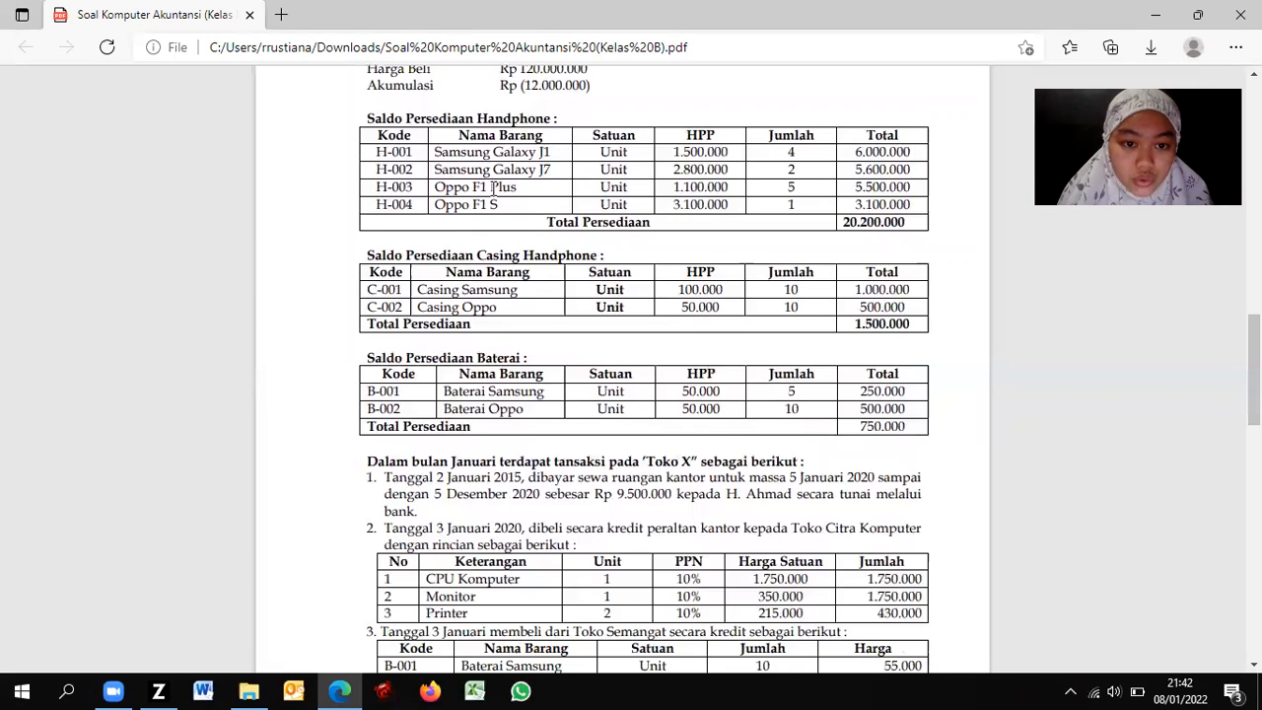
{"action": "key", "text": "alt+Tab"}
{"action": "type", "text": "Samsu"}
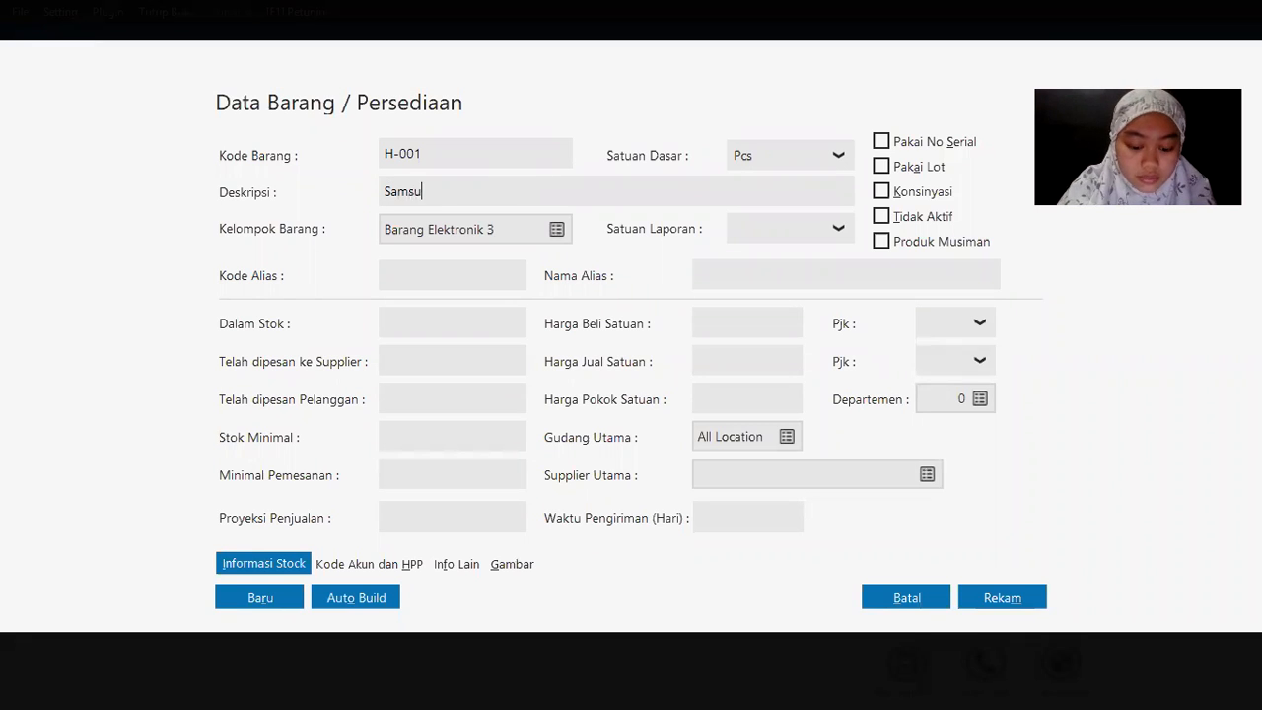
{"action": "type", "text": "ng Galaxy J1"}
{"action": "key", "text": "BackSpace"}
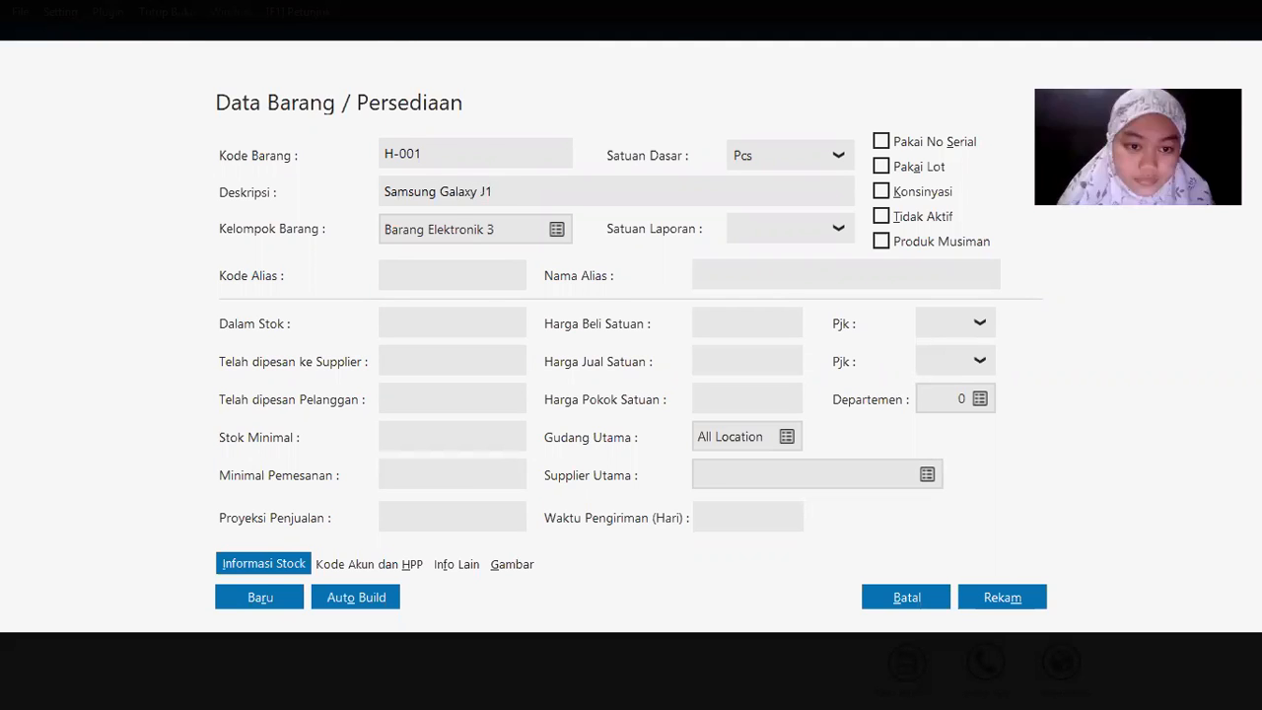
{"action": "key", "text": "alt+Tab"}
{"action": "key", "text": "alt+Tab"}
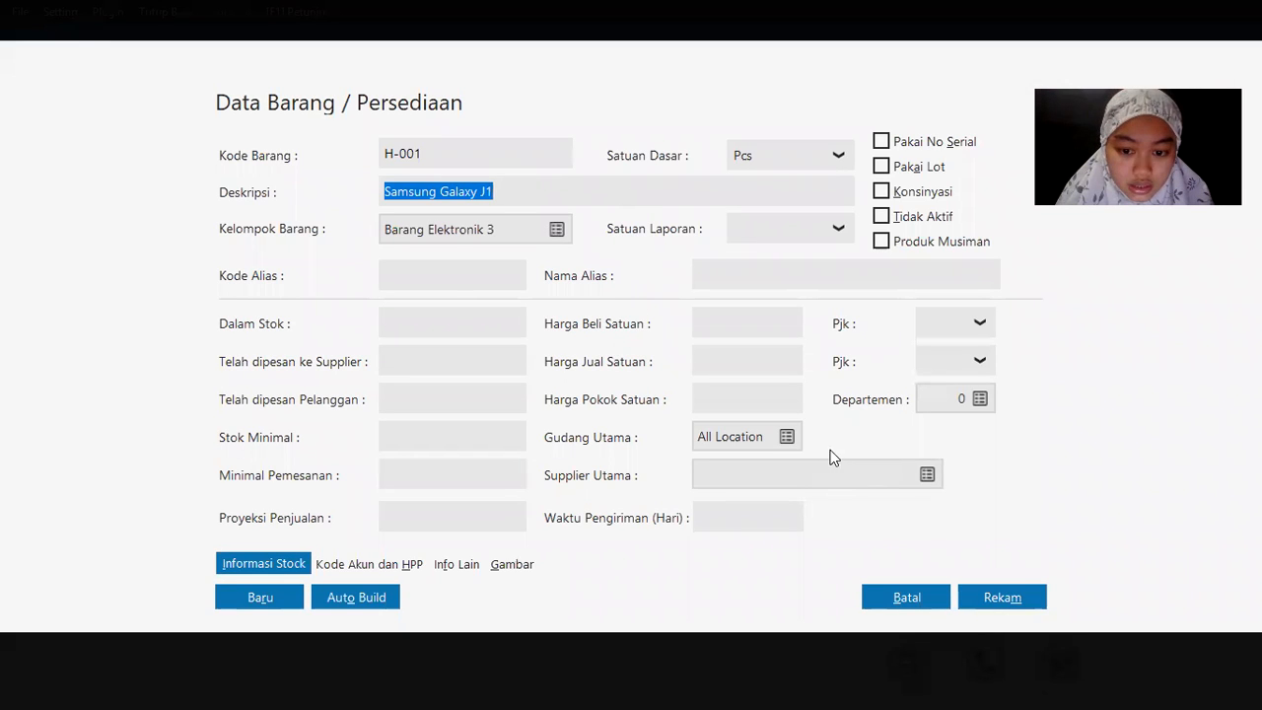
{"action": "left_click", "coordinate": [1007, 601]}
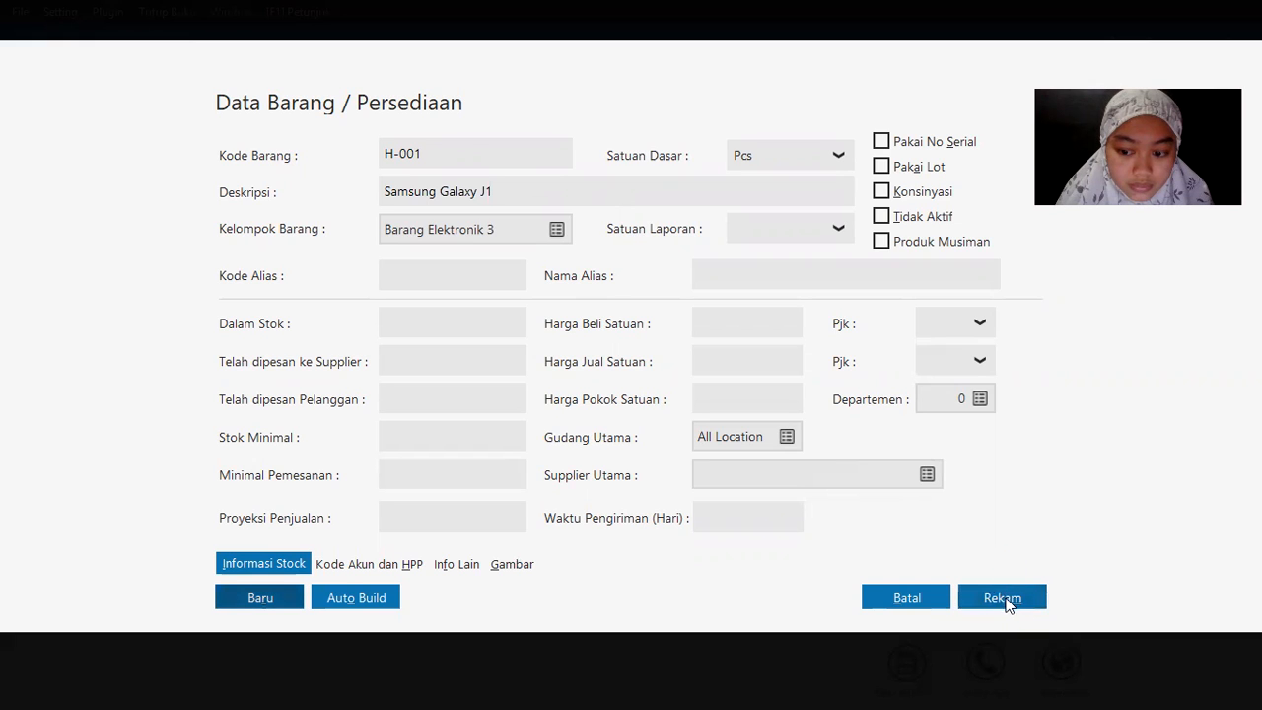
{"action": "left_click", "coordinate": [994, 598]}
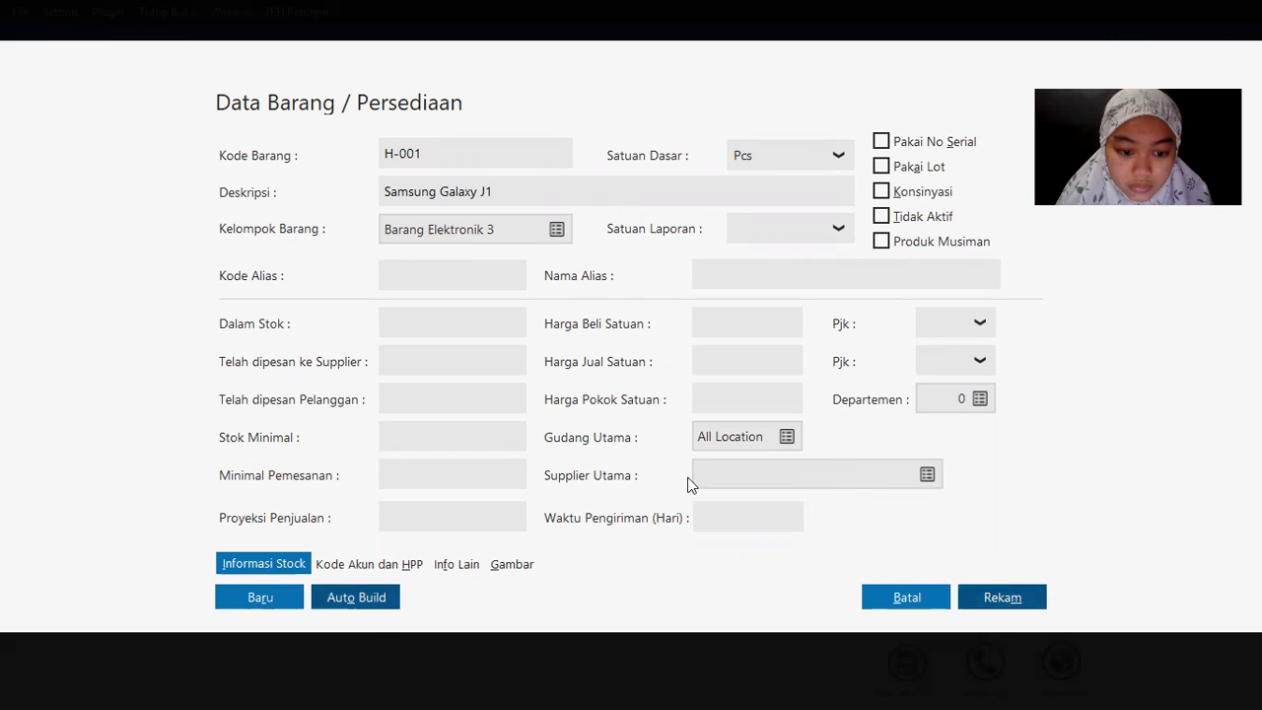
Step: Clear the form for a new item and enter item code H-002
{"action": "left_click", "coordinate": [289, 601]}
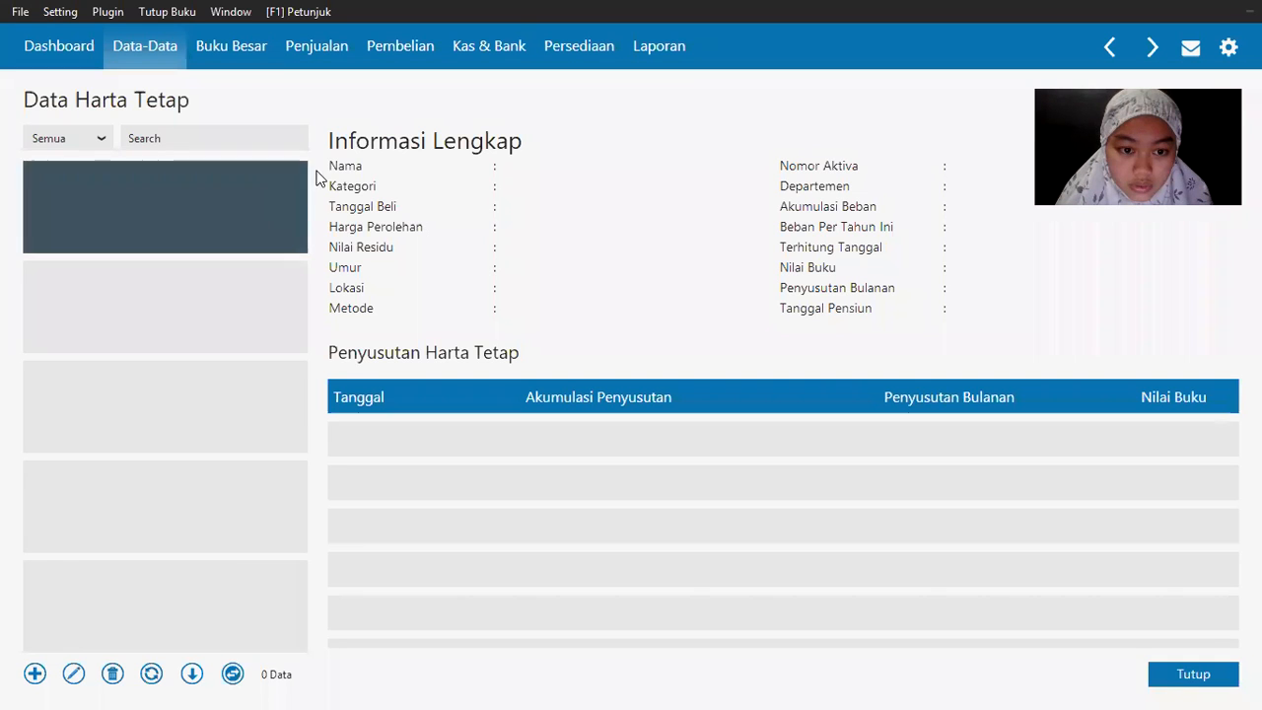
{"action": "left_click", "coordinate": [143, 61]}
{"action": "mouse_move", "coordinate": [443, 422]}
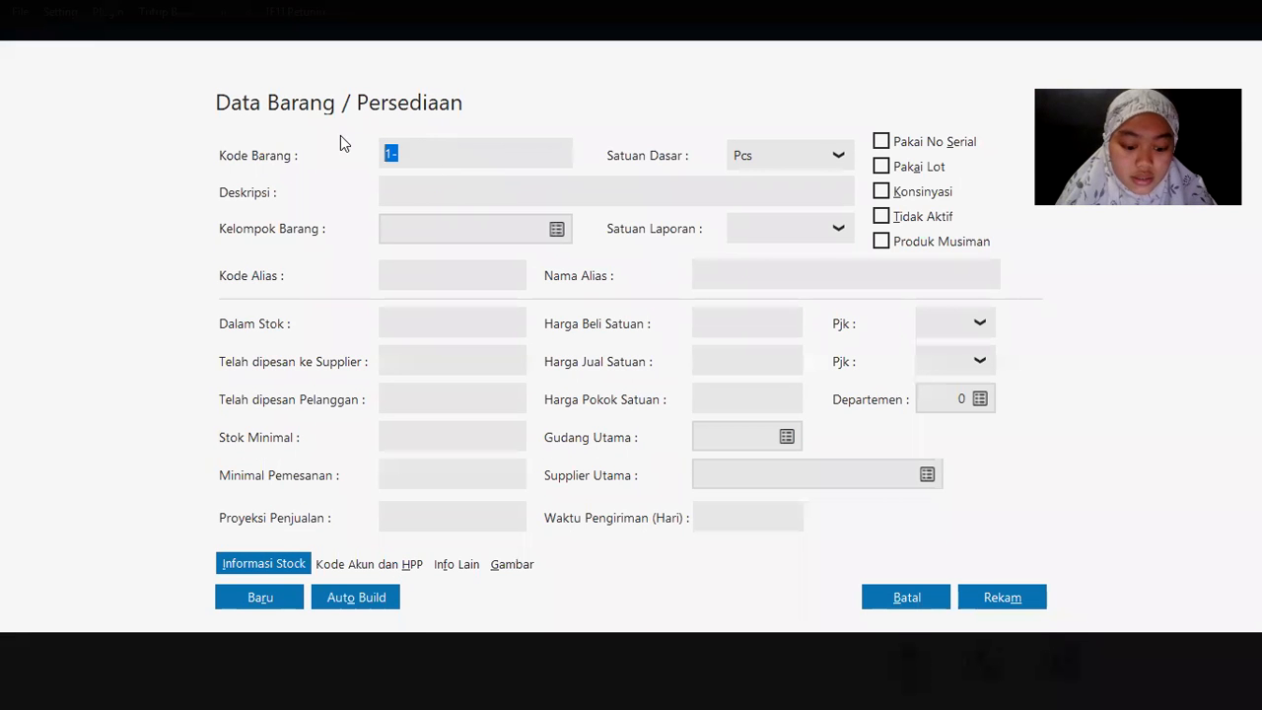
{"action": "type", "text": "H-001"}
{"action": "key", "text": "BackSpace"}
{"action": "type", "text": "2"}
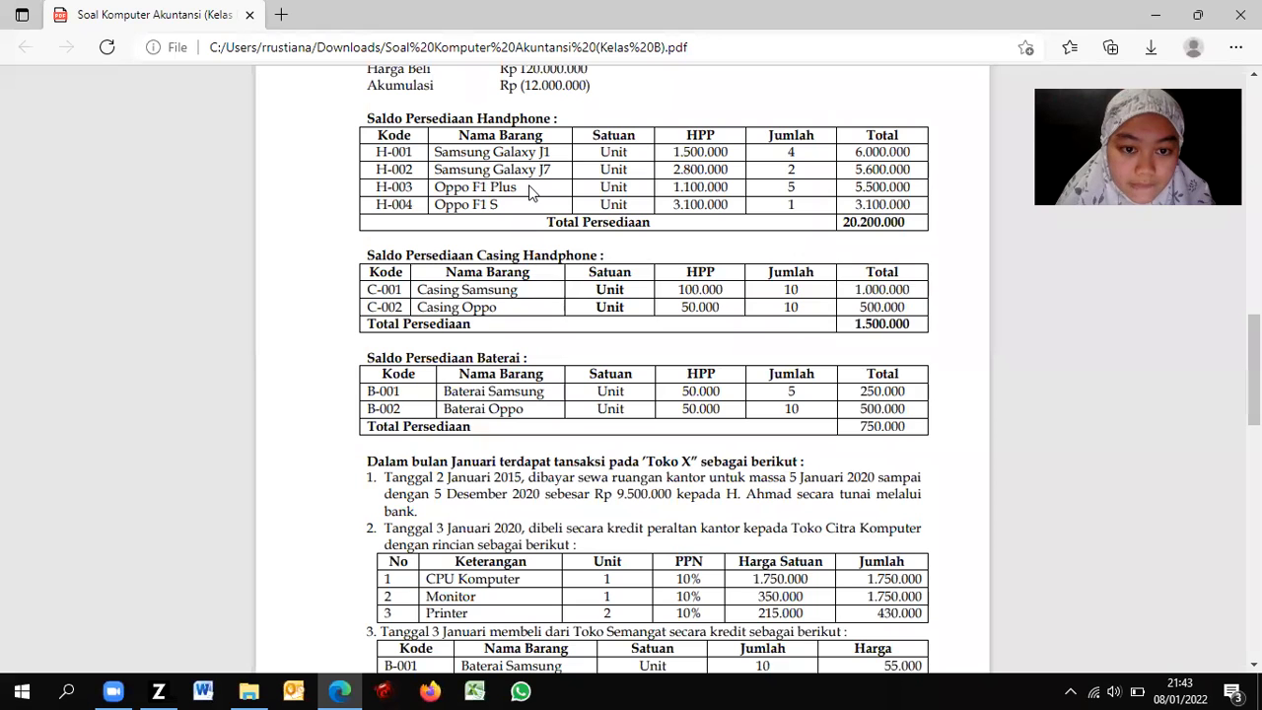
{"action": "key", "text": "alt+Tab"}
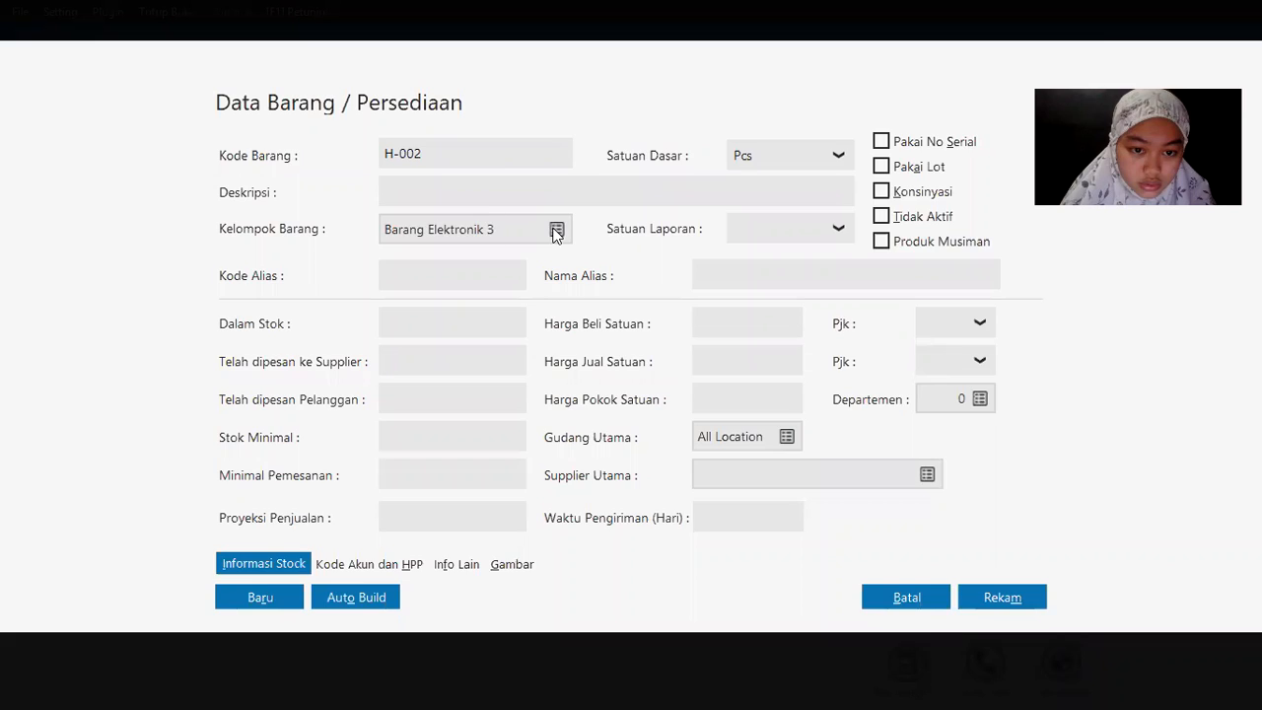
Step: Put the item in group Barang Elektronik, describe it as Samsung Galaxy J7, and save
{"action": "left_click", "coordinate": [556, 231]}
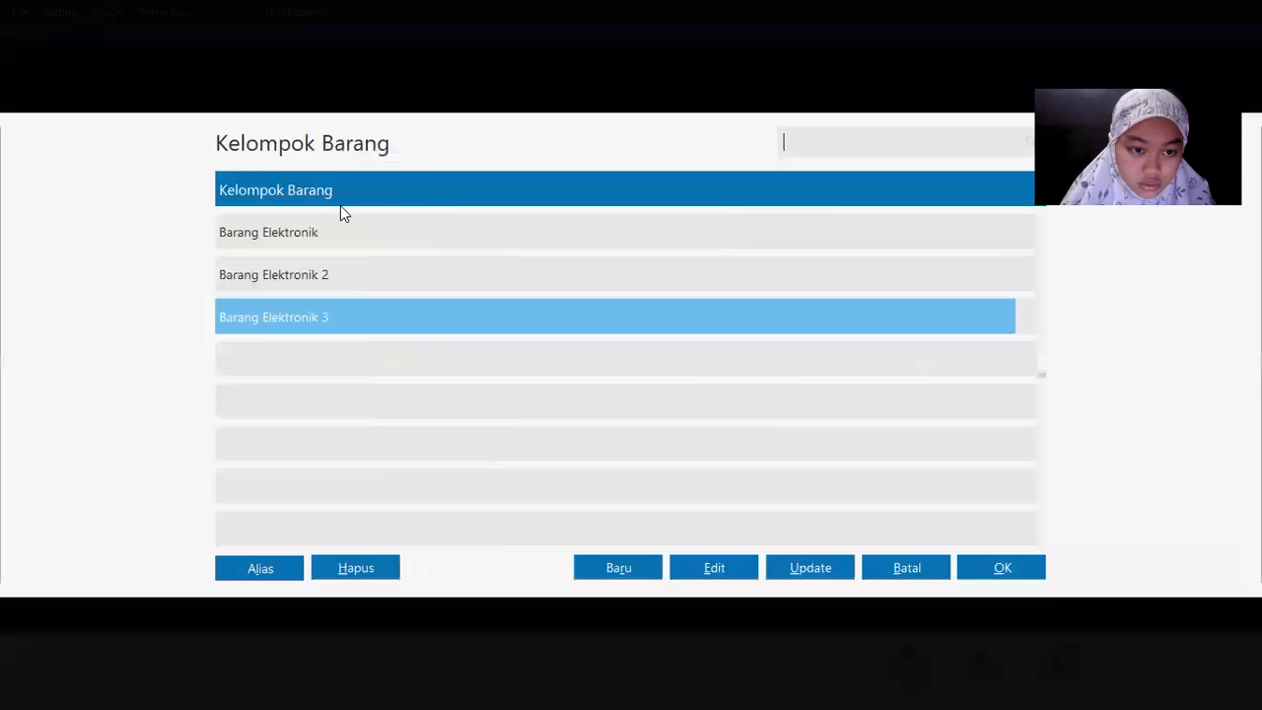
{"action": "double_click", "coordinate": [322, 231]}
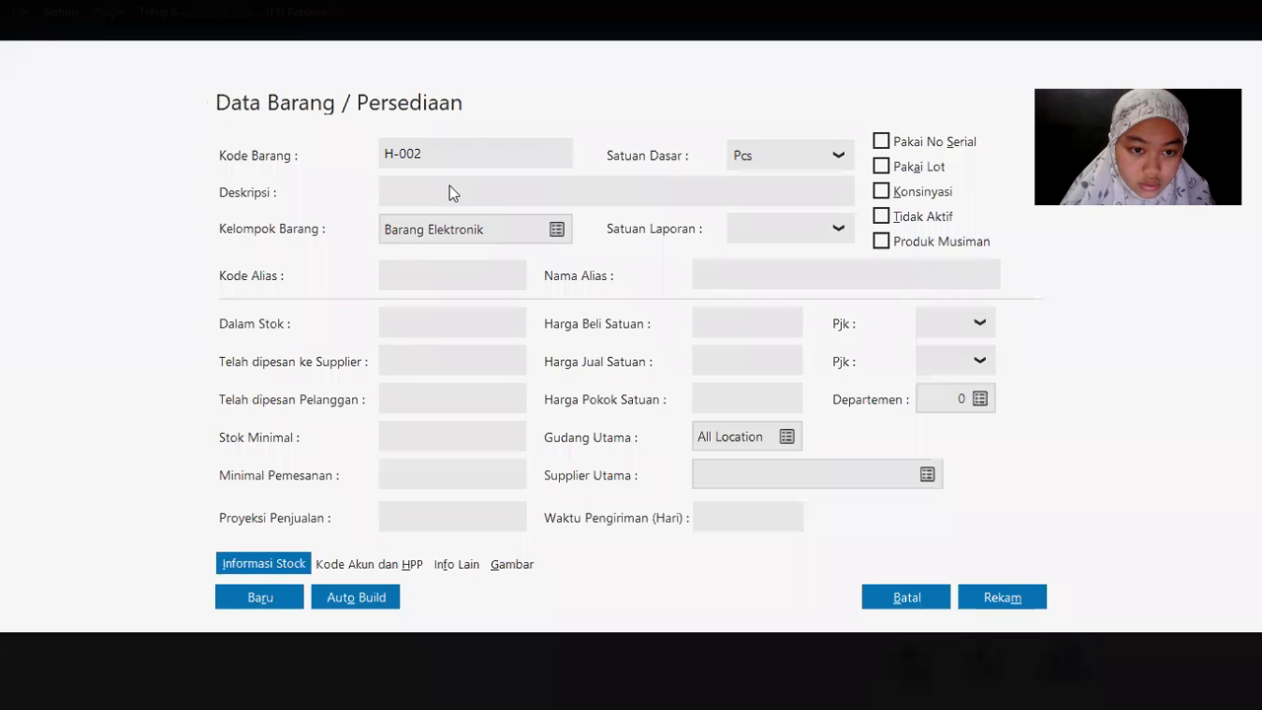
{"action": "left_click", "coordinate": [493, 192]}
{"action": "type", "text": "Samsu"}
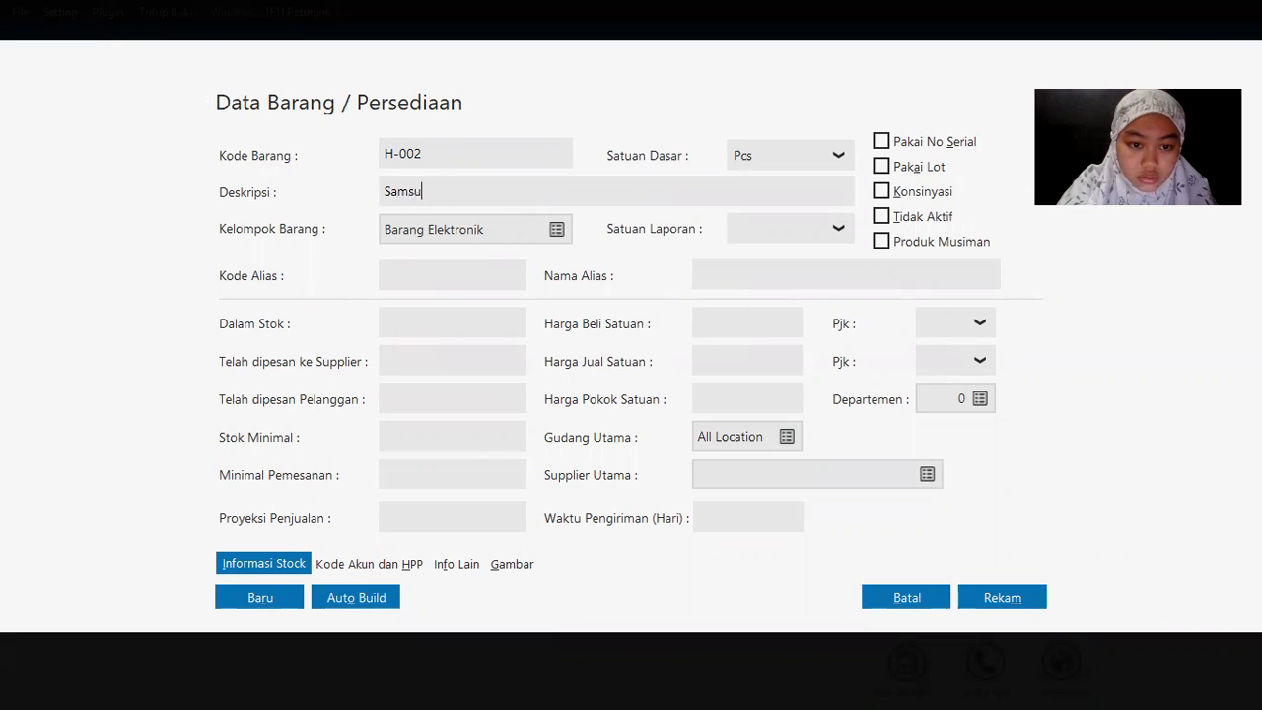
{"action": "type", "text": "ng Galaxy J7"}
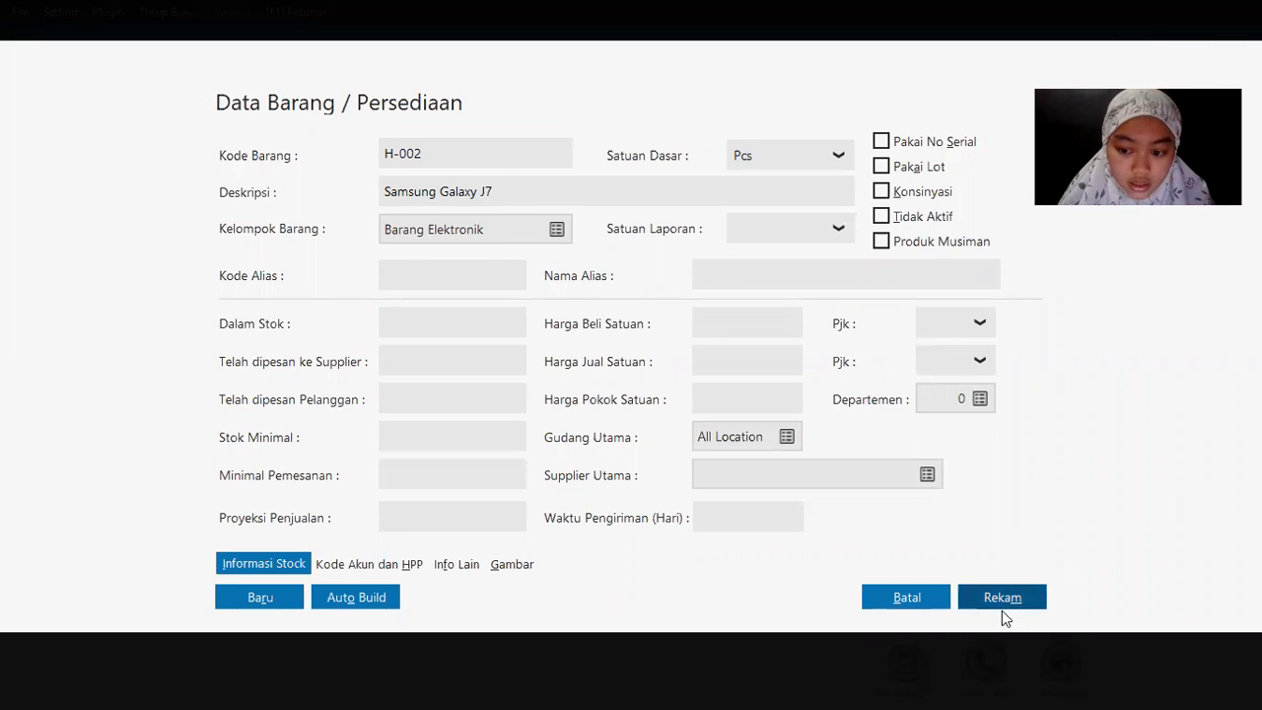
{"action": "left_click", "coordinate": [987, 609]}
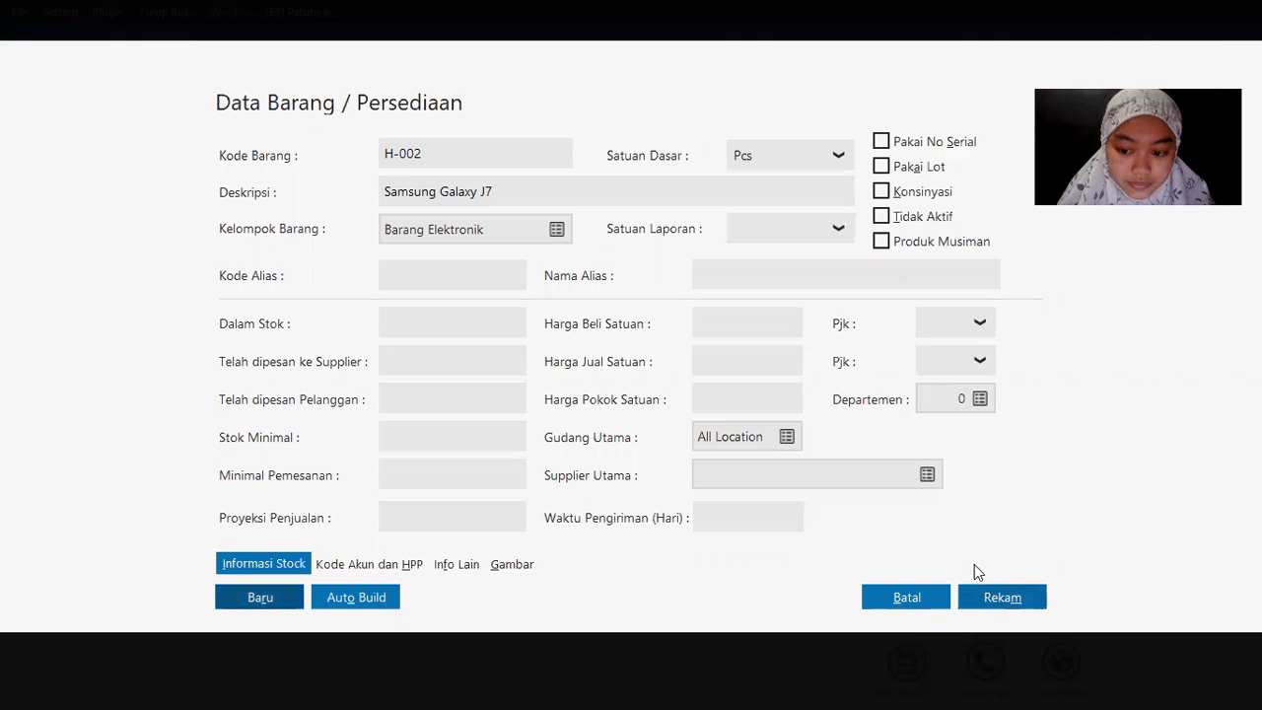
{"action": "key", "text": "Tab"}
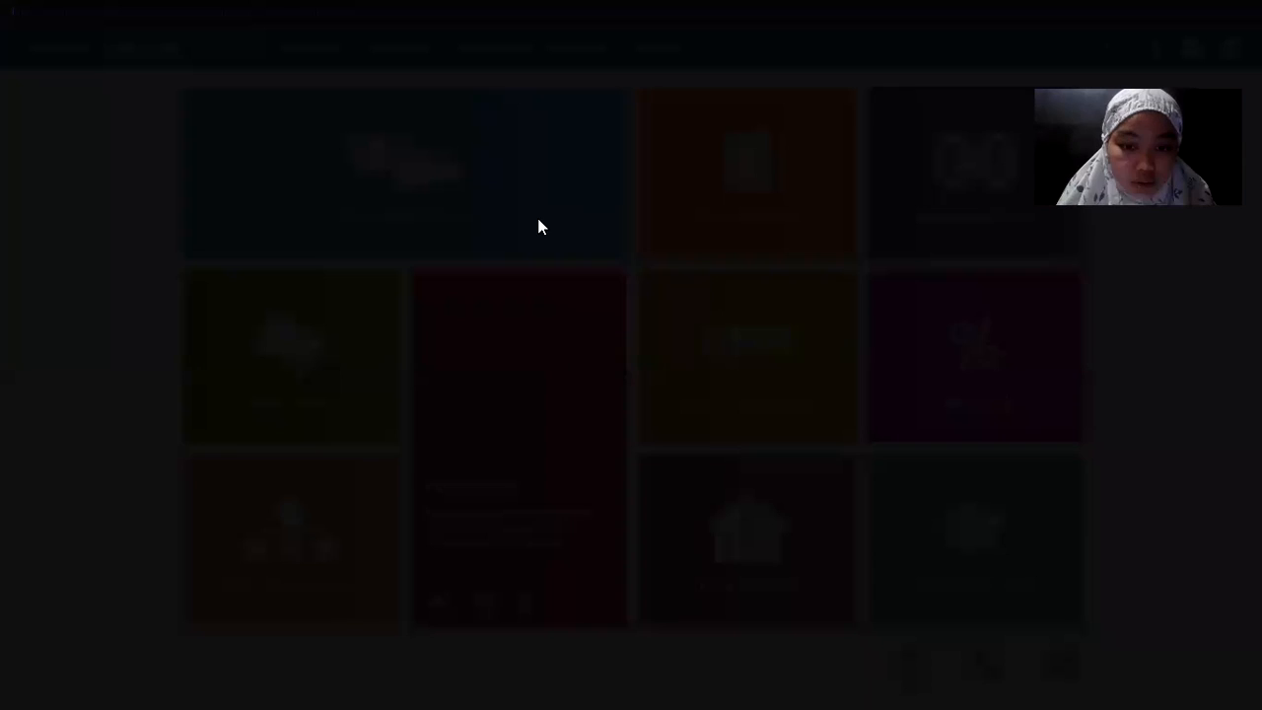
Step: Enter item H-003 with description Oppo F1 Plus, checking the PDF list, and save it
{"action": "key", "text": "alt+Tab"}
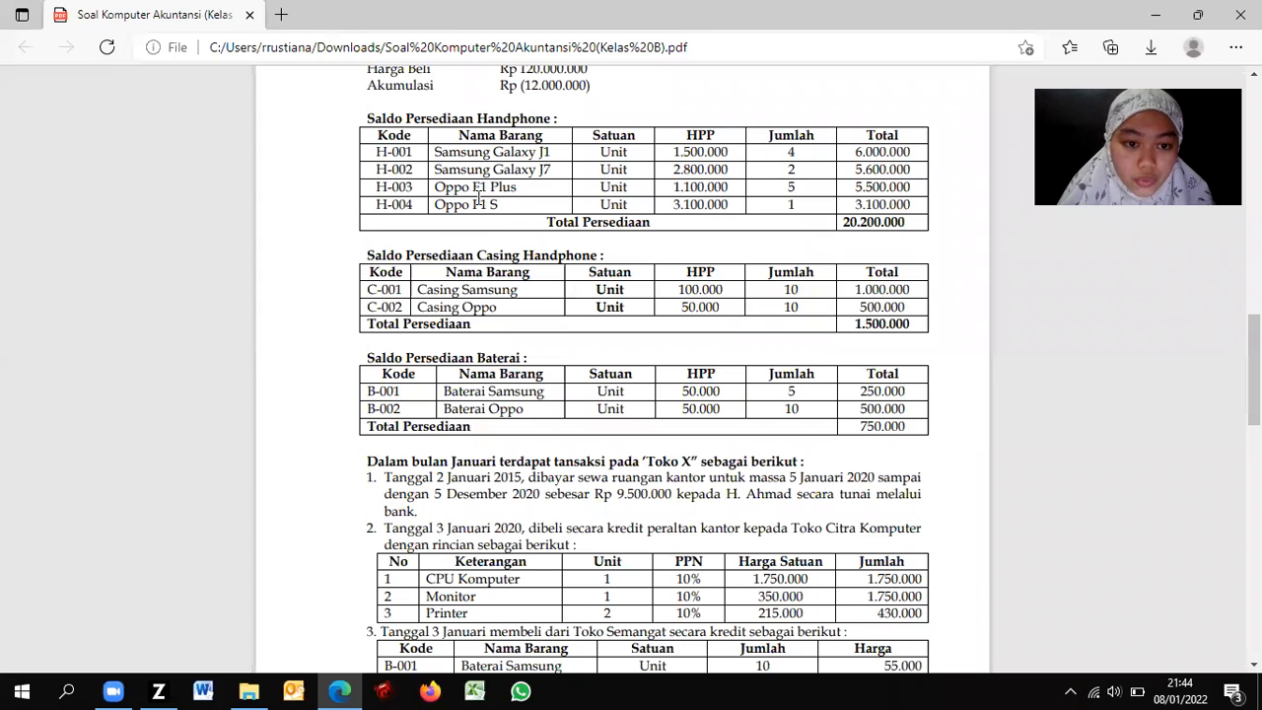
{"action": "key", "text": "alt+Tab"}
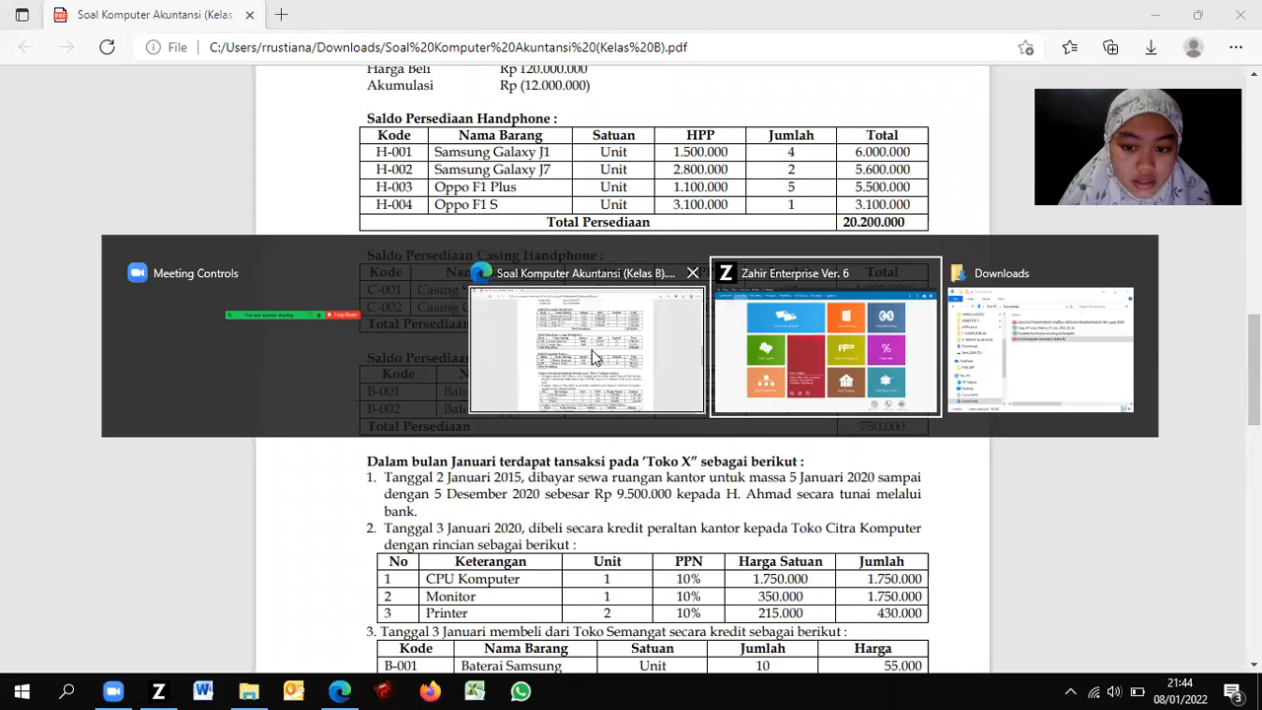
{"action": "type", "text": "H-001"}
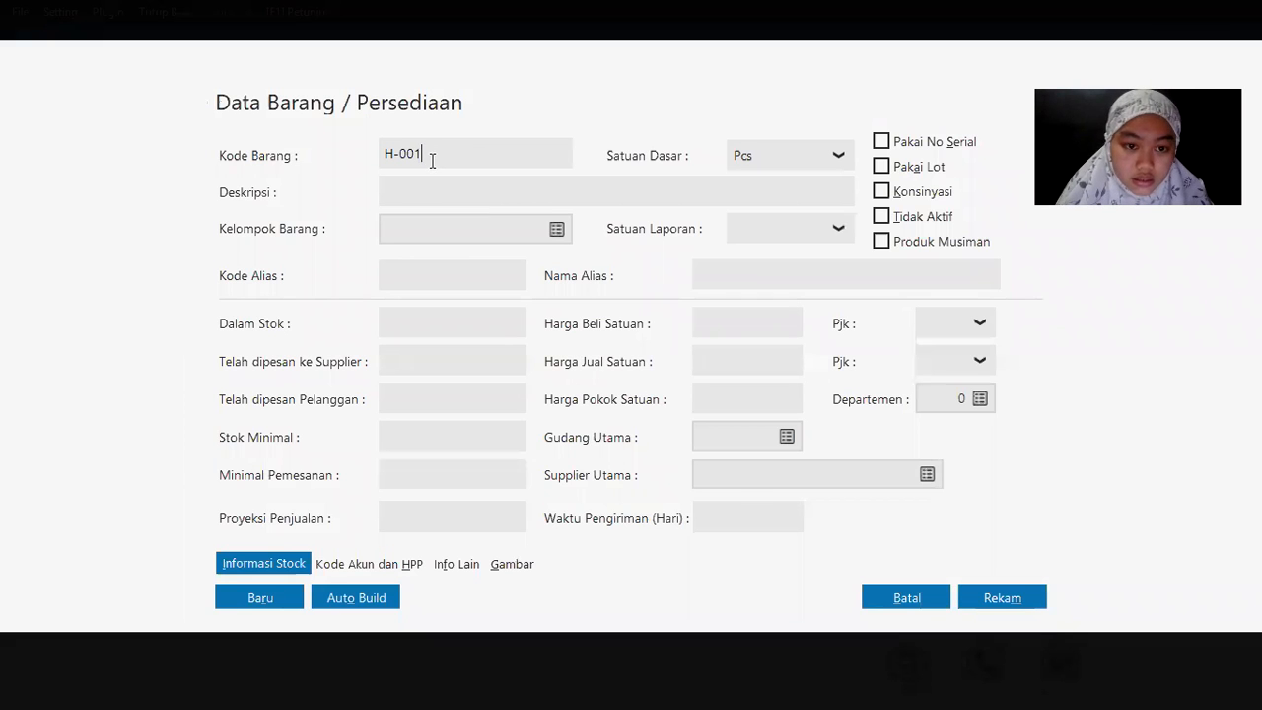
{"action": "key", "text": "alt+Tab"}
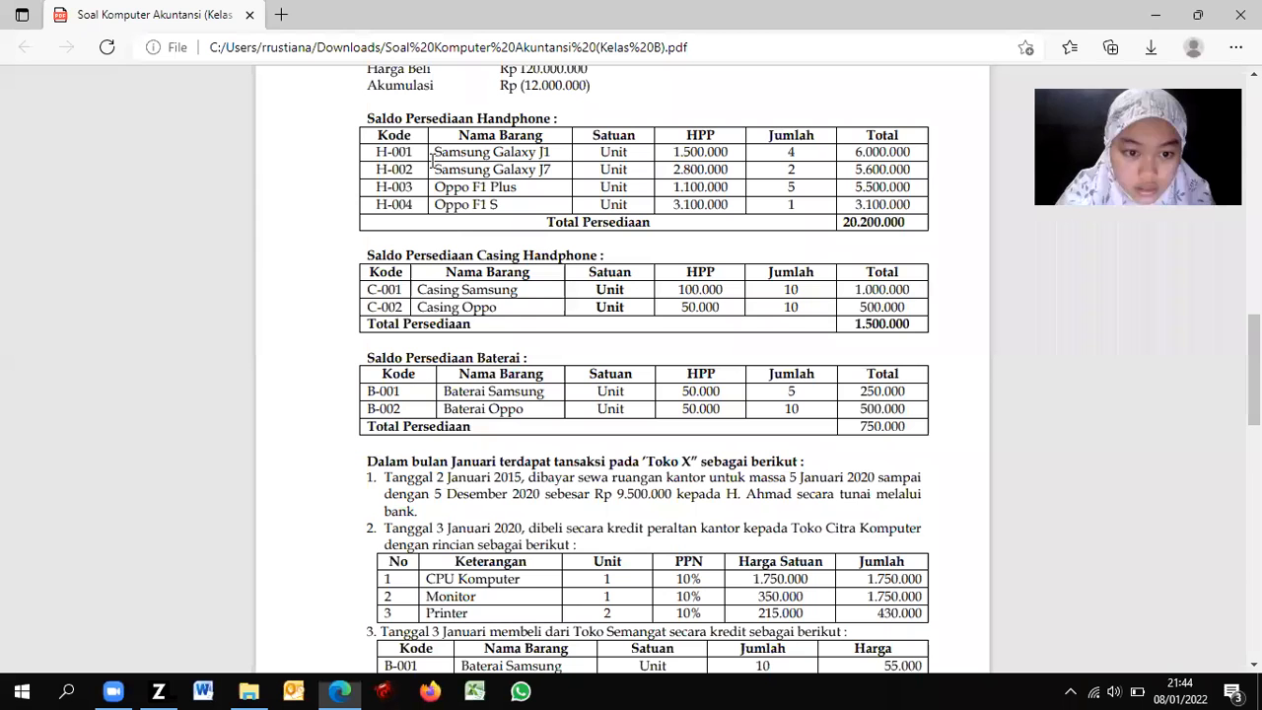
{"action": "key", "text": "alt+Tab"}
{"action": "left_click", "coordinate": [427, 193]}
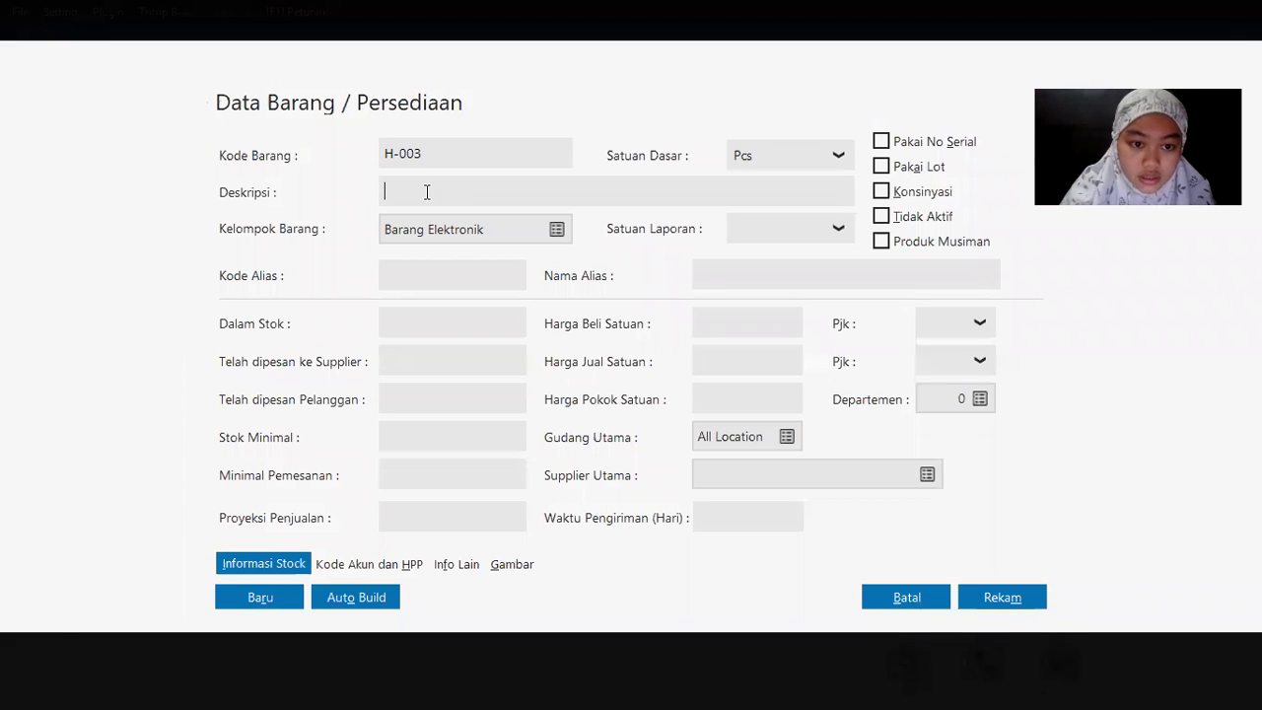
{"action": "type", "text": "Oppo F1 Plus"}
{"action": "key", "text": "alt+Tab"}
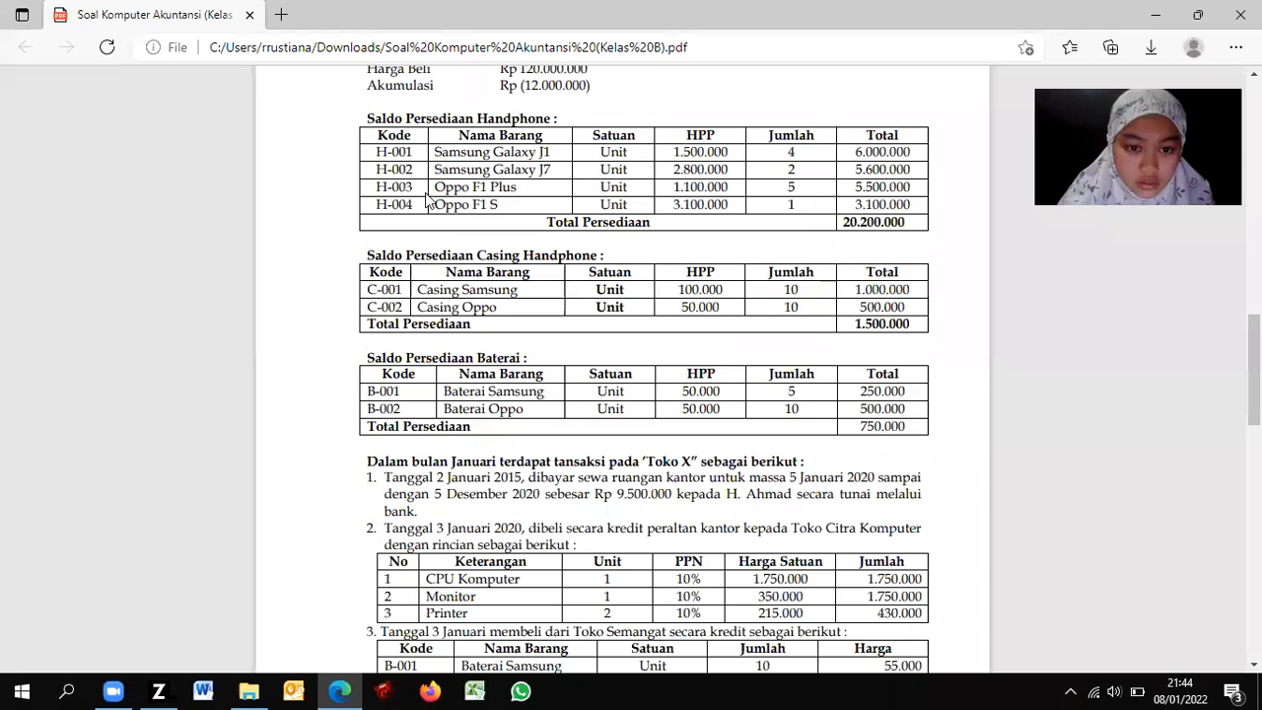
{"action": "key", "text": "alt+Tab"}
{"action": "left_click", "coordinate": [993, 603]}
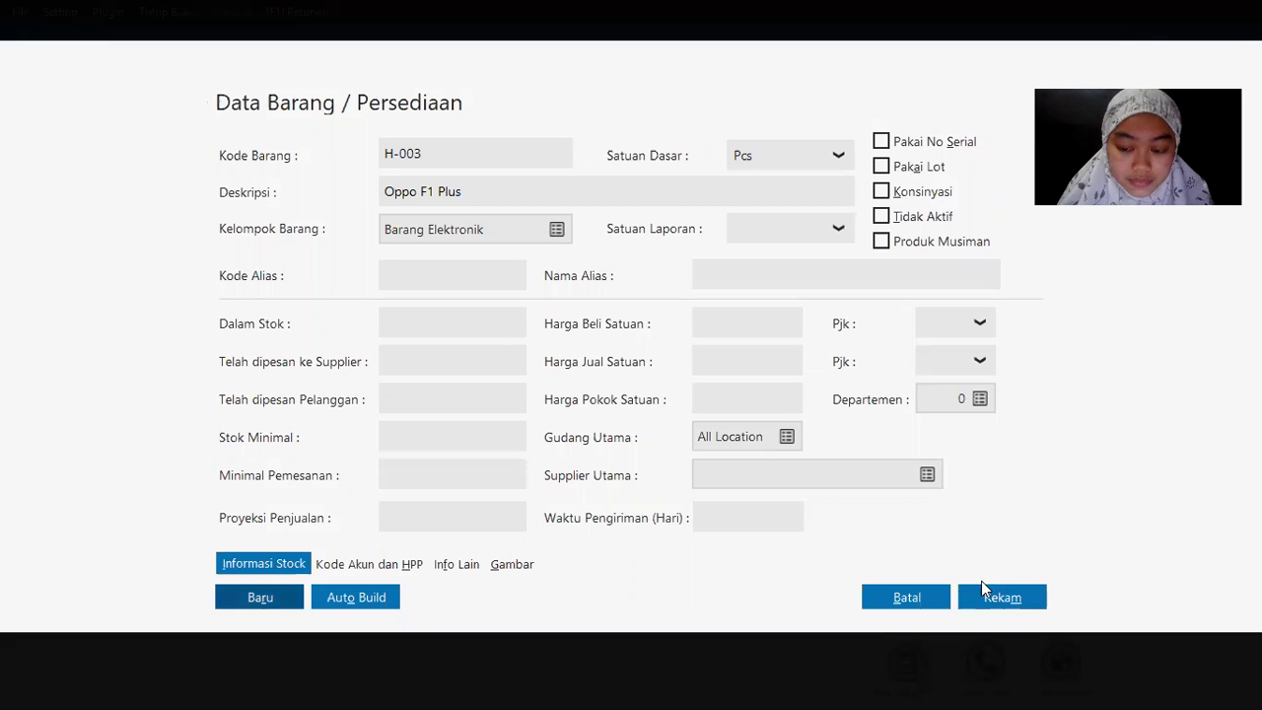
{"action": "key", "text": "alt+Tab"}
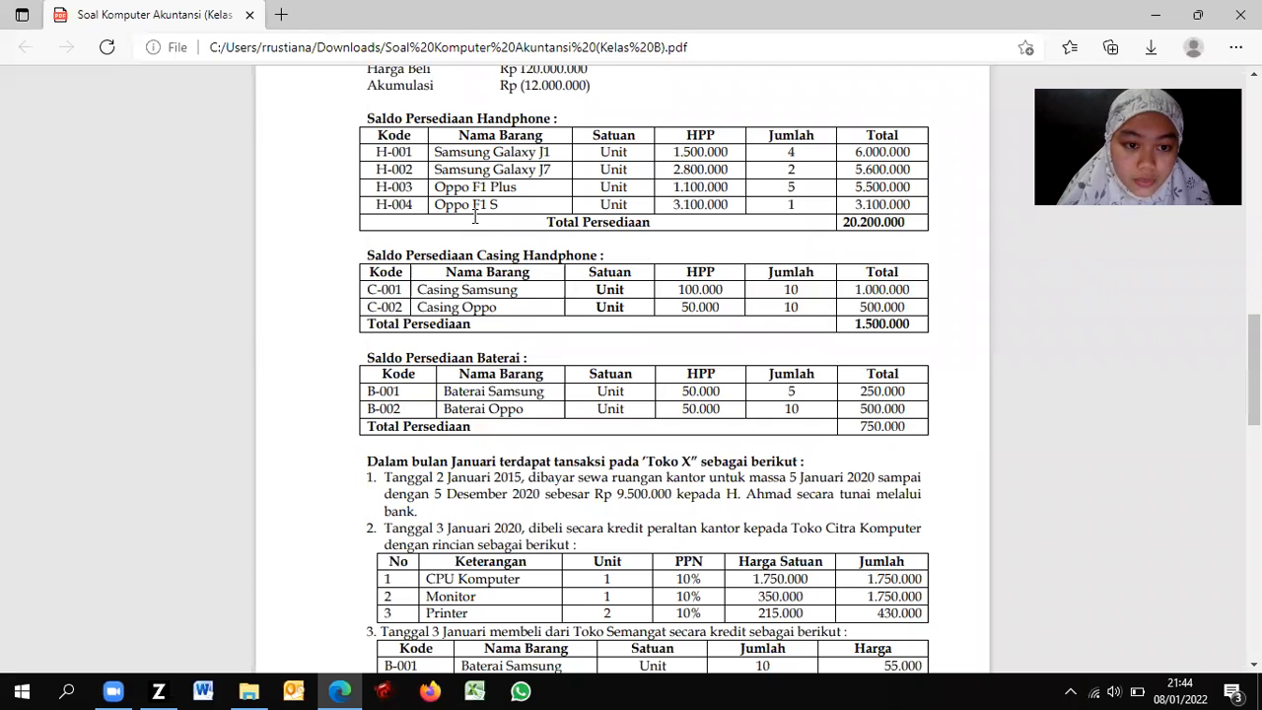
{"action": "key", "text": "alt+Tab"}
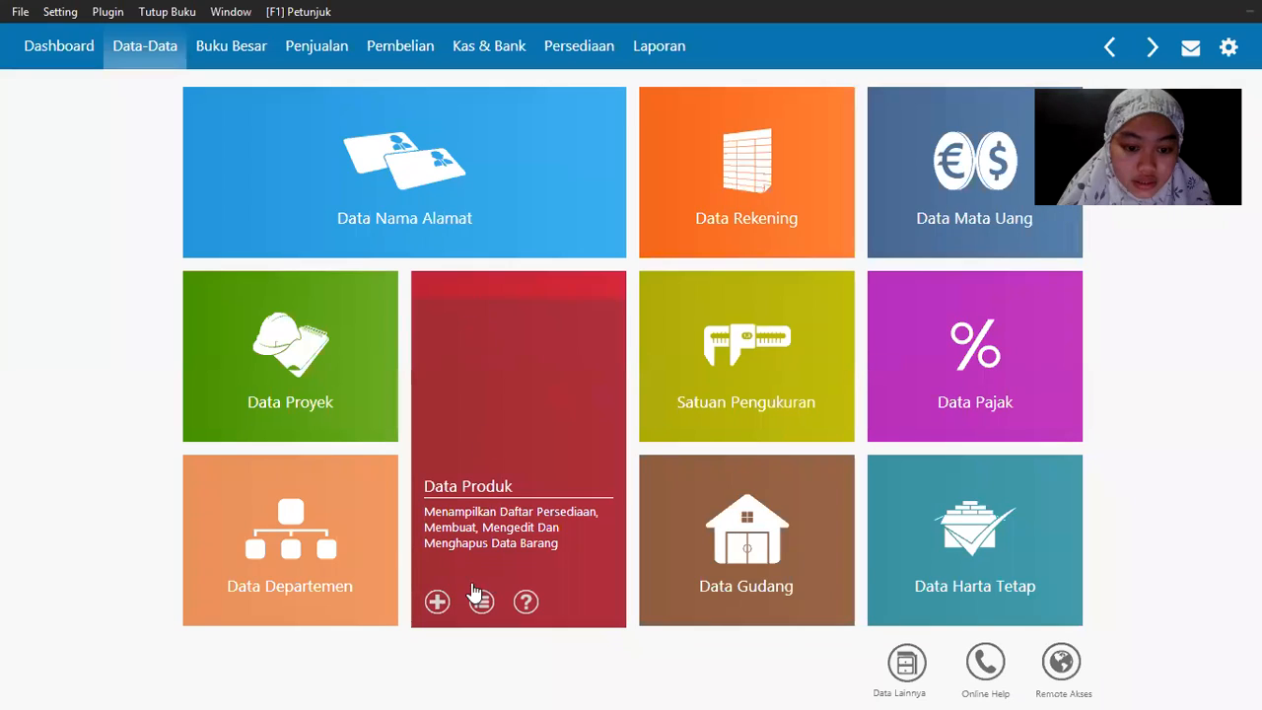
Step: Add item H-004 described as Oppo F1 S, then scroll the PDF for the next product
{"action": "left_click", "coordinate": [481, 246]}
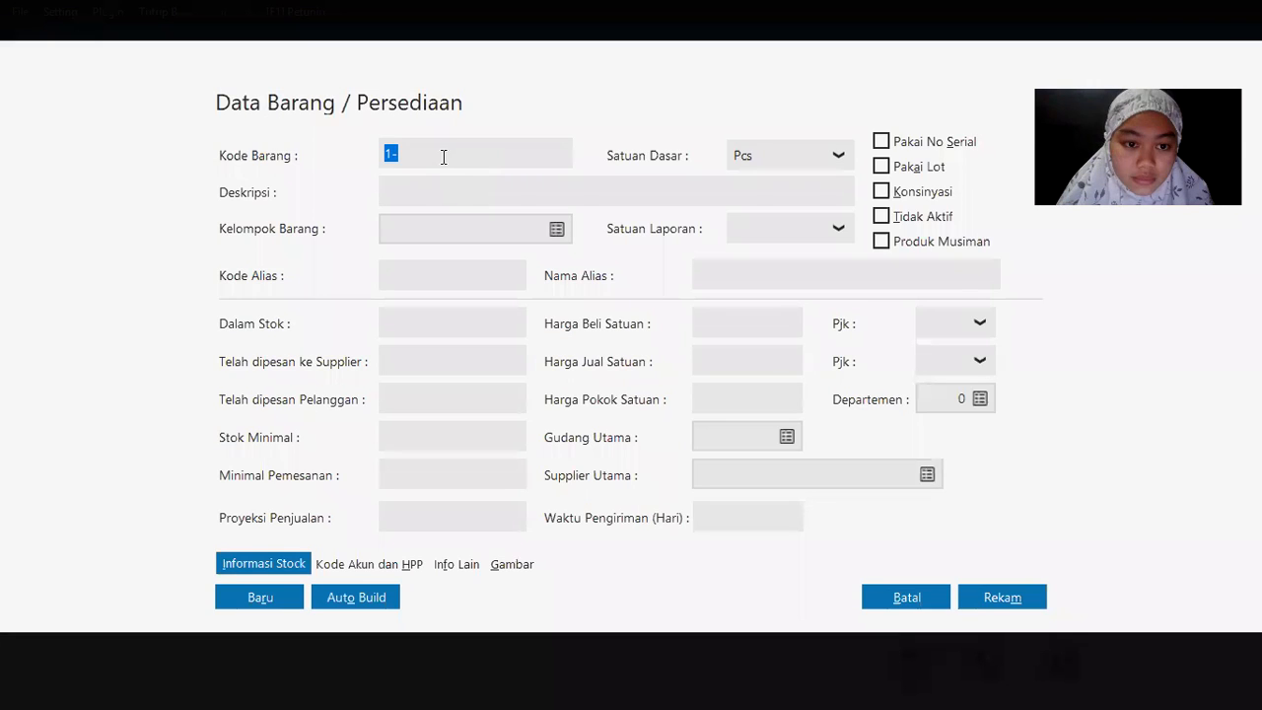
{"action": "type", "text": "H-004"}
{"action": "key", "text": "Tab"}
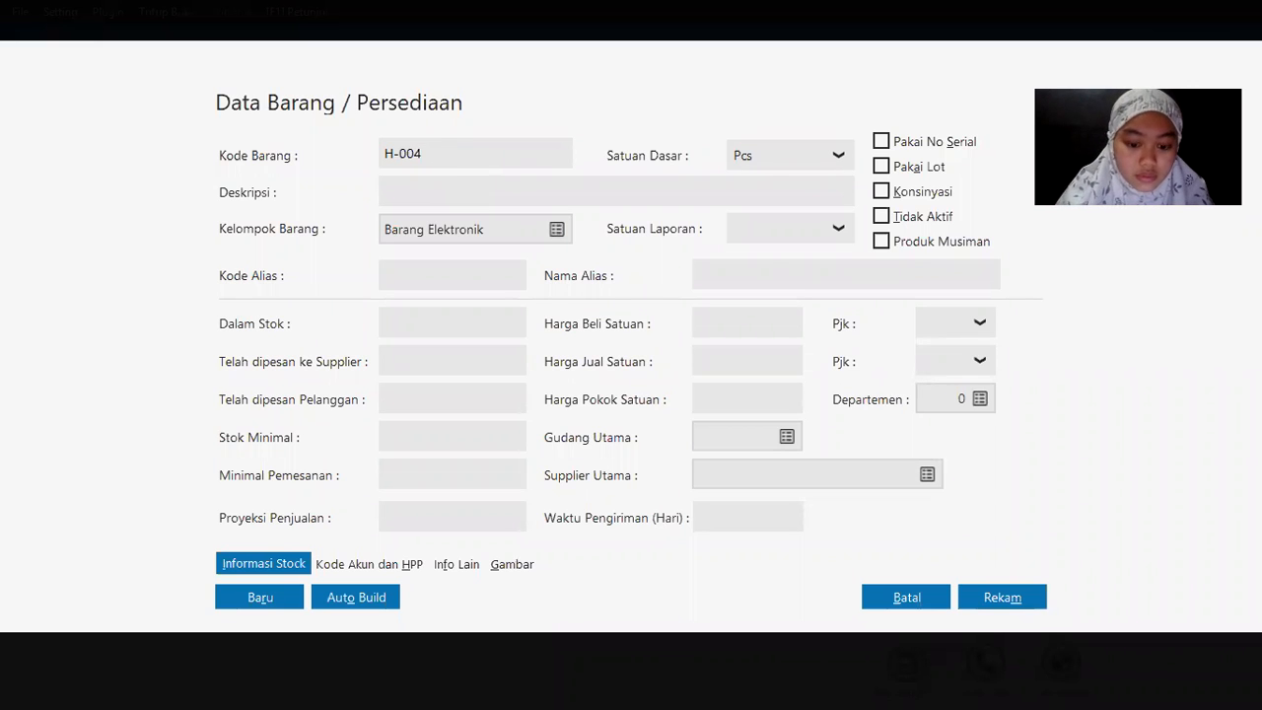
{"action": "type", "text": "Oppo F1 S"}
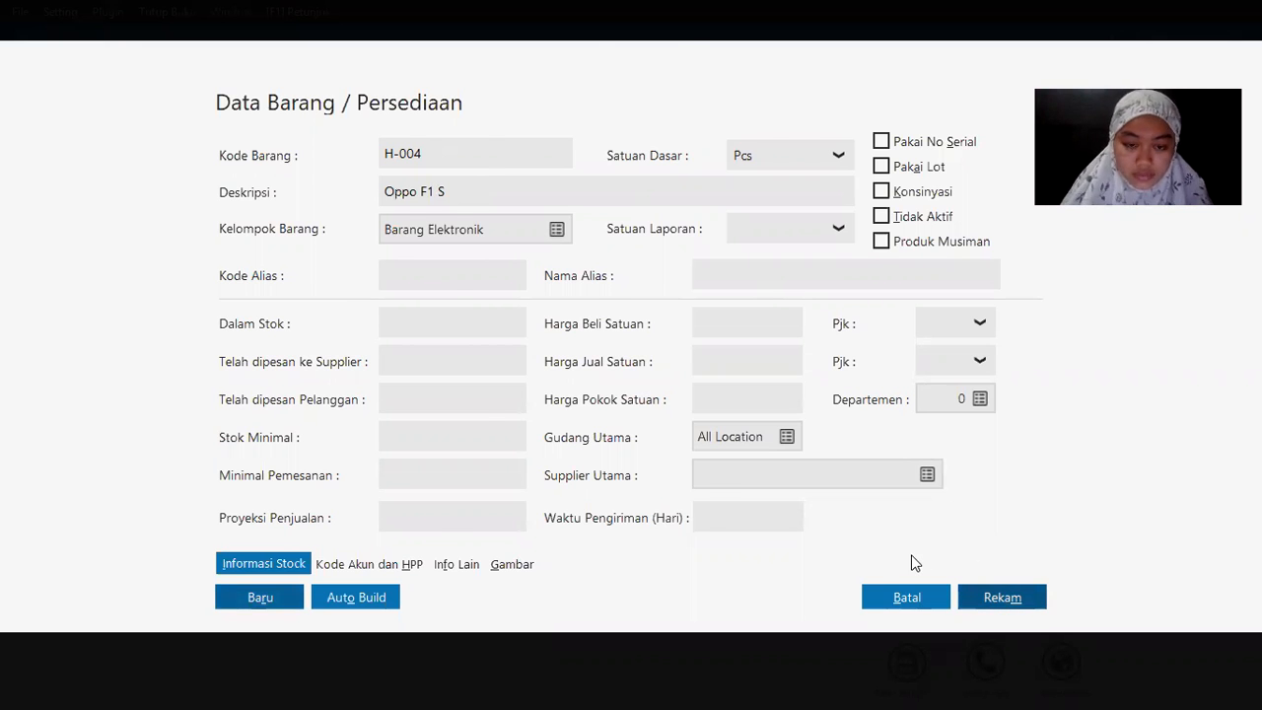
{"action": "key", "text": "alt+Tab"}
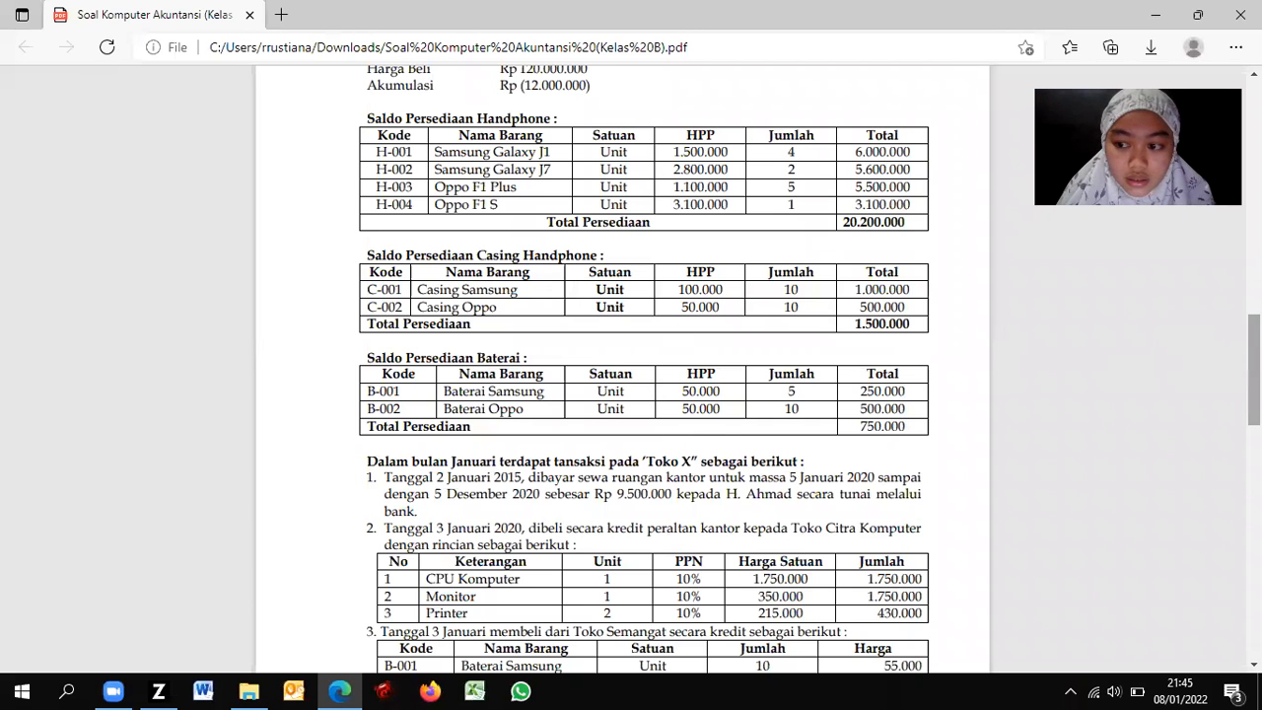
{"action": "scroll", "coordinate": [1183, 345], "scroll_direction": "down", "scroll_amount": 2}
{"action": "scroll", "coordinate": [1119, 366], "scroll_direction": "down", "scroll_amount": 1}
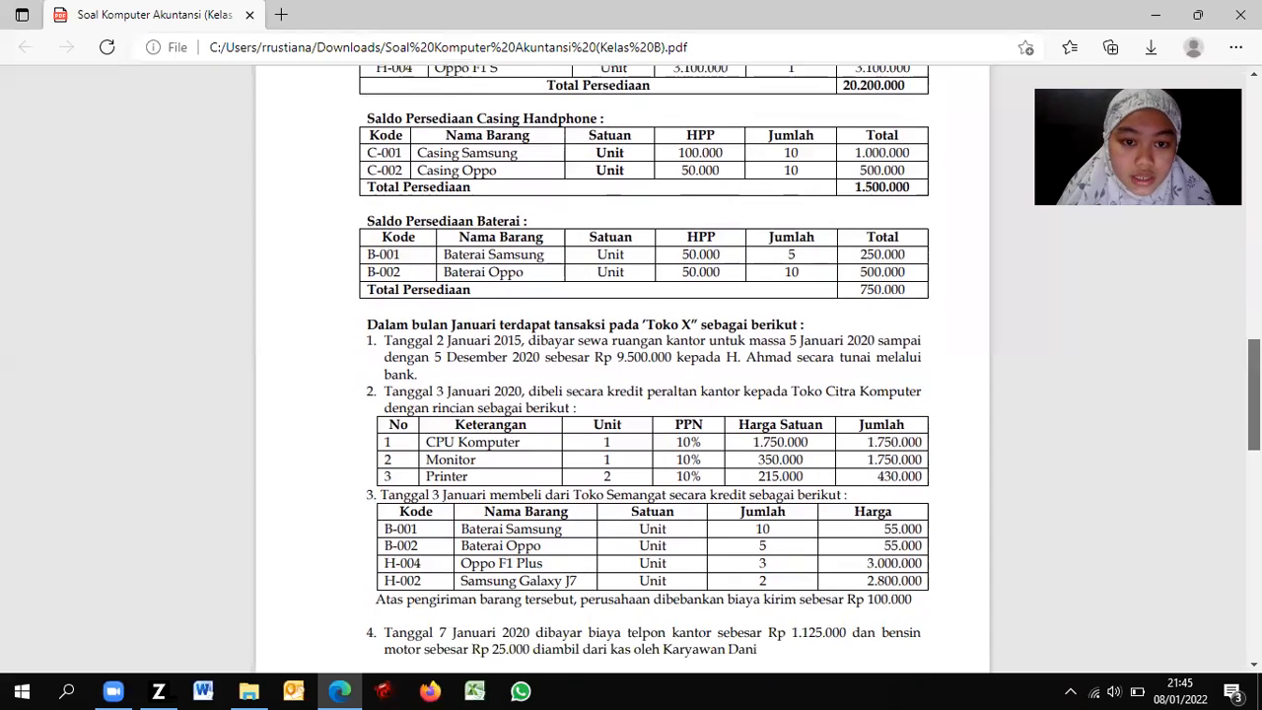
{"action": "key", "text": "alt+Tab"}
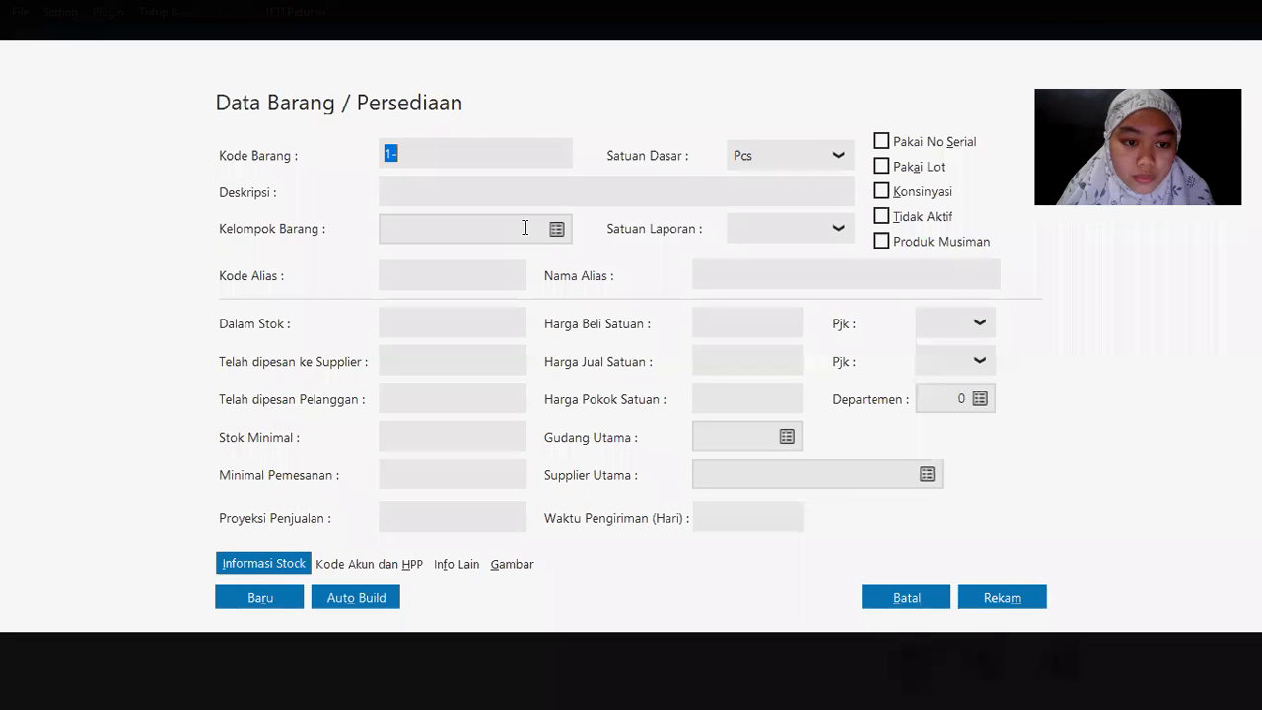
Step: Assign the new item to the Barang Elektronik 2 item group
{"action": "left_click", "coordinate": [557, 226]}
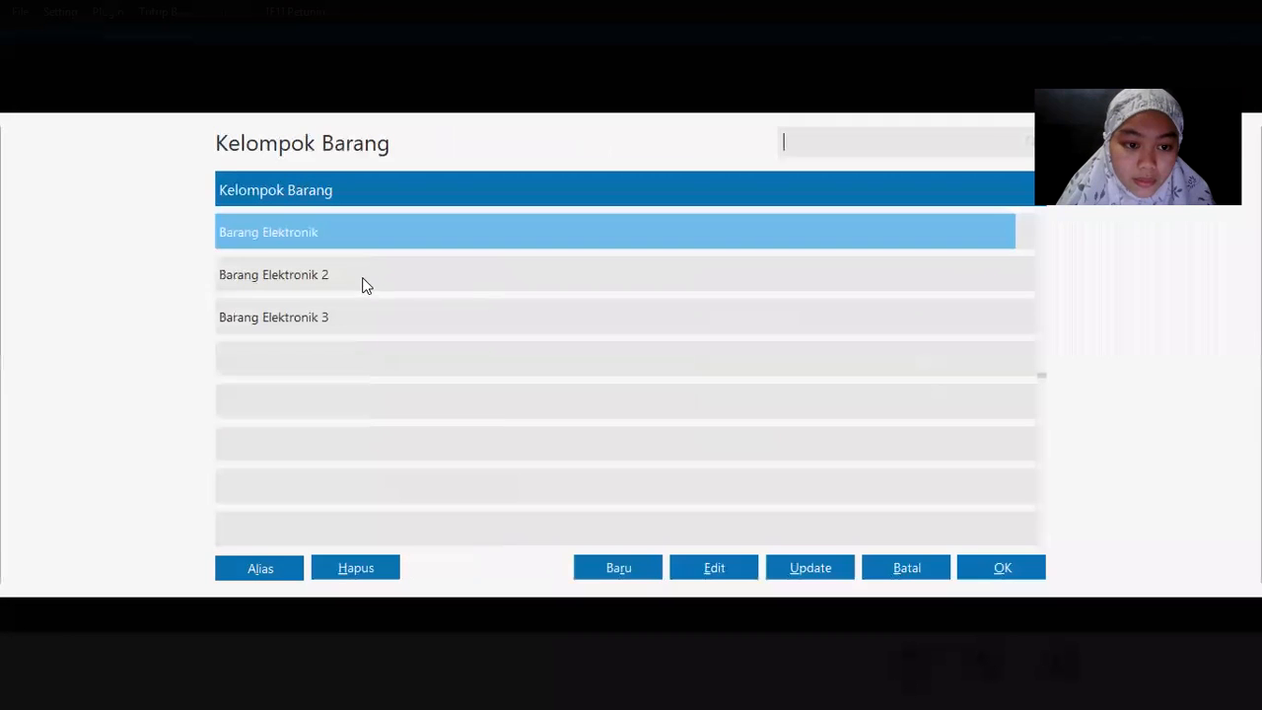
{"action": "double_click", "coordinate": [352, 276]}
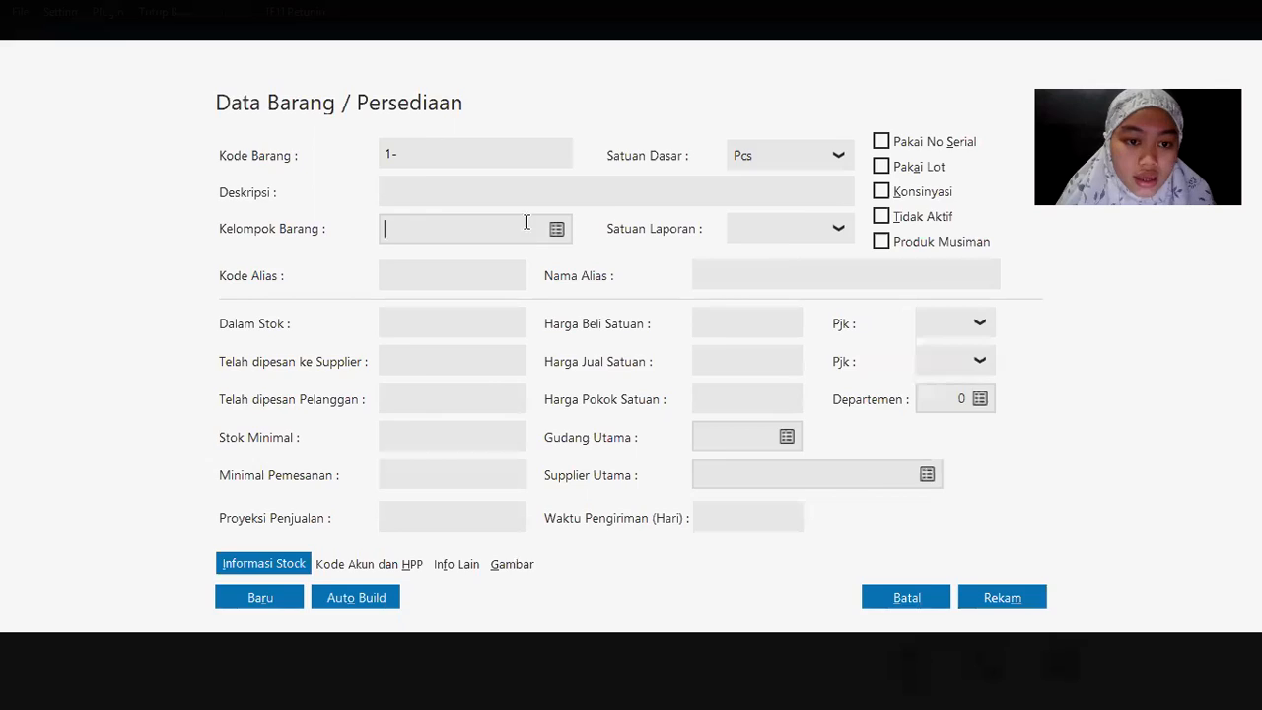
{"action": "key", "text": "alt+Tab"}
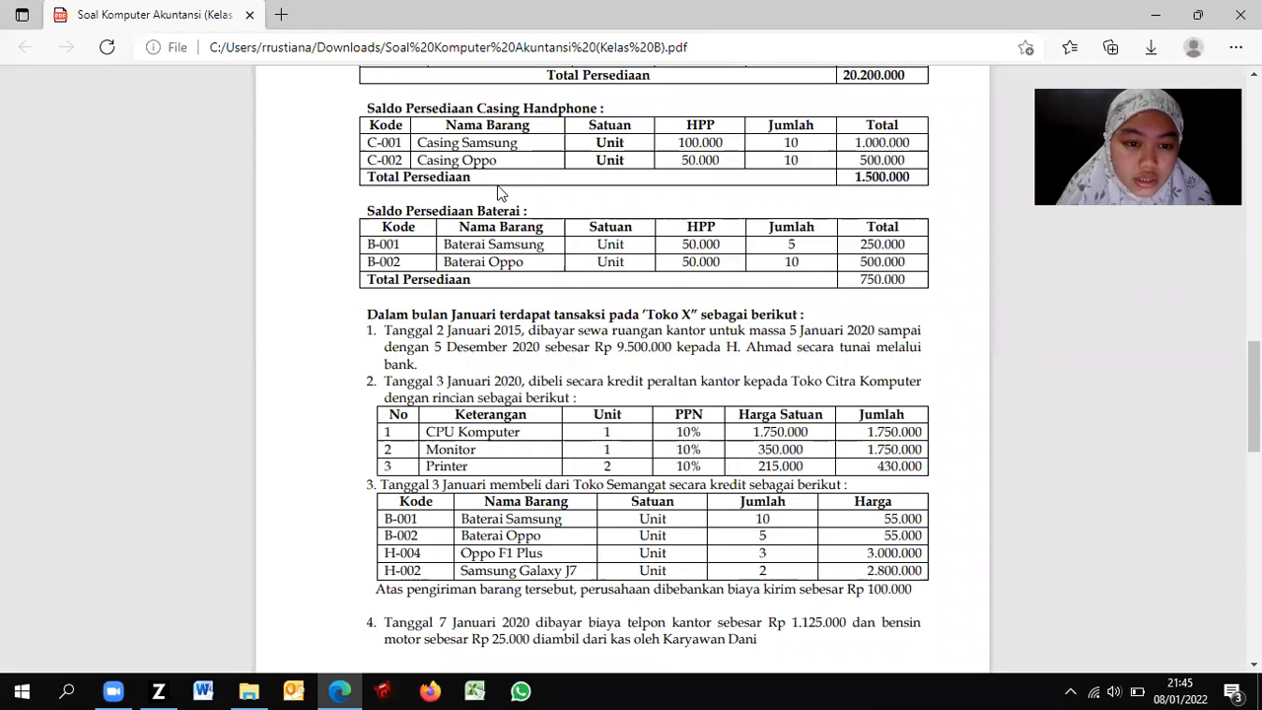
{"action": "key", "text": "alt+Tab"}
{"action": "key", "text": "alt+Tab"}
Step: Enter item code C-001 with description 'Casing Samsung', checking it against the exercise PDF
{"action": "type", "text": "C-001"}
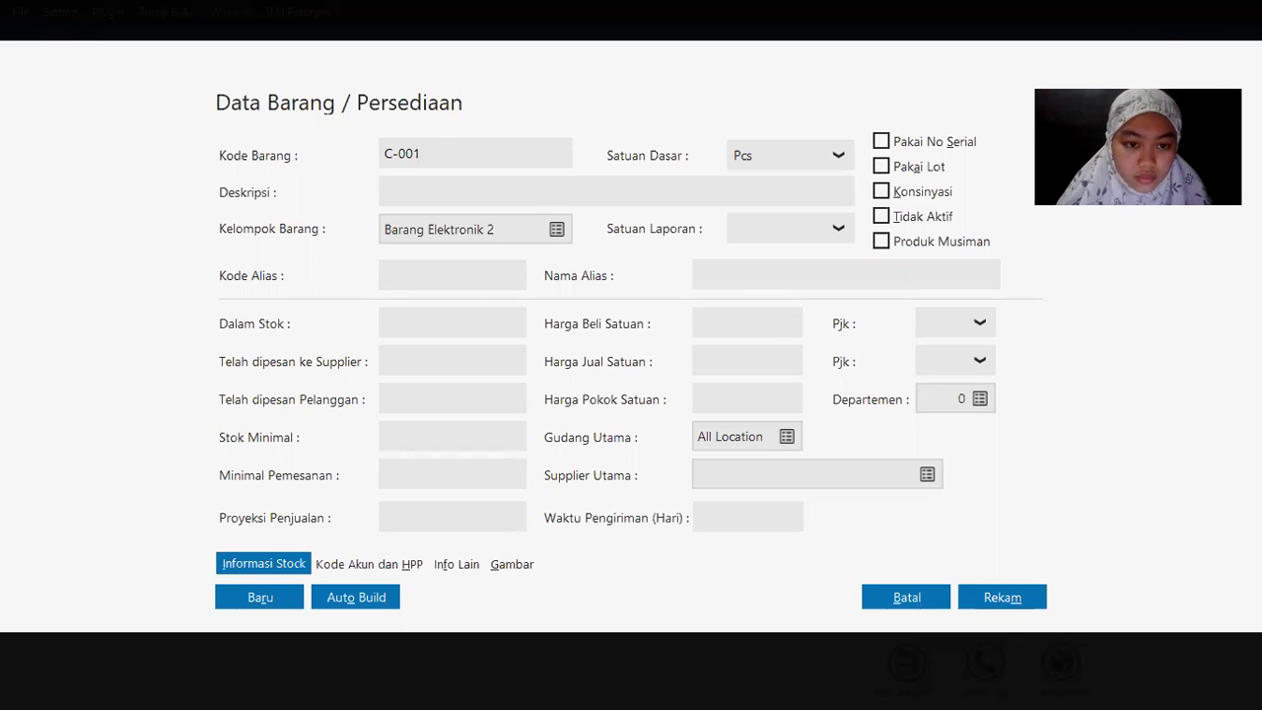
{"action": "left_click_drag", "start_coordinate": [441, 139], "coordinate": [347, 144]}
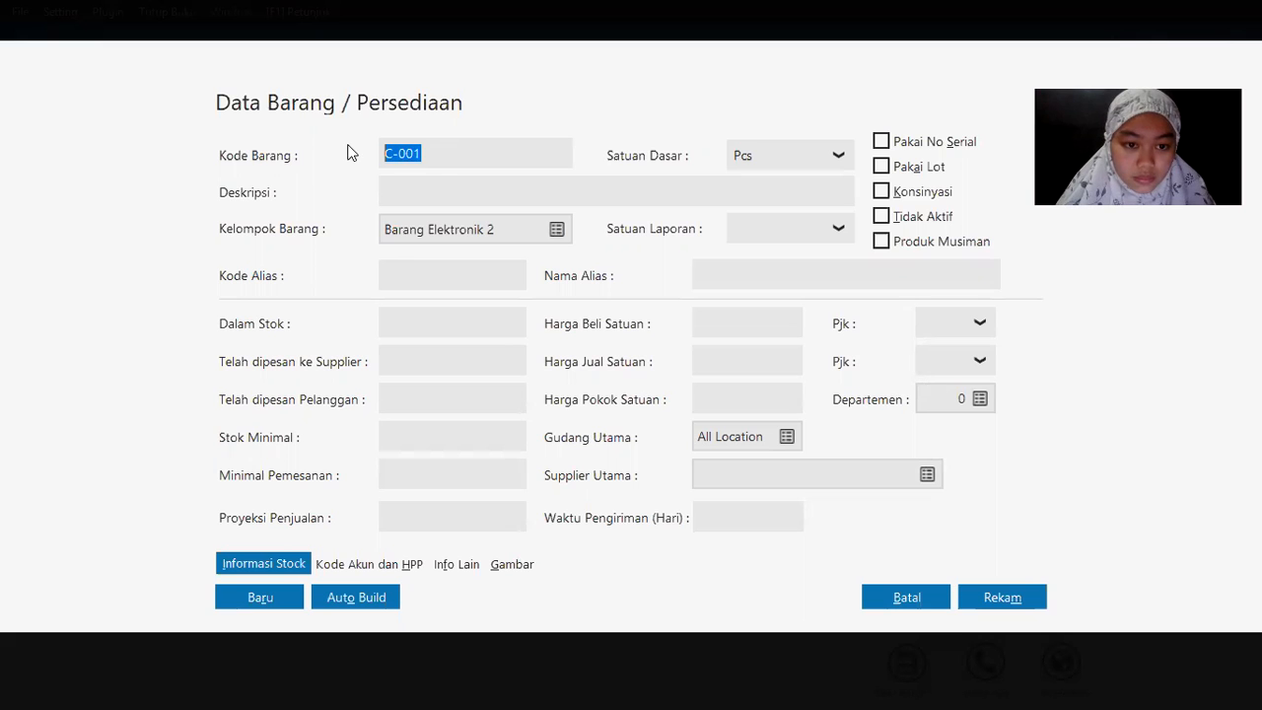
{"action": "left_click", "coordinate": [399, 193]}
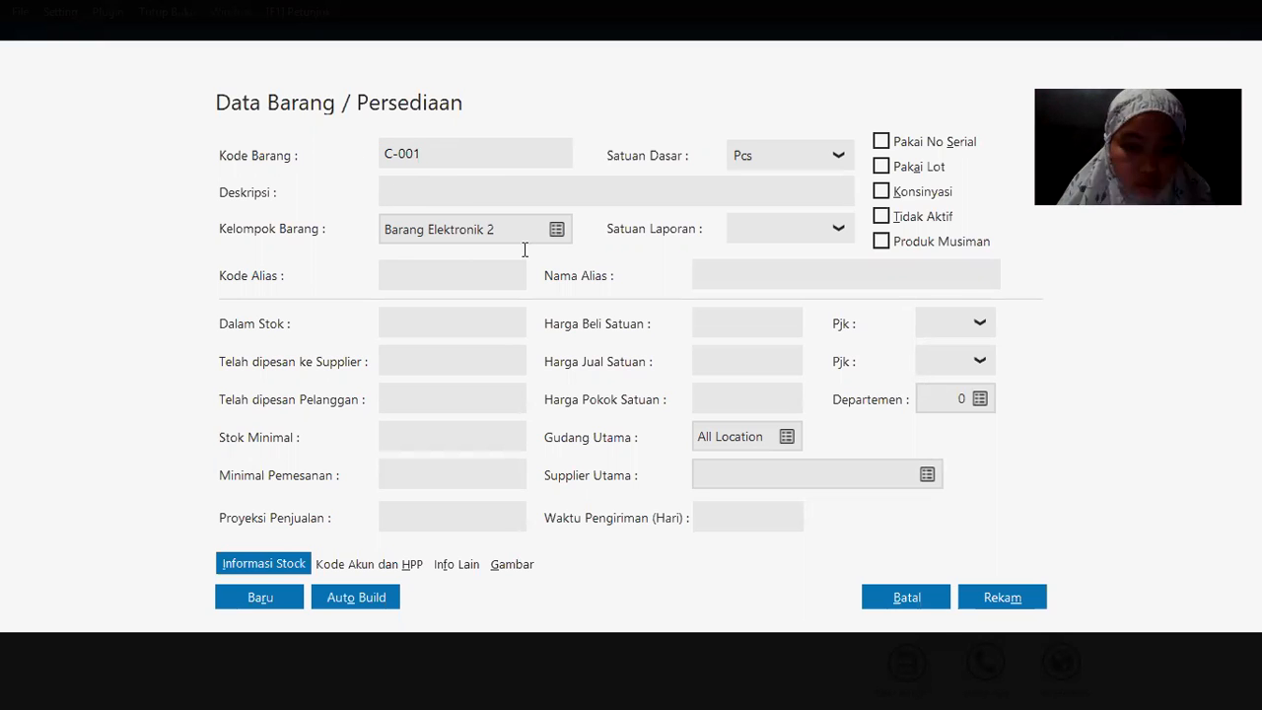
{"action": "key", "text": "alt+Tab"}
{"action": "key", "text": "alt+Tab"}
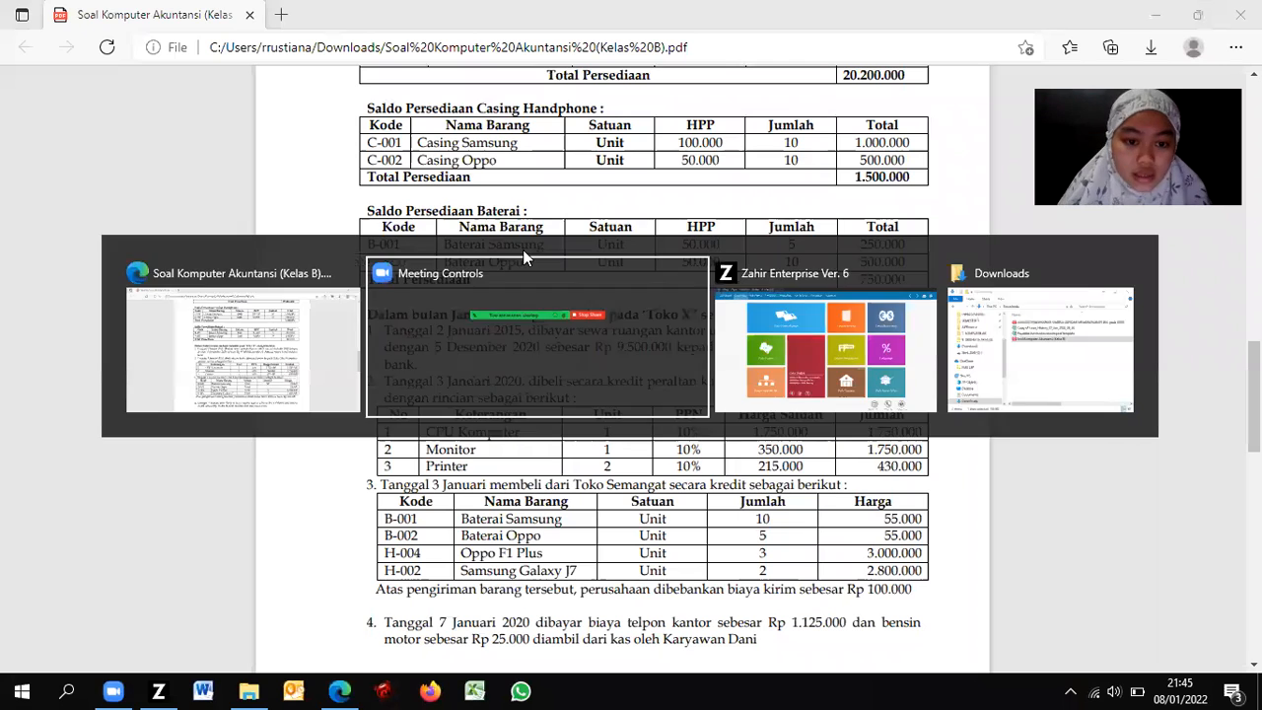
{"action": "key", "text": "alt+Tab"}
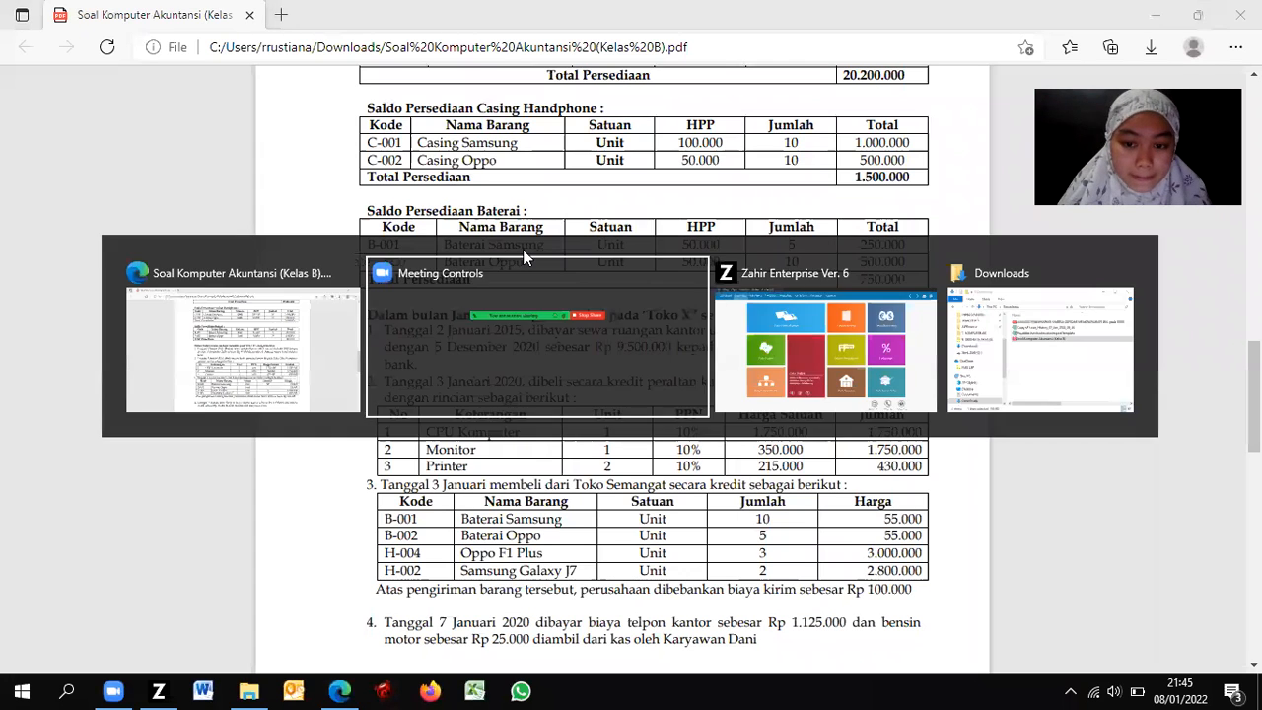
{"action": "key", "text": "alt+Tab"}
{"action": "type", "text": "Cas"}
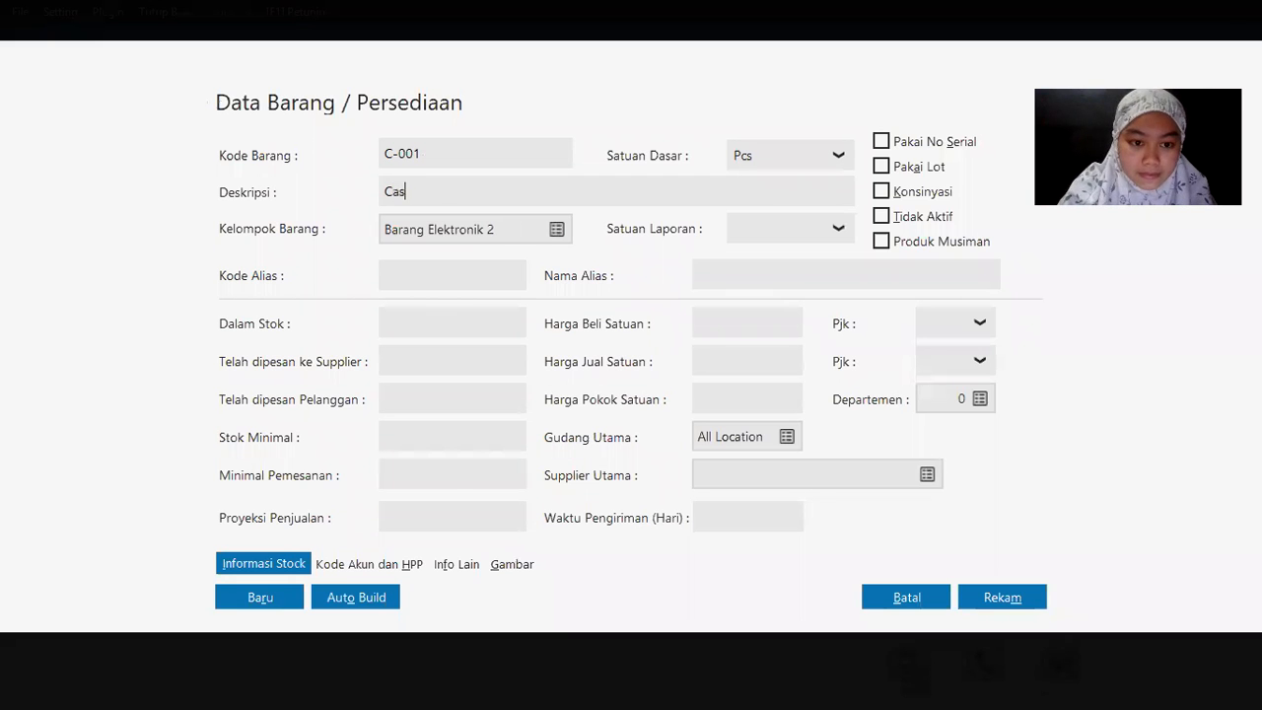
{"action": "type", "text": "ing Samsung"}
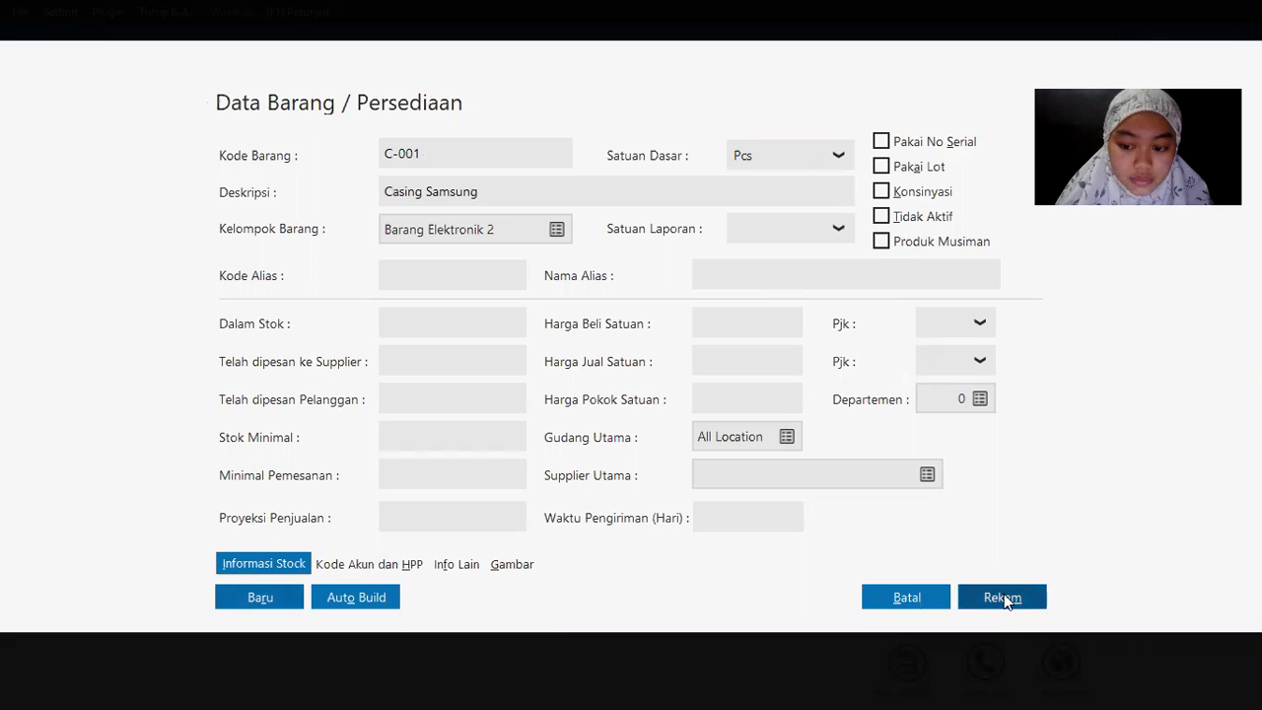
{"action": "key", "text": "alt+Tab"}
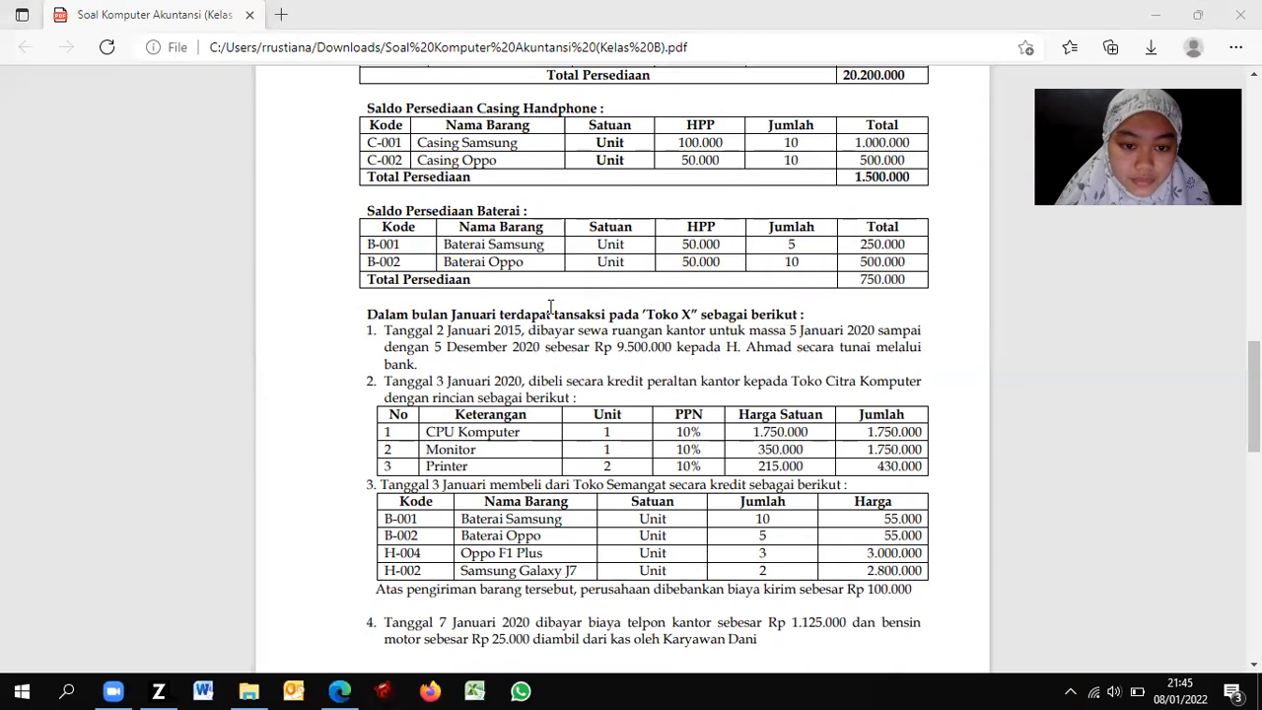
{"action": "key", "text": "alt+Tab"}
{"action": "key", "text": "alt+Tab"}
{"action": "key", "text": "alt+Tab"}
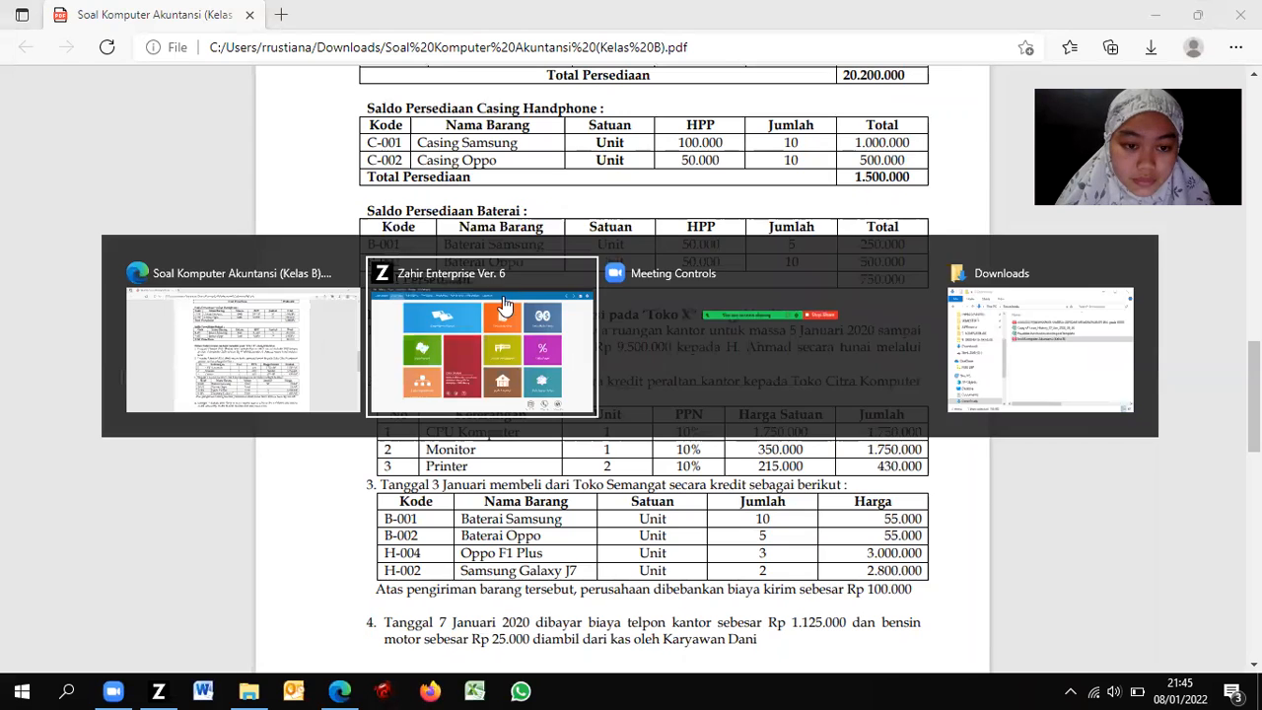
{"action": "left_click", "coordinate": [503, 295]}
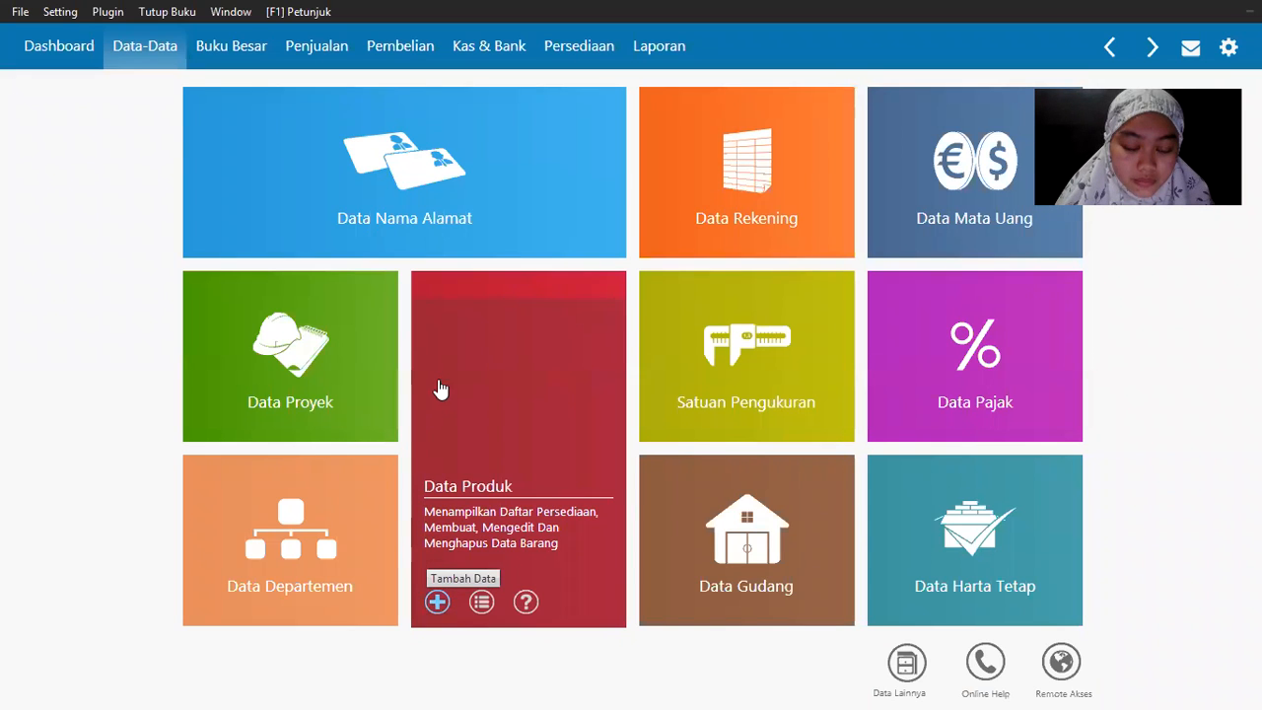
Step: Add a new item with code C-002 and description 'Casing Oppo'
{"action": "left_click", "coordinate": [497, 357]}
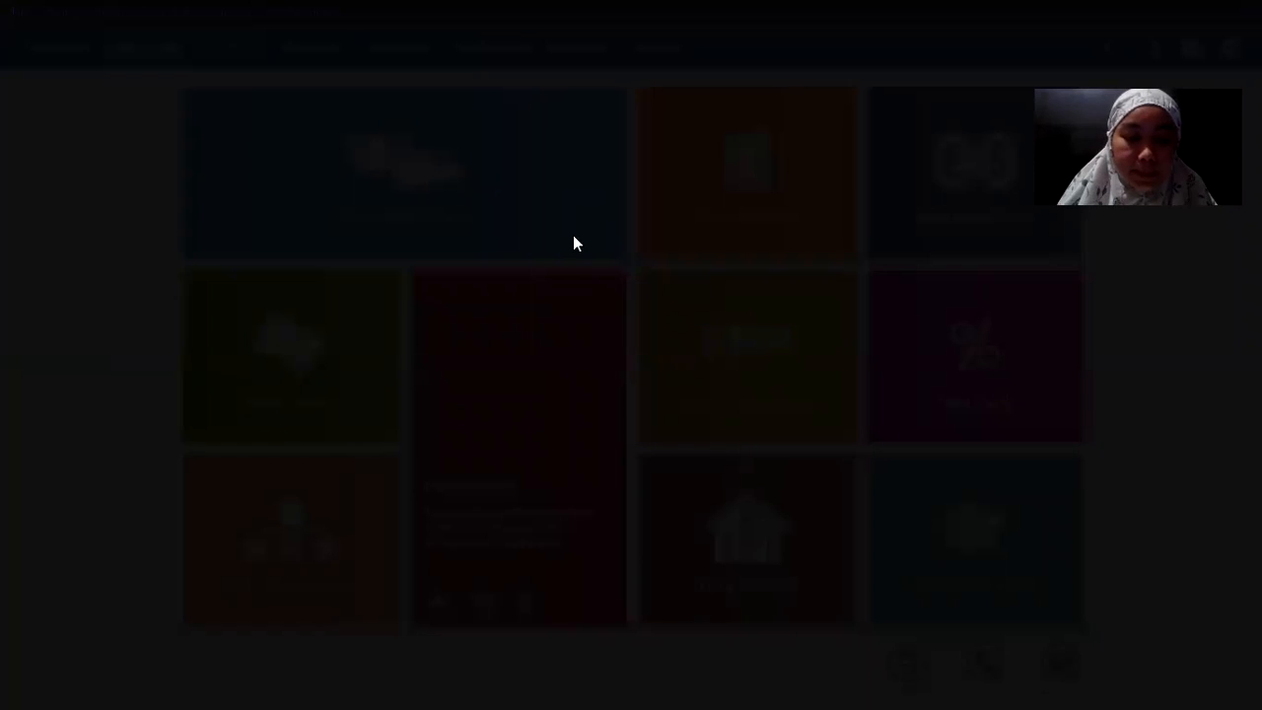
{"action": "type", "text": "C-001"}
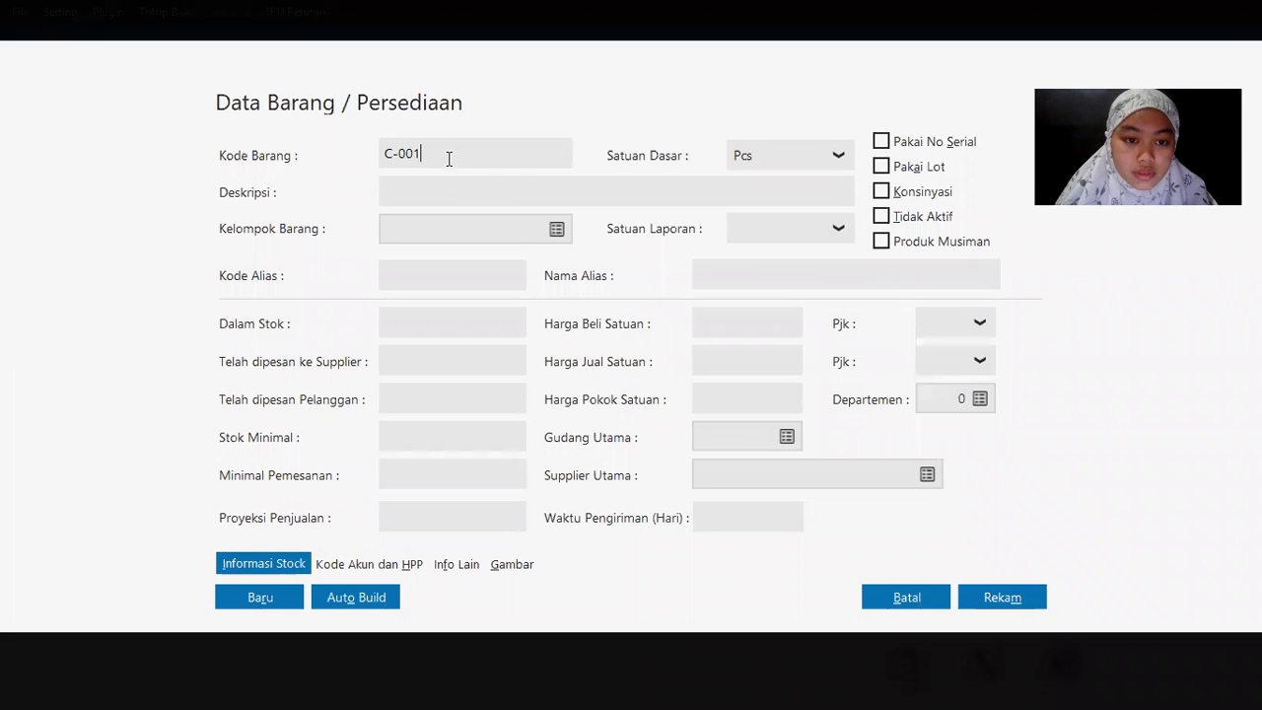
{"action": "key", "text": "BackSpace"}
{"action": "type", "text": "2"}
{"action": "key", "text": "Tab"}
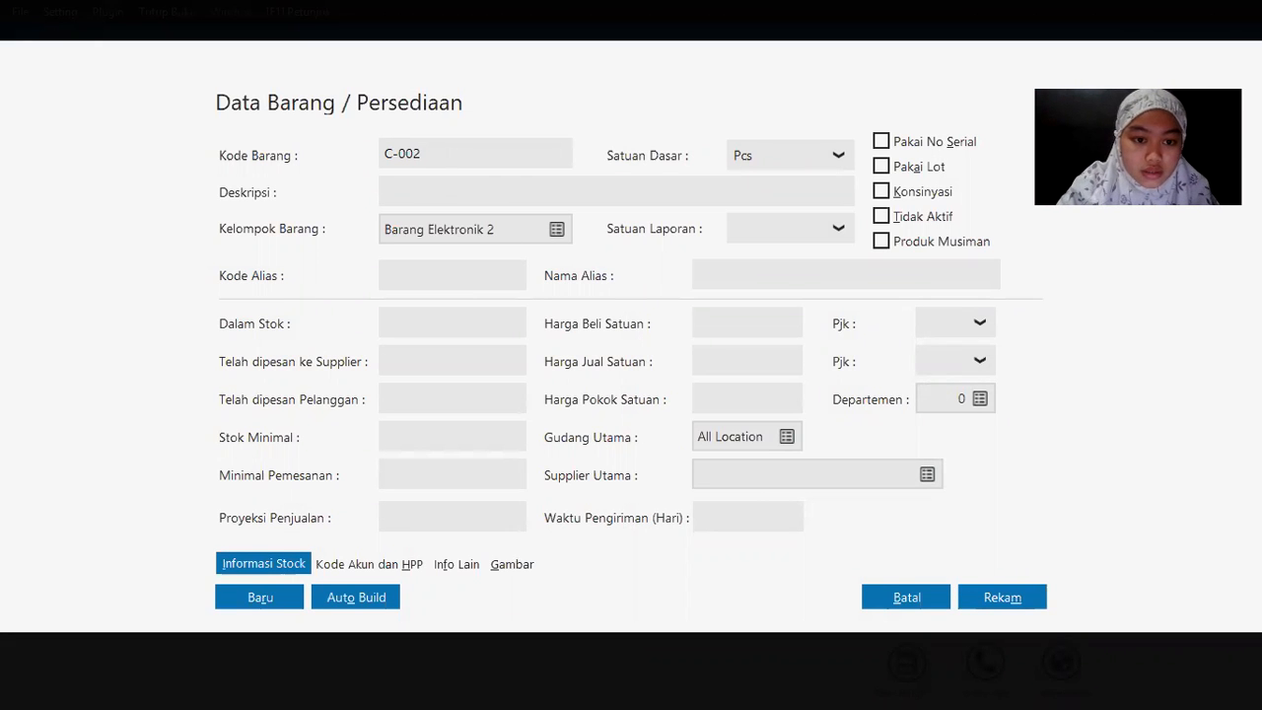
{"action": "type", "text": "Casung"}
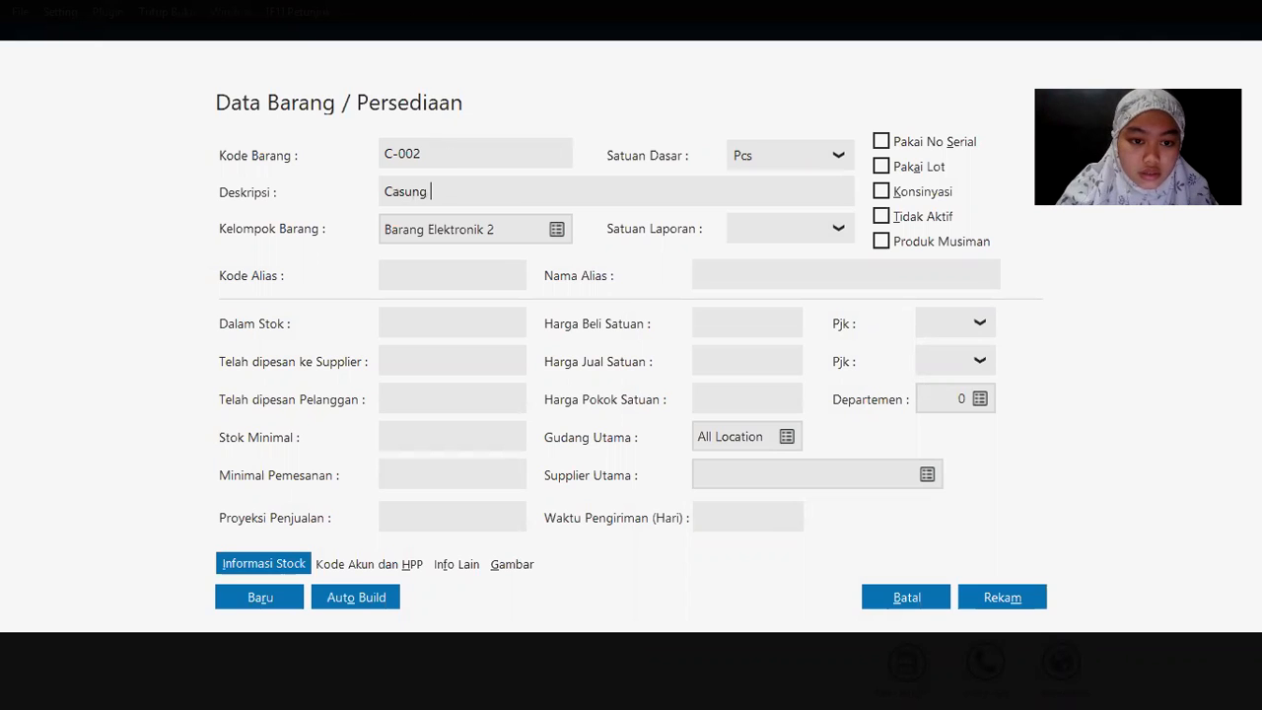
{"action": "key", "text": "BackSpace"}
{"action": "key", "text": "BackSpace"}
{"action": "key", "text": "BackSpace"}
{"action": "type", "text": "ing Oppo"}
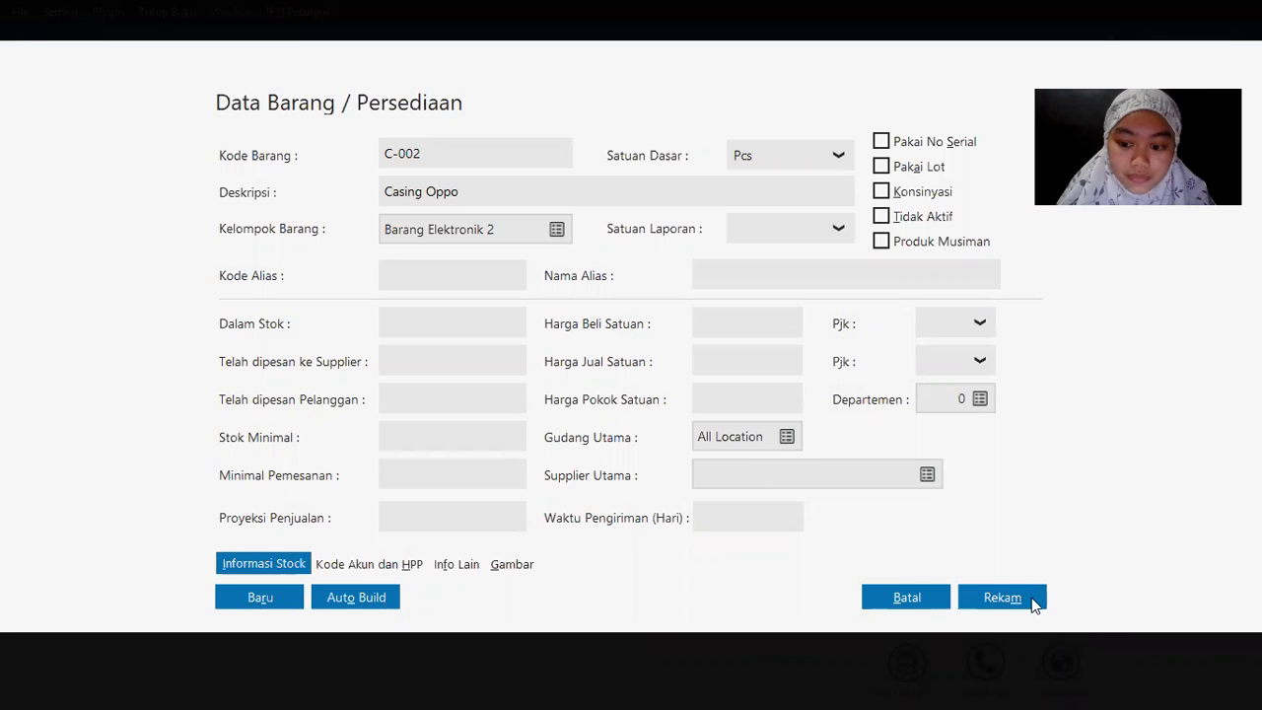
Step: Check the item details in the exercise PDF, then begin the next item with code b-001
{"action": "key", "text": "alt+Tab"}
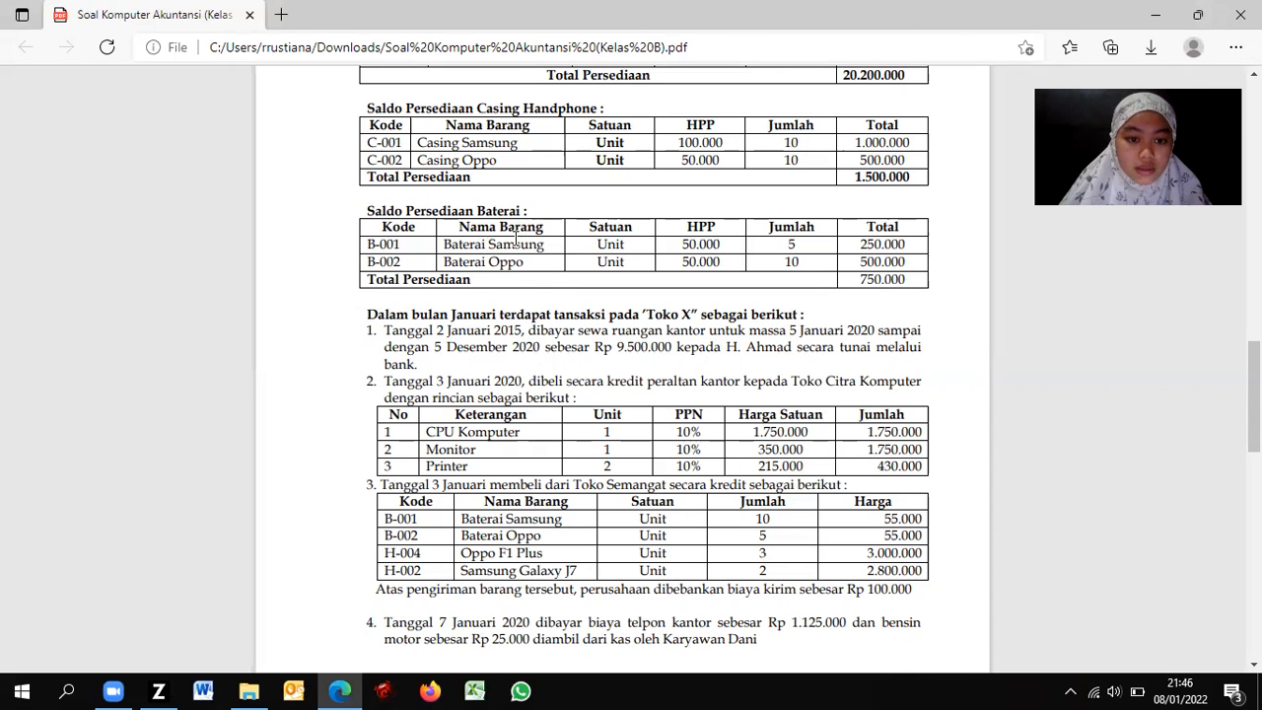
{"action": "scroll", "coordinate": [1084, 480], "scroll_direction": "up", "scroll_amount": 3}
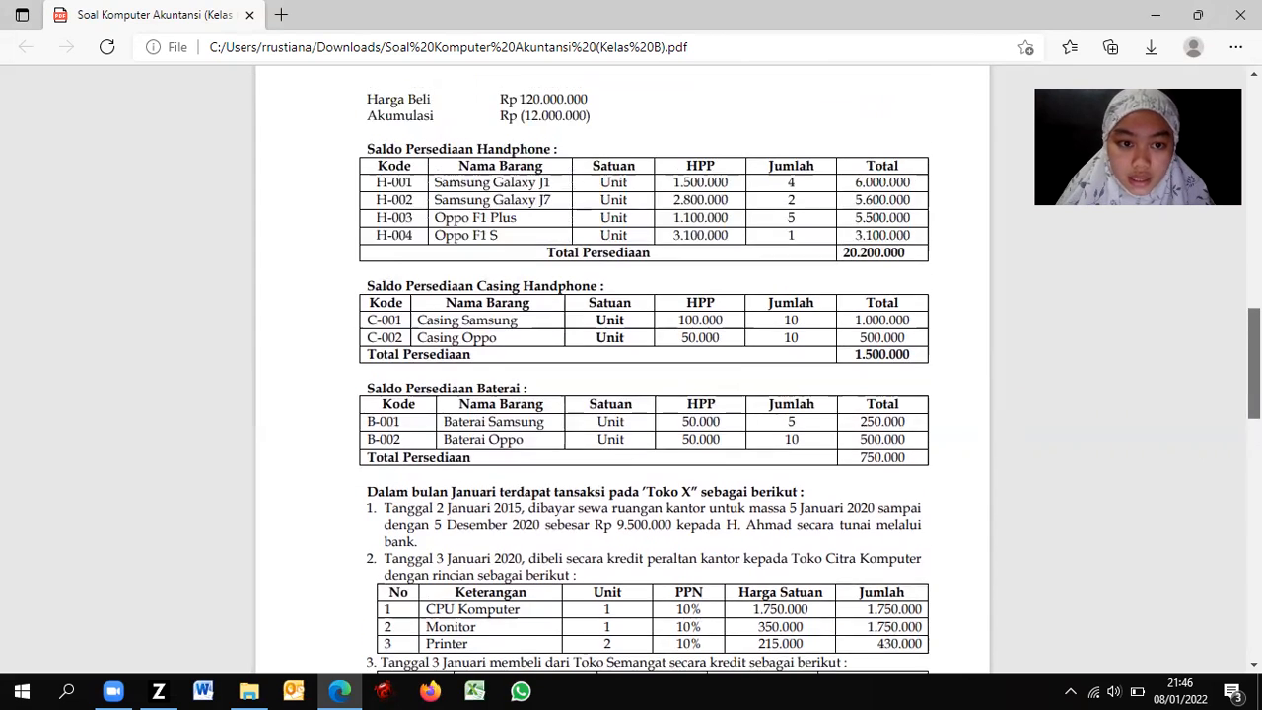
{"action": "key", "text": "alt+Tab"}
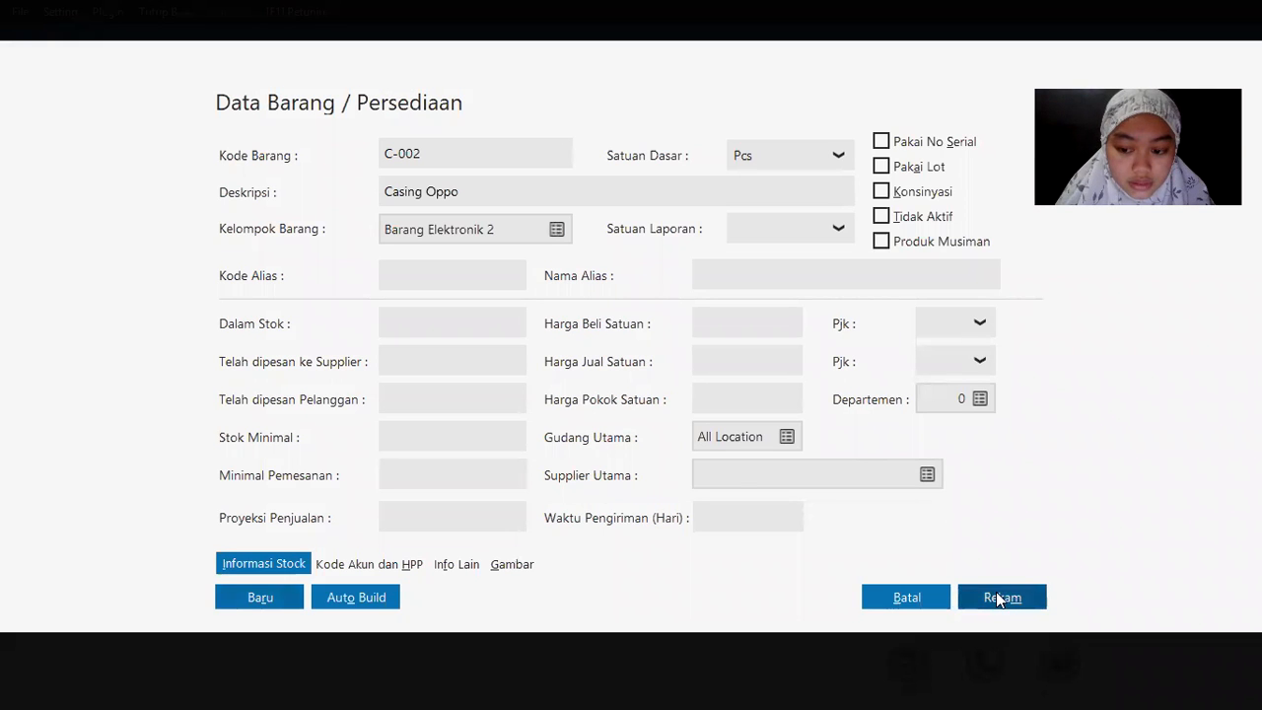
{"action": "key", "text": "alt+Tab"}
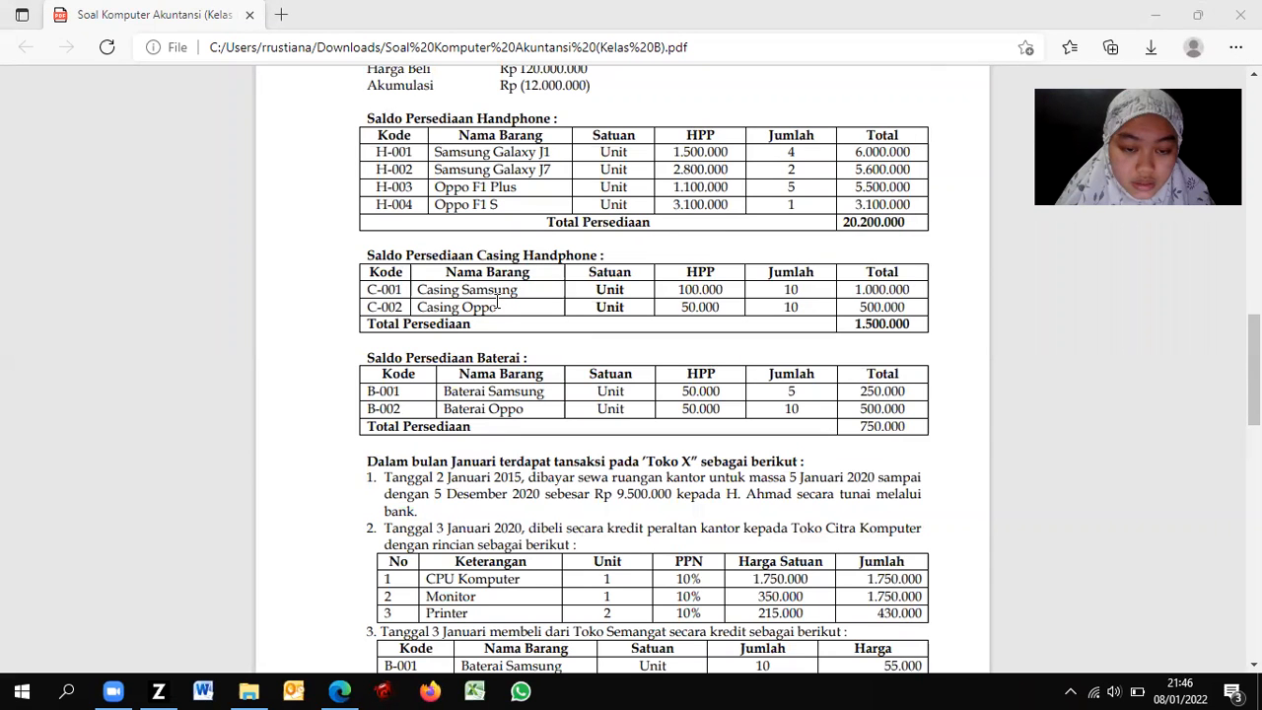
{"action": "key", "text": "alt+Tab"}
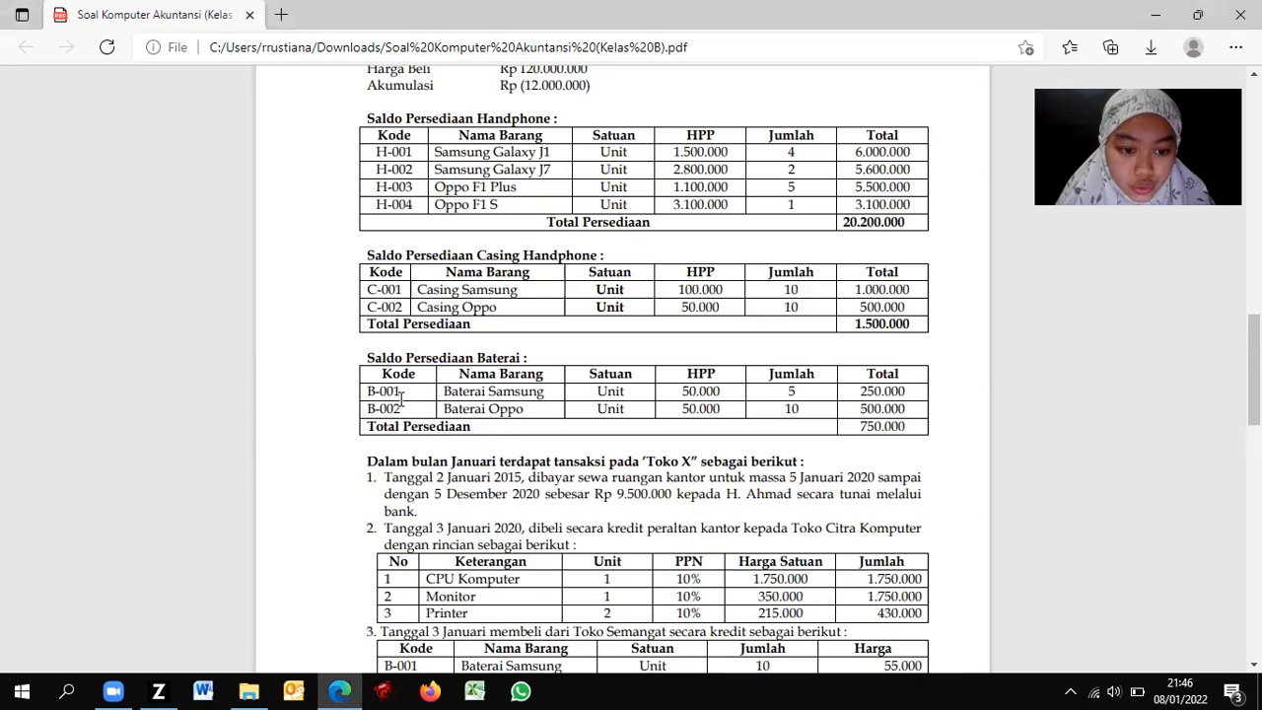
{"action": "key", "text": "alt+Tab"}
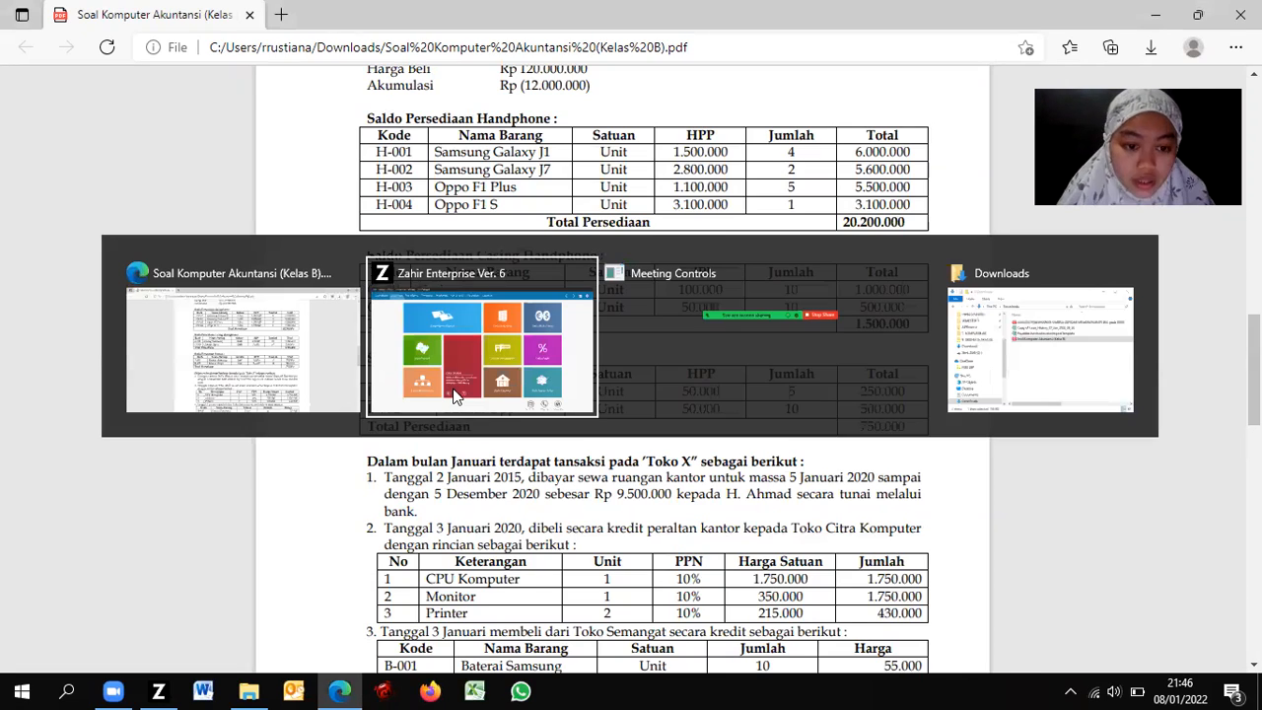
{"action": "type", "text": "b-001"}
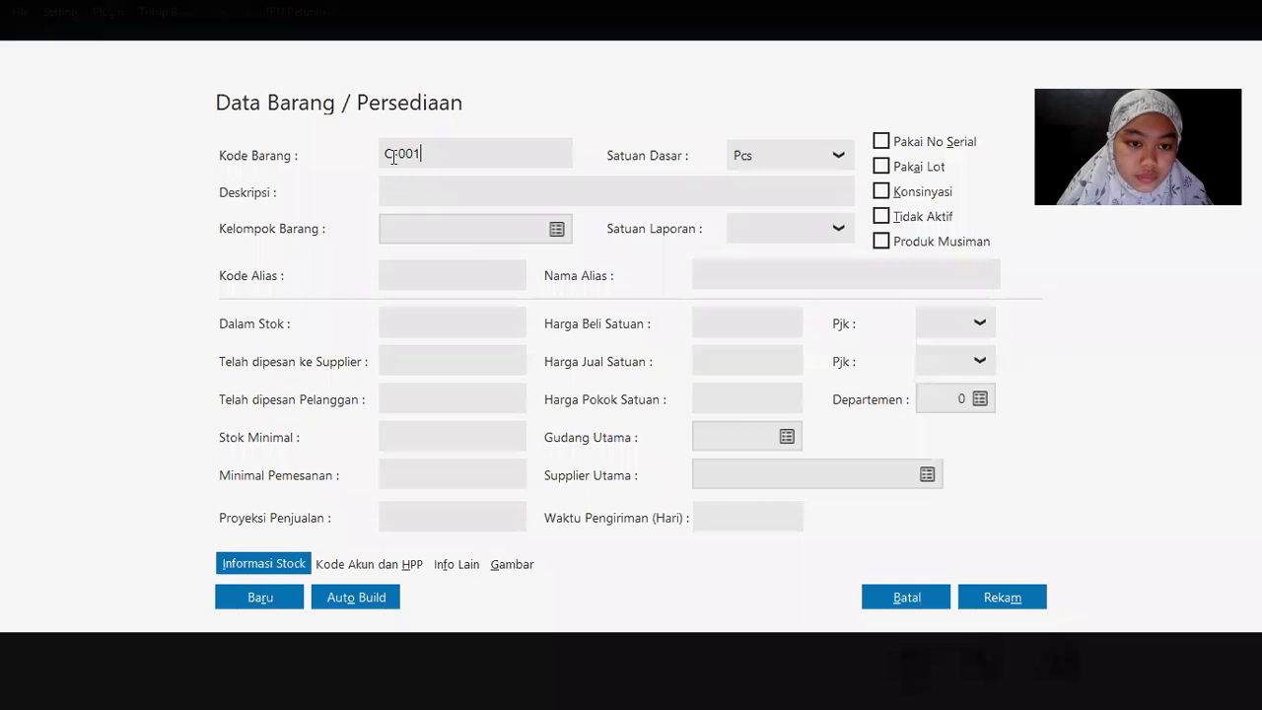
Step: Correct the item code to B-001 with a capital B
{"action": "key", "text": "Home"}
{"action": "key", "text": "Delete"}
{"action": "type", "text": "B"}
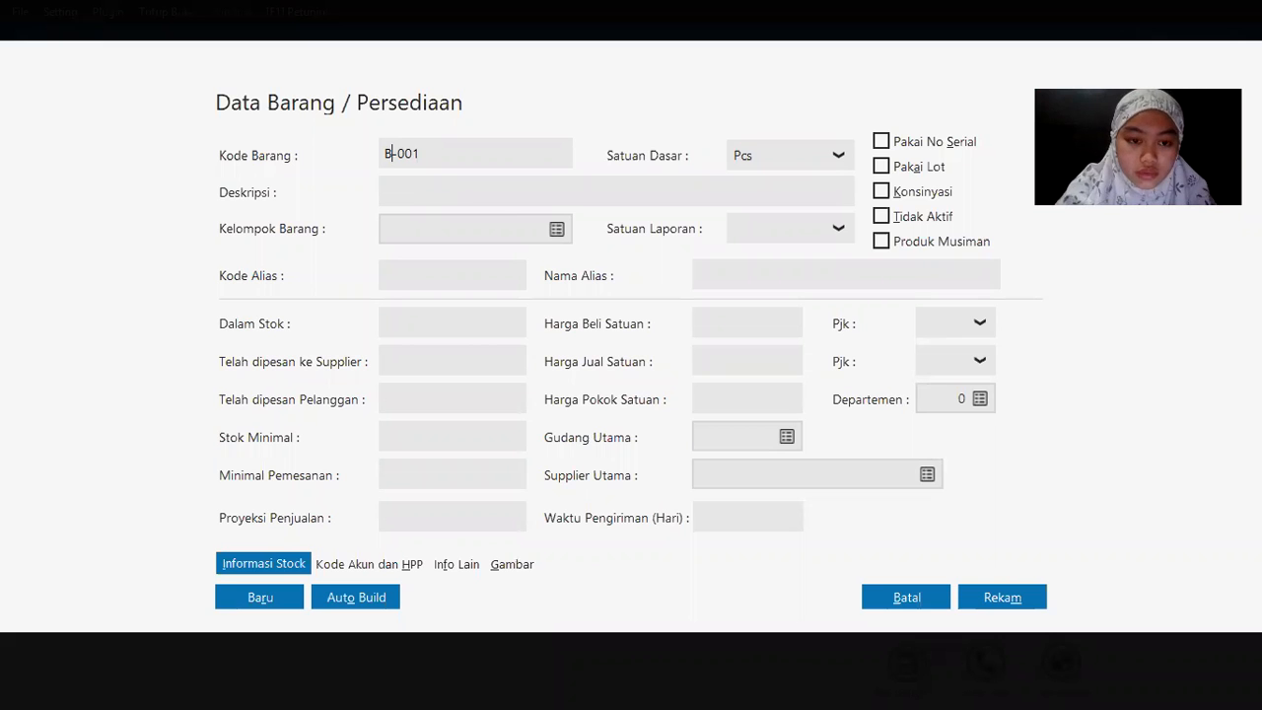
{"action": "left_click_drag", "start_coordinate": [436, 155], "coordinate": [355, 131]}
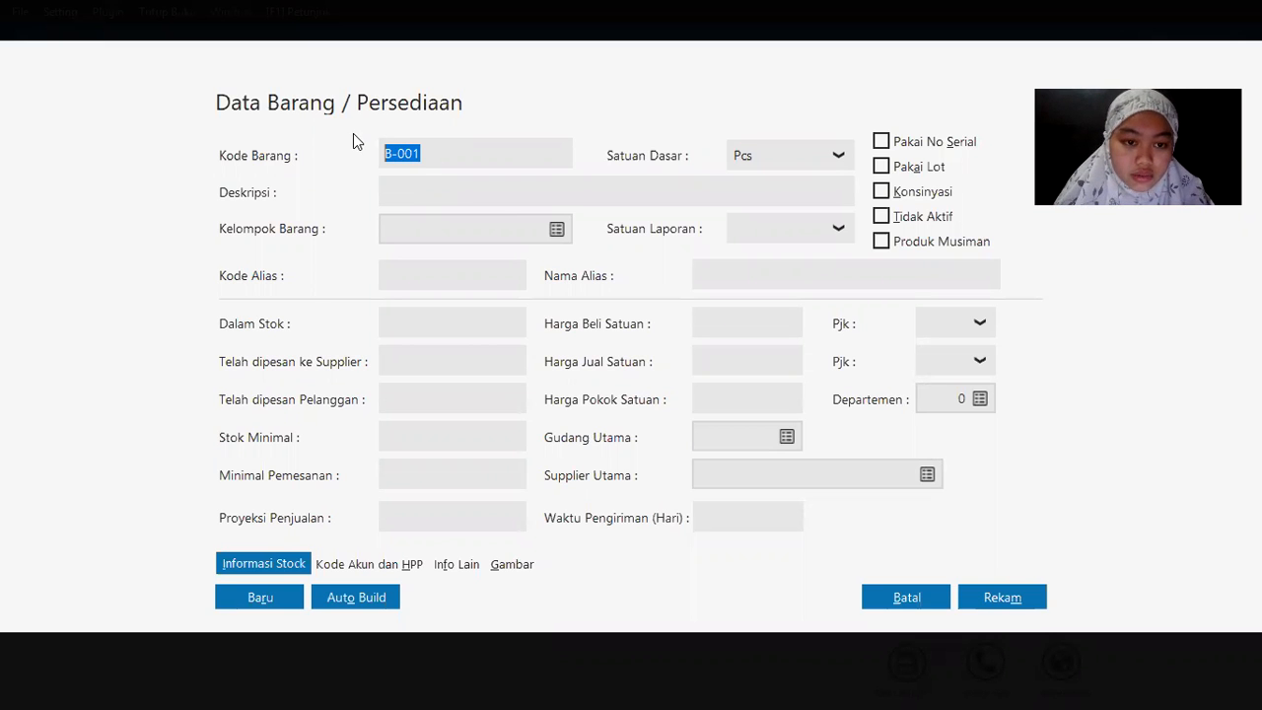
{"action": "key", "text": "alt+Tab"}
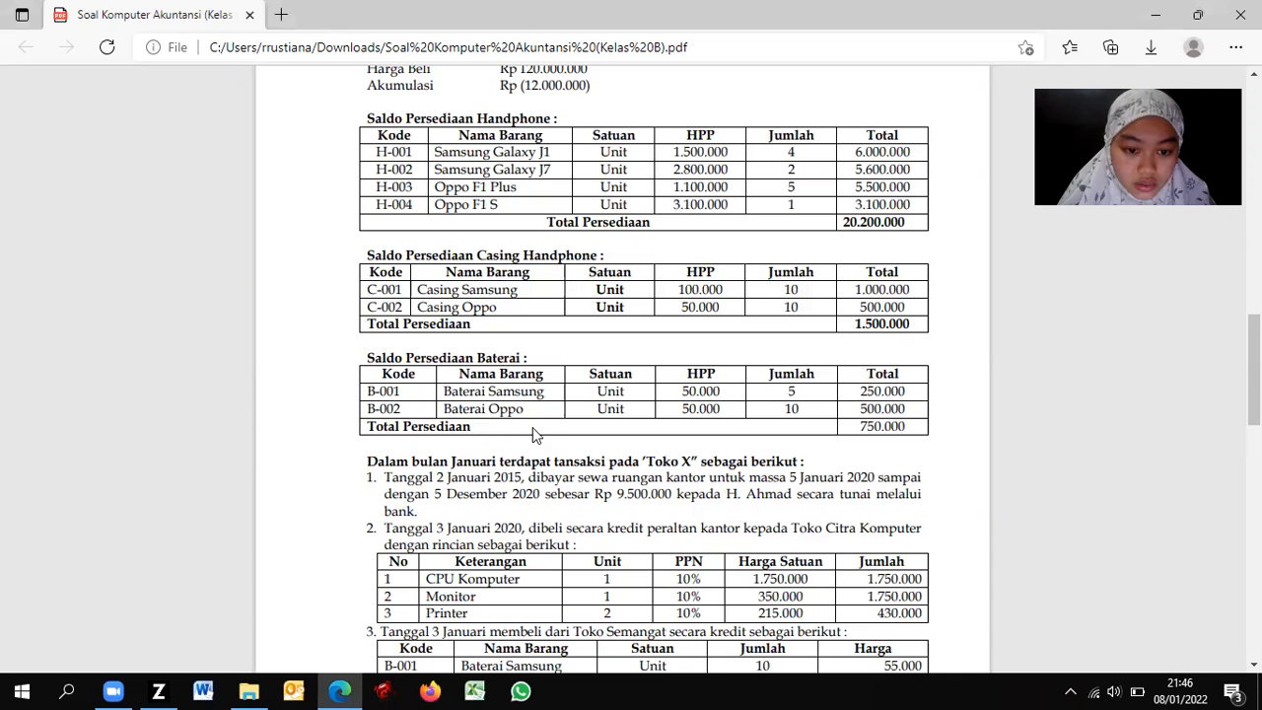
{"action": "key", "text": "alt+Tab"}
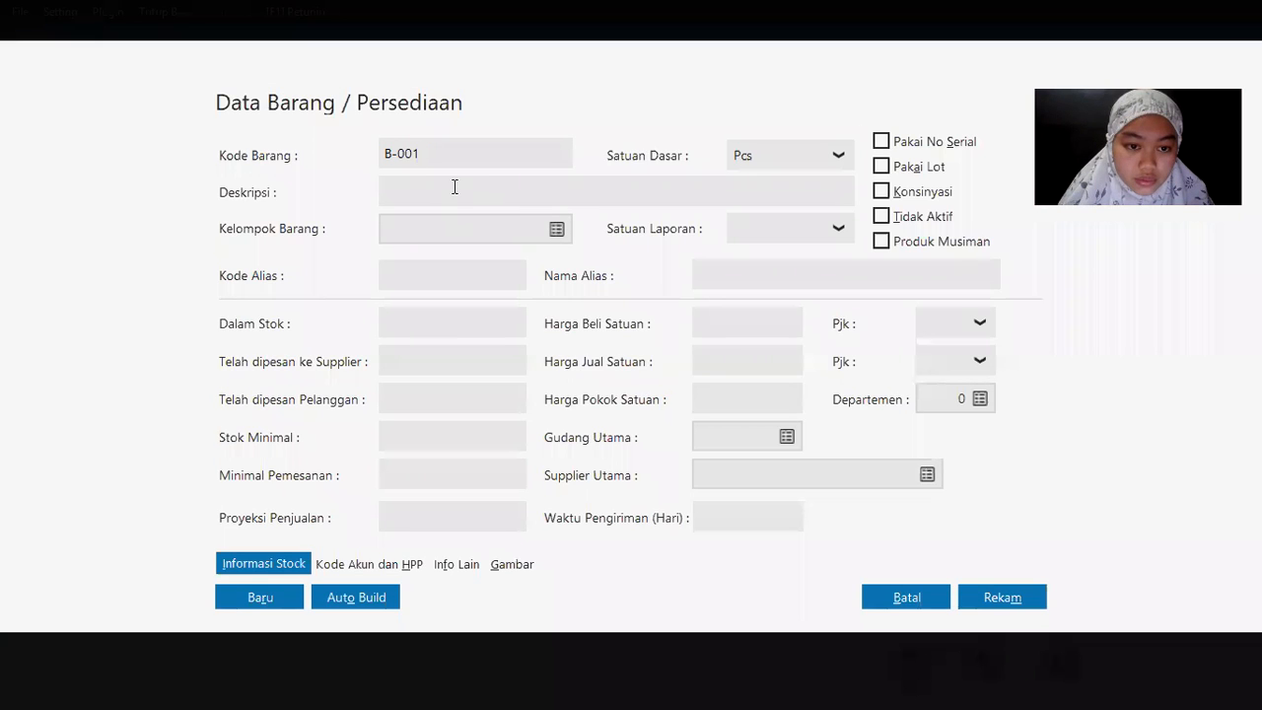
Step: Put B-001 in group Barang Elektronik 3 with description 'Baterai Samsung'
{"action": "left_click", "coordinate": [556, 230]}
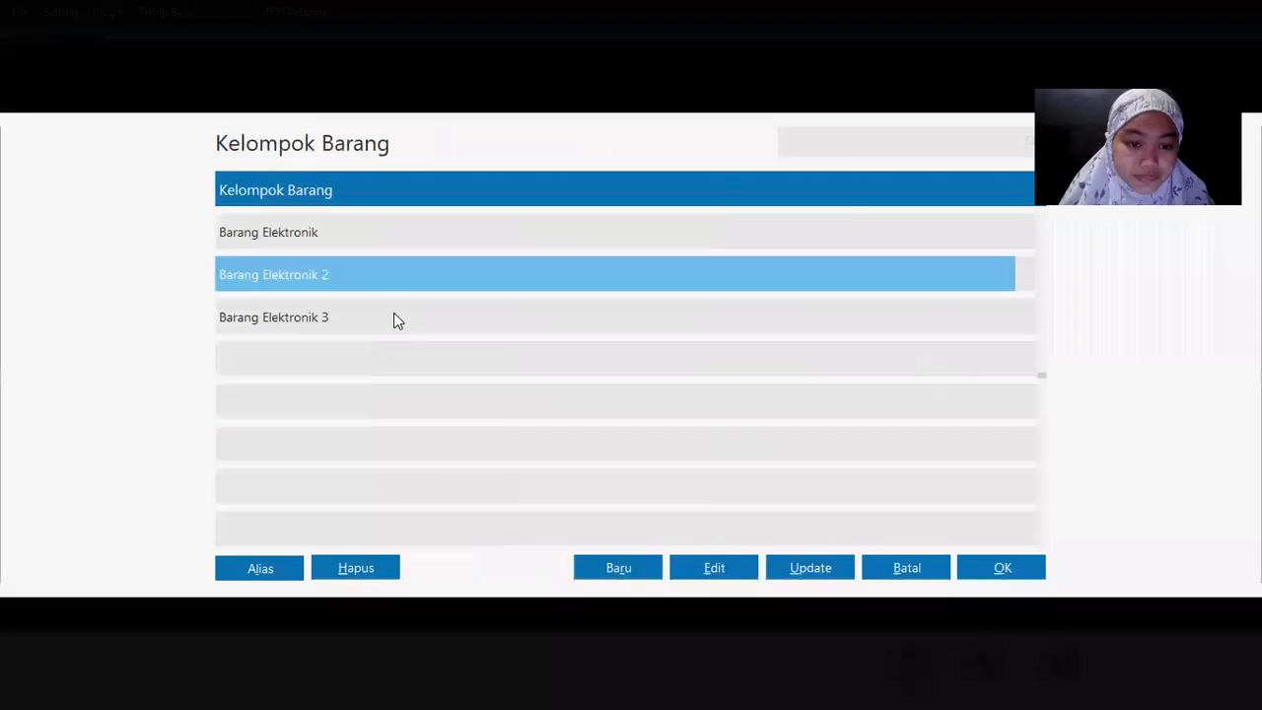
{"action": "double_click", "coordinate": [298, 321]}
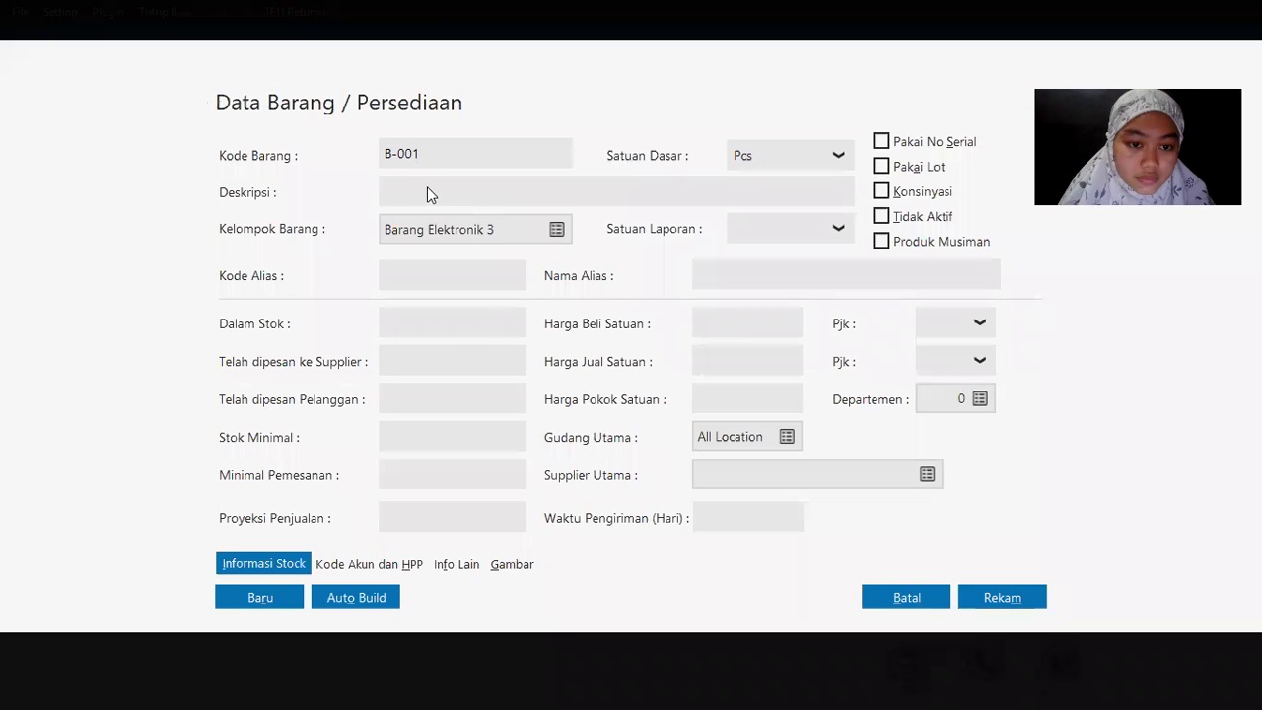
{"action": "left_click", "coordinate": [410, 190]}
{"action": "type", "text": "Bater"}
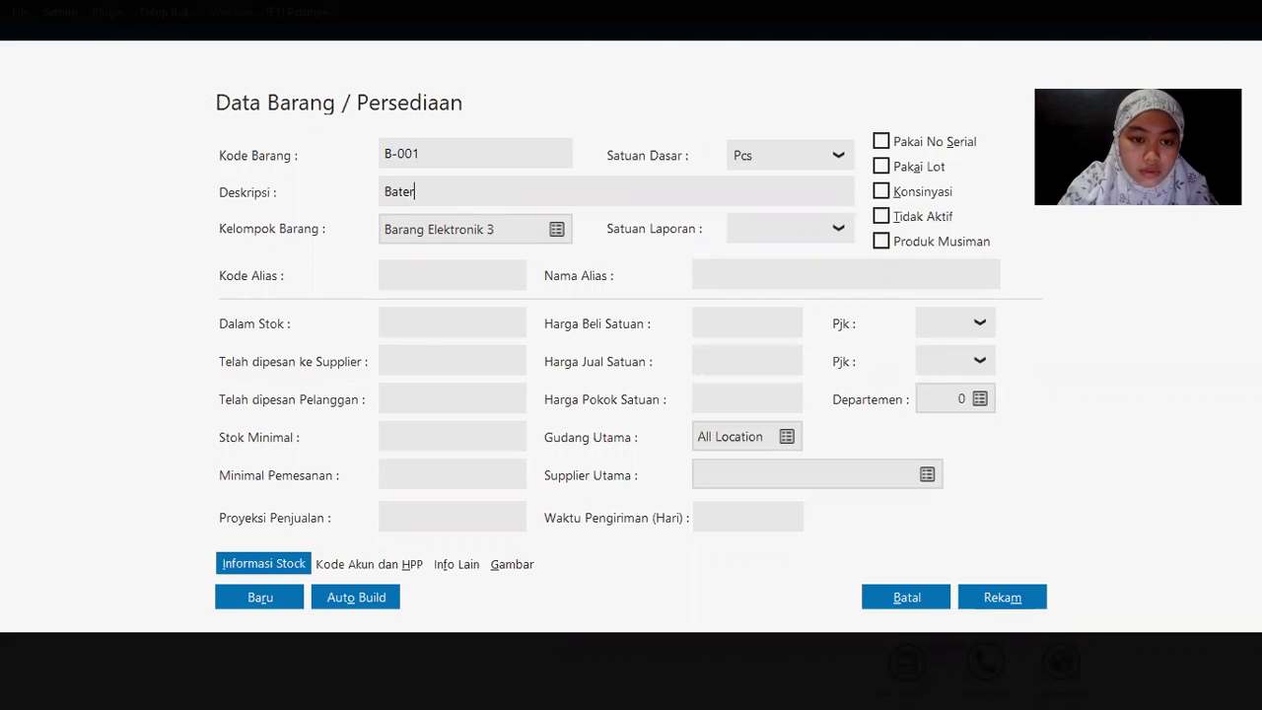
{"action": "type", "text": "ai Samsung"}
{"action": "key", "text": "alt+Tab"}
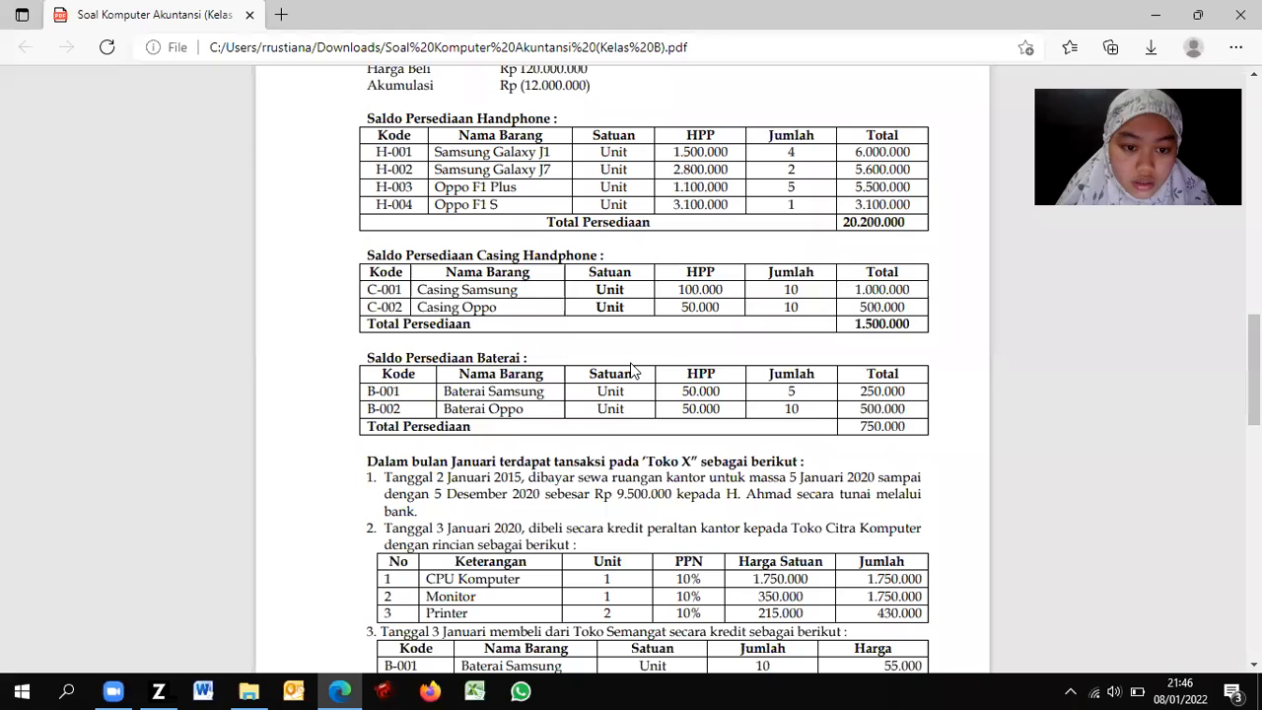
{"action": "key", "text": "alt+Tab"}
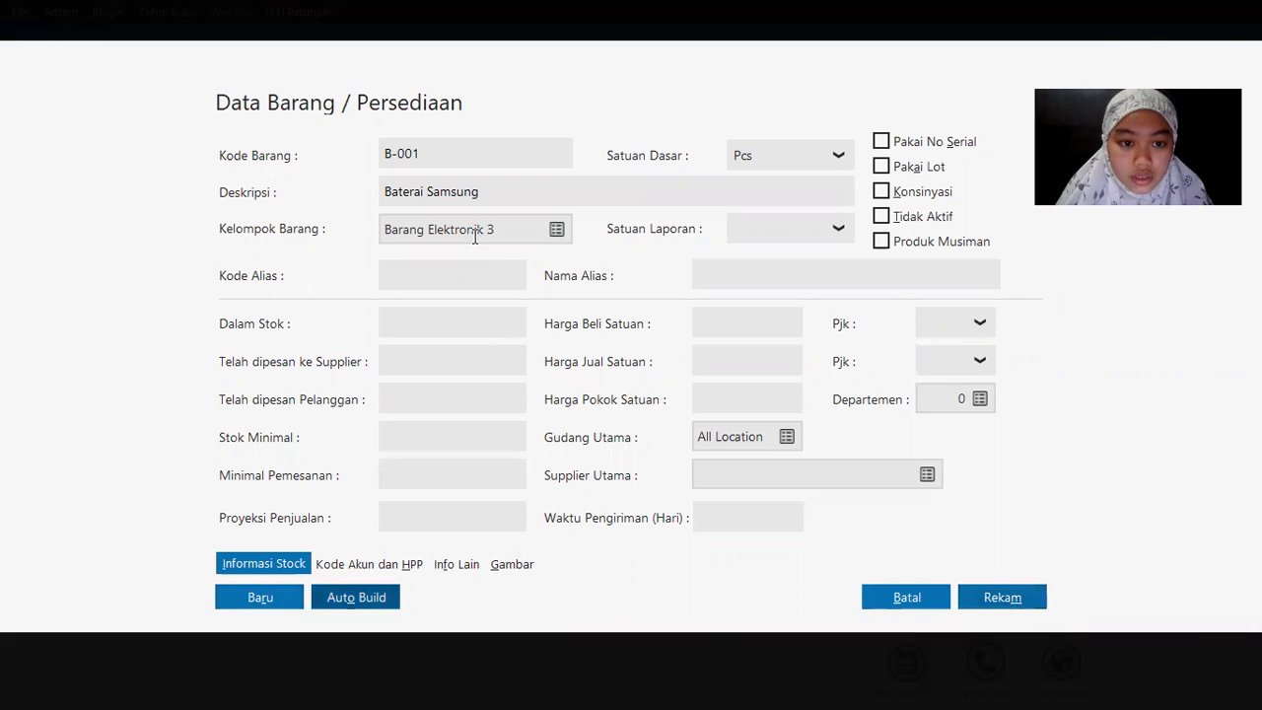
{"action": "key", "text": "alt+Tab"}
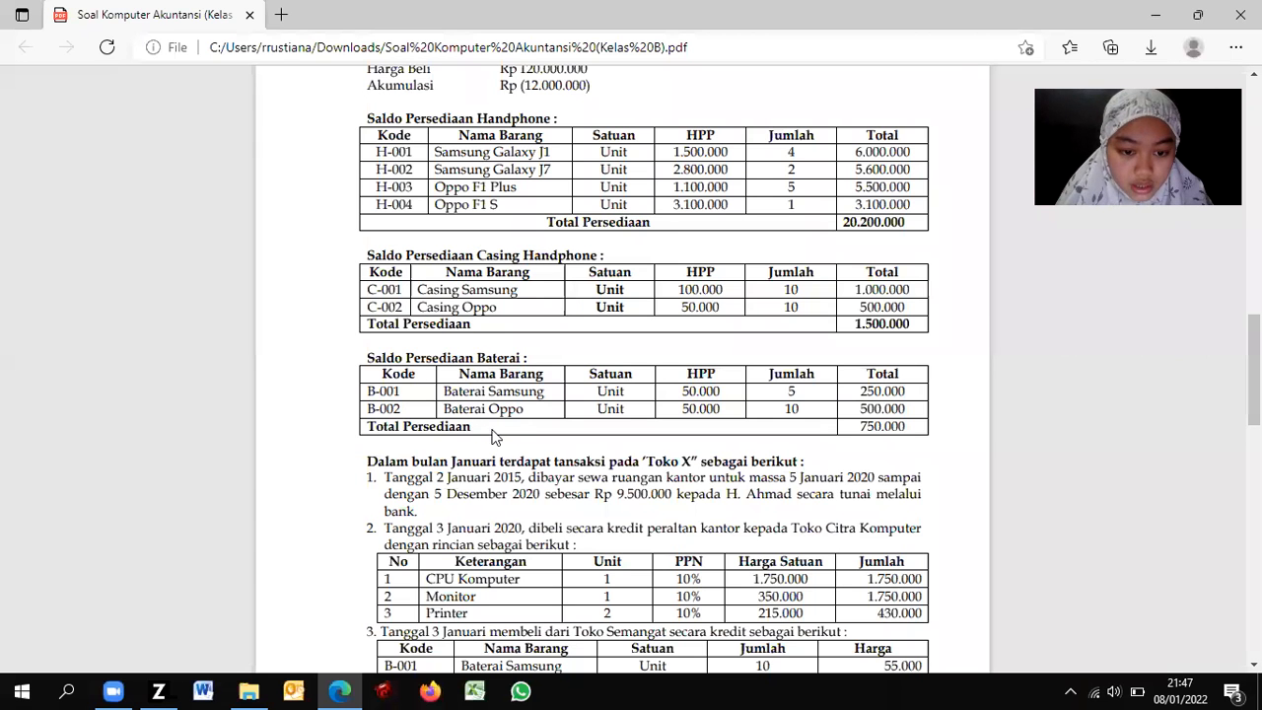
{"action": "key", "text": "alt+Tab"}
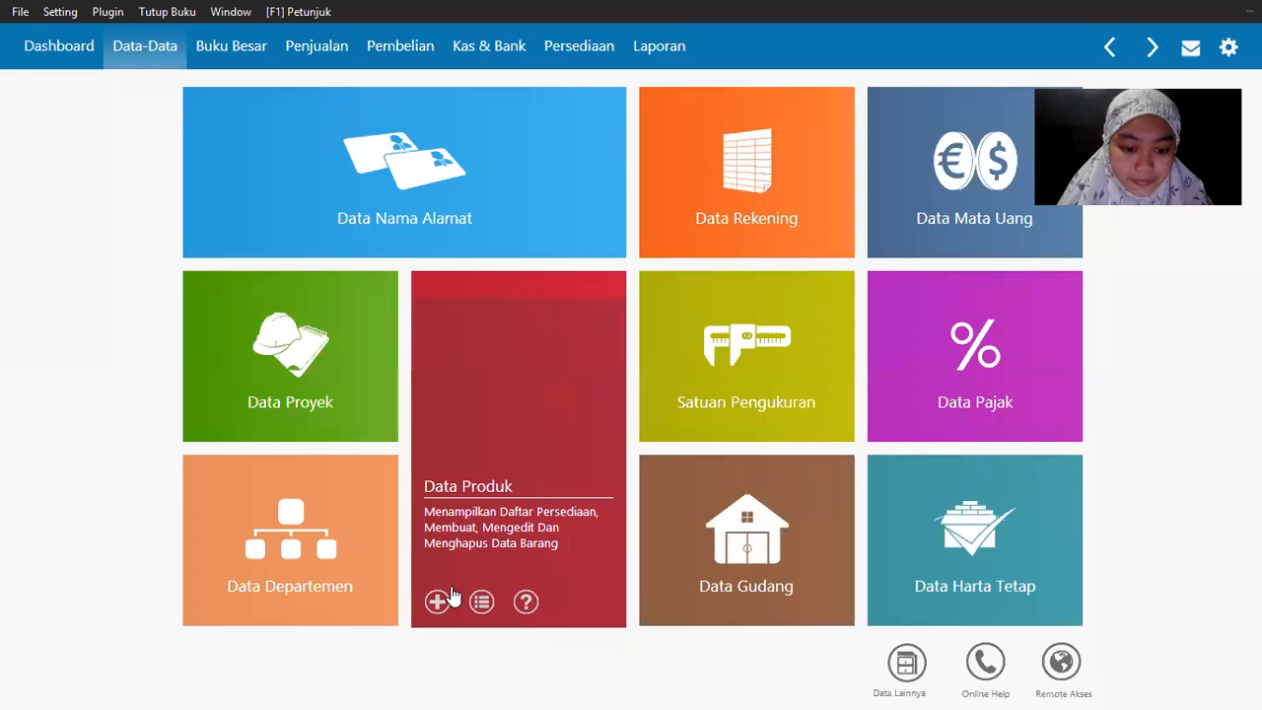
Step: Add item B-002 with description 'Baterai Oppo', then check the exercise sheet
{"action": "left_click", "coordinate": [439, 602]}
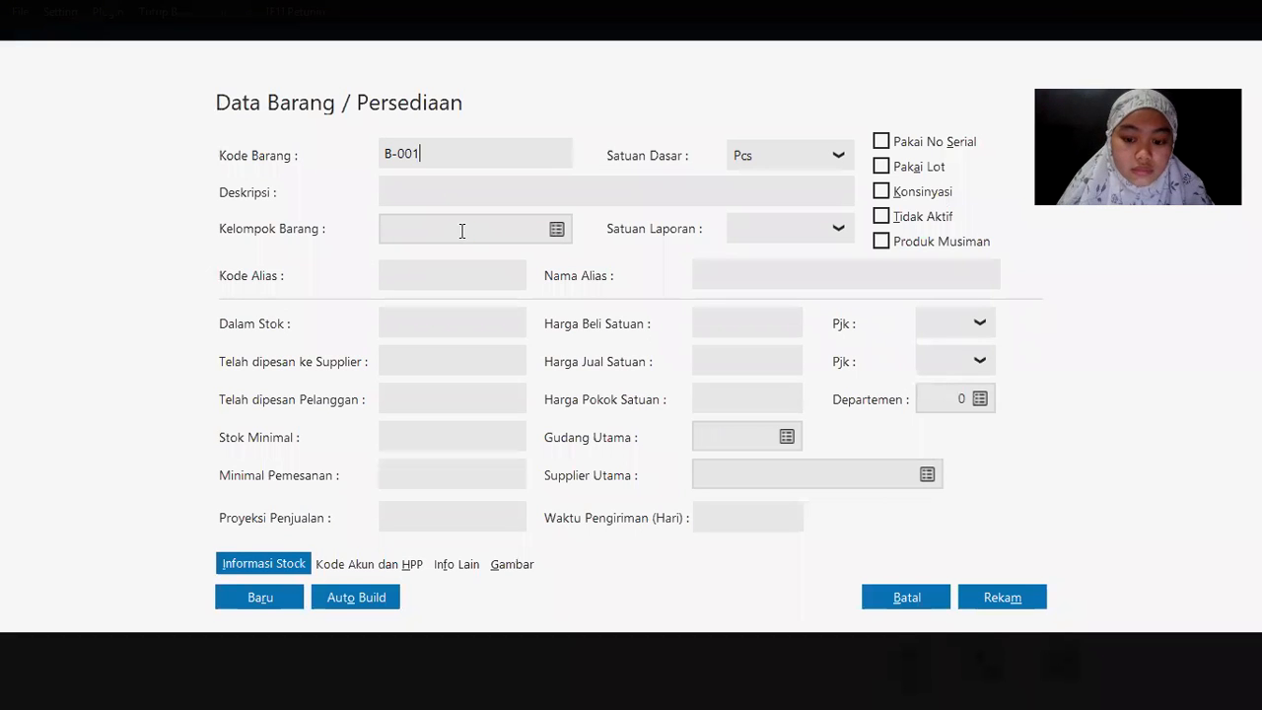
{"action": "type", "text": "2"}
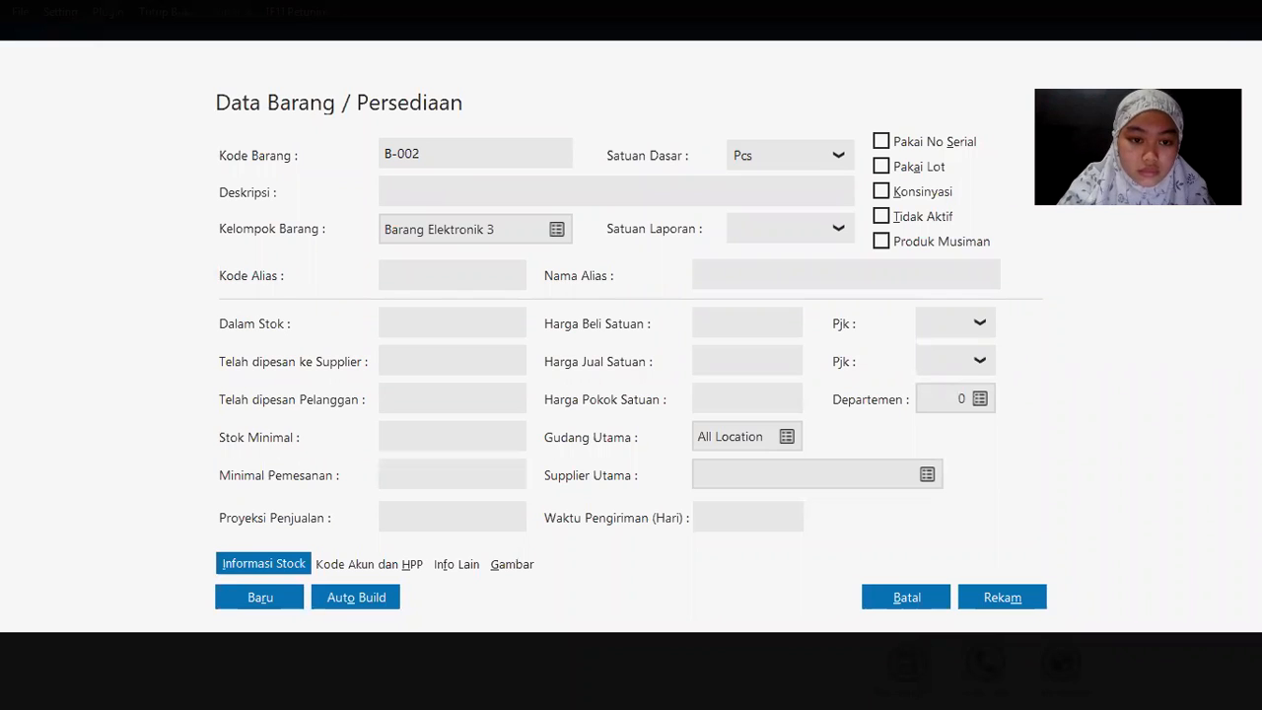
{"action": "type", "text": "Baterai Oppo"}
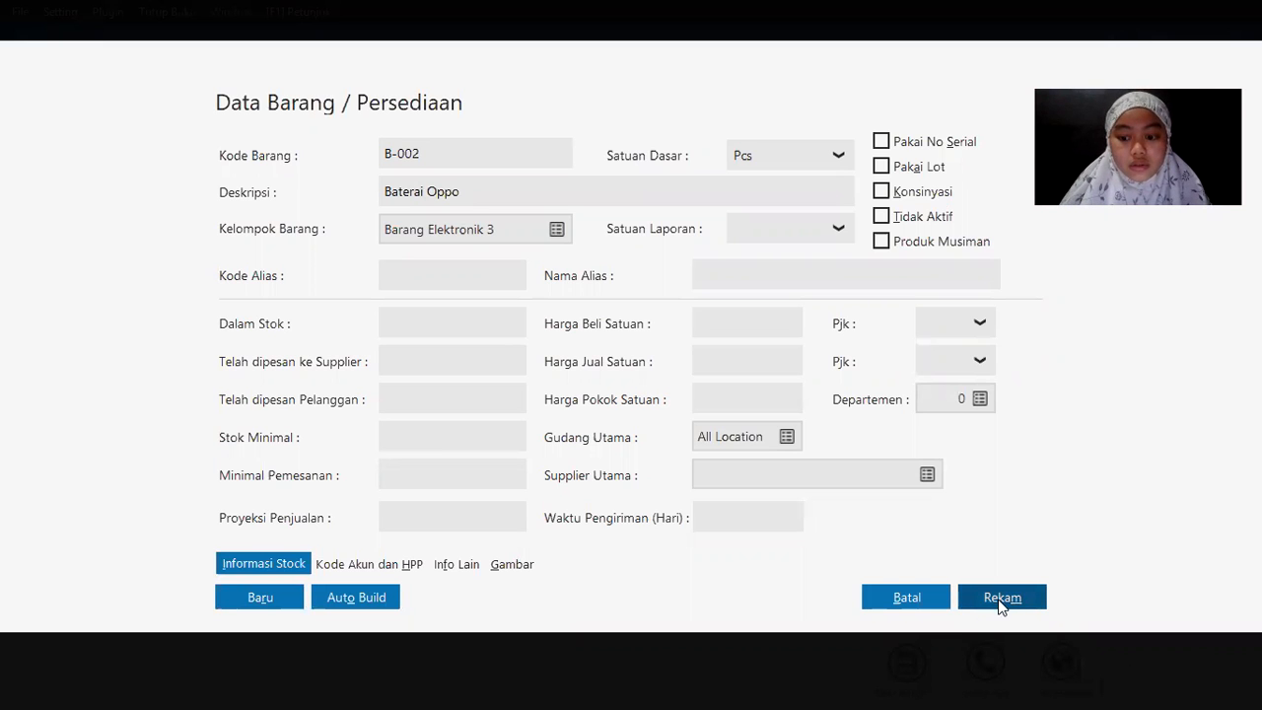
{"action": "key", "text": "alt+Tab"}
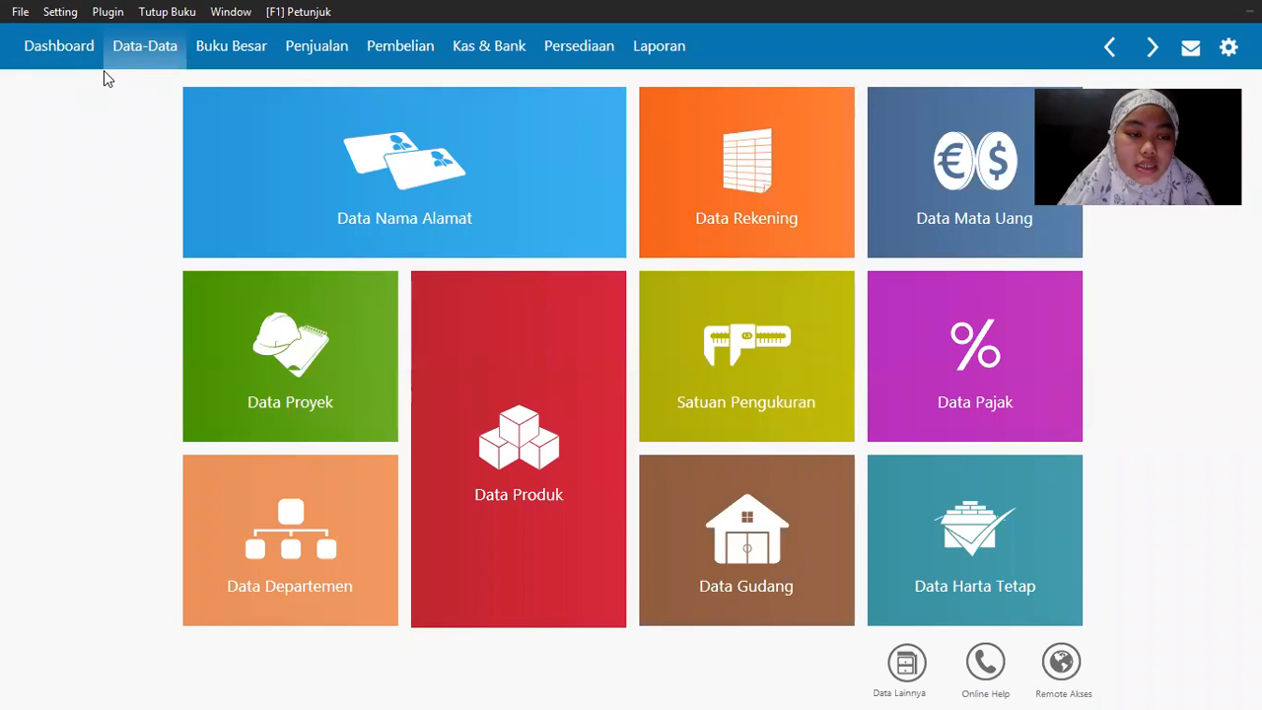
Step: Open the Saldo Awal Persediaan opening inventory balance list from Setting
{"action": "left_click", "coordinate": [62, 15]}
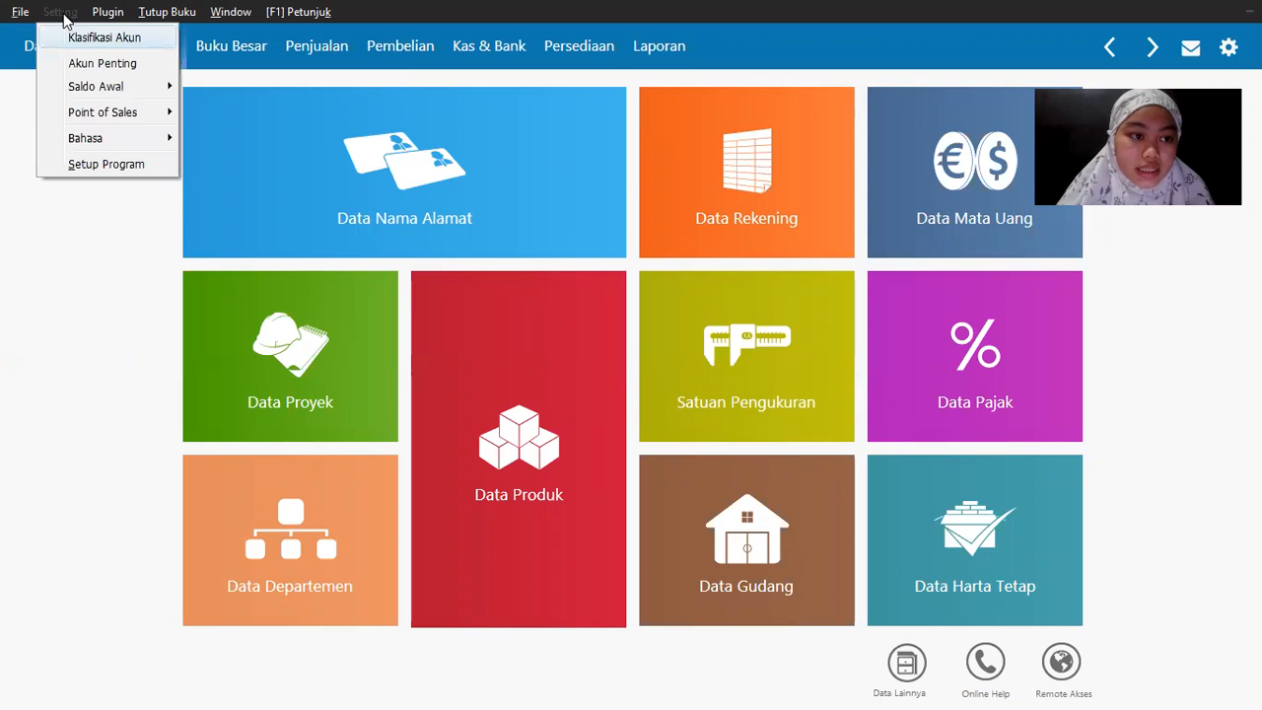
{"action": "mouse_move", "coordinate": [121, 91]}
{"action": "left_click", "coordinate": [310, 163]}
{"action": "key", "text": "alt+Tab"}
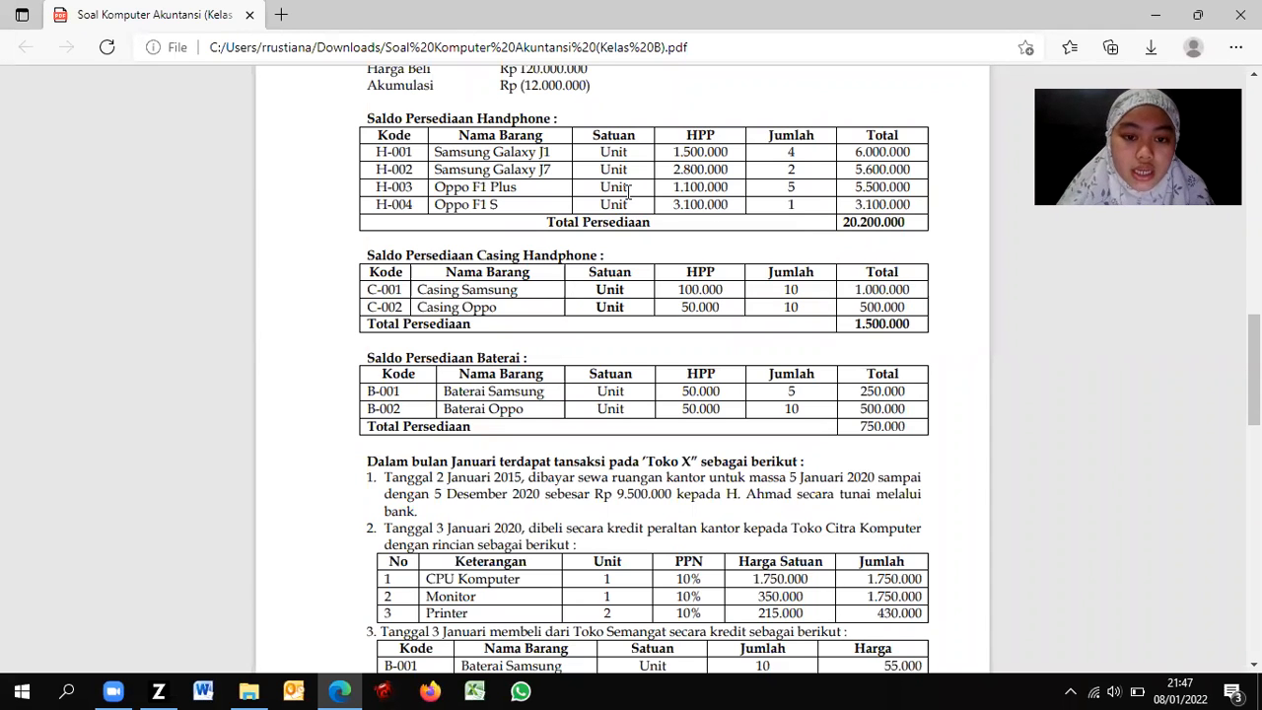
{"action": "key", "text": "alt+Tab"}
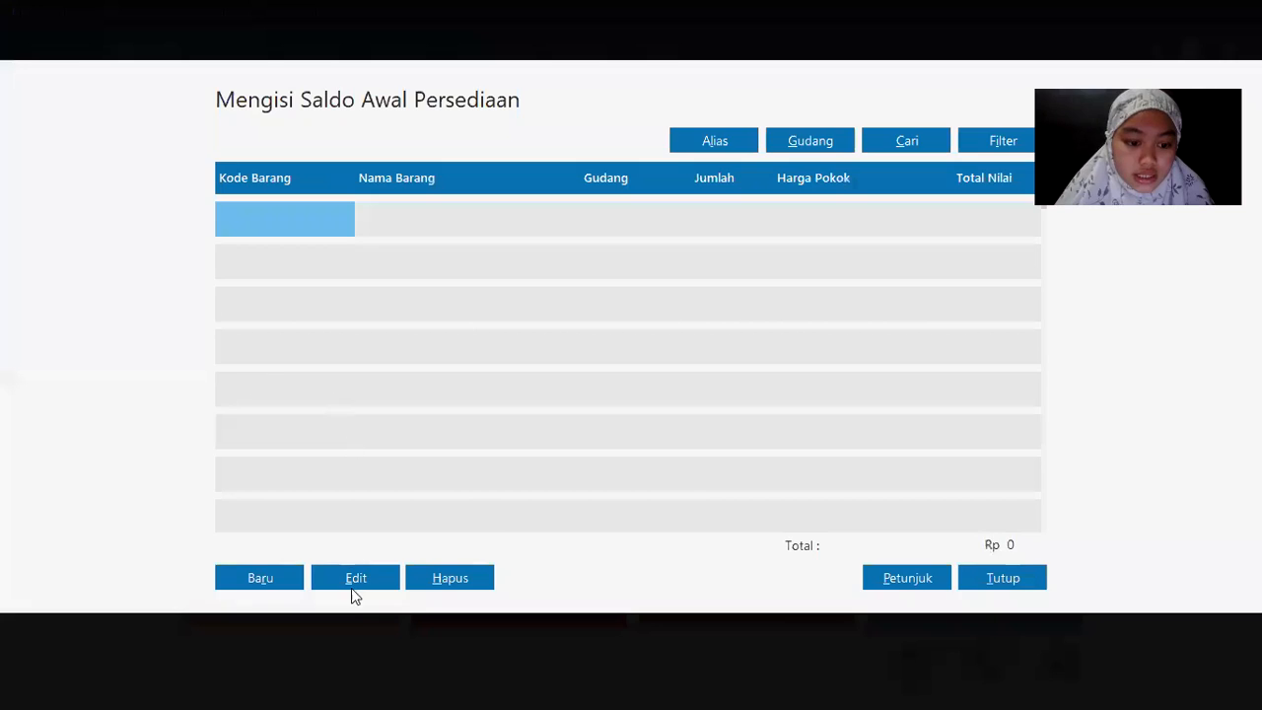
Step: Record opening stock for H-001 Samsung Galaxy J1: 4 units at 1.500.000 each
{"action": "left_click", "coordinate": [247, 582]}
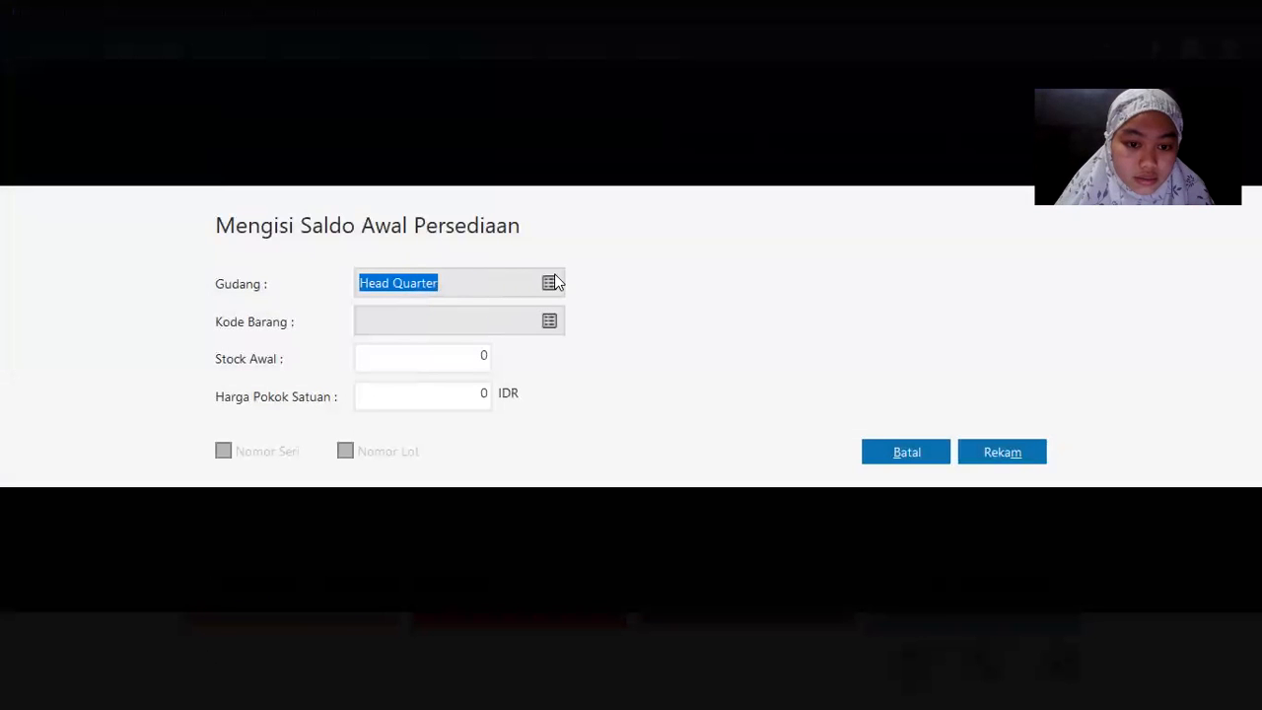
{"action": "left_click", "coordinate": [408, 322]}
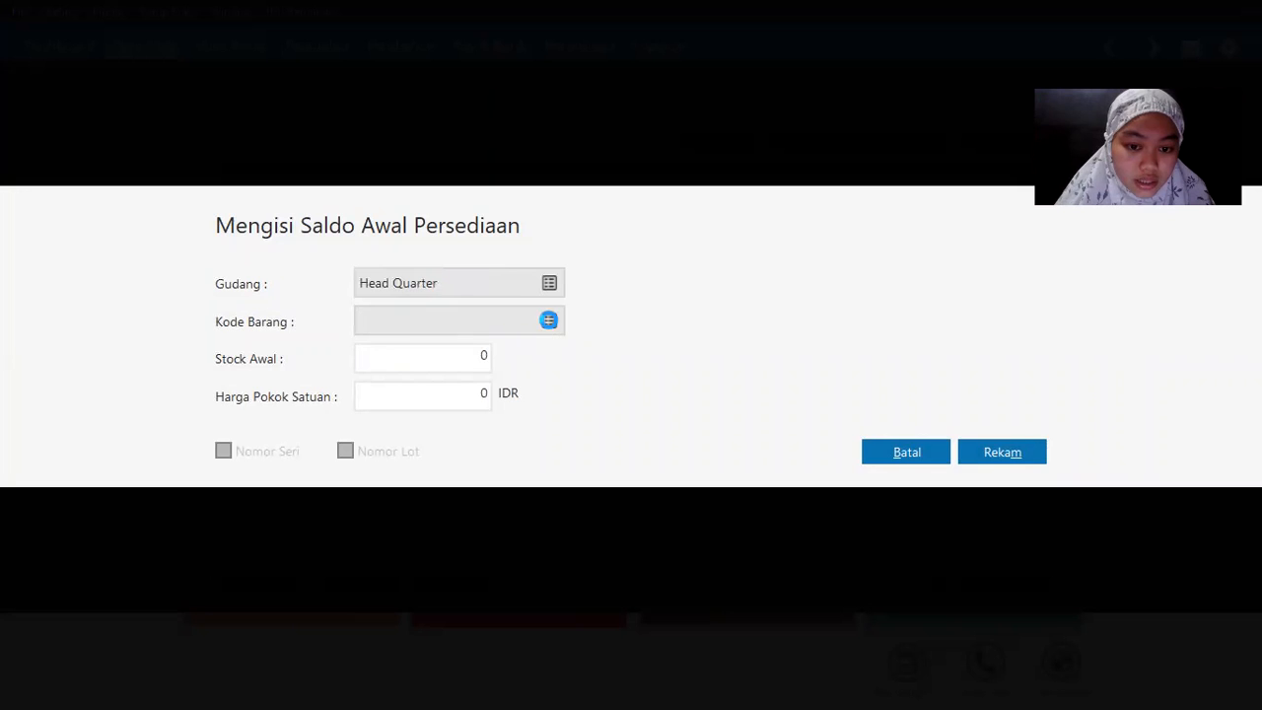
{"action": "left_click", "coordinate": [549, 322]}
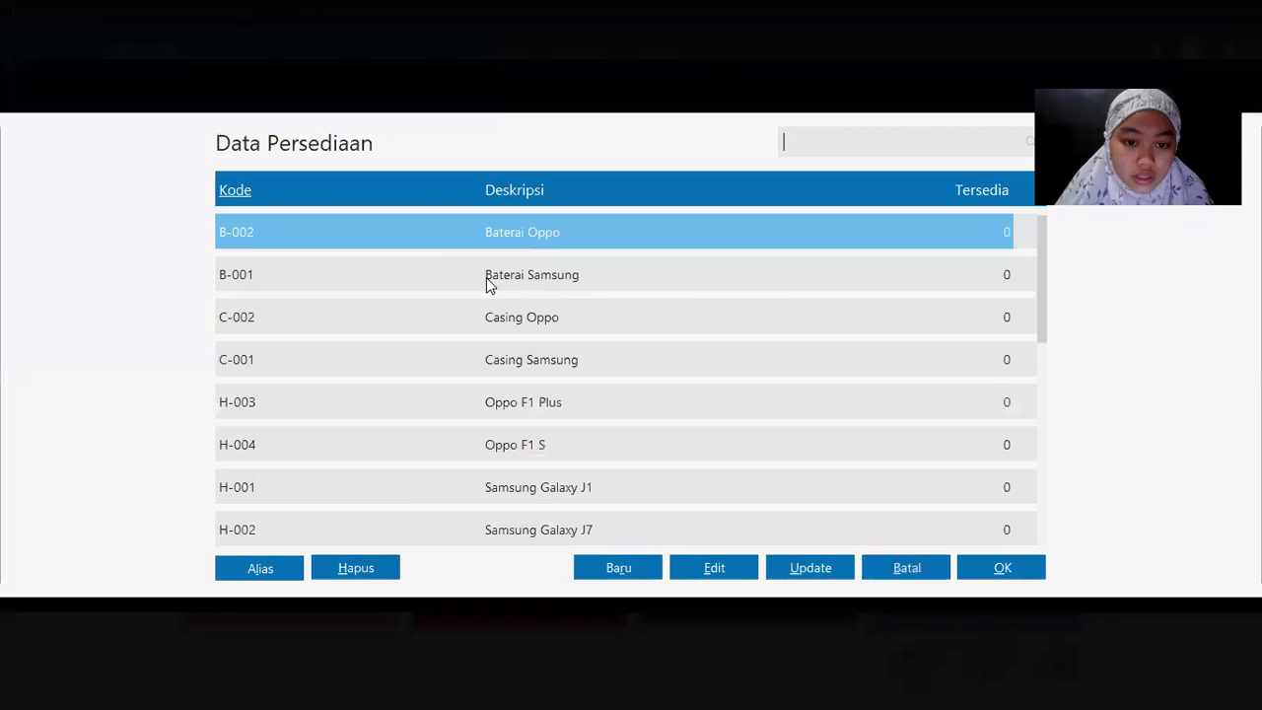
{"action": "key", "text": "alt+Tab"}
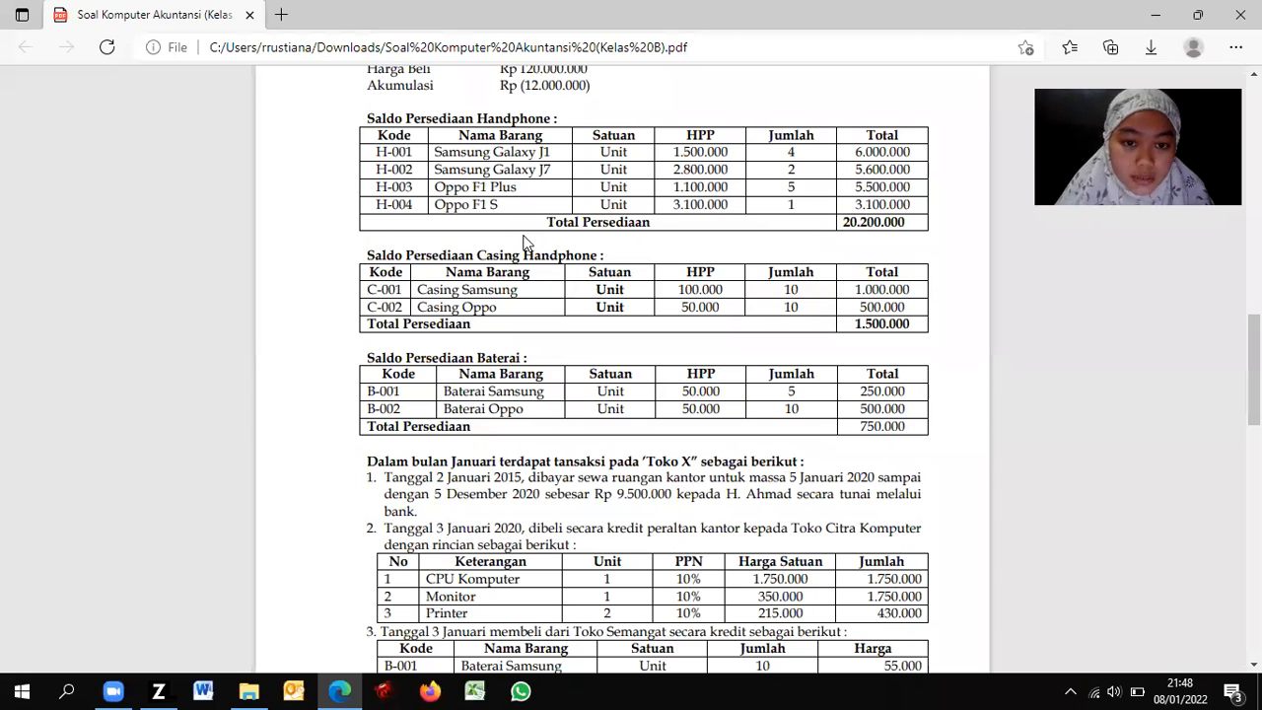
{"action": "key", "text": "alt+Tab"}
{"action": "double_click", "coordinate": [546, 490]}
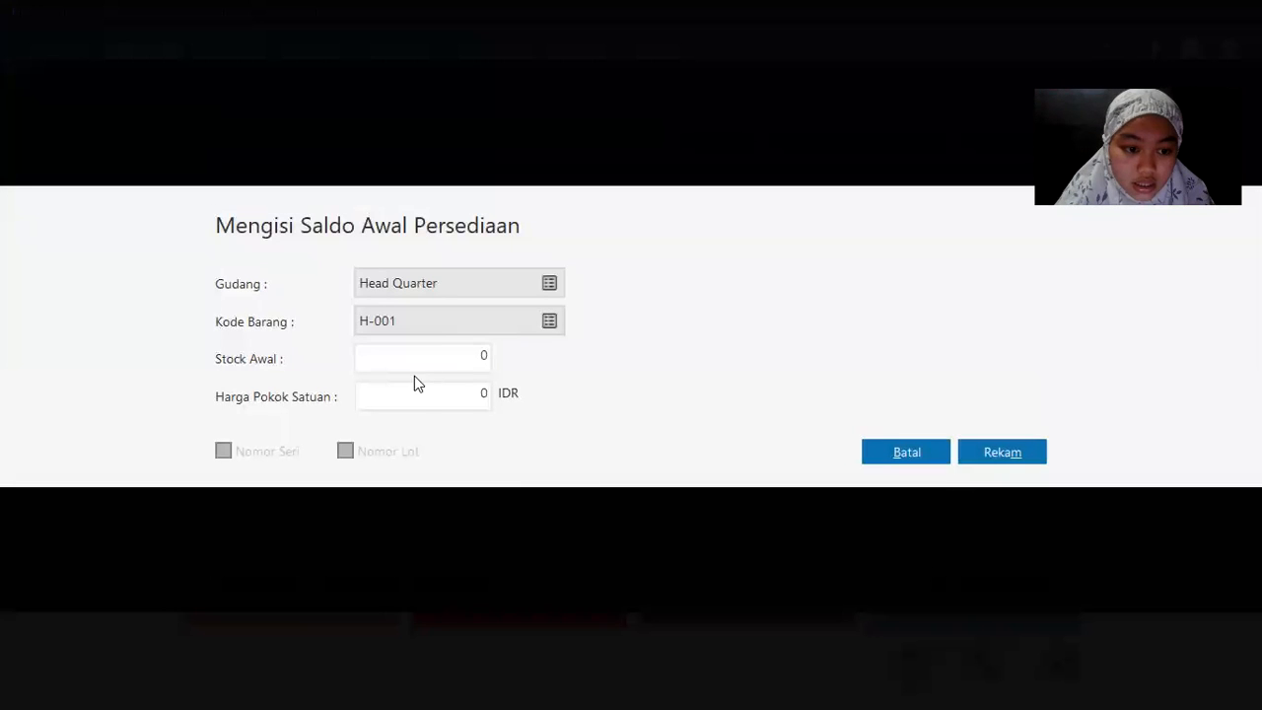
{"action": "key", "text": "alt+Tab"}
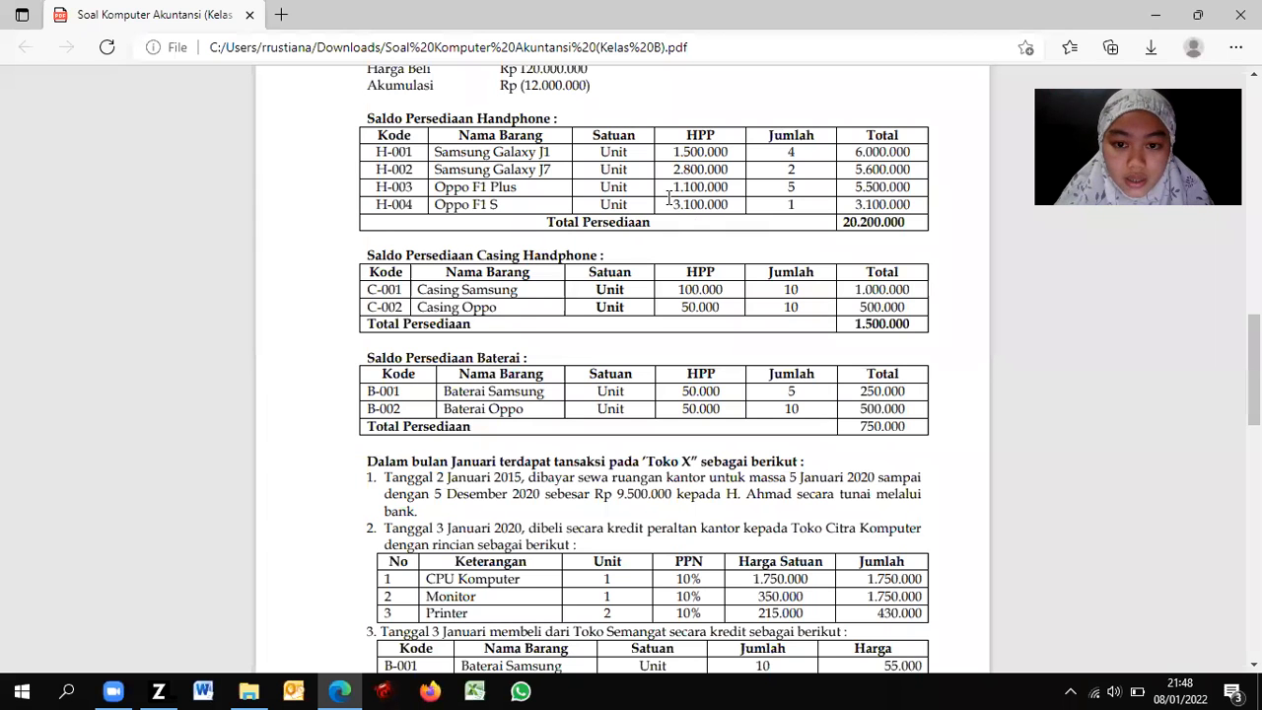
{"action": "key", "text": "alt+Tab"}
{"action": "type", "text": "4"}
{"action": "key", "text": "Tab"}
{"action": "key", "text": "alt+Tab"}
{"action": "key", "text": "alt+Tab"}
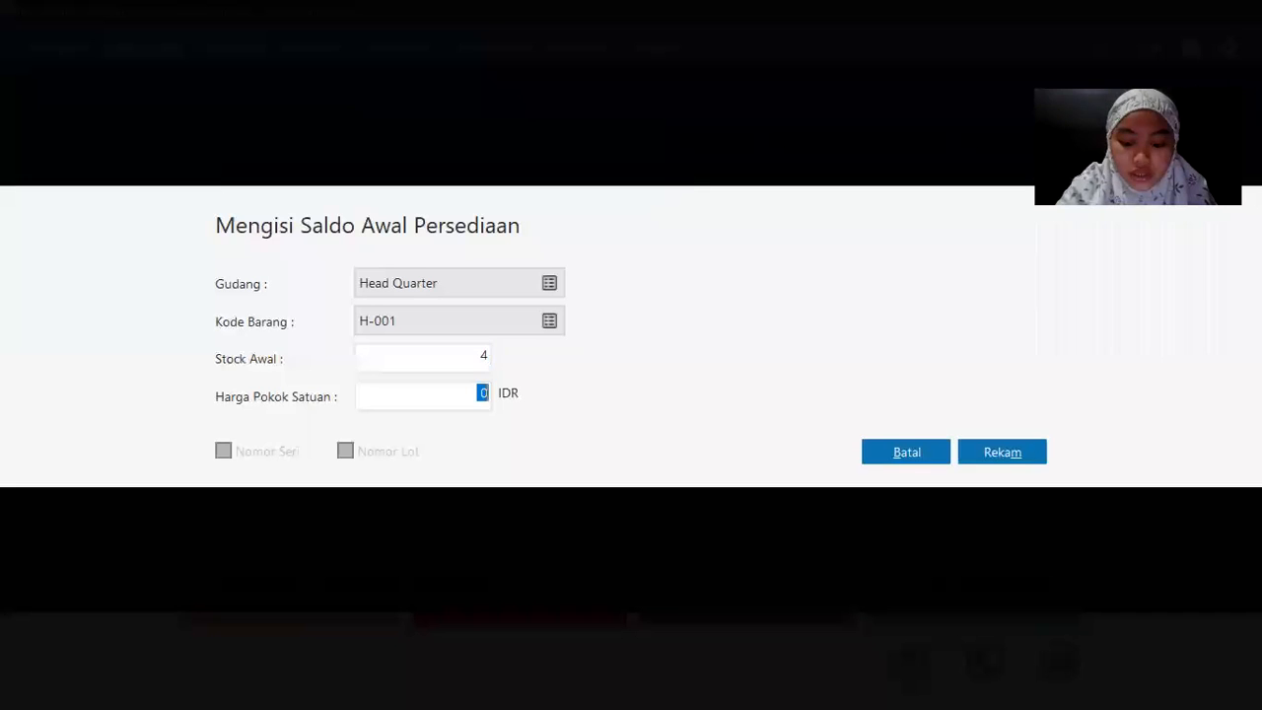
{"action": "key", "text": "Tab"}
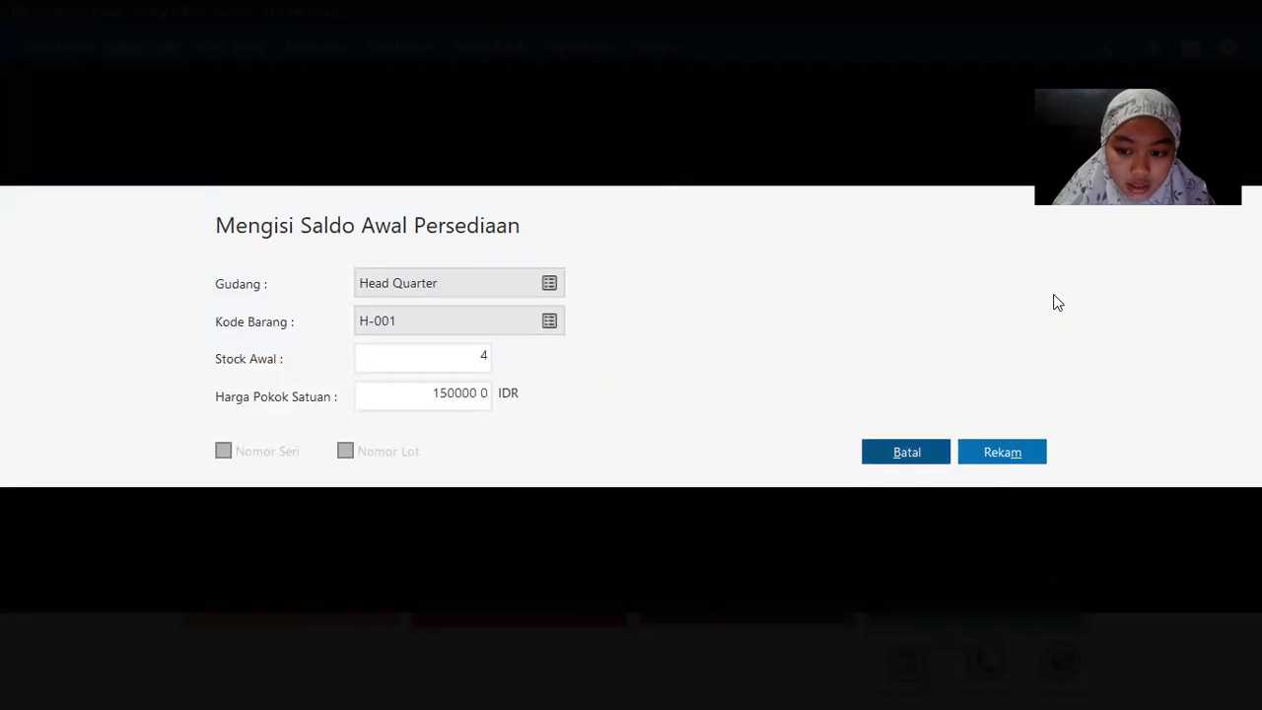
{"action": "left_click", "coordinate": [1006, 450]}
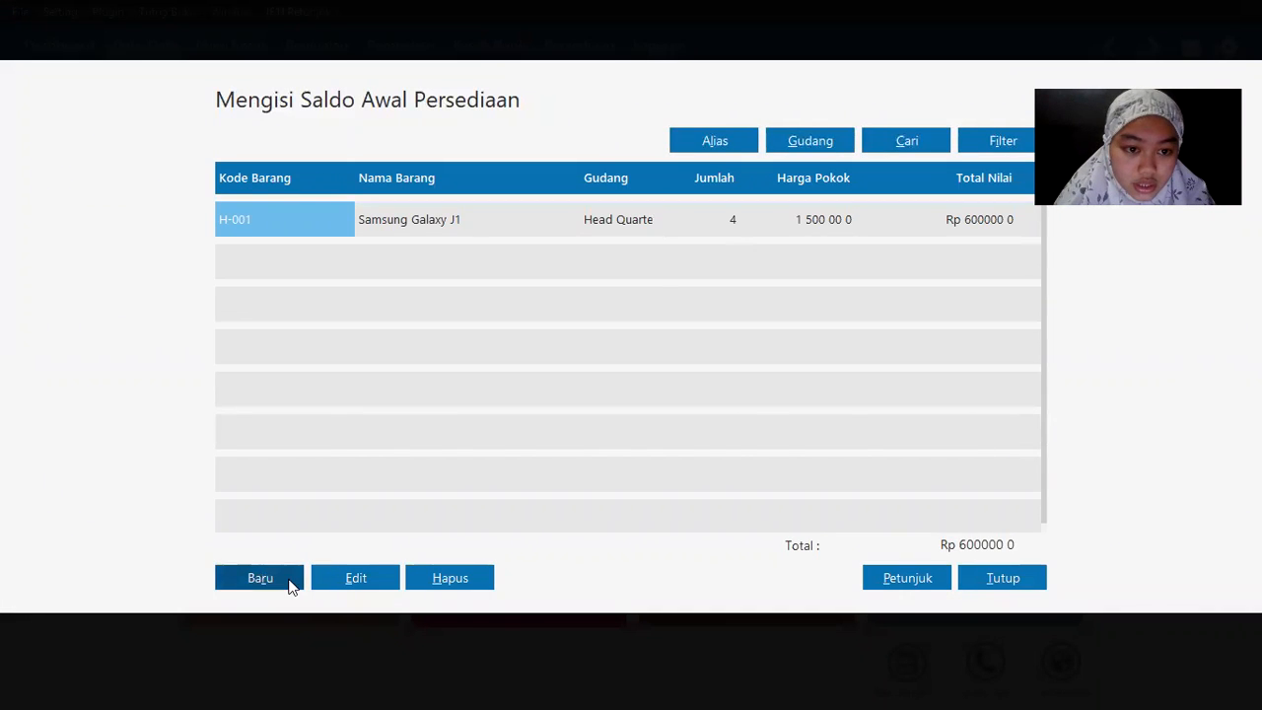
Step: Choose item H-002 Samsung Galaxy J7 for a new opening stock entry of 2 units
{"action": "key", "text": "alt+Tab"}
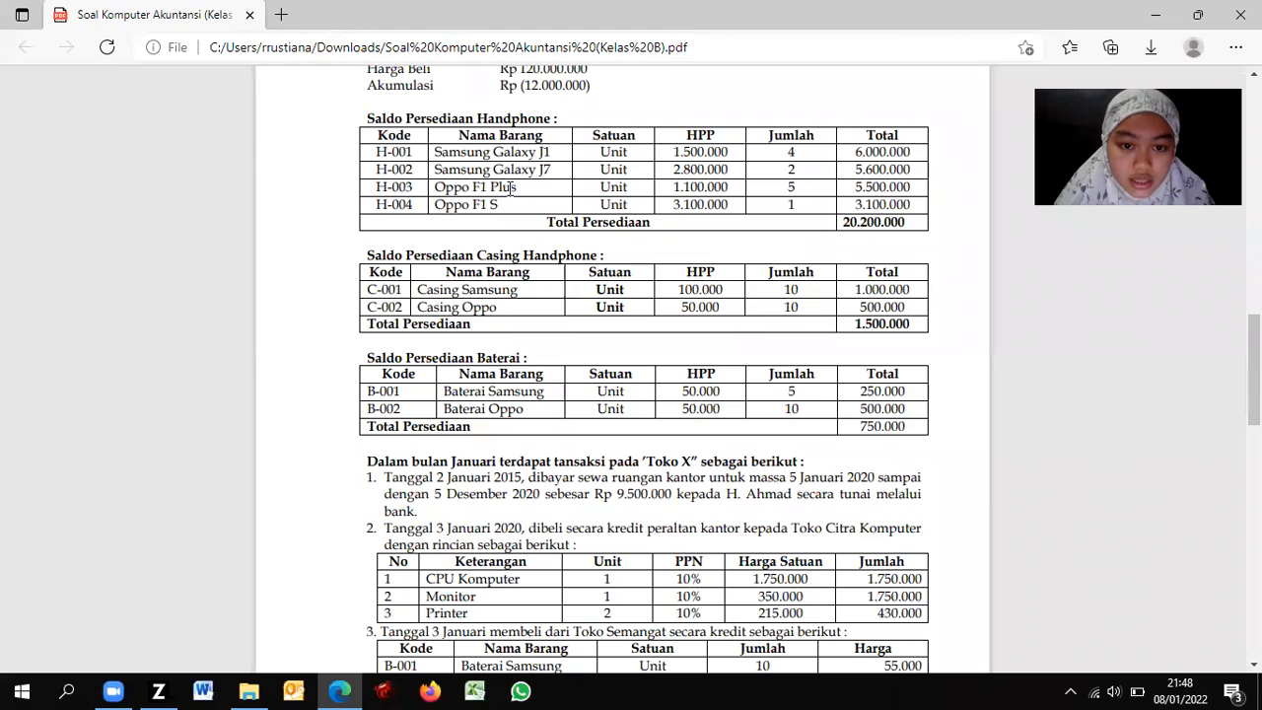
{"action": "key", "text": "alt+Tab"}
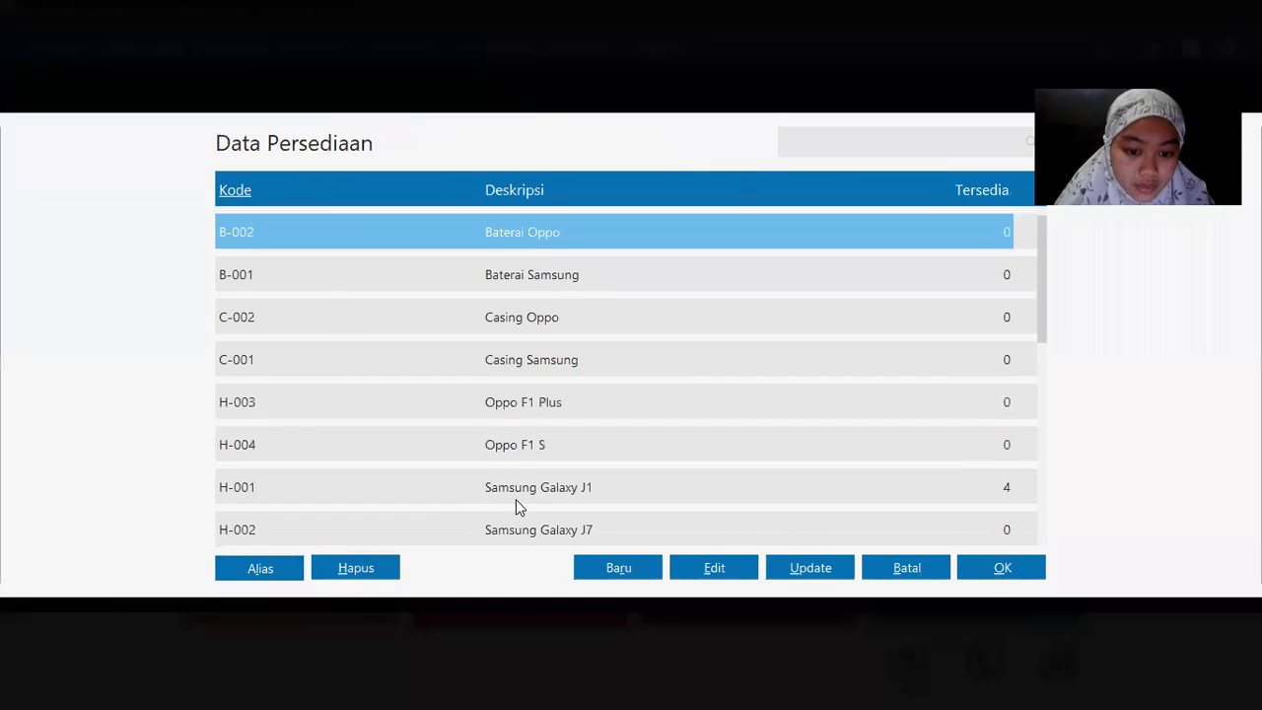
{"action": "double_click", "coordinate": [530, 530]}
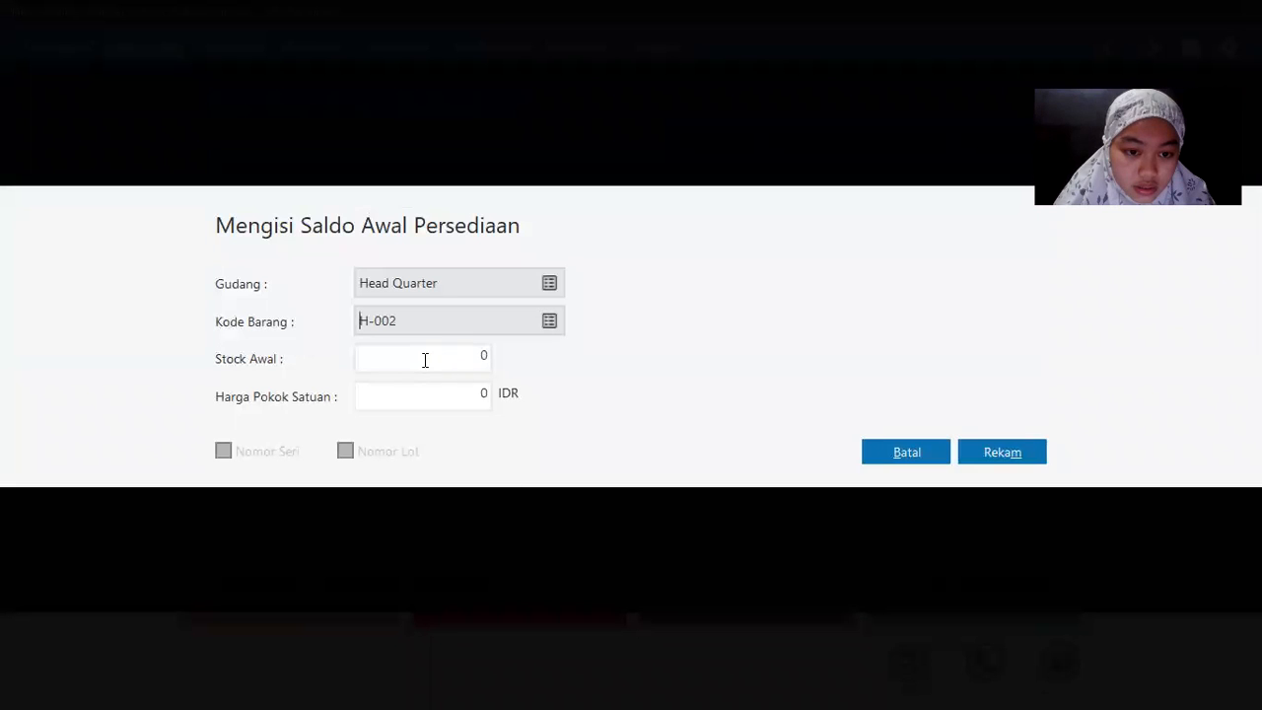
{"action": "double_click", "coordinate": [487, 353]}
{"action": "left_click", "coordinate": [549, 320]}
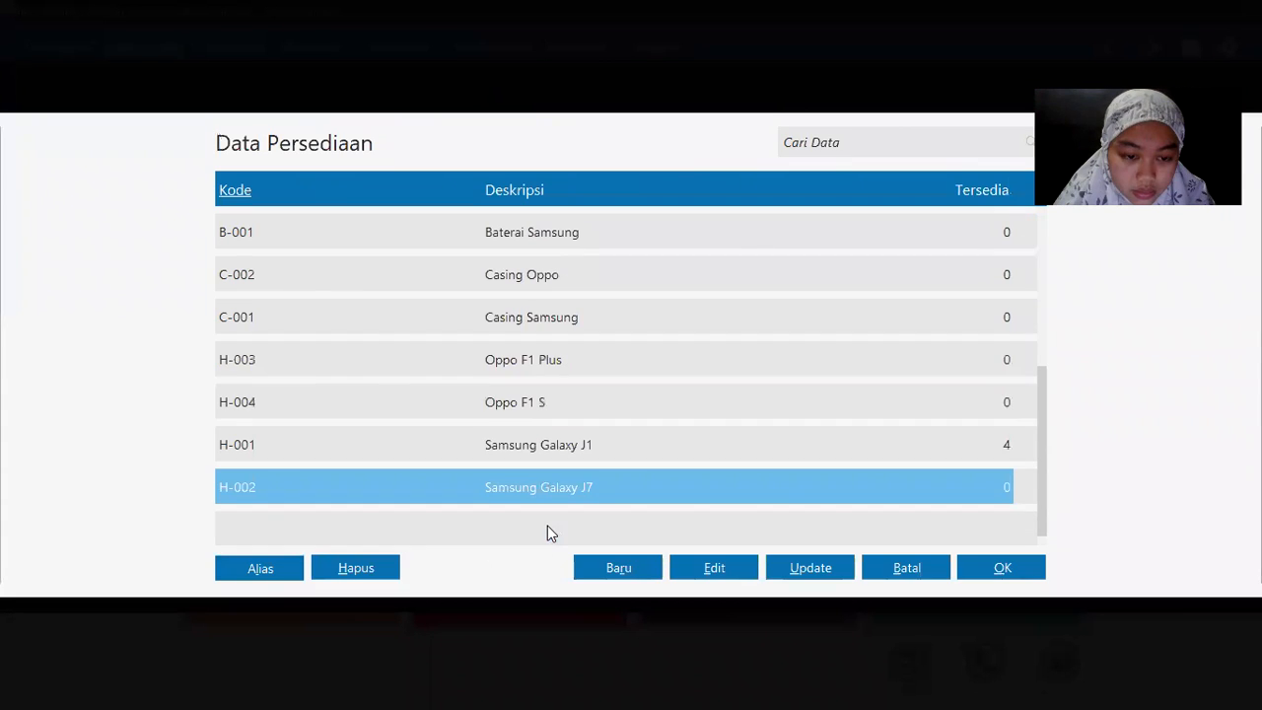
{"action": "double_click", "coordinate": [530, 490]}
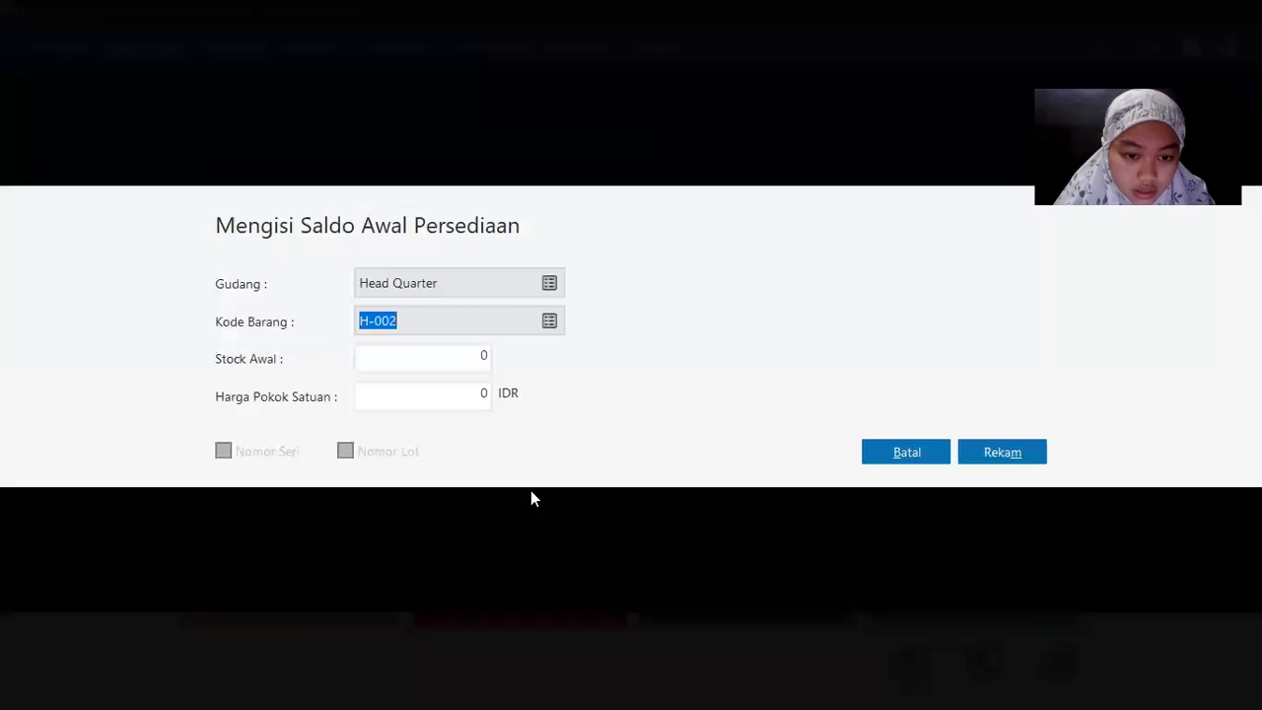
{"action": "double_click", "coordinate": [438, 356]}
{"action": "key", "text": "alt+Tab"}
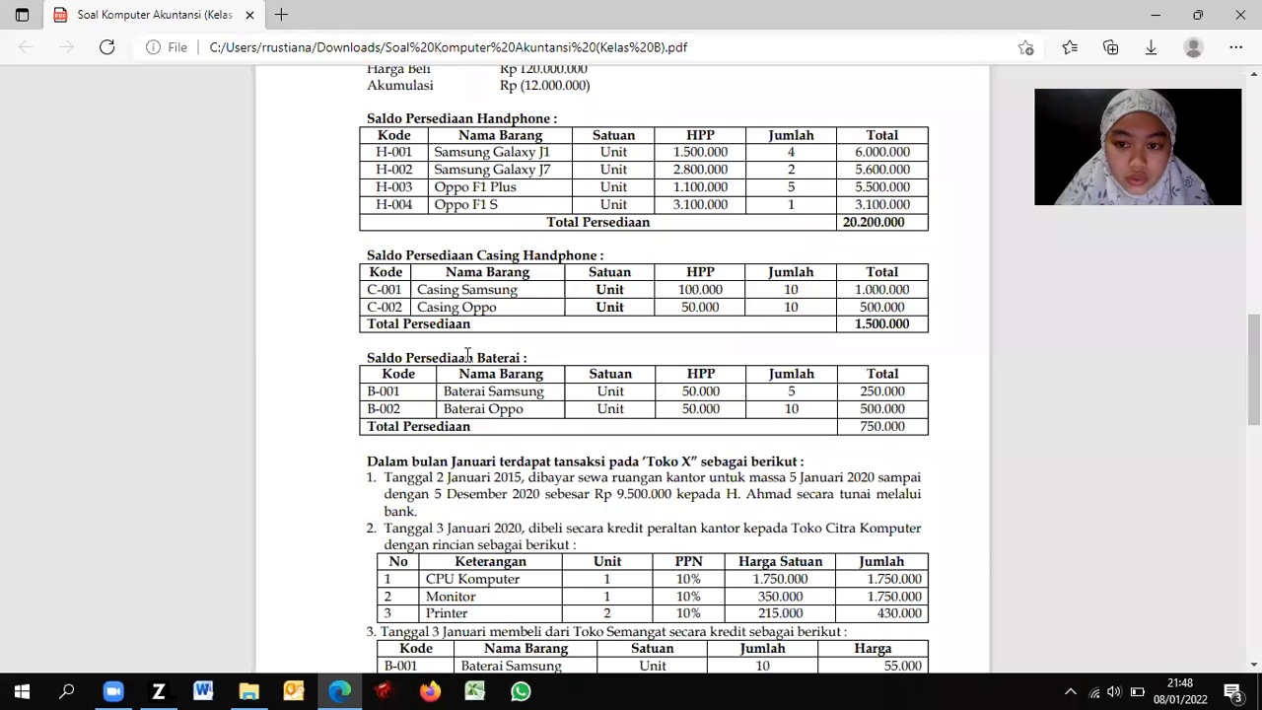
{"action": "key", "text": "alt+Tab"}
Step: Enter unit cost 2800000 and save the H-002 opening stock entry
{"action": "key", "text": "Tab"}
{"action": "key", "text": "alt+Tab"}
{"action": "key", "text": "alt+Tab"}
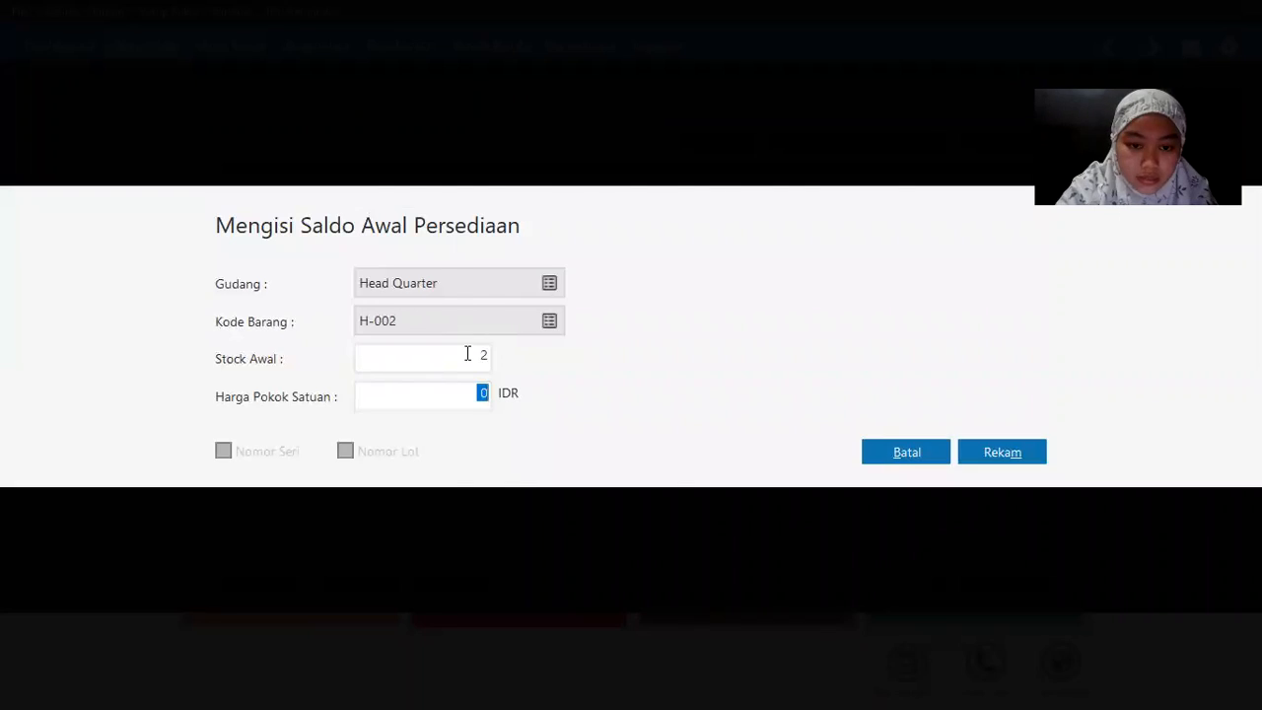
{"action": "key", "text": "alt+Tab"}
{"action": "key", "text": "alt+Tab"}
{"action": "type", "text": "2800000"}
{"action": "key", "text": "Tab"}
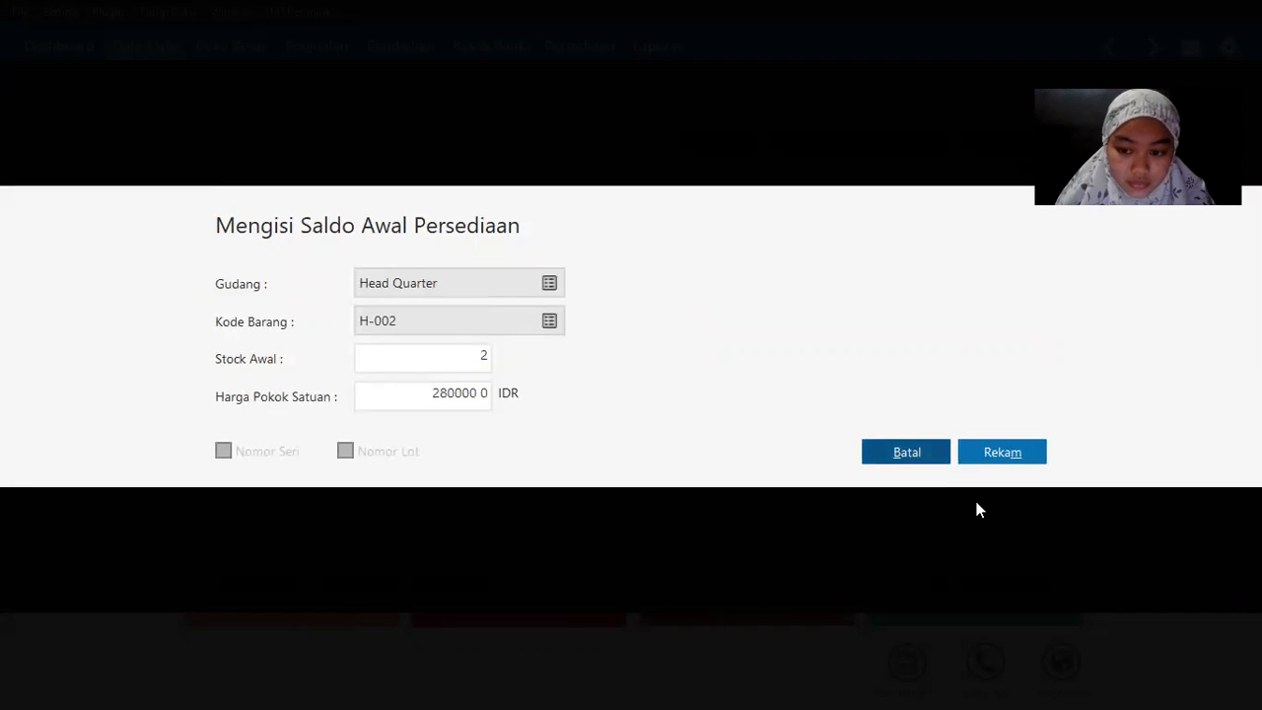
{"action": "left_click", "coordinate": [1016, 453]}
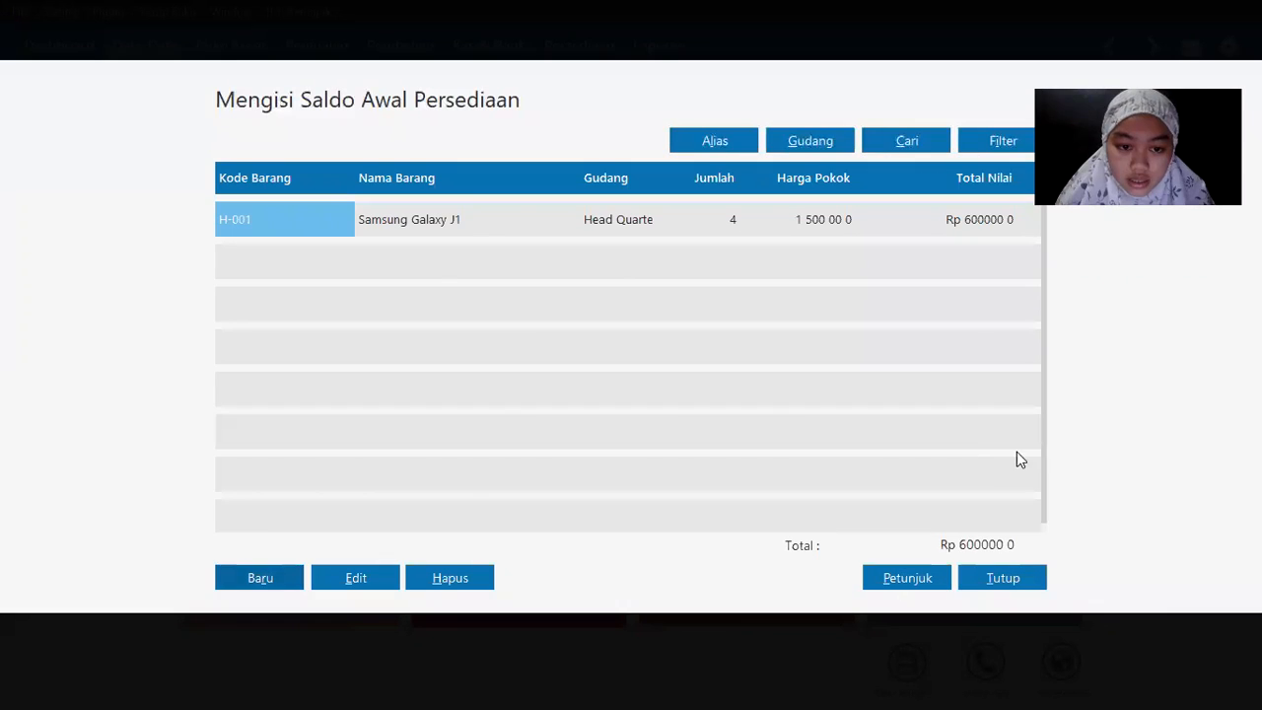
Step: Record opening stock for H-003 Oppo F1 Plus: 5 units at 1,100,000 each
{"action": "left_click", "coordinate": [264, 579]}
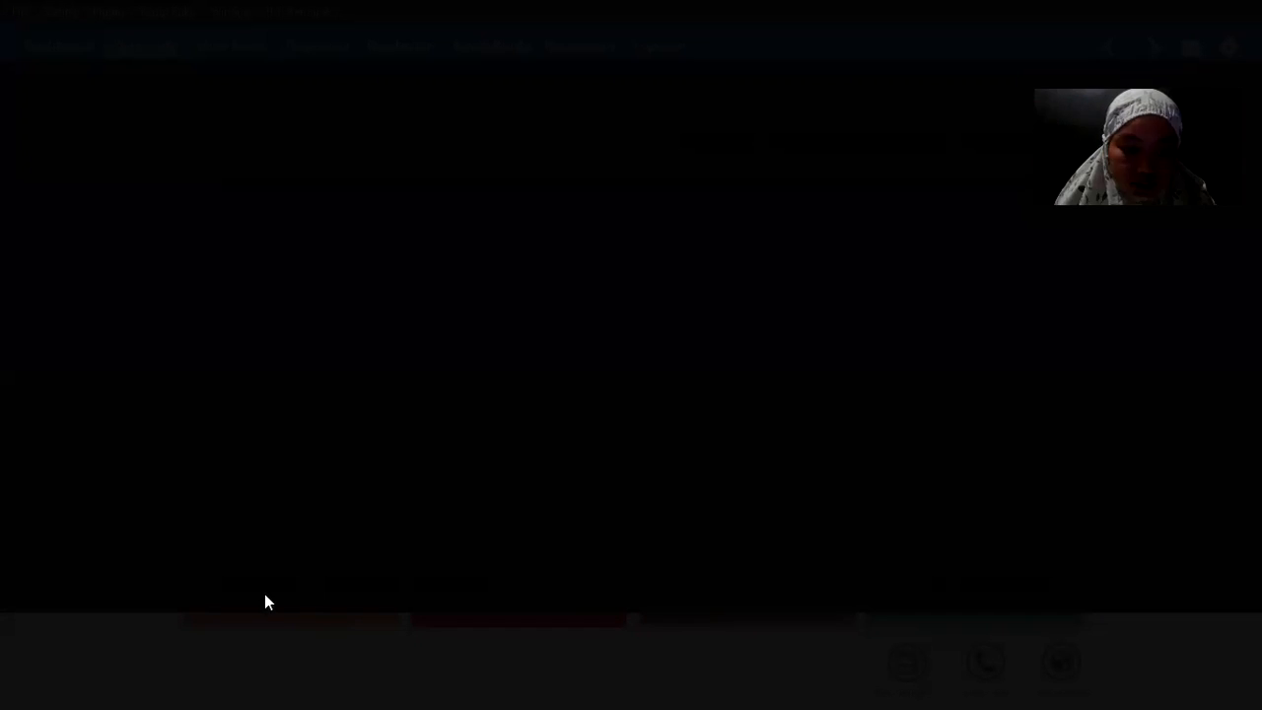
{"action": "key", "text": "alt+Tab"}
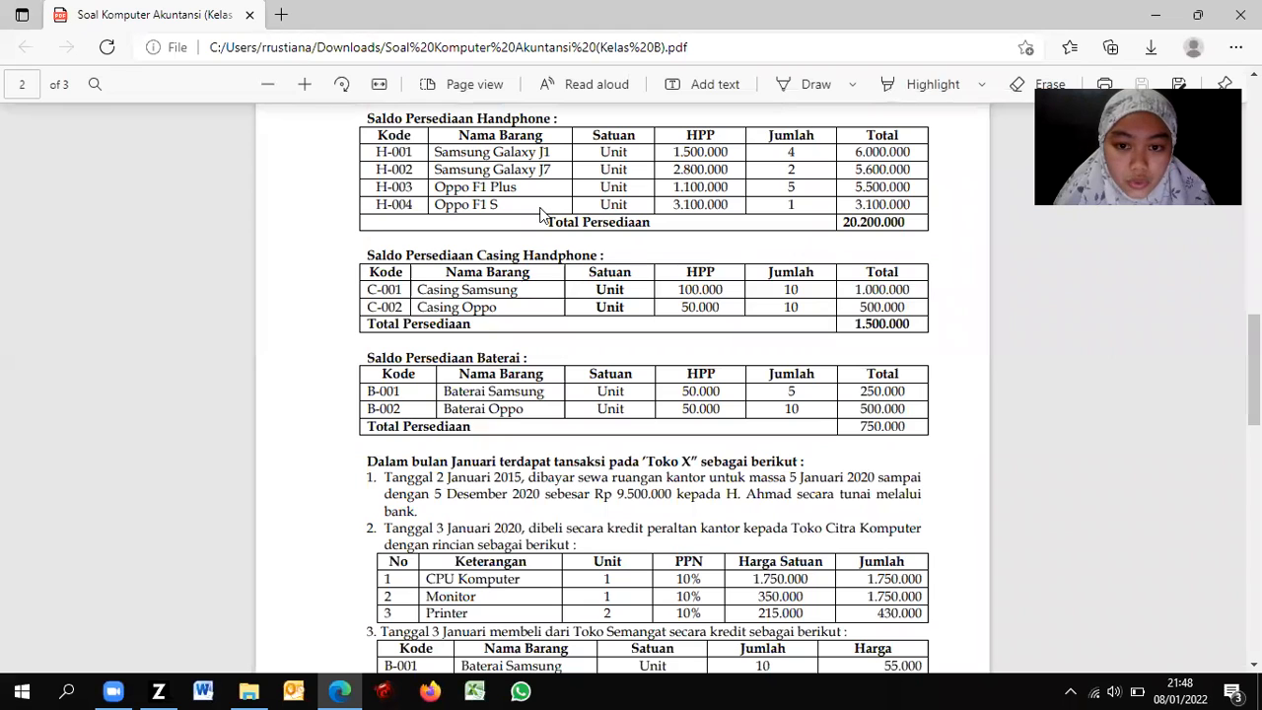
{"action": "key", "text": "alt+Tab"}
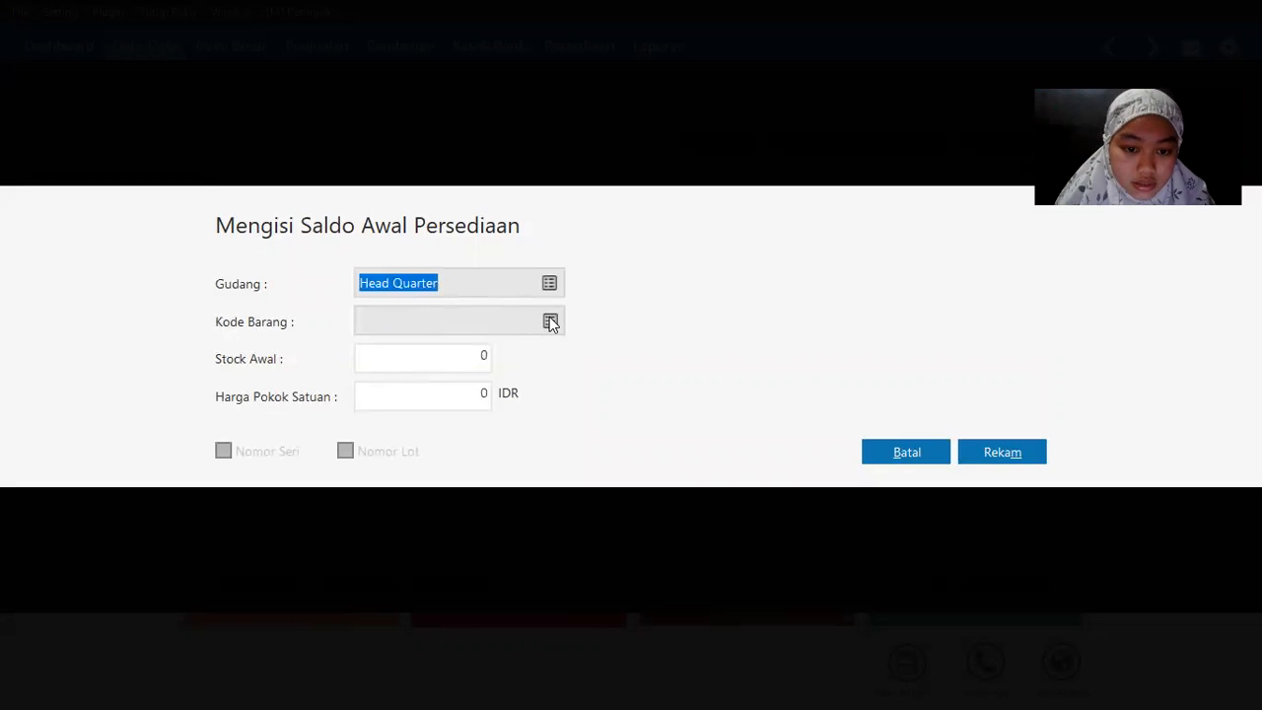
{"action": "left_click", "coordinate": [550, 322]}
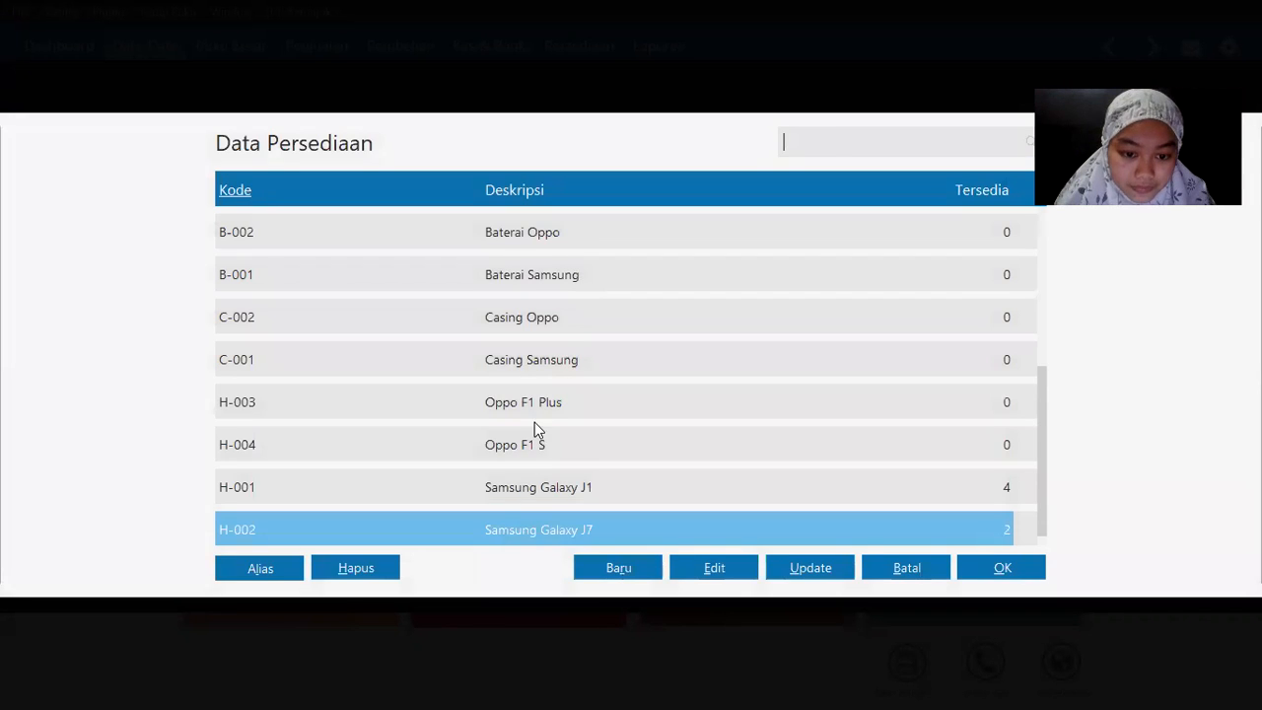
{"action": "double_click", "coordinate": [534, 422]}
{"action": "key", "text": "Tab"}
{"action": "type", "text": "5"}
{"action": "key", "text": "Tab"}
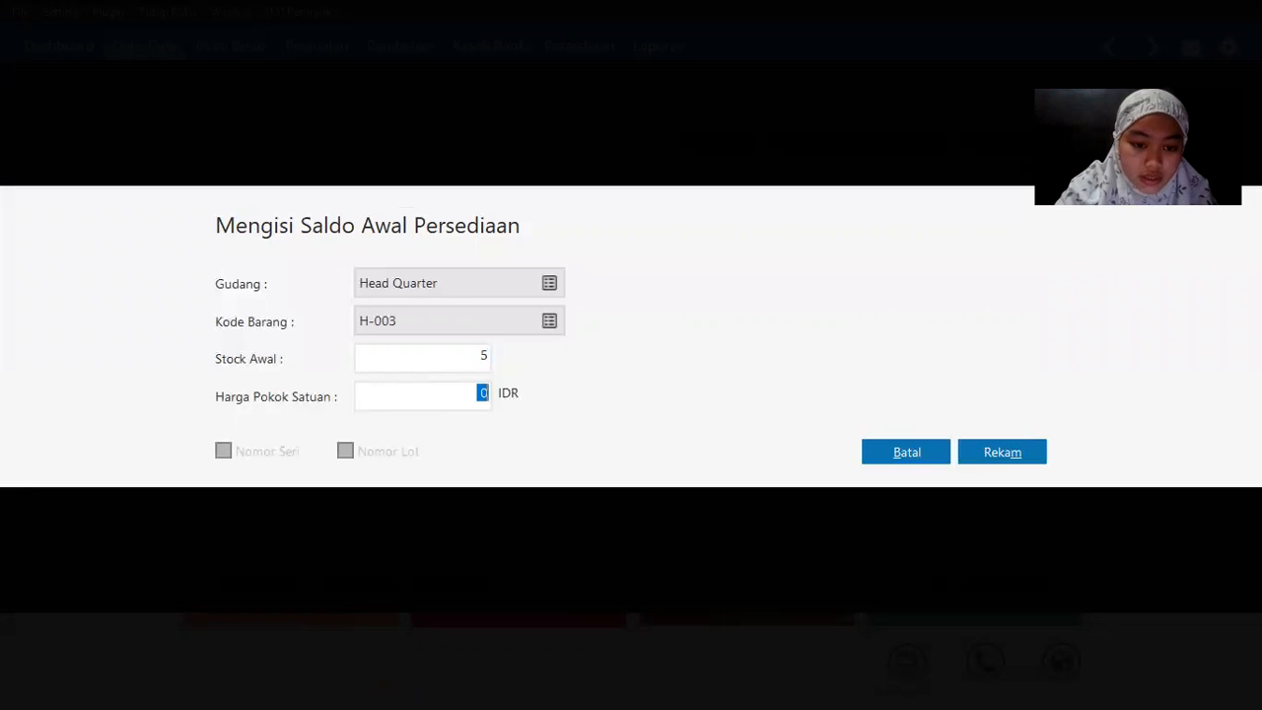
{"action": "key", "text": "alt+Tab"}
{"action": "key", "text": "alt+Tab"}
{"action": "type", "text": "110000"}
{"action": "key", "text": "Tab"}
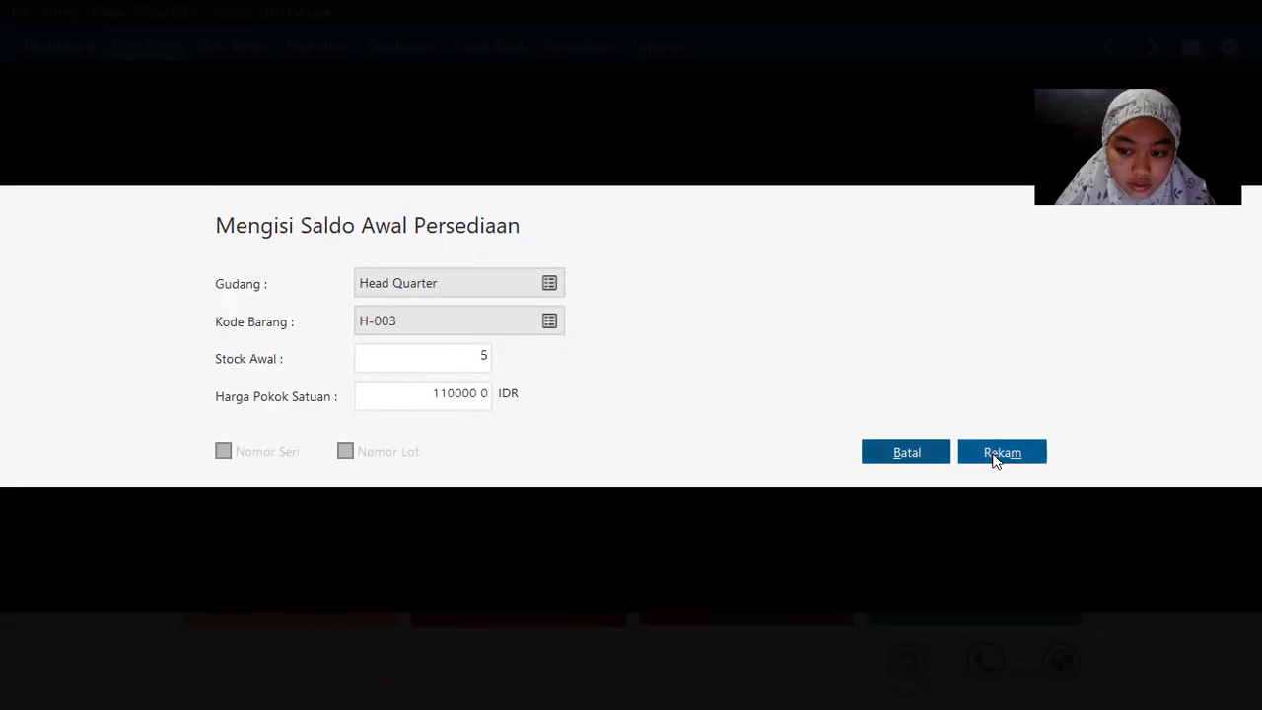
{"action": "left_click", "coordinate": [992, 454]}
Step: Record opening stock for H-004 Oppo F1 S: 1 unit at 3,100,000
{"action": "key", "text": "alt+Tab"}
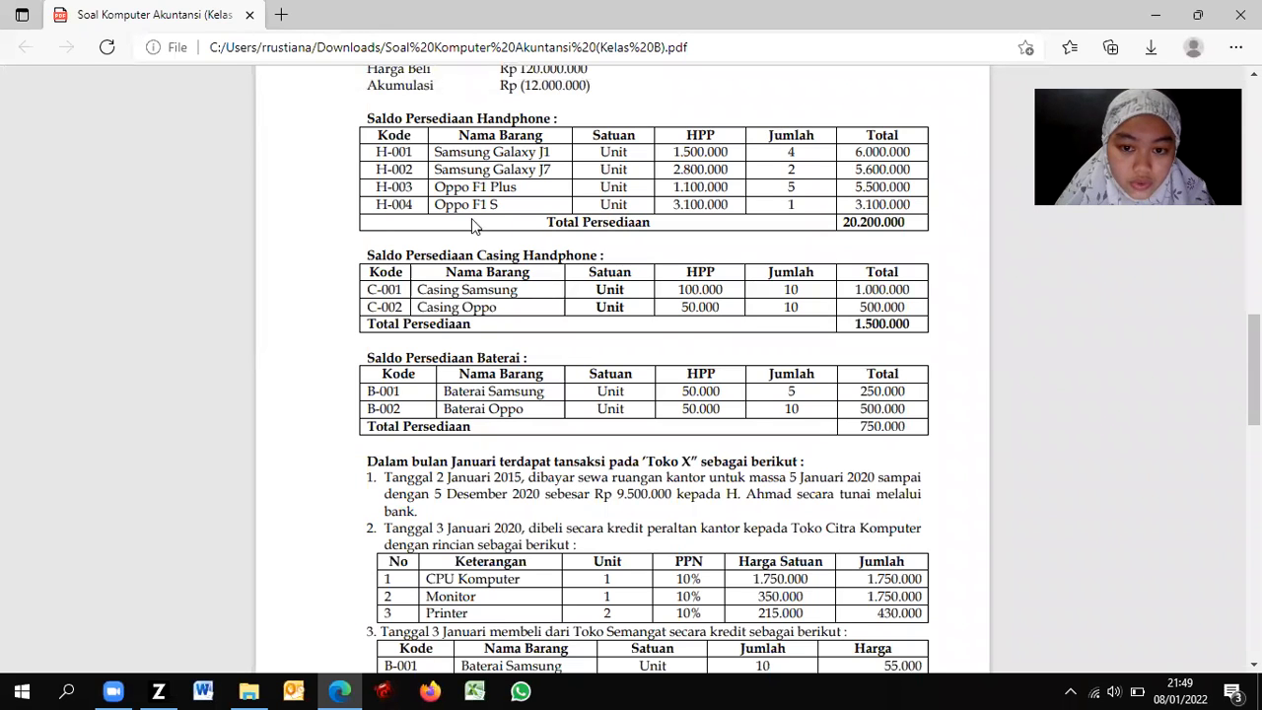
{"action": "key", "text": "alt+Tab"}
{"action": "left_click", "coordinate": [278, 583]}
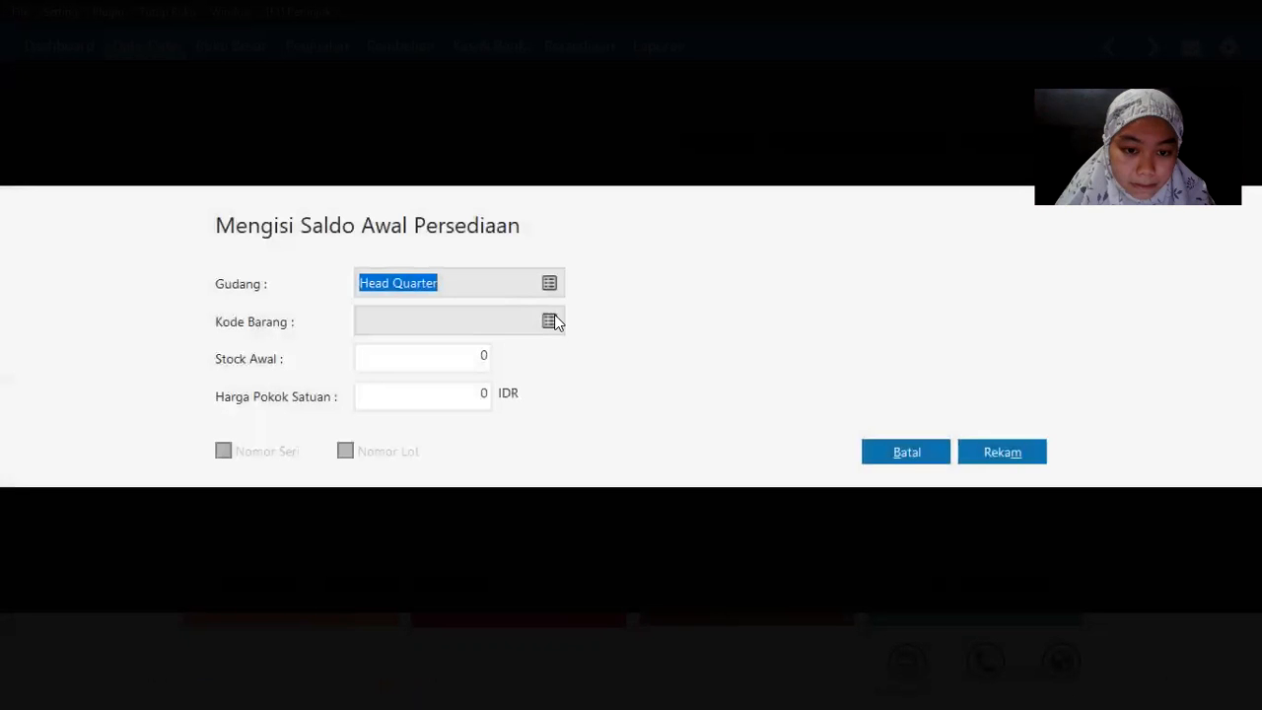
{"action": "left_click", "coordinate": [552, 321]}
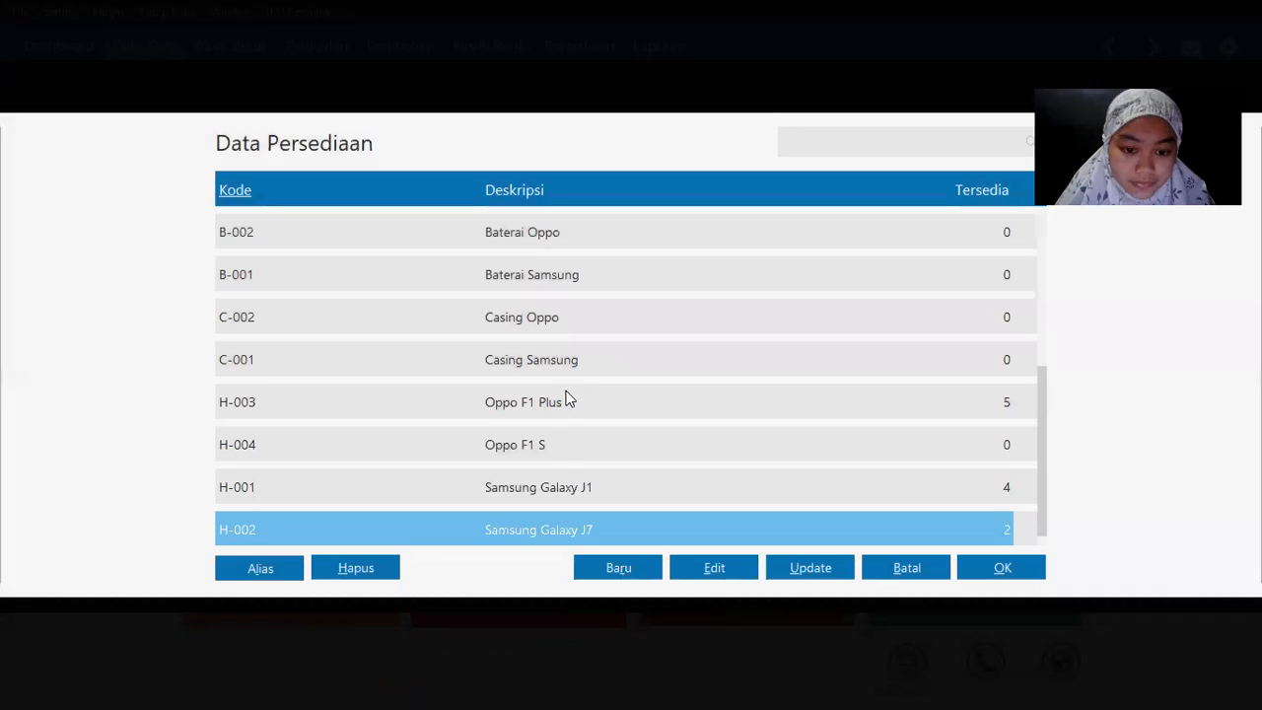
{"action": "double_click", "coordinate": [556, 448]}
{"action": "type", "text": "1"}
{"action": "key", "text": "Tab"}
{"action": "type", "text": "310000 0"}
{"action": "key", "text": "Tab"}
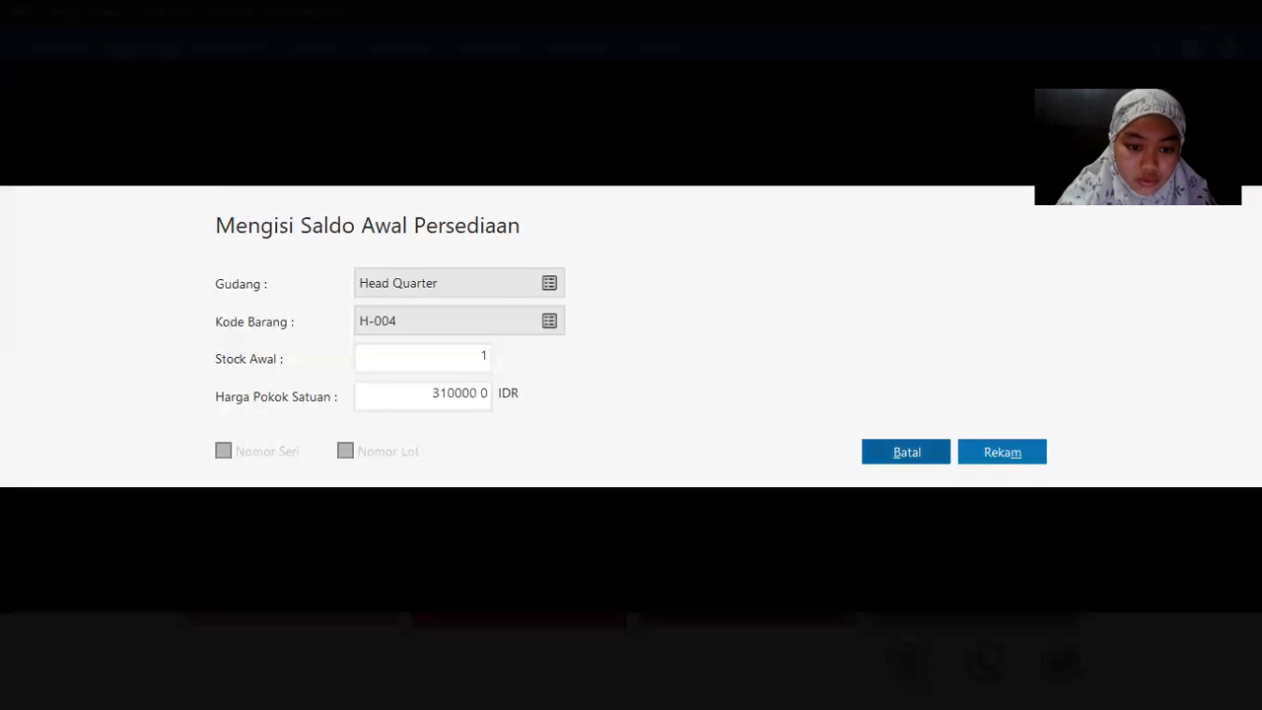
{"action": "key", "text": "alt+Tab"}
{"action": "key", "text": "alt+Tab"}
{"action": "left_click", "coordinate": [1039, 458]}
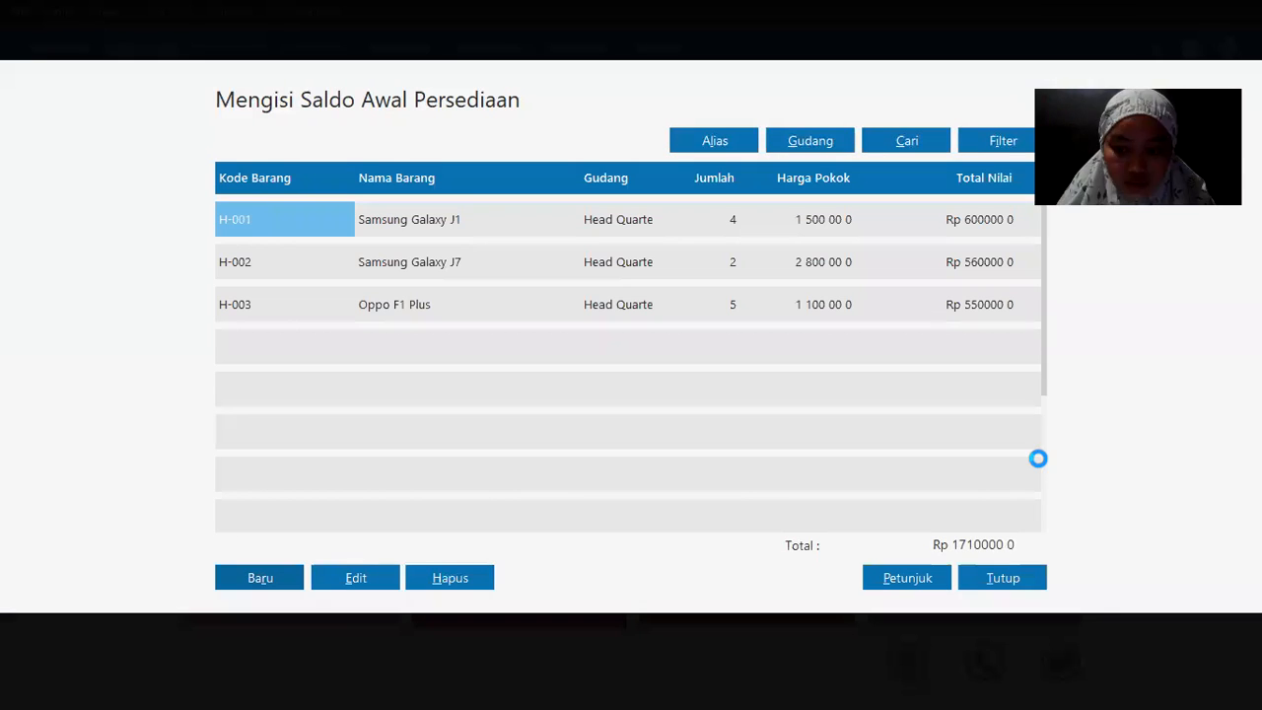
{"action": "key", "text": "alt+Tab"}
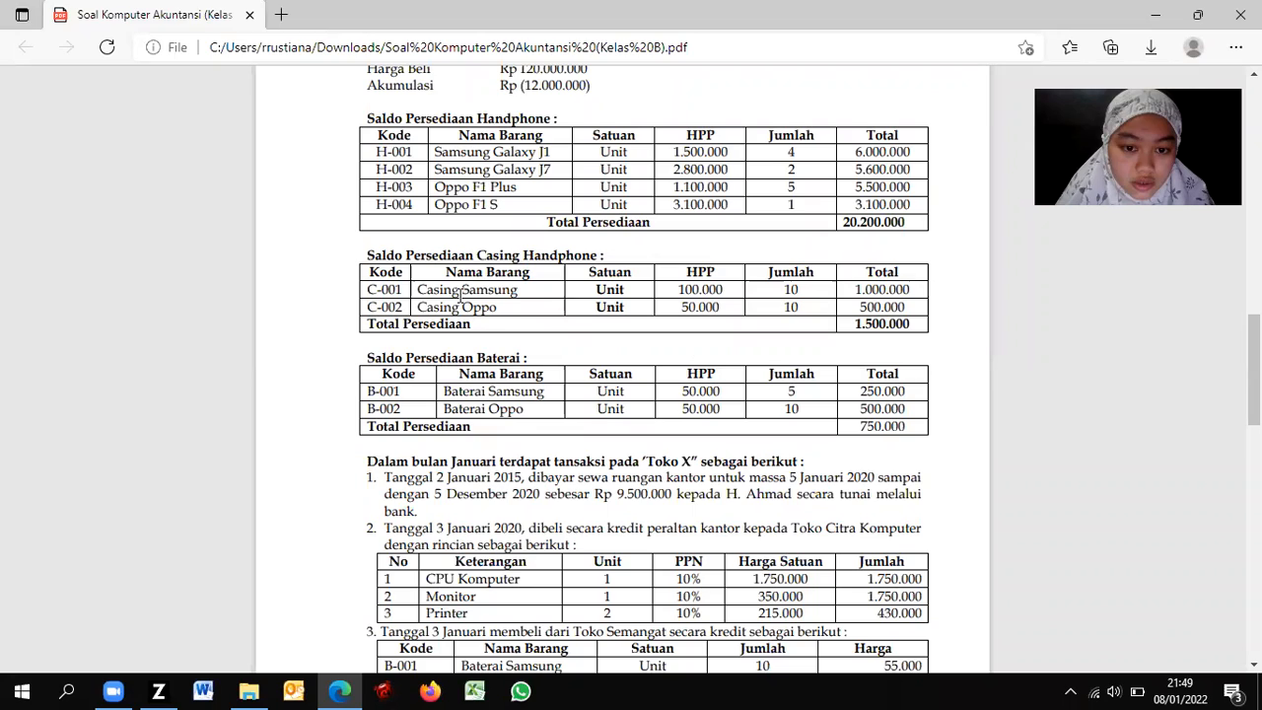
Step: Record opening stock for C-001 Casing Samsung: 10 units at 100,000 each
{"action": "key", "text": "alt+Tab"}
{"action": "left_click", "coordinate": [260, 577]}
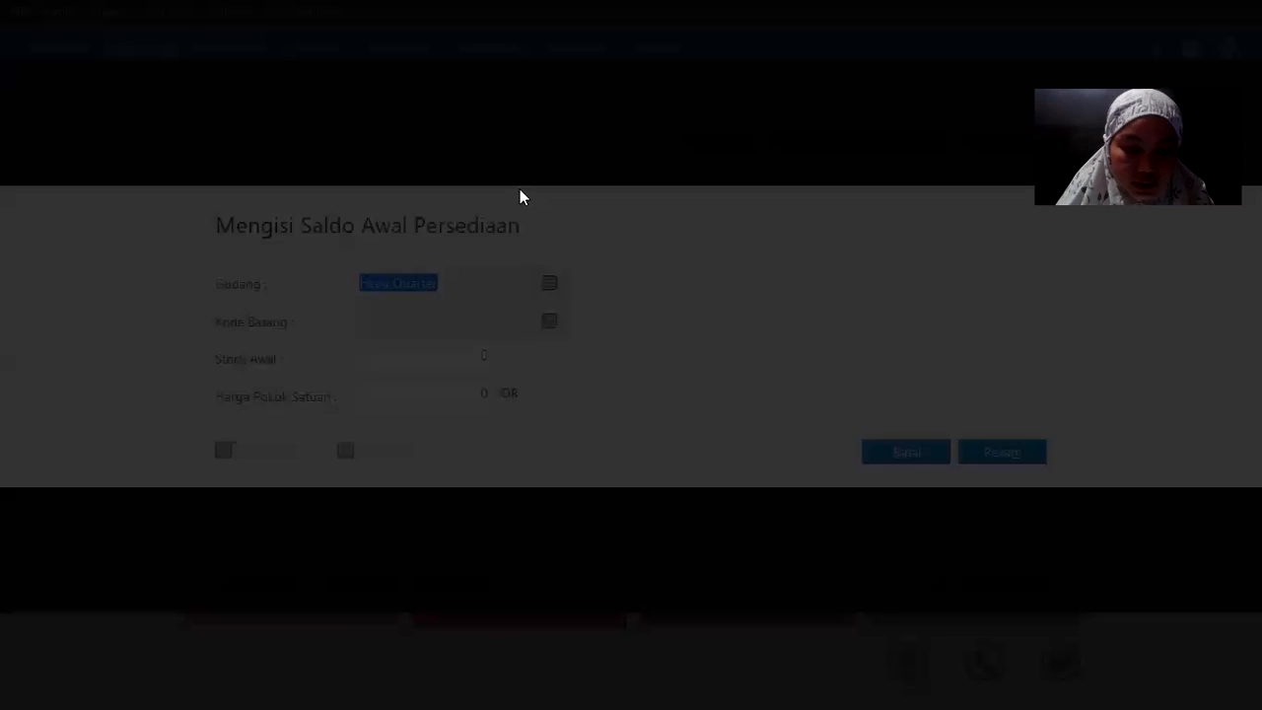
{"action": "left_click", "coordinate": [549, 324]}
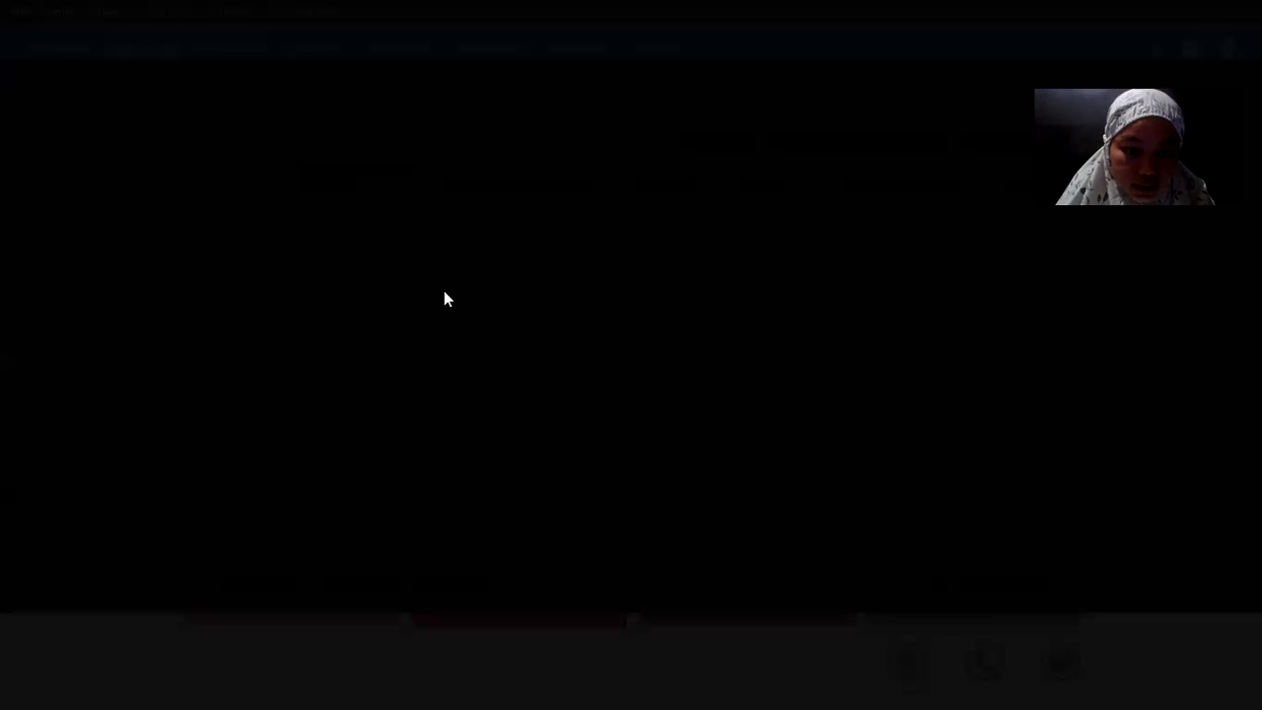
{"action": "key", "text": "alt+Tab"}
{"action": "key", "text": "alt+Tab"}
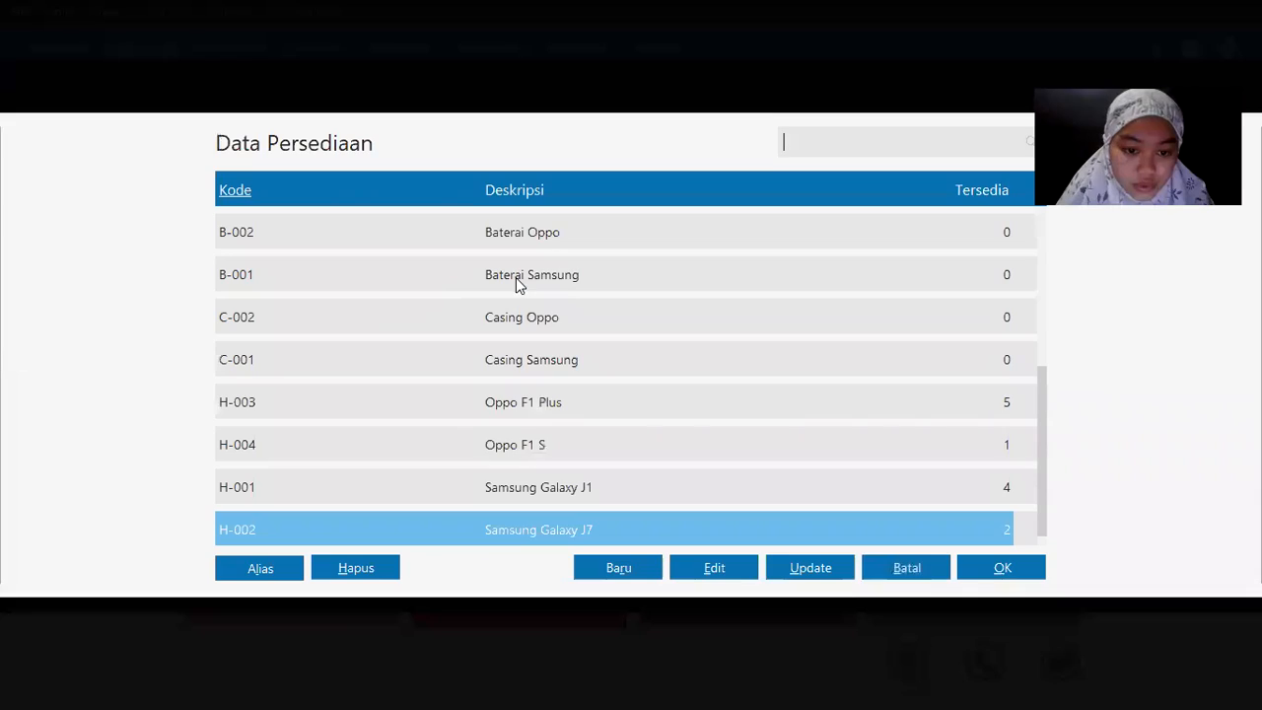
{"action": "double_click", "coordinate": [527, 364]}
{"action": "key", "text": "Tab"}
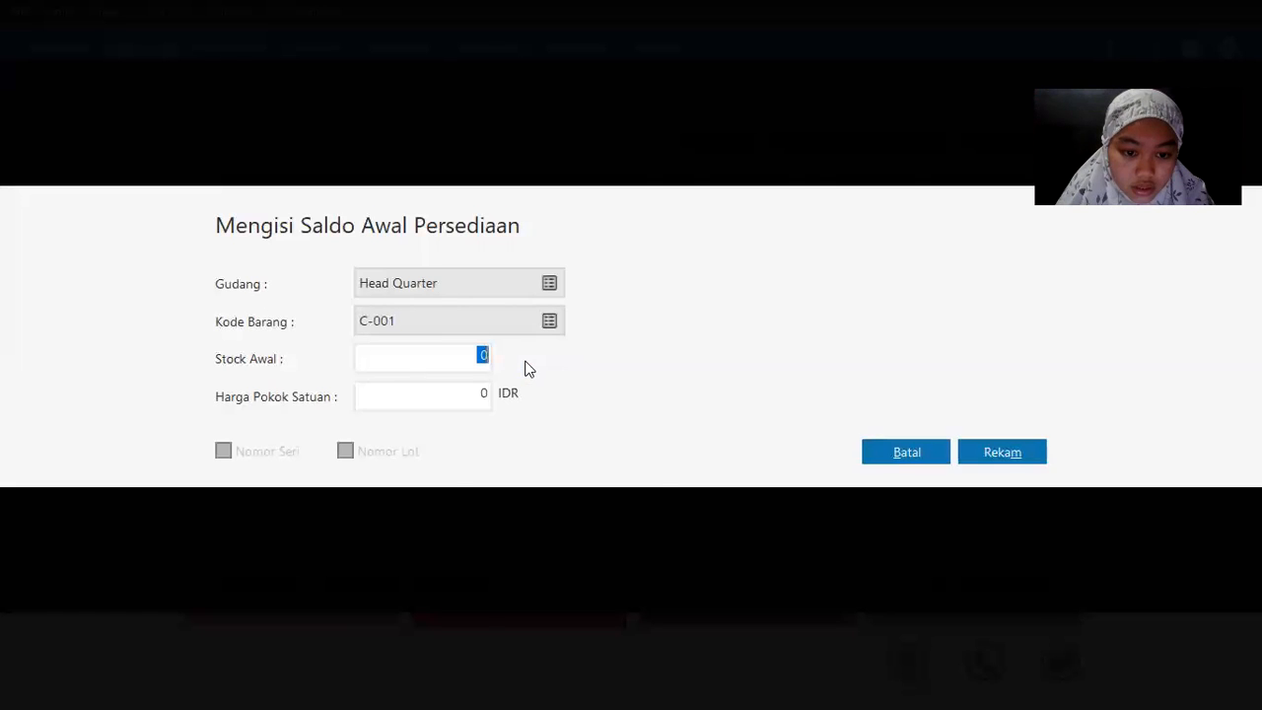
{"action": "key", "text": "alt+Tab"}
{"action": "key", "text": "alt+Tab"}
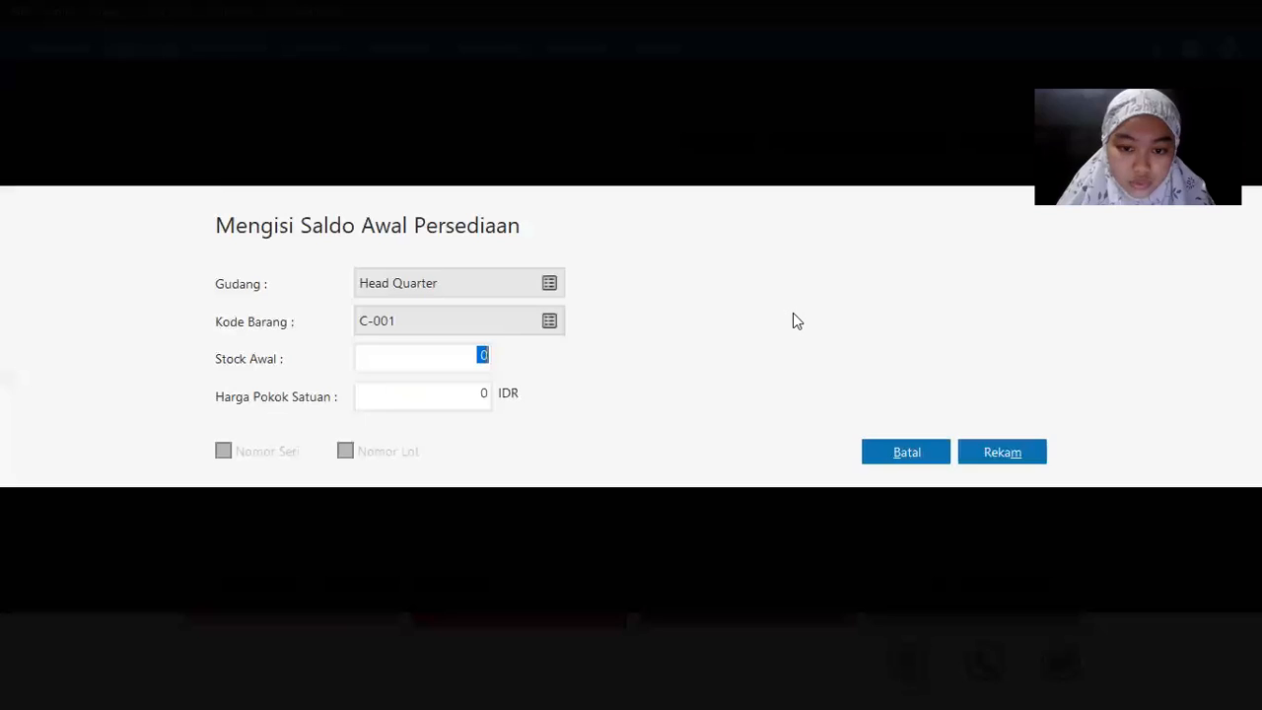
{"action": "type", "text": "10"}
{"action": "key", "text": "Tab"}
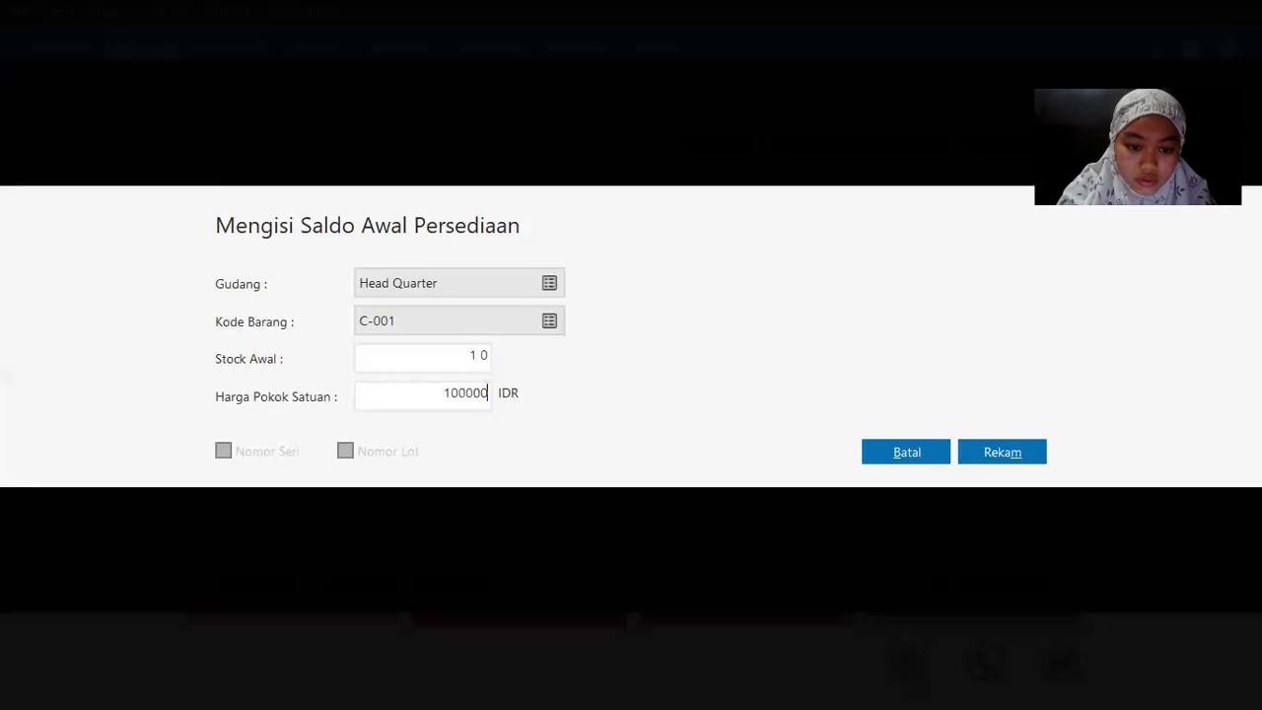
{"action": "key", "text": "Tab"}
{"action": "left_click", "coordinate": [1022, 458]}
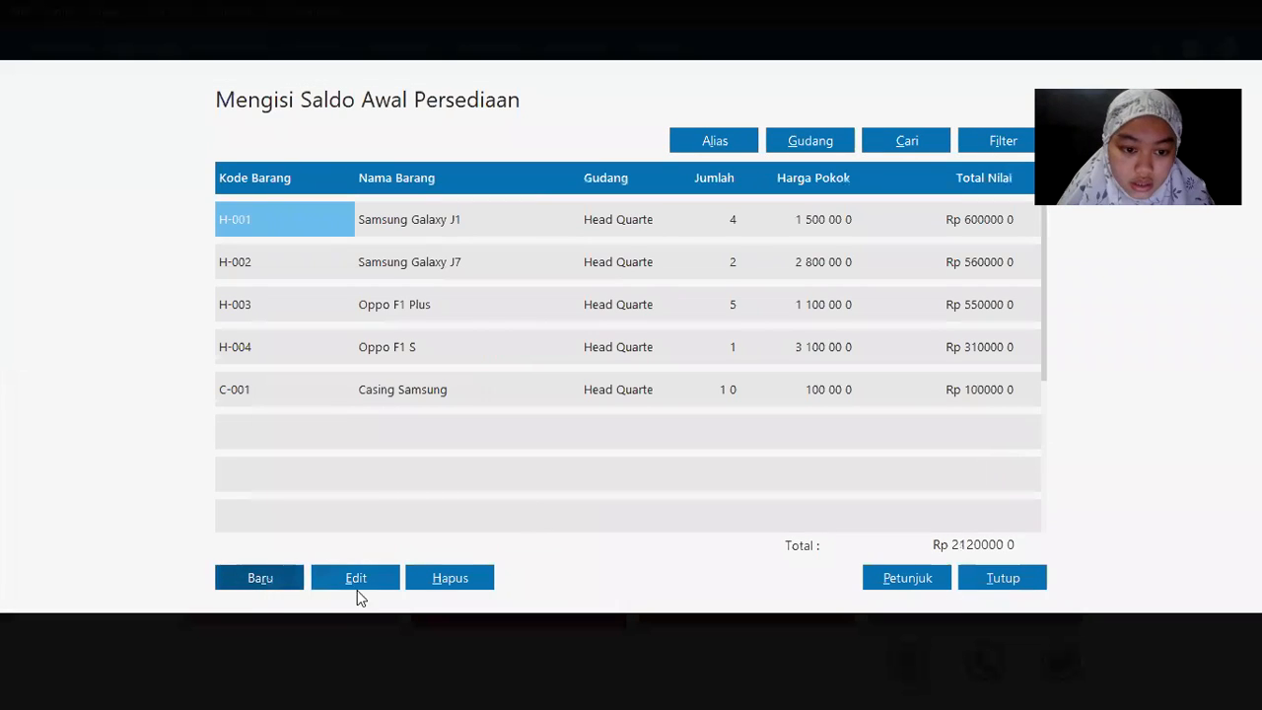
Step: Record opening stock for C-002 Casing Oppo: 10 units at 50,000 each
{"action": "left_click", "coordinate": [247, 579]}
{"action": "key", "text": "alt+Tab"}
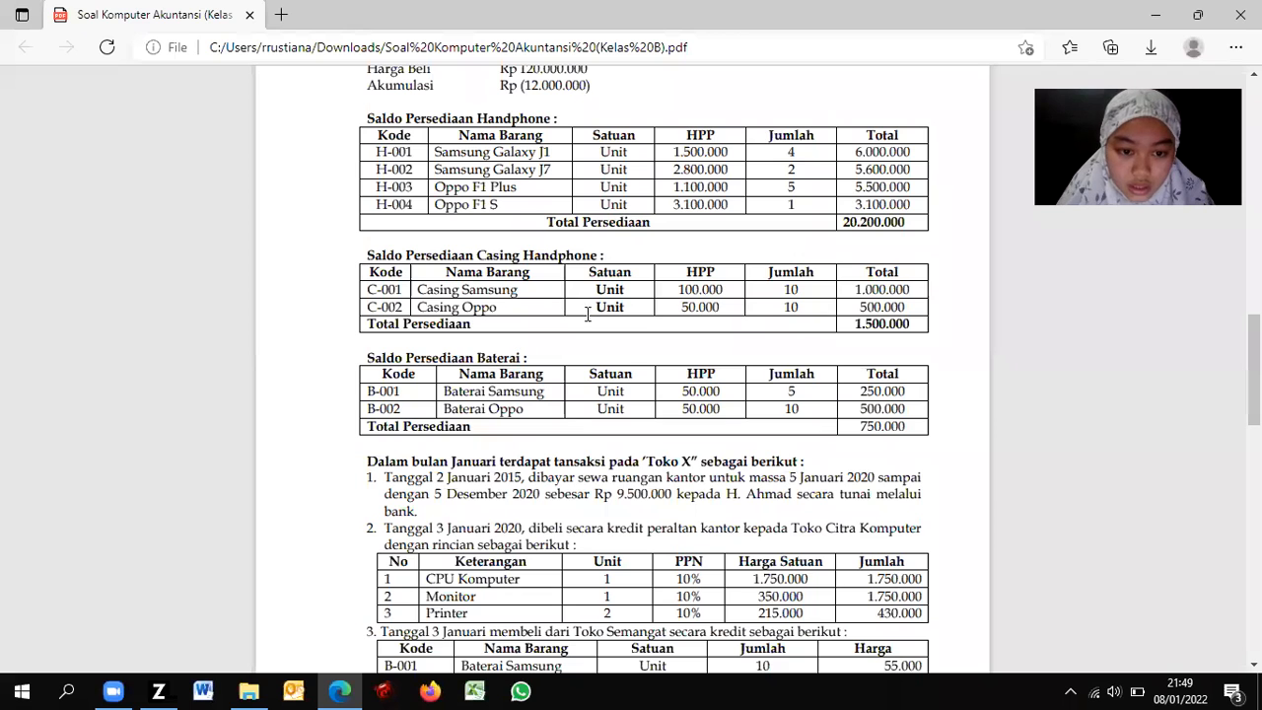
{"action": "key", "text": "alt+Tab"}
{"action": "left_click", "coordinate": [553, 320]}
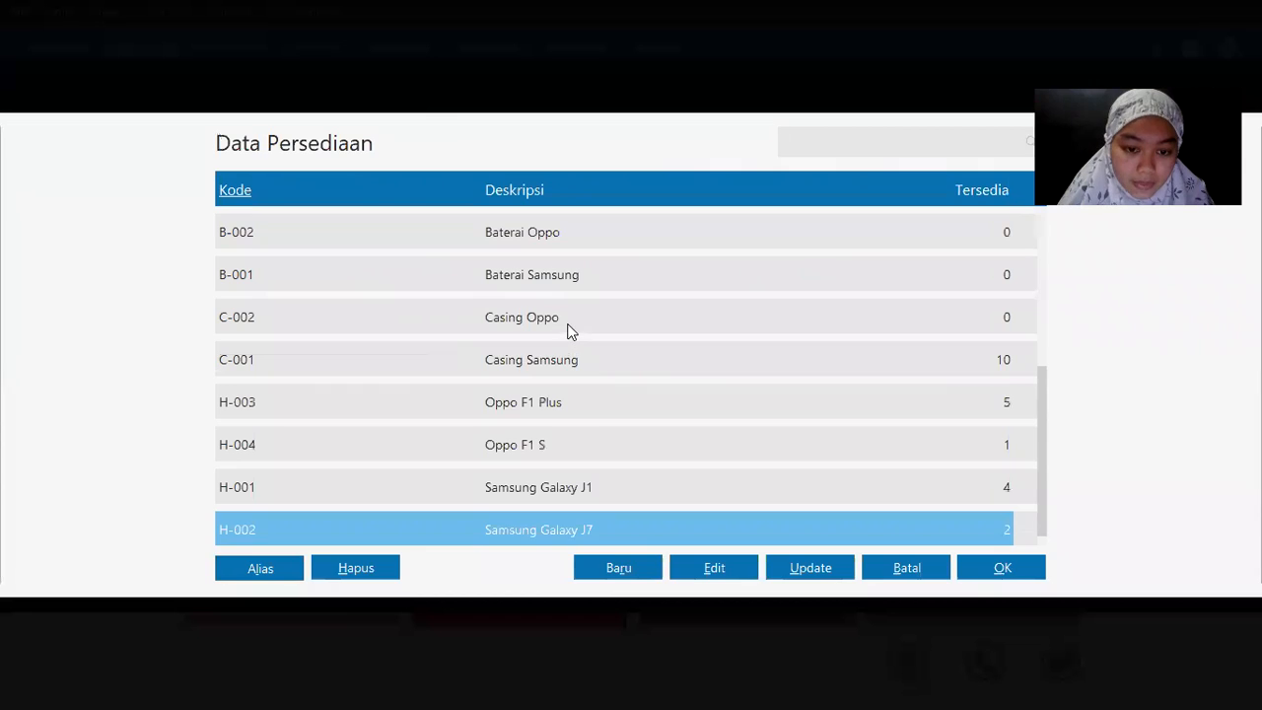
{"action": "double_click", "coordinate": [567, 332]}
{"action": "type", "text": "10"}
{"action": "key", "text": "Tab"}
{"action": "type", "text": "500"}
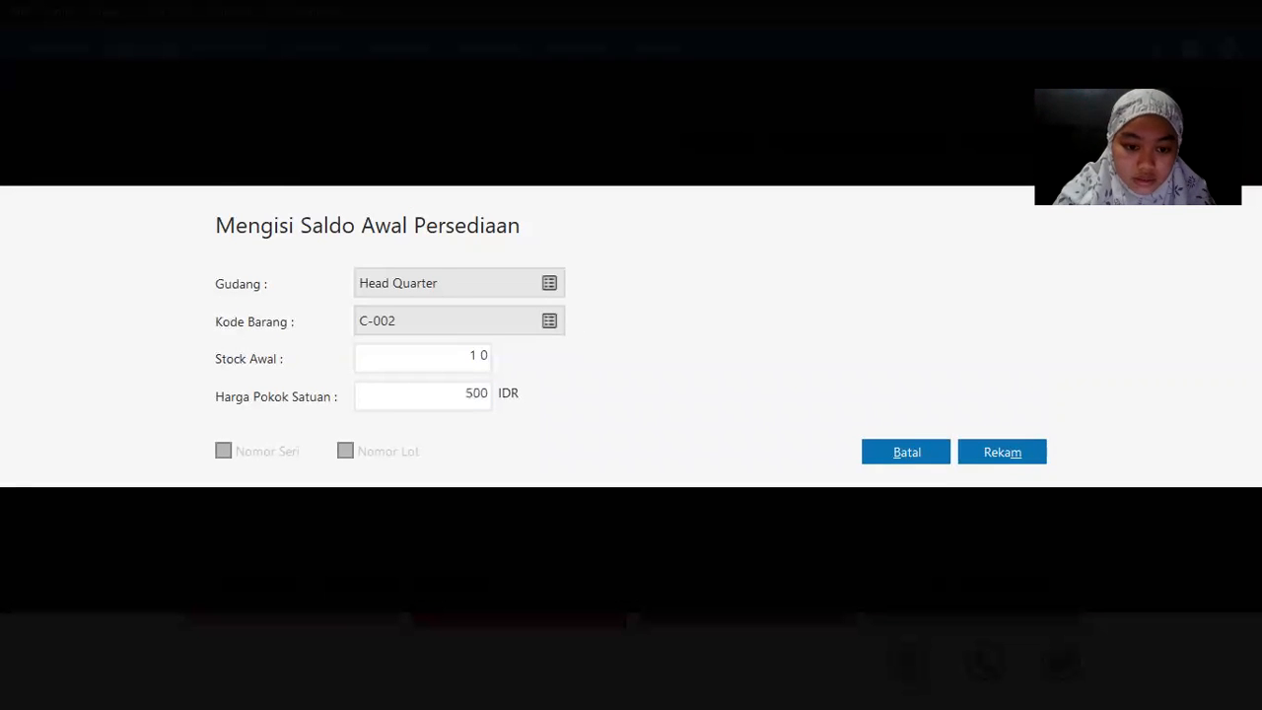
{"action": "type", "text": "00"}
{"action": "key", "text": "Tab"}
{"action": "left_click", "coordinate": [991, 451]}
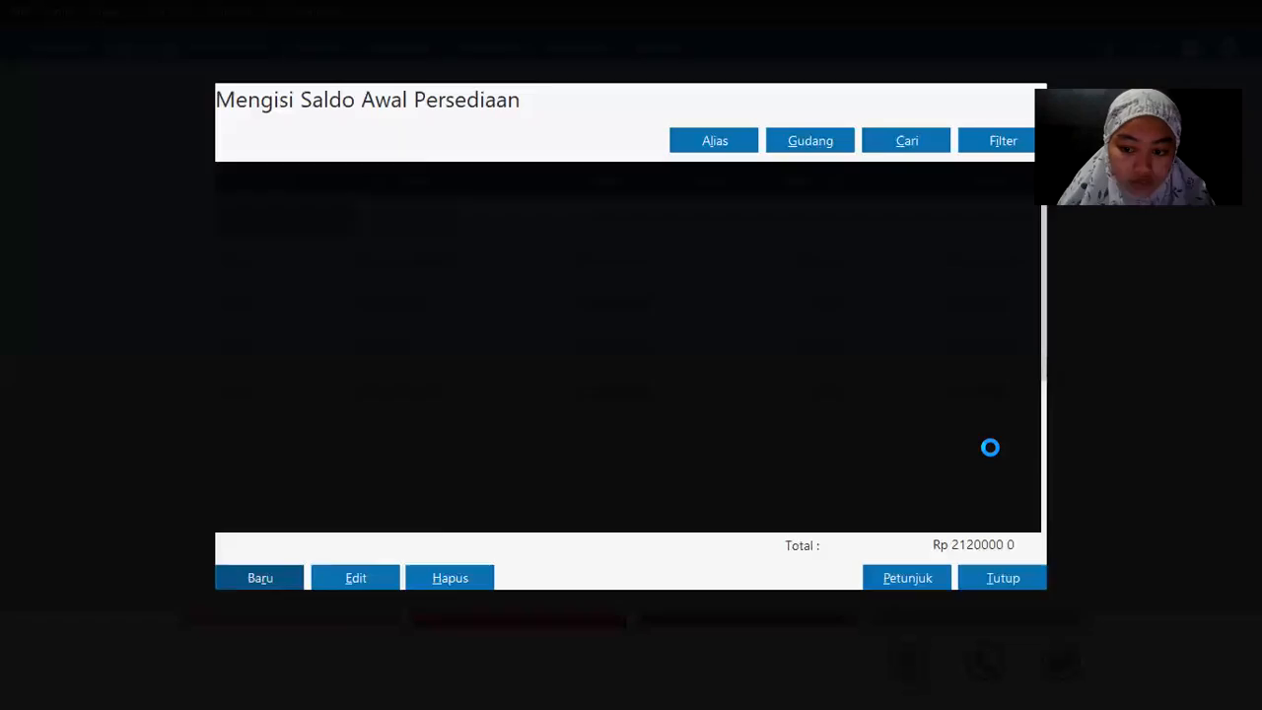
{"action": "key", "text": "alt+Tab"}
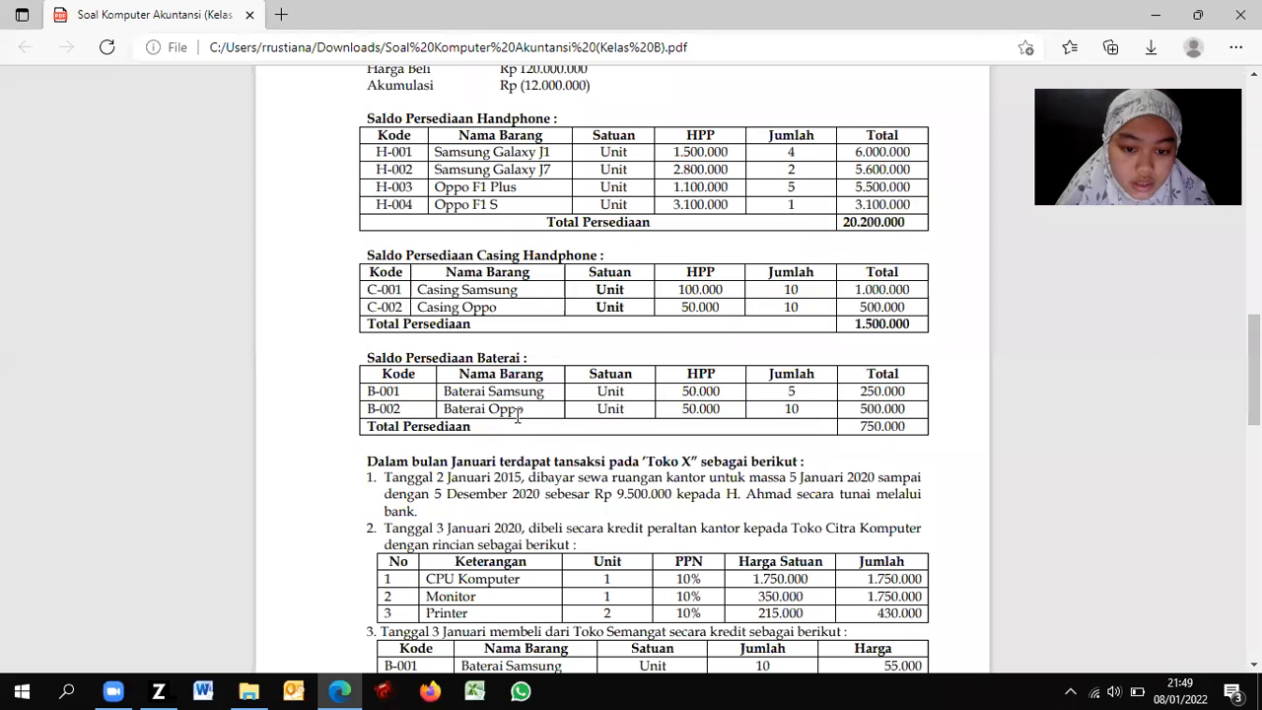
{"action": "key", "text": "alt+Tab"}
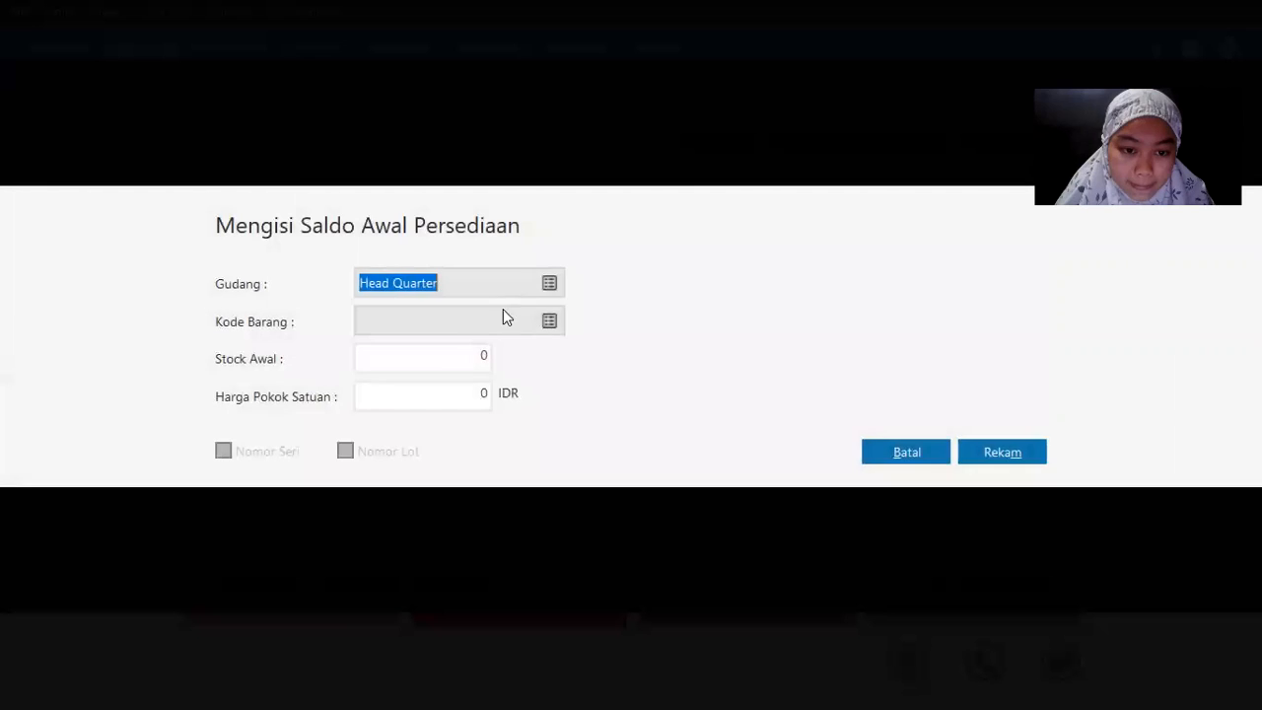
Step: Add B-001 Baterai Samsung with 5 units to the opening stock and save it
{"action": "left_click", "coordinate": [505, 323]}
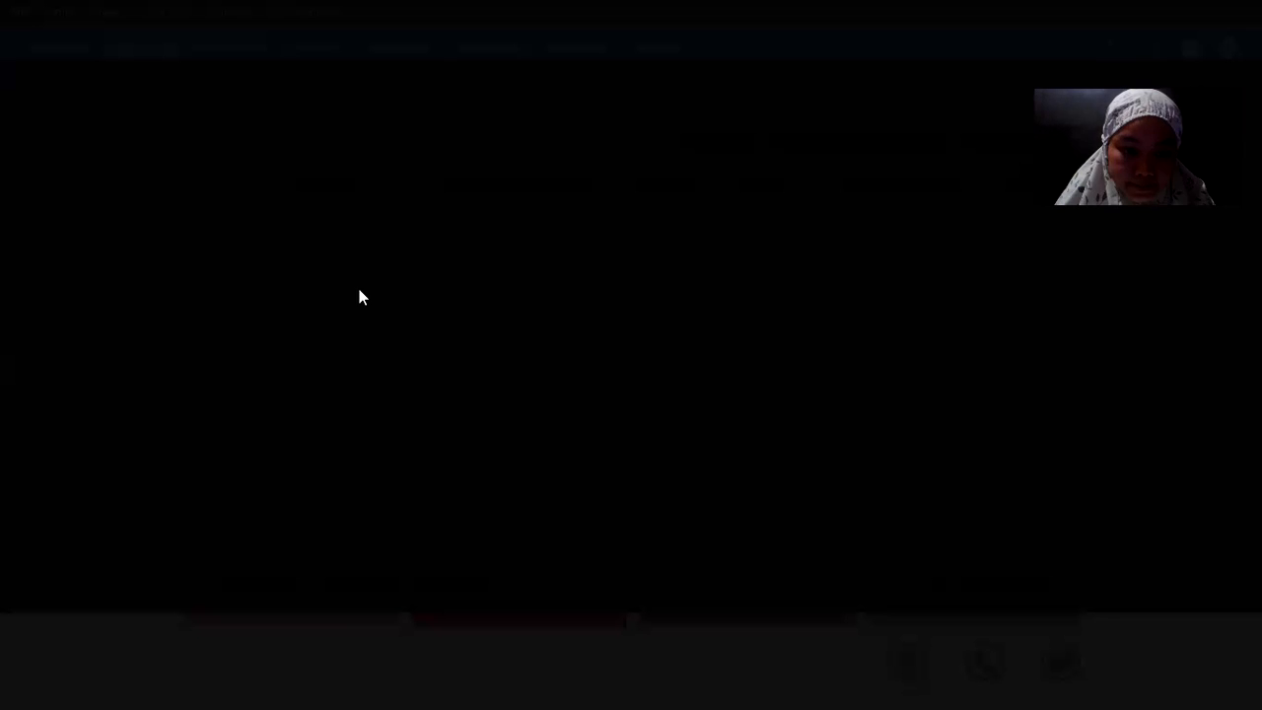
{"action": "double_click", "coordinate": [361, 284]}
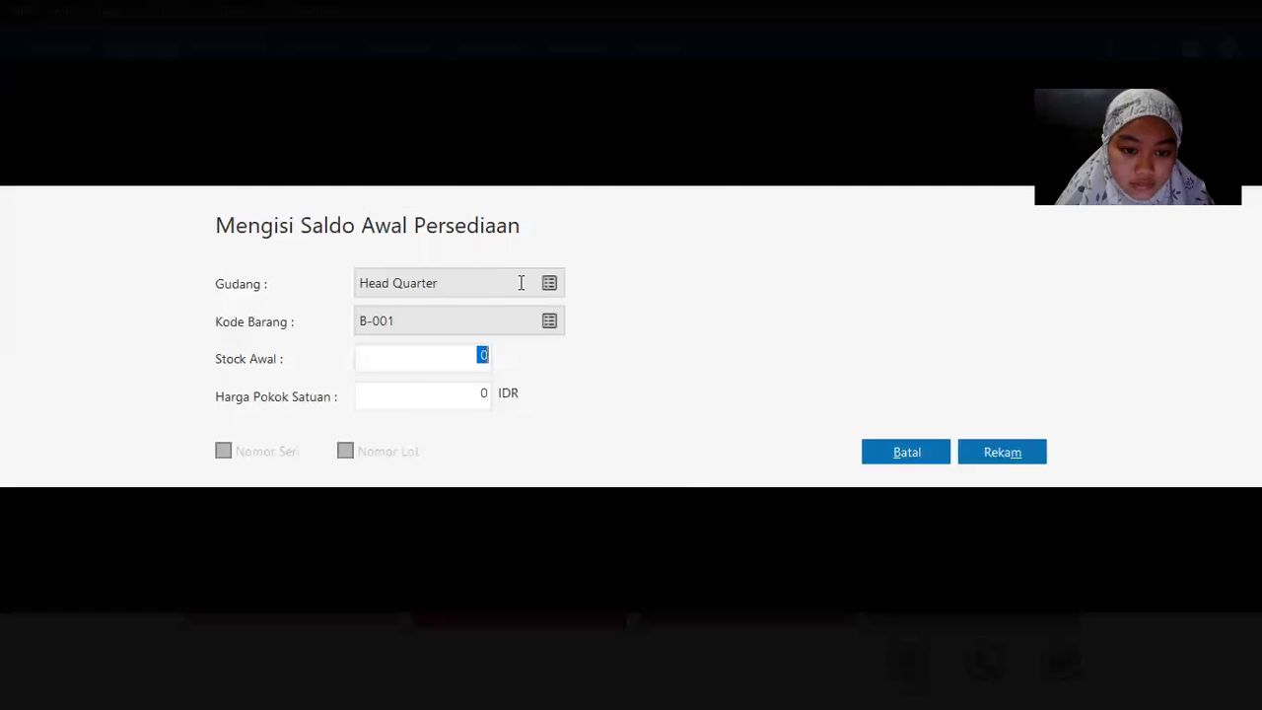
{"action": "key", "text": "alt+Tab"}
{"action": "key", "text": "alt+Tab"}
{"action": "type", "text": "5"}
{"action": "key", "text": "Tab"}
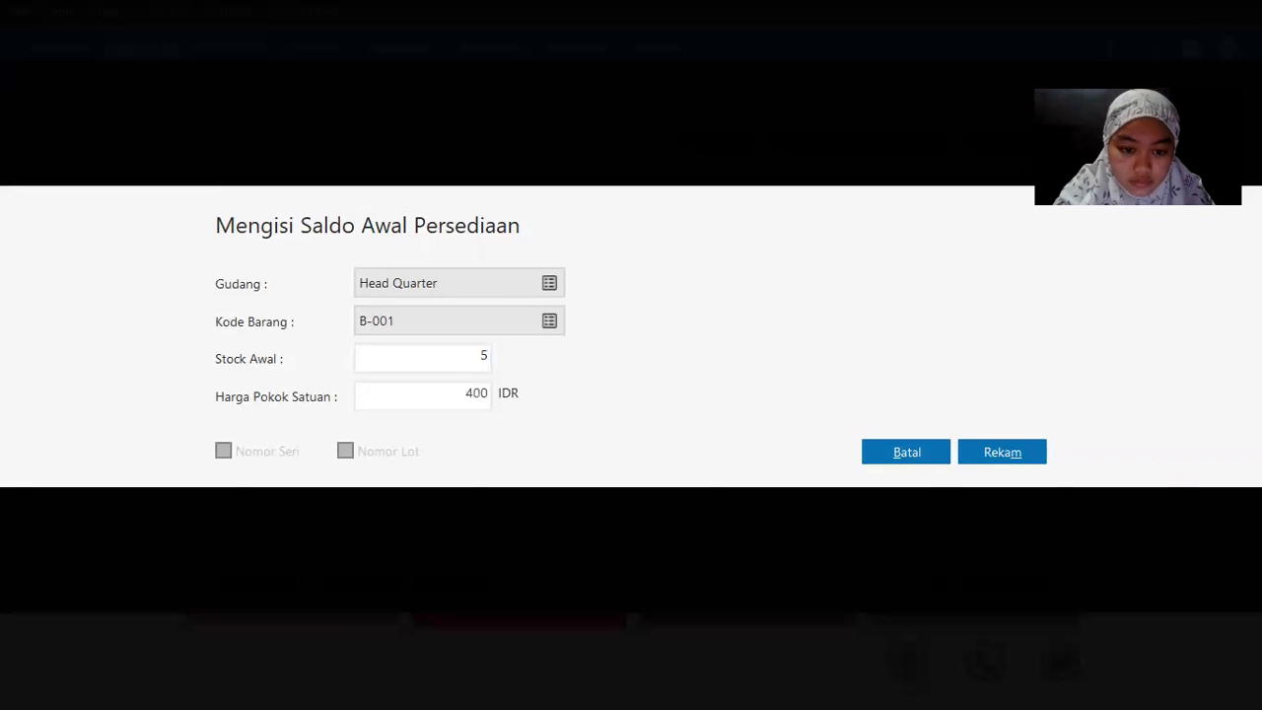
{"action": "type", "text": "00"}
{"action": "left_click", "coordinate": [1019, 456]}
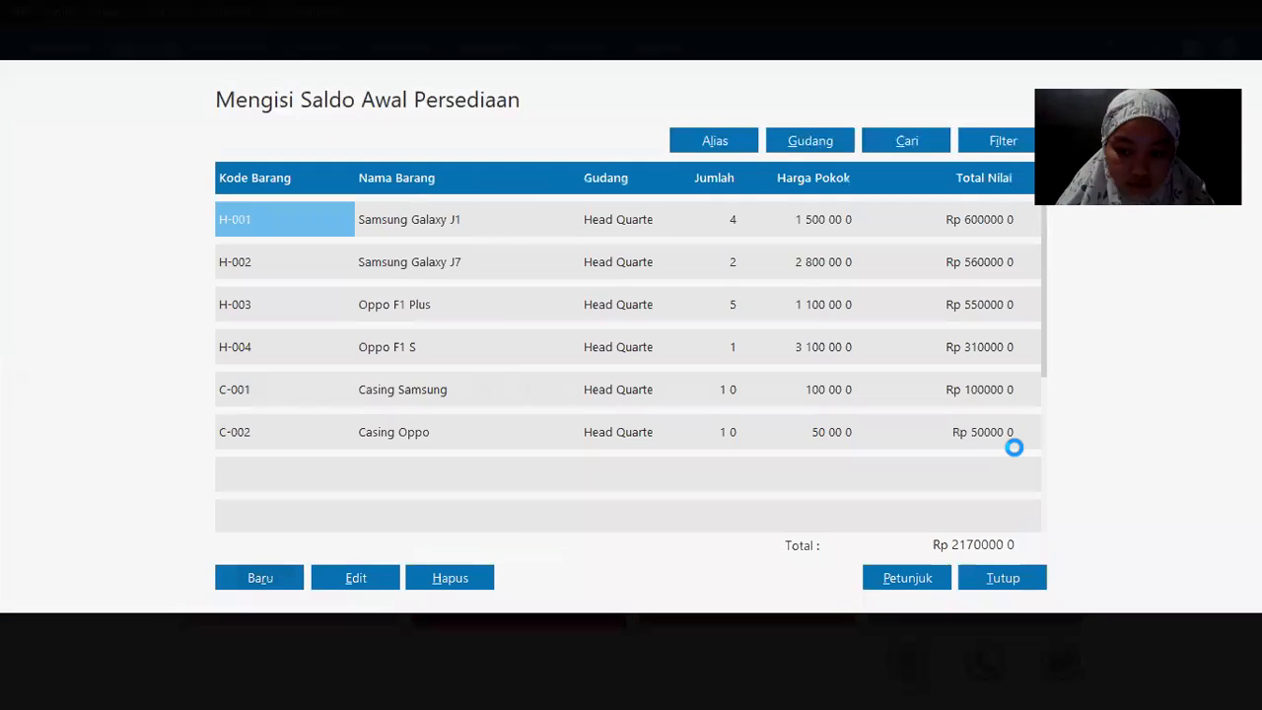
{"action": "key", "text": "alt+Tab"}
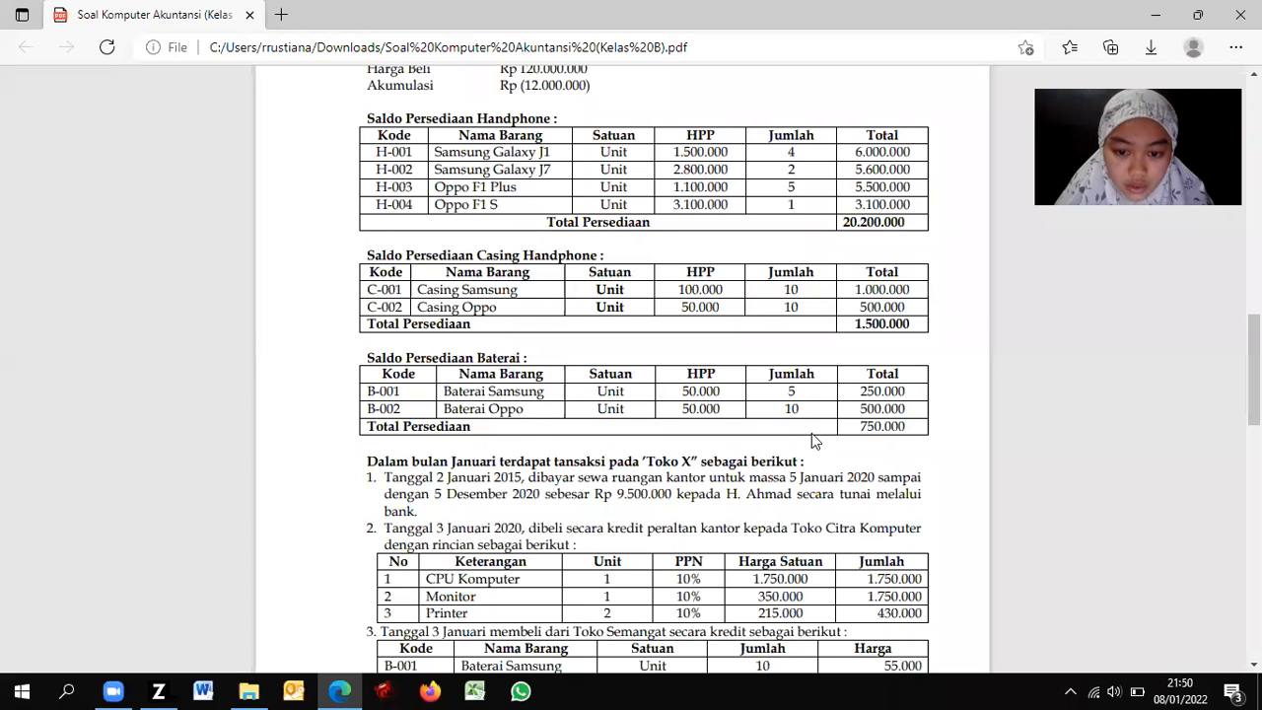
{"action": "key", "text": "alt+Tab"}
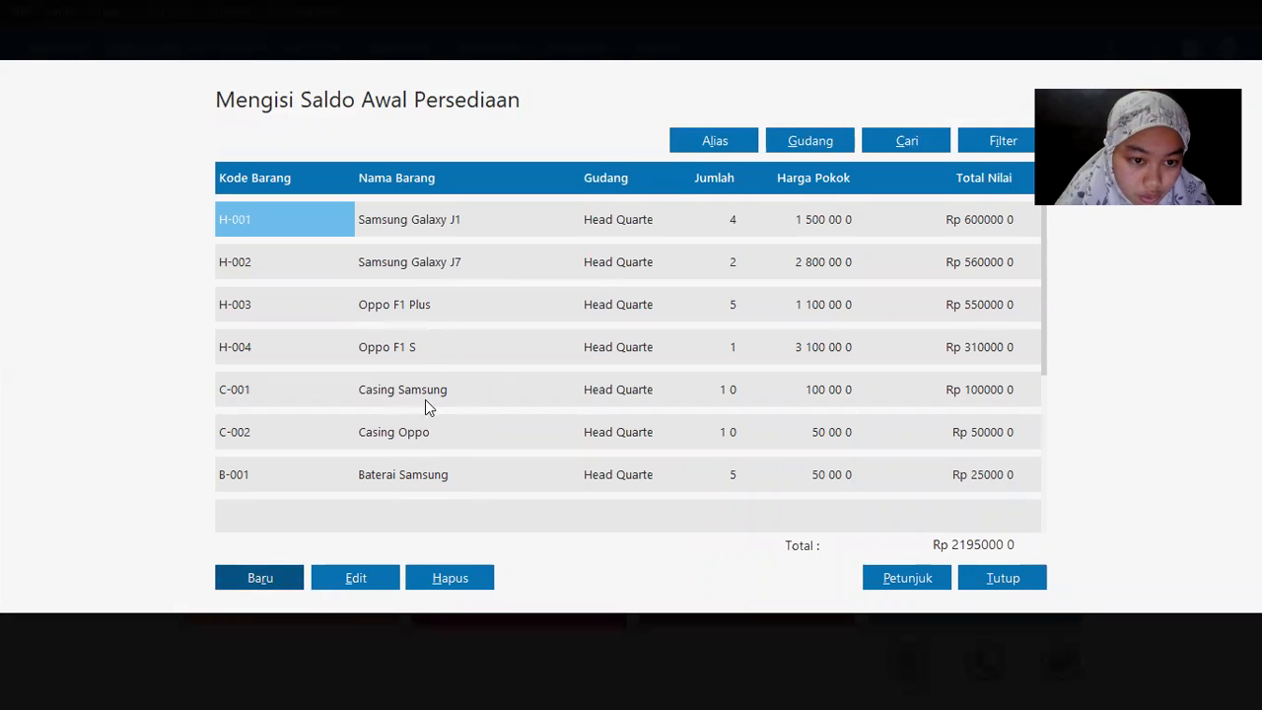
Step: Add C-002 Casing Oppo at 10 units costing 50,000 each, save, and check against the PDF
{"action": "left_click", "coordinate": [262, 581]}
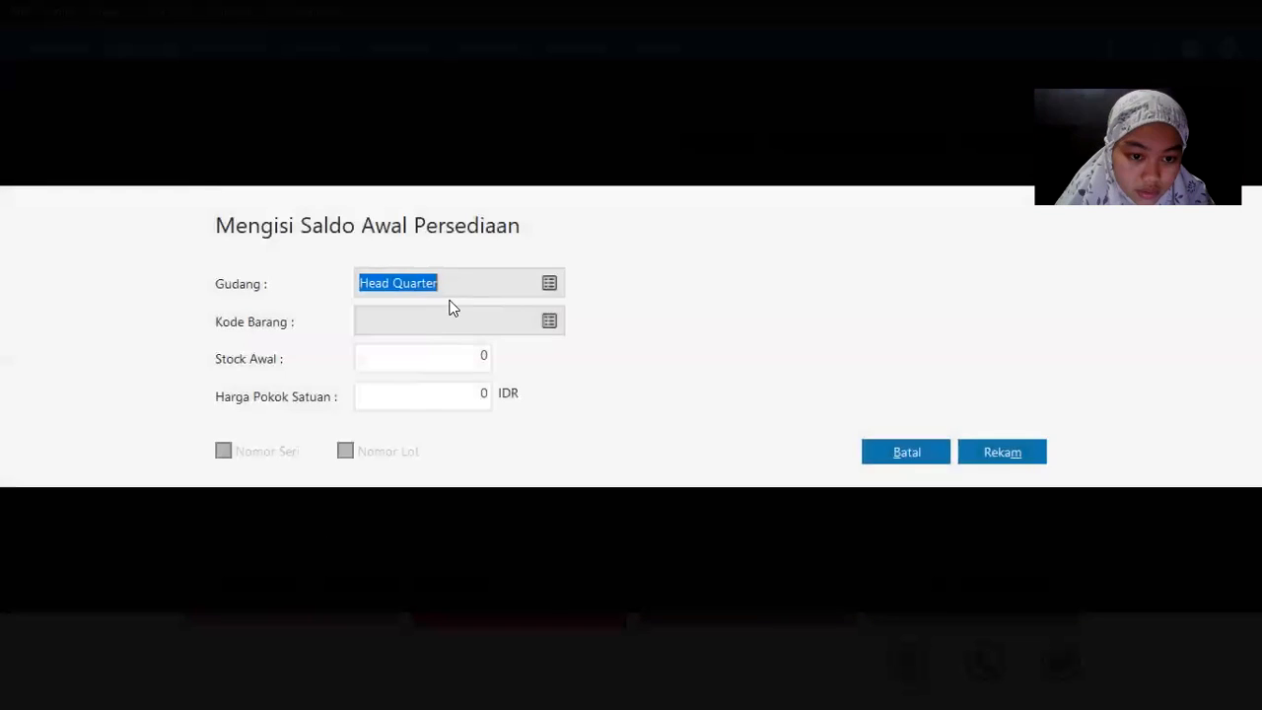
{"action": "left_click", "coordinate": [550, 325]}
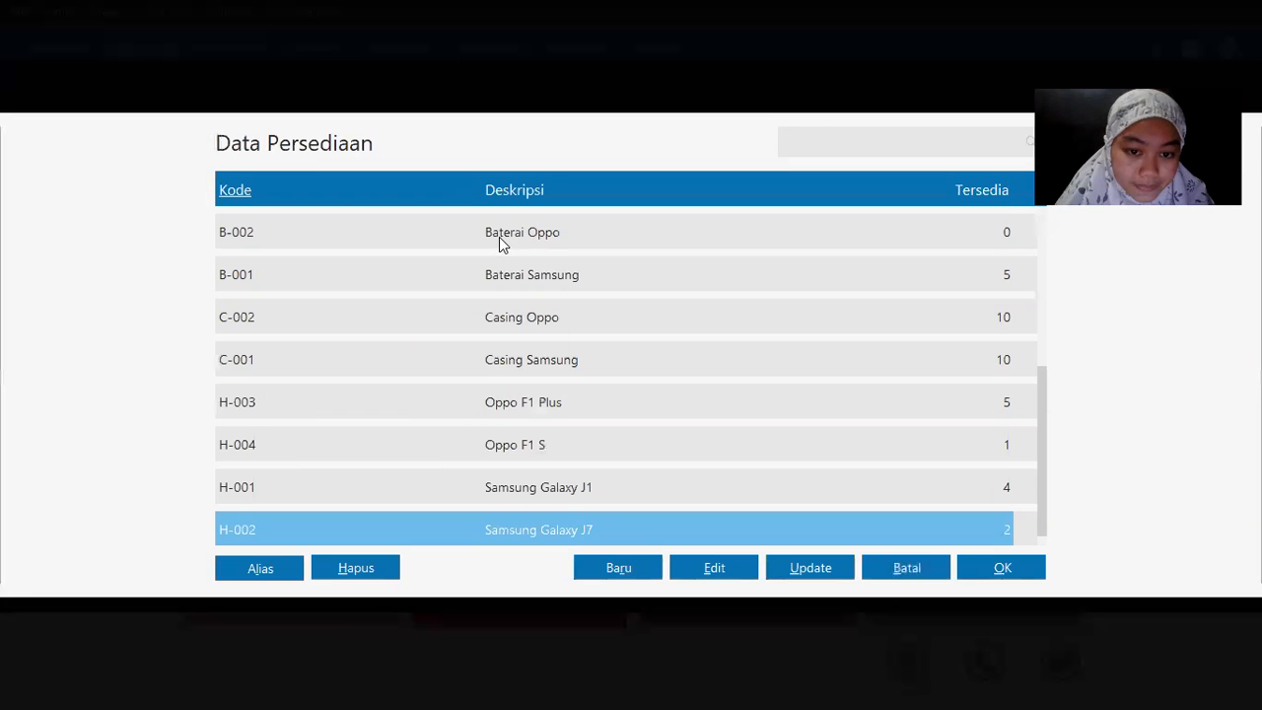
{"action": "double_click", "coordinate": [499, 237]}
{"action": "type", "text": "10"}
{"action": "key", "text": "Tab"}
{"action": "type", "text": "50000"}
{"action": "key", "text": "alt+Tab"}
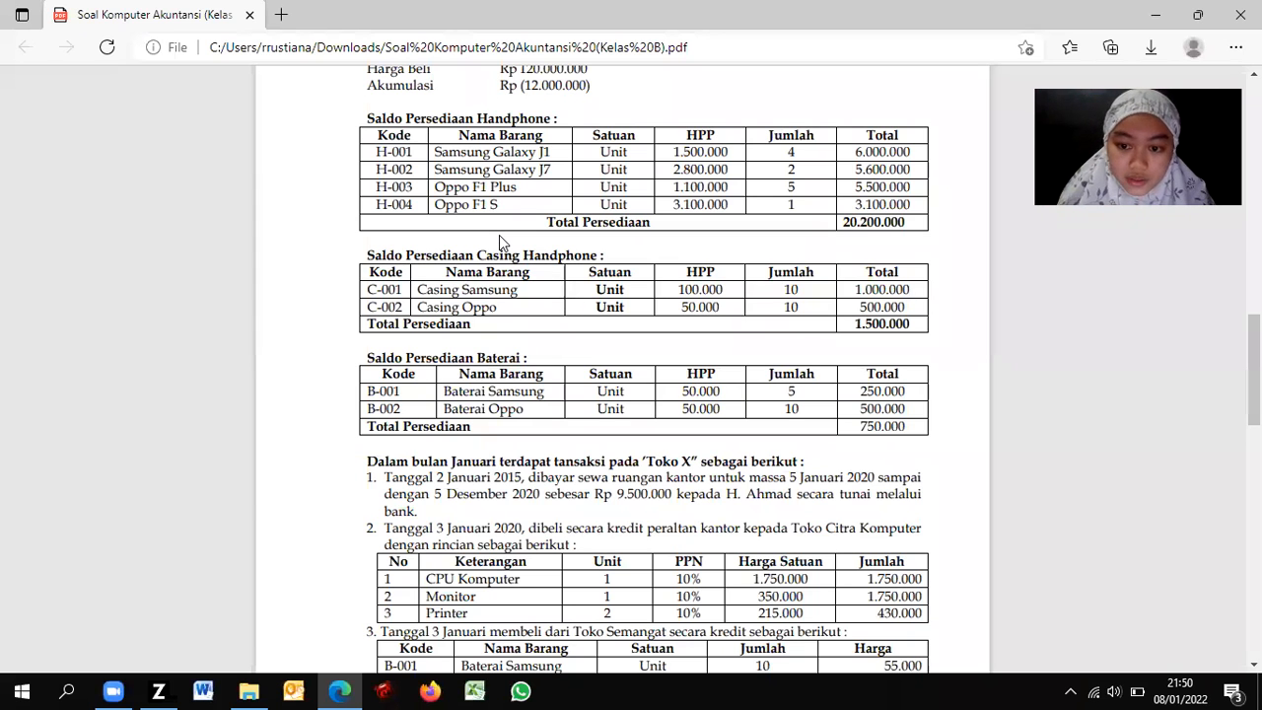
{"action": "key", "text": "alt+Tab"}
{"action": "left_click", "coordinate": [1003, 450]}
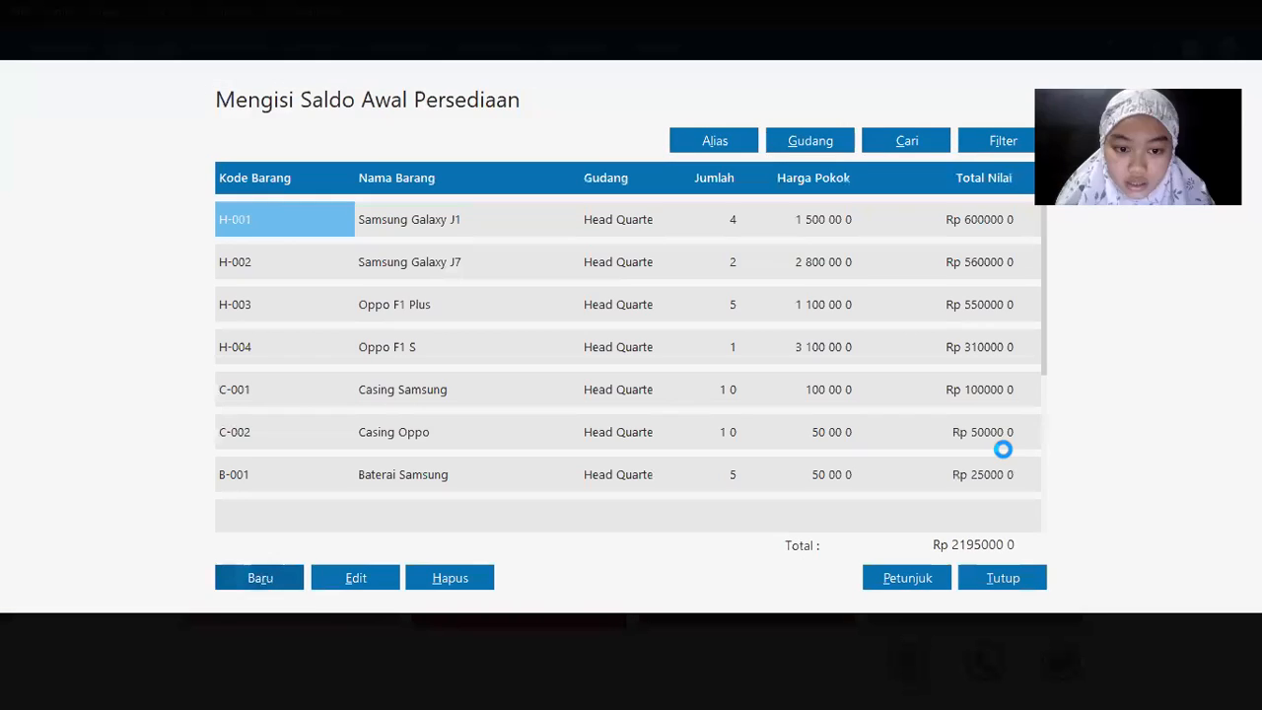
{"action": "key", "text": "alt+Tab"}
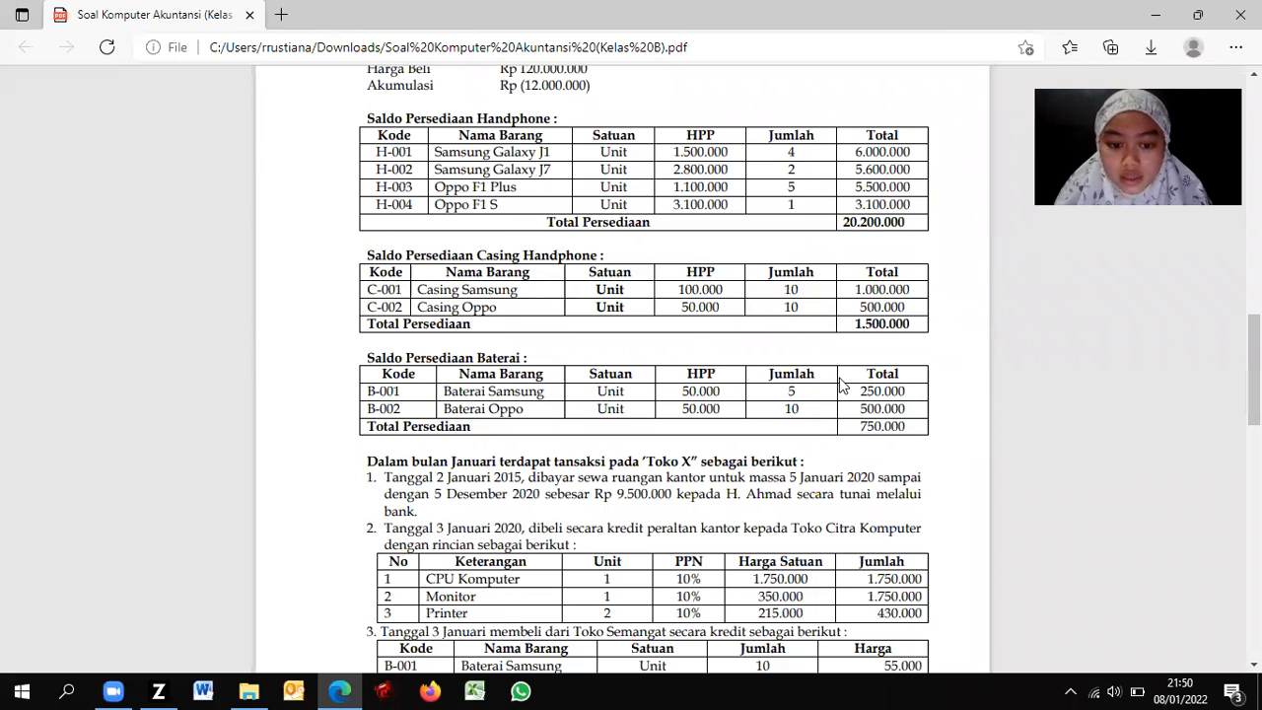
{"action": "key", "text": "alt+Tab"}
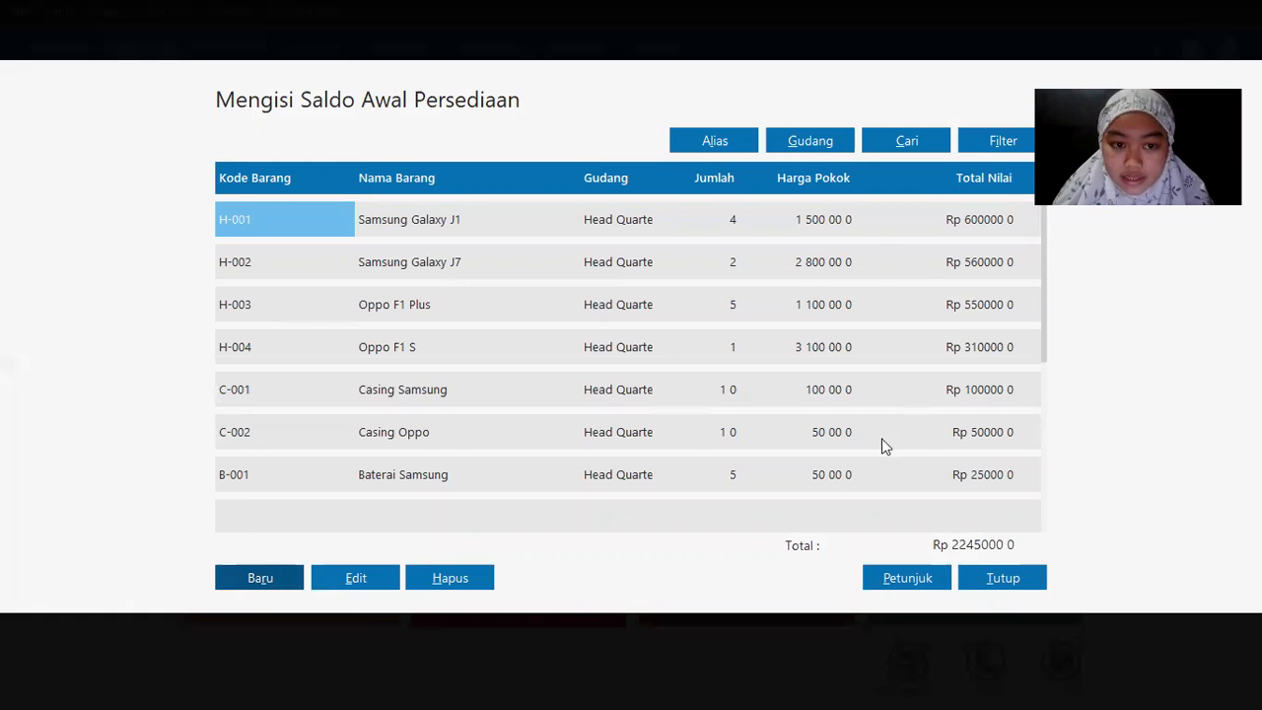
Step: Close opening stock, confirm the ending-inventory recalculation, and dismiss the all-correct results
{"action": "left_click", "coordinate": [1016, 575]}
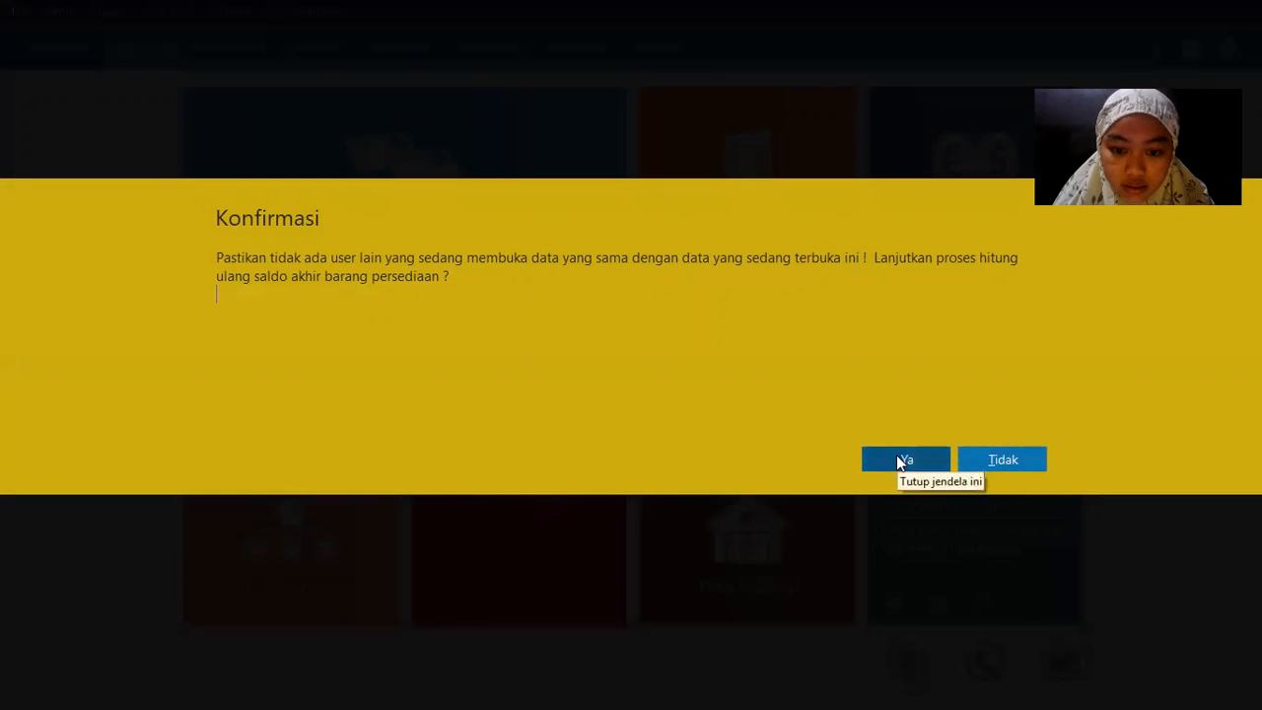
{"action": "left_click", "coordinate": [896, 457]}
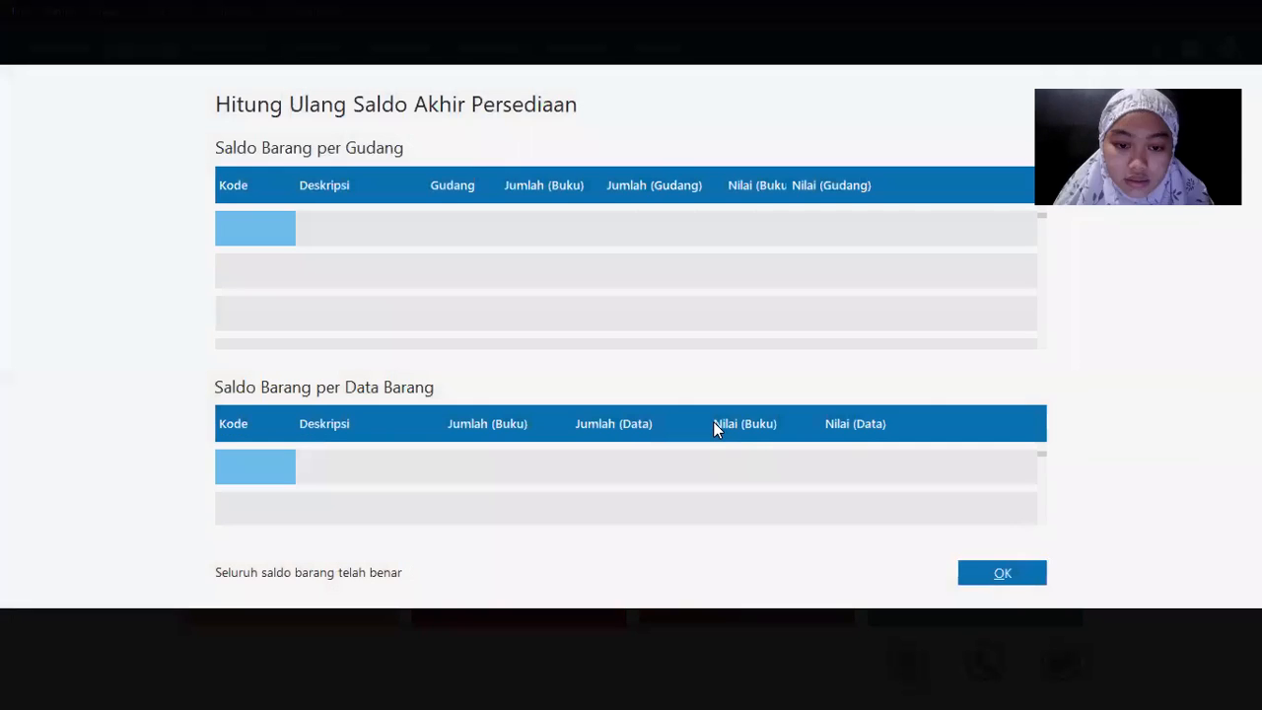
{"action": "left_click", "coordinate": [1009, 576]}
{"action": "mouse_move", "coordinate": [551, 215]}
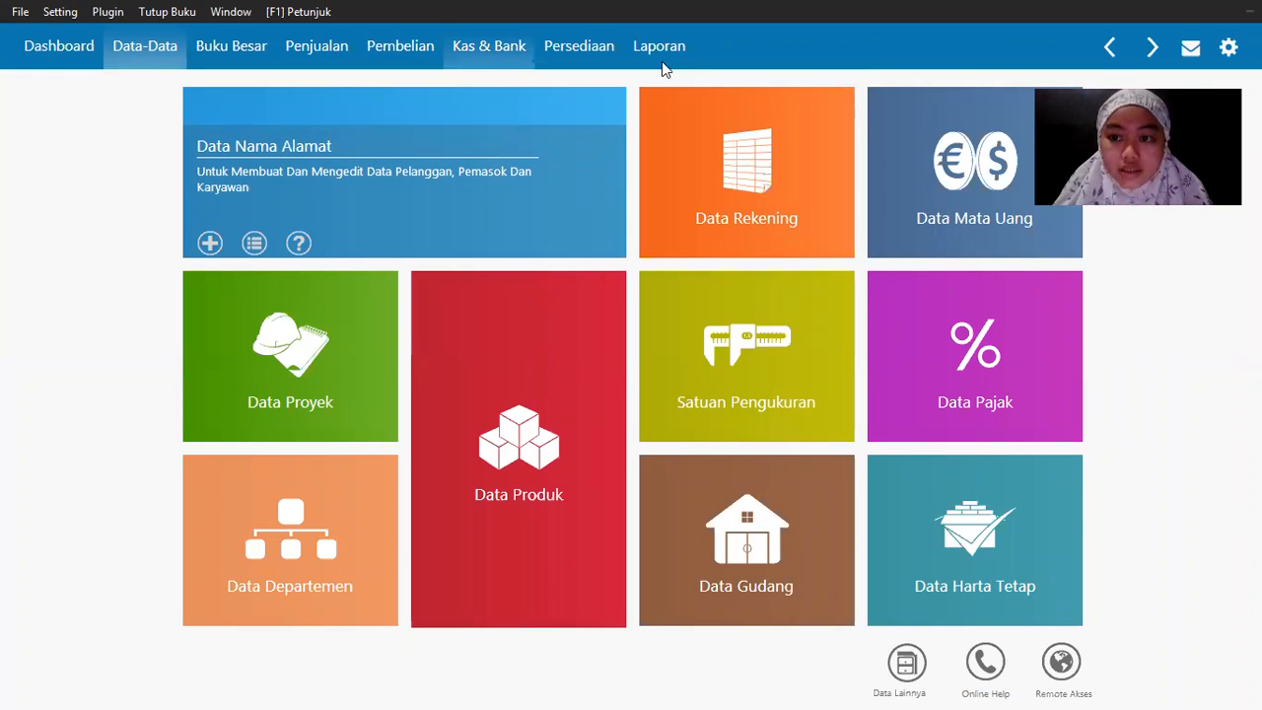
Step: Read the January Toko X transactions in the PDF, then go to Zahir's Kas & Bank page
{"action": "key", "text": "alt+Tab"}
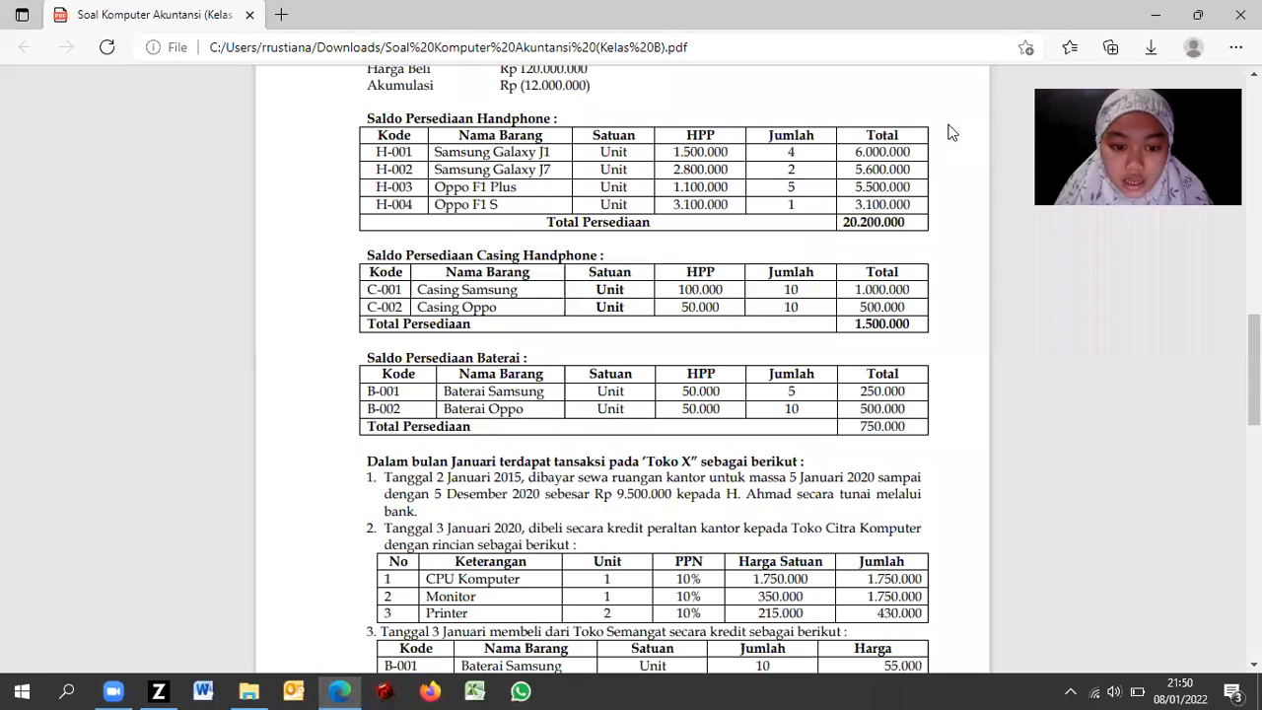
{"action": "scroll", "coordinate": [1229, 351], "scroll_direction": "down", "scroll_amount": 4}
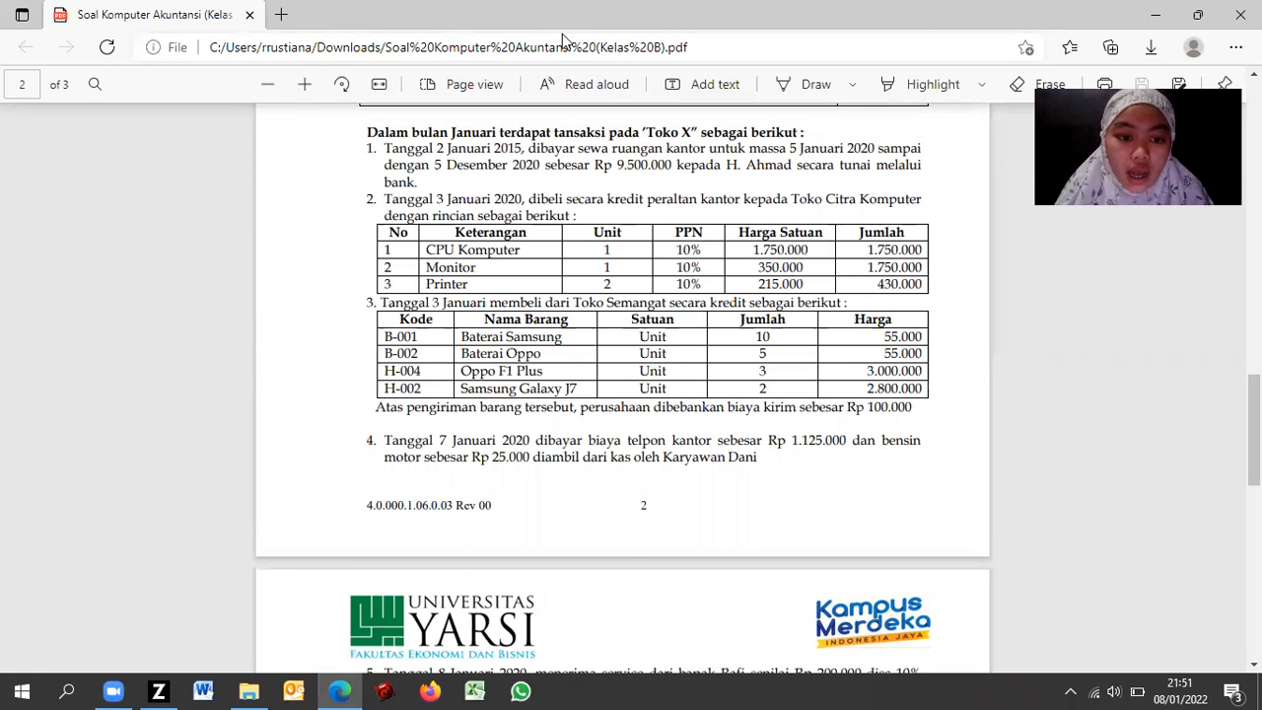
{"action": "key", "text": "alt+Tab"}
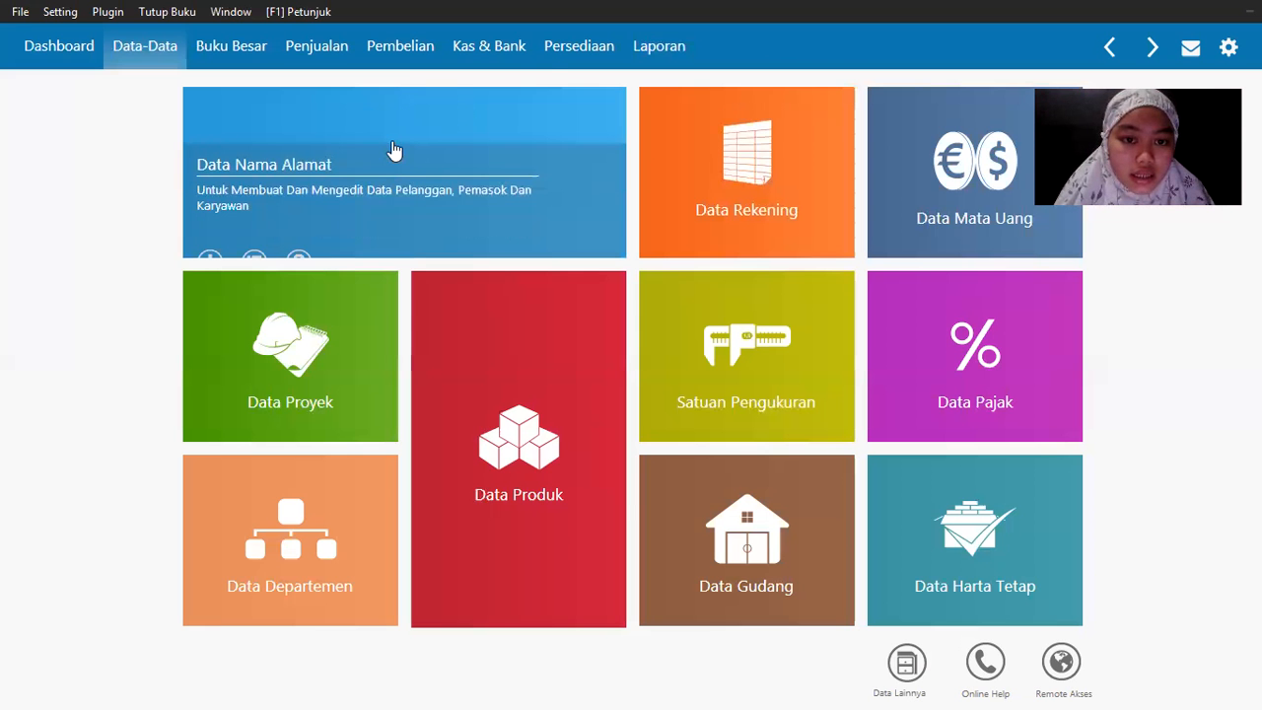
{"action": "left_click", "coordinate": [484, 51]}
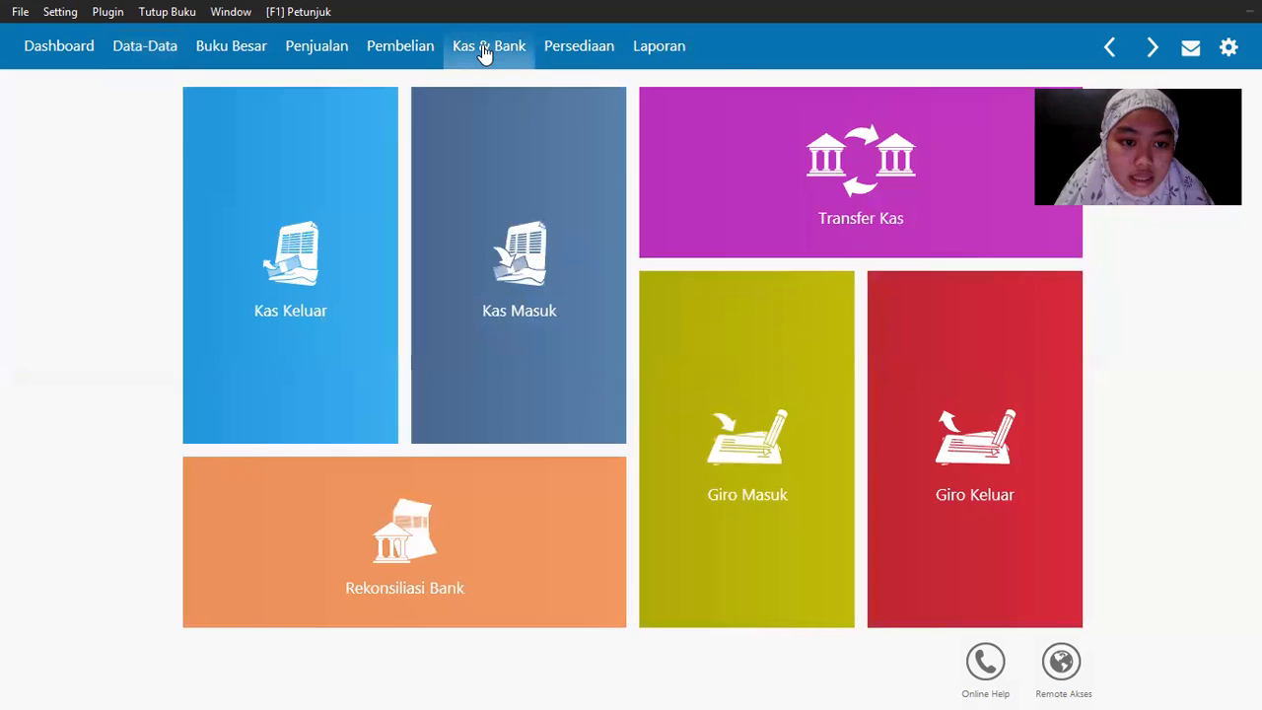
Step: Start a new Kas Keluar payment from the Bank account and bring up its recipient list
{"action": "mouse_move", "coordinate": [304, 254]}
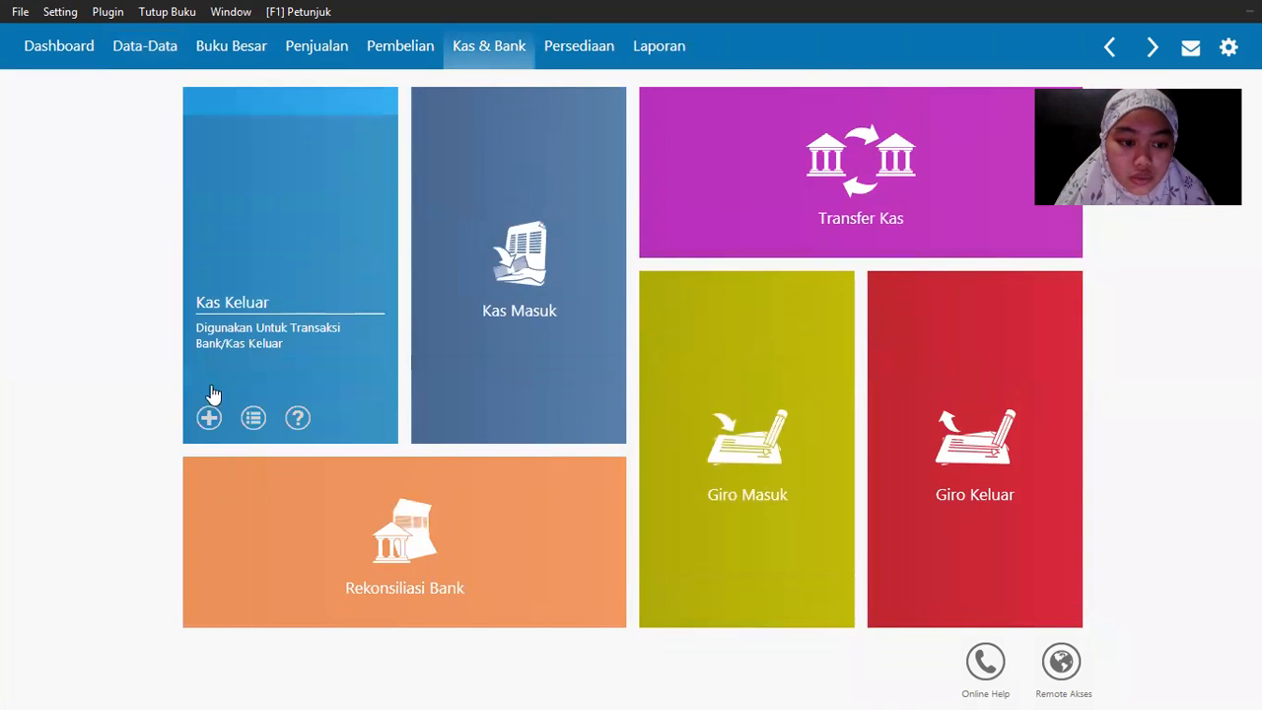
{"action": "left_click", "coordinate": [208, 417]}
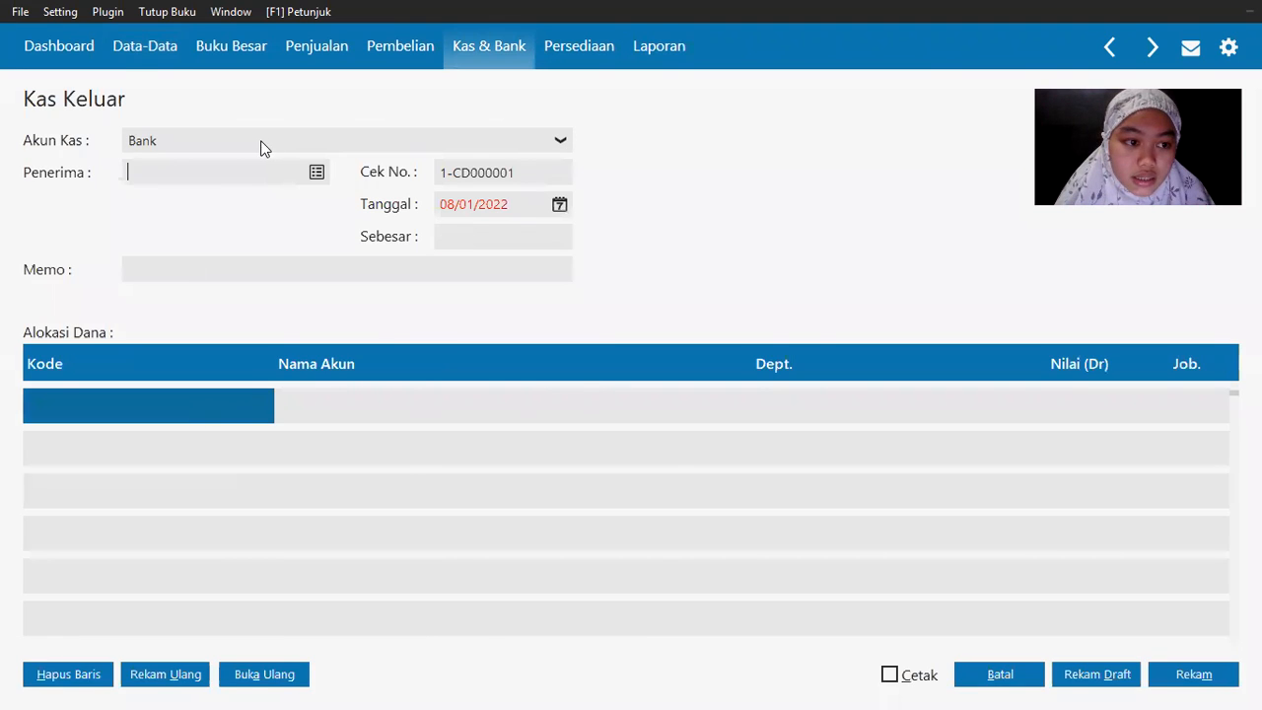
{"action": "key", "text": "alt+Tab"}
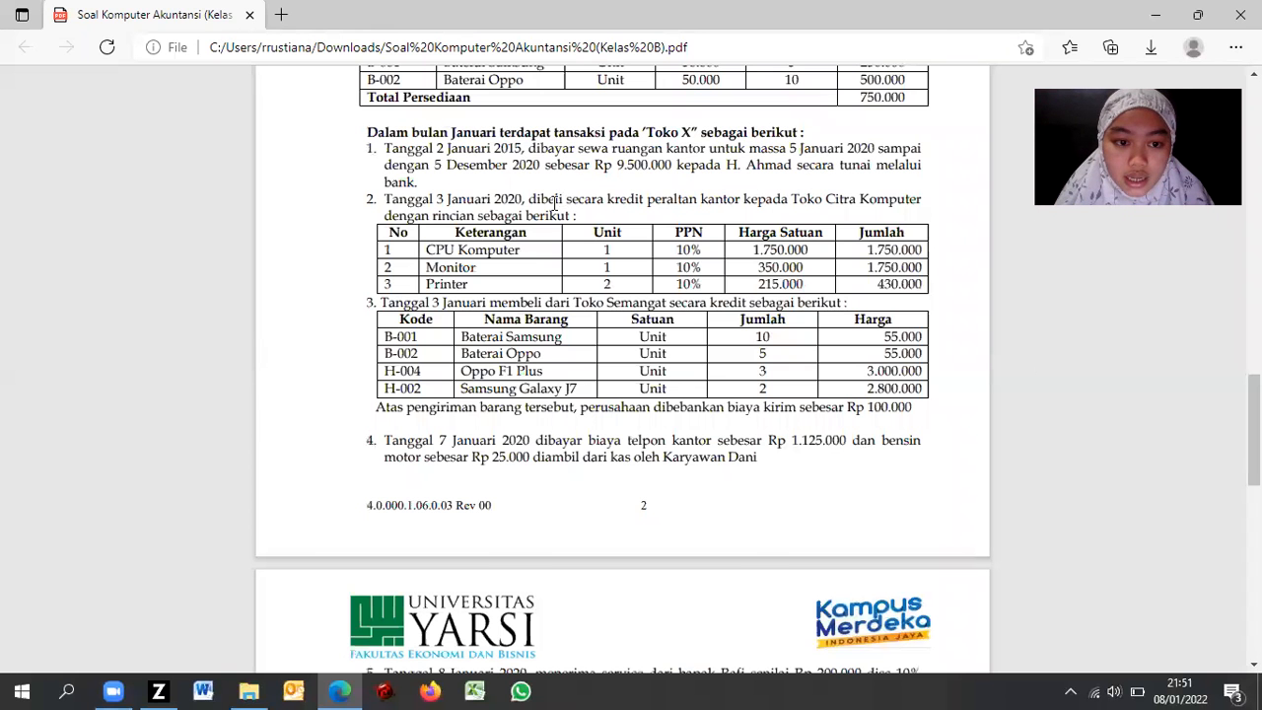
{"action": "key", "text": "alt+Tab"}
{"action": "left_click", "coordinate": [320, 172]}
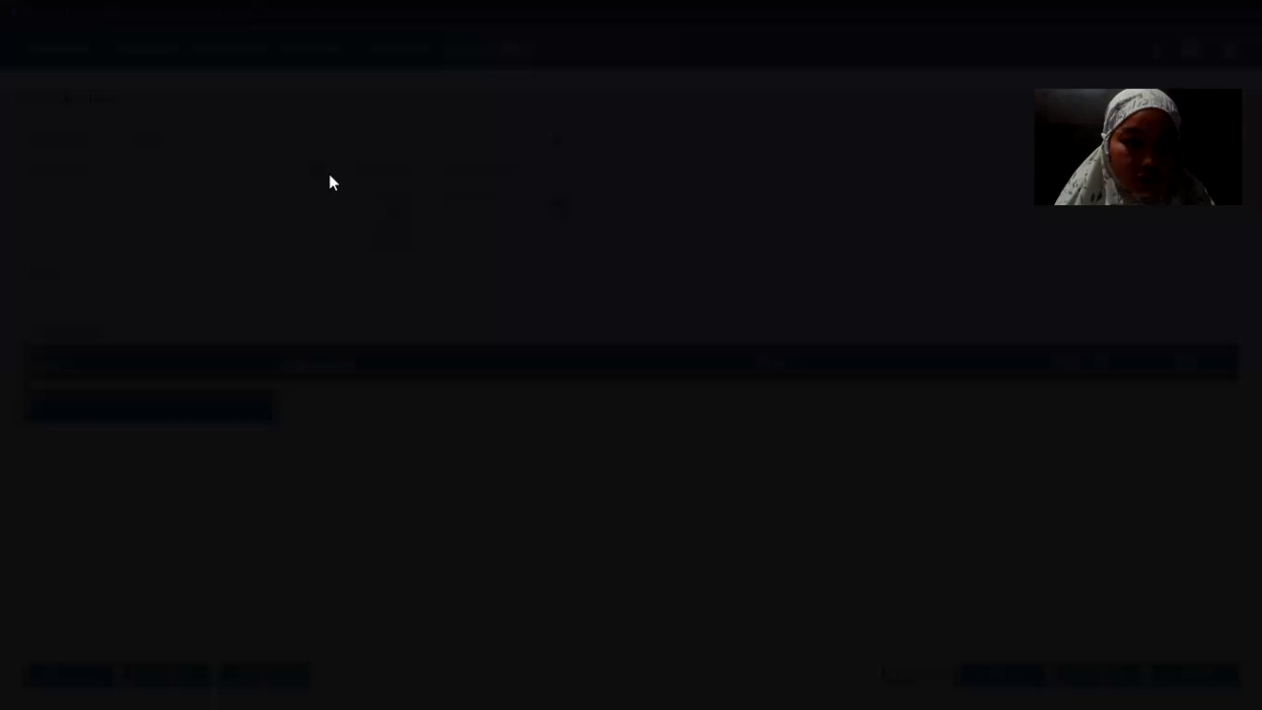
Step: Create the rent landlord as new vendor VNDR-3 and select it as the payment recipient
{"action": "key", "text": "alt+Tab"}
{"action": "key", "text": "alt+Tab"}
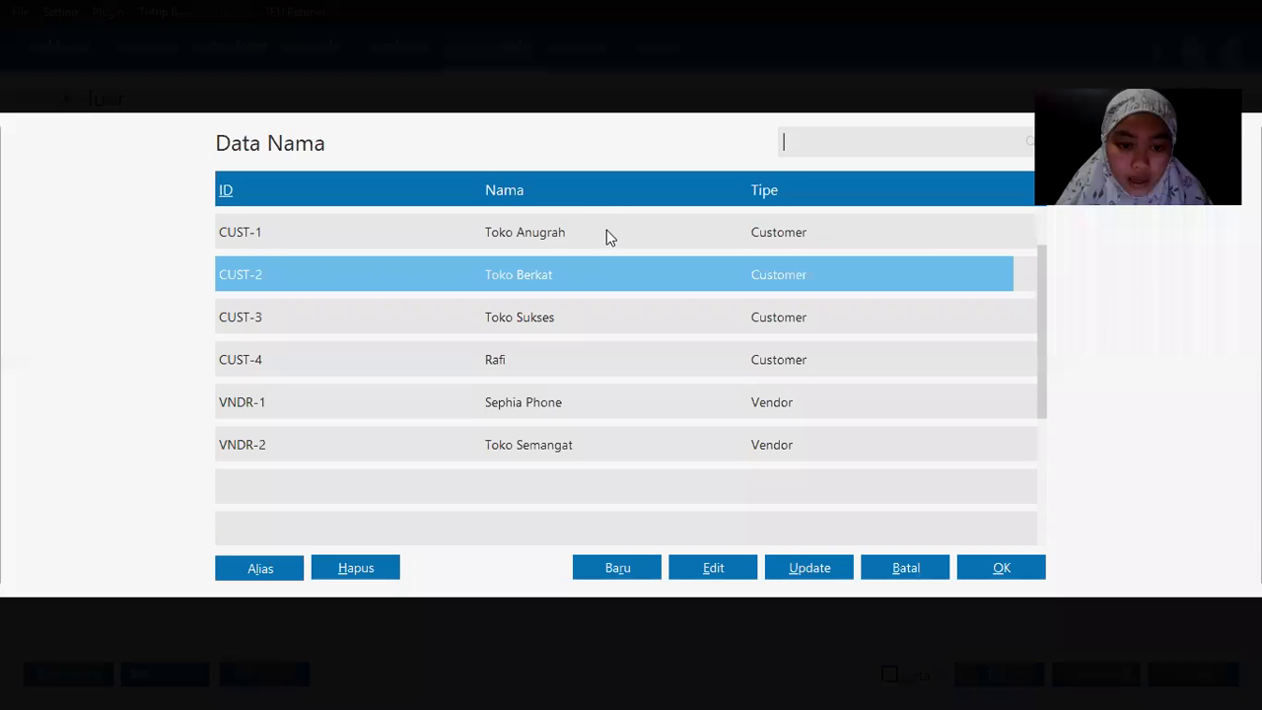
{"action": "left_click", "coordinate": [634, 568]}
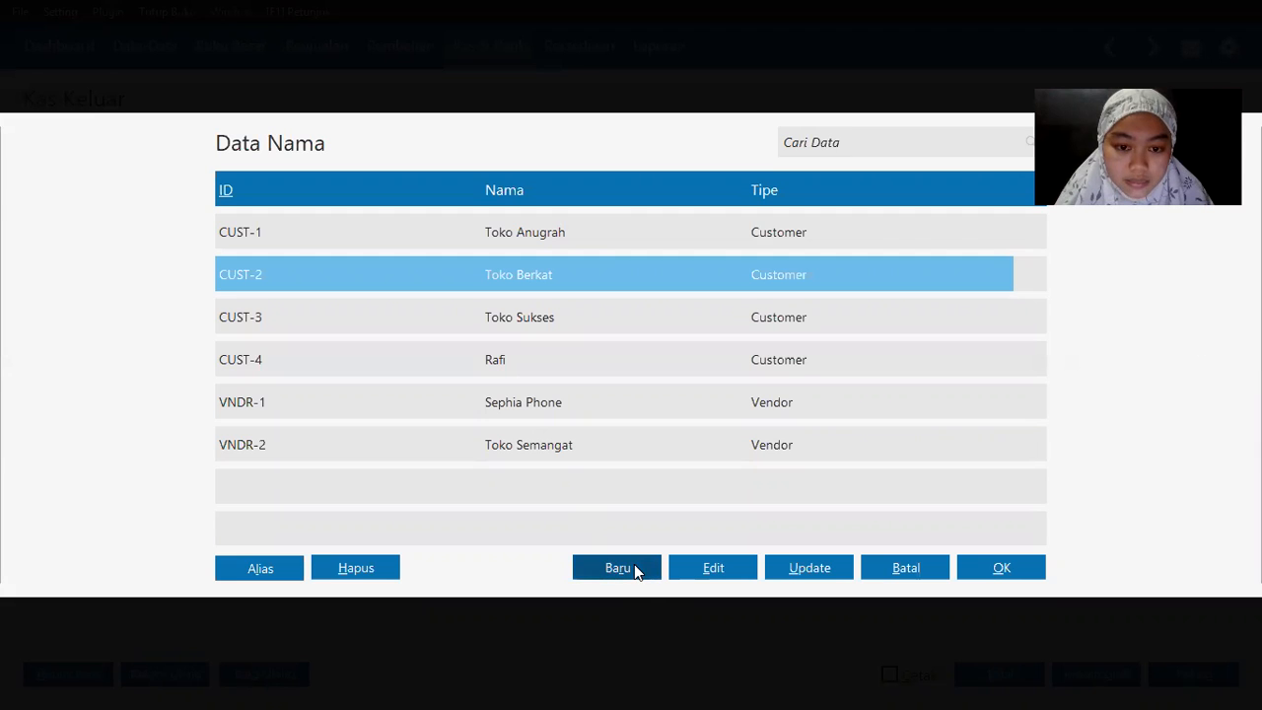
{"action": "key", "text": "alt+Tab"}
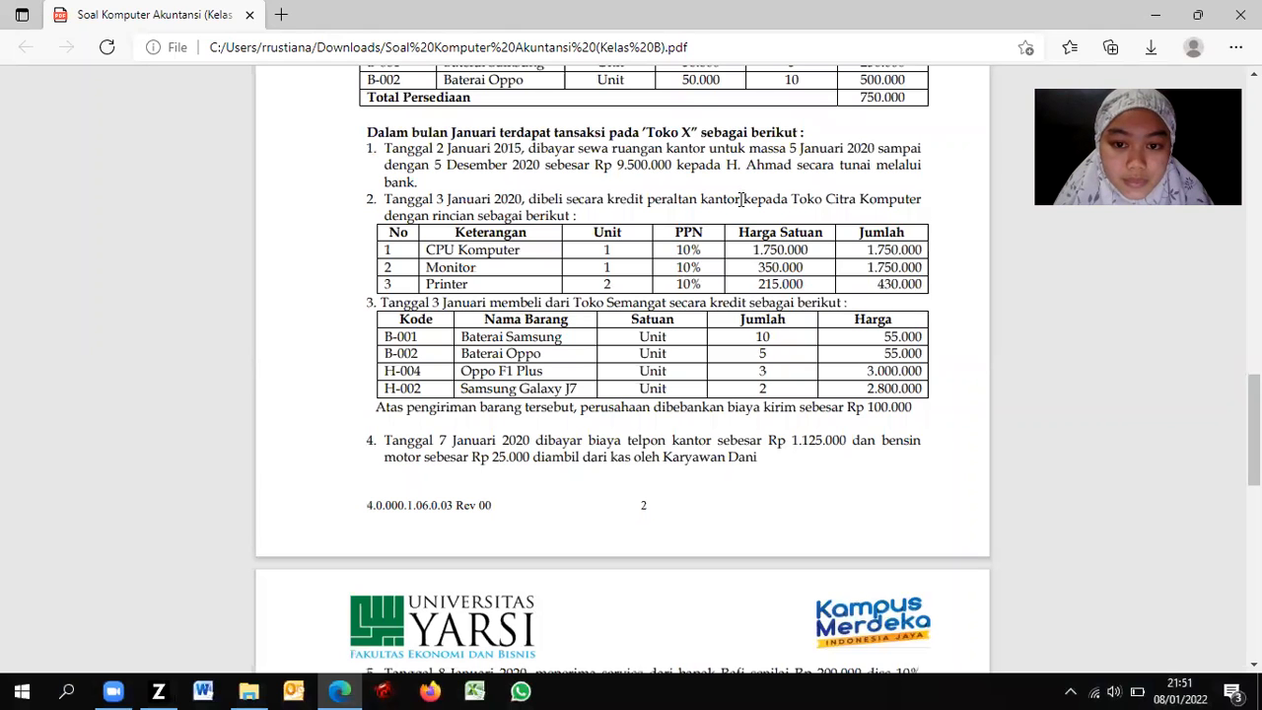
{"action": "key", "text": "alt+Tab"}
{"action": "left_click", "coordinate": [437, 224]}
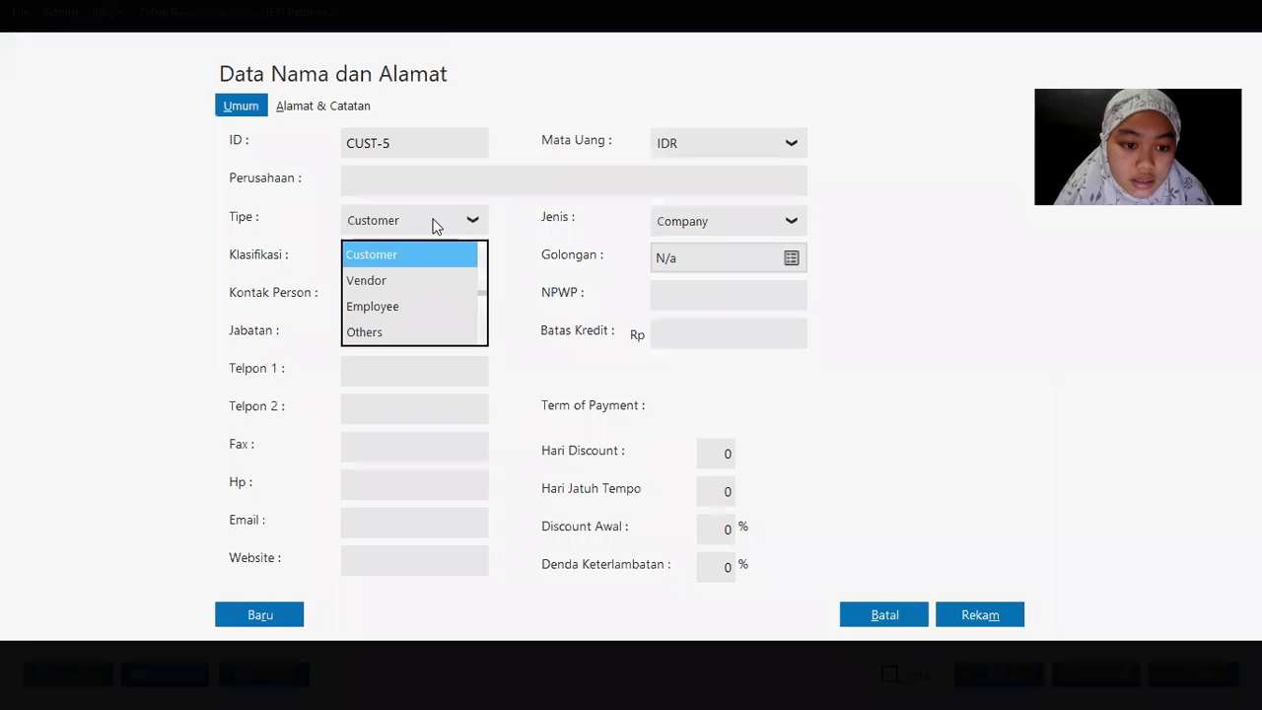
{"action": "left_click", "coordinate": [384, 281]}
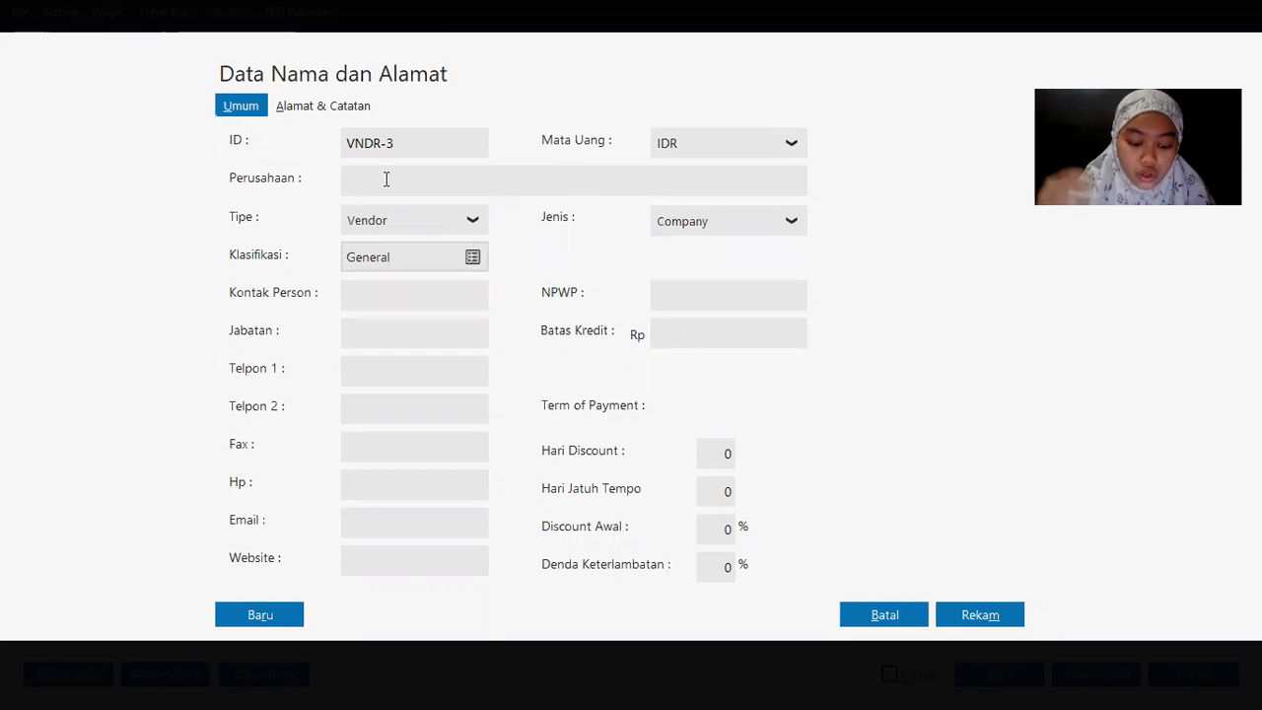
{"action": "key", "text": "alt+Tab"}
{"action": "key", "text": "alt+Tab"}
{"action": "left_click", "coordinate": [385, 179]}
{"action": "type", "text": "H"}
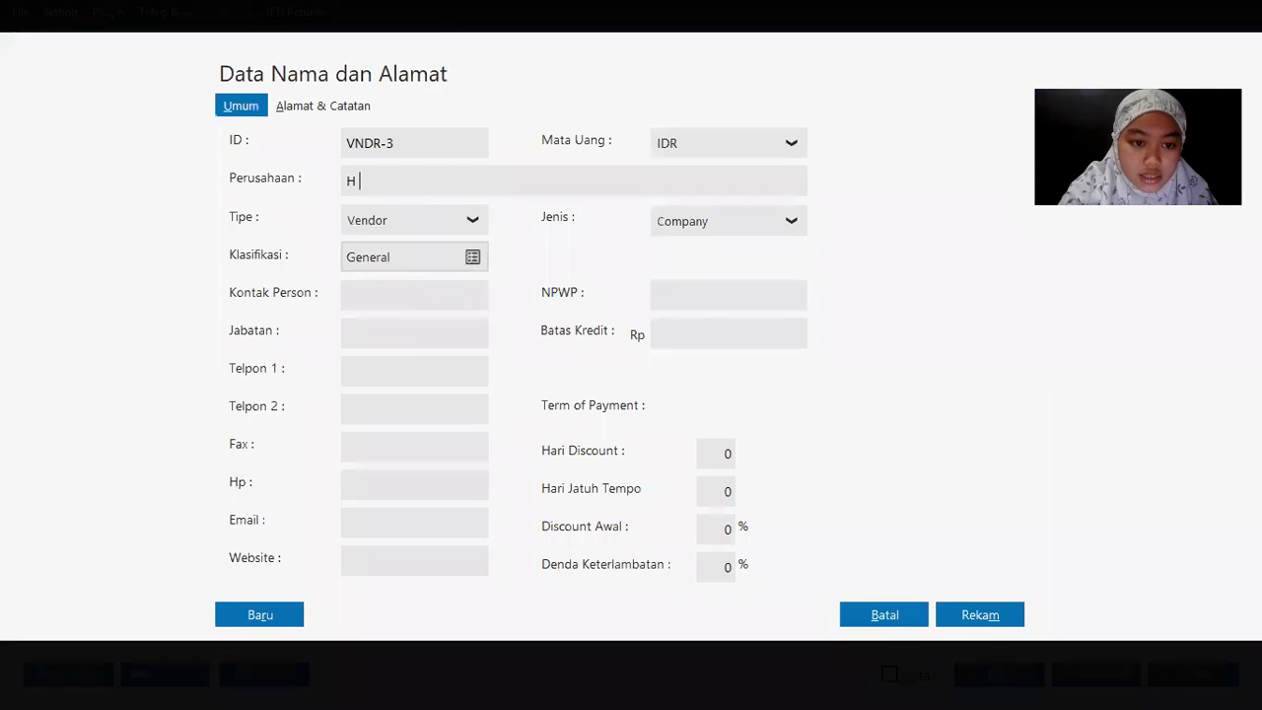
{"action": "type", "text": ". Ahmad"}
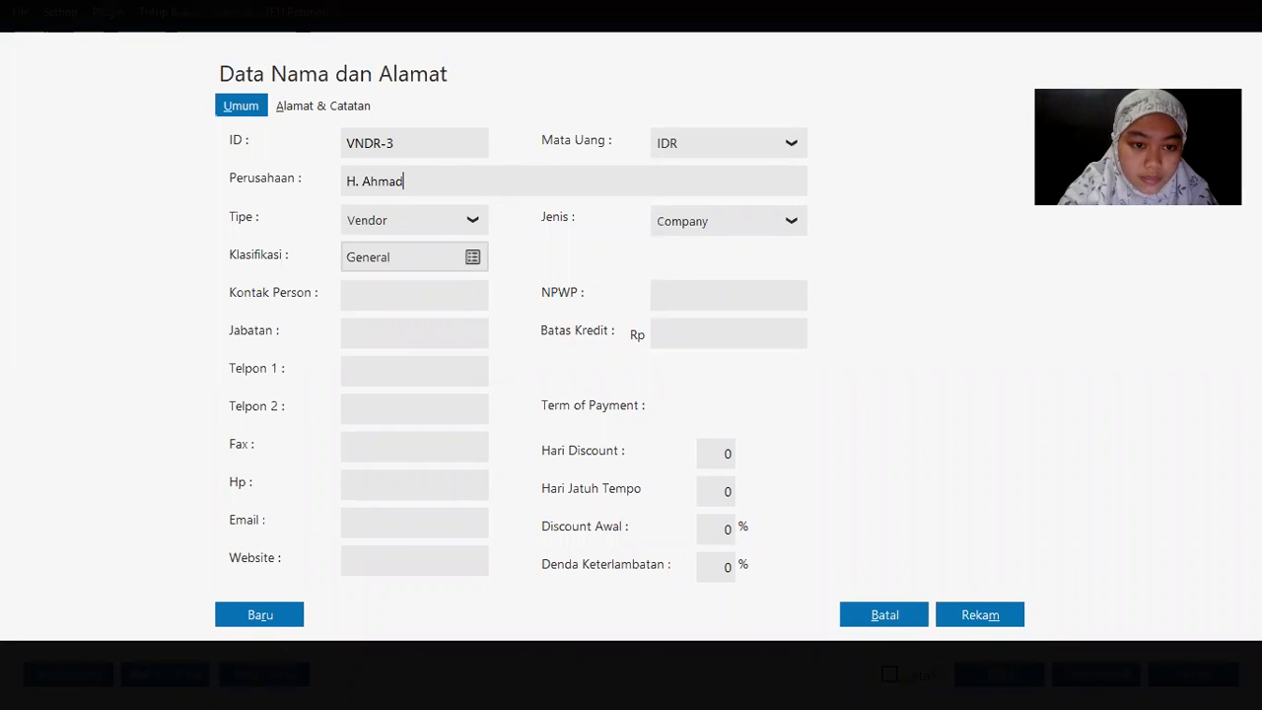
{"action": "left_click", "coordinate": [986, 618]}
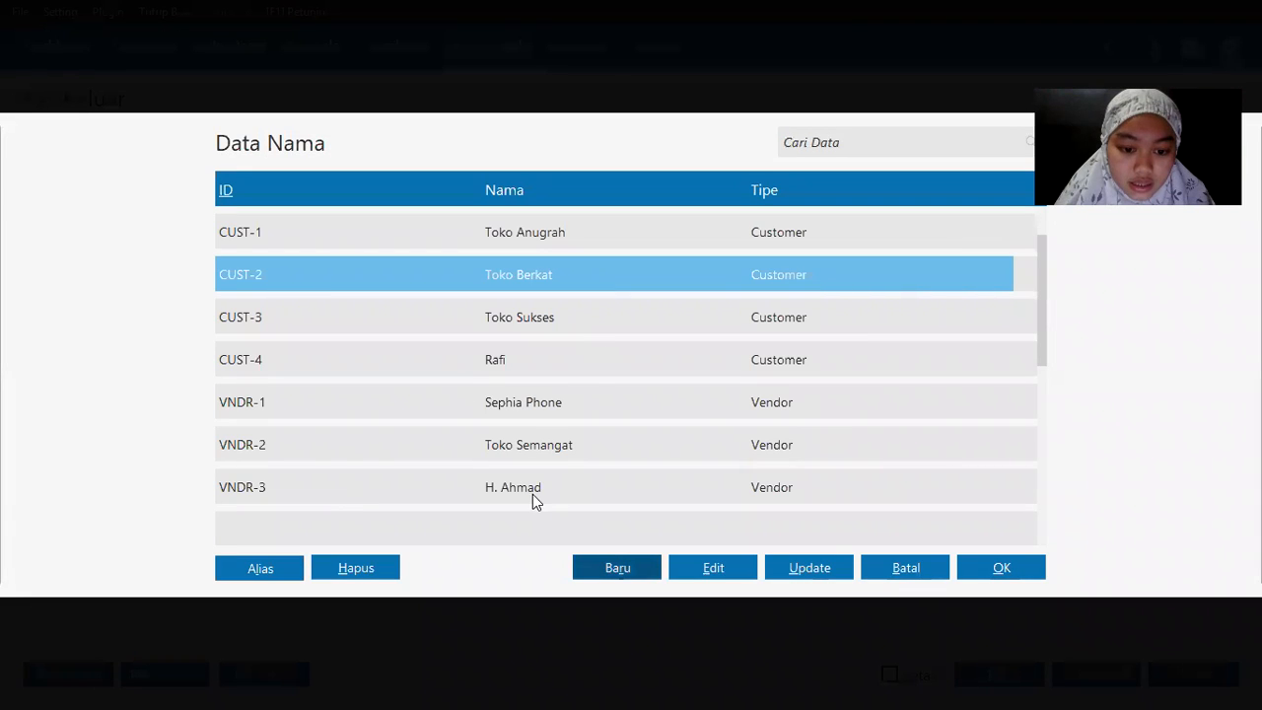
{"action": "double_click", "coordinate": [526, 488]}
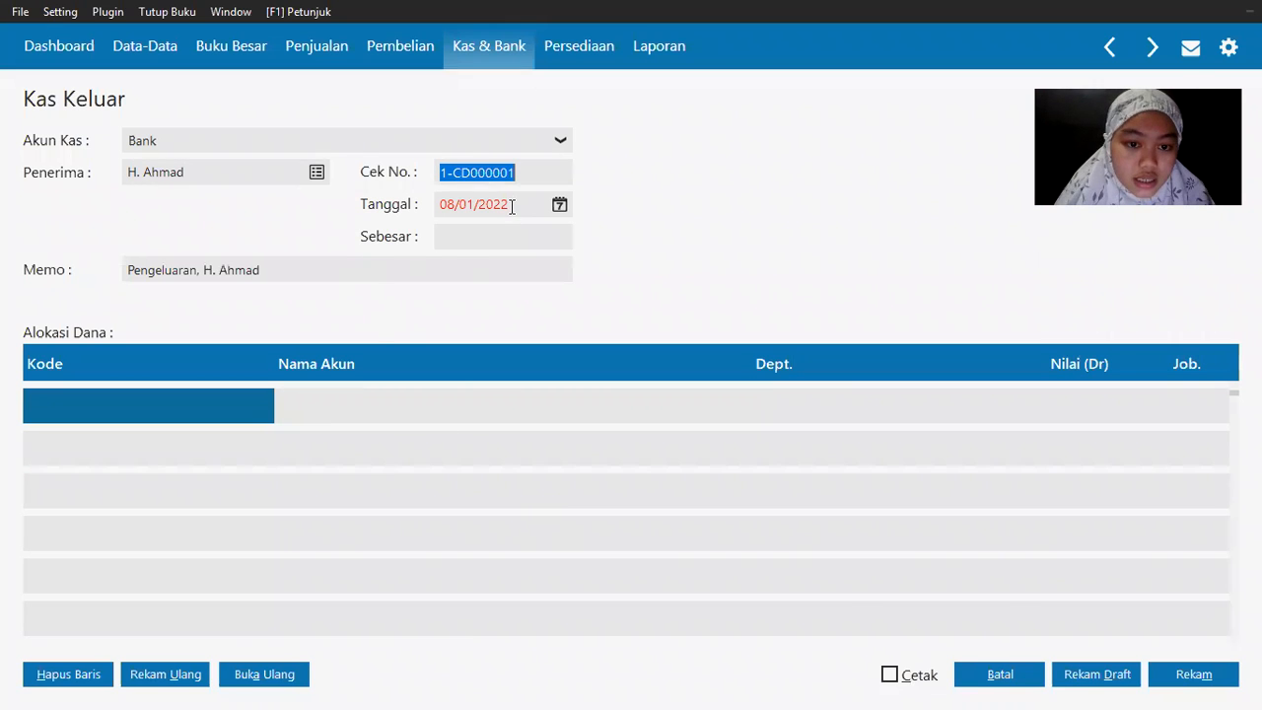
Step: Set the Kas Keluar transaction date to 2 January 2020
{"action": "key", "text": "alt+Tab"}
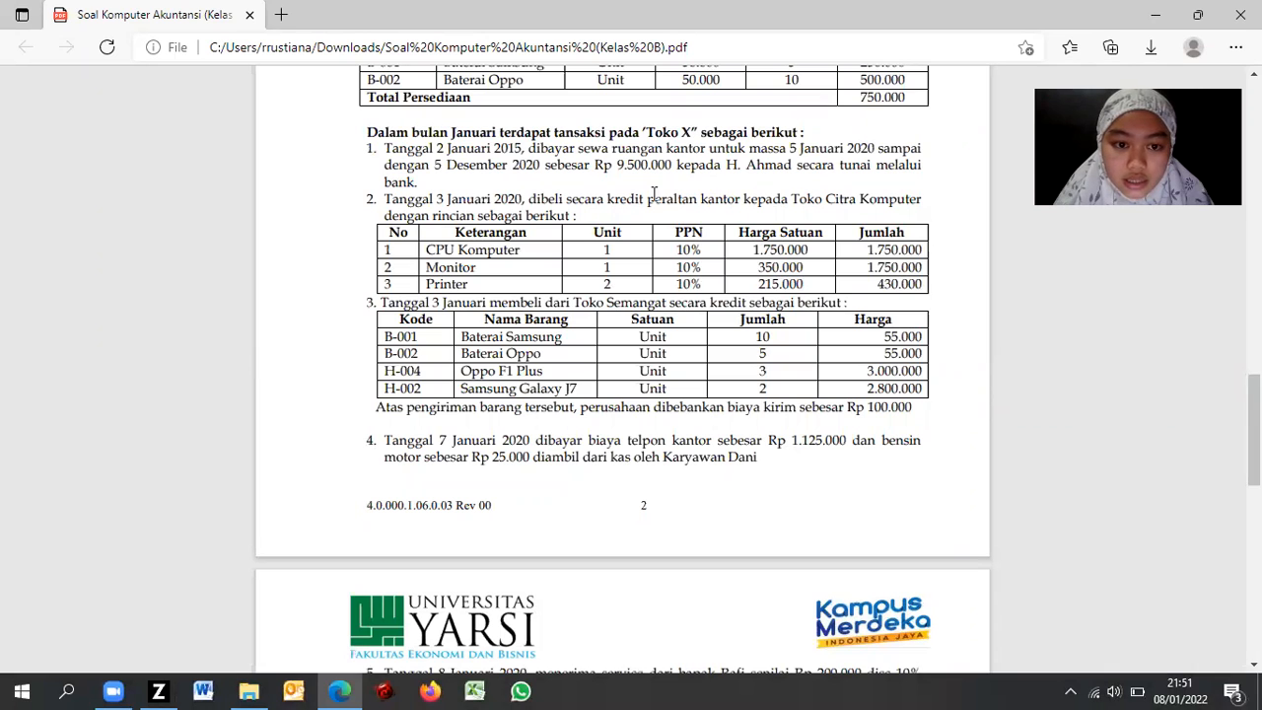
{"action": "key", "text": "alt+Tab"}
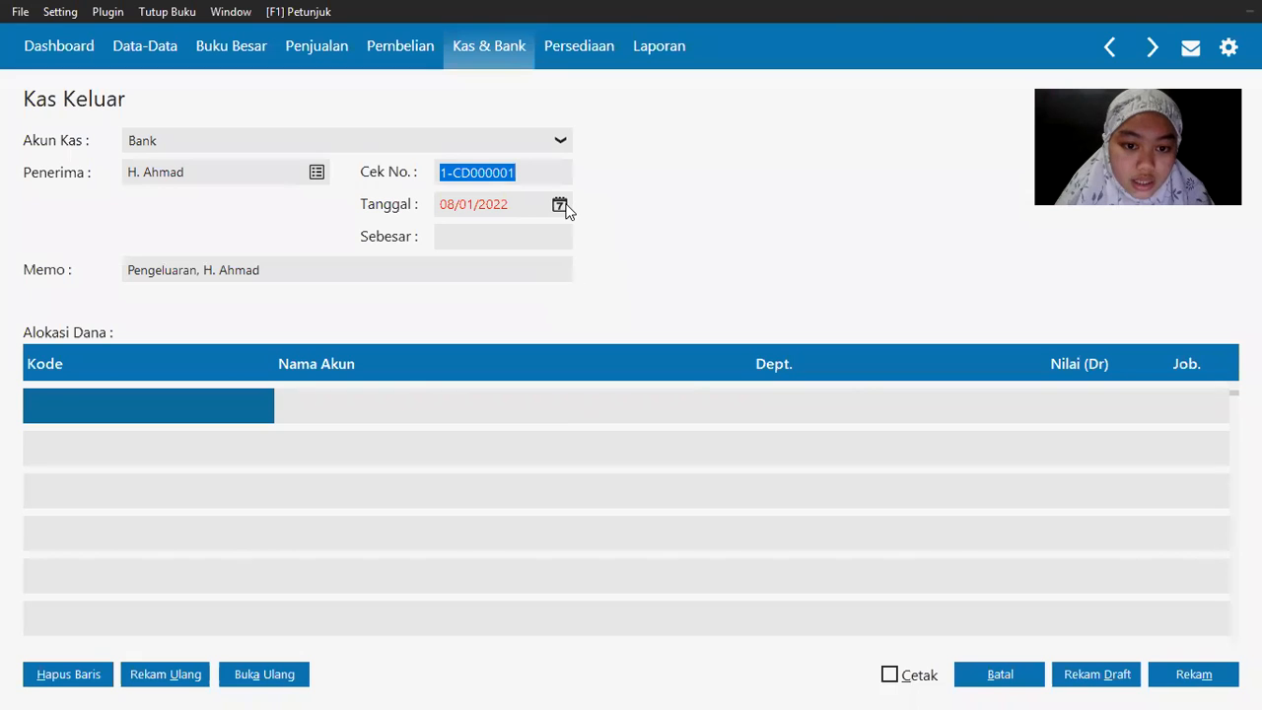
{"action": "left_click", "coordinate": [559, 205]}
{"action": "left_click", "coordinate": [628, 431]}
{"action": "left_click", "coordinate": [684, 610]}
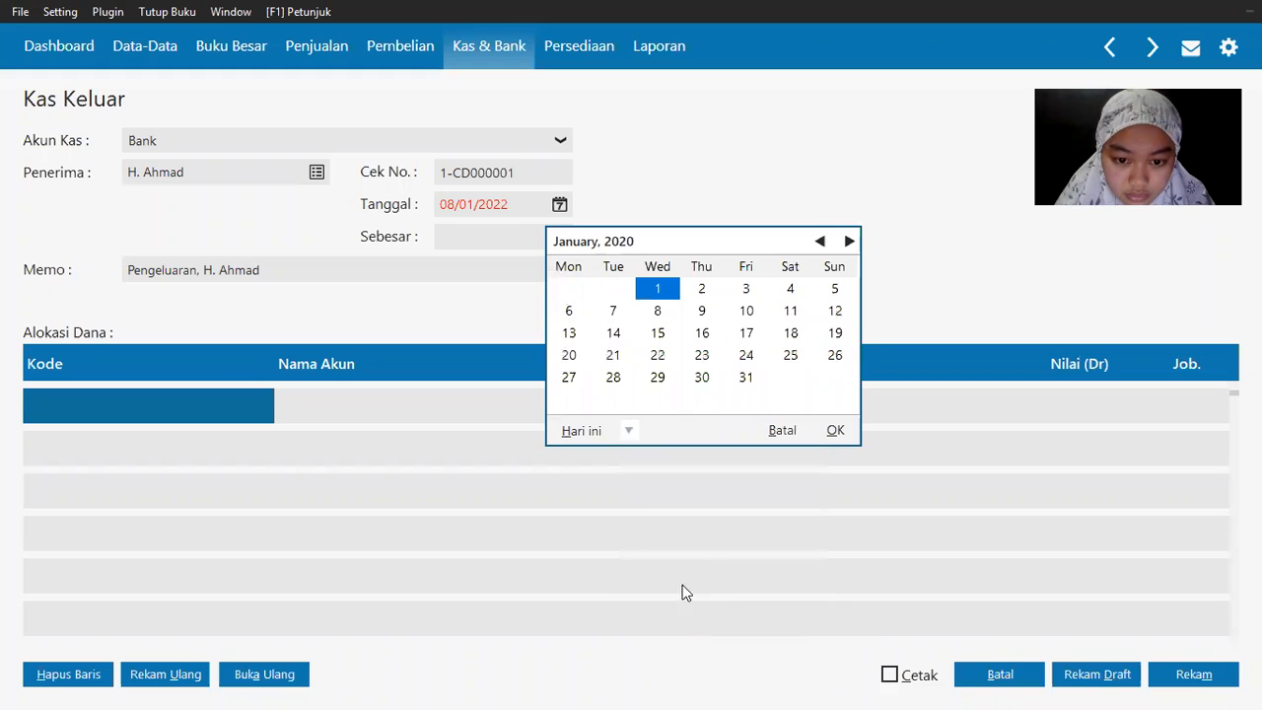
{"action": "left_click", "coordinate": [720, 292]}
{"action": "left_click", "coordinate": [490, 242]}
Step: Search 'se' in the account list and put 110010010 Kas Kecil on the first allocation line
{"action": "double_click", "coordinate": [121, 405]}
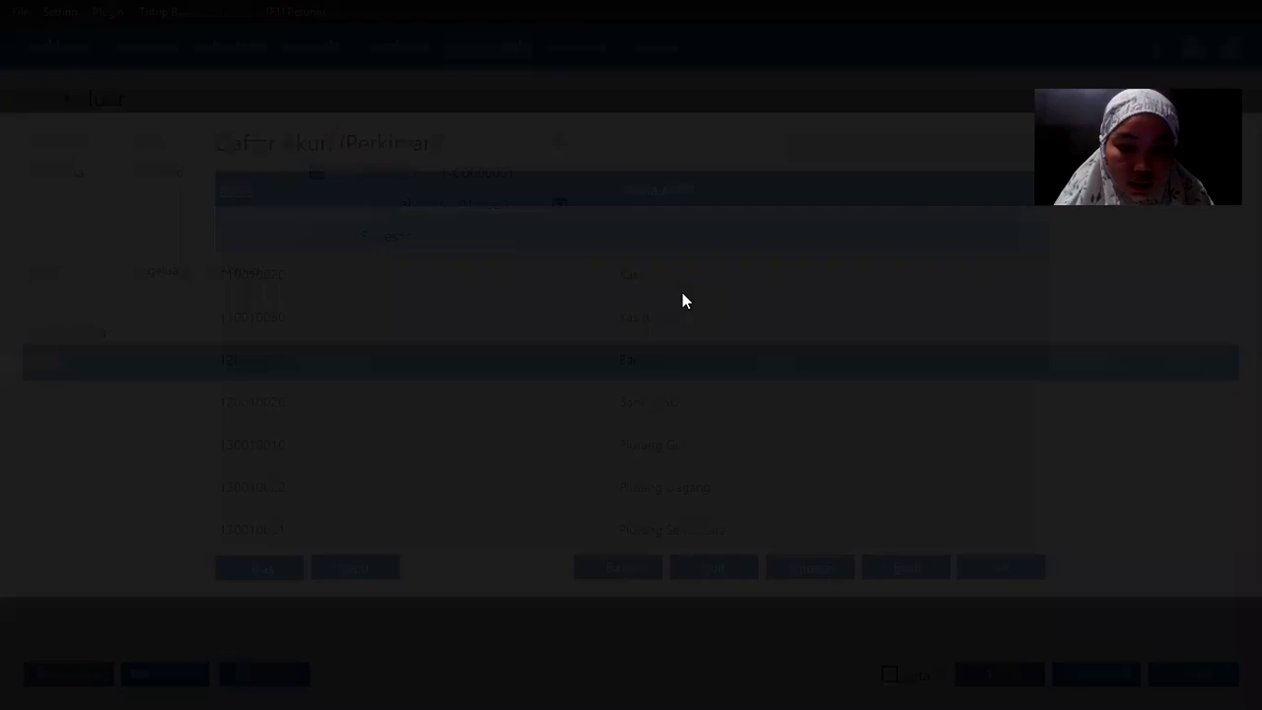
{"action": "key", "text": "alt+Tab"}
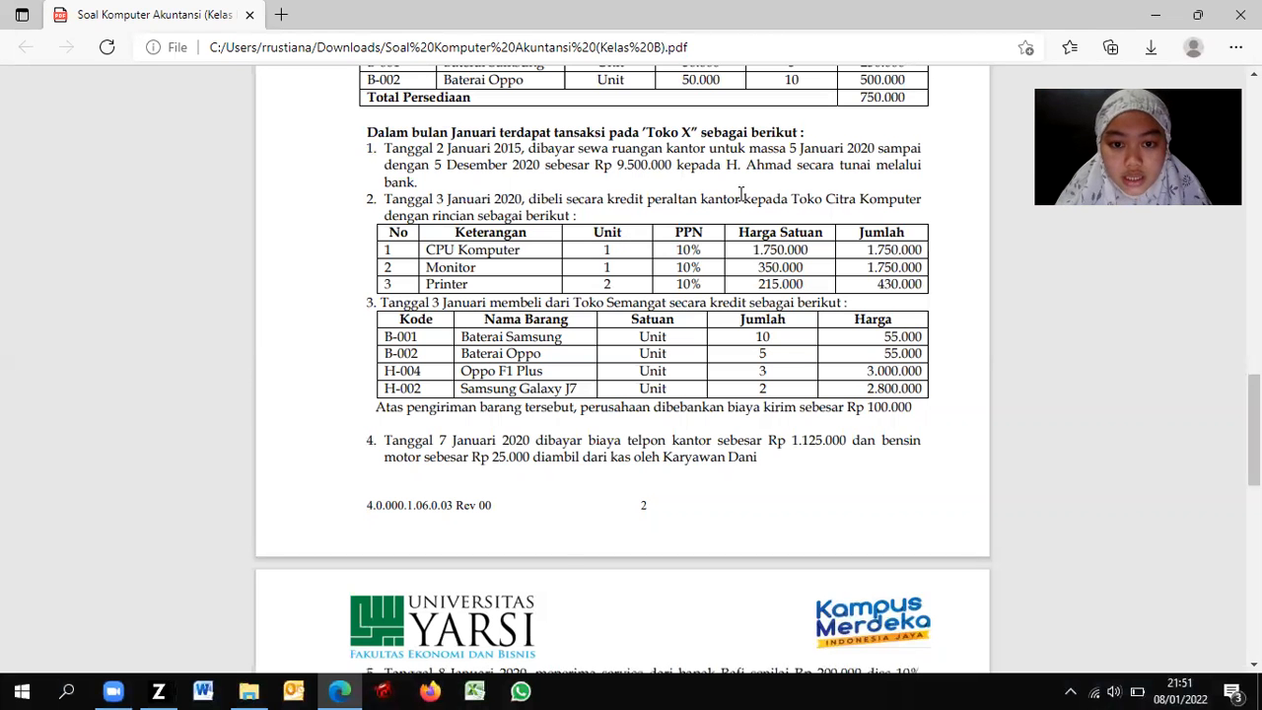
{"action": "key", "text": "alt+Tab"}
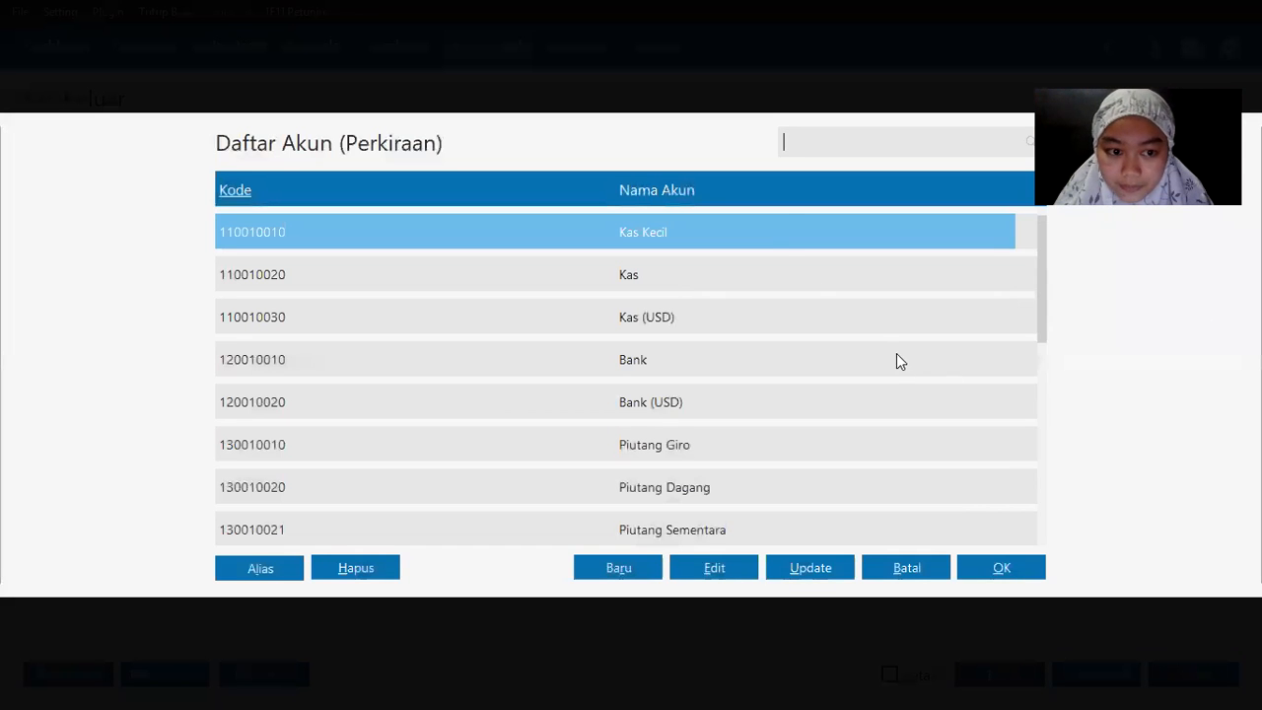
{"action": "type", "text": "sewa"}
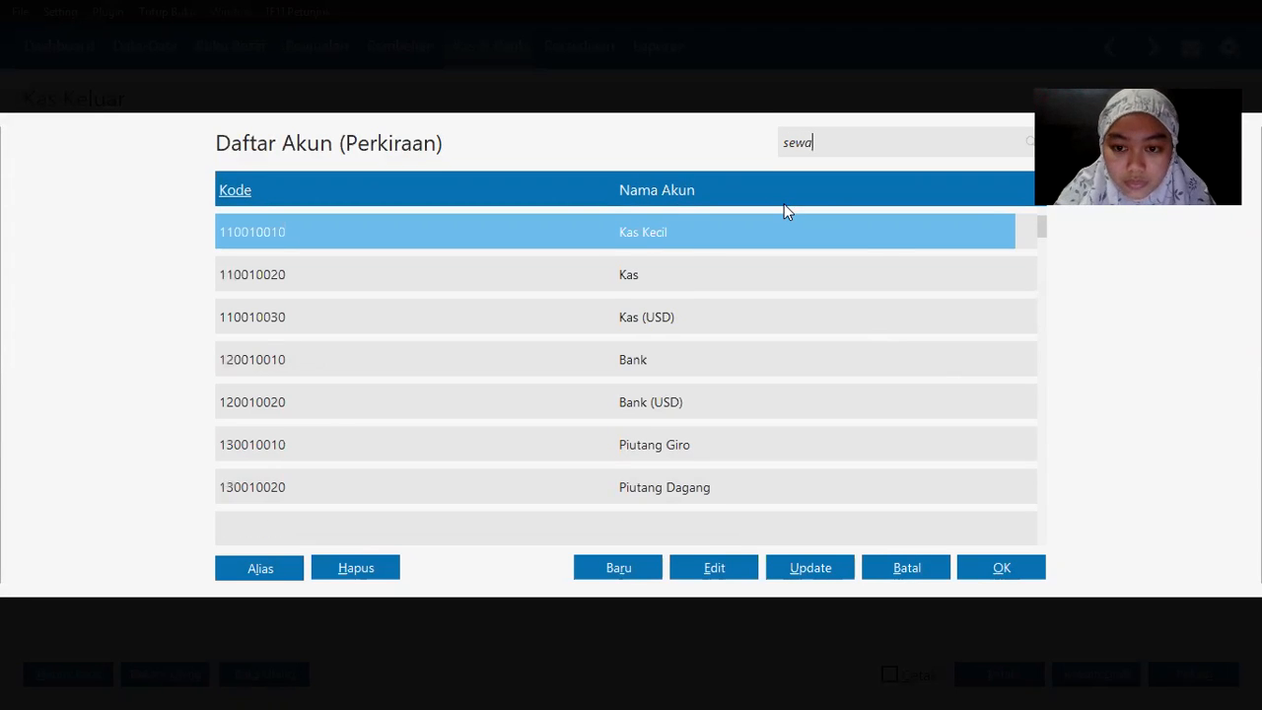
{"action": "key", "text": "Return"}
{"action": "double_click", "coordinate": [62, 402]}
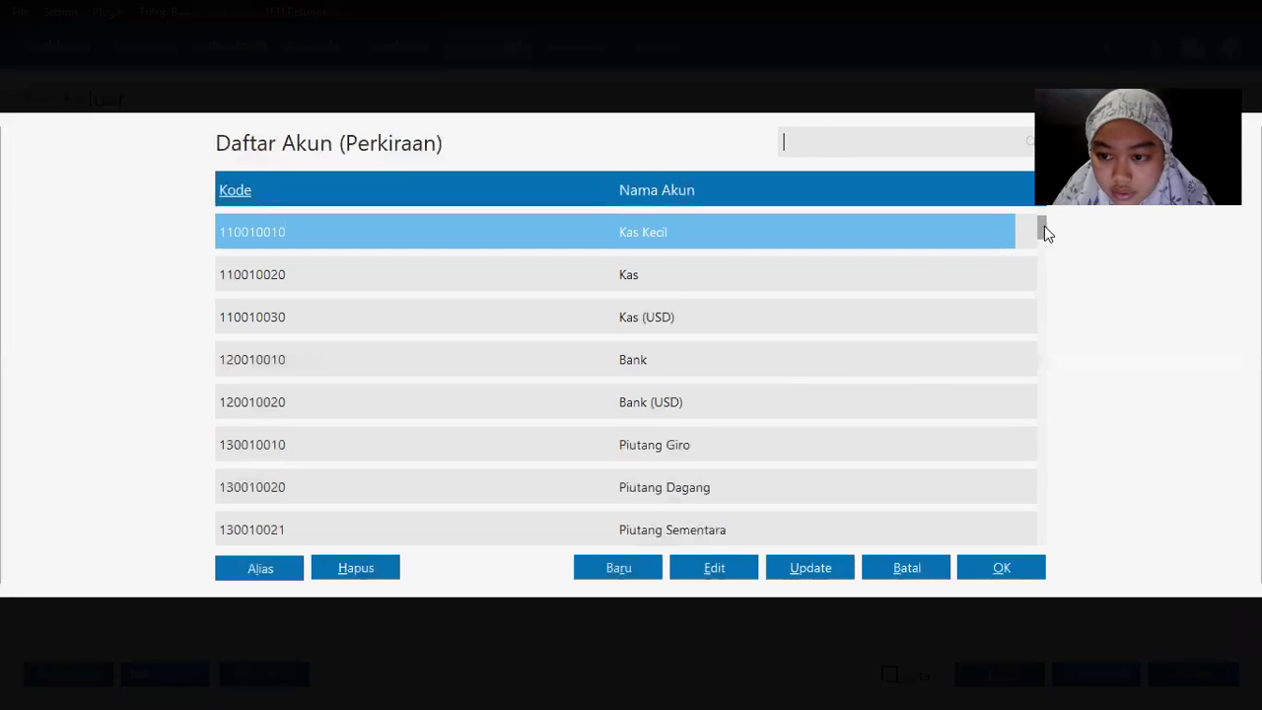
Step: Replace the allocation account with 150010010 Sewa Dibayar di Muka from the account list
{"action": "left_click_drag", "start_coordinate": [1044, 227], "coordinate": [1038, 293]}
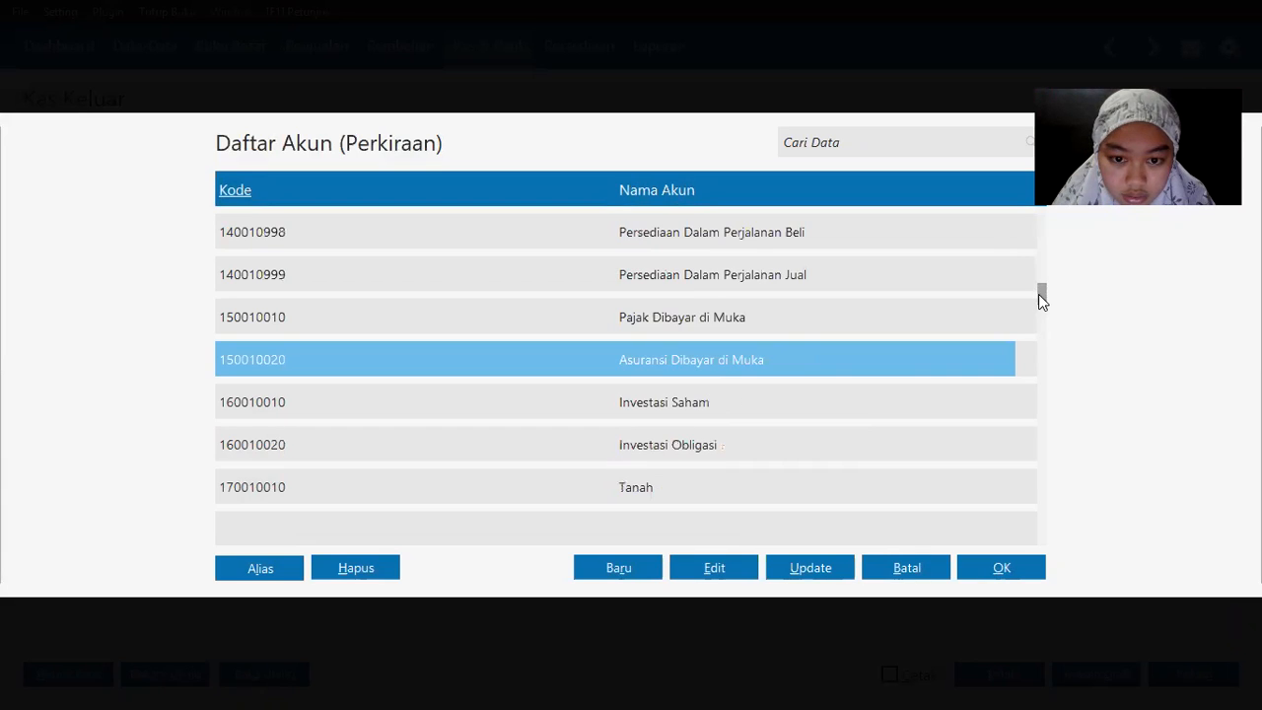
{"action": "scroll", "coordinate": [1038, 293], "scroll_direction": "up", "scroll_amount": 1}
{"action": "scroll", "coordinate": [1037, 296], "scroll_direction": "down", "scroll_amount": 1}
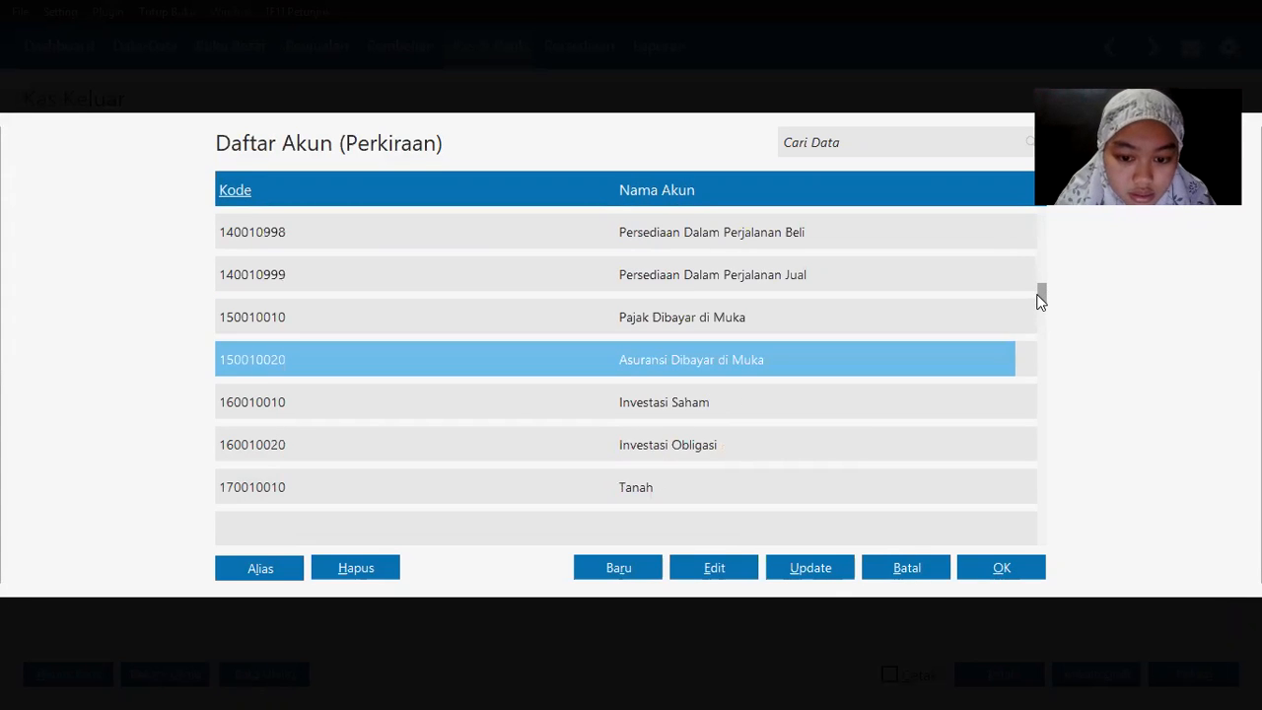
{"action": "scroll", "coordinate": [1038, 303], "scroll_direction": "down", "scroll_amount": 15}
{"action": "scroll", "coordinate": [1040, 303], "scroll_direction": "down", "scroll_amount": 5}
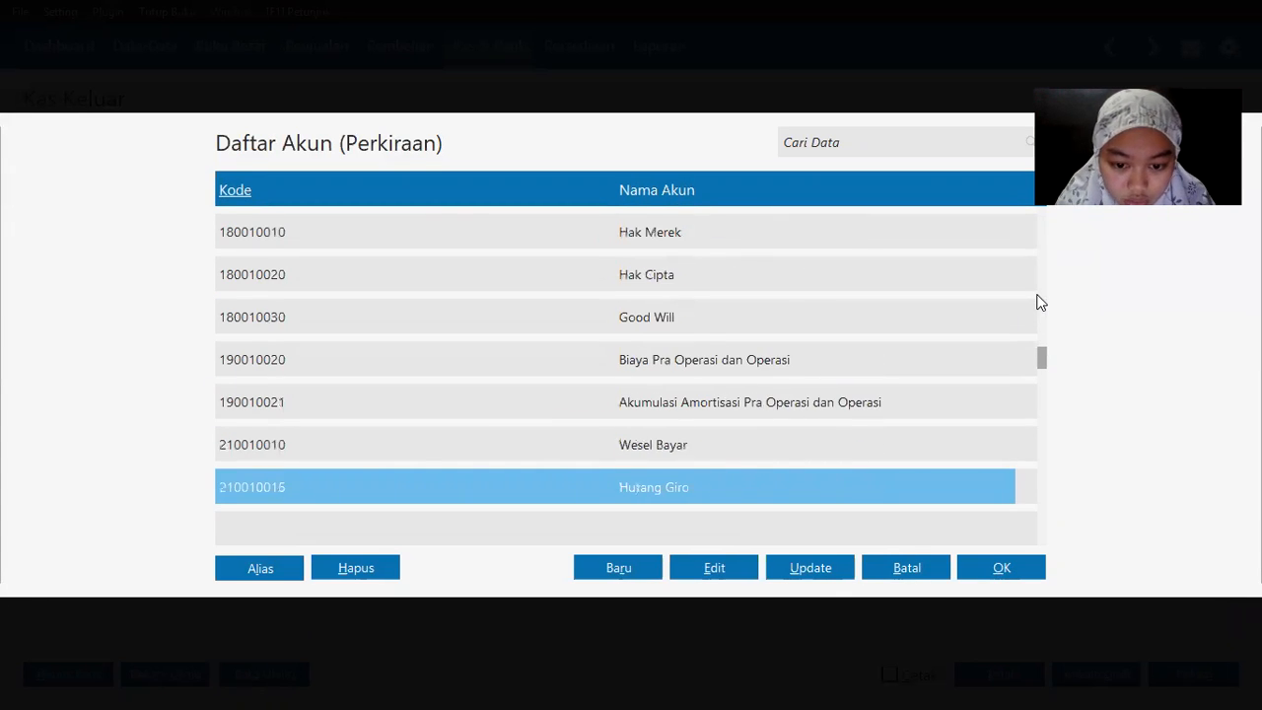
{"action": "scroll", "coordinate": [1040, 302], "scroll_direction": "down", "scroll_amount": 3}
{"action": "scroll", "coordinate": [1040, 303], "scroll_direction": "down", "scroll_amount": 4}
{"action": "scroll", "coordinate": [1040, 303], "scroll_direction": "down", "scroll_amount": 3}
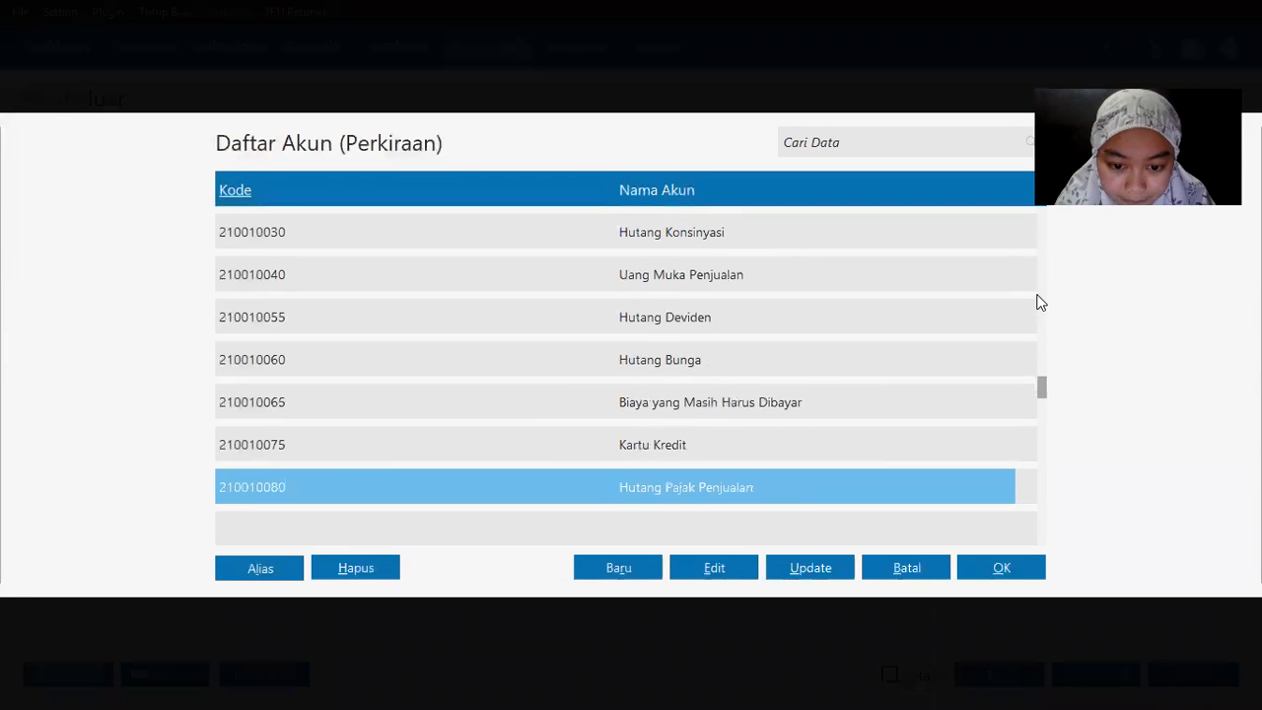
{"action": "scroll", "coordinate": [1040, 302], "scroll_direction": "up", "scroll_amount": 17}
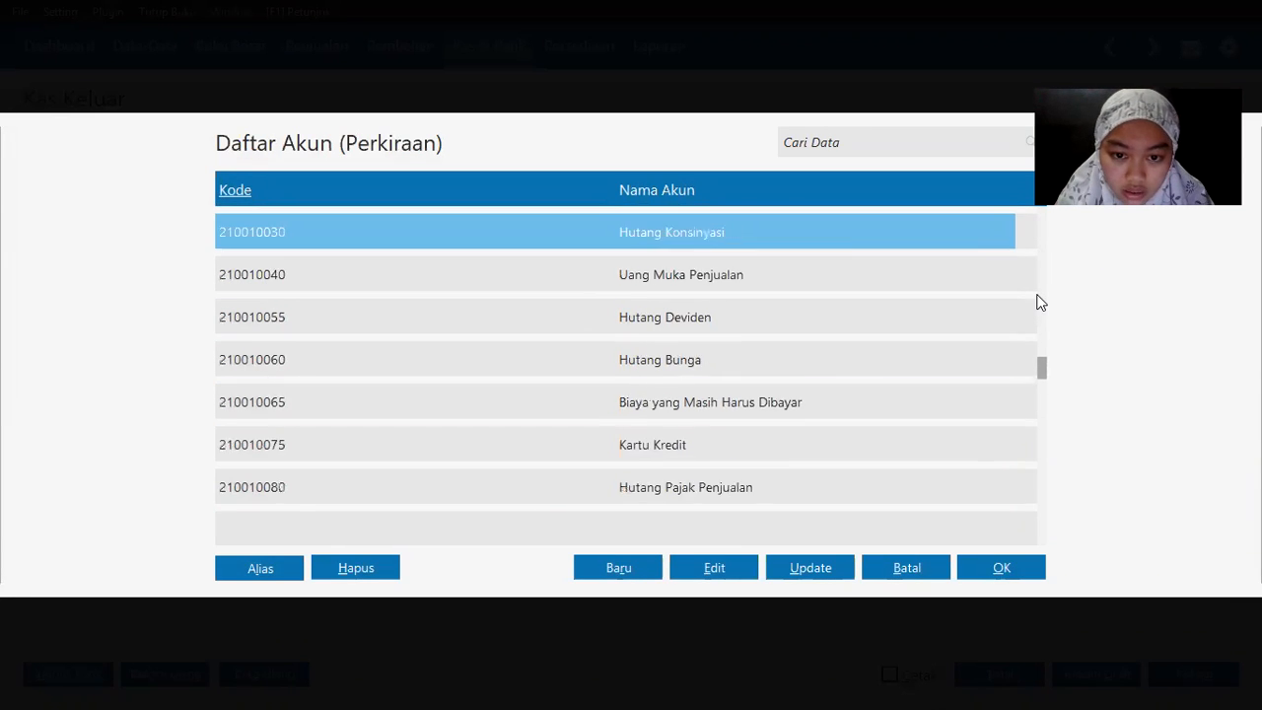
{"action": "scroll", "coordinate": [1040, 303], "scroll_direction": "up", "scroll_amount": 9}
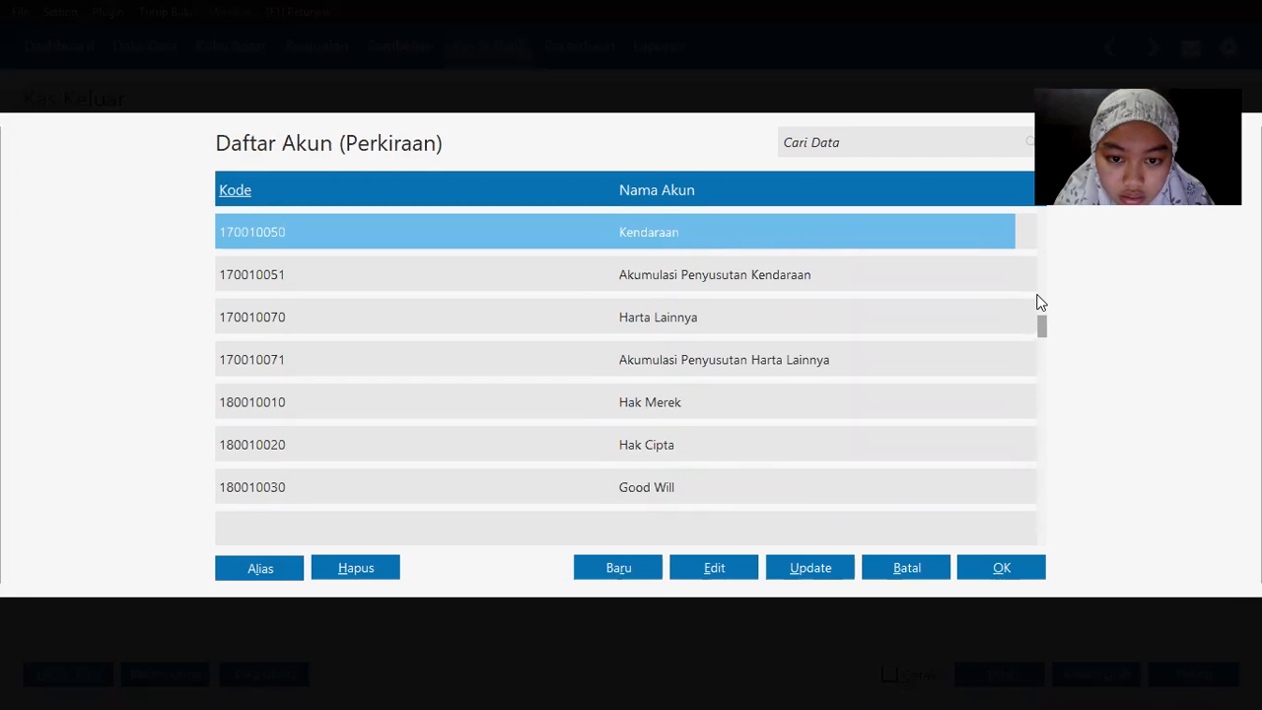
{"action": "scroll", "coordinate": [1040, 302], "scroll_direction": "up", "scroll_amount": 5}
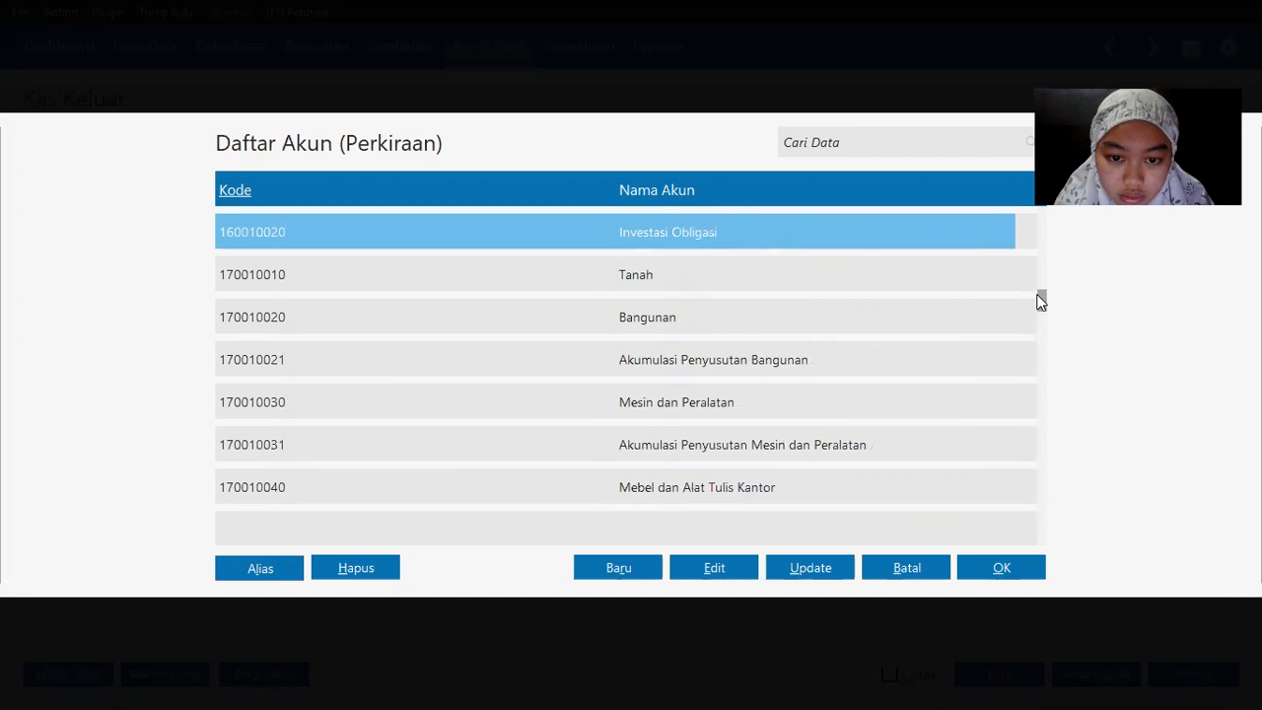
{"action": "scroll", "coordinate": [1039, 303], "scroll_direction": "up", "scroll_amount": 7}
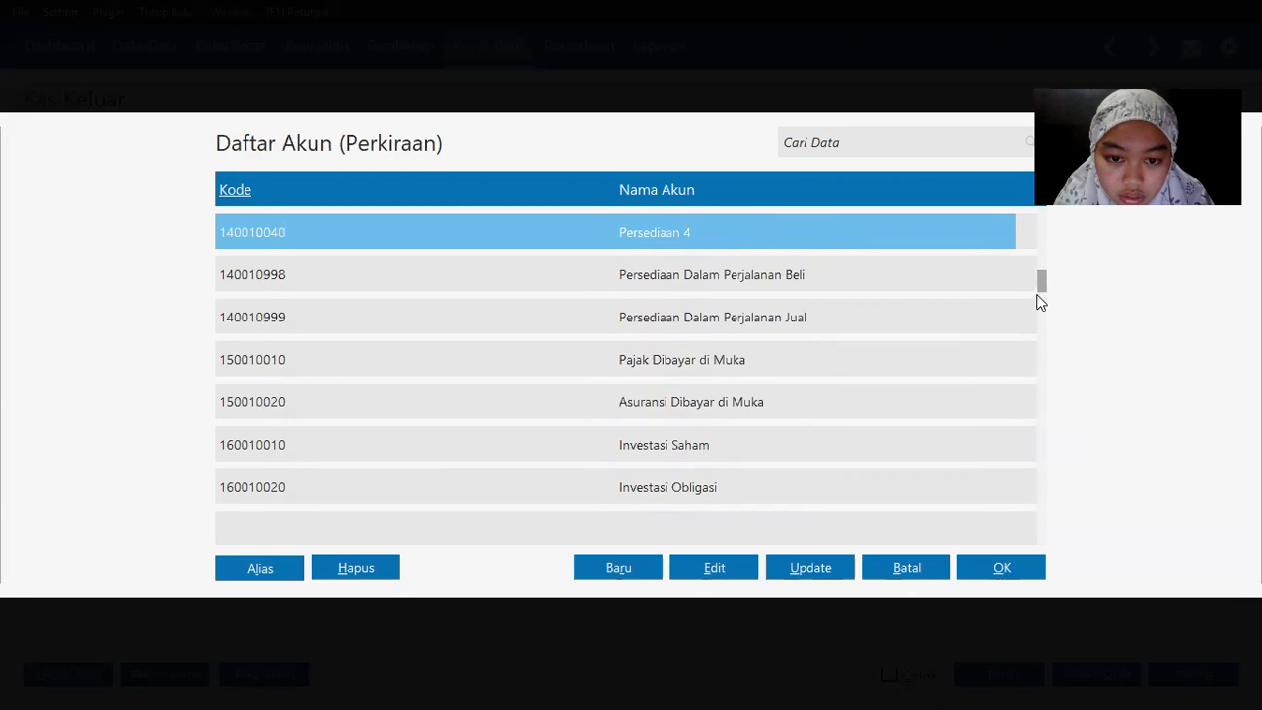
{"action": "scroll", "coordinate": [1040, 303], "scroll_direction": "up", "scroll_amount": 7}
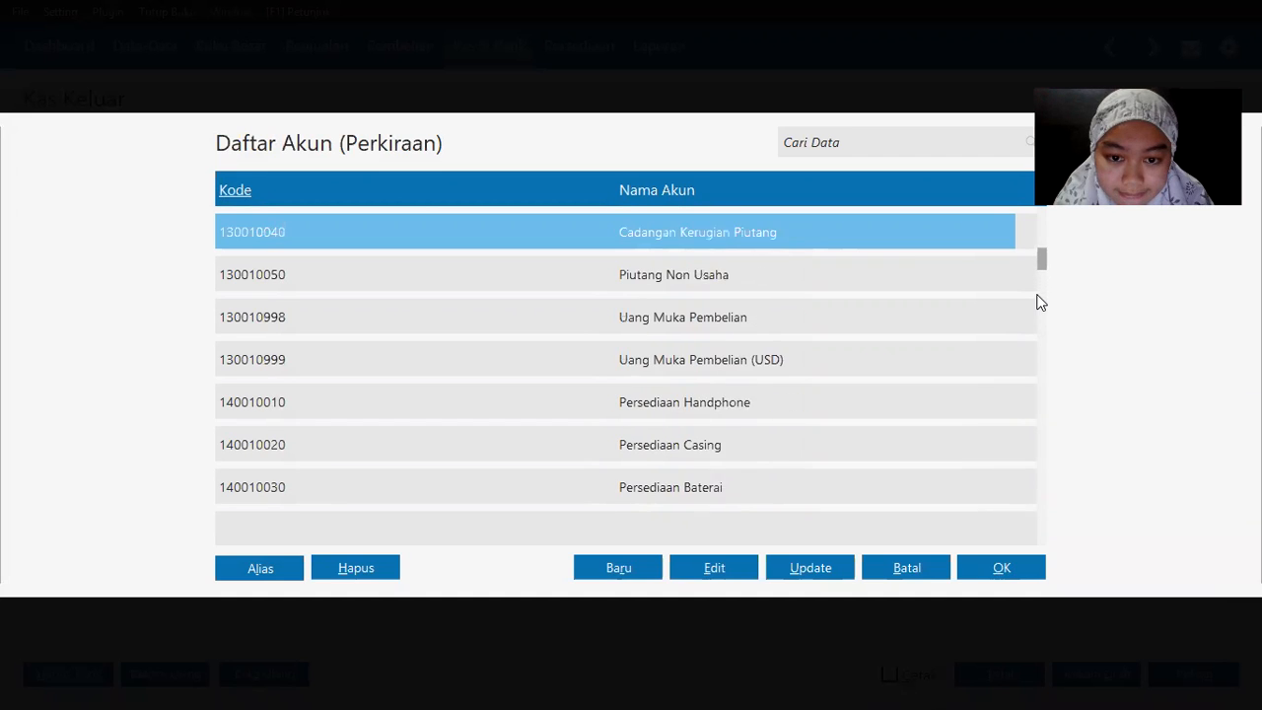
{"action": "scroll", "coordinate": [1040, 303], "scroll_direction": "up", "scroll_amount": 6}
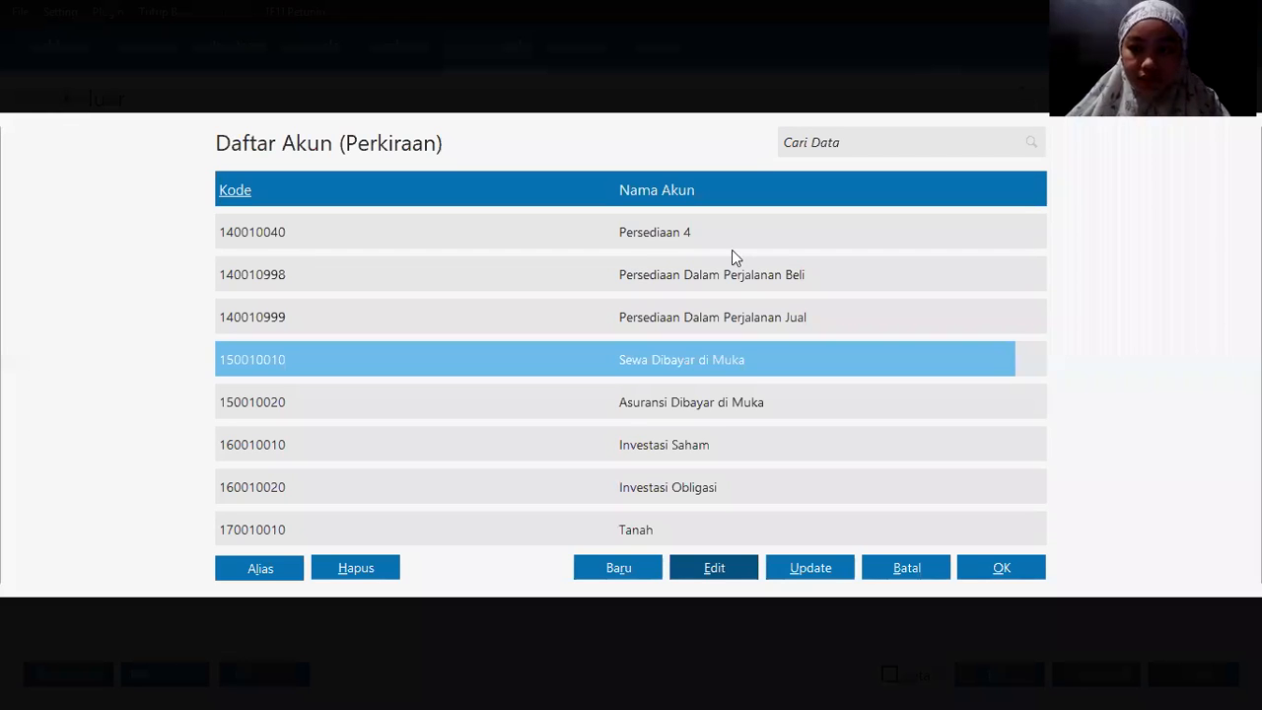
{"action": "double_click", "coordinate": [699, 361]}
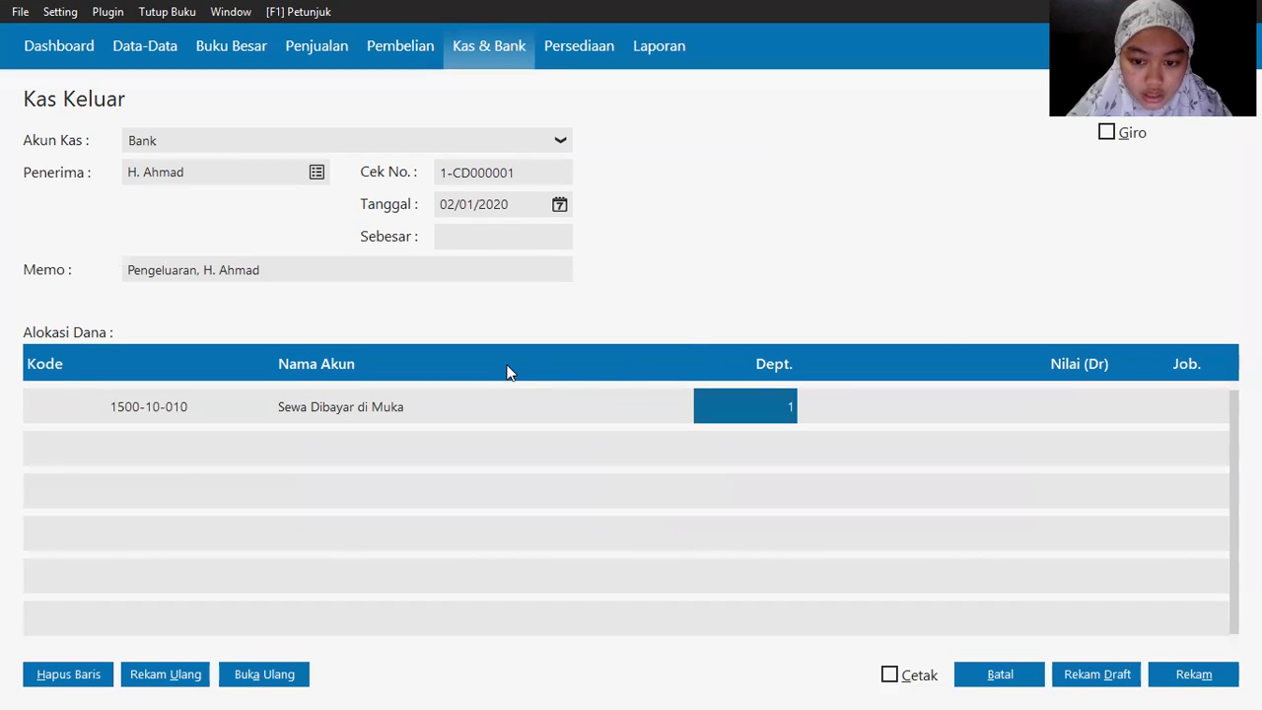
Step: Enter 950000 as the allocation amount, fill the total and memo, and save the rent payment
{"action": "key", "text": "alt+Tab"}
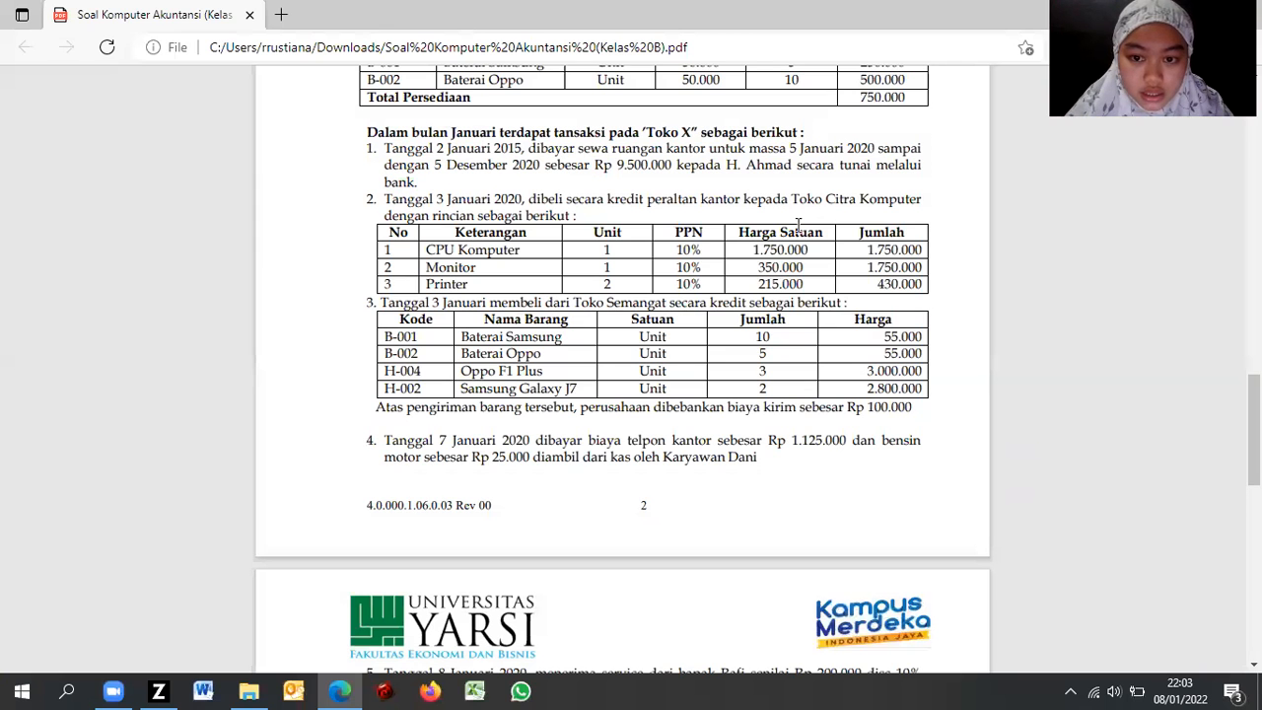
{"action": "key", "text": "alt+Tab"}
{"action": "left_click", "coordinate": [1037, 421]}
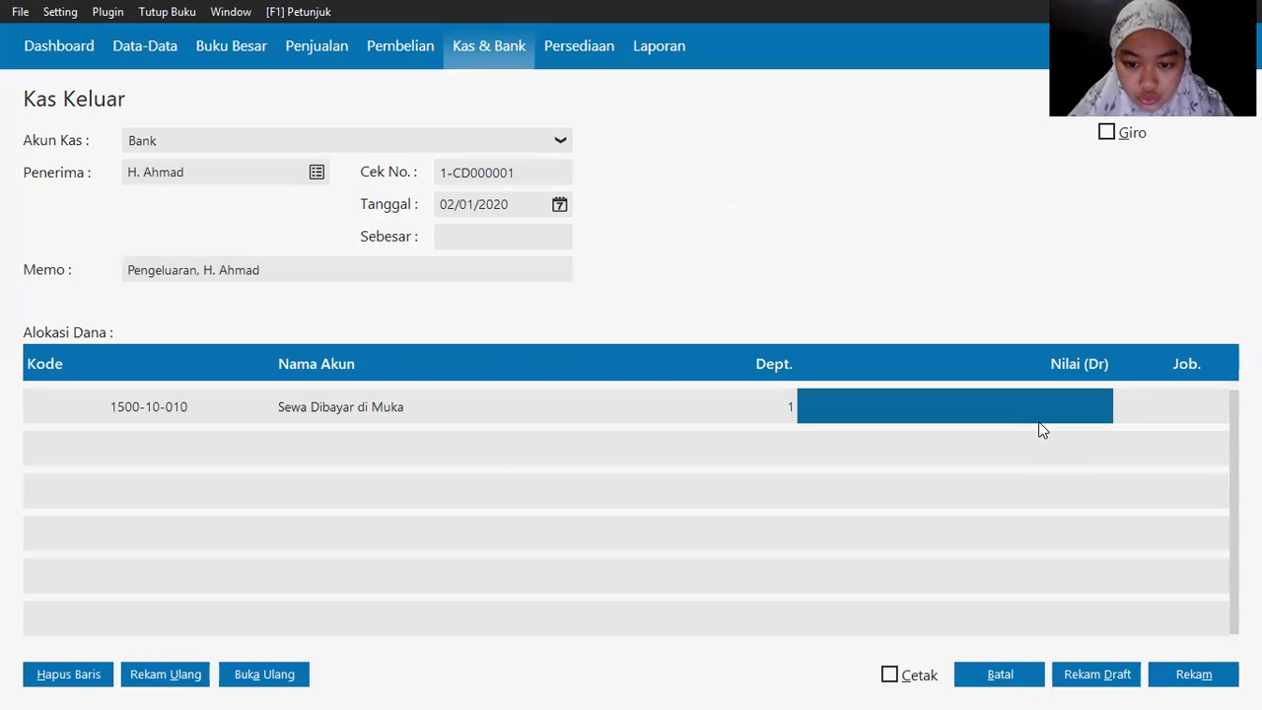
{"action": "type", "text": "950000"}
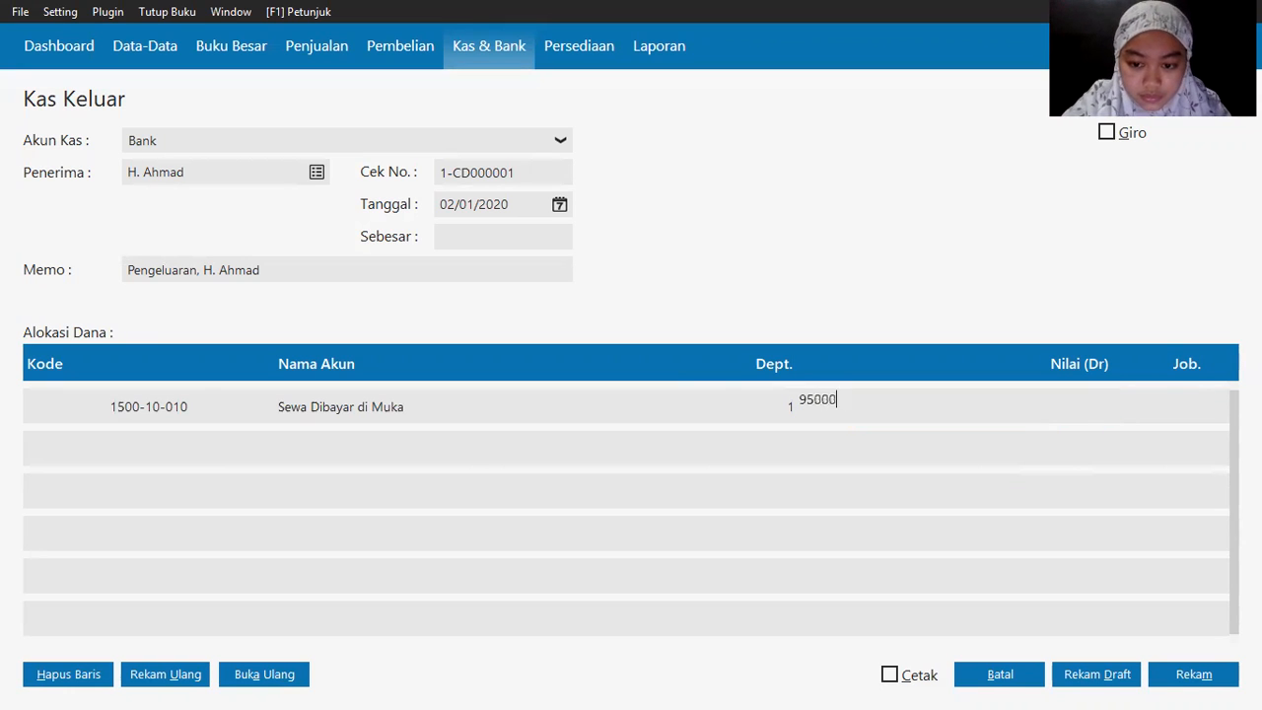
{"action": "key", "text": "Tab"}
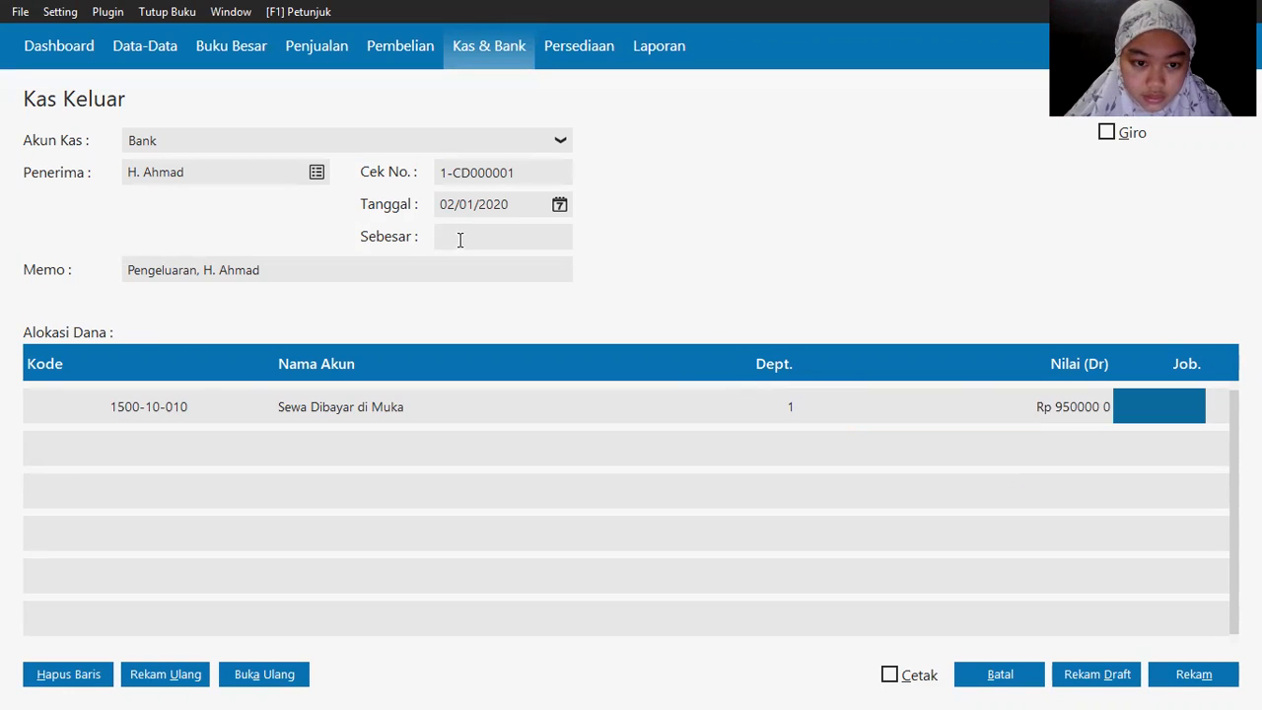
{"action": "left_click", "coordinate": [459, 236]}
{"action": "left_click", "coordinate": [450, 273]}
{"action": "left_click", "coordinate": [588, 333]}
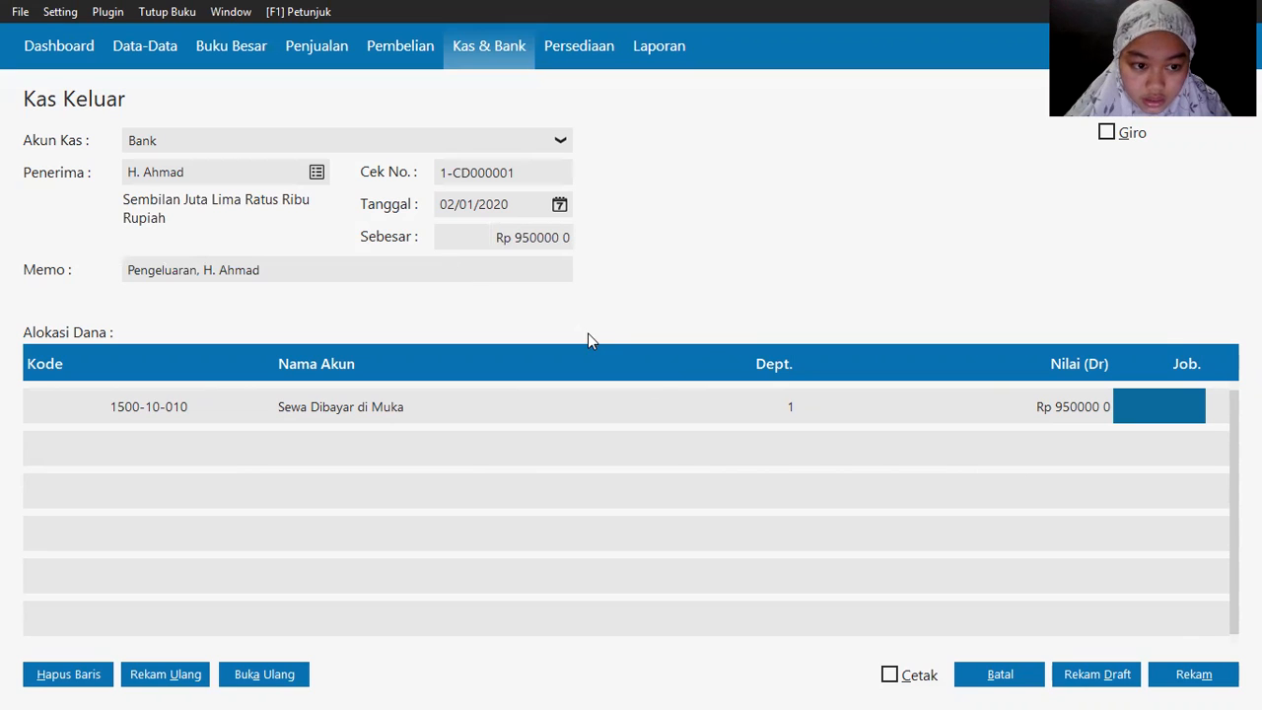
{"action": "left_click", "coordinate": [1189, 676]}
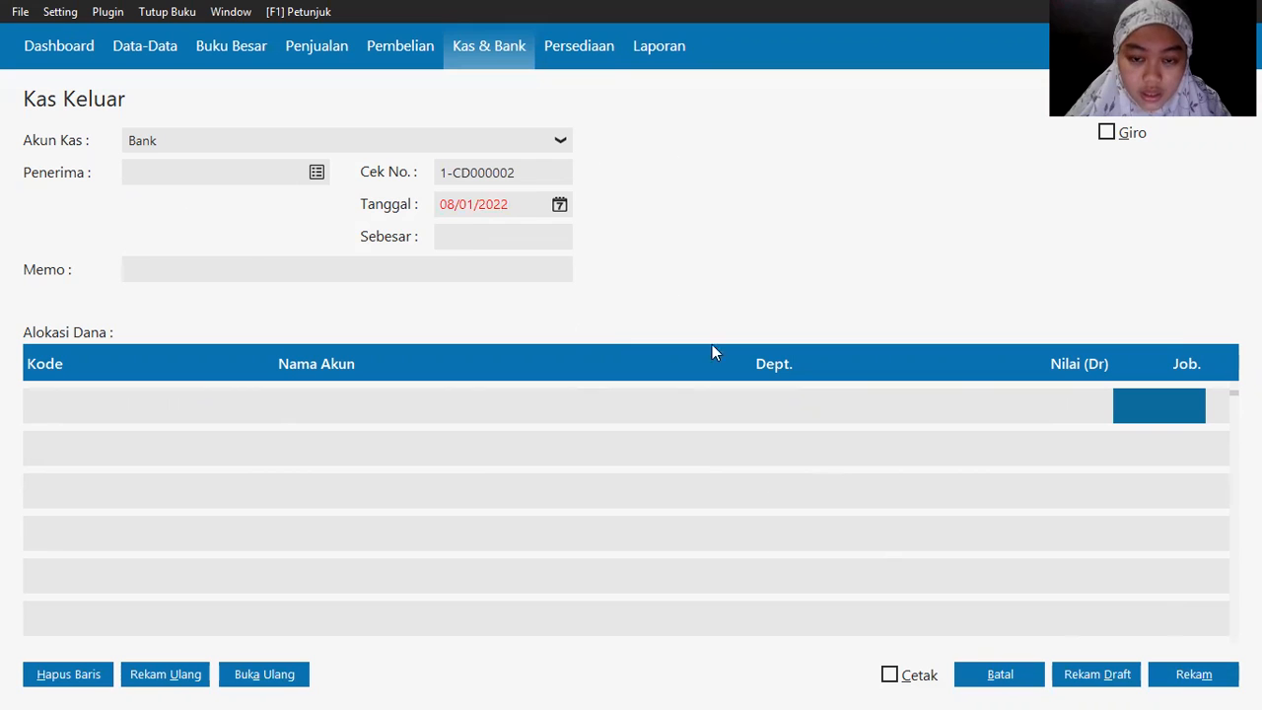
{"action": "left_click", "coordinate": [999, 675]}
Step: Check the next transaction in the PDF and start a new Penerimaan Barang entry under Pembelian
{"action": "key", "text": "alt+Tab"}
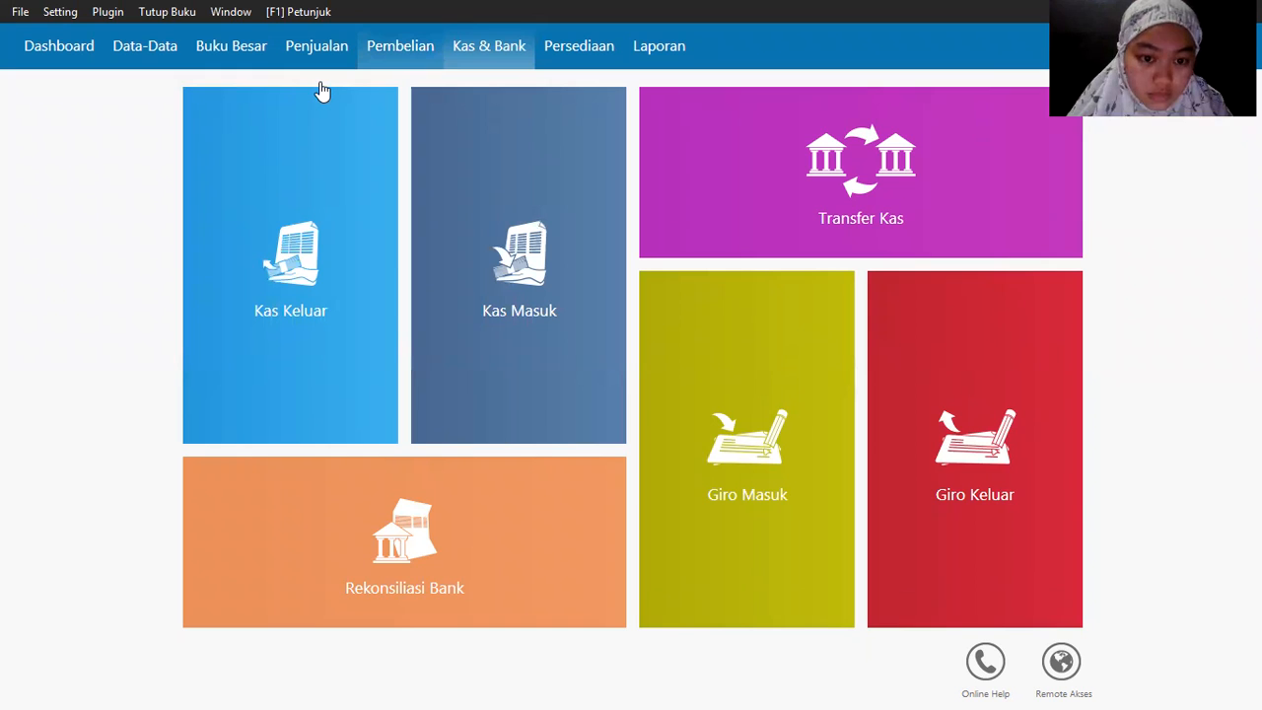
{"action": "left_click", "coordinate": [387, 61]}
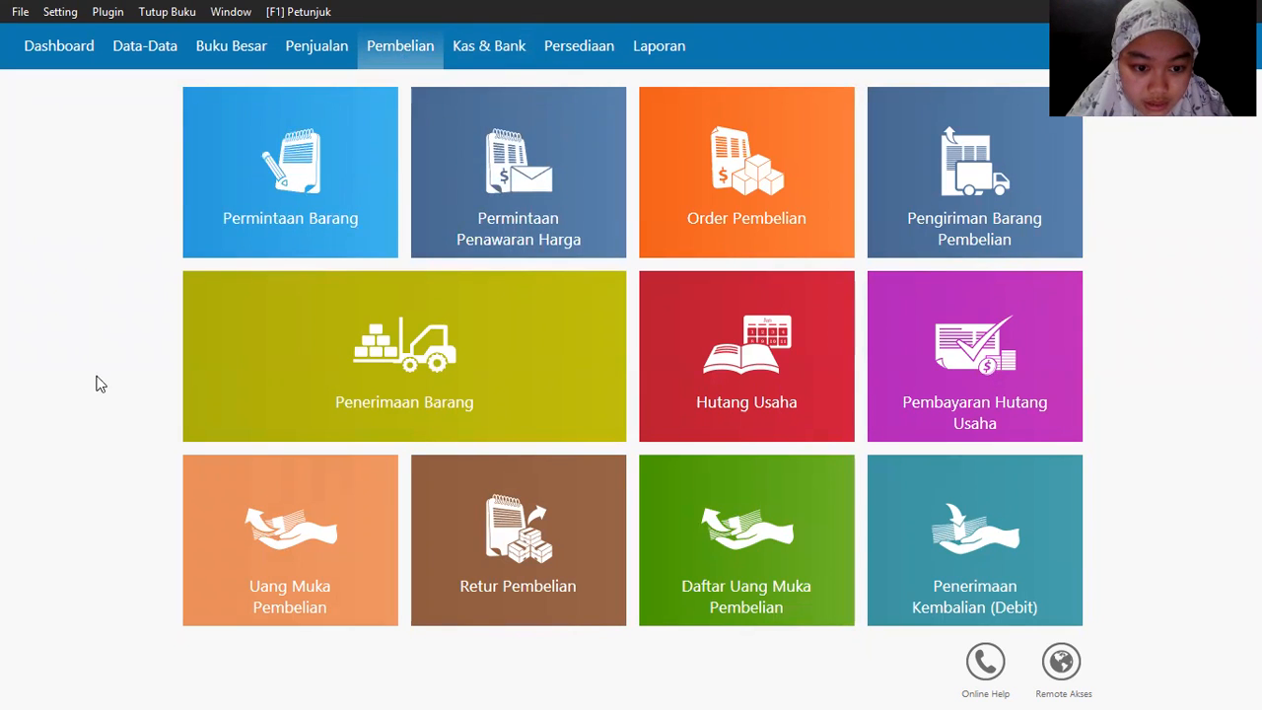
{"action": "mouse_move", "coordinate": [198, 396]}
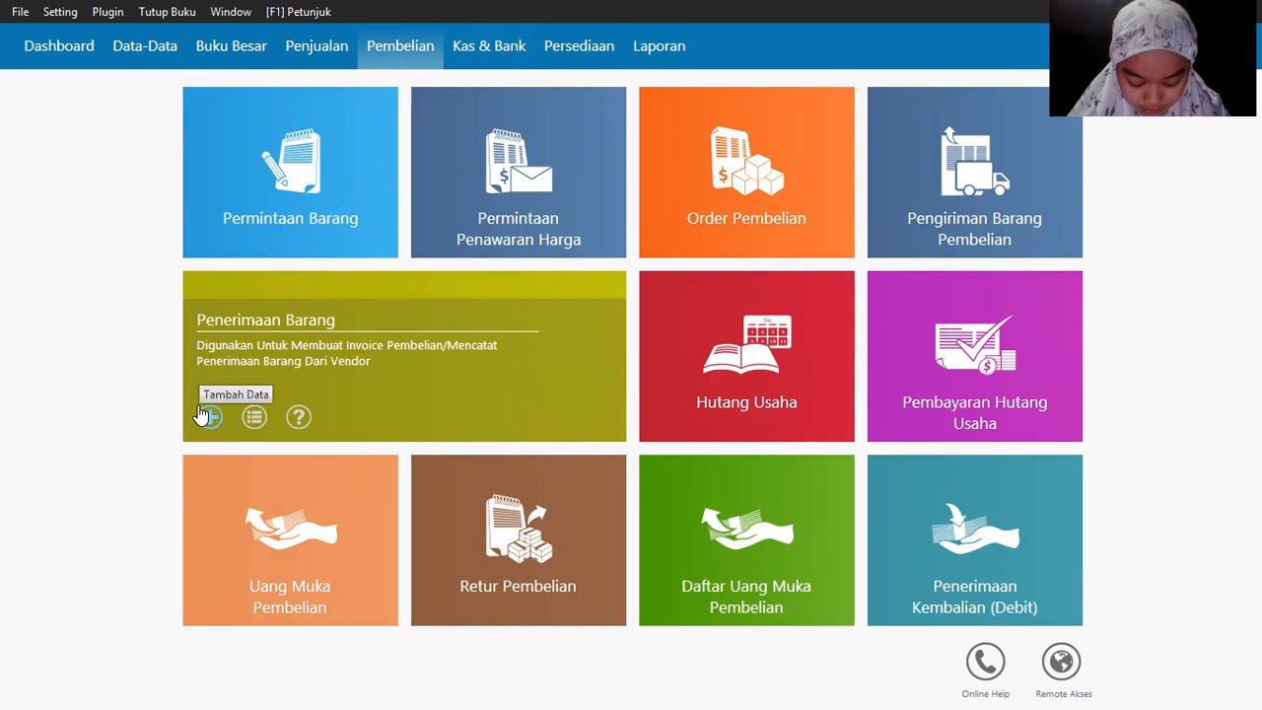
{"action": "left_click", "coordinate": [201, 415]}
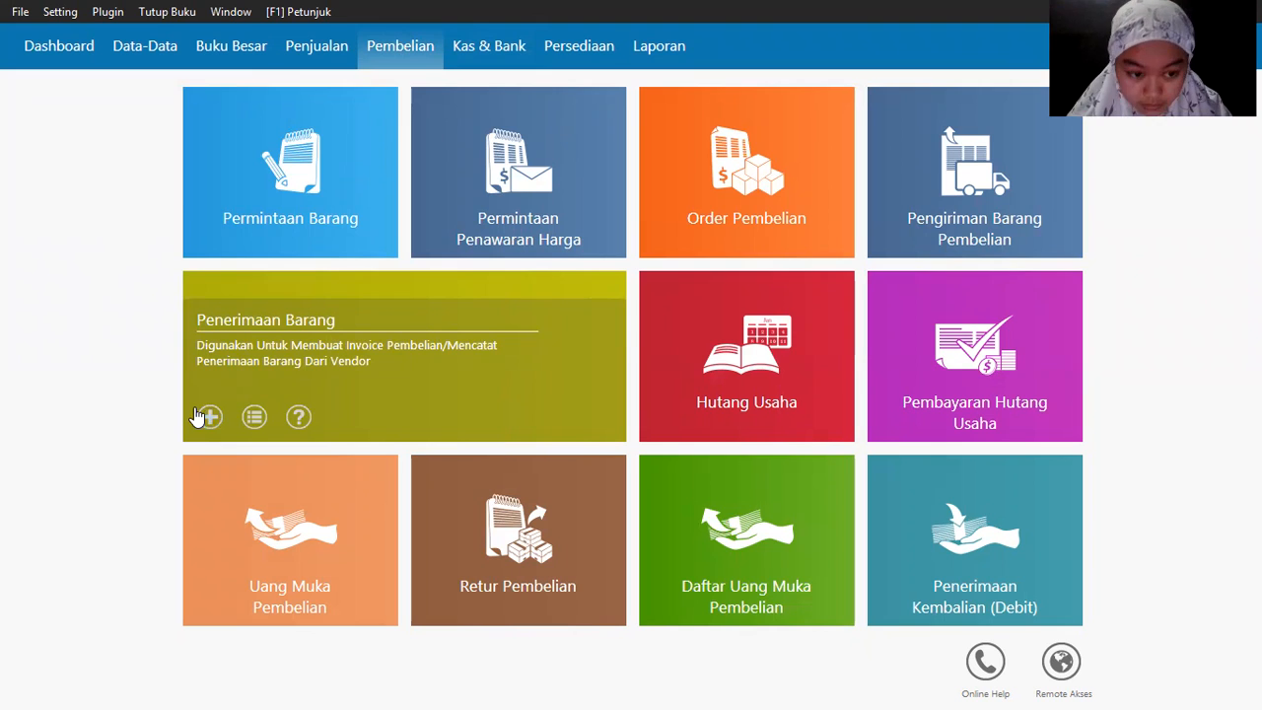
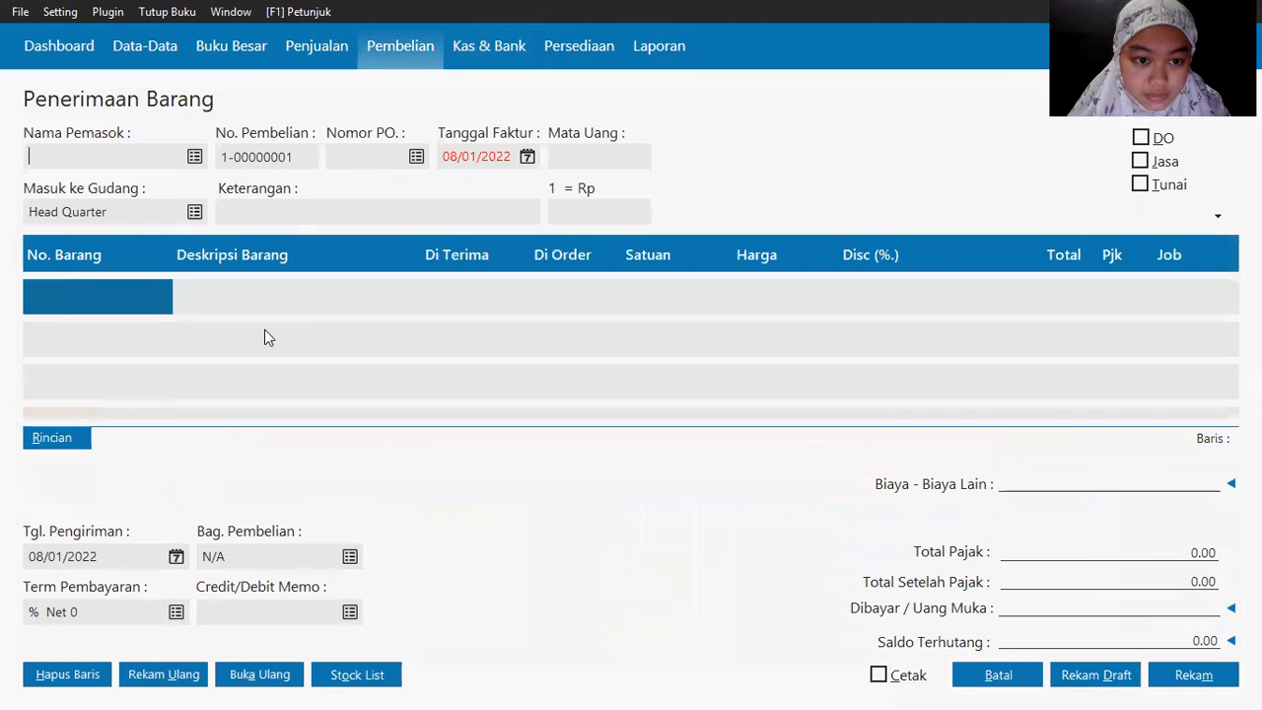
Step: Mark the goods receipt as a Jasa (service) purchase and bring up the supplier list
{"action": "left_click", "coordinate": [1155, 166]}
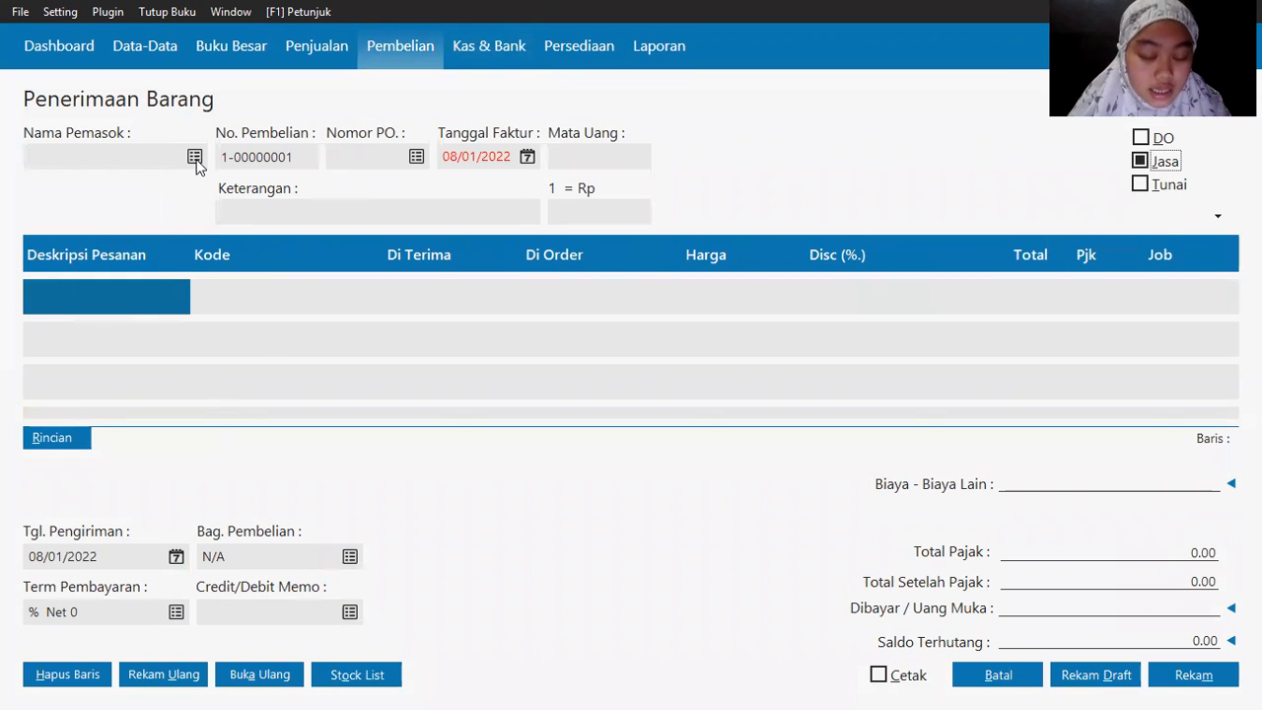
{"action": "key", "text": "alt+Tab"}
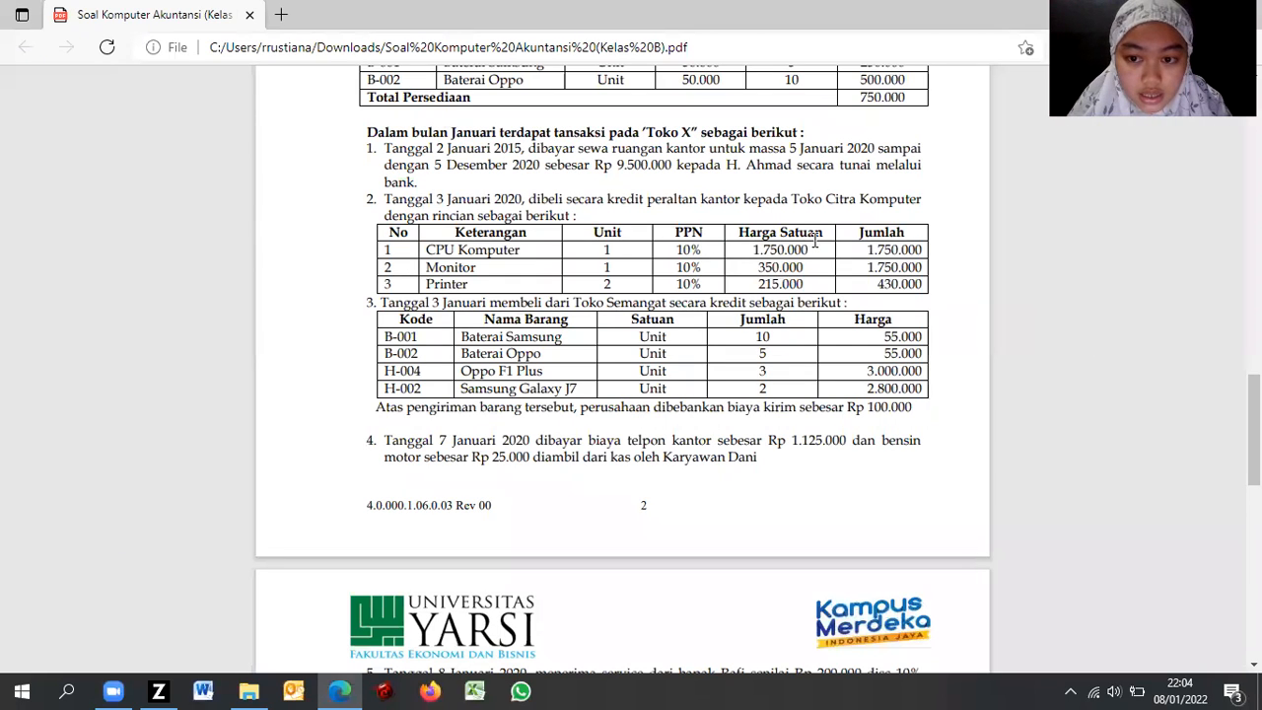
{"action": "key", "text": "alt+Tab"}
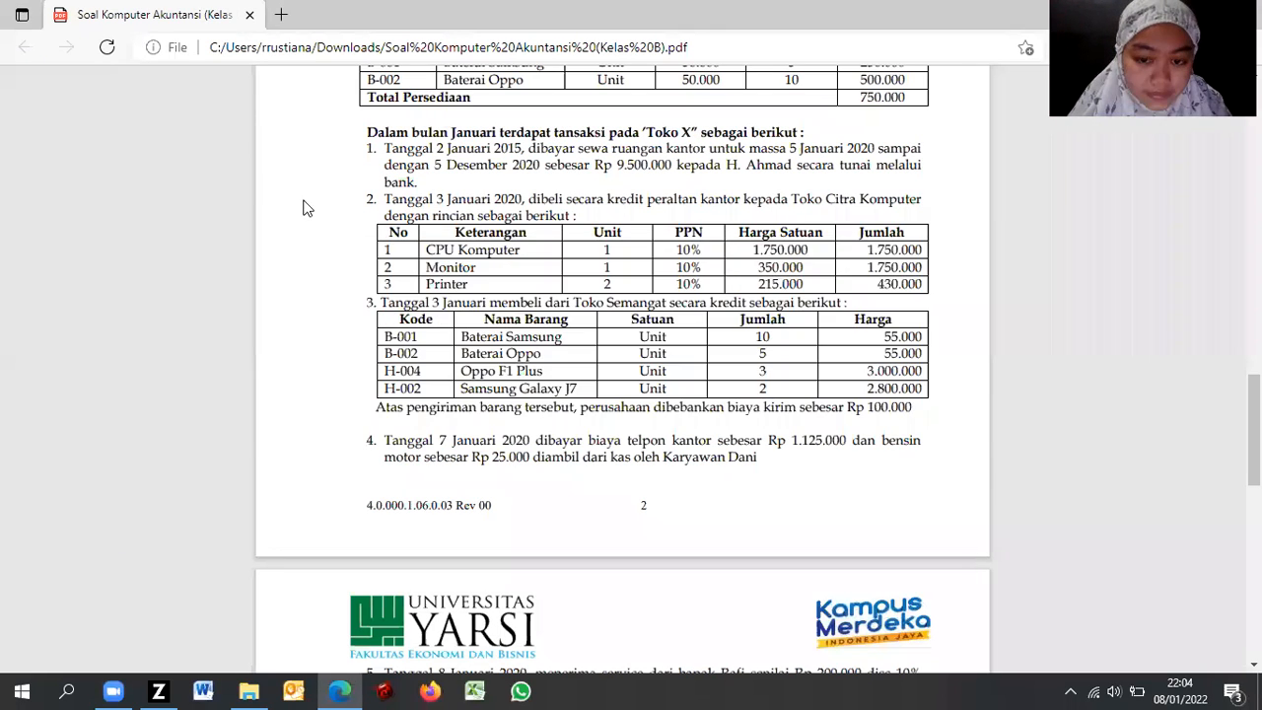
{"action": "key", "text": "alt+Tab"}
{"action": "left_click", "coordinate": [192, 160]}
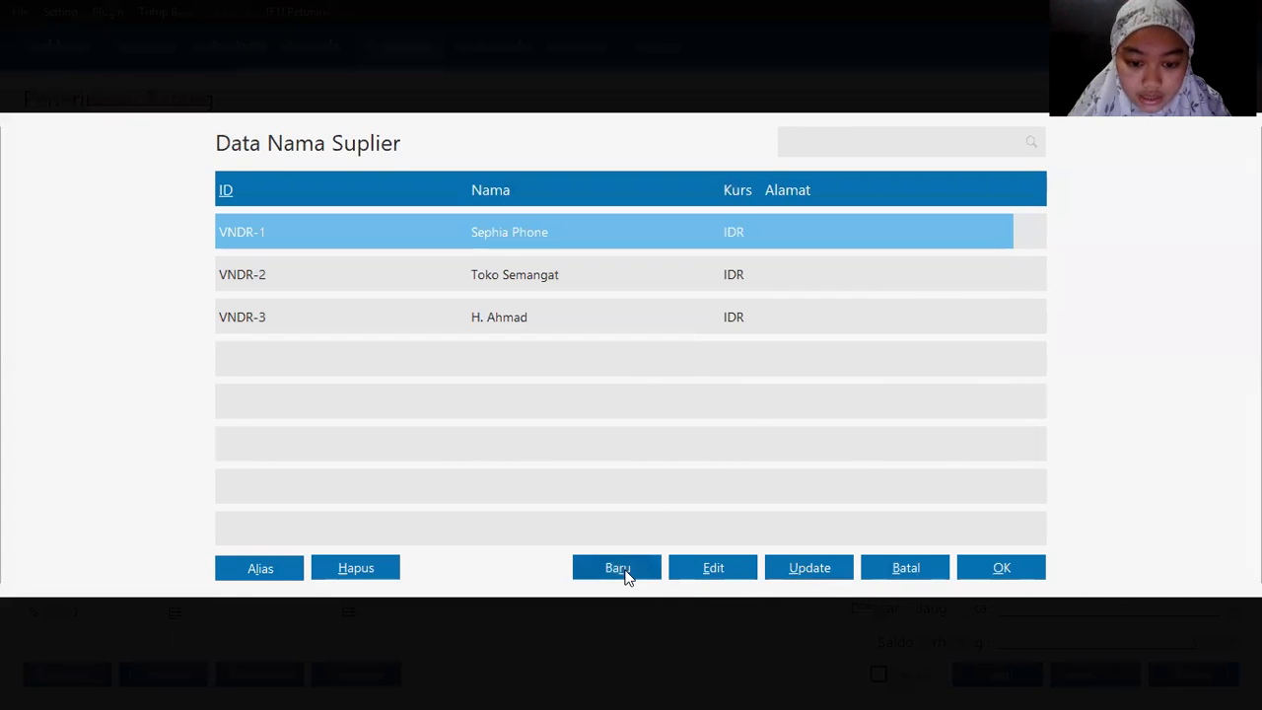
Step: Add new supplier Toko Citra Komputer (VNDR-4) and select it for the purchase
{"action": "left_click", "coordinate": [621, 570]}
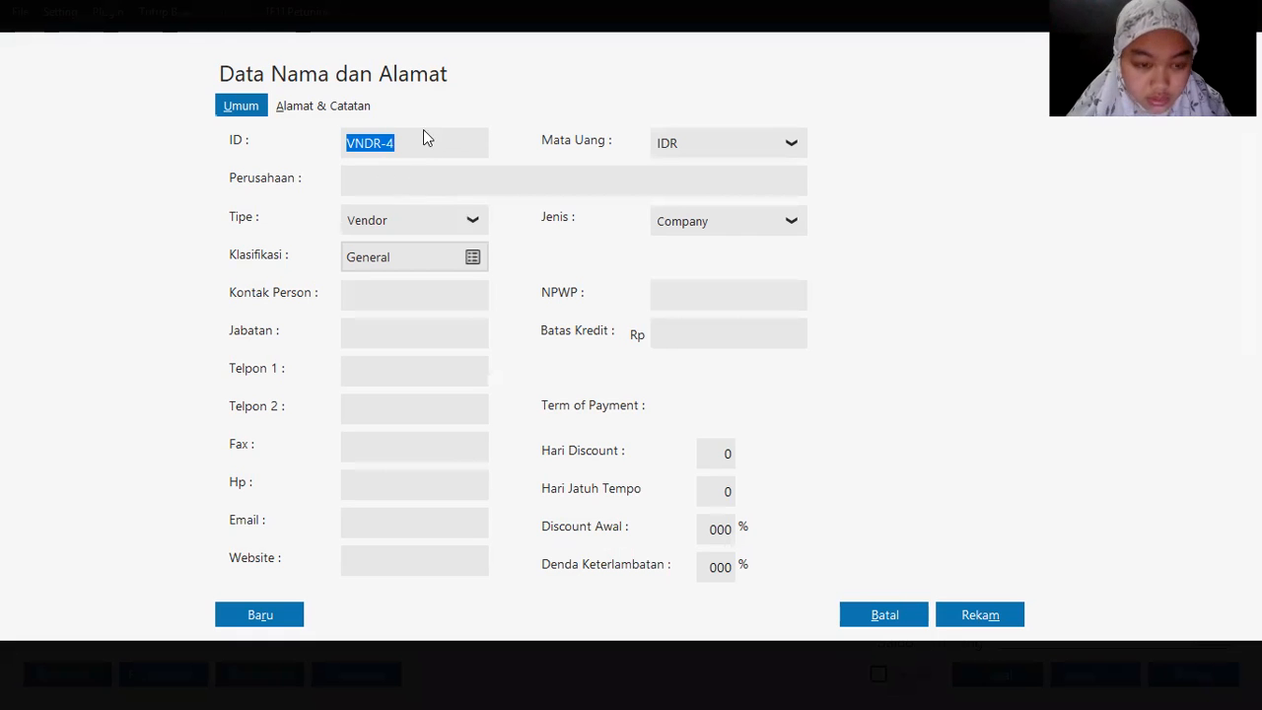
{"action": "left_click", "coordinate": [367, 180]}
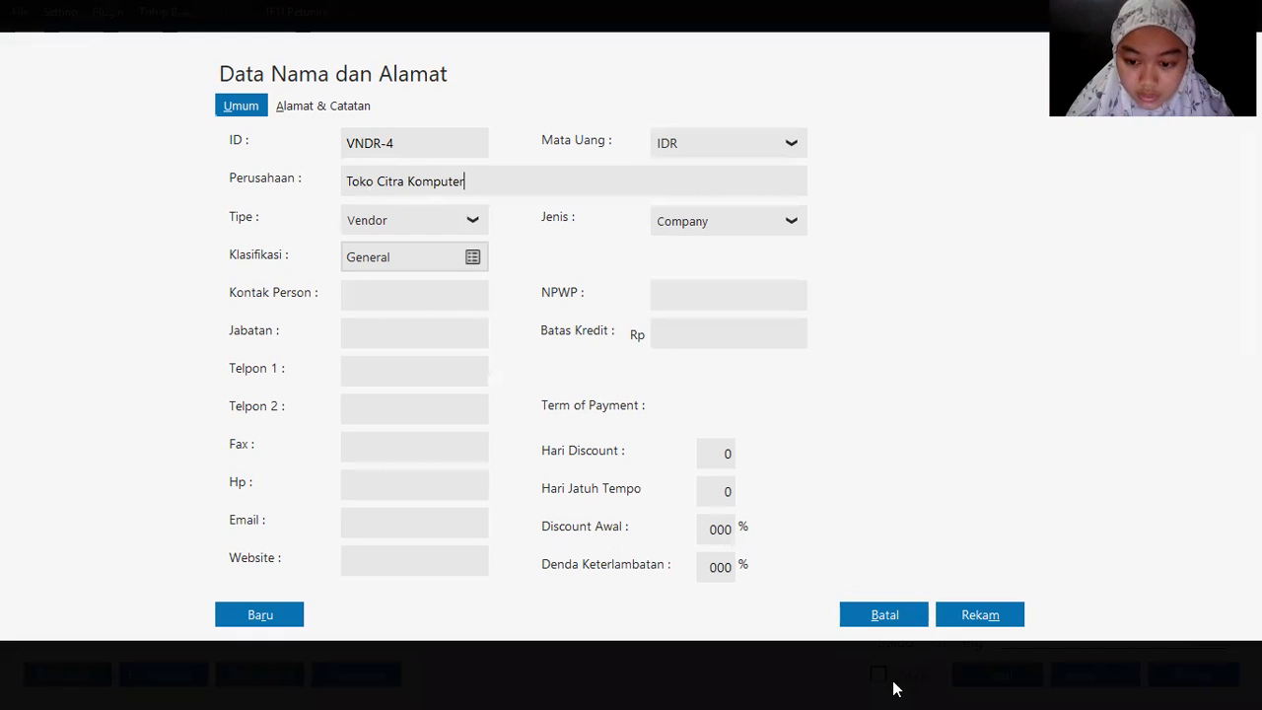
{"action": "left_click", "coordinate": [985, 614]}
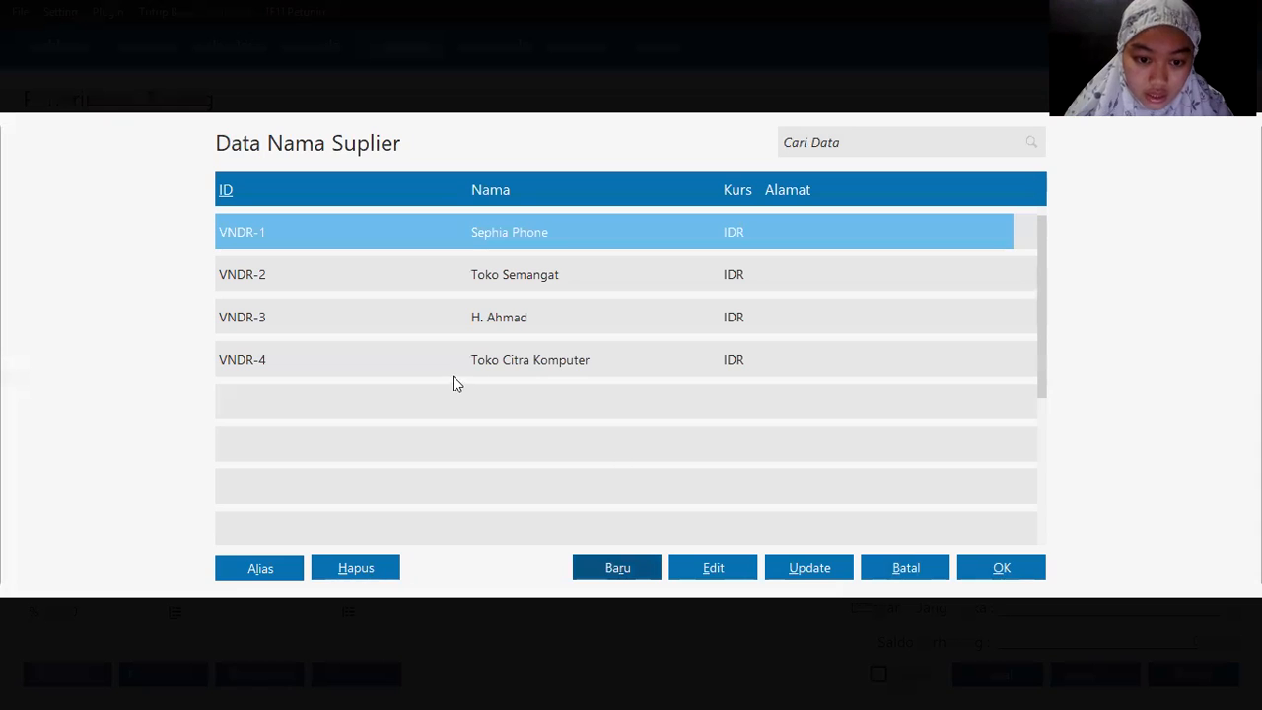
{"action": "double_click", "coordinate": [484, 362]}
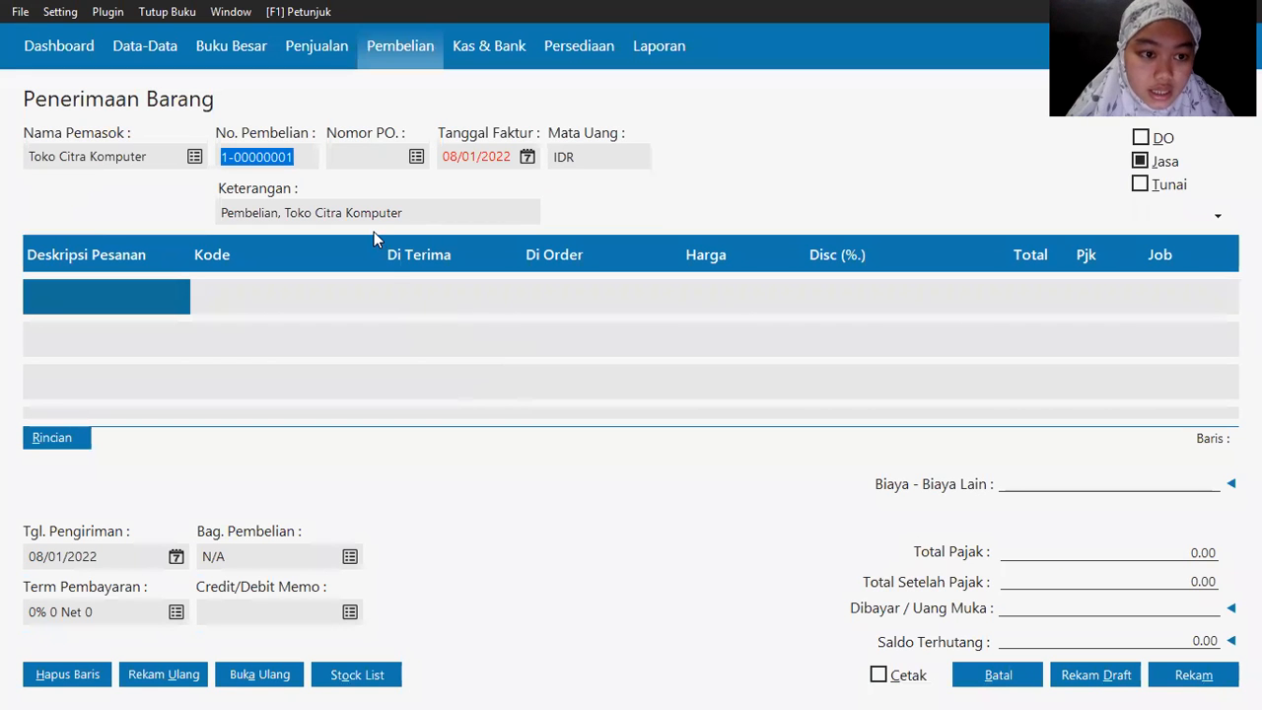
Step: Set the invoice date to 03/01/2020 from the accounting period's first month
{"action": "key", "text": "alt+Tab"}
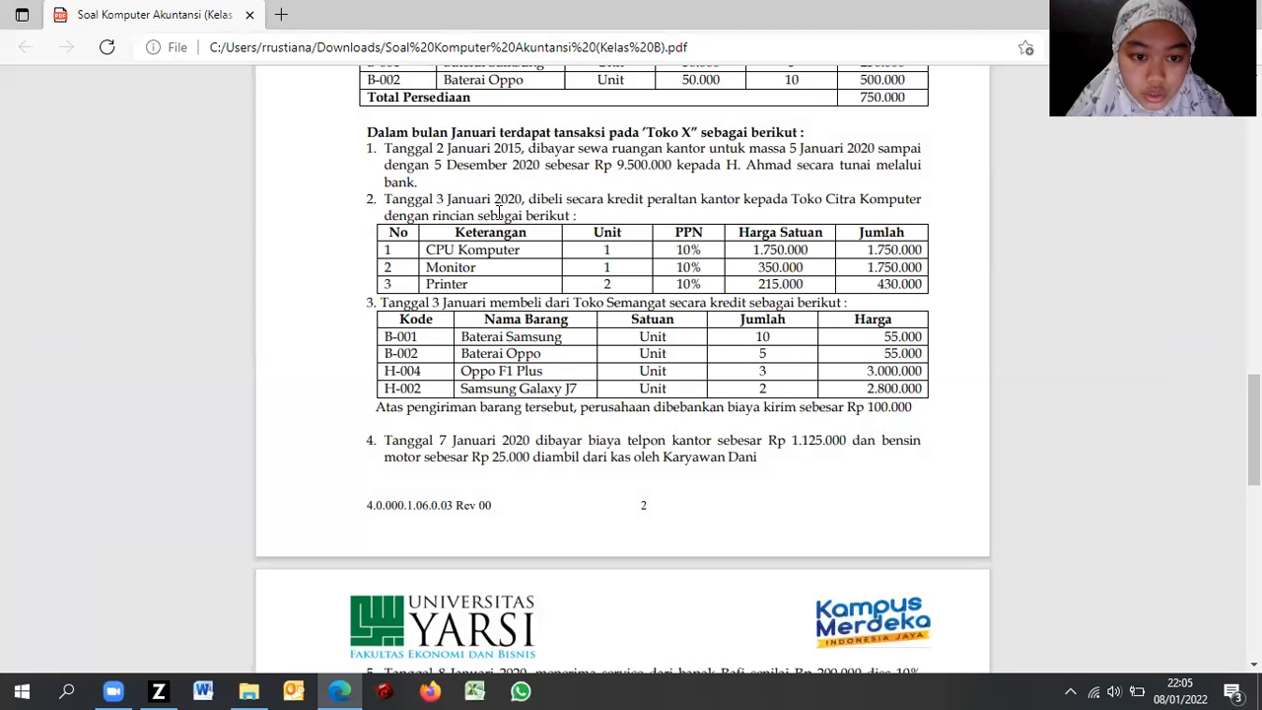
{"action": "key", "text": "alt+Tab"}
{"action": "left_click", "coordinate": [526, 161]}
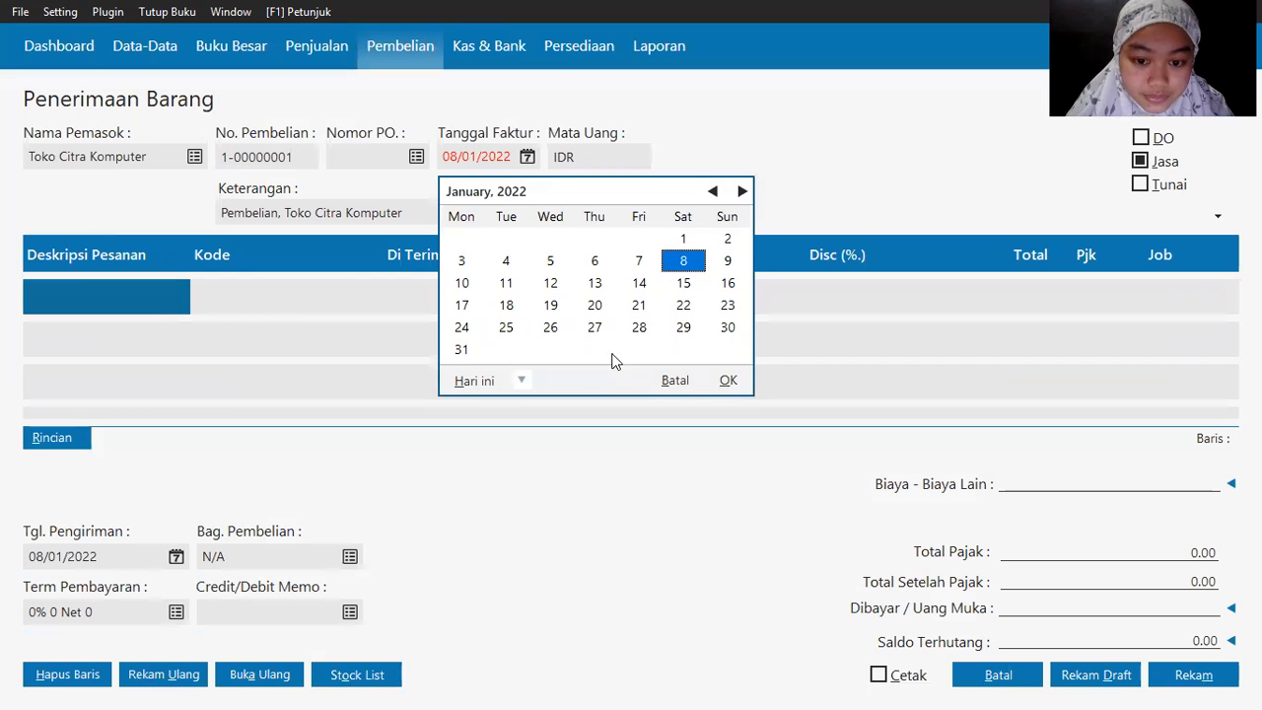
{"action": "left_click", "coordinate": [519, 381]}
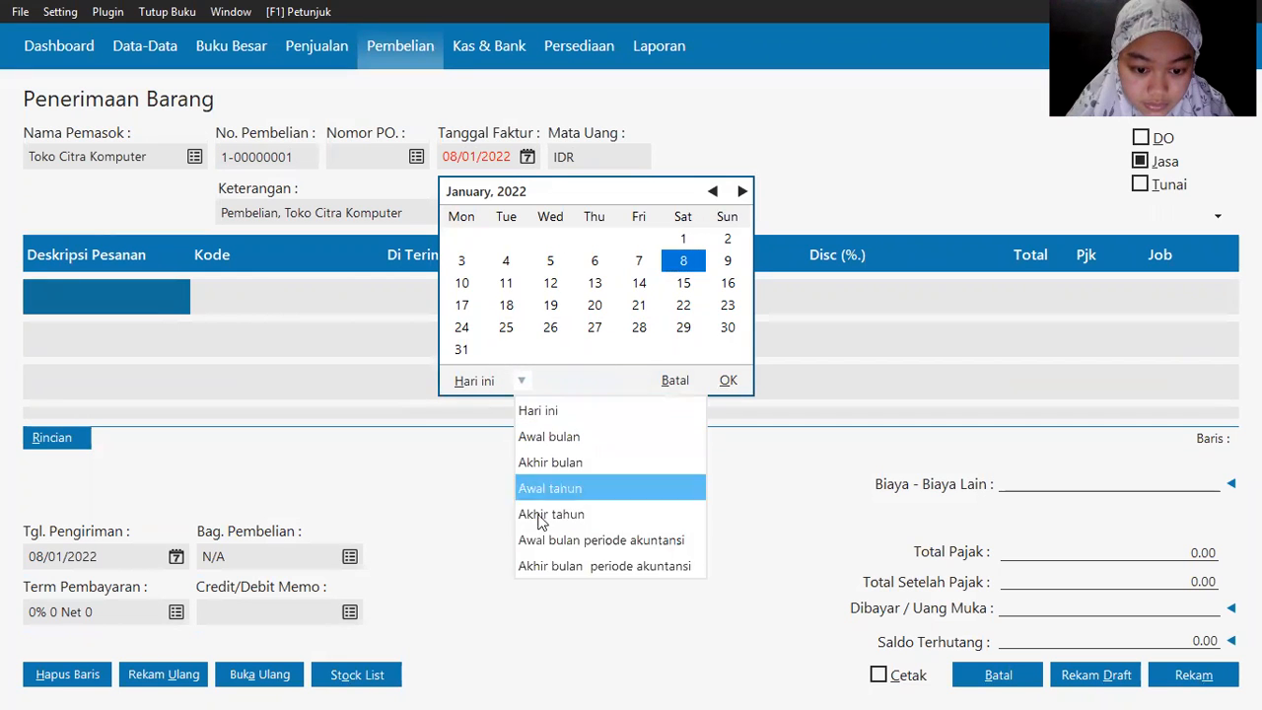
{"action": "left_click", "coordinate": [558, 539]}
{"action": "left_click", "coordinate": [636, 241]}
{"action": "left_click", "coordinate": [637, 240]}
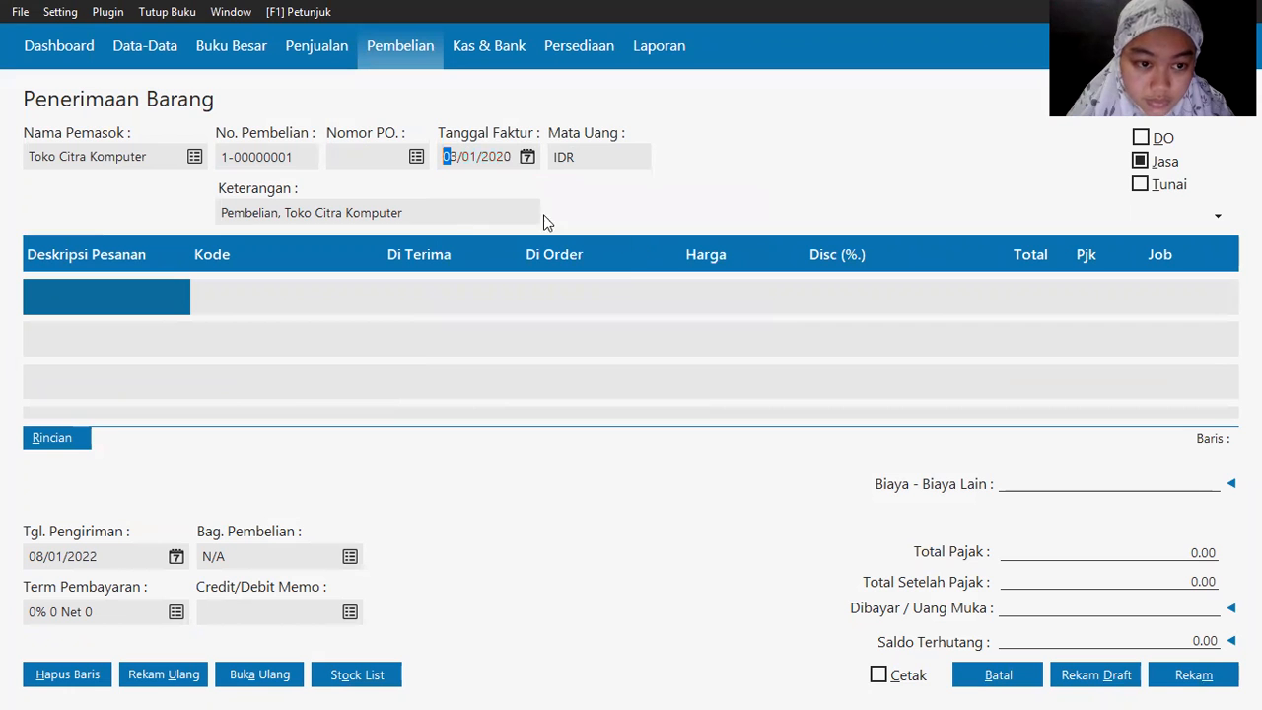
Step: Check the exercise sheet and select the first item line's code cell
{"action": "left_click", "coordinate": [78, 301]}
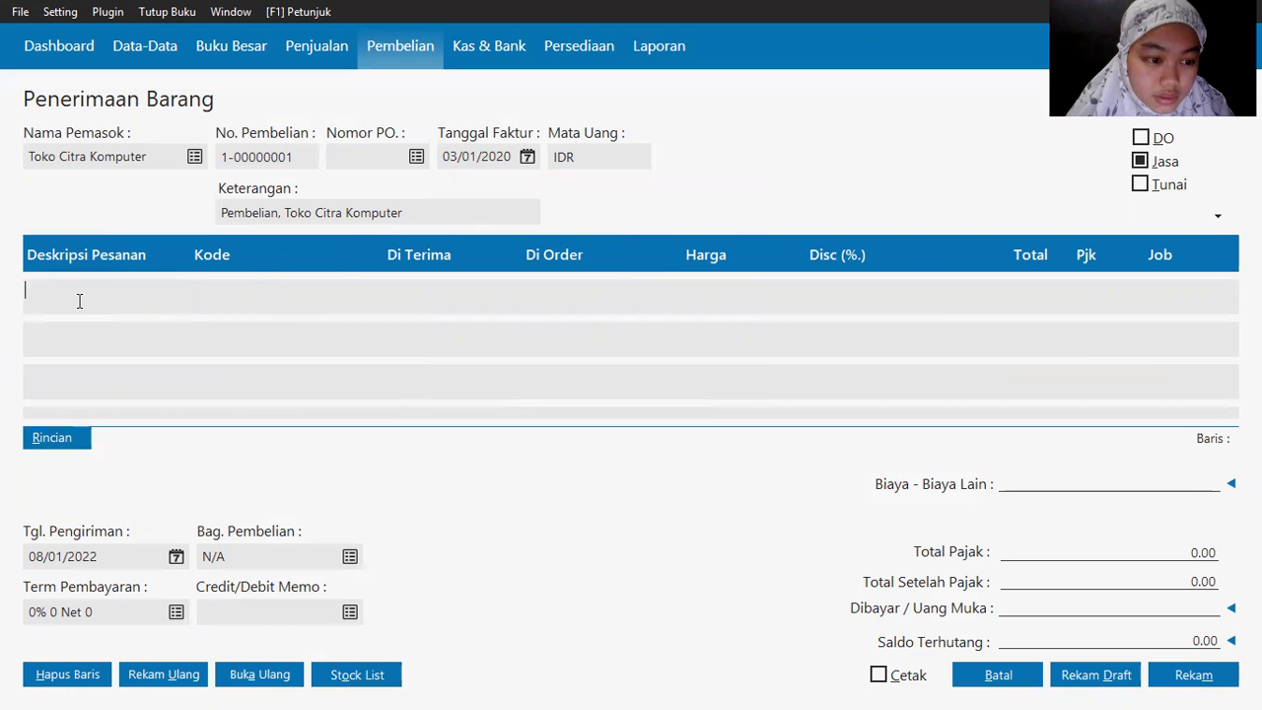
{"action": "key", "text": "alt+Tab"}
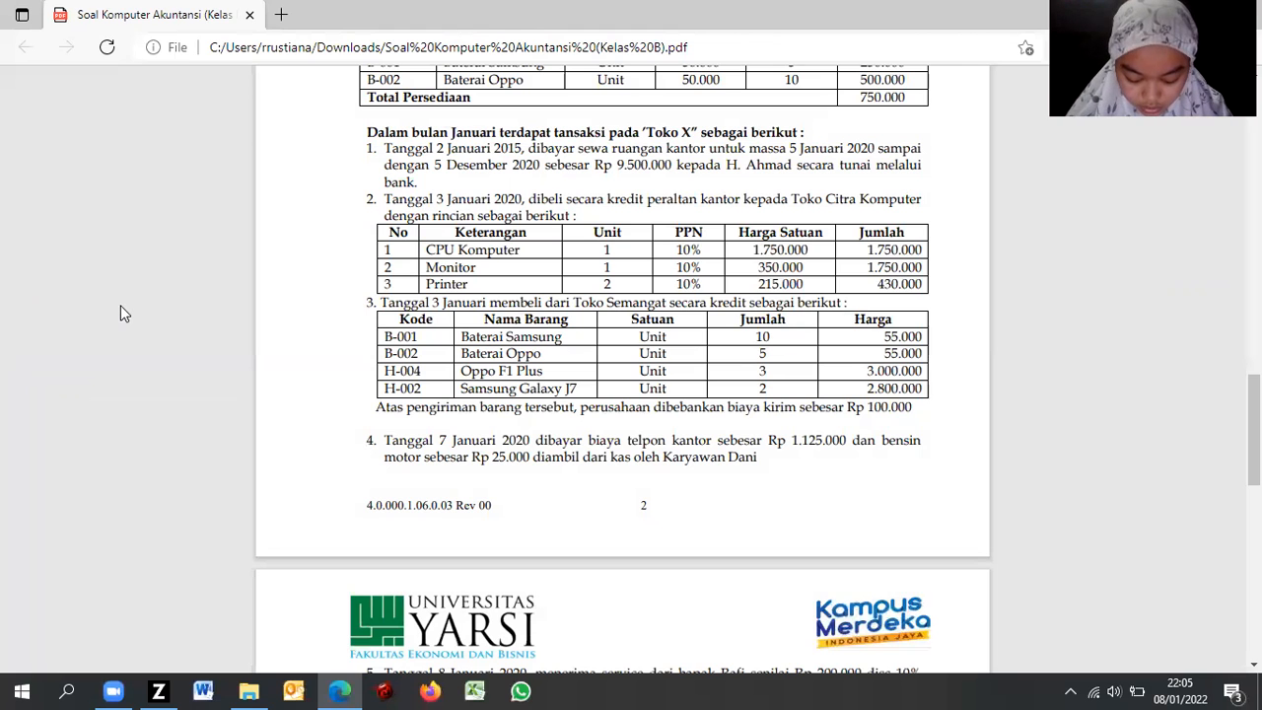
{"action": "key", "text": "alt+Tab"}
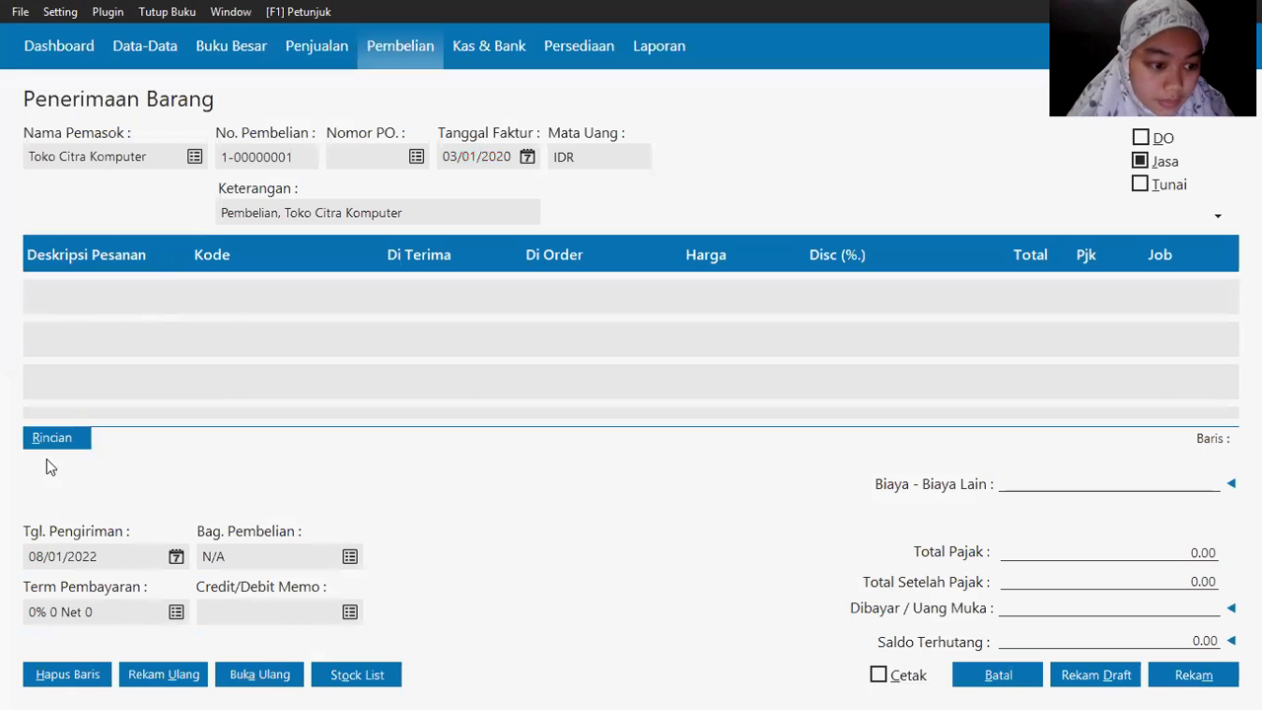
{"action": "left_click", "coordinate": [202, 296]}
Step: Assign account 1700-10-030 Mesin dan Peralatan to the first line's code
{"action": "double_click", "coordinate": [201, 289]}
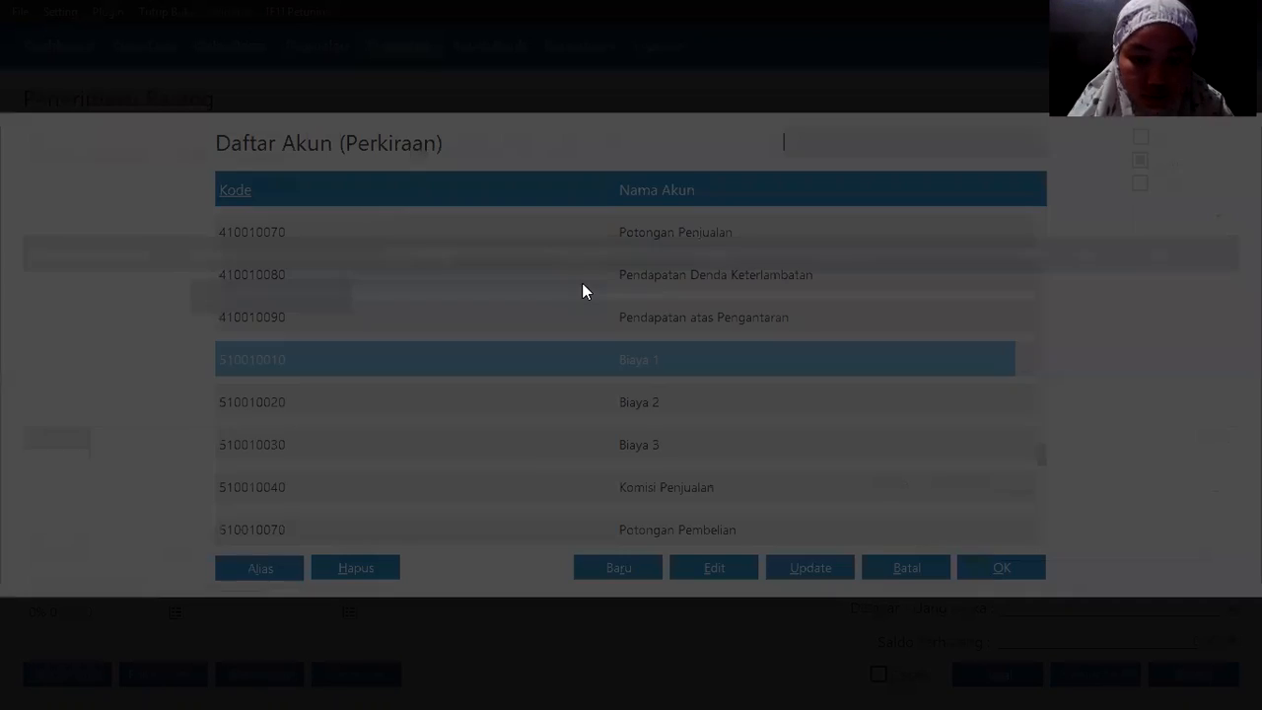
{"action": "left_click", "coordinate": [585, 279]}
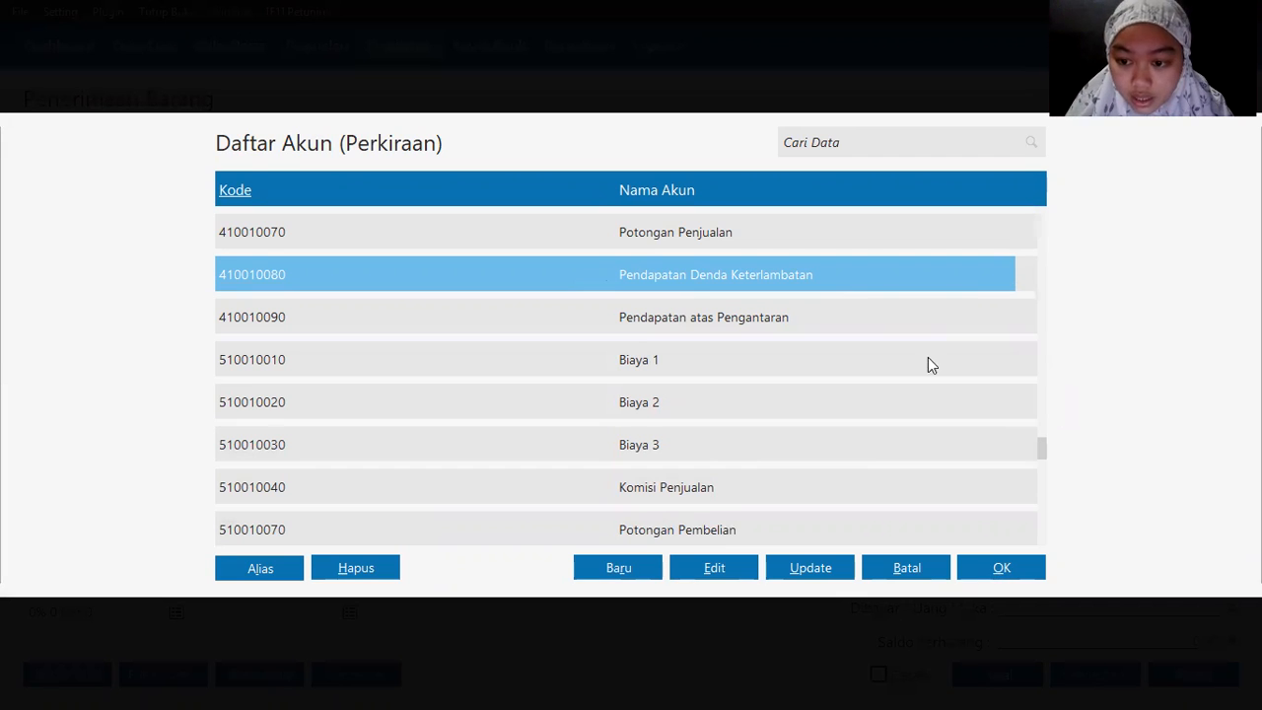
{"action": "scroll", "coordinate": [939, 414], "scroll_direction": "down", "scroll_amount": 3}
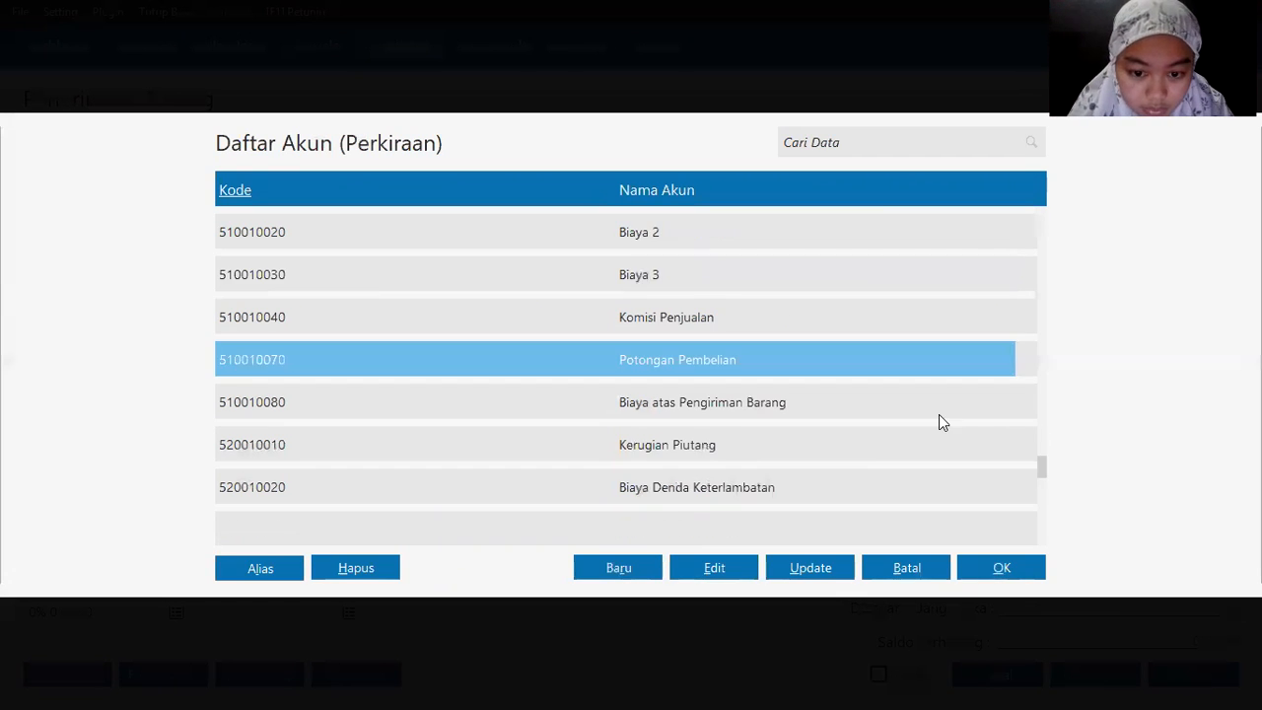
{"action": "scroll", "coordinate": [939, 422], "scroll_direction": "up", "scroll_amount": 15}
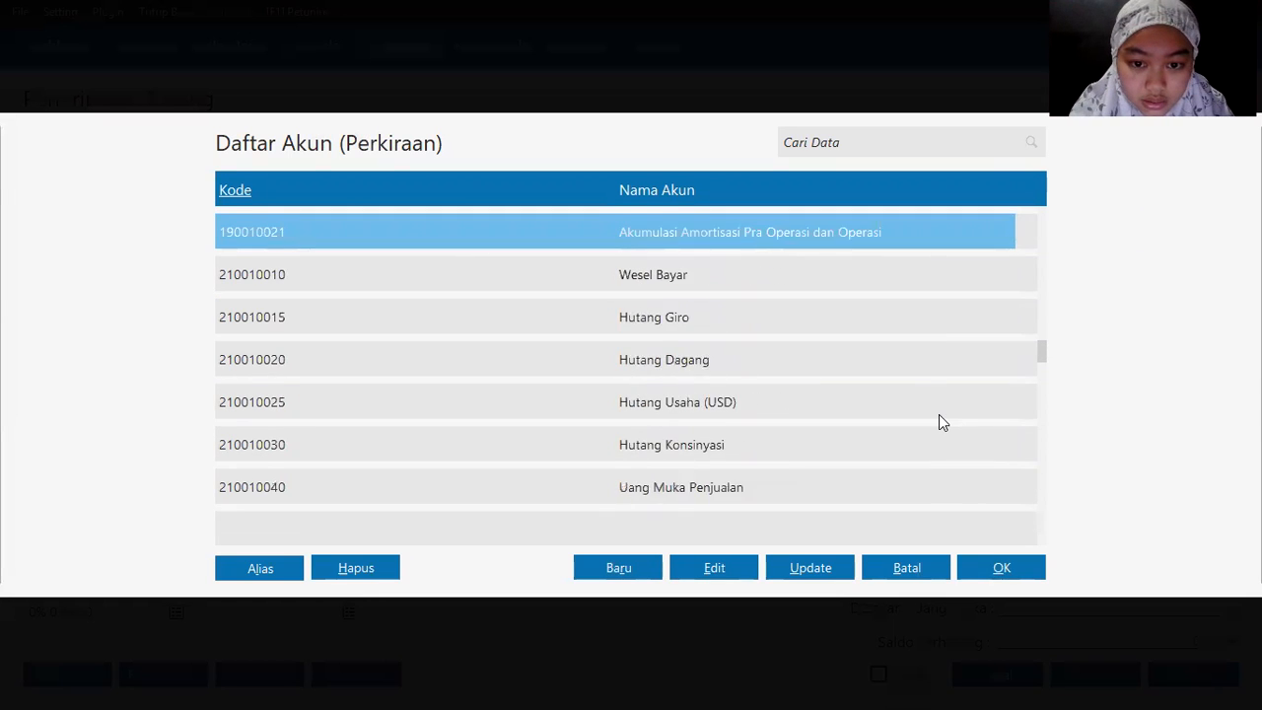
{"action": "scroll", "coordinate": [938, 415], "scroll_direction": "up", "scroll_amount": 1}
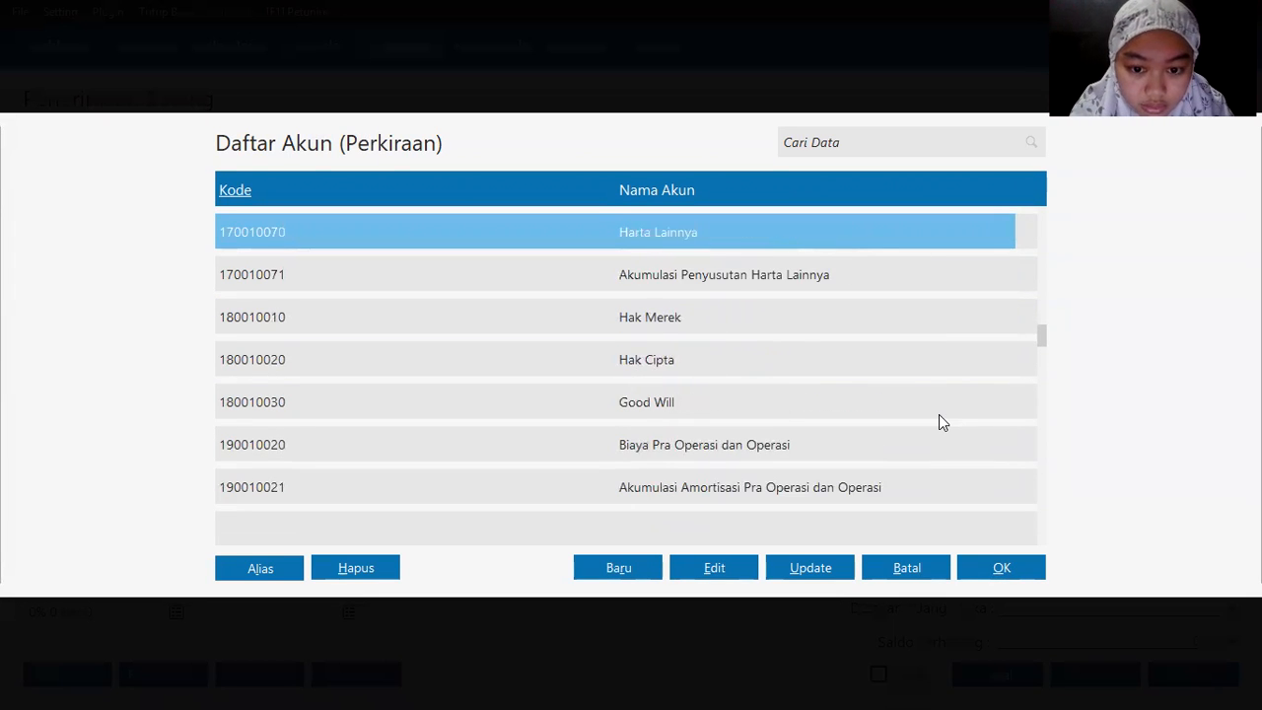
{"action": "left_click", "coordinate": [939, 415]}
{"action": "key", "text": "Up"}
{"action": "key", "text": "Up"}
{"action": "key", "text": "Up"}
{"action": "key", "text": "Up"}
{"action": "key", "text": "Up"}
{"action": "key", "text": "Up"}
{"action": "key", "text": "Up"}
{"action": "key", "text": "Up"}
{"action": "key", "text": "Up"}
{"action": "key", "text": "Down"}
{"action": "key", "text": "Down"}
{"action": "key", "text": "Up"}
{"action": "key", "text": "Up"}
{"action": "key", "text": "Up"}
{"action": "key", "text": "Up"}
{"action": "key", "text": "Down"}
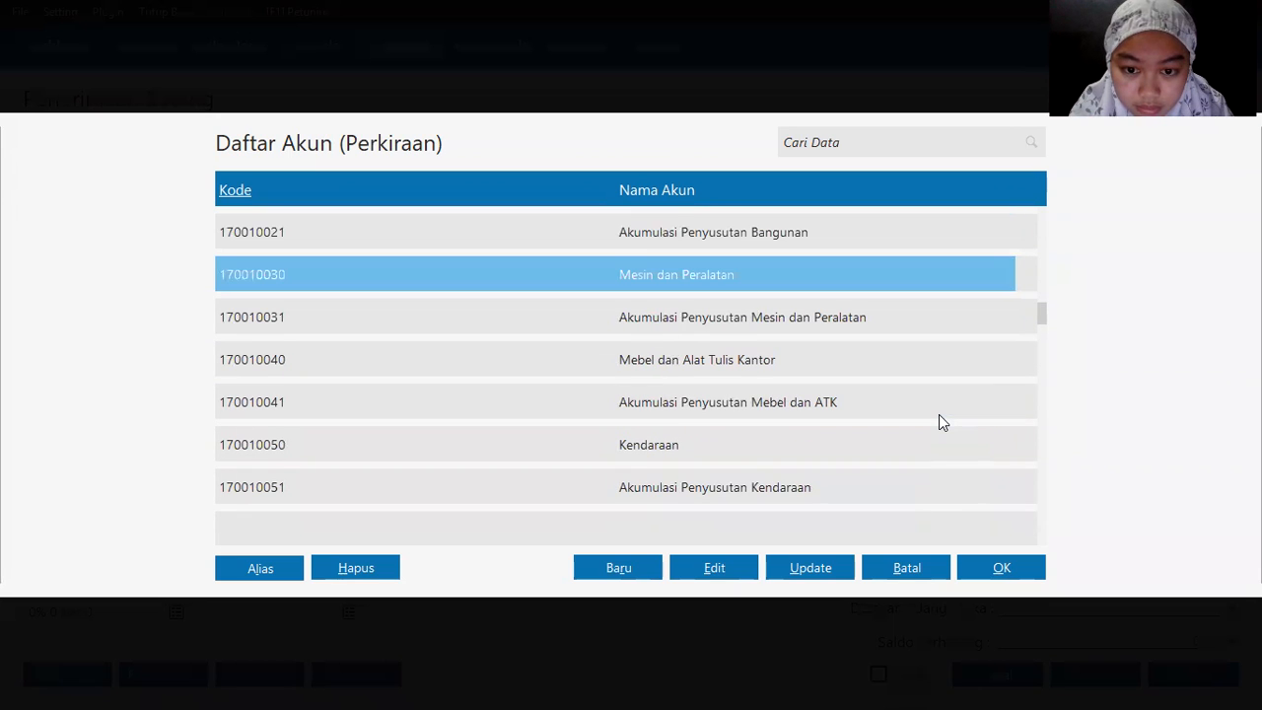
{"action": "double_click", "coordinate": [669, 276]}
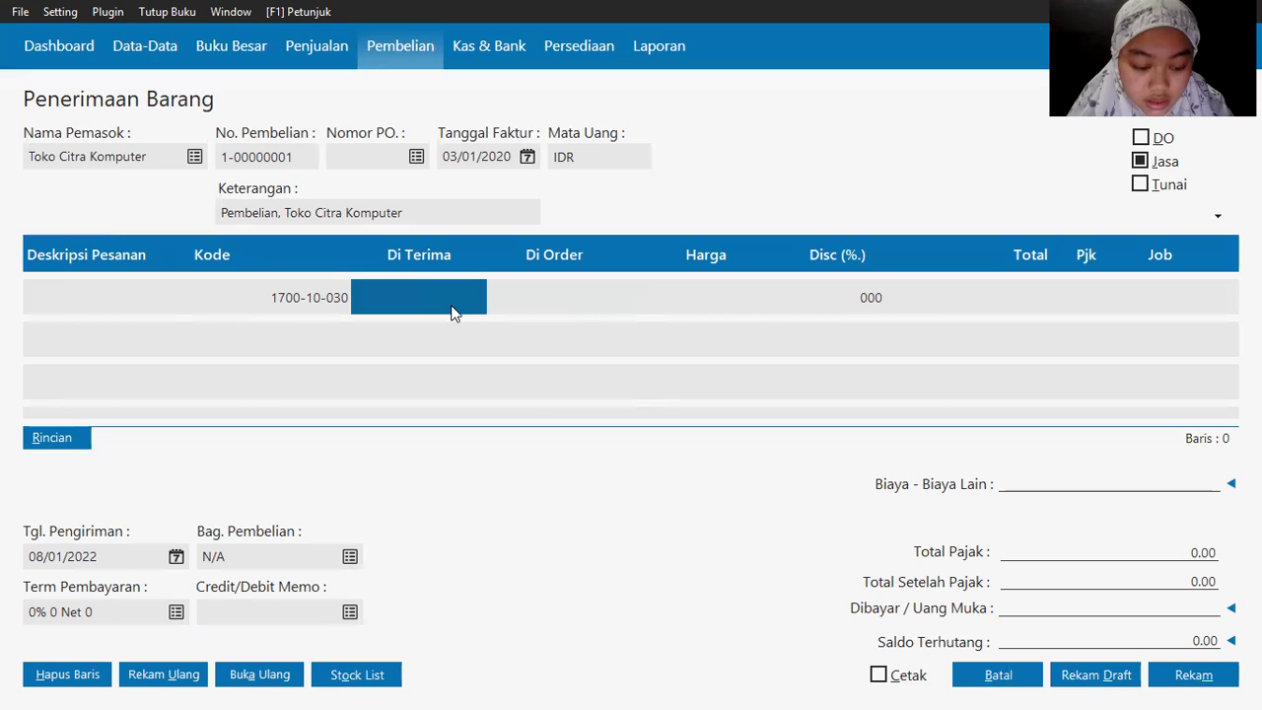
Step: Enter quantity 1 and description CPU Komputer on the first line
{"action": "type", "text": "1"}
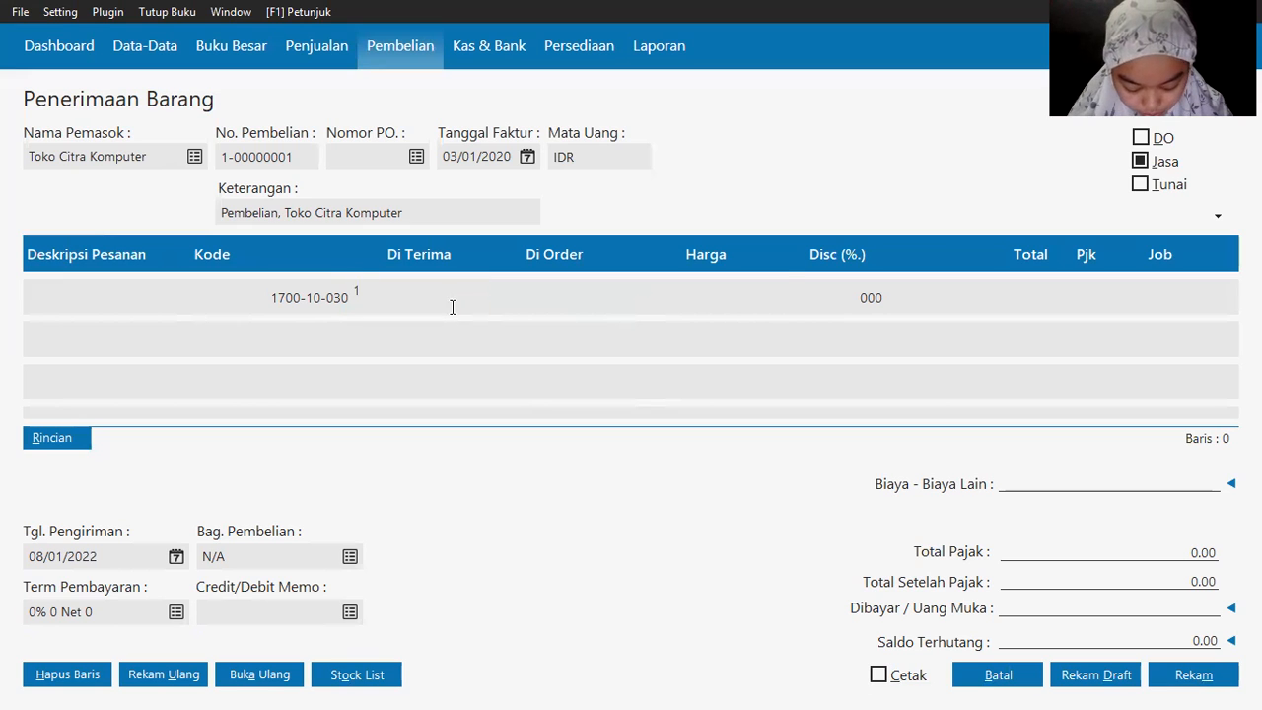
{"action": "key", "text": "Return"}
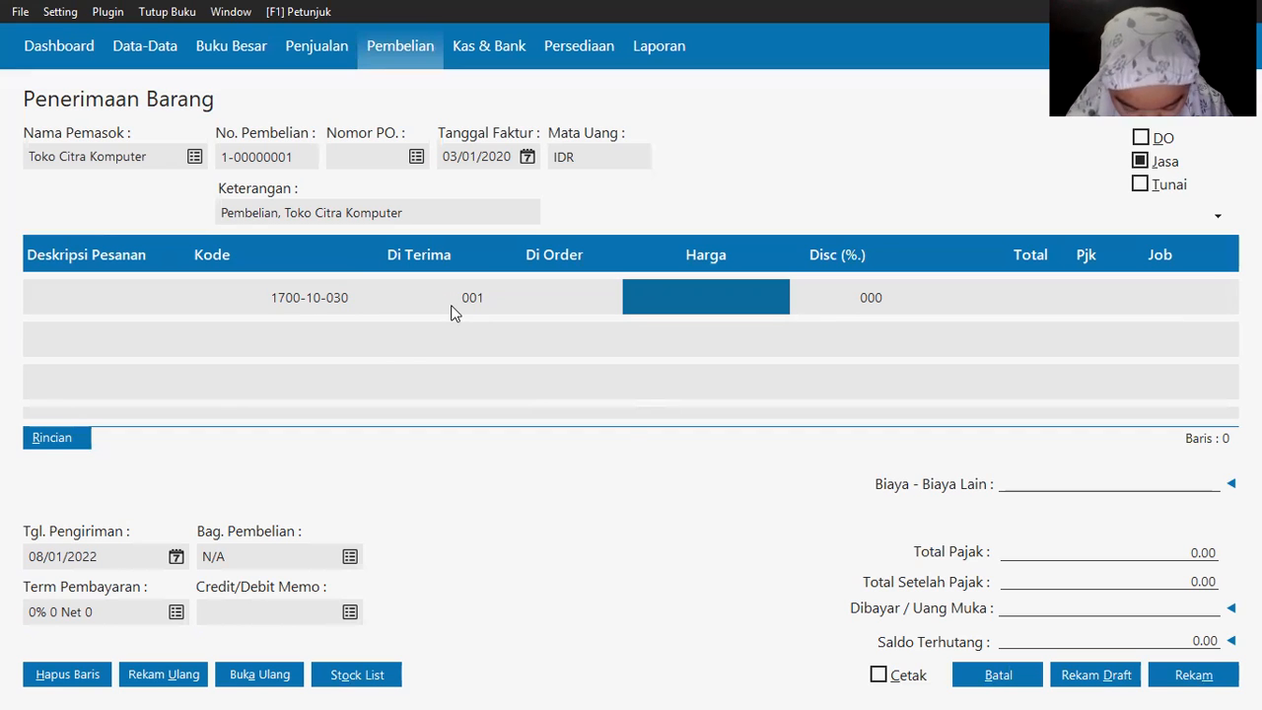
{"action": "key", "text": "alt+Tab"}
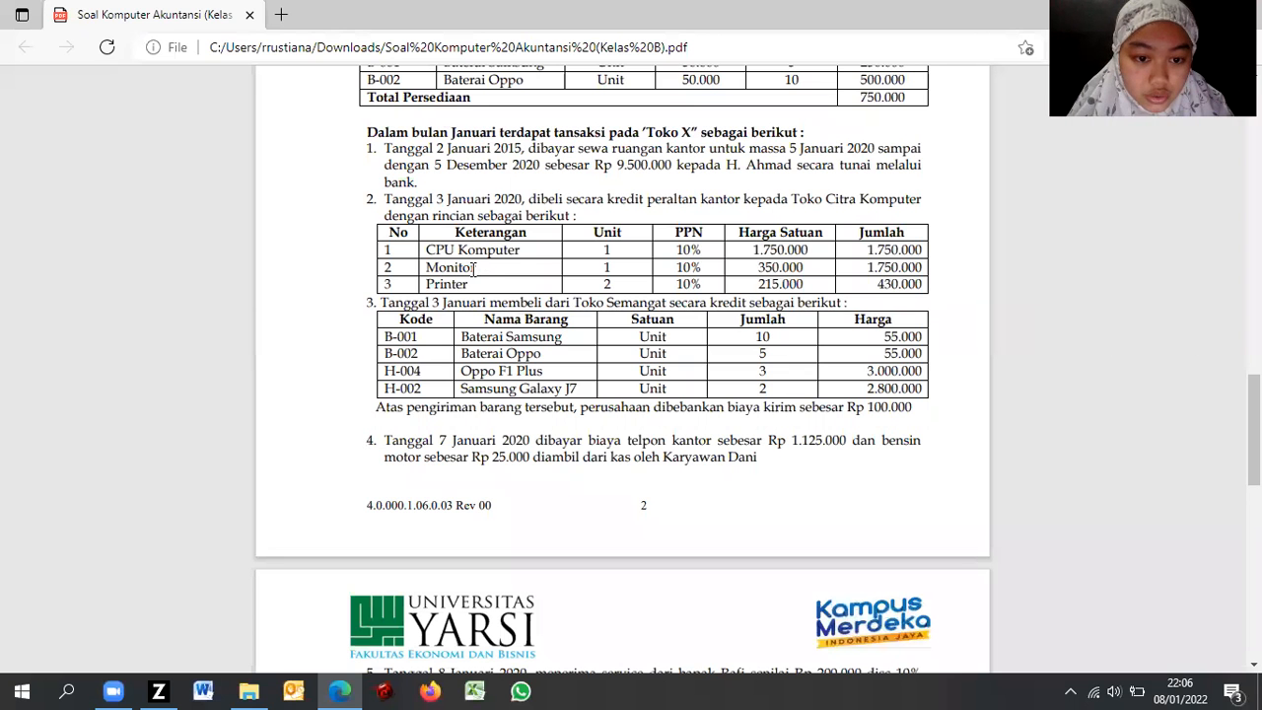
{"action": "key", "text": "alt+Tab"}
{"action": "left_click", "coordinate": [106, 298]}
{"action": "type", "text": "C"}
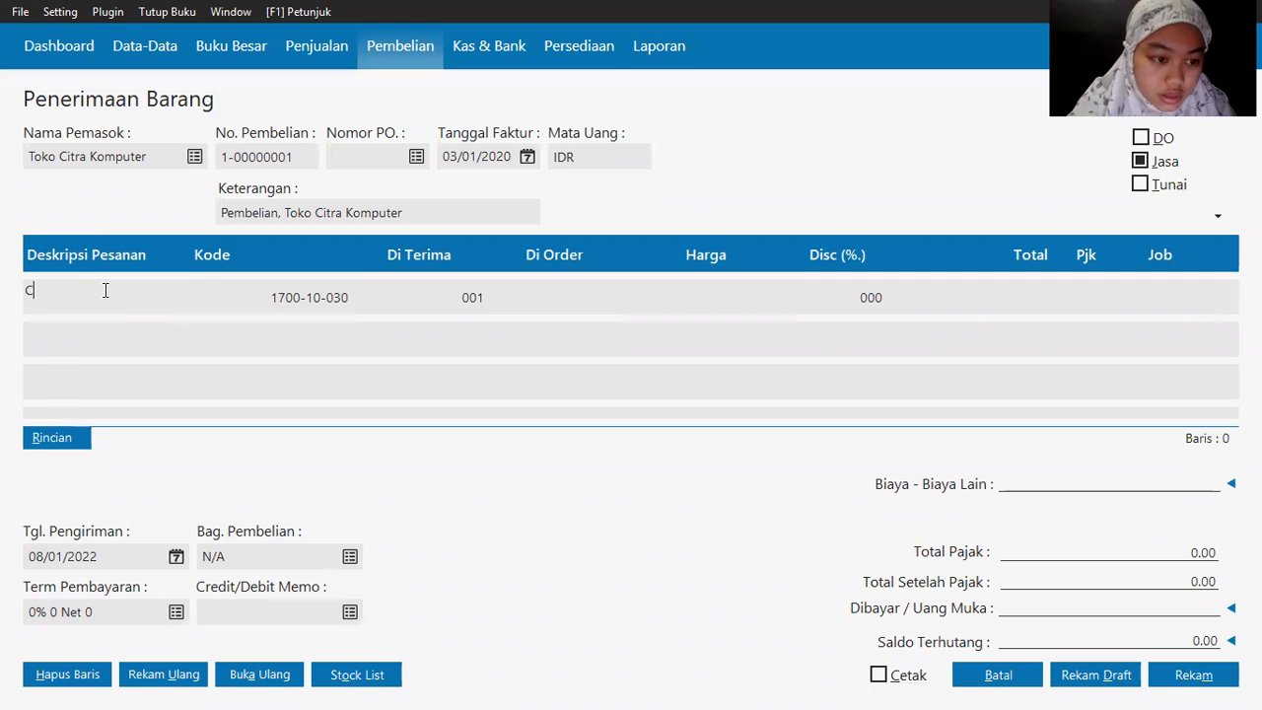
{"action": "type", "text": "PU "}
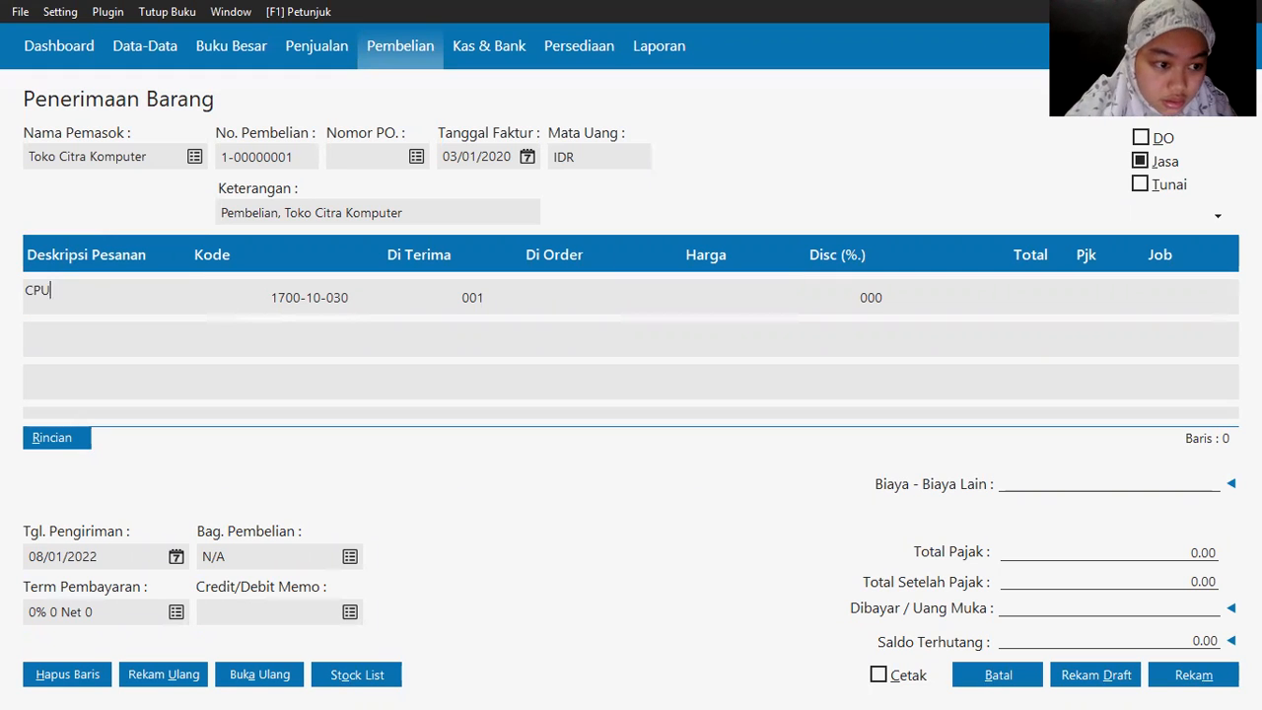
{"action": "type", "text": "Komputer"}
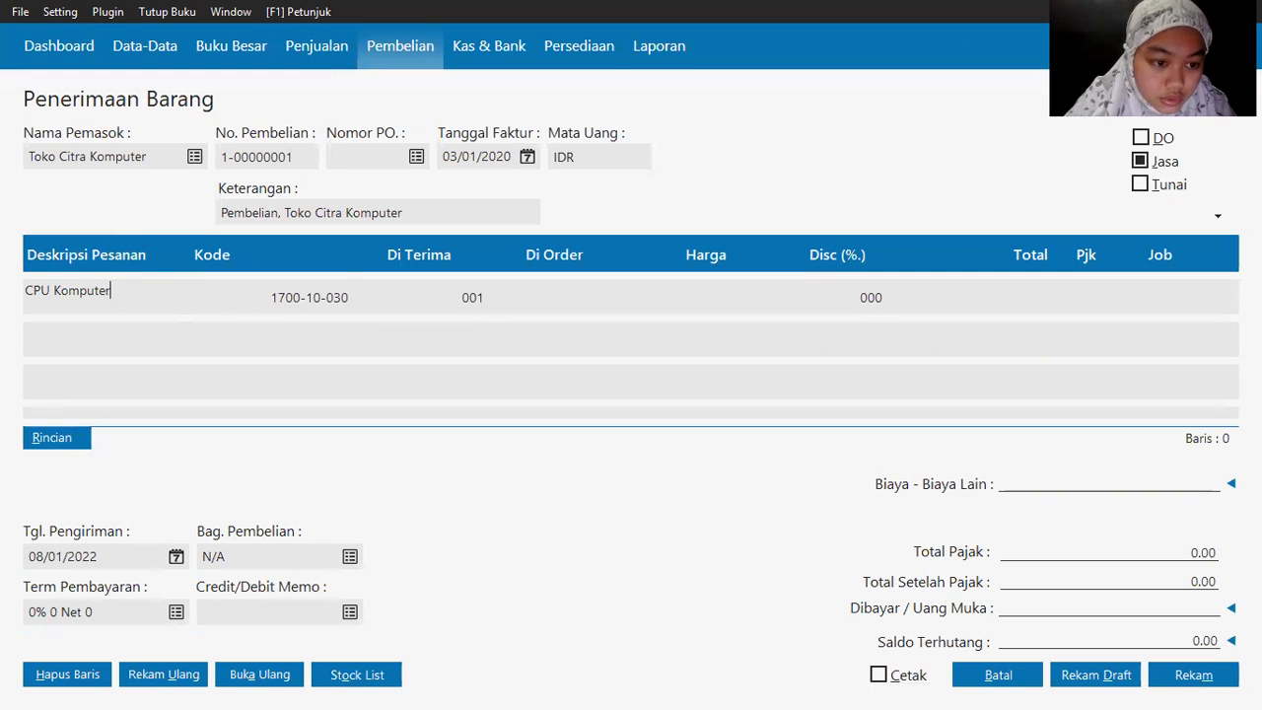
{"action": "key", "text": "Return"}
{"action": "key", "text": "Return"}
Step: Price the CPU Komputer line at 1,750,000 with VAT(1) tax
{"action": "key", "text": "alt+Tab"}
{"action": "key", "text": "alt+Tab"}
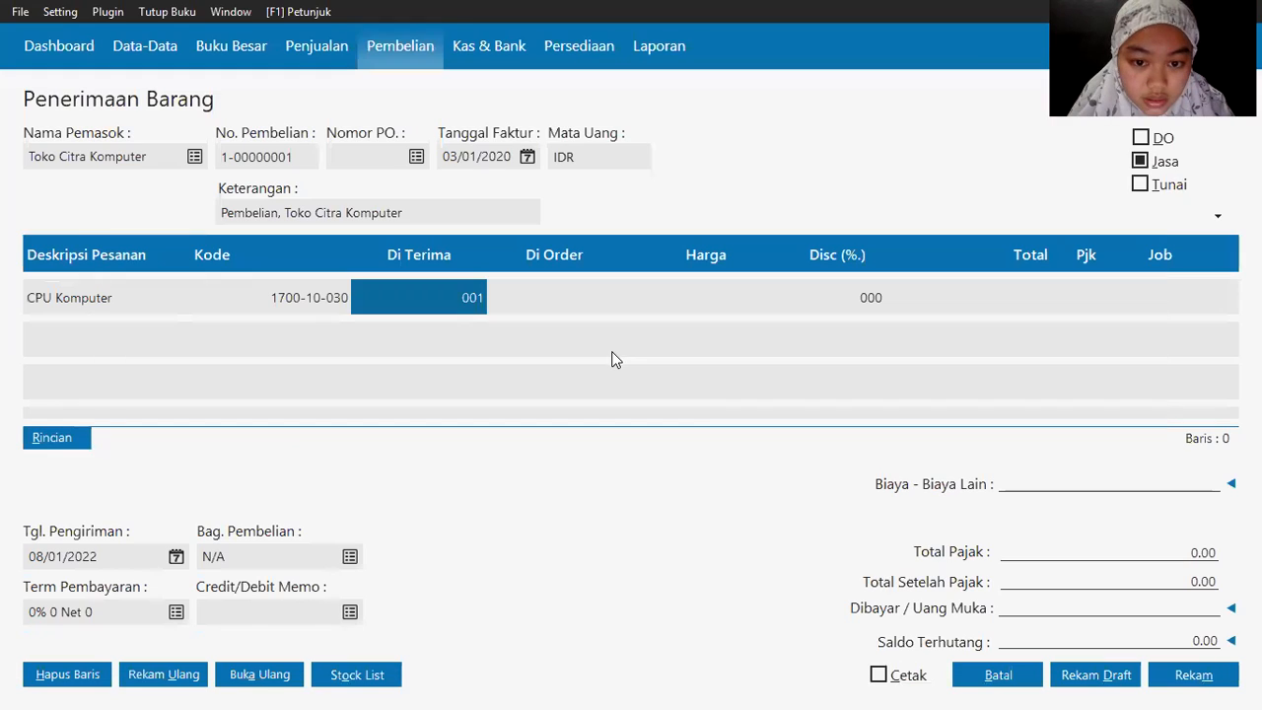
{"action": "key", "text": "Return"}
{"action": "key", "text": "alt+Tab"}
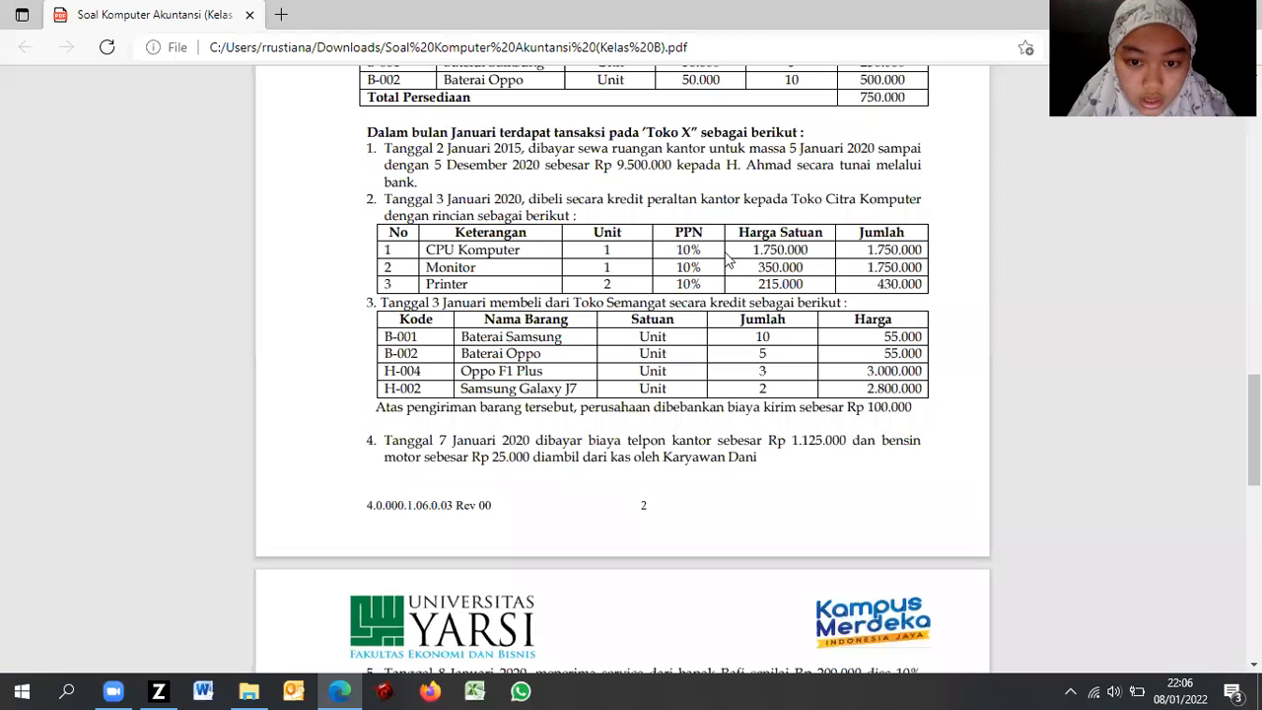
{"action": "key", "text": "alt+Tab"}
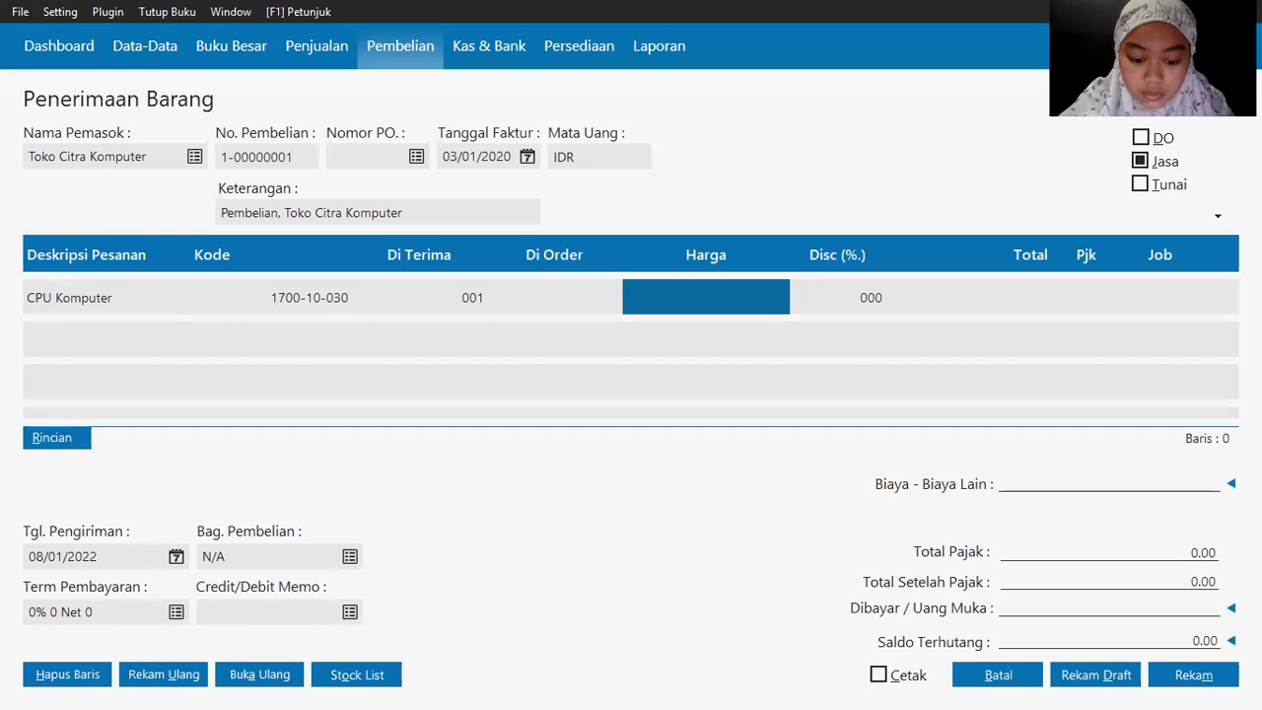
{"action": "type", "text": "1750000"}
{"action": "key", "text": "Return"}
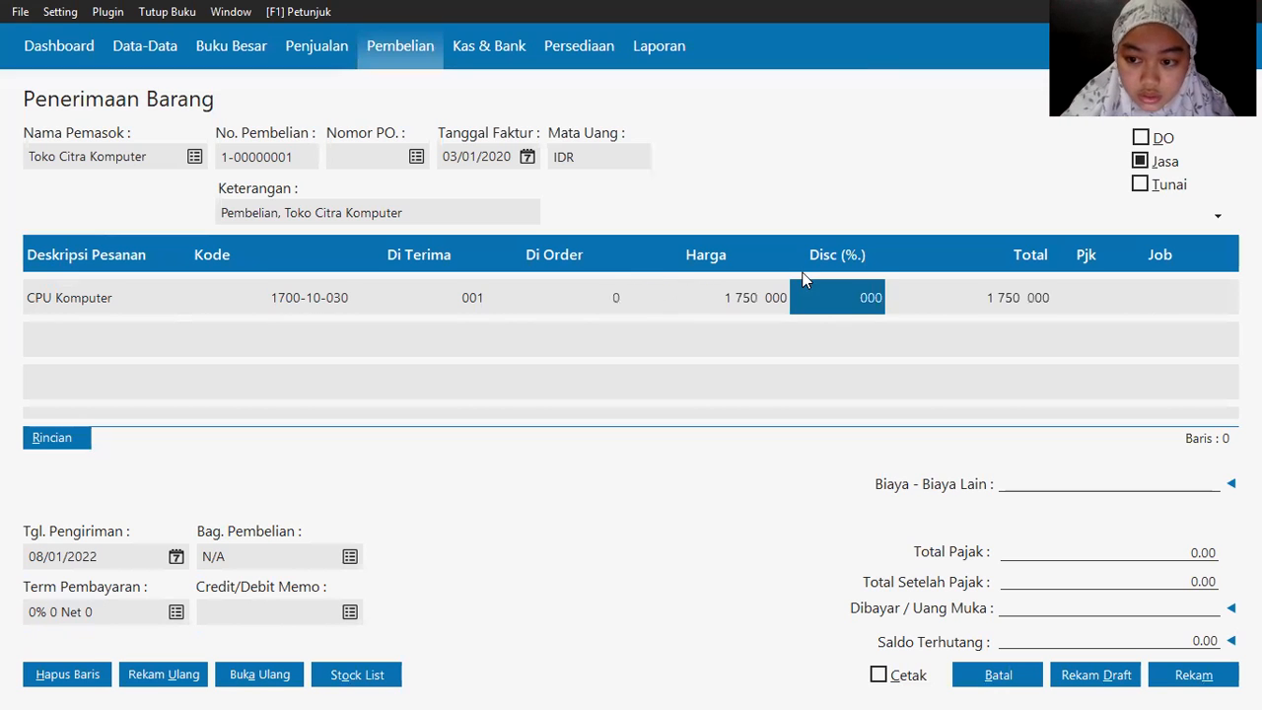
{"action": "key", "text": "Return"}
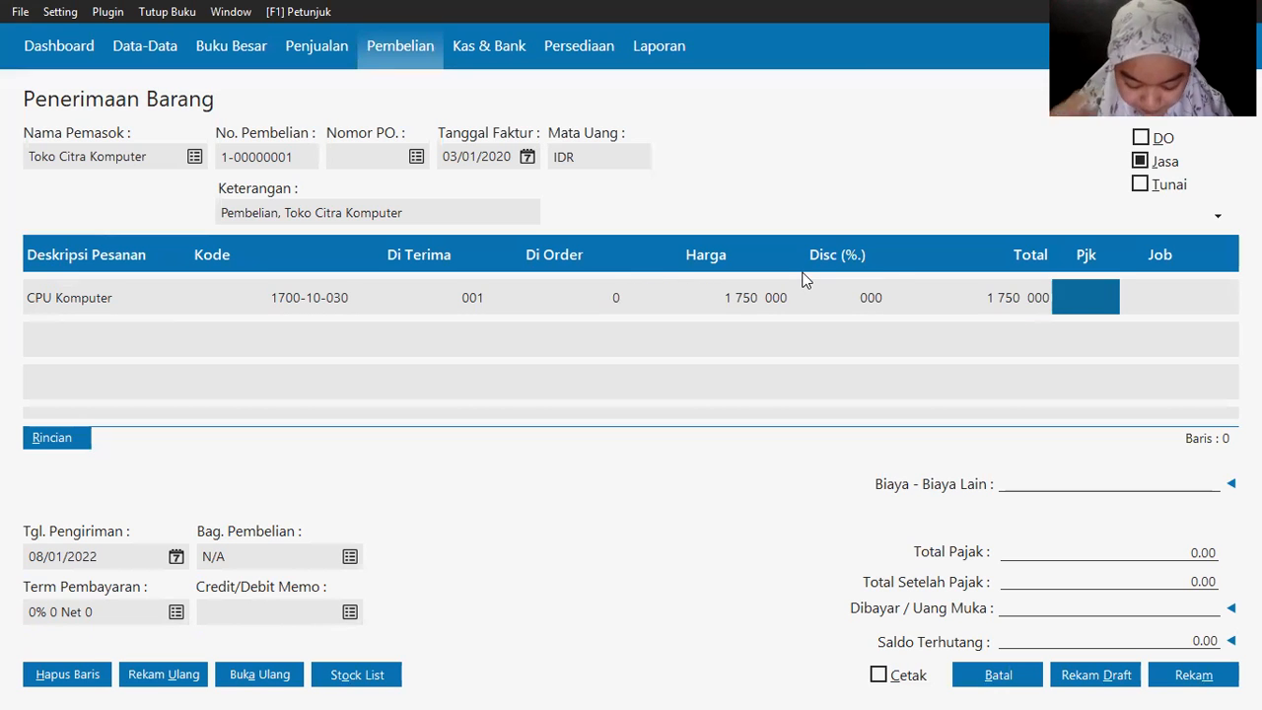
{"action": "left_click", "coordinate": [1096, 302]}
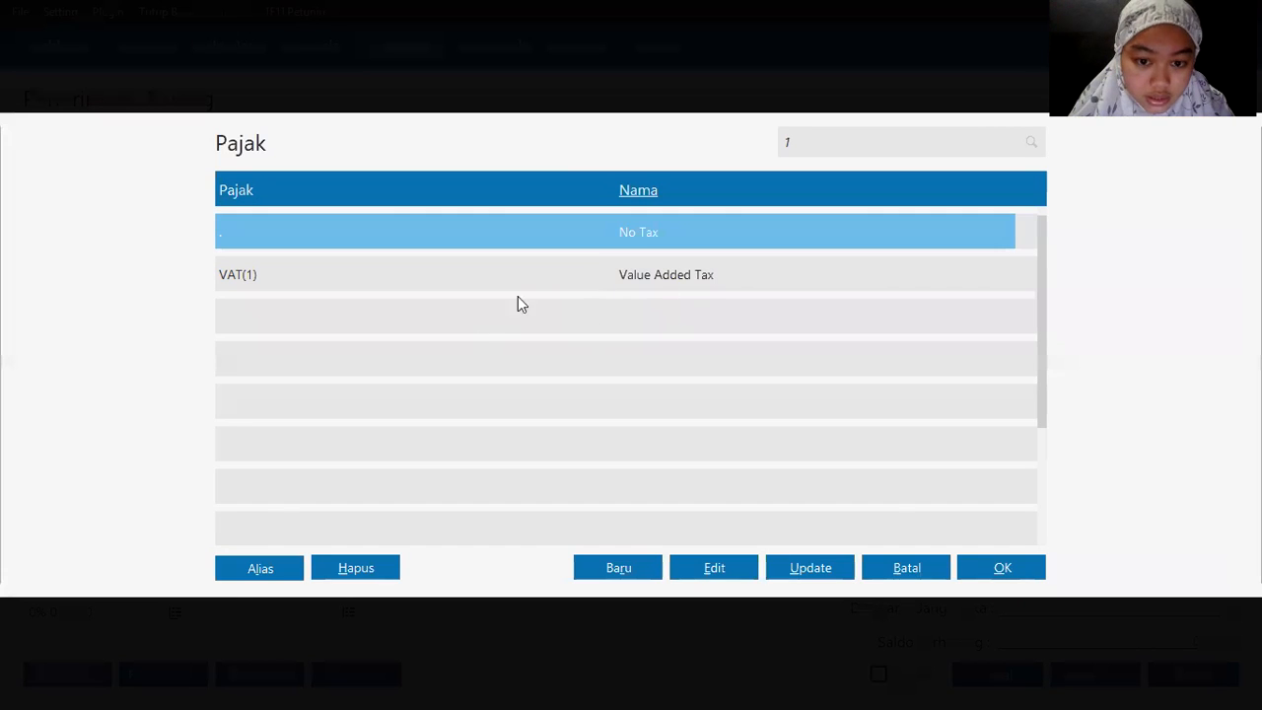
{"action": "double_click", "coordinate": [600, 274]}
Step: Start a second item line with description Monitor
{"action": "key", "text": "Return"}
{"action": "key", "text": "Return"}
{"action": "key", "text": "alt+Tab"}
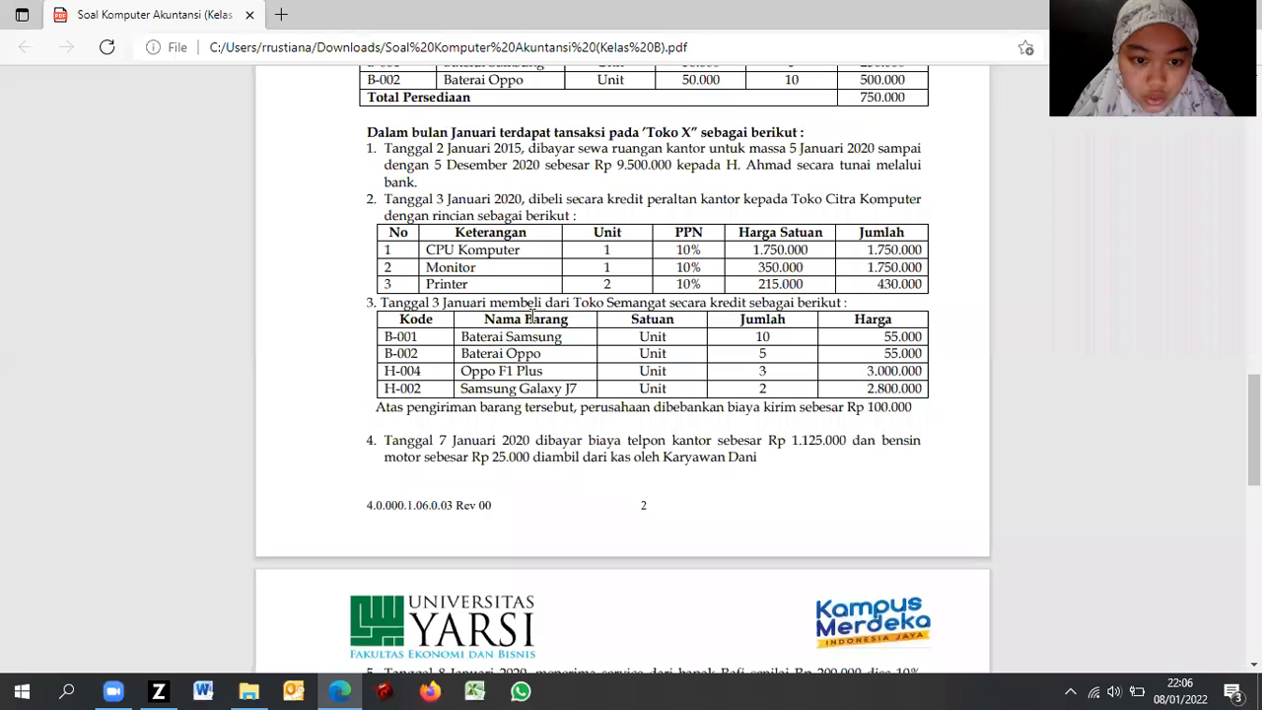
{"action": "key", "text": "alt+Tab"}
{"action": "type", "text": "Monitor"}
{"action": "key", "text": "Tab"}
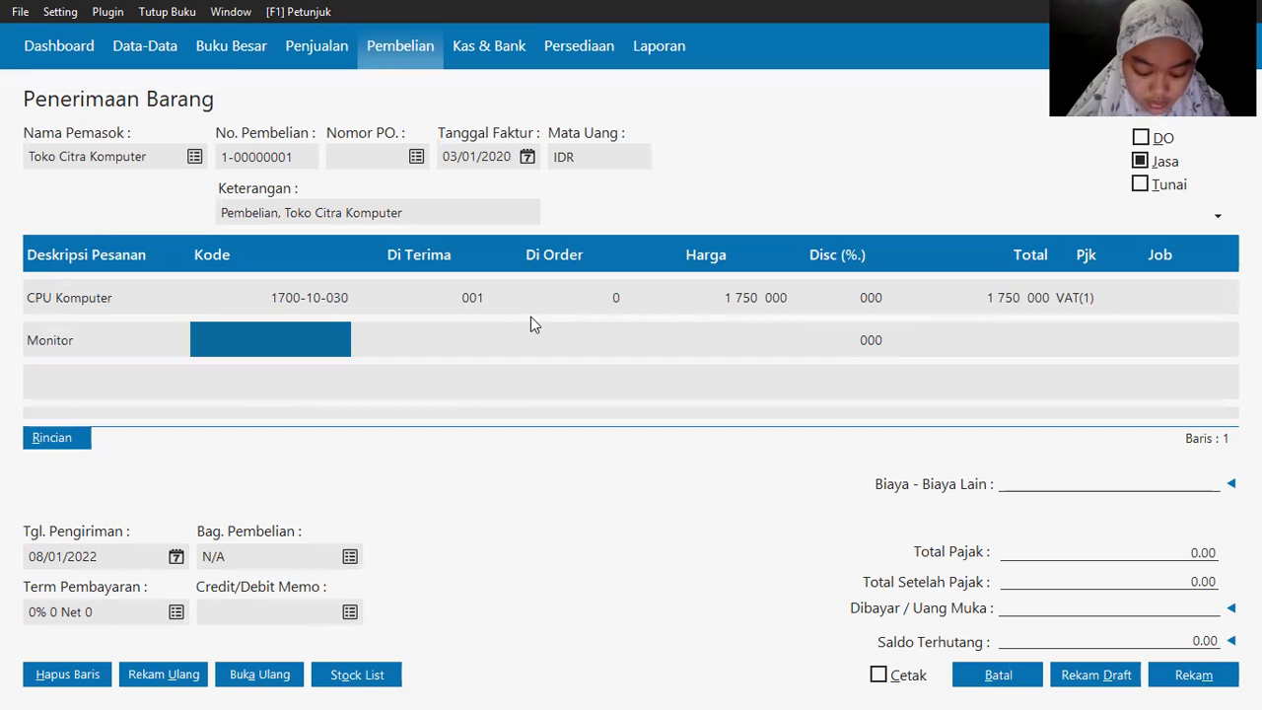
Step: Assign account 1700-10-030 Mesin dan Peralatan to the Monitor line
{"action": "double_click", "coordinate": [258, 335]}
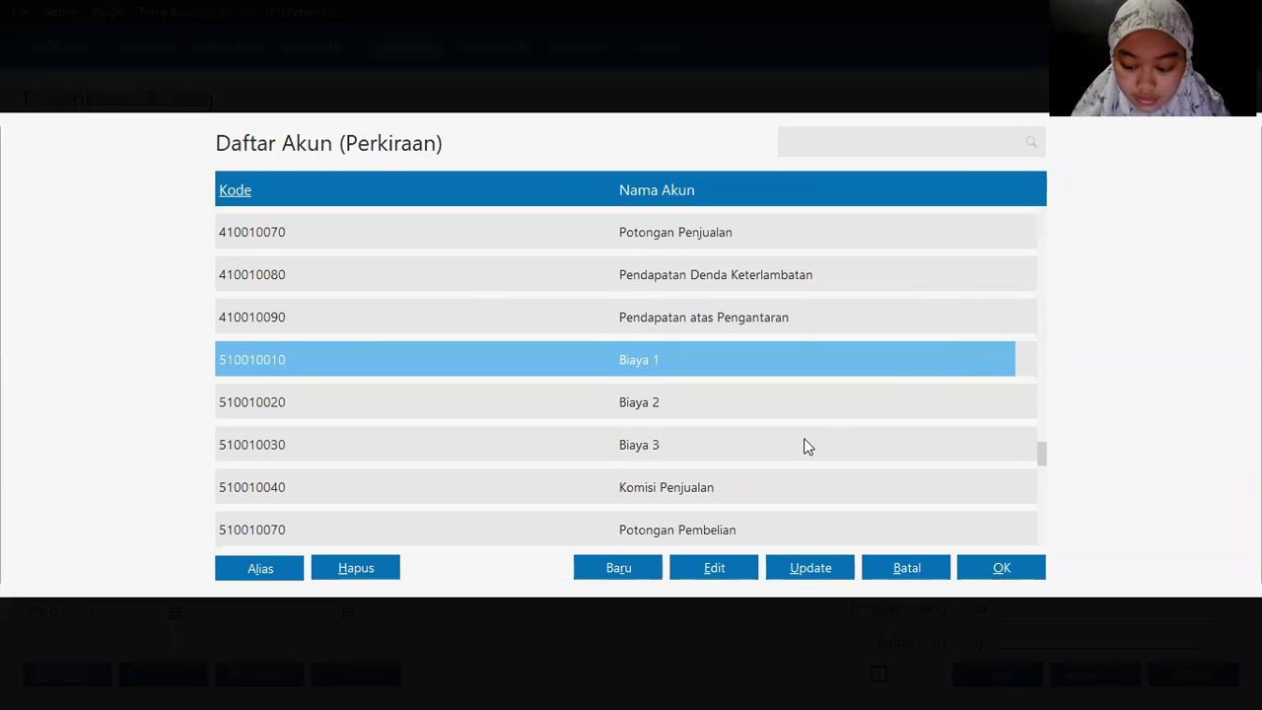
{"action": "key", "text": "Down"}
{"action": "key", "text": "Down"}
{"action": "key", "text": "Down"}
{"action": "key", "text": "Down"}
{"action": "key", "text": "Down"}
{"action": "key", "text": "Down"}
{"action": "key", "text": "Down"}
{"action": "key", "text": "Down"}
{"action": "key", "text": "Up"}
{"action": "key", "text": "Up"}
{"action": "key", "text": "Up"}
{"action": "key", "text": "Up"}
{"action": "key", "text": "Up"}
{"action": "key", "text": "Up"}
{"action": "key", "text": "Up"}
{"action": "key", "text": "Up"}
{"action": "key", "text": "Up"}
{"action": "key", "text": "Up"}
{"action": "key", "text": "Up"}
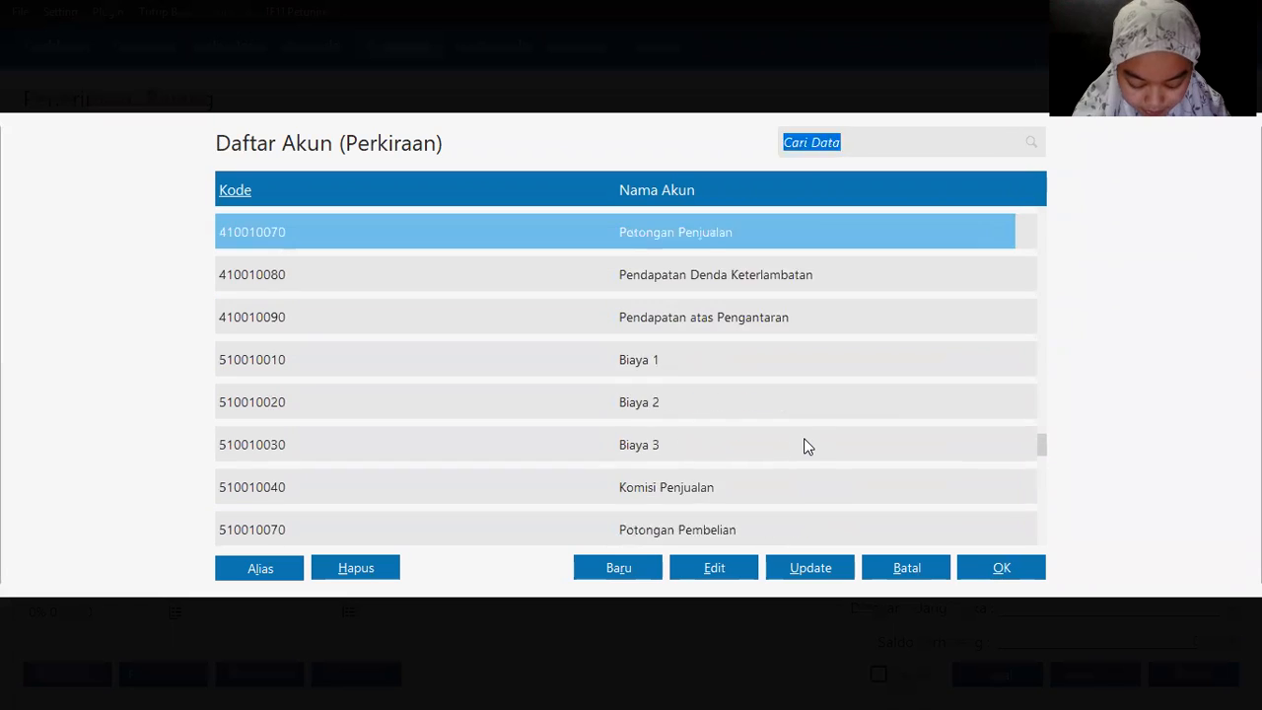
{"action": "key", "text": "Up"}
{"action": "key", "text": "Up"}
{"action": "key", "text": "Up"}
{"action": "key", "text": "Up"}
{"action": "key", "text": "Up"}
{"action": "key", "text": "Up"}
{"action": "key", "text": "Up"}
{"action": "key", "text": "Up"}
{"action": "key", "text": "Up"}
{"action": "key", "text": "Up"}
{"action": "key", "text": "Up"}
{"action": "key", "text": "Up"}
{"action": "key", "text": "Up"}
{"action": "key", "text": "Up"}
{"action": "key", "text": "Up"}
{"action": "key", "text": "Up"}
{"action": "key", "text": "Up"}
{"action": "key", "text": "Up"}
{"action": "key", "text": "Up"}
{"action": "key", "text": "Up"}
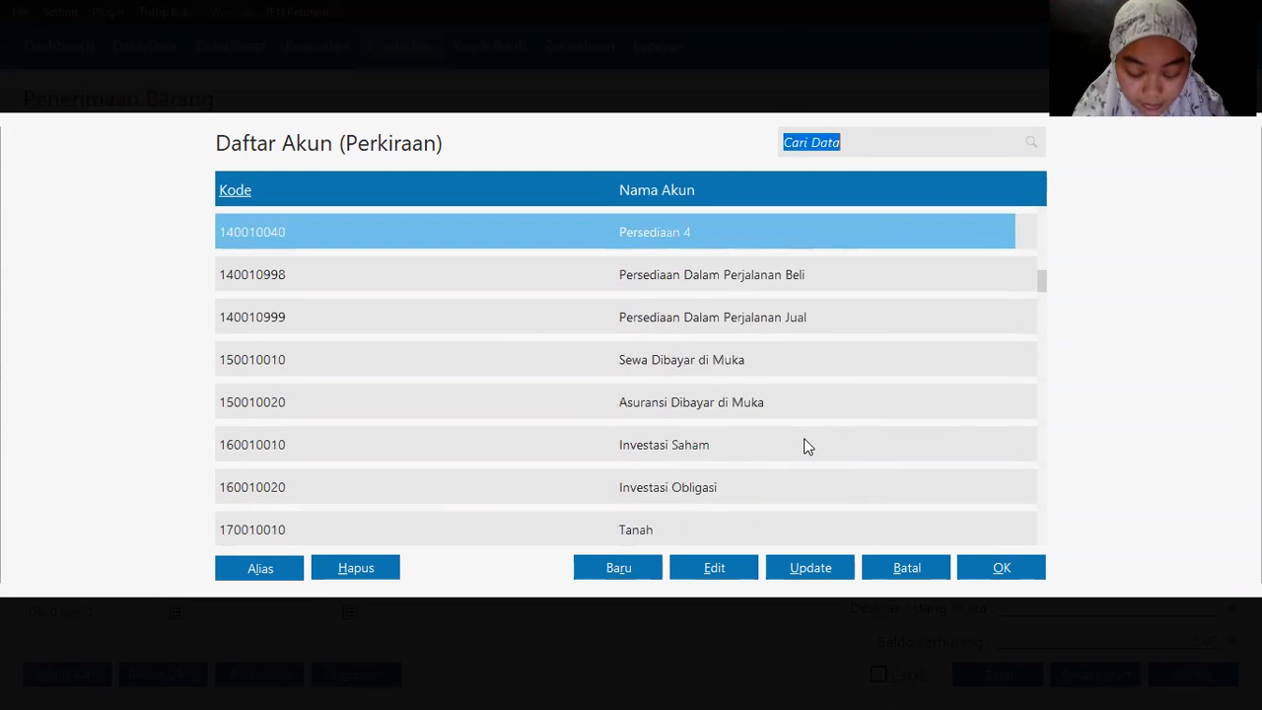
{"action": "key", "text": "Down"}
{"action": "key", "text": "Down"}
{"action": "key", "text": "Down"}
{"action": "key", "text": "Down"}
{"action": "key", "text": "Down"}
{"action": "key", "text": "Down"}
{"action": "key", "text": "Down"}
{"action": "key", "text": "Down"}
{"action": "key", "text": "Down"}
{"action": "key", "text": "Down"}
{"action": "key", "text": "Down"}
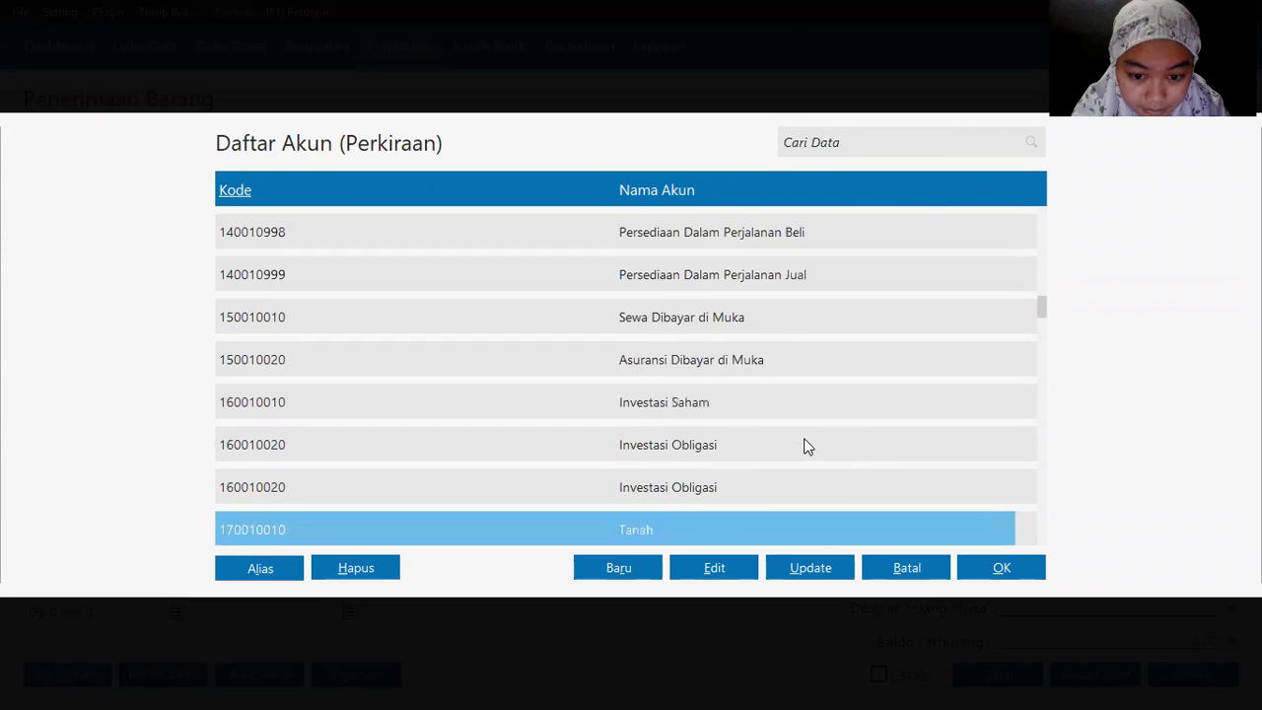
{"action": "key", "text": "Up"}
{"action": "key", "text": "Return"}
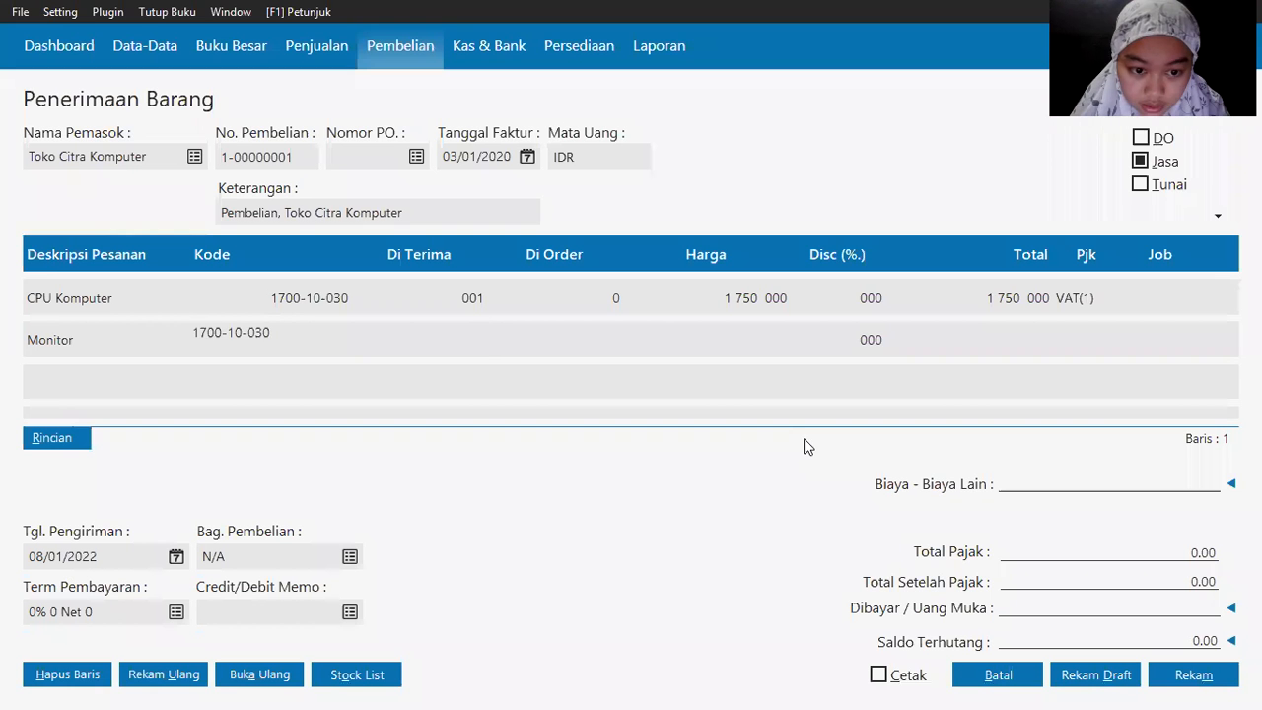
Step: Give the Monitor line quantity 1, price 350,000 and VAT(1) tax
{"action": "key", "text": "alt+Tab"}
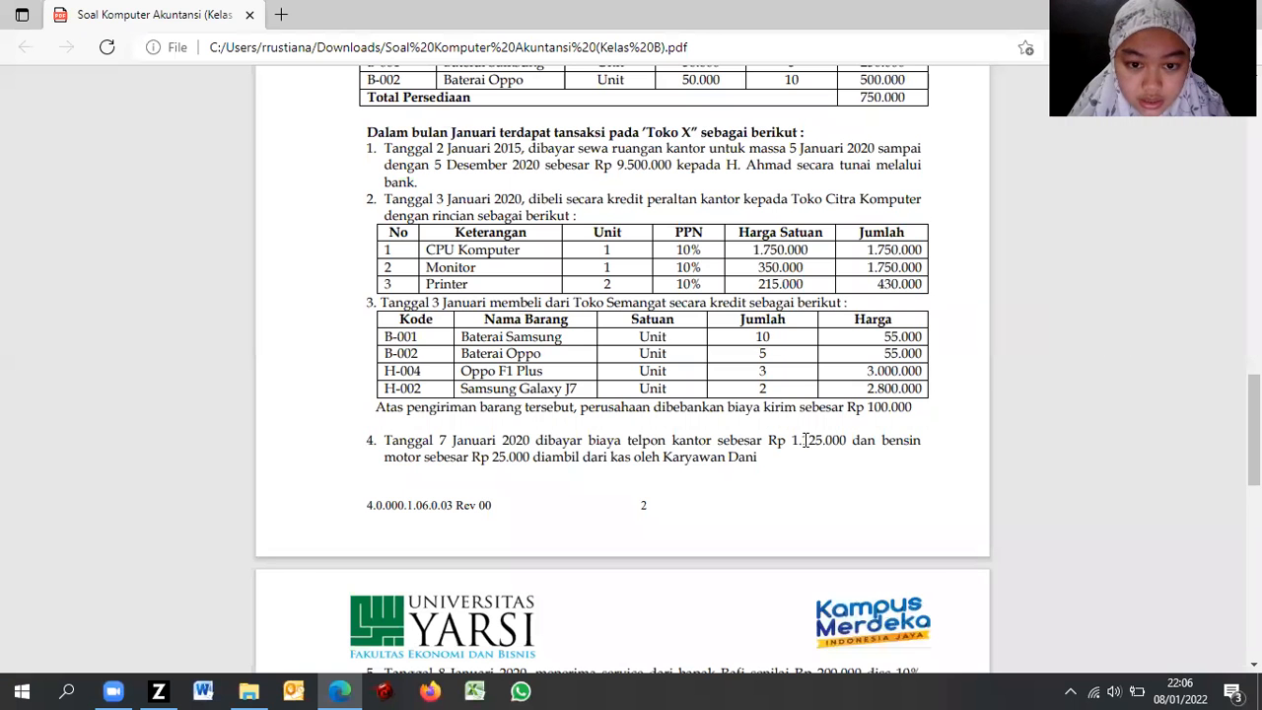
{"action": "key", "text": "alt+Tab"}
{"action": "key", "text": "Tab"}
{"action": "key", "text": "Tab"}
{"action": "key", "text": "shift+Tab"}
{"action": "key", "text": "alt+Tab"}
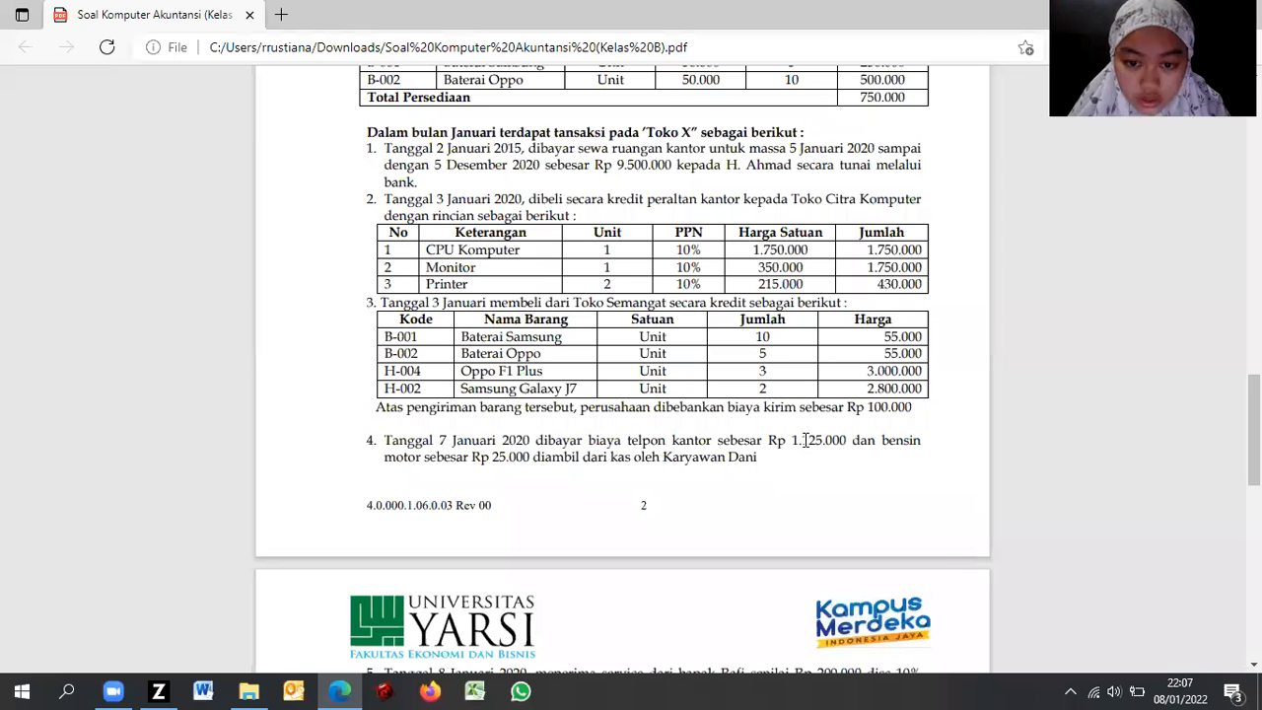
{"action": "key", "text": "alt+Tab"}
{"action": "type", "text": "350000"}
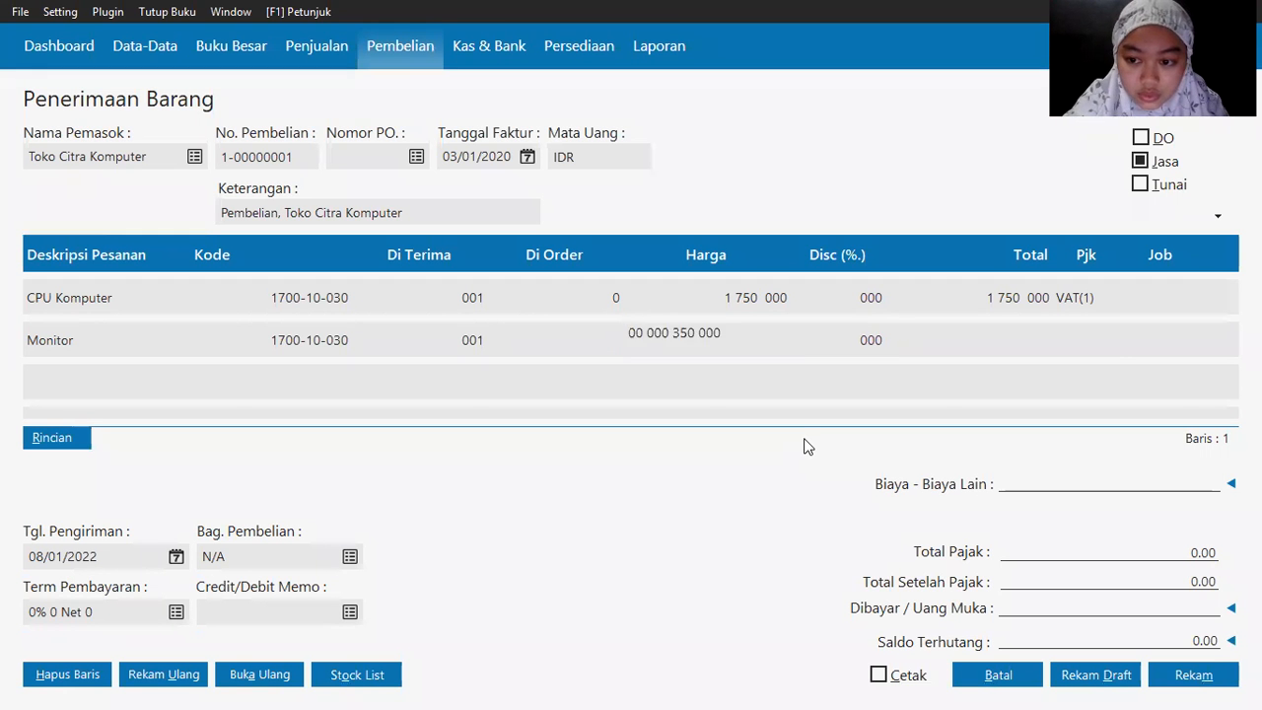
{"action": "key", "text": "Tab"}
{"action": "key", "text": "Tab"}
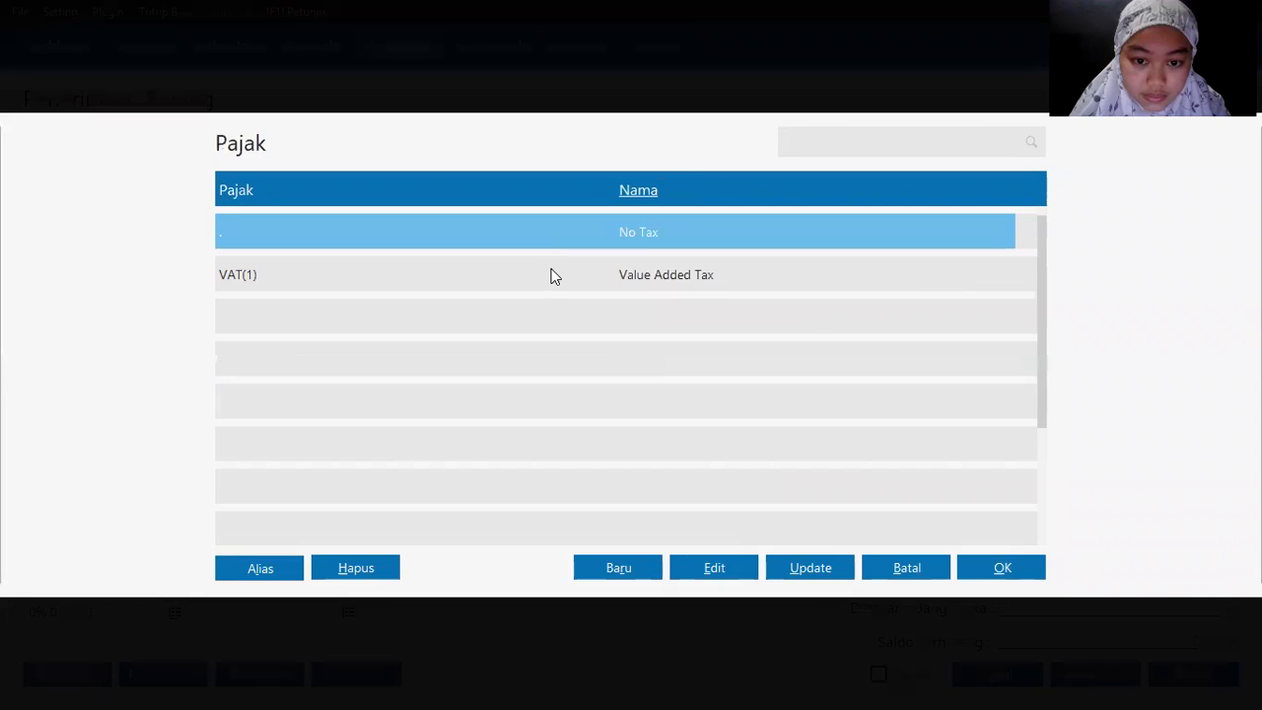
{"action": "double_click", "coordinate": [549, 273]}
{"action": "key", "text": "Return"}
{"action": "key", "text": "alt+Tab"}
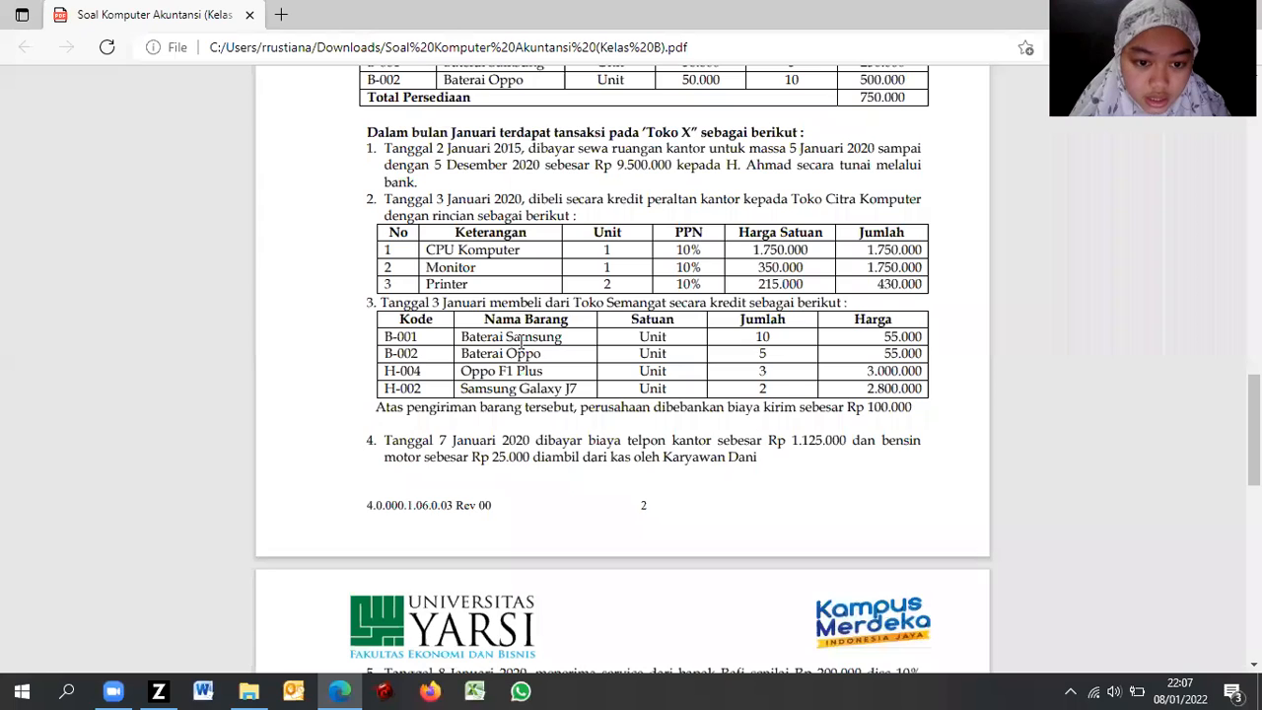
Step: Add a third line, Printer, with account 1700-10-030 Mesin dan Peralatan
{"action": "key", "text": "alt+Tab"}
{"action": "type", "text": "Printer"}
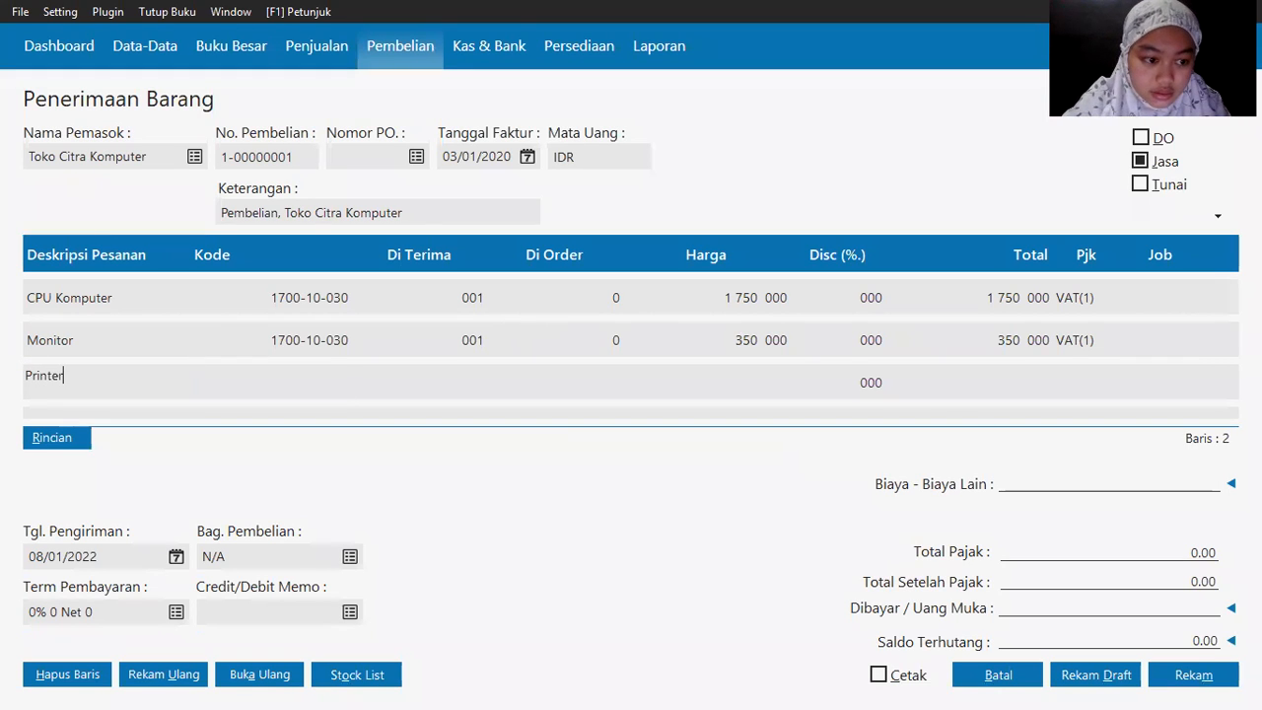
{"action": "key", "text": "Tab"}
{"action": "double_click", "coordinate": [285, 380]}
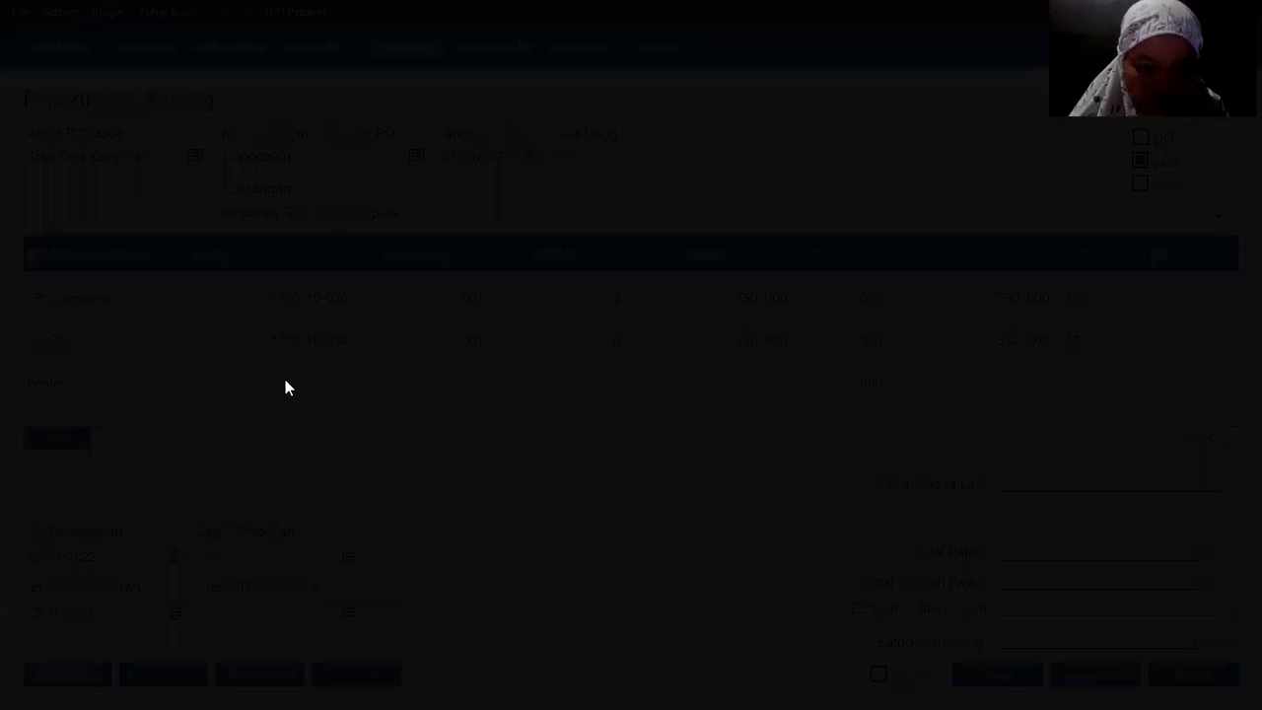
{"action": "scroll", "coordinate": [285, 379], "scroll_direction": "up", "scroll_amount": 1}
{"action": "scroll", "coordinate": [285, 387], "scroll_direction": "up", "scroll_amount": 20}
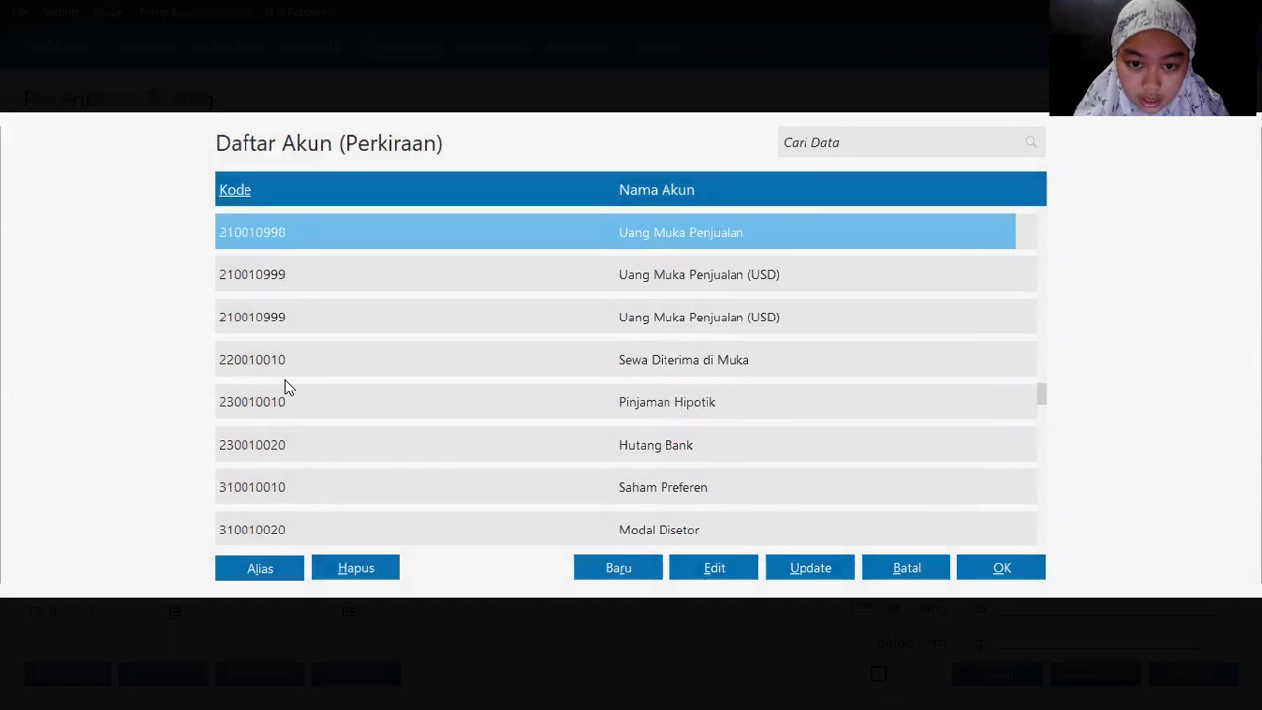
{"action": "scroll", "coordinate": [285, 387], "scroll_direction": "up", "scroll_amount": 6}
{"action": "scroll", "coordinate": [285, 387], "scroll_direction": "down", "scroll_amount": 11}
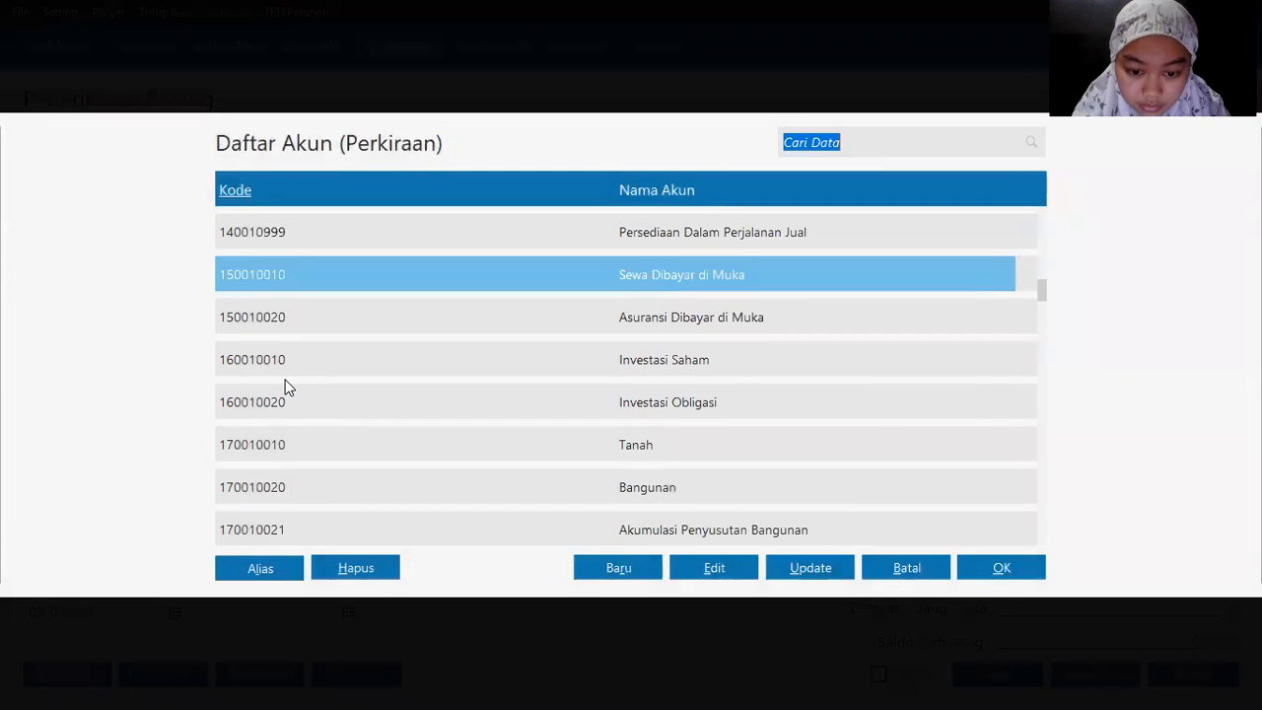
{"action": "scroll", "coordinate": [284, 387], "scroll_direction": "up", "scroll_amount": 2}
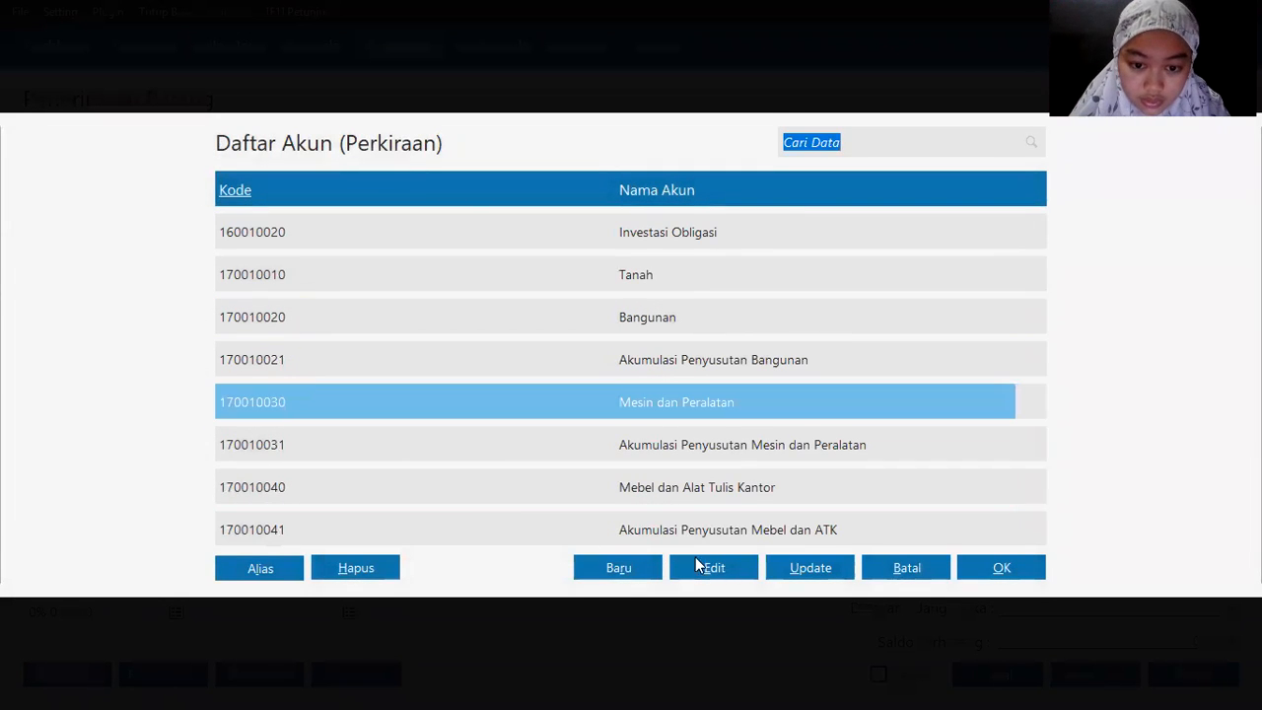
{"action": "double_click", "coordinate": [690, 400]}
{"action": "key", "text": "Tab"}
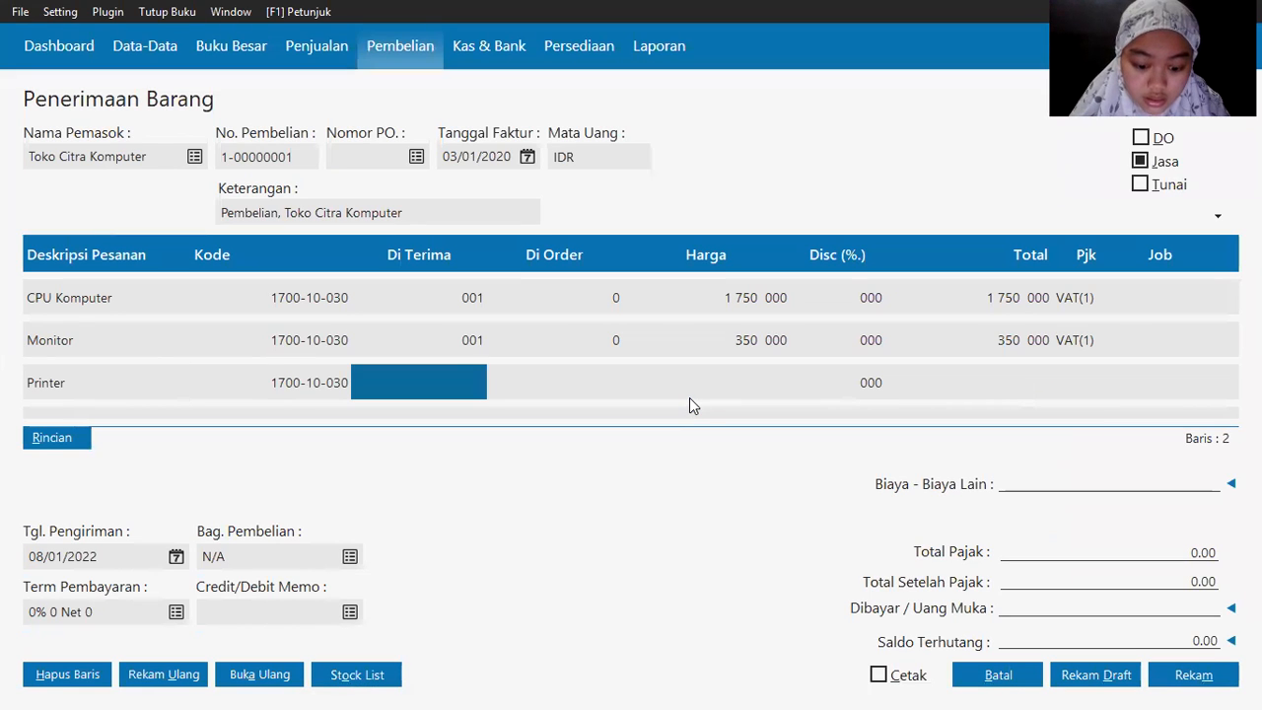
Step: Set Printer to quantity 2 at 215,000 with VAT(1), then save the receipt
{"action": "type", "text": "2"}
{"action": "key", "text": "Tab"}
{"action": "key", "text": "Tab"}
{"action": "key", "text": "Left"}
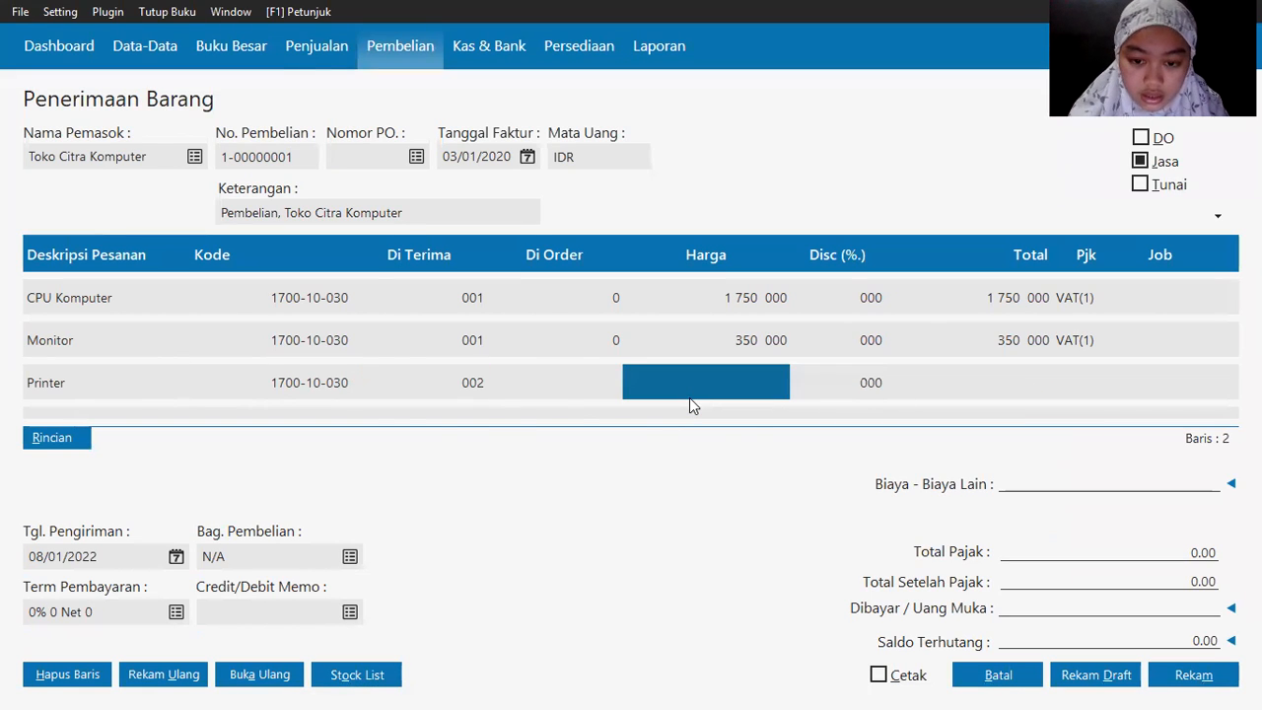
{"action": "key", "text": "alt+Tab"}
{"action": "key", "text": "alt+Tab"}
{"action": "type", "text": "21500"}
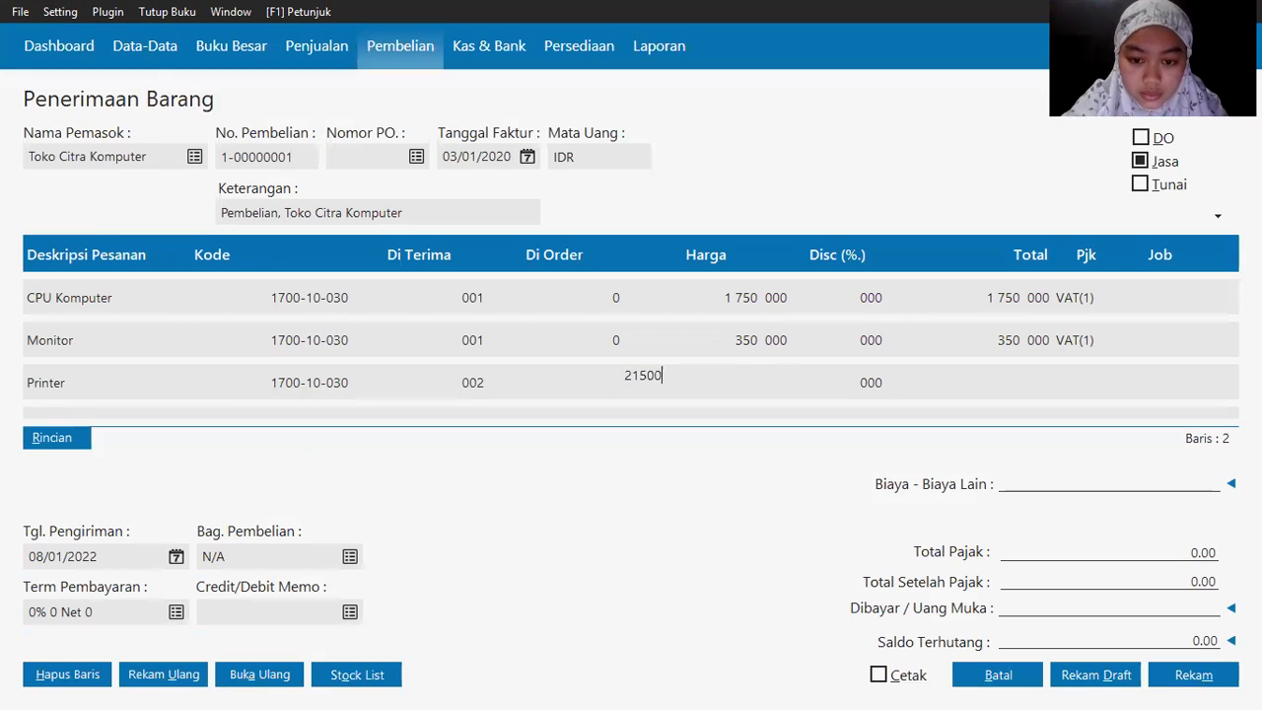
{"action": "key", "text": "Tab"}
{"action": "key", "text": "Tab"}
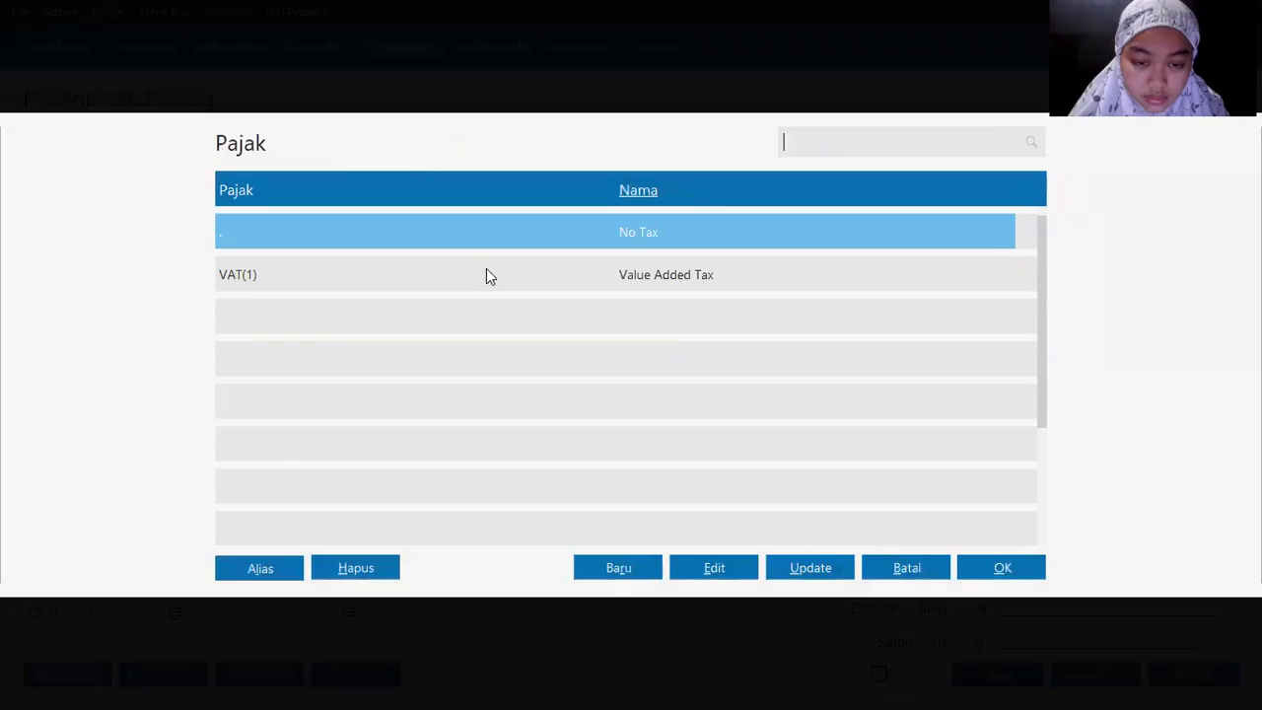
{"action": "left_click", "coordinate": [486, 273]}
{"action": "key", "text": "Return"}
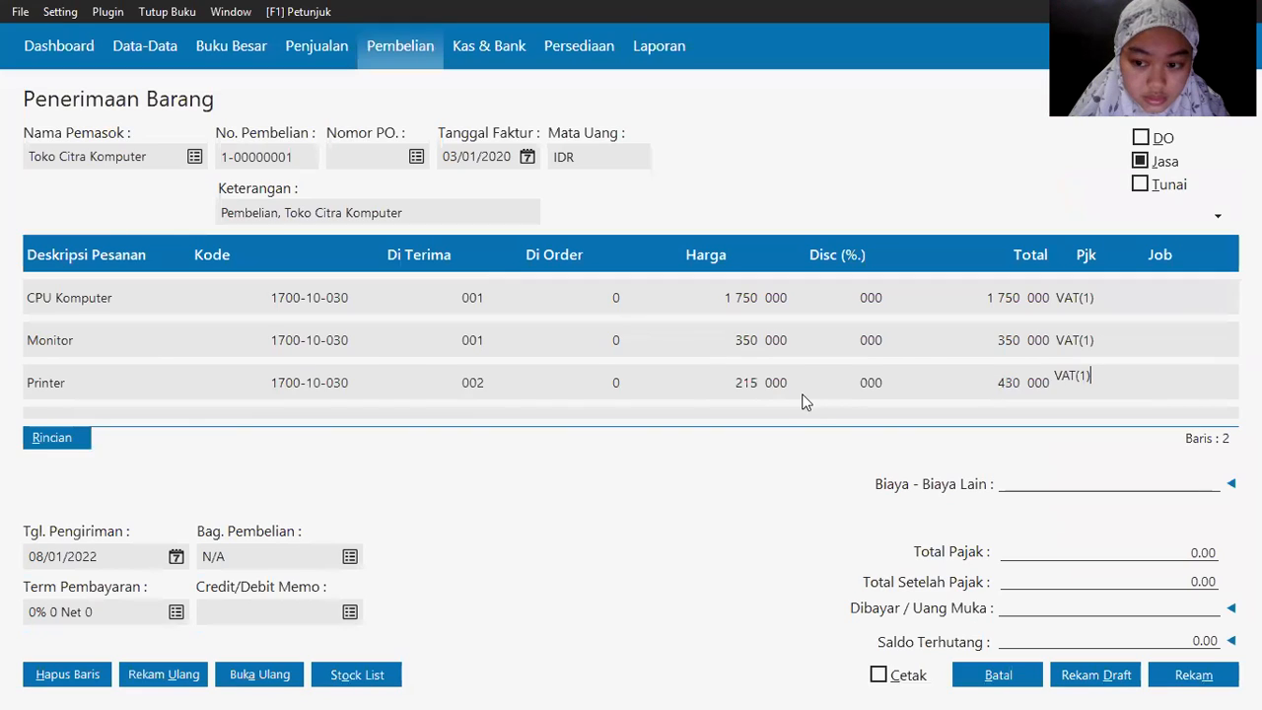
{"action": "key", "text": "alt+Tab"}
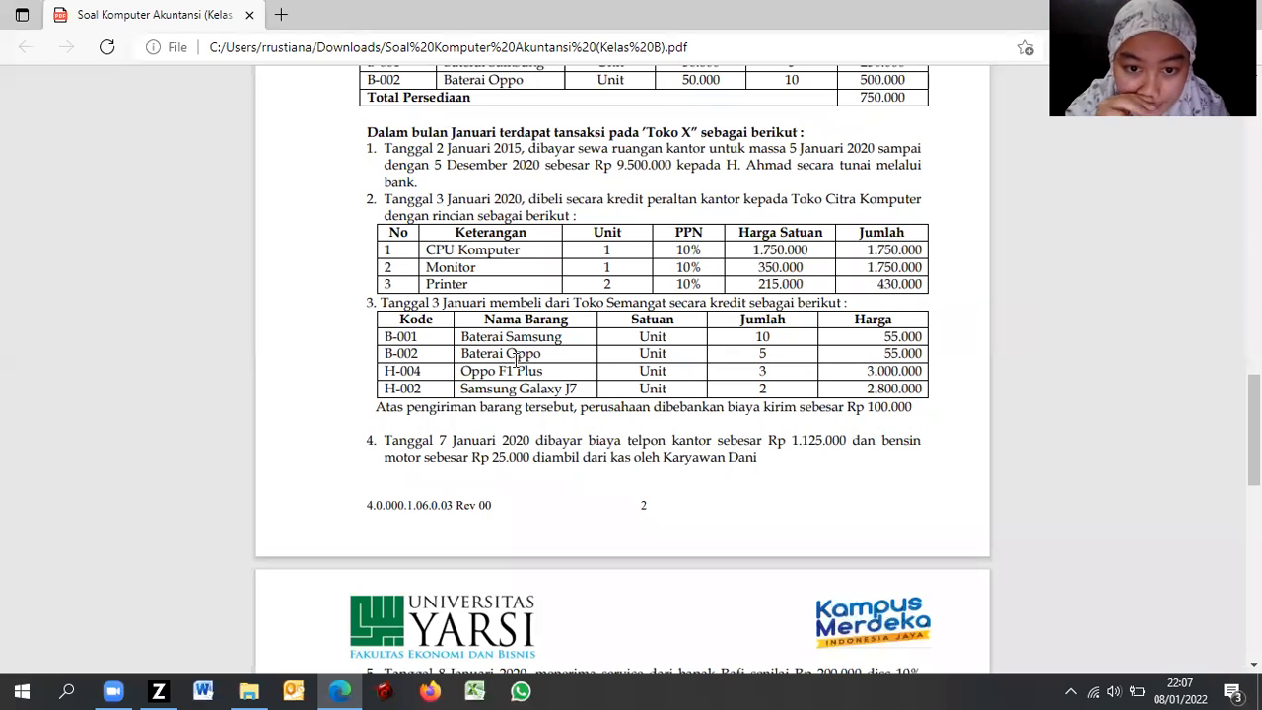
{"action": "key", "text": "alt+Tab"}
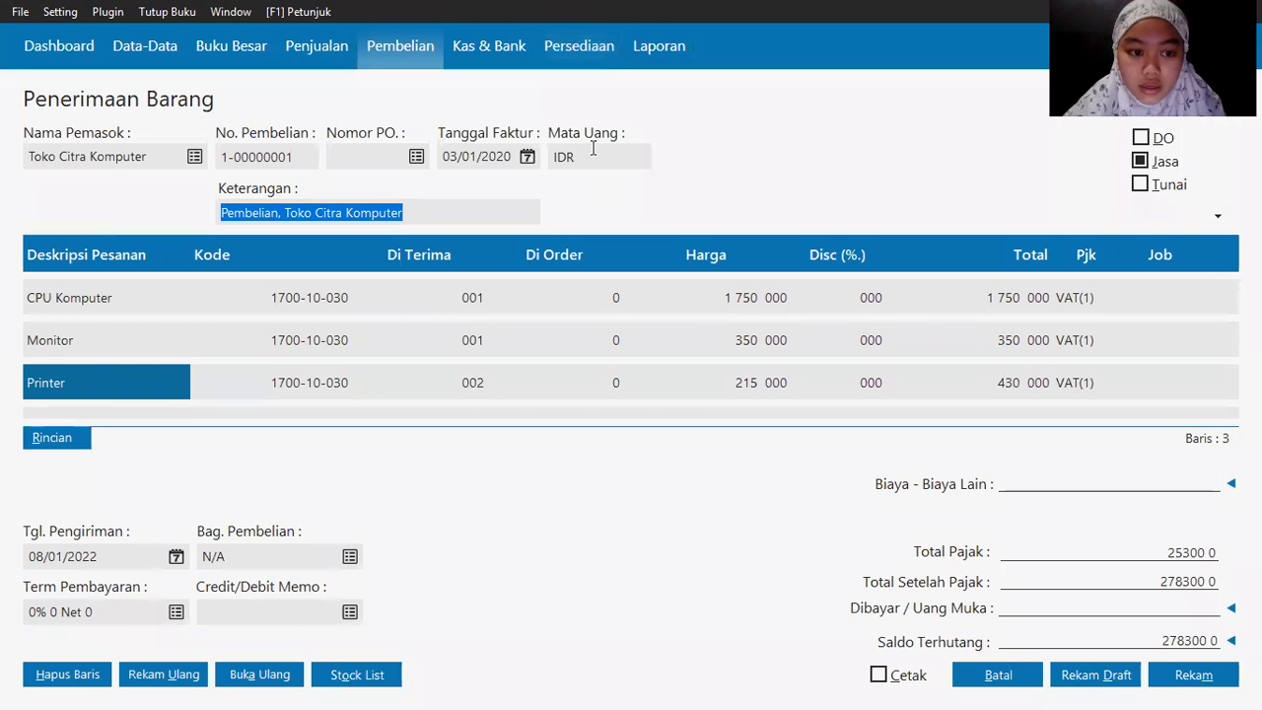
{"action": "left_click", "coordinate": [1181, 672]}
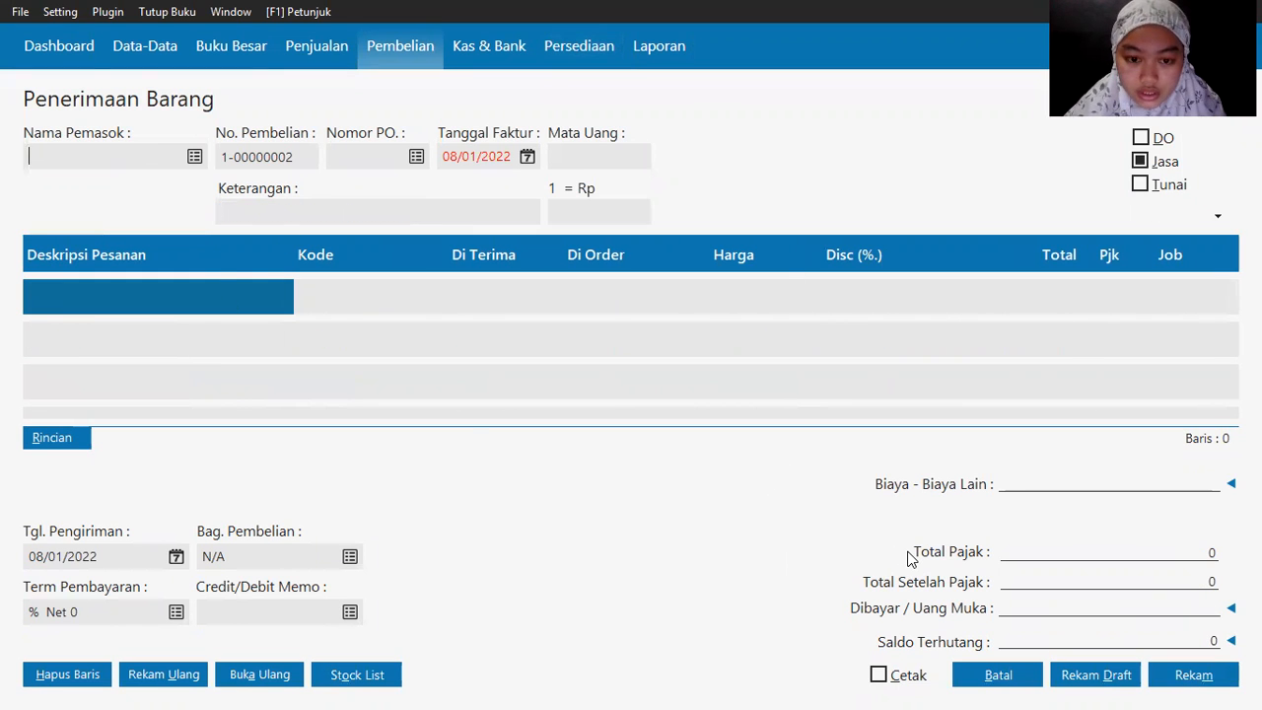
Step: Read item 3 on the exercise sheet and select Toko Semangat as supplier
{"action": "key", "text": "alt+Tab"}
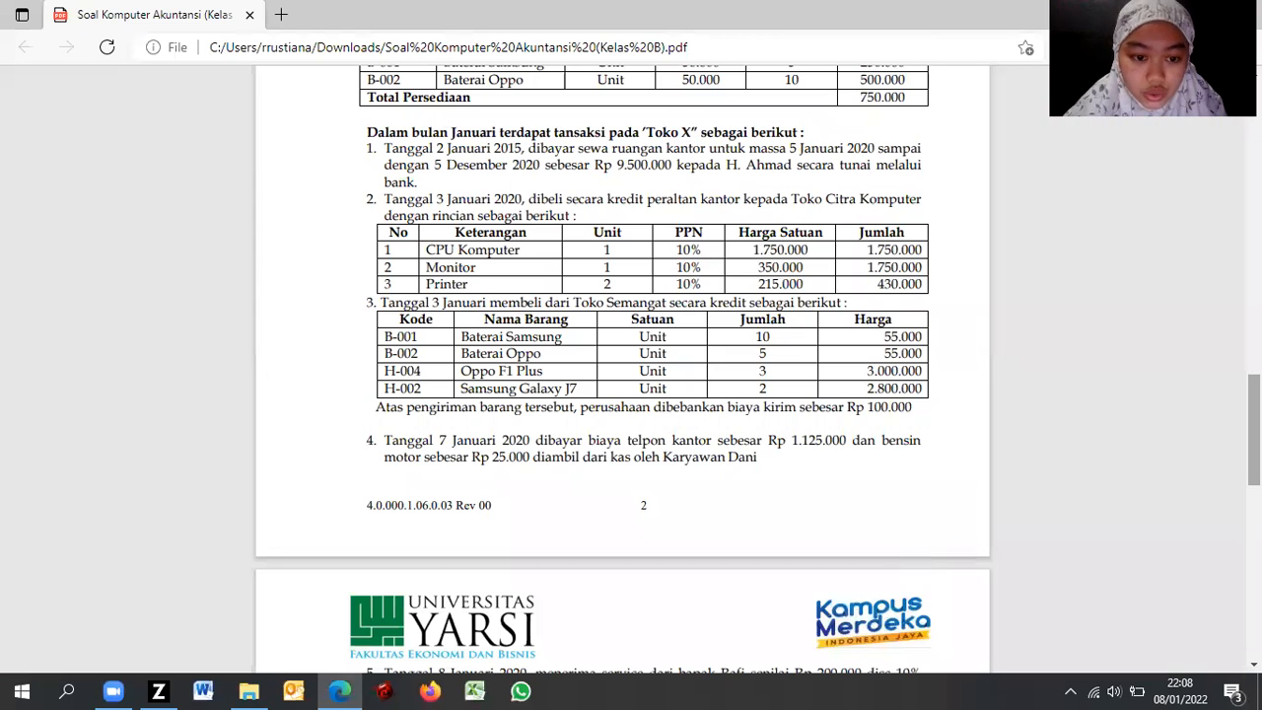
{"action": "scroll", "coordinate": [631, 365], "scroll_direction": "down", "scroll_amount": 1}
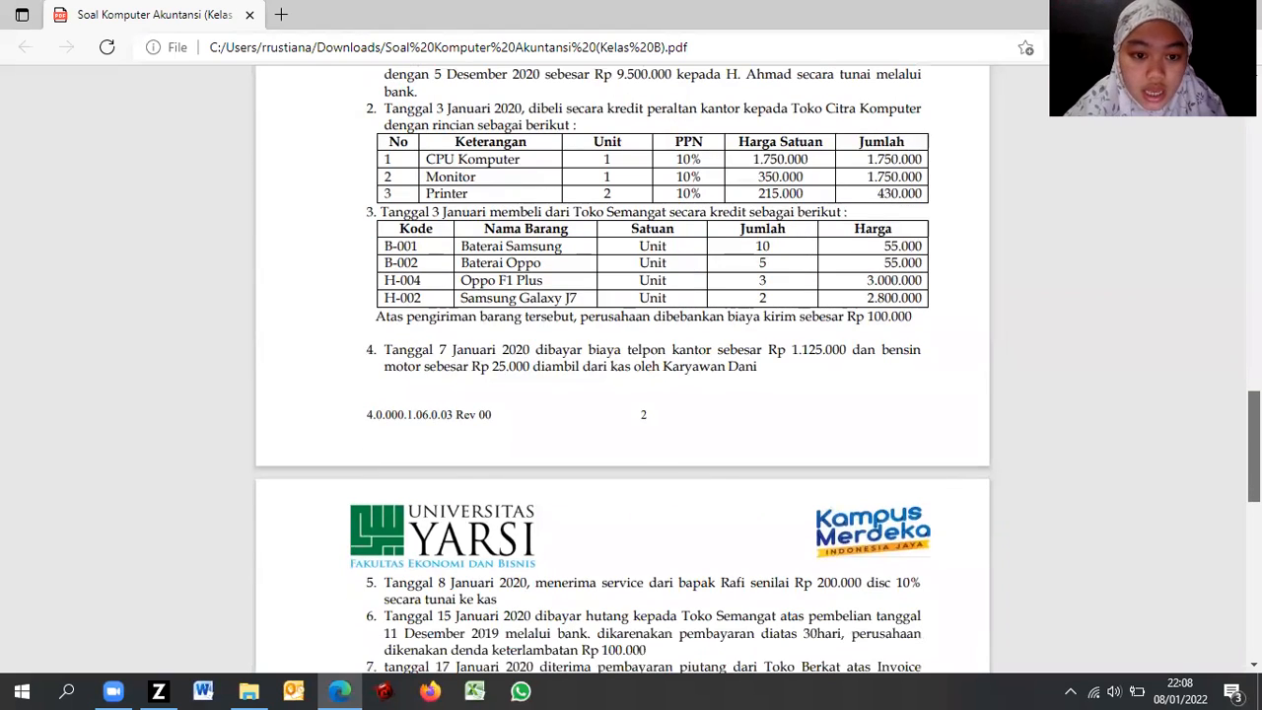
{"action": "scroll", "coordinate": [631, 365], "scroll_direction": "down", "scroll_amount": 2}
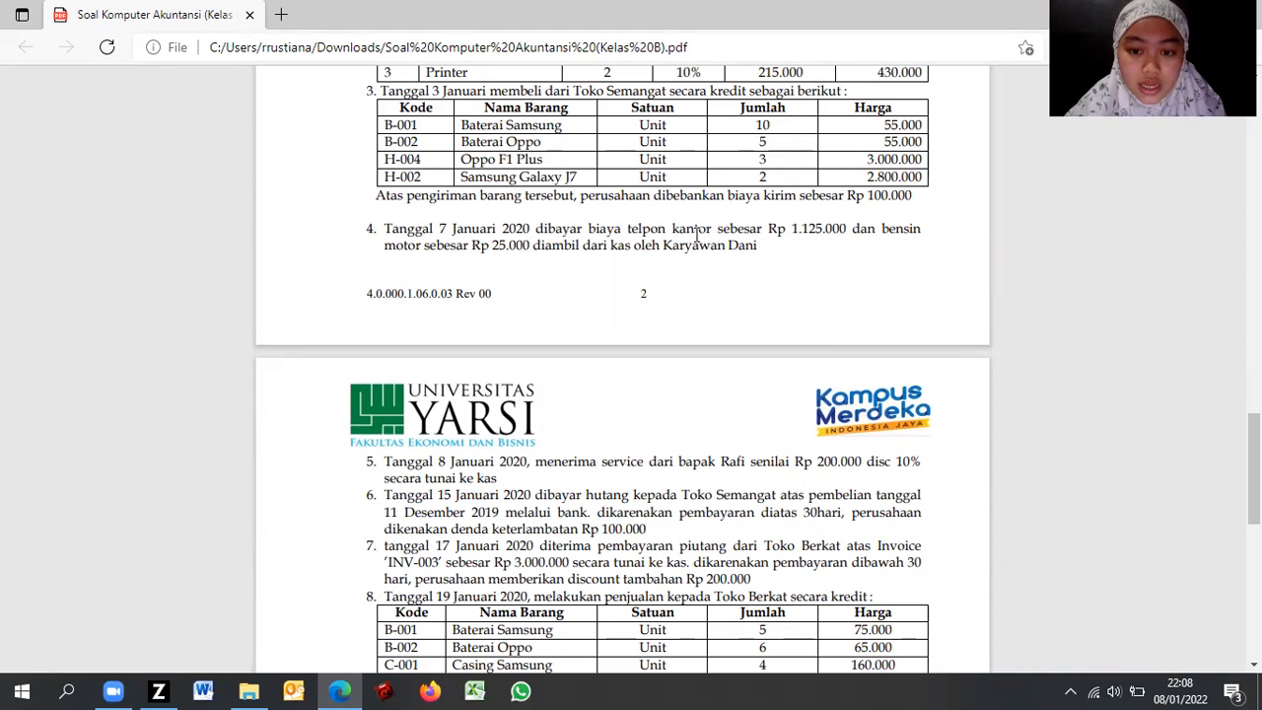
{"action": "key", "text": "alt+Tab"}
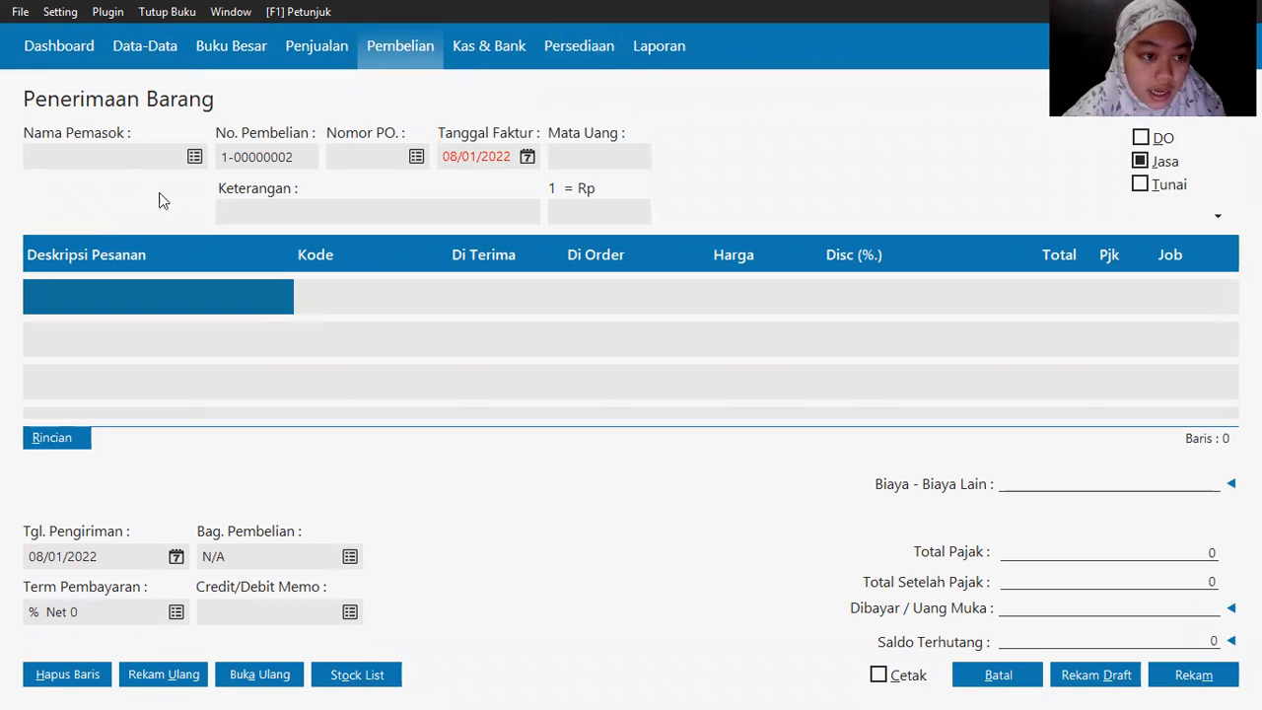
{"action": "left_click", "coordinate": [193, 158]}
{"action": "key", "text": "alt+Tab"}
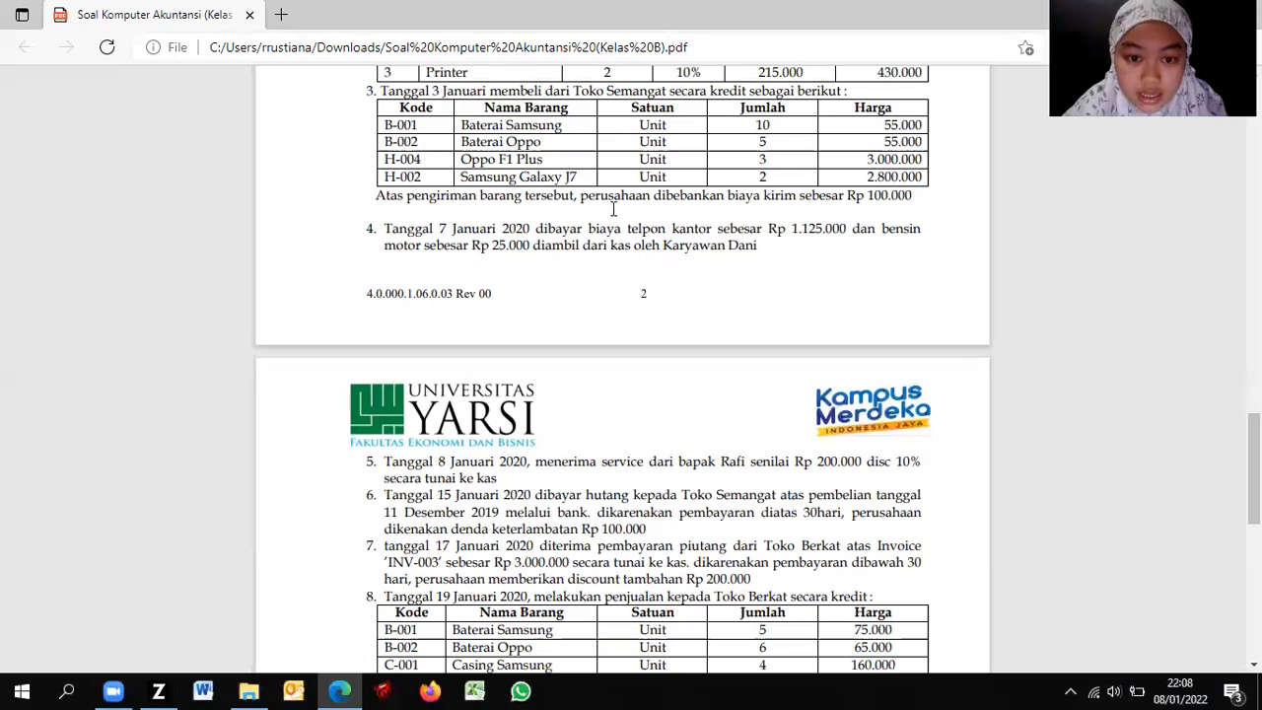
{"action": "key", "text": "alt+Tab"}
{"action": "double_click", "coordinate": [526, 275]}
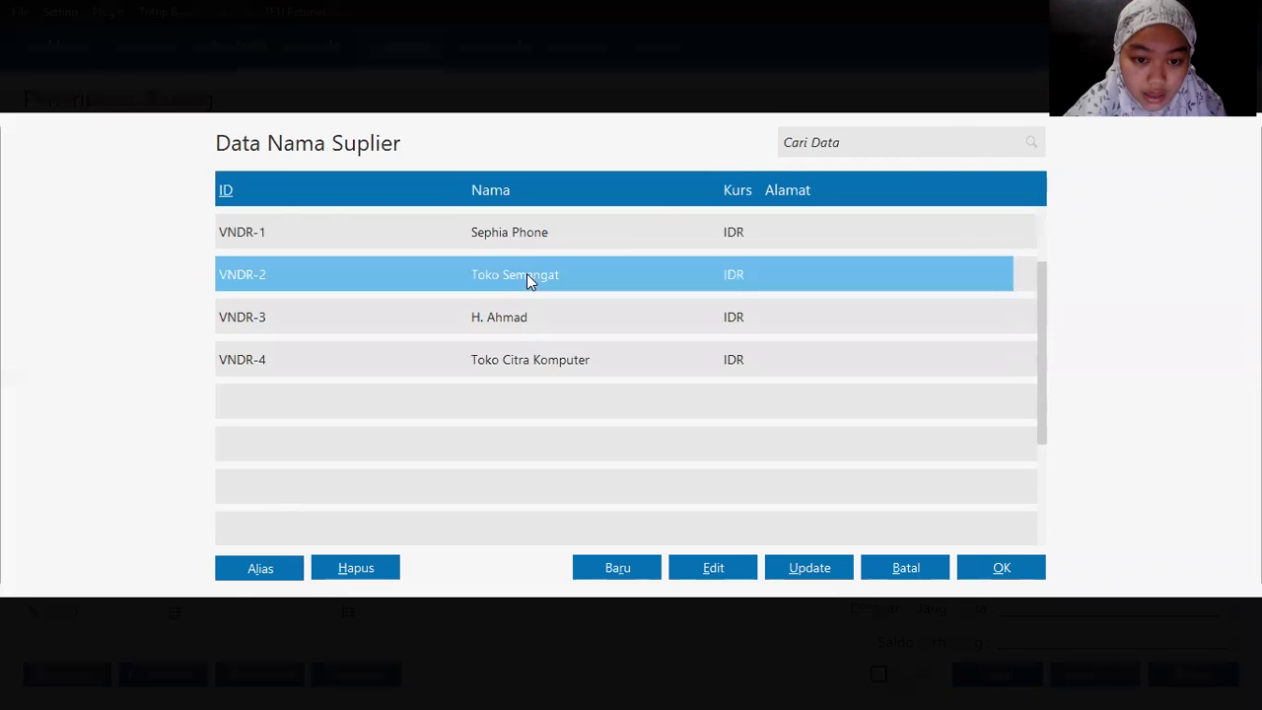
{"action": "key", "text": "alt+Tab"}
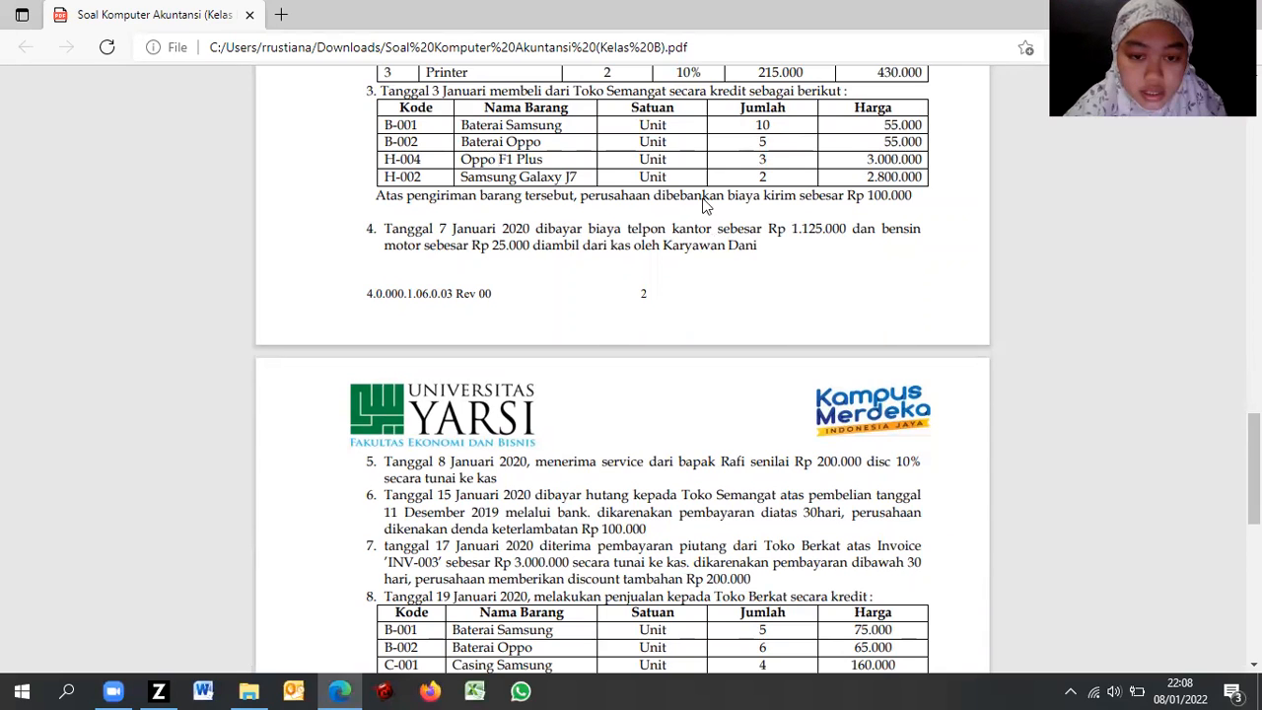
{"action": "key", "text": "alt+Tab"}
{"action": "left_click", "coordinate": [525, 158]}
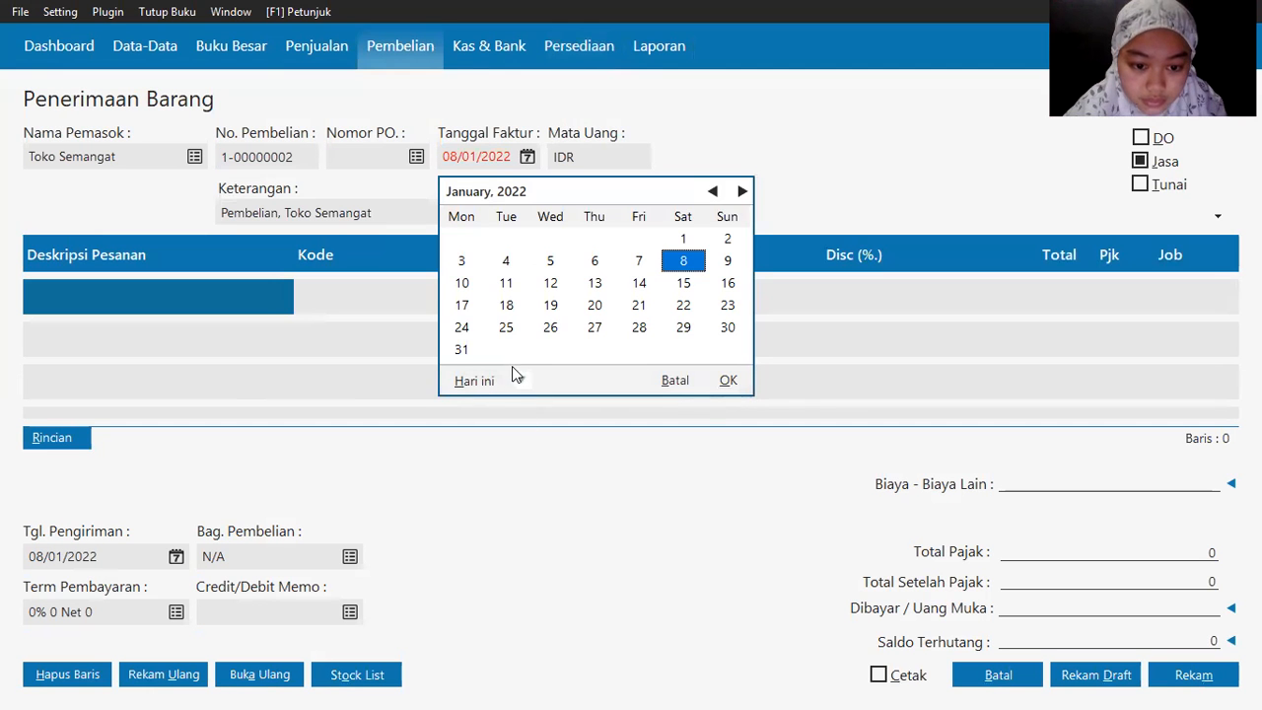
Step: Set the invoice date to 3 January 2020
{"action": "left_click", "coordinate": [520, 380]}
{"action": "left_click", "coordinate": [554, 542]}
{"action": "left_click", "coordinate": [639, 238]}
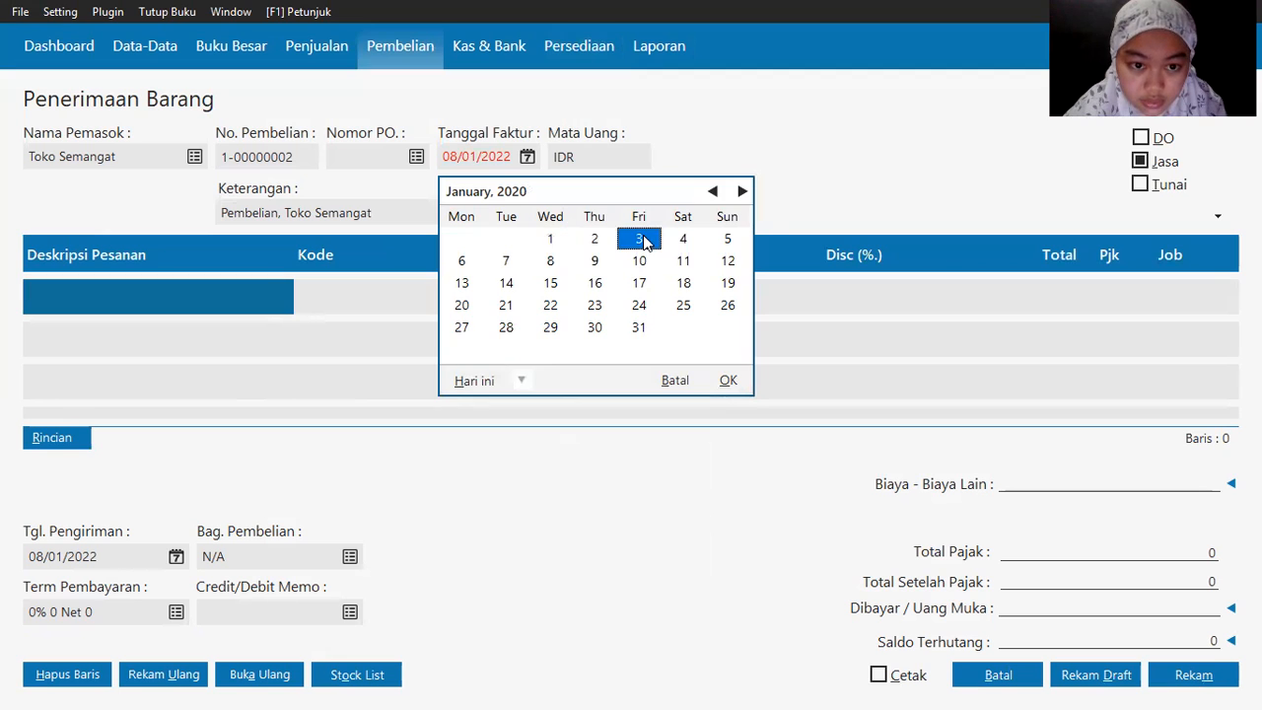
{"action": "left_click", "coordinate": [81, 291]}
{"action": "key", "text": "alt+Tab"}
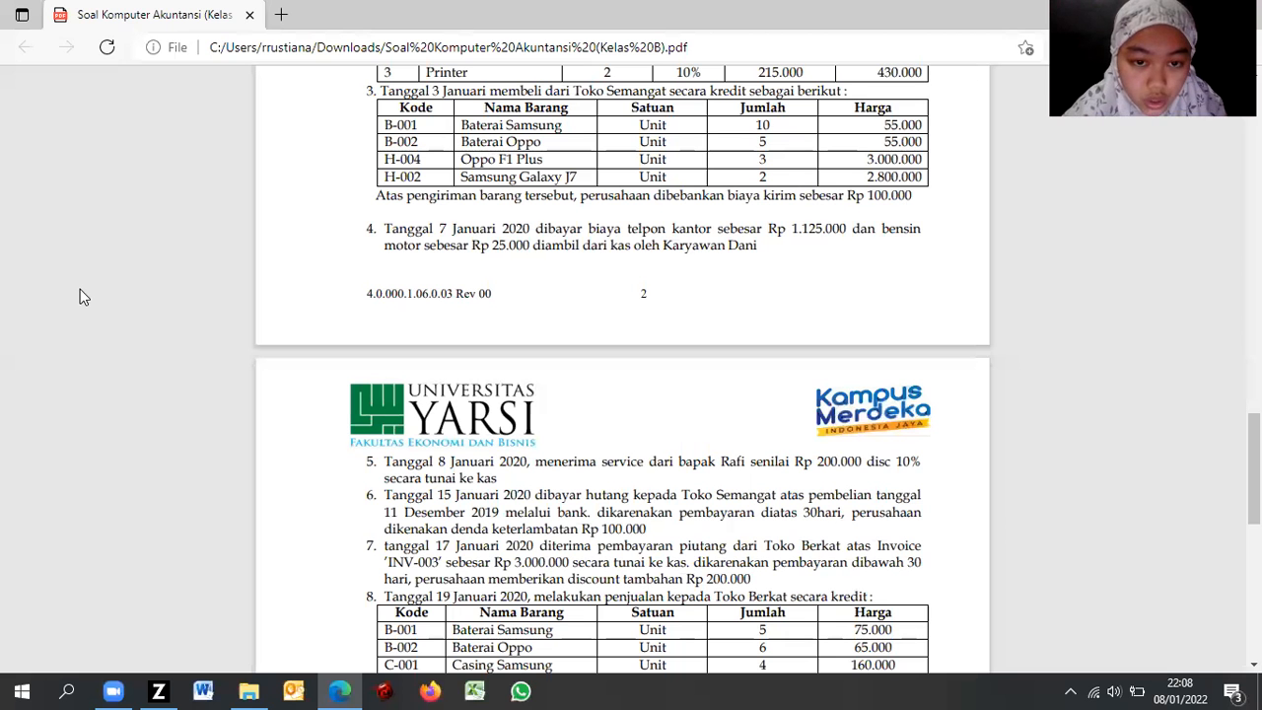
{"action": "key", "text": "alt+Tab"}
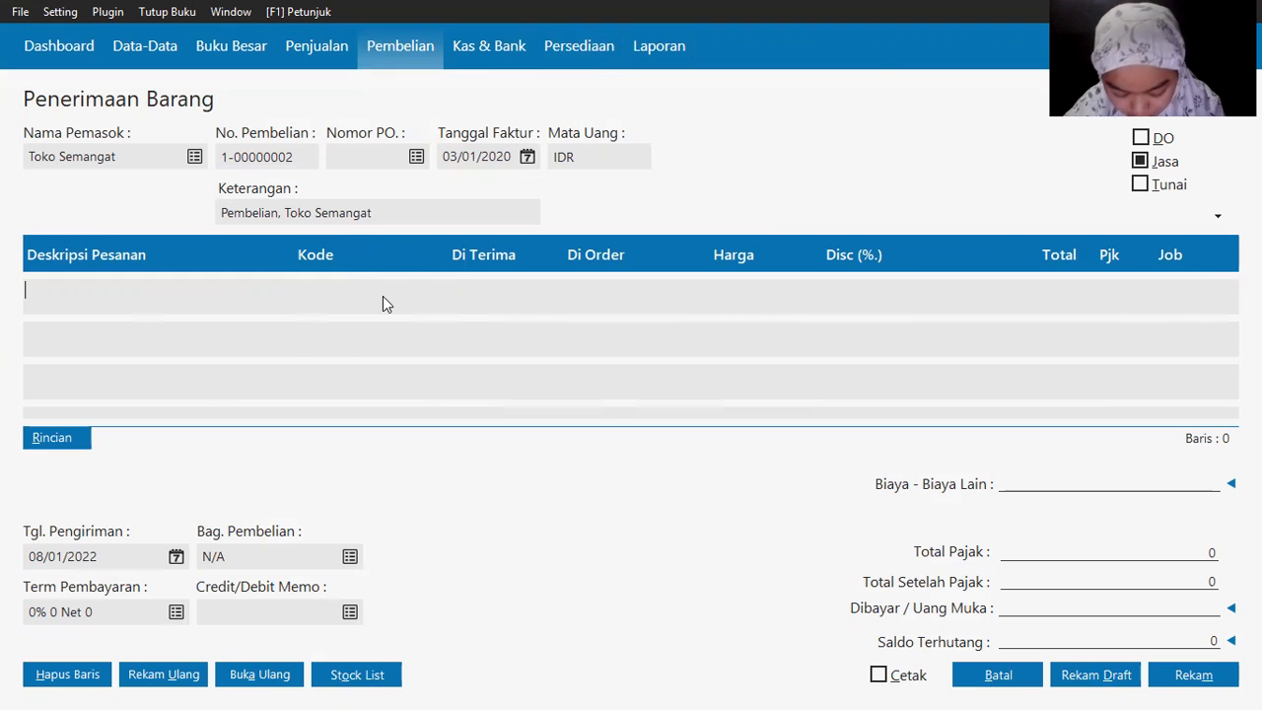
Step: Choose Persediaan Baterai as the first line's account, triggering a disallowed-account warning
{"action": "double_click", "coordinate": [297, 299]}
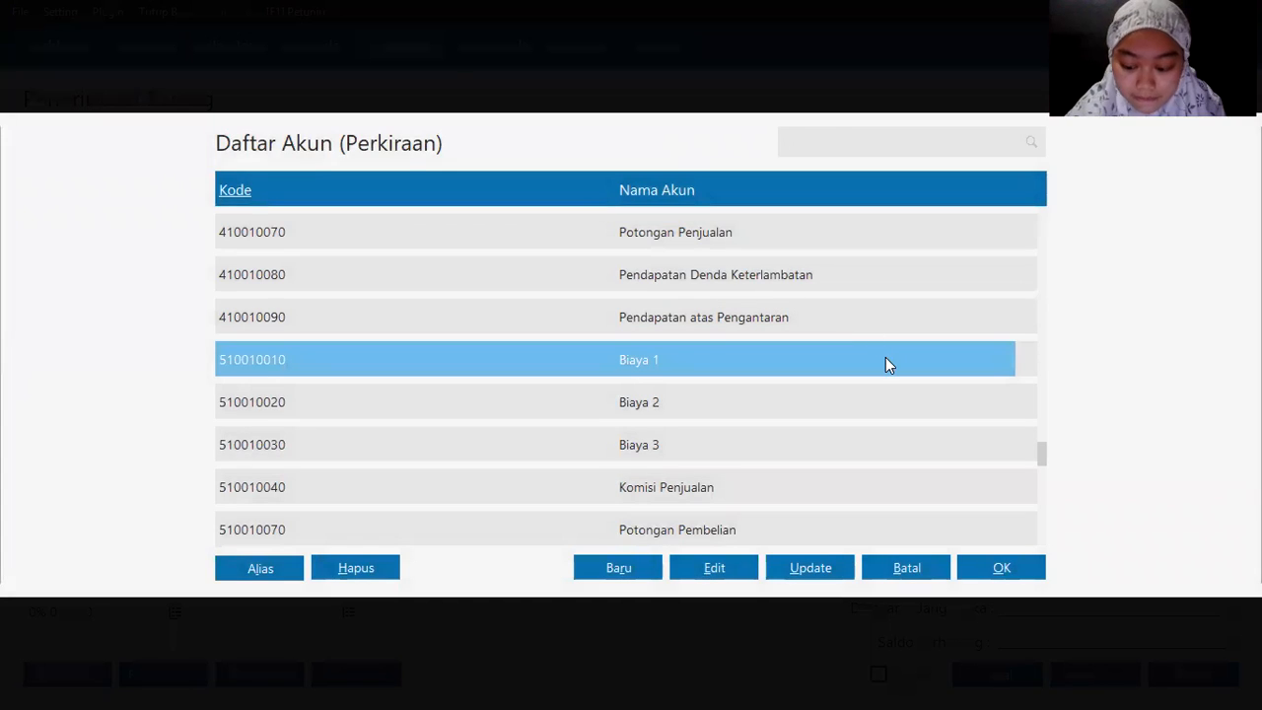
{"action": "key", "text": "Down"}
{"action": "key", "text": "Down"}
{"action": "key", "text": "Down"}
{"action": "key", "text": "Down"}
{"action": "key", "text": "Down"}
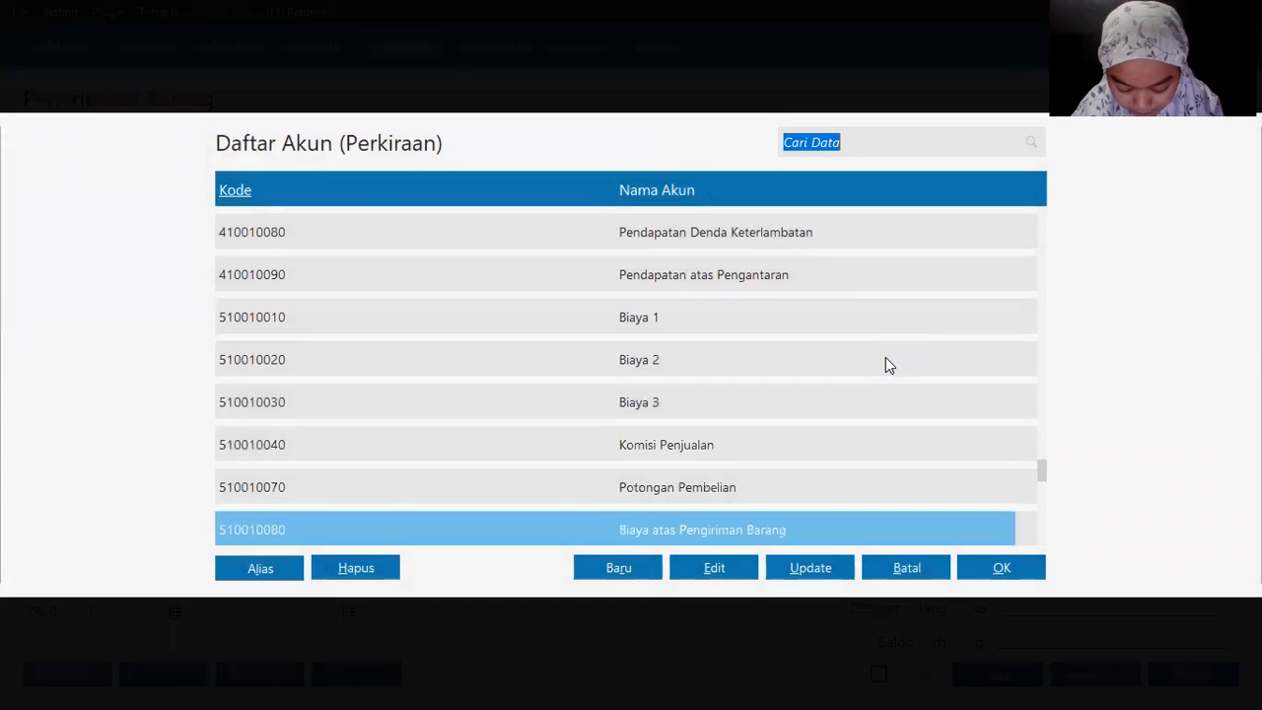
{"action": "key", "text": "Down"}
{"action": "key", "text": "Down"}
{"action": "key", "text": "Down"}
{"action": "key", "text": "Down"}
{"action": "key", "text": "Down"}
{"action": "key", "text": "Down"}
{"action": "key", "text": "Down"}
{"action": "key", "text": "Down"}
{"action": "key", "text": "Down"}
{"action": "key", "text": "Down"}
{"action": "key", "text": "Down"}
{"action": "key", "text": "Down"}
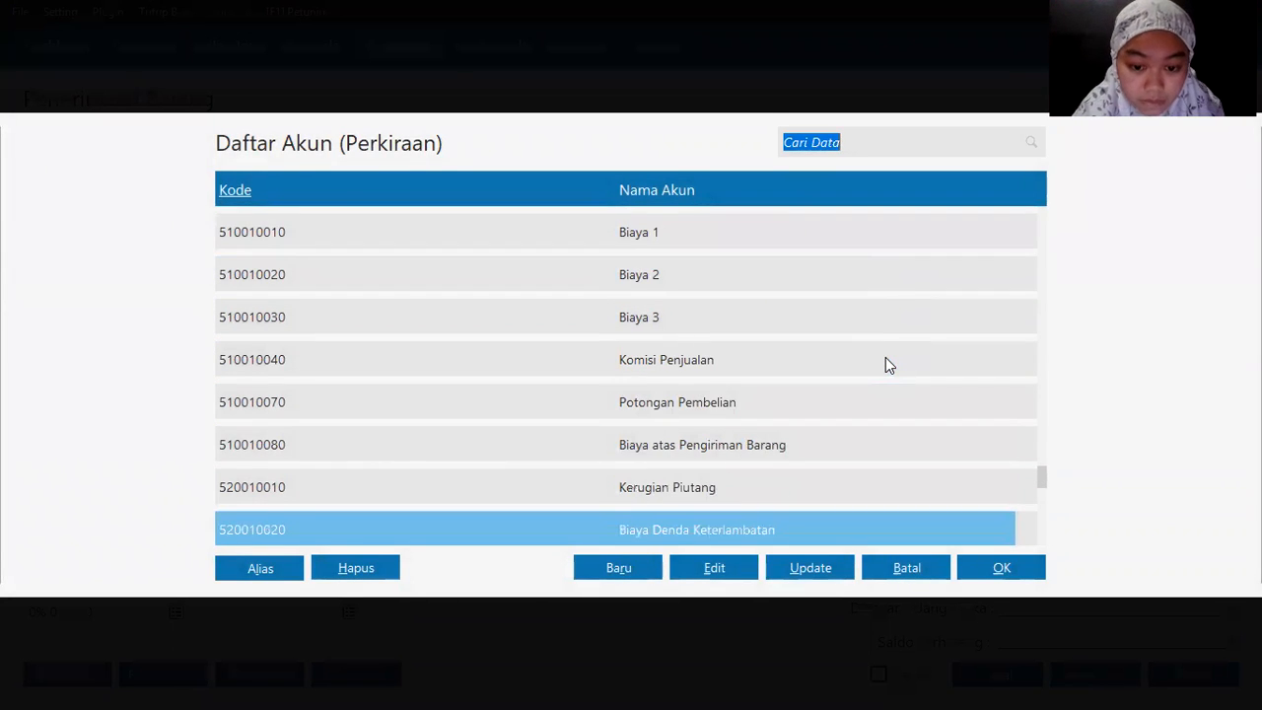
{"action": "key", "text": "Down"}
{"action": "key", "text": "Down"}
{"action": "key", "text": "Up"}
{"action": "key", "text": "Up"}
{"action": "key", "text": "Up"}
{"action": "key", "text": "Up"}
{"action": "key", "text": "Up"}
{"action": "key", "text": "Up"}
{"action": "key", "text": "Up"}
{"action": "key", "text": "Up"}
{"action": "key", "text": "Up"}
{"action": "key", "text": "Up"}
{"action": "key", "text": "Up"}
{"action": "key", "text": "Up"}
{"action": "key", "text": "Up"}
{"action": "key", "text": "Up"}
{"action": "key", "text": "Up"}
{"action": "key", "text": "Up"}
{"action": "key", "text": "Up"}
{"action": "key", "text": "Up"}
{"action": "key", "text": "Up"}
{"action": "key", "text": "Up"}
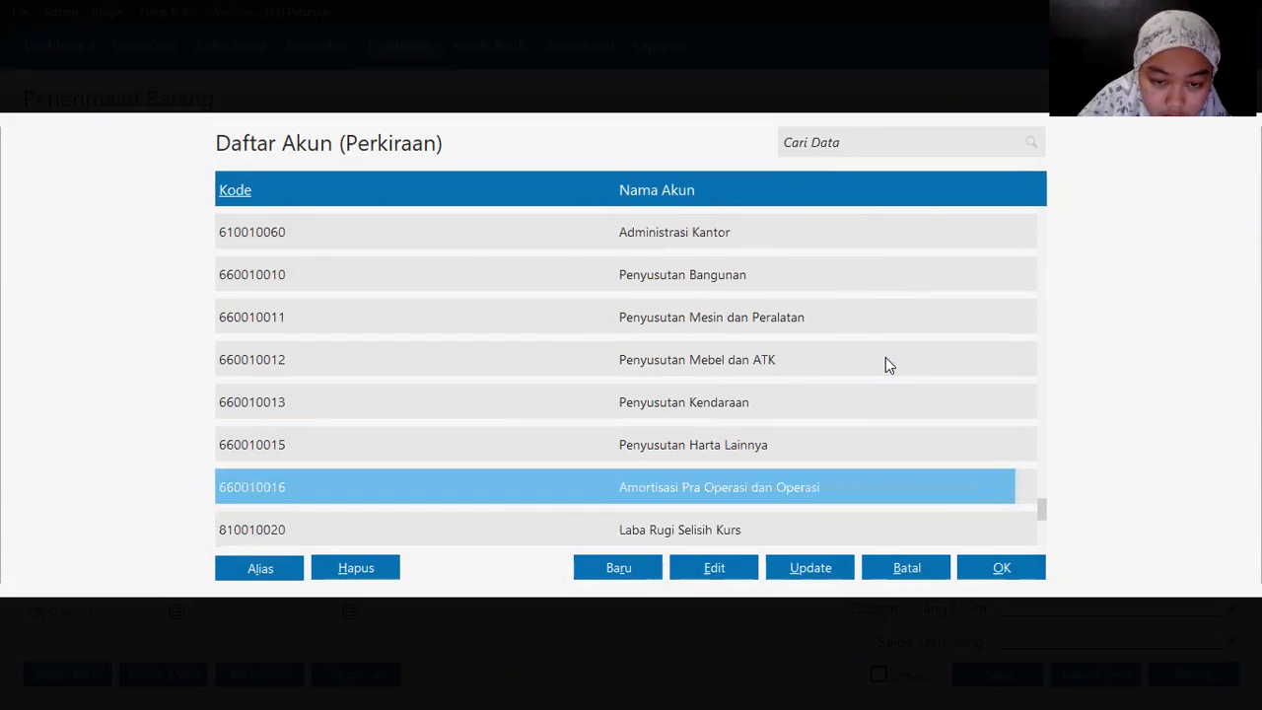
{"action": "key", "text": "Up"}
{"action": "key", "text": "Up"}
{"action": "key", "text": "Up"}
{"action": "key", "text": "Up"}
{"action": "key", "text": "Up"}
{"action": "key", "text": "Up"}
{"action": "key", "text": "Up"}
{"action": "key", "text": "Up"}
{"action": "key", "text": "Up"}
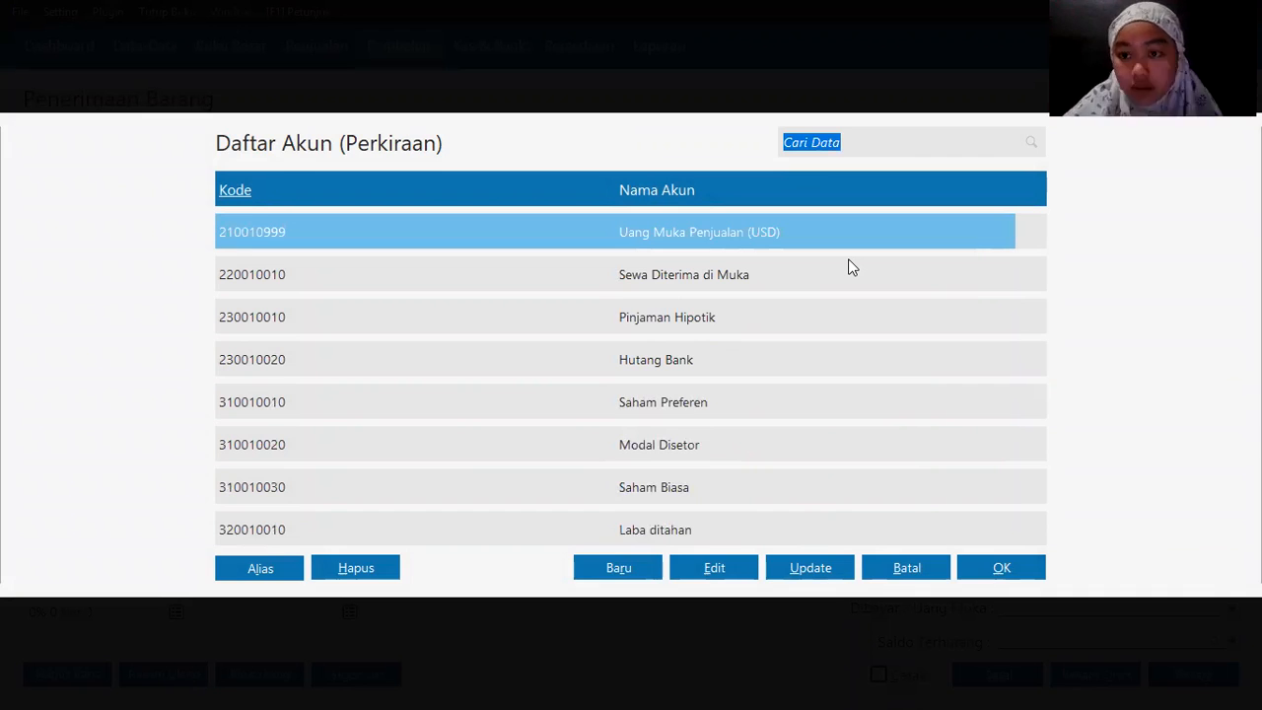
{"action": "key", "text": "alt+Tab"}
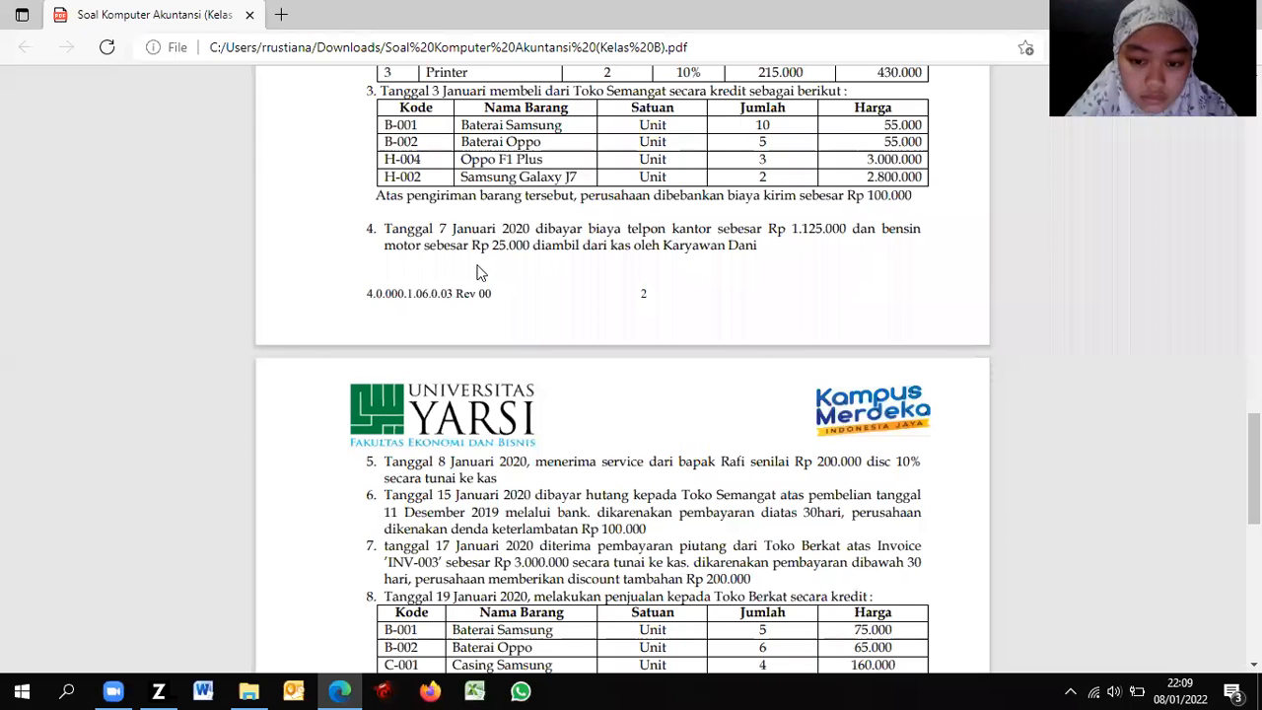
{"action": "key", "text": "alt+Tab"}
{"action": "double_click", "coordinate": [697, 363]}
{"action": "key", "text": "alt+Tab"}
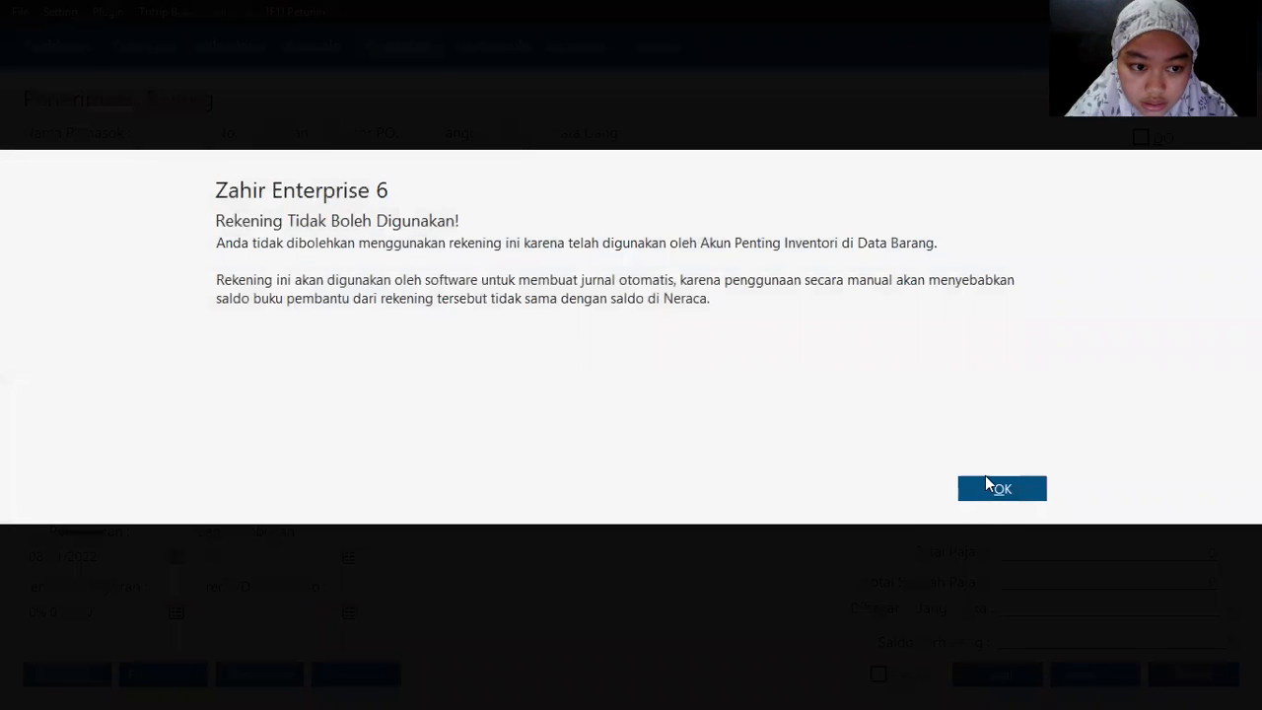
Step: Dismiss the account warning and enter Baterai Samsung (B-001), quantity 10 at 55,000
{"action": "left_click", "coordinate": [997, 487]}
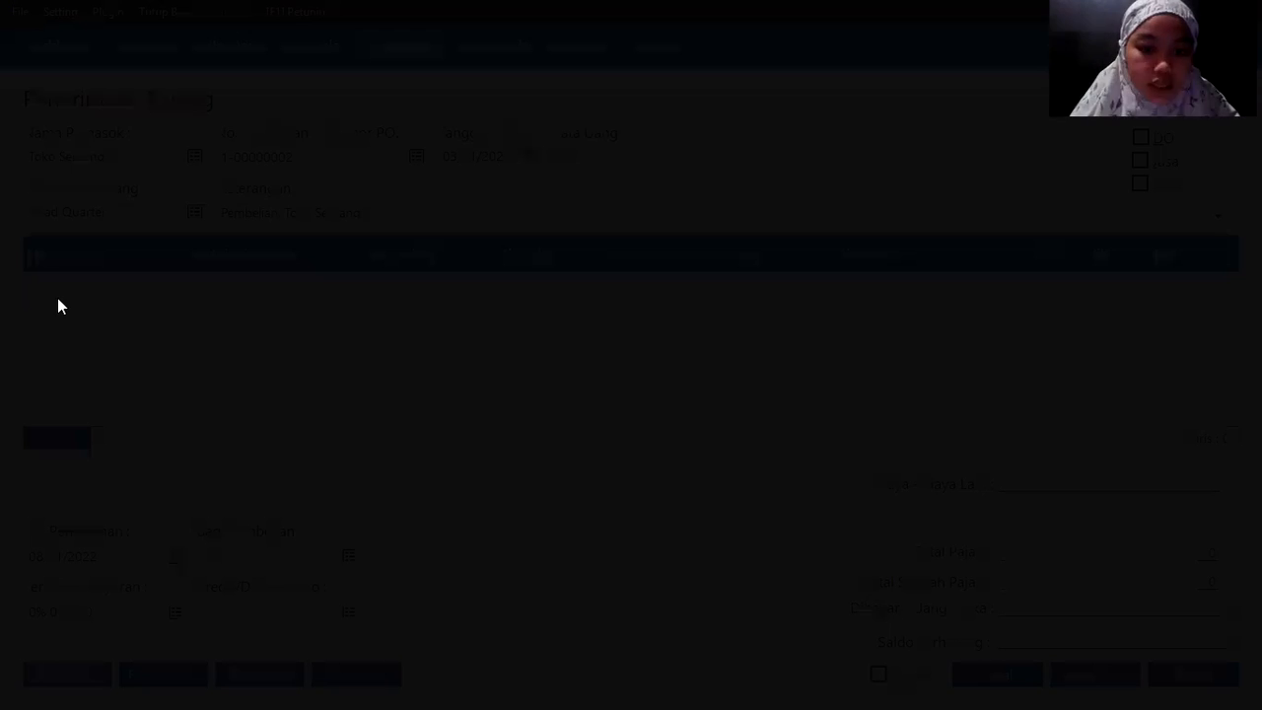
{"action": "key", "text": "alt+Tab"}
{"action": "key", "text": "Tab"}
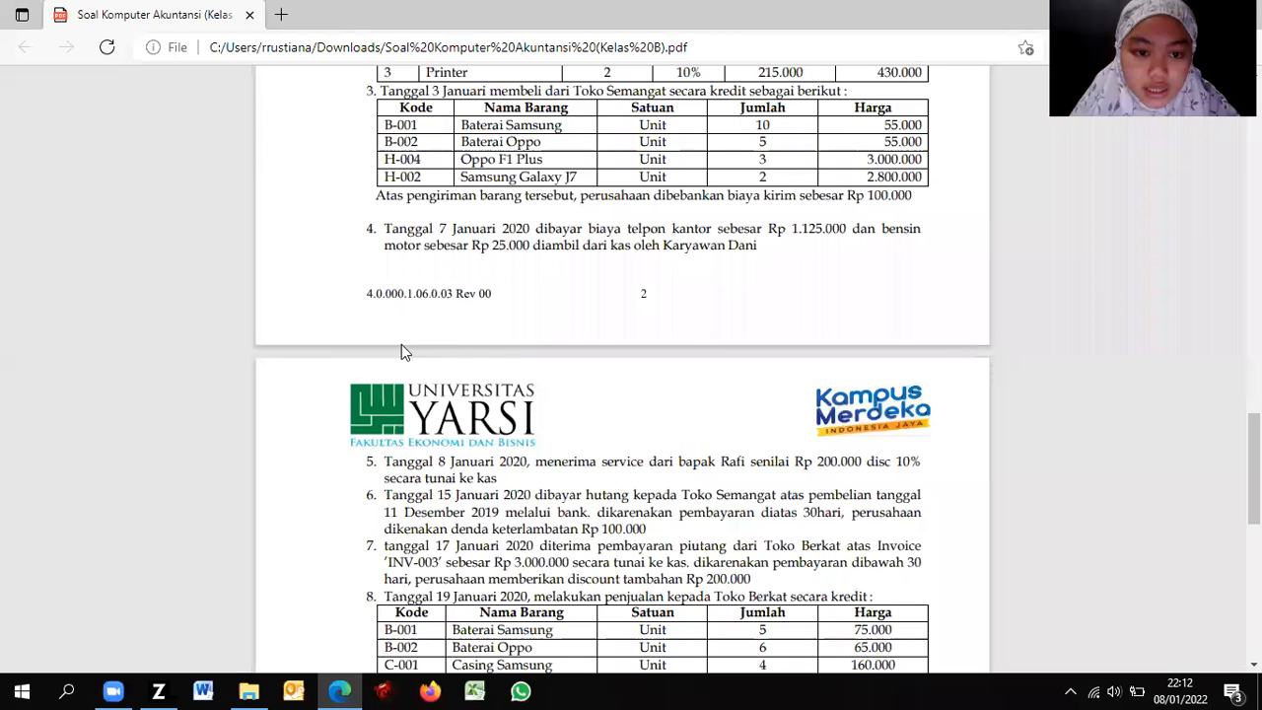
{"action": "key", "text": "alt+Tab"}
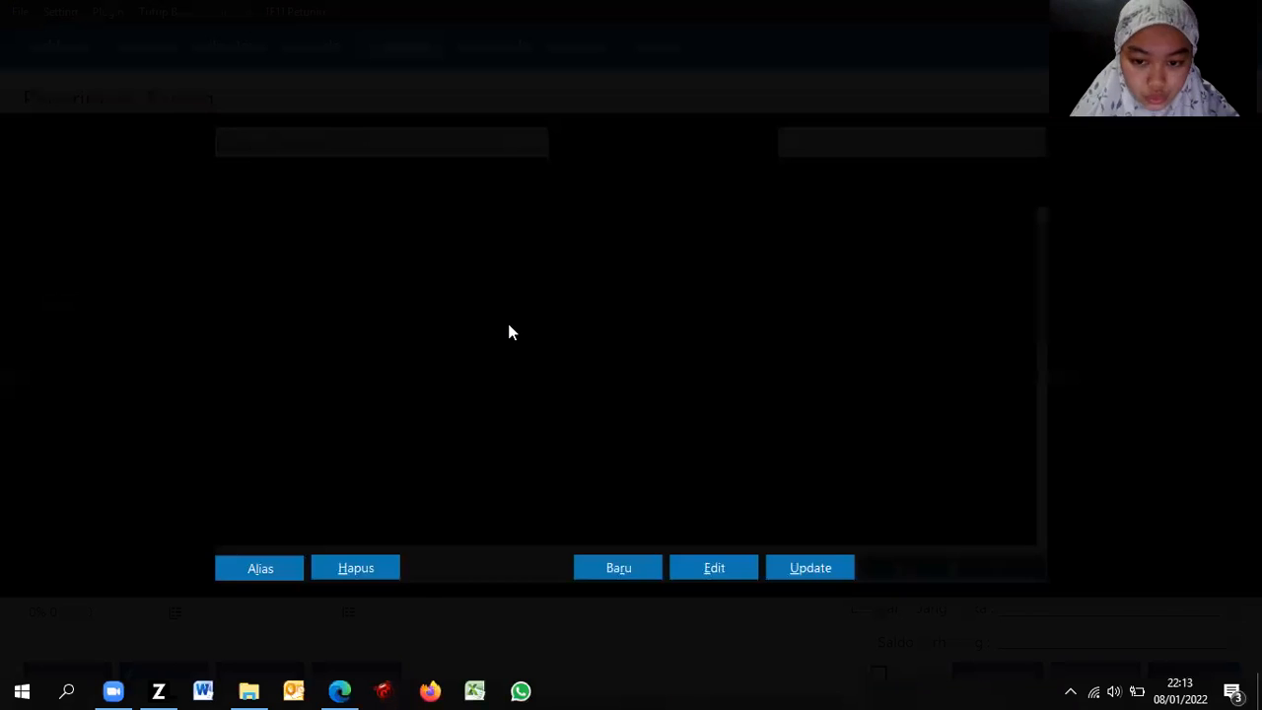
{"action": "double_click", "coordinate": [553, 281]}
{"action": "key", "text": "Tab"}
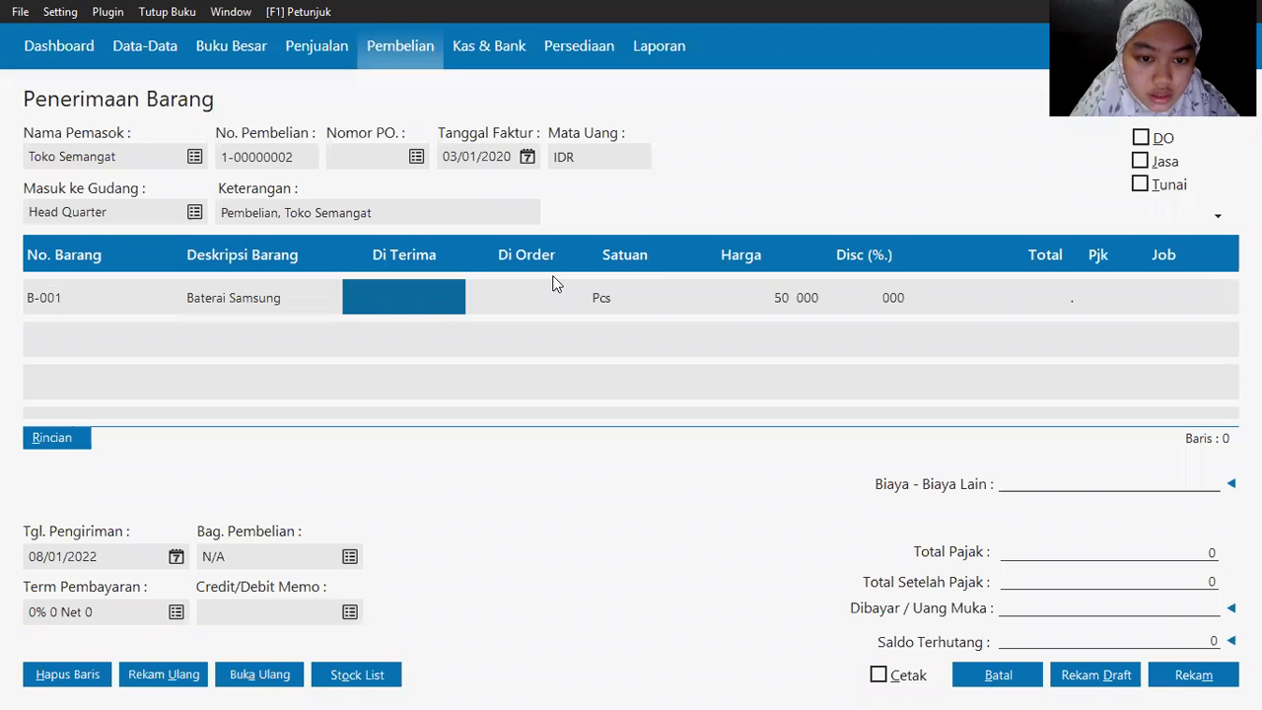
{"action": "key", "text": "Tab"}
{"action": "key", "text": "alt+Tab"}
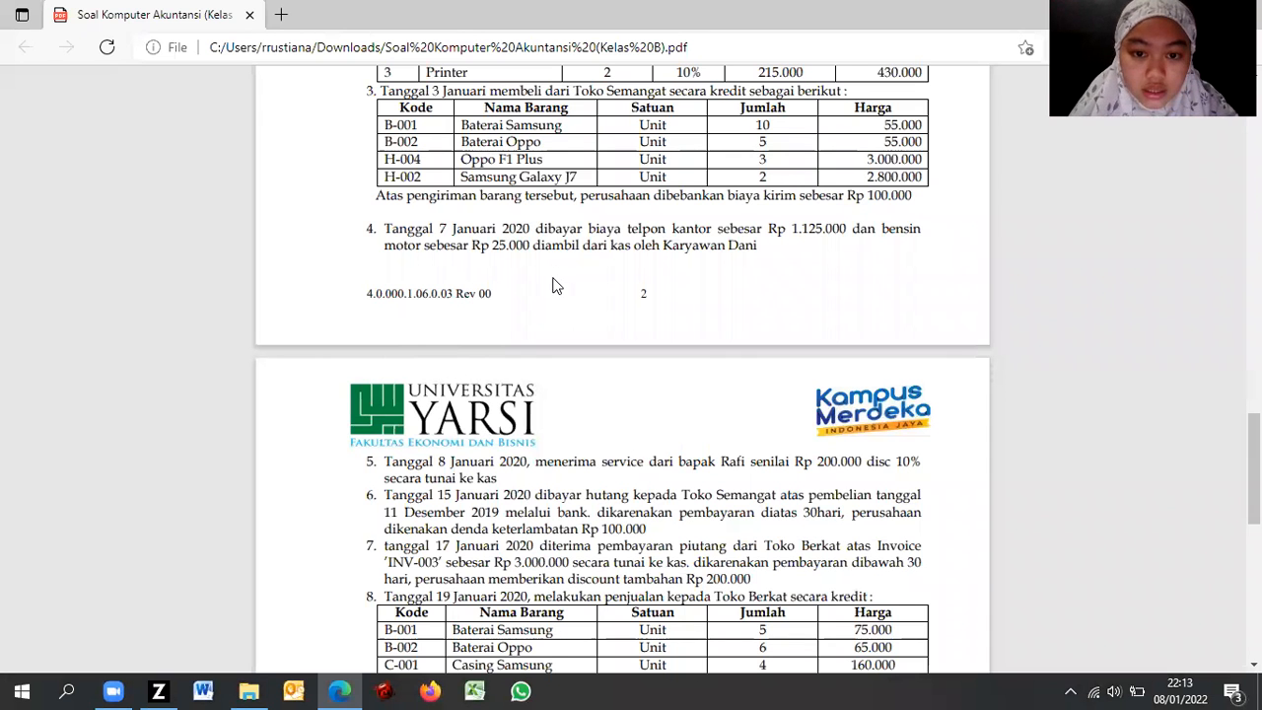
{"action": "key", "text": "alt+Tab"}
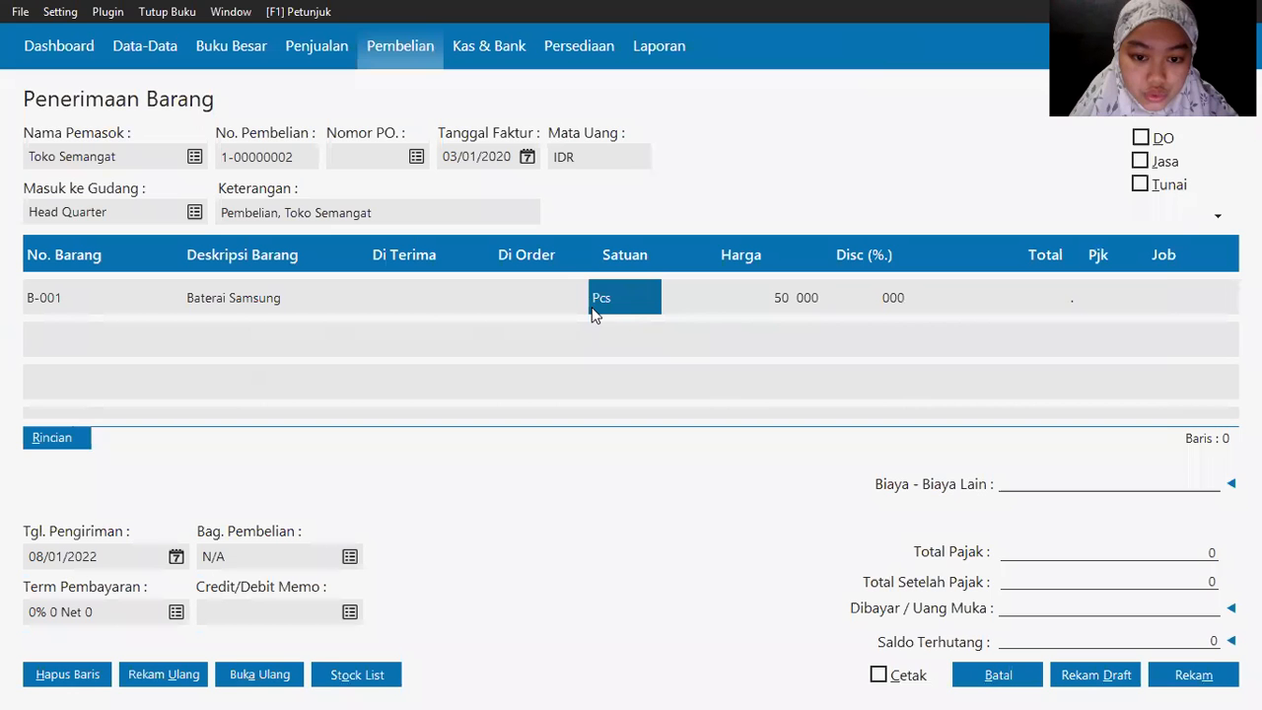
{"action": "left_click", "coordinate": [405, 293]}
{"action": "type", "text": "10"}
{"action": "key", "text": "Tab"}
{"action": "key", "text": "Tab"}
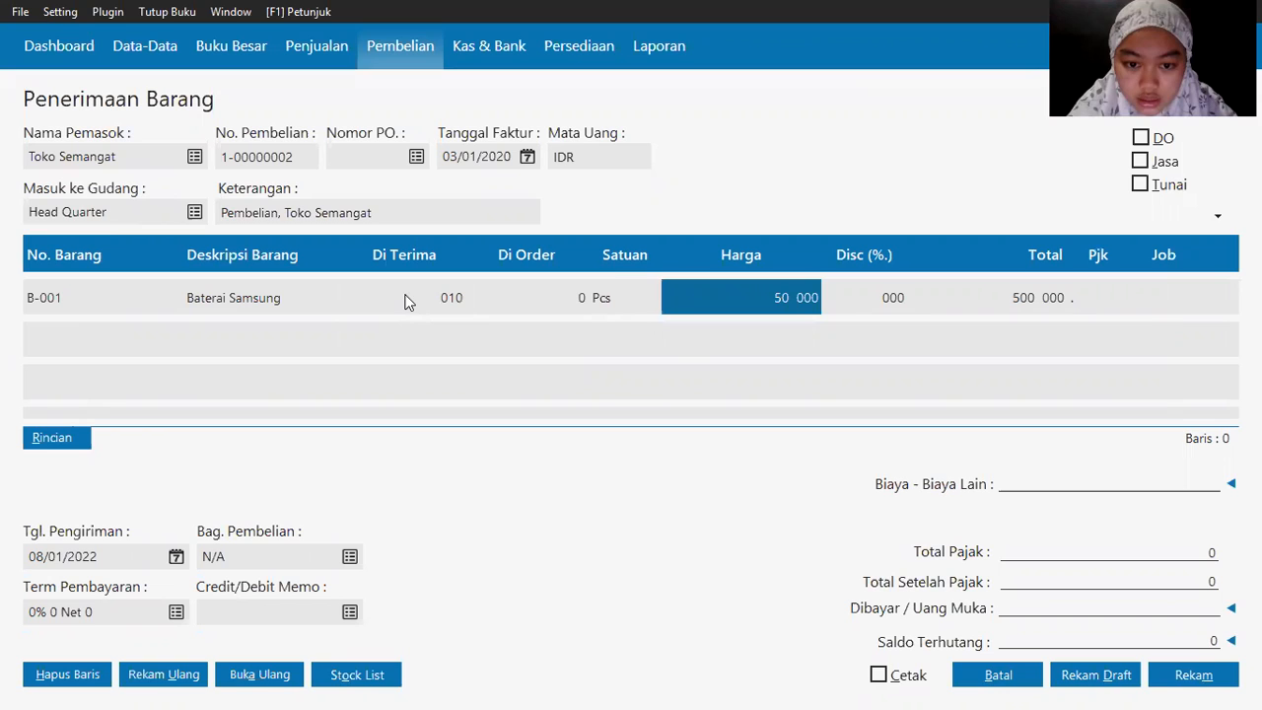
{"action": "type", "text": "55000"}
{"action": "key", "text": "Tab"}
{"action": "key", "text": "Tab"}
{"action": "key", "text": "Tab"}
{"action": "key", "text": "Tab"}
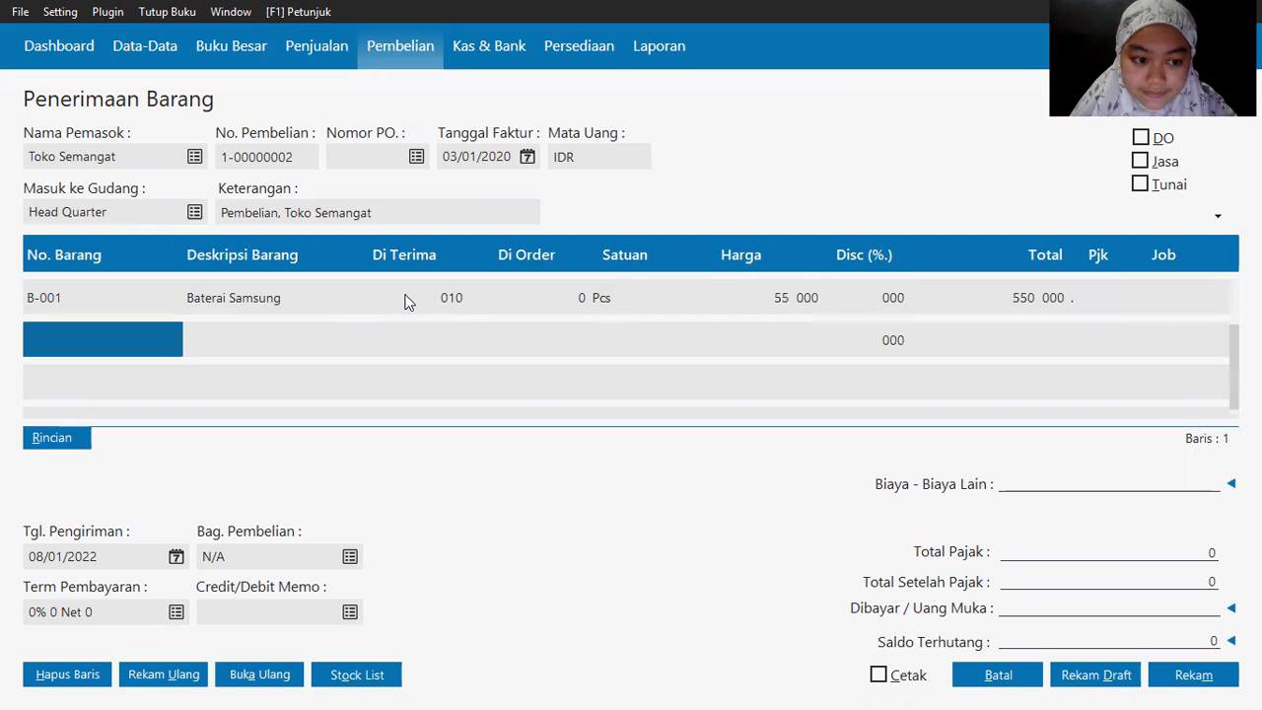
Step: Add Baterai Oppo (B-002) with quantity 5 at 55,000
{"action": "left_click", "coordinate": [57, 337]}
{"action": "key", "text": "Return"}
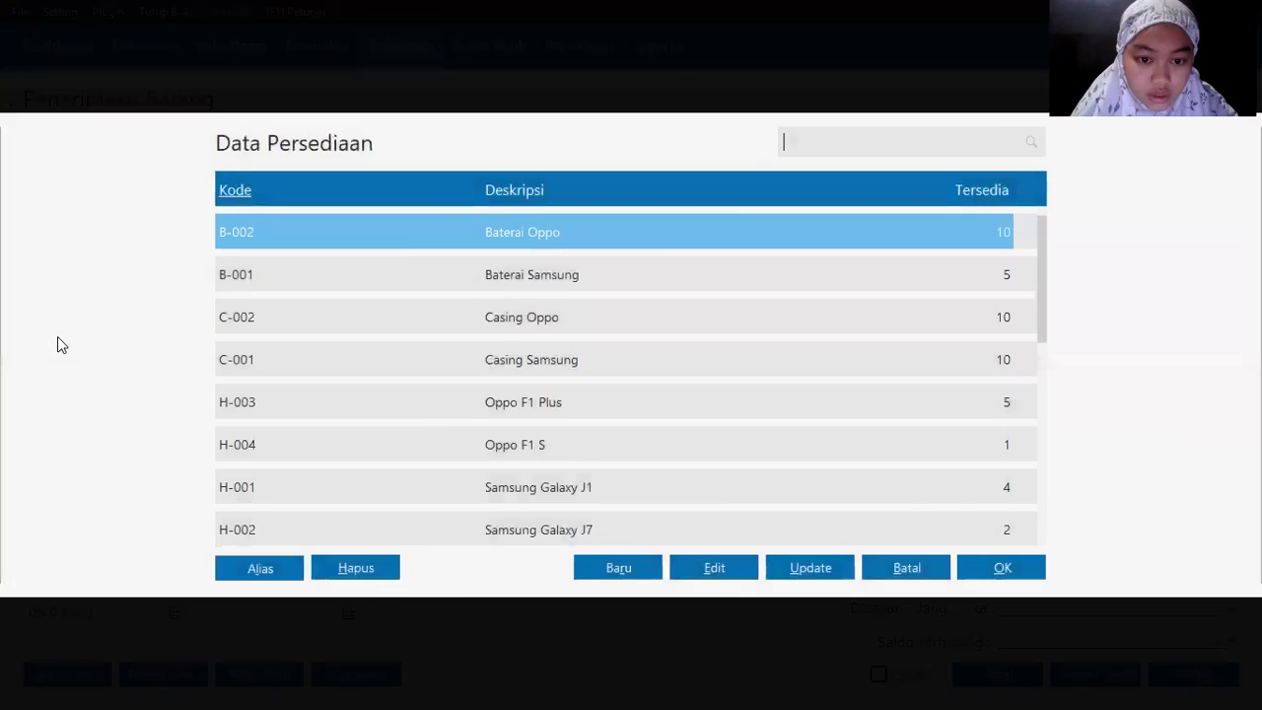
{"action": "key", "text": "alt+Tab"}
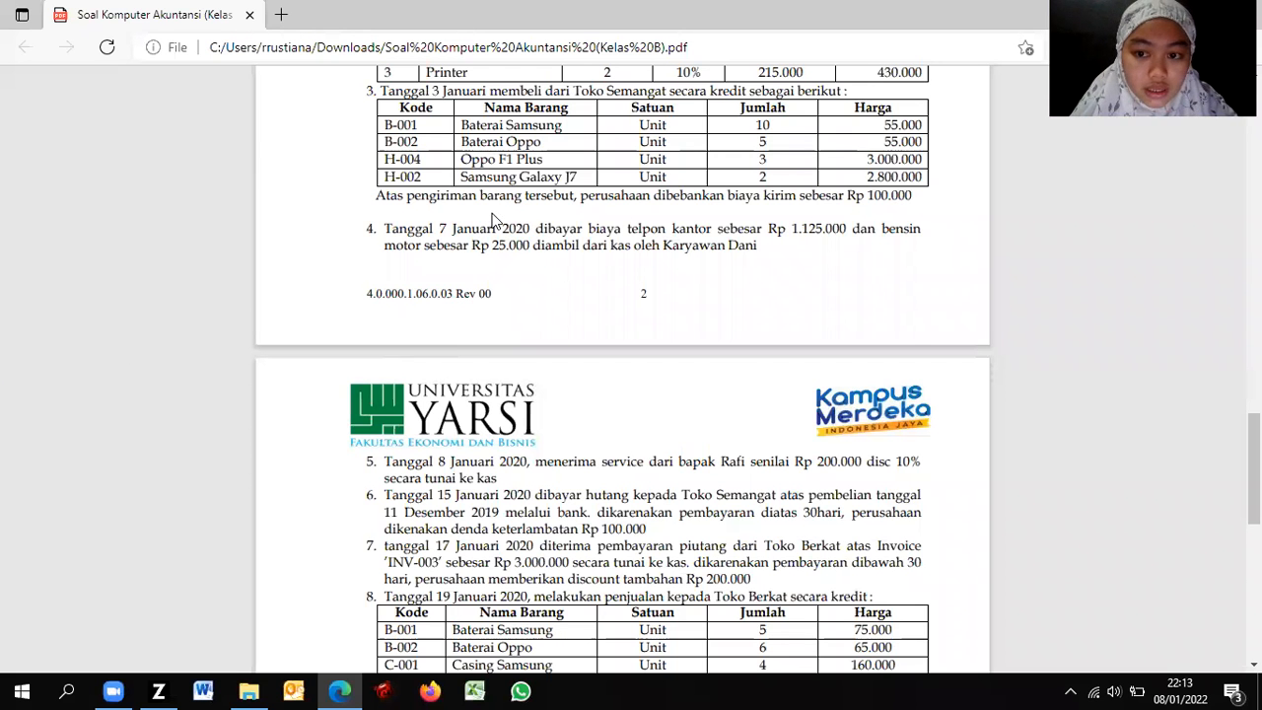
{"action": "key", "text": "alt+Tab"}
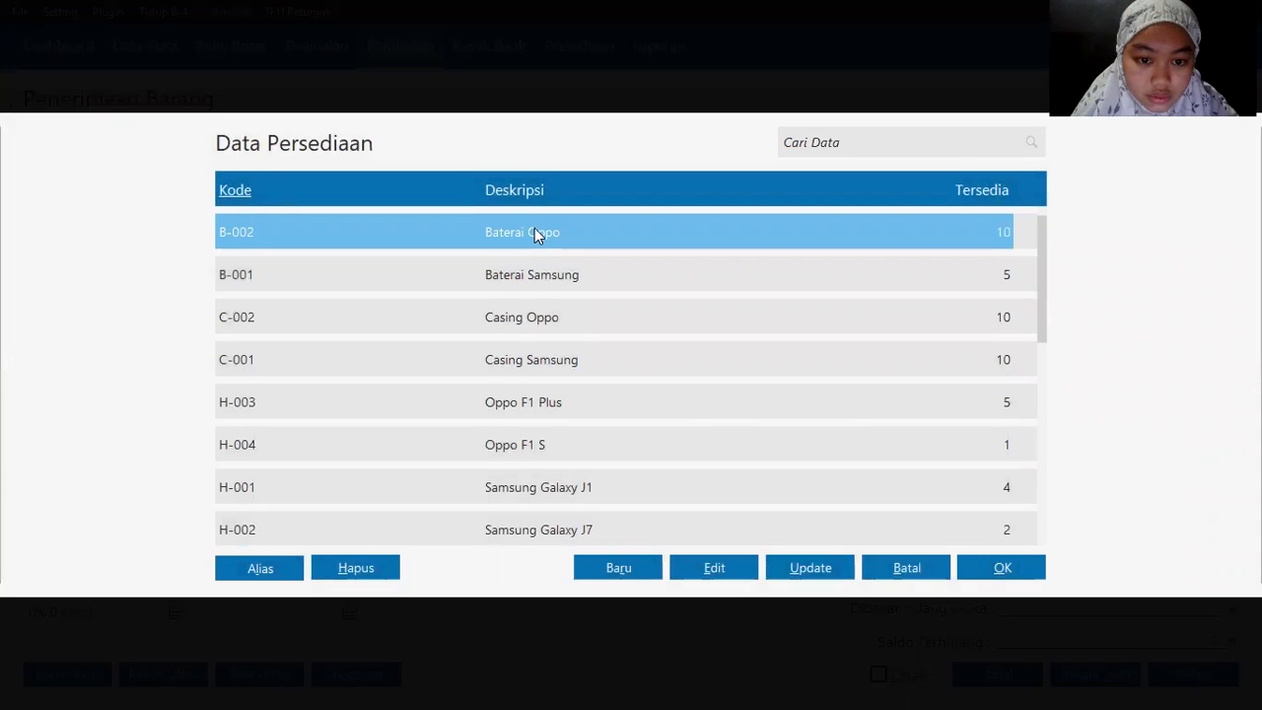
{"action": "double_click", "coordinate": [534, 232]}
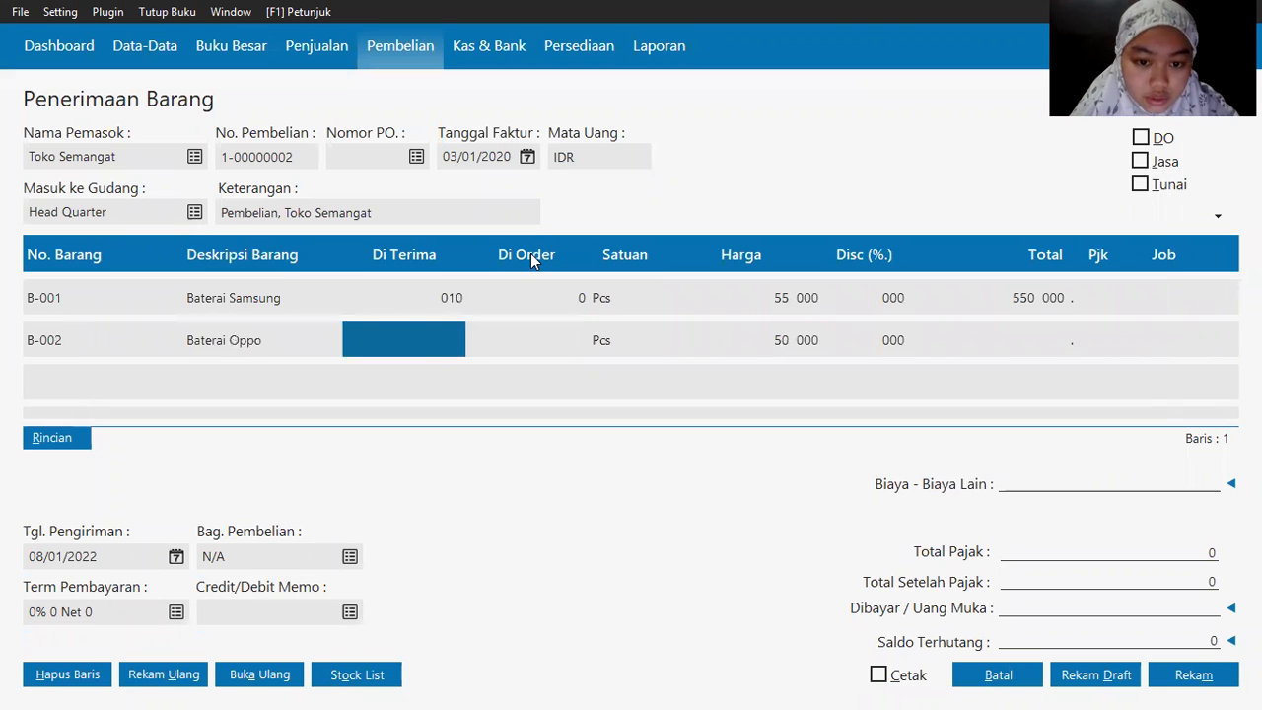
{"action": "type", "text": "5"}
{"action": "key", "text": "Return"}
{"action": "key", "text": "Return"}
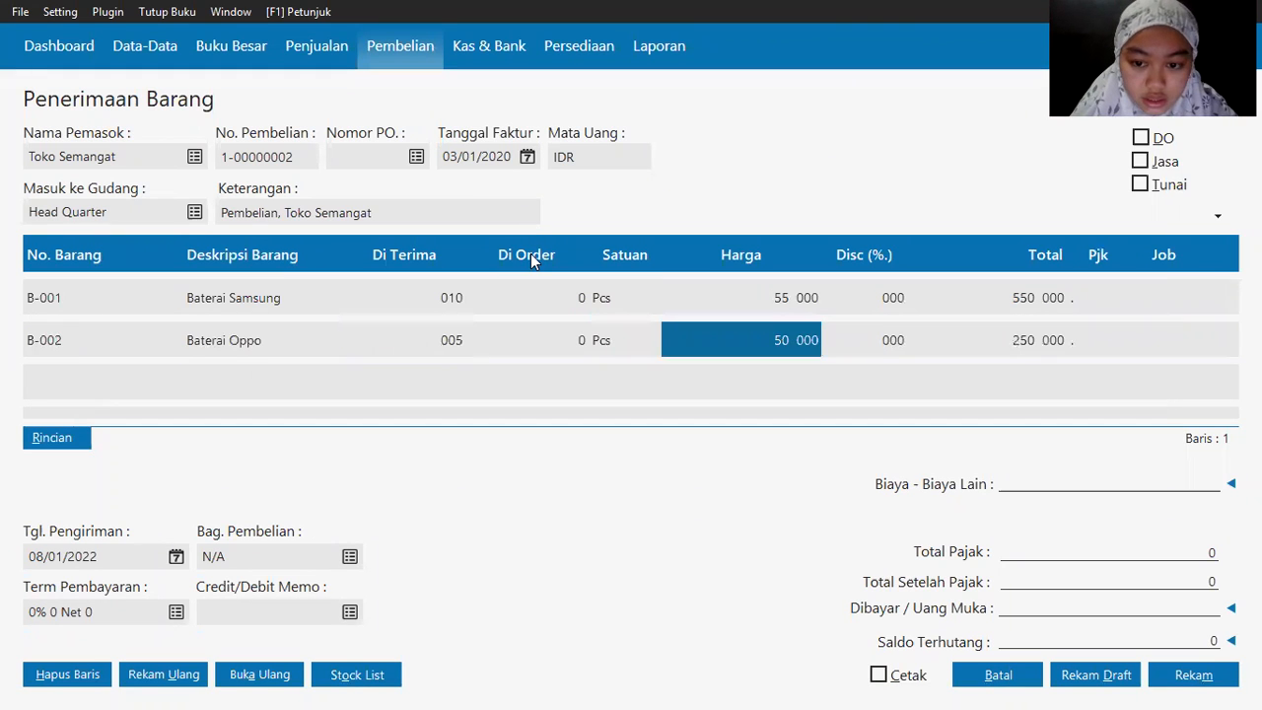
{"action": "type", "text": "55000"}
{"action": "key", "text": "Return"}
{"action": "key", "text": "Return"}
{"action": "key", "text": "Return"}
Step: Add Oppo F1 Plus (H-003), 3 units at 3,000,000
{"action": "key", "text": "alt+Tab"}
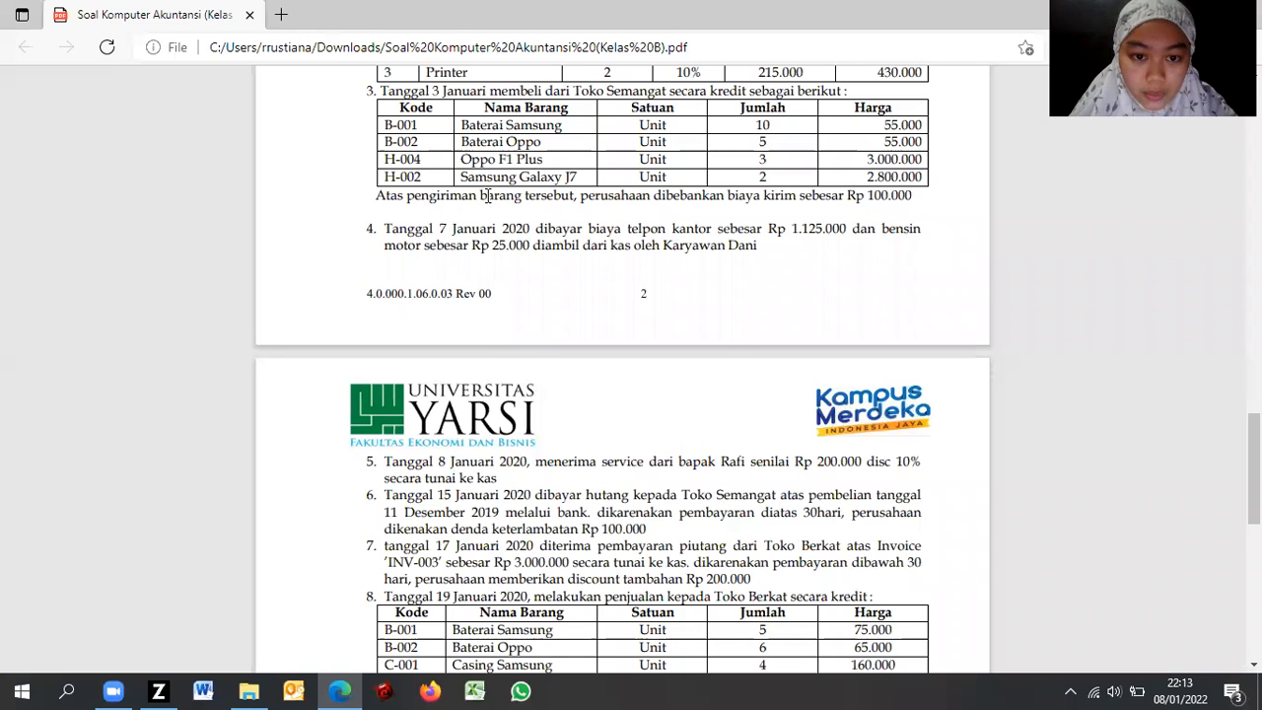
{"action": "key", "text": "alt+Tab"}
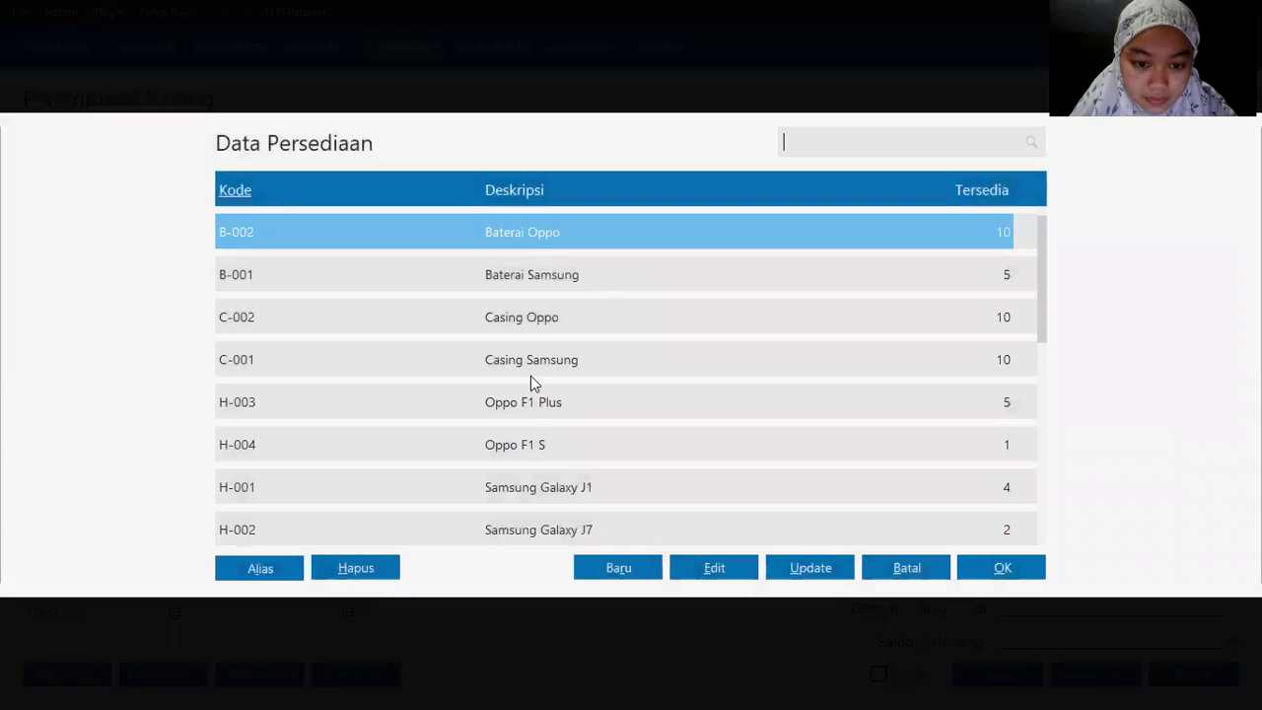
{"action": "double_click", "coordinate": [543, 404]}
{"action": "type", "text": "3"}
{"action": "key", "text": "Return"}
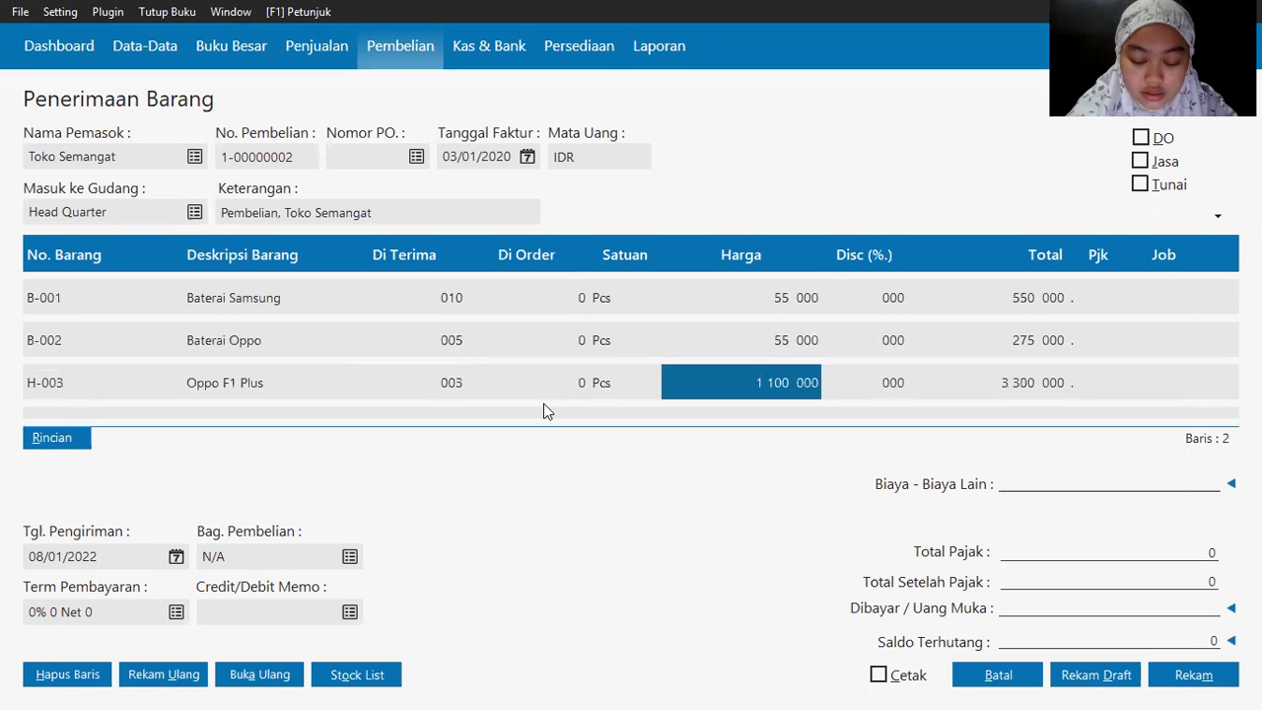
{"action": "key", "text": "BackSpace"}
{"action": "type", "text": "3000000"}
{"action": "key", "text": "Return"}
{"action": "key", "text": "alt+Tab"}
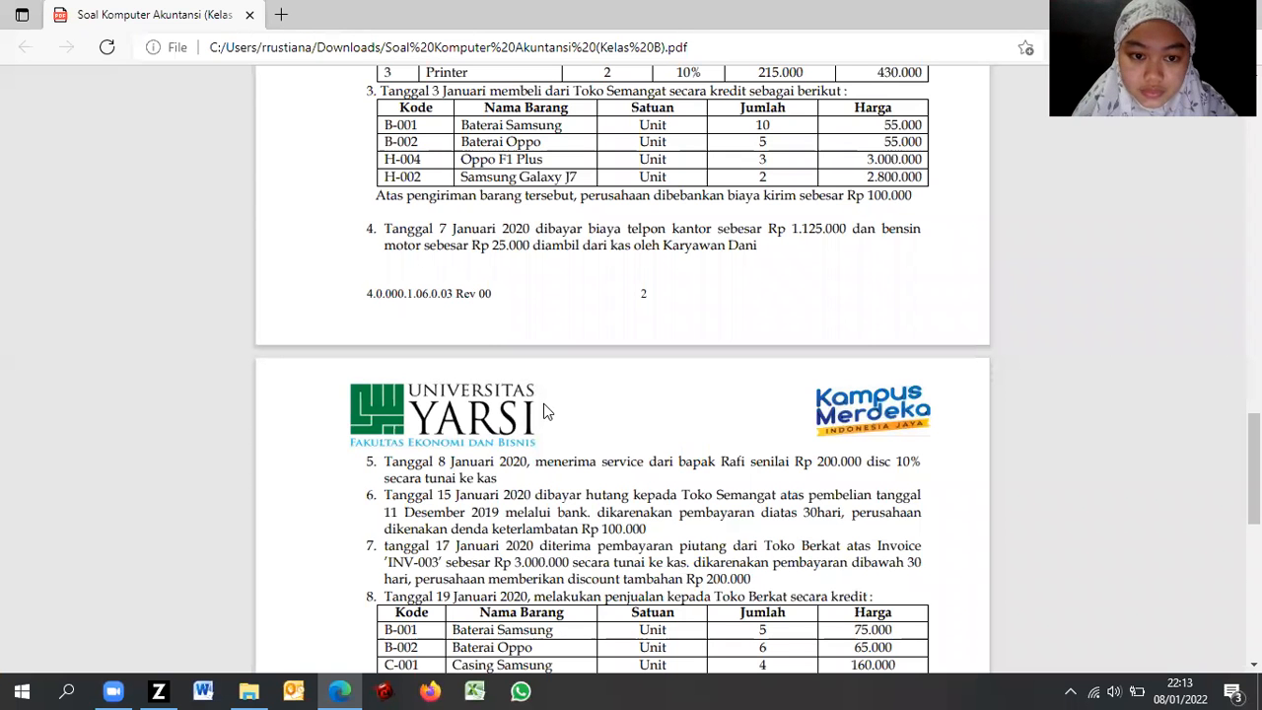
{"action": "key", "text": "alt+Tab"}
Step: Add Samsung Galaxy J7 (H-002), 2 units at 2,800,000
{"action": "key", "text": "Return"}
{"action": "key", "text": "Return"}
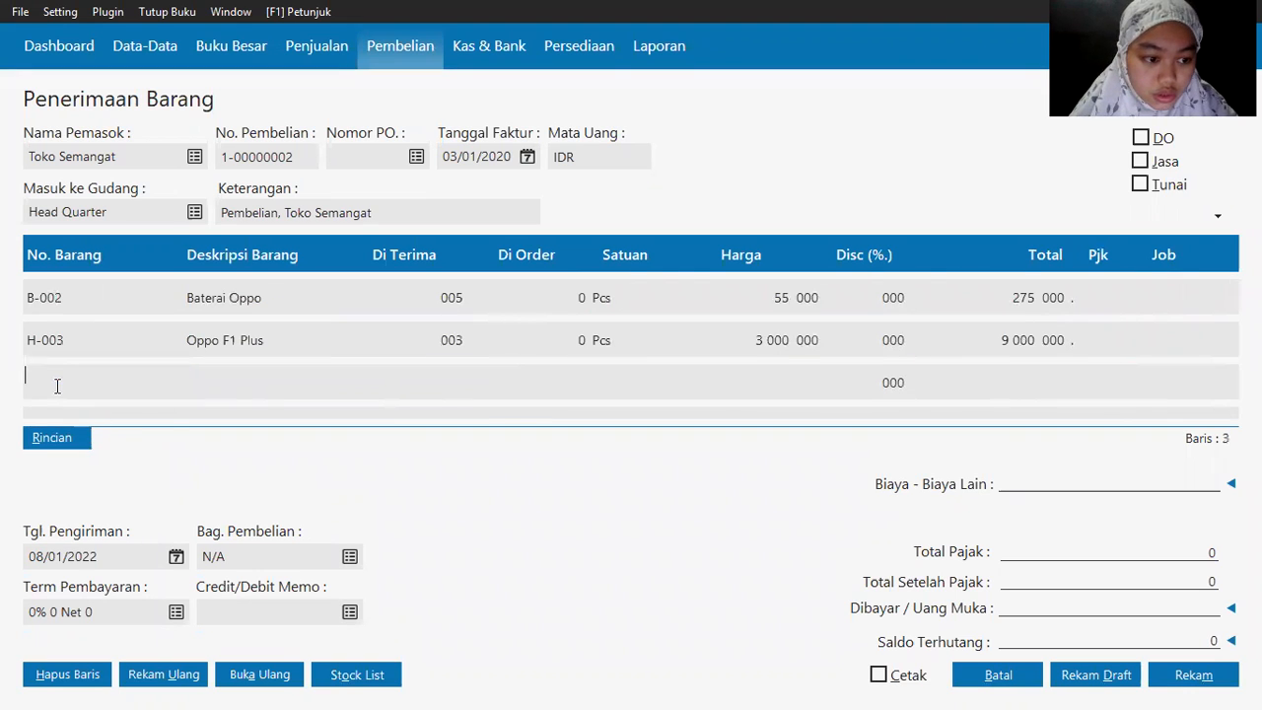
{"action": "double_click", "coordinate": [57, 383]}
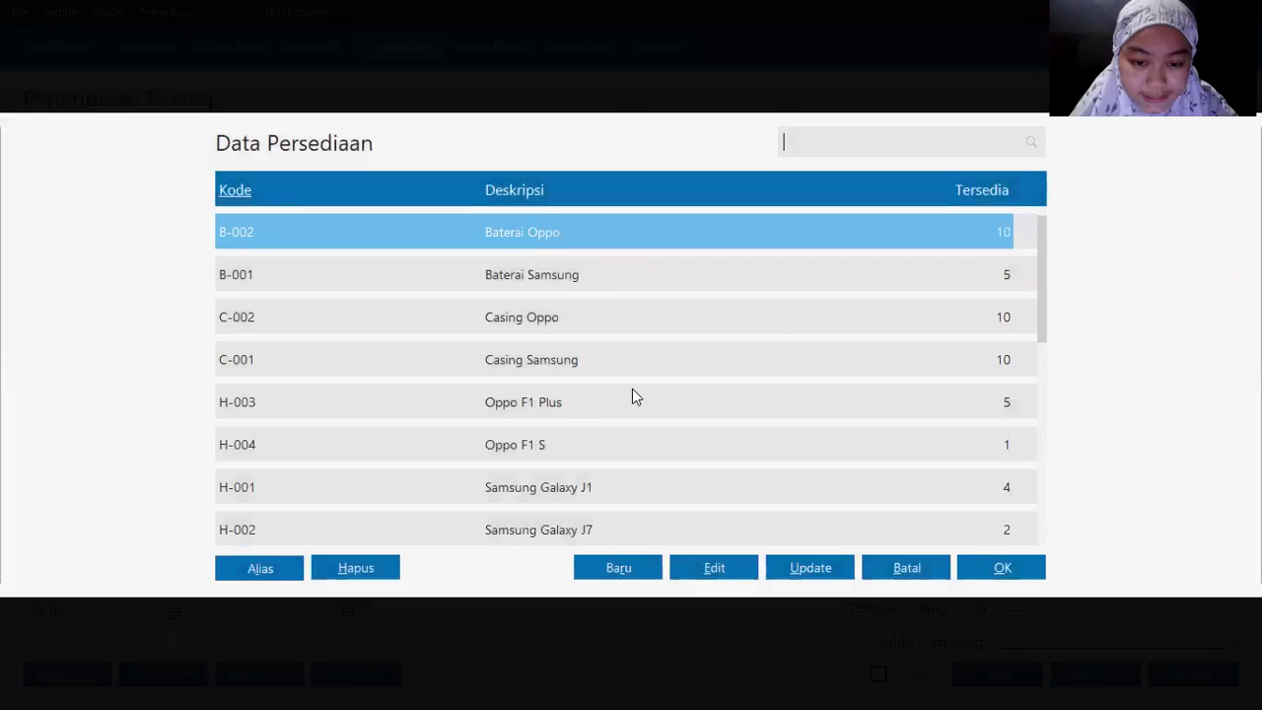
{"action": "double_click", "coordinate": [541, 535]}
{"action": "key", "text": "Return"}
{"action": "key", "text": "Return"}
{"action": "key", "text": "alt+Tab"}
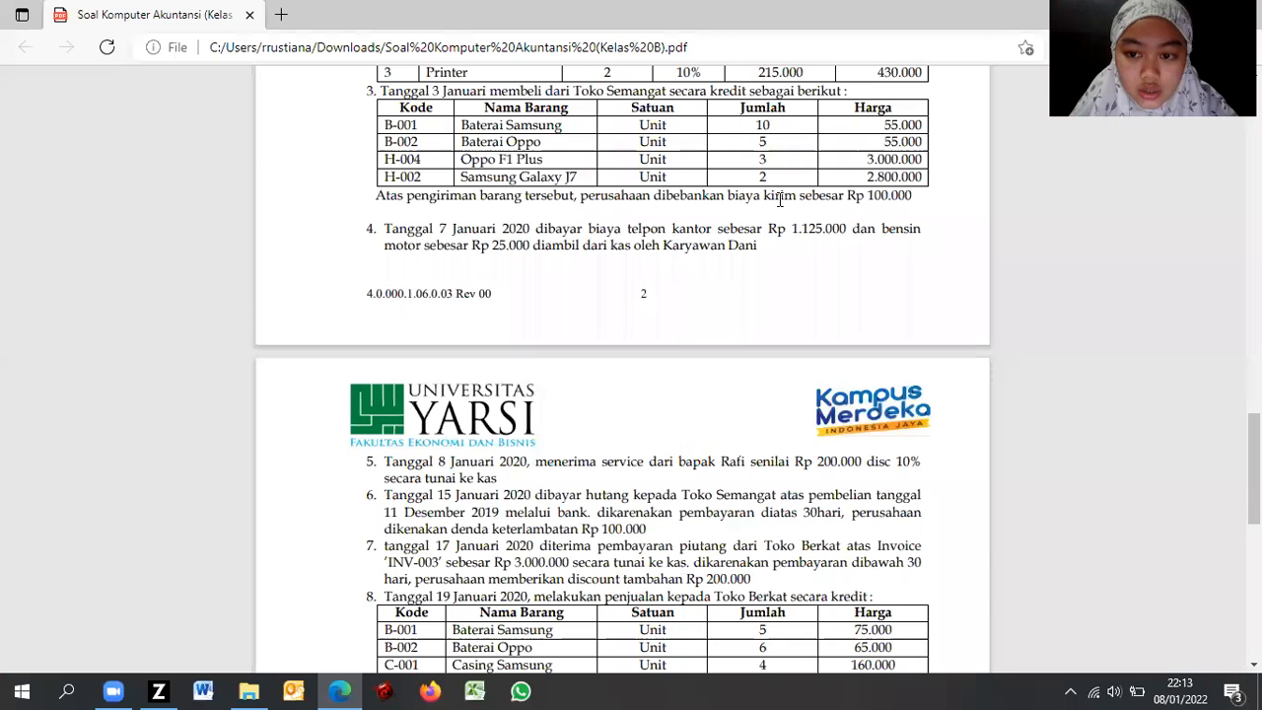
{"action": "key", "text": "alt+Tab"}
{"action": "type", "text": "2"}
{"action": "key", "text": "Return"}
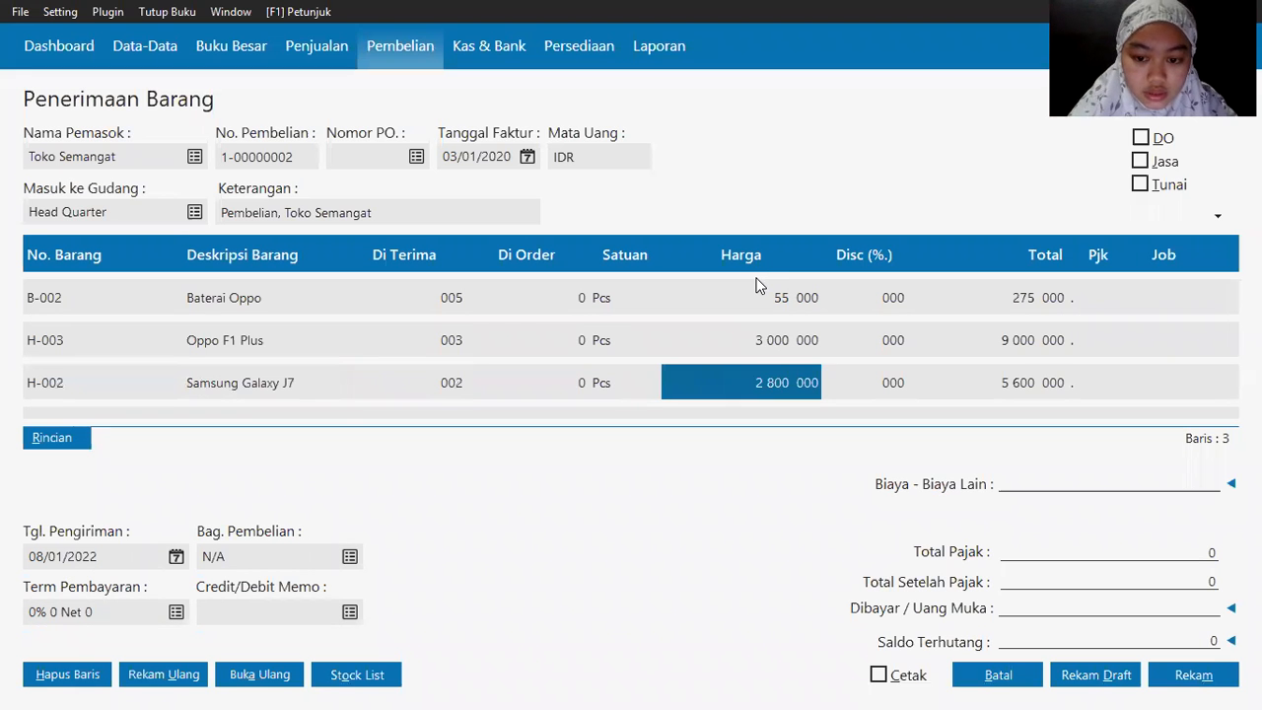
{"action": "key", "text": "alt+Tab"}
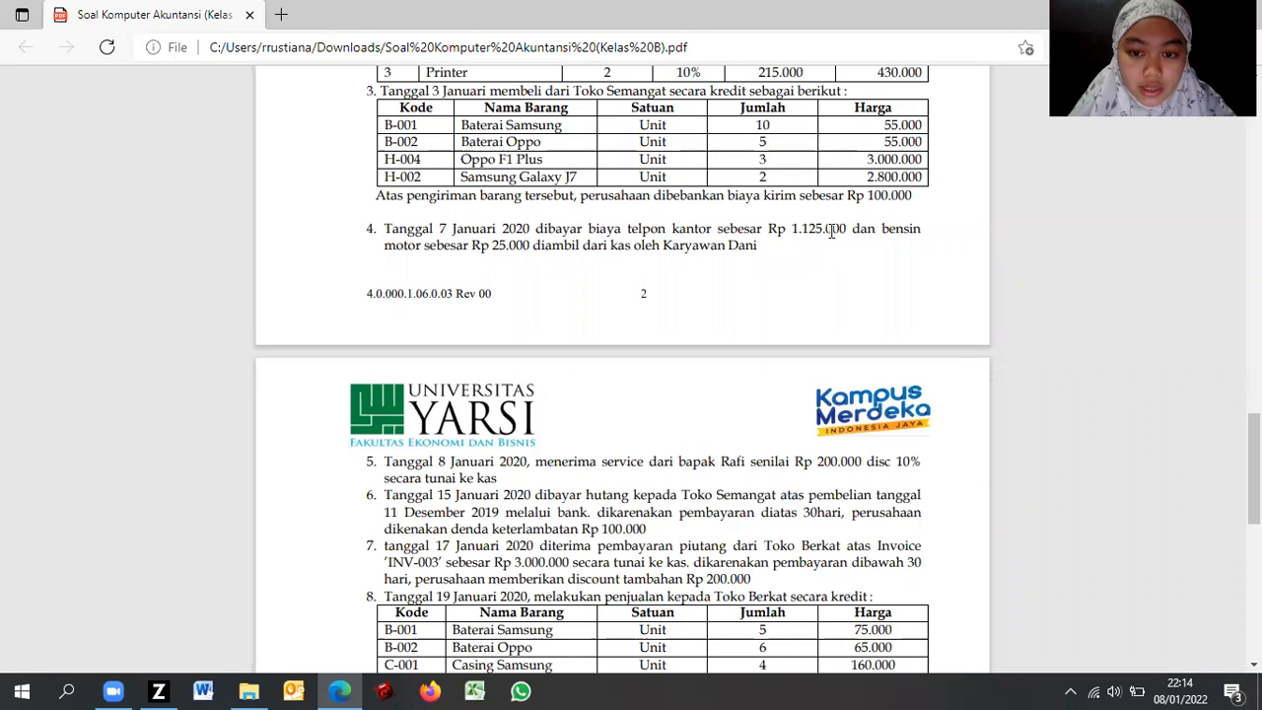
{"action": "key", "text": "alt+Tab"}
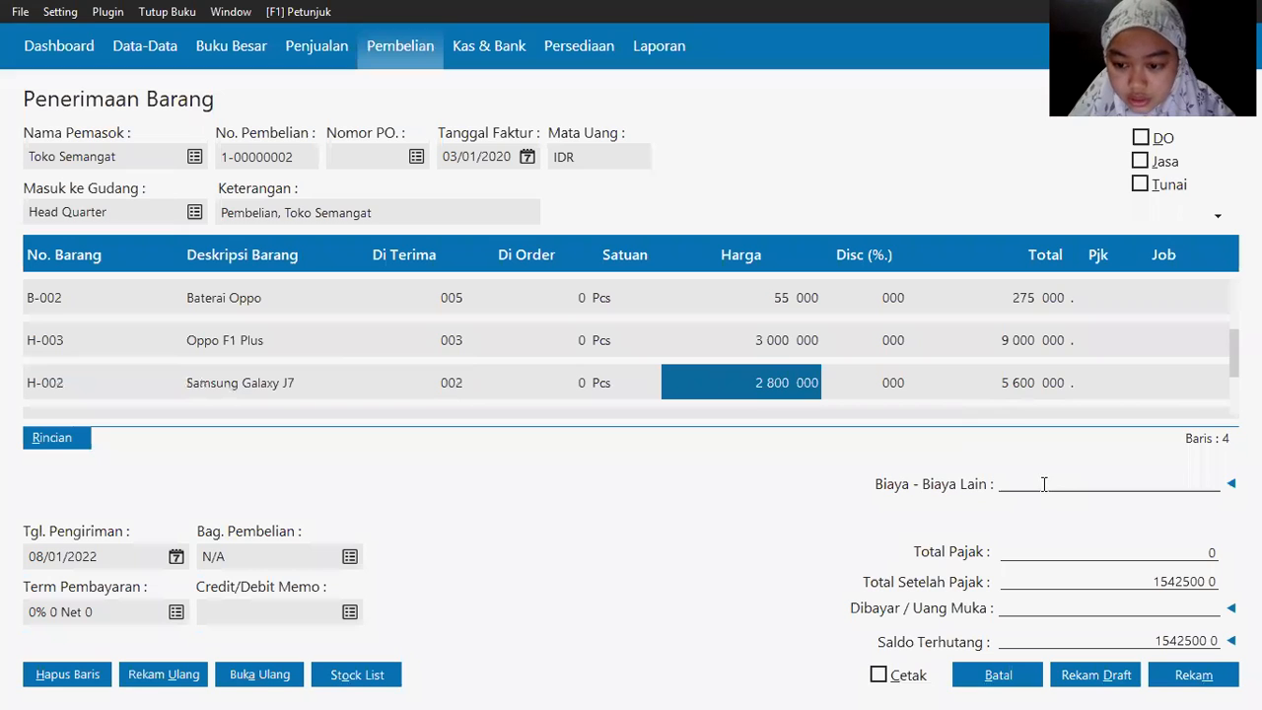
Step: Enter 100,000 as other costs and save the Toko Semangat goods receipt
{"action": "type", "text": "00000"}
{"action": "key", "text": "Return"}
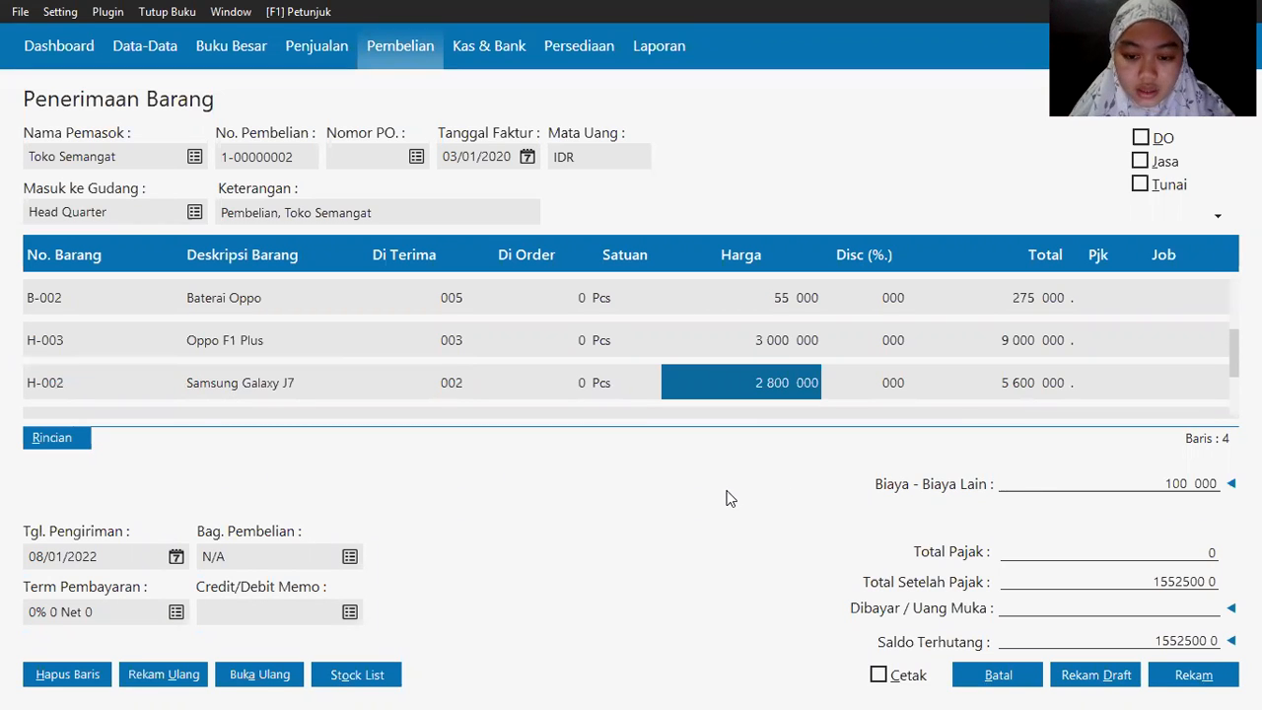
{"action": "key", "text": "alt+Tab"}
{"action": "key", "text": "alt+Tab"}
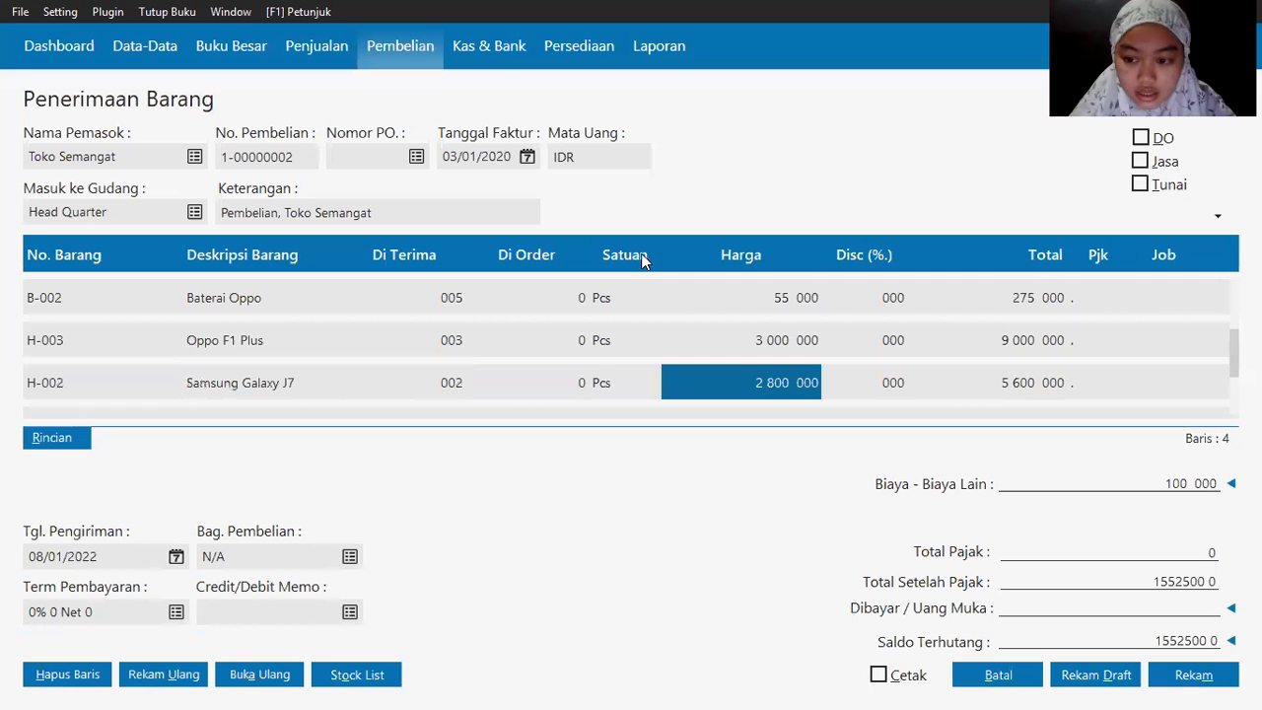
{"action": "key", "text": "alt+m"}
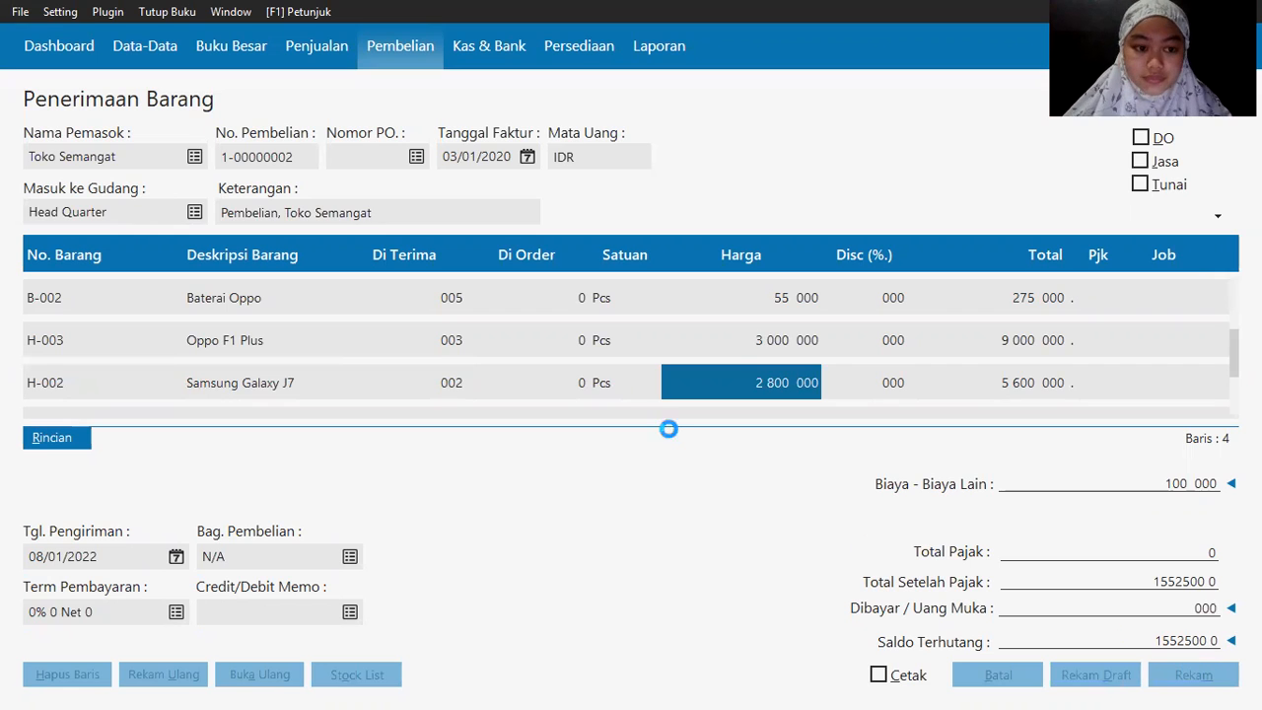
{"action": "key", "text": "alt+Tab"}
{"action": "key", "text": "alt+Tab"}
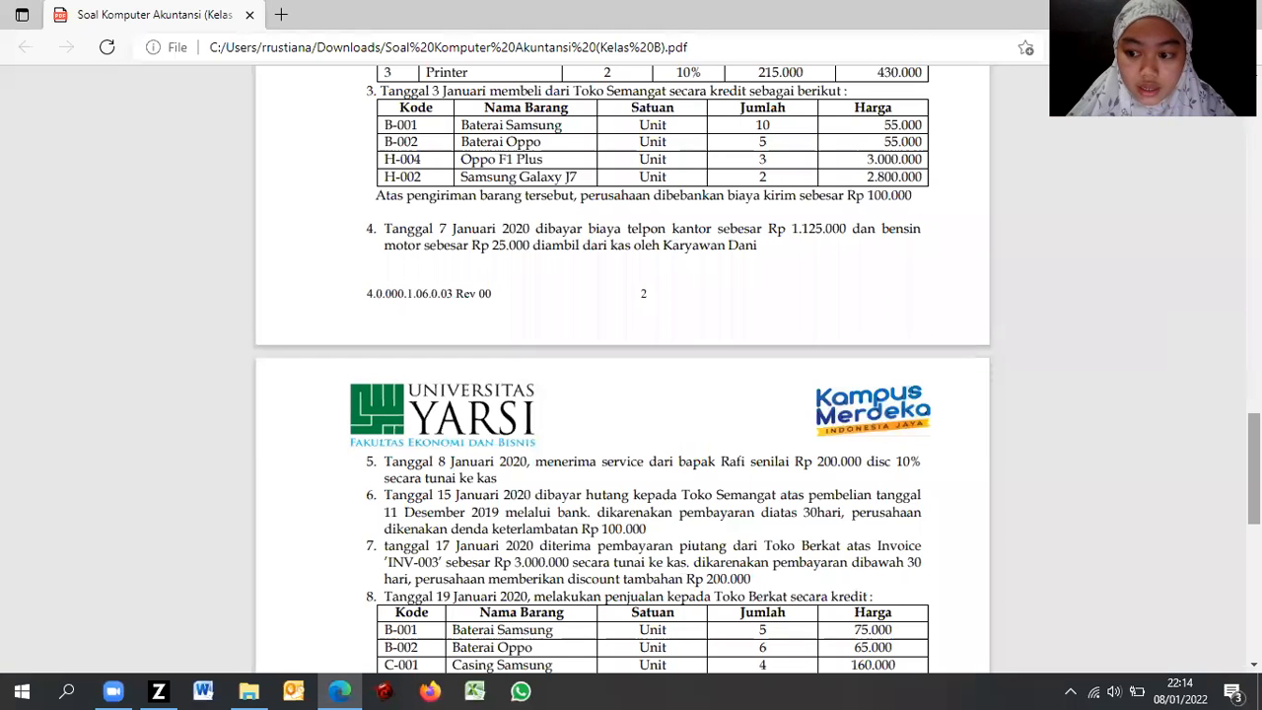
{"action": "scroll", "coordinate": [631, 370], "scroll_direction": "down", "scroll_amount": 3}
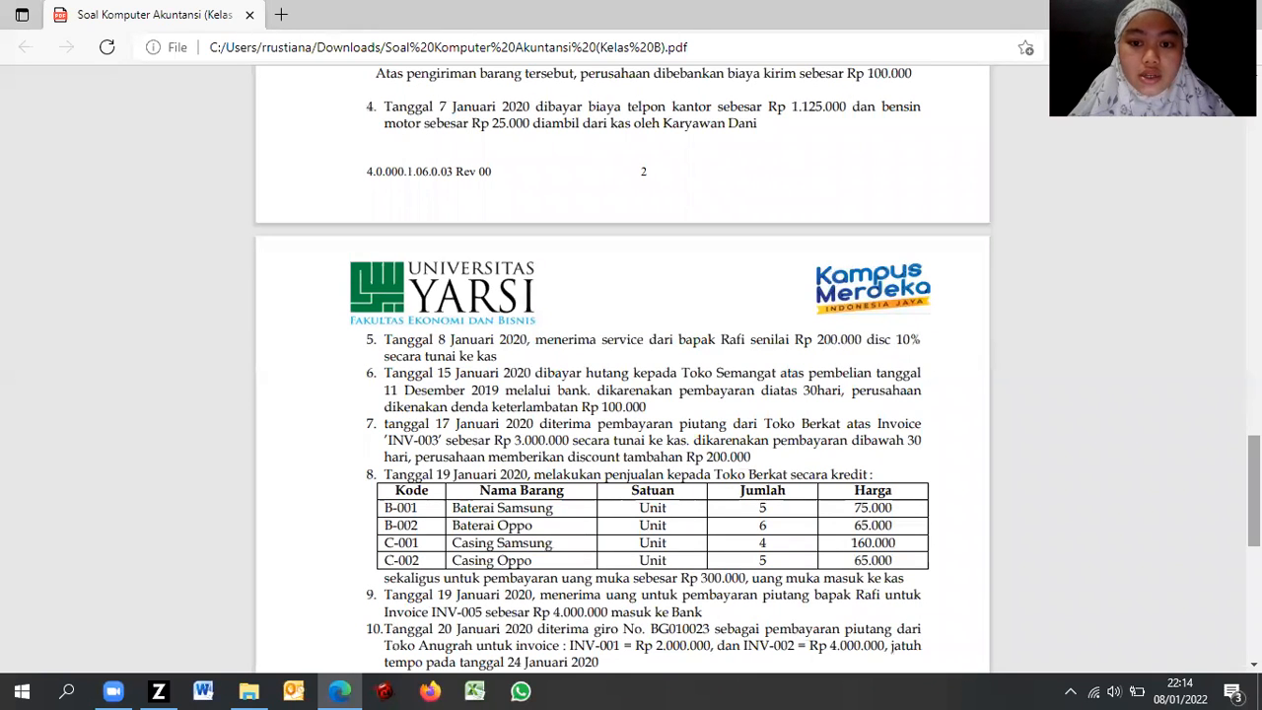
{"action": "key", "text": "alt+Tab"}
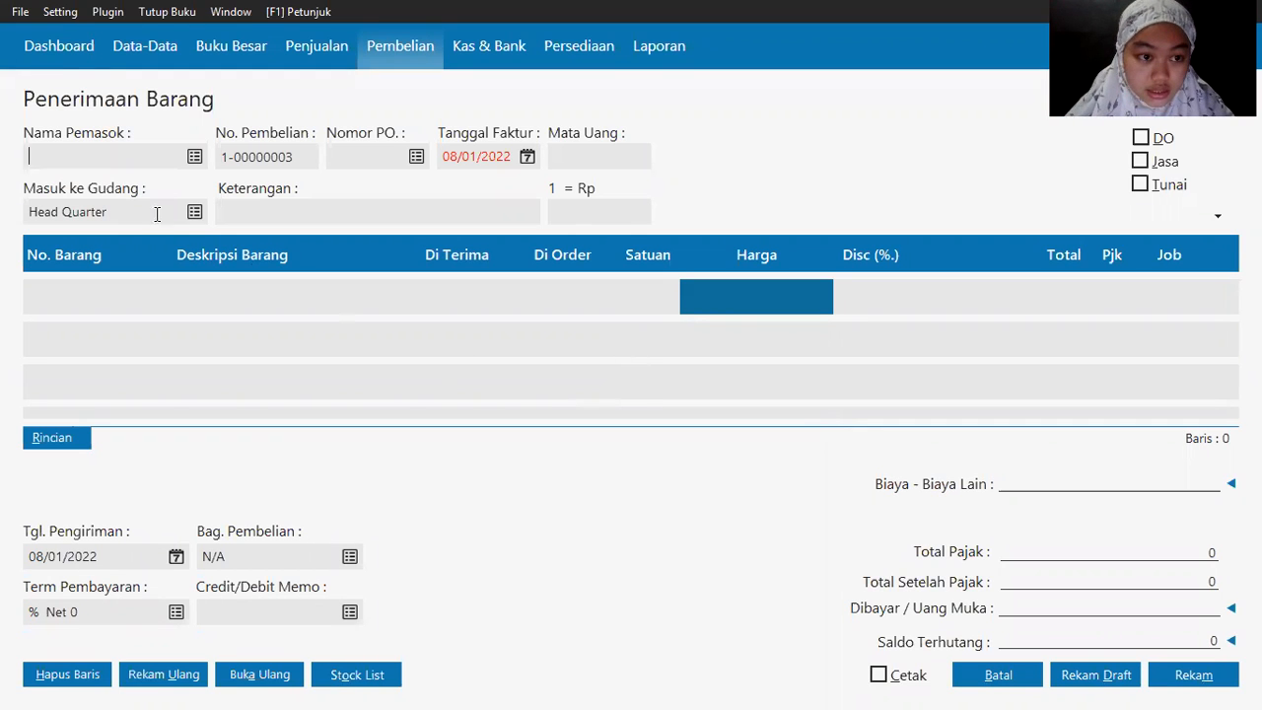
Step: Cancel the blank goods receipt after the open-transaction warning from Kas & Bank
{"action": "left_click", "coordinate": [475, 48]}
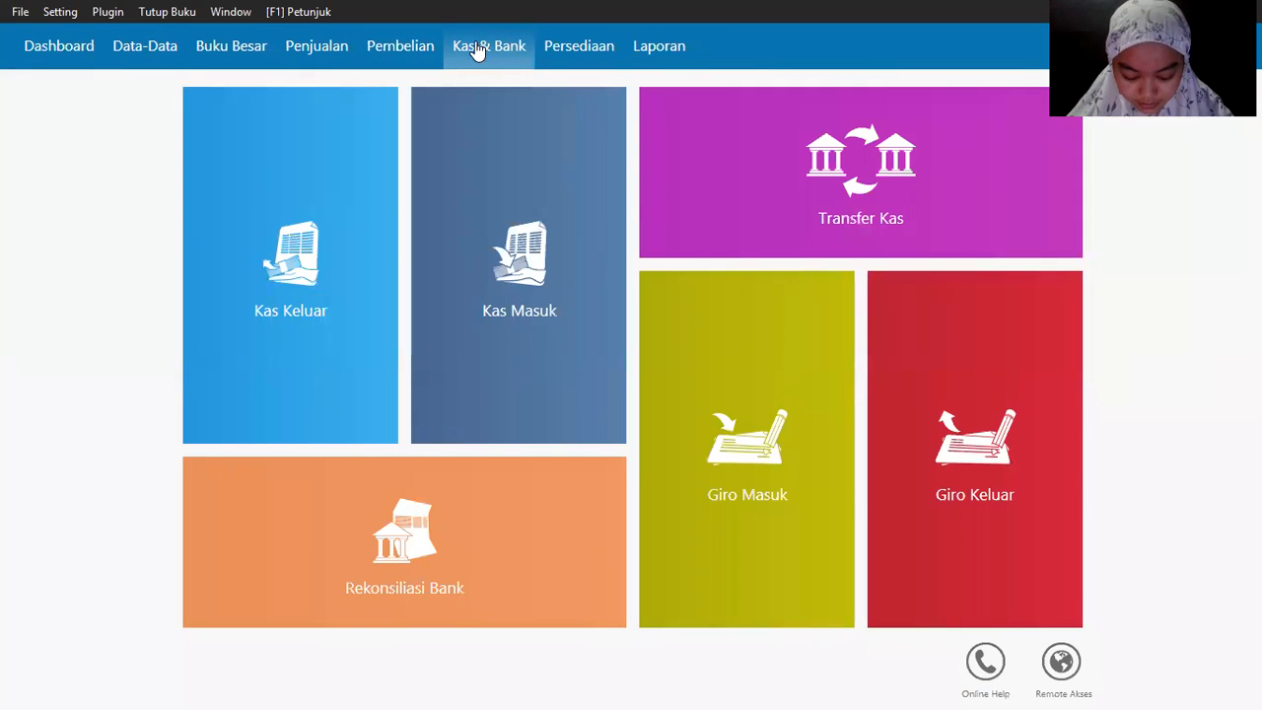
{"action": "mouse_move", "coordinate": [240, 391]}
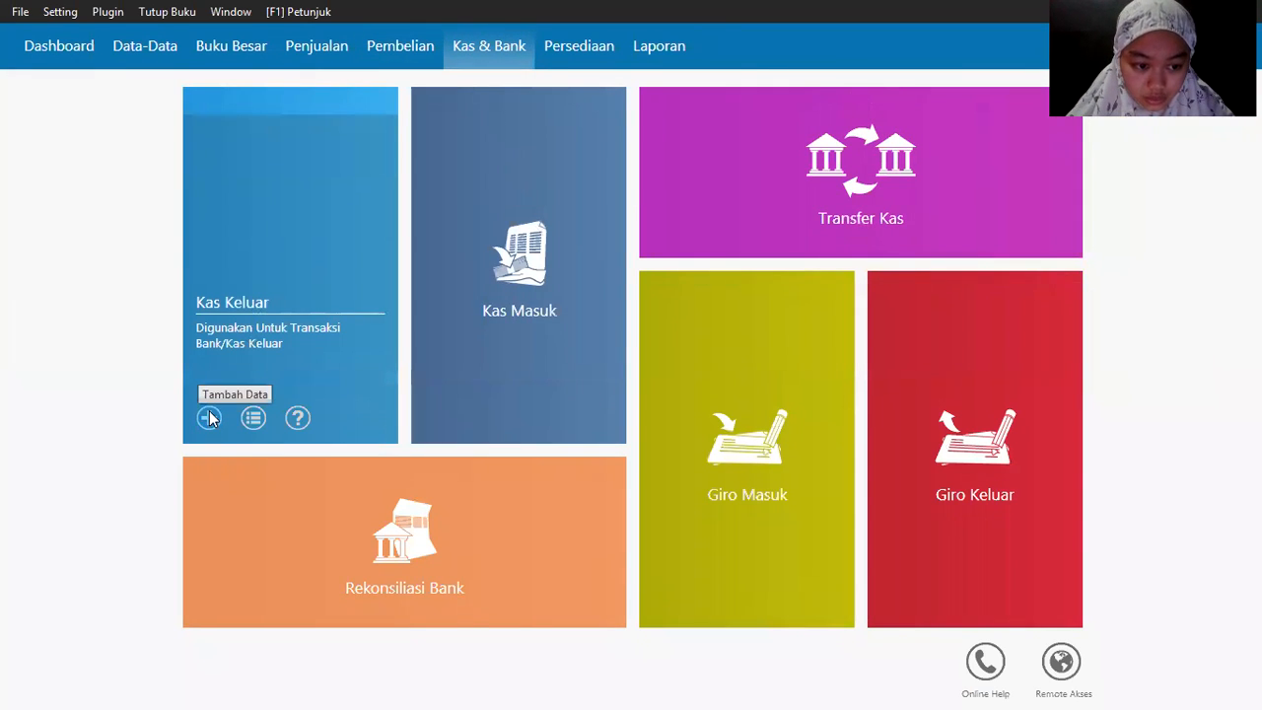
{"action": "left_click", "coordinate": [209, 414]}
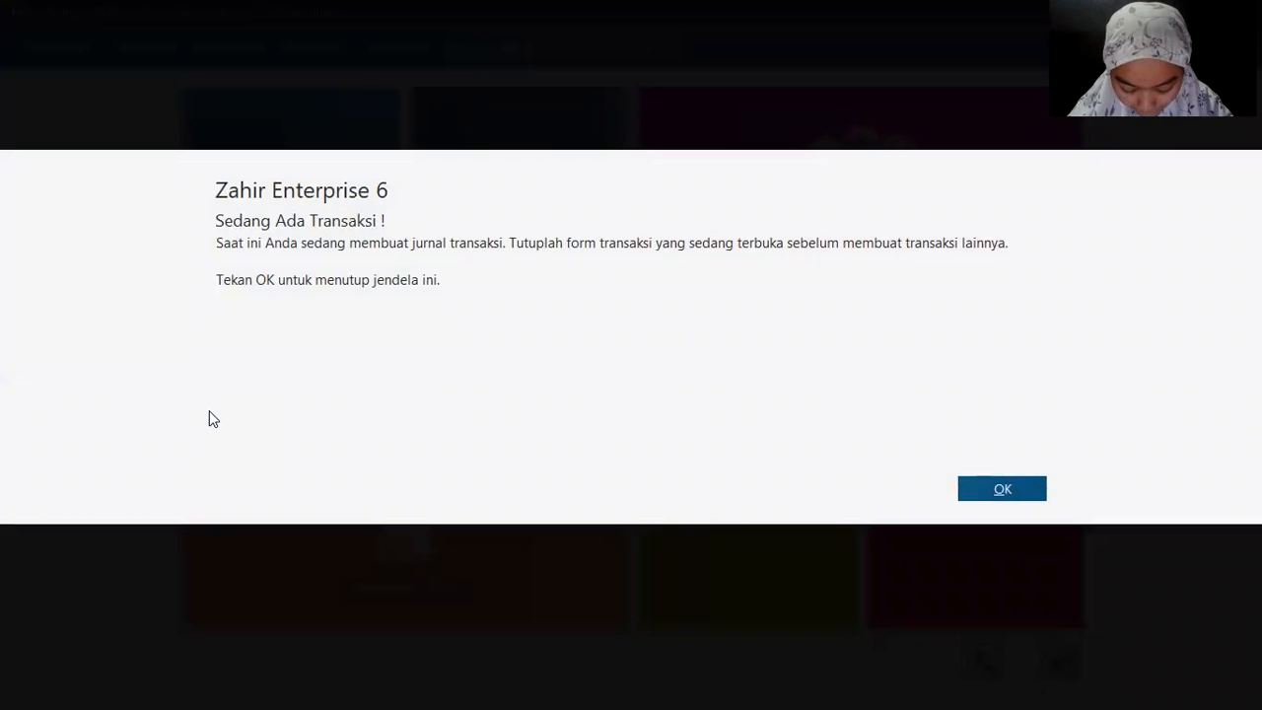
{"action": "left_click", "coordinate": [967, 490]}
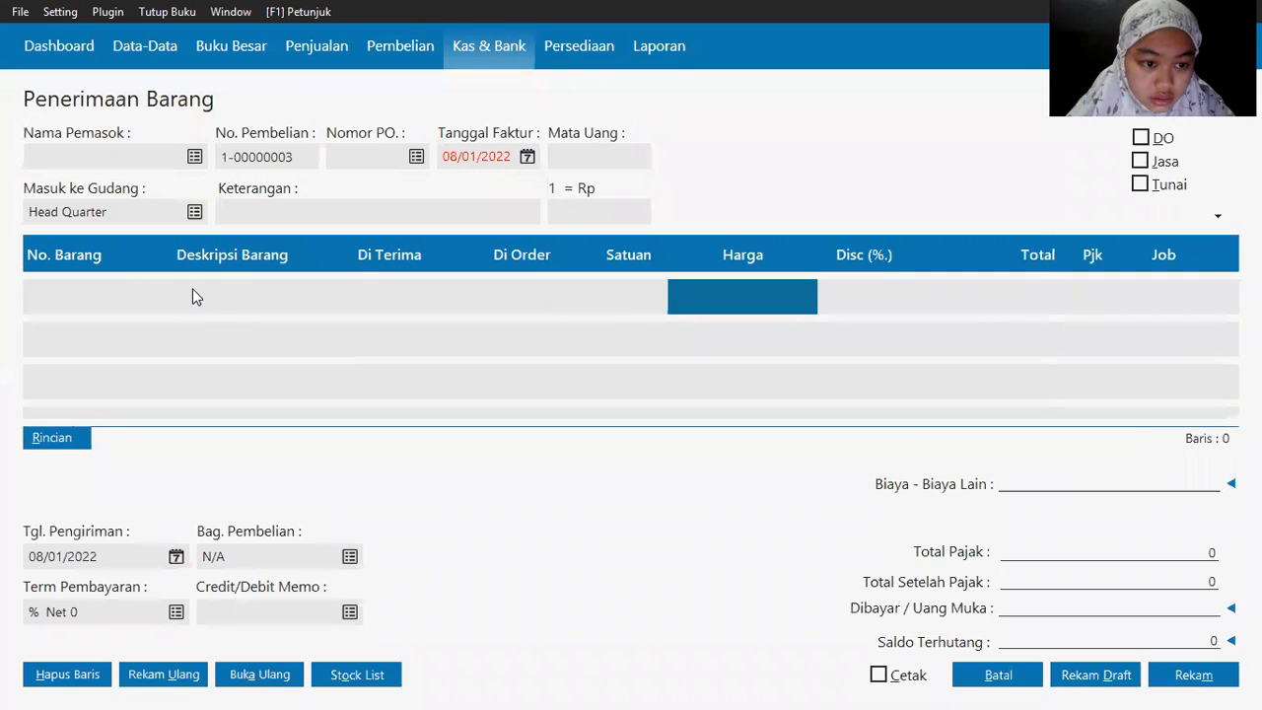
{"action": "left_click", "coordinate": [997, 675]}
Step: Start a new Kas Keluar payment using Kas as the cash account
{"action": "mouse_move", "coordinate": [273, 397]}
{"action": "left_click", "coordinate": [214, 419]}
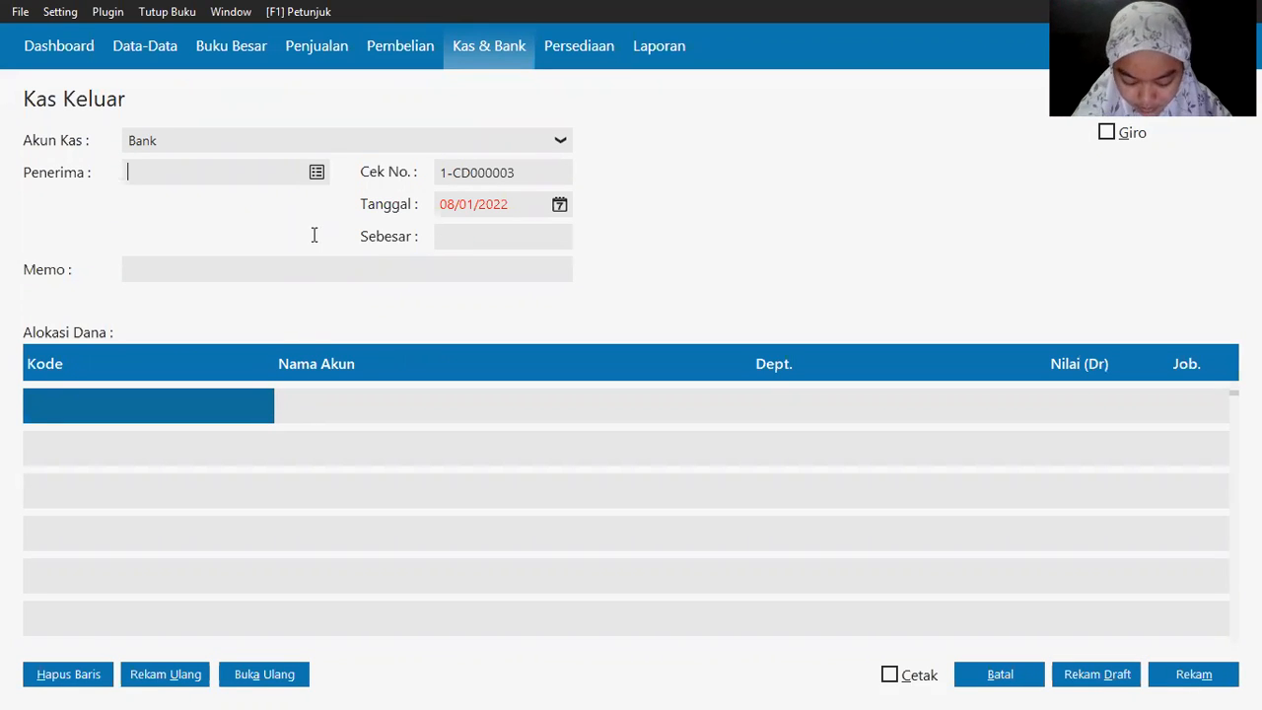
{"action": "key", "text": "alt+Tab"}
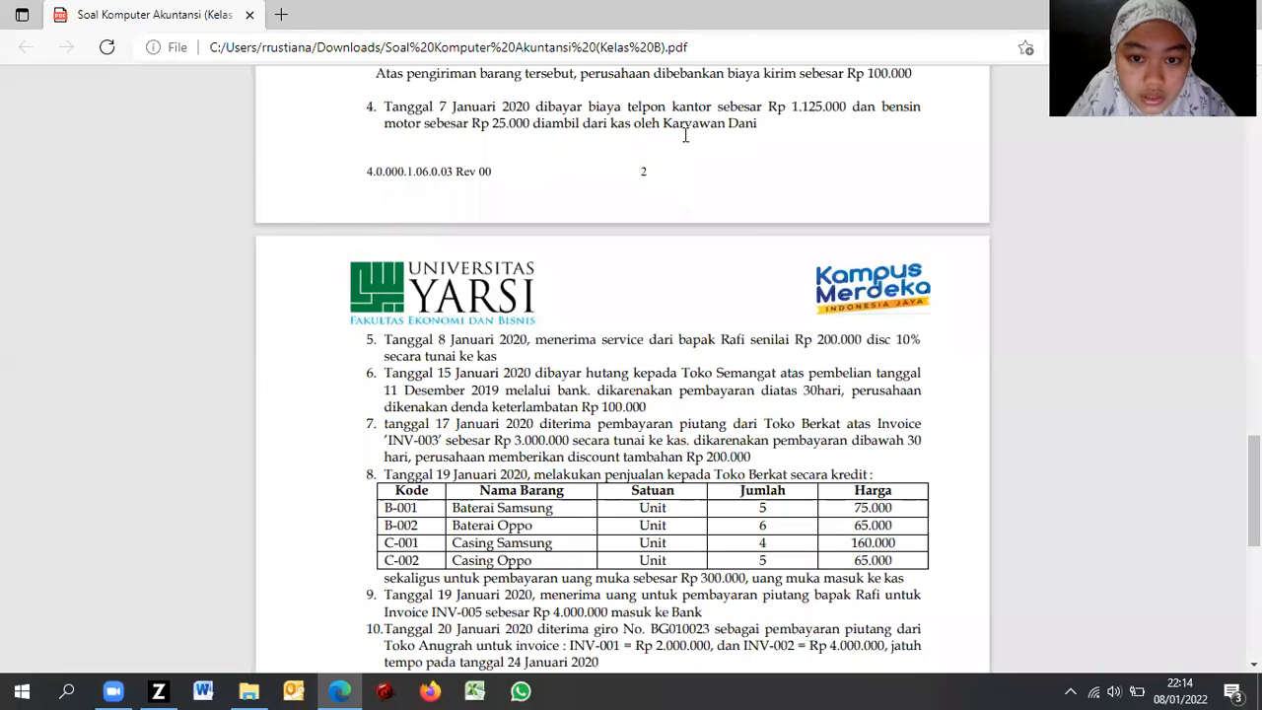
{"action": "key", "text": "alt+Tab"}
{"action": "left_click", "coordinate": [204, 143]}
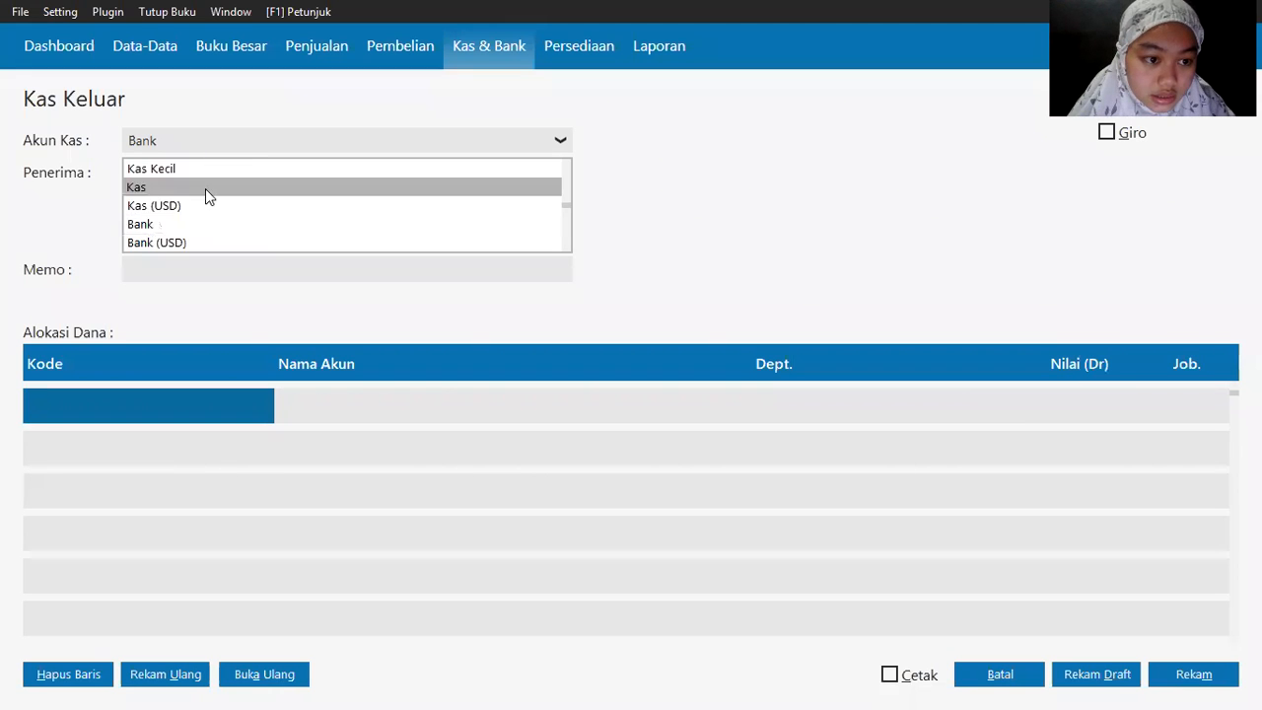
{"action": "left_click", "coordinate": [205, 188]}
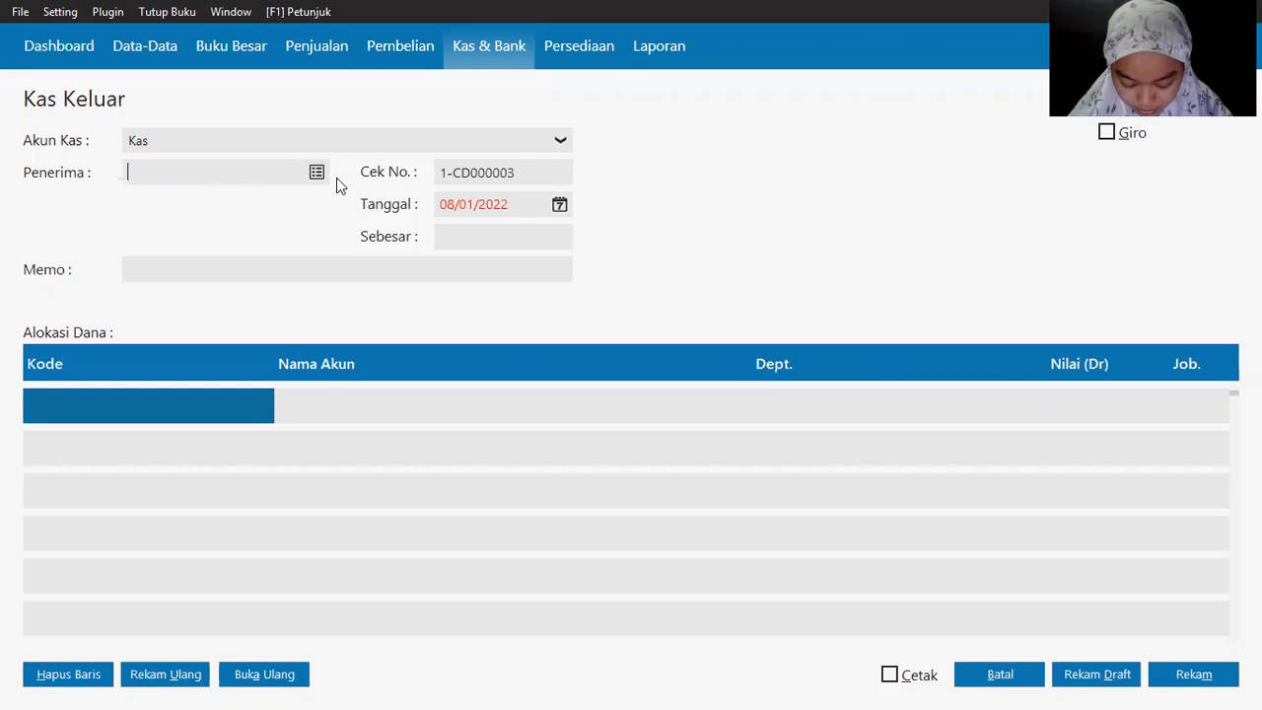
{"action": "left_click", "coordinate": [316, 172]}
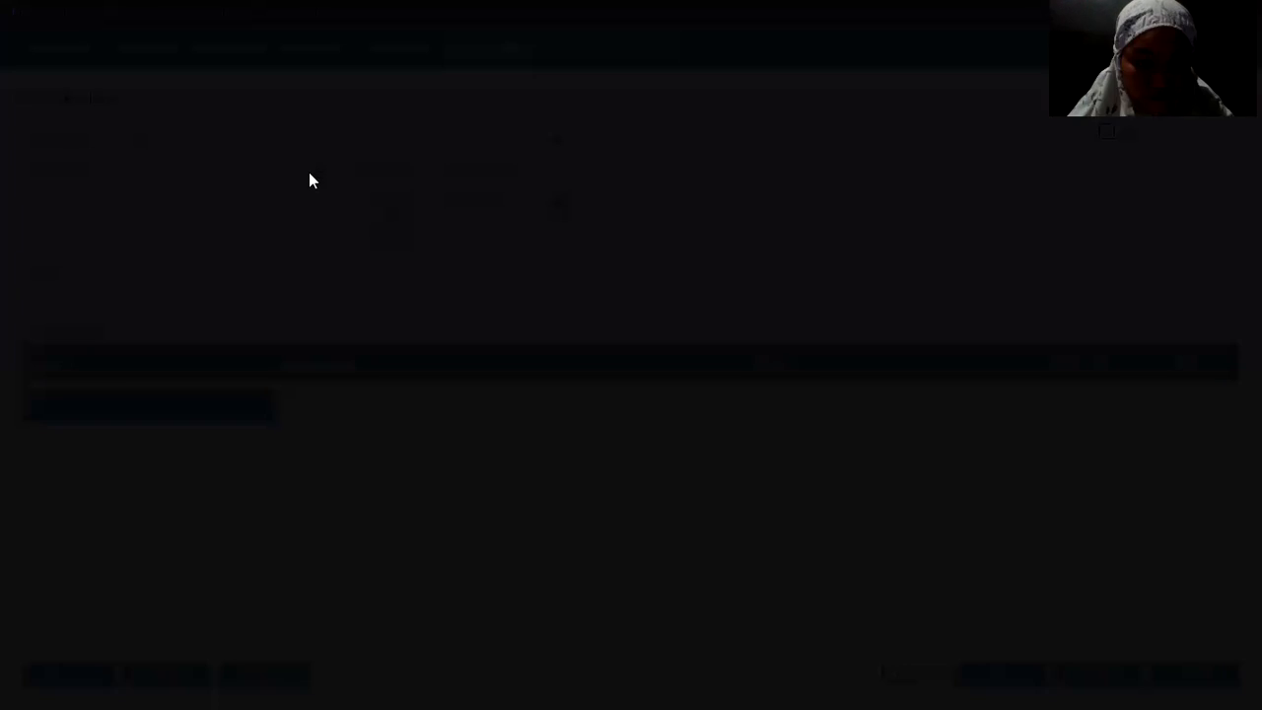
Step: Add a new employee EMPL-1 to the name list and select them as payment recipient
{"action": "key", "text": "alt+Tab"}
{"action": "key", "text": "alt+Tab"}
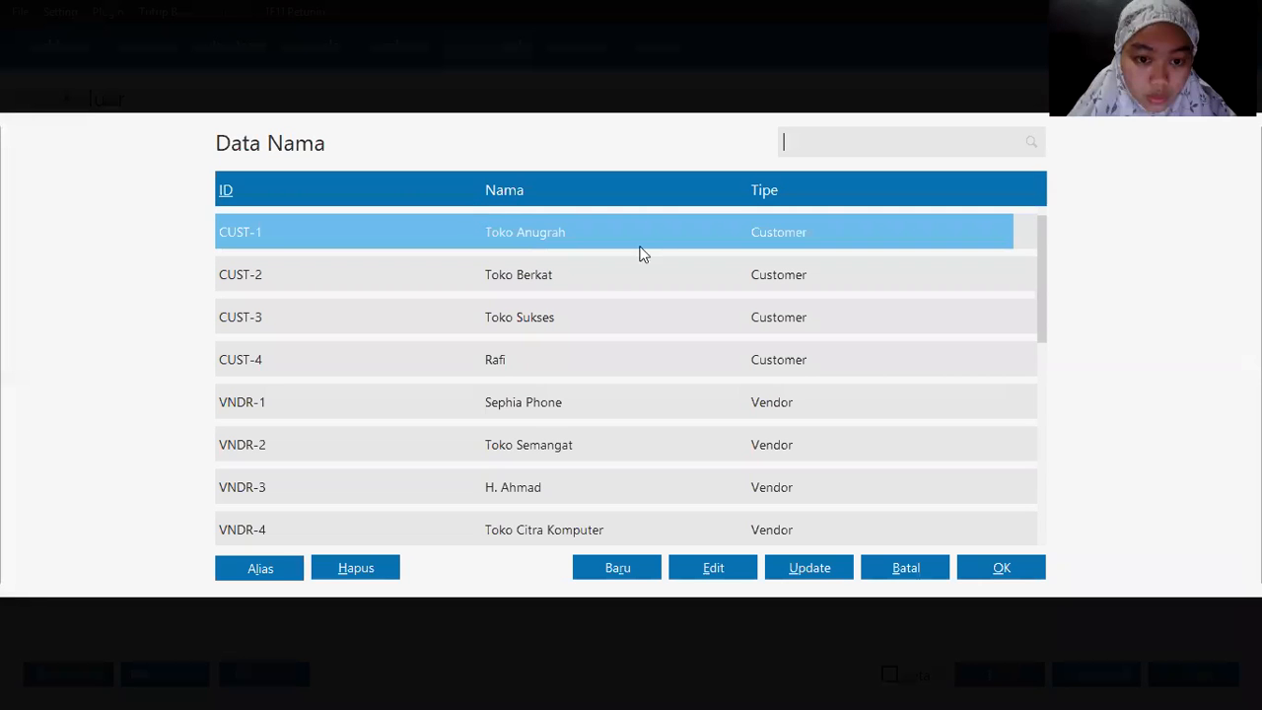
{"action": "scroll", "coordinate": [1040, 315], "scroll_direction": "down", "scroll_amount": 3}
{"action": "left_click", "coordinate": [968, 488]}
{"action": "left_click", "coordinate": [617, 568]}
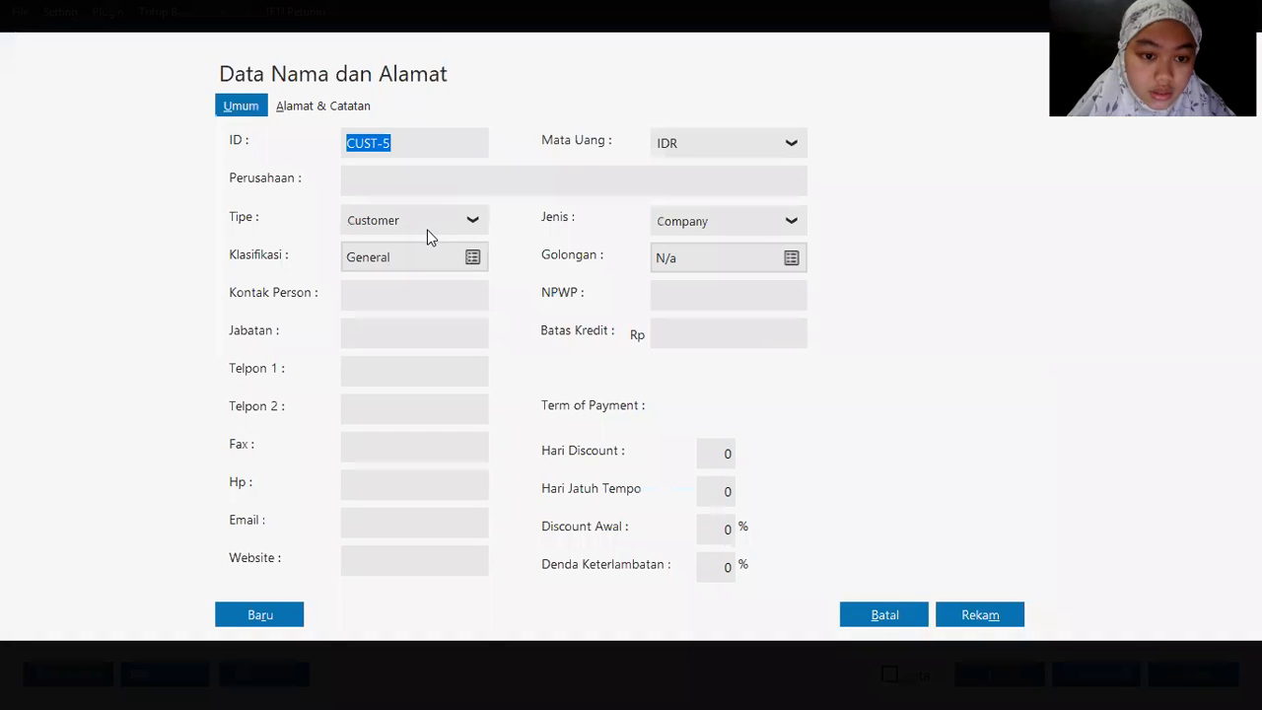
{"action": "left_click", "coordinate": [438, 224]}
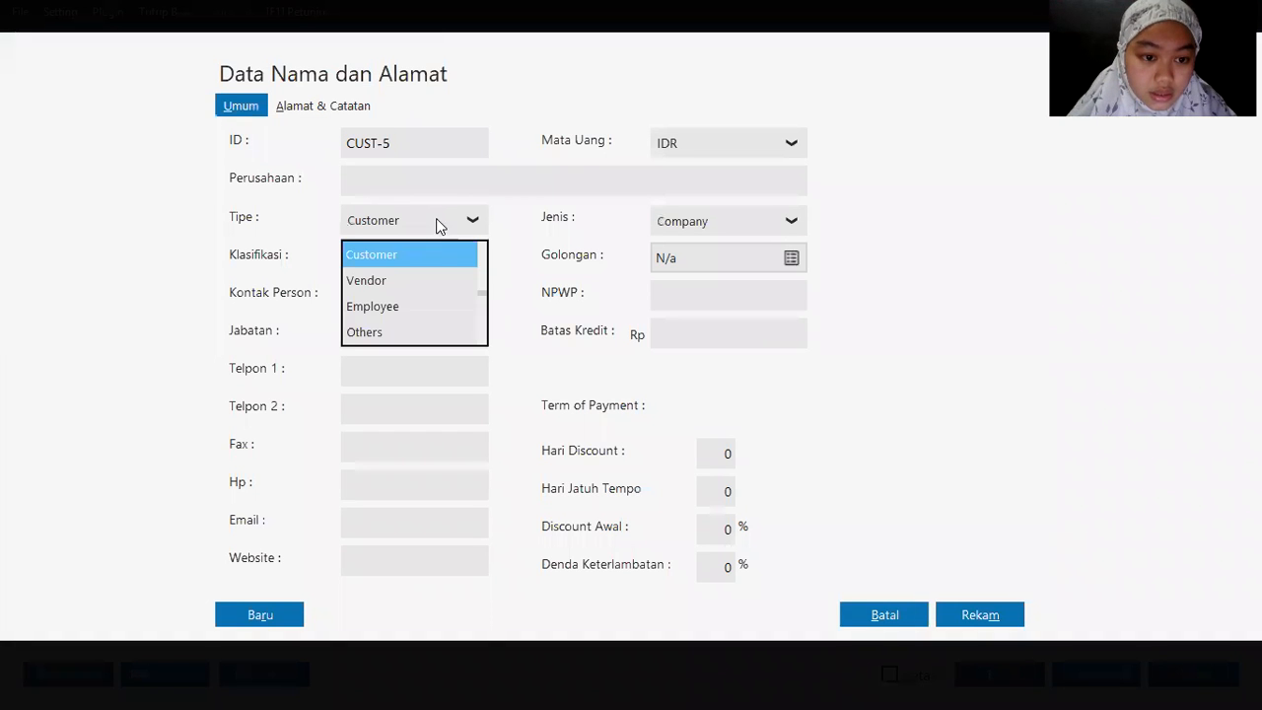
{"action": "left_click", "coordinate": [392, 311]}
{"action": "left_click", "coordinate": [397, 179]}
{"action": "key", "text": "alt+Tab"}
{"action": "key", "text": "alt+Tab"}
{"action": "type", "text": "Da"}
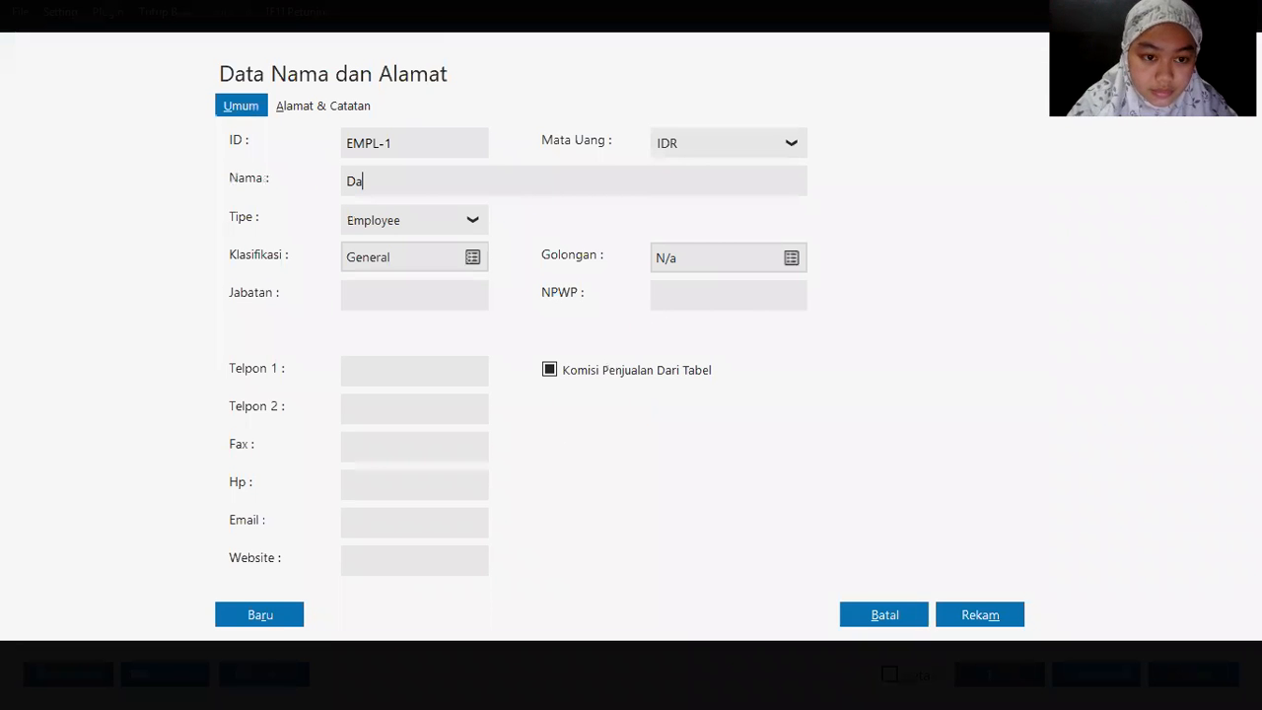
{"action": "left_click", "coordinate": [987, 614]}
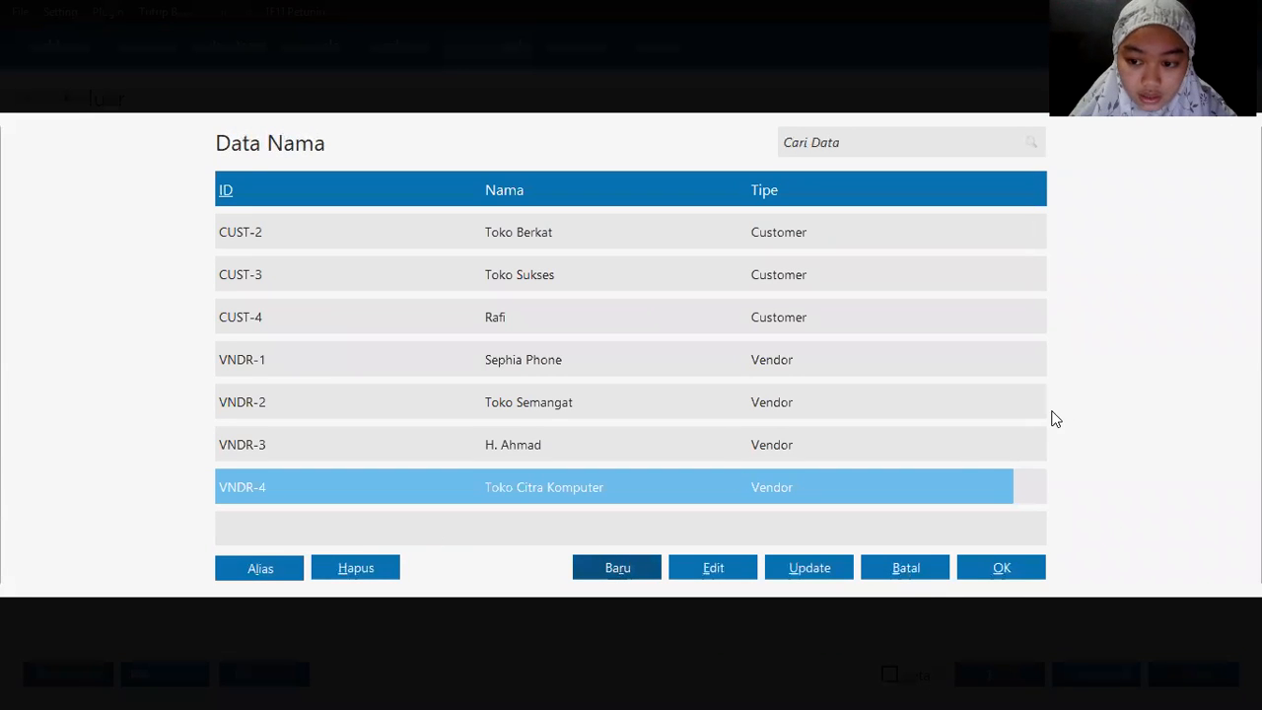
{"action": "left_click_drag", "start_coordinate": [1042, 405], "coordinate": [1041, 464]}
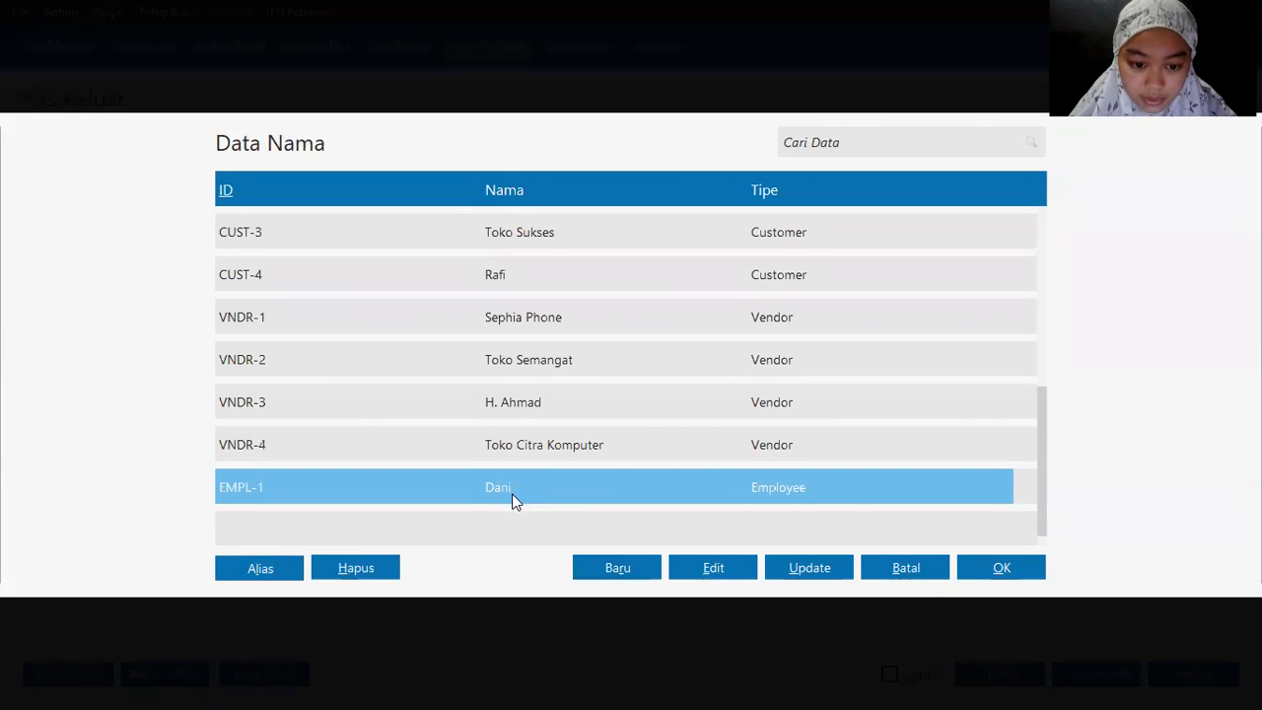
{"action": "double_click", "coordinate": [512, 493]}
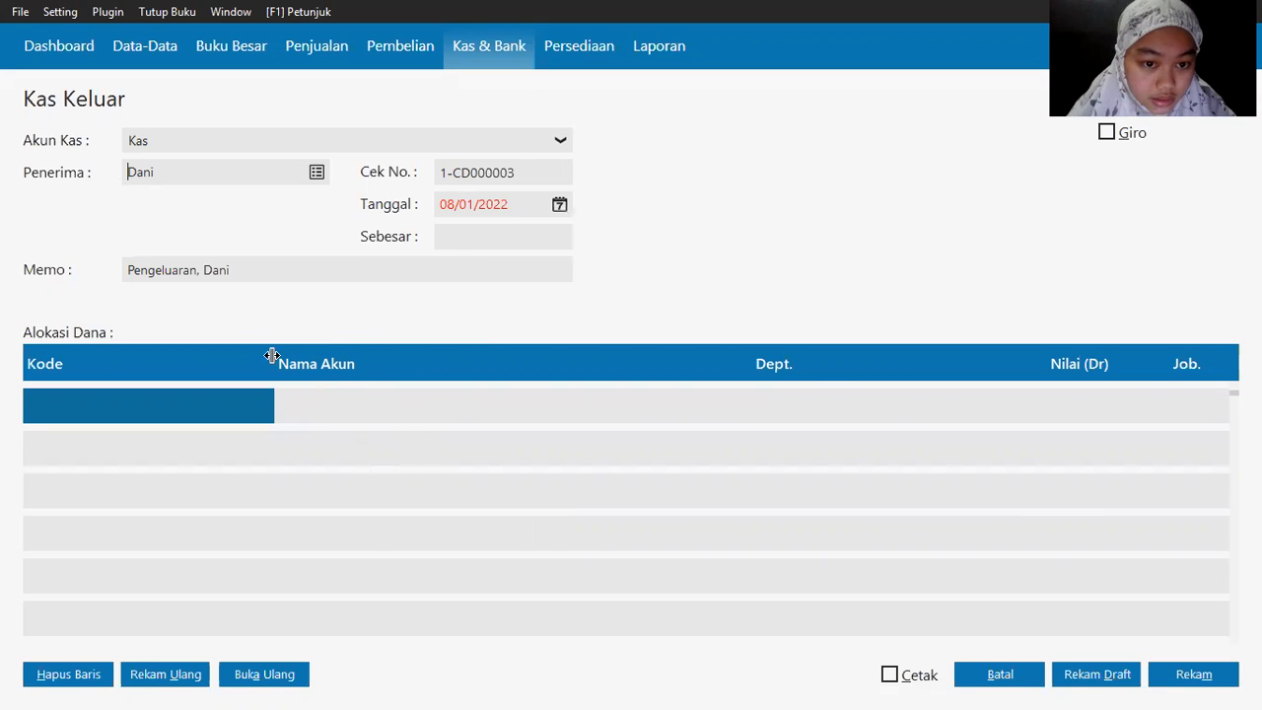
Step: Date the cash payment 7 January 2020
{"action": "key", "text": "alt+Tab"}
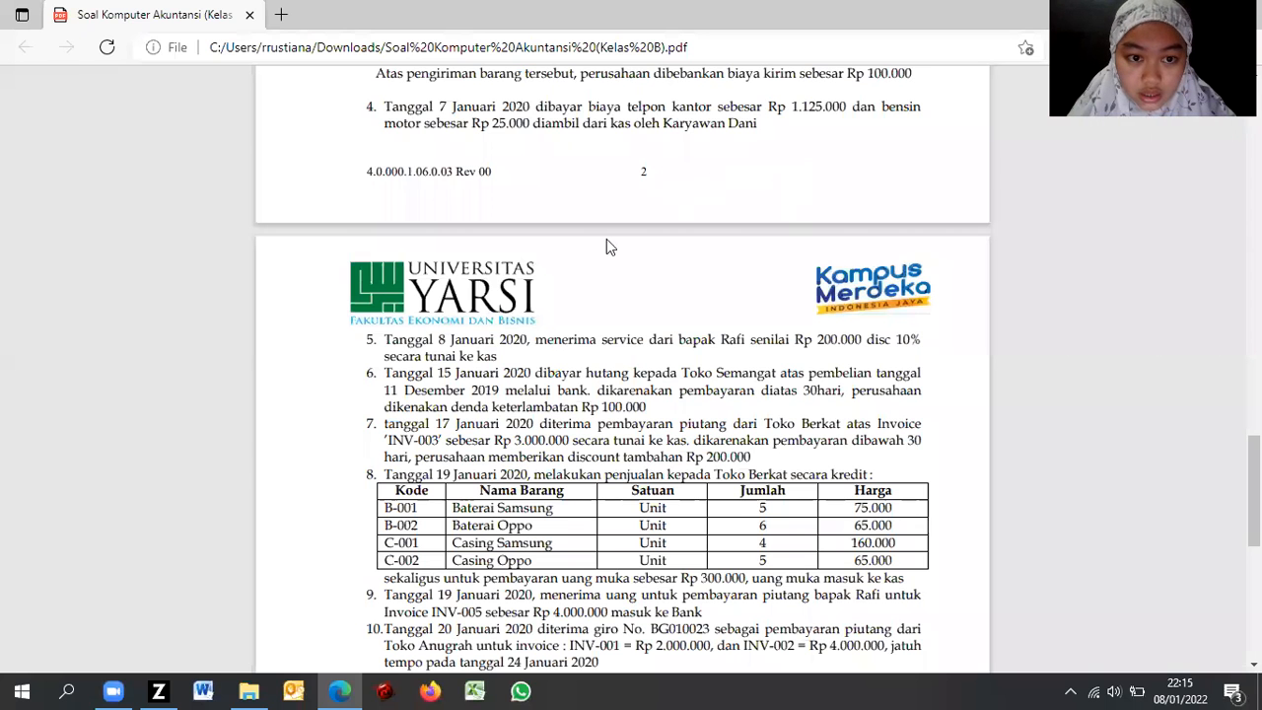
{"action": "key", "text": "alt+Tab"}
{"action": "left_click", "coordinate": [559, 204]}
{"action": "left_click", "coordinate": [629, 432]}
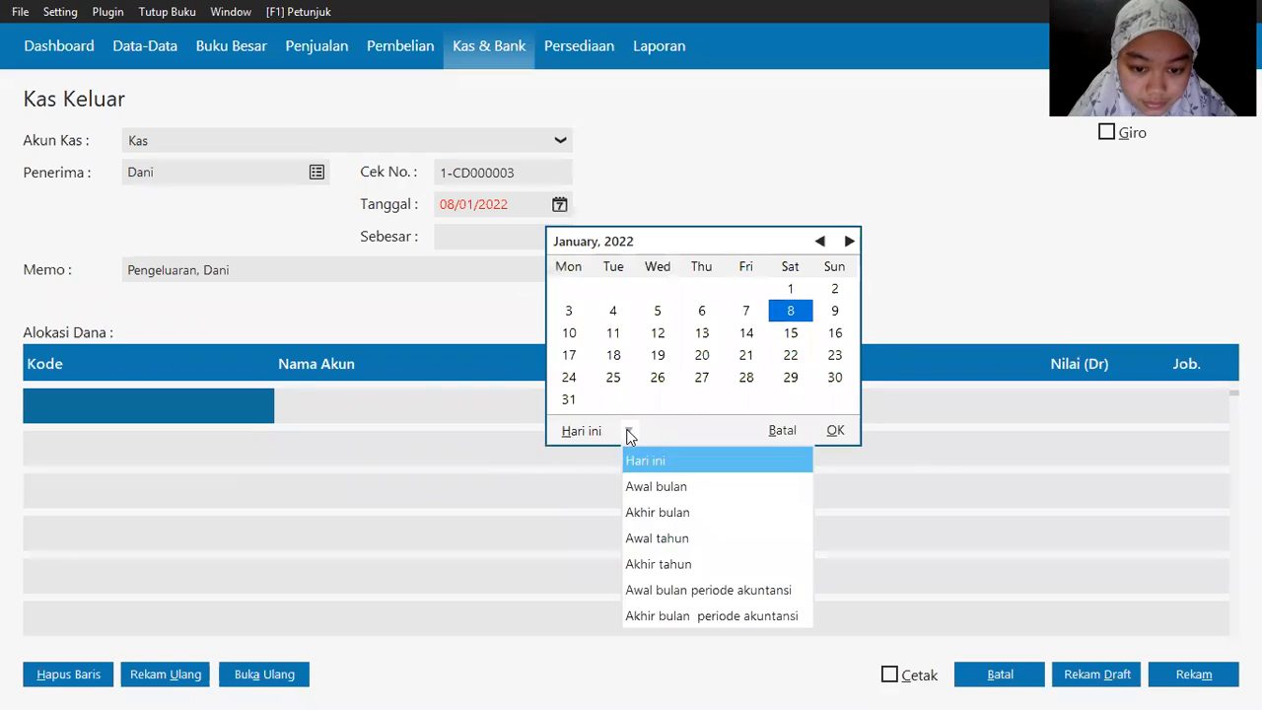
{"action": "left_click", "coordinate": [658, 591]}
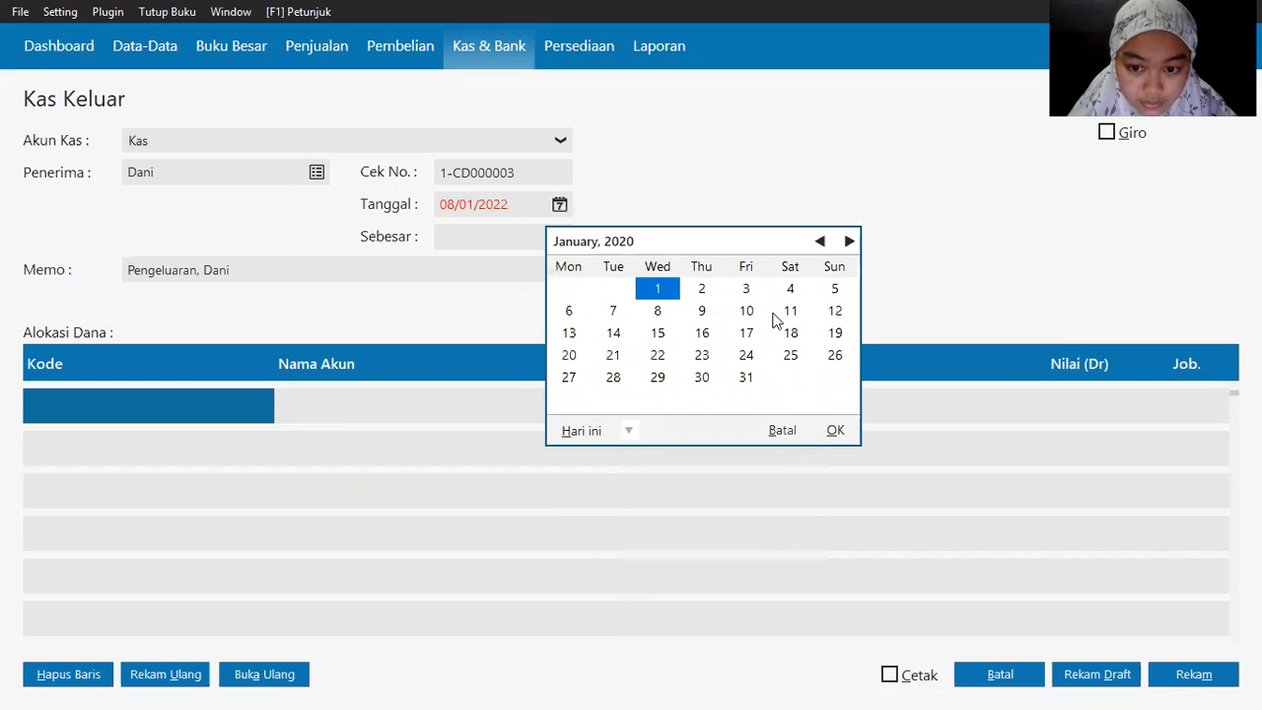
{"action": "double_click", "coordinate": [612, 311]}
Step: Debit 112,500 to Listrik, Air dan Telpon (6100-10-030) on the first allocation line
{"action": "double_click", "coordinate": [79, 404]}
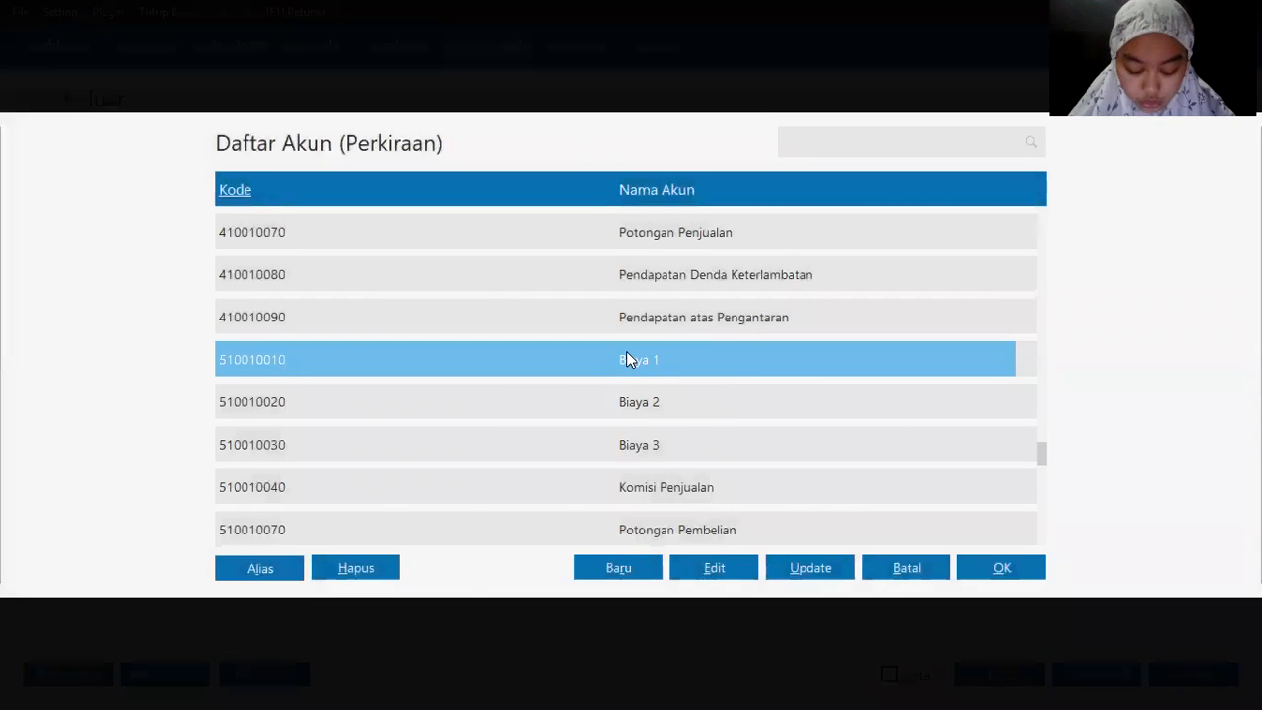
{"action": "key", "text": "alt+Tab"}
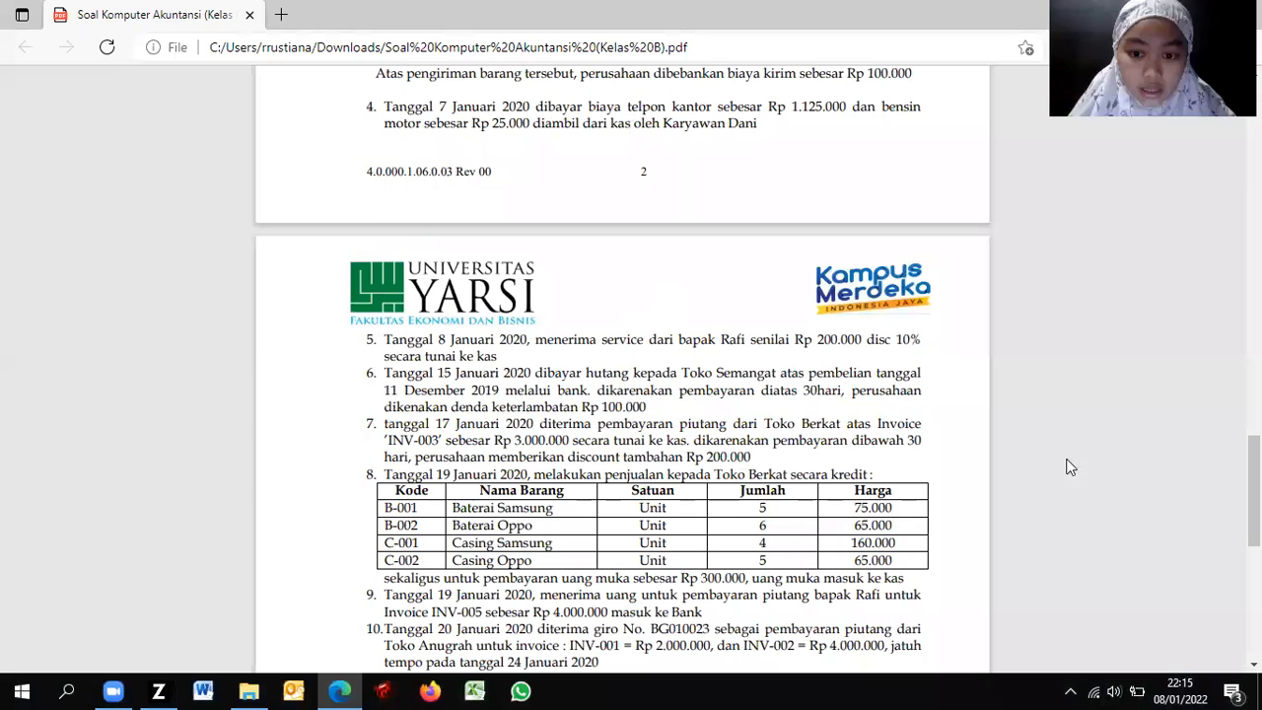
{"action": "key", "text": "alt+Tab"}
{"action": "key", "text": "Down"}
{"action": "key", "text": "Down"}
{"action": "key", "text": "Down"}
{"action": "key", "text": "Down"}
{"action": "key", "text": "Down"}
{"action": "key", "text": "Down"}
{"action": "key", "text": "Down"}
{"action": "key", "text": "Down"}
{"action": "key", "text": "Down"}
{"action": "key", "text": "Down"}
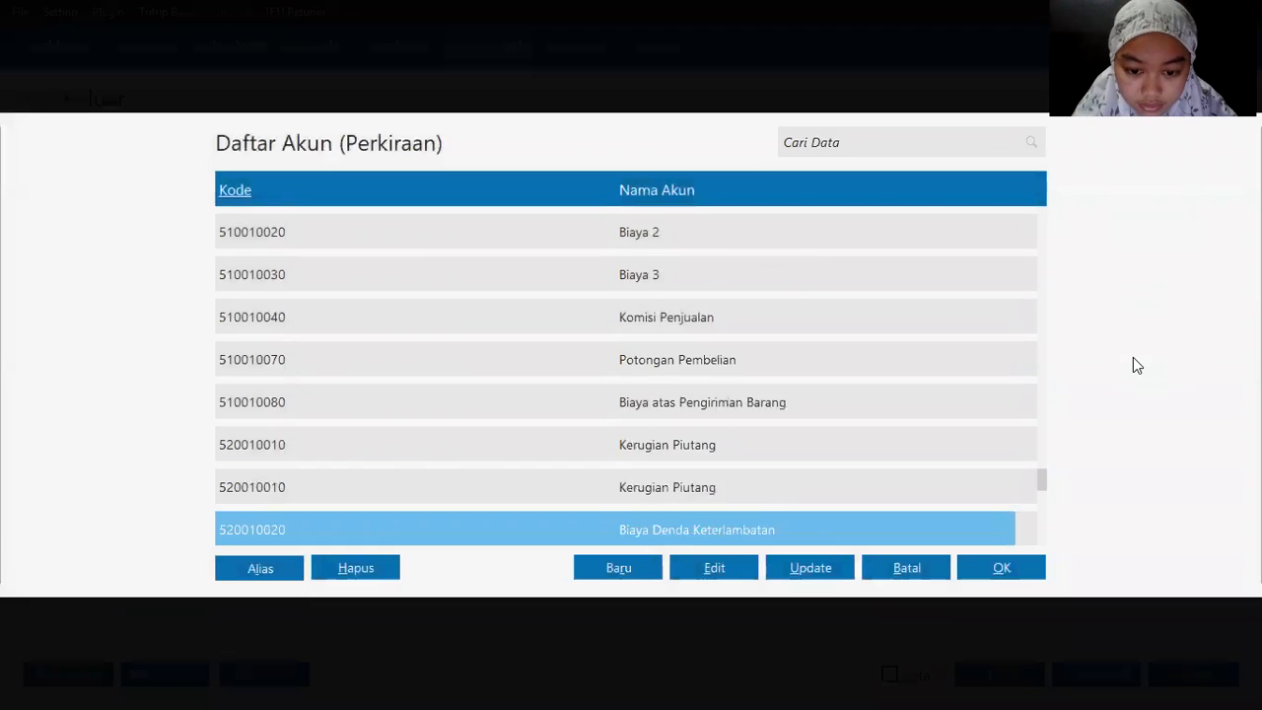
{"action": "key", "text": "Down"}
{"action": "key", "text": "Down"}
{"action": "key", "text": "Down"}
{"action": "key", "text": "Down"}
{"action": "key", "text": "Down"}
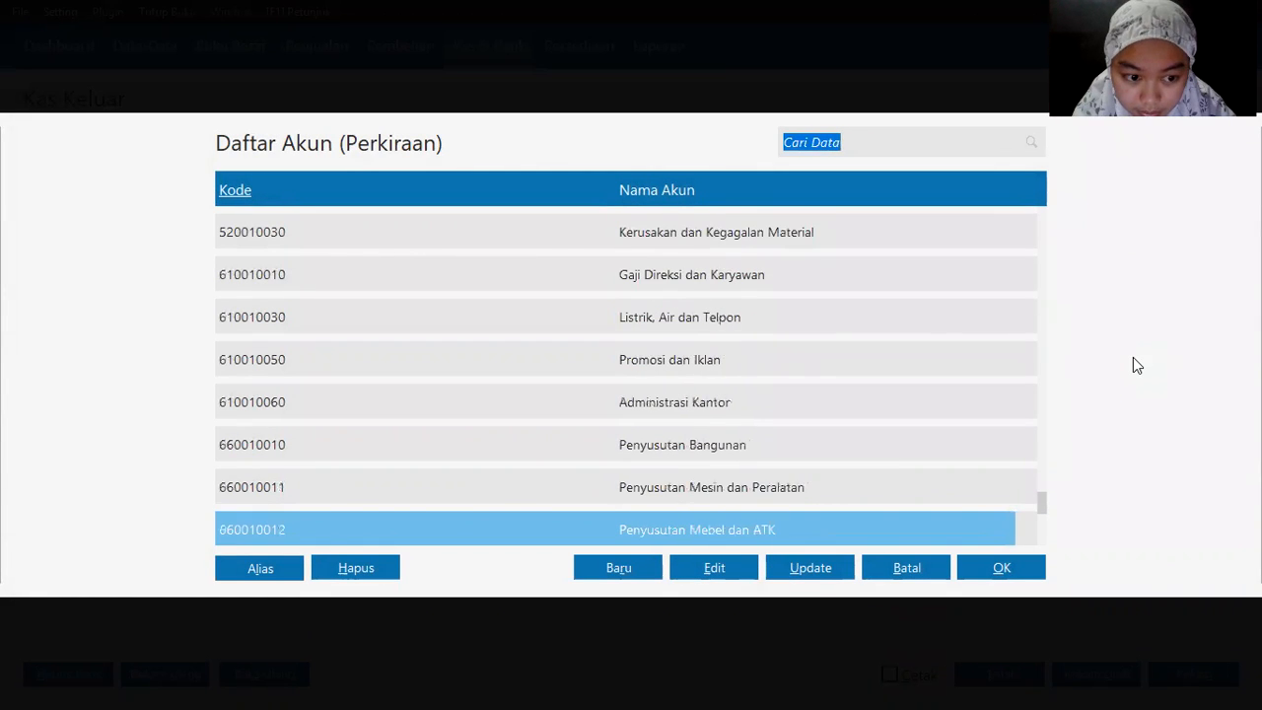
{"action": "key", "text": "Down"}
{"action": "key", "text": "Up"}
{"action": "key", "text": "Up"}
{"action": "key", "text": "Up"}
{"action": "key", "text": "Up"}
{"action": "key", "text": "Up"}
{"action": "key", "text": "Up"}
{"action": "key", "text": "Down"}
{"action": "key", "text": "Up"}
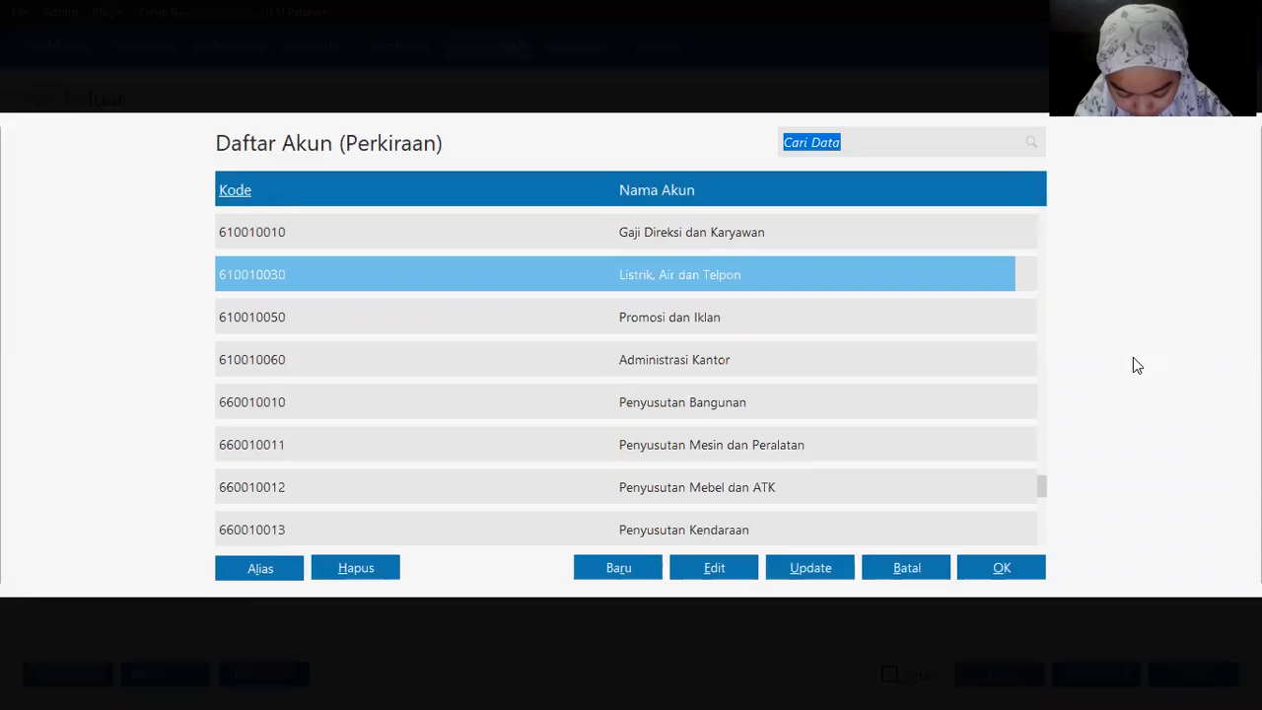
{"action": "key", "text": "Down"}
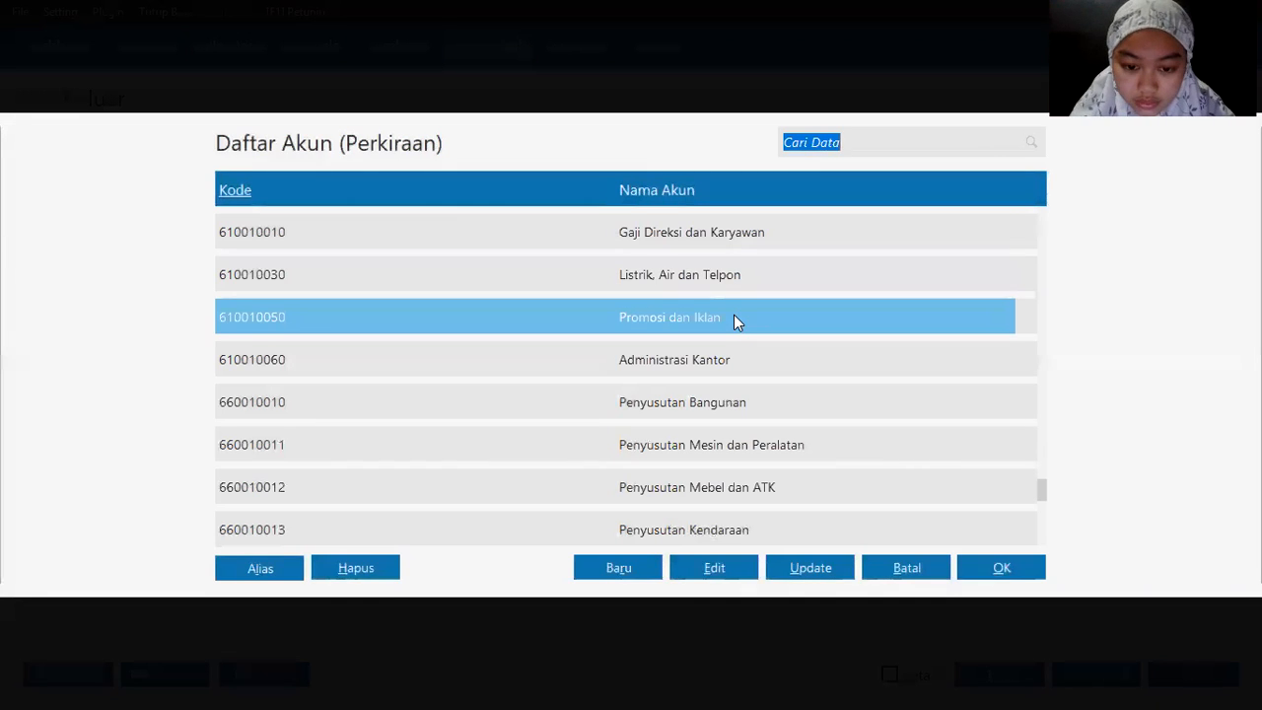
{"action": "key", "text": "Down"}
{"action": "key", "text": "Down"}
{"action": "key", "text": "Down"}
{"action": "key", "text": "Down"}
{"action": "key", "text": "Down"}
{"action": "key", "text": "Down"}
{"action": "key", "text": "Down"}
{"action": "key", "text": "Down"}
{"action": "key", "text": "Down"}
{"action": "key", "text": "Down"}
{"action": "key", "text": "Down"}
{"action": "key", "text": "Up"}
{"action": "key", "text": "Down"}
{"action": "key", "text": "Up"}
{"action": "key", "text": "Up"}
{"action": "key", "text": "Up"}
{"action": "key", "text": "Up"}
{"action": "key", "text": "Up"}
{"action": "key", "text": "Up"}
{"action": "key", "text": "Up"}
{"action": "key", "text": "Up"}
{"action": "key", "text": "Up"}
{"action": "key", "text": "Up"}
{"action": "key", "text": "Up"}
{"action": "key", "text": "Up"}
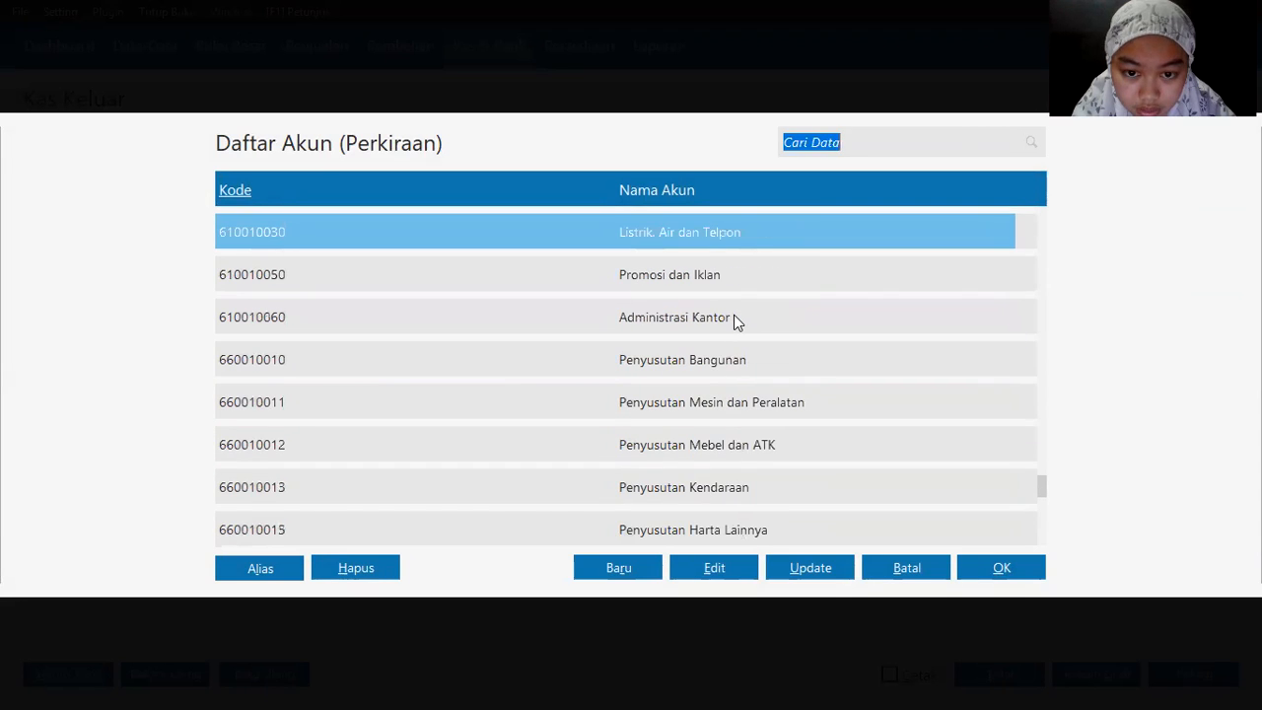
{"action": "double_click", "coordinate": [727, 237]}
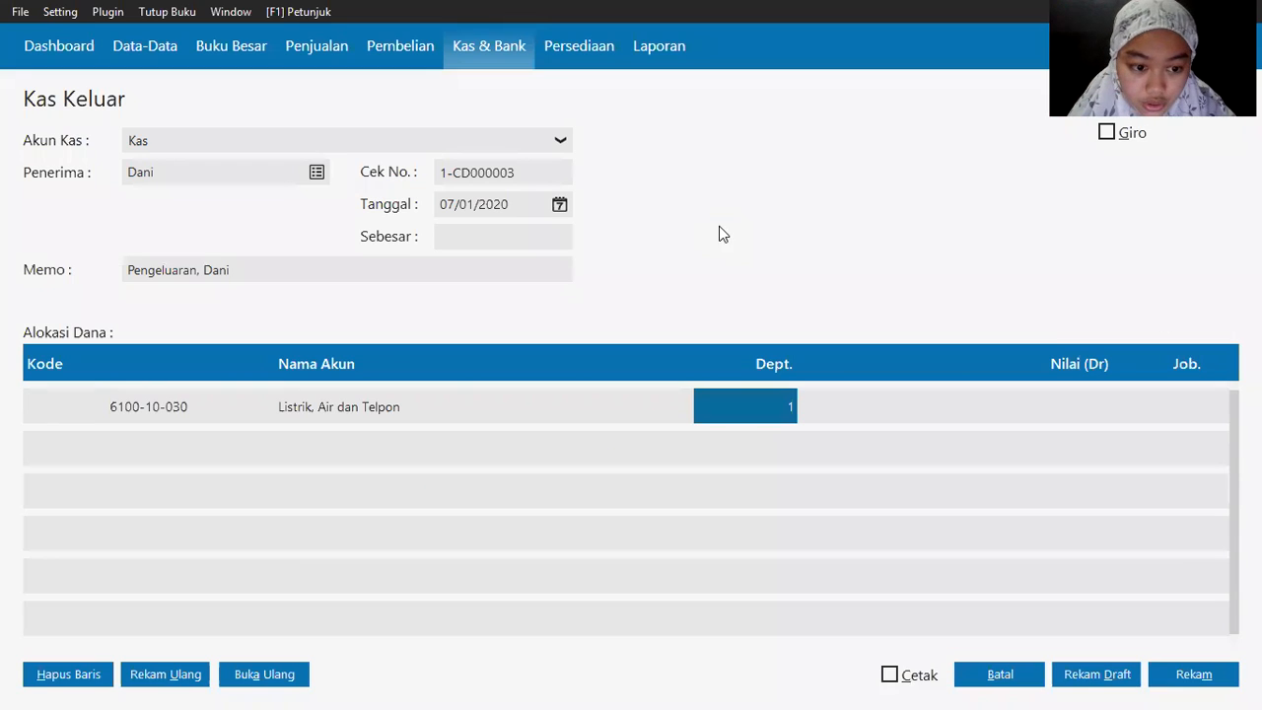
{"action": "key", "text": "Tab"}
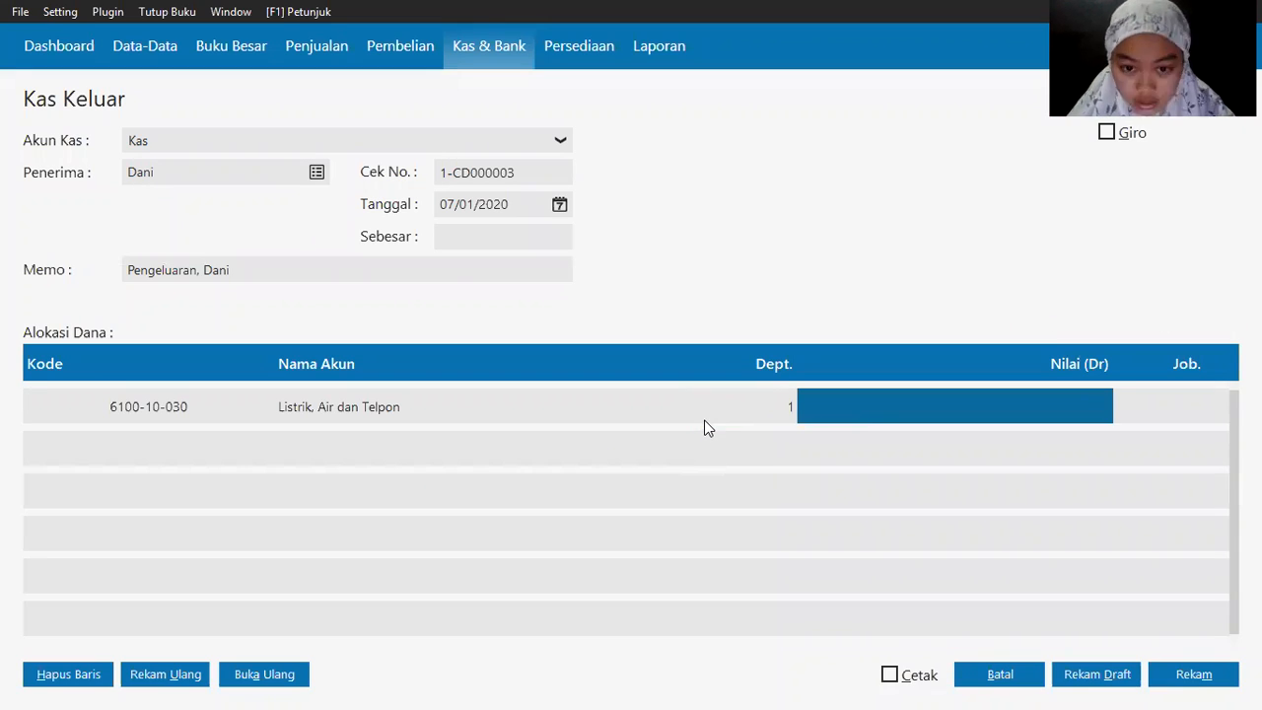
{"action": "key", "text": "alt+Tab"}
{"action": "key", "text": "alt+Tab"}
{"action": "type", "text": "112500"}
{"action": "key", "text": "Tab"}
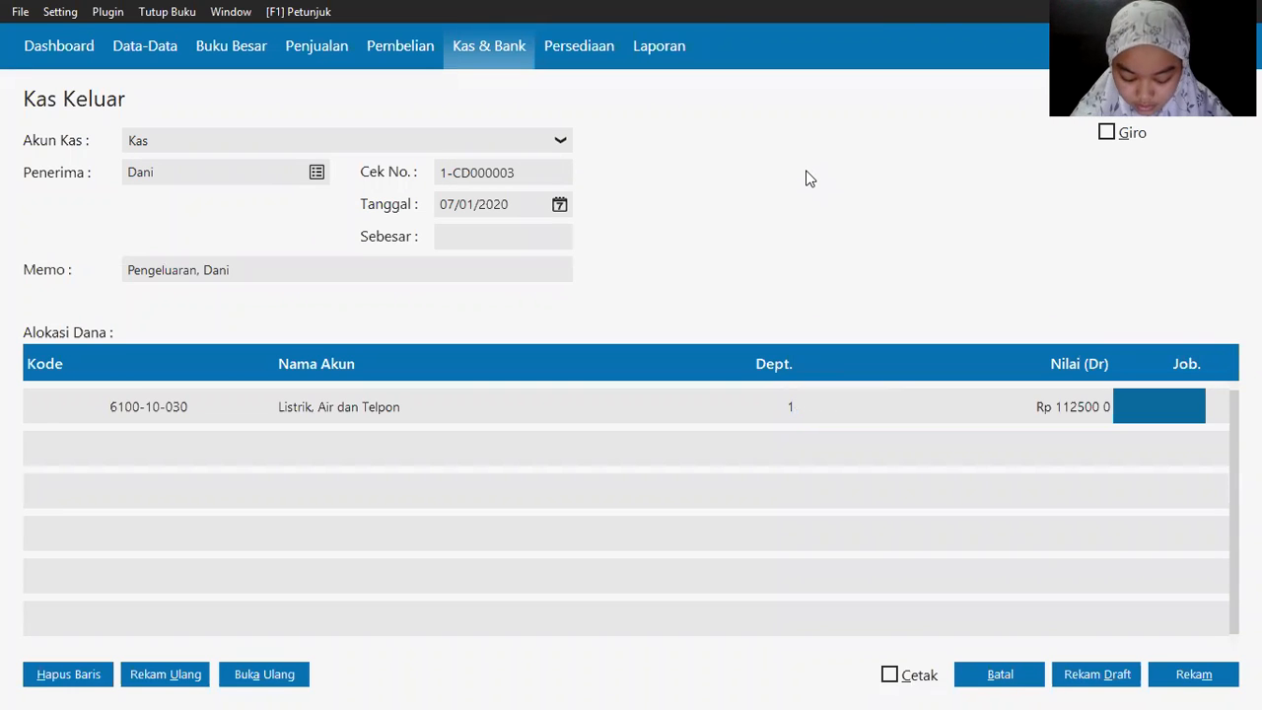
{"action": "key", "text": "Tab"}
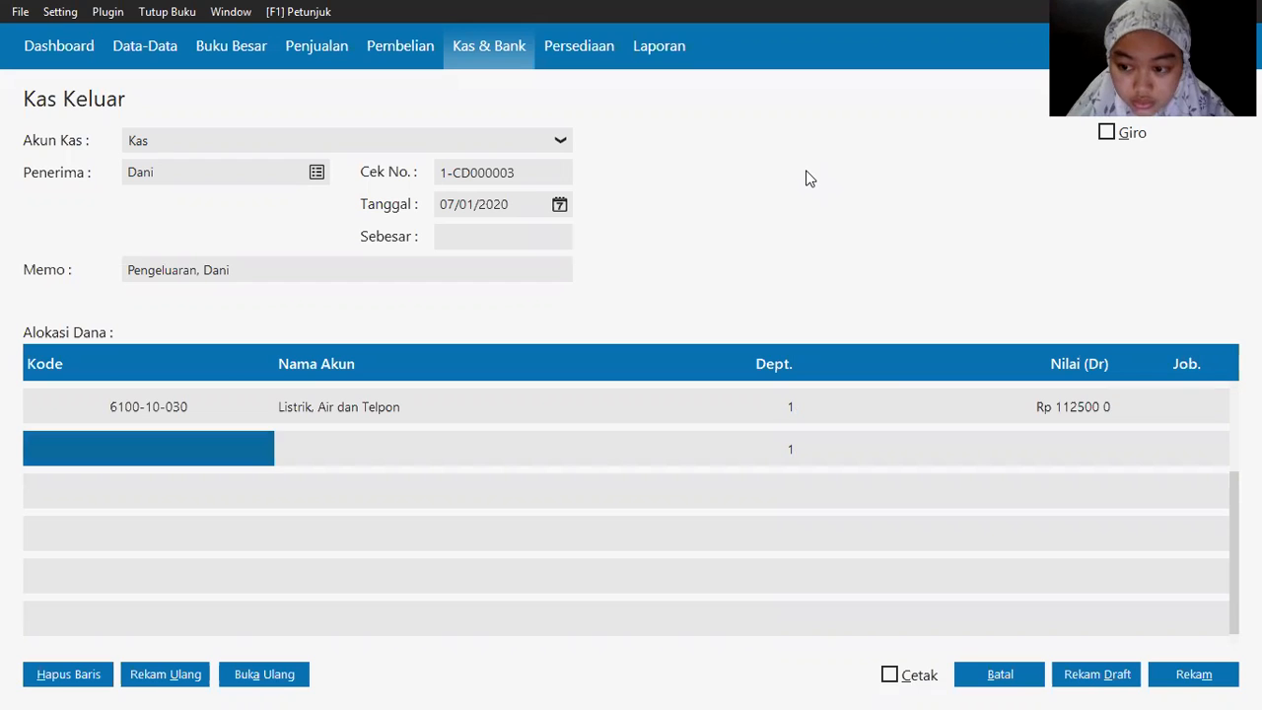
Step: Charge 2,500 to Biaya Lain-Lain (5100-10-010) on the second allocation line
{"action": "double_click", "coordinate": [93, 456]}
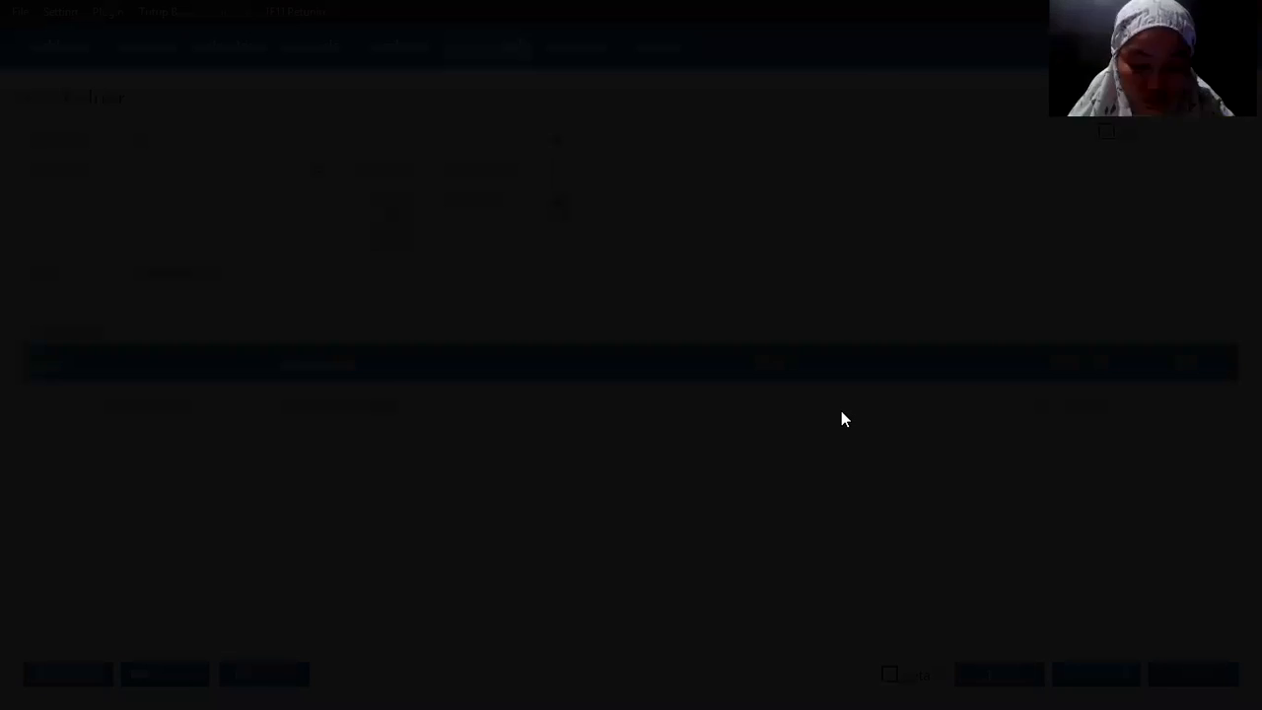
{"action": "key", "text": "alt+Tab"}
{"action": "key", "text": "alt+Tab"}
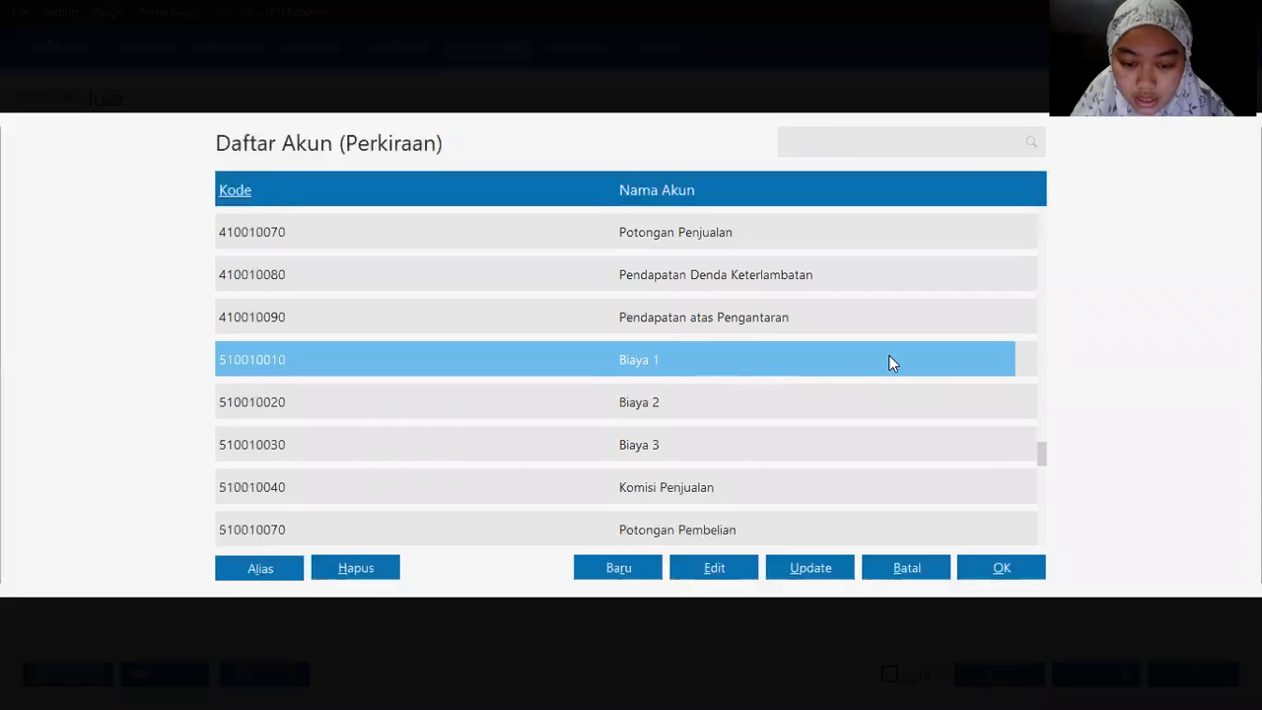
{"action": "key", "text": "Down"}
{"action": "key", "text": "Down"}
{"action": "key", "text": "Down"}
{"action": "key", "text": "Down"}
{"action": "key", "text": "Down"}
{"action": "key", "text": "Down"}
{"action": "key", "text": "Down"}
{"action": "key", "text": "Down"}
{"action": "key", "text": "Down"}
{"action": "key", "text": "Down"}
{"action": "key", "text": "Down"}
{"action": "key", "text": "Down"}
{"action": "key", "text": "Down"}
{"action": "key", "text": "Down"}
{"action": "key", "text": "Down"}
{"action": "key", "text": "Down"}
{"action": "key", "text": "Down"}
{"action": "key", "text": "Down"}
{"action": "key", "text": "Down"}
{"action": "key", "text": "Down"}
{"action": "key", "text": "Down"}
{"action": "key", "text": "Down"}
{"action": "key", "text": "Down"}
{"action": "key", "text": "Down"}
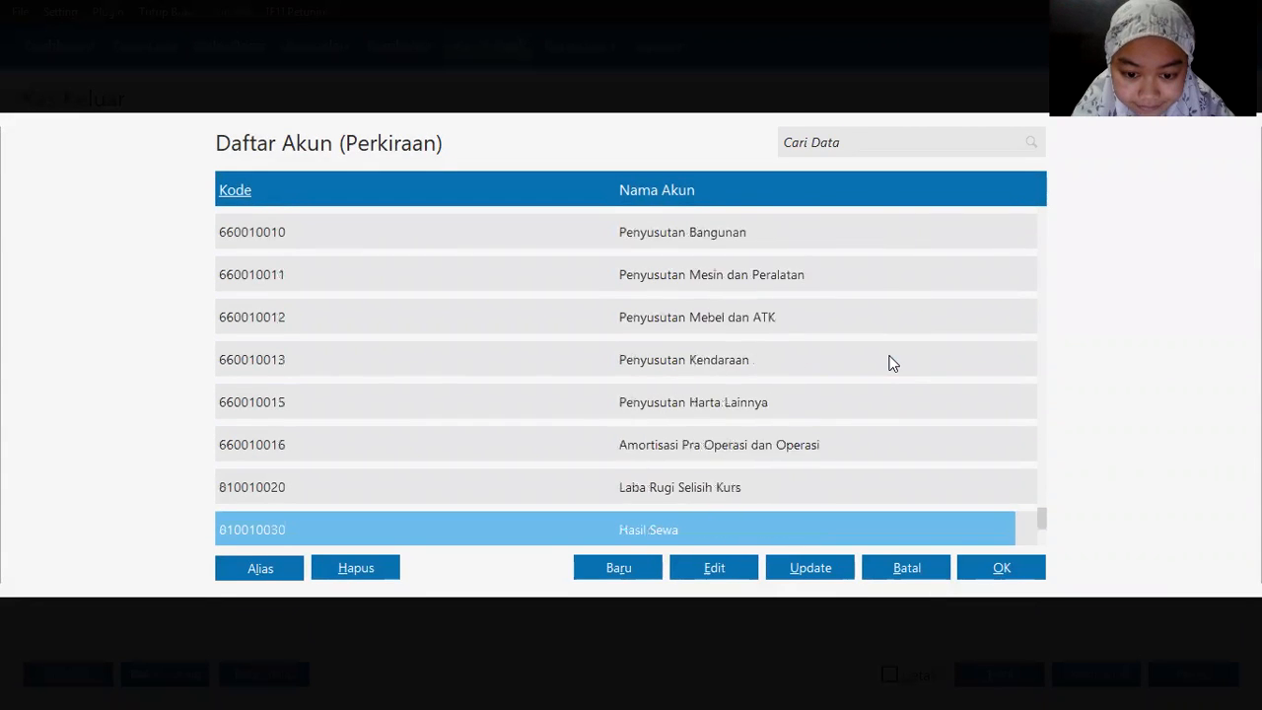
{"action": "key", "text": "Up"}
{"action": "key", "text": "Up"}
{"action": "key", "text": "Up"}
{"action": "key", "text": "Up"}
{"action": "key", "text": "Up"}
{"action": "key", "text": "Up"}
{"action": "key", "text": "Up"}
{"action": "key", "text": "Up"}
{"action": "key", "text": "Up"}
{"action": "key", "text": "Up"}
{"action": "key", "text": "Up"}
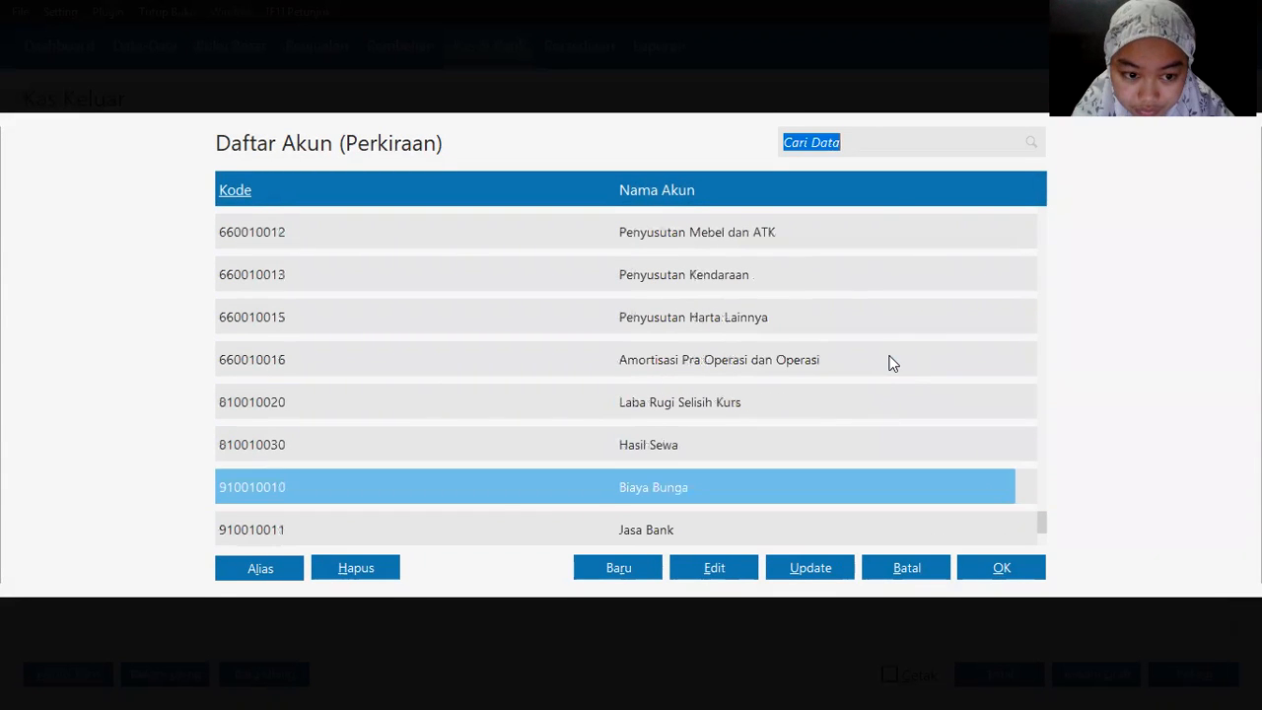
{"action": "key", "text": "Up"}
{"action": "key", "text": "Up"}
{"action": "key", "text": "Up"}
{"action": "key", "text": "Up"}
{"action": "key", "text": "Up"}
{"action": "key", "text": "Up"}
{"action": "key", "text": "Up"}
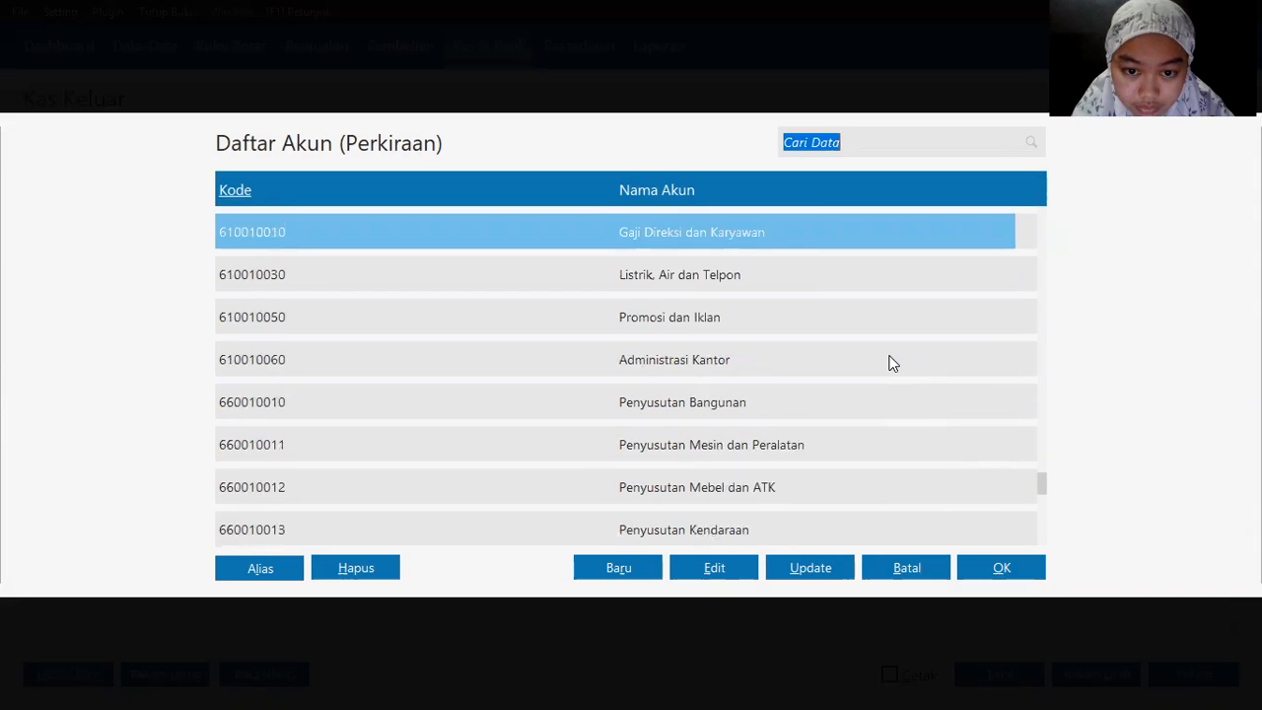
{"action": "key", "text": "Up"}
{"action": "key", "text": "Up"}
{"action": "key", "text": "Up"}
{"action": "key", "text": "Up"}
{"action": "key", "text": "Up"}
{"action": "key", "text": "Up"}
{"action": "key", "text": "Up"}
{"action": "key", "text": "Up"}
{"action": "key", "text": "Up"}
{"action": "key", "text": "Up"}
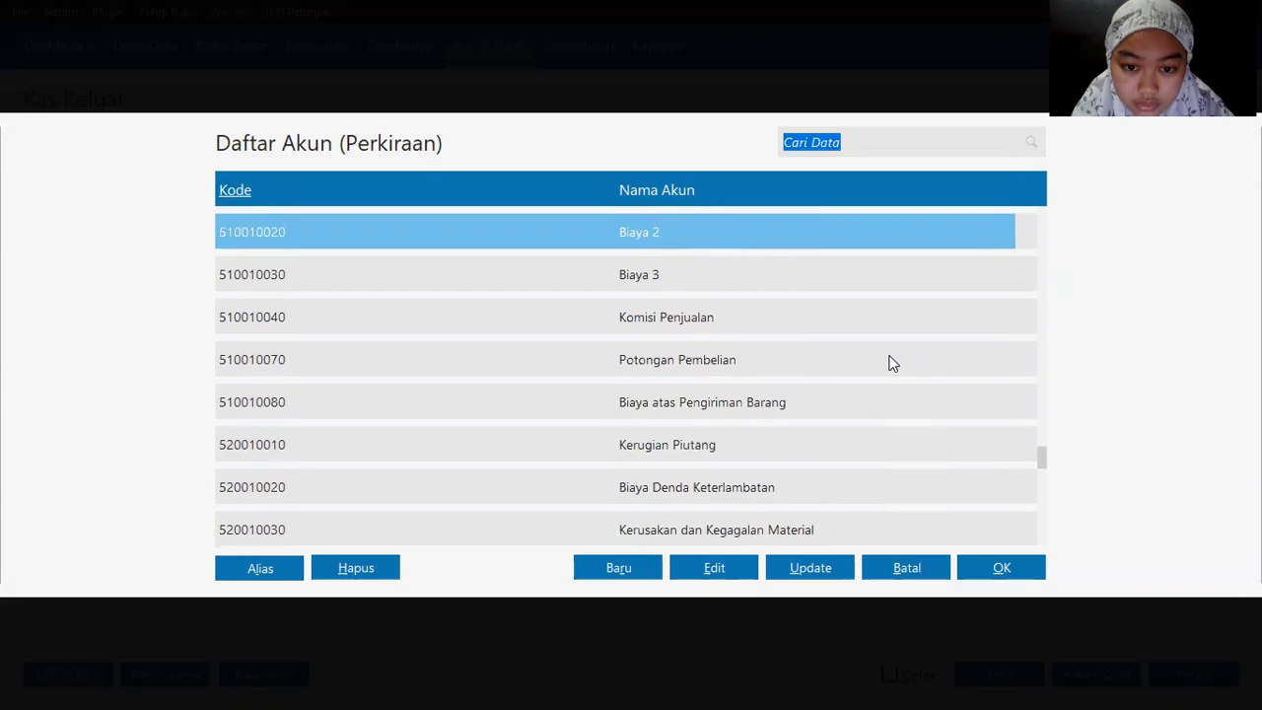
{"action": "key", "text": "Up"}
{"action": "key", "text": "Up"}
{"action": "key", "text": "Up"}
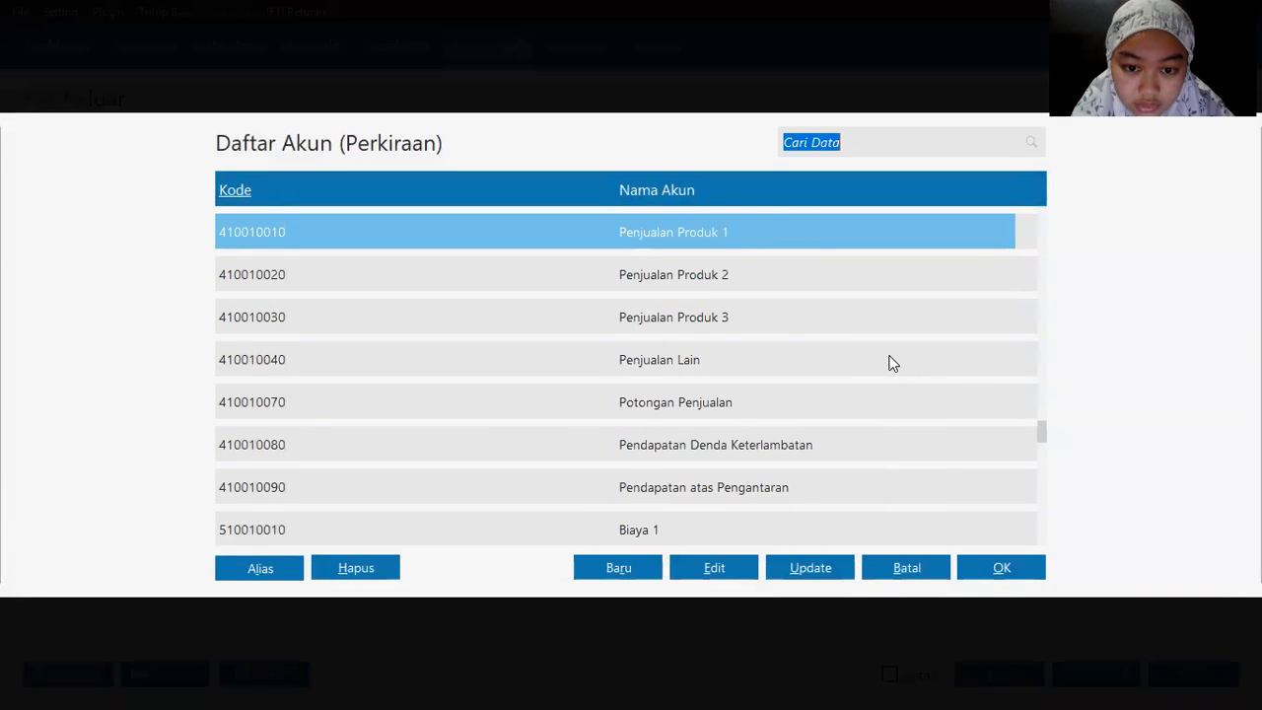
{"action": "key", "text": "Down"}
{"action": "key", "text": "Down"}
{"action": "key", "text": "Down"}
{"action": "key", "text": "Down"}
{"action": "key", "text": "Down"}
{"action": "key", "text": "Down"}
{"action": "key", "text": "Down"}
{"action": "key", "text": "Down"}
{"action": "key", "text": "Down"}
{"action": "key", "text": "Down"}
{"action": "key", "text": "Down"}
{"action": "key", "text": "Down"}
{"action": "key", "text": "Down"}
{"action": "key", "text": "Down"}
{"action": "key", "text": "Down"}
{"action": "key", "text": "Down"}
{"action": "key", "text": "Down"}
{"action": "key", "text": "Down"}
{"action": "key", "text": "Down"}
{"action": "key", "text": "Down"}
{"action": "key", "text": "Down"}
{"action": "key", "text": "Down"}
{"action": "key", "text": "Down"}
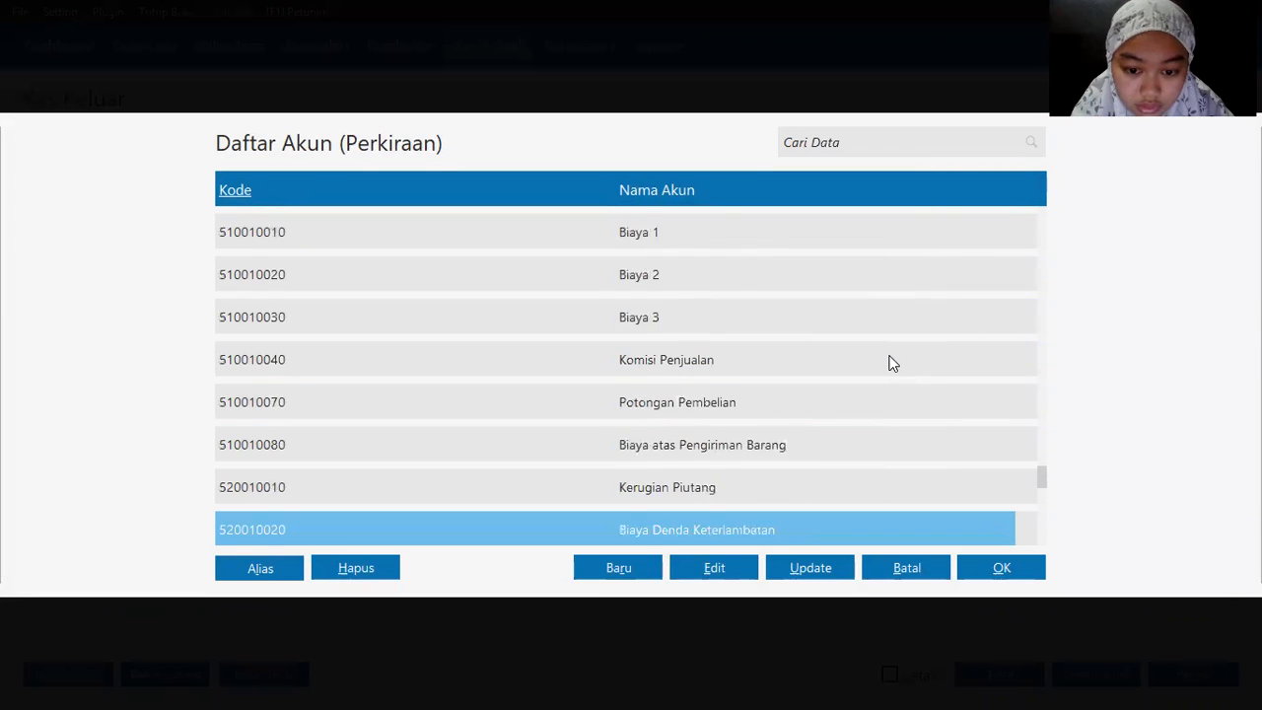
{"action": "key", "text": "Tab"}
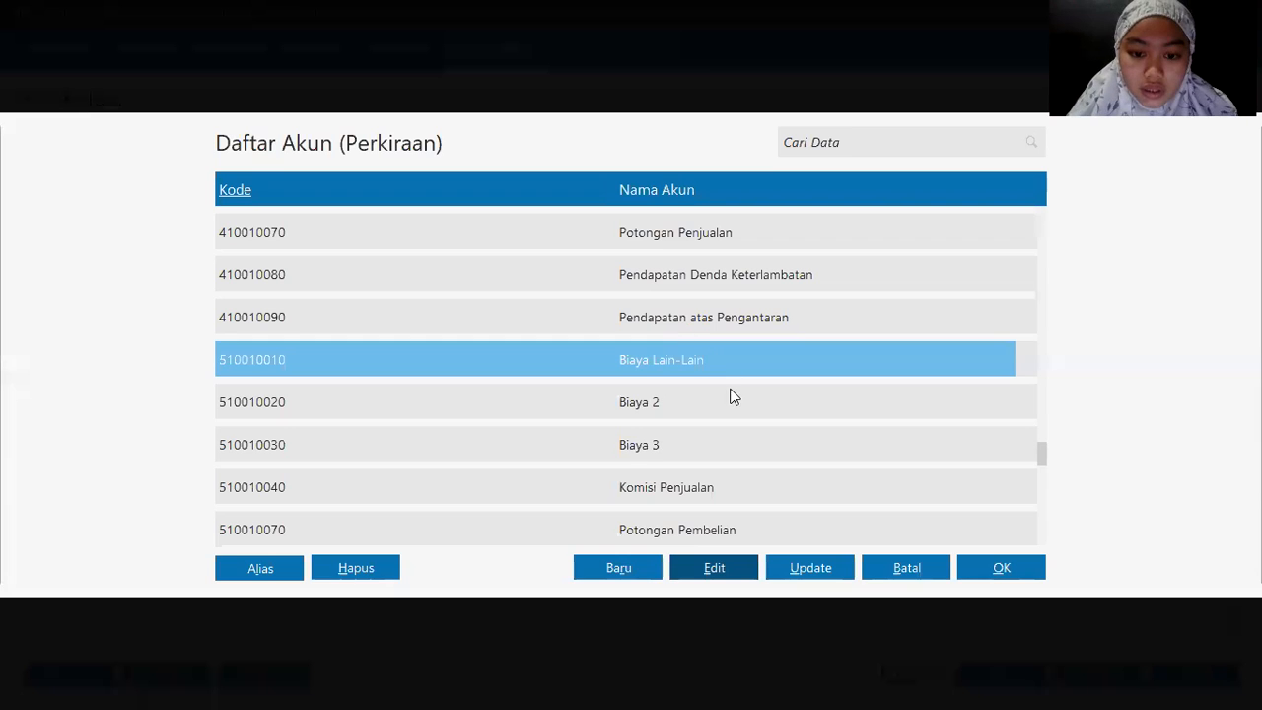
{"action": "double_click", "coordinate": [625, 361]}
{"action": "key", "text": "Tab"}
{"action": "key", "text": "Tab"}
{"action": "key", "text": "Tab"}
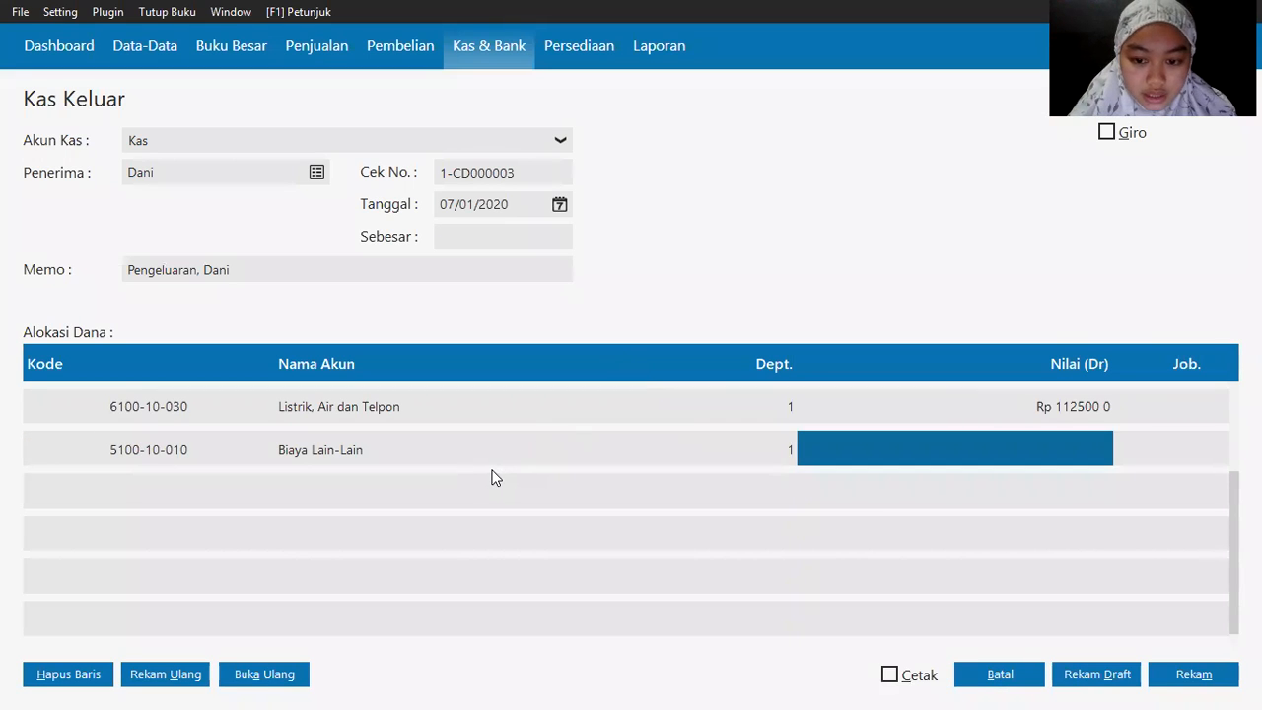
{"action": "key", "text": "Left"}
{"action": "type", "text": "2500"}
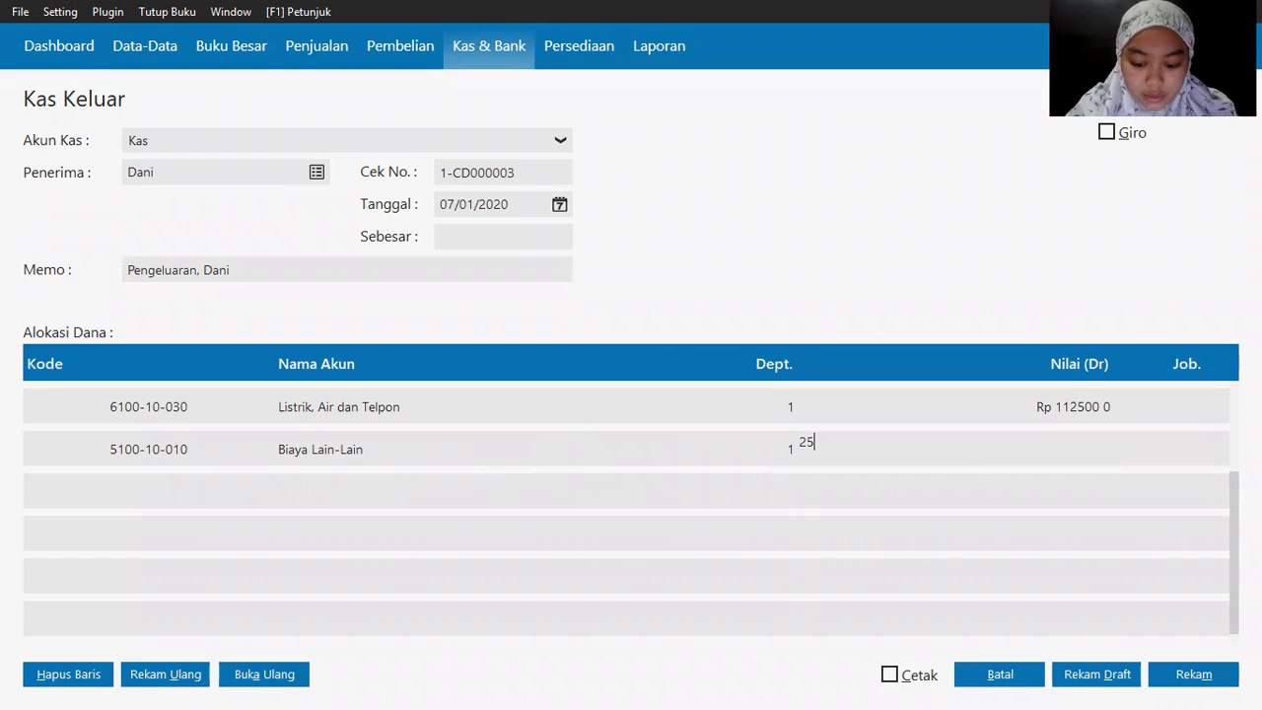
{"action": "key", "text": "Tab"}
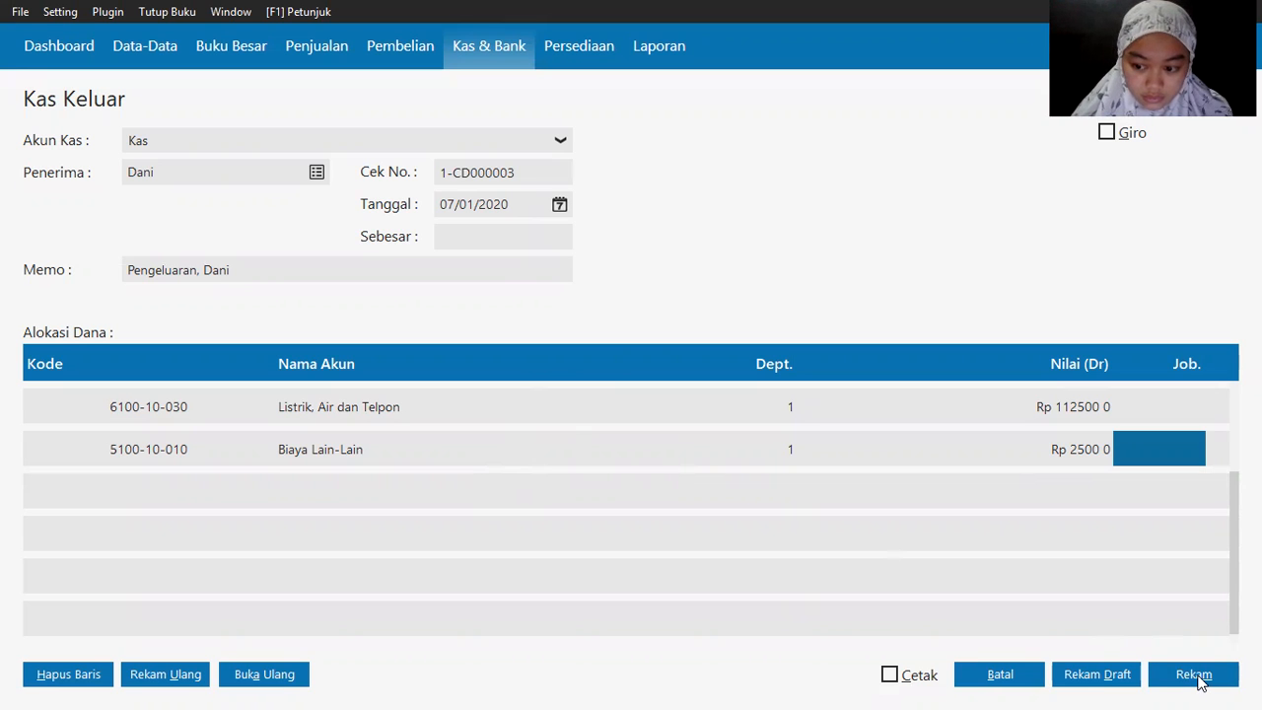
Step: Fill in the Rp 1,150,000 total and save the Kas Keluar payment
{"action": "left_click", "coordinate": [1196, 679]}
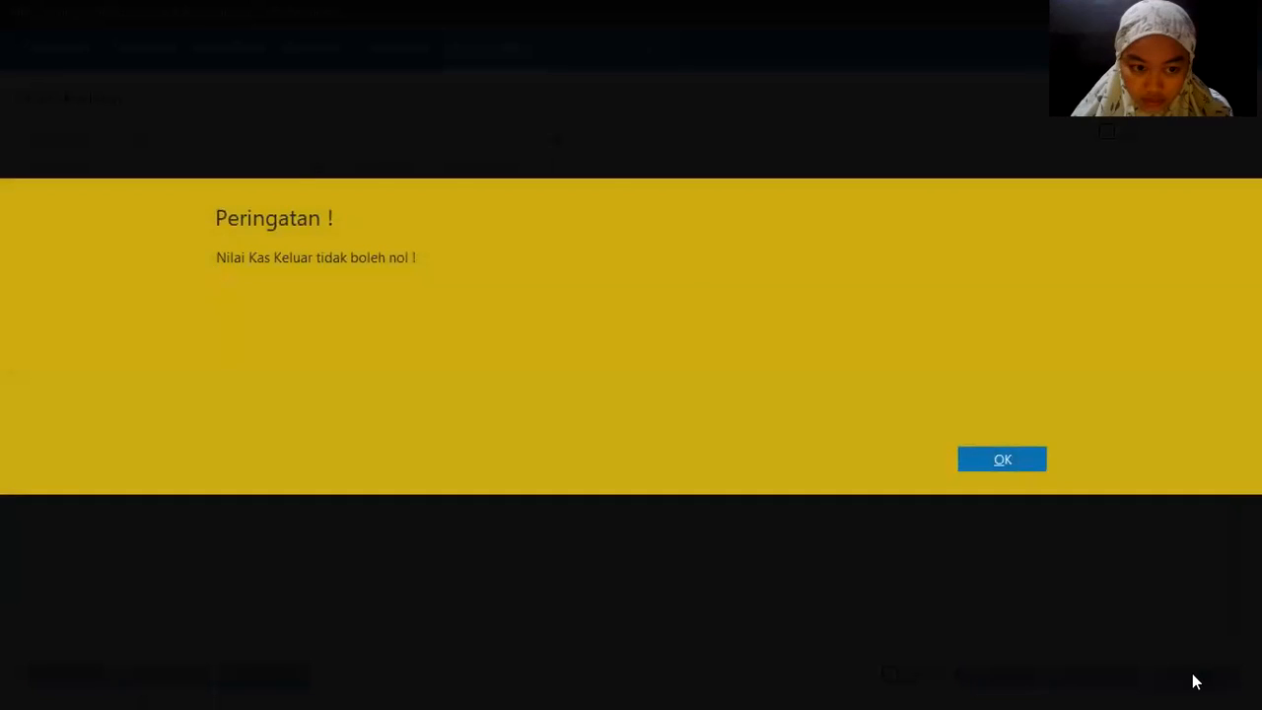
{"action": "left_click", "coordinate": [1006, 464]}
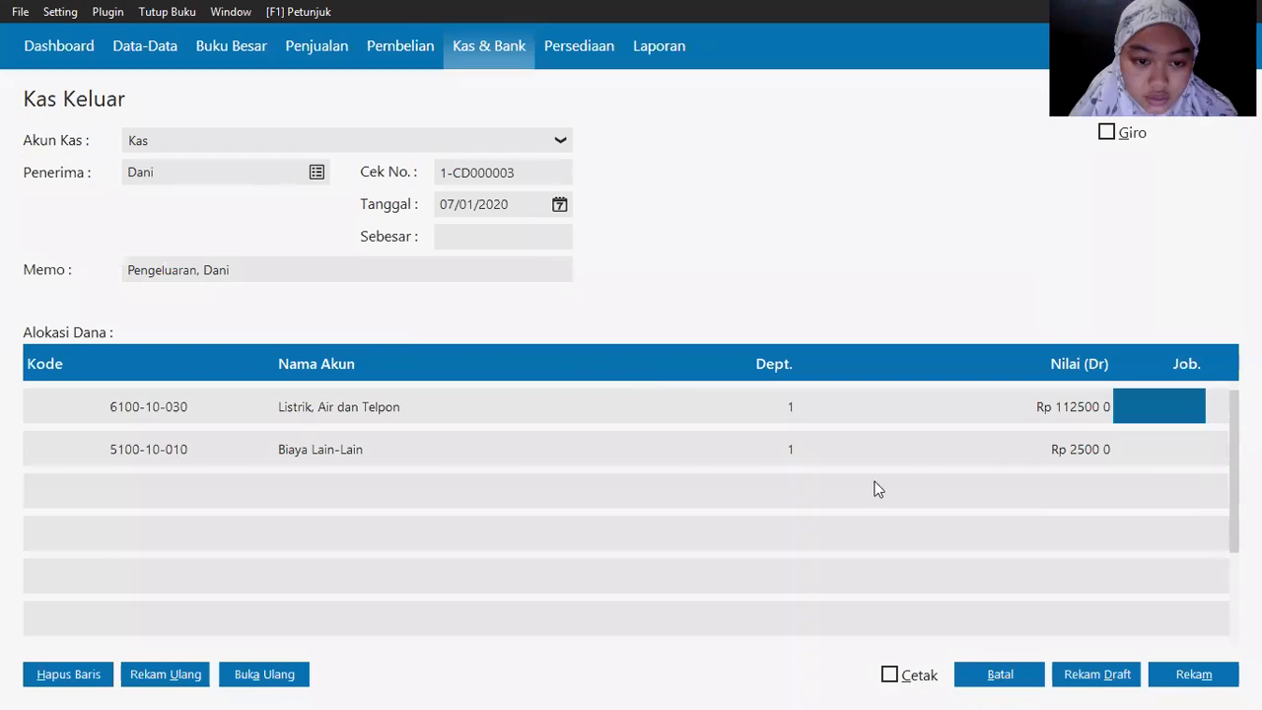
{"action": "left_click", "coordinate": [434, 239]}
{"action": "left_click", "coordinate": [440, 276]}
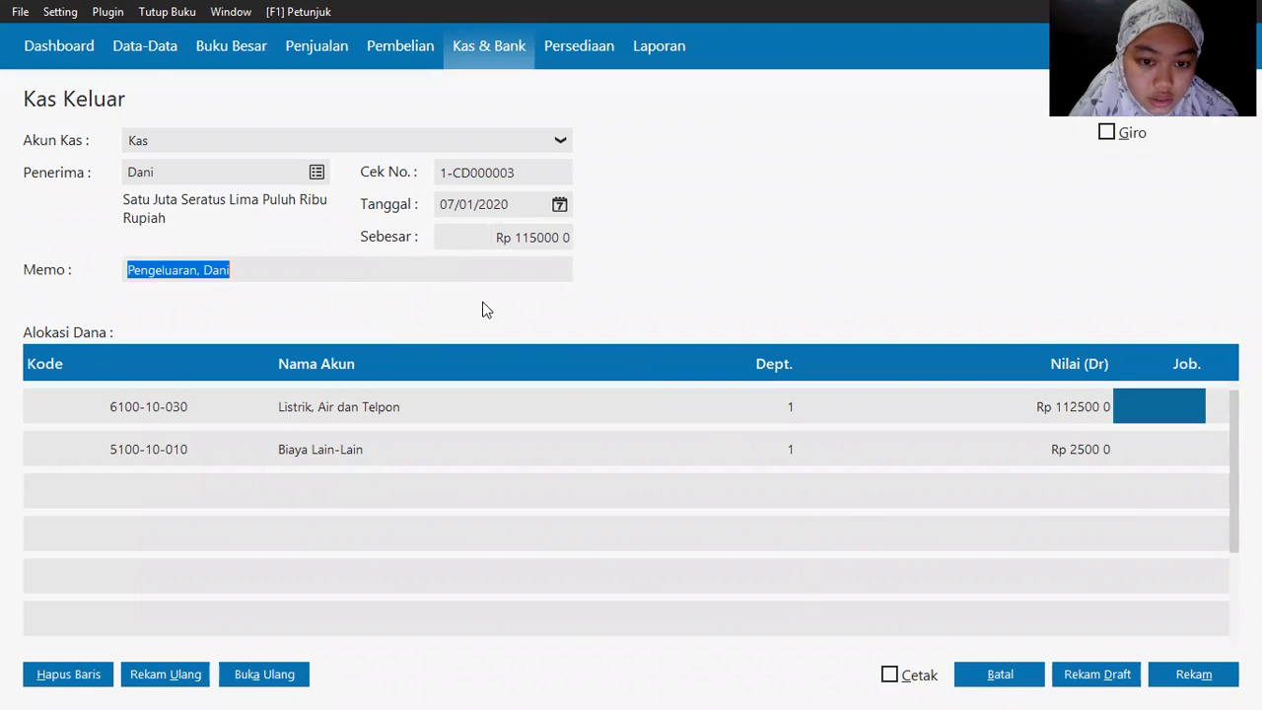
{"action": "left_click", "coordinate": [1204, 675]}
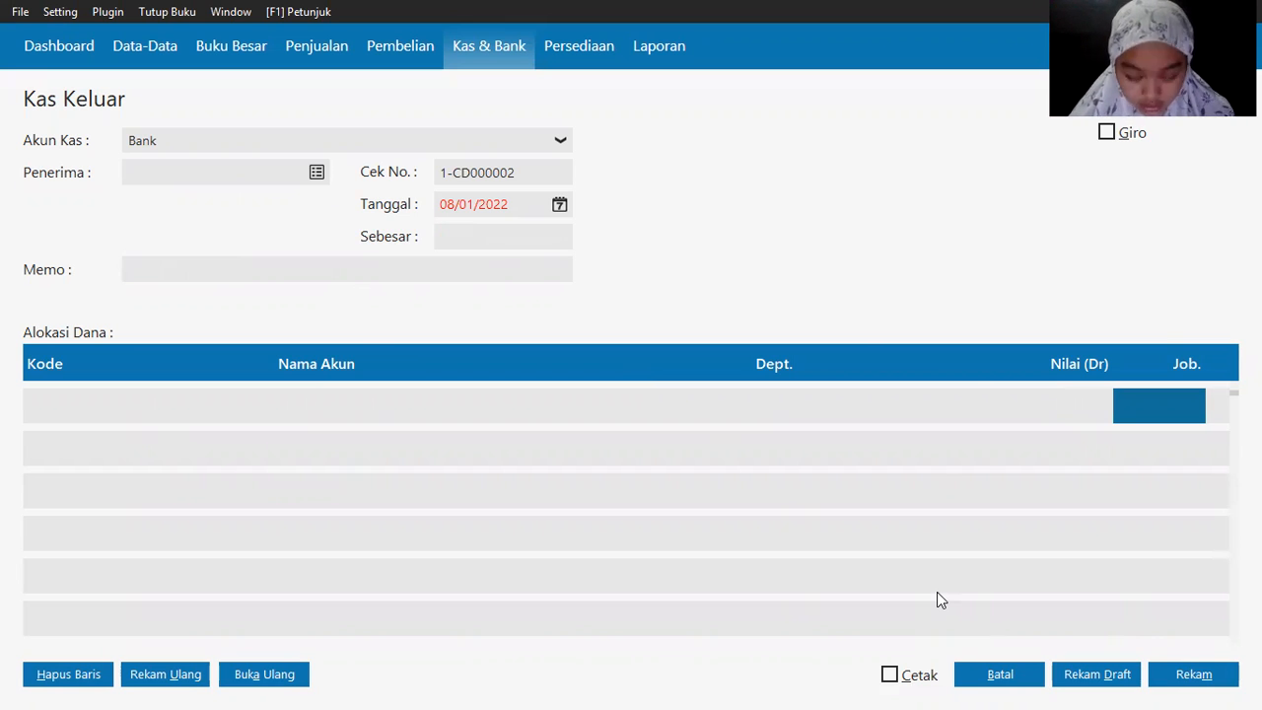
{"action": "key", "text": "alt+Tab"}
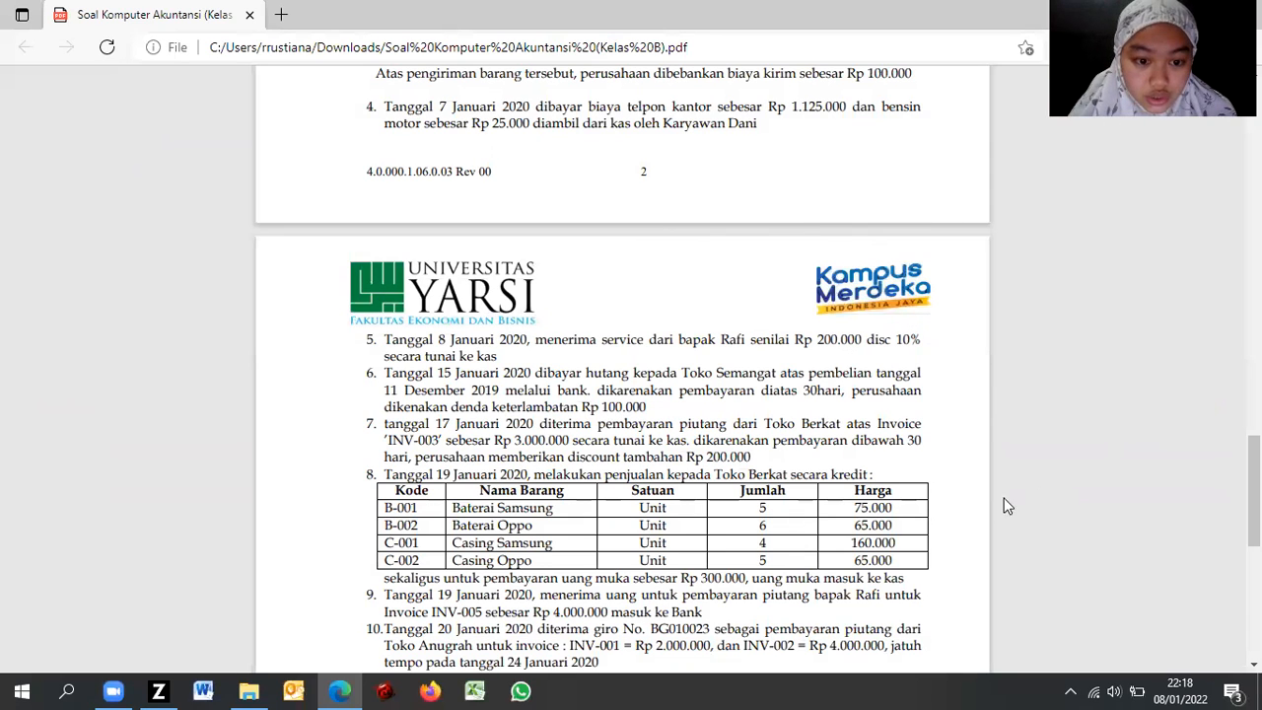
Step: Scroll the exercise PDF to transactions 5–14 and cancel the empty Kas Keluar form
{"action": "scroll", "coordinate": [1250, 492], "scroll_direction": "down", "scroll_amount": 2}
{"action": "scroll", "coordinate": [621, 369], "scroll_direction": "down", "scroll_amount": 1}
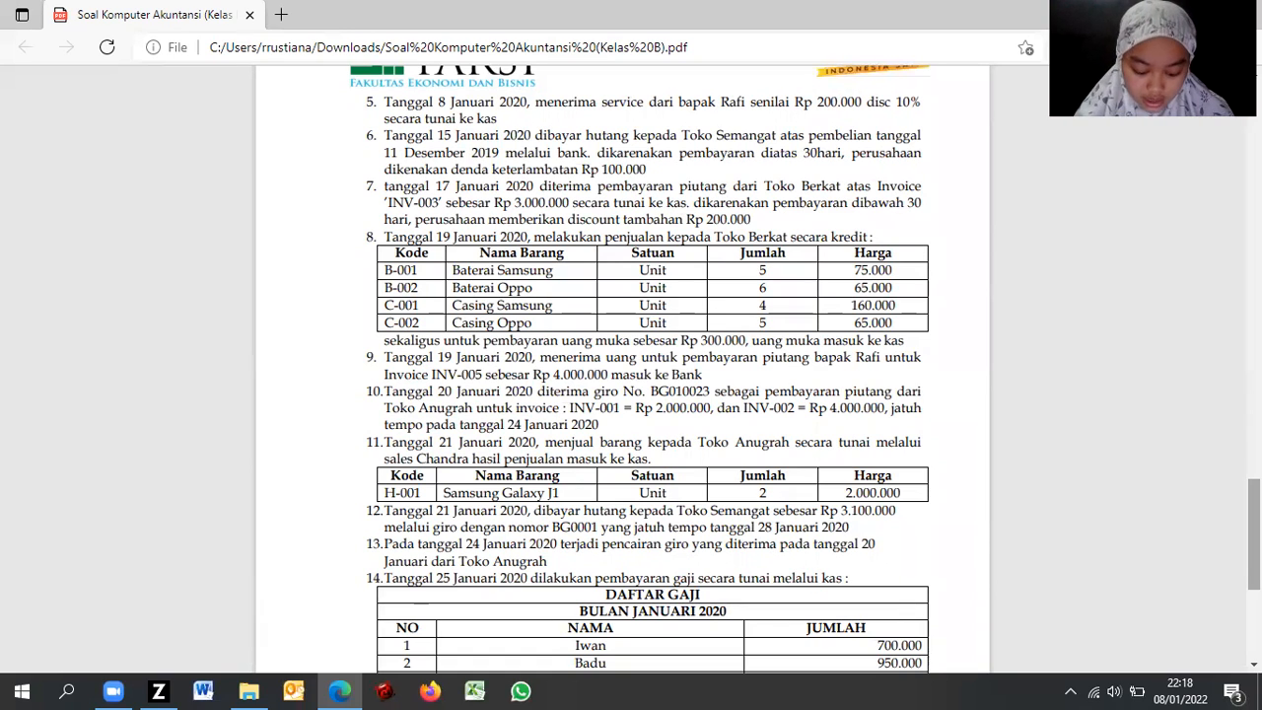
{"action": "key", "text": "alt+Tab"}
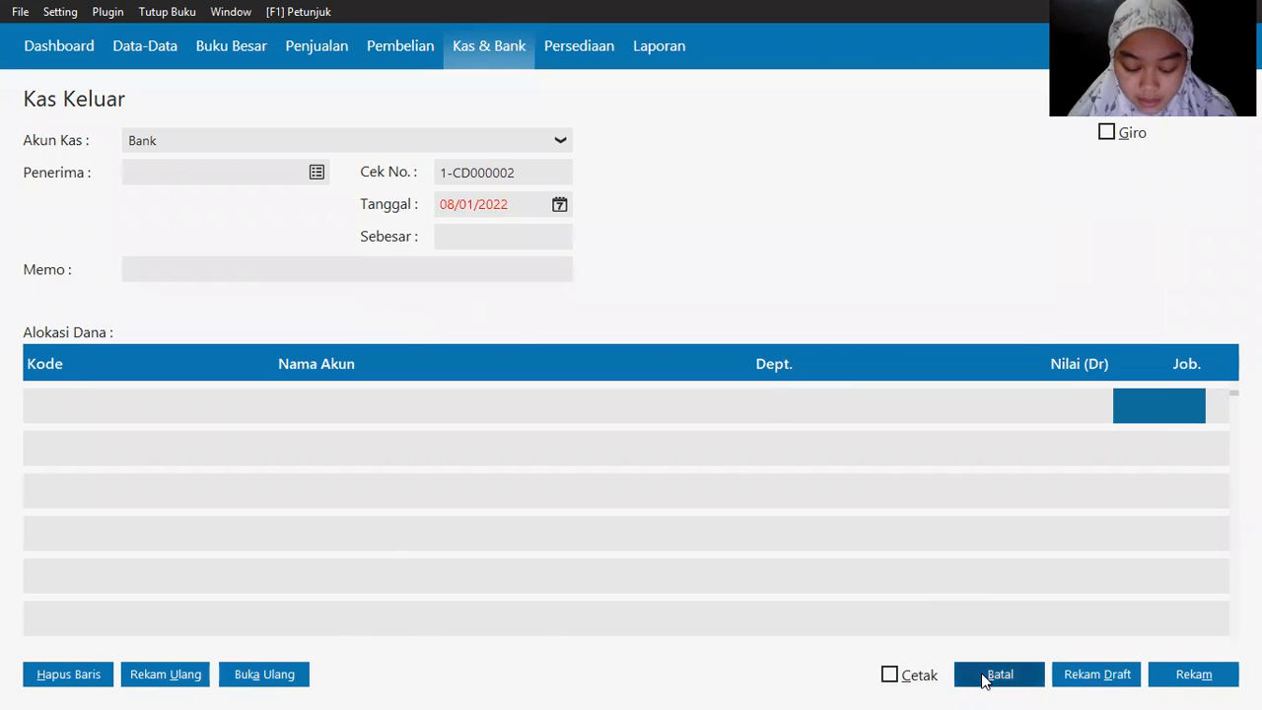
{"action": "left_click", "coordinate": [983, 678]}
{"action": "key", "text": "alt+Tab"}
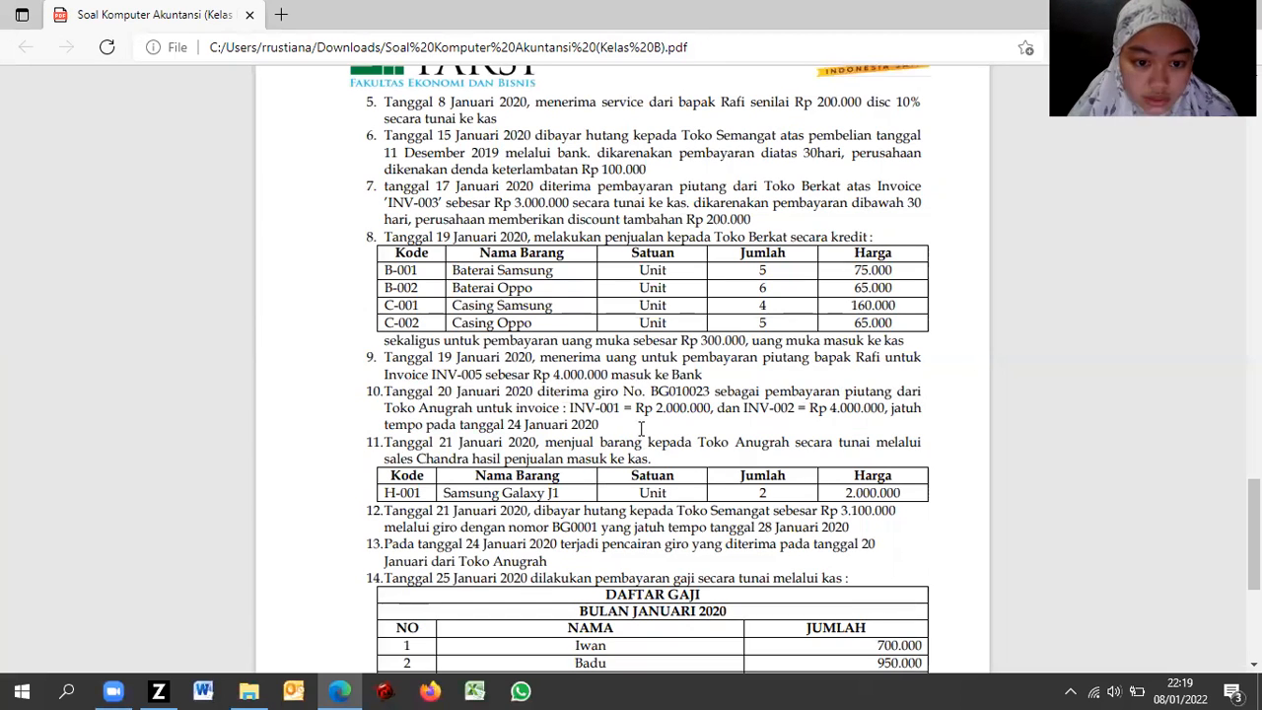
{"action": "key", "text": "alt+Tab"}
{"action": "key", "text": "Tab"}
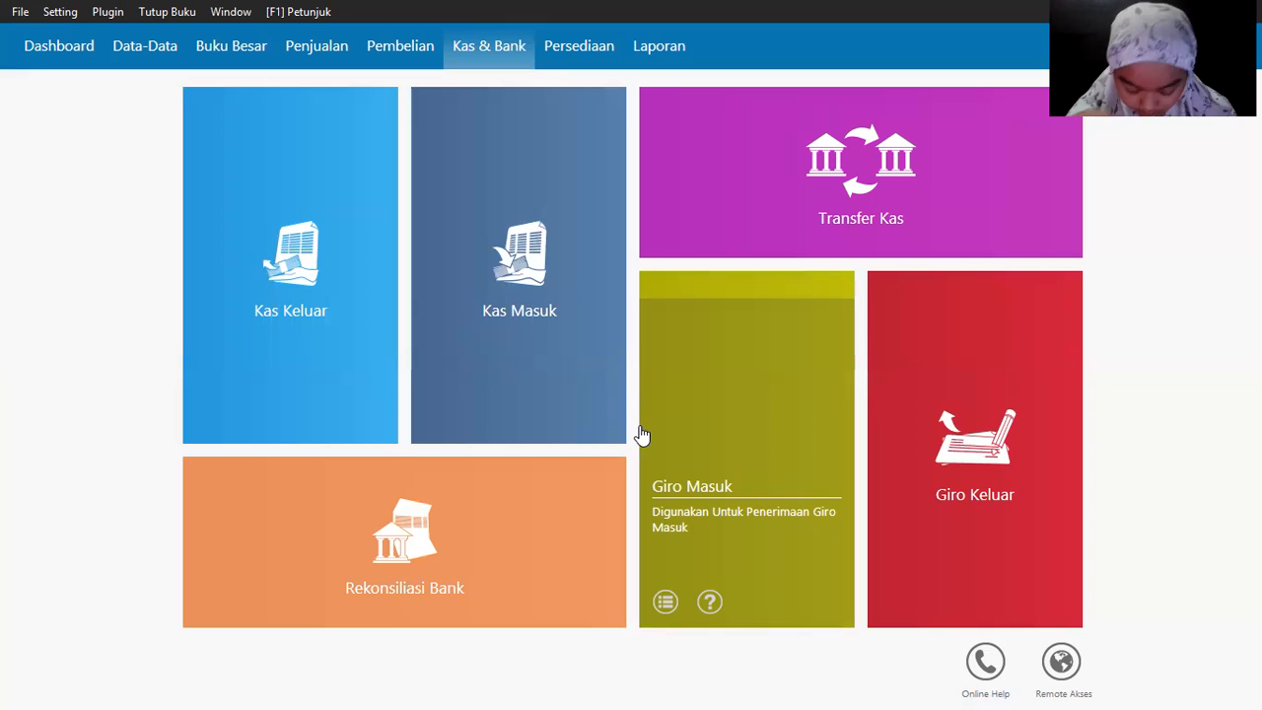
Step: Start a Kas Masuk receipt into the Kas account from the paying customer
{"action": "mouse_move", "coordinate": [479, 424]}
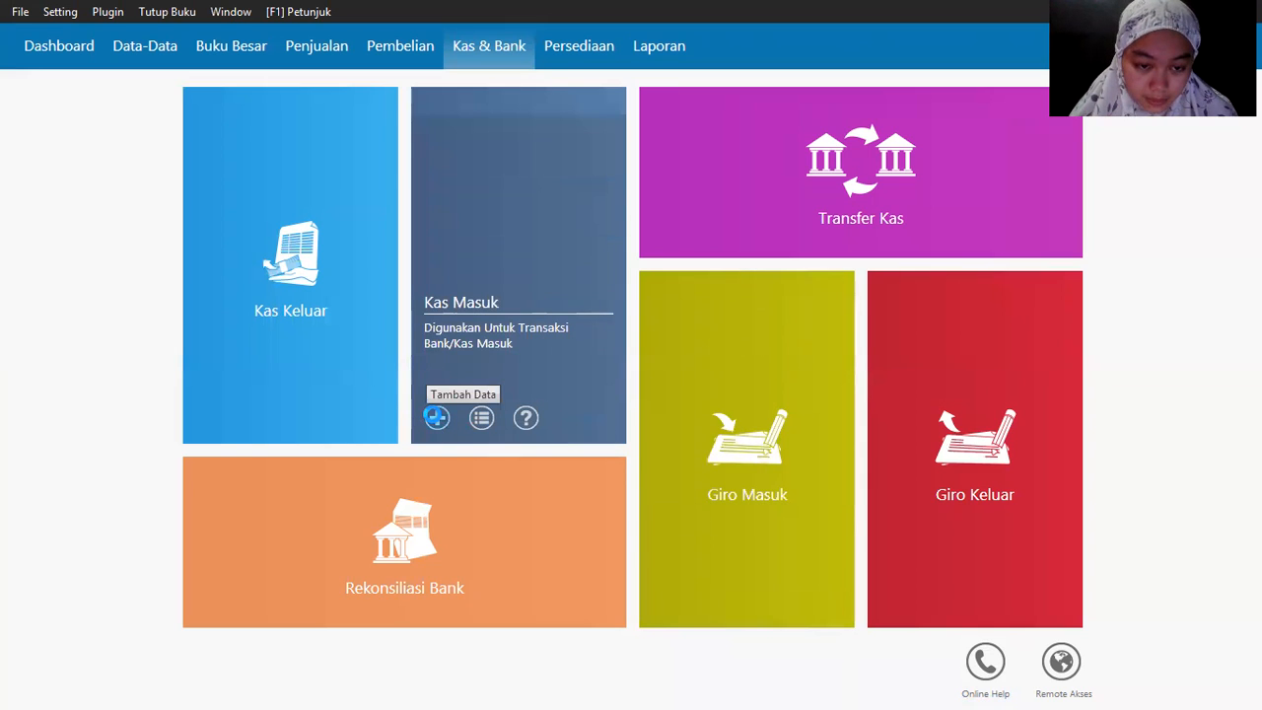
{"action": "left_click", "coordinate": [436, 417]}
{"action": "left_click", "coordinate": [190, 140]}
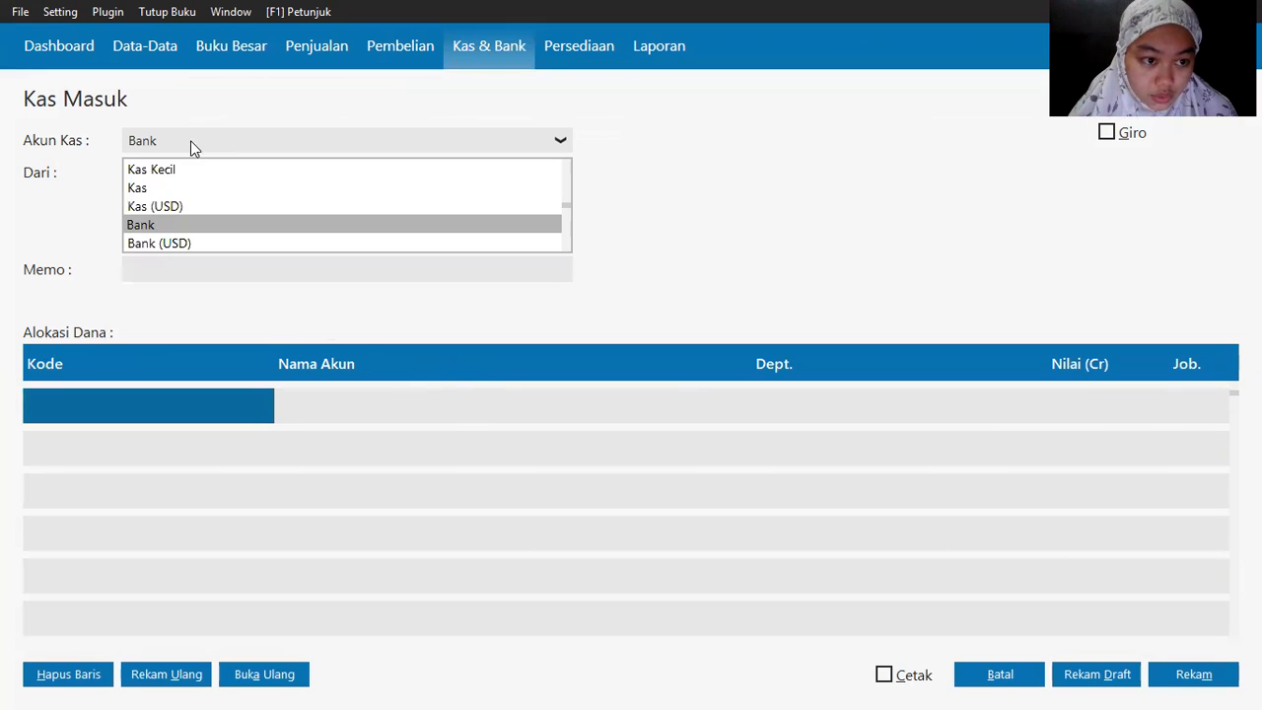
{"action": "left_click", "coordinate": [158, 188]}
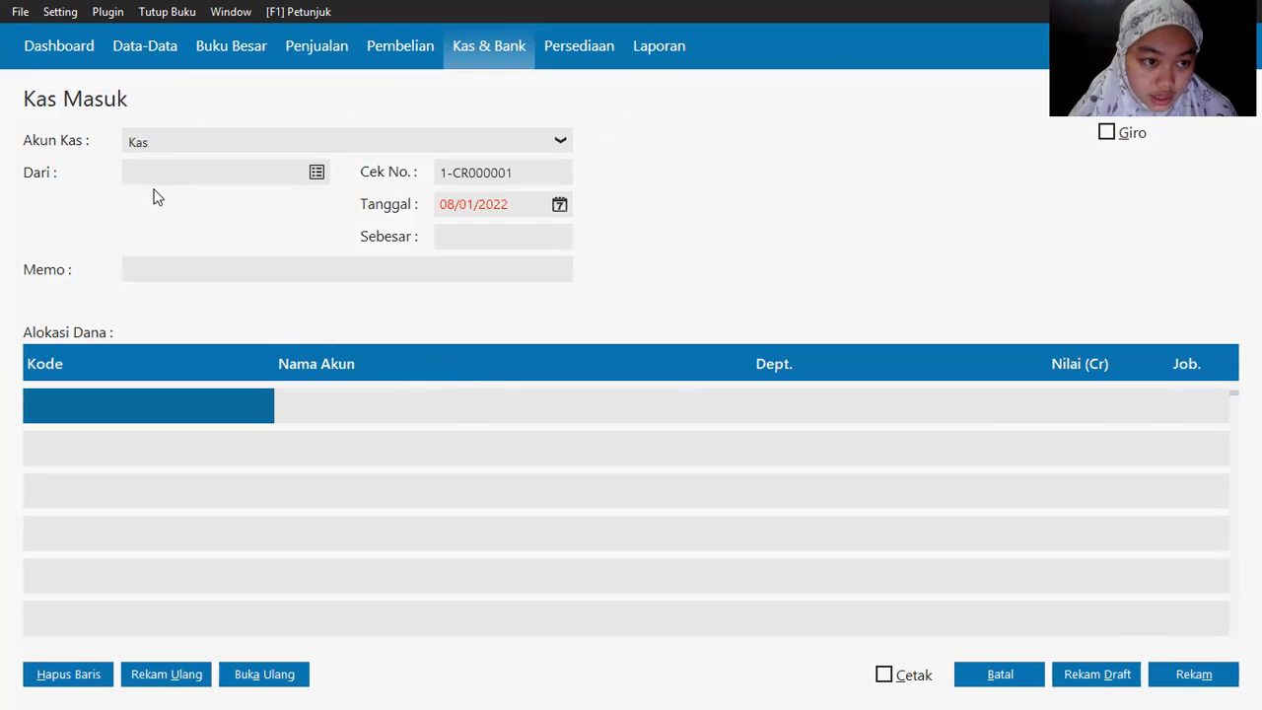
{"action": "left_click", "coordinate": [318, 173]}
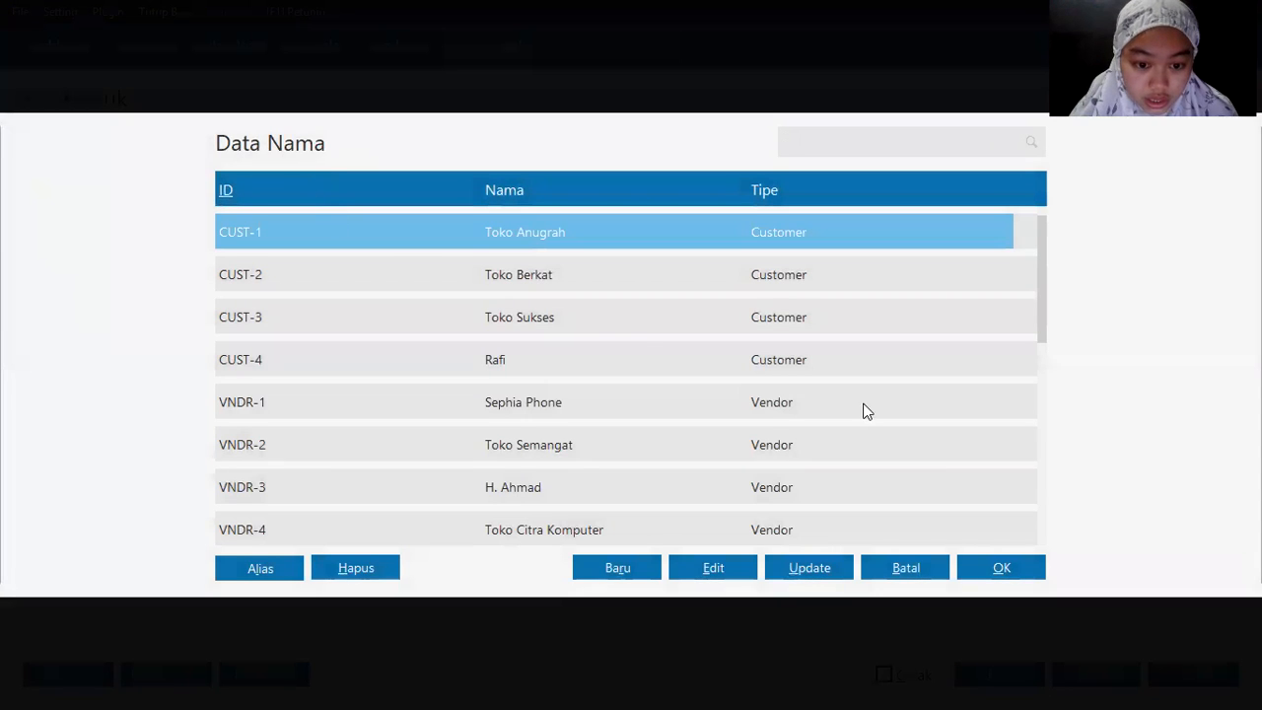
{"action": "double_click", "coordinate": [545, 367]}
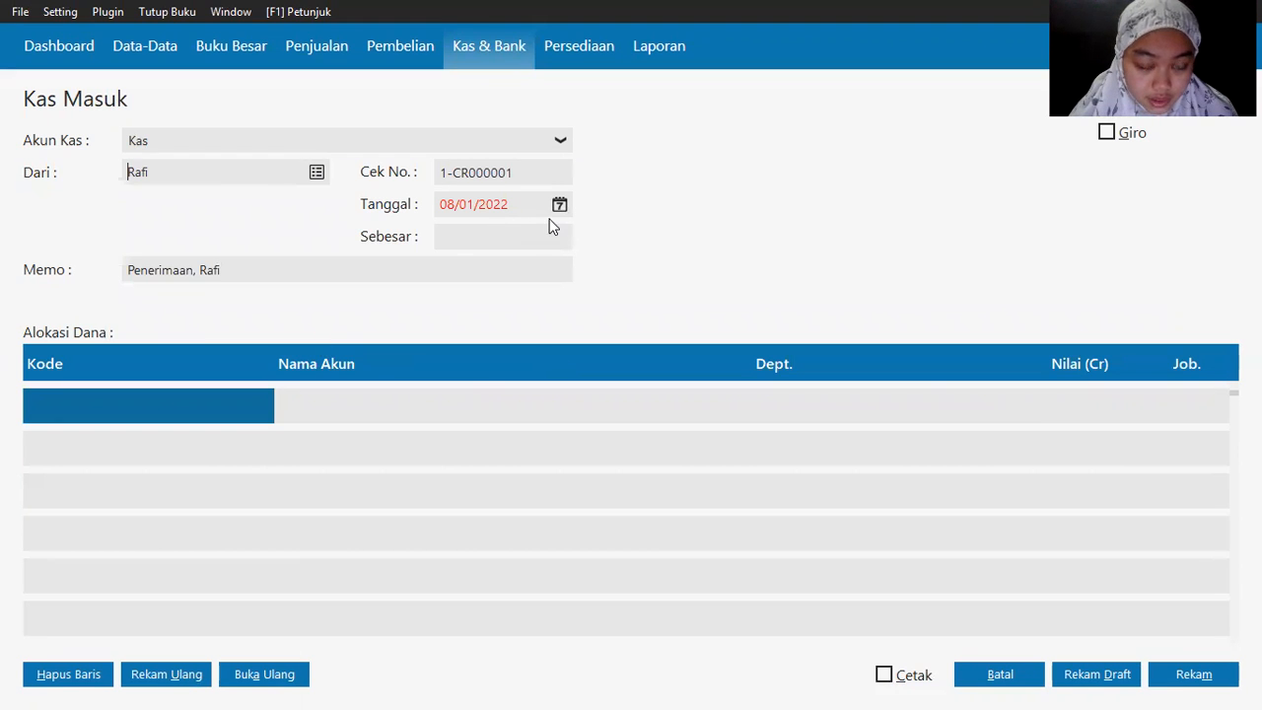
Step: Date the cash receipt 8 January 2020
{"action": "key", "text": "alt+Tab"}
{"action": "key", "text": "alt+Tab"}
{"action": "left_click", "coordinate": [558, 209]}
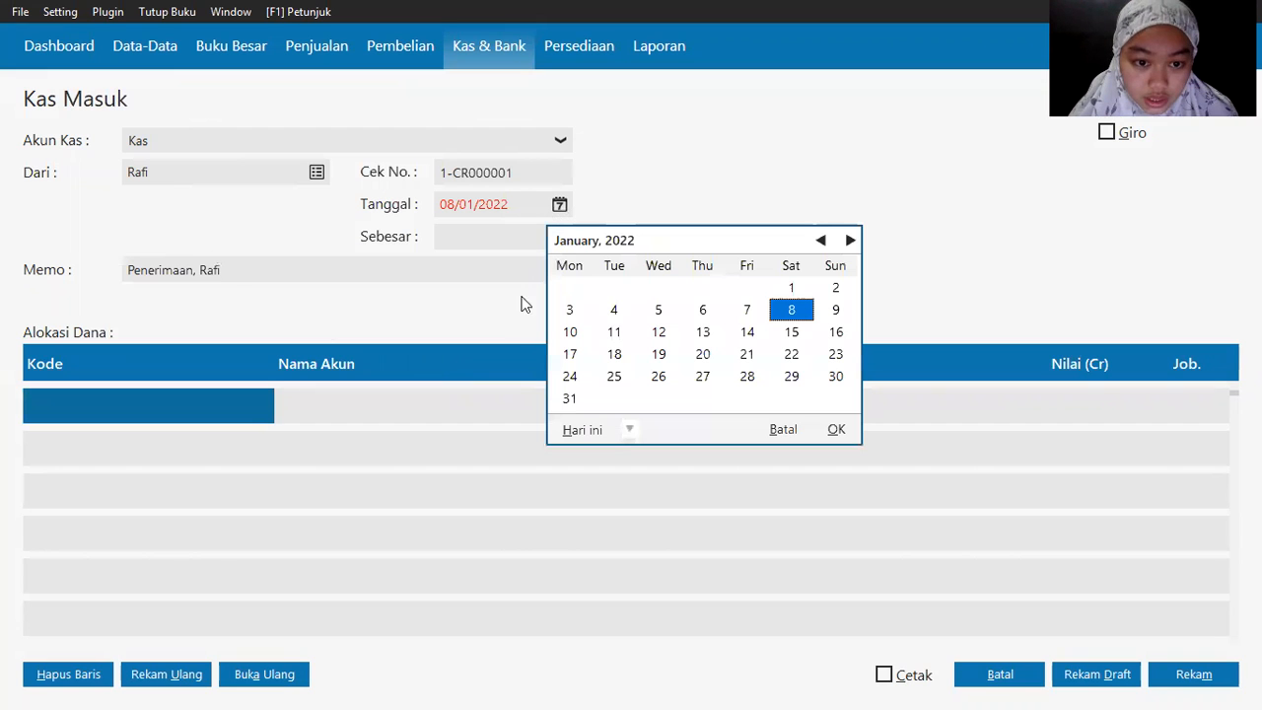
{"action": "left_click", "coordinate": [629, 429]}
{"action": "left_click", "coordinate": [664, 594]}
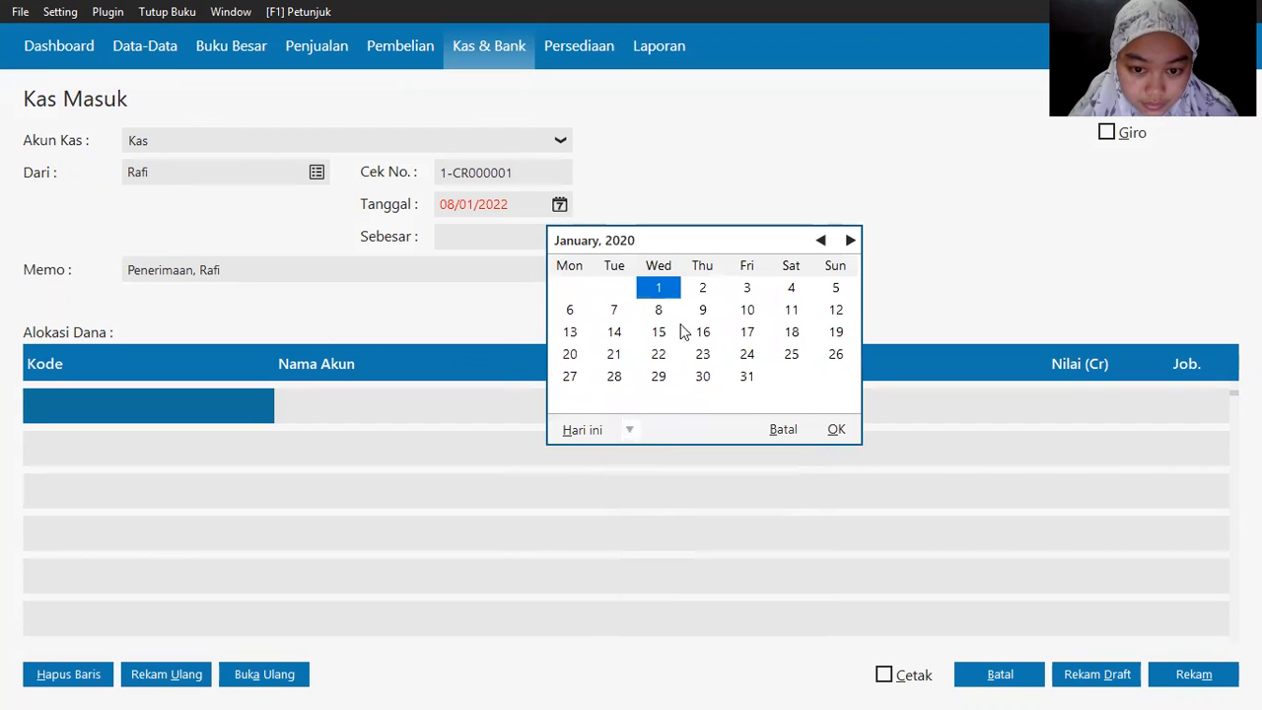
{"action": "double_click", "coordinate": [657, 312]}
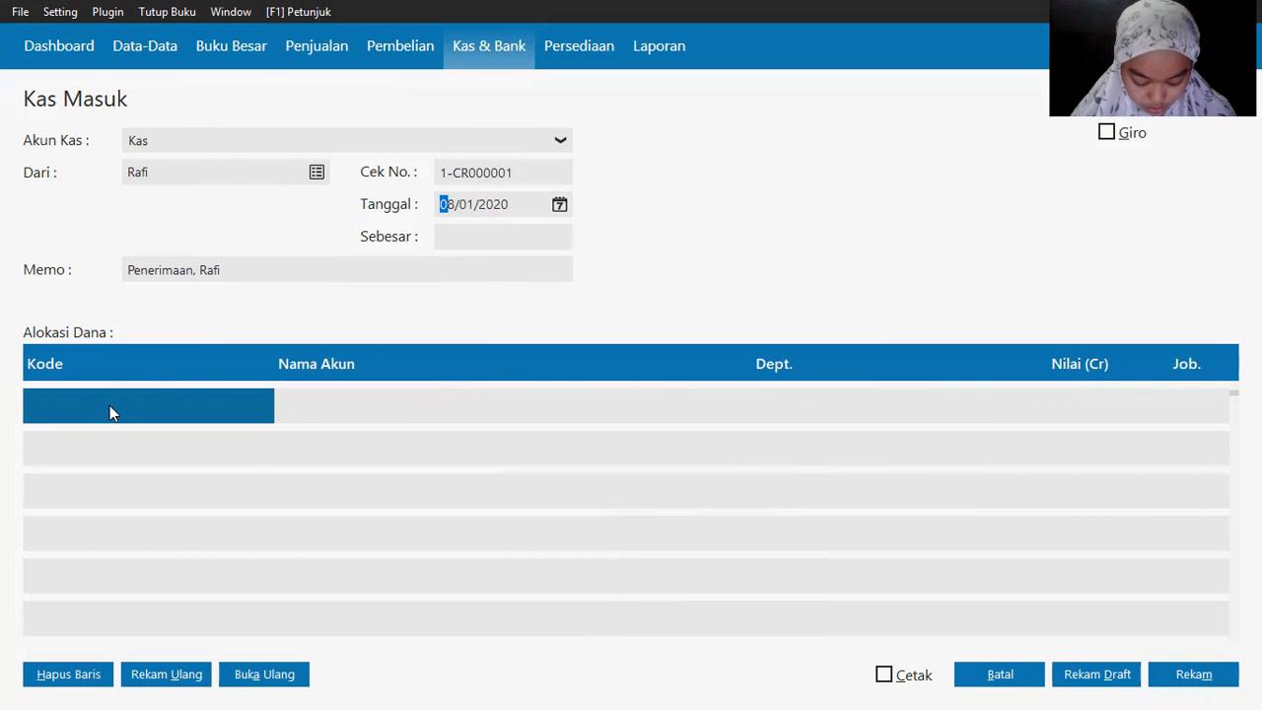
{"action": "double_click", "coordinate": [76, 416]}
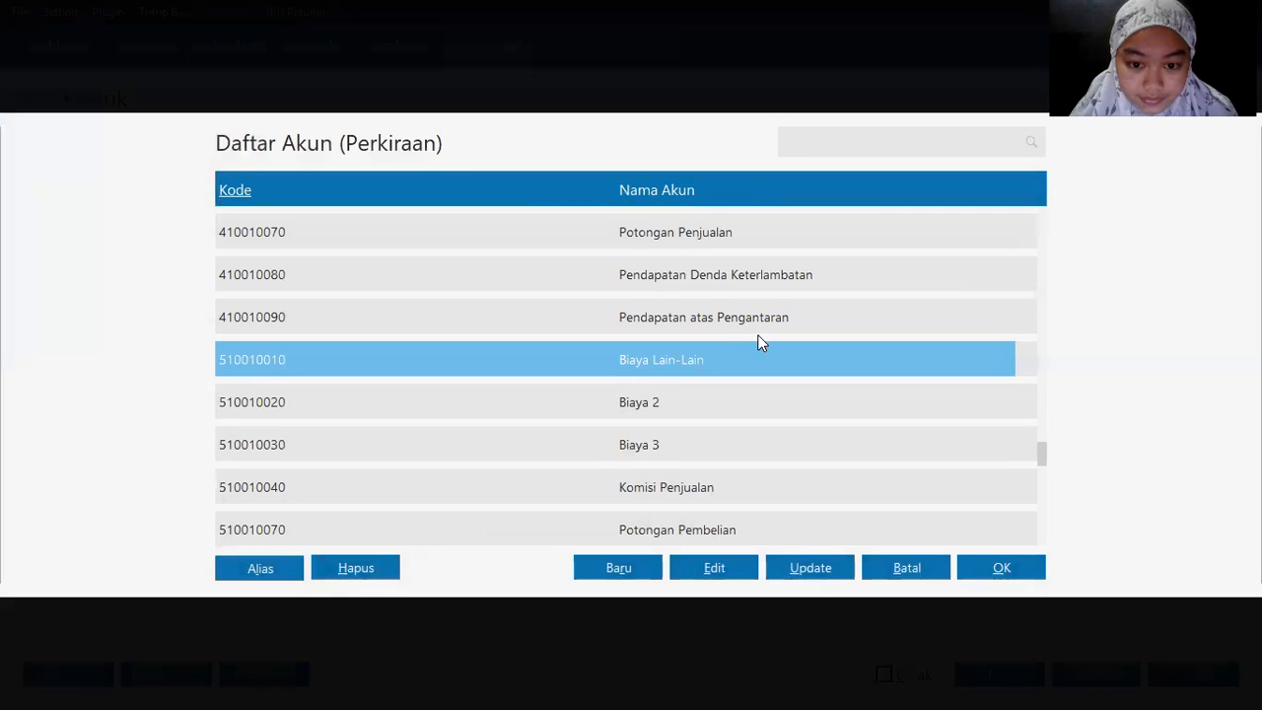
Step: Browse the Daftar Akun list through the sales, expense, income and equity accounts to find 410010080
{"action": "key", "text": "Up"}
{"action": "key", "text": "Up"}
{"action": "key", "text": "Up"}
{"action": "key", "text": "Up"}
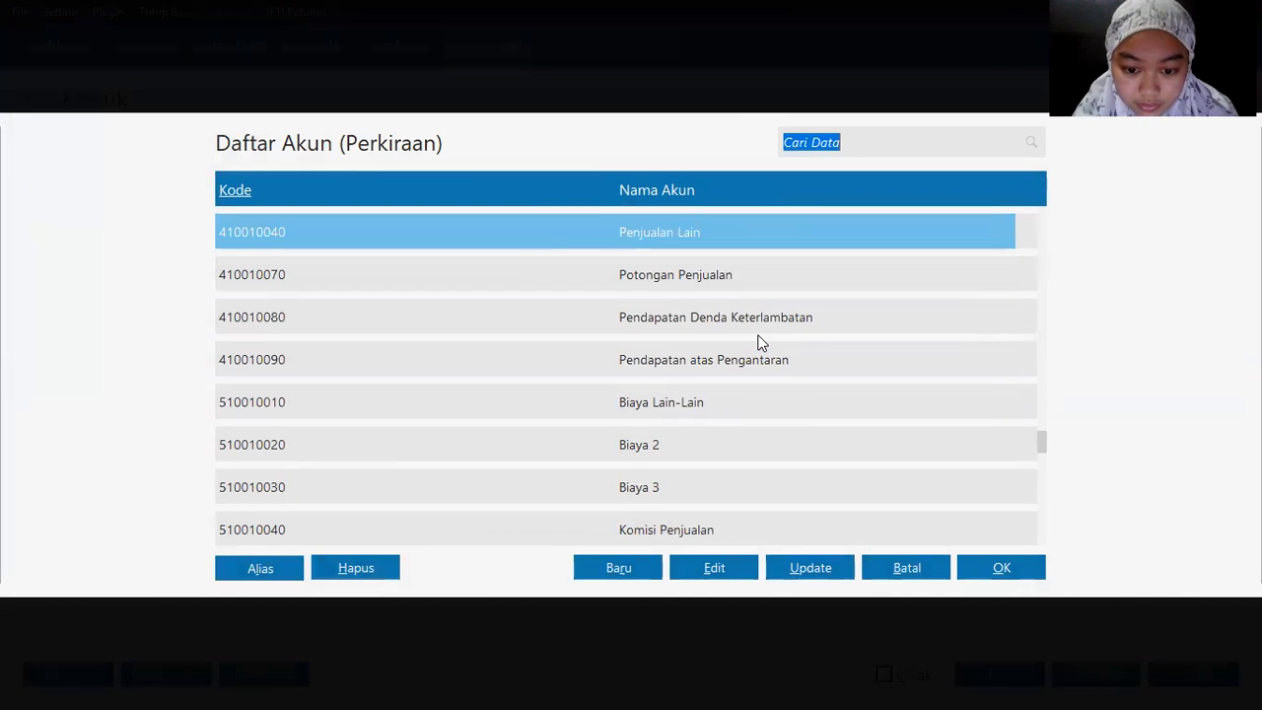
{"action": "key", "text": "Up"}
{"action": "key", "text": "Up"}
{"action": "key", "text": "Up"}
{"action": "key", "text": "Up"}
{"action": "key", "text": "Down"}
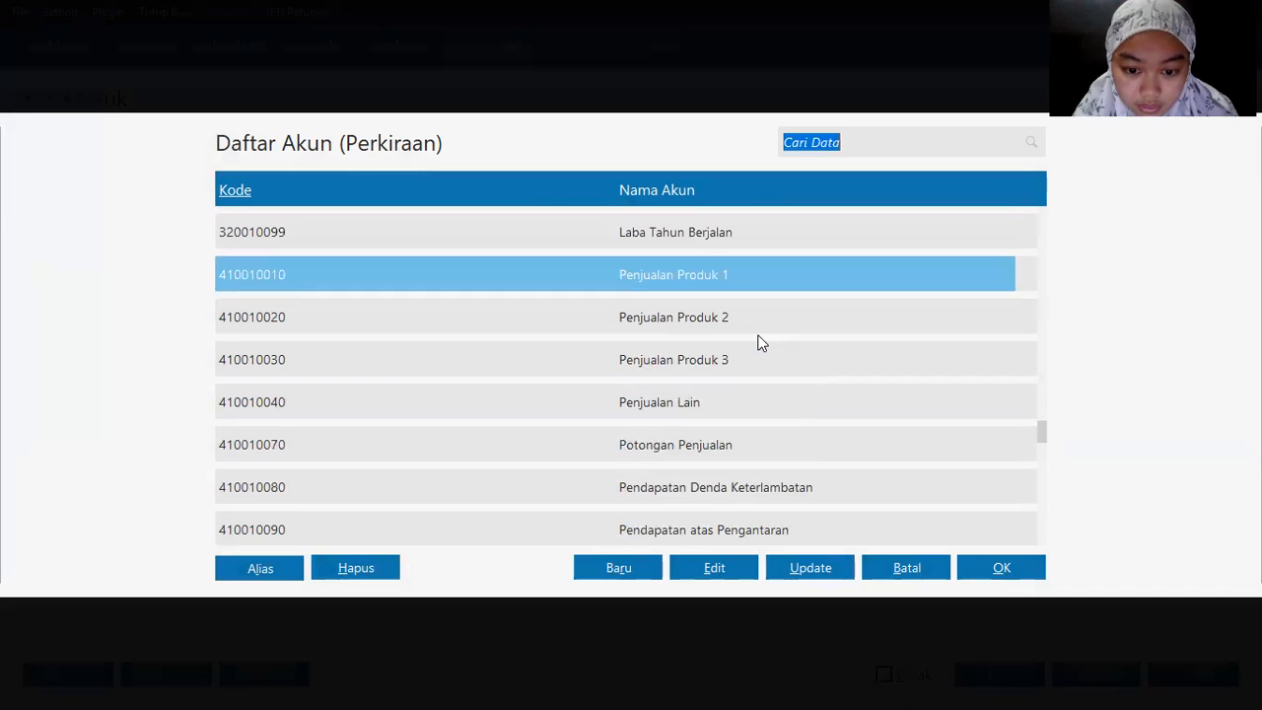
{"action": "key", "text": "Down"}
{"action": "key", "text": "Down"}
{"action": "key", "text": "Down"}
{"action": "key", "text": "Down"}
{"action": "key", "text": "Down"}
{"action": "key", "text": "Down"}
{"action": "key", "text": "Down"}
{"action": "key", "text": "Down"}
{"action": "key", "text": "Down"}
{"action": "key", "text": "Down"}
{"action": "key", "text": "Down"}
{"action": "key", "text": "Down"}
{"action": "key", "text": "Down"}
{"action": "key", "text": "Down"}
{"action": "key", "text": "Down"}
{"action": "key", "text": "Down"}
{"action": "key", "text": "Down"}
{"action": "key", "text": "Down"}
{"action": "key", "text": "Down"}
{"action": "key", "text": "Down"}
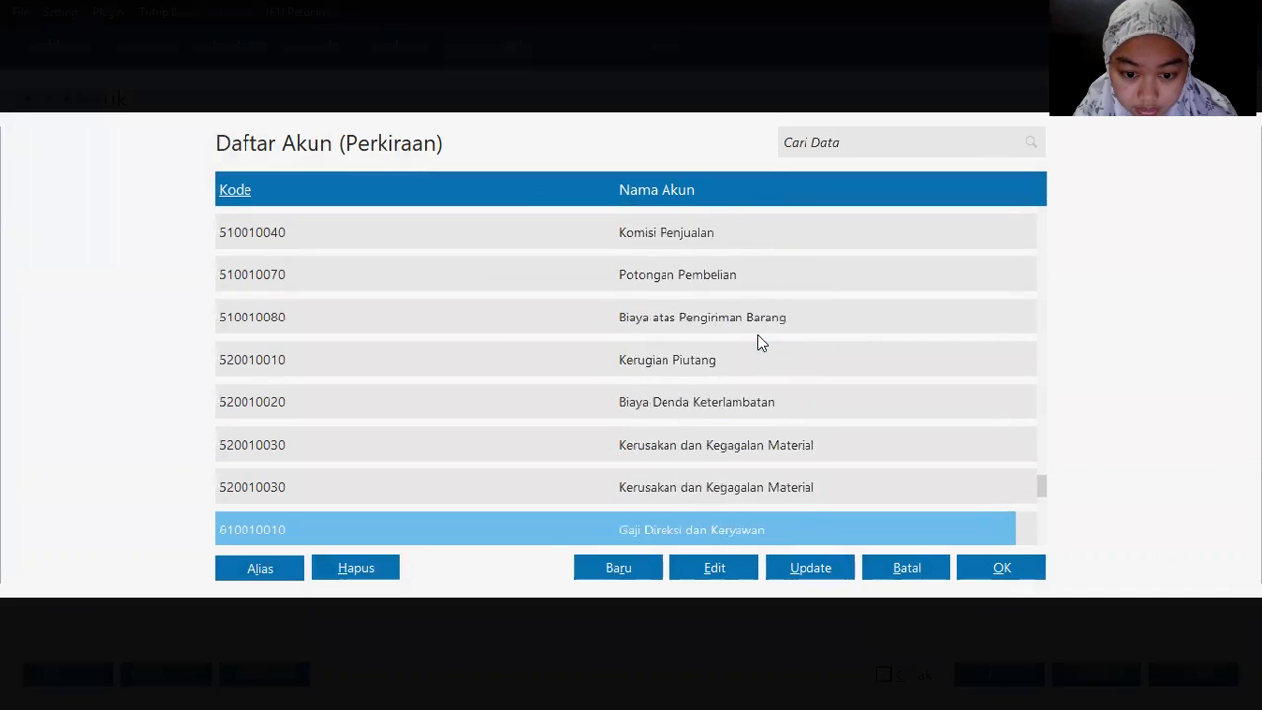
{"action": "key", "text": "Up"}
{"action": "key", "text": "Up"}
{"action": "key", "text": "Up"}
{"action": "key", "text": "Up"}
{"action": "key", "text": "Up"}
{"action": "key", "text": "Down"}
{"action": "key", "text": "Down"}
{"action": "key", "text": "Down"}
{"action": "key", "text": "Down"}
{"action": "key", "text": "Down"}
{"action": "key", "text": "Up"}
{"action": "key", "text": "Up"}
{"action": "key", "text": "Up"}
{"action": "key", "text": "Up"}
{"action": "key", "text": "Up"}
{"action": "key", "text": "Up"}
{"action": "key", "text": "Up"}
{"action": "key", "text": "Up"}
{"action": "key", "text": "Up"}
{"action": "key", "text": "Up"}
{"action": "key", "text": "Up"}
{"action": "key", "text": "Up"}
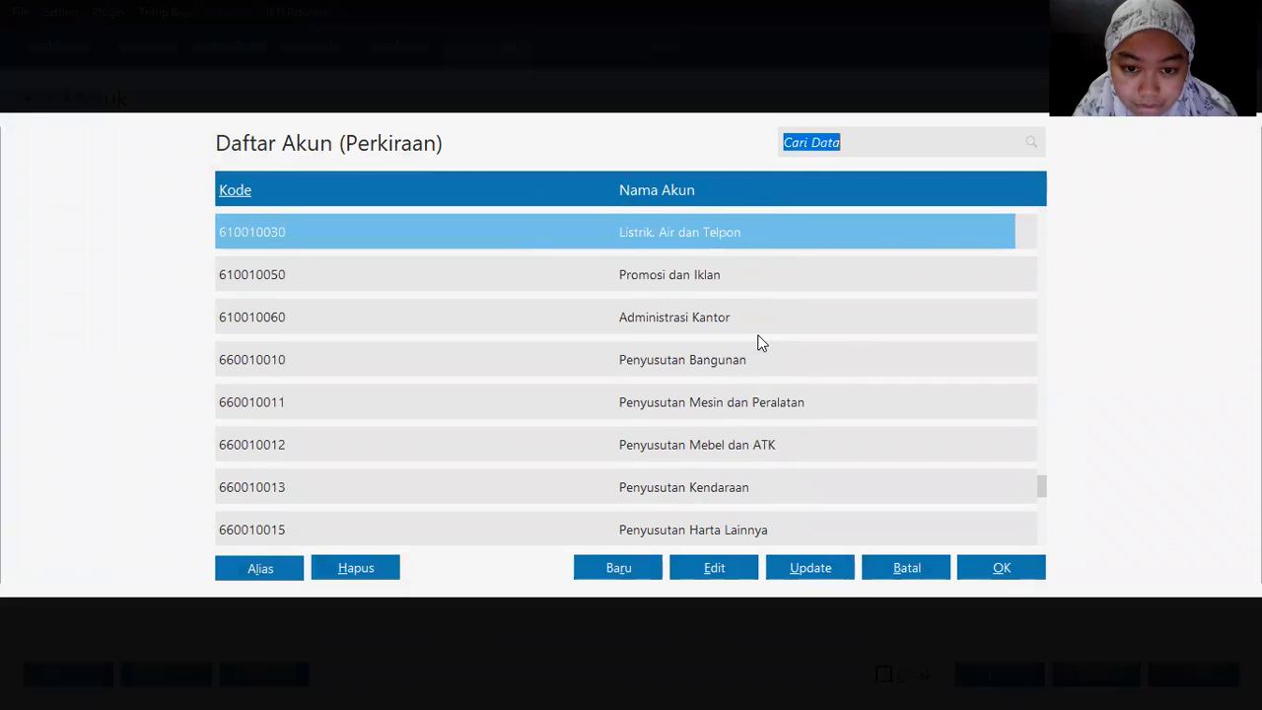
{"action": "key", "text": "Up"}
{"action": "key", "text": "Up"}
{"action": "key", "text": "Up"}
{"action": "key", "text": "Up"}
{"action": "key", "text": "Up"}
{"action": "key", "text": "Up"}
{"action": "key", "text": "Up"}
{"action": "key", "text": "Up"}
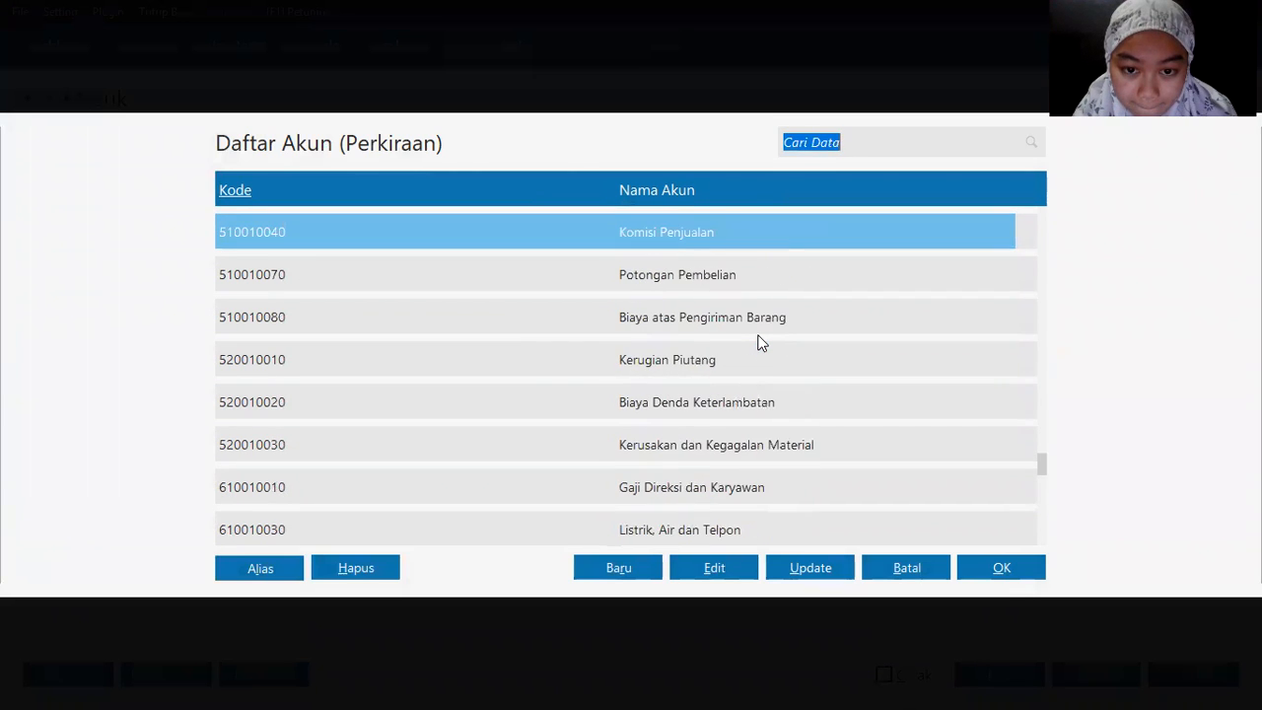
{"action": "key", "text": "Up"}
{"action": "key", "text": "Up"}
{"action": "key", "text": "Up"}
{"action": "key", "text": "Up"}
{"action": "key", "text": "Up"}
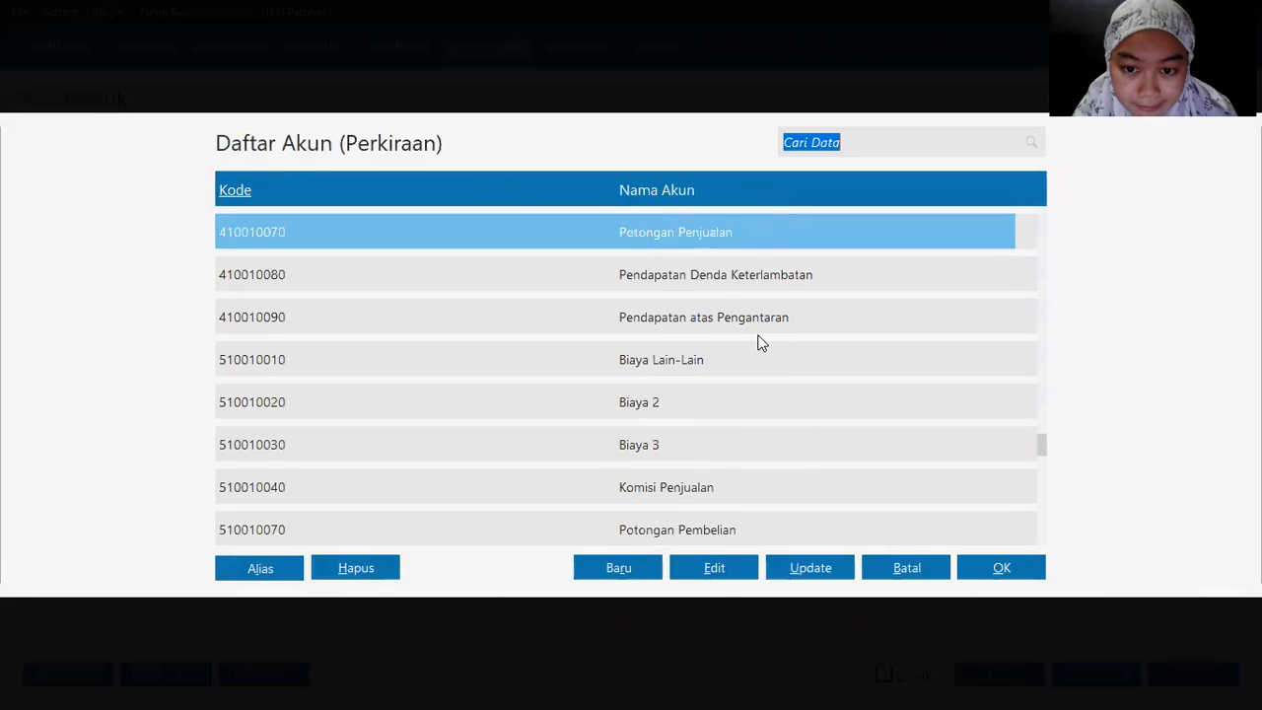
{"action": "key", "text": "Up"}
{"action": "key", "text": "Up"}
{"action": "key", "text": "Up"}
{"action": "key", "text": "Up"}
{"action": "key", "text": "Up"}
{"action": "key", "text": "Up"}
{"action": "key", "text": "Up"}
{"action": "key", "text": "Up"}
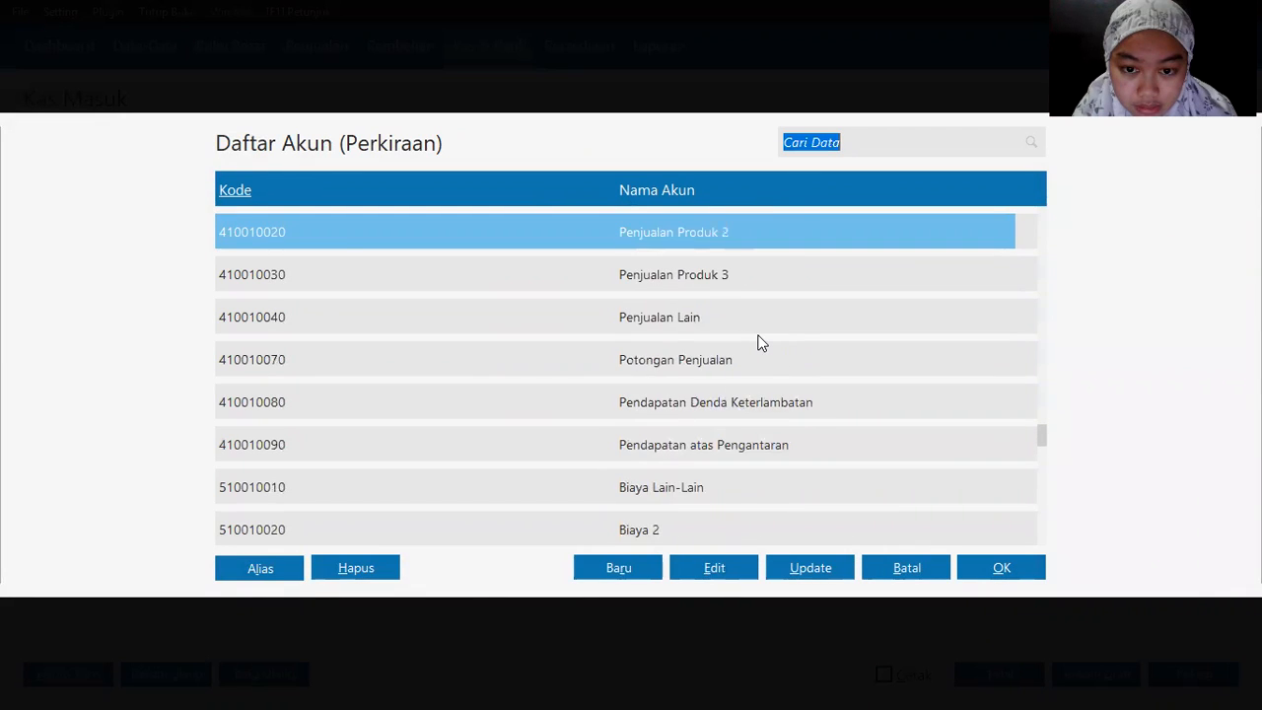
{"action": "key", "text": "Up"}
{"action": "key", "text": "Up"}
{"action": "key", "text": "Up"}
{"action": "key", "text": "Up"}
{"action": "key", "text": "Up"}
{"action": "key", "text": "Up"}
{"action": "key", "text": "Up"}
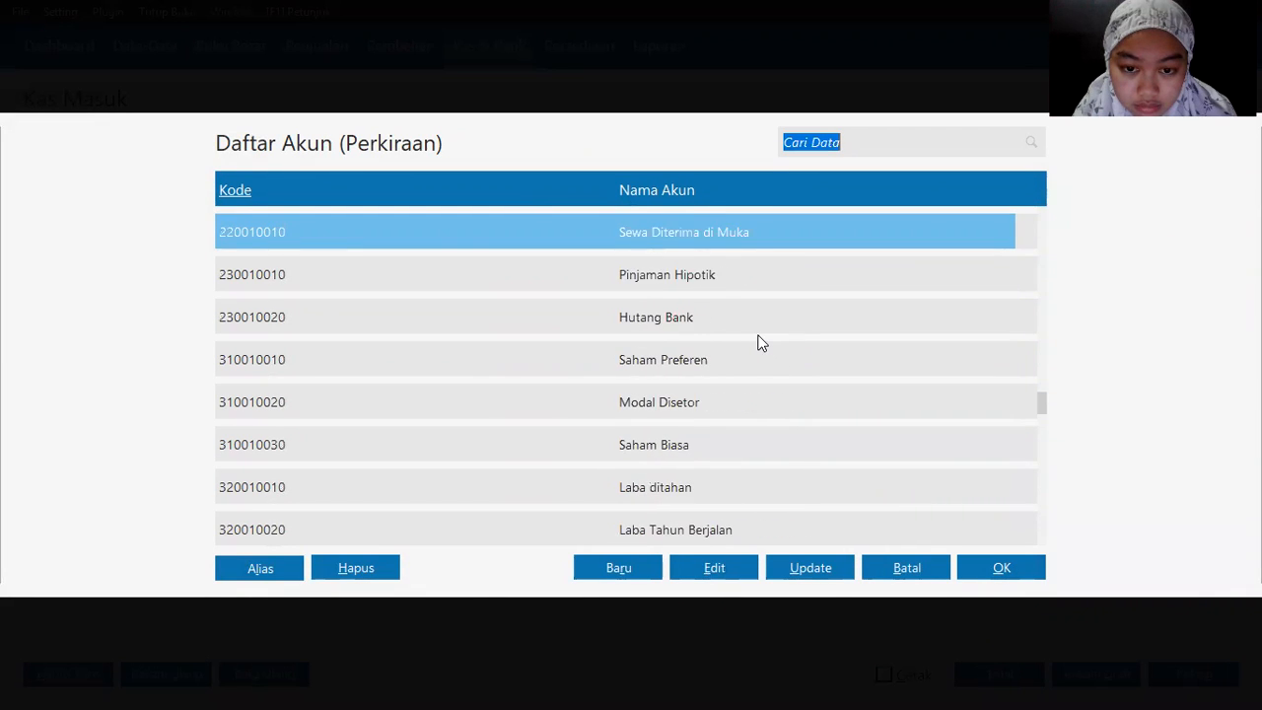
{"action": "key", "text": "Down"}
{"action": "key", "text": "Down"}
{"action": "key", "text": "Down"}
{"action": "key", "text": "Down"}
{"action": "key", "text": "Down"}
{"action": "key", "text": "Down"}
{"action": "key", "text": "Down"}
{"action": "key", "text": "Down"}
{"action": "key", "text": "Down"}
{"action": "key", "text": "Down"}
{"action": "key", "text": "Down"}
{"action": "key", "text": "Down"}
{"action": "key", "text": "Down"}
{"action": "key", "text": "Down"}
{"action": "key", "text": "Down"}
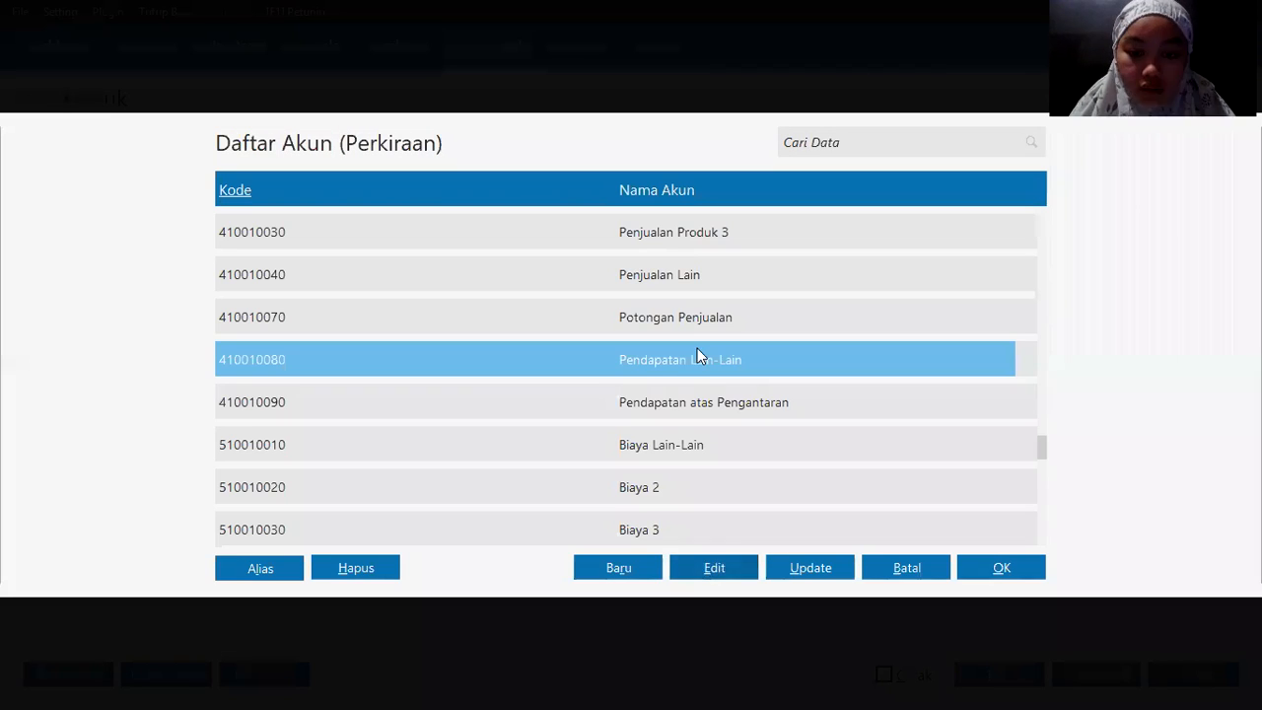
Step: Allocate Rp 200000 to Pendapatan Lain-Lain on the first row, total it and save the Kas Masuk receipt
{"action": "double_click", "coordinate": [703, 363]}
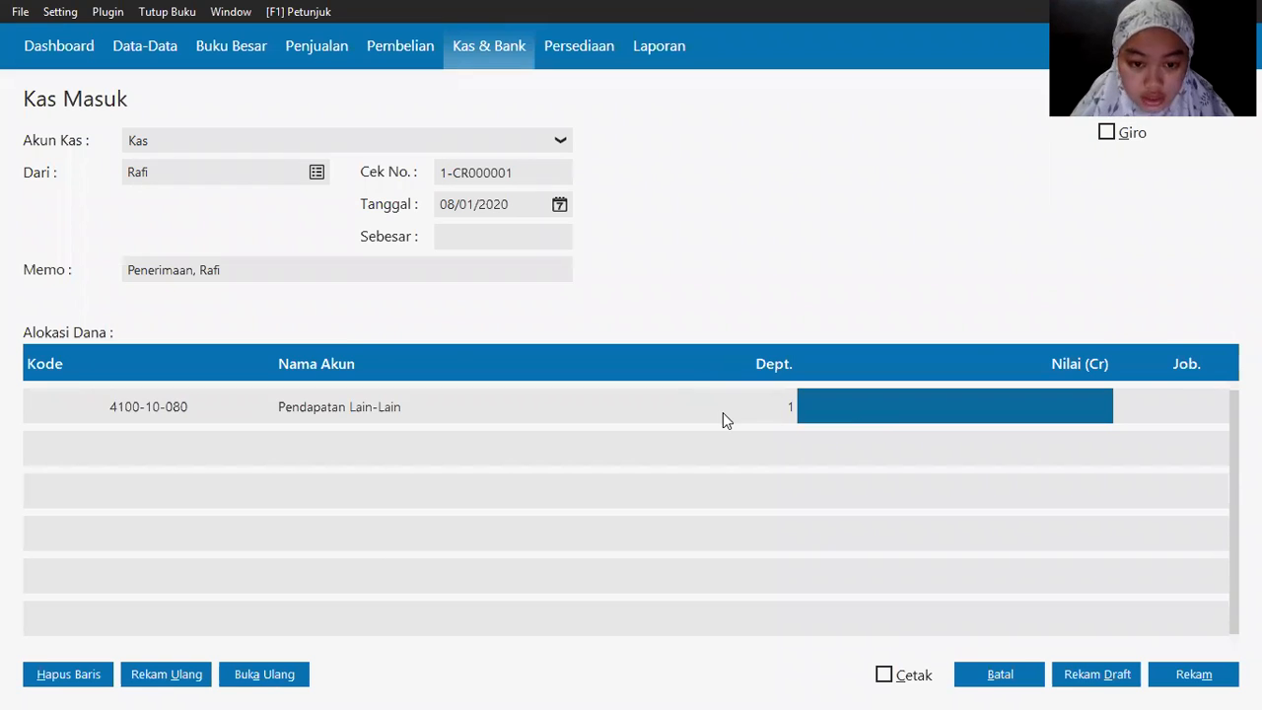
{"action": "key", "text": "alt+Tab"}
{"action": "key", "text": "alt+Tab"}
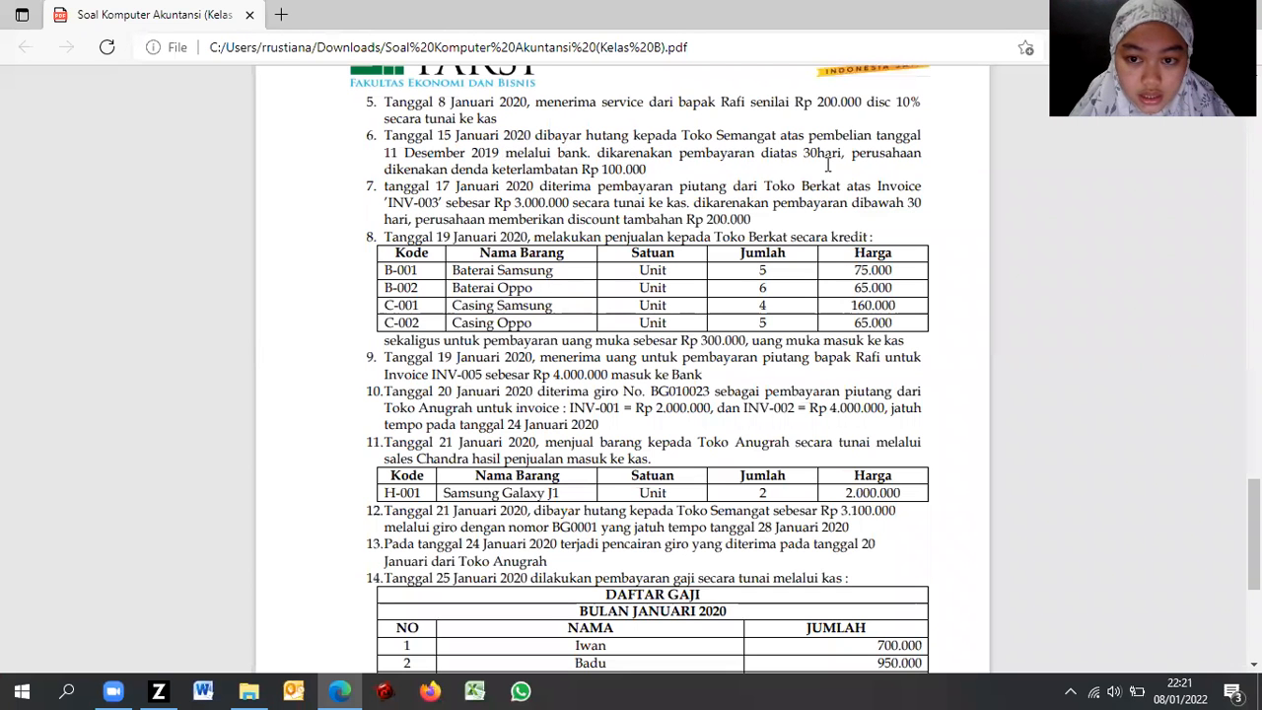
{"action": "key", "text": "alt+Tab"}
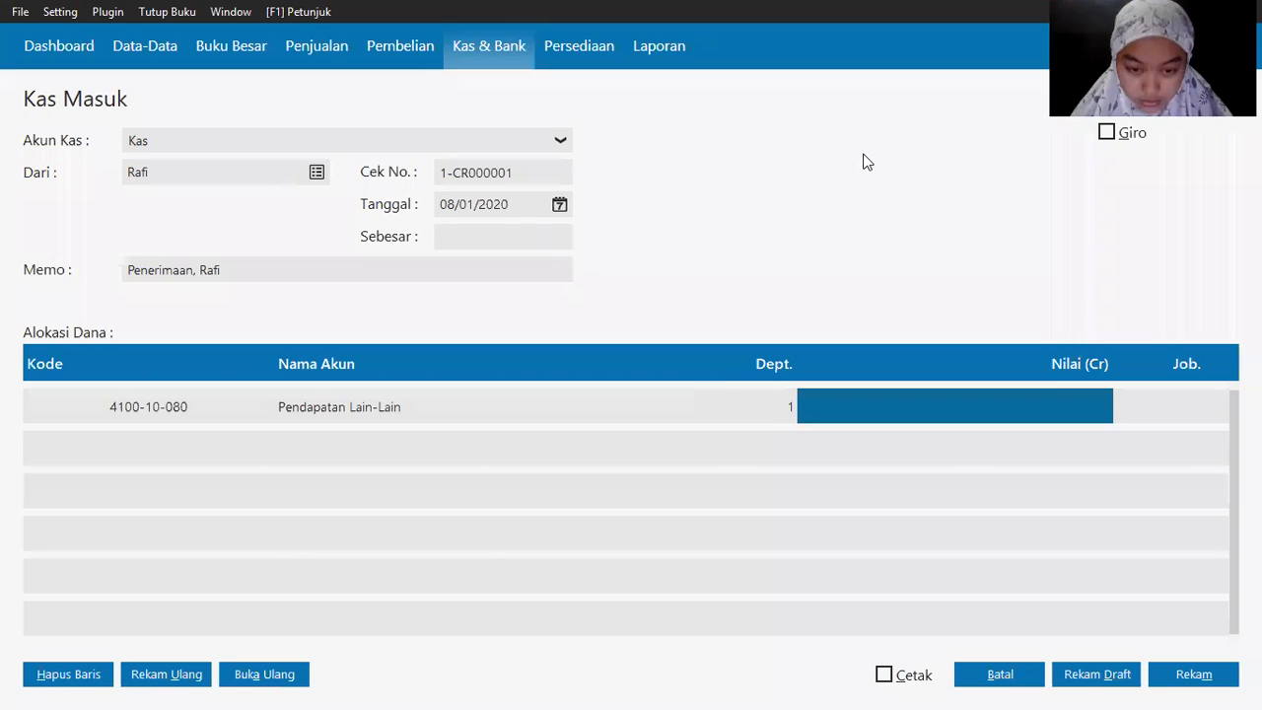
{"action": "type", "text": "20000 0"}
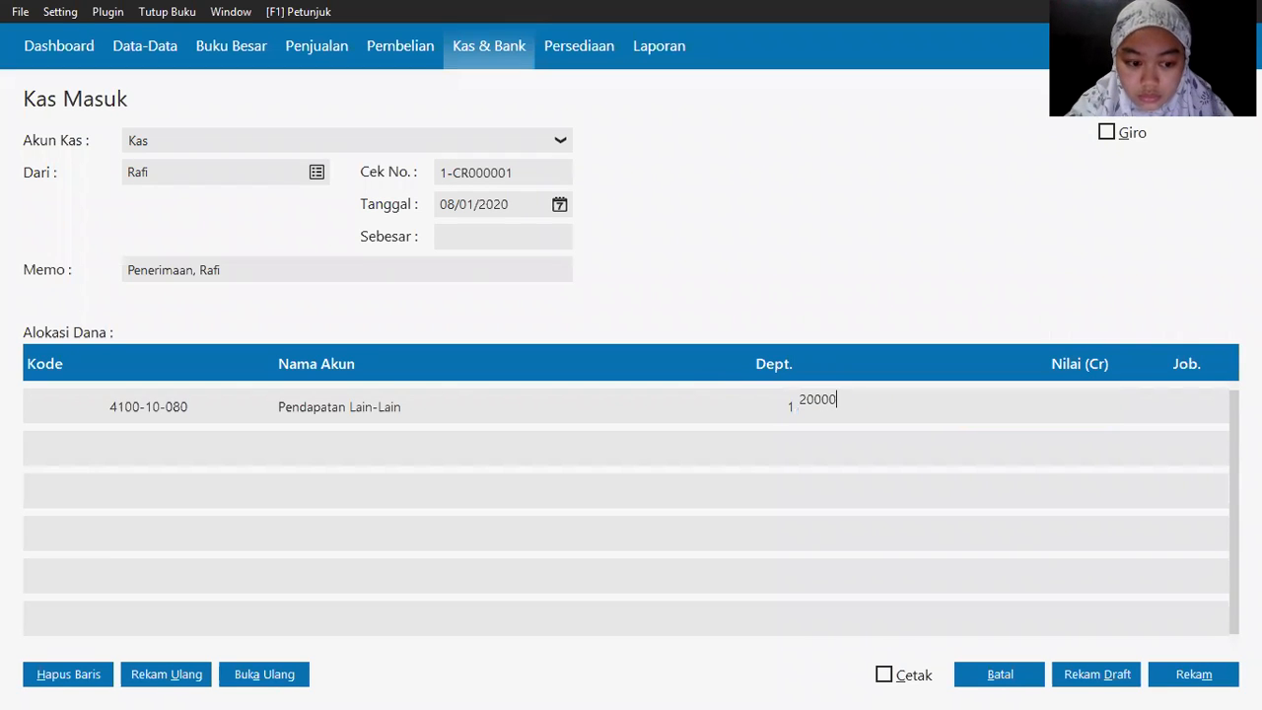
{"action": "key", "text": "Return"}
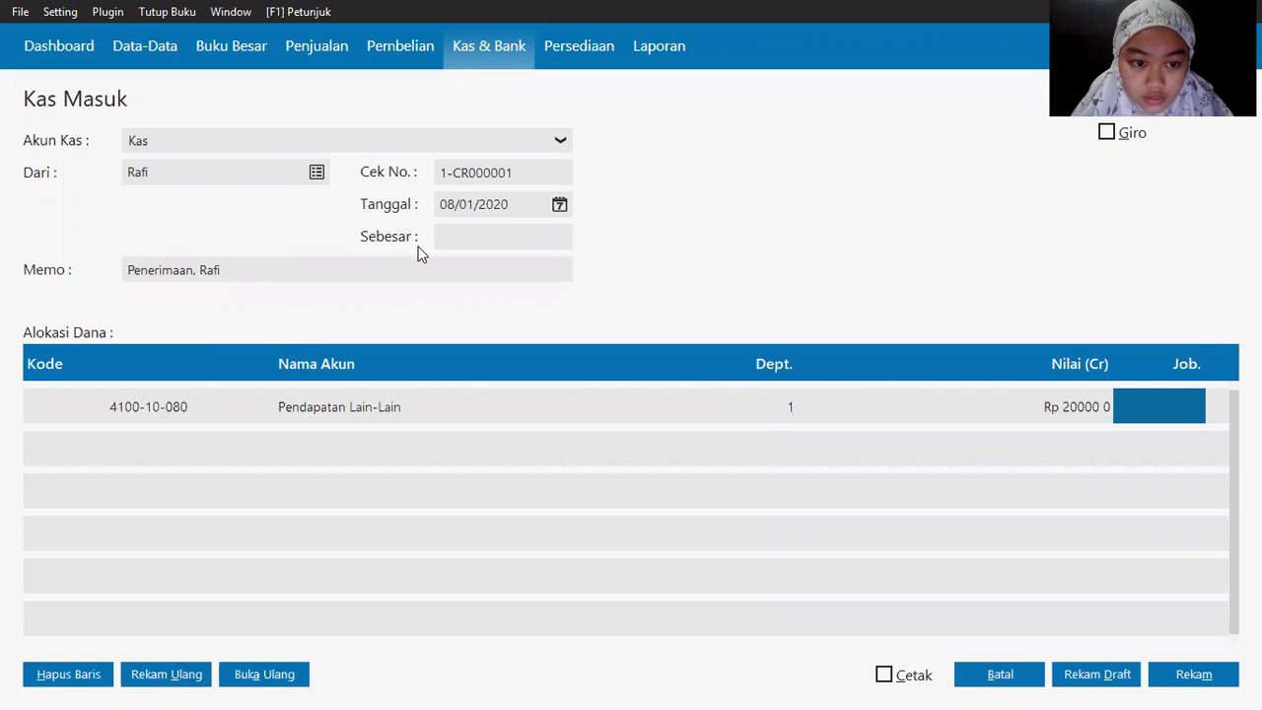
{"action": "left_click", "coordinate": [480, 271]}
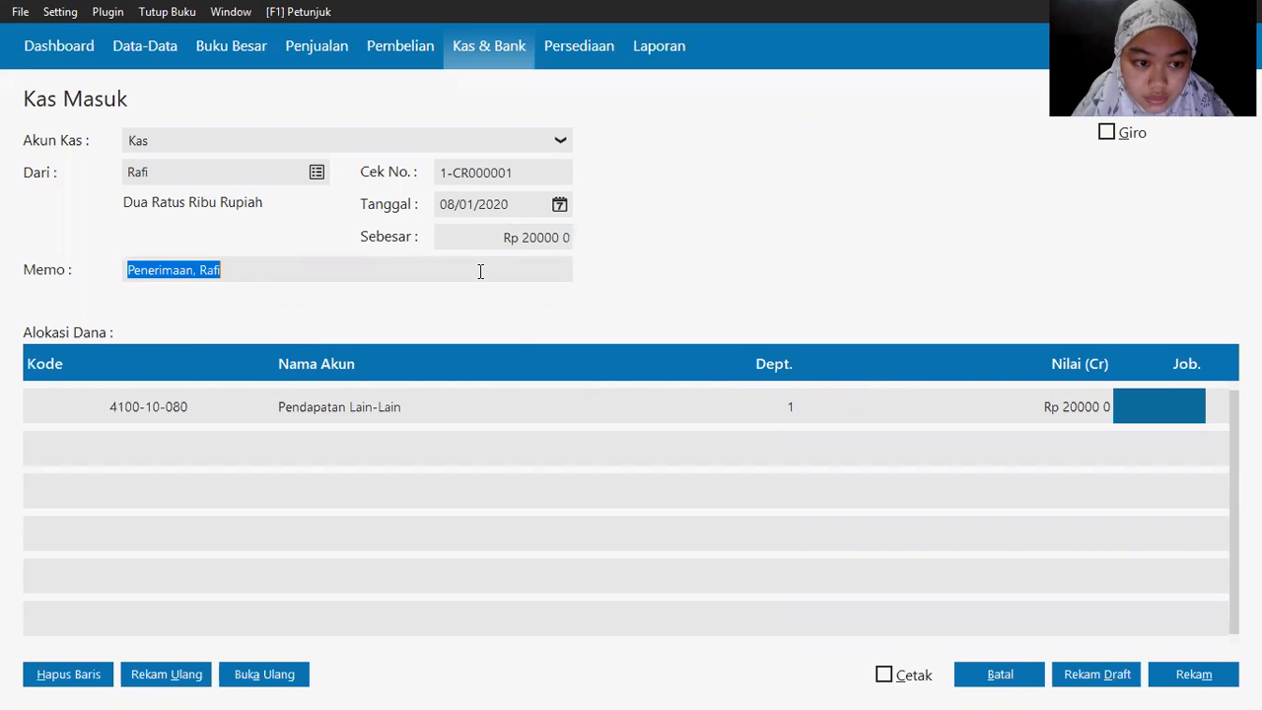
{"action": "left_click", "coordinate": [1189, 678]}
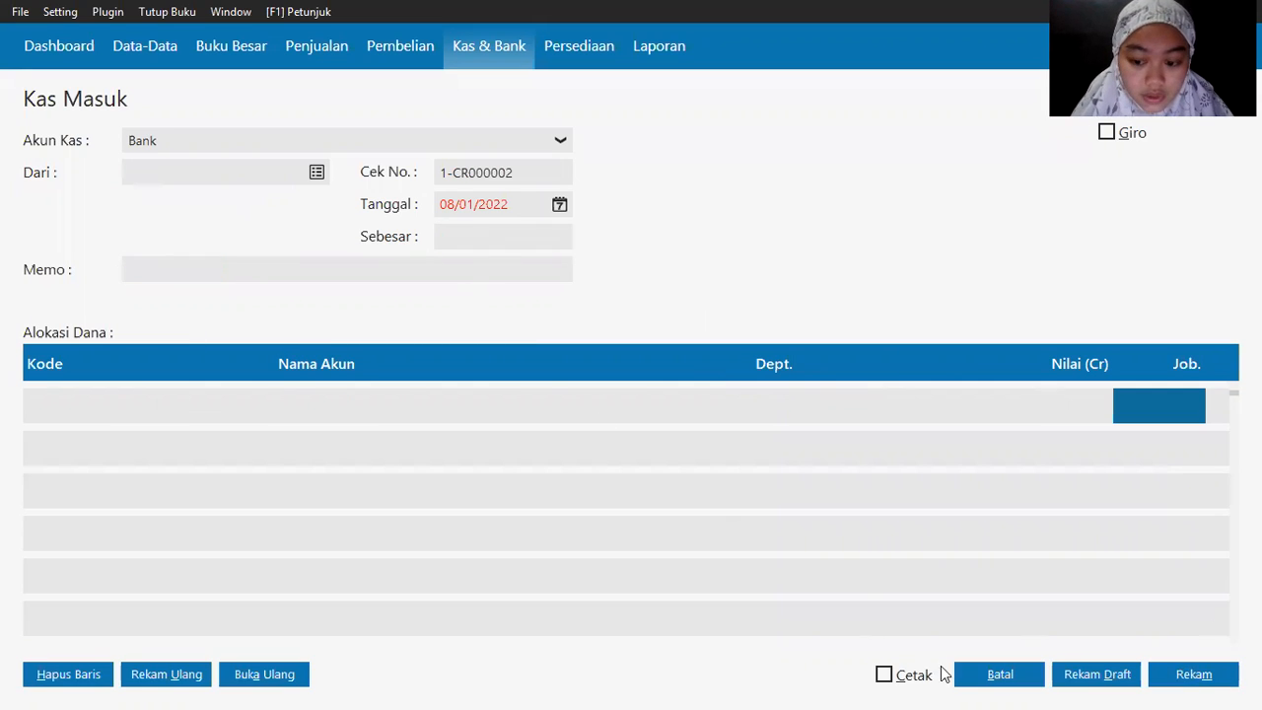
Step: Close the blank cash receipt, check the PDF's next transaction, and go to the Pembelian section
{"action": "left_click", "coordinate": [1000, 676]}
{"action": "key", "text": "alt+Tab"}
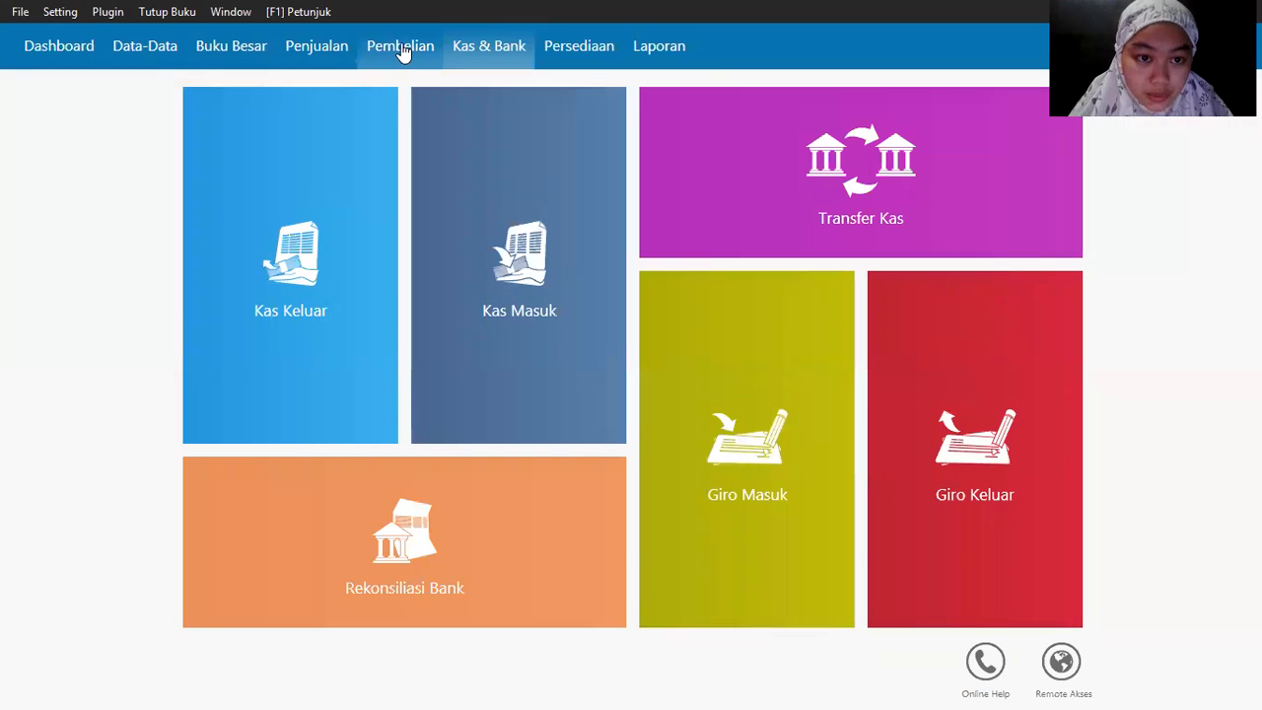
{"action": "left_click", "coordinate": [401, 49]}
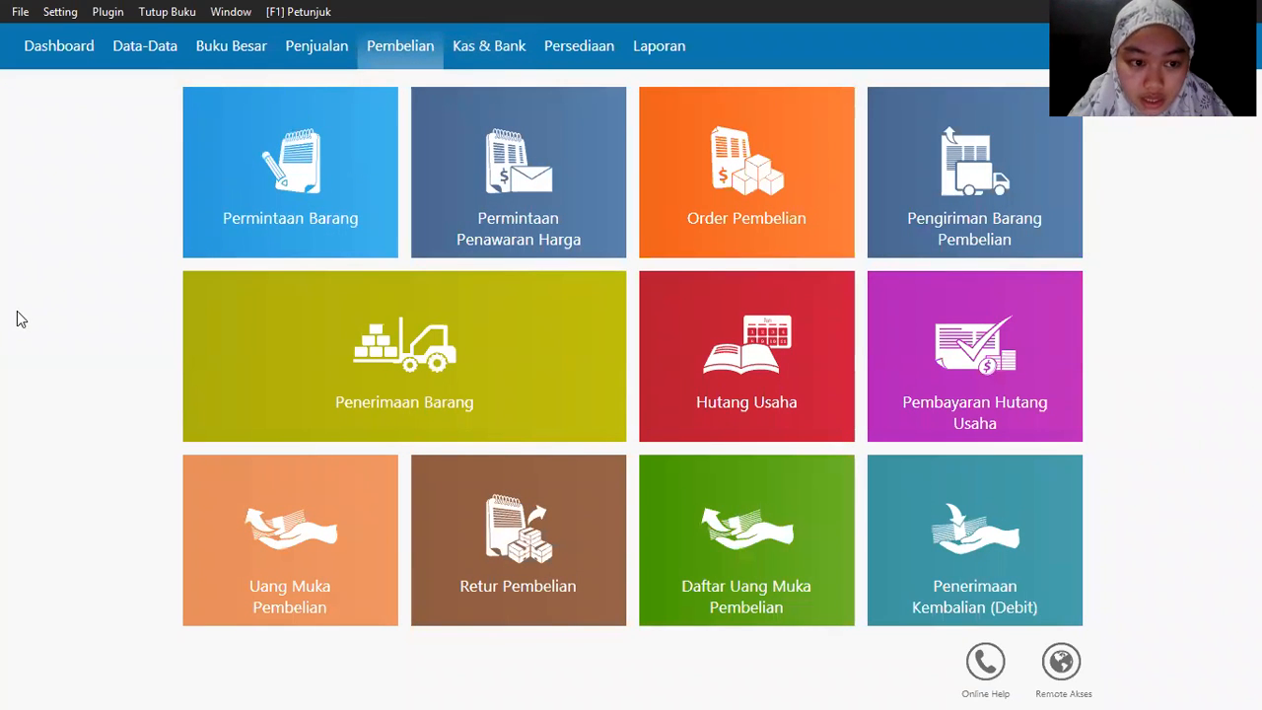
Step: Start a new Pembayaran Hutang Usaha and choose Toko Semangat as the recipient
{"action": "mouse_move", "coordinate": [892, 417]}
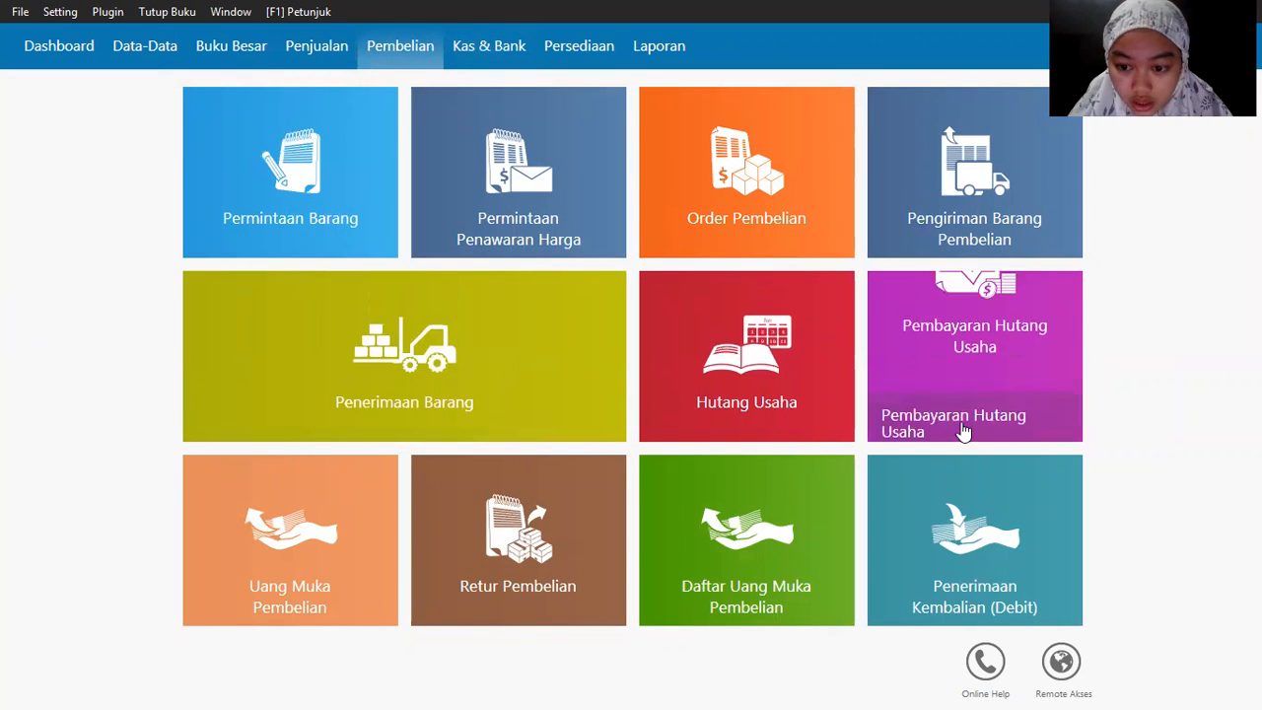
{"action": "left_click", "coordinate": [892, 417]}
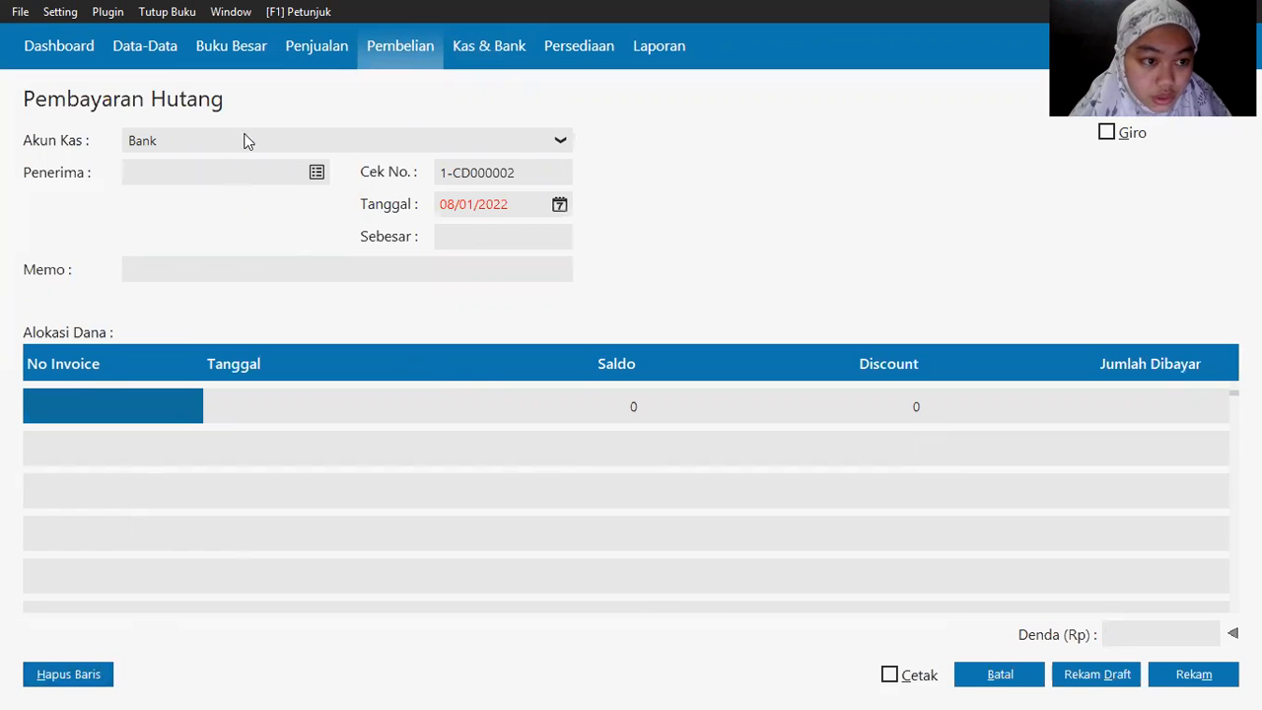
{"action": "key", "text": "alt+Tab"}
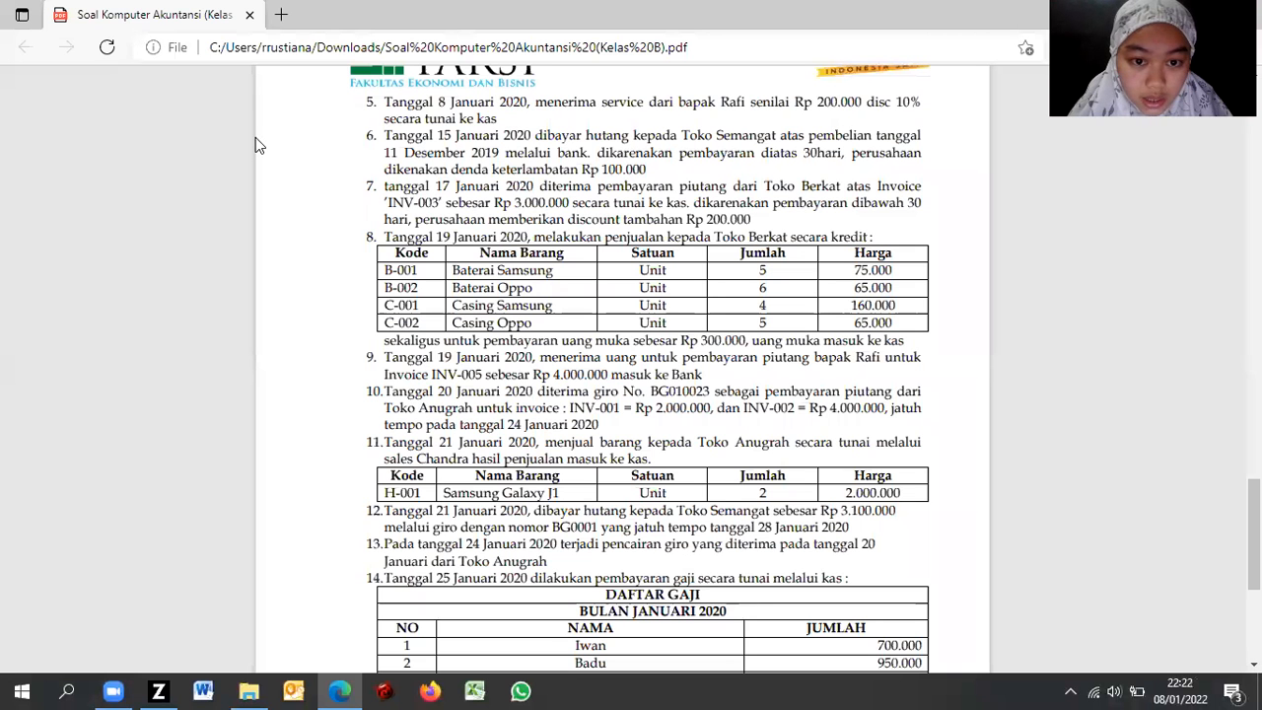
{"action": "key", "text": "alt+Tab"}
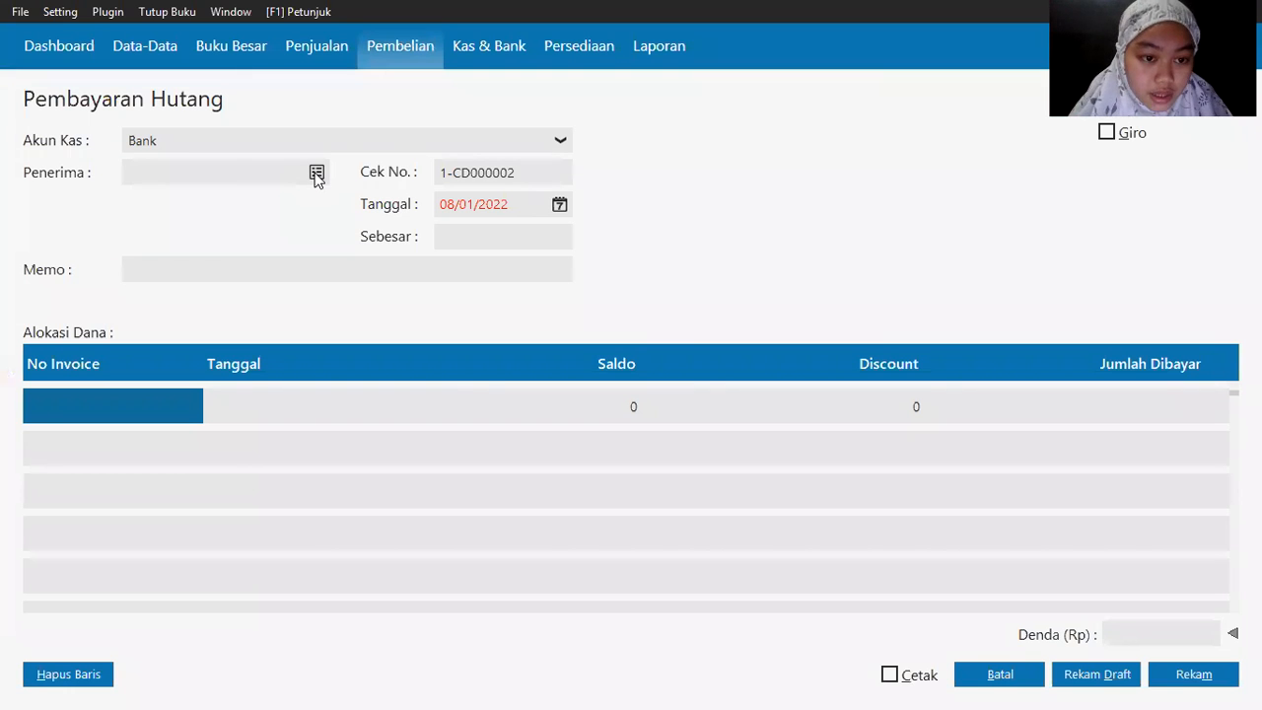
{"action": "left_click", "coordinate": [315, 173]}
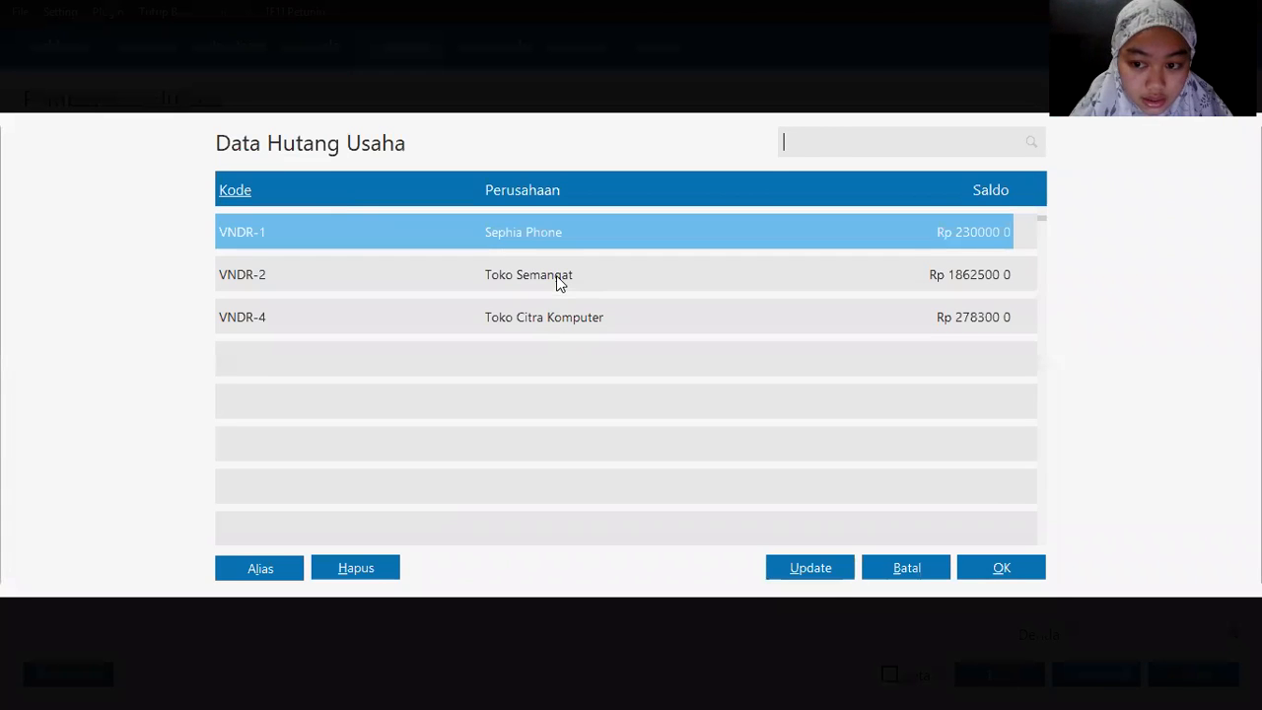
{"action": "left_click", "coordinate": [556, 278]}
{"action": "double_click", "coordinate": [556, 275]}
Step: Set the payment date to 15/01/2020 via the calendar
{"action": "key", "text": "alt+Tab"}
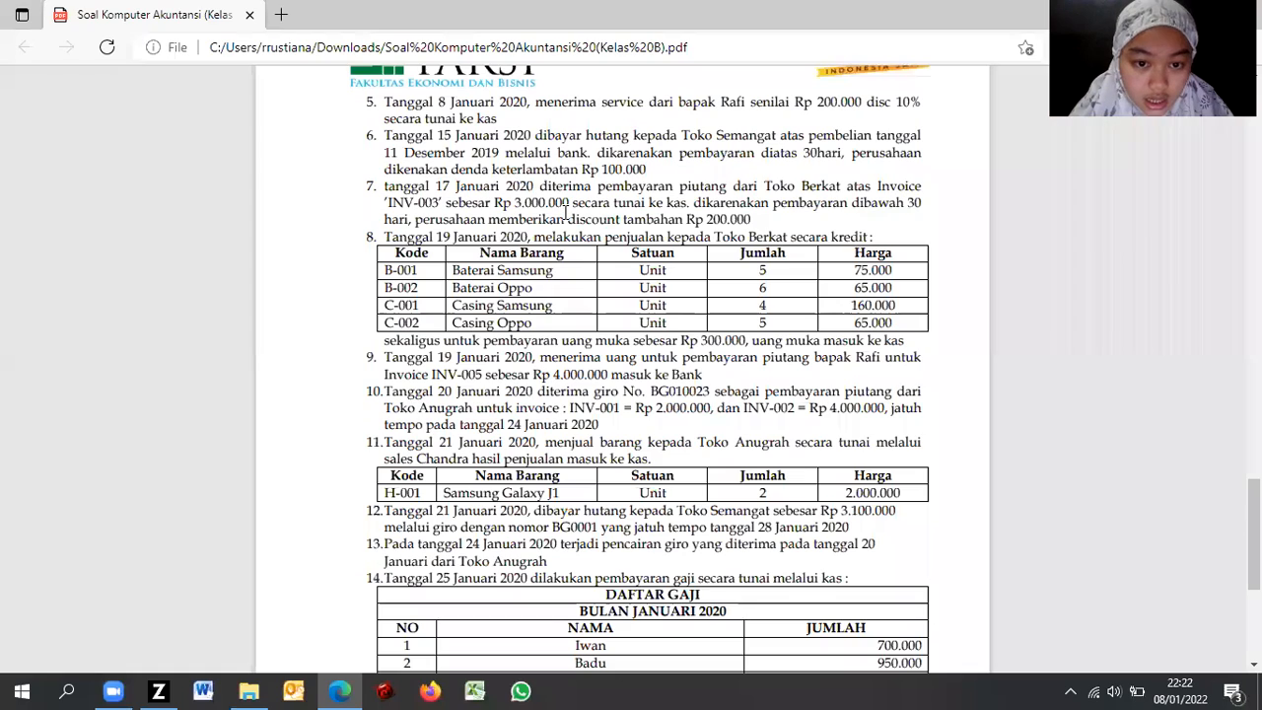
{"action": "key", "text": "alt+Tab"}
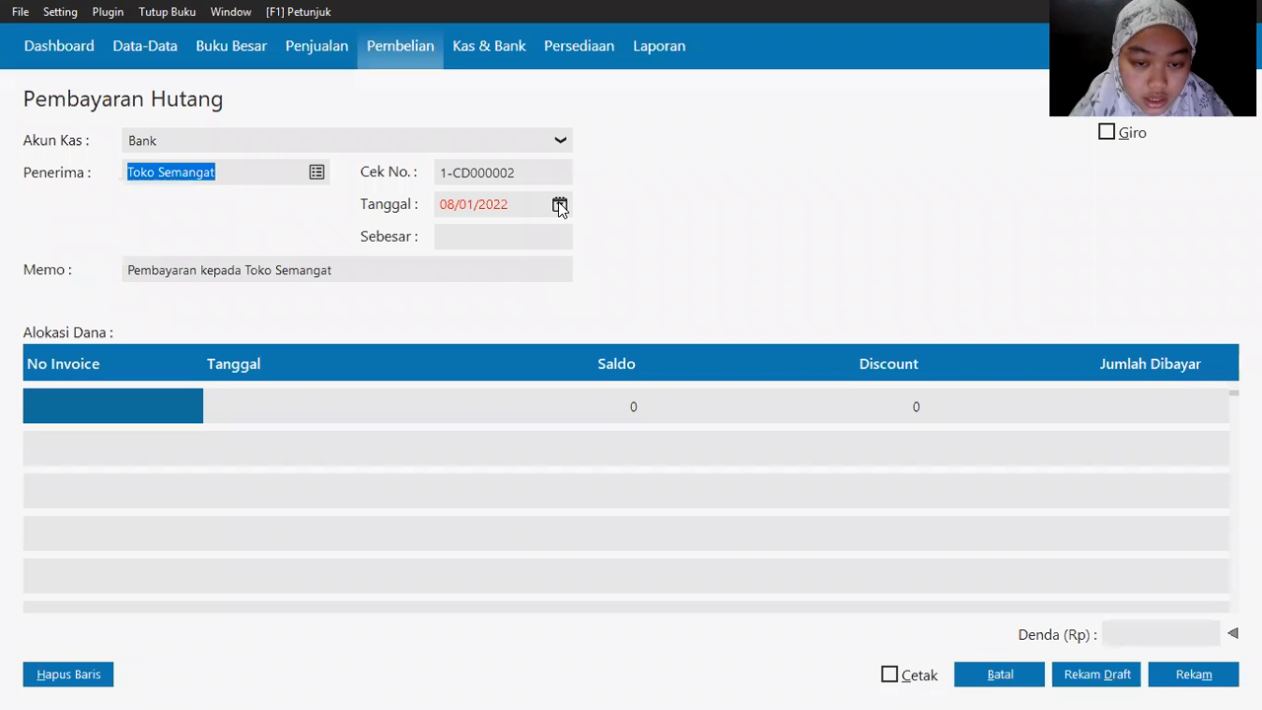
{"action": "left_click", "coordinate": [559, 205]}
{"action": "left_click", "coordinate": [631, 431]}
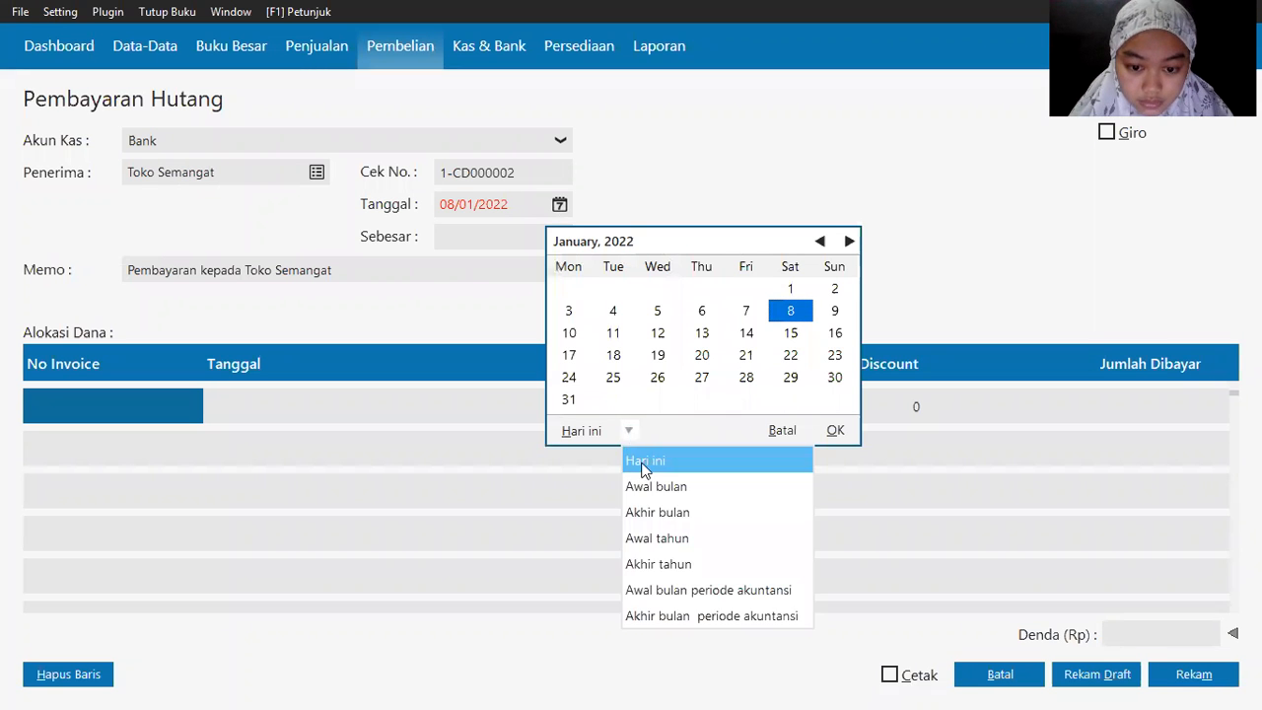
{"action": "left_click", "coordinate": [707, 589]}
{"action": "double_click", "coordinate": [656, 333]}
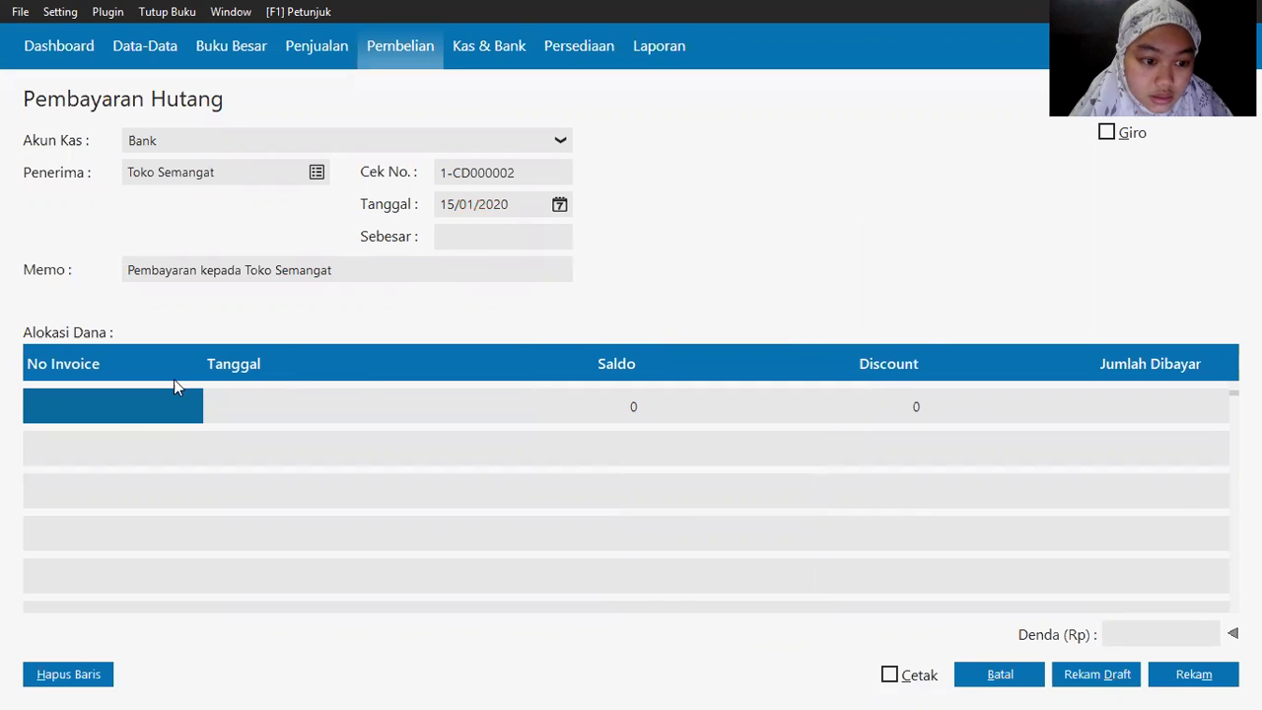
{"action": "key", "text": "alt+Tab"}
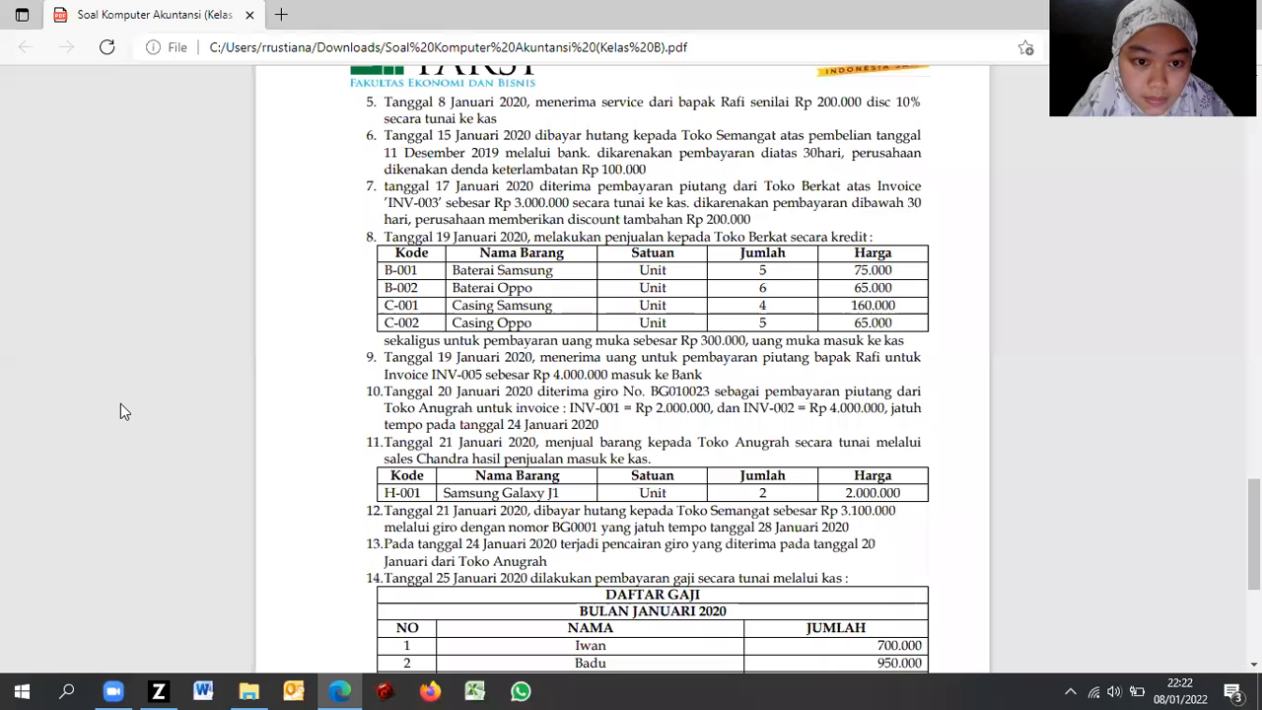
{"action": "key", "text": "alt+Tab"}
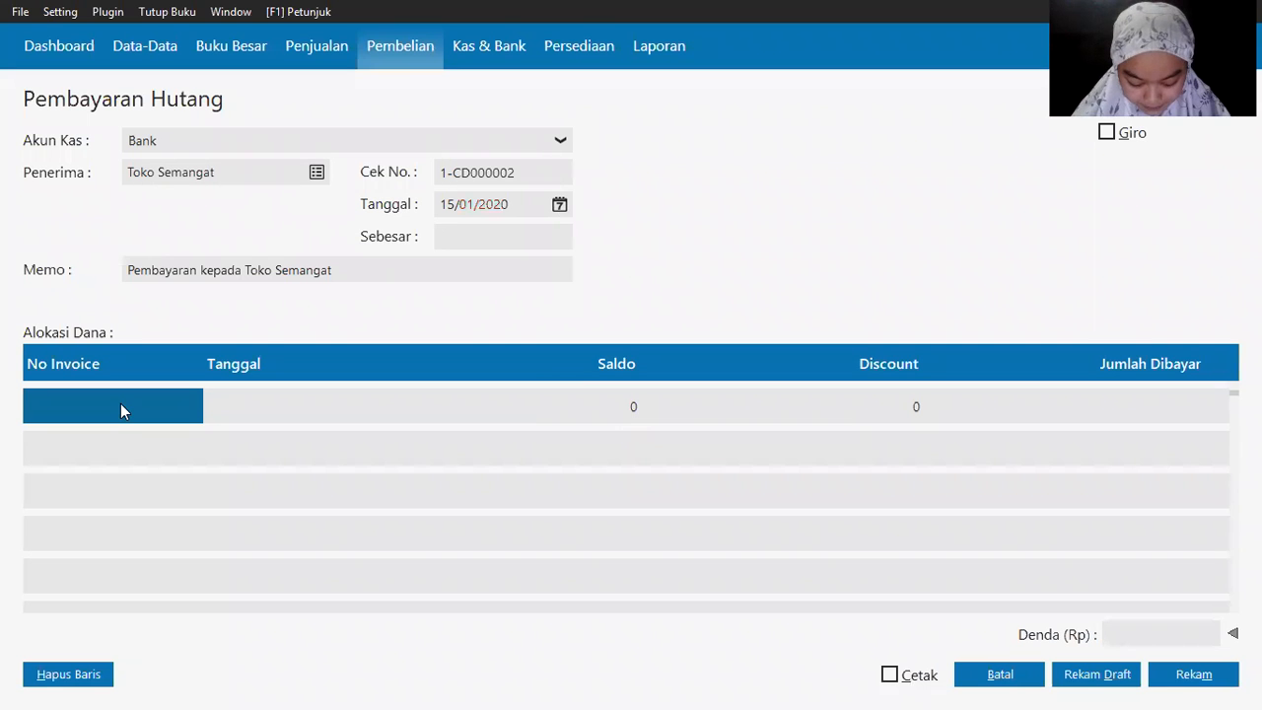
Step: Allocate invoice XII/243 to the payment, paying its full 3,100,000 balance with no discount
{"action": "left_click", "coordinate": [120, 405]}
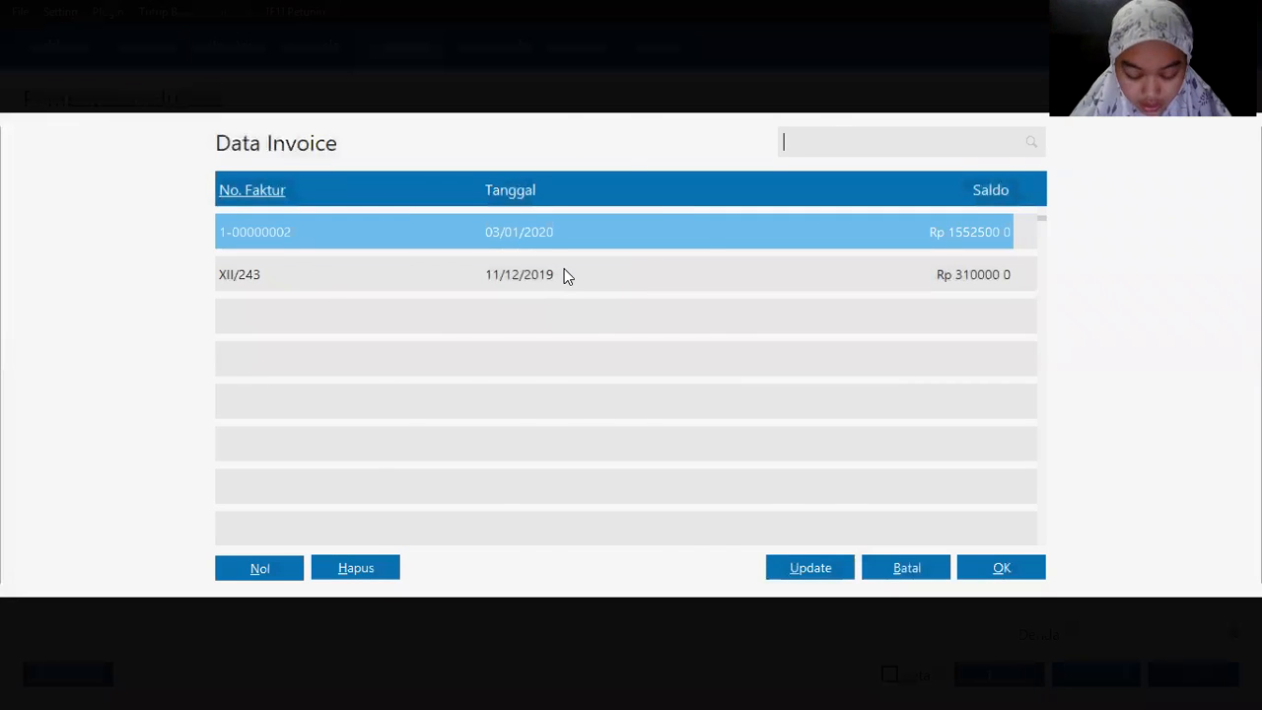
{"action": "key", "text": "alt+Tab"}
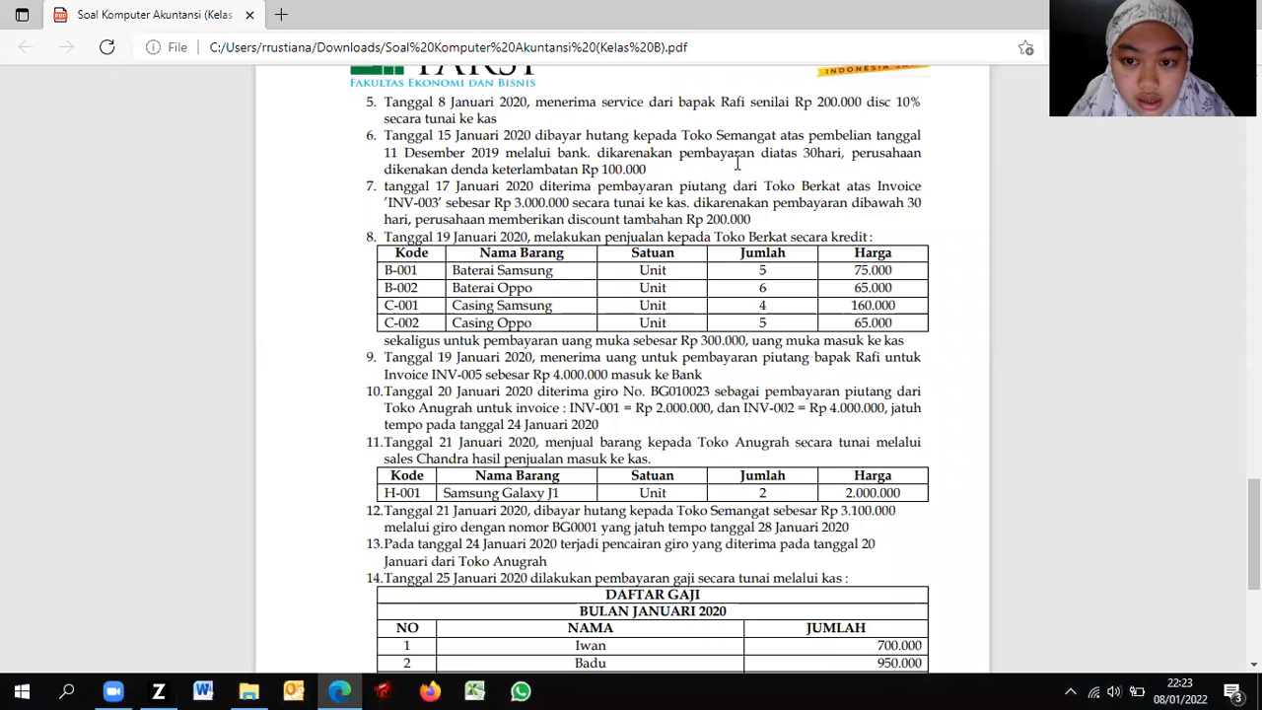
{"action": "key", "text": "alt+Tab"}
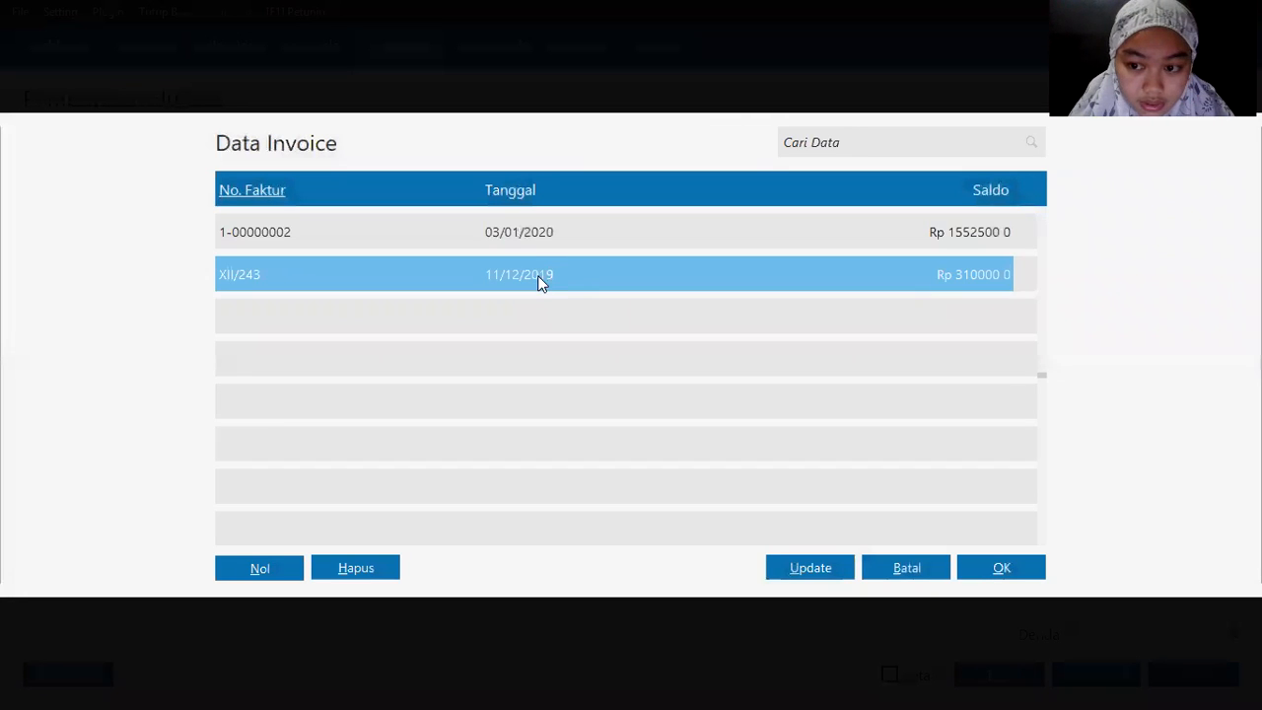
{"action": "double_click", "coordinate": [538, 284]}
{"action": "key", "text": "Tab"}
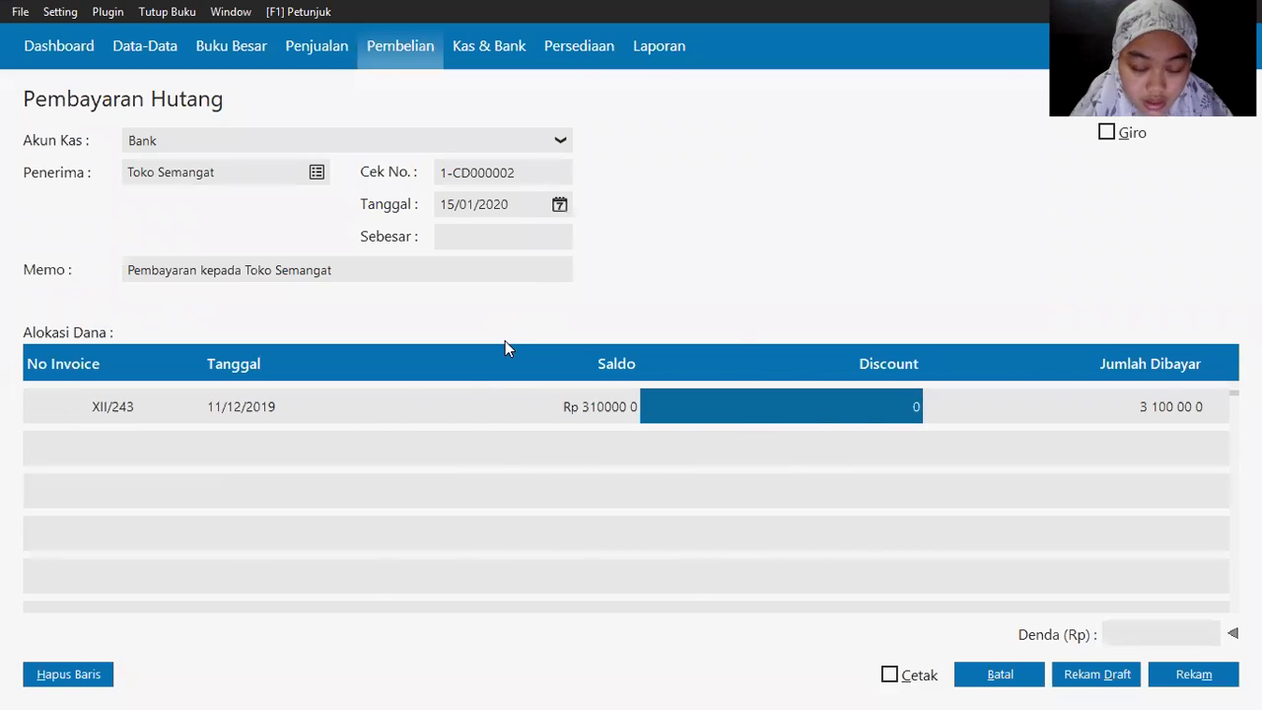
{"action": "key", "text": "alt+Tab"}
{"action": "key", "text": "alt+Tab"}
{"action": "key", "text": "Tab"}
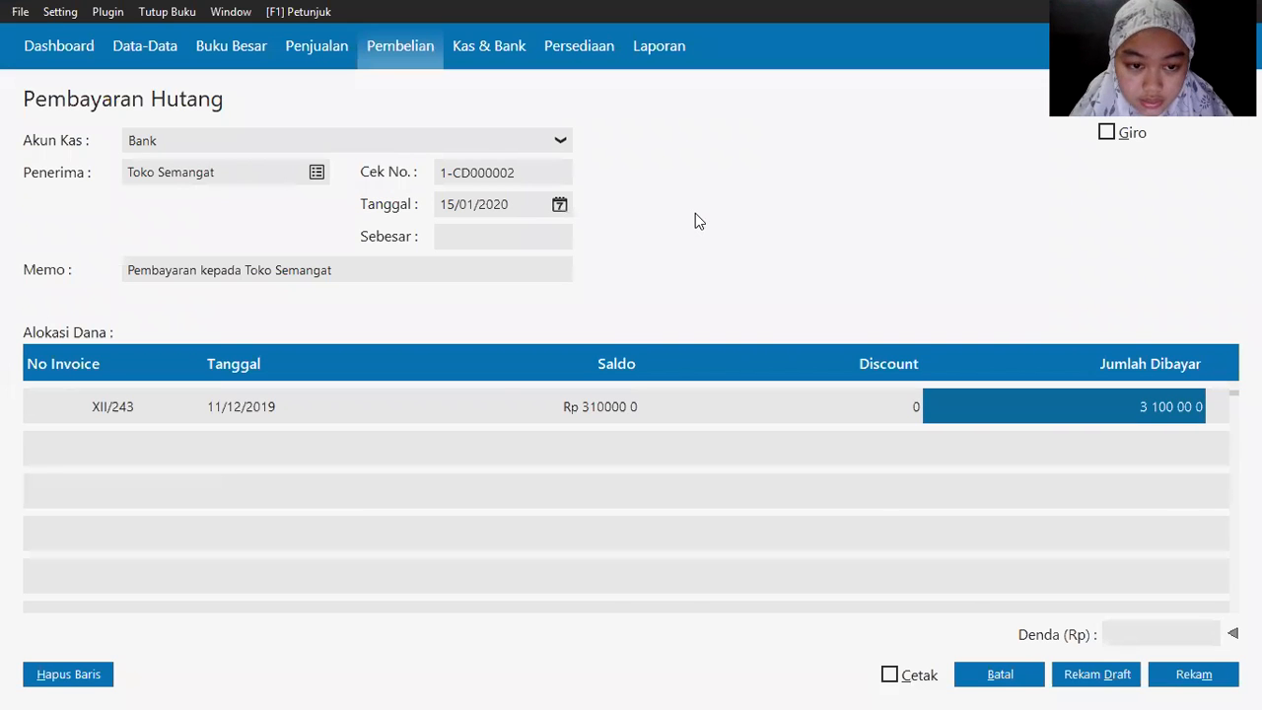
{"action": "key", "text": "alt+Tab"}
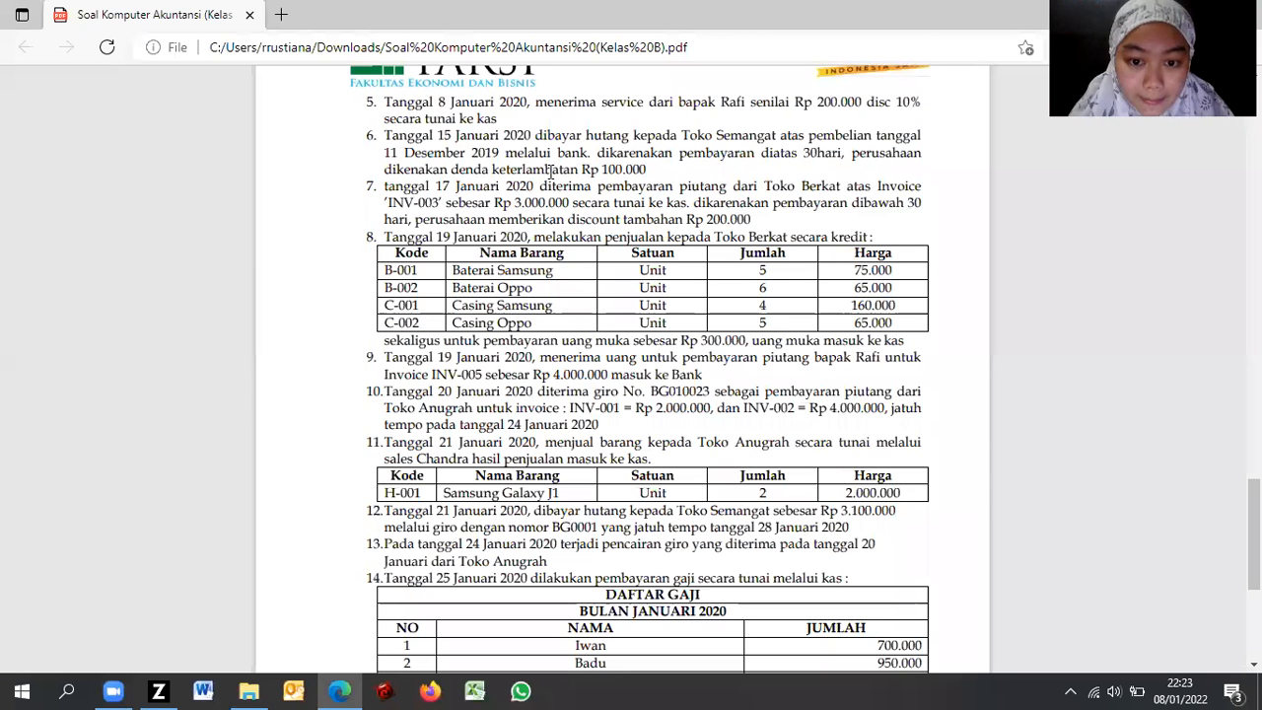
{"action": "key", "text": "alt+Tab"}
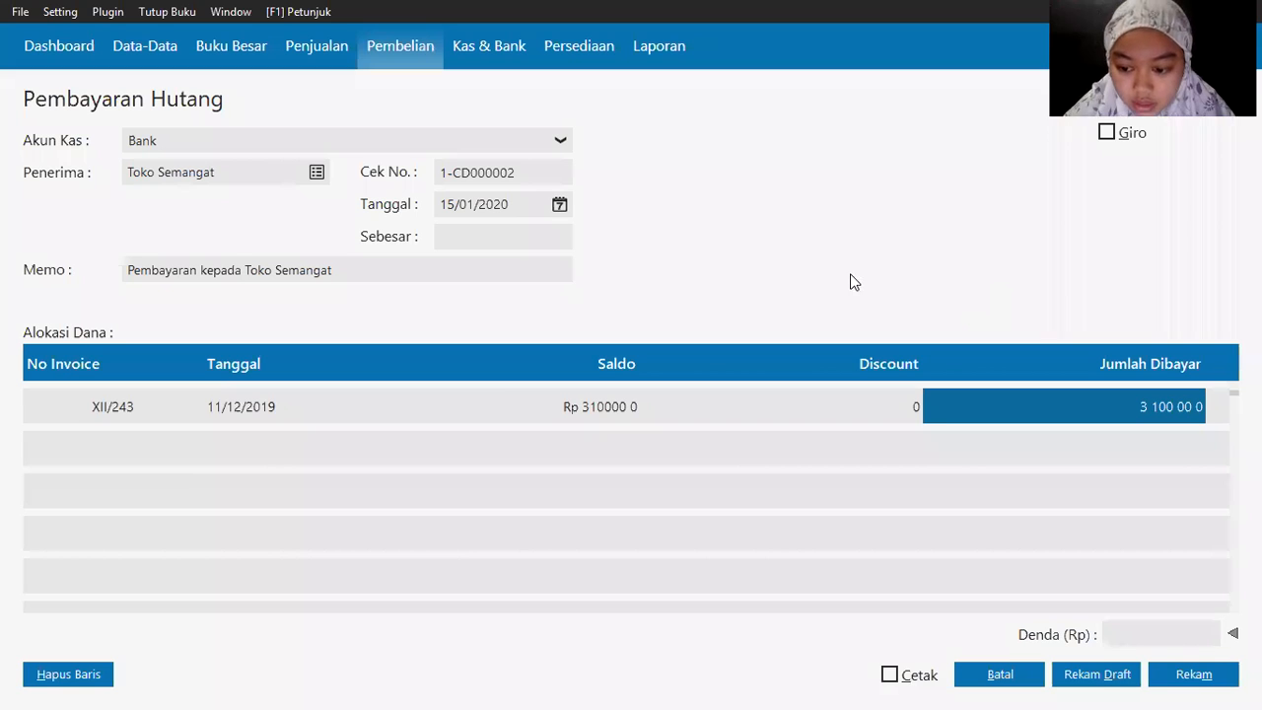
Step: Enter a 100000 late-payment penalty on the Toko Semangat payment
{"action": "left_click", "coordinate": [1139, 632]}
{"action": "type", "text": "100"}
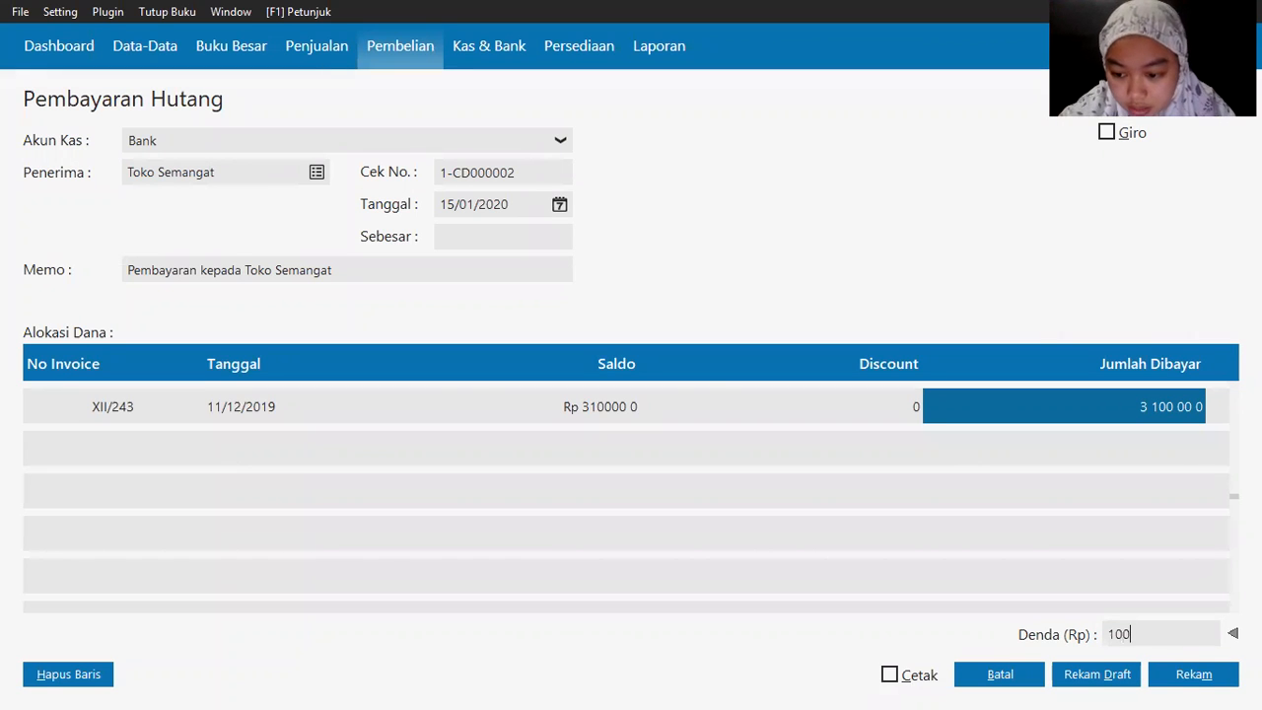
{"action": "type", "text": "00 0"}
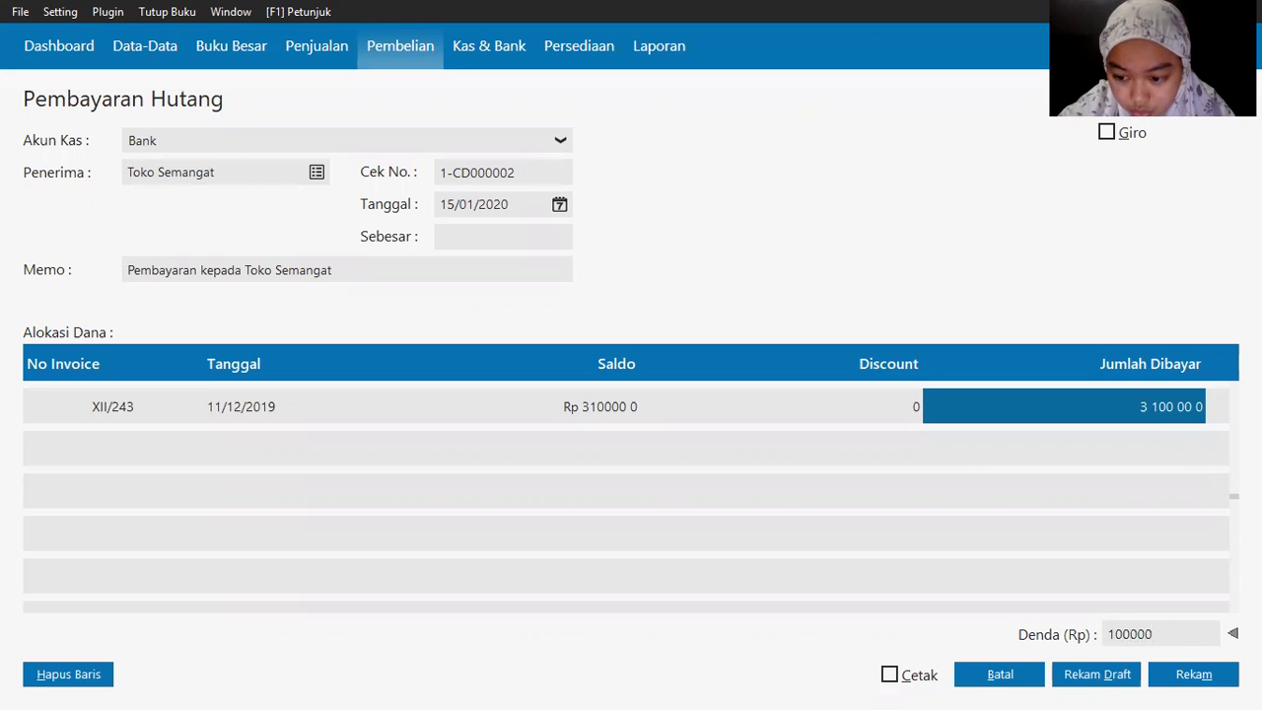
{"action": "key", "text": "Tab"}
{"action": "key", "text": "alt+Tab"}
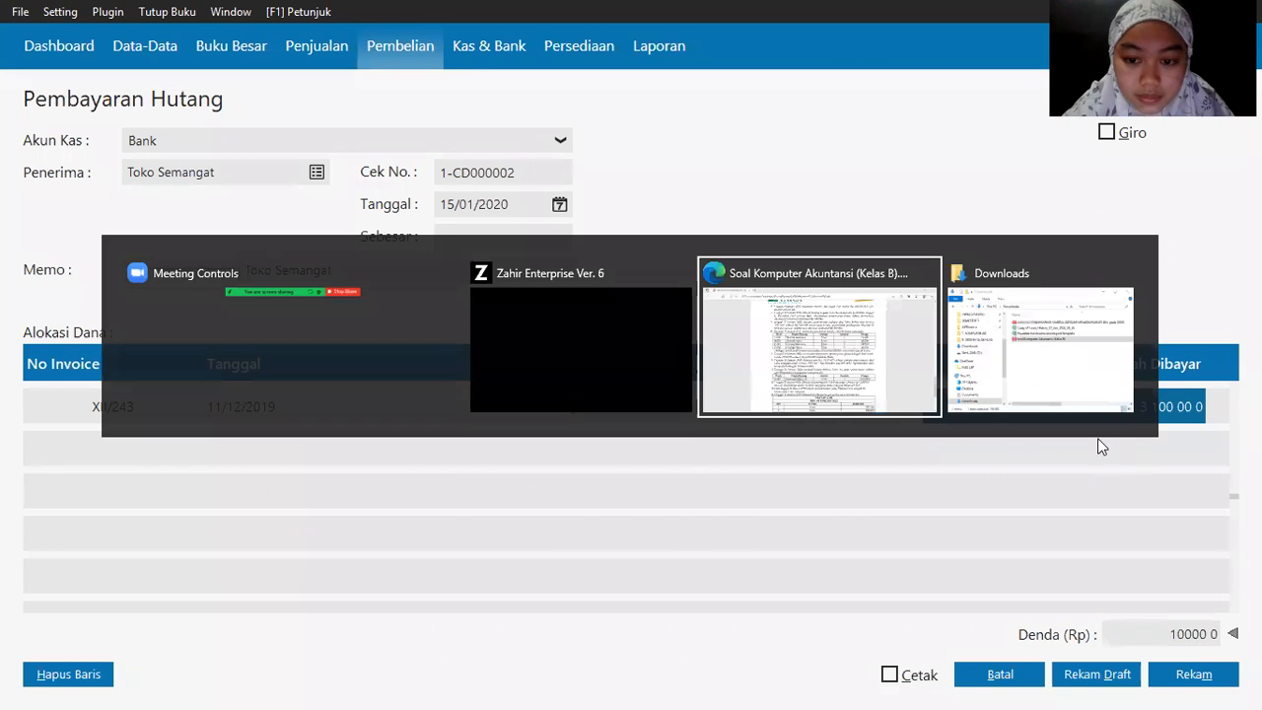
{"action": "left_click_drag", "start_coordinate": [672, 160], "coordinate": [645, 168]}
{"action": "right_click", "coordinate": [616, 160]}
{"action": "left_click", "coordinate": [639, 187]}
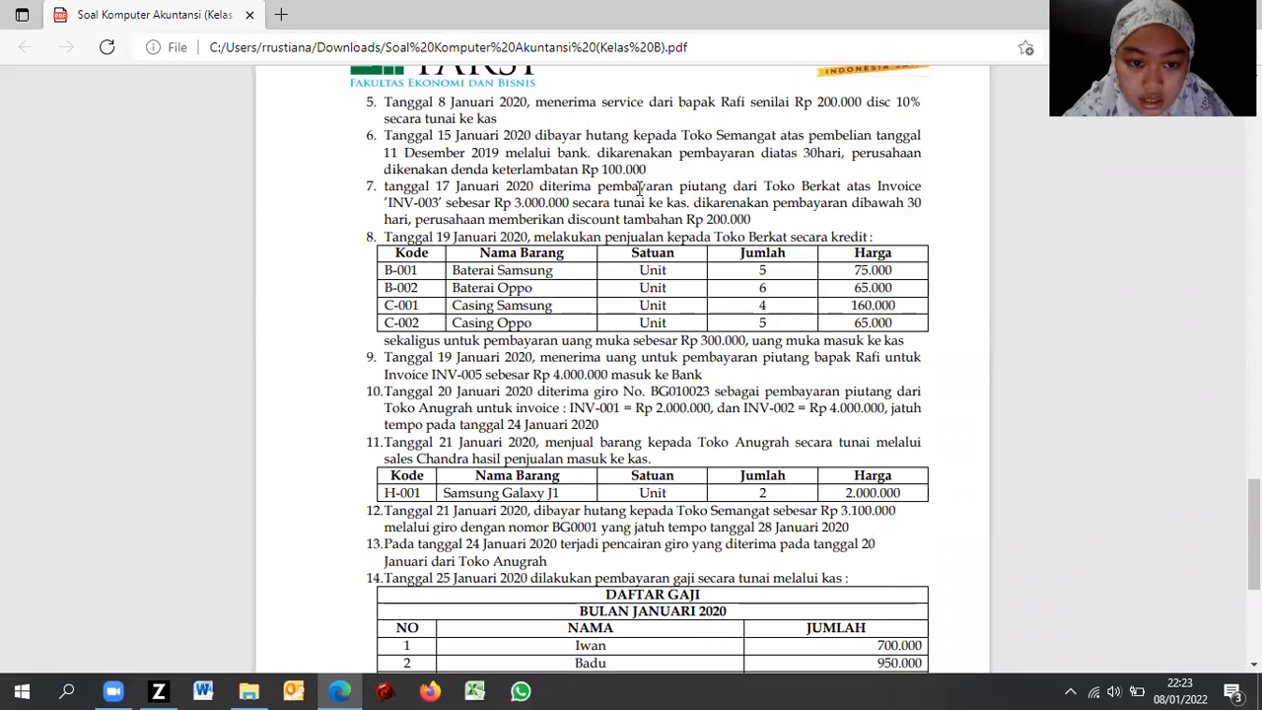
{"action": "key", "text": "alt+Tab"}
{"action": "key", "text": "alt+Tab"}
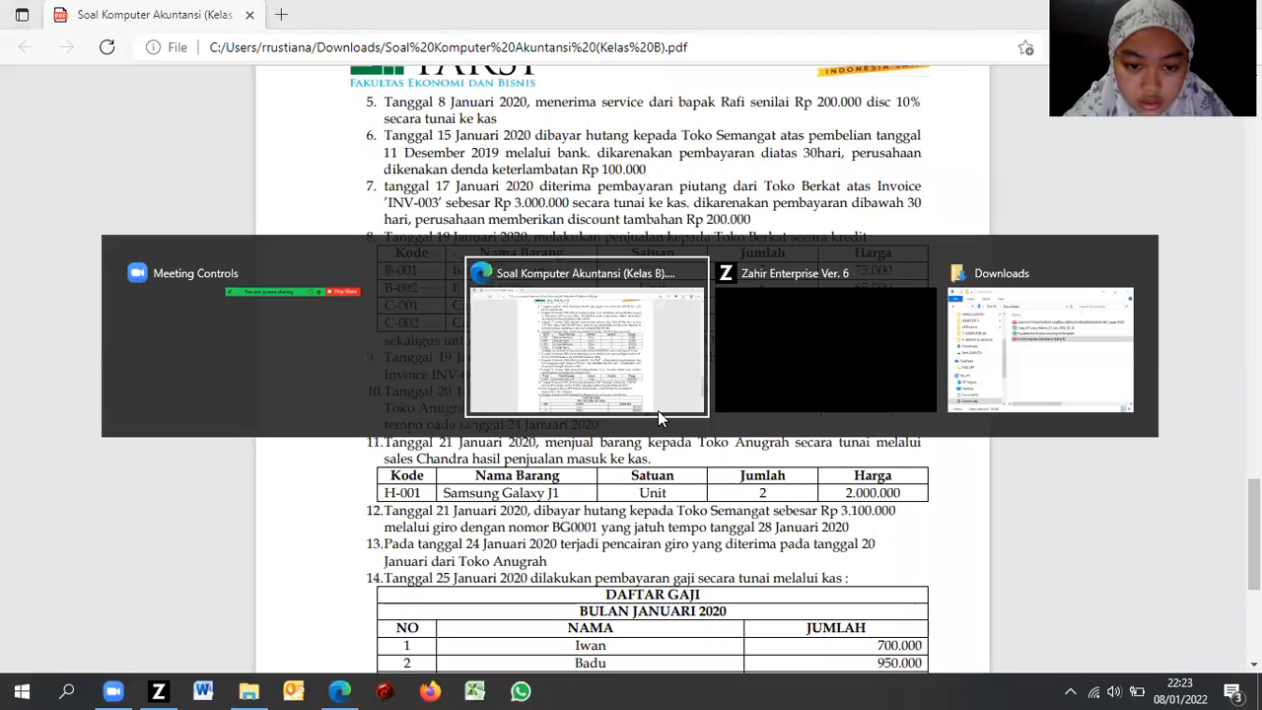
Step: Save the Rp 3,200,000 payment after dismissing the zero cash-out warning, then close the form
{"action": "left_click", "coordinate": [1194, 673]}
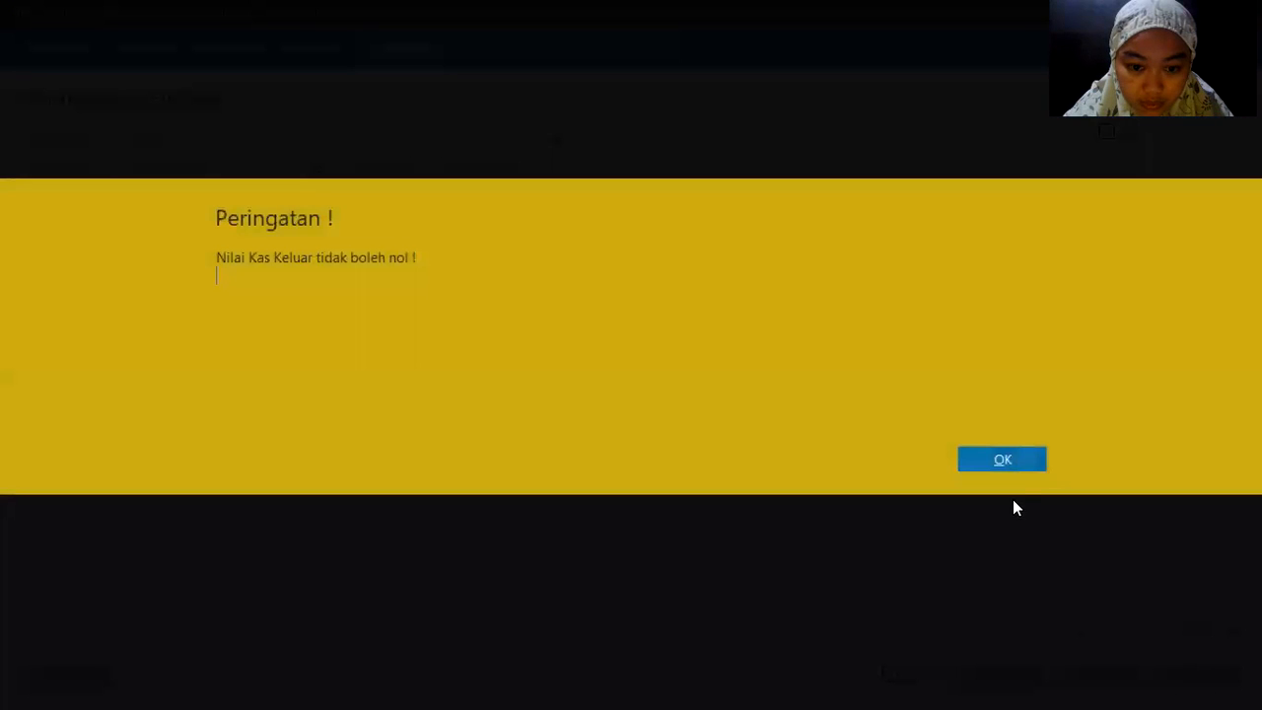
{"action": "left_click", "coordinate": [1018, 460]}
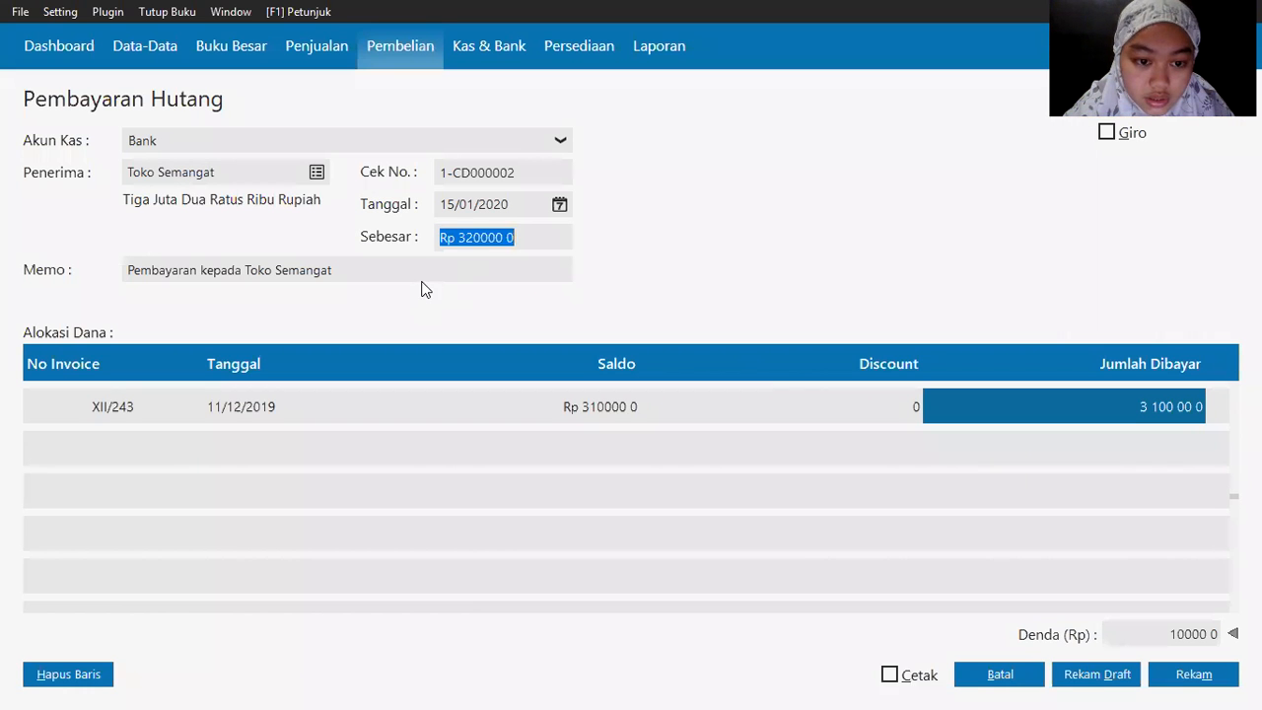
{"action": "key", "text": "Tab"}
{"action": "left_click", "coordinate": [1192, 673]}
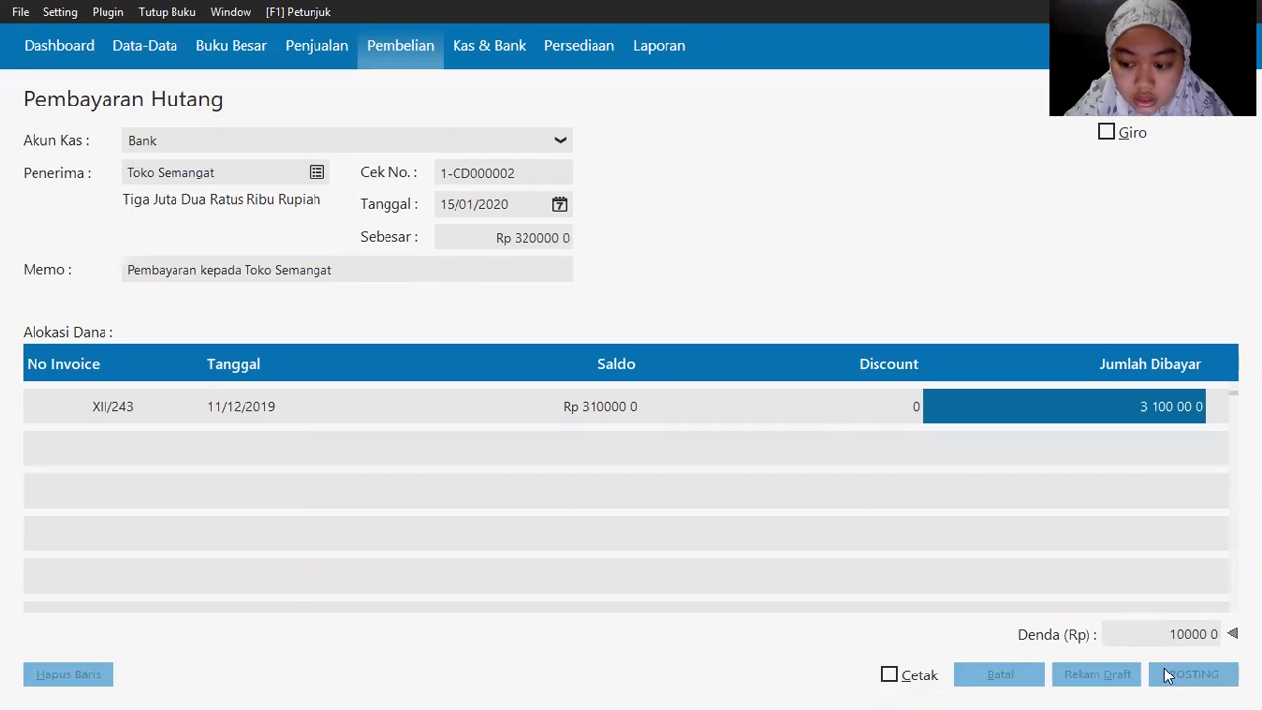
{"action": "left_click", "coordinate": [989, 678]}
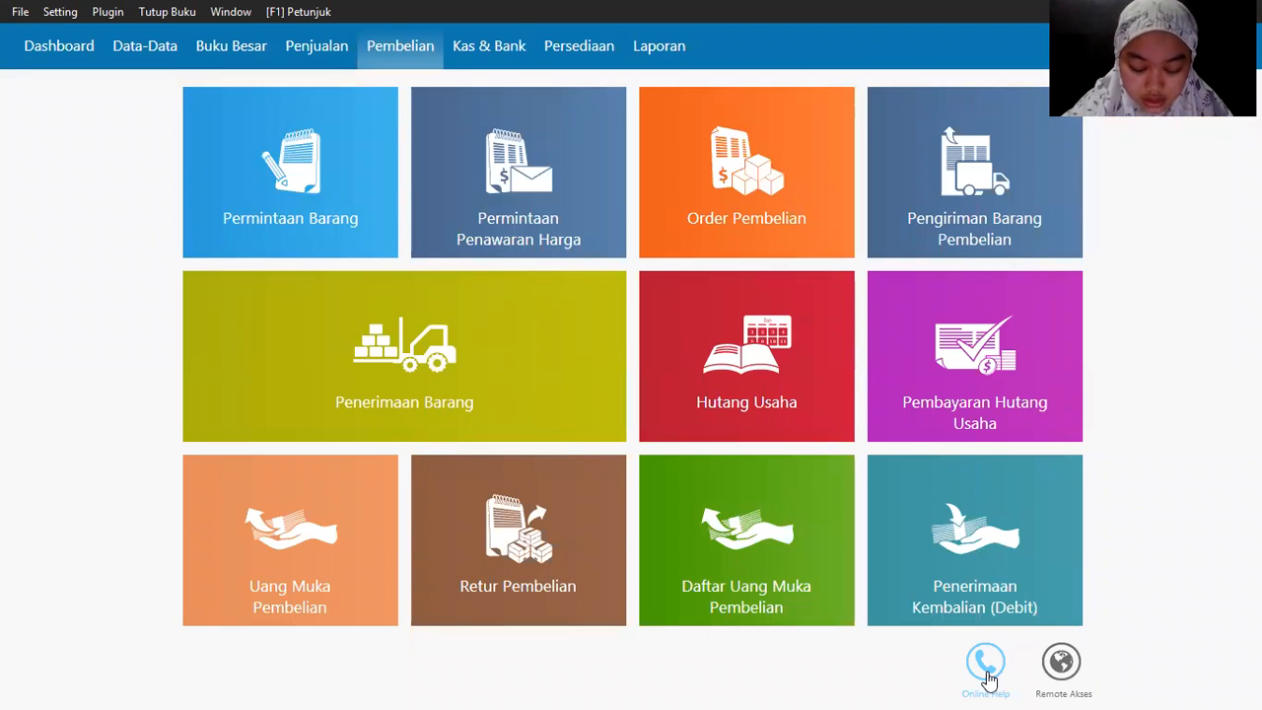
Step: Read the next exercise item in the PDF, then start a new Pembayaran Piutang under Penjualan
{"action": "key", "text": "alt+Tab"}
{"action": "key", "text": "alt+Tab"}
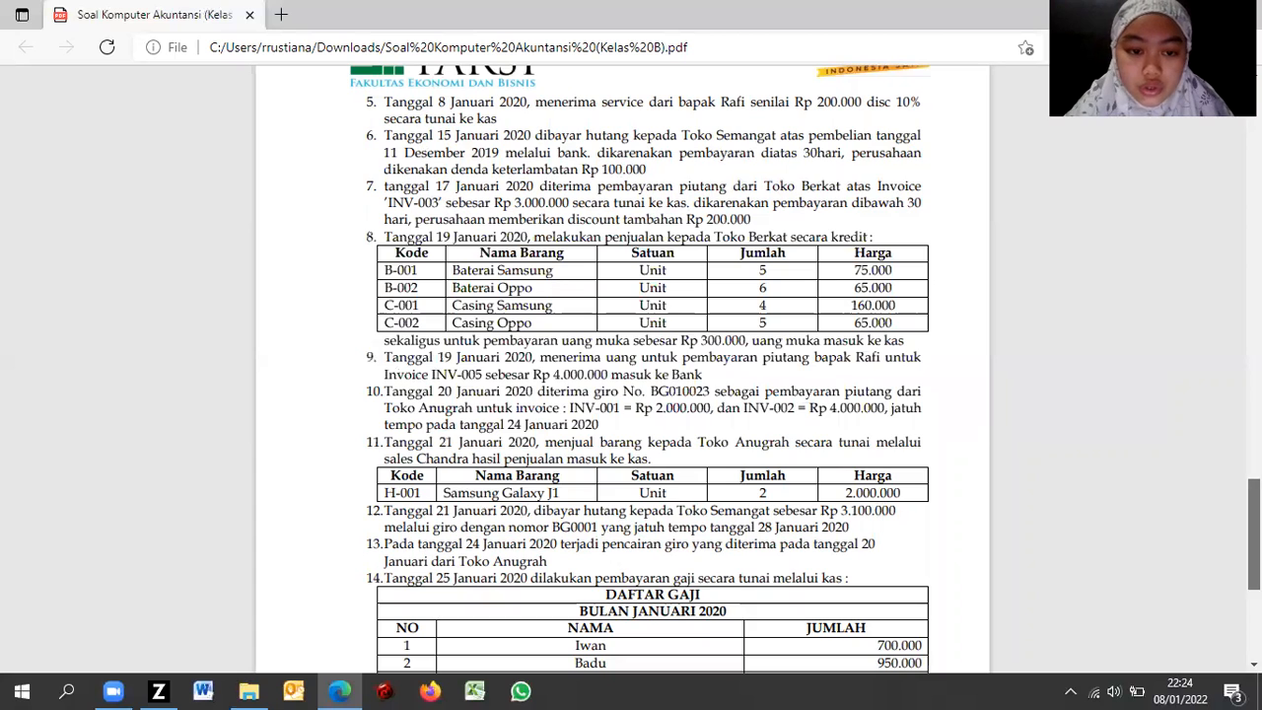
{"action": "scroll", "coordinate": [651, 369], "scroll_direction": "down", "scroll_amount": 2}
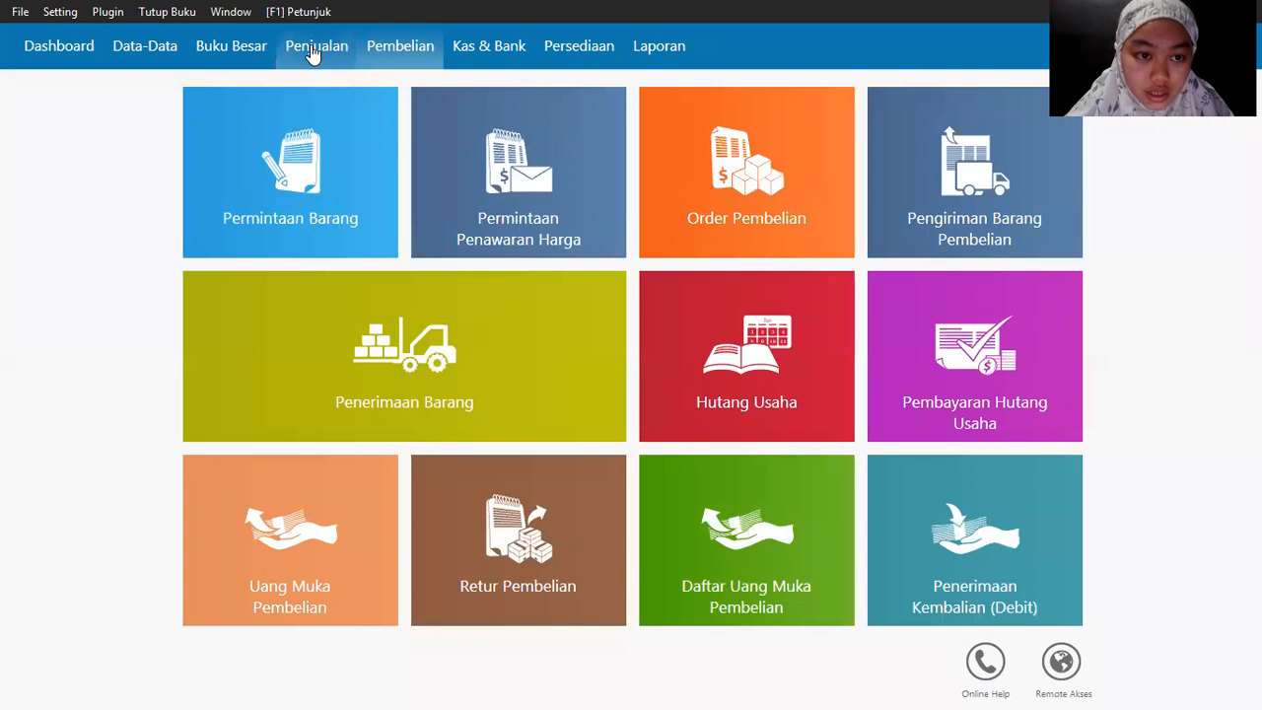
{"action": "left_click", "coordinate": [314, 49]}
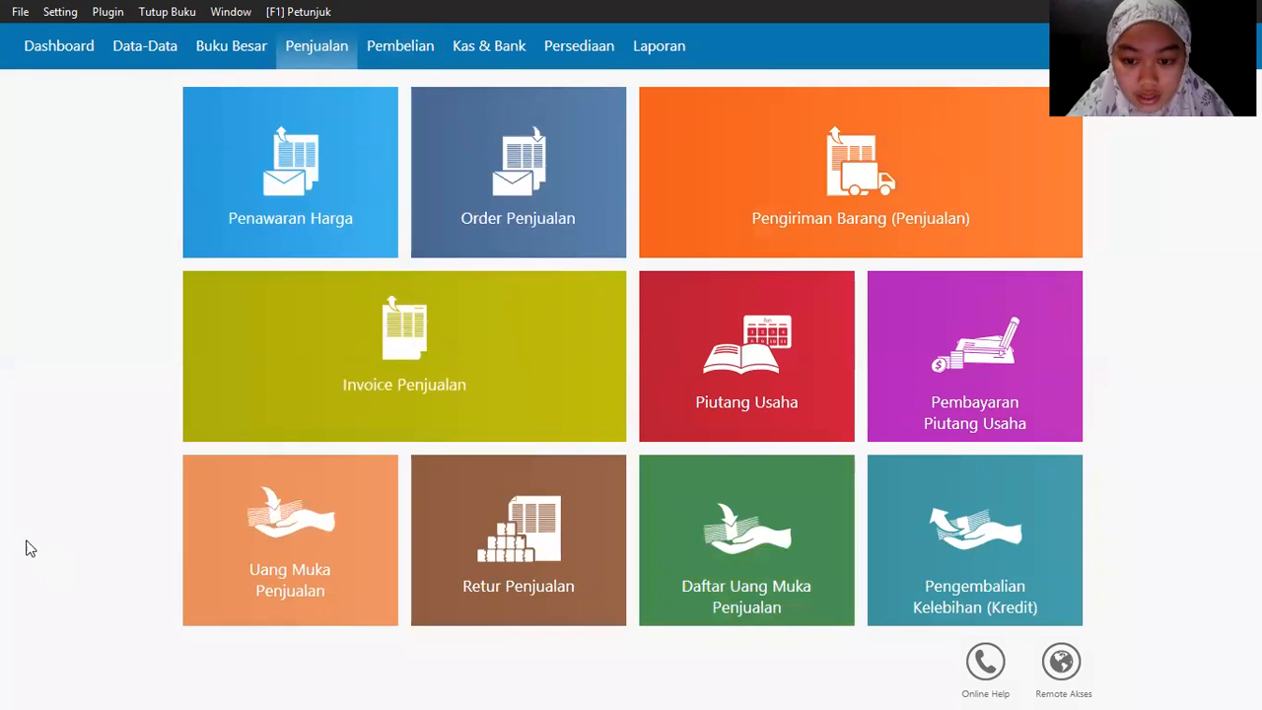
{"action": "left_click", "coordinate": [893, 417]}
Step: Set the receiving account to Kas and the paying customer to Toko Berkat
{"action": "left_click", "coordinate": [221, 174]}
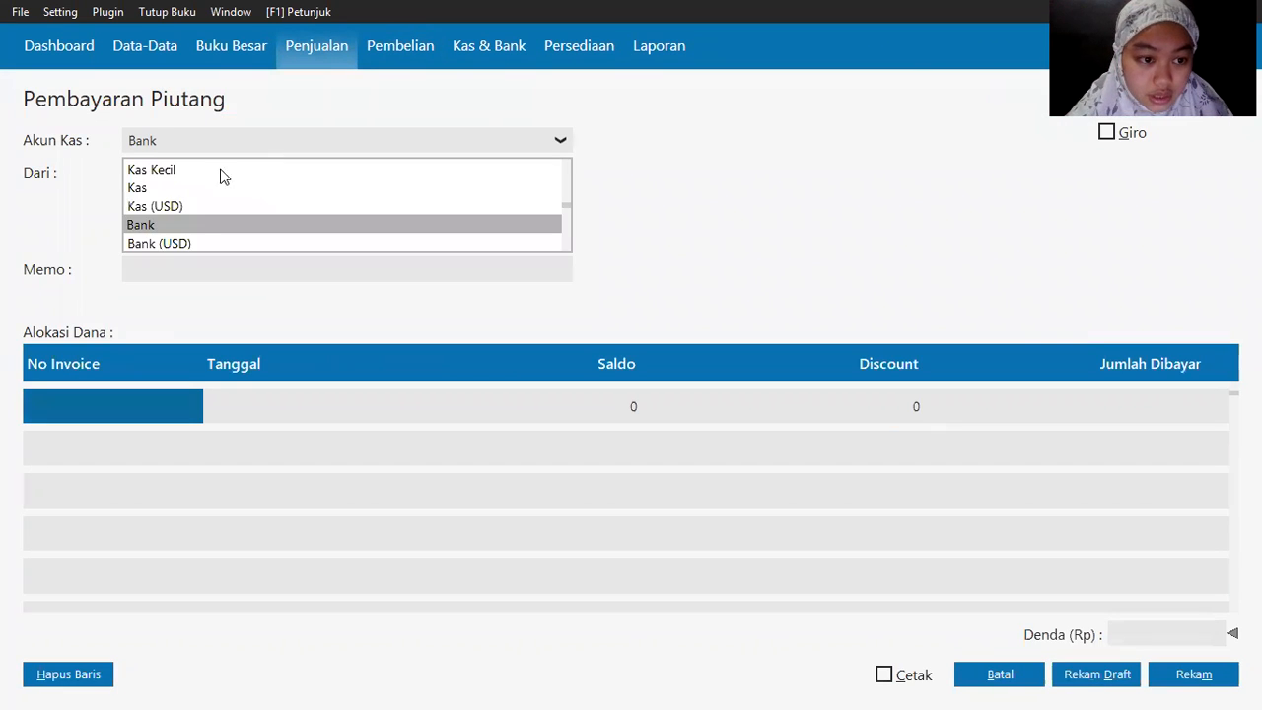
{"action": "left_click", "coordinate": [197, 192]}
{"action": "key", "text": "alt+Tab"}
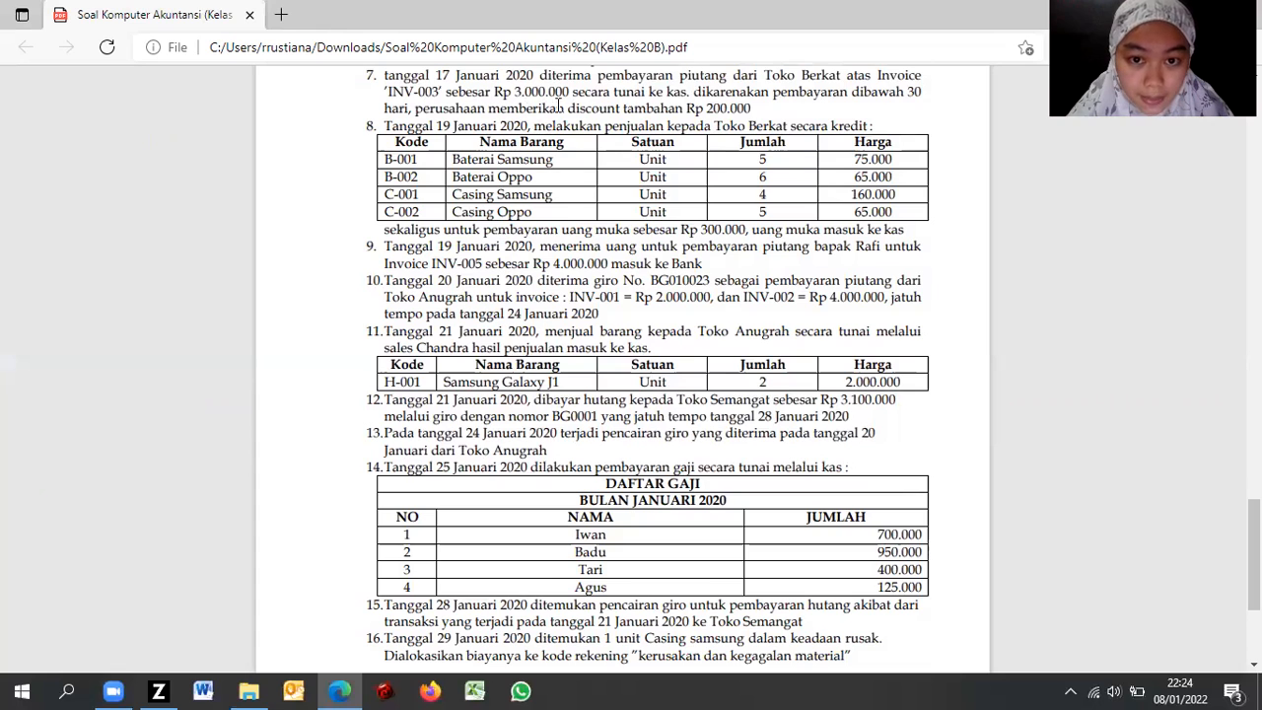
{"action": "key", "text": "alt+Tab"}
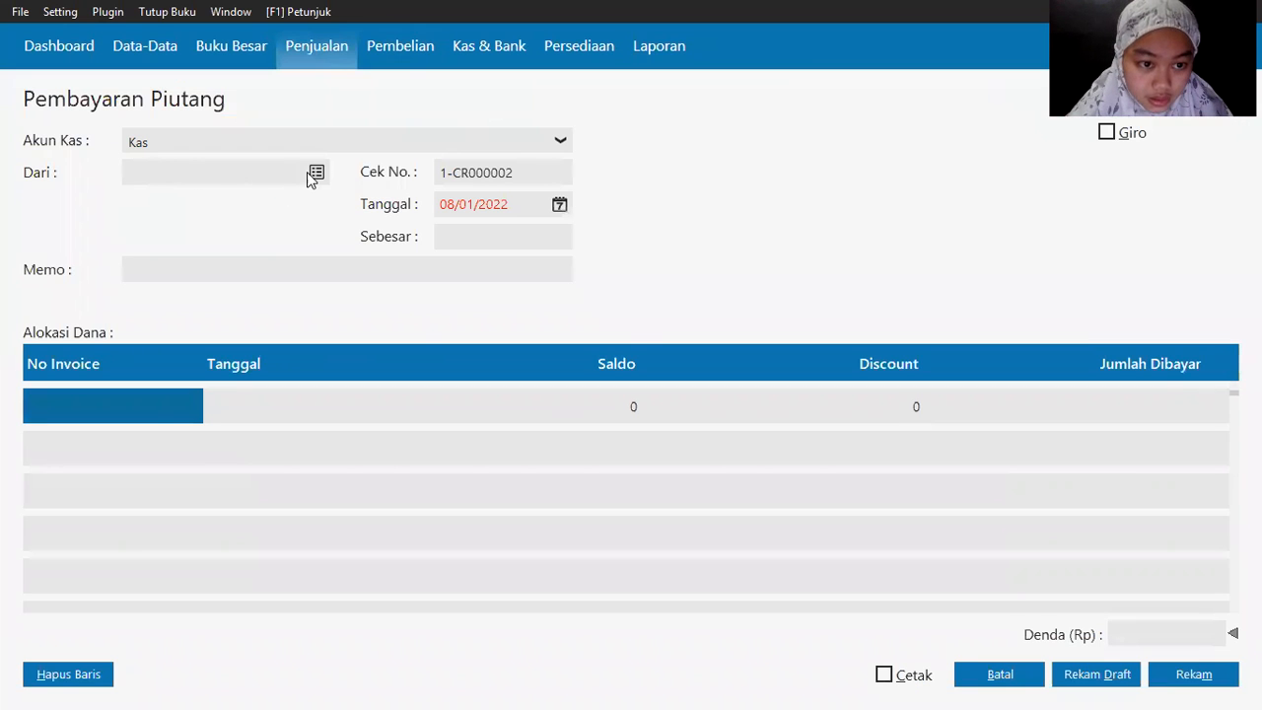
{"action": "key", "text": "alt+Tab"}
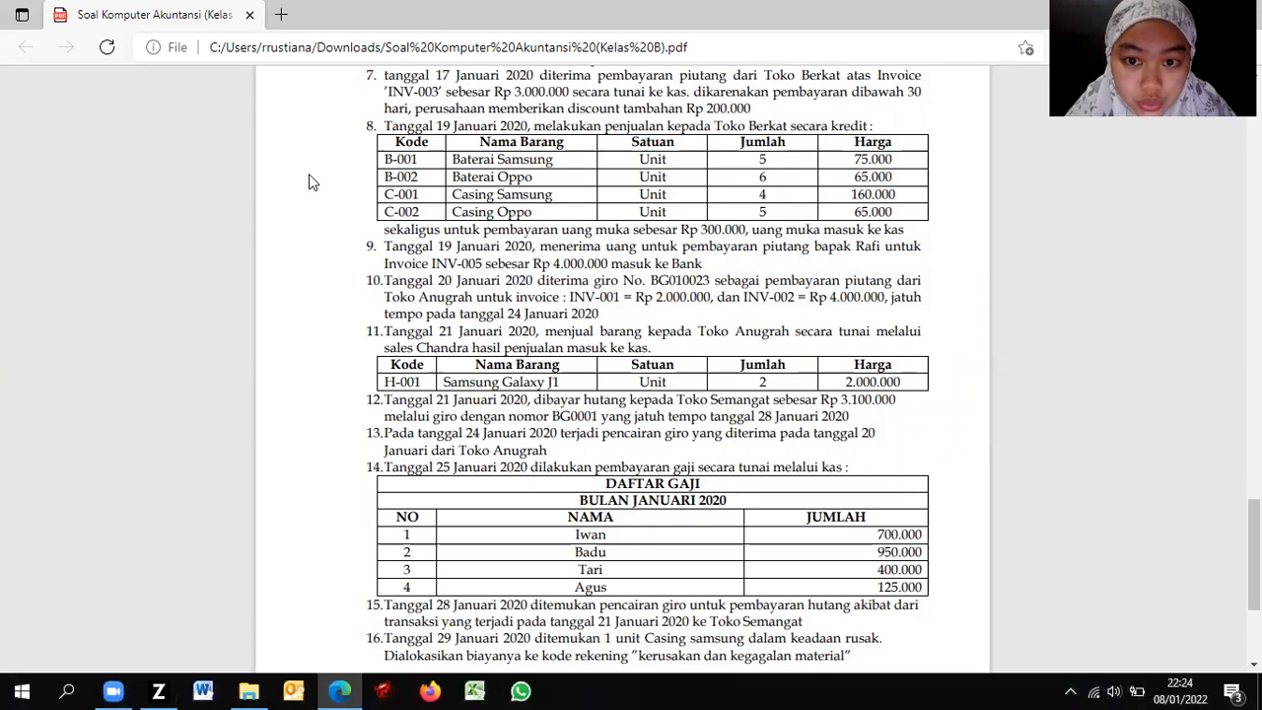
{"action": "key", "text": "alt+Tab"}
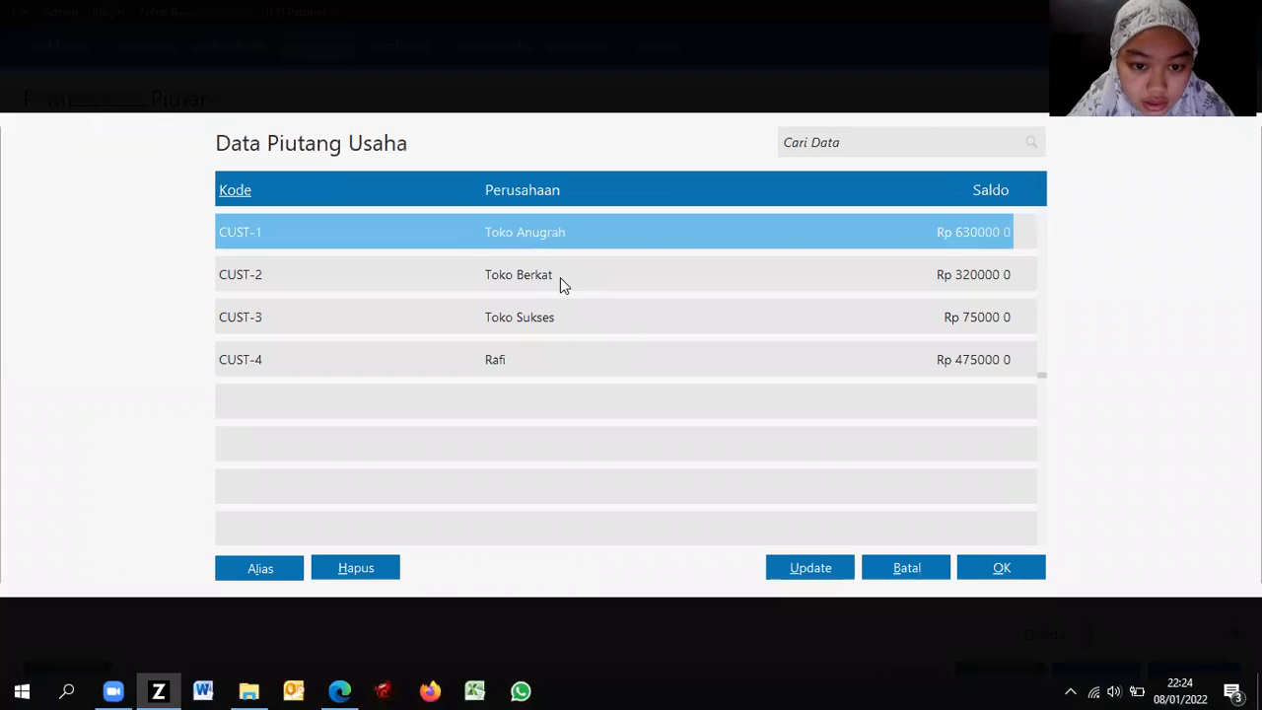
{"action": "double_click", "coordinate": [560, 279]}
Step: Allocate the receipt to invoice INV-003 with a 200000 discount
{"action": "left_click", "coordinate": [83, 400]}
{"action": "key", "text": "Return"}
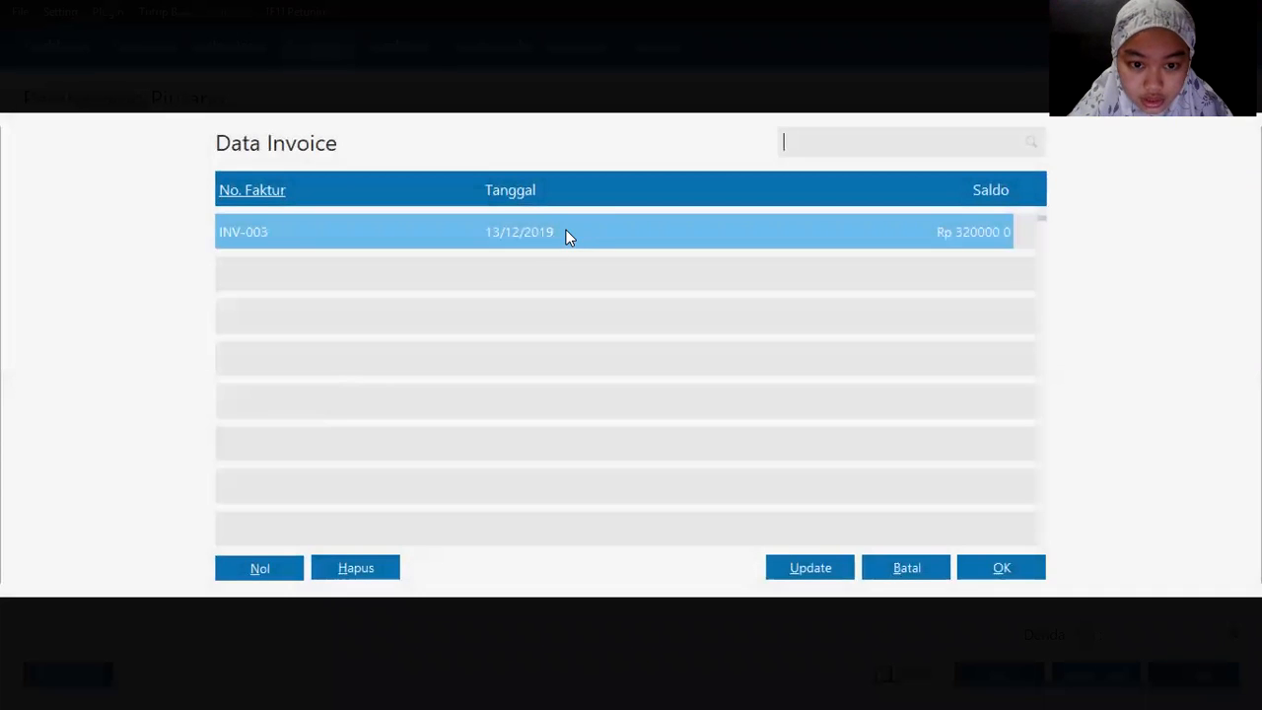
{"action": "double_click", "coordinate": [566, 232]}
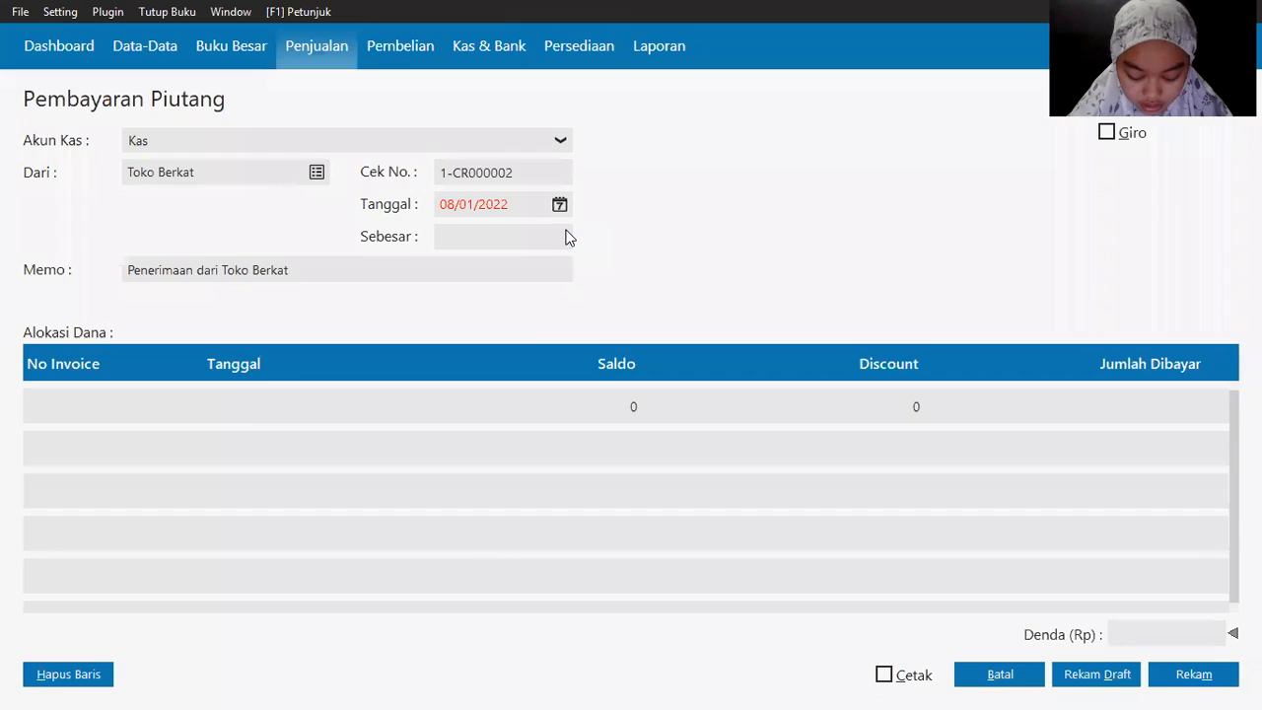
{"action": "left_click", "coordinate": [514, 429]}
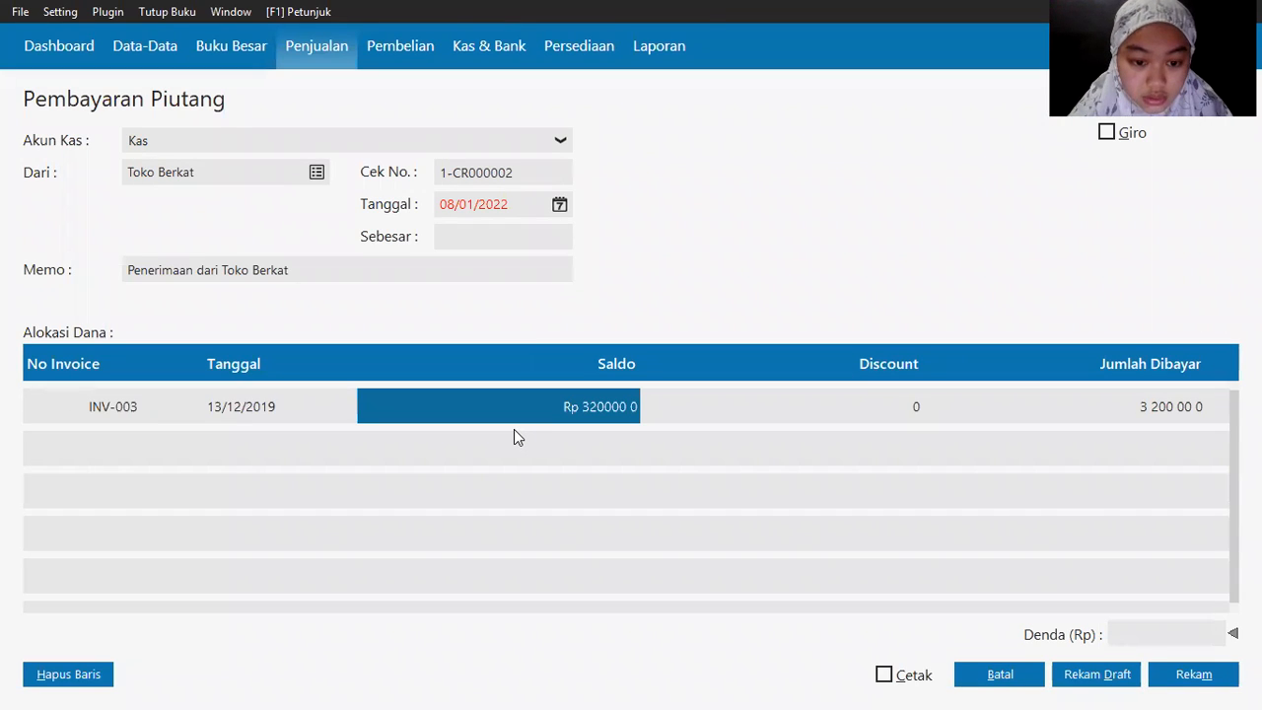
{"action": "key", "text": "Tab"}
{"action": "key", "text": "alt+Tab"}
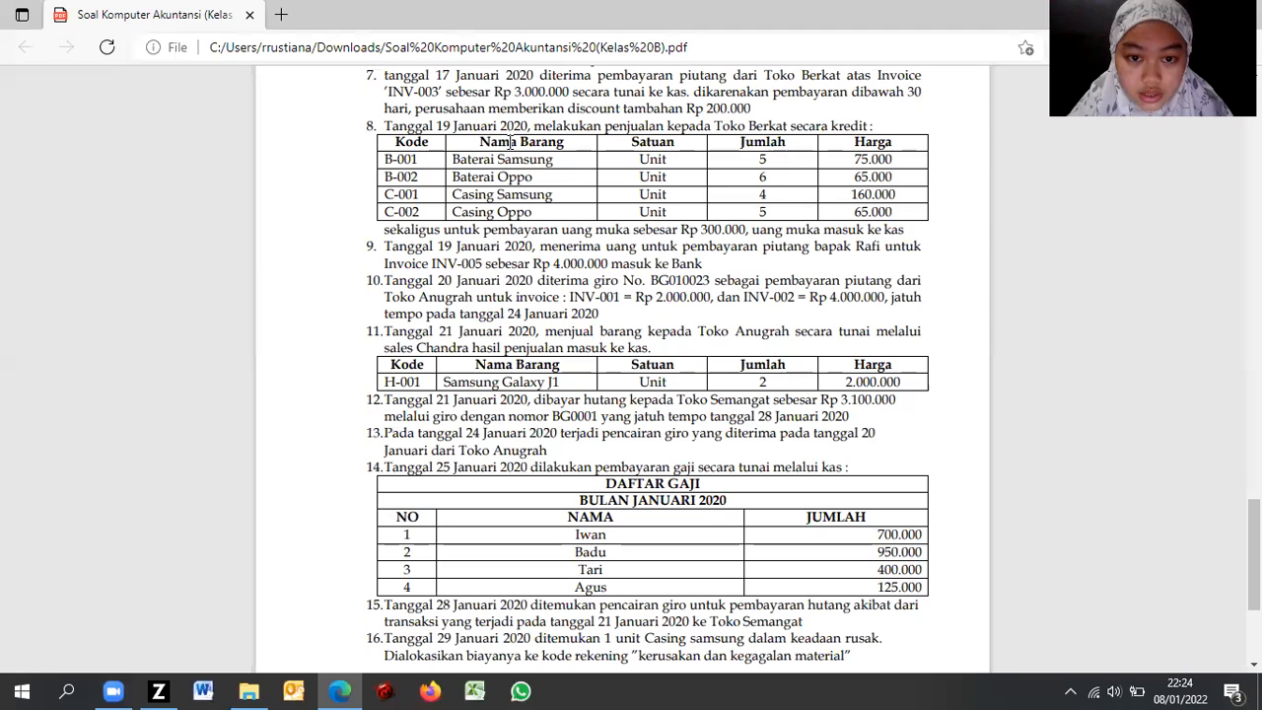
{"action": "key", "text": "alt+Tab"}
{"action": "type", "text": "2"}
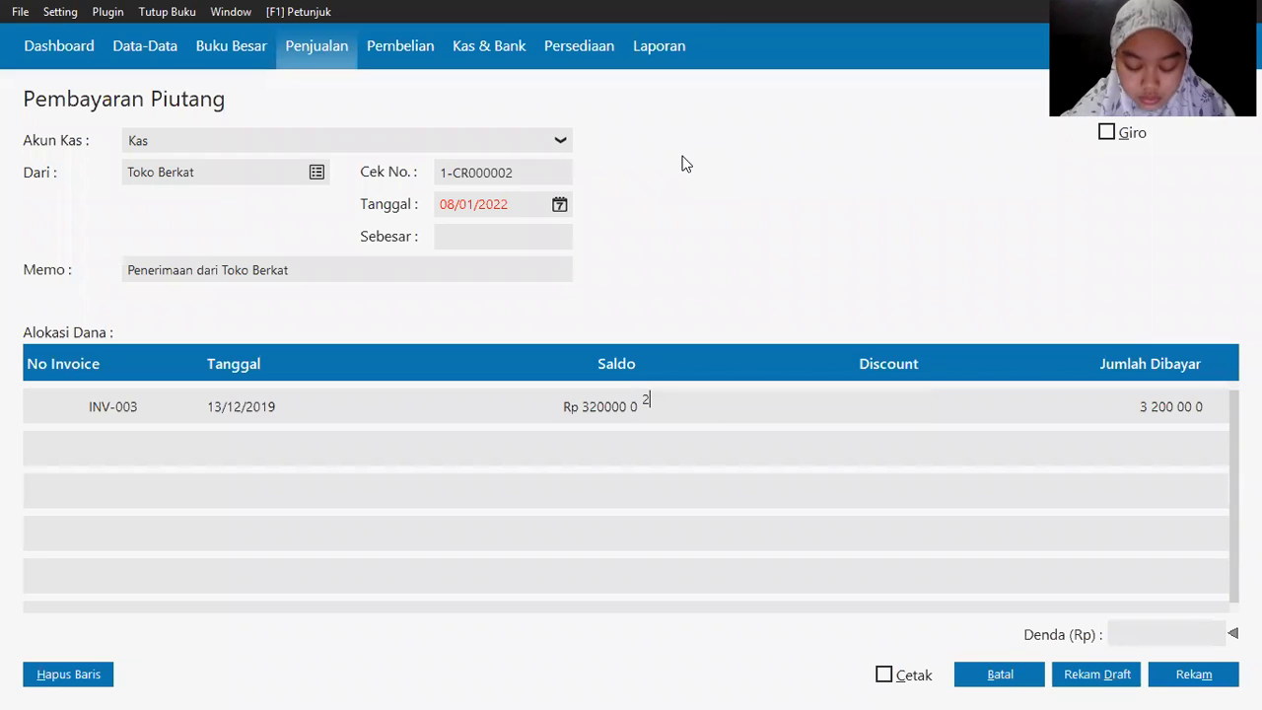
{"action": "type", "text": "0000 0"}
{"action": "key", "text": "Tab"}
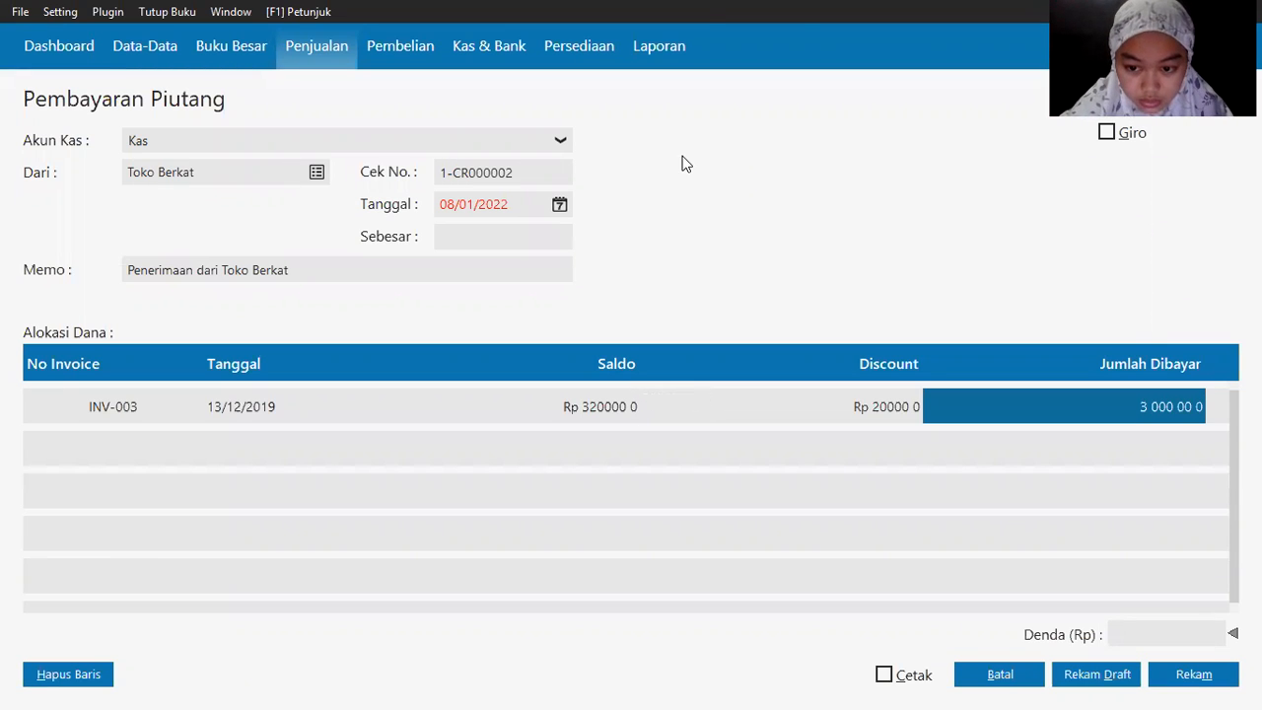
Step: Set the receipt date to 17/01/2020 via the calendar
{"action": "key", "text": "alt+Tab"}
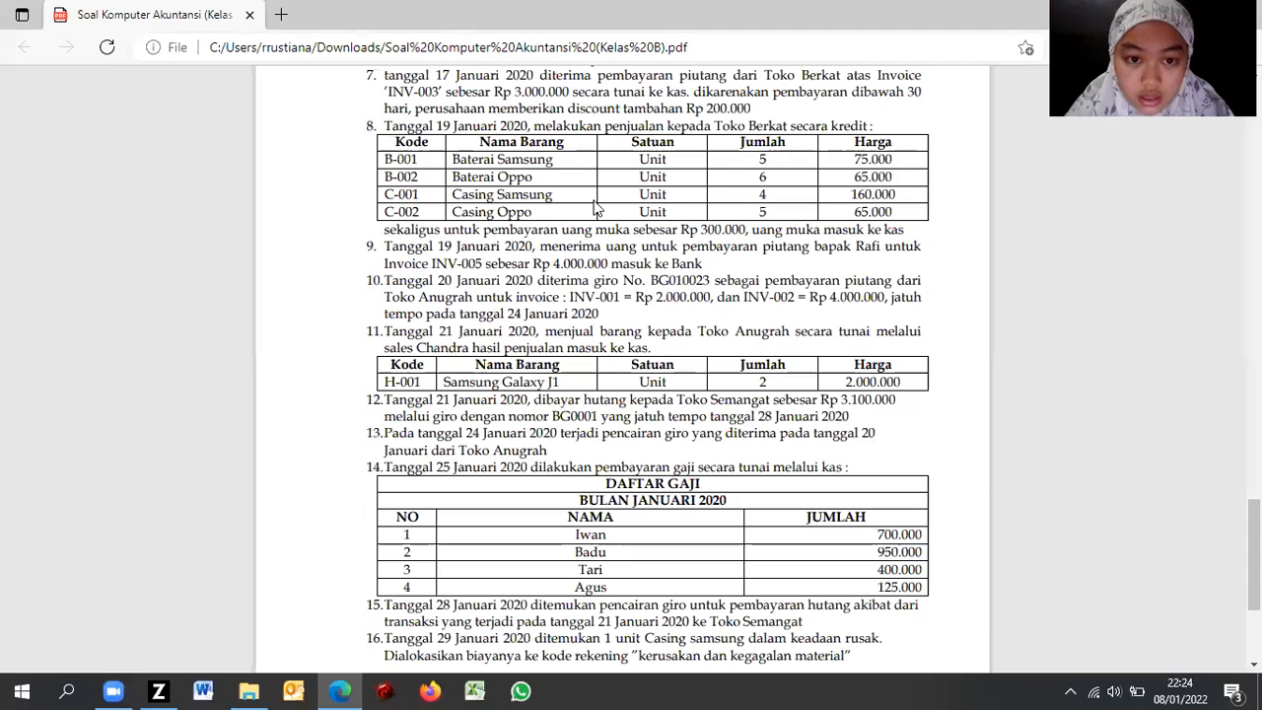
{"action": "key", "text": "alt+Tab"}
{"action": "left_click", "coordinate": [559, 204]}
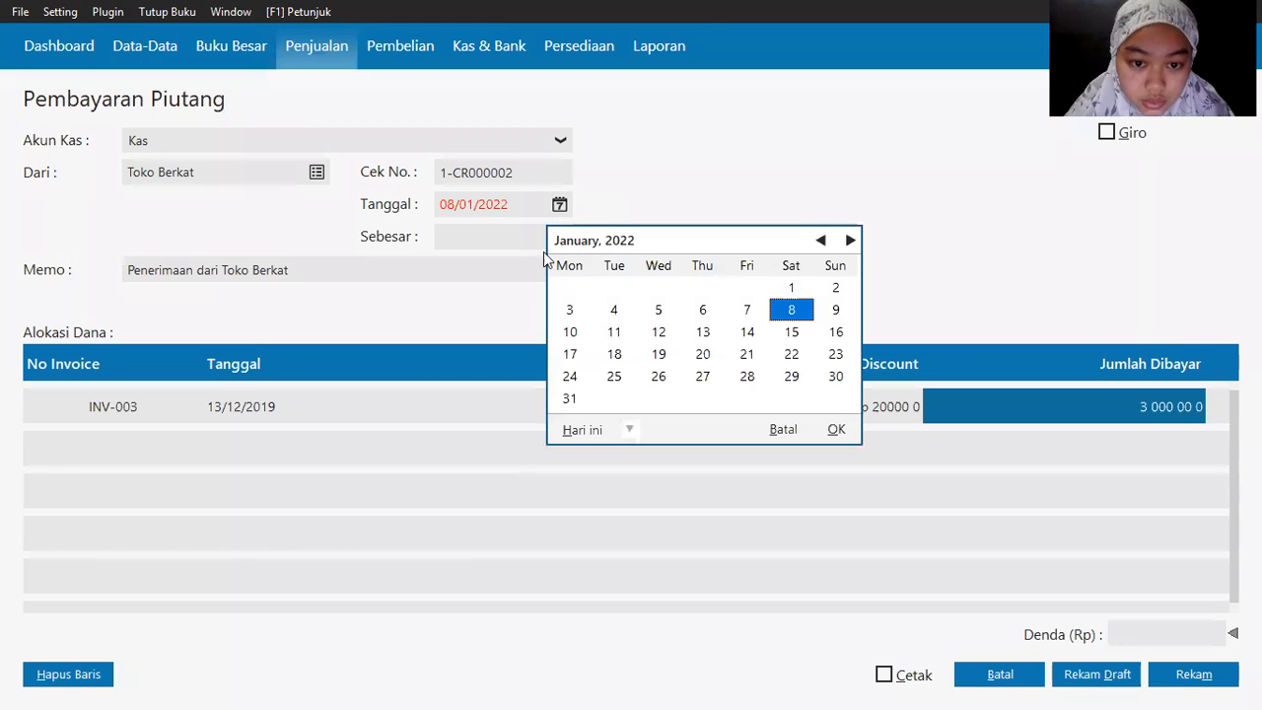
{"action": "left_click", "coordinate": [630, 429]}
{"action": "left_click", "coordinate": [680, 586]}
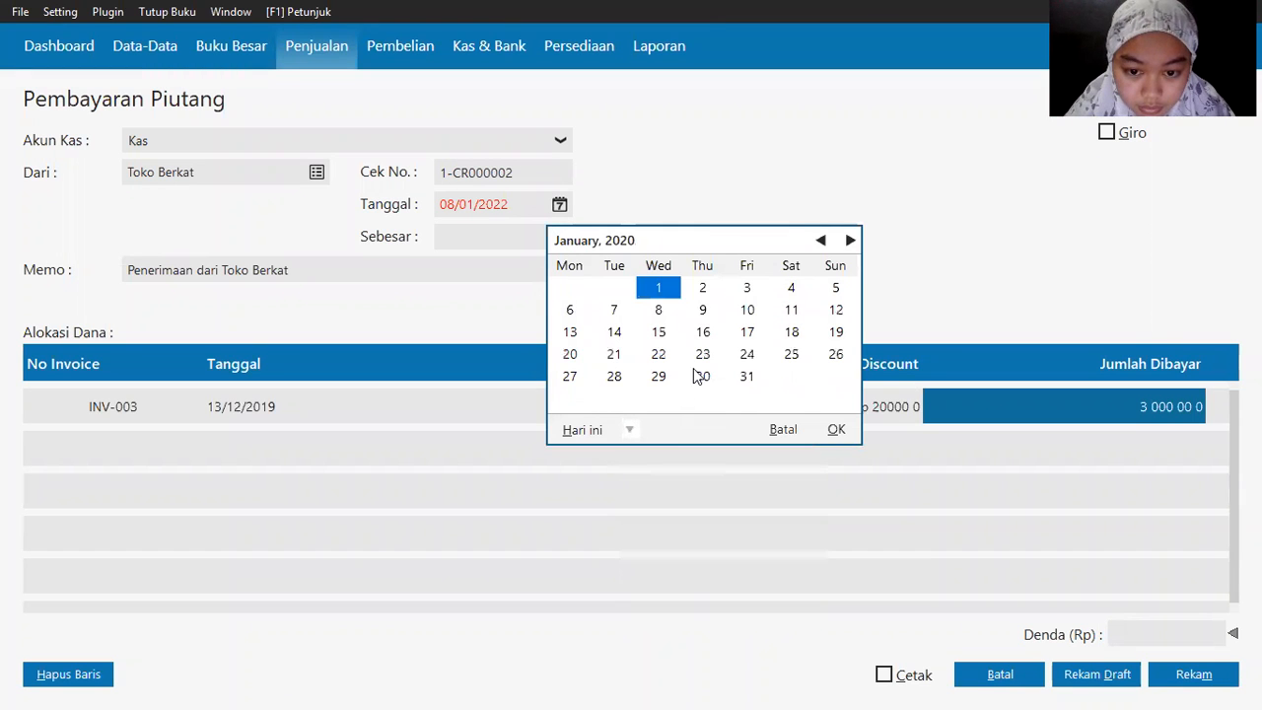
{"action": "double_click", "coordinate": [744, 337]}
Step: Record the Rp 3,000,000 Toko Berkat receipt and close the blank form
{"action": "left_click", "coordinate": [479, 236]}
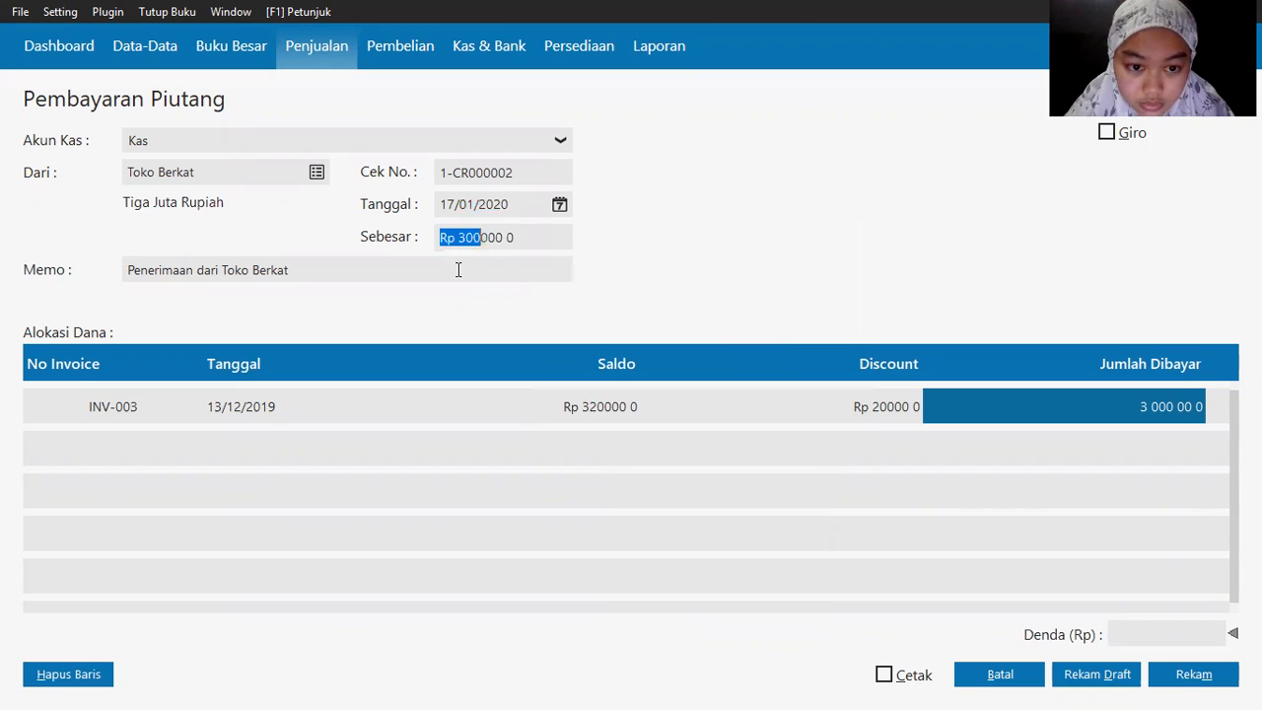
{"action": "left_click", "coordinate": [459, 269]}
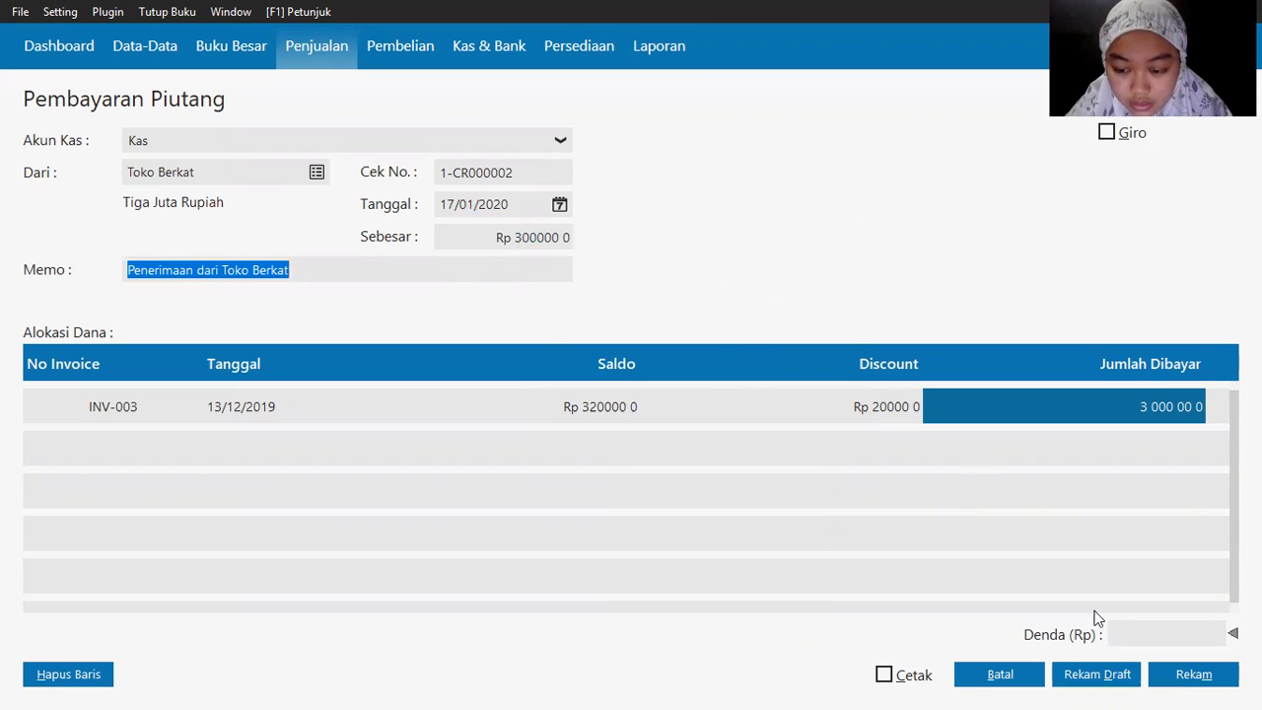
{"action": "left_click", "coordinate": [1187, 680]}
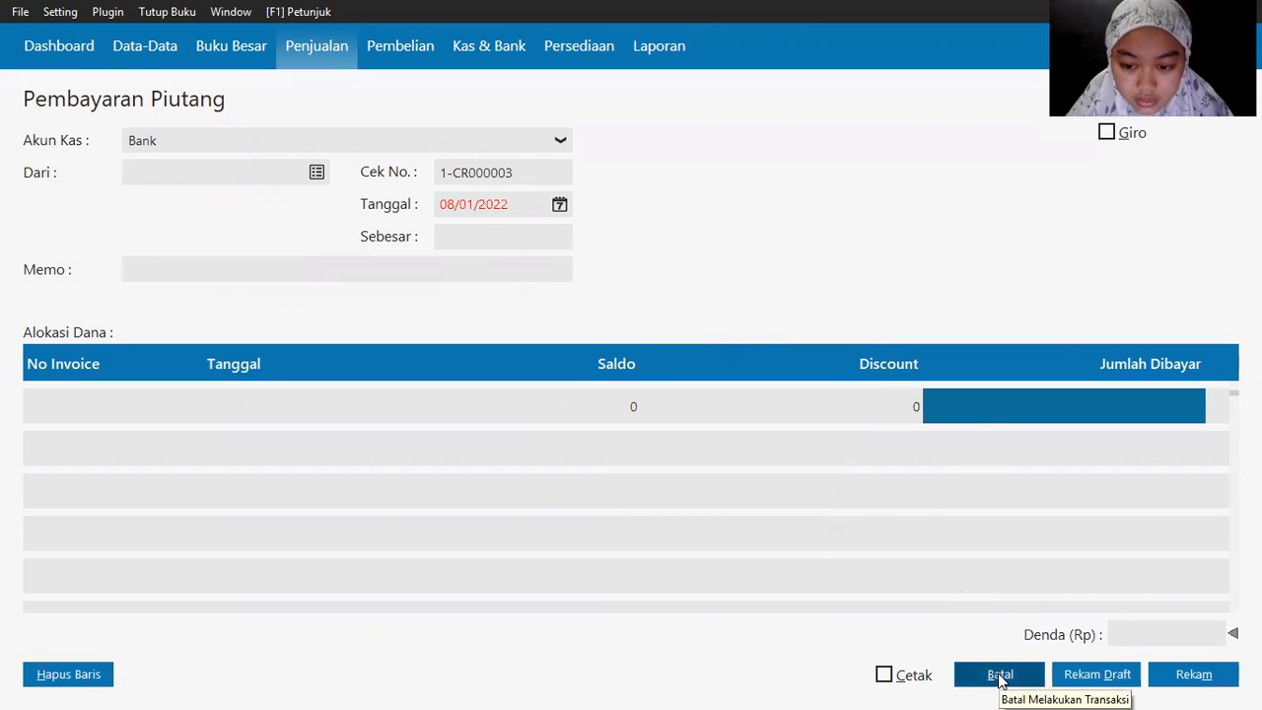
{"action": "left_click", "coordinate": [998, 675]}
{"action": "key", "text": "alt+Tab"}
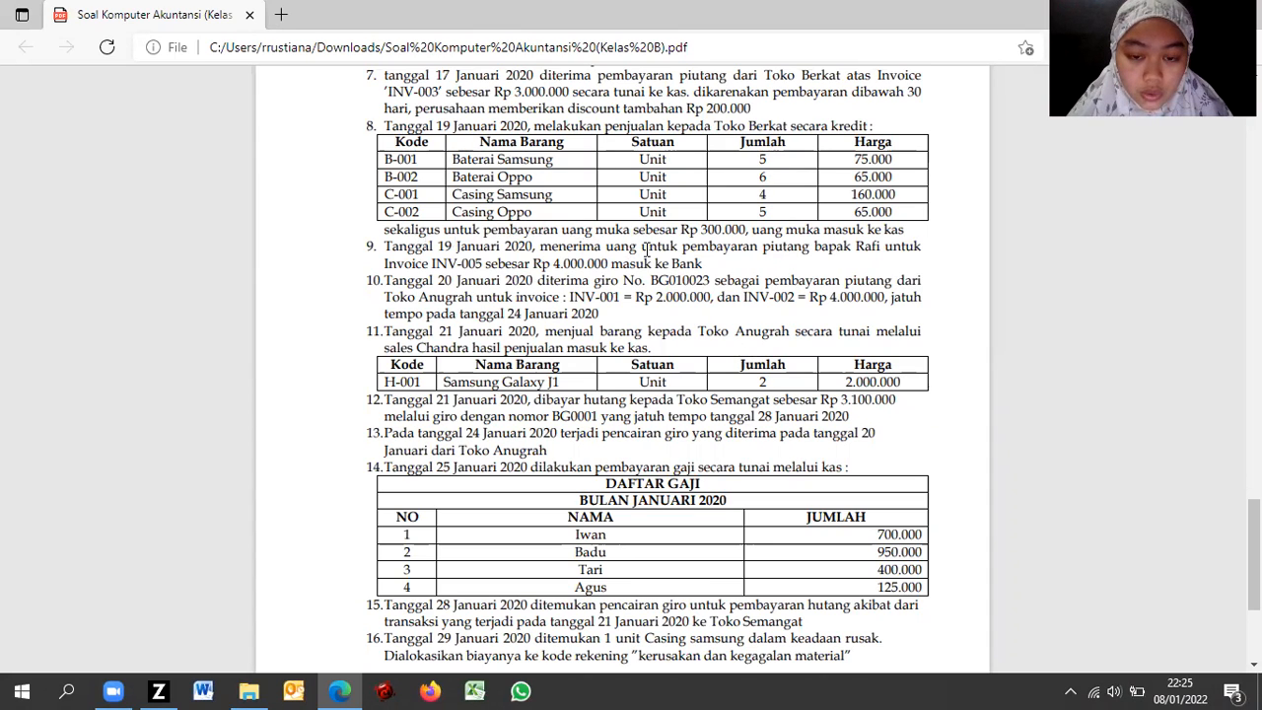
{"action": "scroll", "coordinate": [650, 364], "scroll_direction": "down", "scroll_amount": 2}
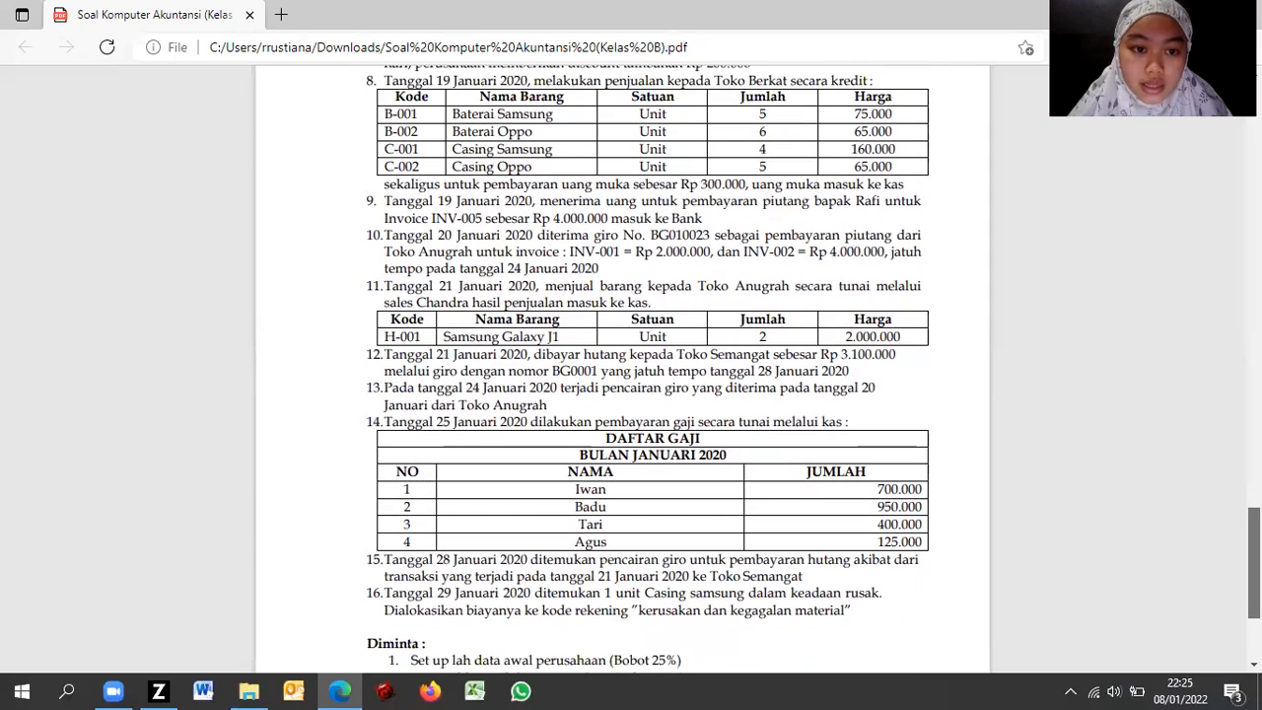
{"action": "key", "text": "alt+Tab"}
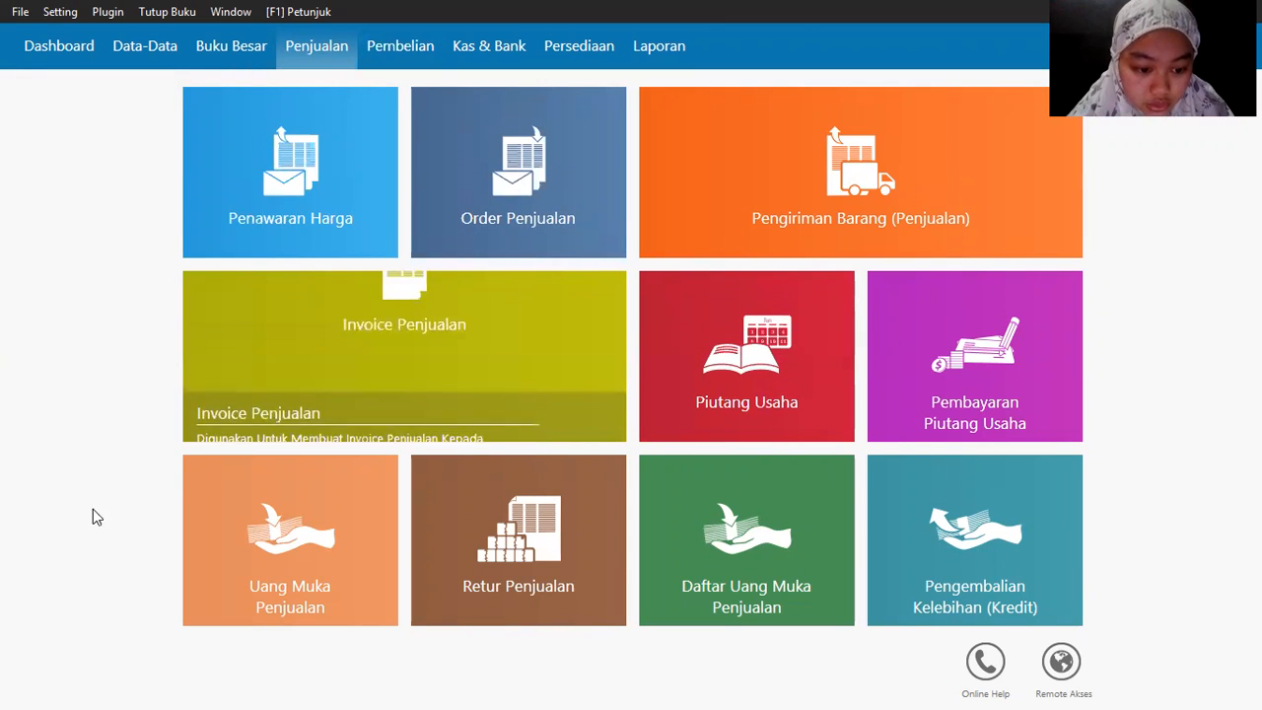
Step: Start a new sales down payment with Toko Berkat as the customer
{"action": "mouse_move", "coordinate": [248, 611]}
{"action": "left_click", "coordinate": [211, 603]}
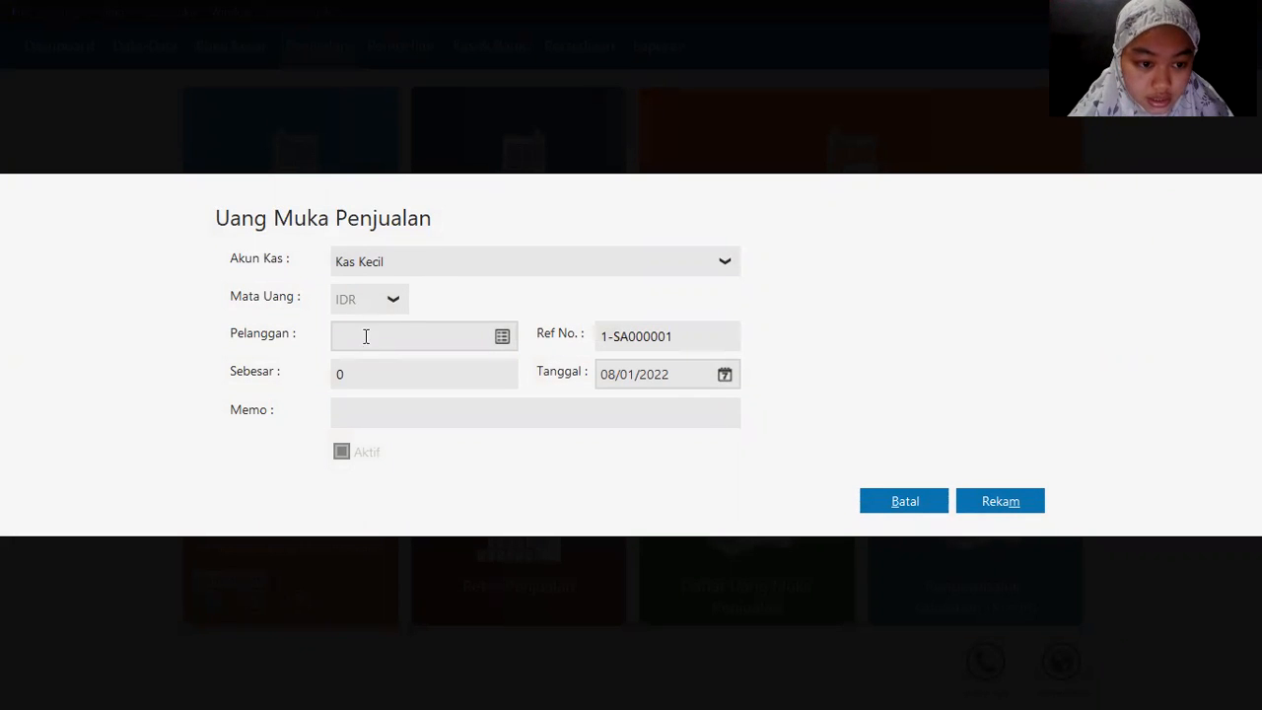
{"action": "key", "text": "alt+Tab"}
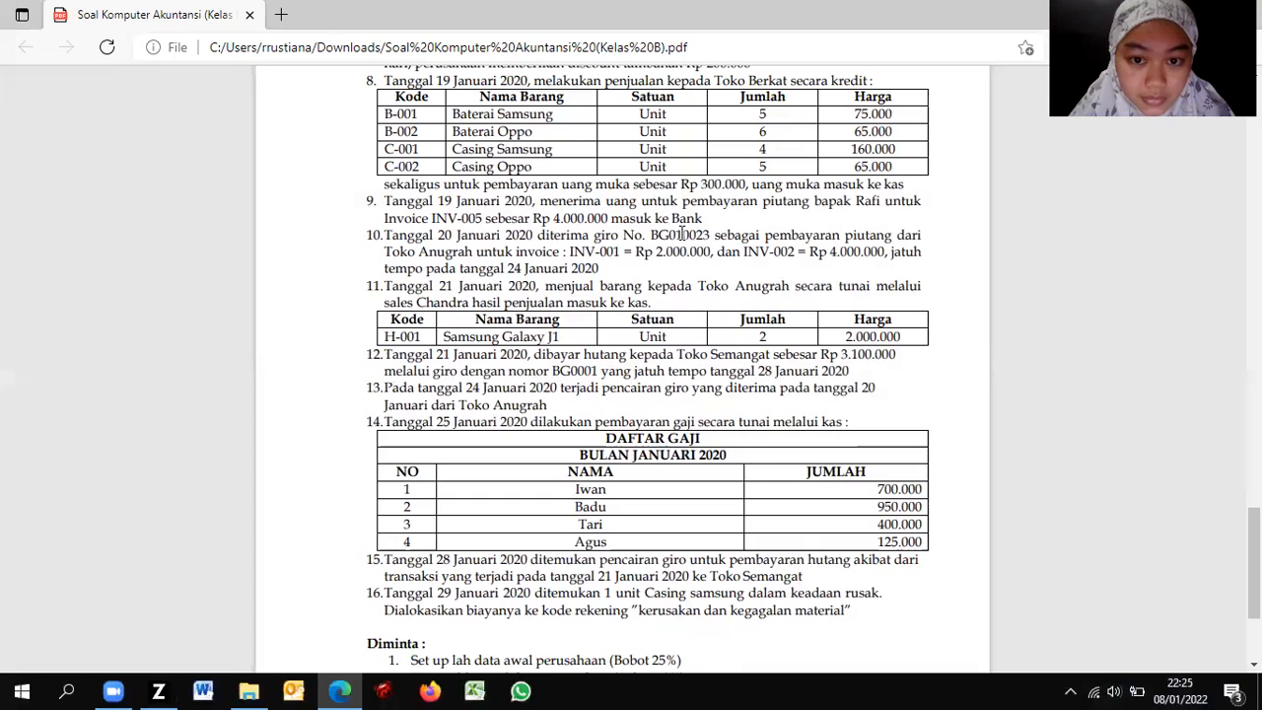
{"action": "key", "text": "alt+Tab"}
{"action": "left_click", "coordinate": [501, 337]}
{"action": "double_click", "coordinate": [516, 279]}
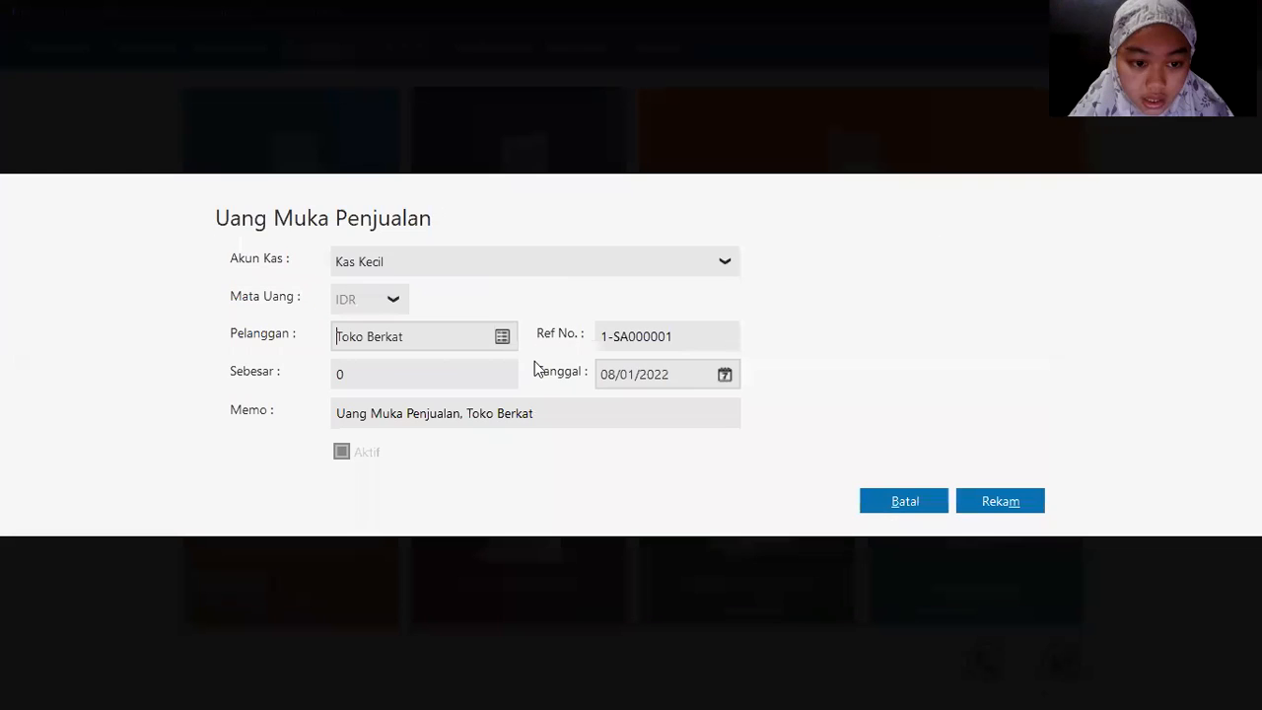
{"action": "key", "text": "alt+Tab"}
Step: Set the down payment date to 19/01/2020 from the accounting period start
{"action": "key", "text": "alt+Tab"}
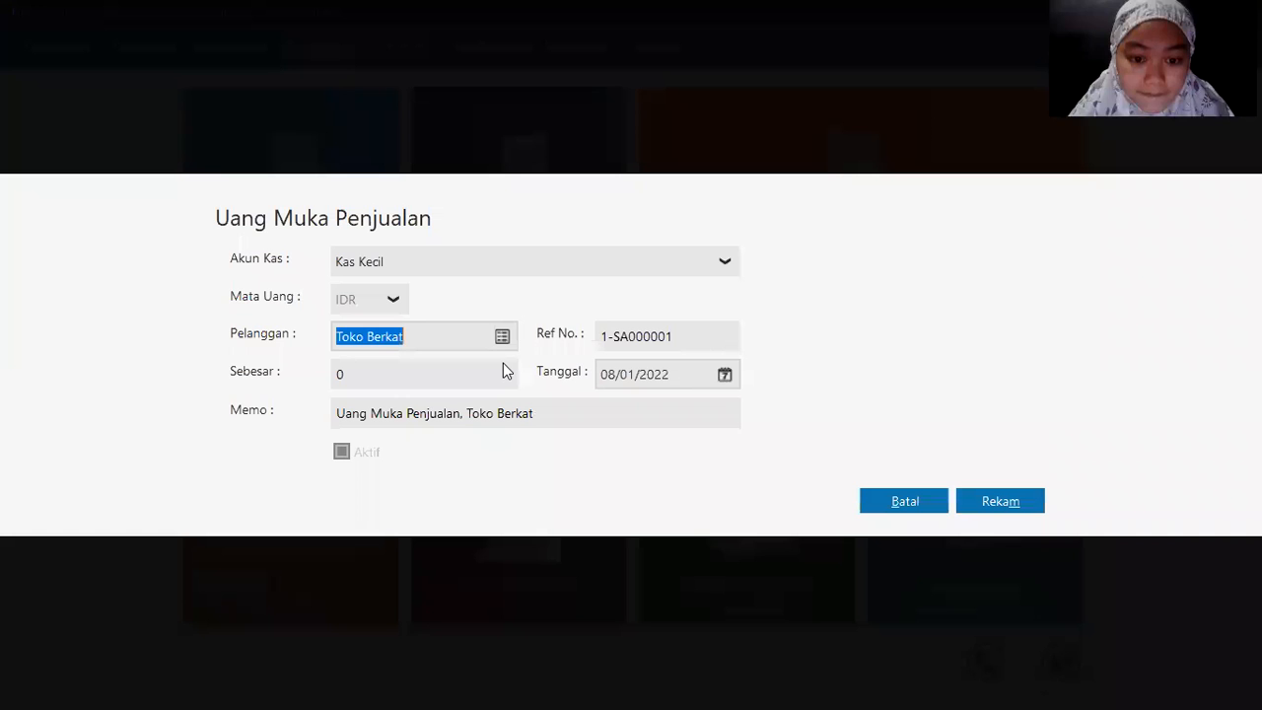
{"action": "left_click", "coordinate": [724, 376]}
{"action": "key", "text": "alt+Tab"}
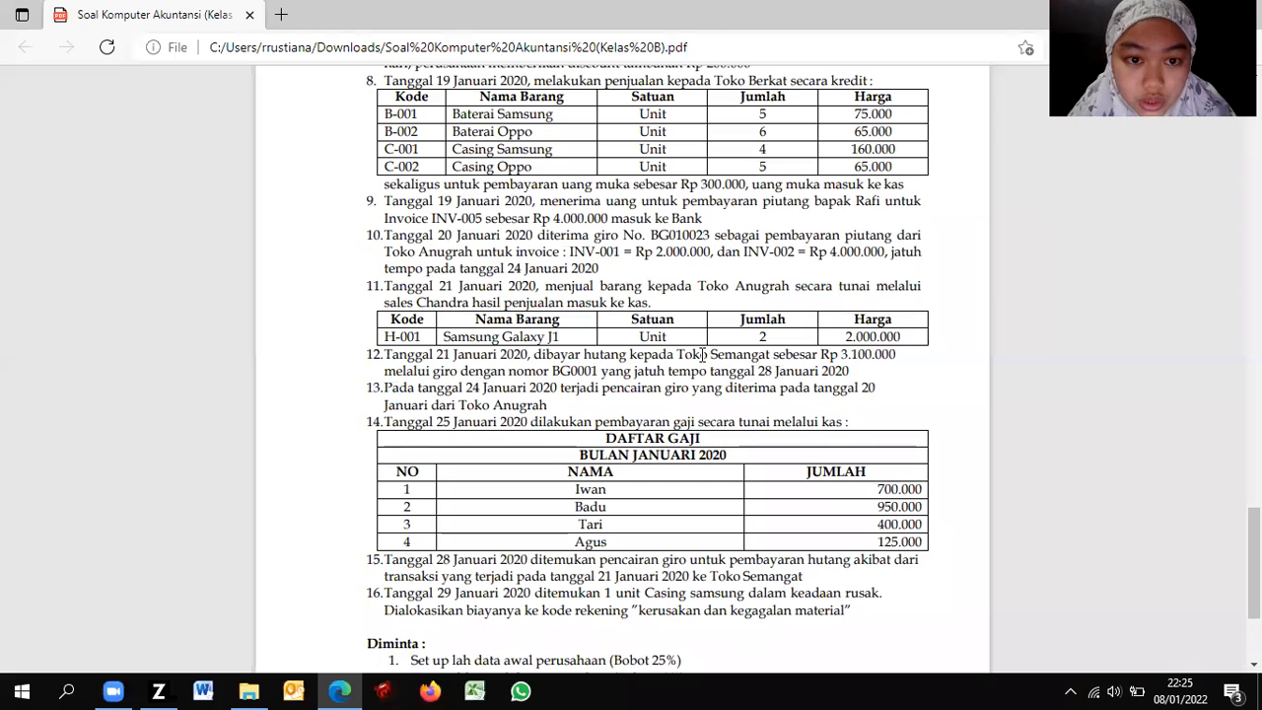
{"action": "key", "text": "alt+Tab"}
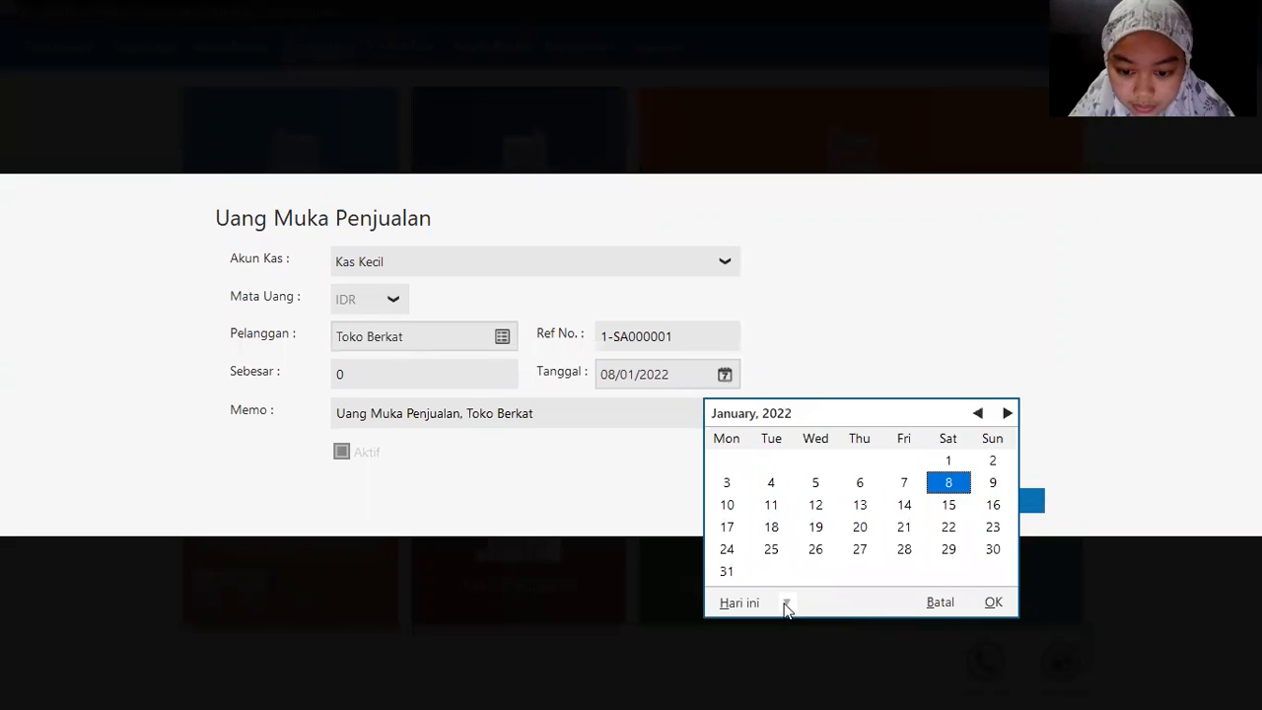
{"action": "left_click", "coordinate": [786, 602]}
{"action": "left_click", "coordinate": [828, 552]}
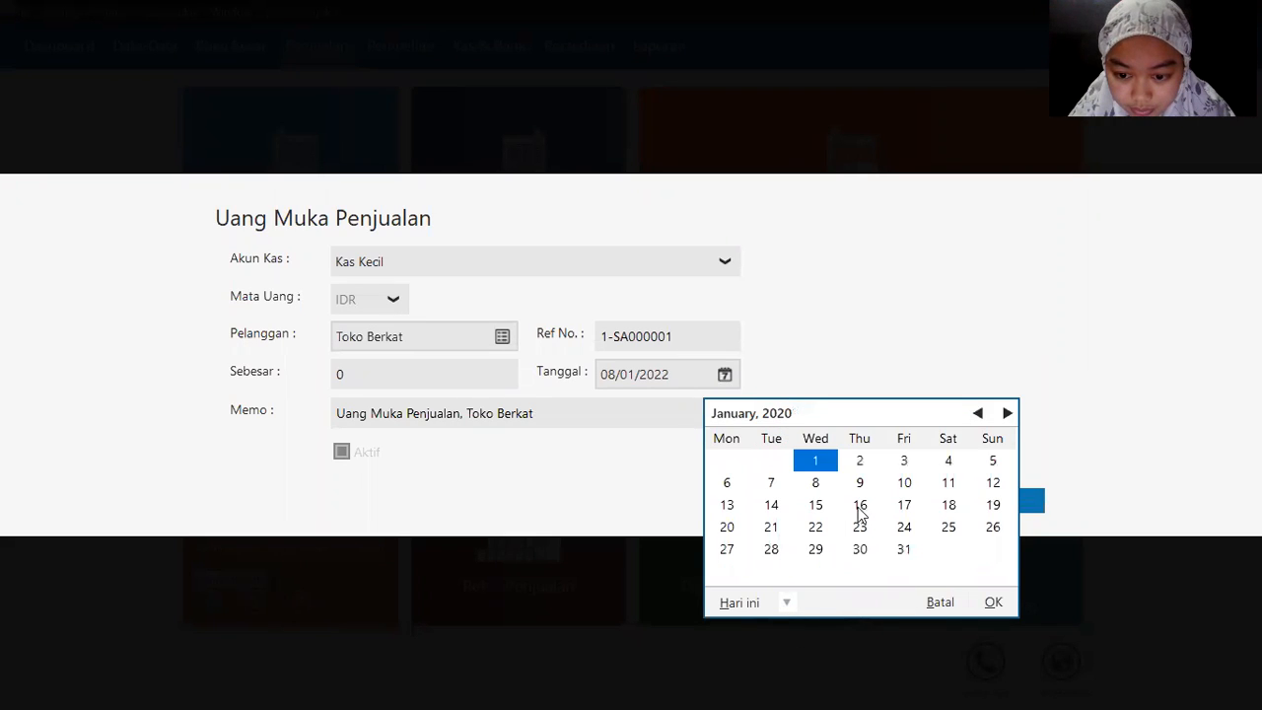
{"action": "left_click", "coordinate": [992, 505]}
{"action": "left_click", "coordinate": [993, 506]}
Step: Enter 300000 as the down payment amount and save it
{"action": "left_click", "coordinate": [396, 379]}
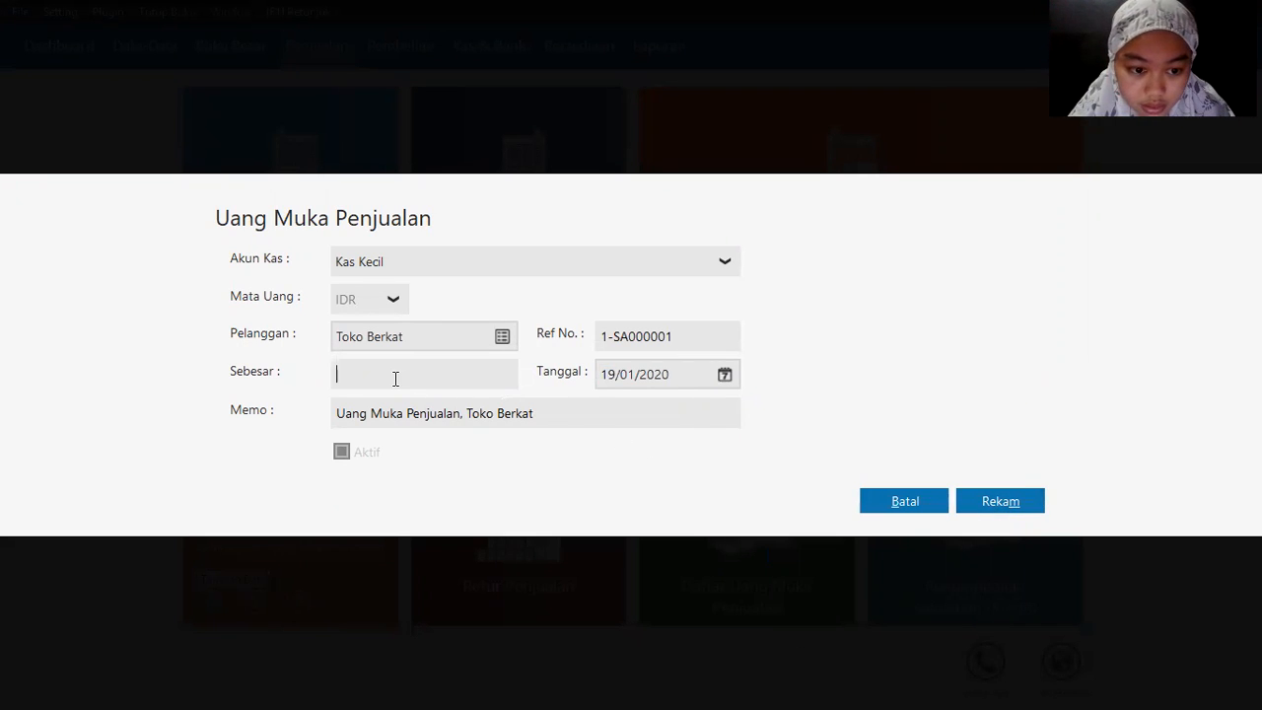
{"action": "key", "text": "alt+Tab"}
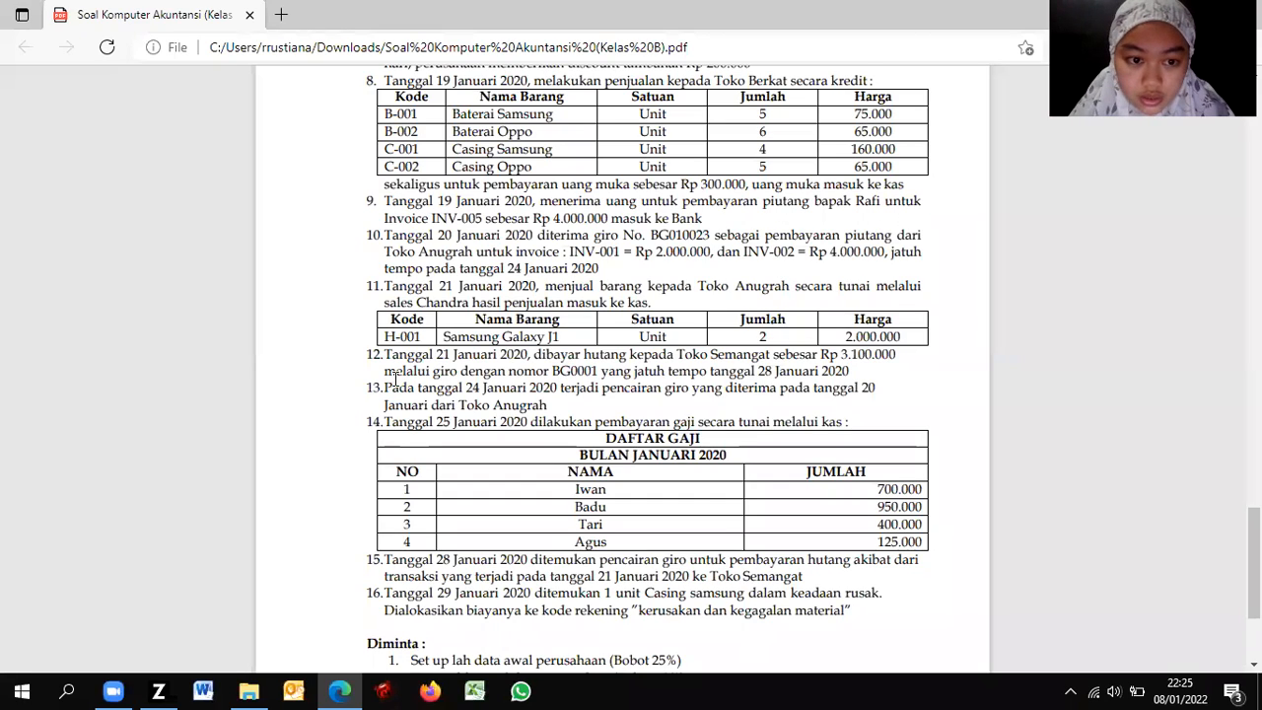
{"action": "key", "text": "alt+Tab"}
{"action": "type", "text": "300000"}
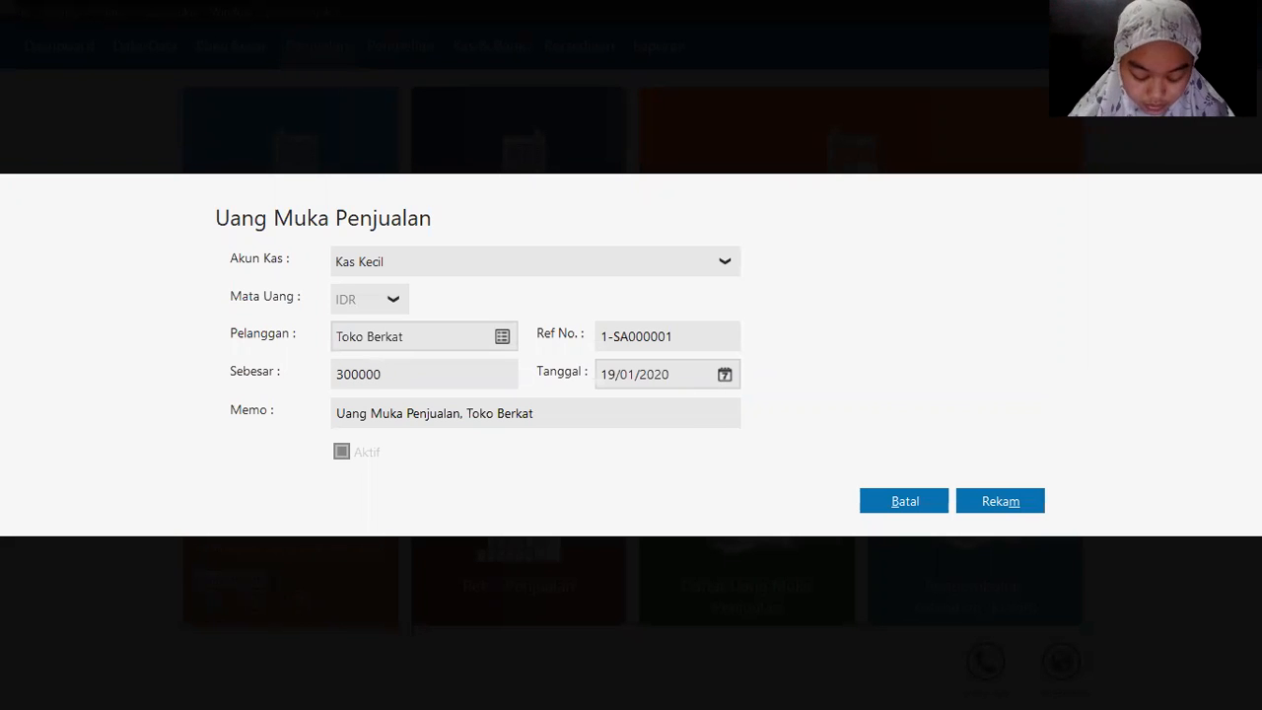
{"action": "key", "text": "Tab"}
{"action": "left_click", "coordinate": [999, 497]}
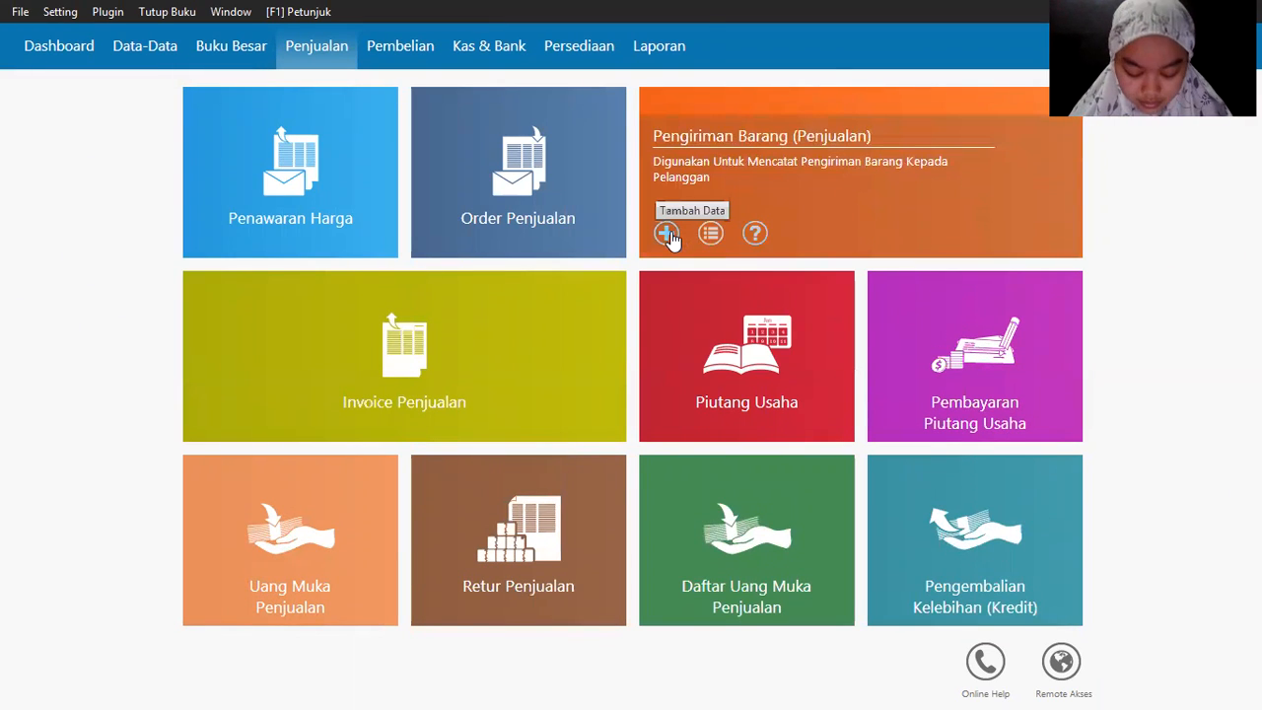
Step: Start a new goods delivery for customer Toko Berkat dated 19/01/2020
{"action": "left_click", "coordinate": [666, 235]}
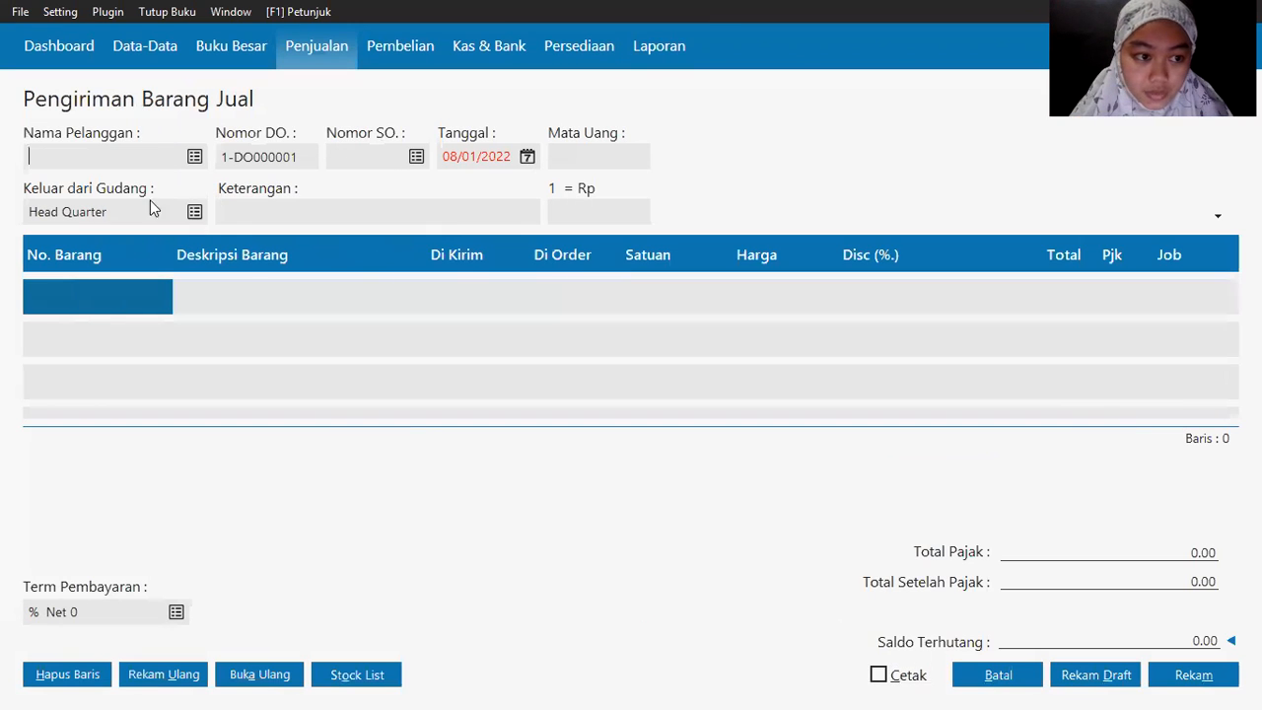
{"action": "left_click", "coordinate": [194, 156]}
{"action": "double_click", "coordinate": [481, 279]}
{"action": "key", "text": "alt+Tab"}
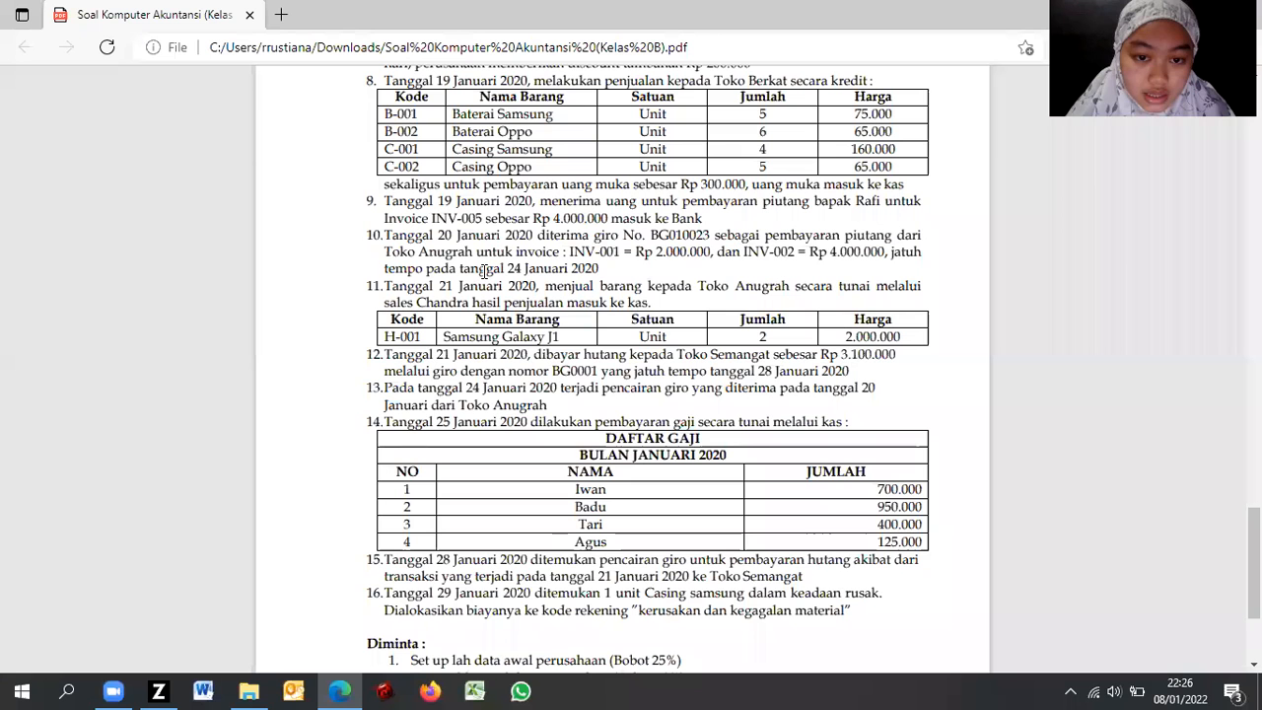
{"action": "key", "text": "alt+Tab"}
{"action": "left_click", "coordinate": [534, 160]}
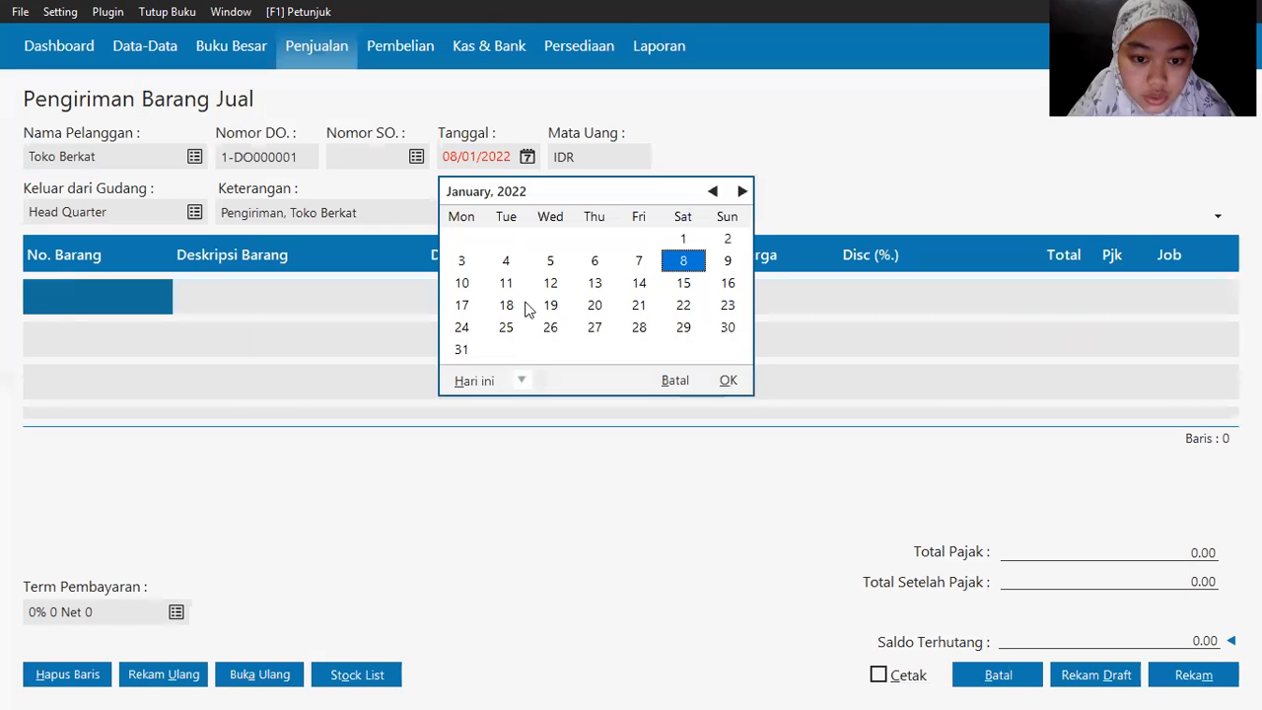
{"action": "left_click", "coordinate": [521, 381]}
{"action": "left_click", "coordinate": [566, 542]}
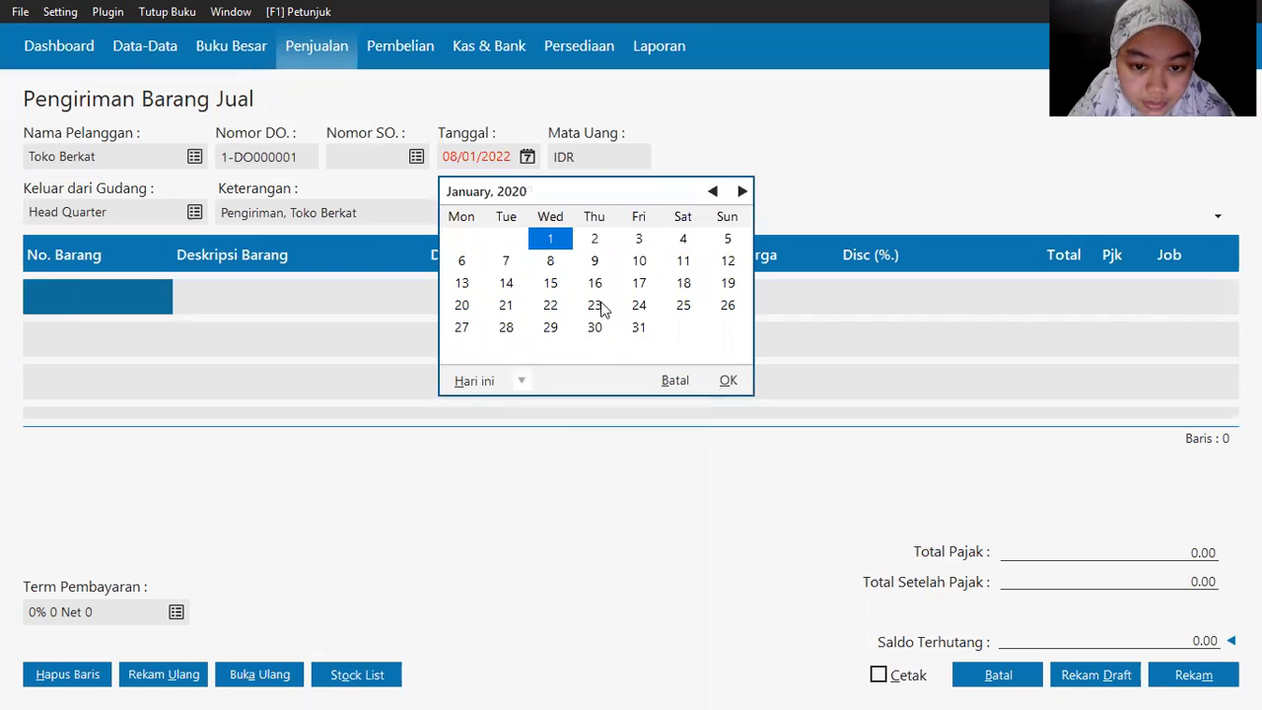
{"action": "double_click", "coordinate": [727, 283]}
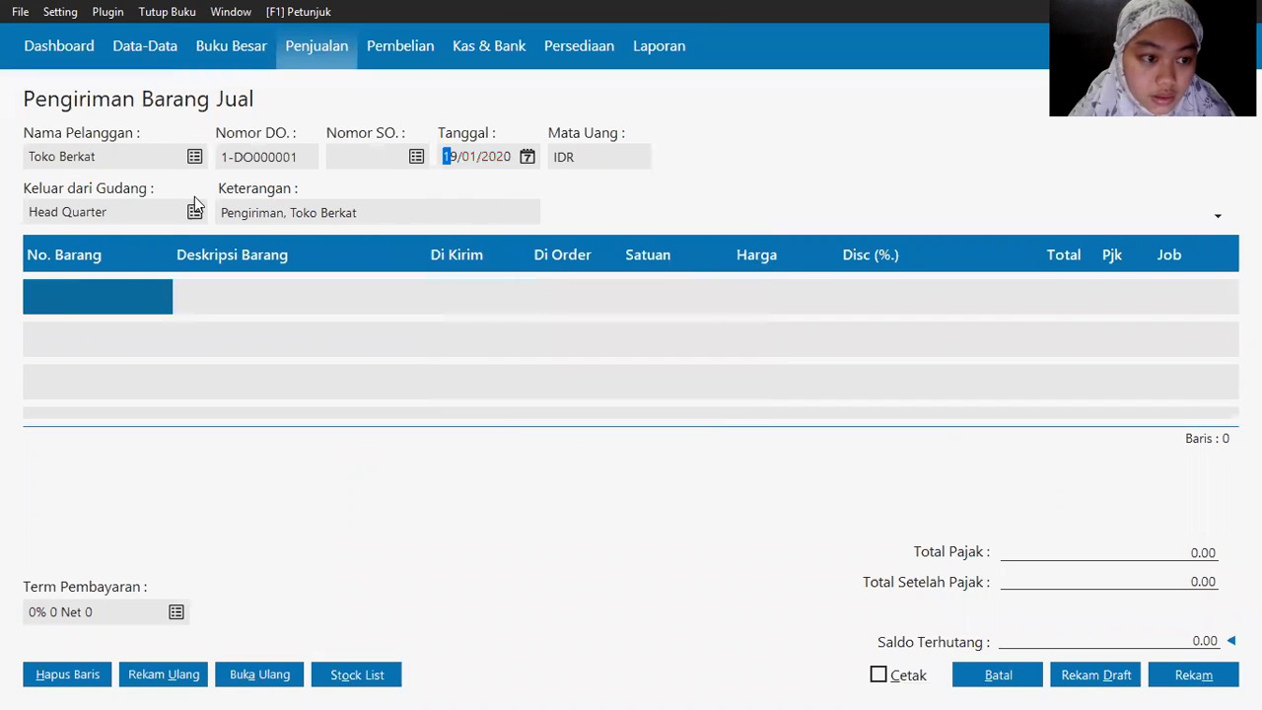
Step: Add B-001 Baterai Samsung as line one with quantity 5 and price 7500
{"action": "left_click", "coordinate": [59, 287]}
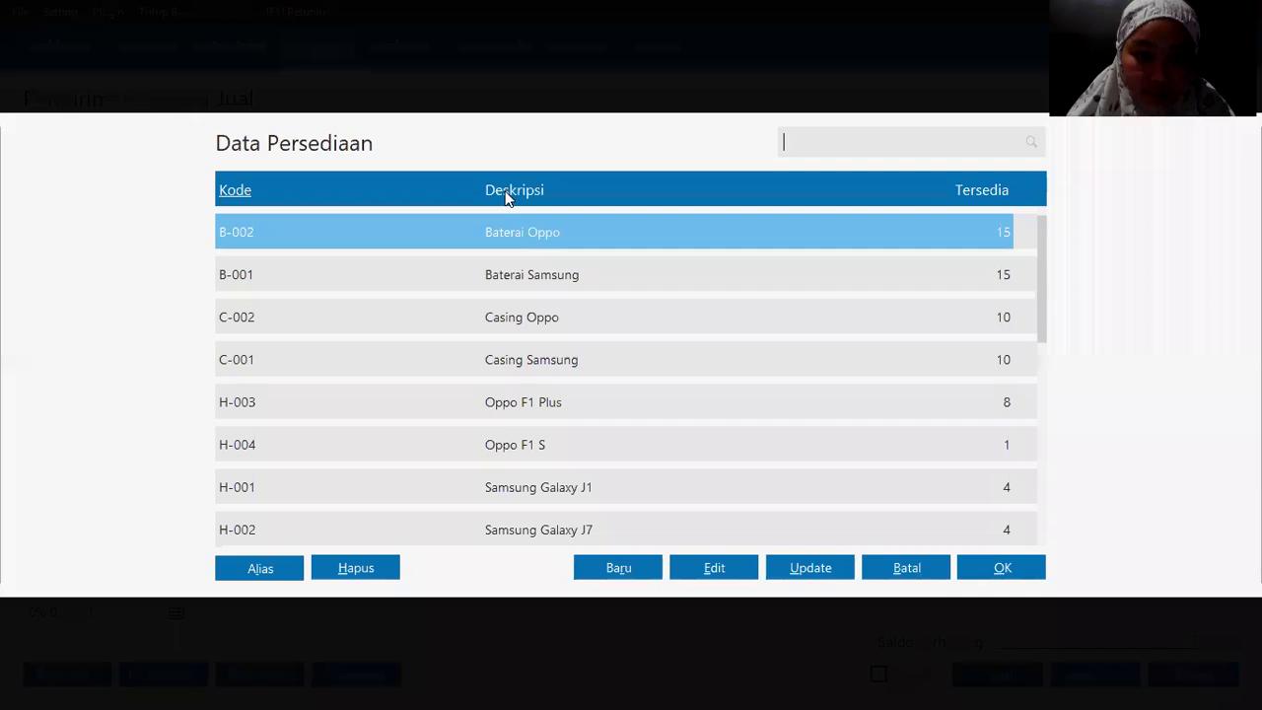
{"action": "double_click", "coordinate": [570, 272]}
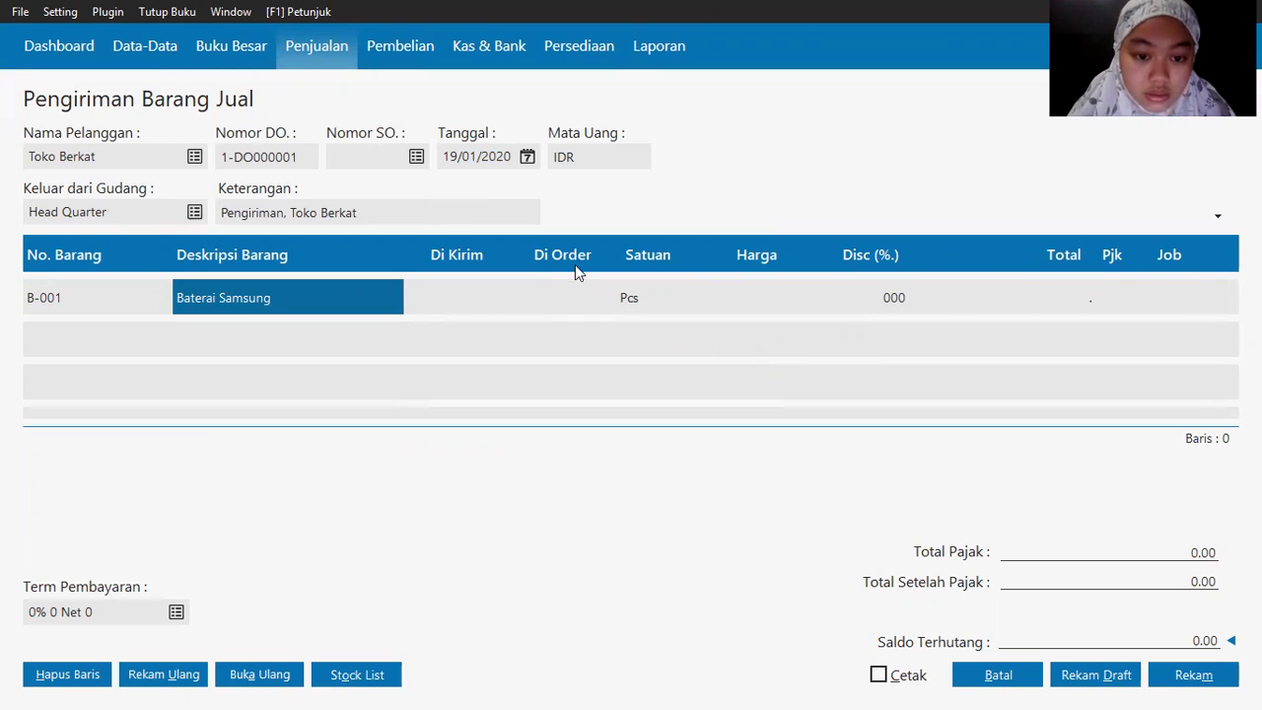
{"action": "key", "text": "Tab"}
{"action": "key", "text": "alt+Tab"}
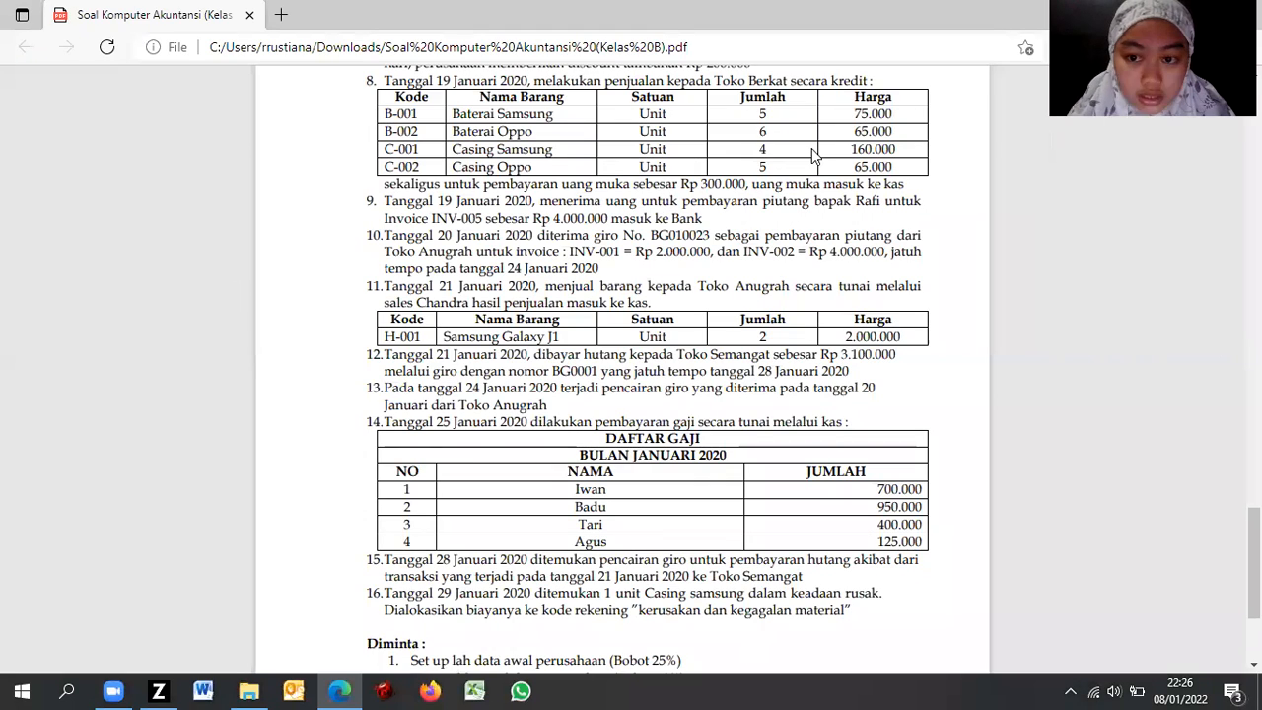
{"action": "key", "text": "alt+Tab"}
{"action": "type", "text": "5"}
{"action": "key", "text": "Tab"}
{"action": "key", "text": "Tab"}
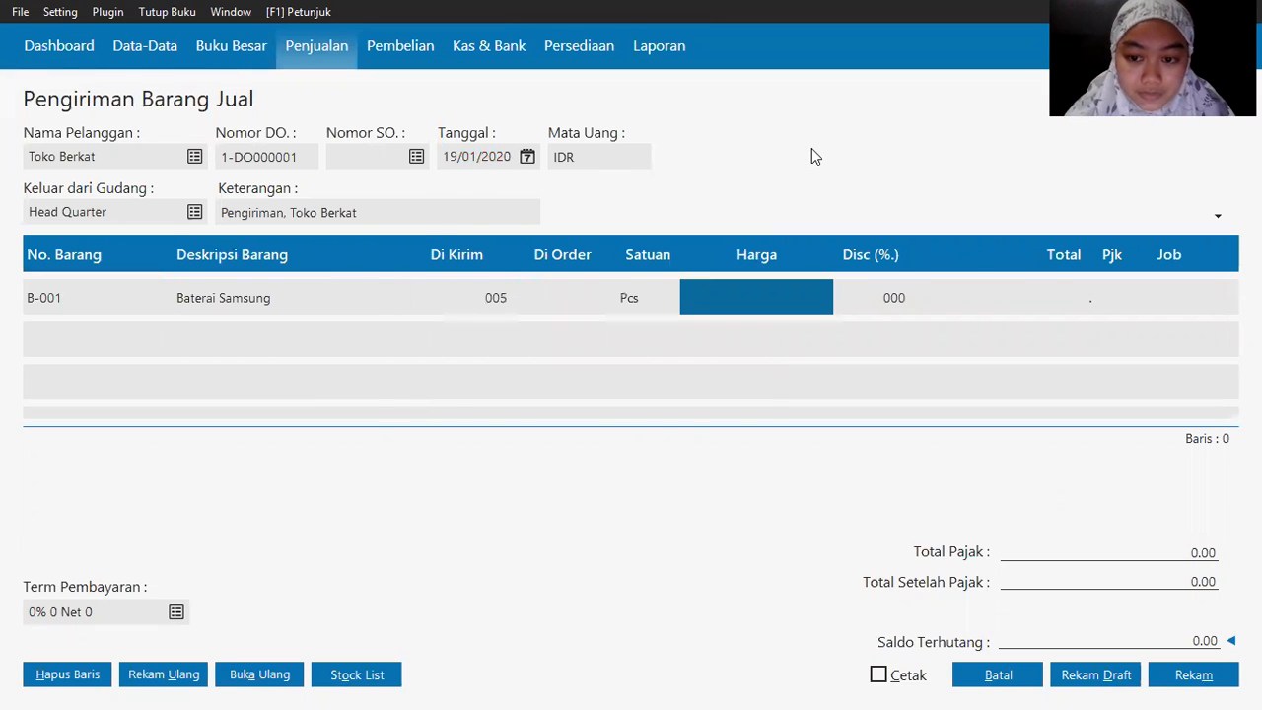
{"action": "key", "text": "alt+Tab"}
{"action": "key", "text": "alt+Tab"}
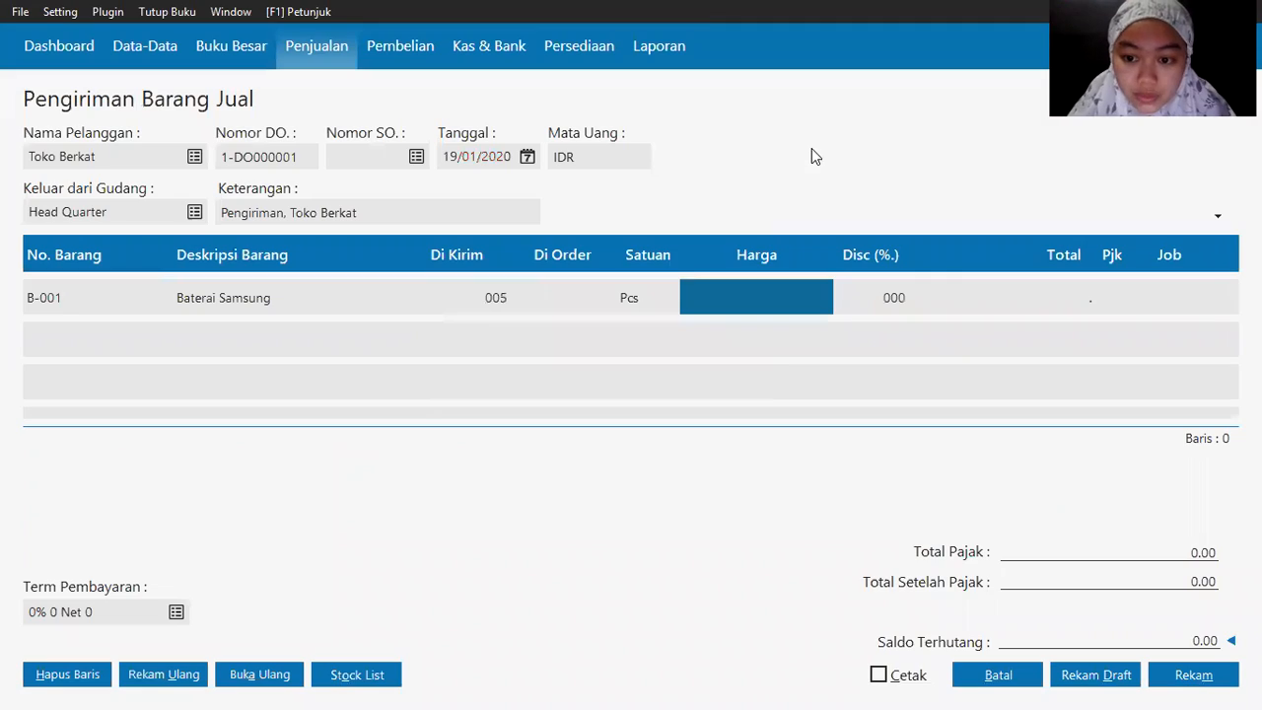
{"action": "type", "text": "75000"}
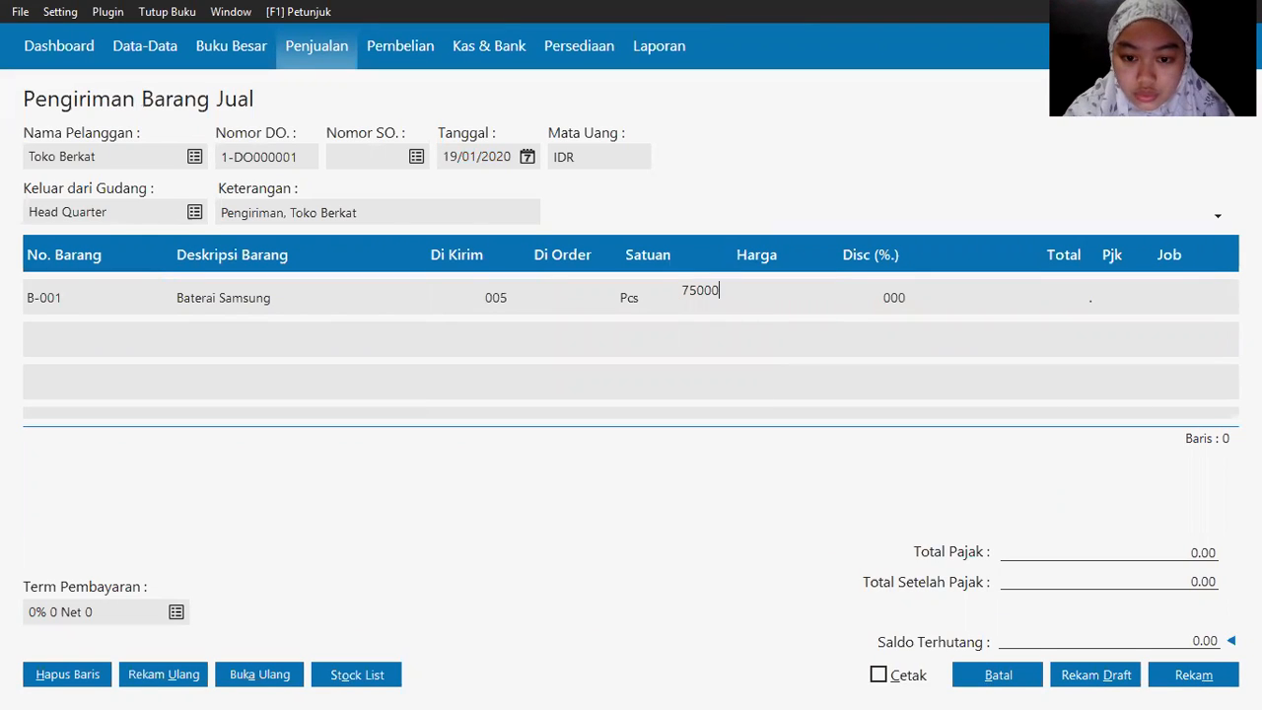
{"action": "key", "text": "Tab"}
{"action": "key", "text": "Tab"}
{"action": "key", "text": "Tab"}
{"action": "key", "text": "Tab"}
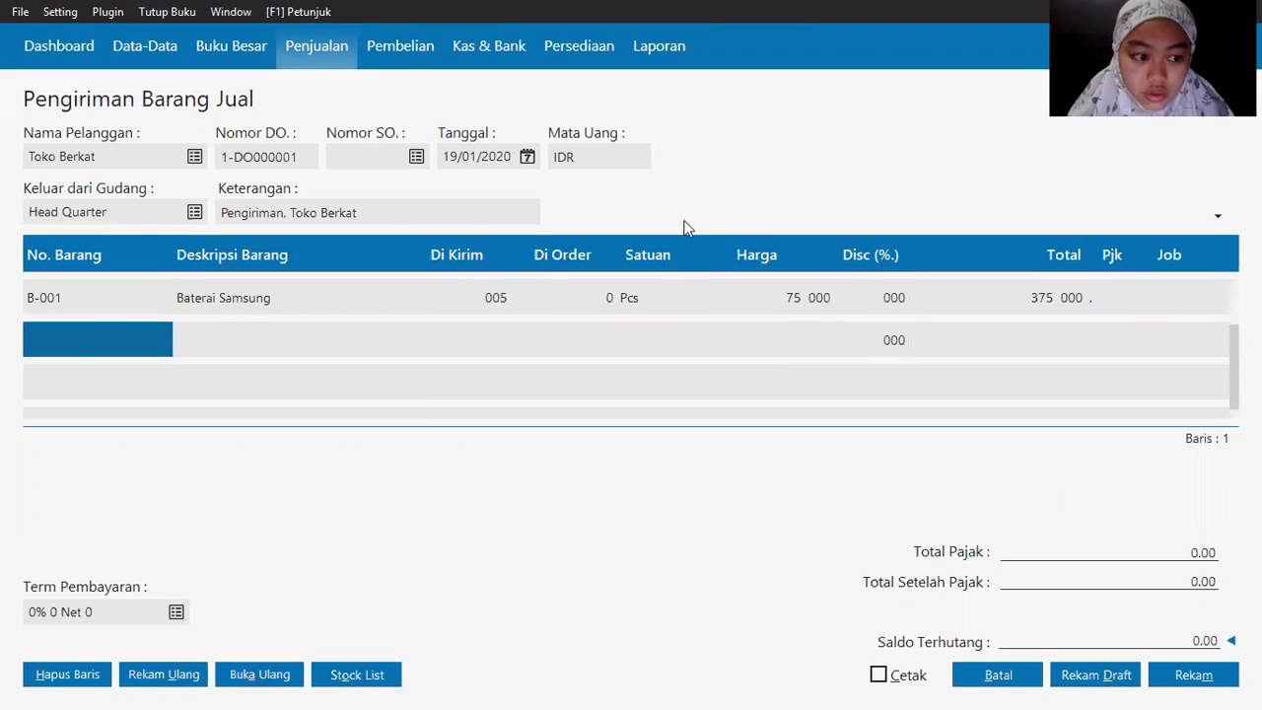
Step: Add B-002 Baterai Oppo as the second line: 6 units at 65,000
{"action": "left_click", "coordinate": [68, 335]}
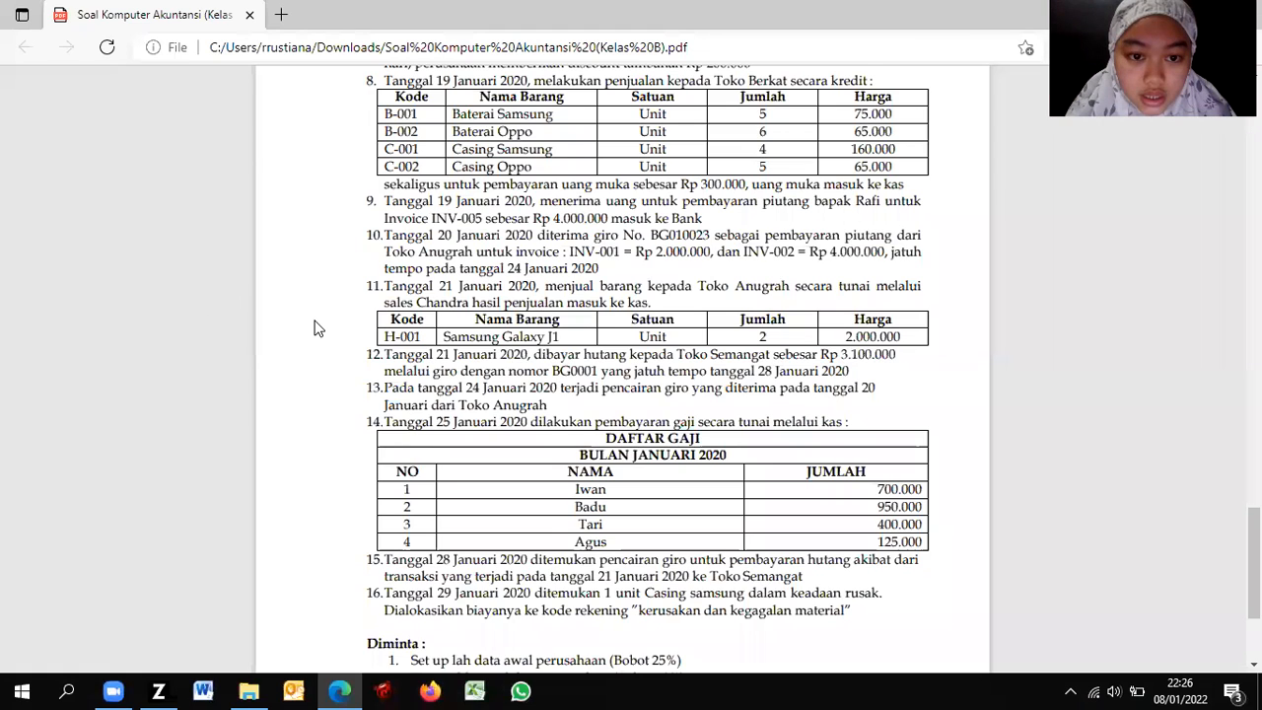
{"action": "key", "text": "alt+Tab"}
{"action": "left_click", "coordinate": [549, 317]}
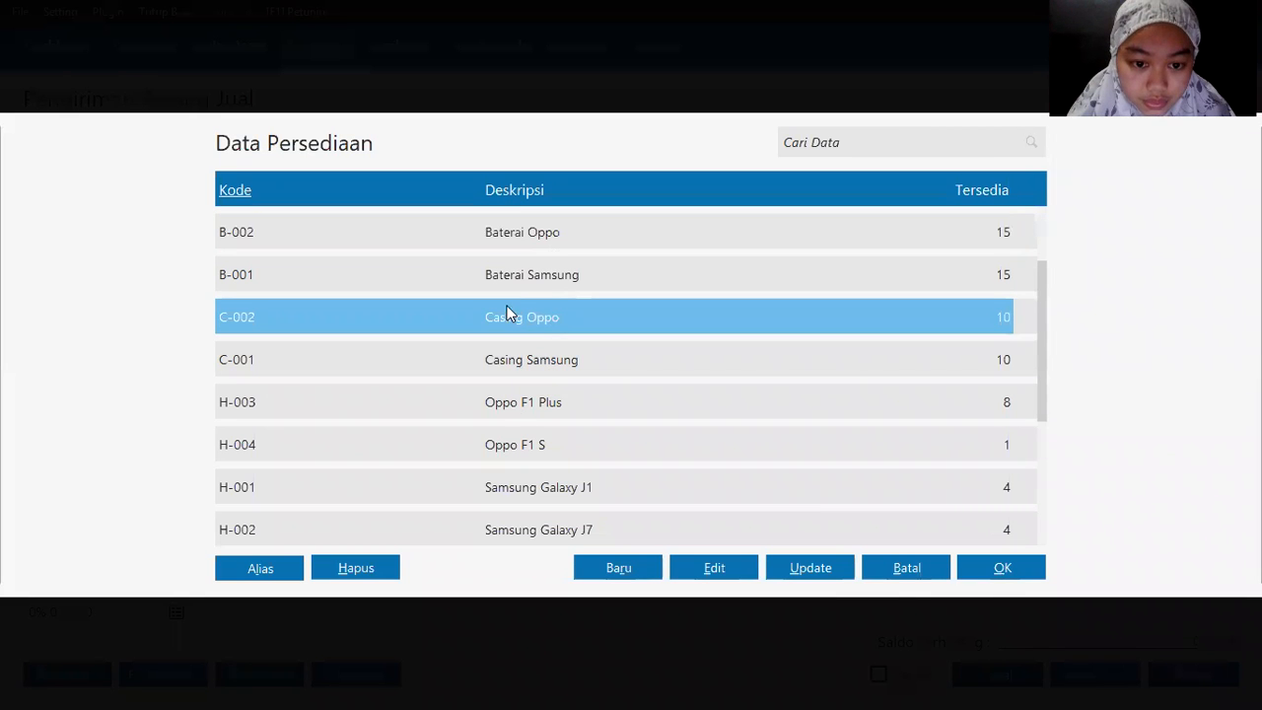
{"action": "double_click", "coordinate": [543, 241]}
{"action": "key", "text": "alt+Tab"}
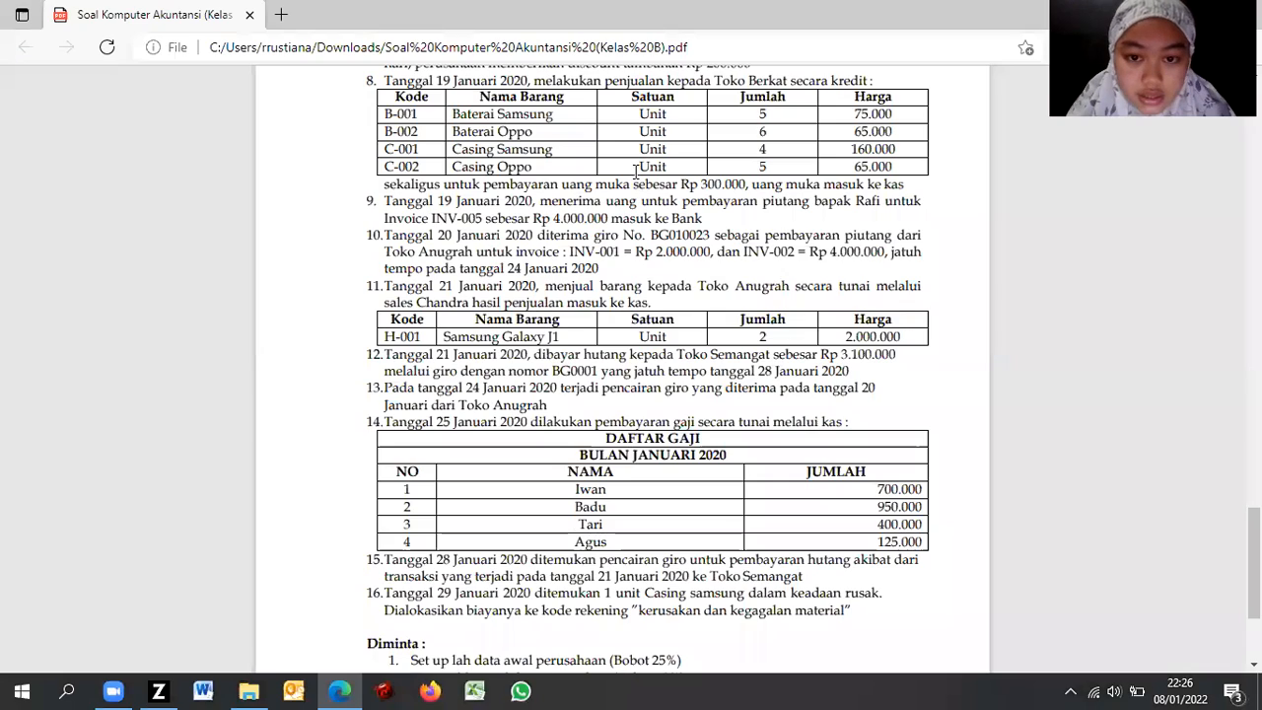
{"action": "key", "text": "alt+Tab"}
{"action": "type", "text": "6"}
{"action": "key", "text": "Return"}
{"action": "key", "text": "Return"}
{"action": "type", "text": "65000"}
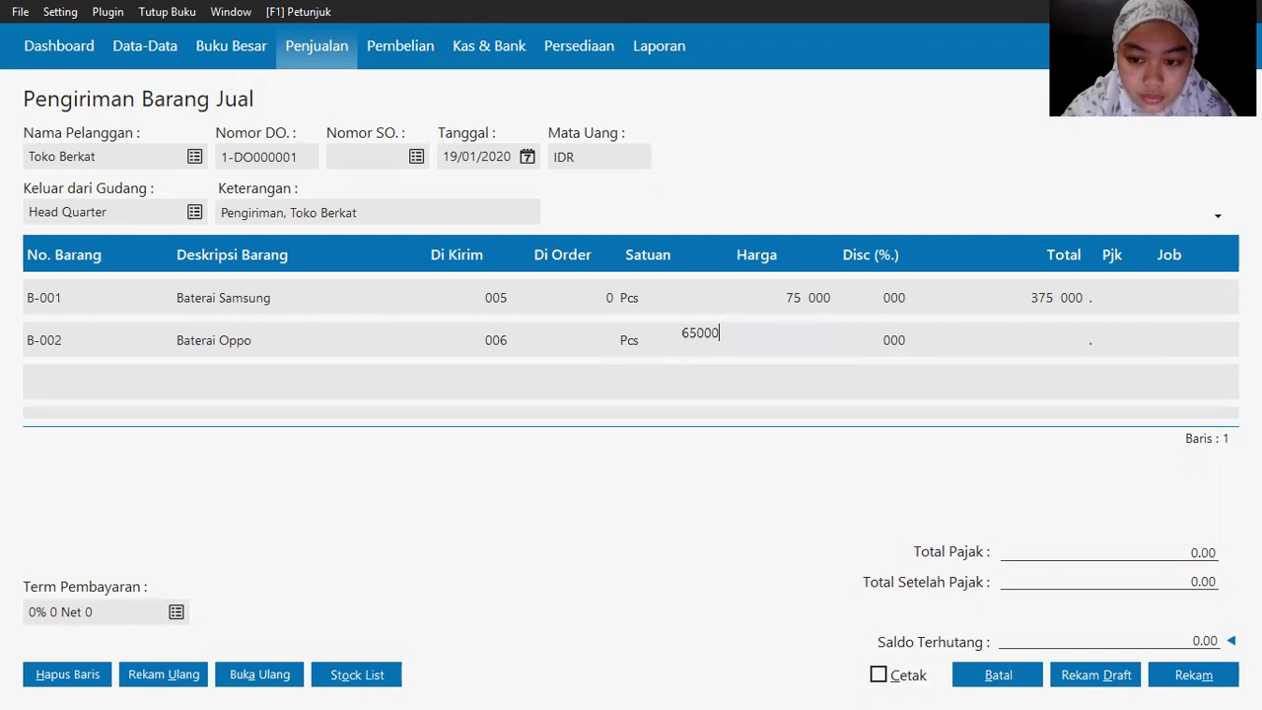
{"action": "key", "text": "Return"}
{"action": "key", "text": "Return"}
{"action": "key", "text": "Return"}
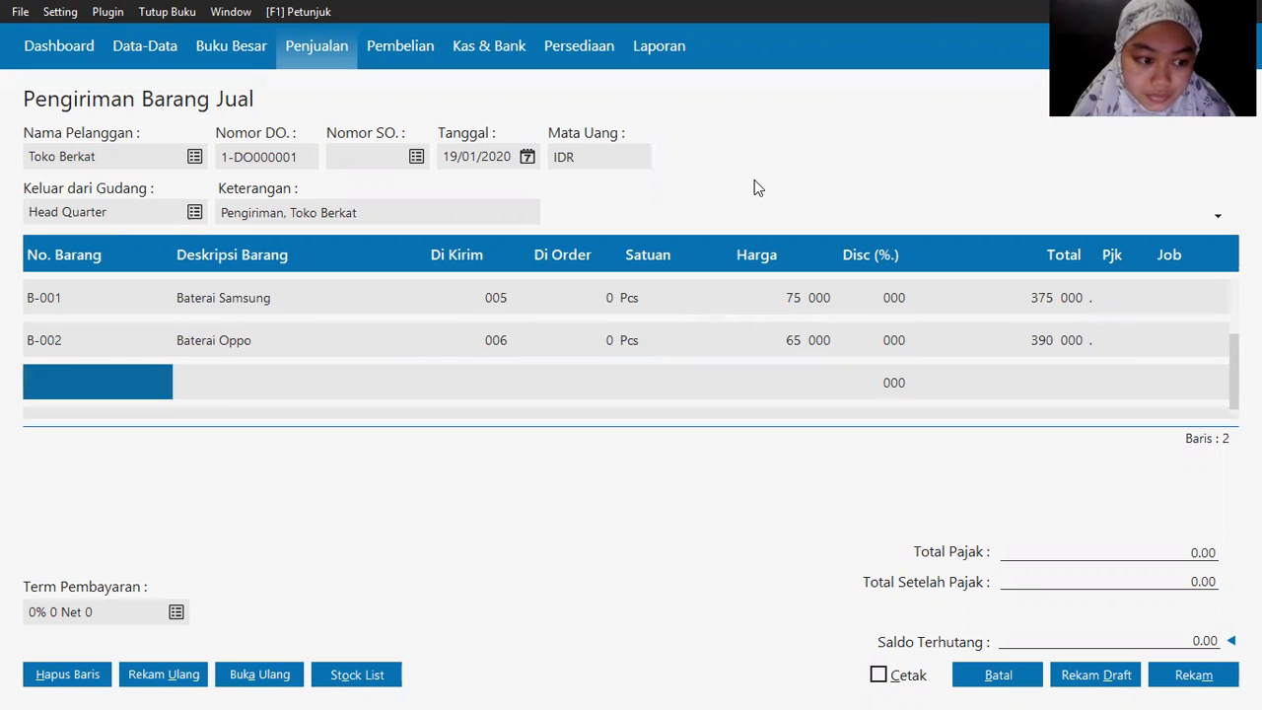
Step: Add C-001 Casing Samsung as the next line: 4 units at 160,000
{"action": "double_click", "coordinate": [65, 381]}
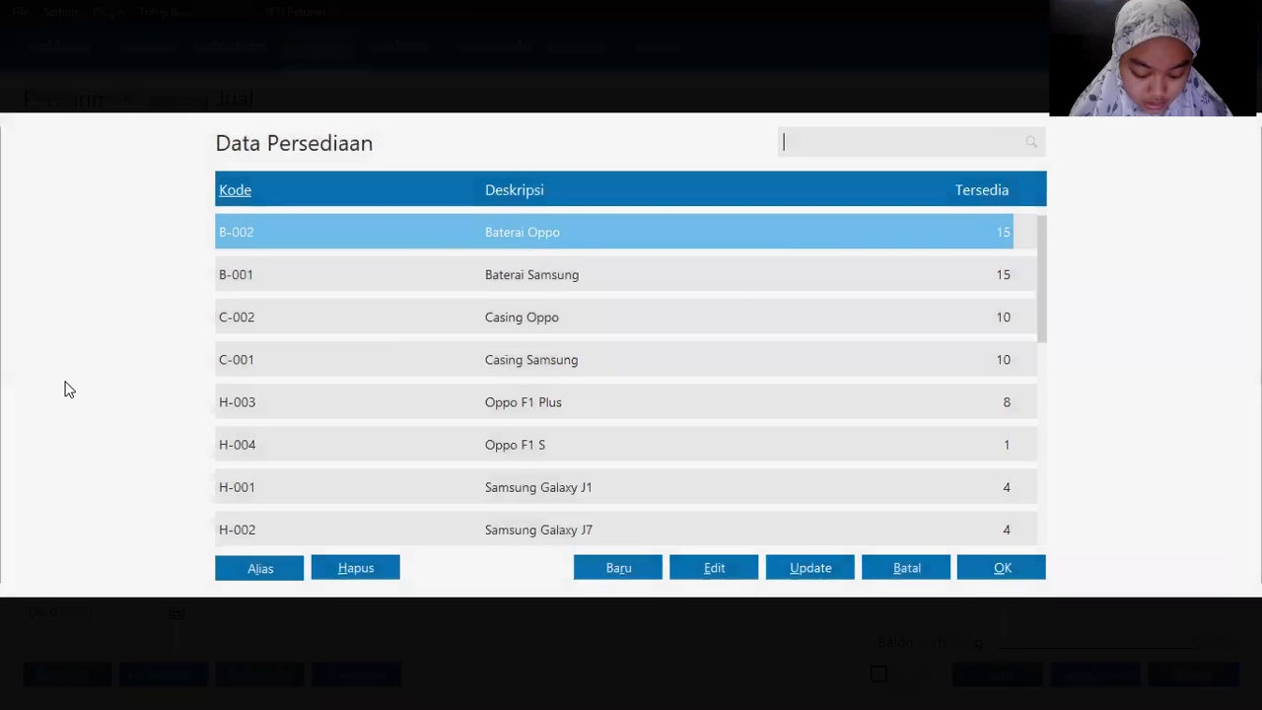
{"action": "key", "text": "alt+Tab"}
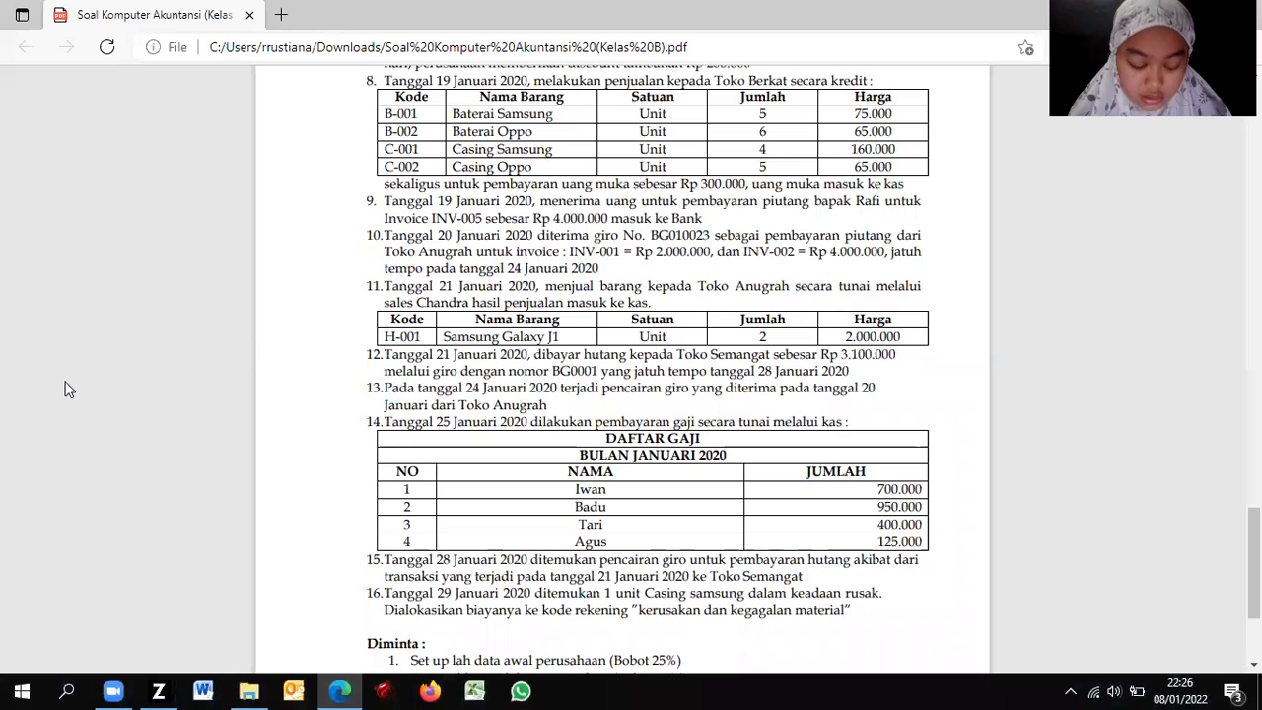
{"action": "key", "text": "alt+Tab"}
{"action": "double_click", "coordinate": [551, 370]}
{"action": "key", "text": "alt+Tab"}
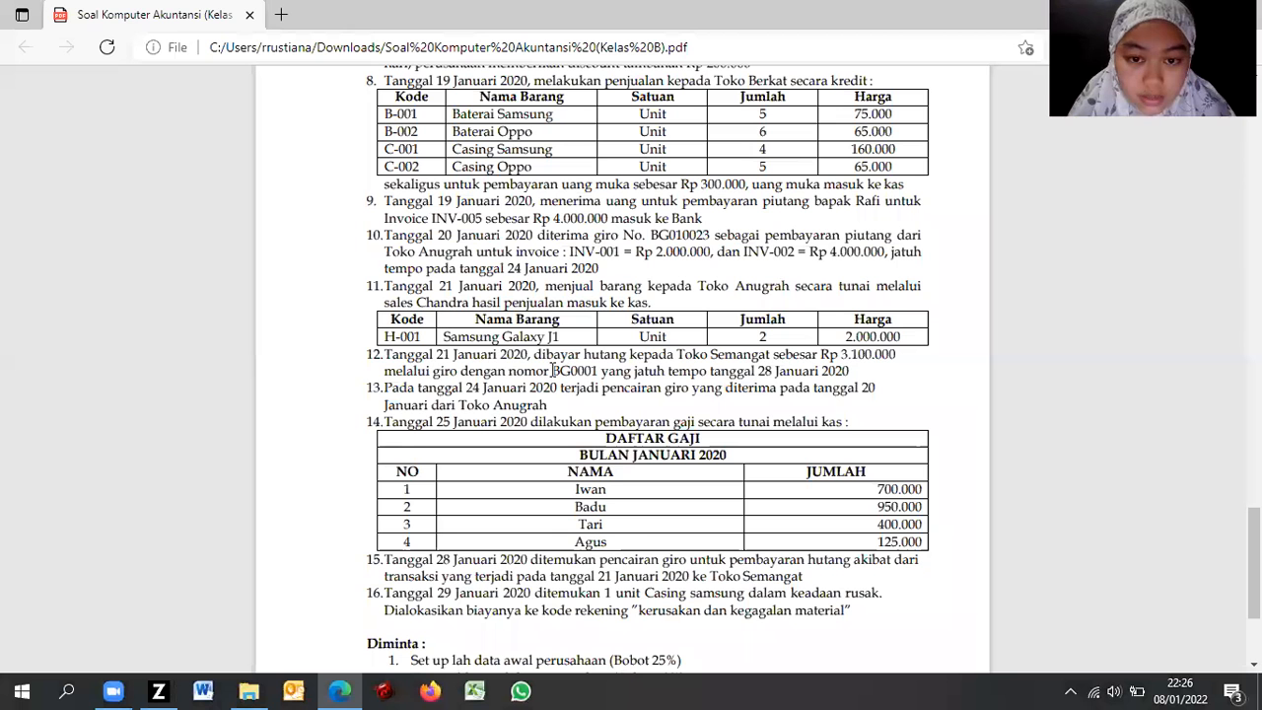
{"action": "key", "text": "alt+Tab"}
{"action": "type", "text": "4"}
{"action": "key", "text": "Return"}
{"action": "type", "text": "160 000"}
{"action": "key", "text": "Return"}
{"action": "key", "text": "Return"}
Step: Add C-002 Casing Oppo at 5 units for 65,000 and recalculate the delivery totals
{"action": "left_click", "coordinate": [54, 380]}
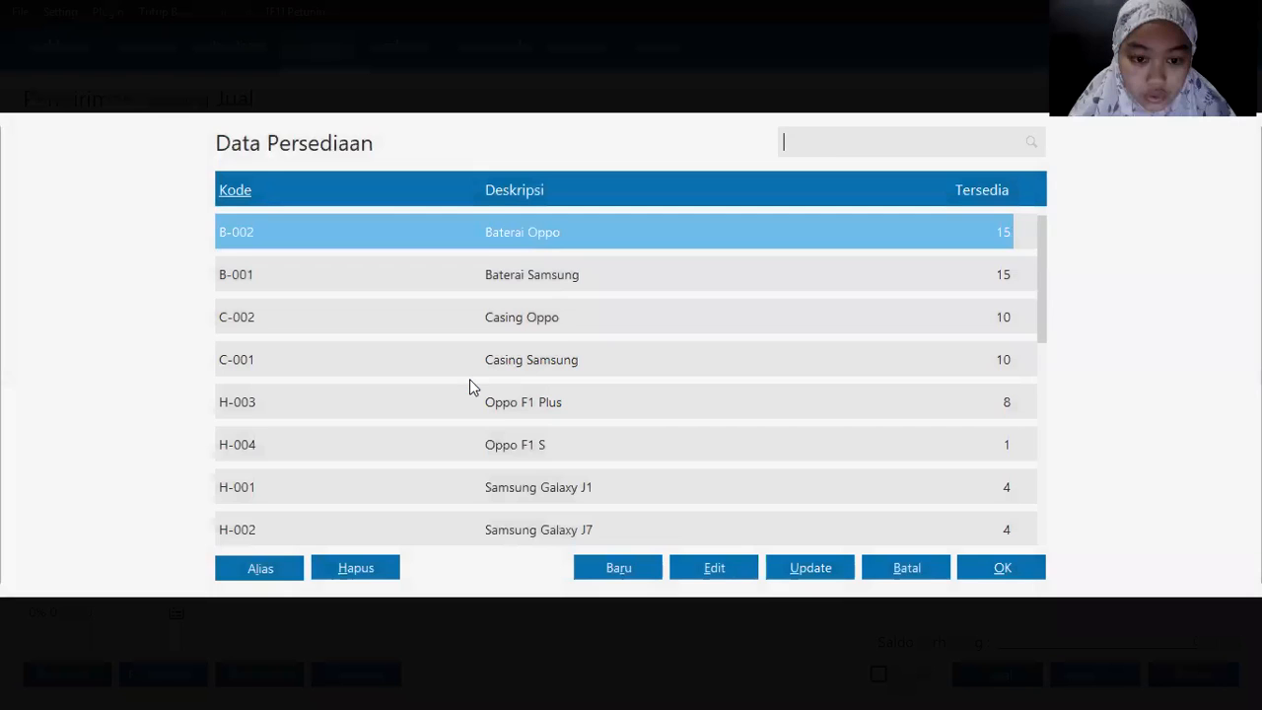
{"action": "left_click", "coordinate": [557, 325]}
{"action": "double_click", "coordinate": [558, 325]}
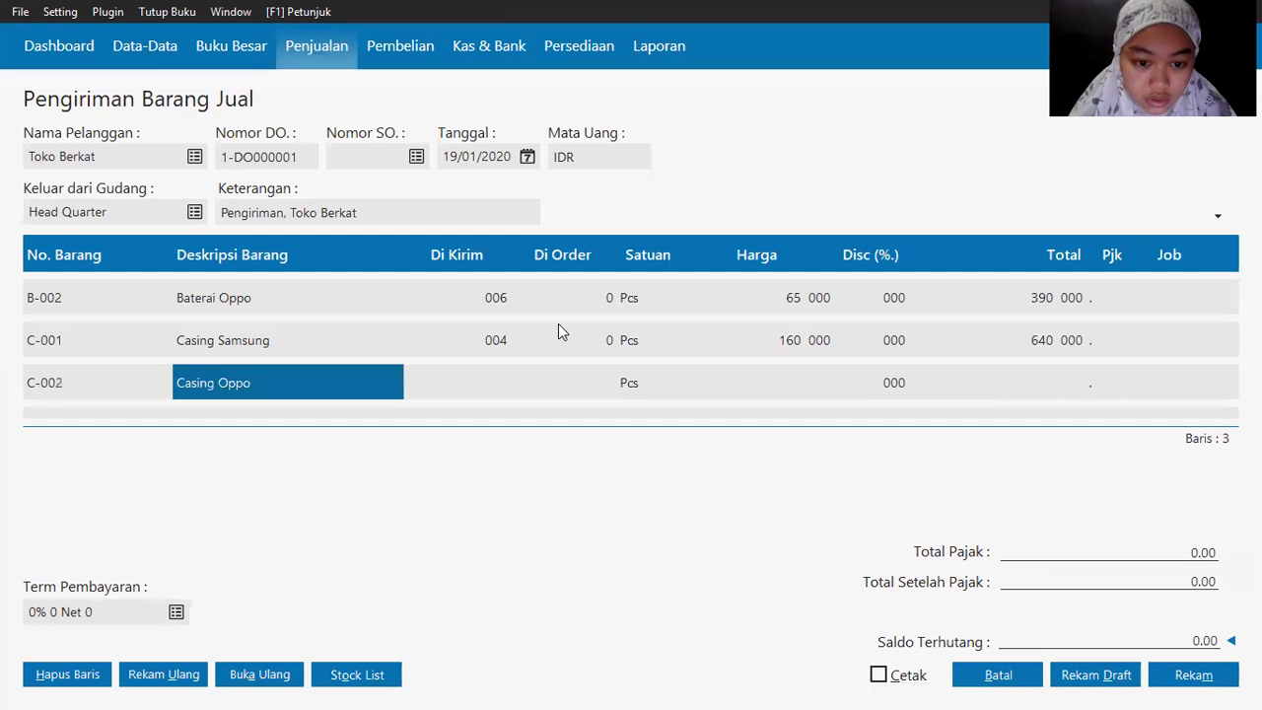
{"action": "key", "text": "Return"}
{"action": "type", "text": "5"}
{"action": "key", "text": "Return"}
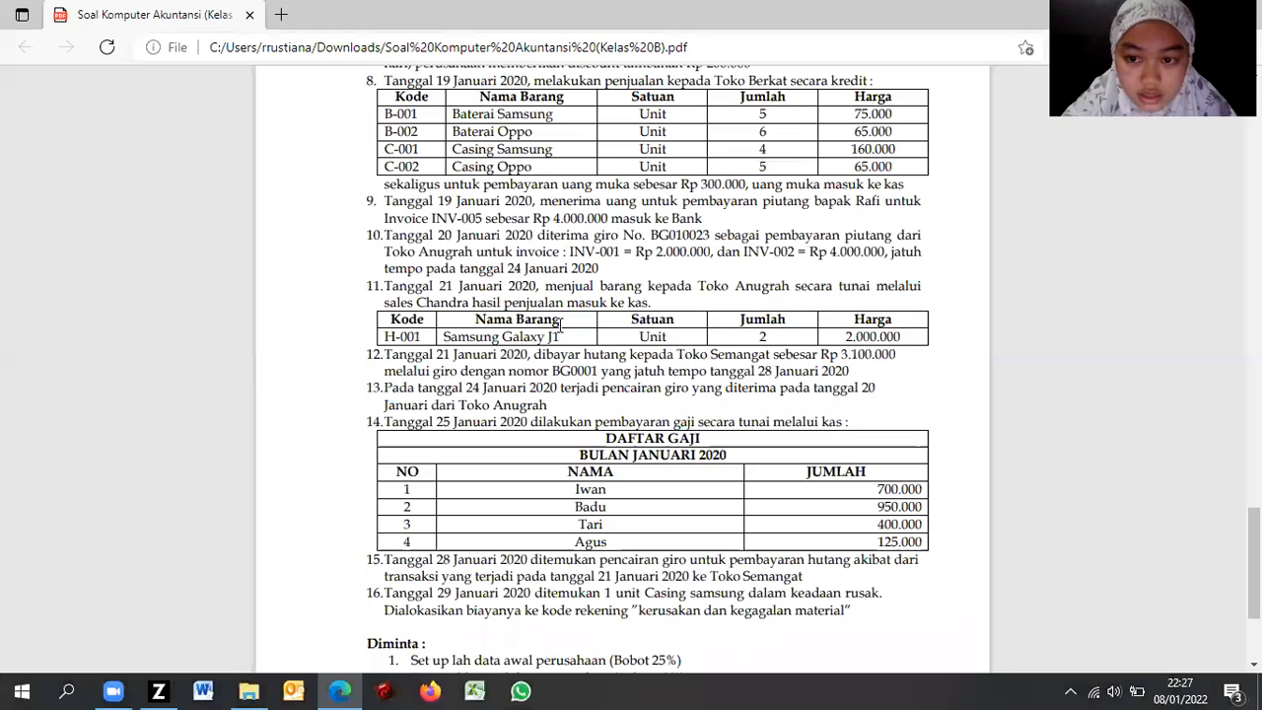
{"action": "type", "text": "65 0"}
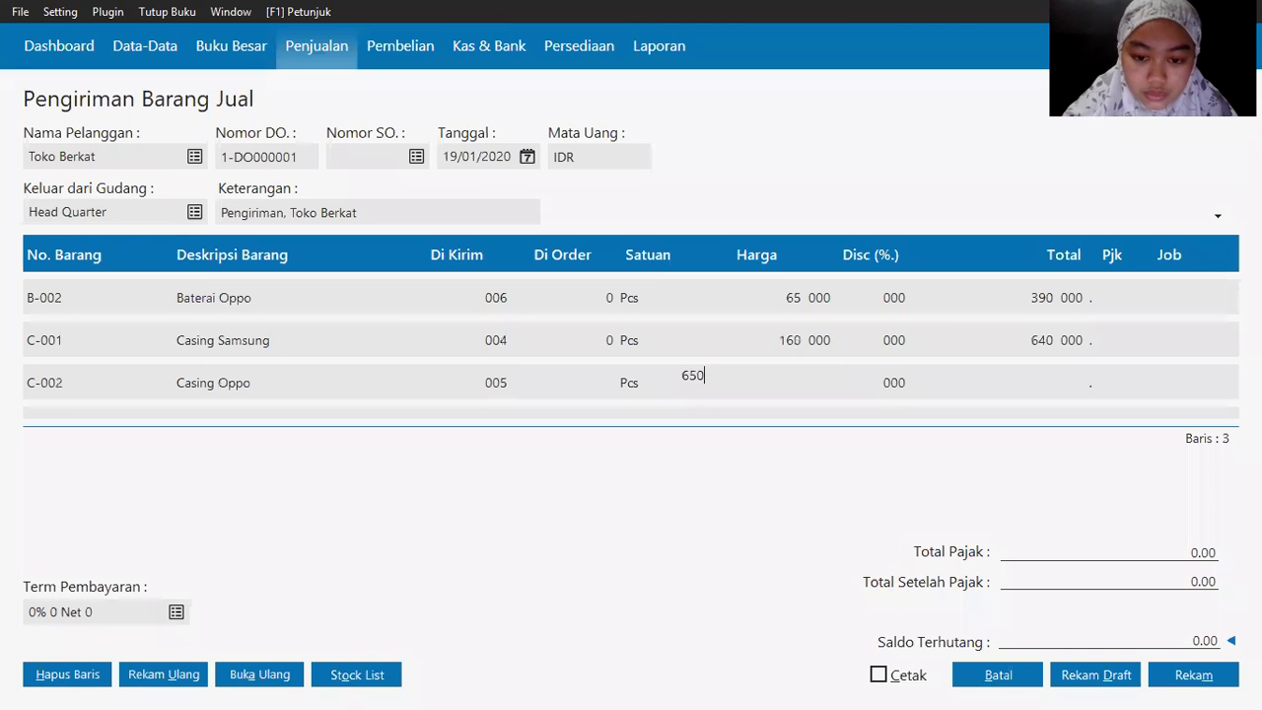
{"action": "type", "text": "00"}
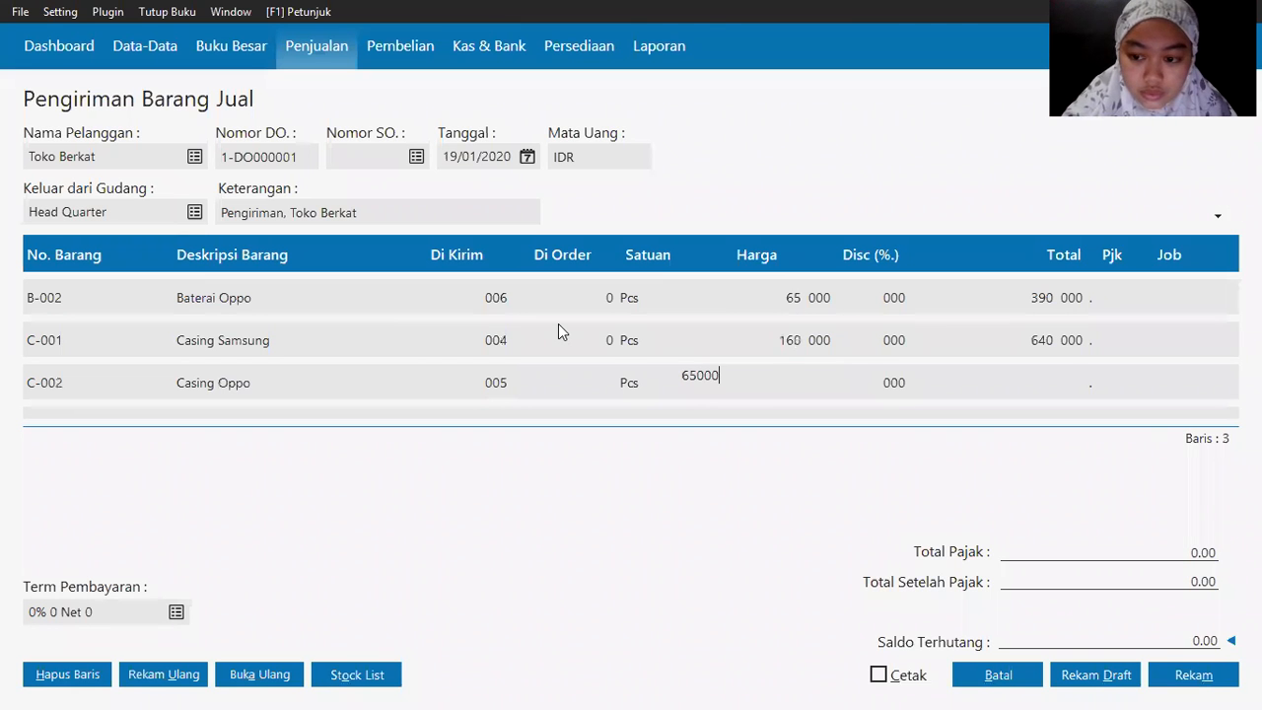
{"action": "key", "text": "Return"}
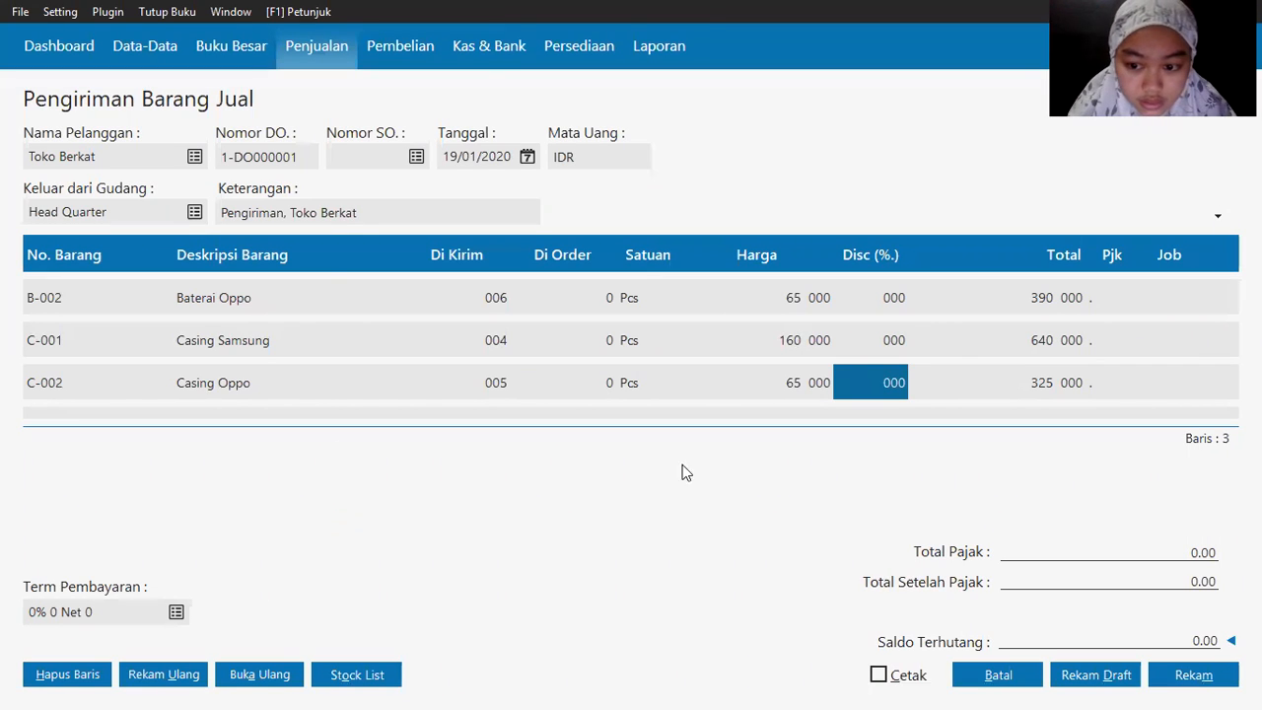
{"action": "left_click", "coordinate": [293, 218]}
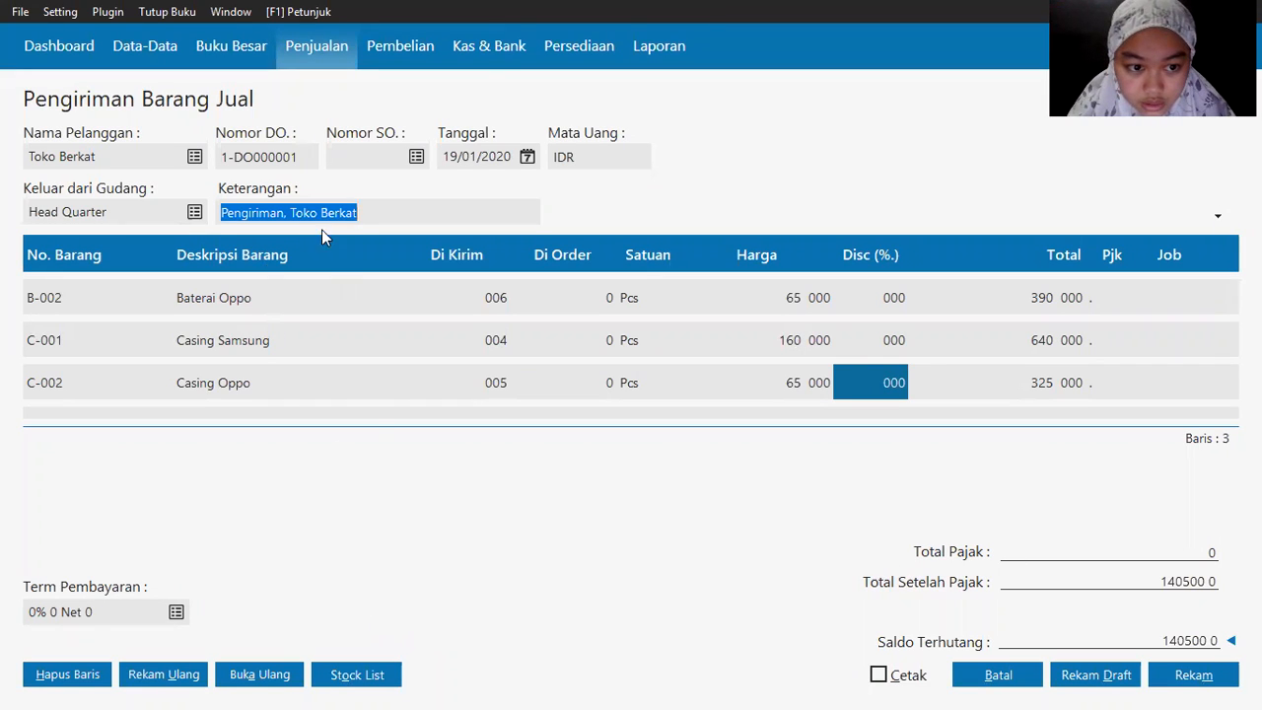
Step: Save the Toko Berkat delivery, close the form, and review the exam PDF
{"action": "left_click", "coordinate": [1193, 676]}
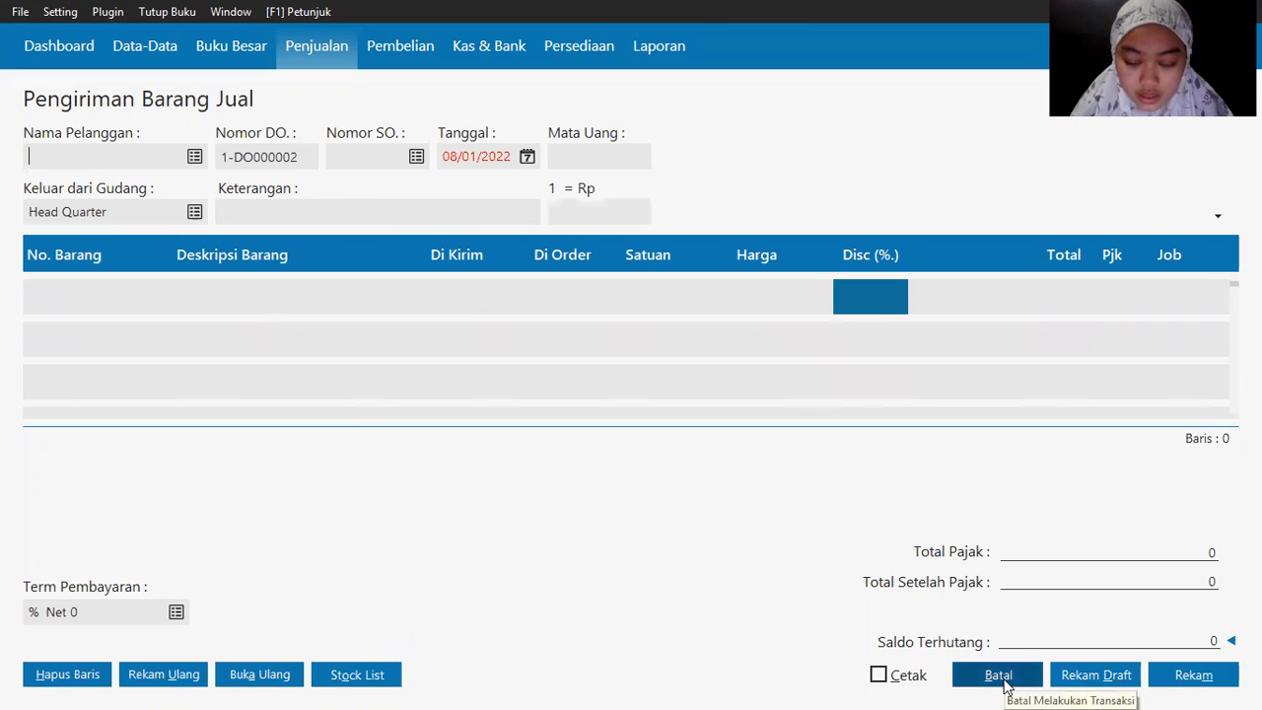
{"action": "left_click", "coordinate": [999, 676]}
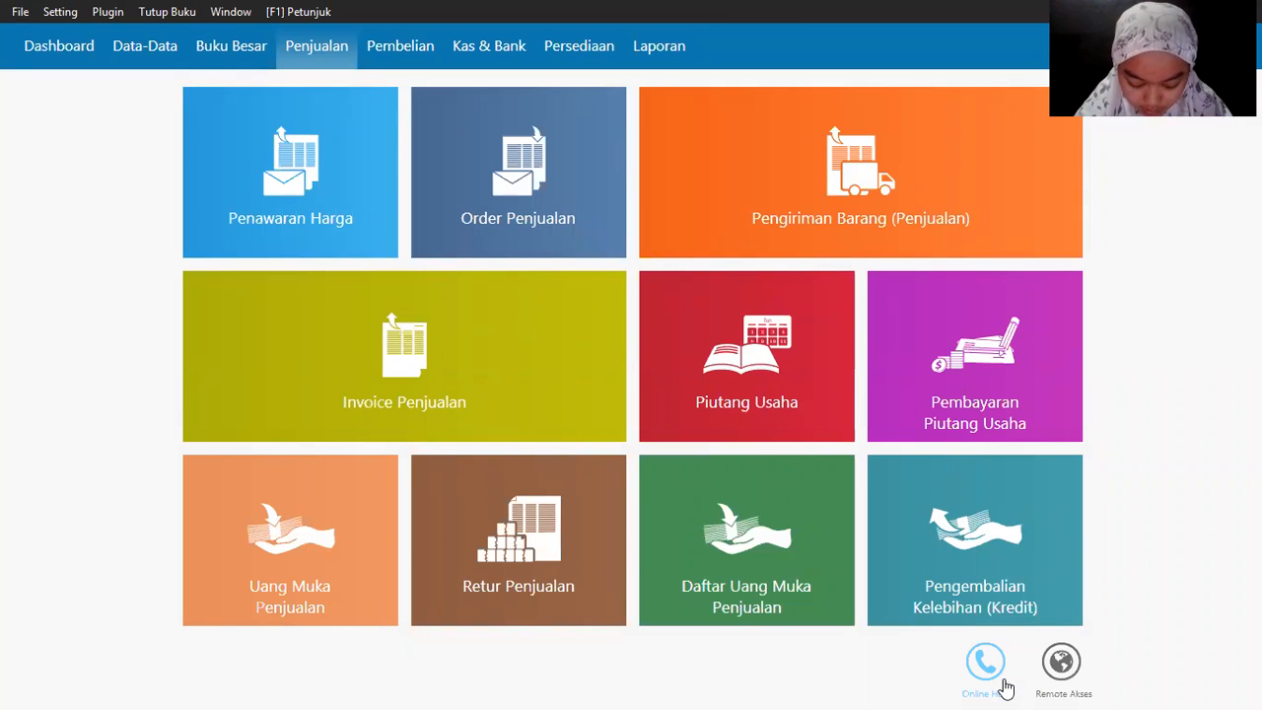
{"action": "key", "text": "alt+Tab"}
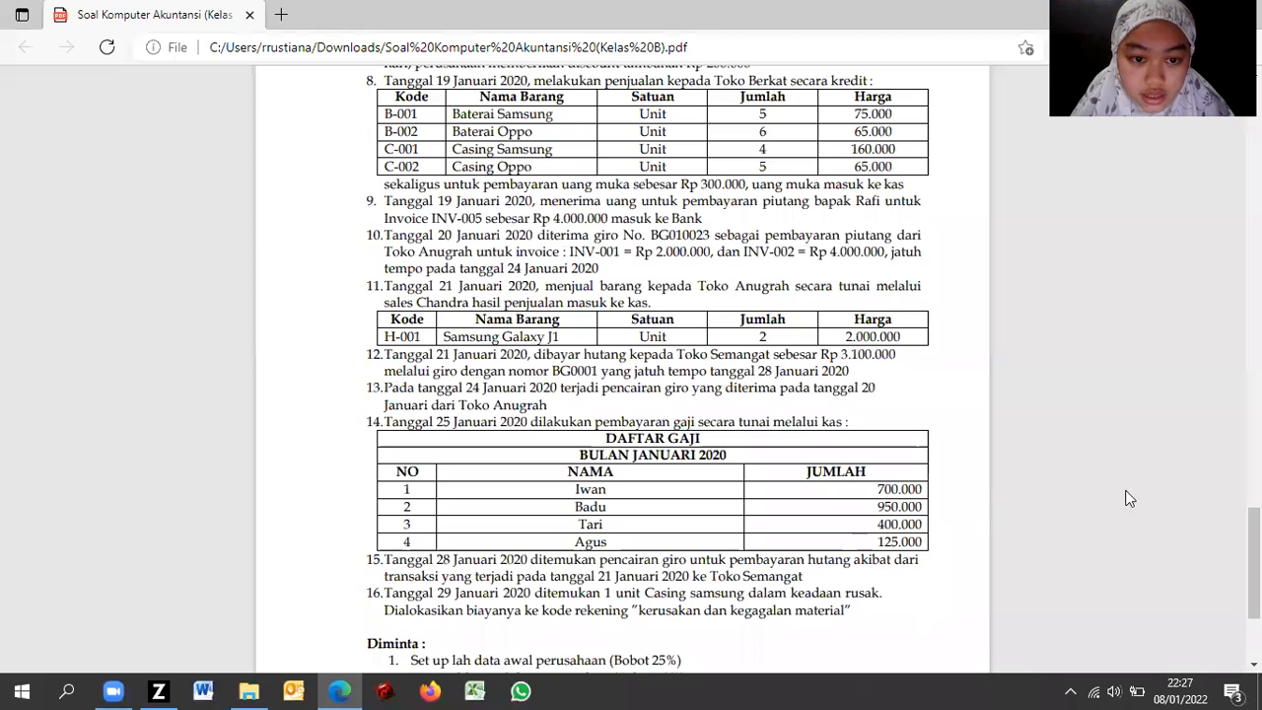
{"action": "scroll", "coordinate": [650, 365], "scroll_direction": "down", "scroll_amount": 2}
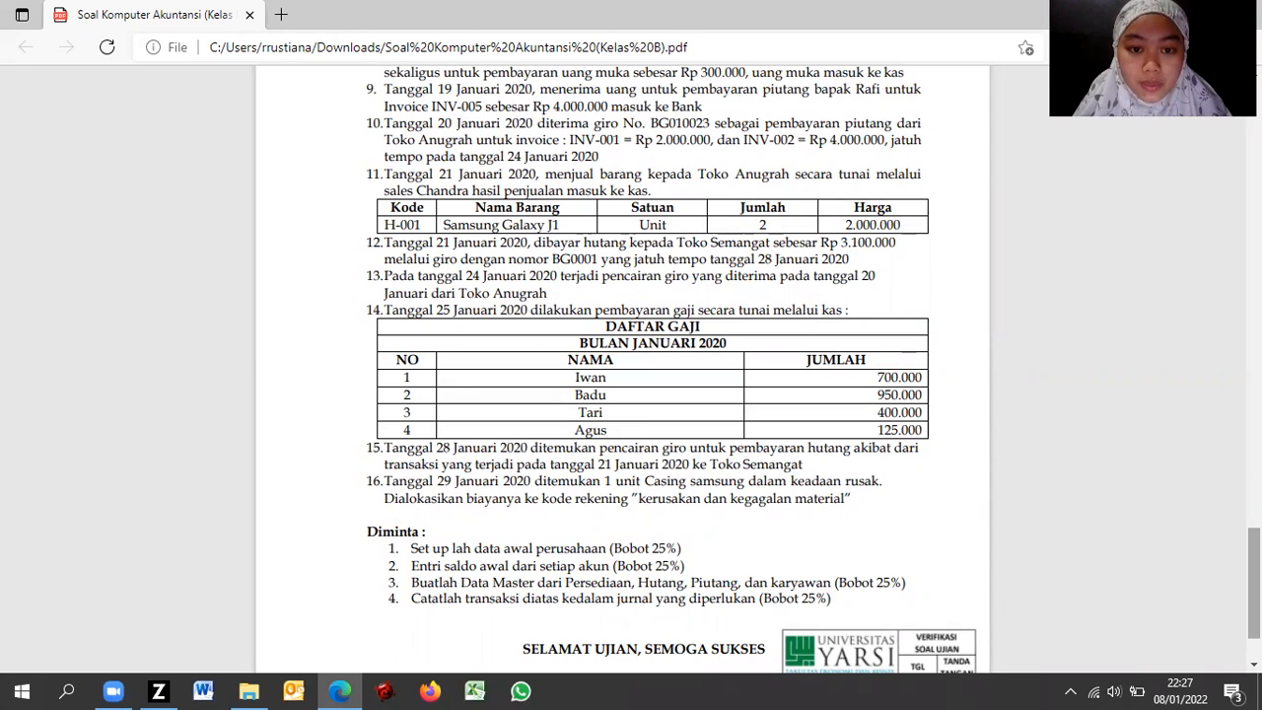
{"action": "key", "text": "alt+Tab"}
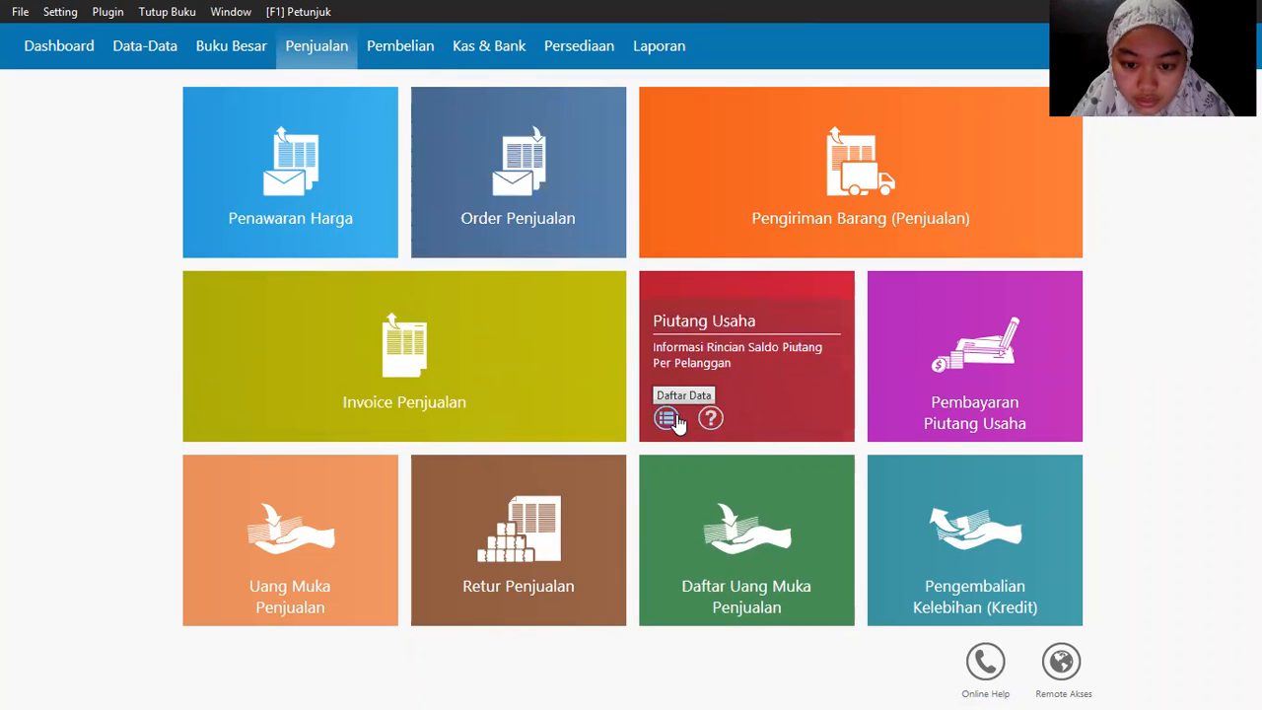
Step: Start a new receivable payment into Bank from the paying customer
{"action": "left_click", "coordinate": [894, 417]}
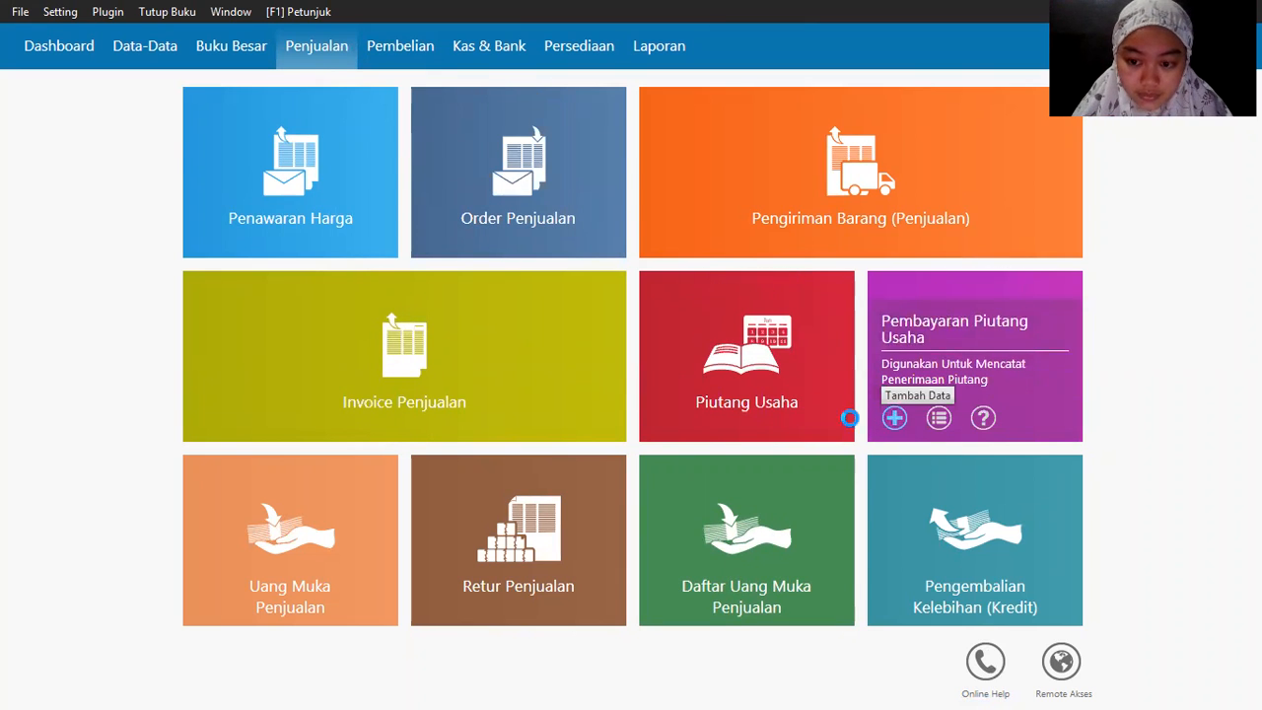
{"action": "left_click", "coordinate": [260, 146]}
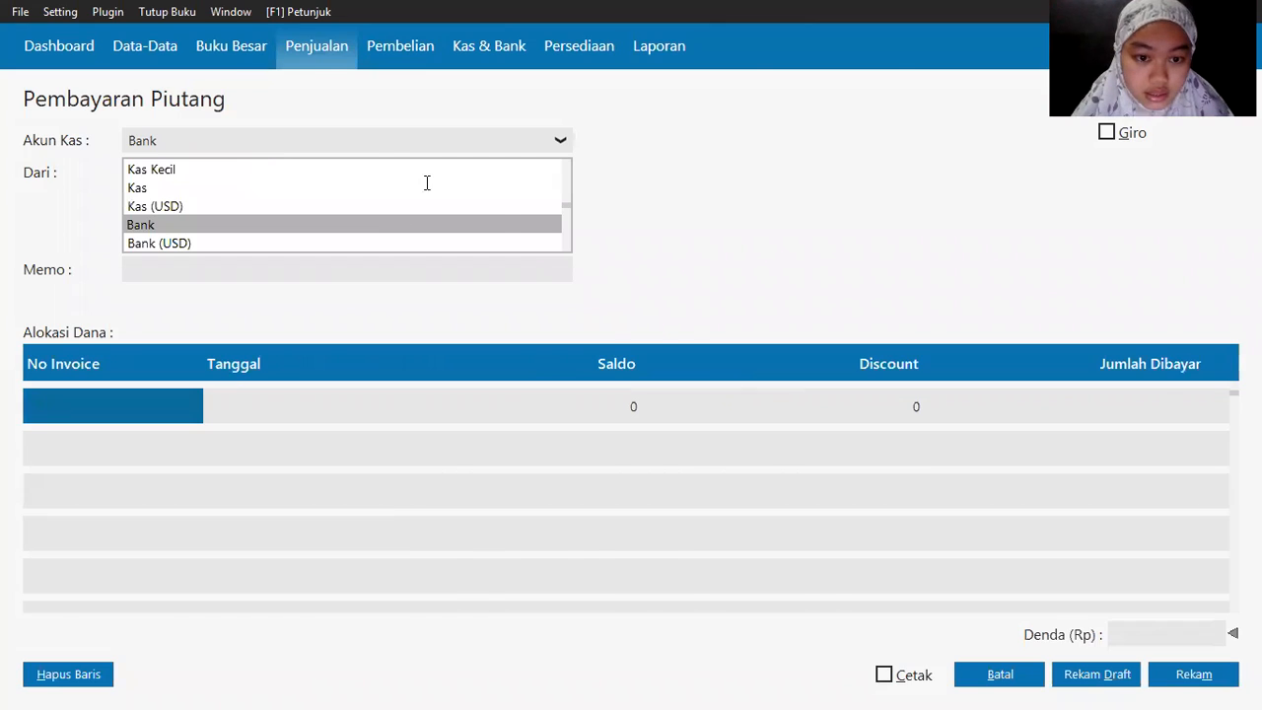
{"action": "key", "text": "alt+Tab"}
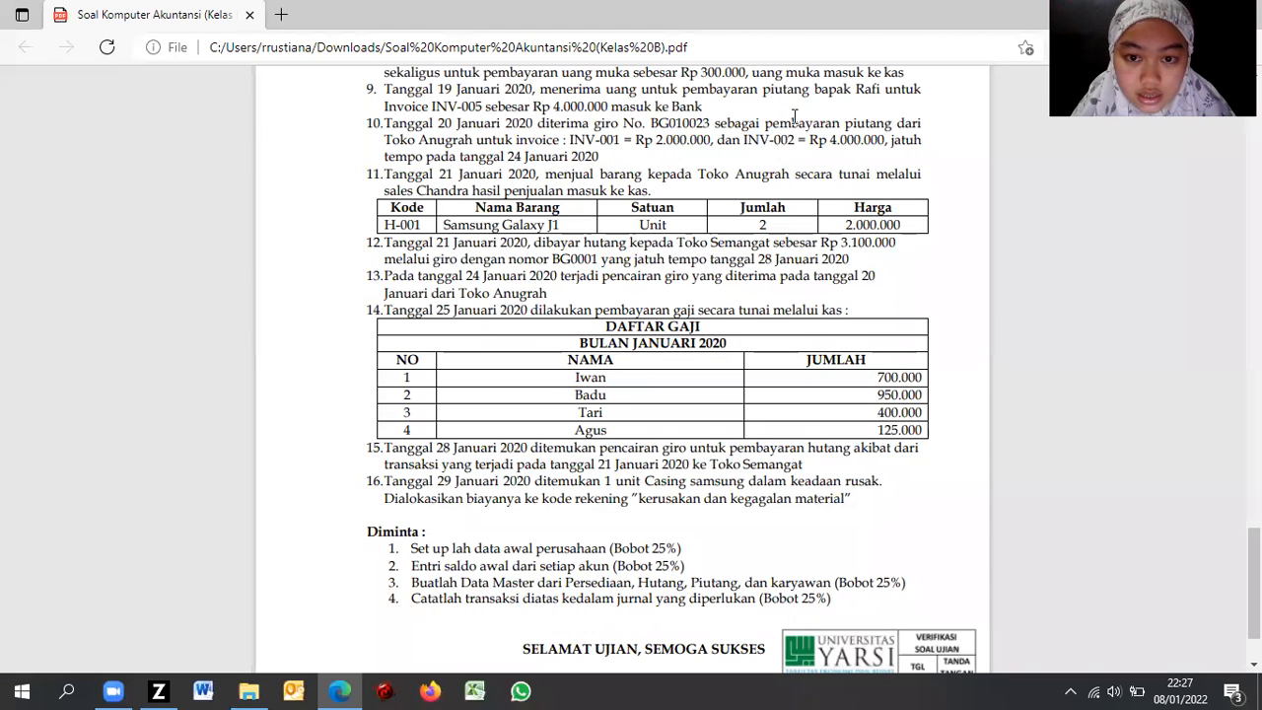
{"action": "key", "text": "alt+Tab"}
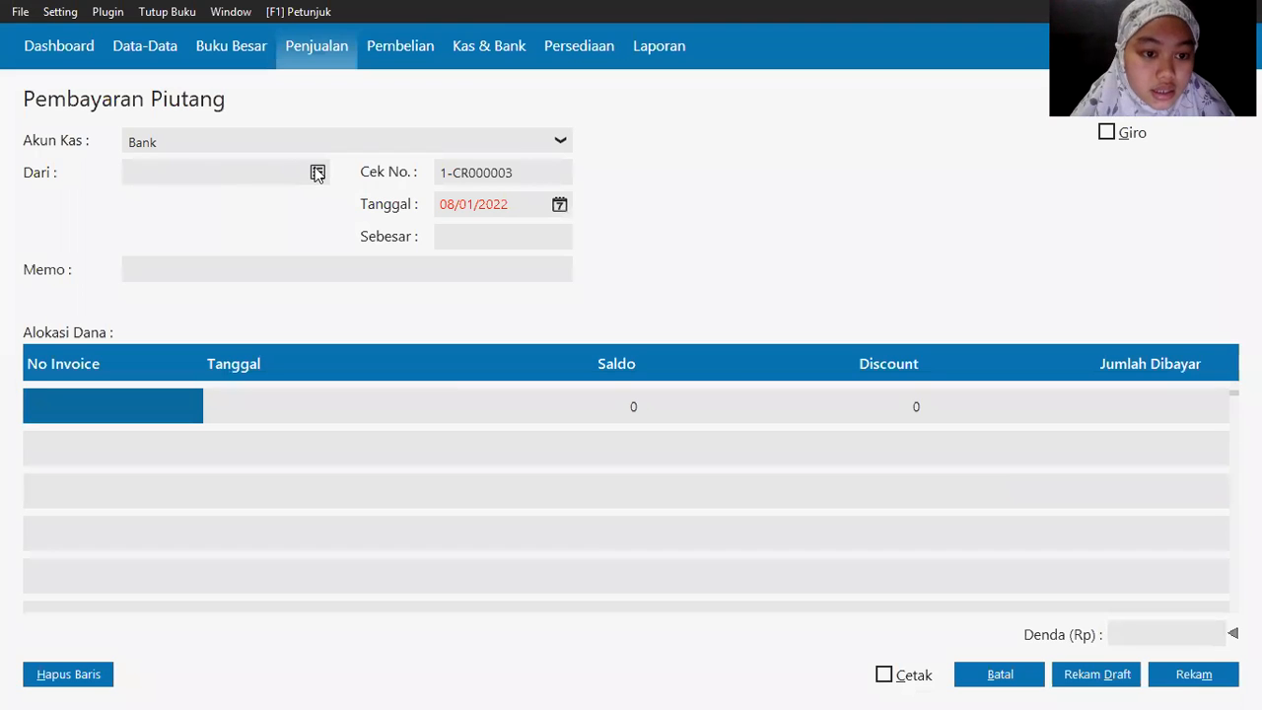
{"action": "left_click", "coordinate": [317, 171]}
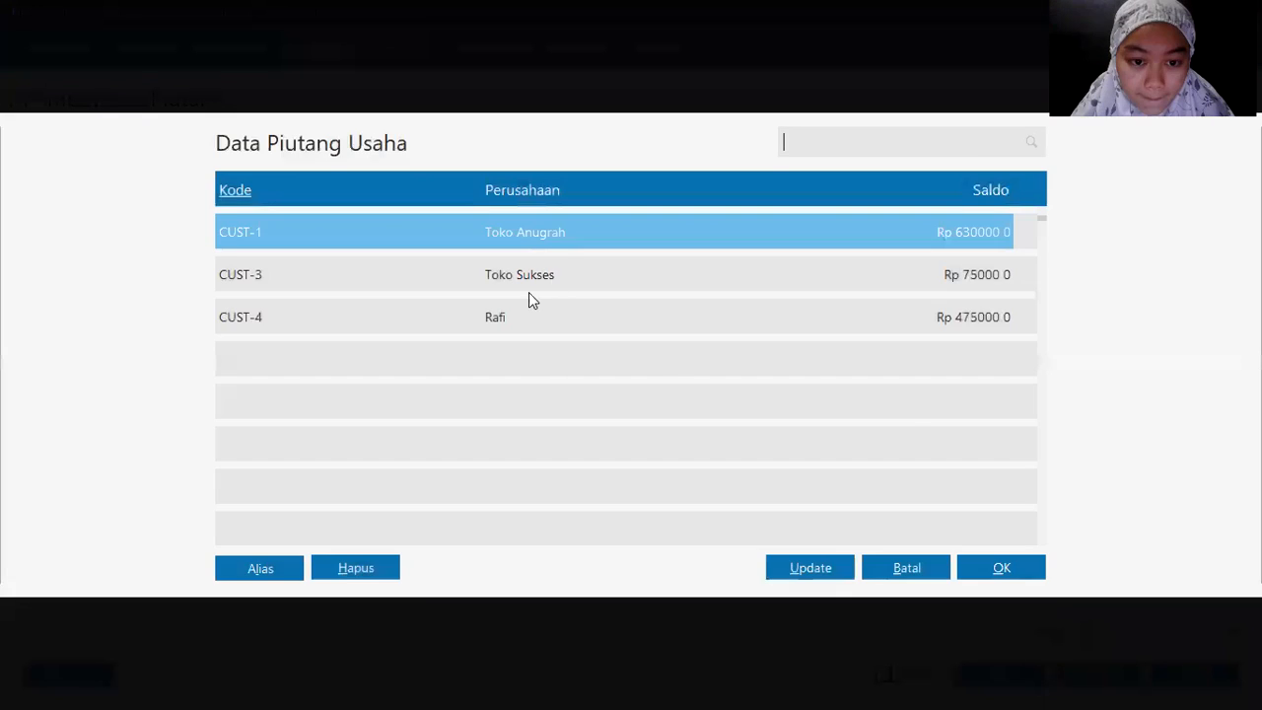
{"action": "double_click", "coordinate": [503, 319]}
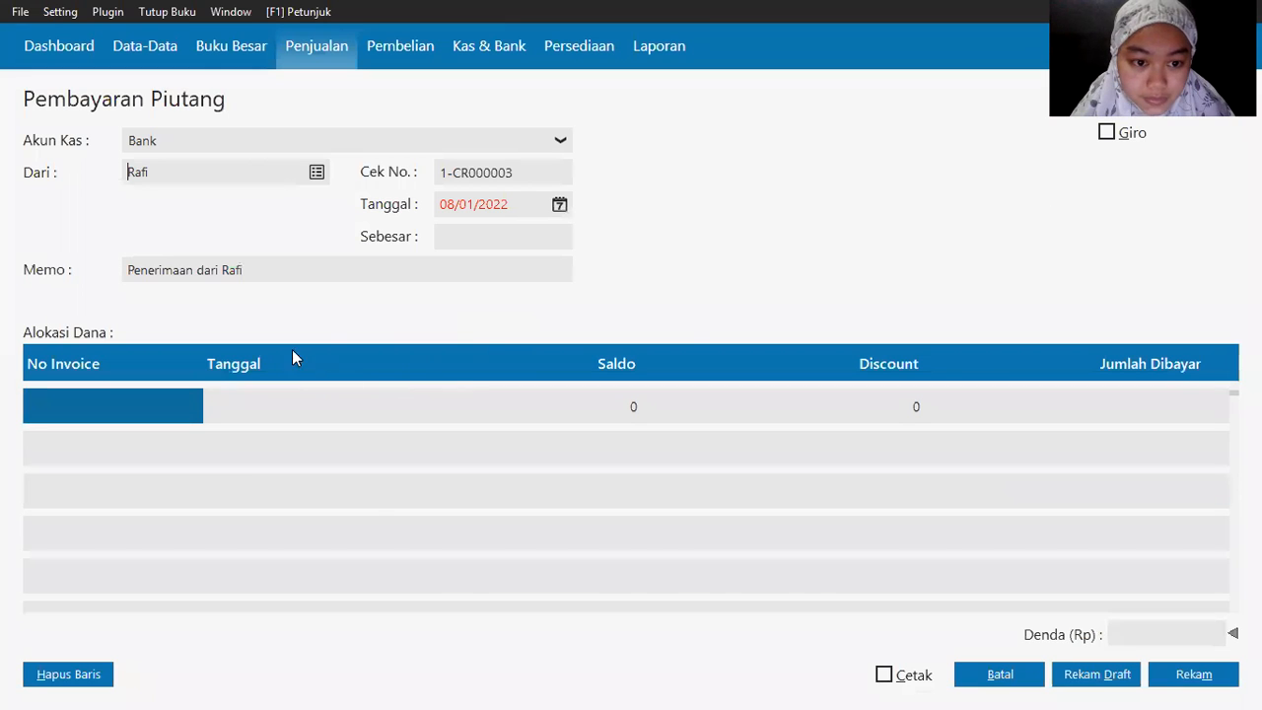
{"action": "key", "text": "alt+Tab"}
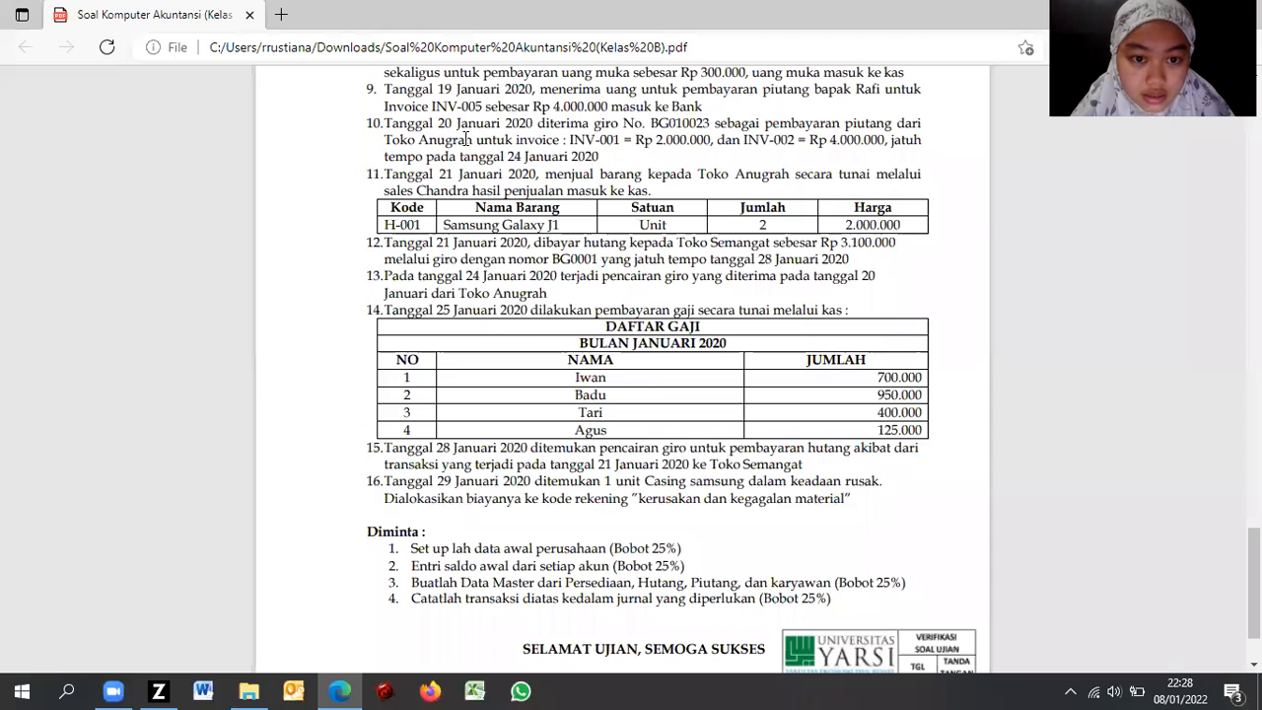
{"action": "key", "text": "alt+Tab"}
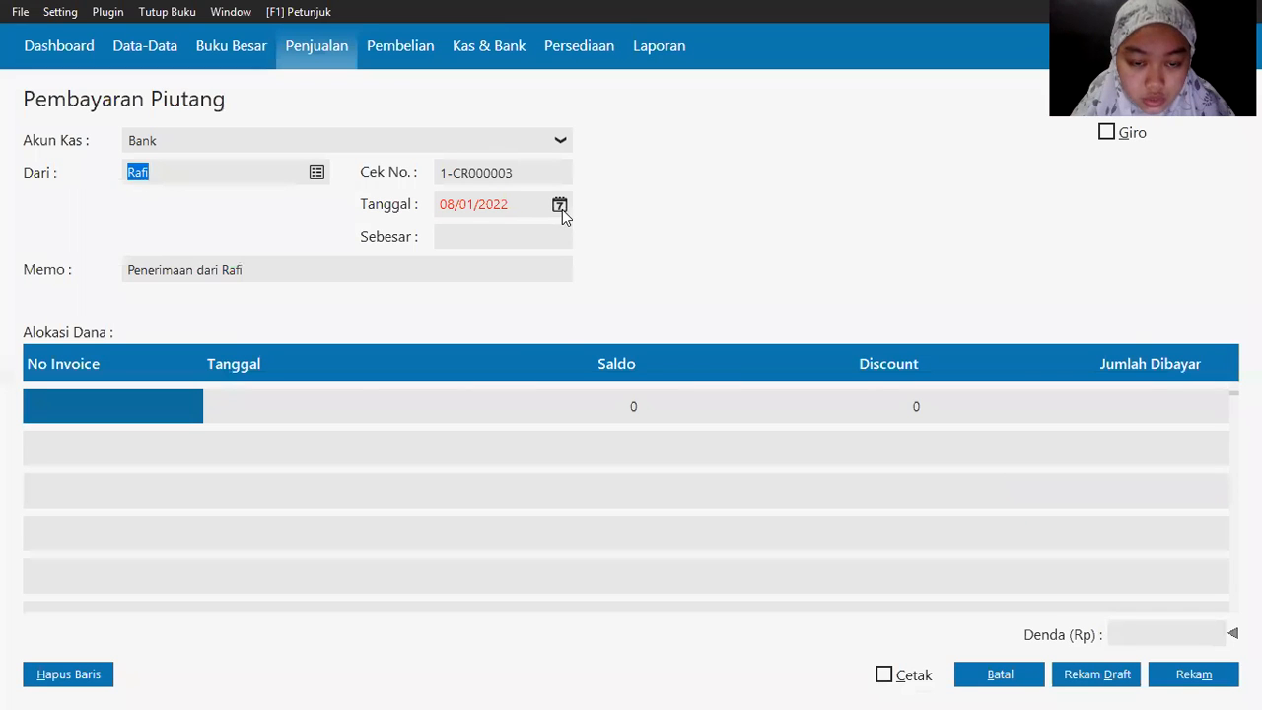
Step: Set the payment date to 19/01/2020
{"action": "left_click", "coordinate": [560, 206]}
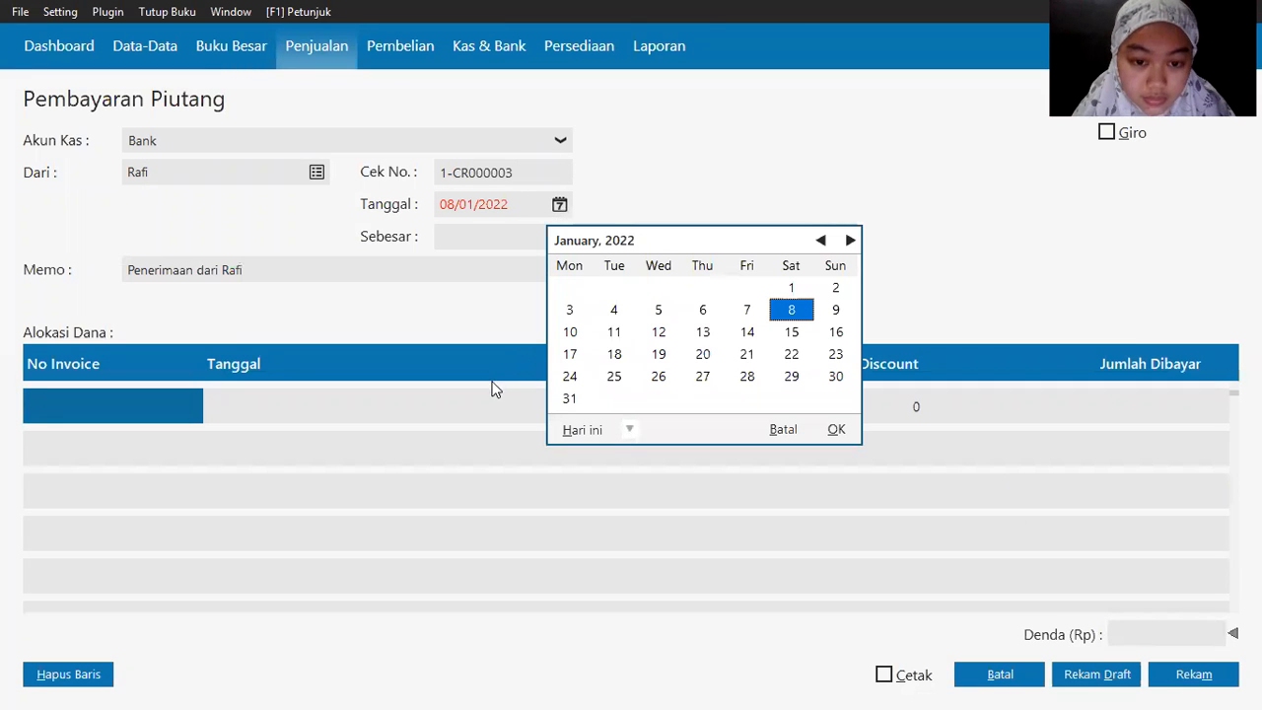
{"action": "left_click", "coordinate": [629, 429]}
{"action": "left_click", "coordinate": [656, 591]}
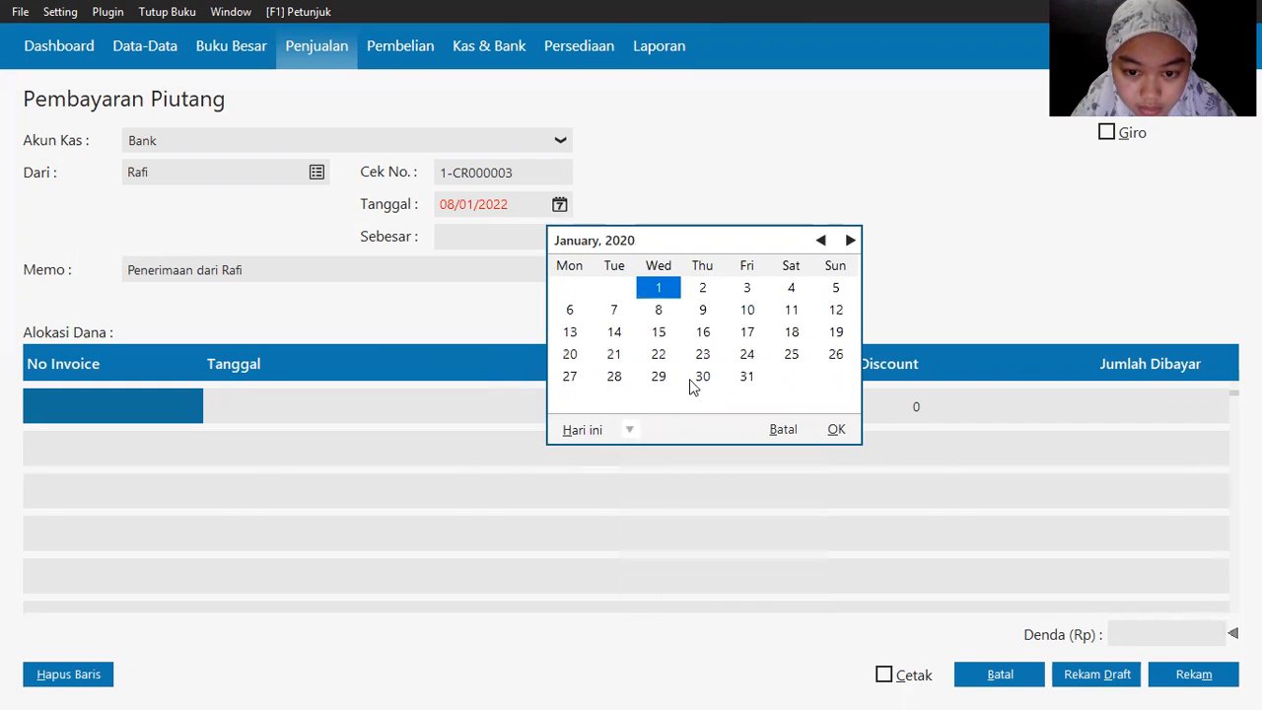
{"action": "left_click", "coordinate": [835, 332]}
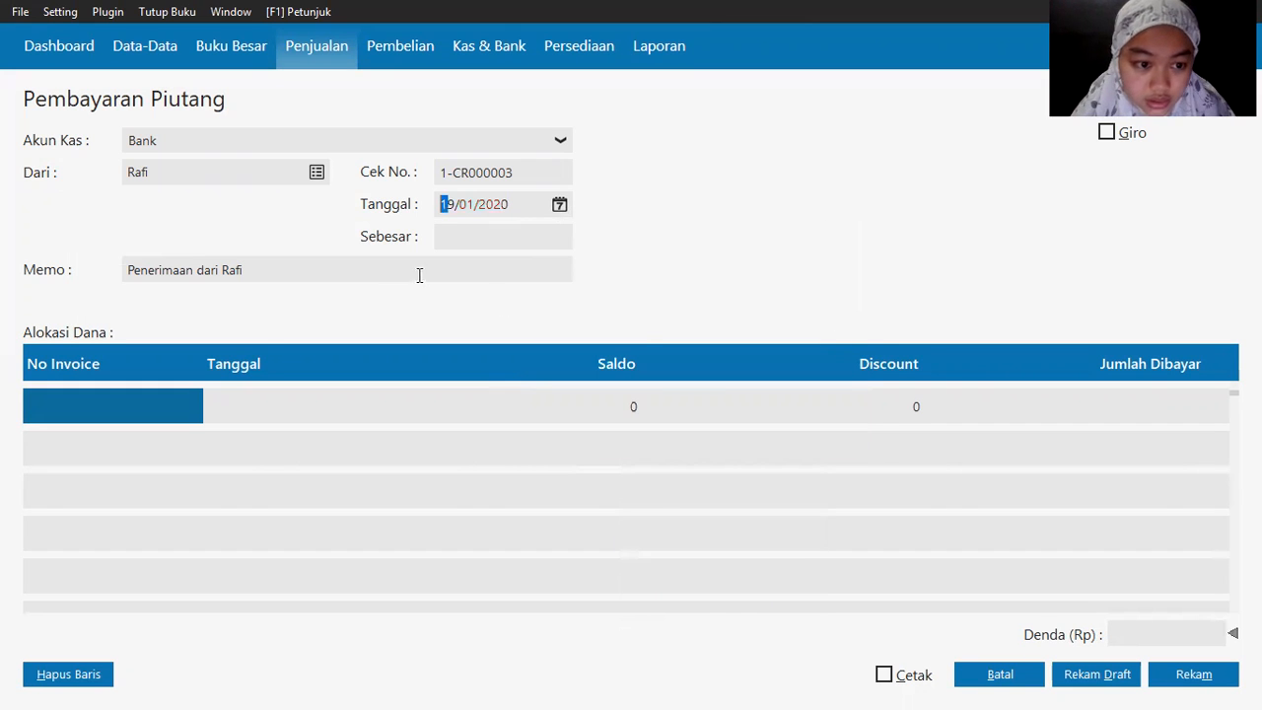
{"action": "left_click", "coordinate": [99, 407]}
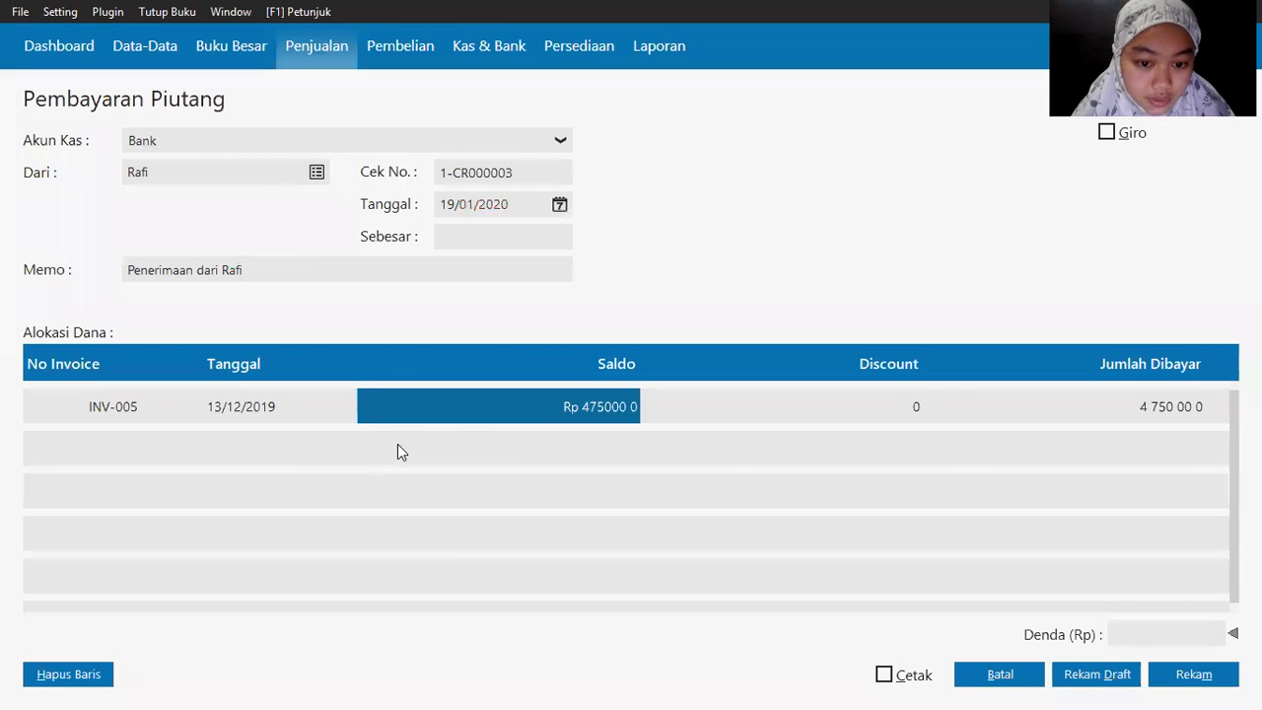
Step: Enter Rp 4,000,000 paid on INV-005, fill the total received, and save the receipt
{"action": "key", "text": "Tab"}
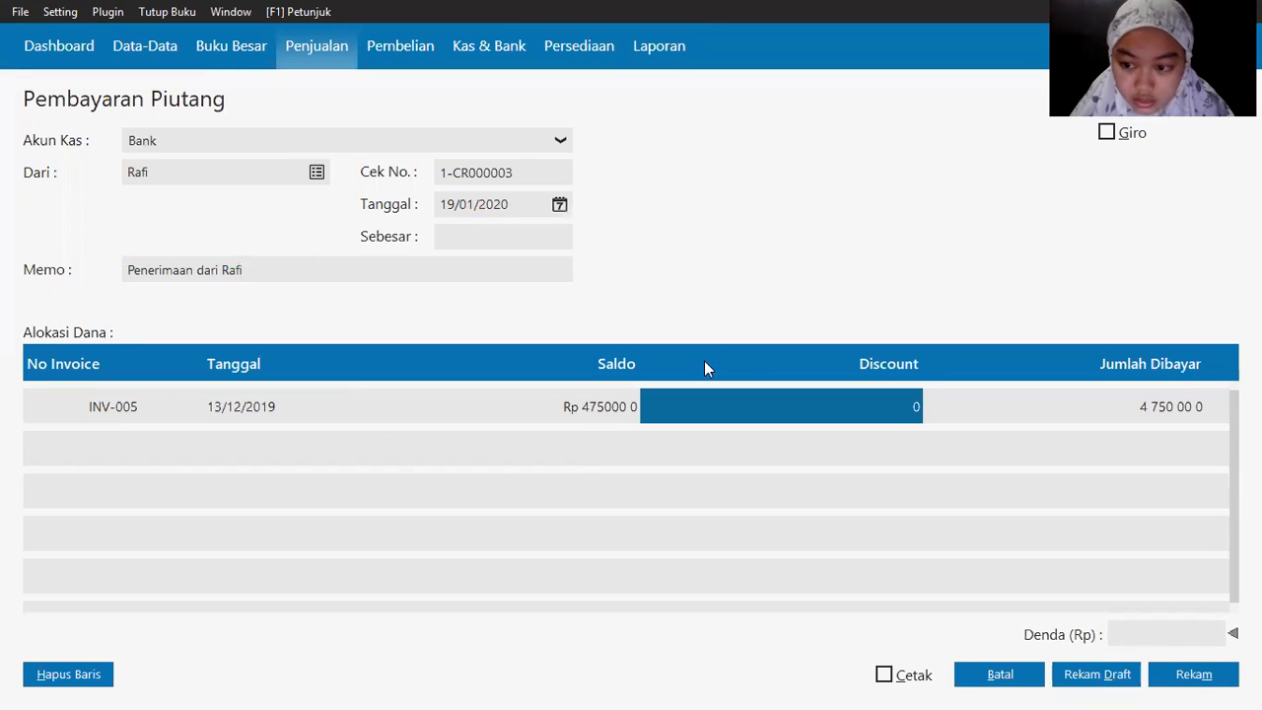
{"action": "left_click", "coordinate": [1086, 407]}
{"action": "left_click", "coordinate": [1086, 406]}
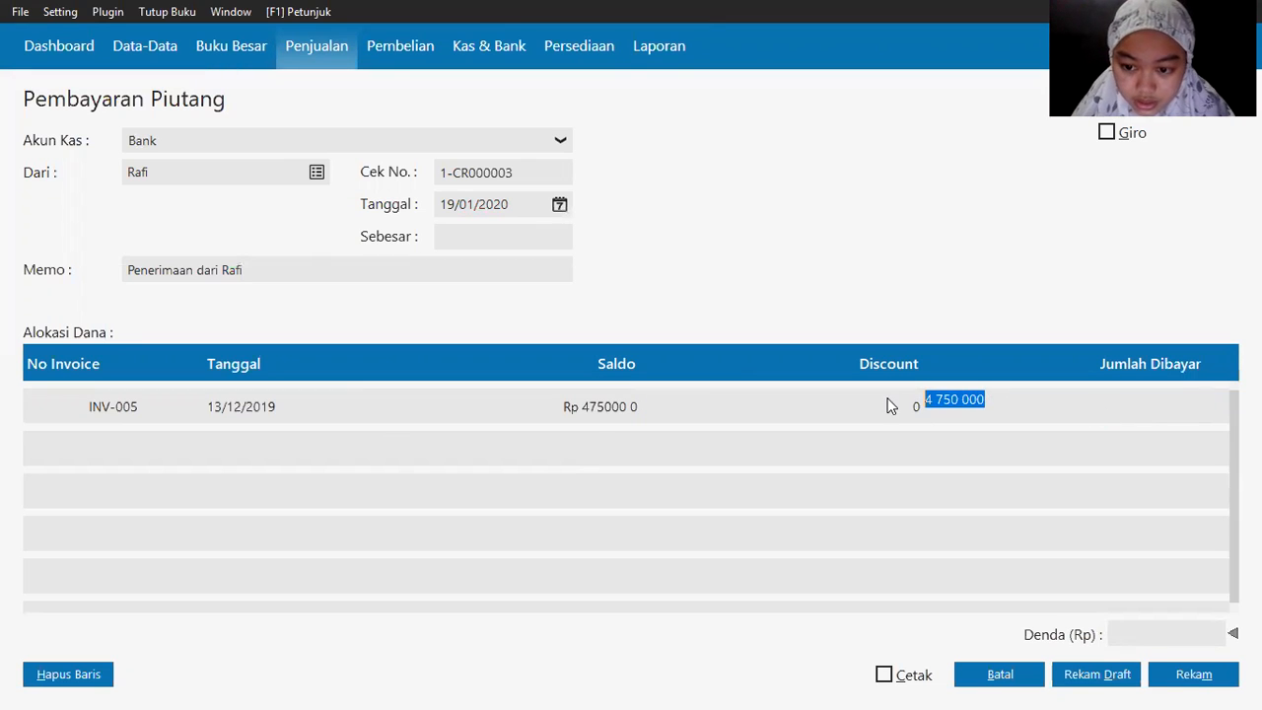
{"action": "type", "text": "4000000"}
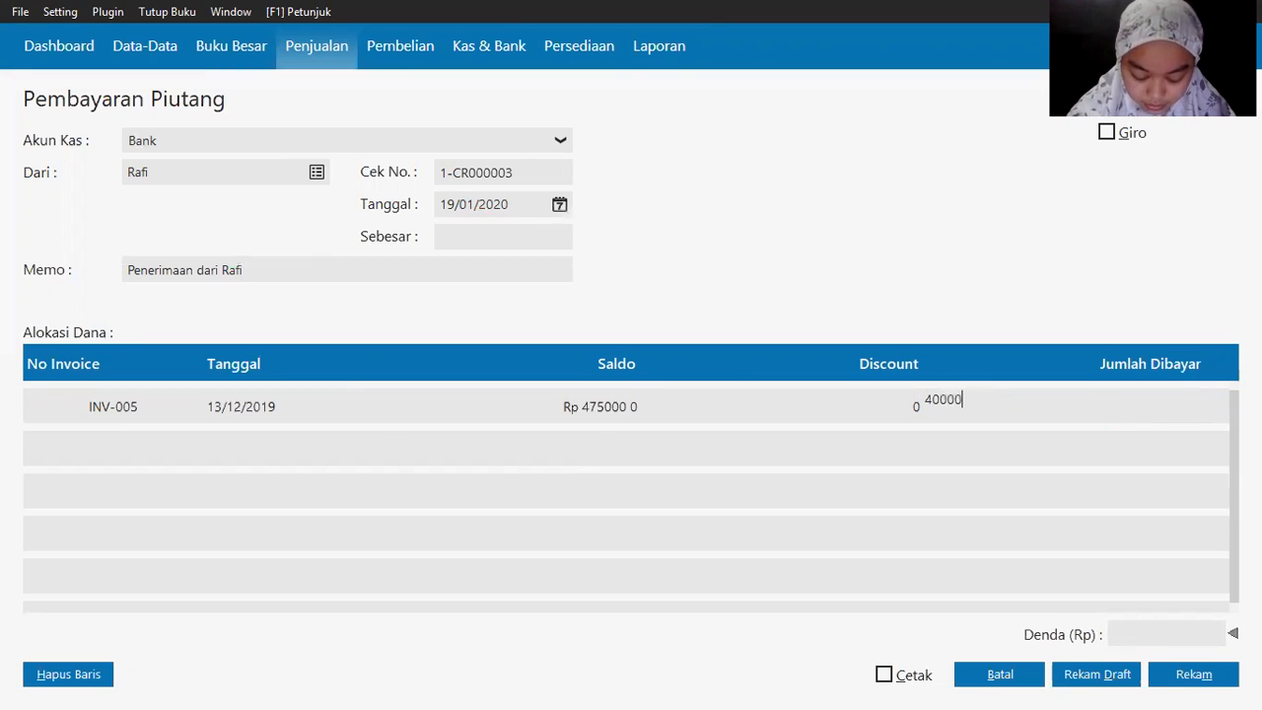
{"action": "key", "text": "Return"}
{"action": "left_click", "coordinate": [501, 236]}
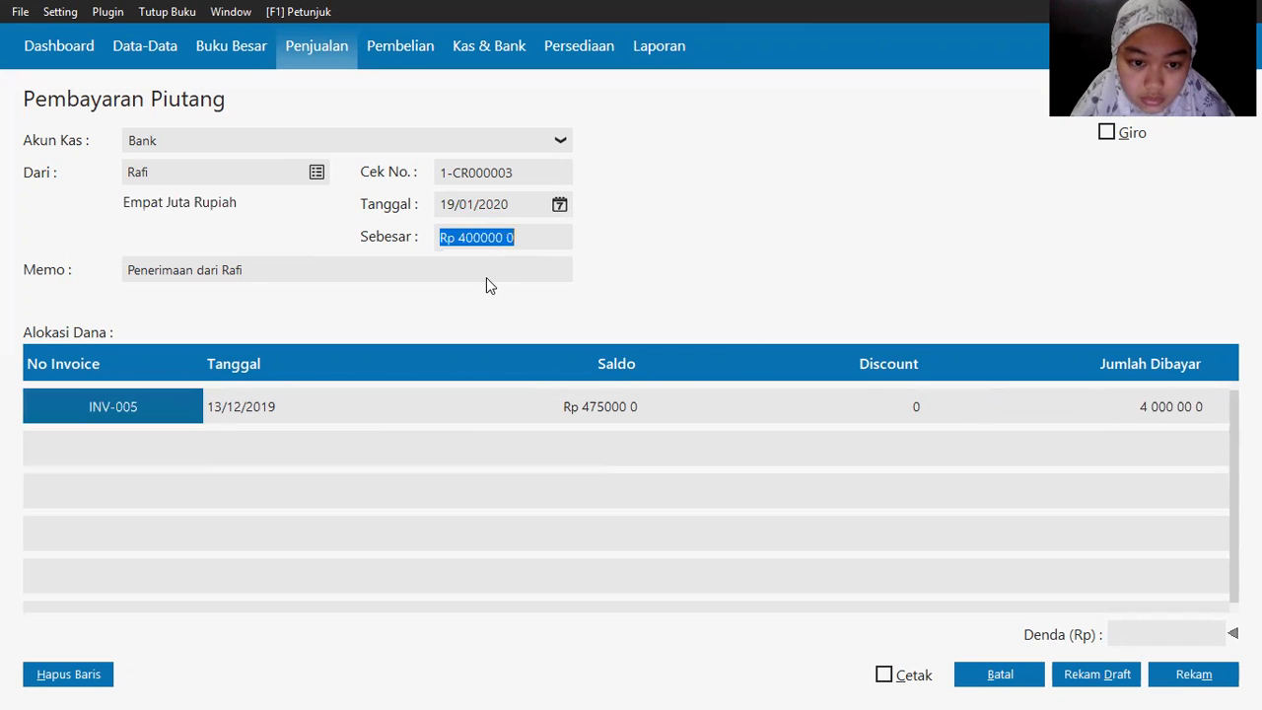
{"action": "left_click", "coordinate": [1194, 675]}
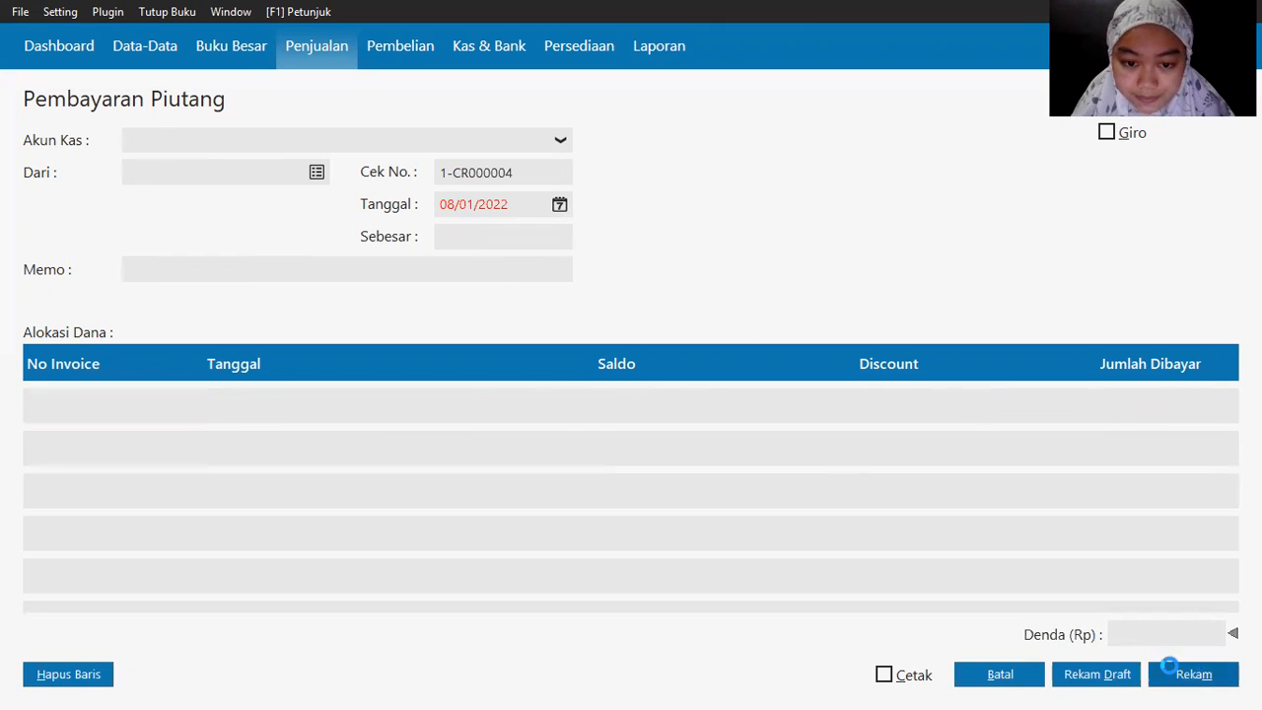
Step: Switch to the exam PDF and show transactions 9–16
{"action": "key", "text": "alt+Tab"}
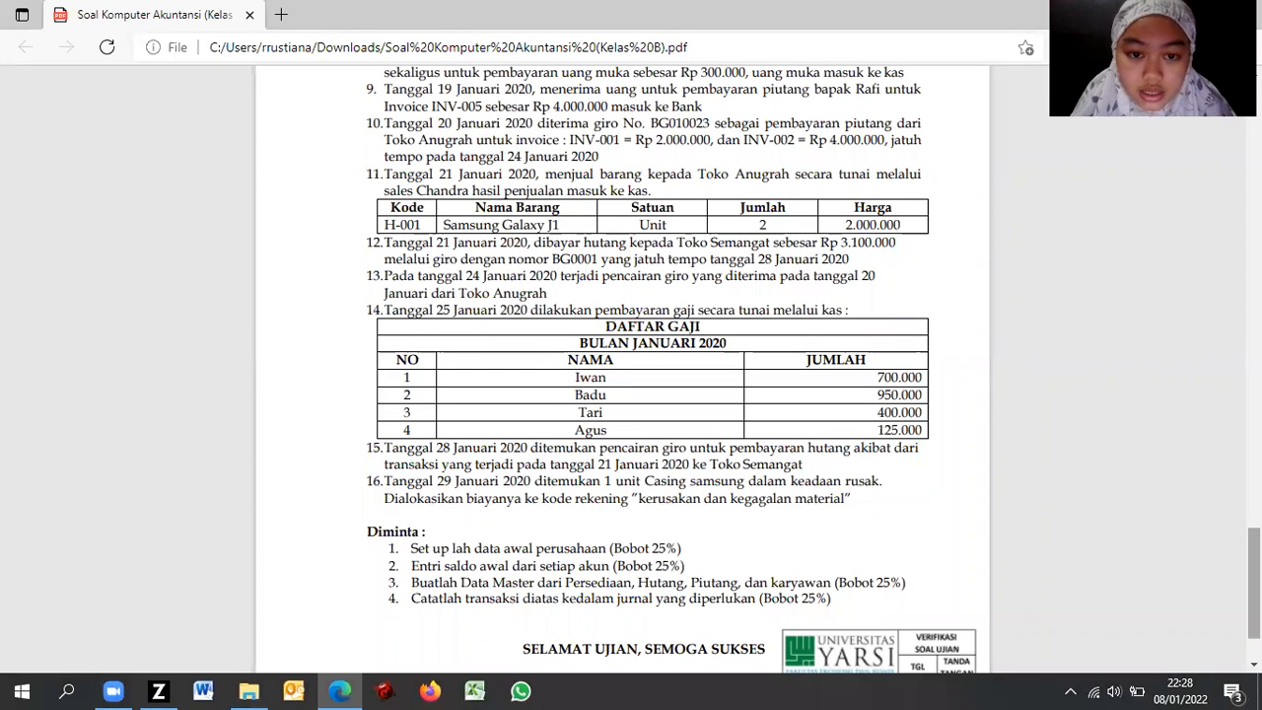
{"action": "scroll", "coordinate": [650, 364], "scroll_direction": "down", "scroll_amount": 1}
{"action": "scroll", "coordinate": [650, 365], "scroll_direction": "up", "scroll_amount": 1}
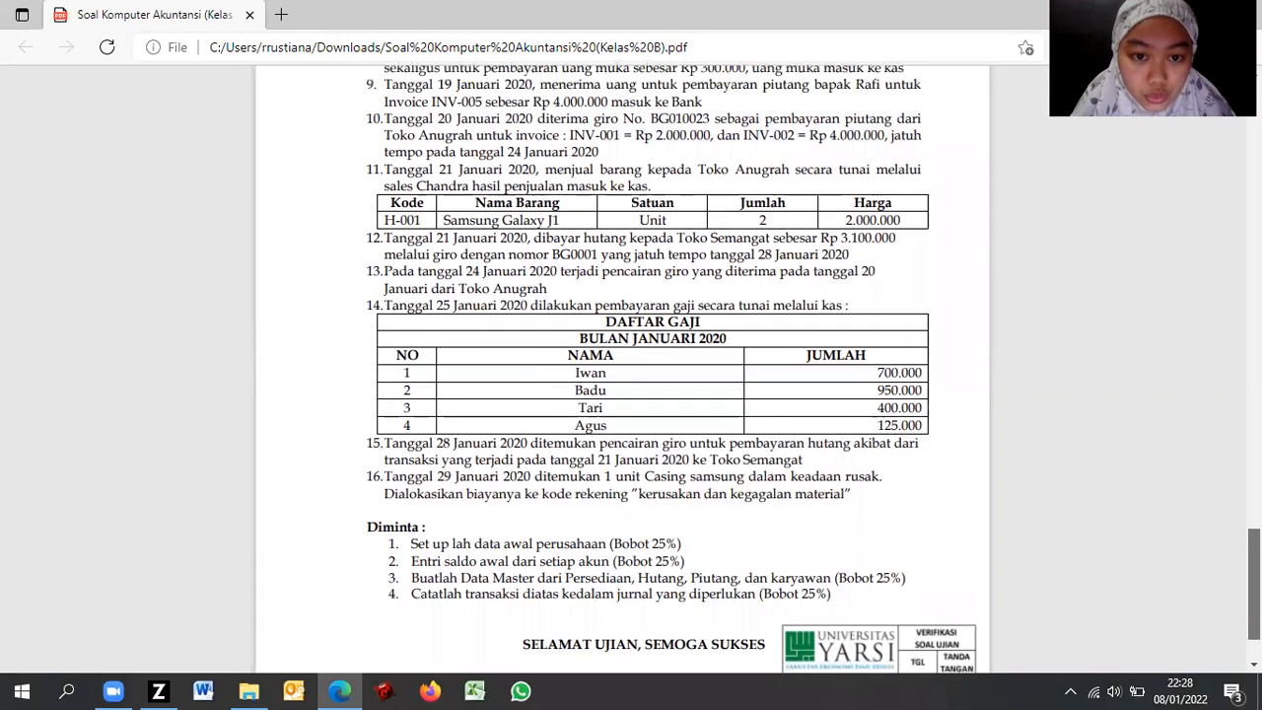
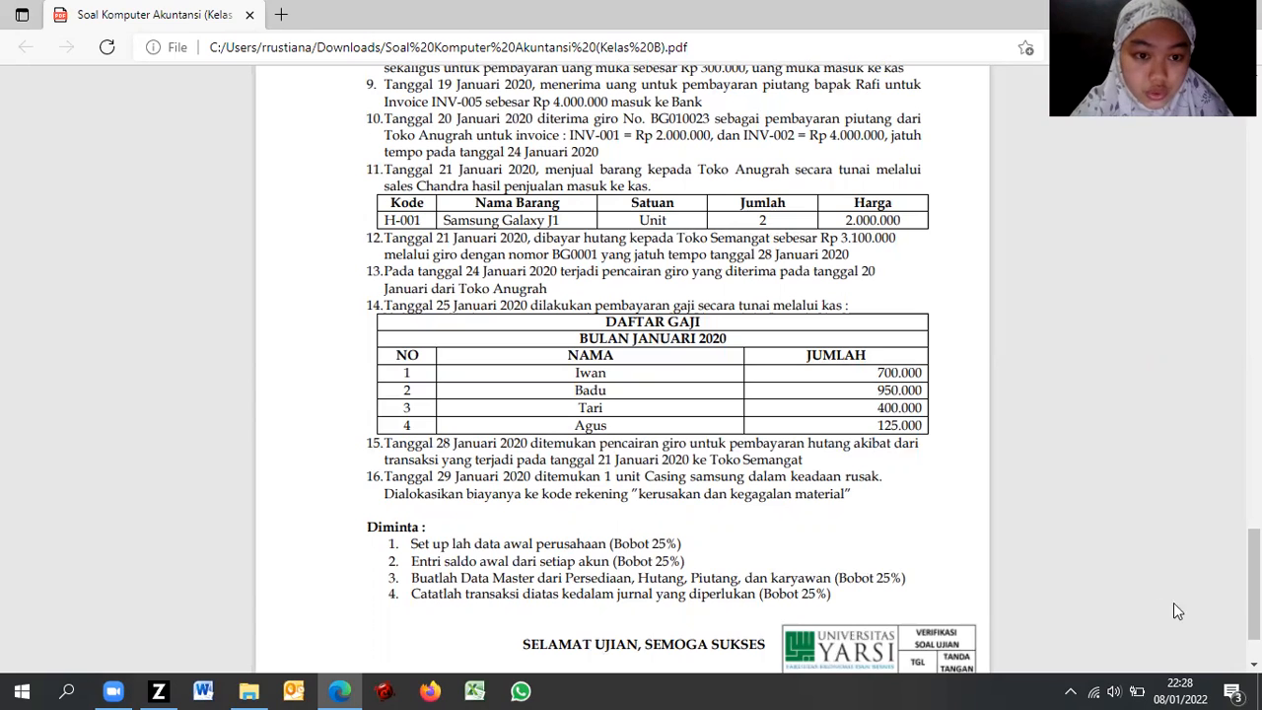
Step: Return from the exam PDF to Zahir Accounting's Penjualan (sales) tiles
{"action": "key", "text": "alt+Tab"}
{"action": "left_click", "coordinate": [326, 49]}
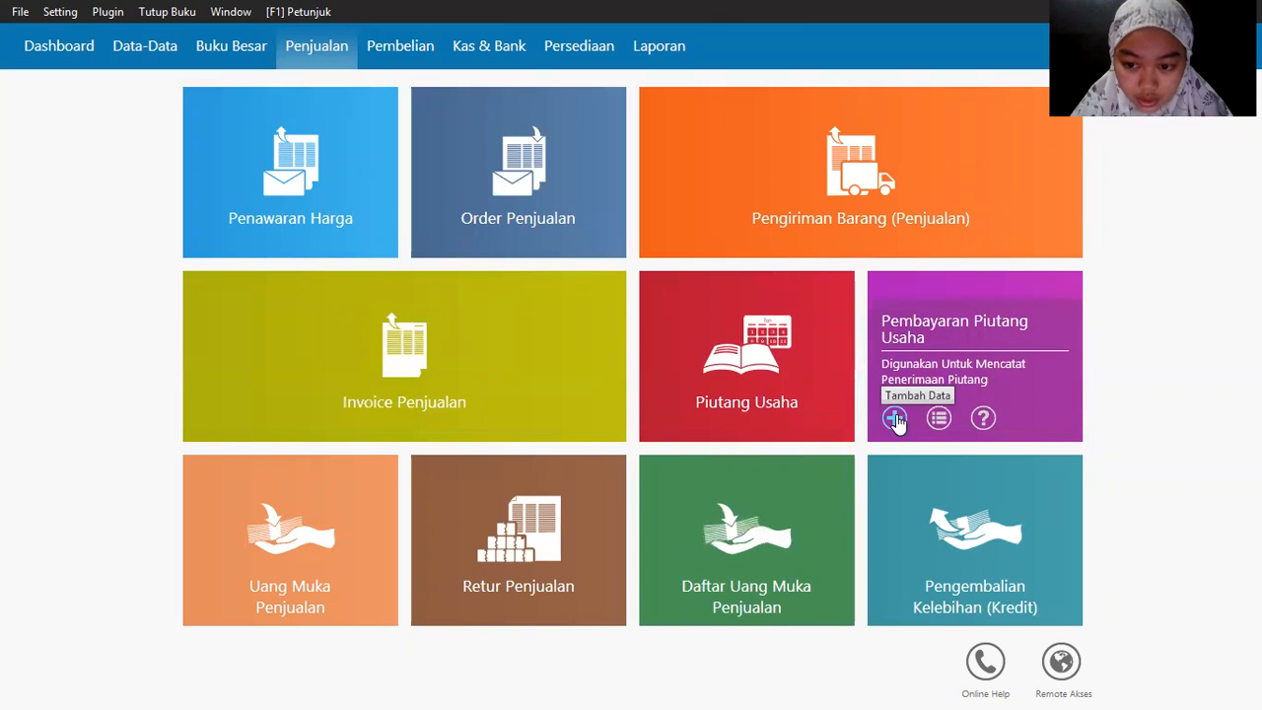
Step: Start a new receivable payment with Toko Anugrah as the paying customer
{"action": "left_click", "coordinate": [897, 419]}
{"action": "left_click", "coordinate": [996, 489]}
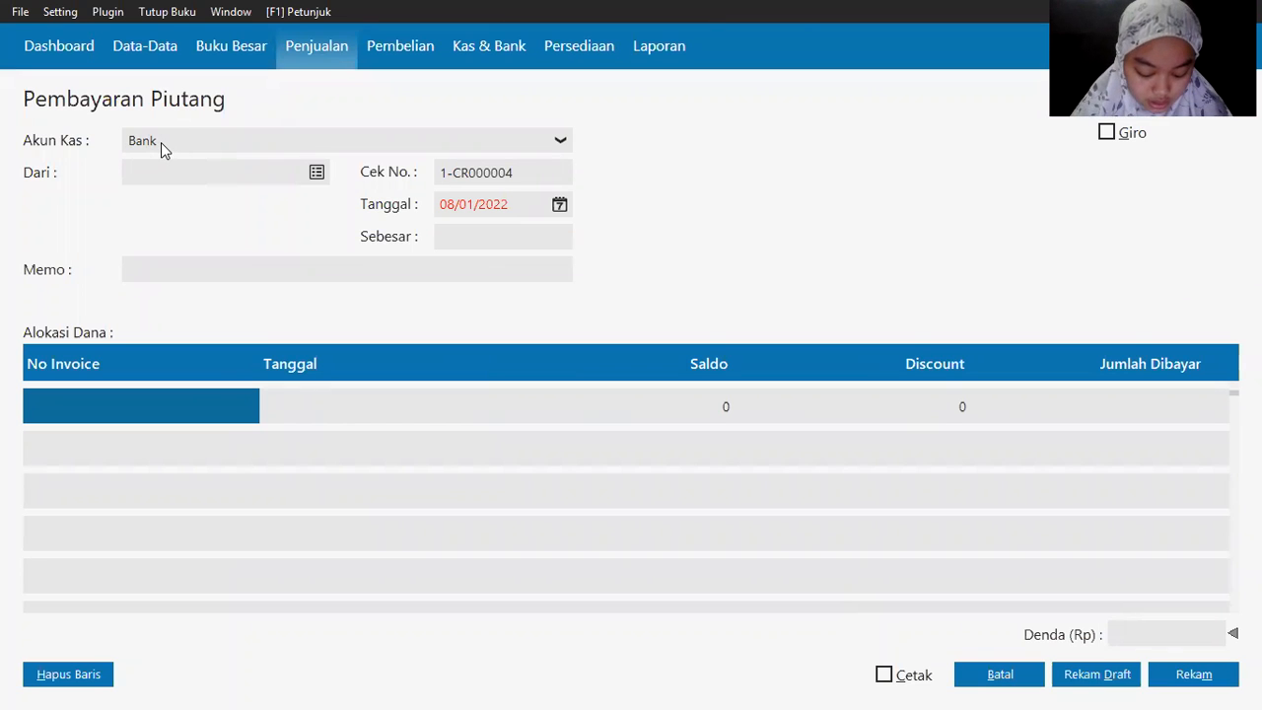
{"action": "key", "text": "alt+Tab"}
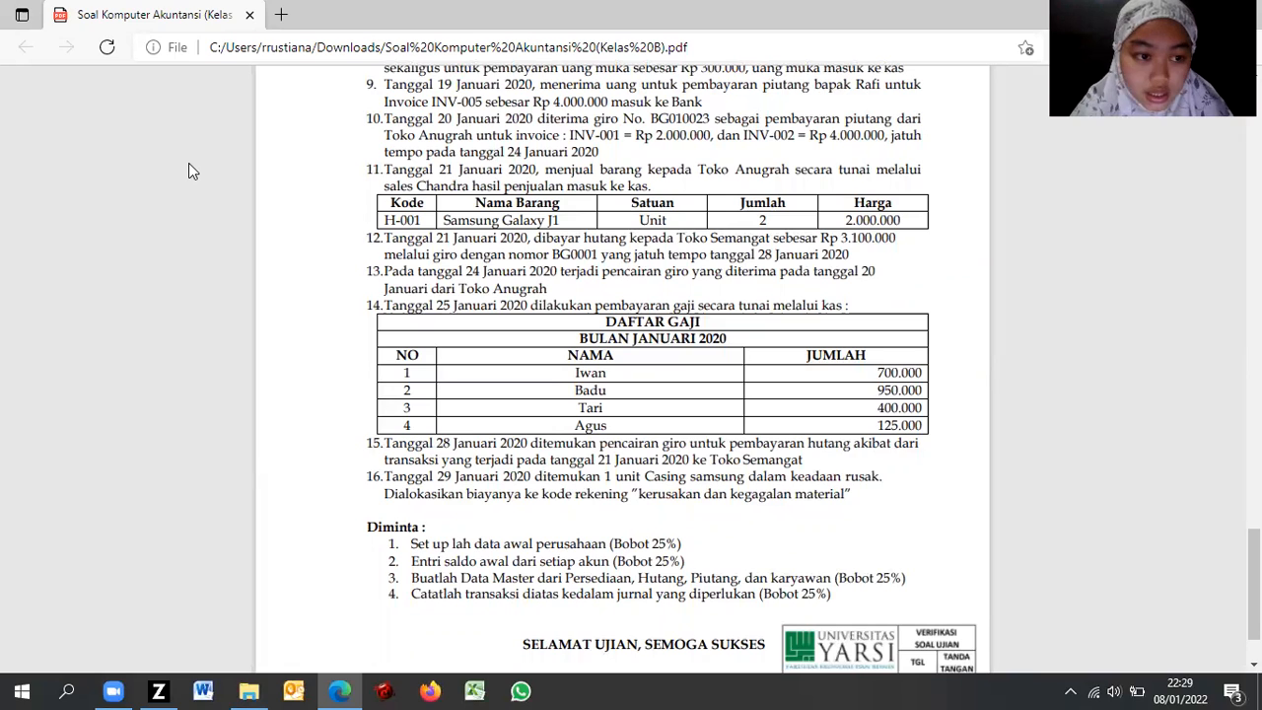
{"action": "key", "text": "alt+Tab"}
{"action": "left_click", "coordinate": [320, 172]}
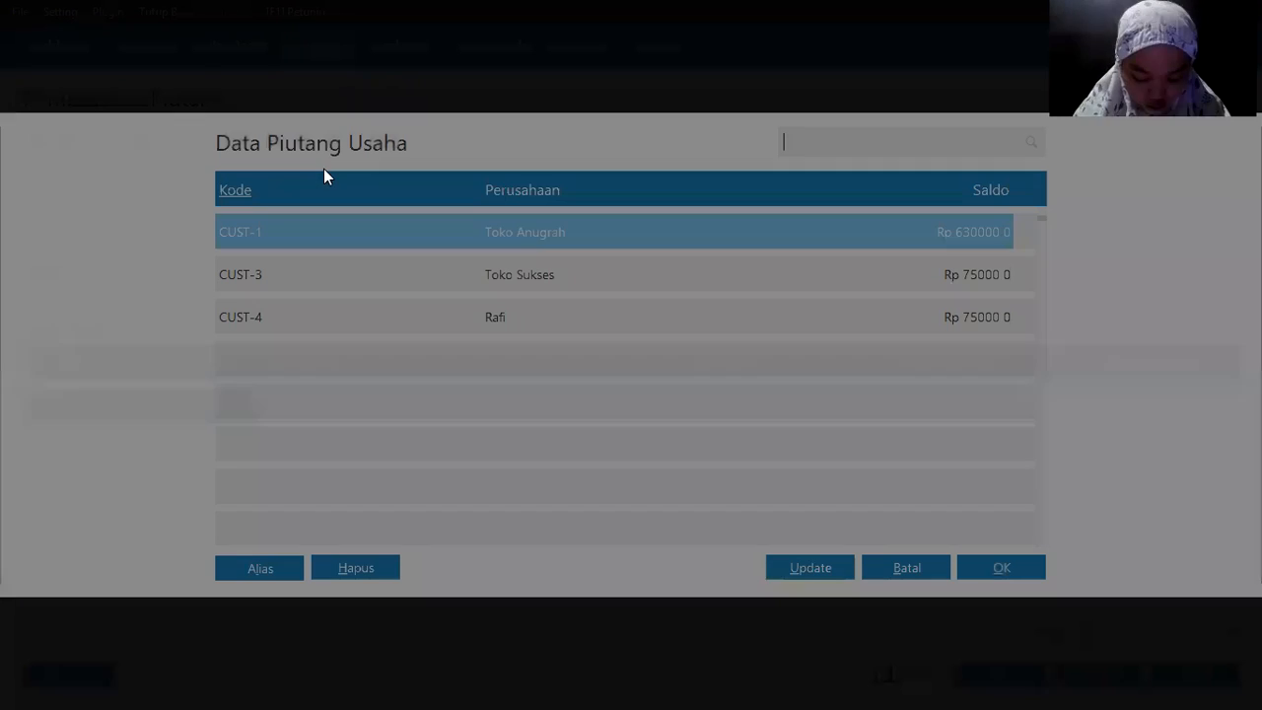
{"action": "key", "text": "Escape"}
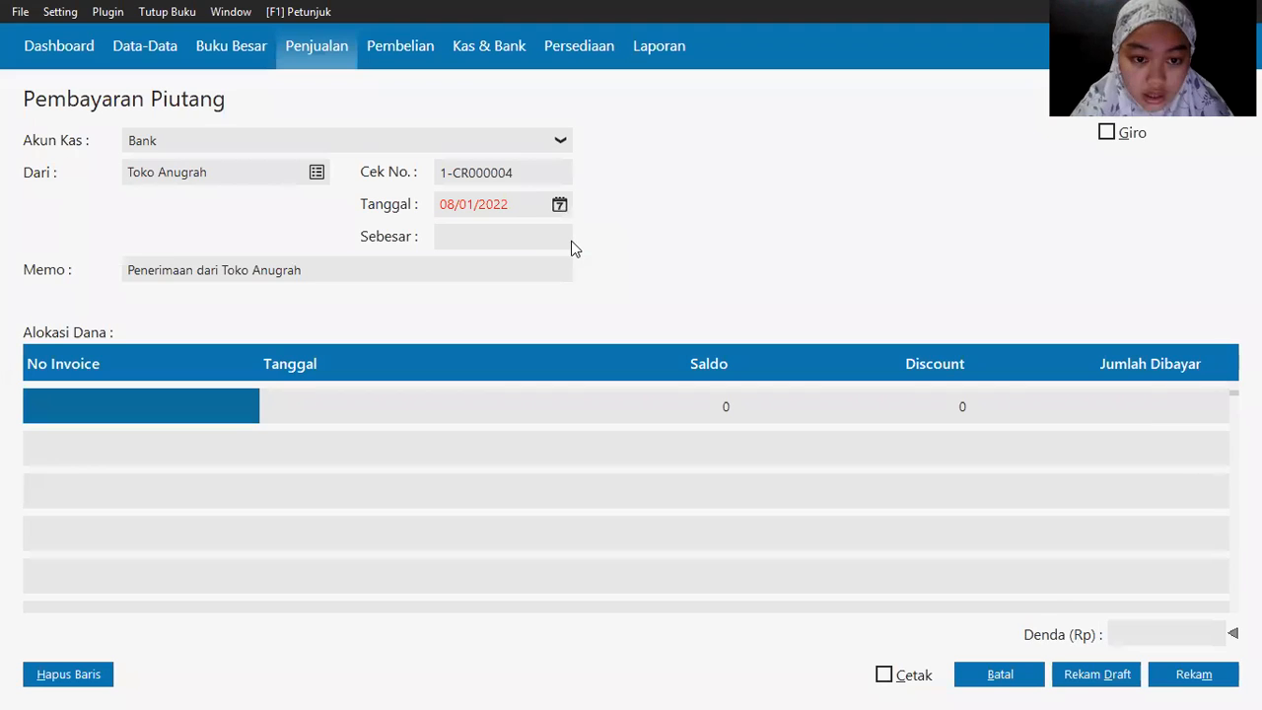
{"action": "key", "text": "alt+Tab"}
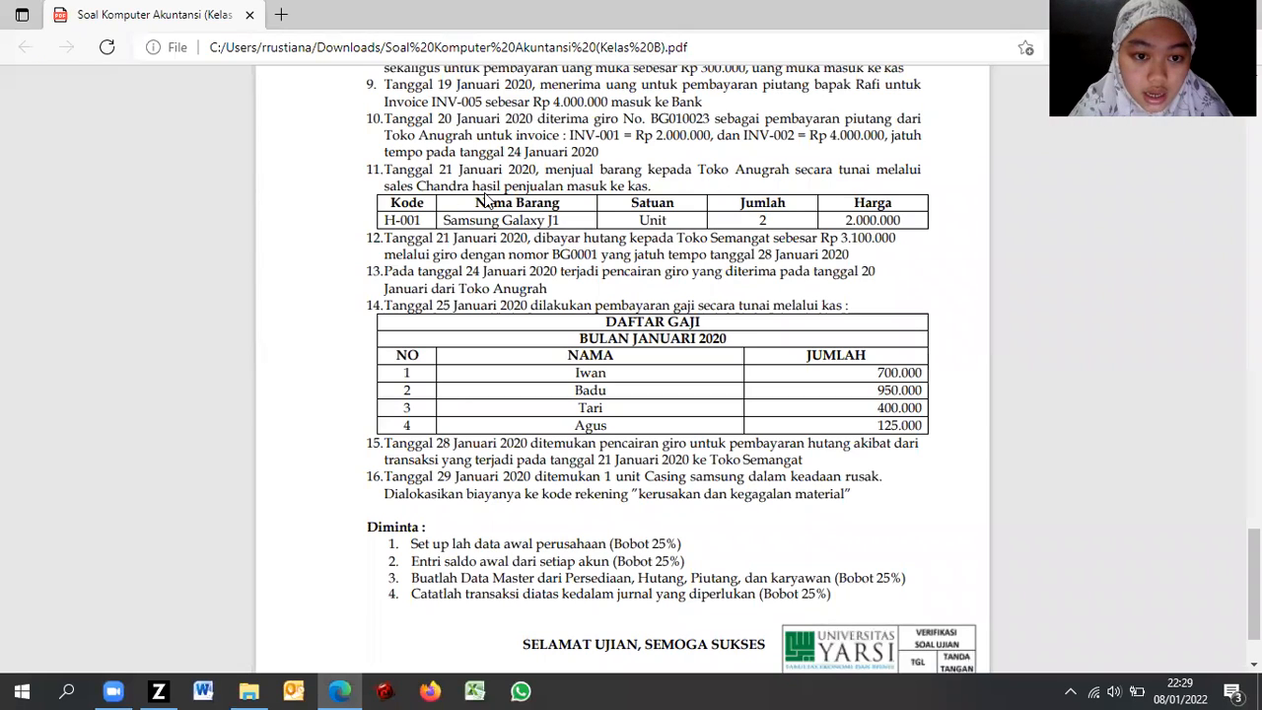
{"action": "key", "text": "alt+Tab"}
Step: Set the payment date to 20/01/2020
{"action": "left_click", "coordinate": [559, 204]}
{"action": "left_click", "coordinate": [627, 430]}
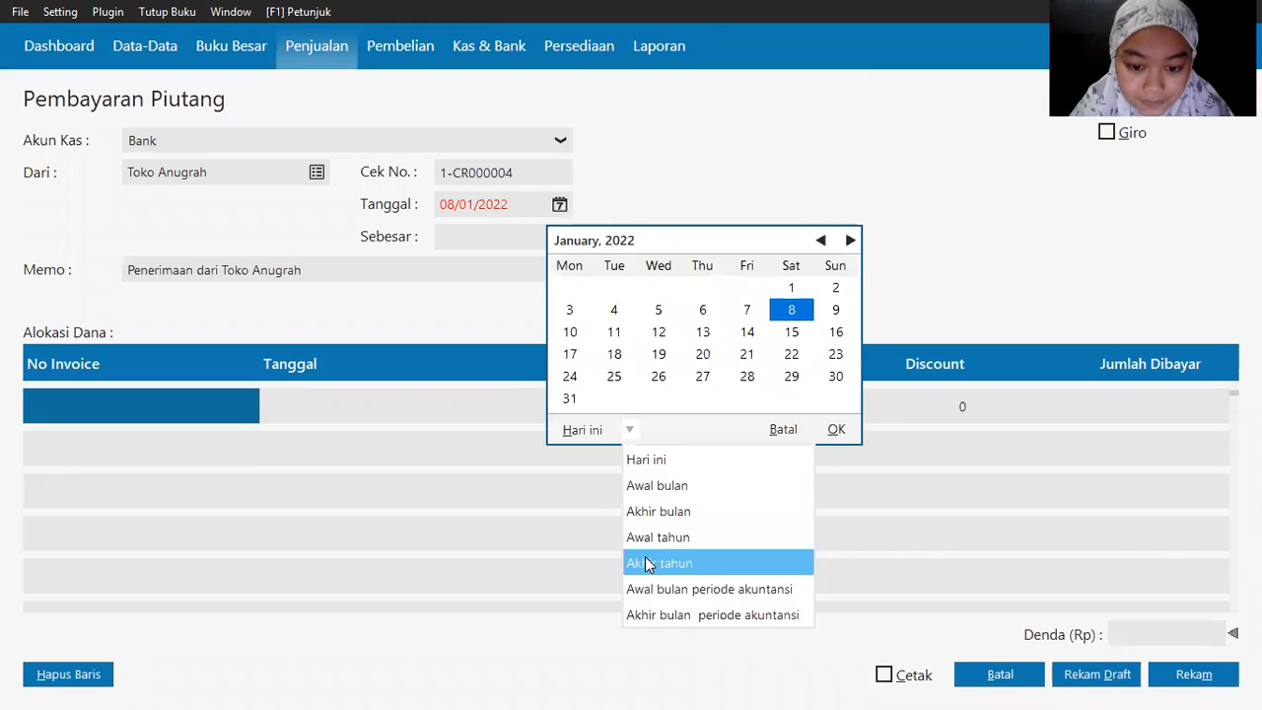
{"action": "left_click", "coordinate": [641, 587]}
{"action": "double_click", "coordinate": [569, 354]}
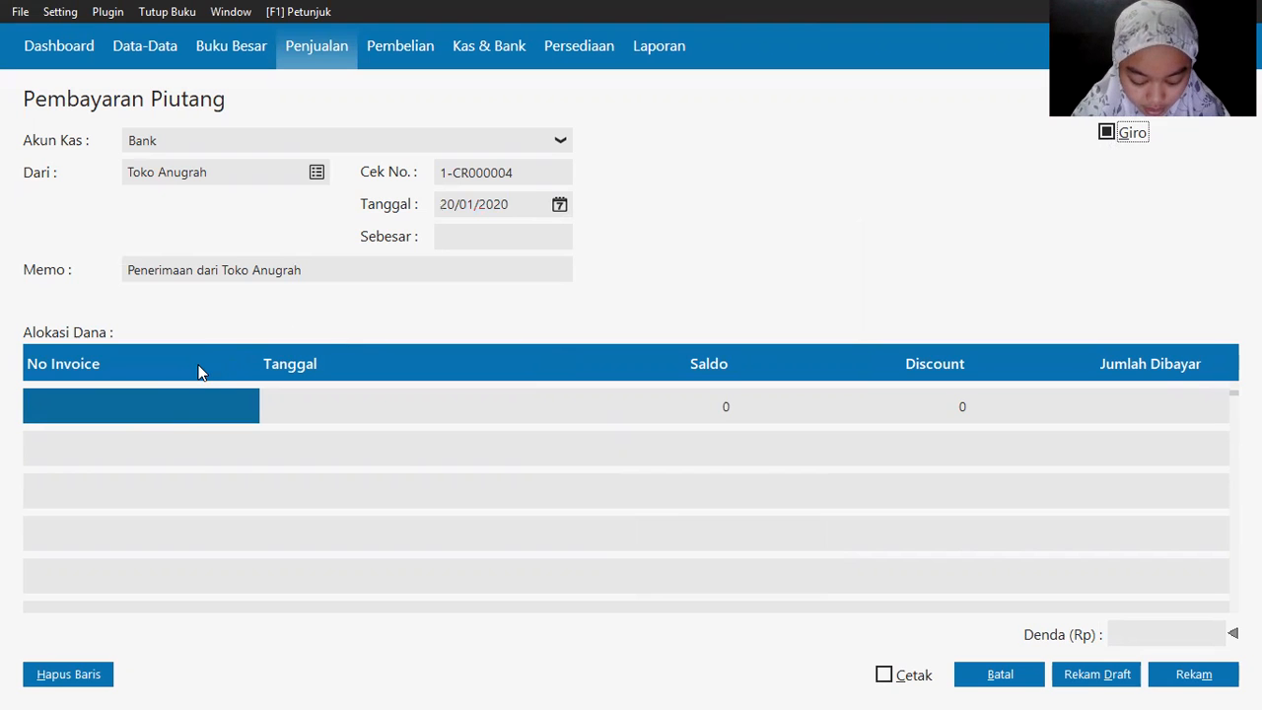
Step: Add invoice INV-001 to the payment allocation
{"action": "left_click", "coordinate": [99, 414]}
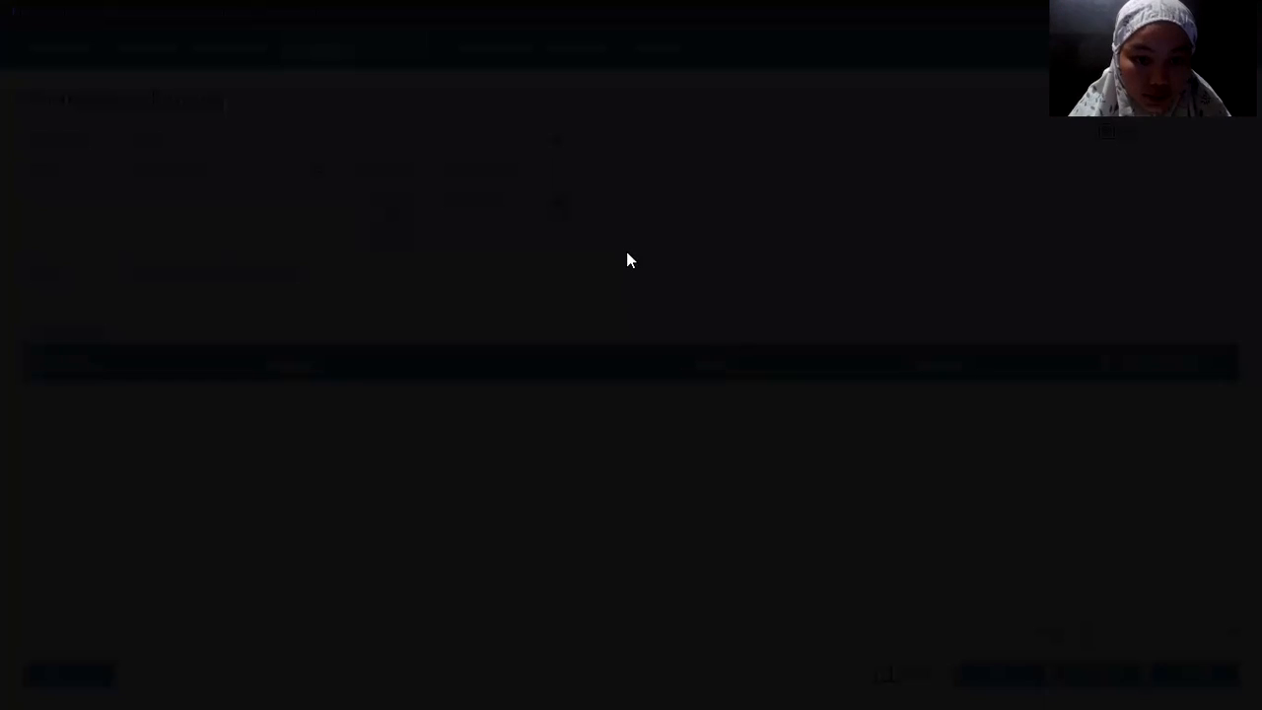
{"action": "key", "text": "alt+Tab"}
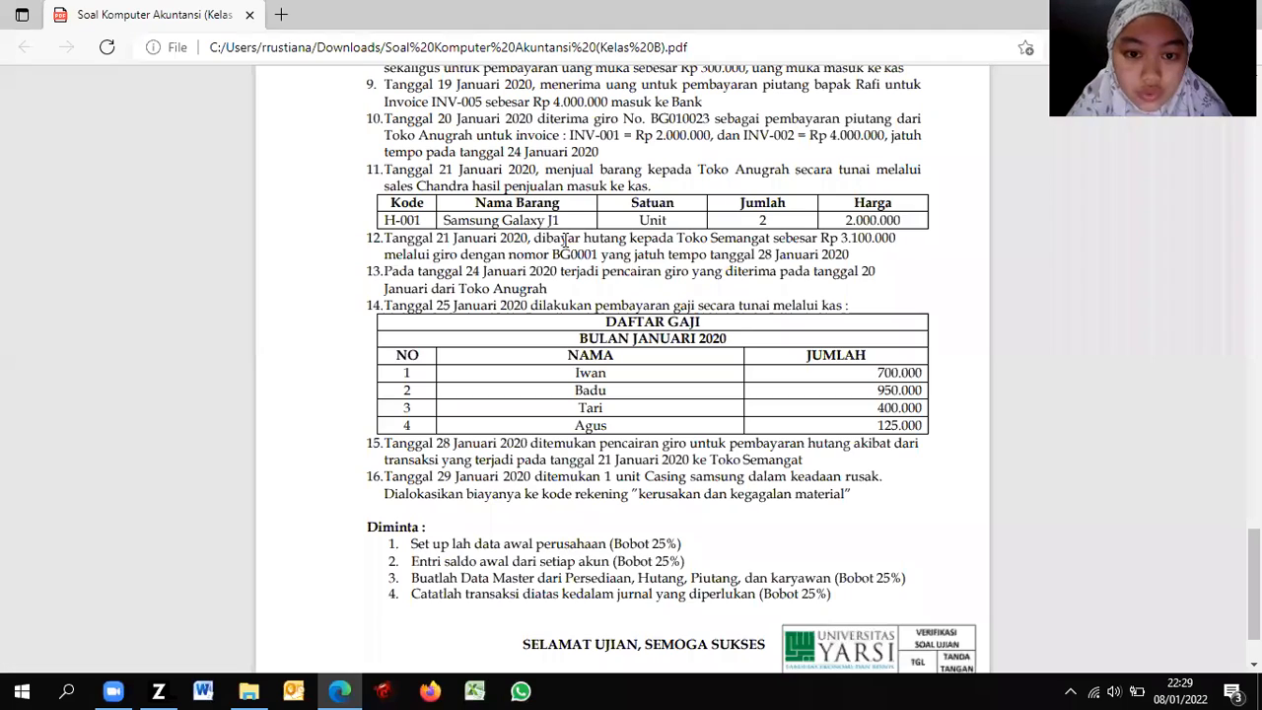
{"action": "key", "text": "alt+Tab"}
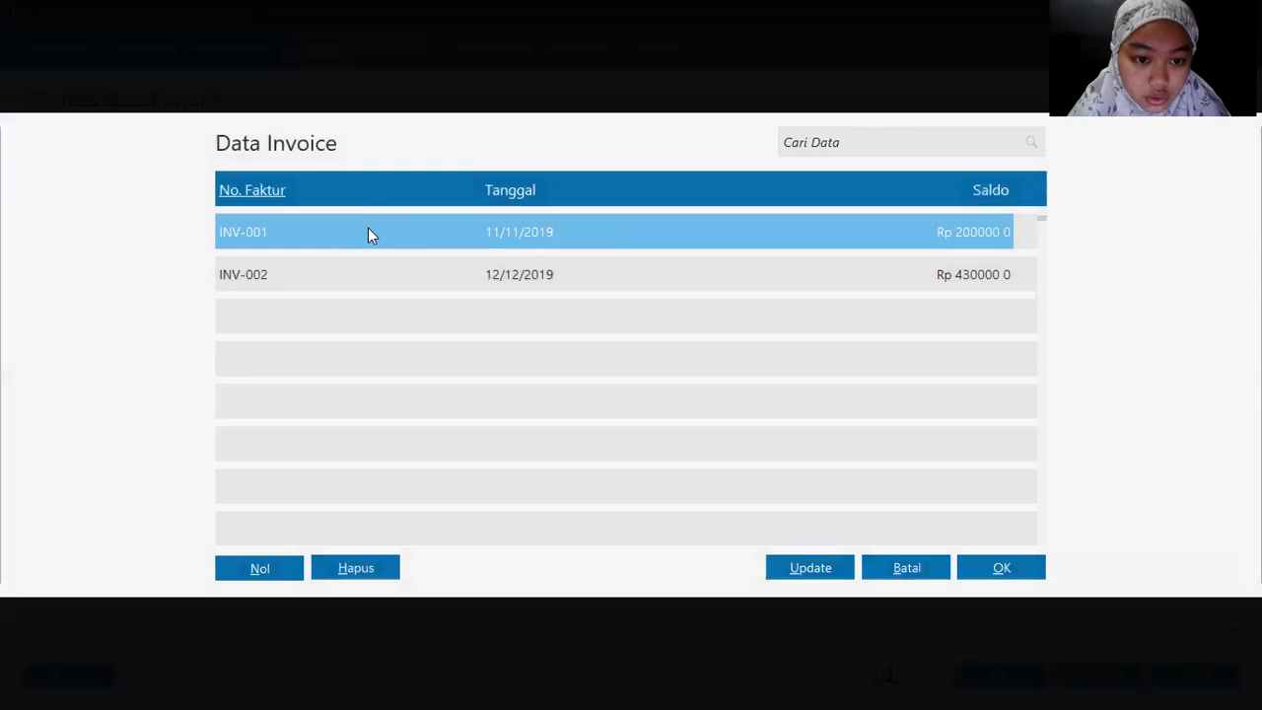
{"action": "double_click", "coordinate": [366, 233]}
{"action": "key", "text": "alt+Tab"}
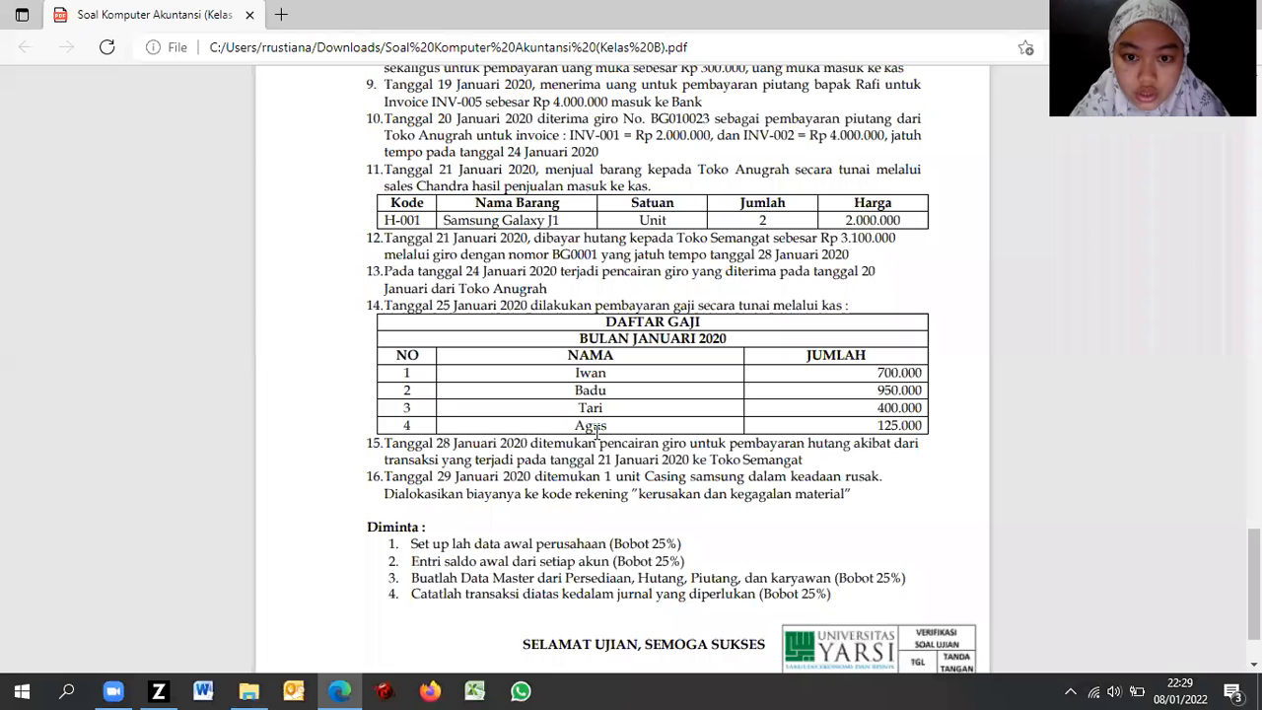
{"action": "key", "text": "alt+Tab"}
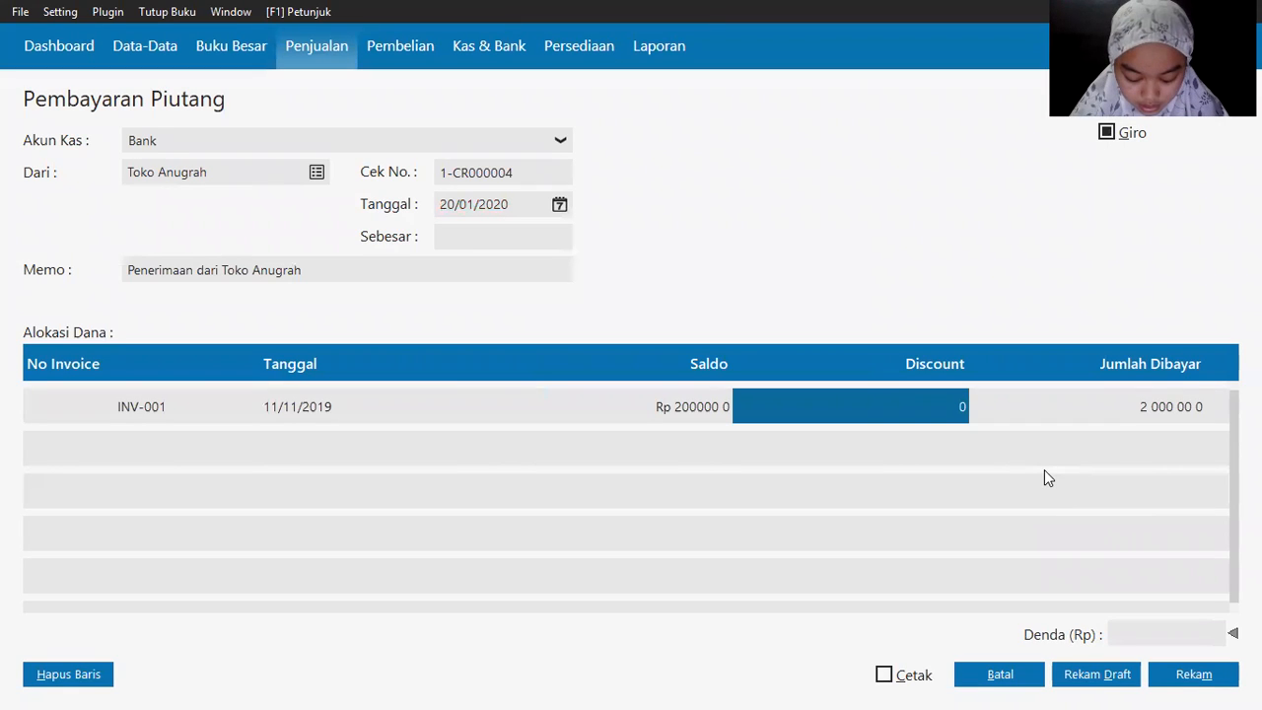
Step: Add INV-002 paying 4,000,000 and fill the Rp 6,000,000 payment total
{"action": "key", "text": "Tab"}
{"action": "key", "text": "Tab"}
{"action": "double_click", "coordinate": [135, 449]}
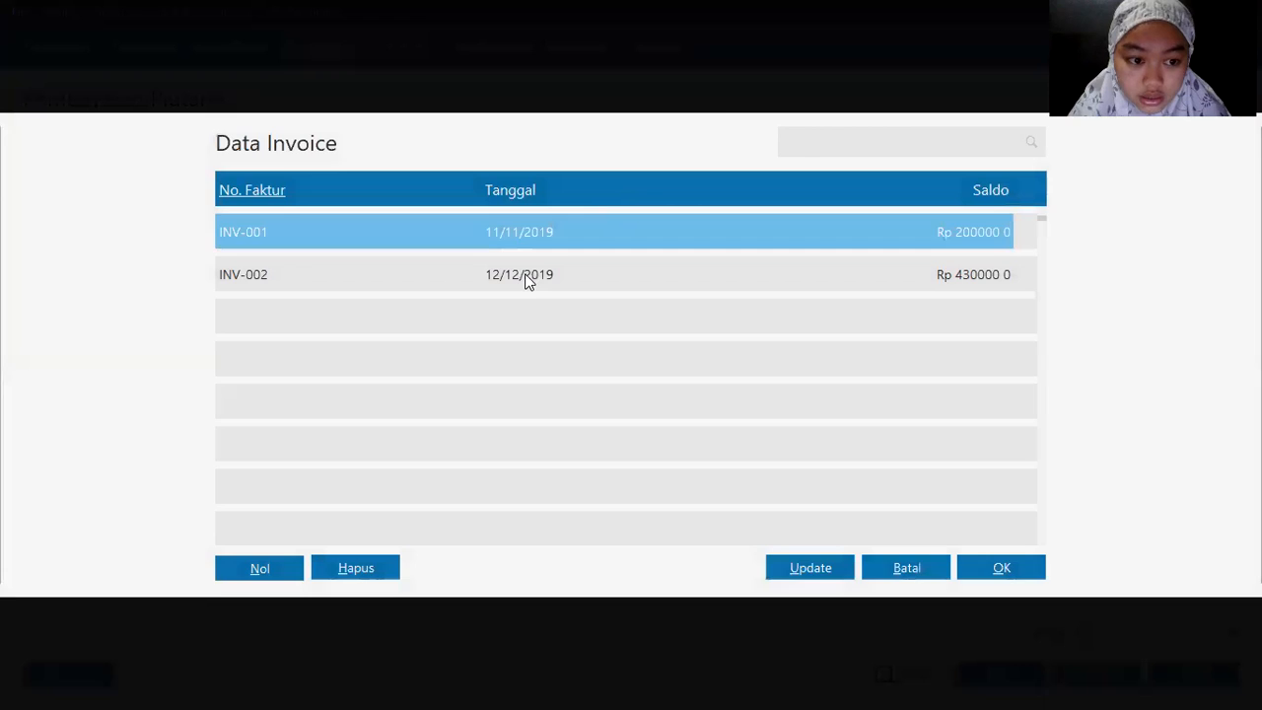
{"action": "double_click", "coordinate": [524, 276]}
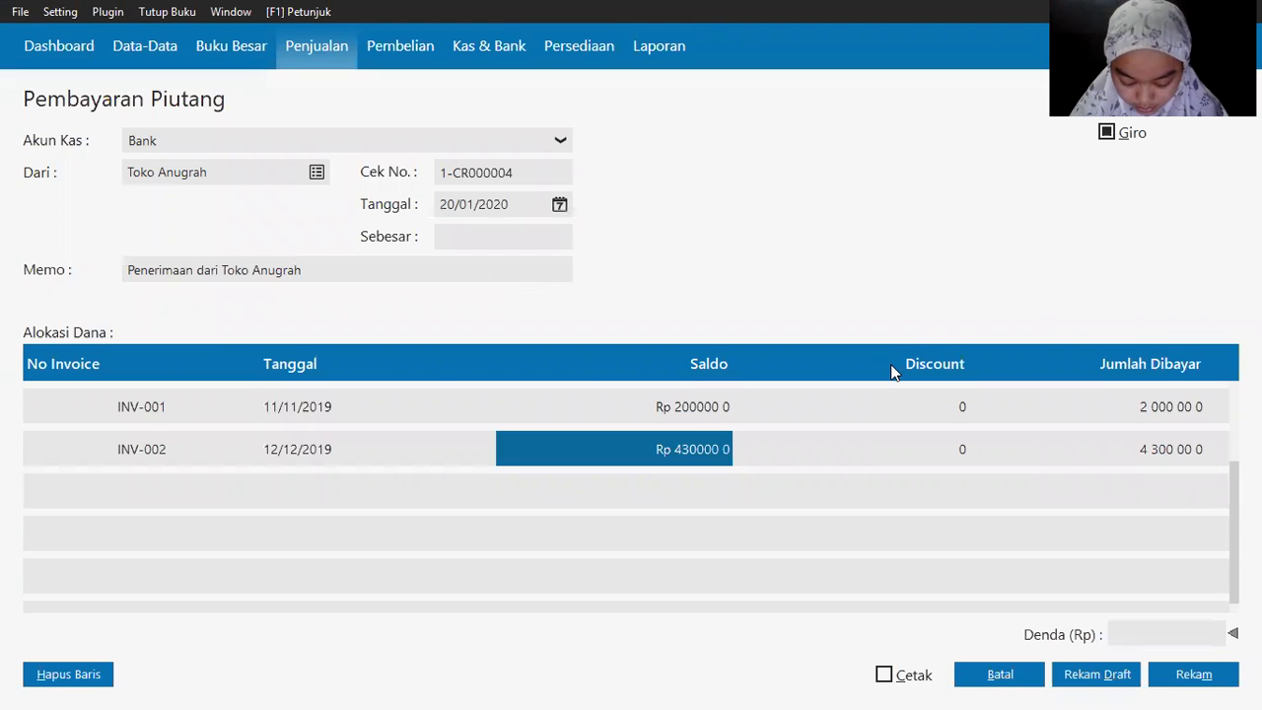
{"action": "key", "text": "Tab"}
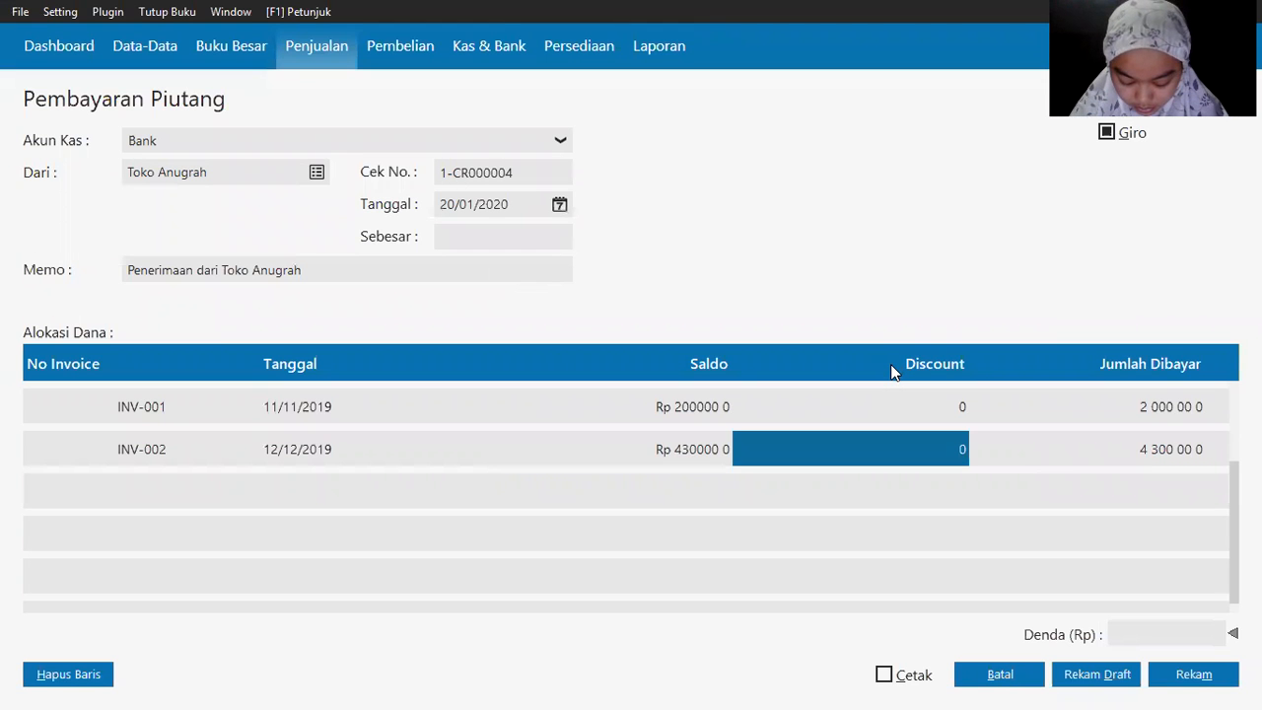
{"action": "double_click", "coordinate": [1086, 440]}
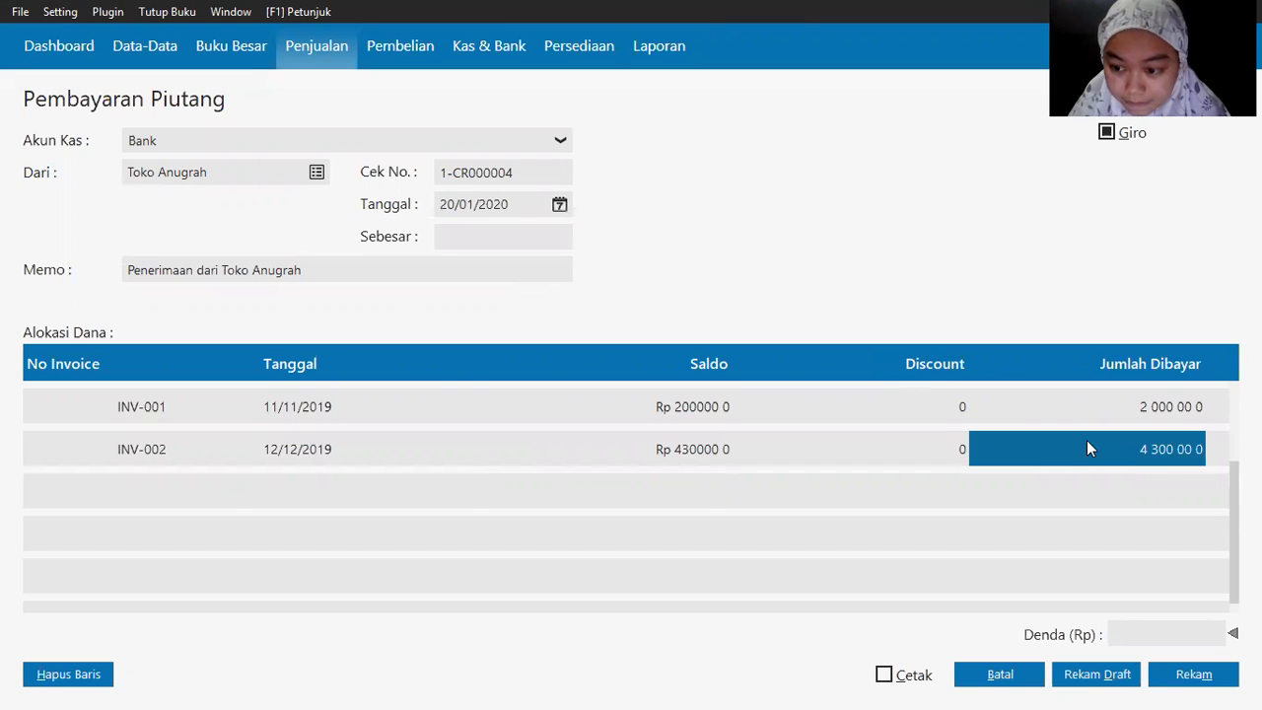
{"action": "type", "text": "4 000 00 0"}
{"action": "key", "text": "Tab"}
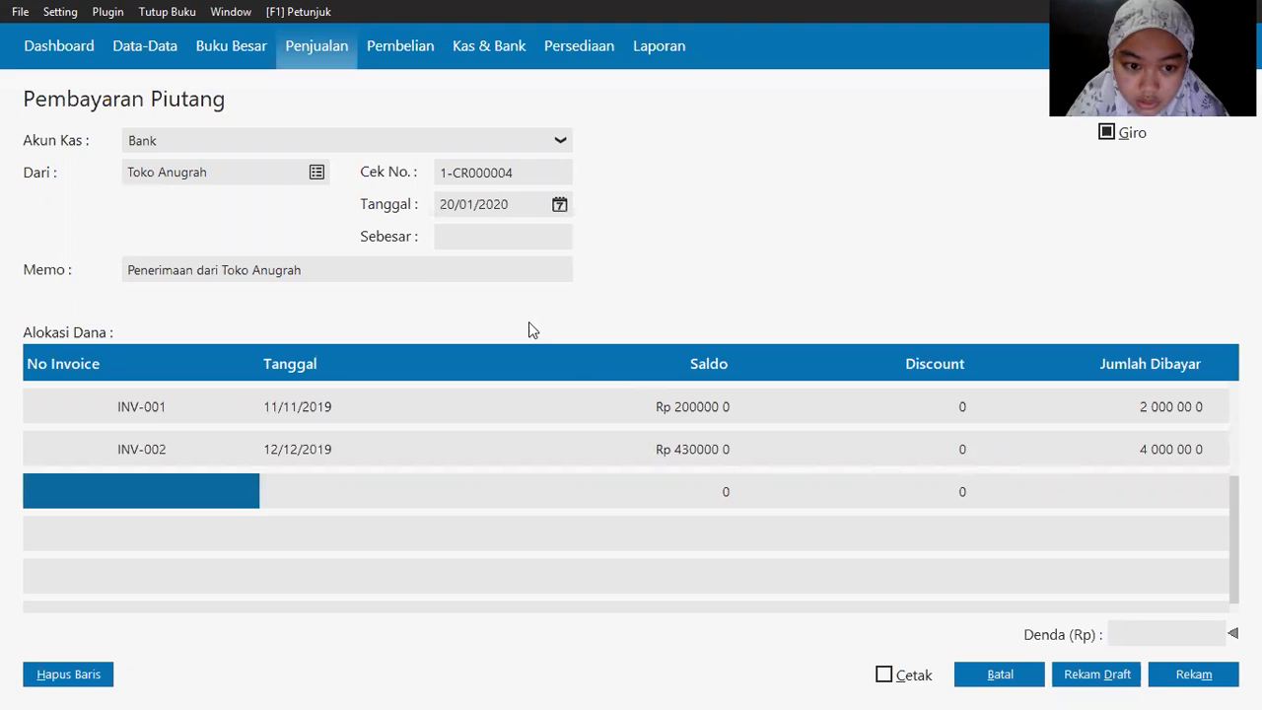
{"action": "left_click", "coordinate": [460, 236]}
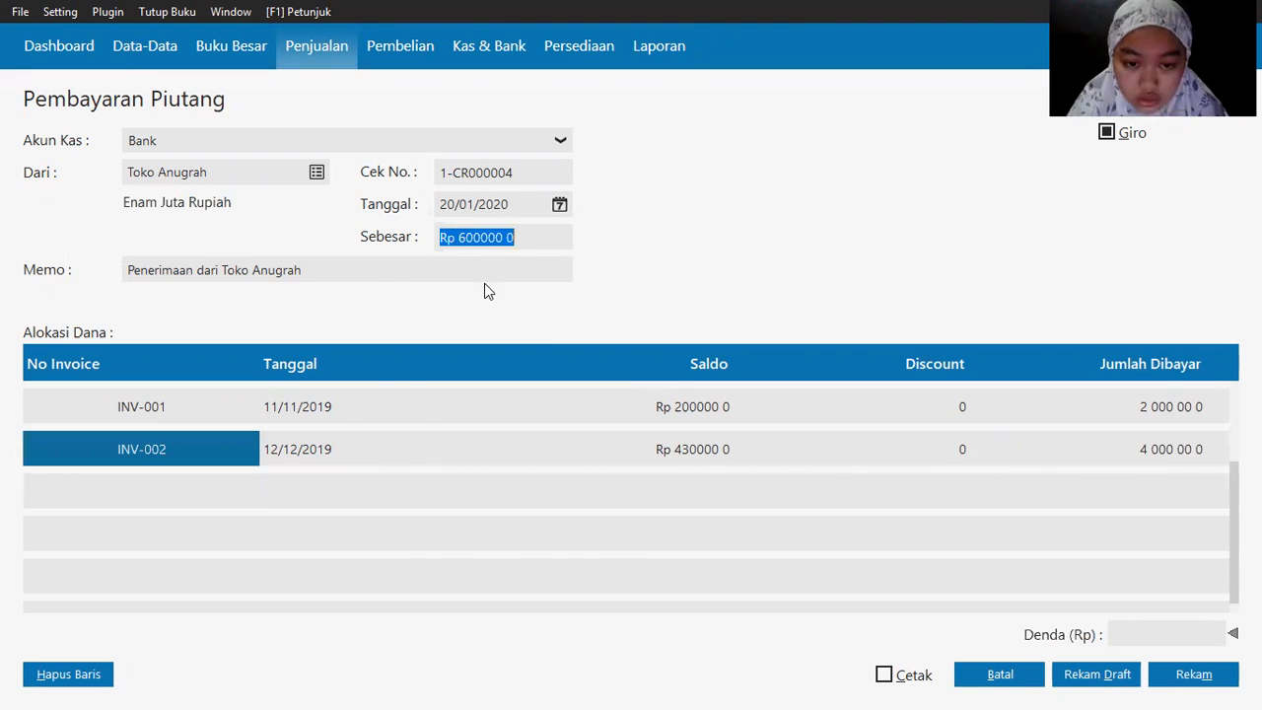
{"action": "key", "text": "alt+Tab"}
{"action": "key", "text": "alt+Tab"}
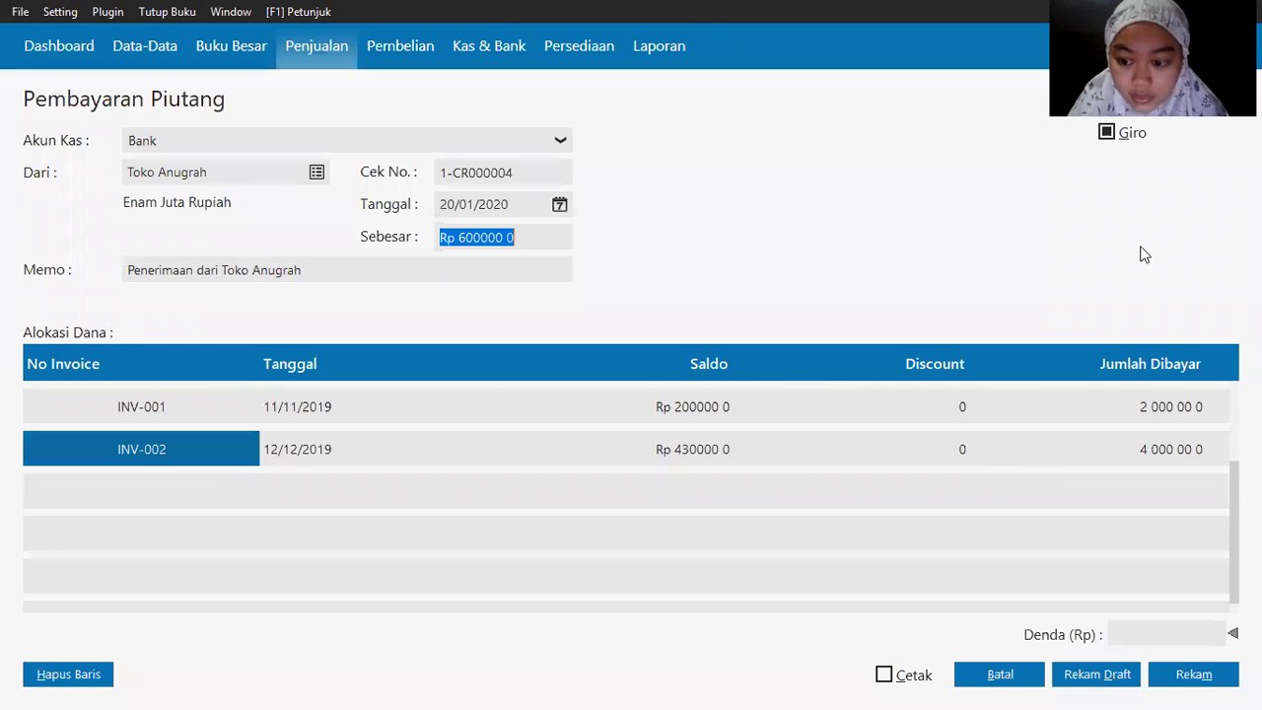
Step: Save the payment and enter giro number BG010023
{"action": "left_click", "coordinate": [1202, 678]}
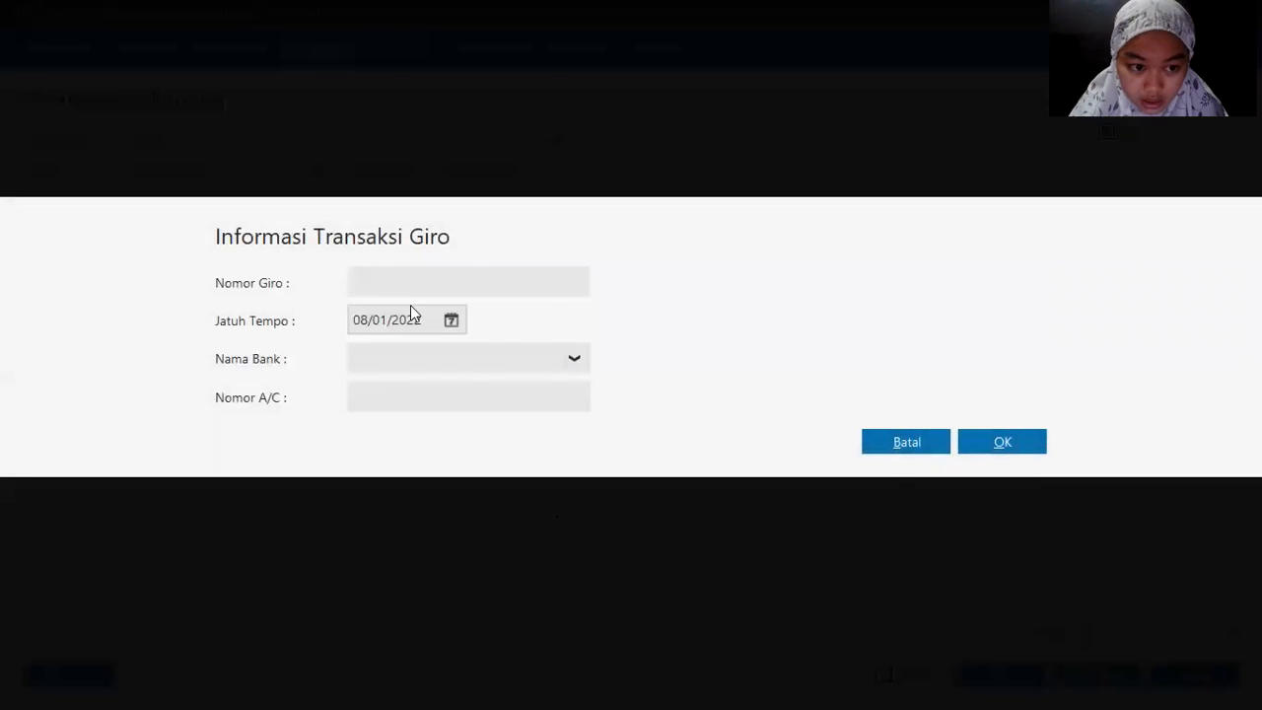
{"action": "key", "text": "alt+Tab"}
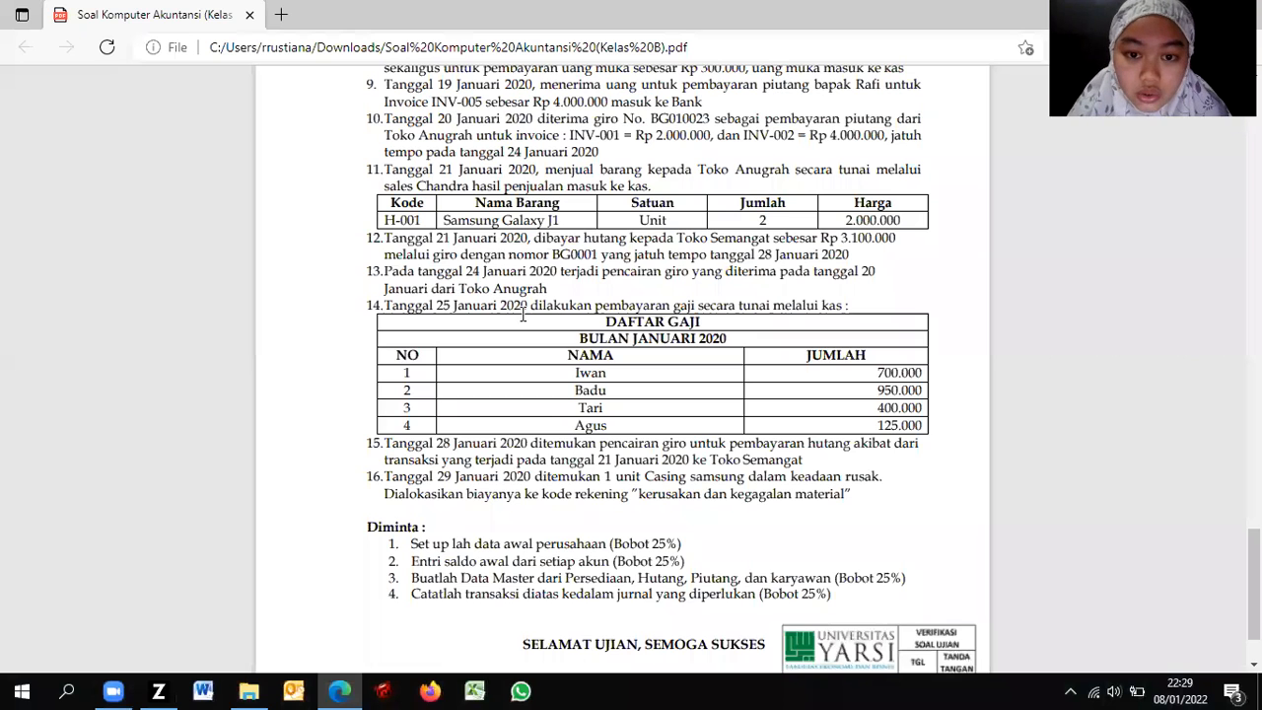
{"action": "key", "text": "alt+Tab"}
{"action": "type", "text": "BG"}
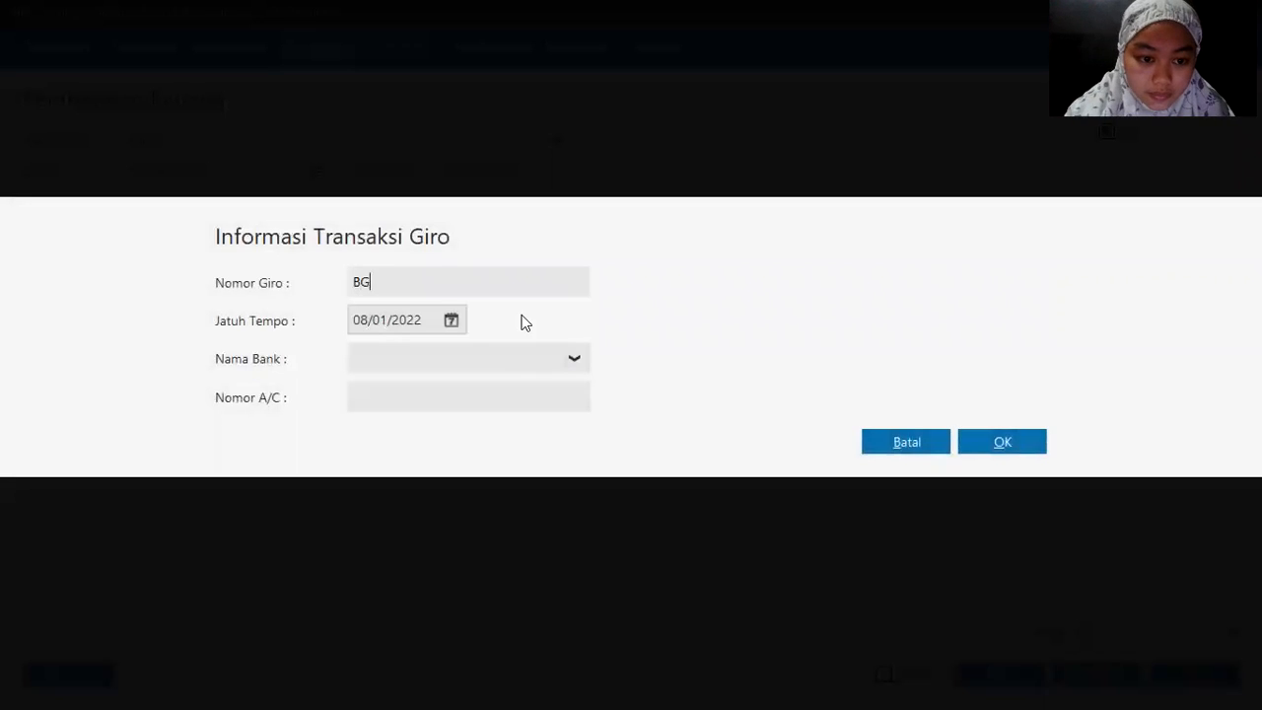
{"action": "key", "text": "alt+Tab"}
{"action": "key", "text": "alt+Tab"}
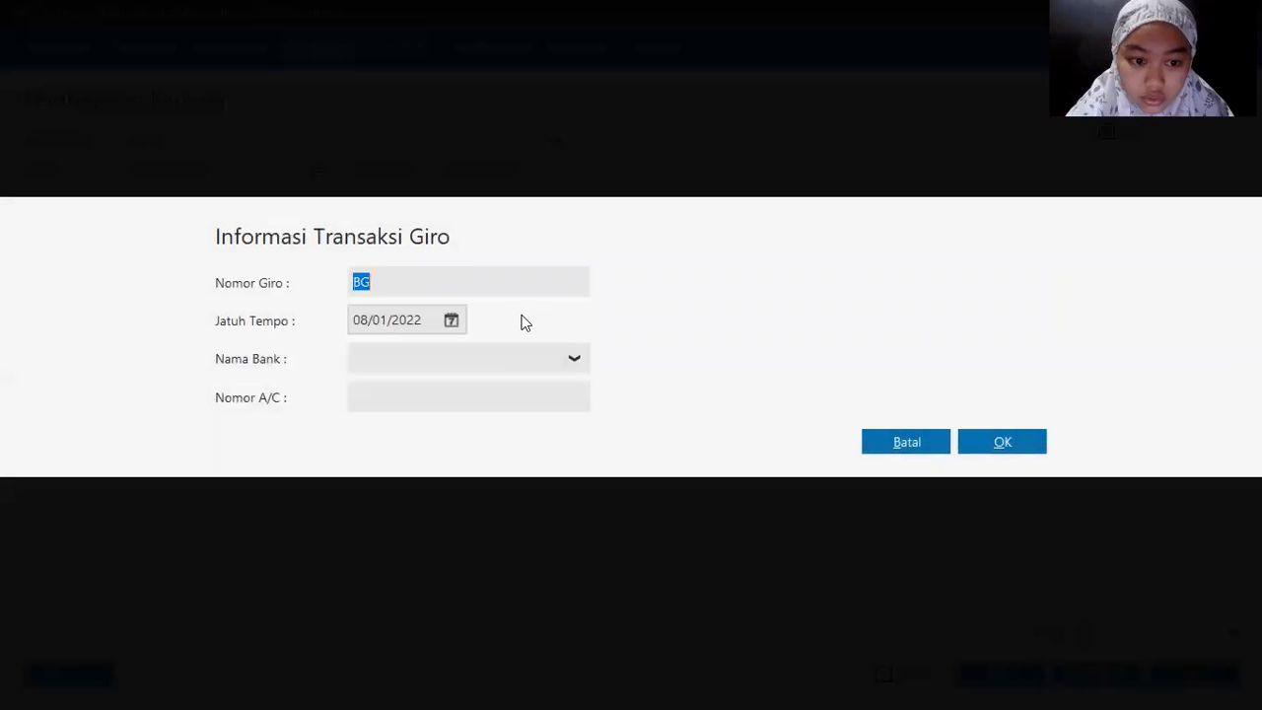
{"action": "key", "text": "End"}
{"action": "type", "text": "010023"}
{"action": "key", "text": "alt+Tab"}
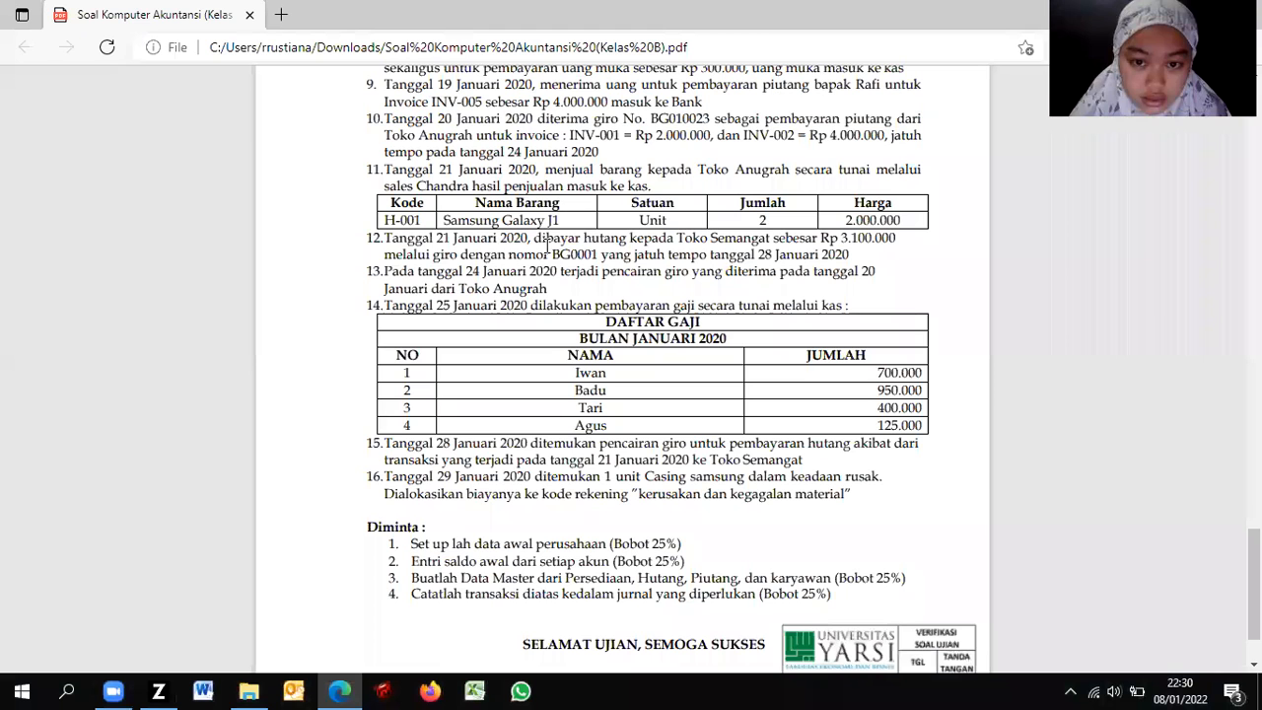
Step: Set the giro due date to 24/01/2020
{"action": "left_click", "coordinate": [450, 321]}
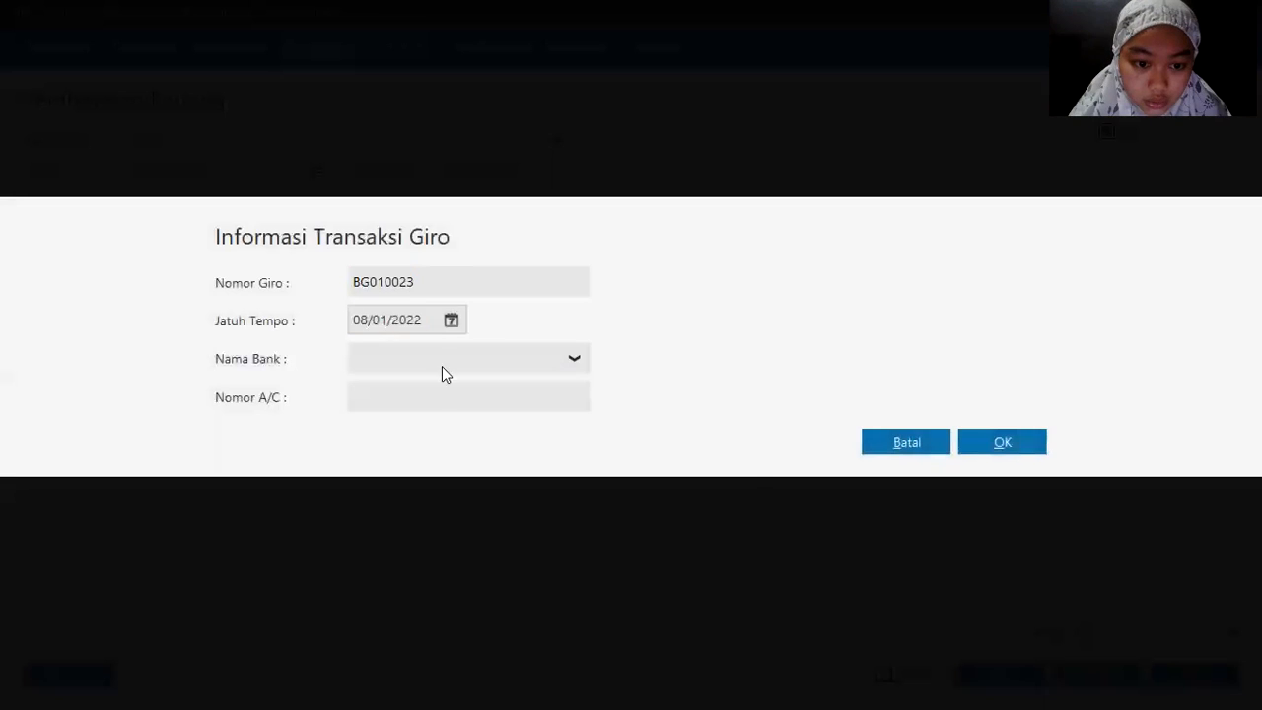
{"action": "left_click", "coordinate": [521, 544]}
{"action": "left_click", "coordinate": [592, 495]}
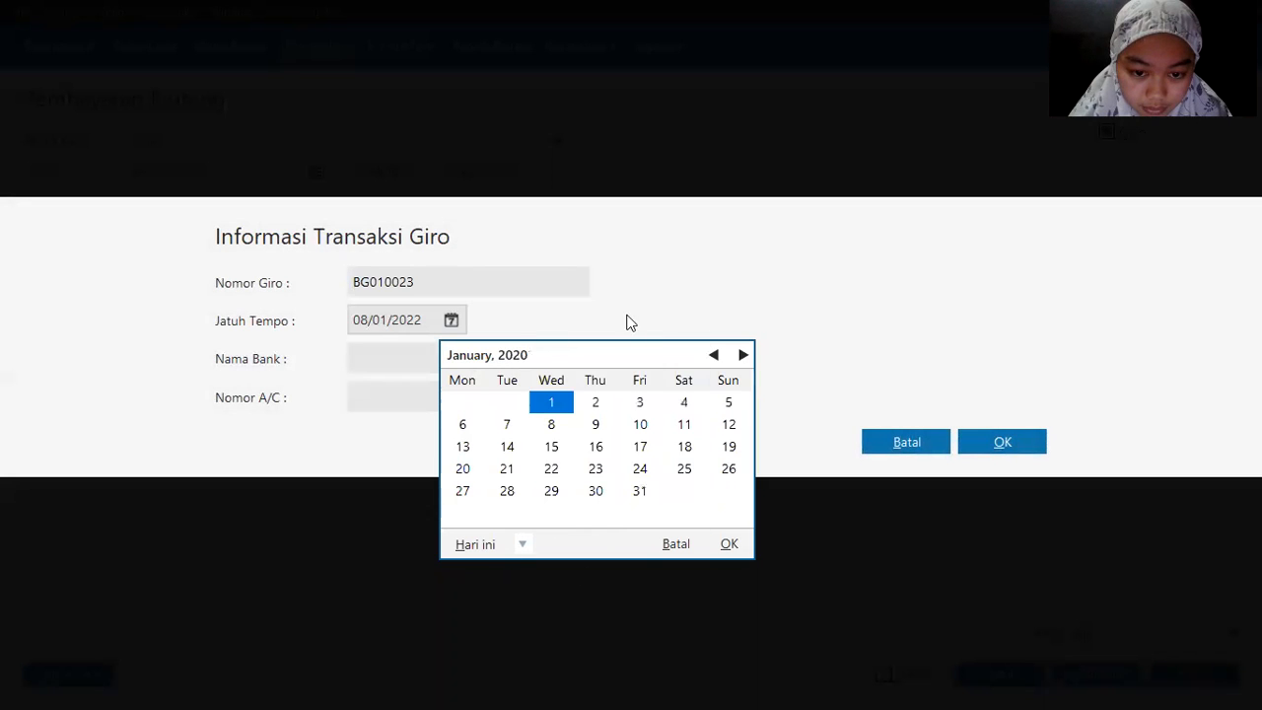
{"action": "left_click", "coordinate": [642, 468]}
{"action": "left_click", "coordinate": [641, 469]}
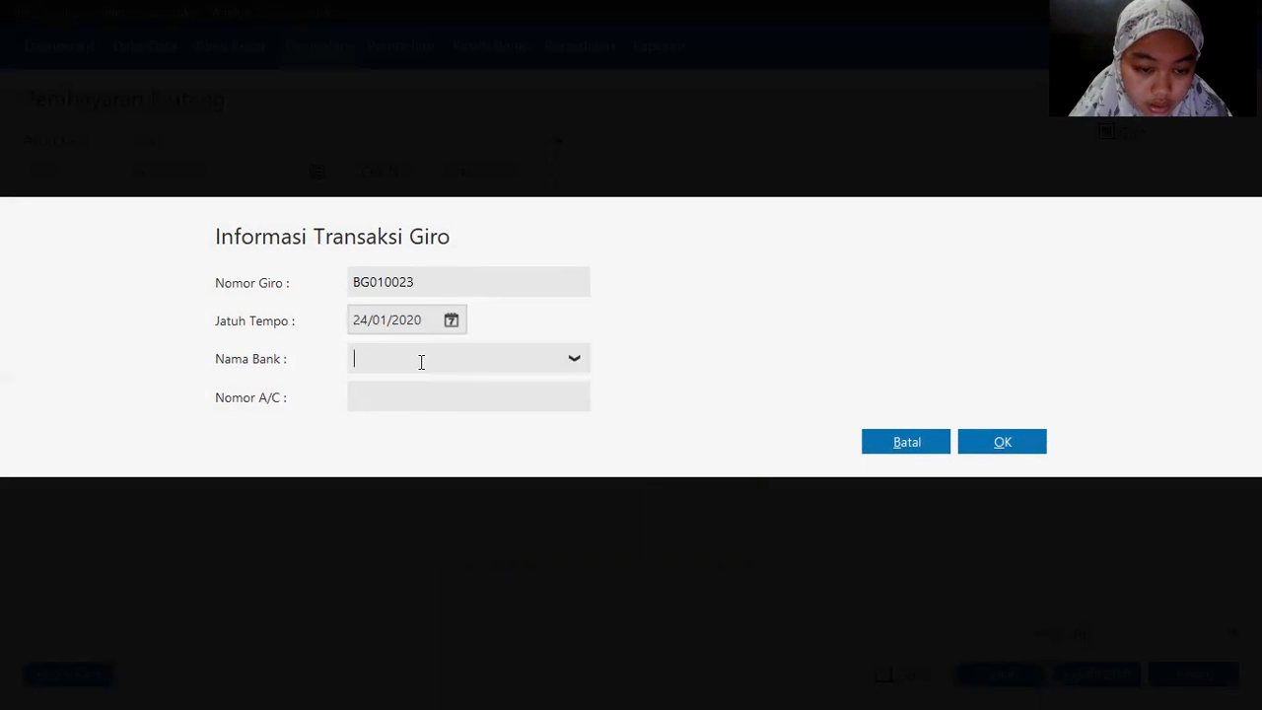
Step: Confirm the giro, accept moving the date to 24/01/2020, and acknowledge the deferred-posting notice
{"action": "key", "text": "alt+Tab"}
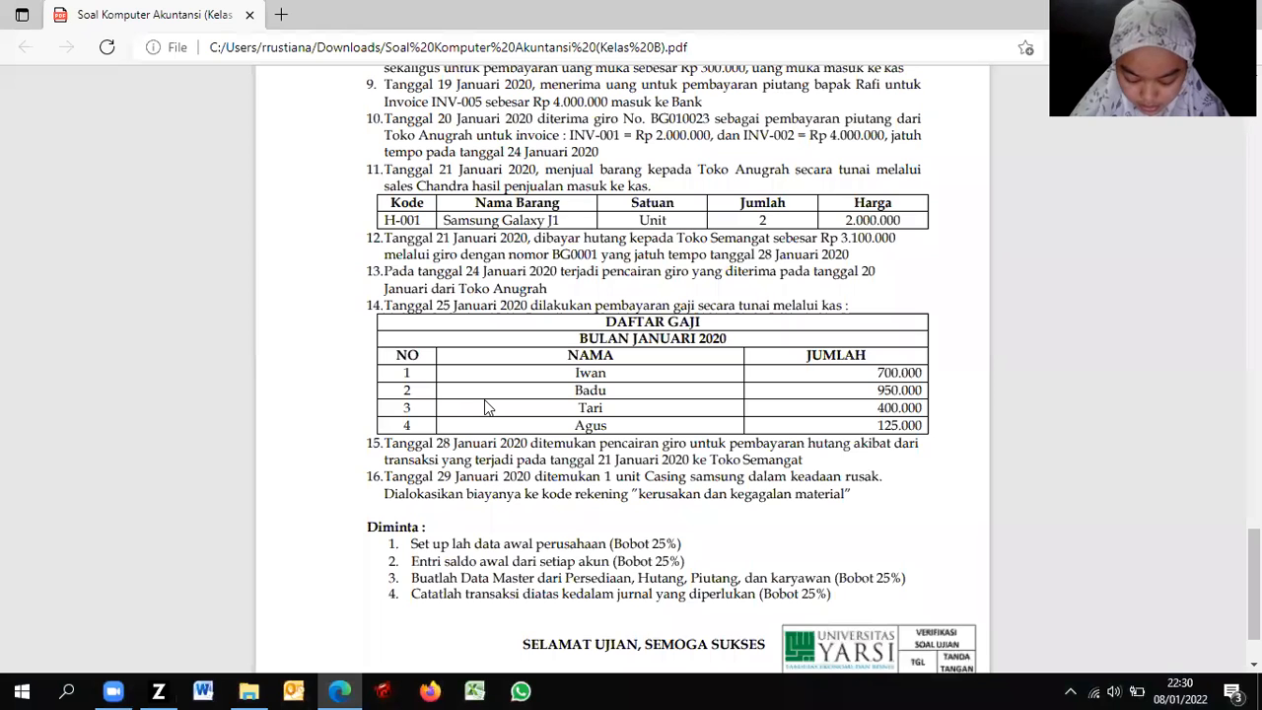
{"action": "key", "text": "alt+Tab"}
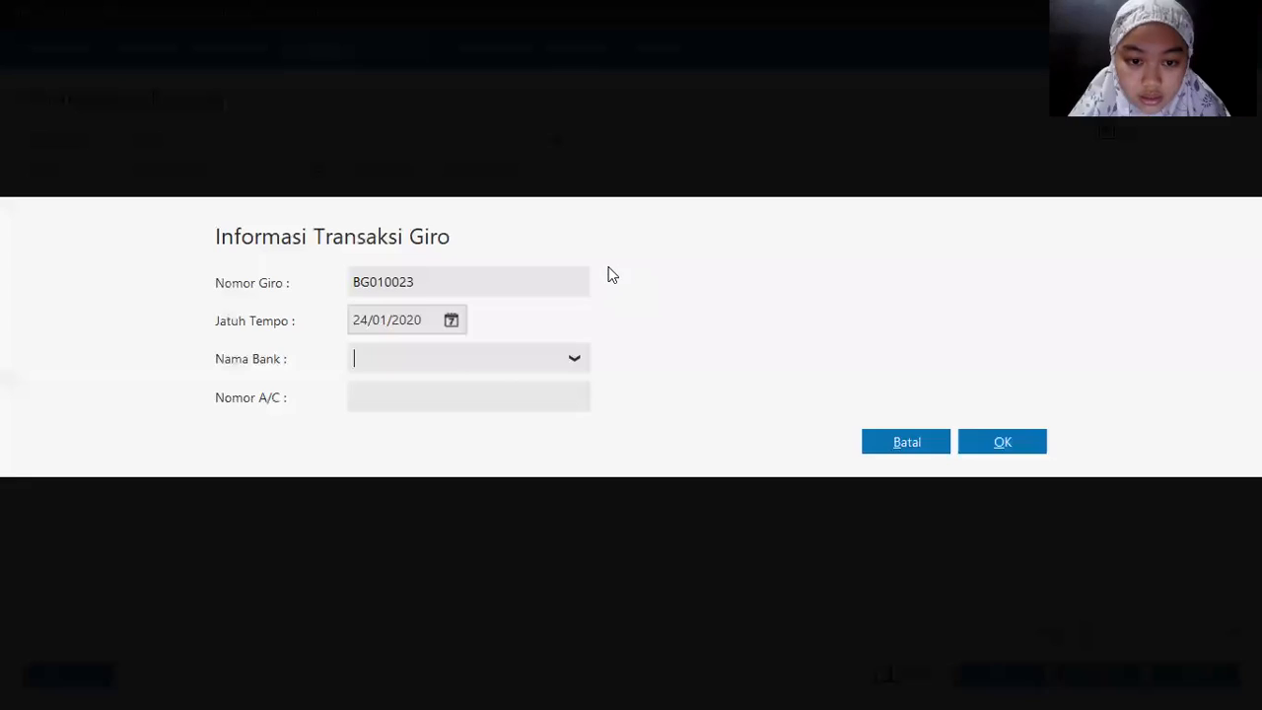
{"action": "left_click", "coordinate": [992, 442]}
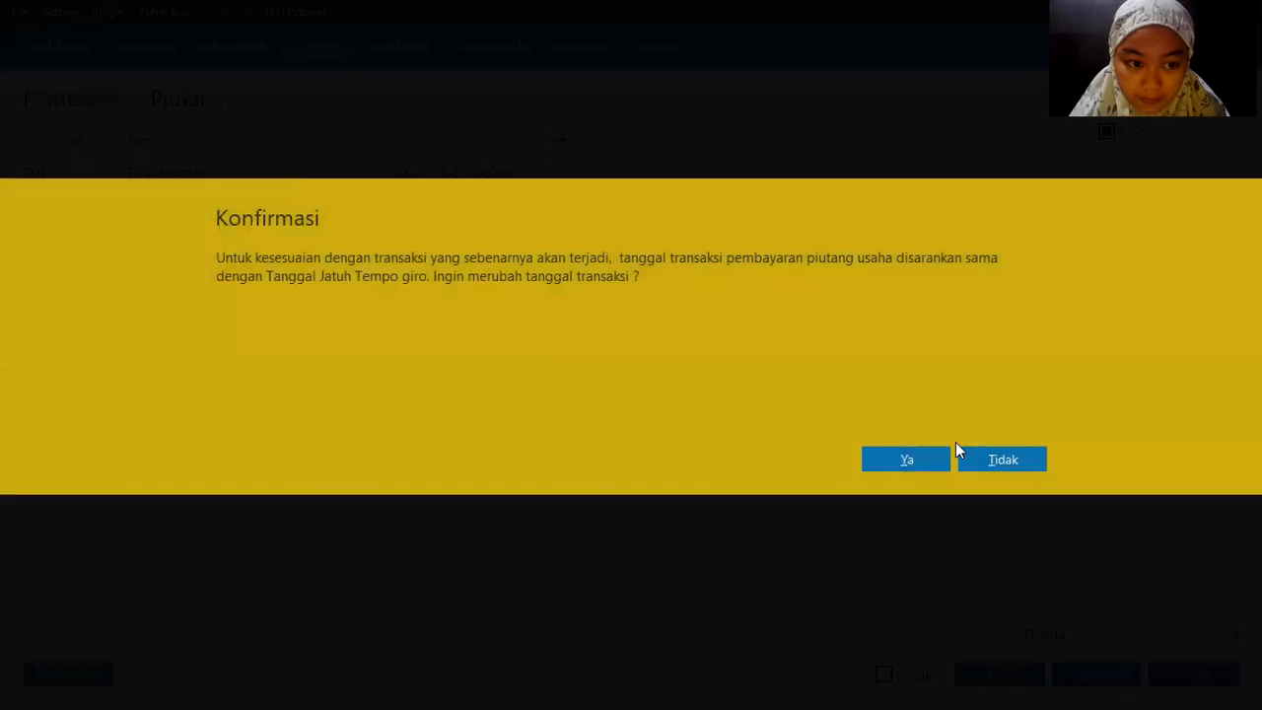
{"action": "left_click", "coordinate": [899, 461]}
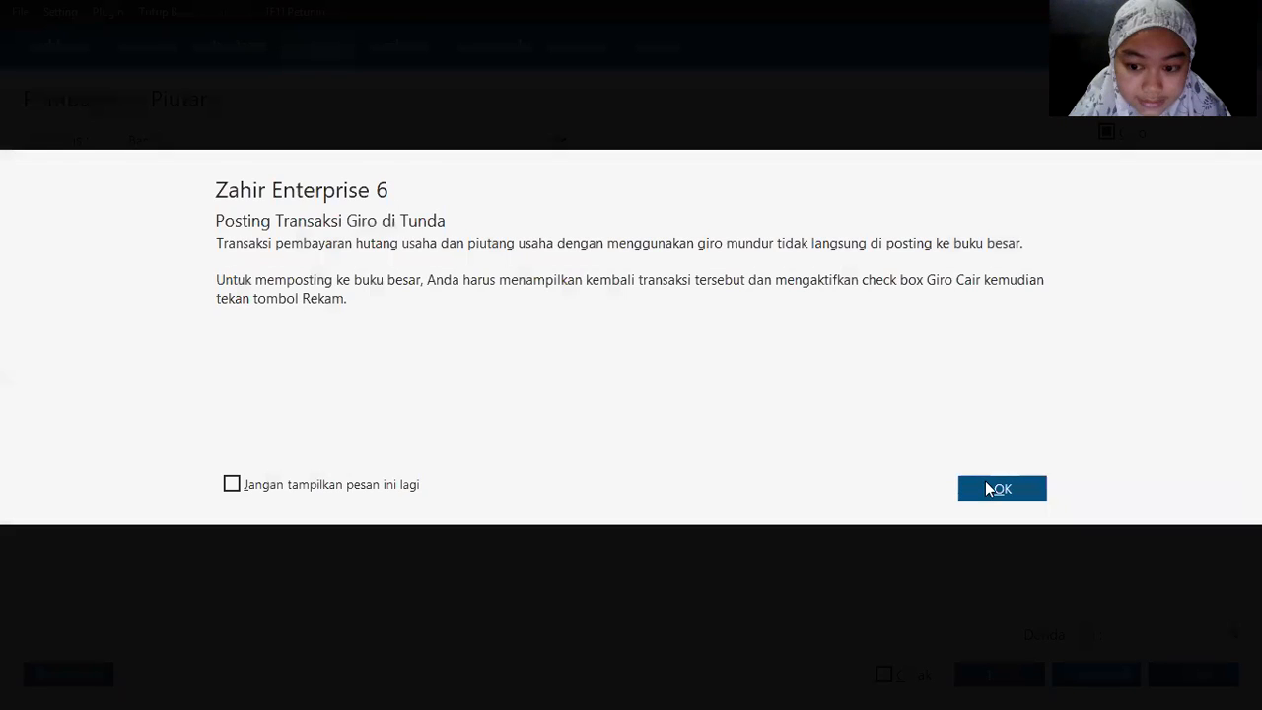
{"action": "left_click", "coordinate": [993, 485]}
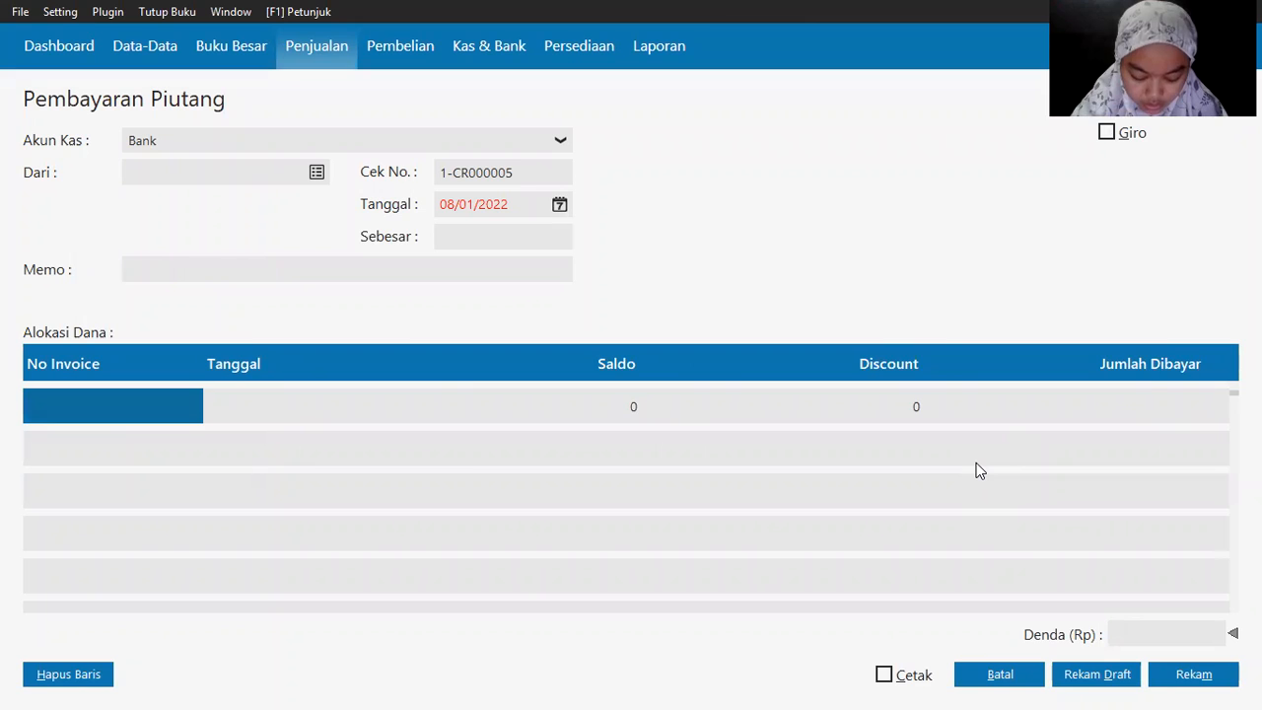
Step: After rereading the exam question, cancel the blank Pembayaran Piutang form with Batal
{"action": "key", "text": "alt+Tab"}
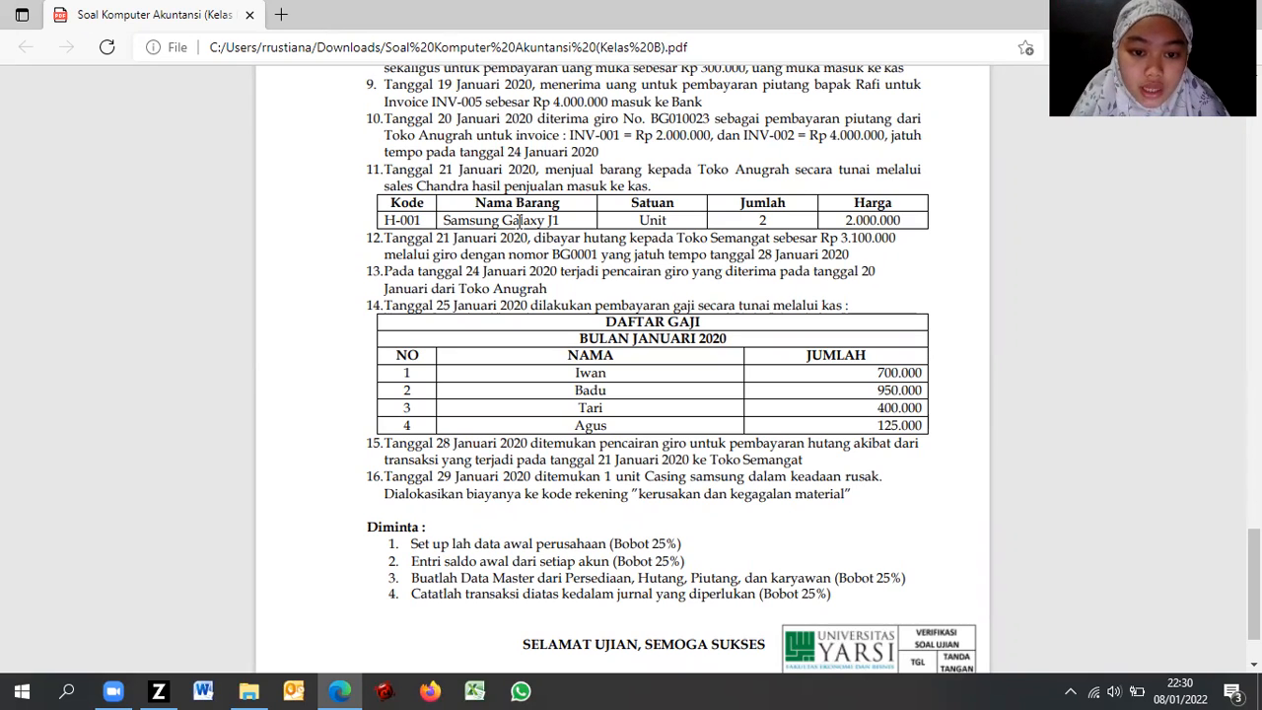
{"action": "key", "text": "alt+Tab"}
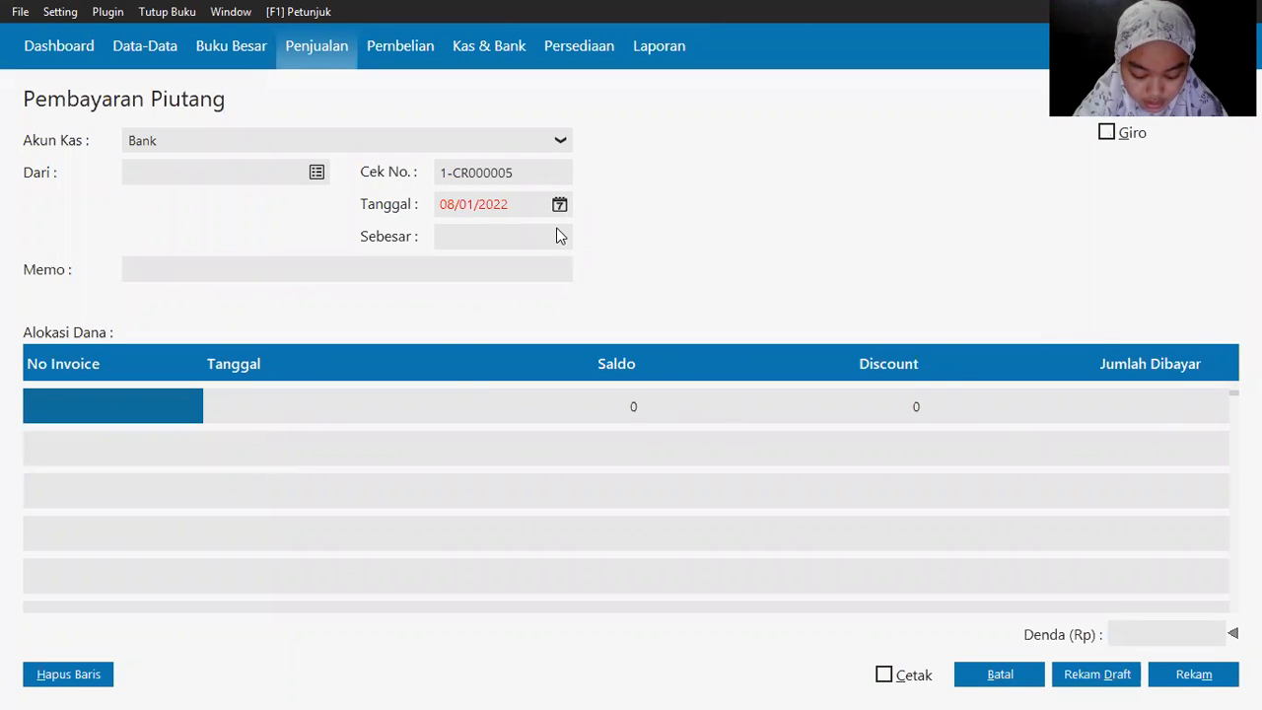
{"action": "left_click", "coordinate": [998, 675]}
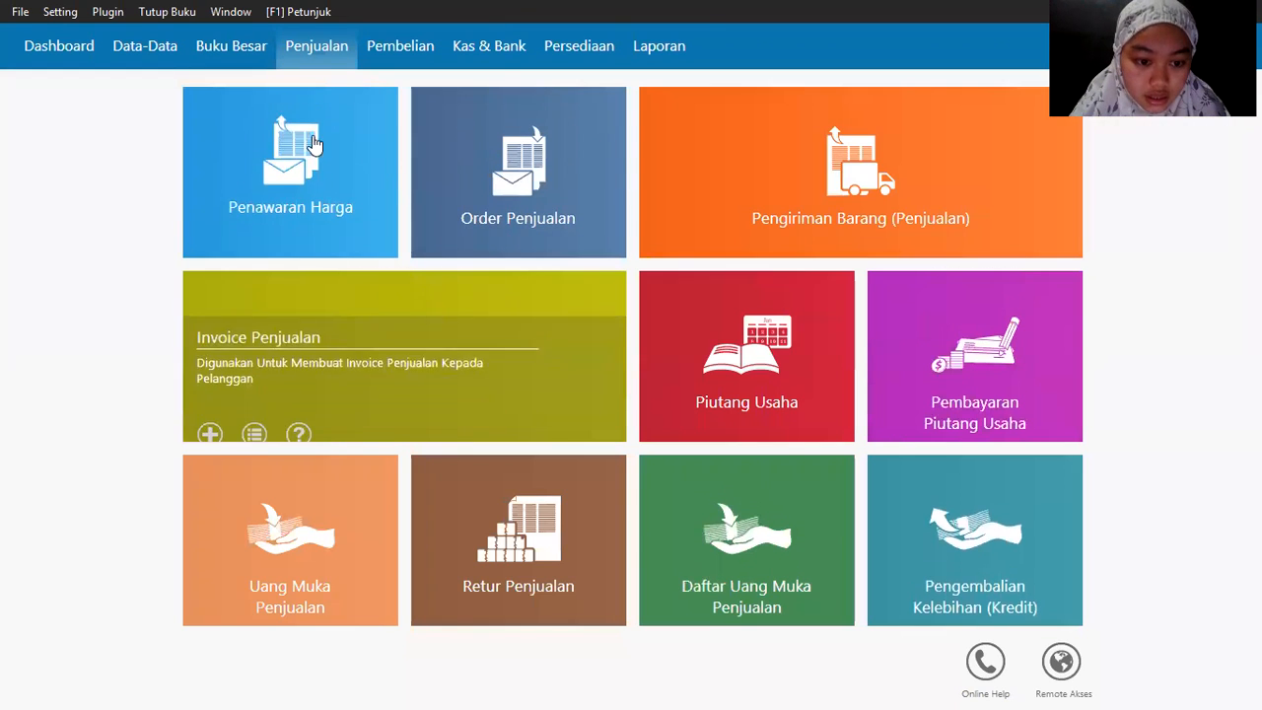
{"action": "mouse_move", "coordinate": [333, 182]}
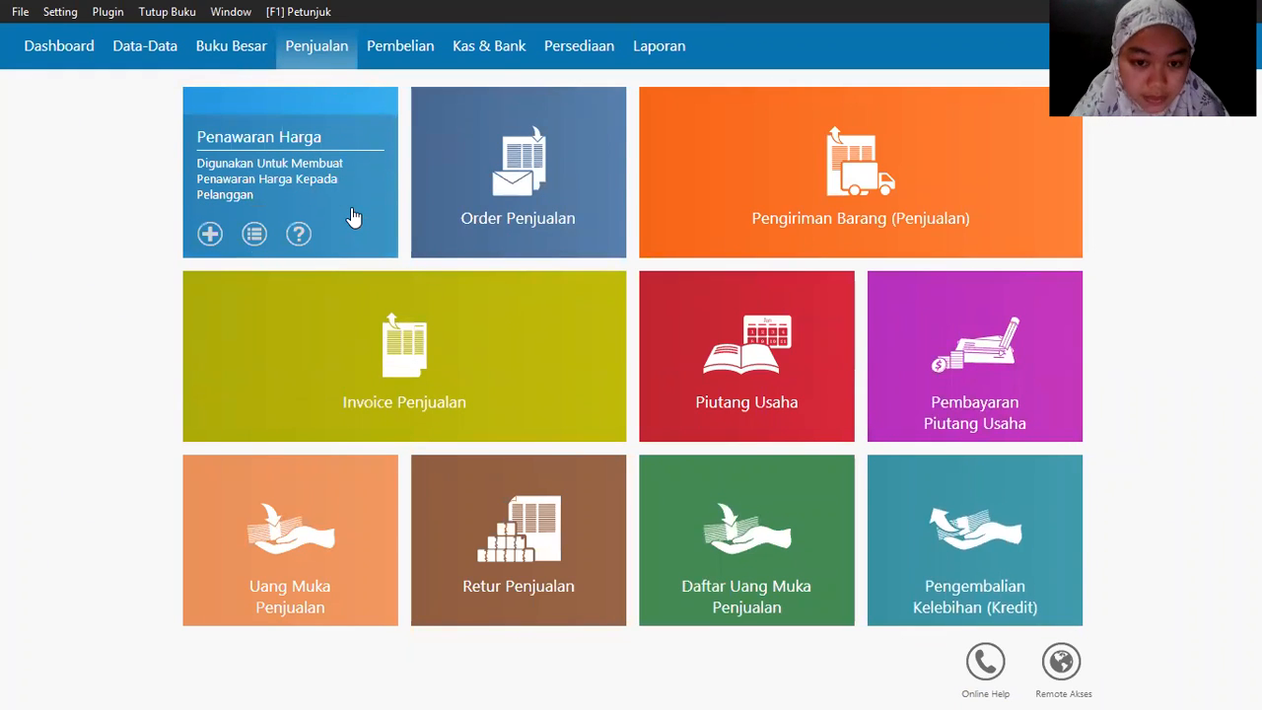
{"action": "mouse_move", "coordinate": [749, 242]}
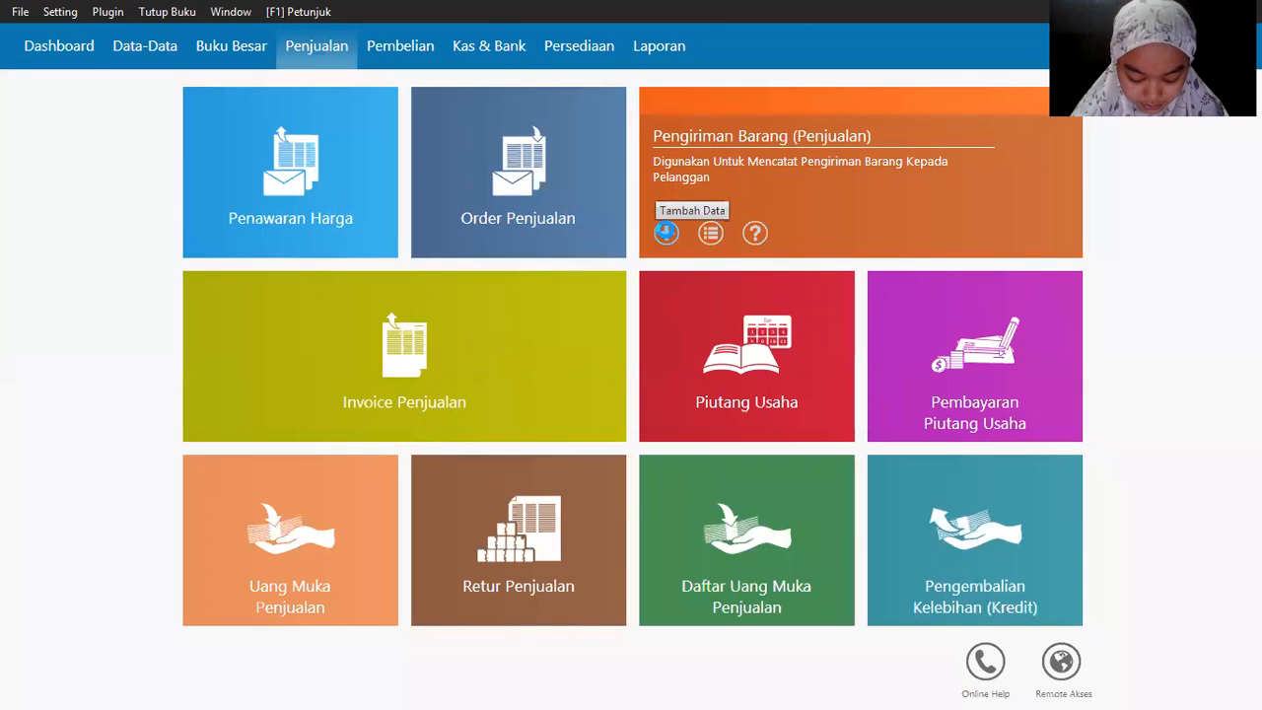
Step: Start a goods delivery to Toko Anugrah dated 21/01/2020
{"action": "left_click", "coordinate": [666, 233]}
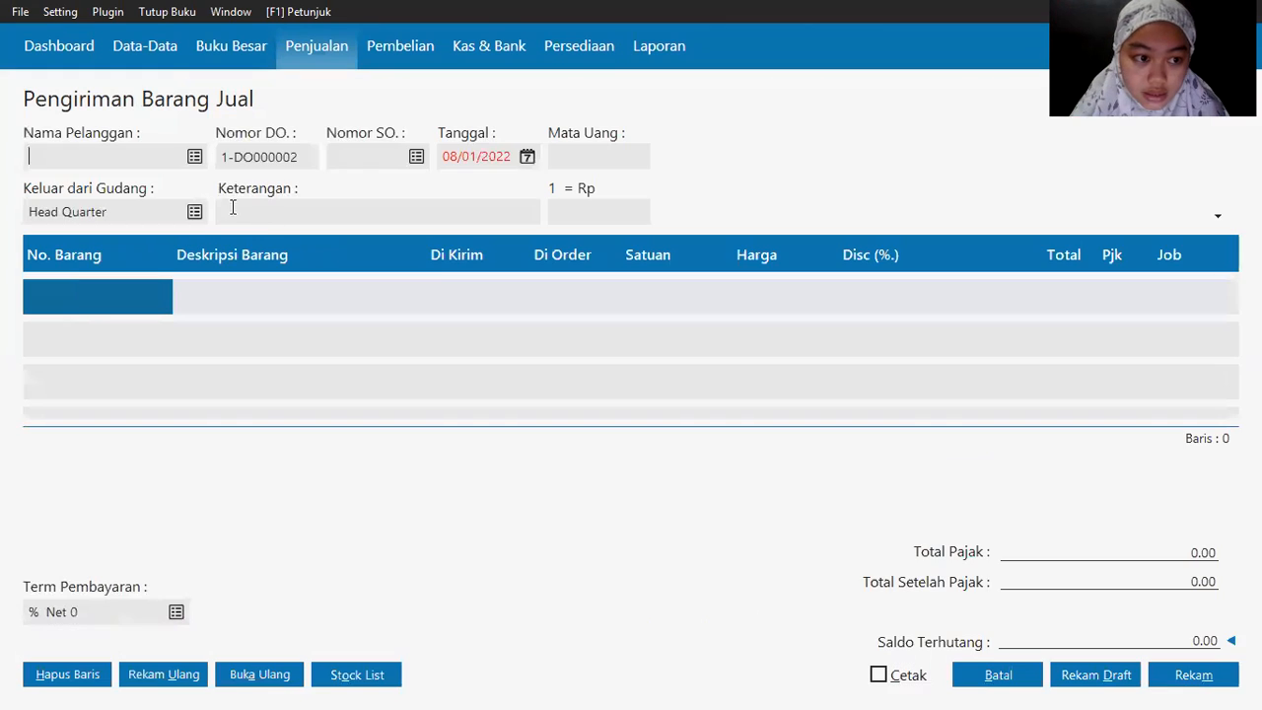
{"action": "left_click", "coordinate": [196, 158]}
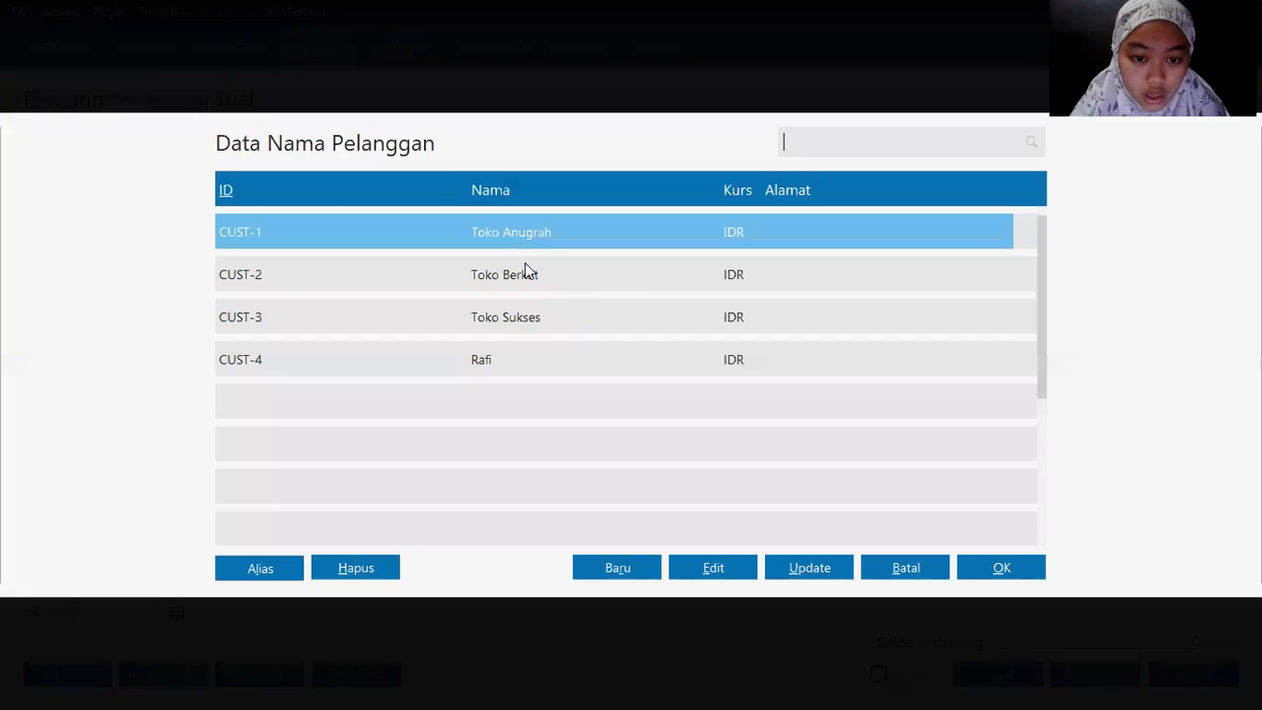
{"action": "double_click", "coordinate": [533, 234]}
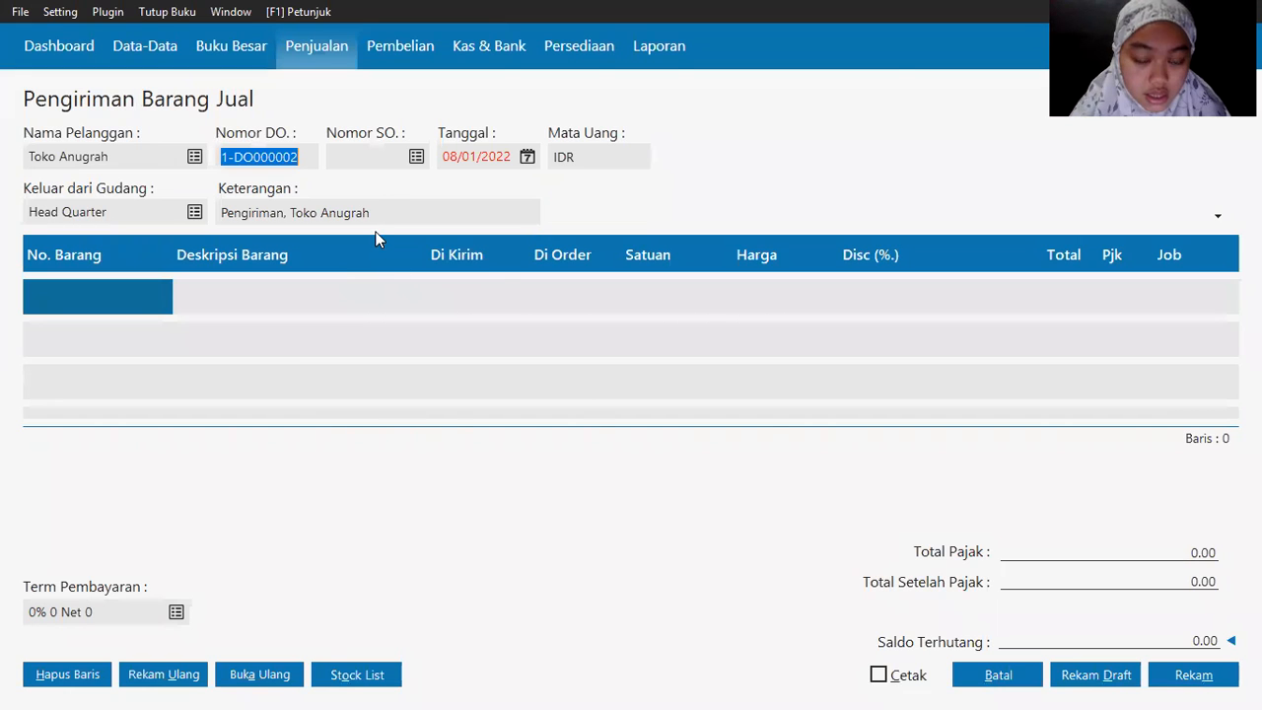
{"action": "key", "text": "alt+Tab"}
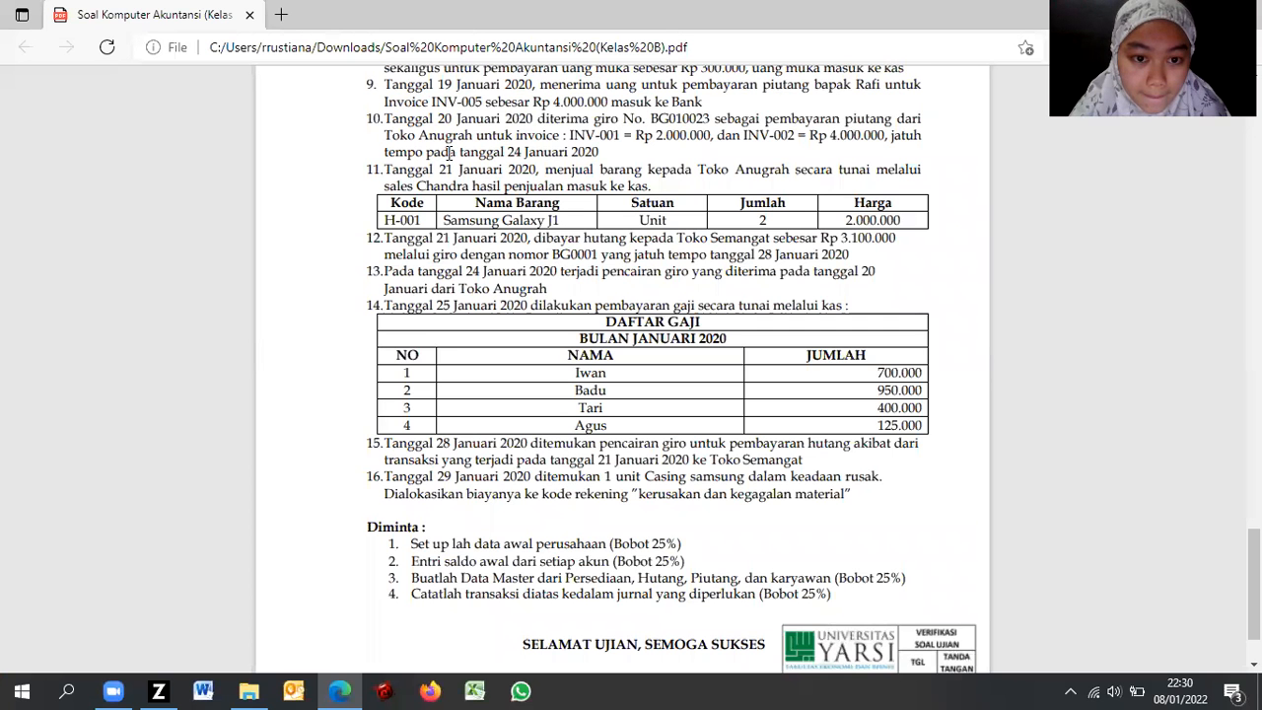
{"action": "key", "text": "alt+Tab"}
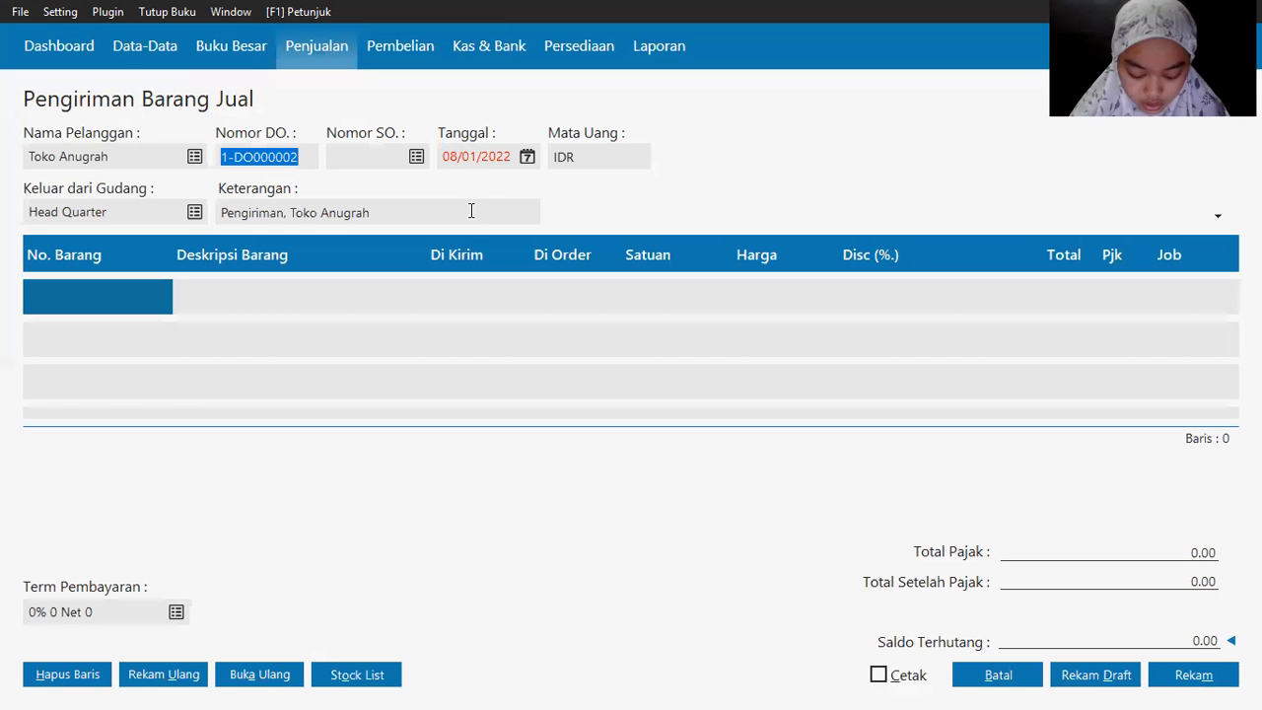
{"action": "left_click", "coordinate": [528, 158]}
{"action": "left_click", "coordinate": [522, 382]}
{"action": "left_click", "coordinate": [564, 519]}
{"action": "left_click", "coordinate": [513, 304]}
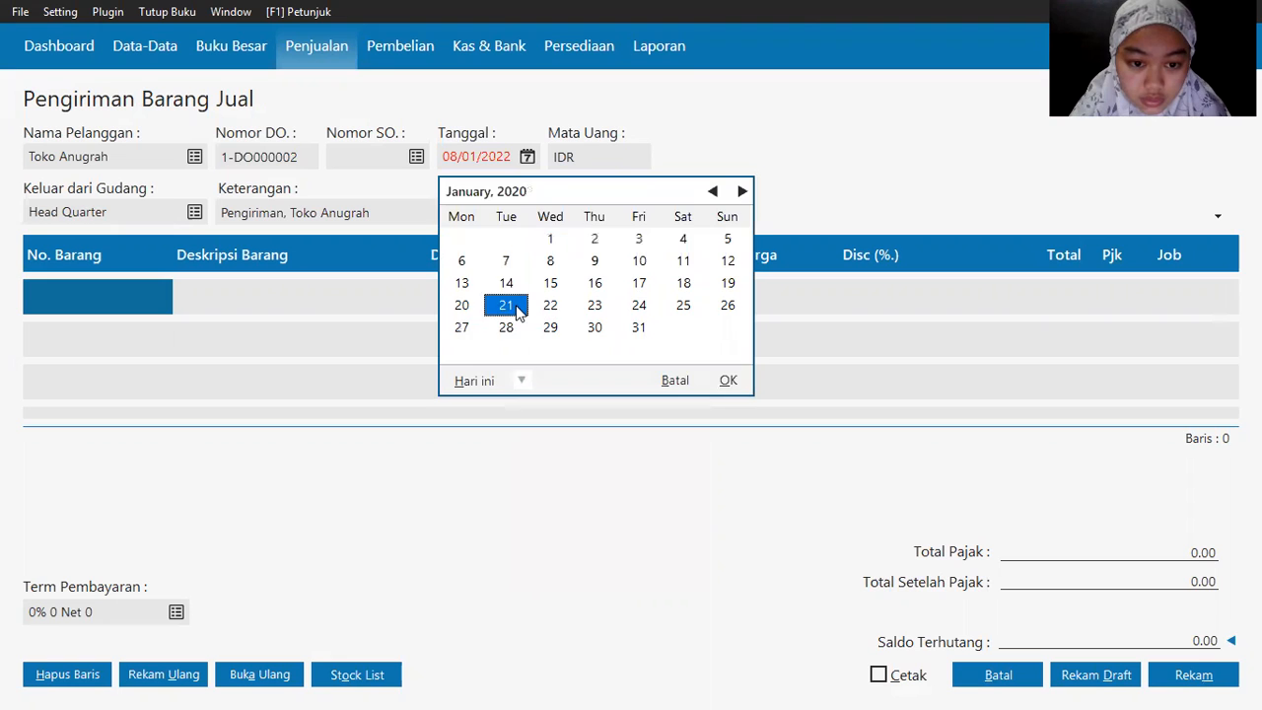
{"action": "key", "text": "Return"}
Step: Add a delivery line for 2 Samsung Galaxy J1 at 2,000,000 each
{"action": "double_click", "coordinate": [68, 298]}
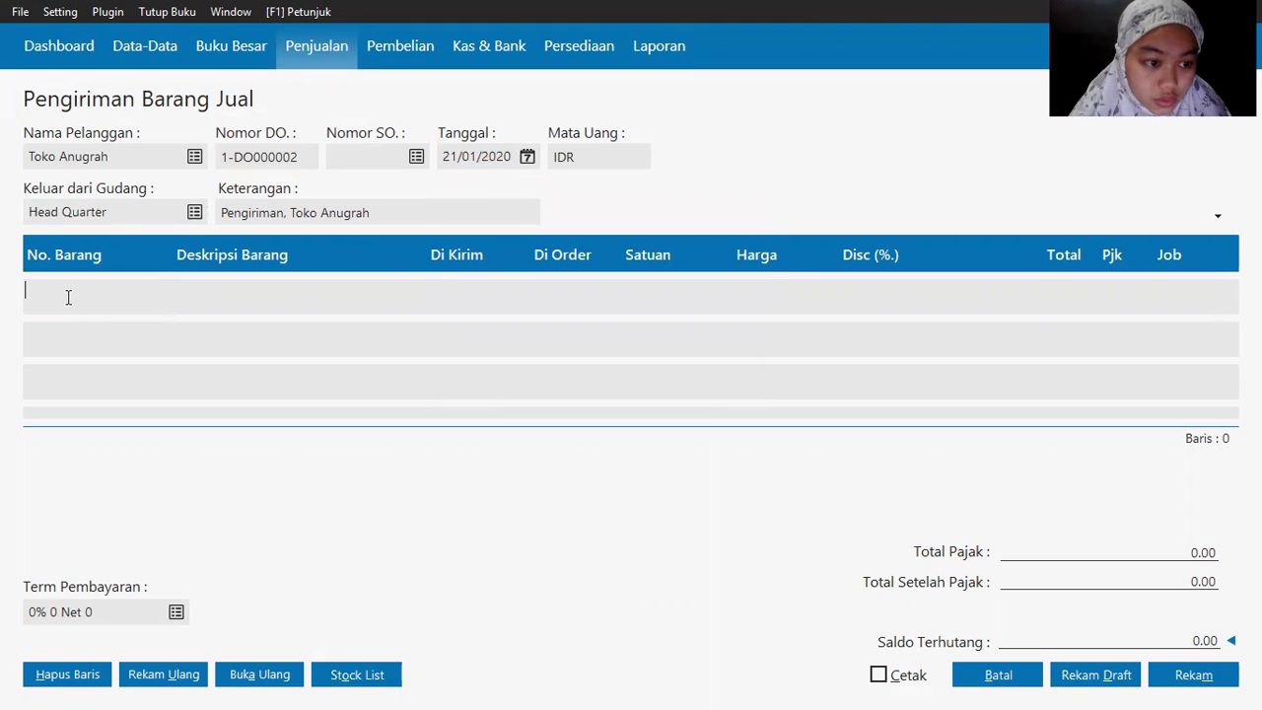
{"action": "key", "text": "alt+Tab"}
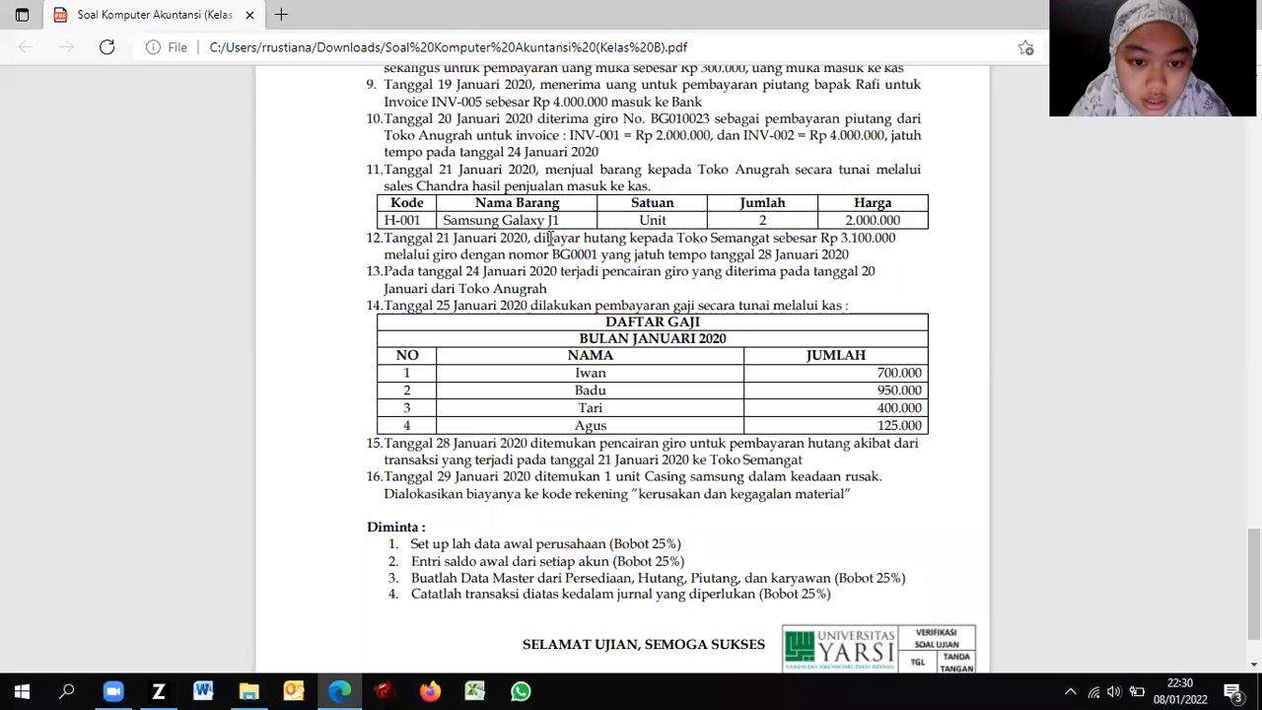
{"action": "key", "text": "alt+Tab"}
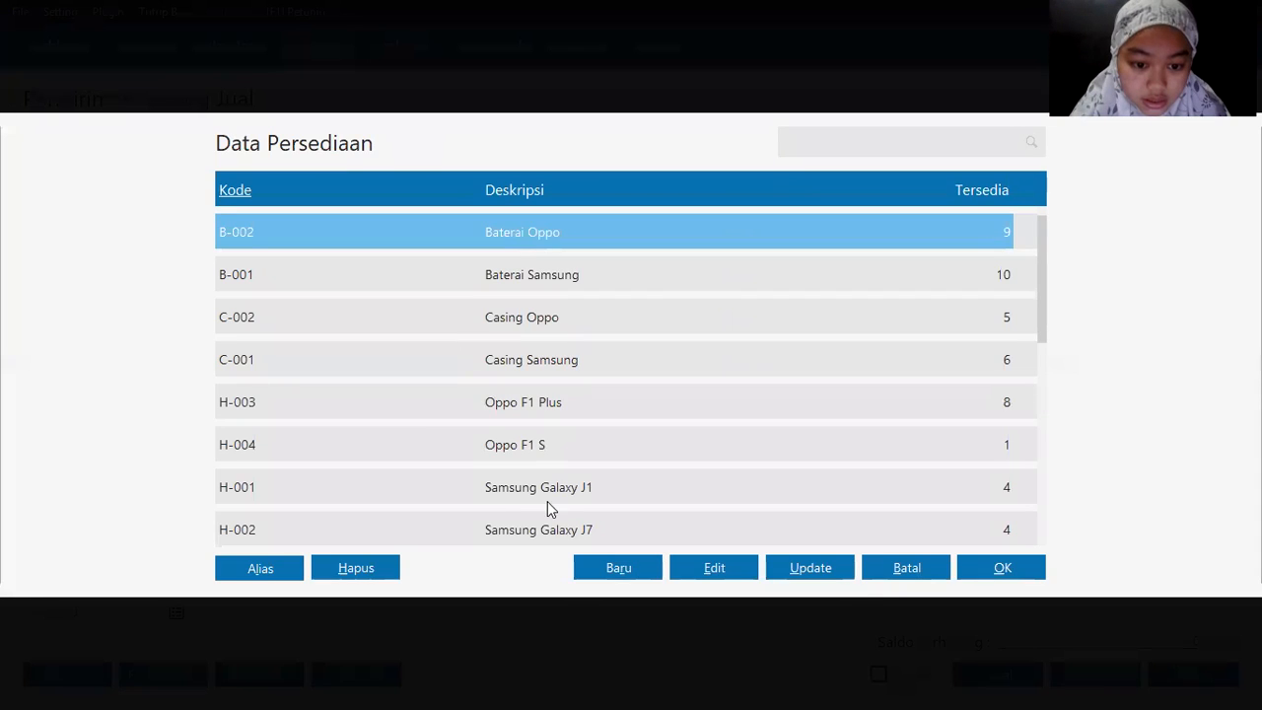
{"action": "double_click", "coordinate": [555, 499]}
{"action": "key", "text": "Return"}
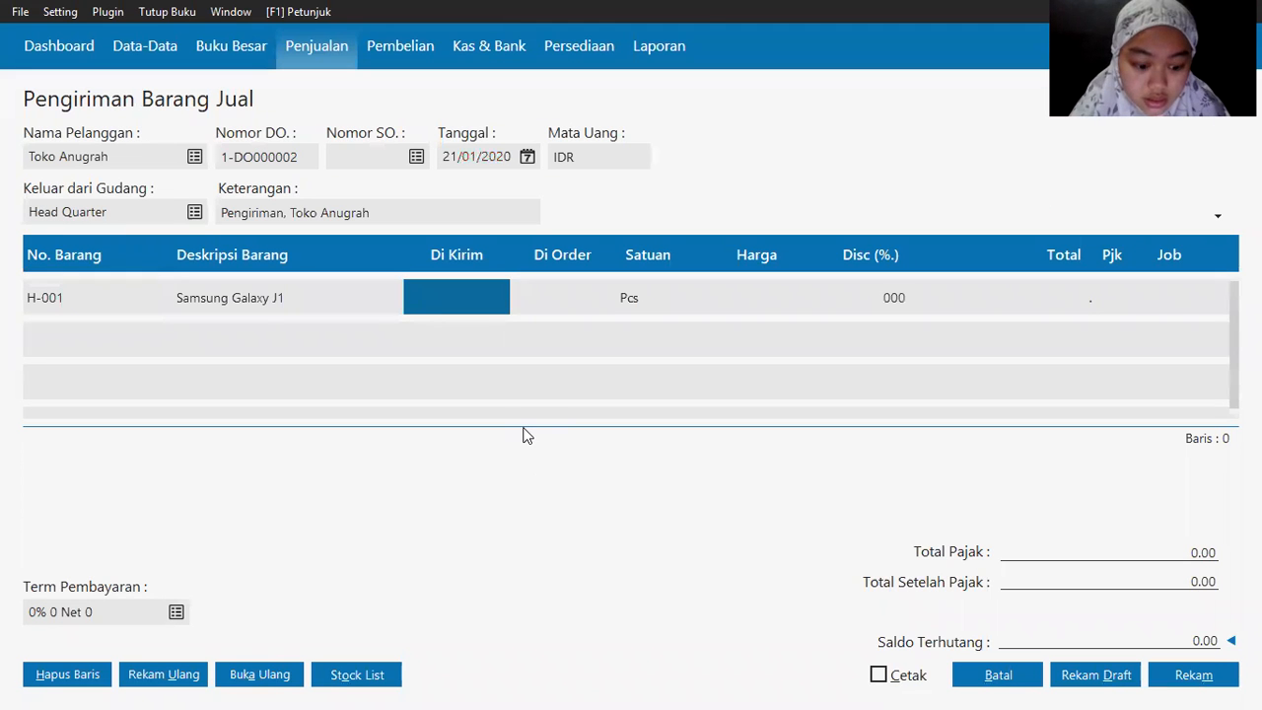
{"action": "type", "text": "2"}
{"action": "key", "text": "Return"}
{"action": "key", "text": "Return"}
{"action": "type", "text": "2000000"}
{"action": "key", "text": "Return"}
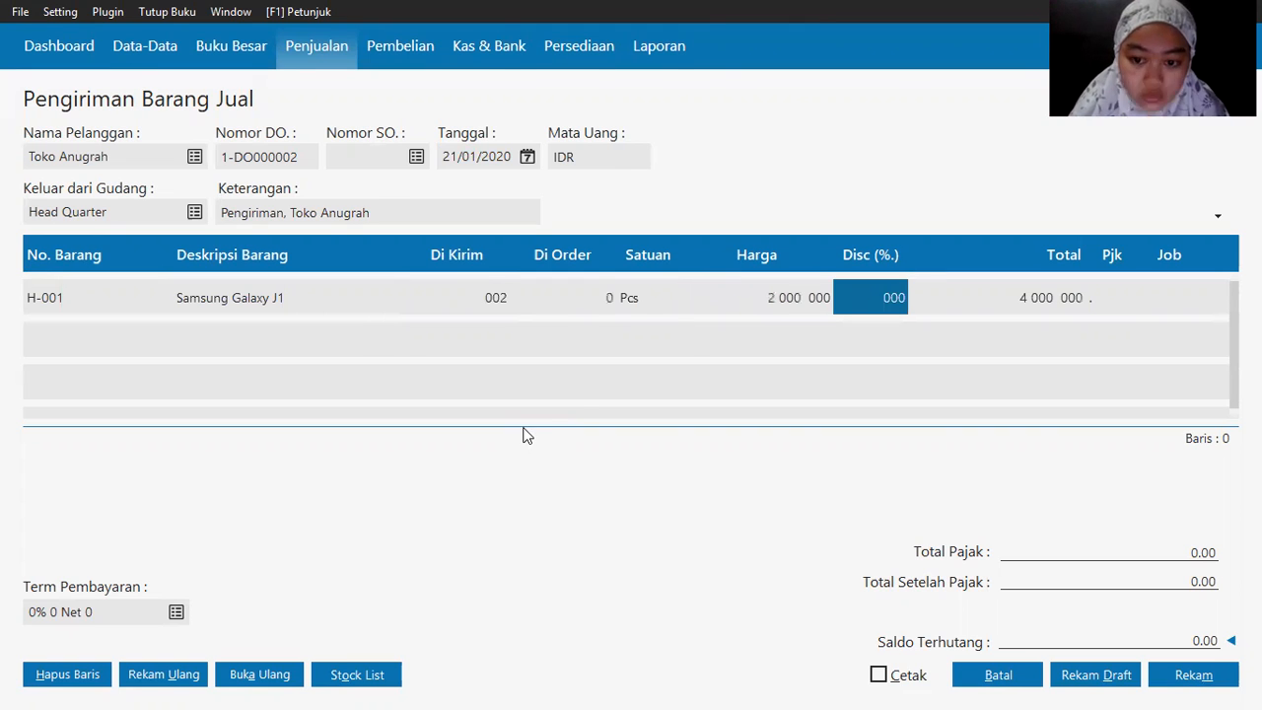
{"action": "key", "text": "alt+Tab"}
{"action": "key", "text": "alt+Tab"}
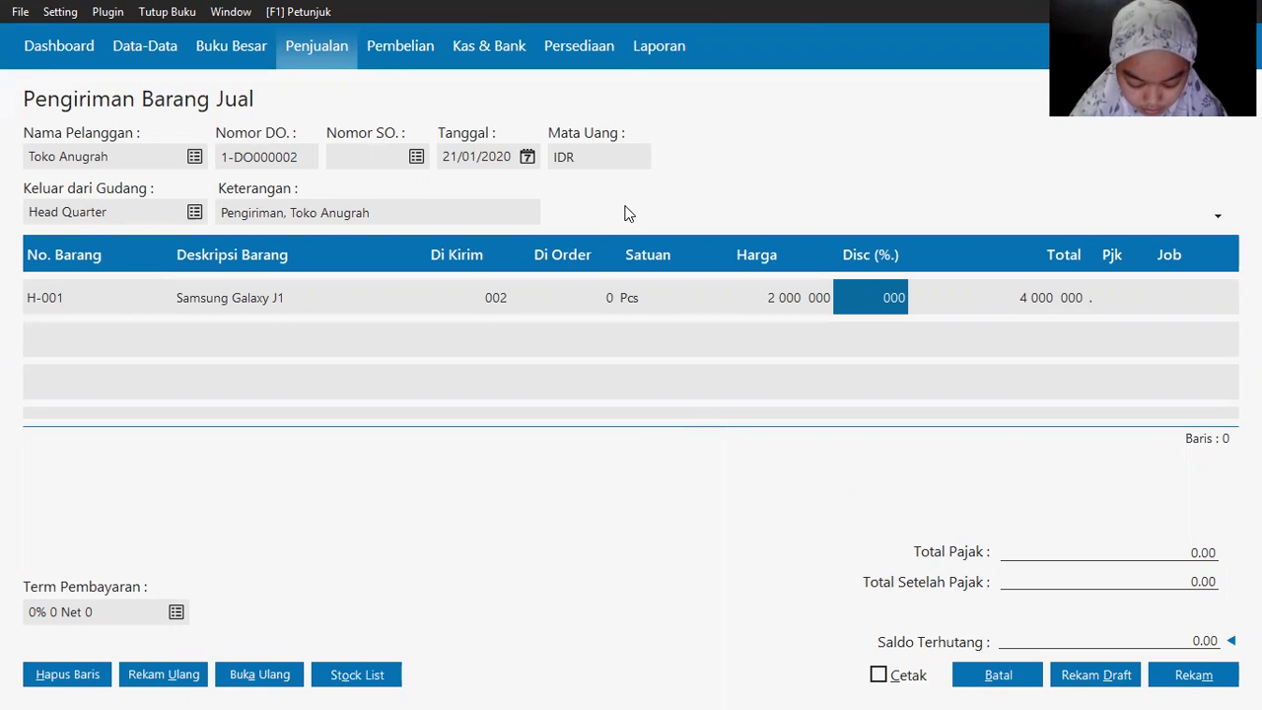
{"action": "left_click_drag", "start_coordinate": [1015, 183], "coordinate": [941, 212]}
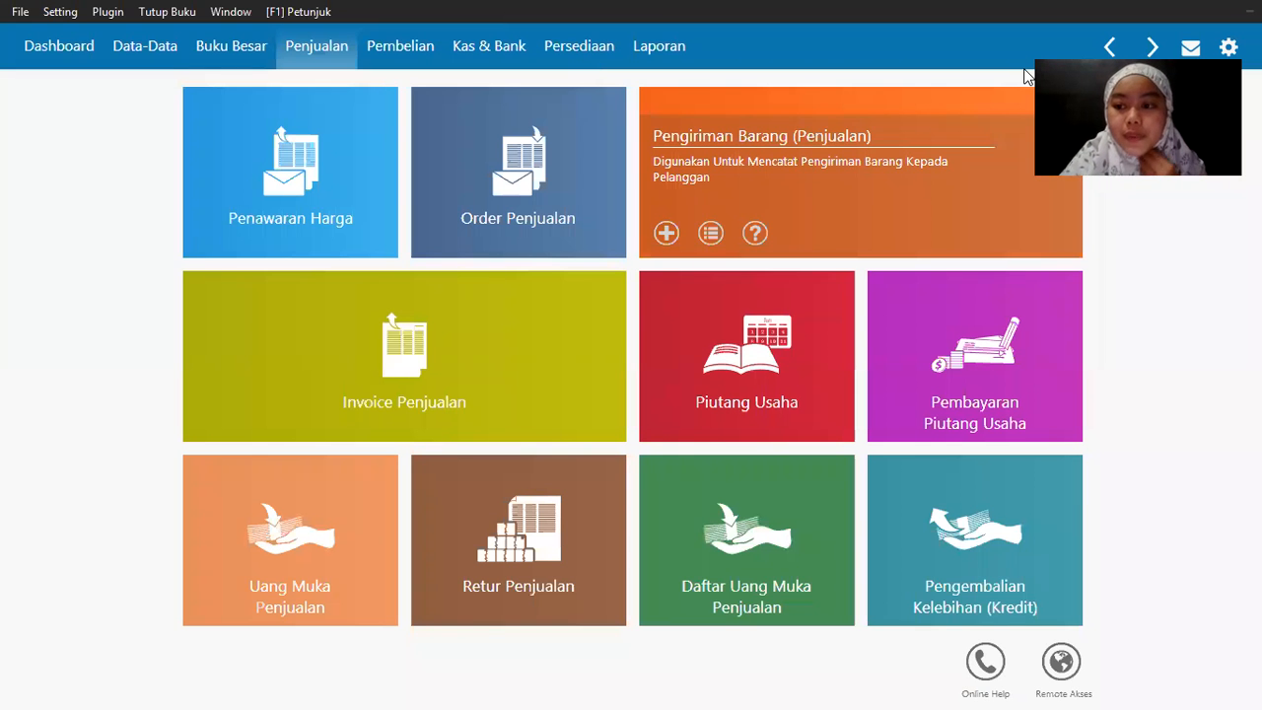
Step: Start a new sales invoice for customer Toko Anugrah
{"action": "mouse_move", "coordinate": [251, 395]}
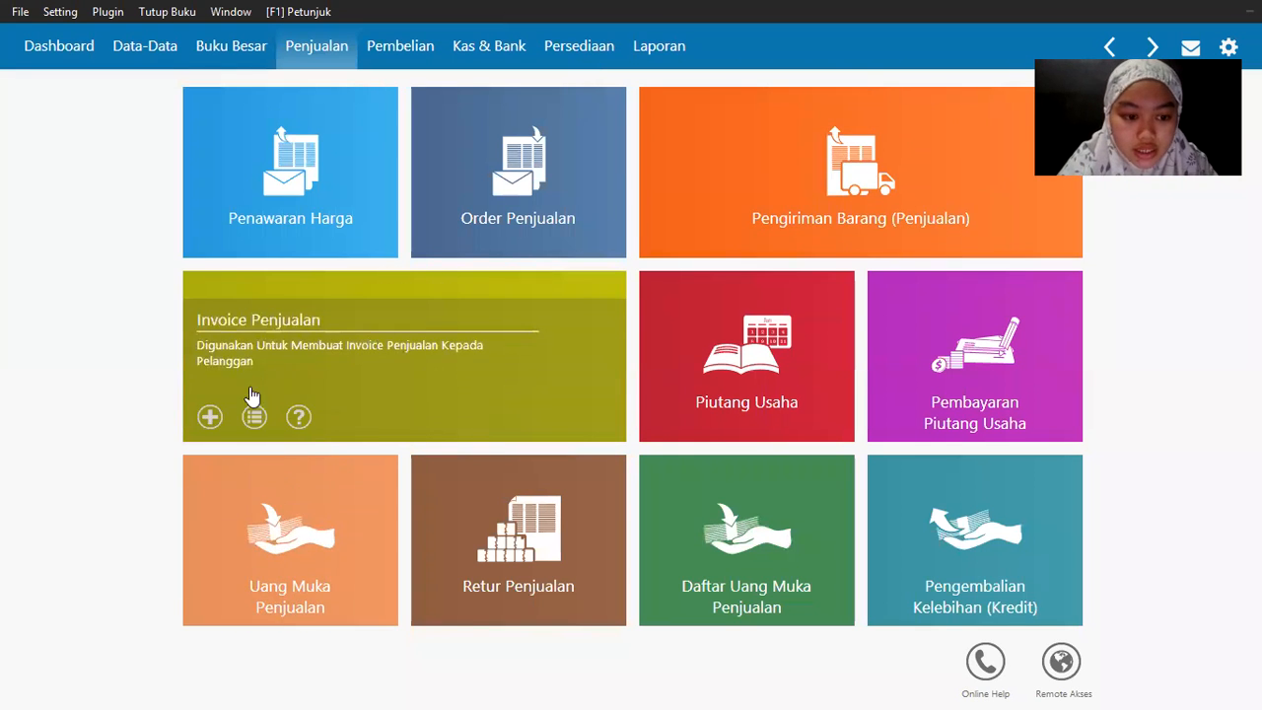
{"action": "left_click", "coordinate": [210, 415]}
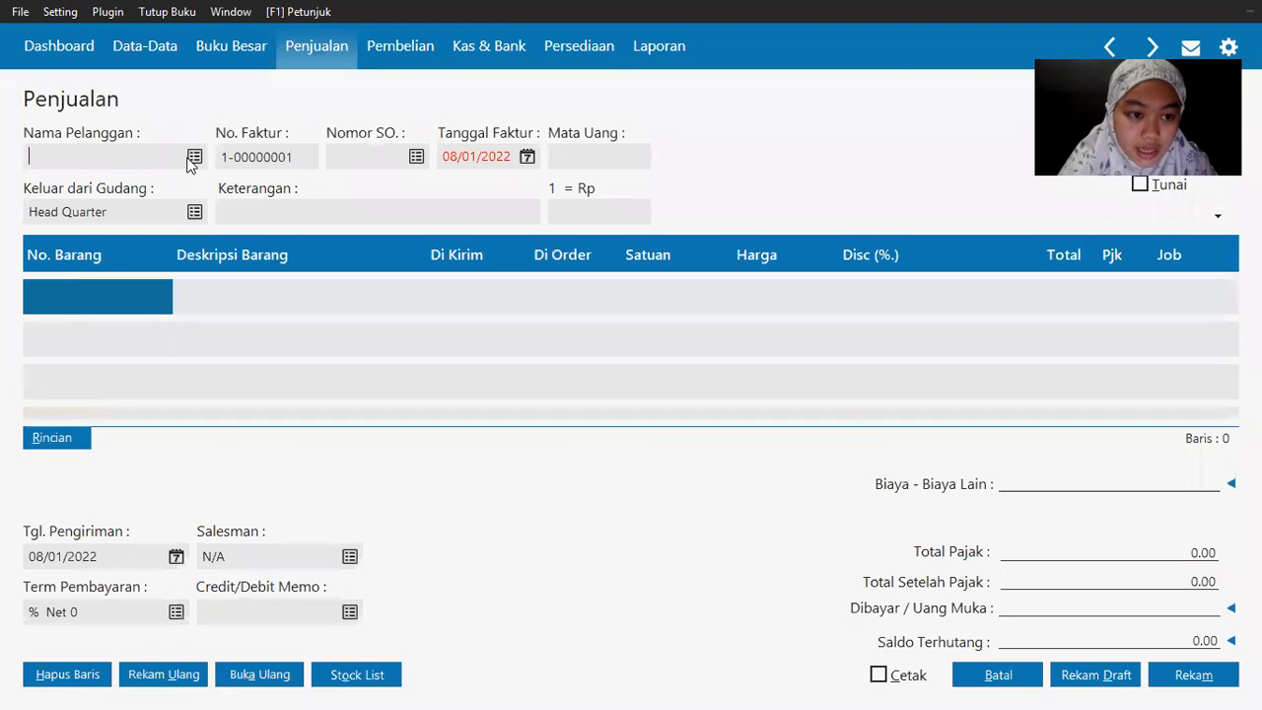
{"action": "left_click", "coordinate": [193, 158]}
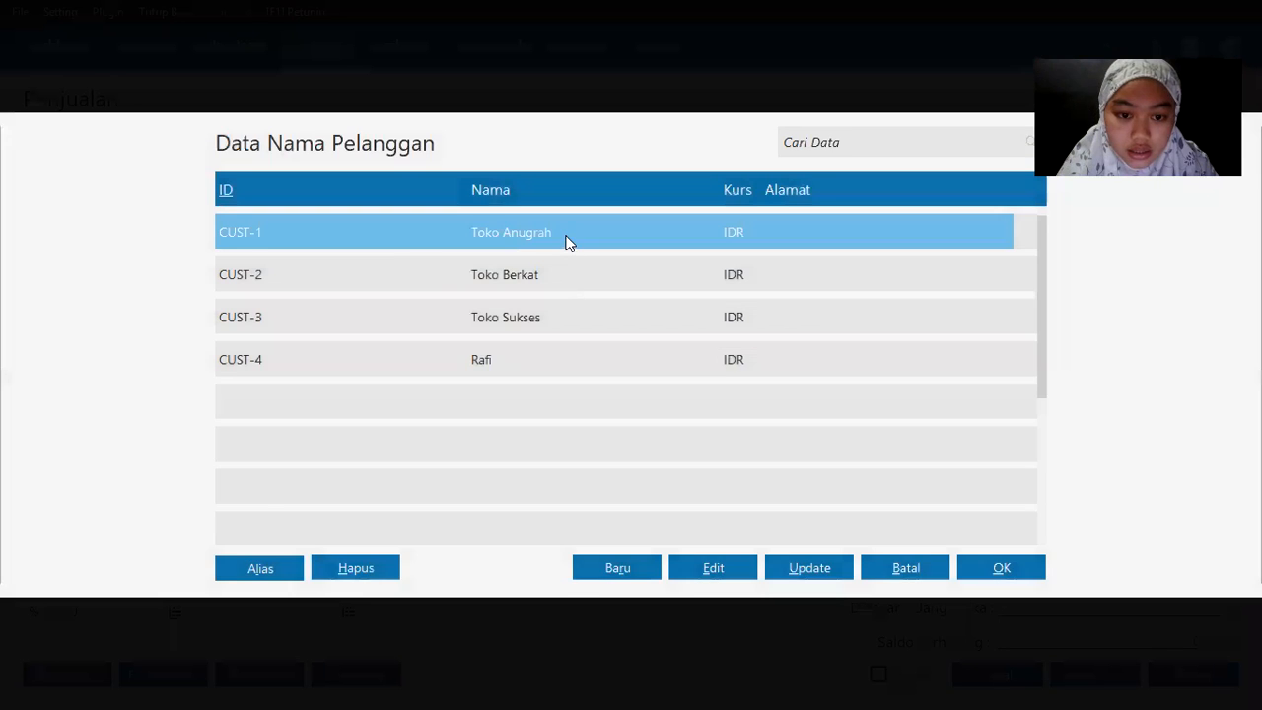
{"action": "double_click", "coordinate": [566, 241]}
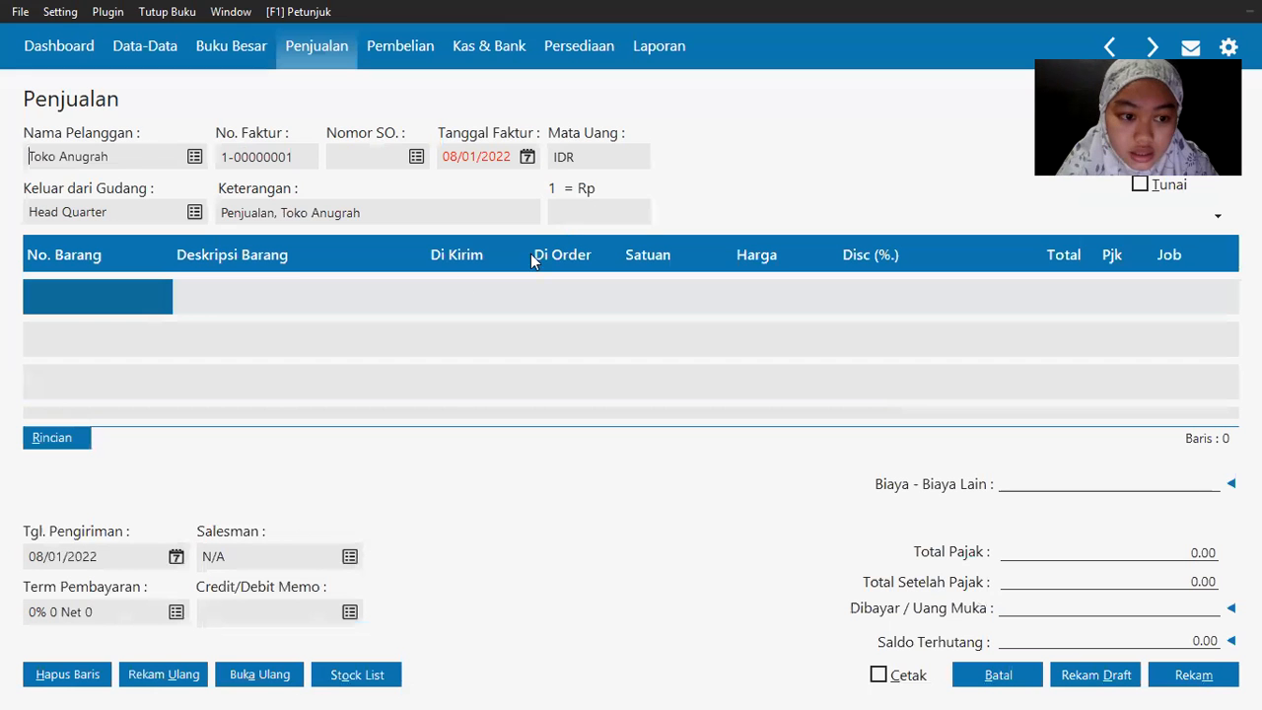
{"action": "key", "text": "Tab"}
{"action": "key", "text": "alt+Tab"}
{"action": "key", "text": "alt+Tab"}
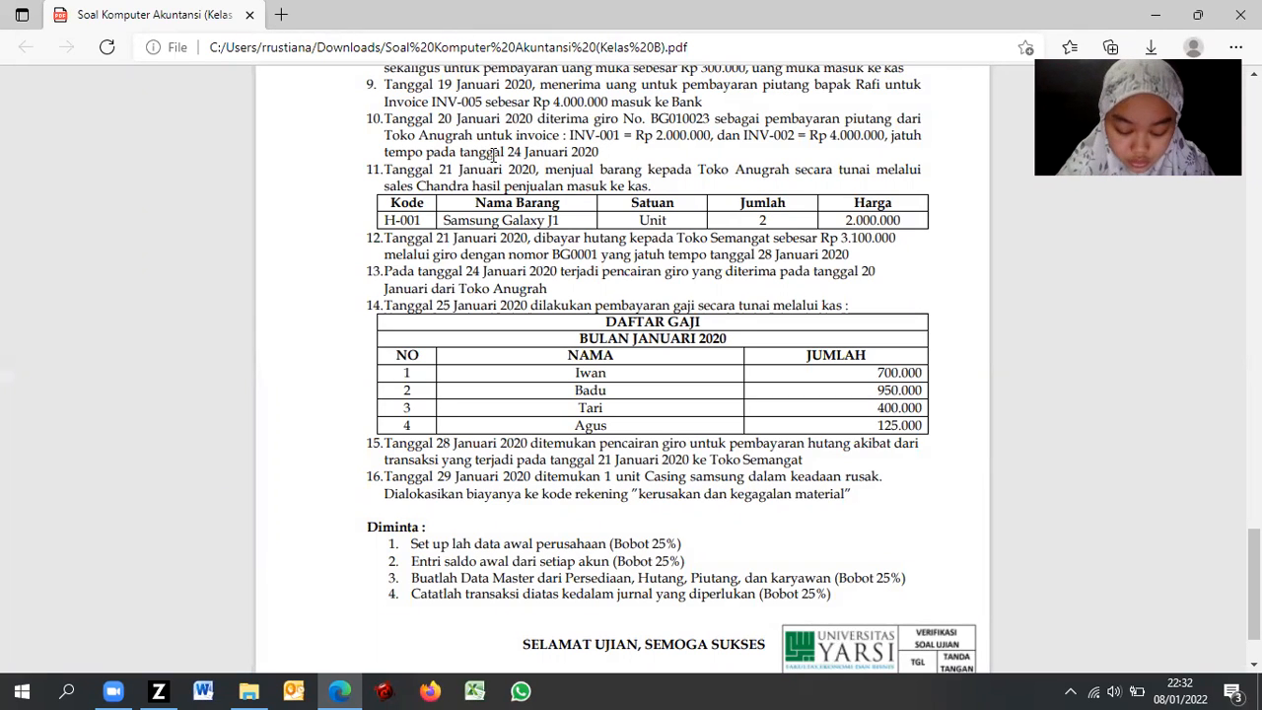
{"action": "key", "text": "alt+Tab"}
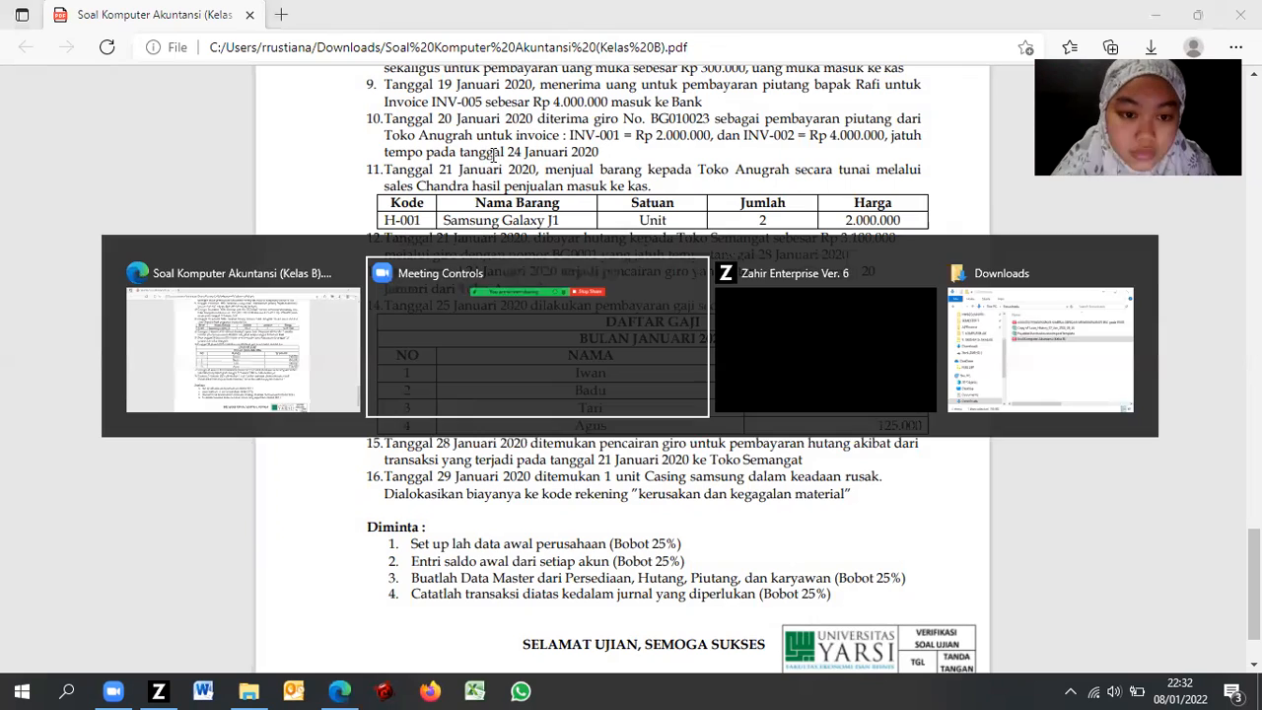
{"action": "key", "text": "alt+Tab"}
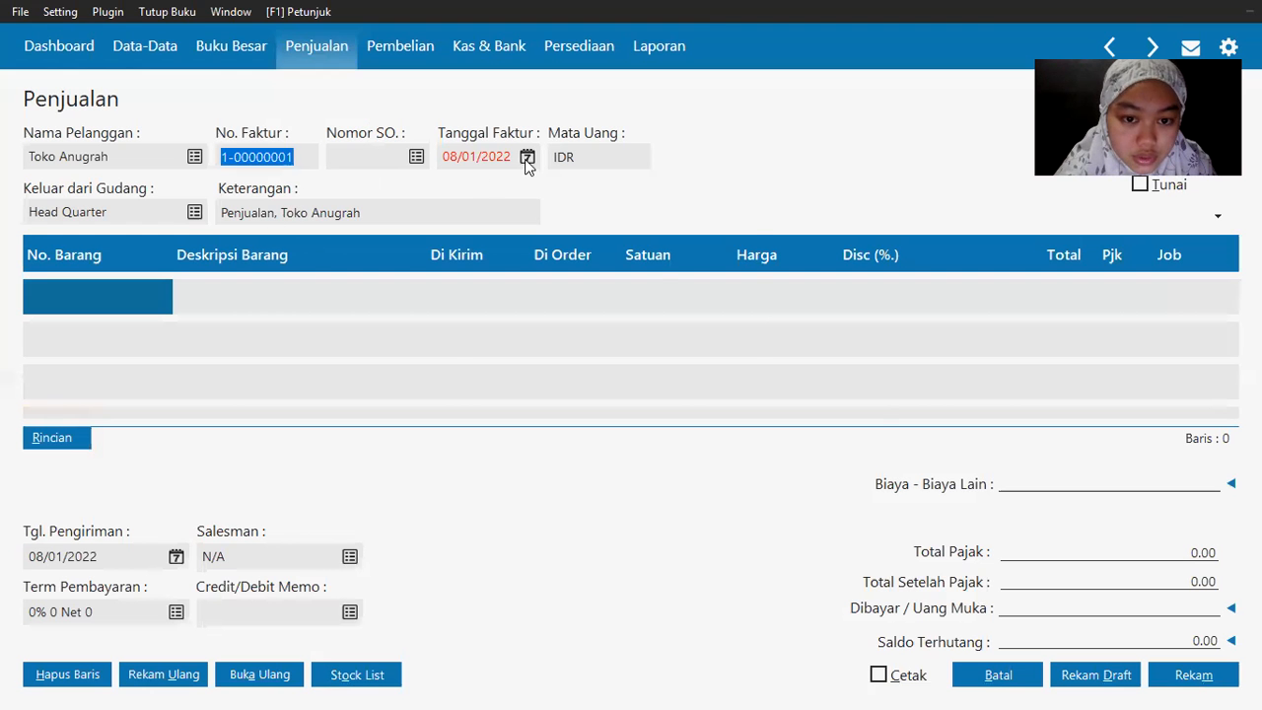
Step: Set the invoice date to 21/01/2020
{"action": "left_click", "coordinate": [527, 158]}
{"action": "left_click", "coordinate": [521, 381]}
{"action": "left_click", "coordinate": [488, 537]}
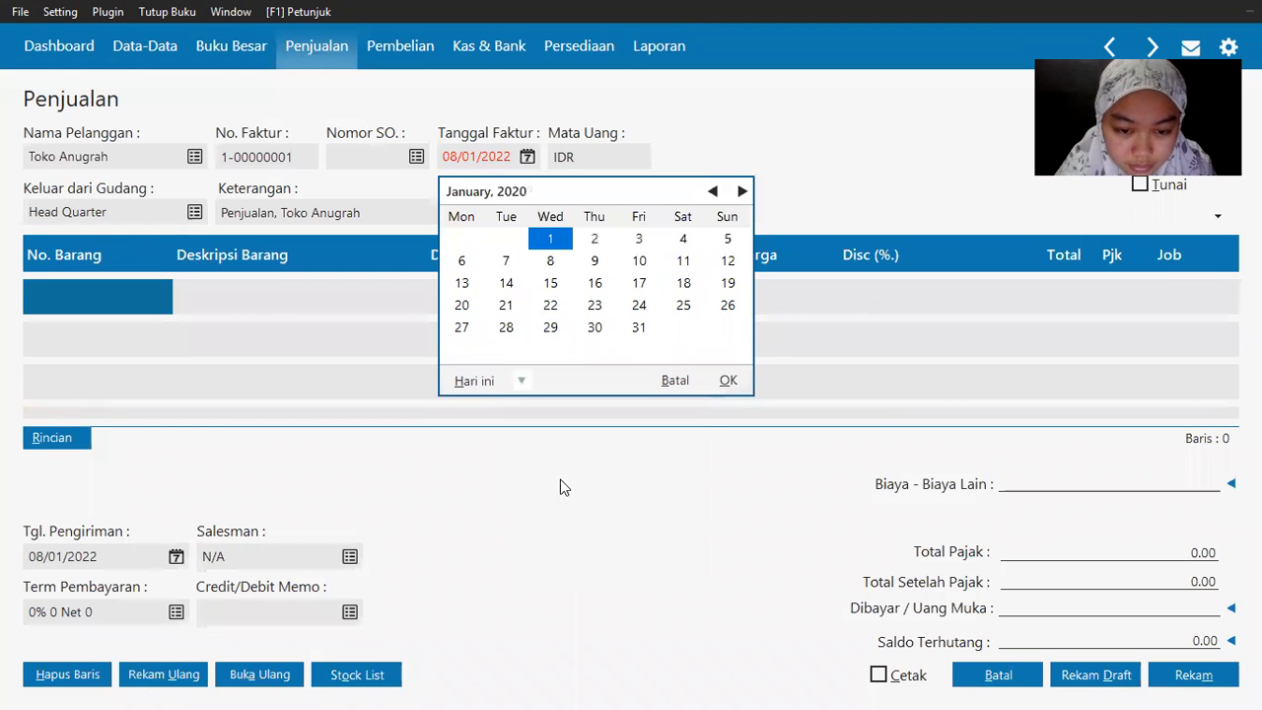
{"action": "double_click", "coordinate": [505, 306]}
{"action": "key", "text": "Tab"}
Step: Add an H-001 Samsung Galaxy J1 line: 2 Pcs at 2,000,000
{"action": "left_click", "coordinate": [54, 306]}
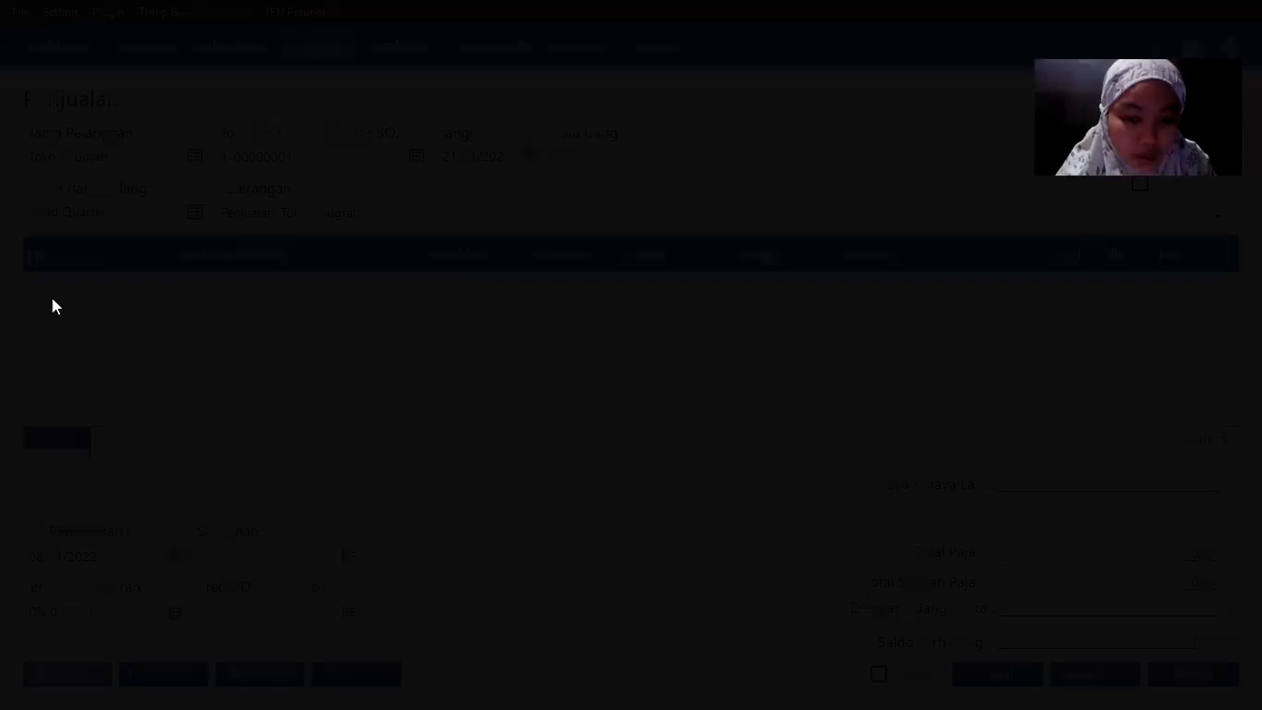
{"action": "key", "text": "alt+Tab"}
{"action": "key", "text": "alt+Tab"}
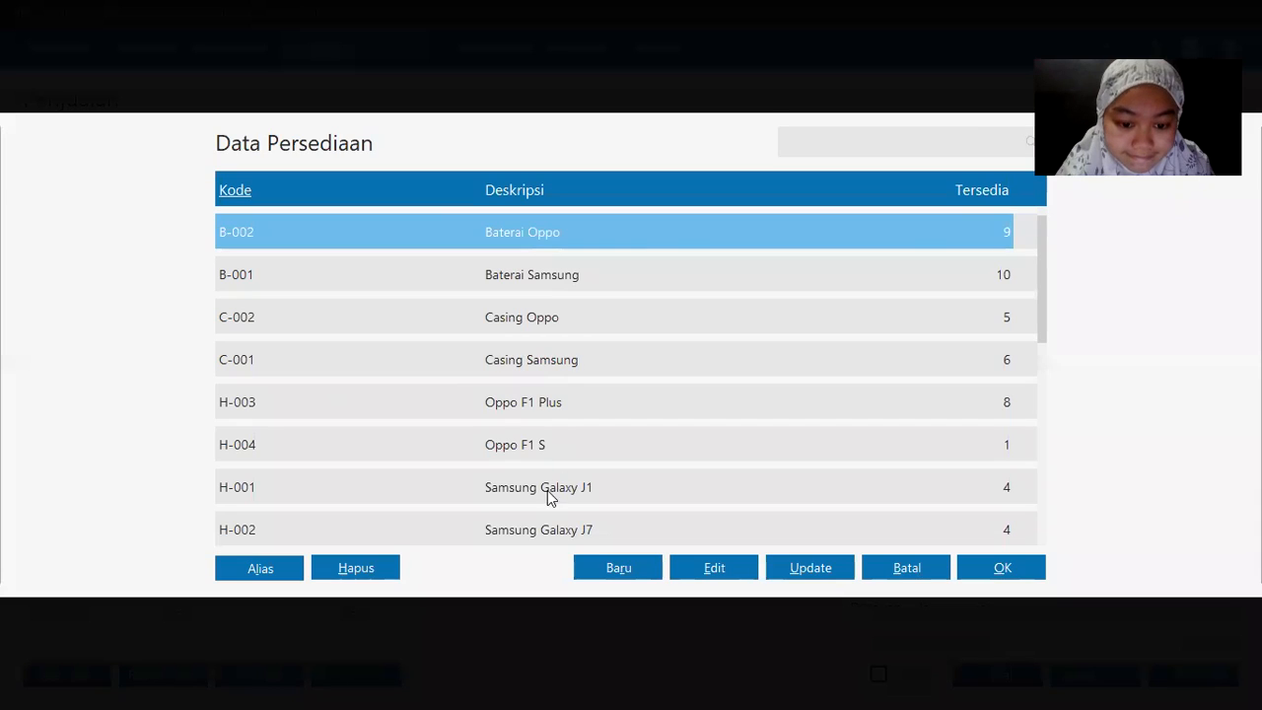
{"action": "double_click", "coordinate": [547, 490]}
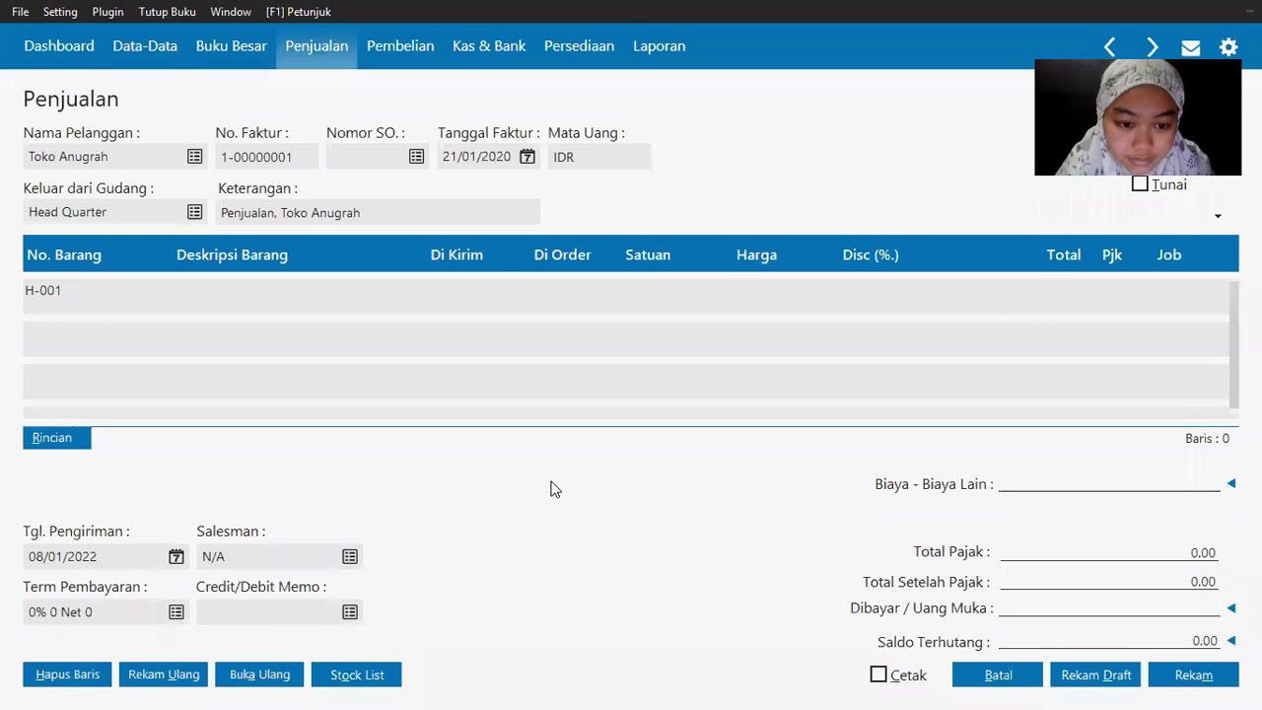
{"action": "type", "text": "2"}
{"action": "key", "text": "Return"}
{"action": "type", "text": "2 000"}
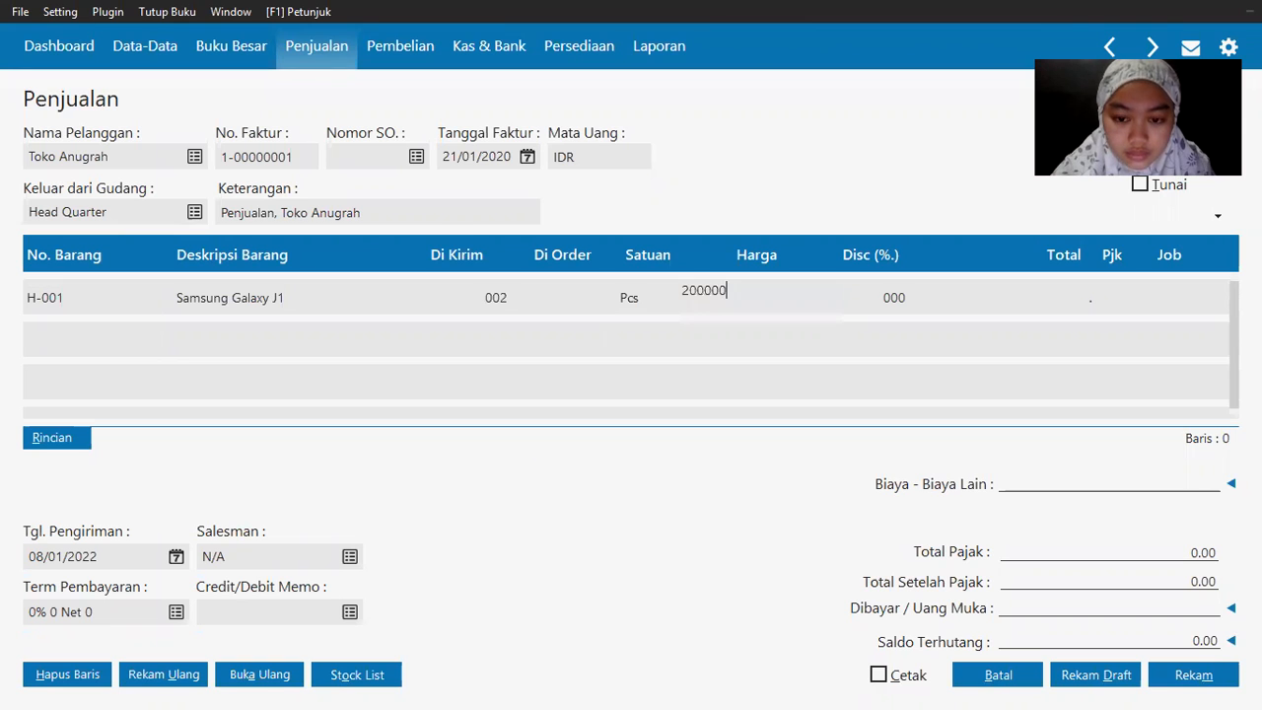
{"action": "type", "text": "  000"}
{"action": "key", "text": "Return"}
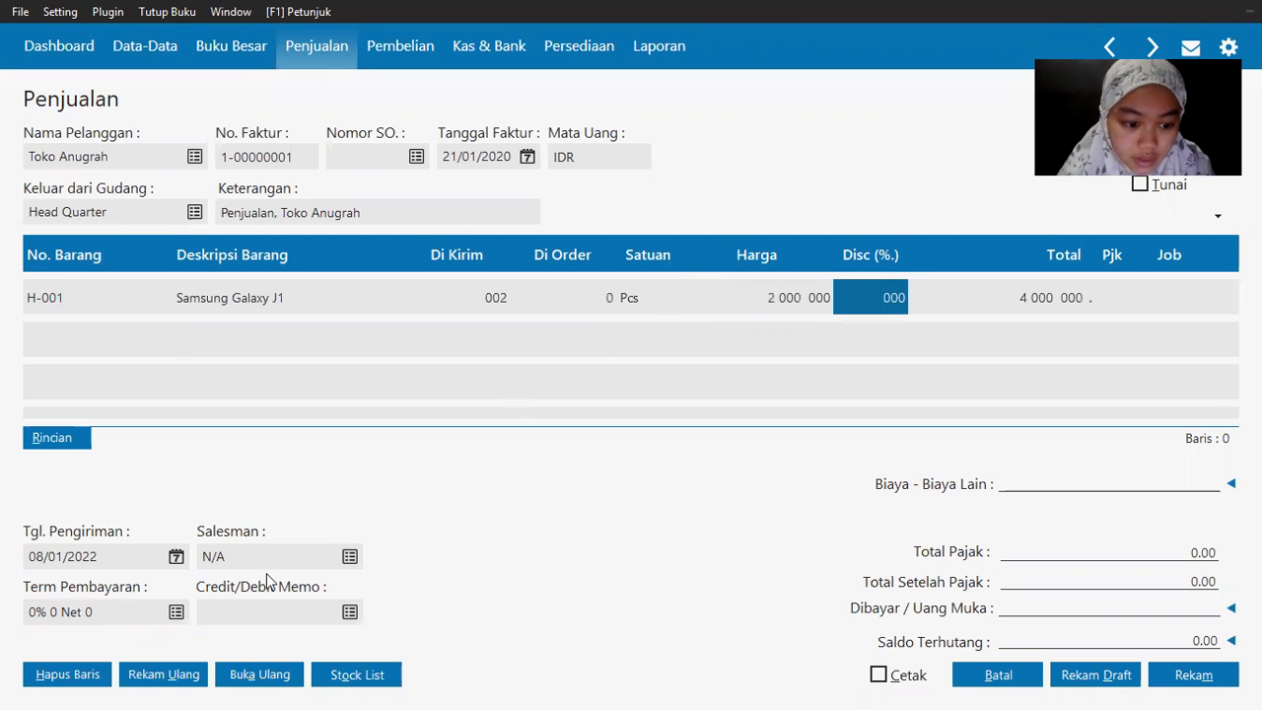
Step: Create employee EMPL-2 with the salesman's name from the exam and assign them as salesman
{"action": "left_click", "coordinate": [351, 557]}
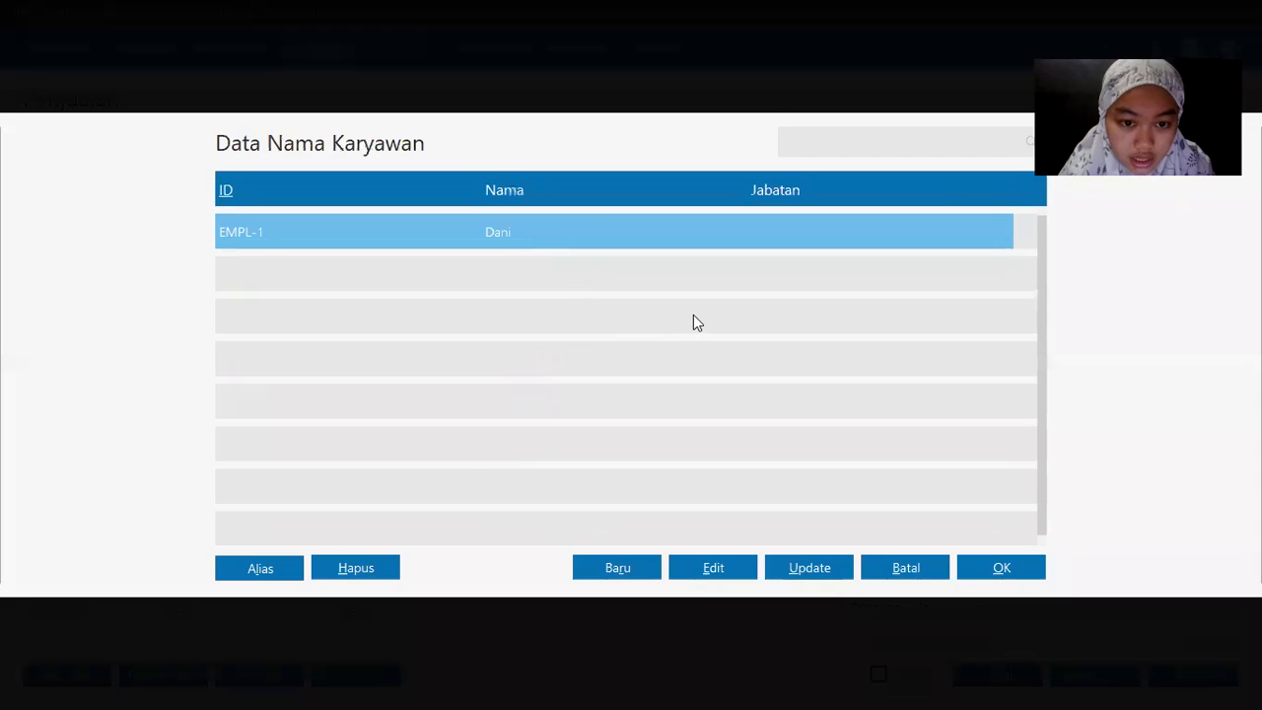
{"action": "left_click", "coordinate": [625, 569]}
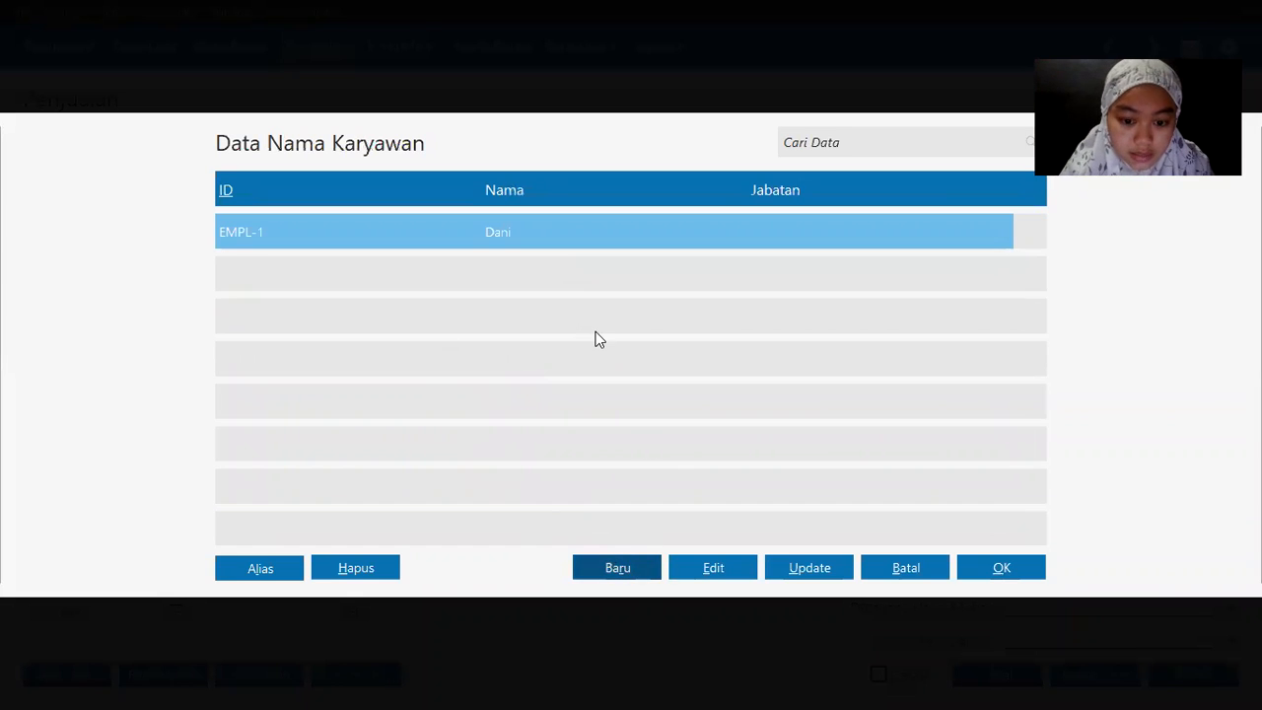
{"action": "key", "text": "alt+Tab"}
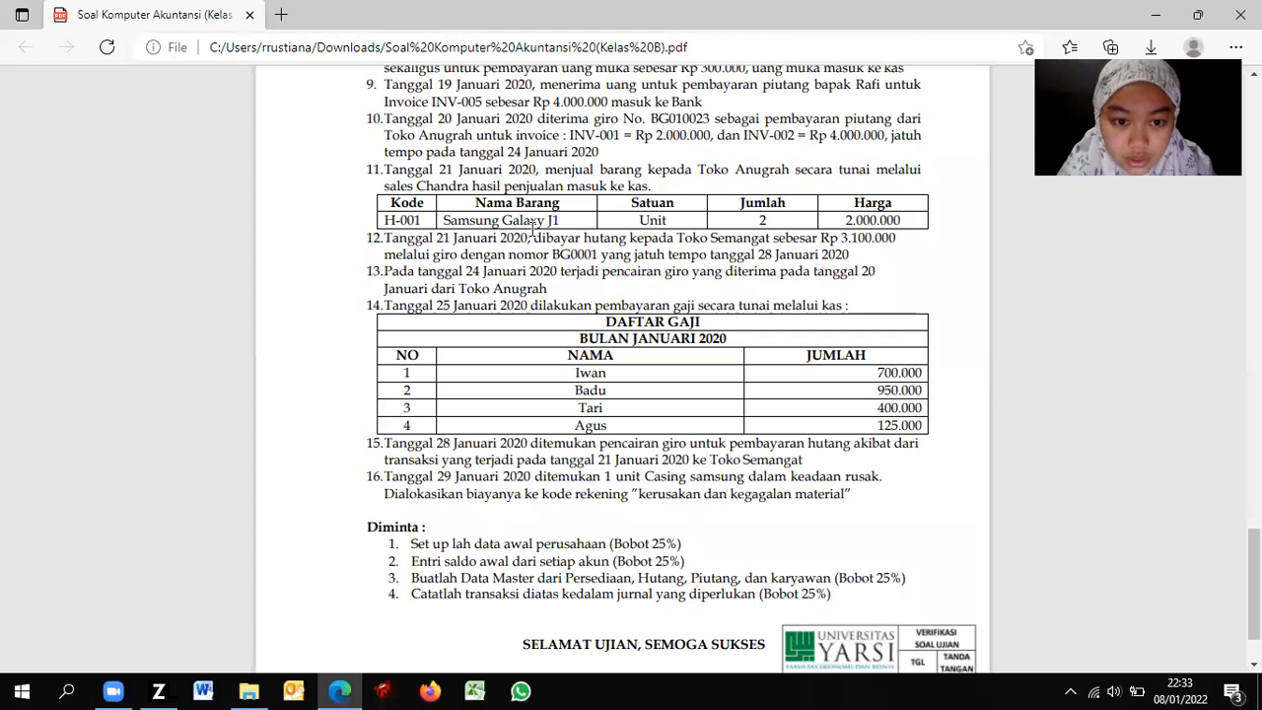
{"action": "key", "text": "alt+Tab"}
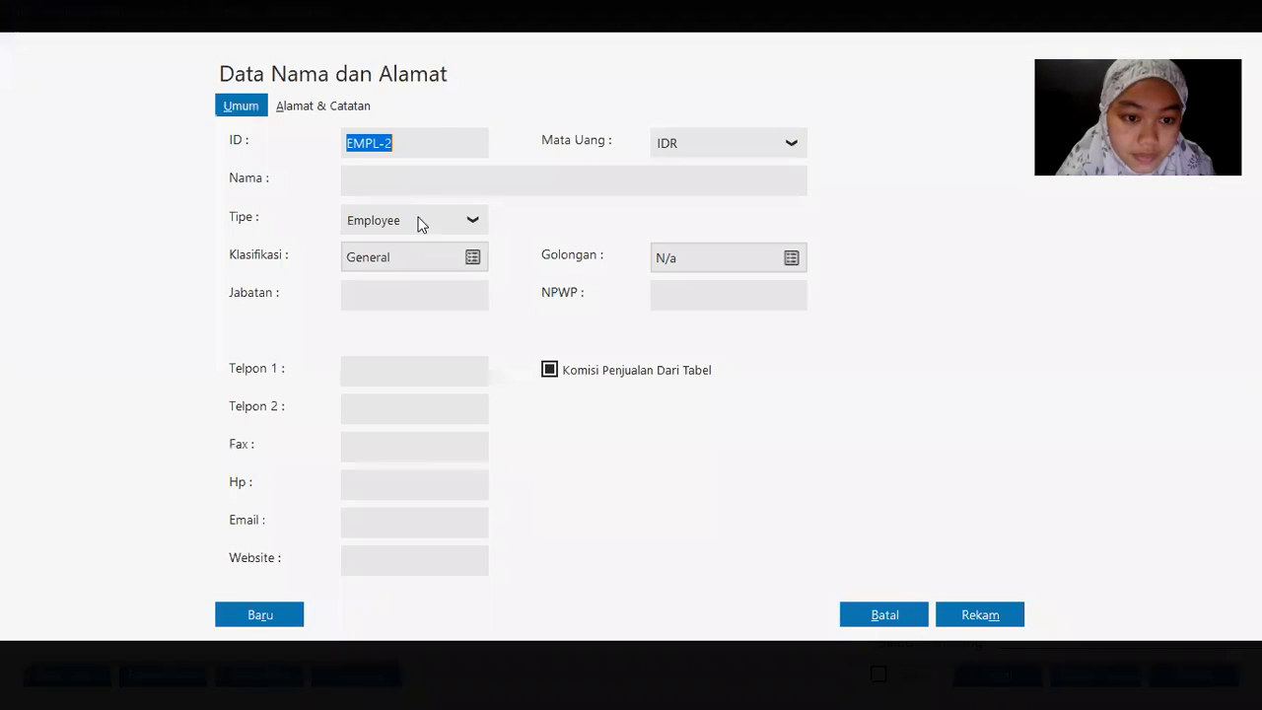
{"action": "left_click", "coordinate": [414, 178]}
{"action": "type", "text": "Chandra"}
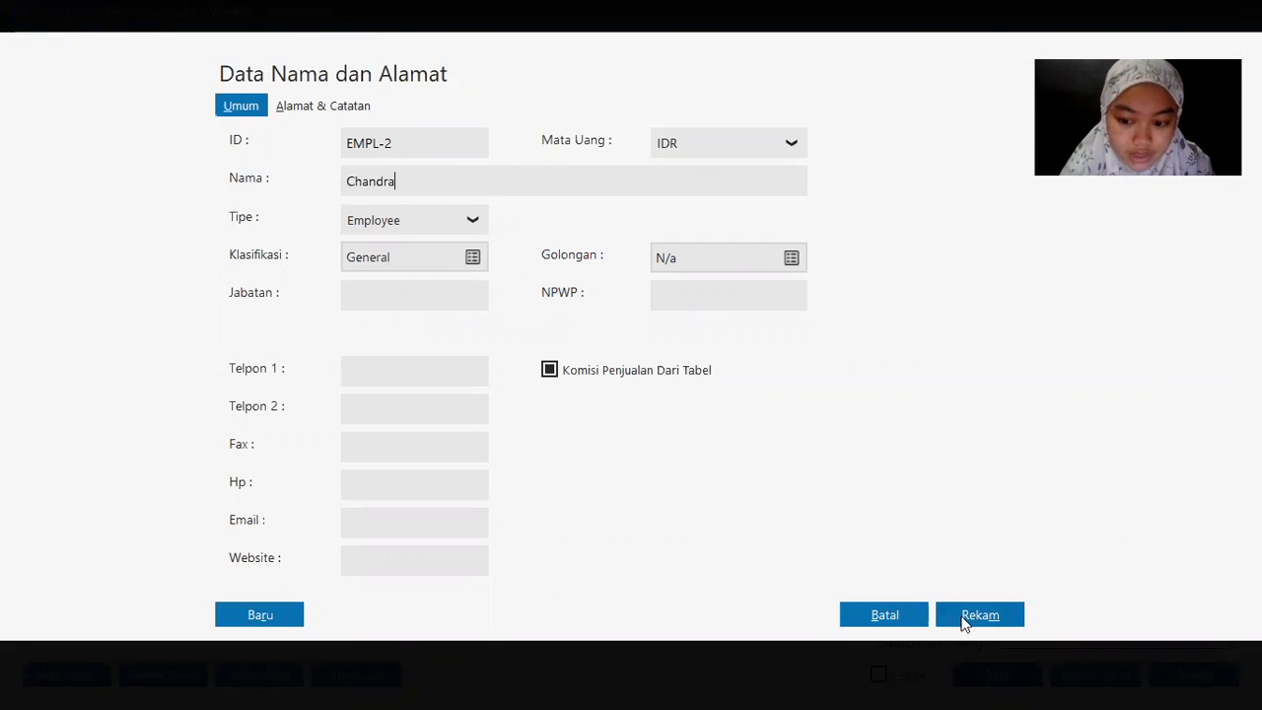
{"action": "left_click", "coordinate": [996, 617]}
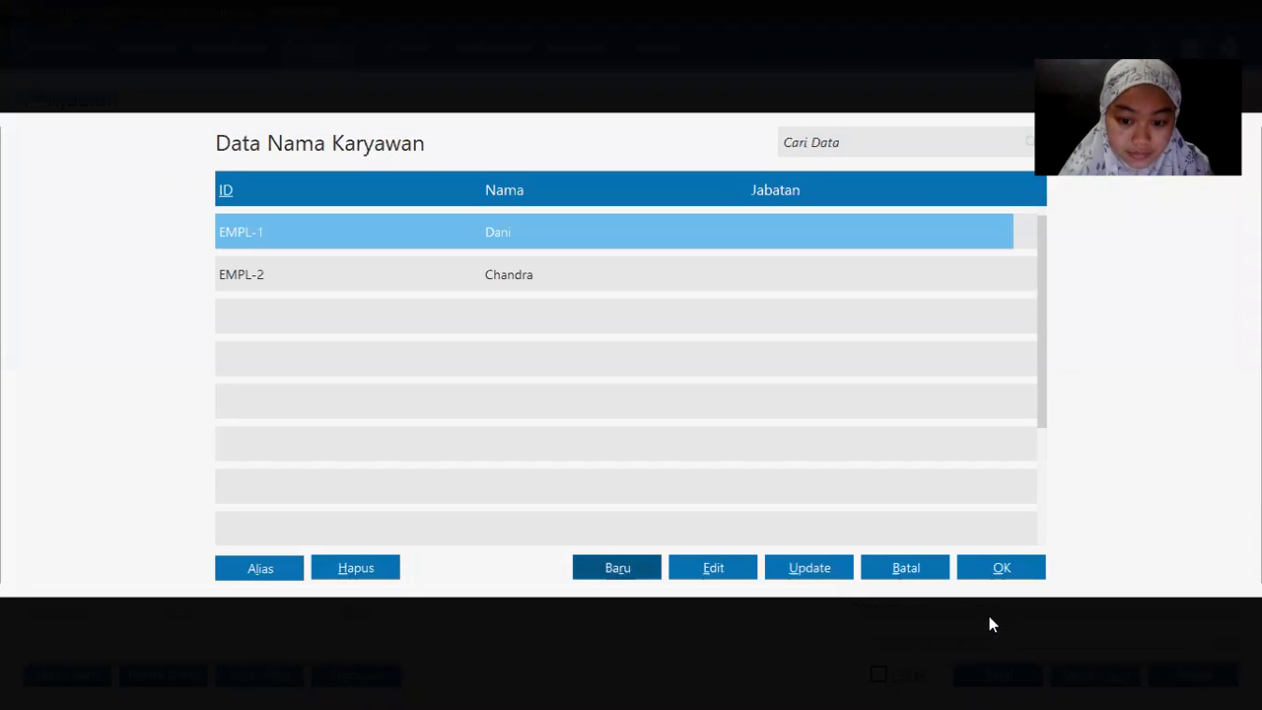
{"action": "double_click", "coordinate": [500, 284]}
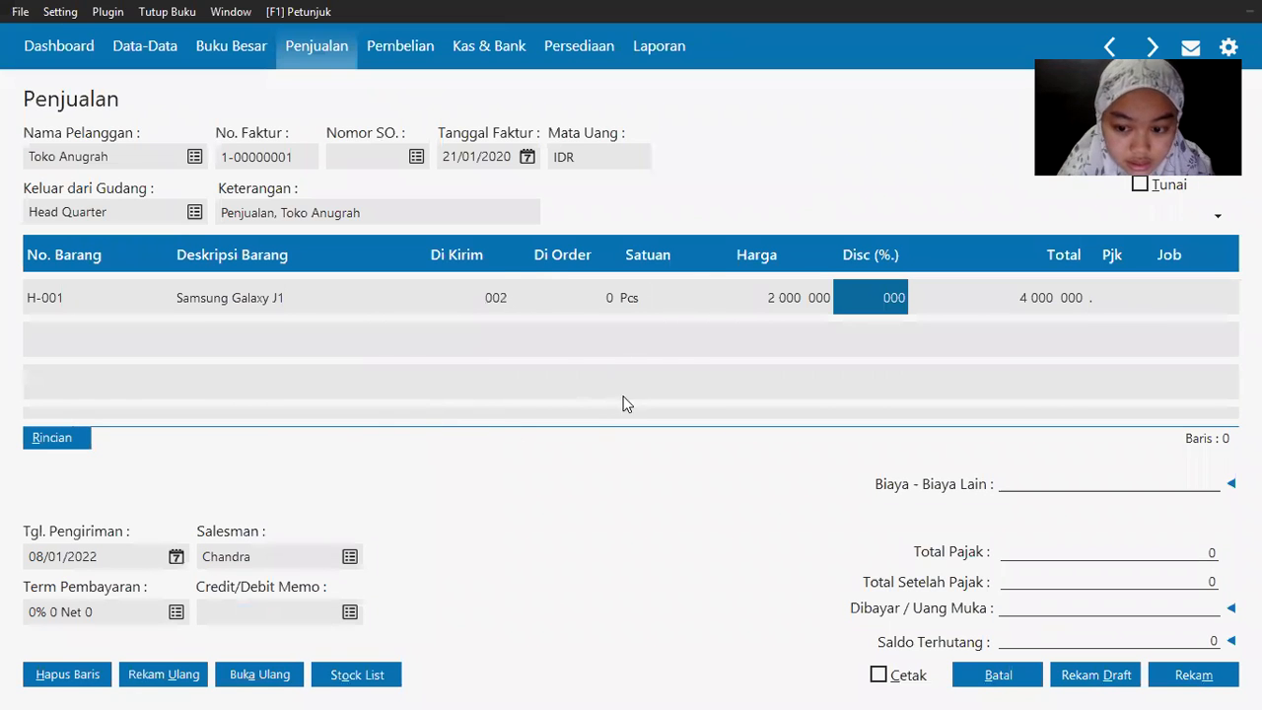
Step: Mark the Toko Anugrah invoice as a cash (Tunai) sale and save it
{"action": "key", "text": "alt+Tab"}
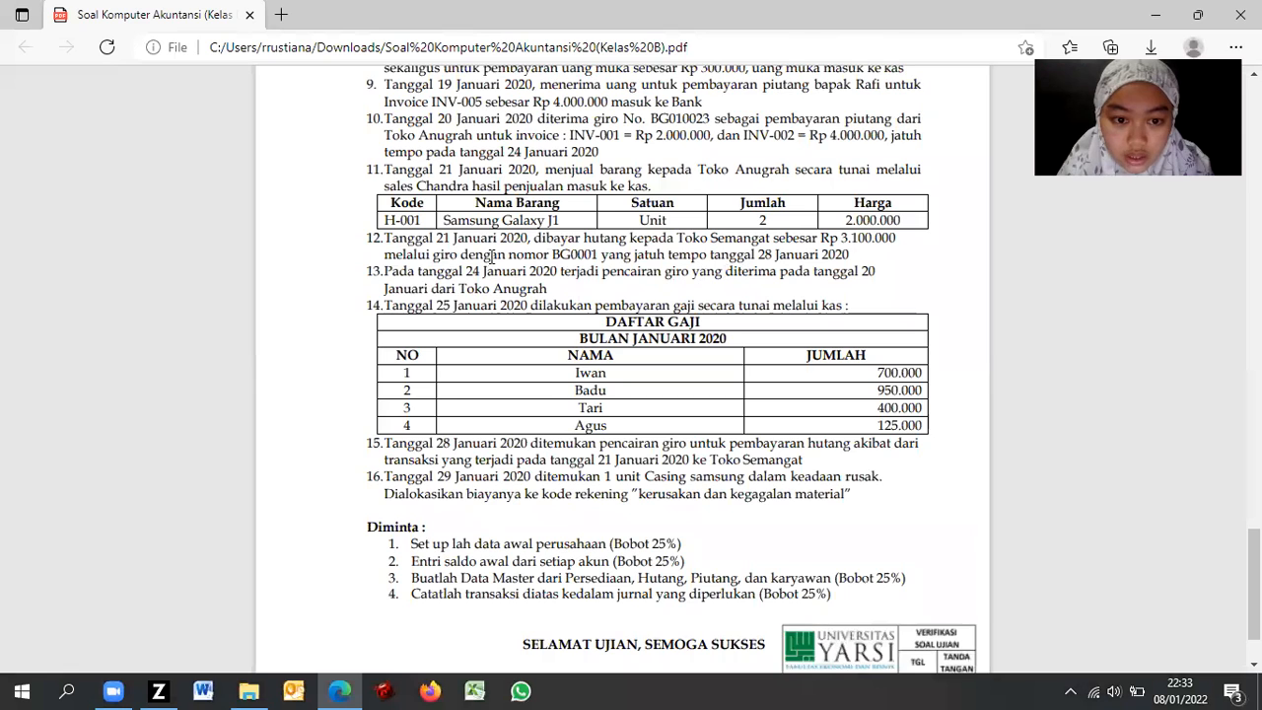
{"action": "key", "text": "alt+Tab"}
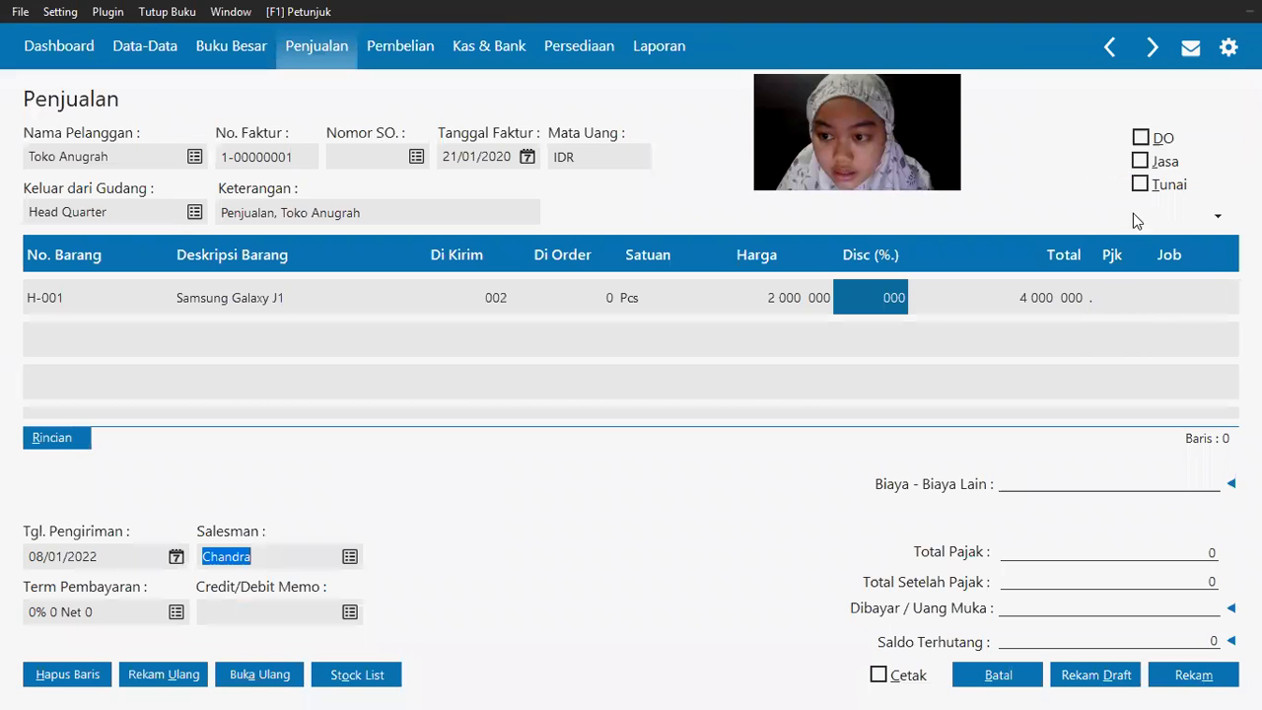
{"action": "left_click", "coordinate": [1140, 185]}
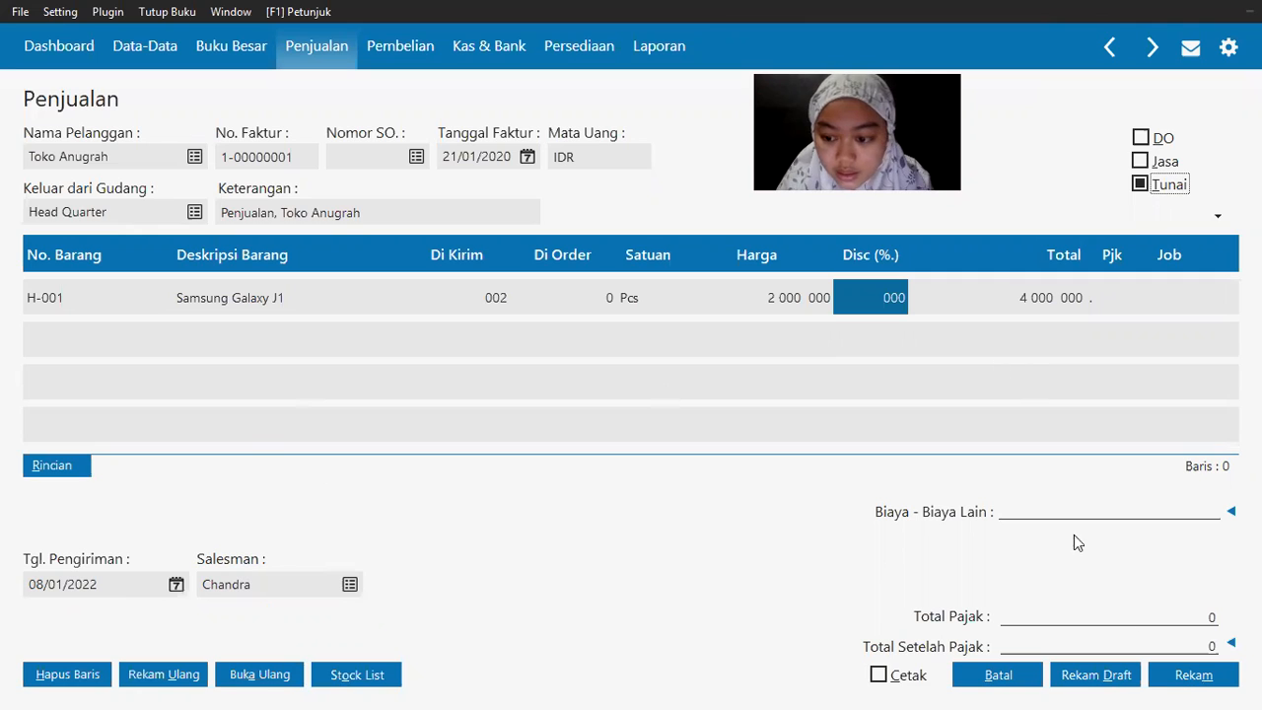
{"action": "left_click", "coordinate": [1192, 680]}
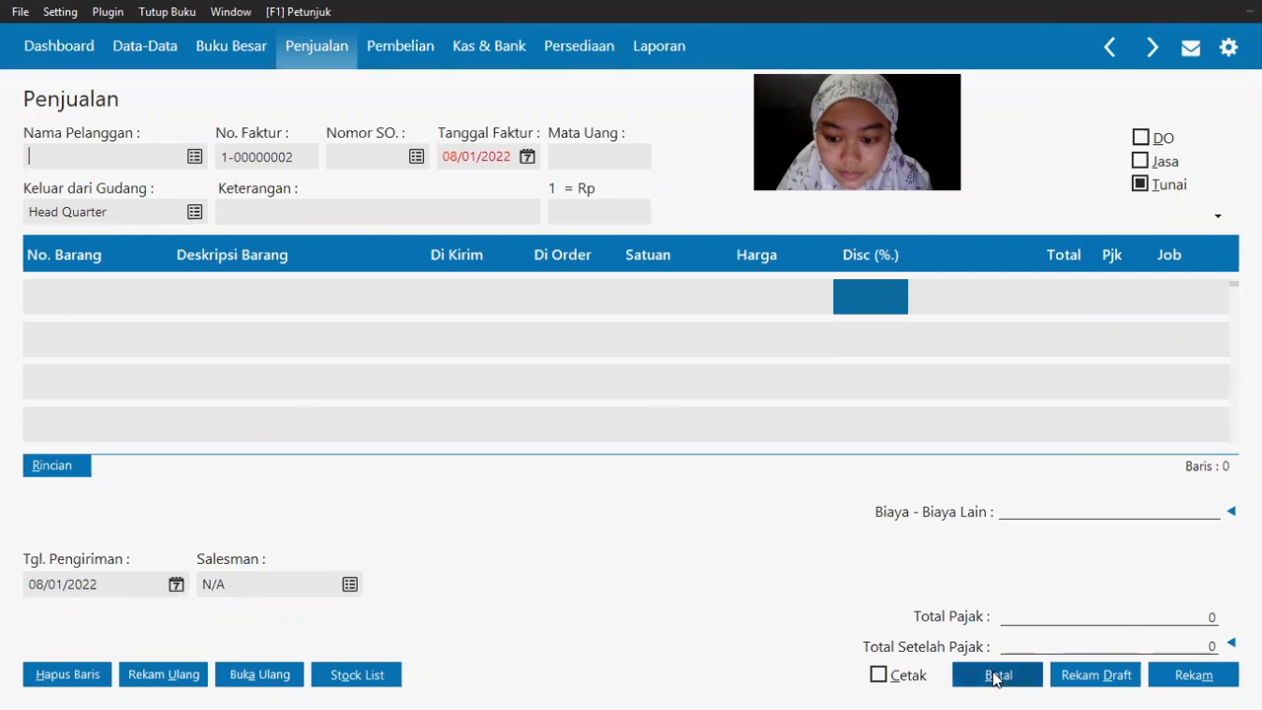
{"action": "key", "text": "alt+Tab"}
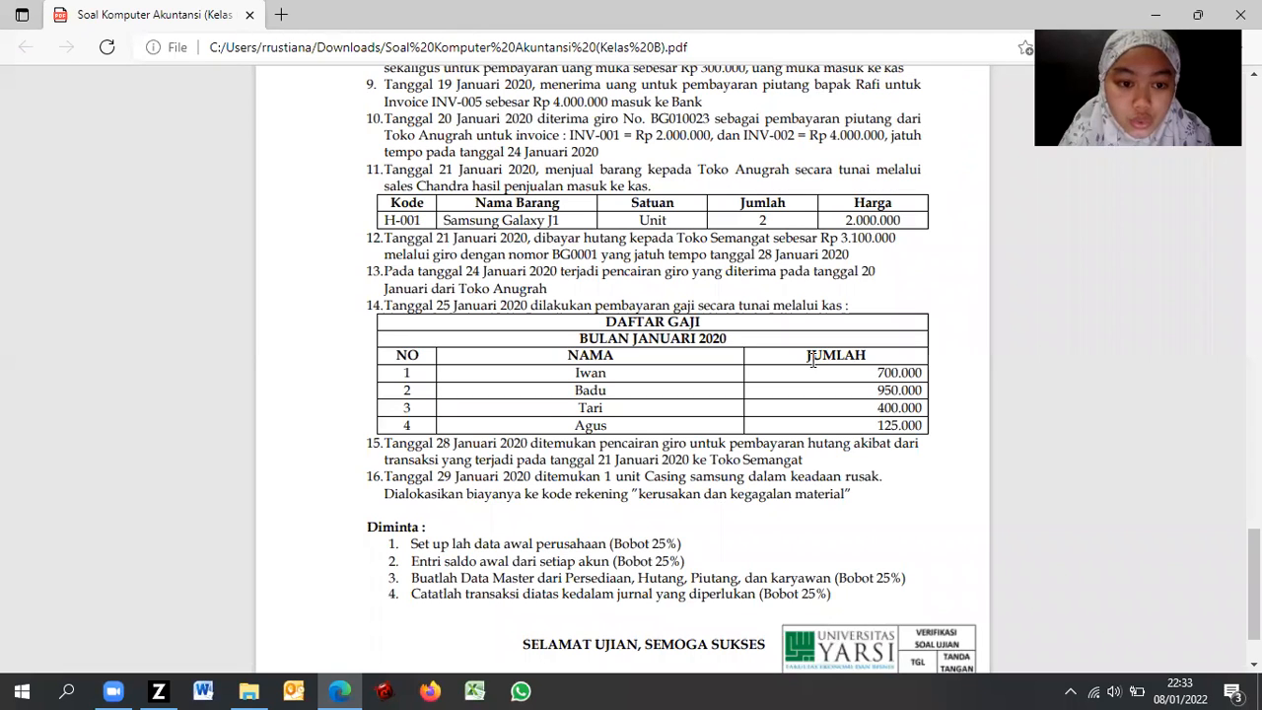
Step: Scroll the exam PDF to read the remaining tasks, then return to Zahir Accounting
{"action": "scroll", "coordinate": [812, 359], "scroll_direction": "down", "scroll_amount": 2}
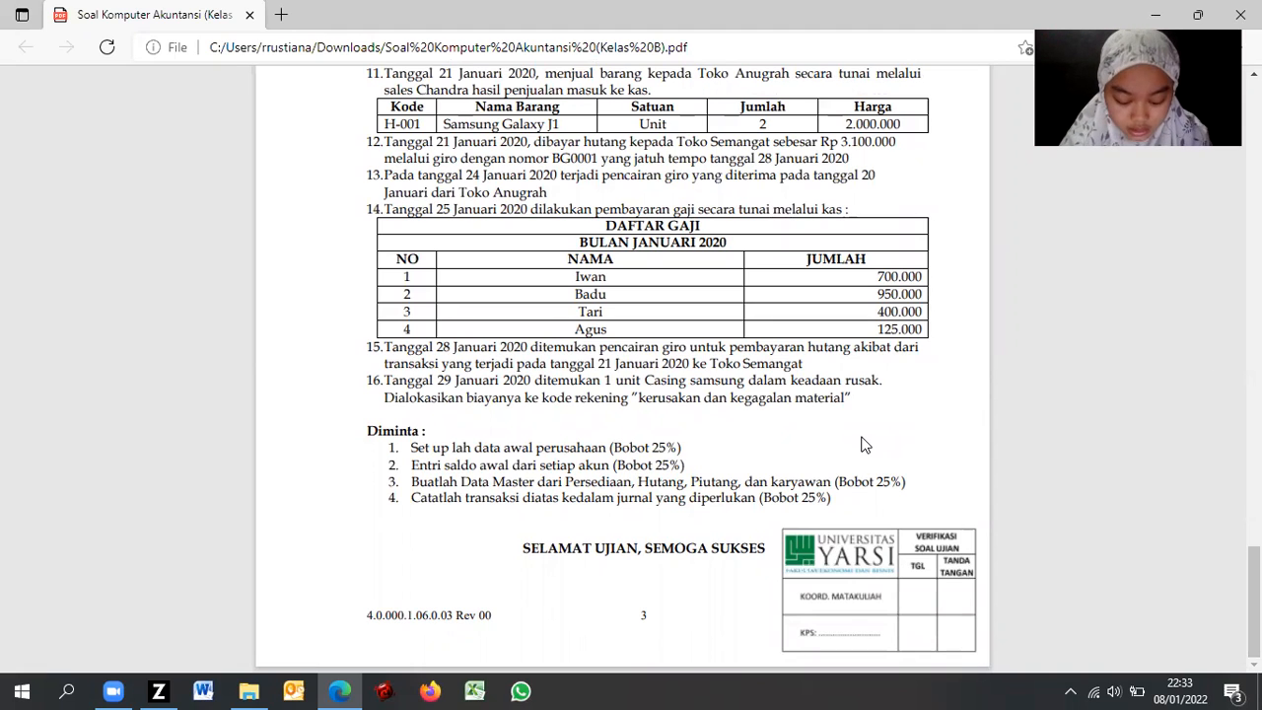
{"action": "key", "text": "alt+Tab"}
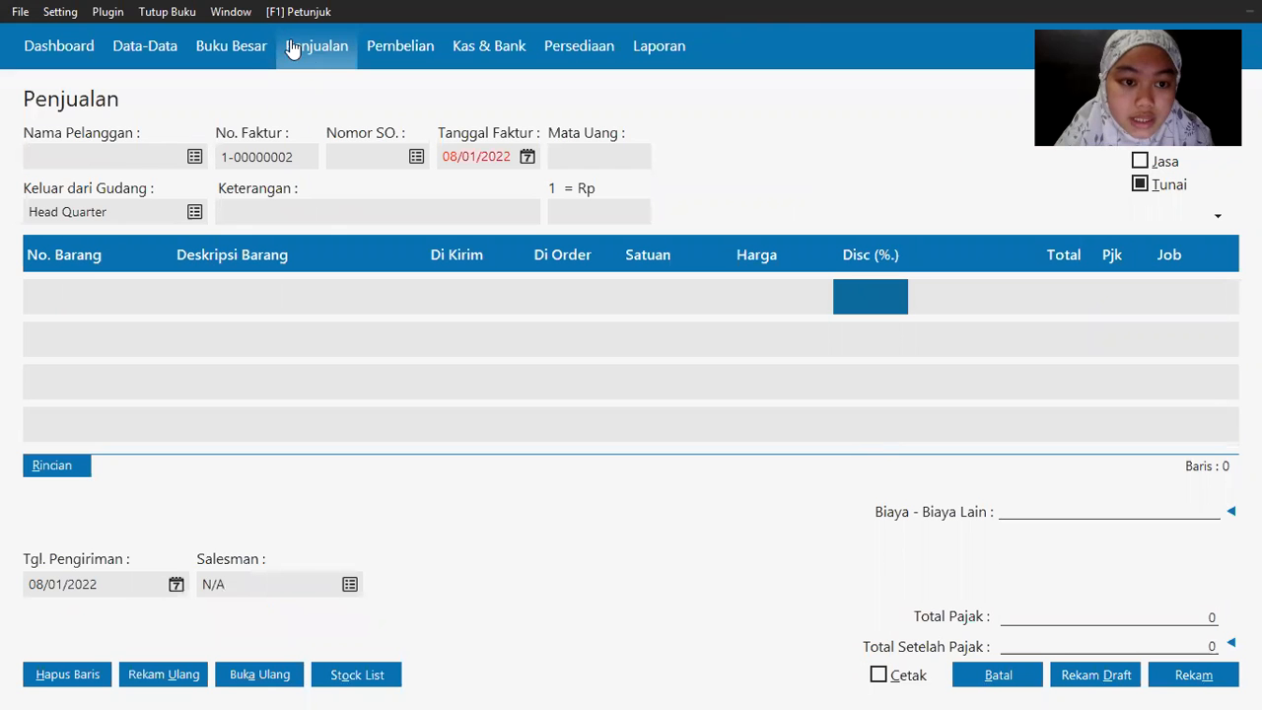
Step: Discard the blank invoice and start a supplier debt payment to Toko Semangat
{"action": "left_click", "coordinate": [974, 672]}
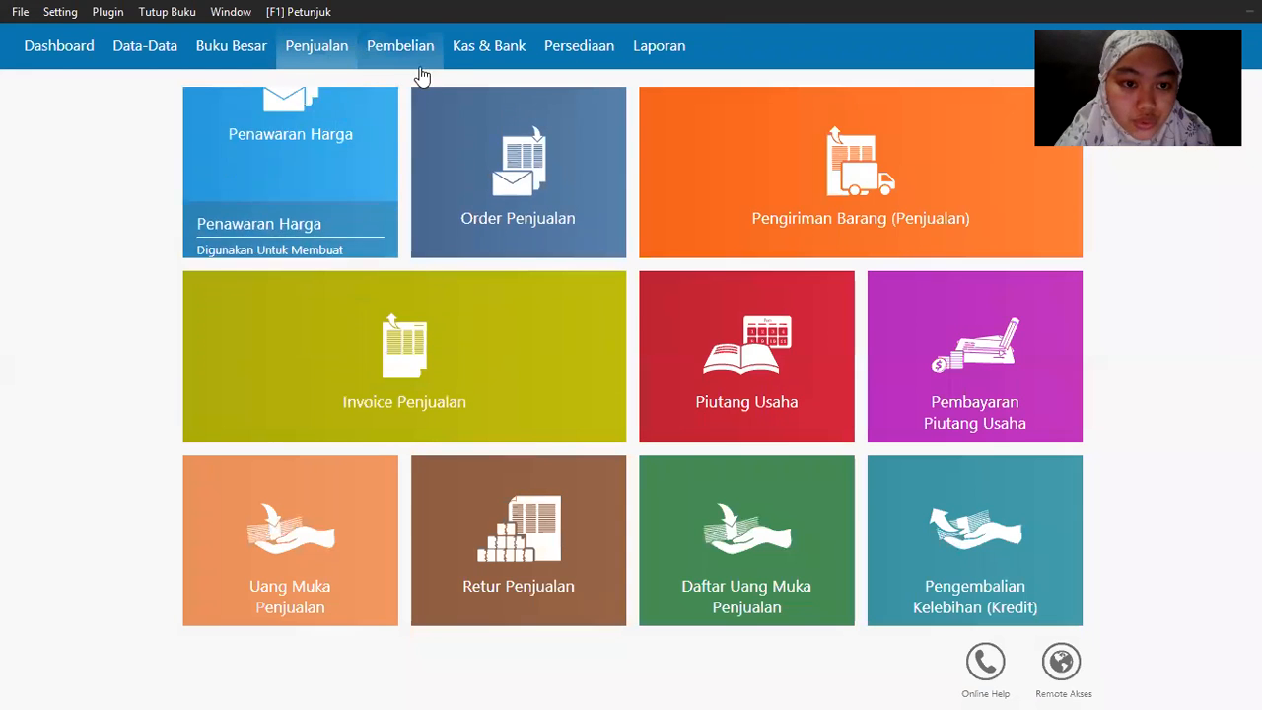
{"action": "left_click", "coordinate": [404, 47]}
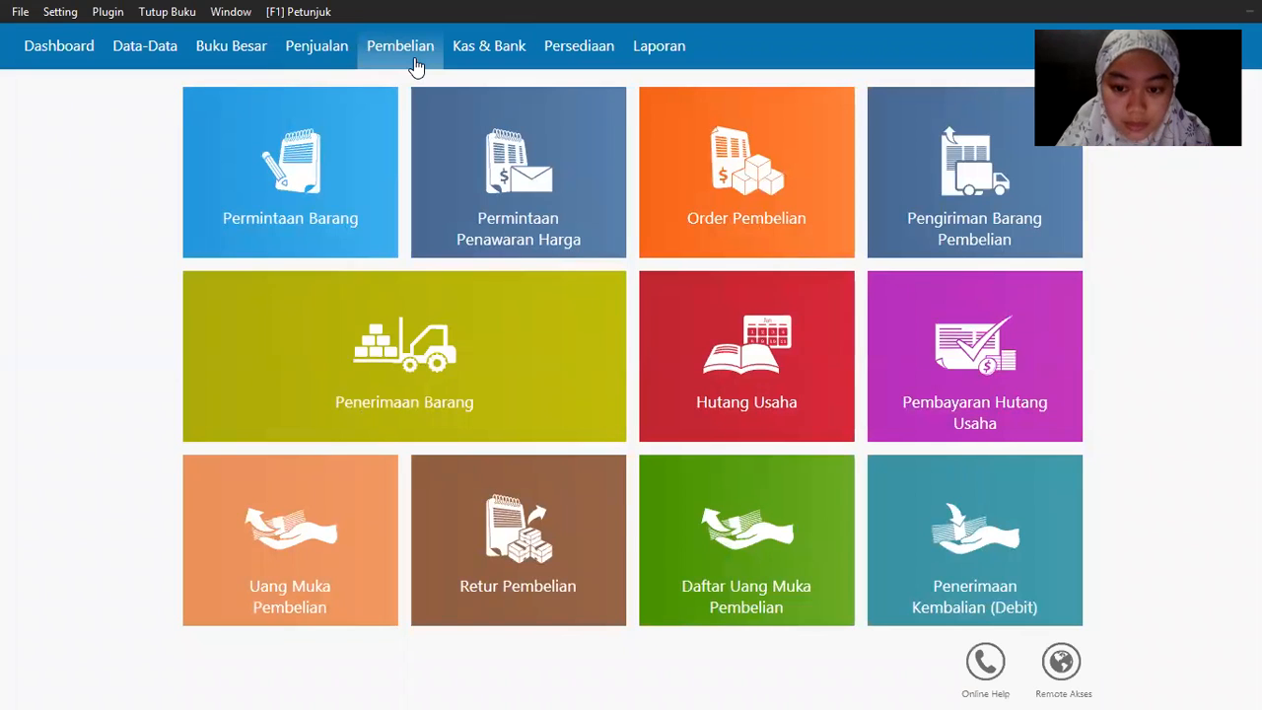
{"action": "left_click", "coordinate": [893, 419]}
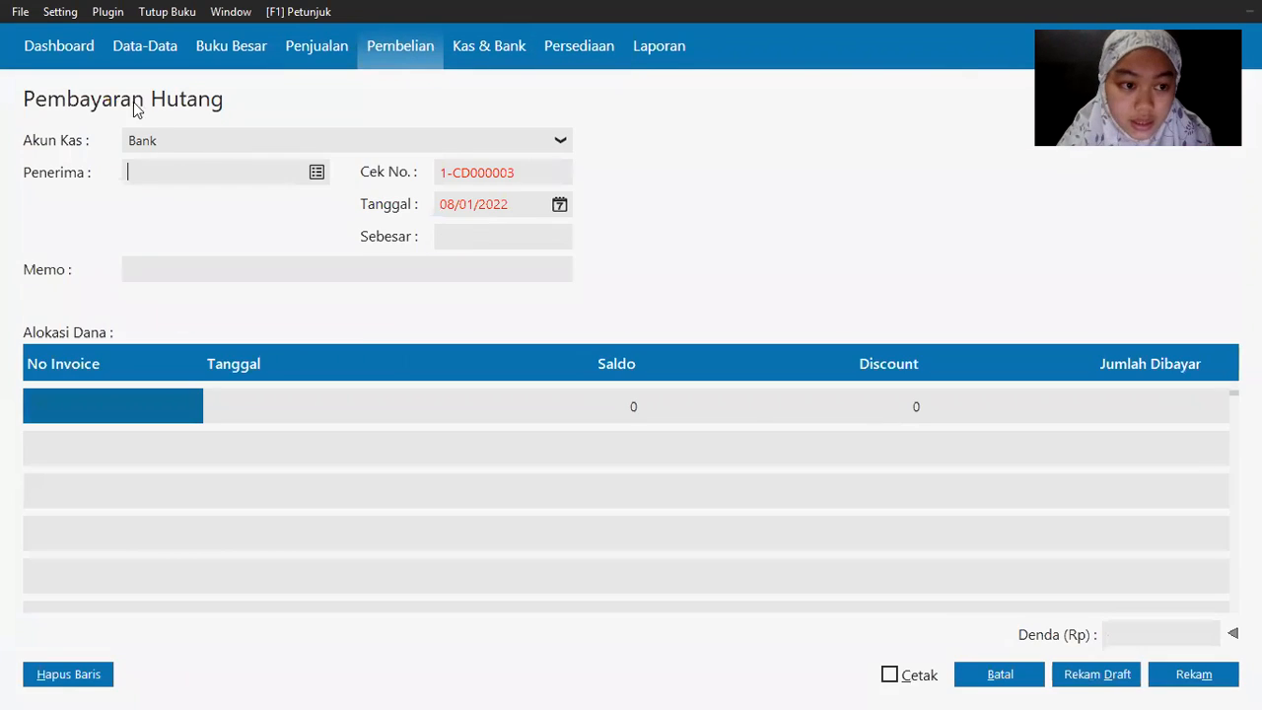
{"action": "key", "text": "alt+Tab"}
{"action": "key", "text": "alt+Tab"}
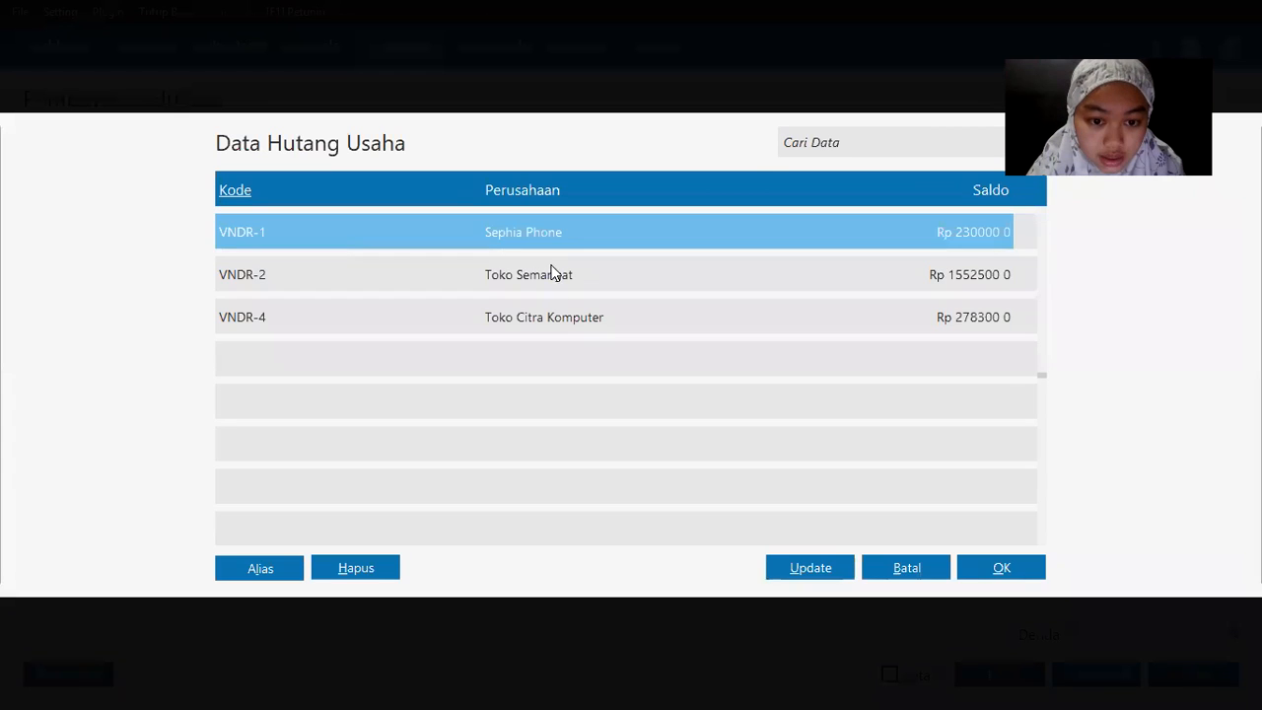
{"action": "left_click", "coordinate": [551, 274]}
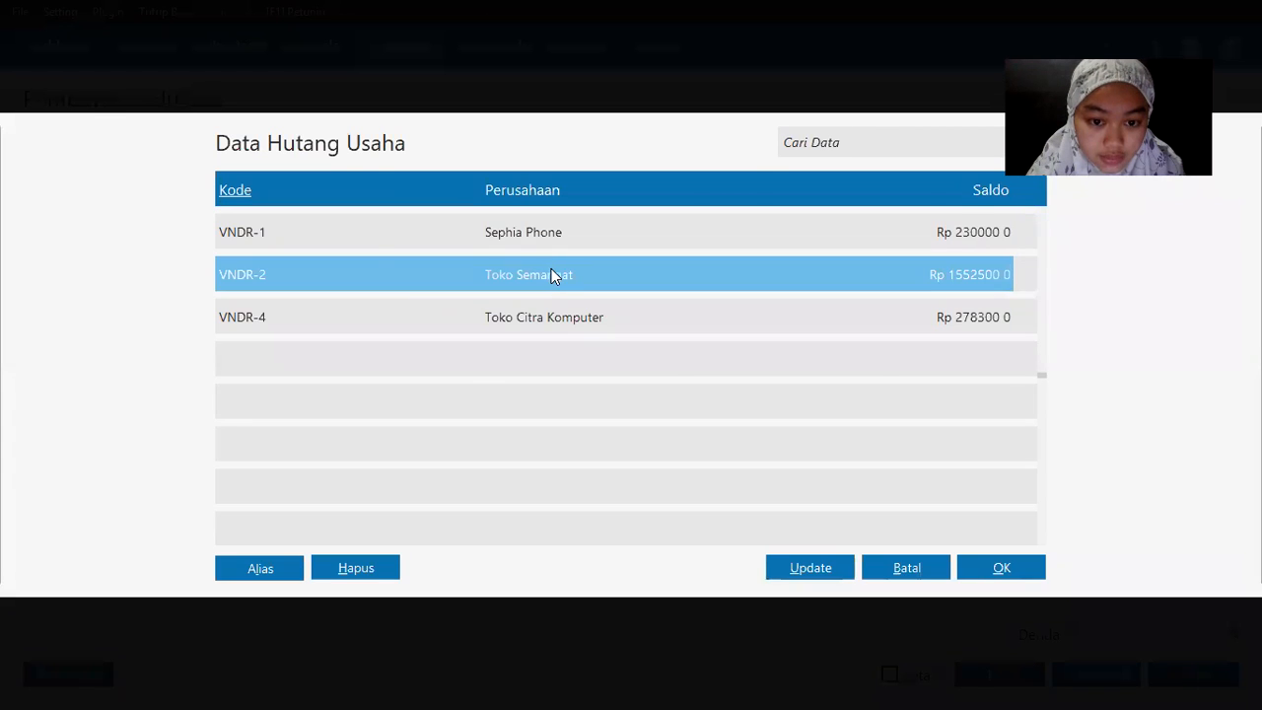
{"action": "double_click", "coordinate": [551, 274]}
Step: Date the payment 21/01/2020 and allocate it to invoice 1-00000002
{"action": "key", "text": "alt+Tab"}
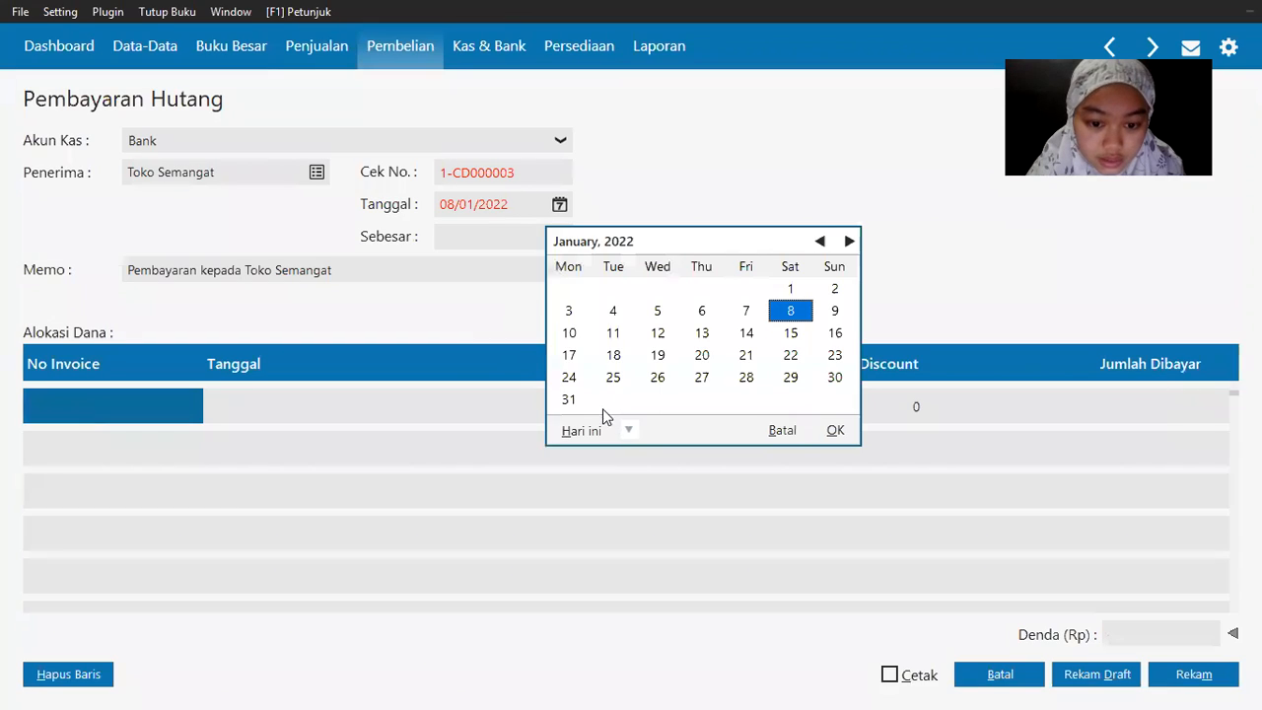
{"action": "left_click", "coordinate": [628, 430]}
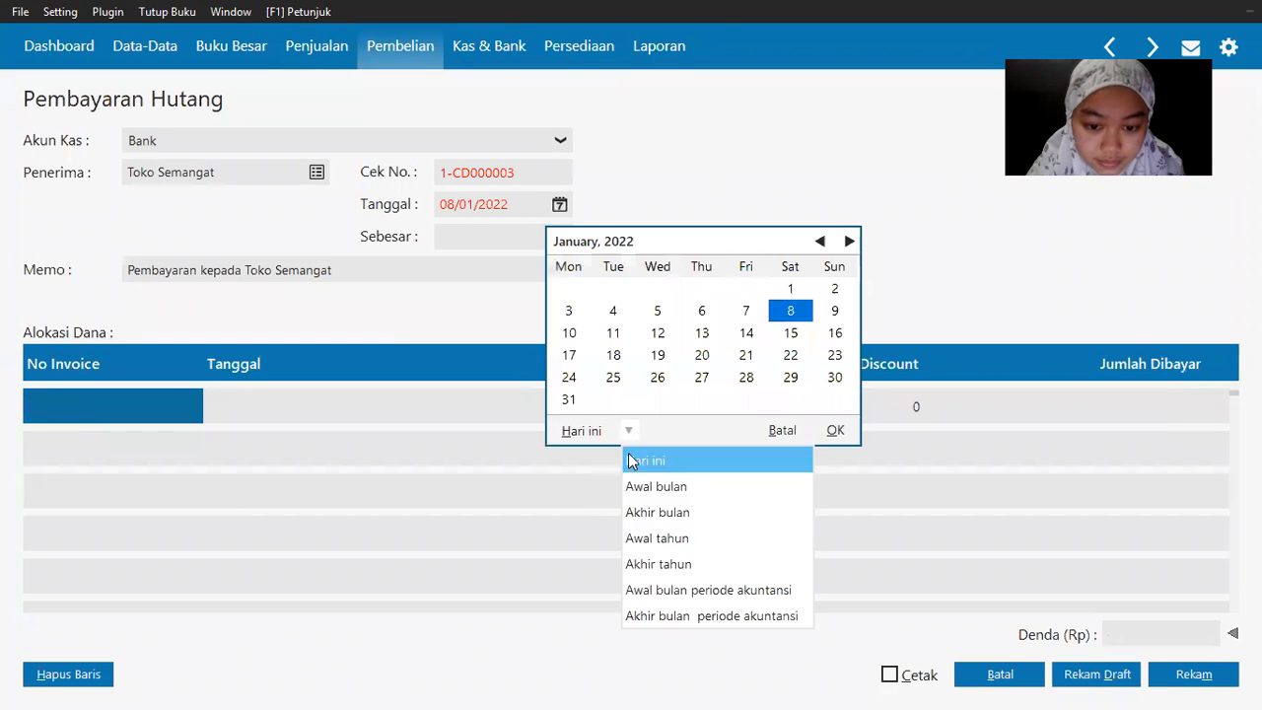
{"action": "left_click", "coordinate": [654, 592]}
{"action": "double_click", "coordinate": [605, 357]}
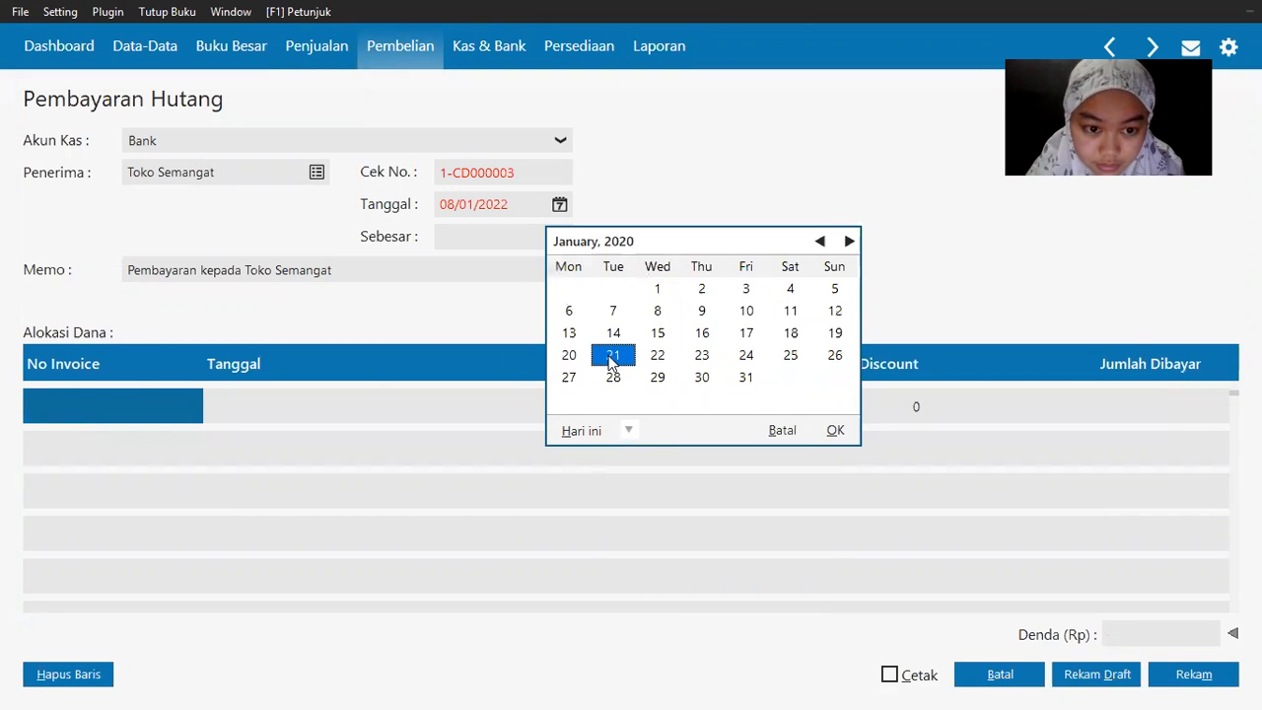
{"action": "left_click", "coordinate": [85, 410]}
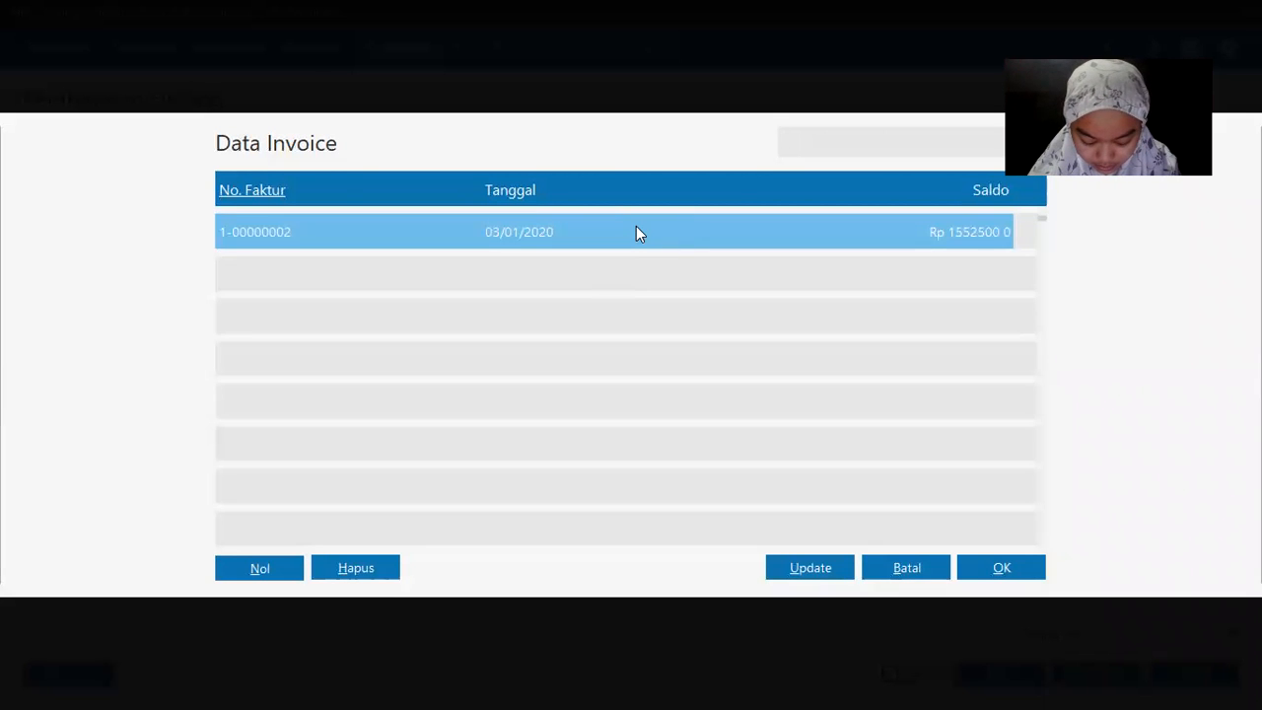
{"action": "double_click", "coordinate": [523, 230]}
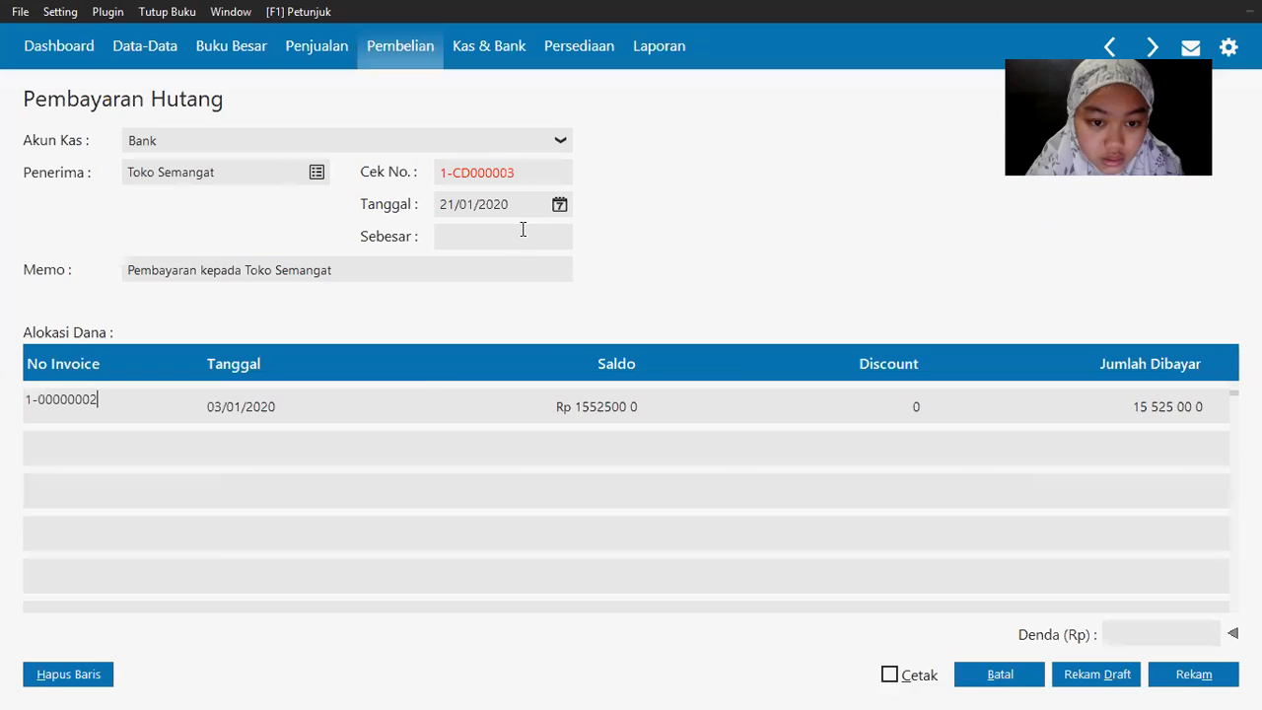
{"action": "key", "text": "Return"}
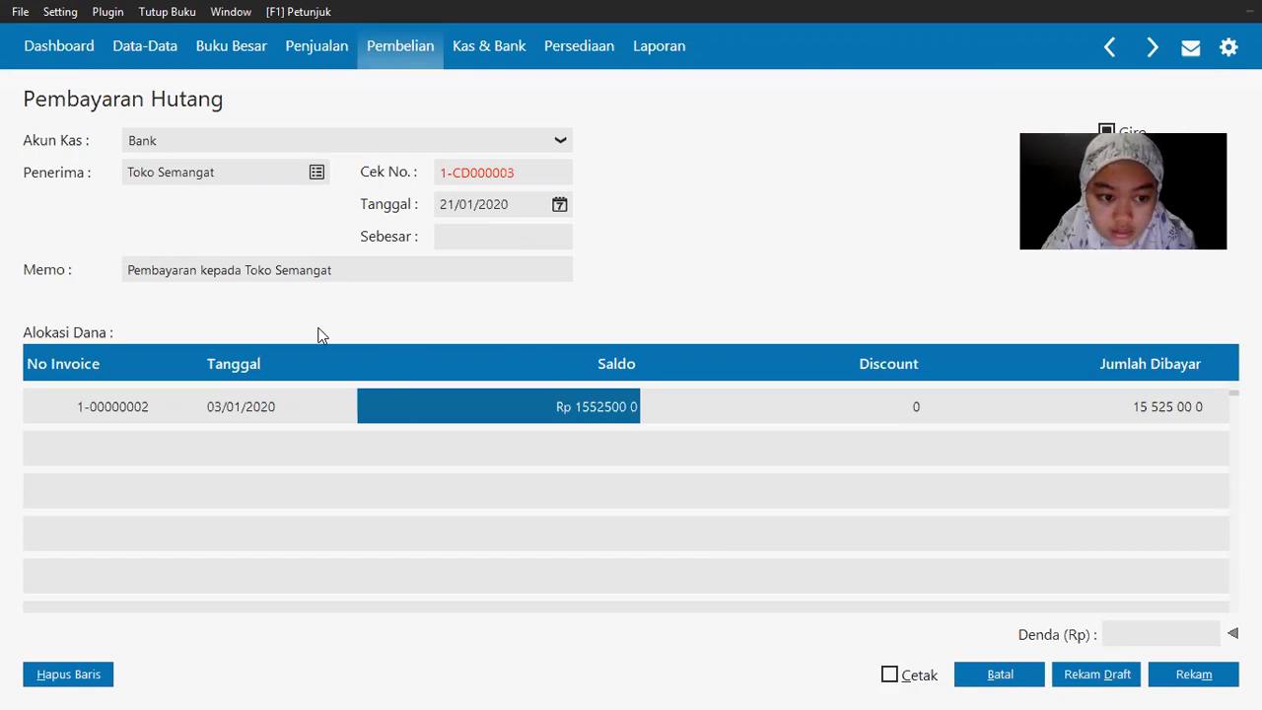
{"action": "key", "text": "alt+Tab"}
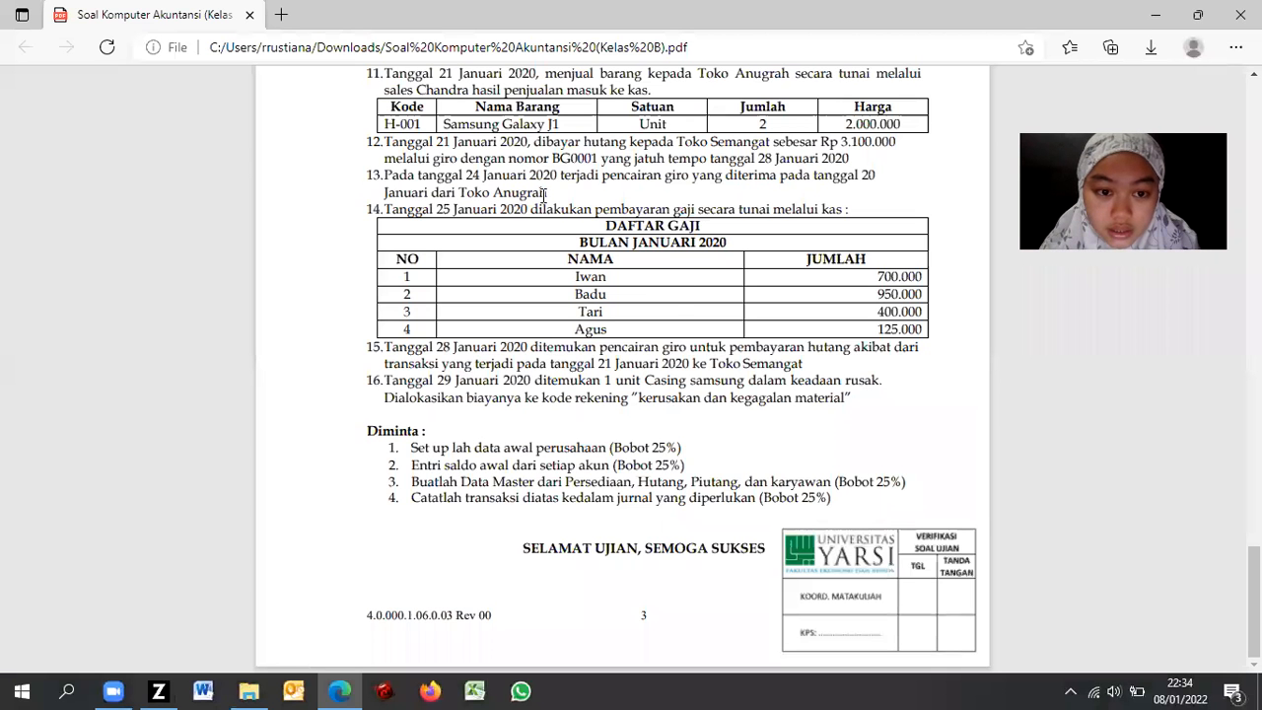
{"action": "key", "text": "alt+Tab"}
Step: Pay 3,100,000 on invoice 1-00000002 and save, triggering a reference-number-already-used warning
{"action": "left_click", "coordinate": [1104, 416]}
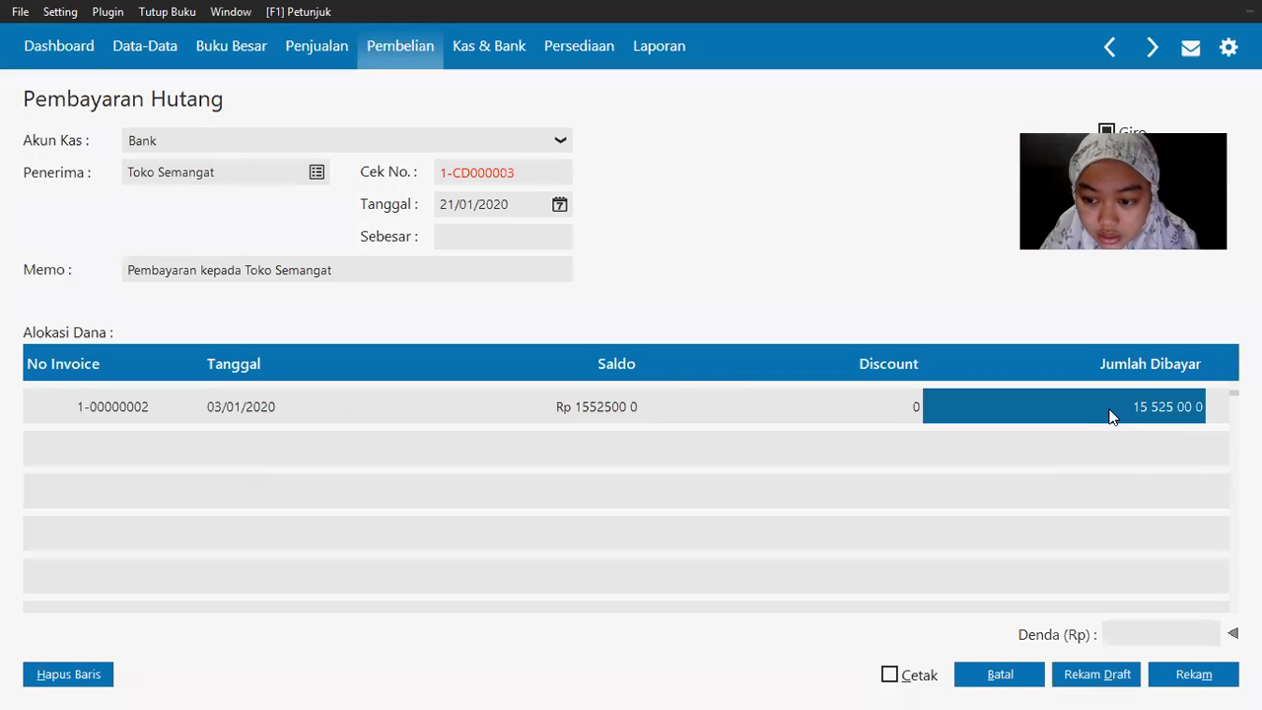
{"action": "left_click", "coordinate": [1069, 409]}
{"action": "type", "text": "3 1"}
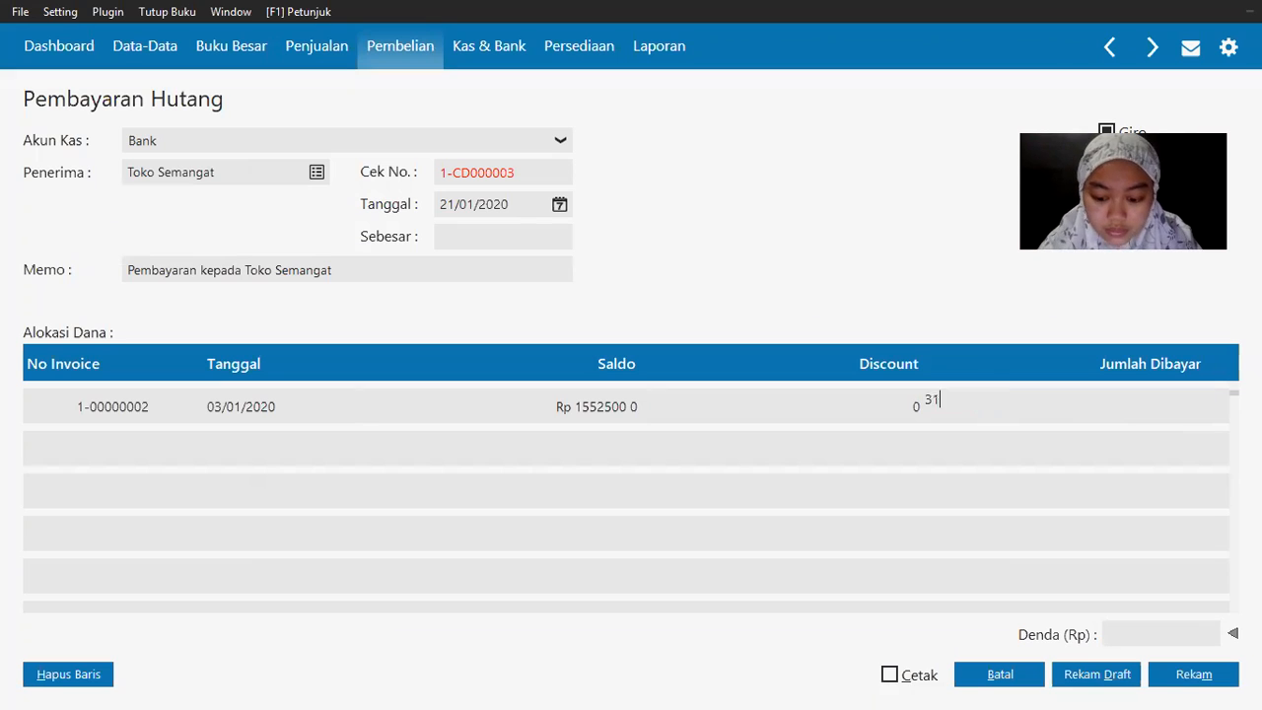
{"action": "type", "text": "00 00 0"}
{"action": "key", "text": "Tab"}
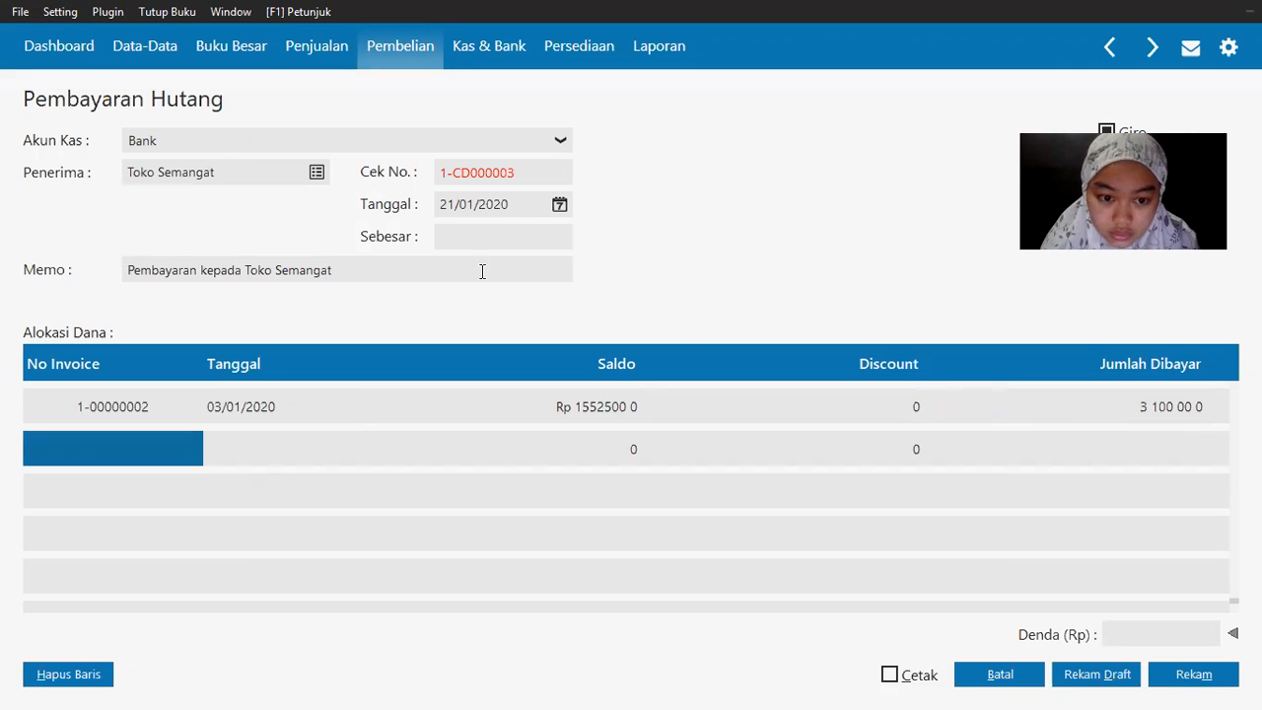
{"action": "left_click", "coordinate": [444, 262]}
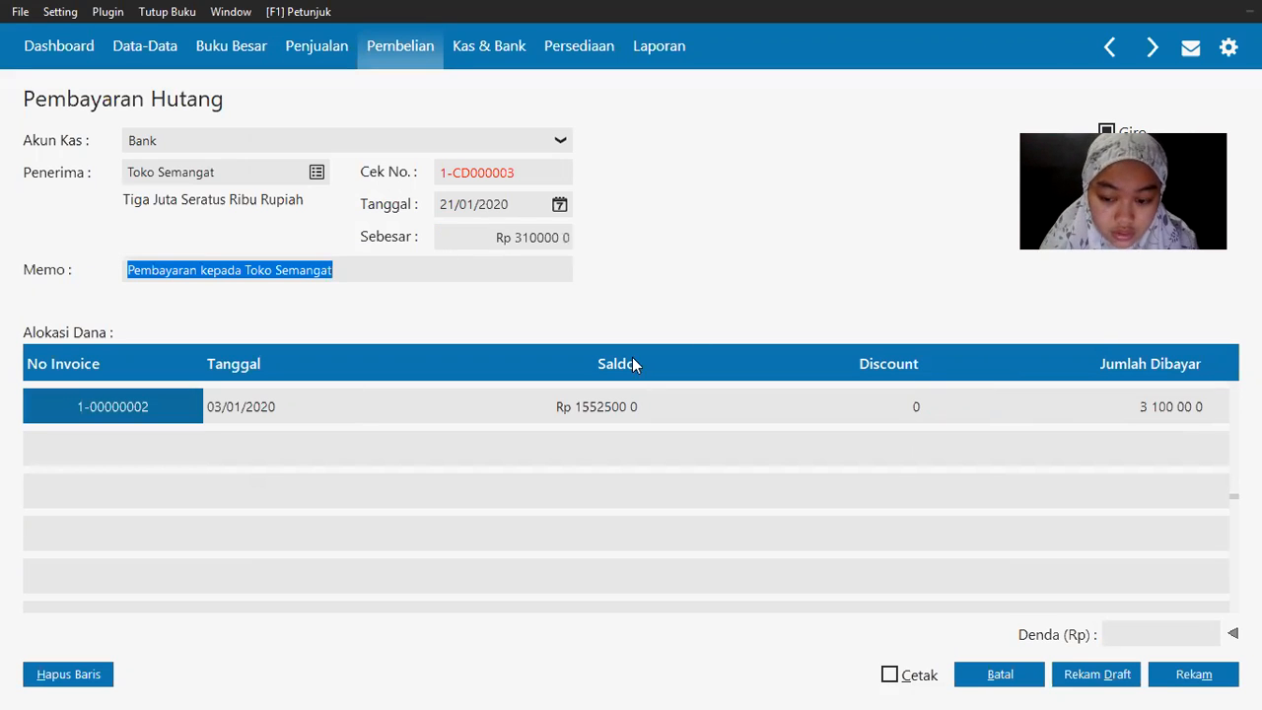
{"action": "left_click", "coordinate": [1194, 679]}
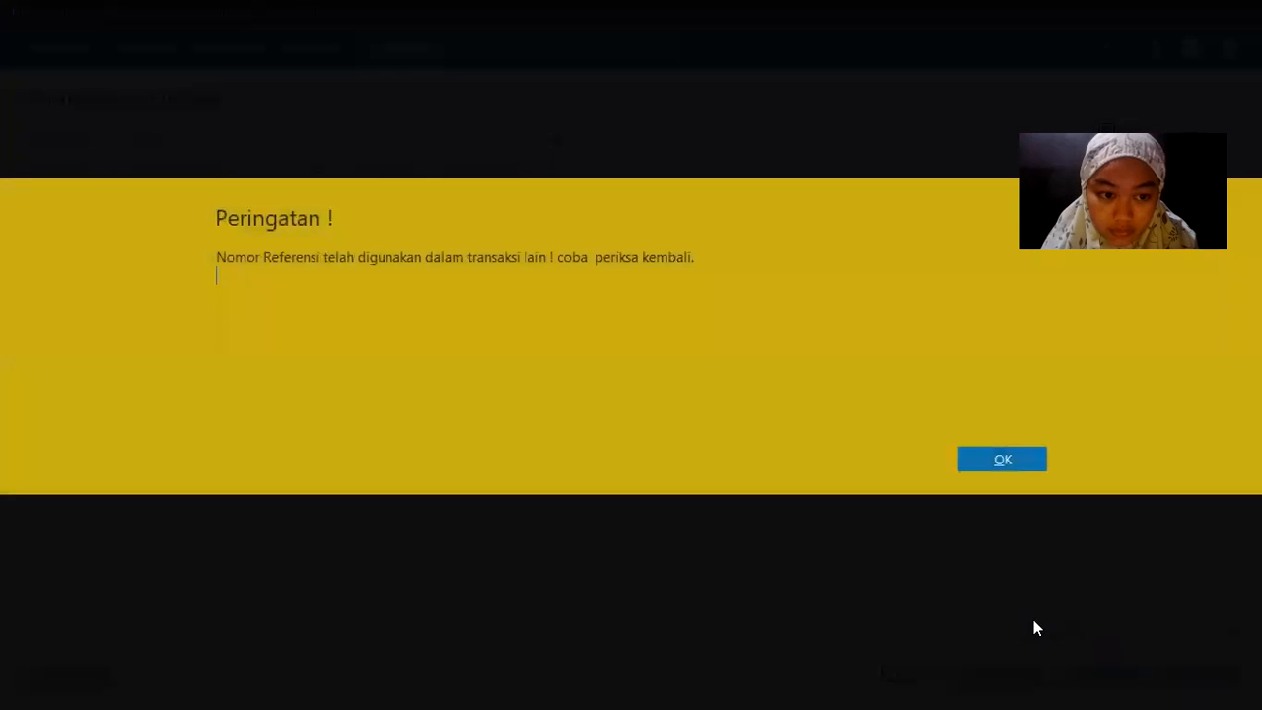
Step: Fix the duplicate reference number and save the Toko Semangat debt payment
{"action": "left_click", "coordinate": [1029, 462]}
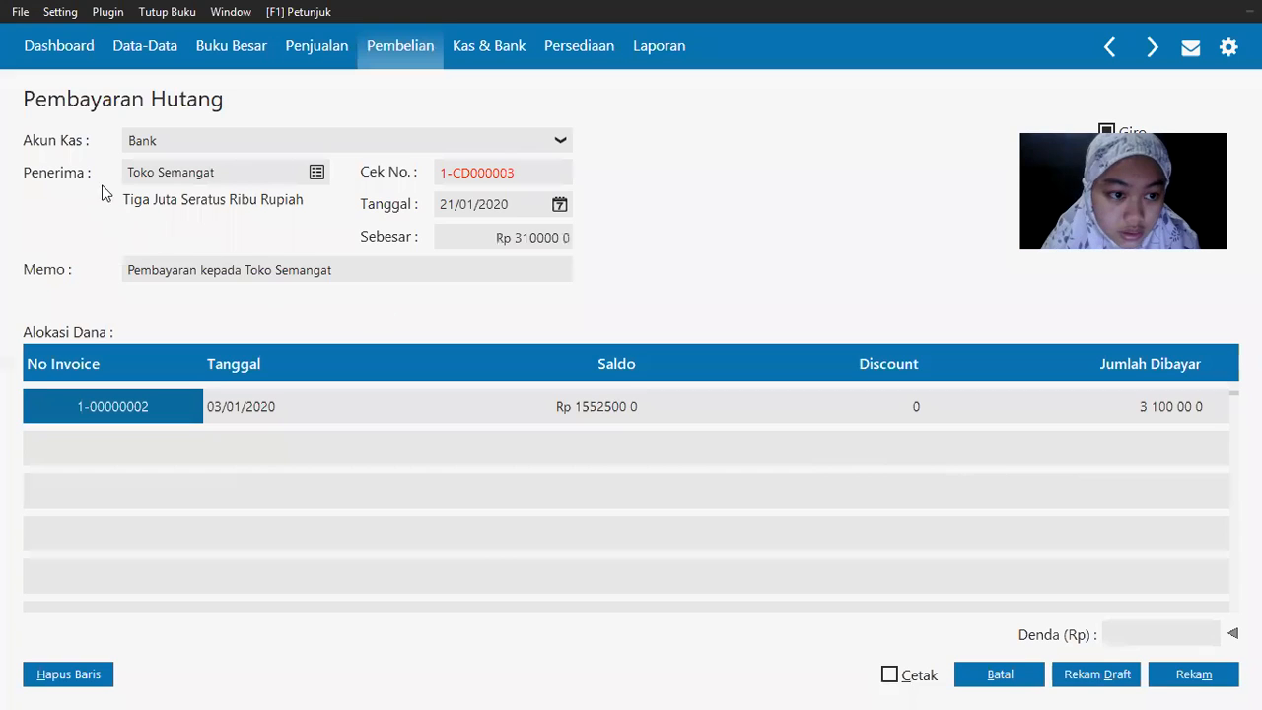
{"action": "double_click", "coordinate": [524, 174]}
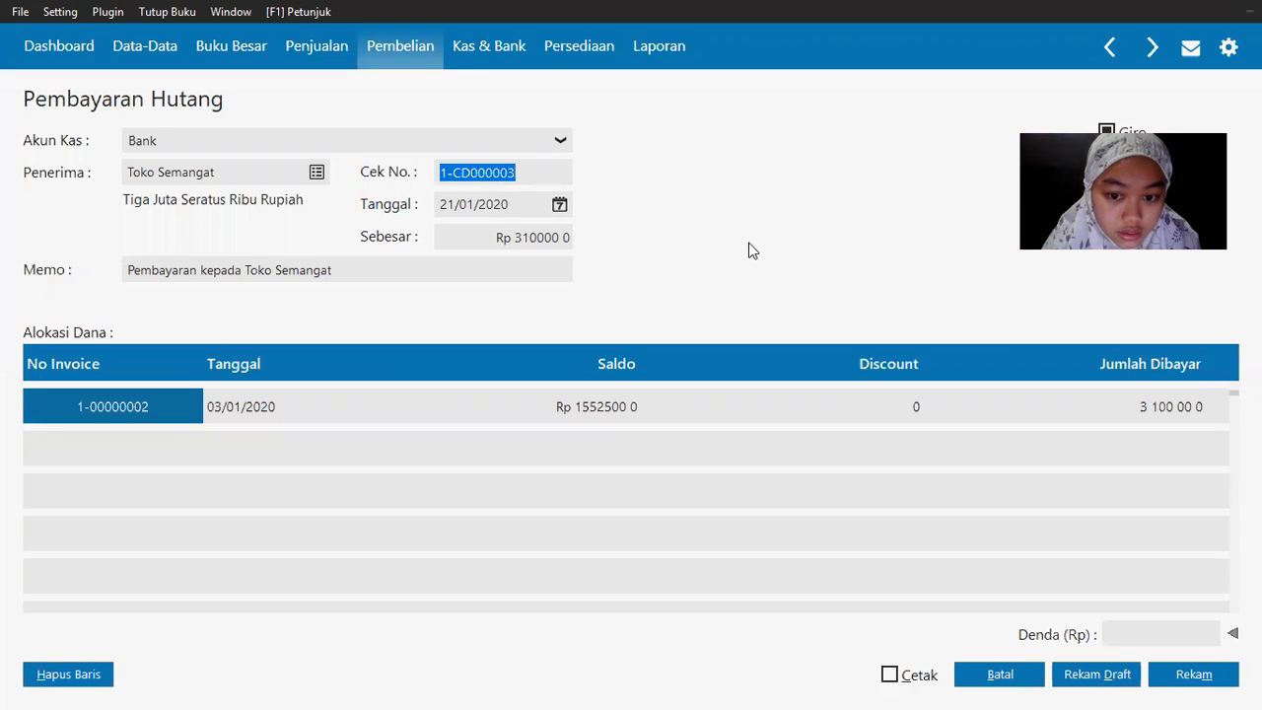
{"action": "left_click", "coordinate": [1191, 676]}
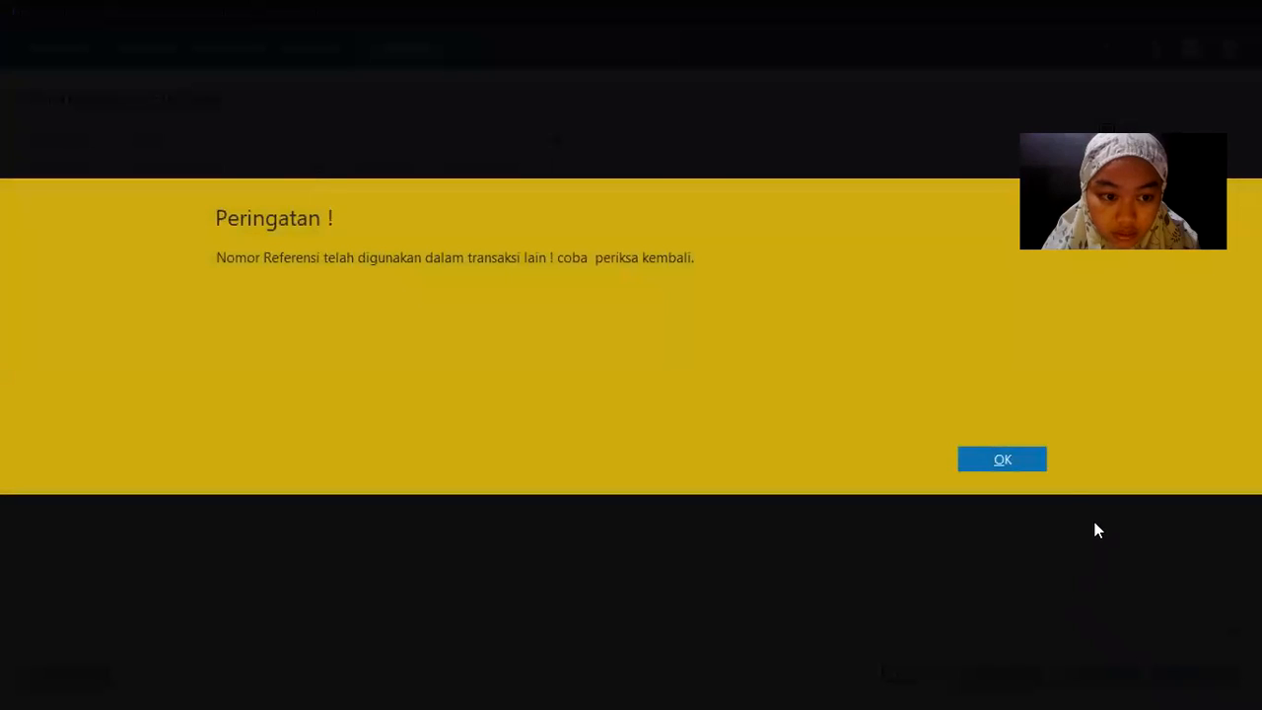
{"action": "left_click", "coordinate": [1020, 459]}
{"action": "key", "text": "alt+Tab"}
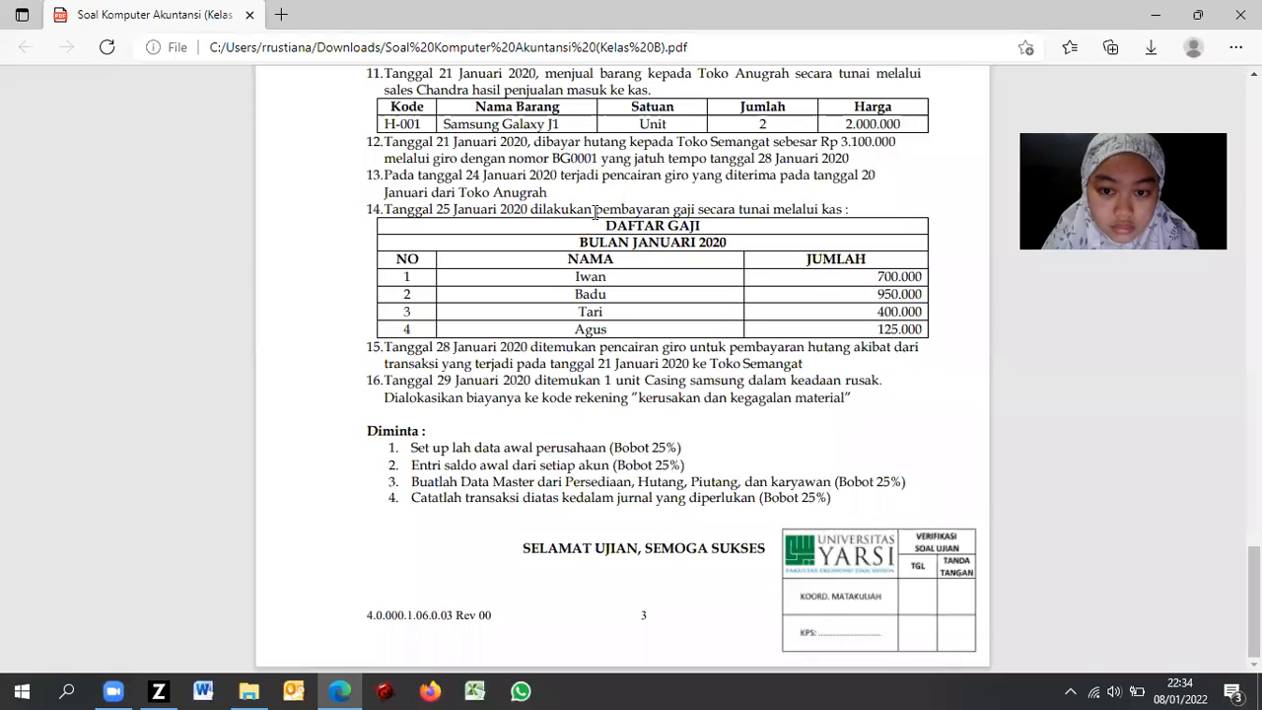
{"action": "key", "text": "alt+Tab"}
{"action": "double_click", "coordinate": [535, 172]}
{"action": "left_click", "coordinate": [554, 174]}
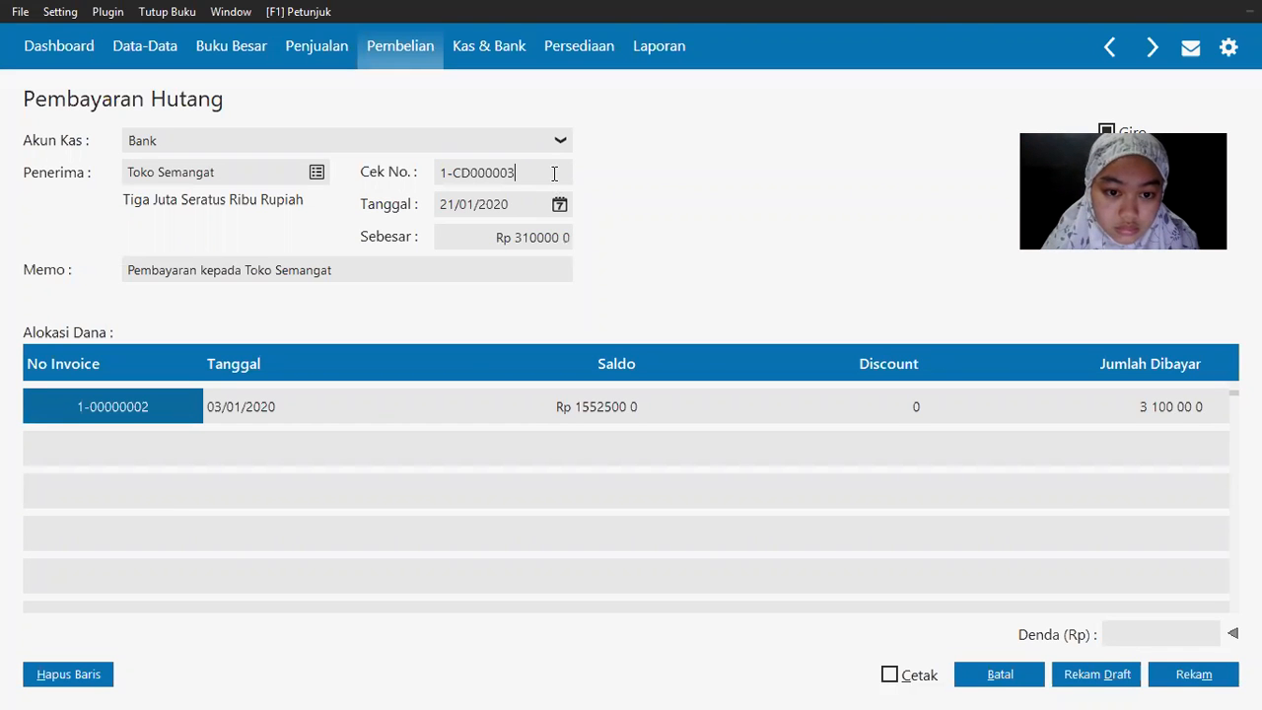
{"action": "left_click", "coordinate": [1183, 680]}
Step: Record giro BG0001 due 28/01/2020 and confirm posting the giro payment
{"action": "key", "text": "alt+Tab"}
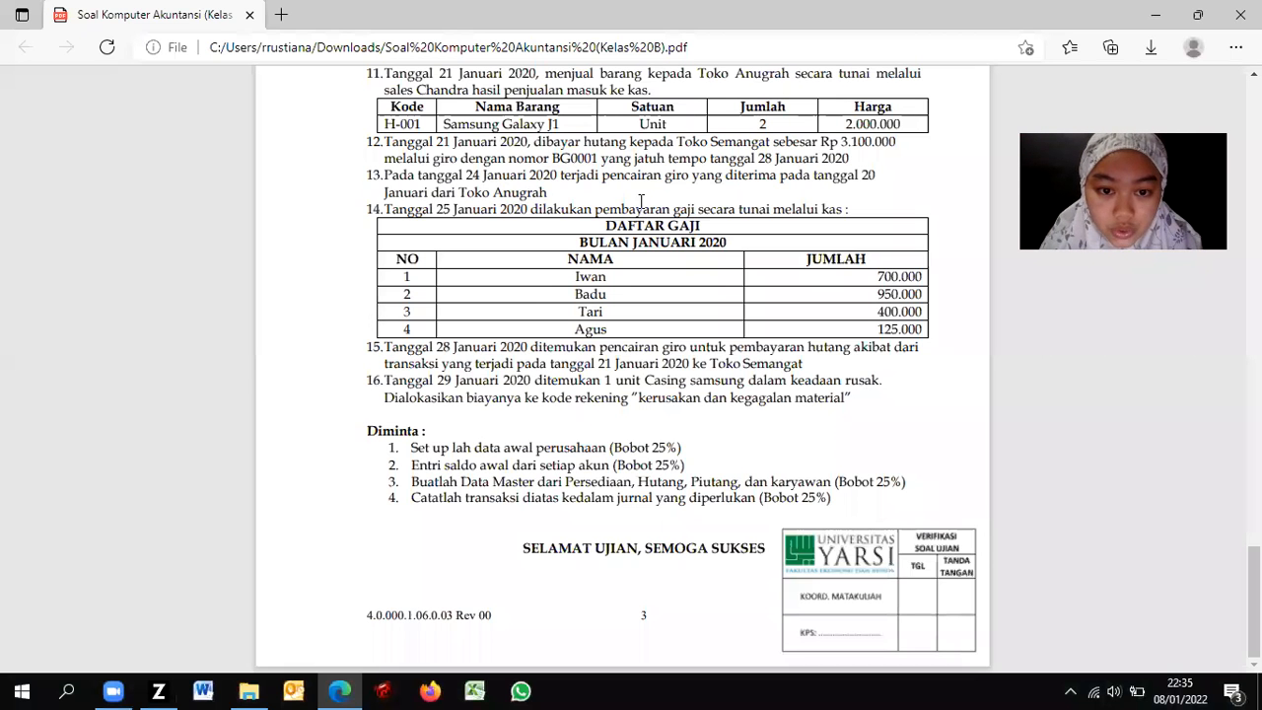
{"action": "key", "text": "alt+Tab"}
{"action": "type", "text": "BG00"}
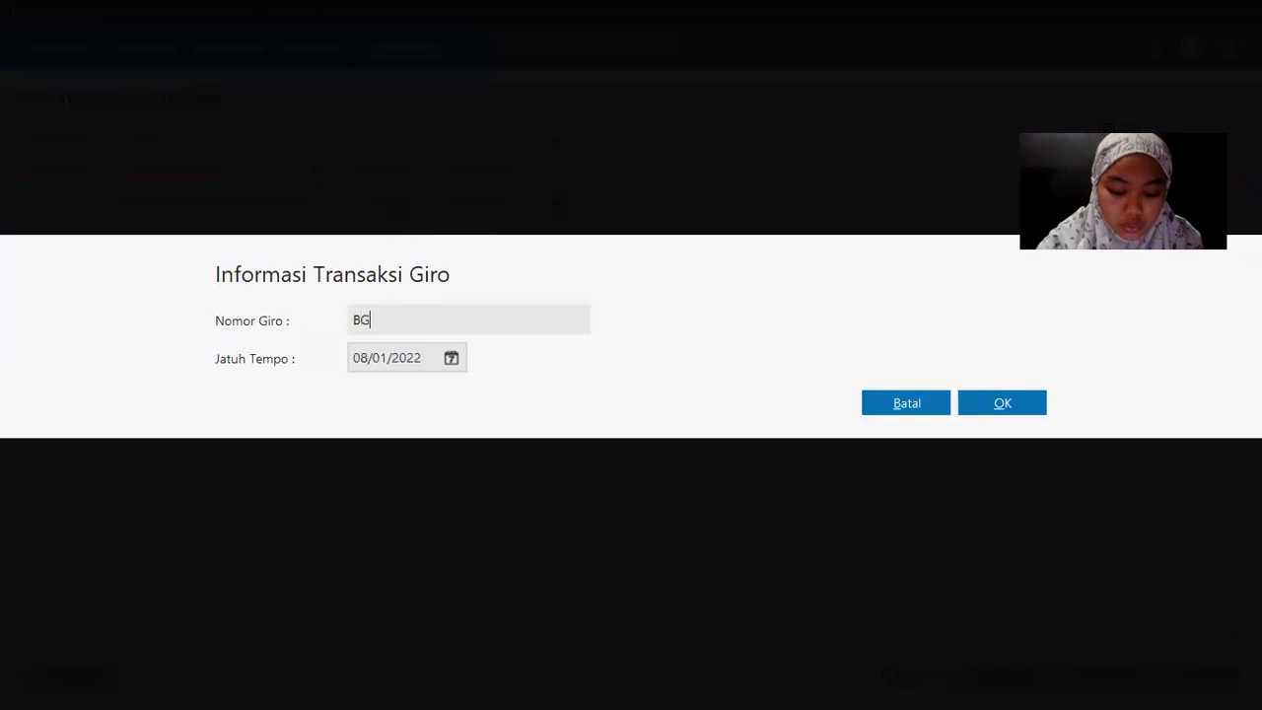
{"action": "key", "text": "alt+Tab"}
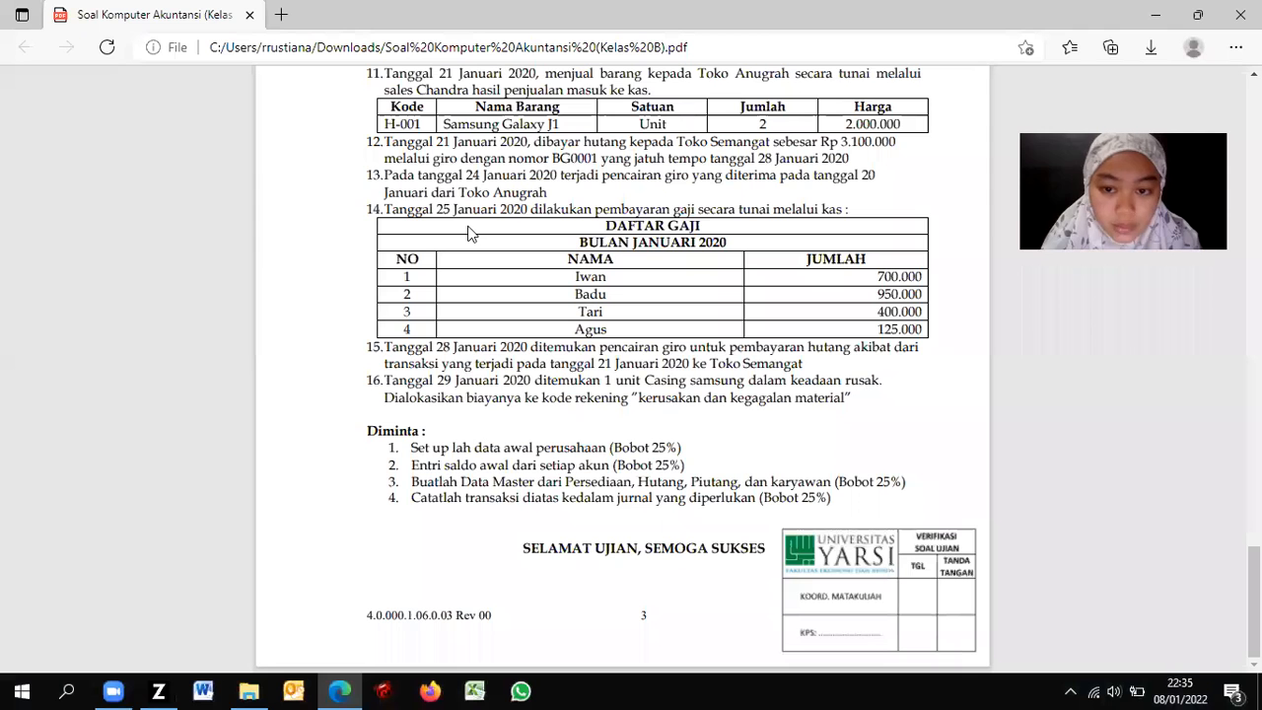
{"action": "key", "text": "alt+Tab"}
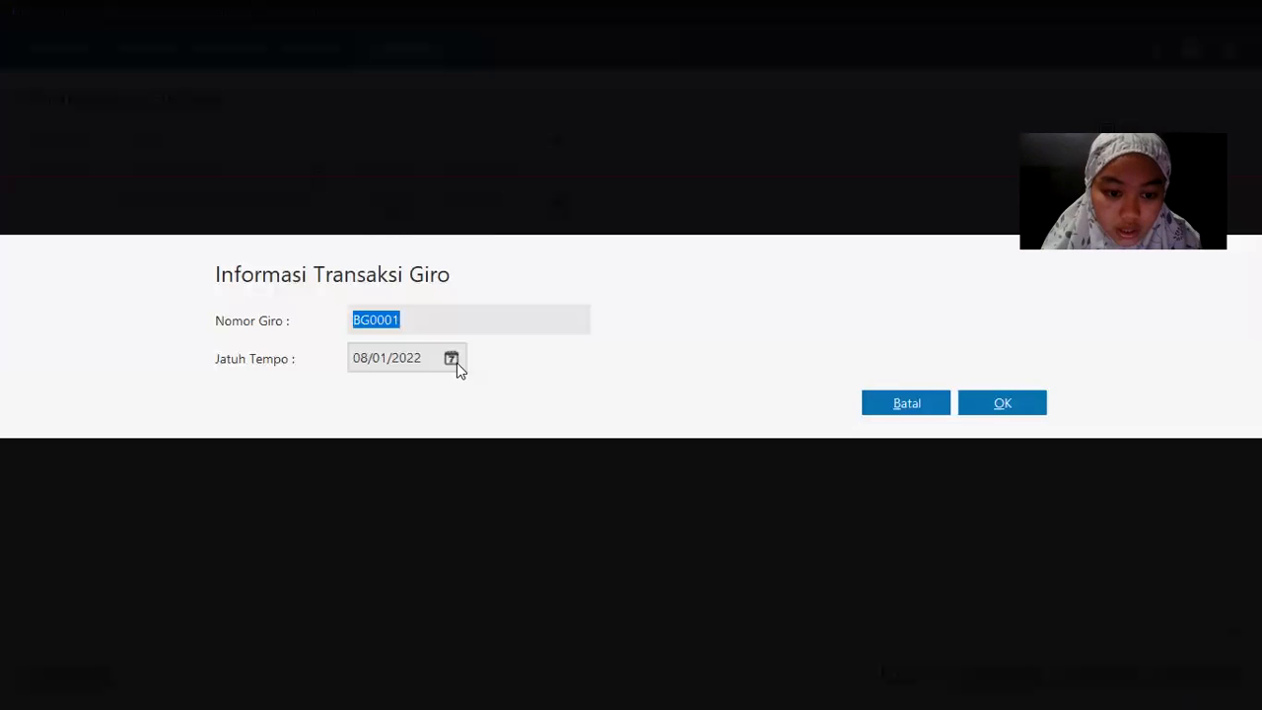
{"action": "left_click", "coordinate": [451, 358]}
{"action": "left_click", "coordinate": [522, 582]}
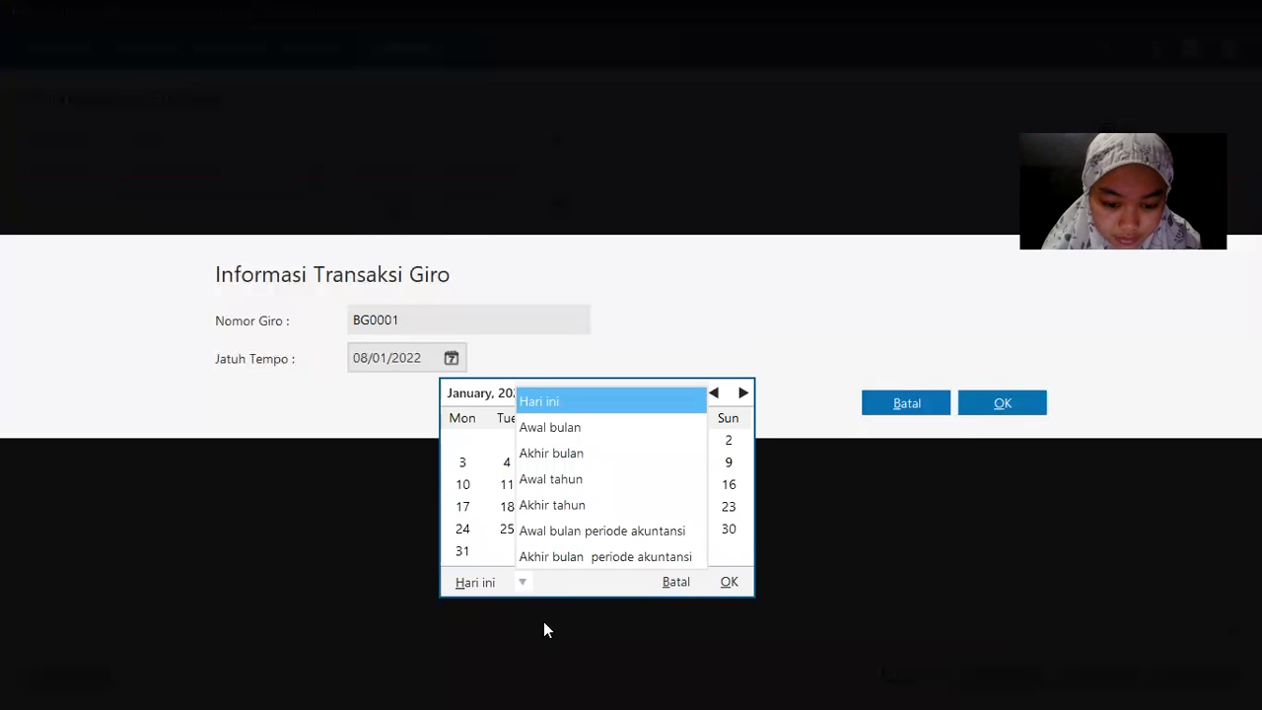
{"action": "left_click", "coordinate": [571, 532]}
{"action": "left_click", "coordinate": [506, 529]}
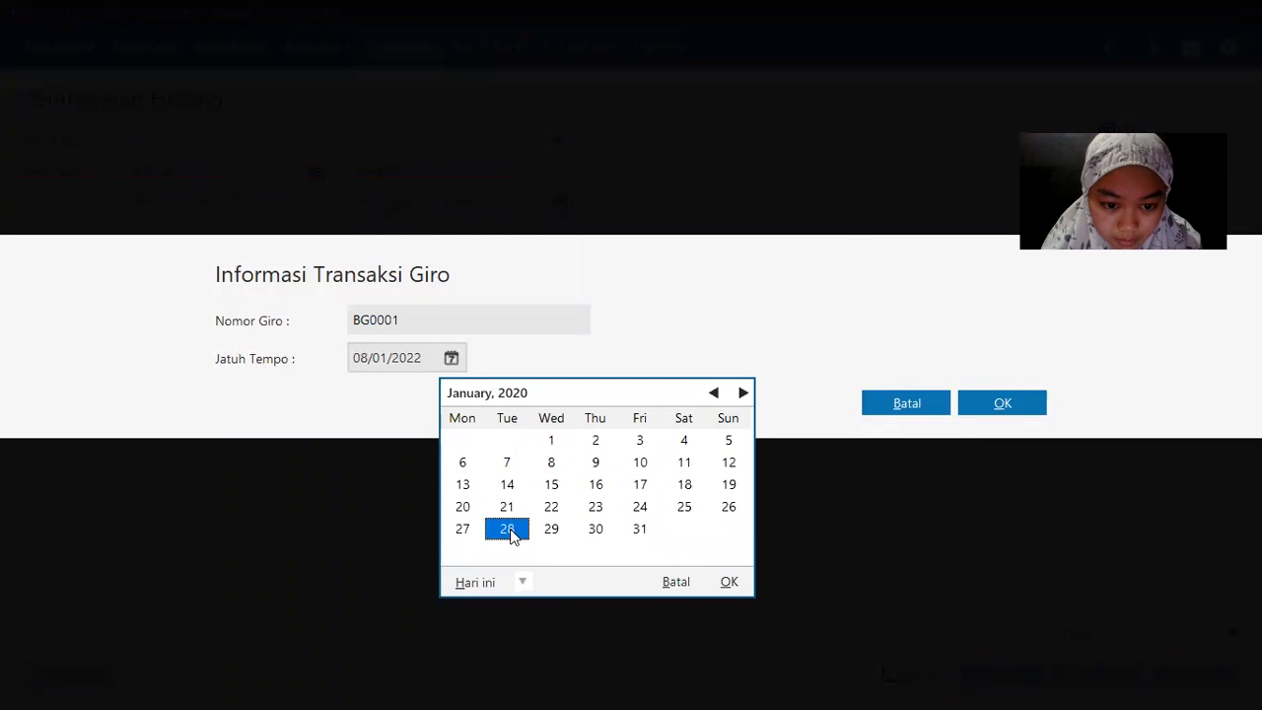
{"action": "left_click", "coordinate": [507, 530]}
{"action": "left_click", "coordinate": [1002, 401]}
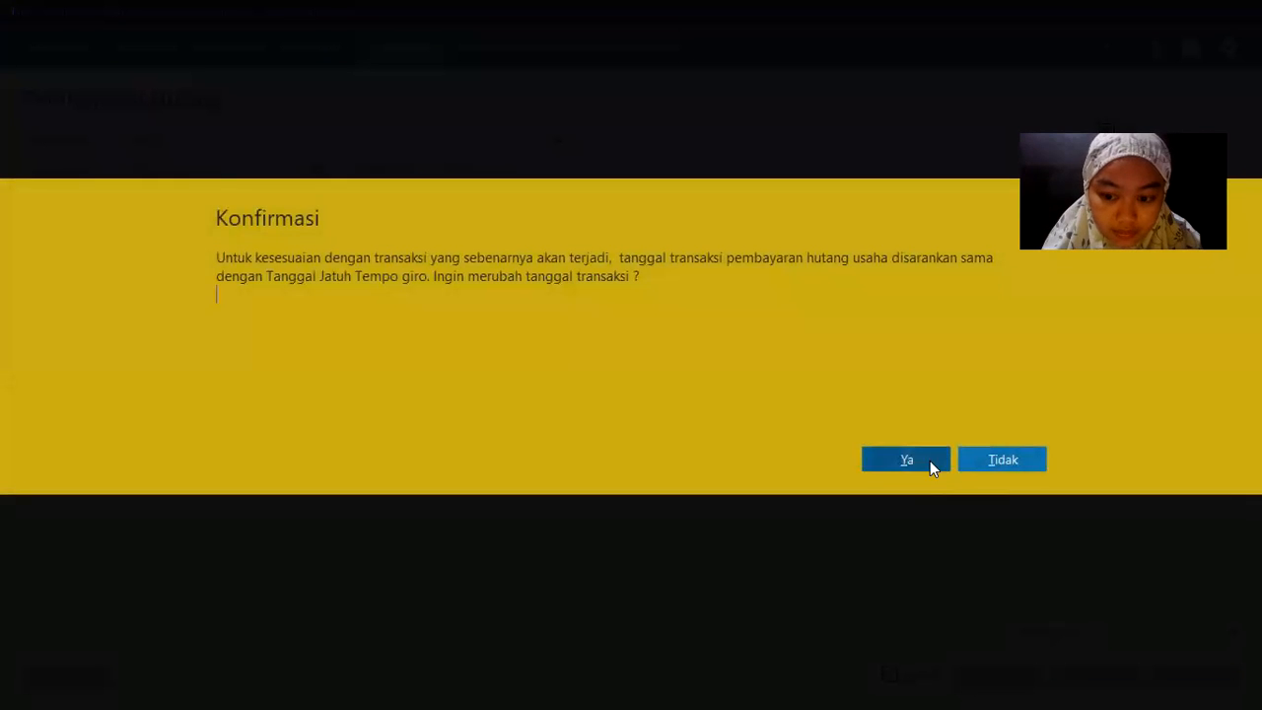
{"action": "left_click", "coordinate": [929, 460]}
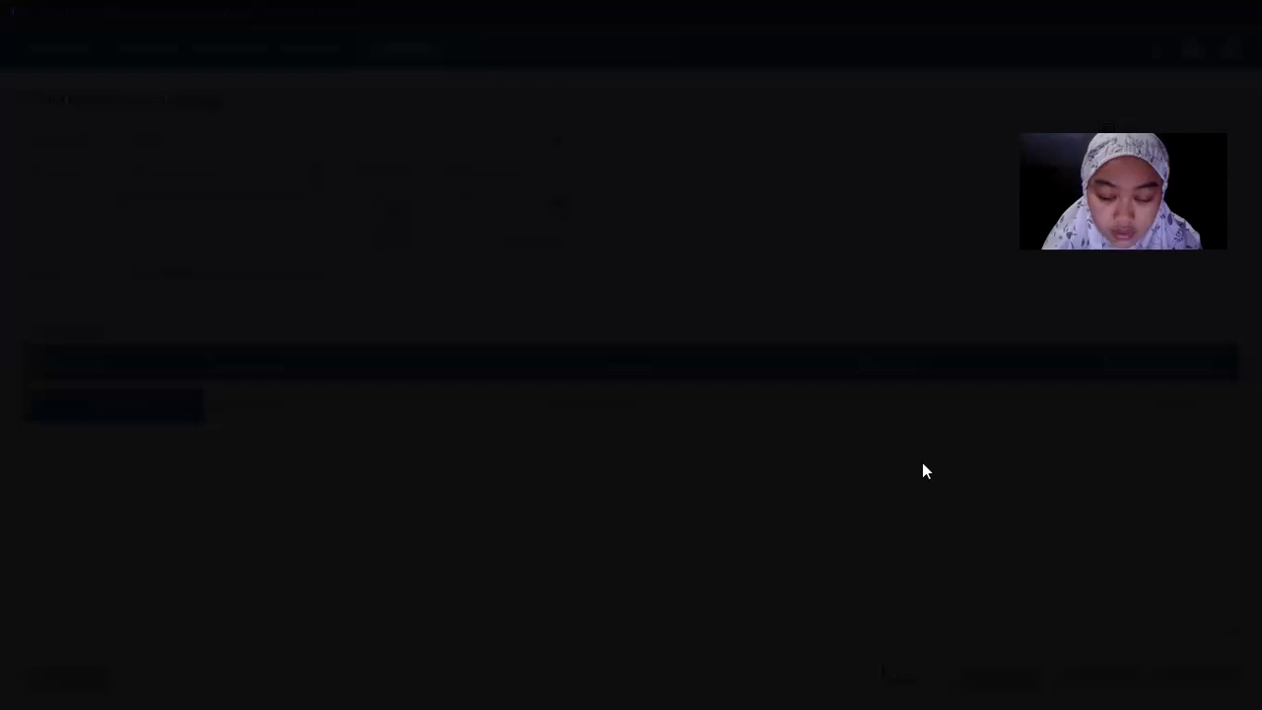
{"action": "left_click", "coordinate": [1007, 491]}
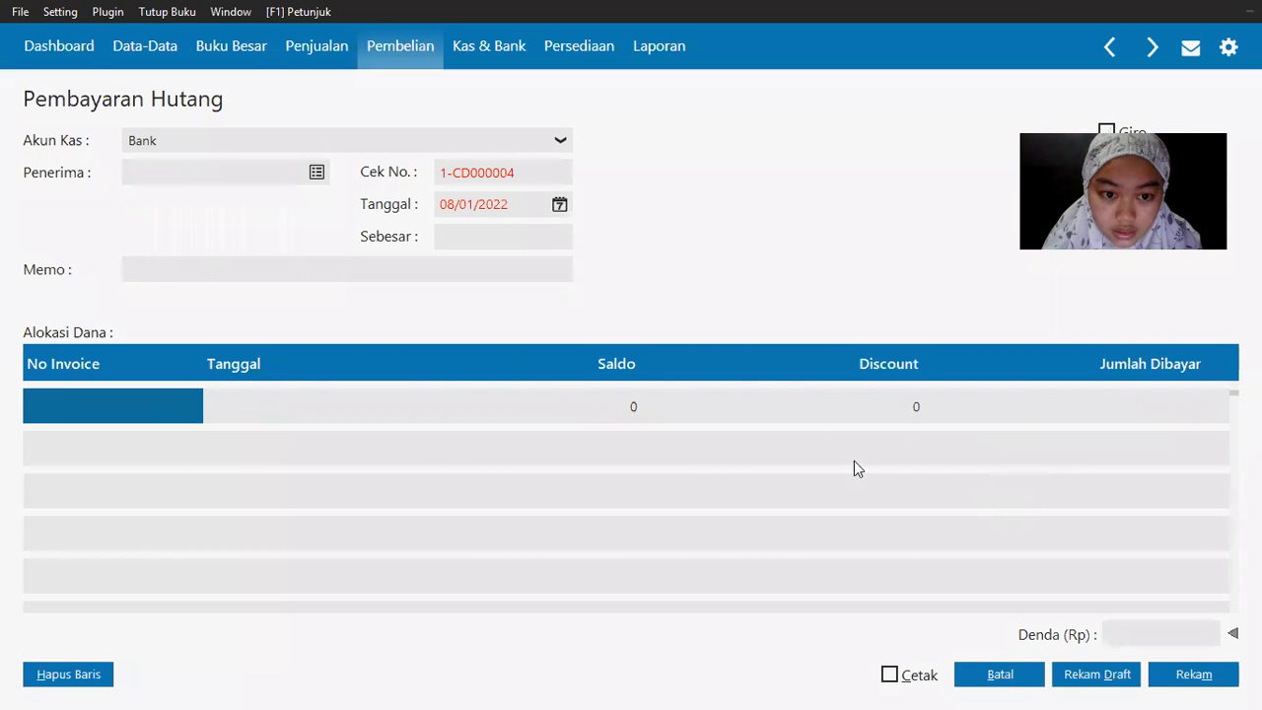
Step: Go to the Kas & Bank section and open the Giro Keluar list
{"action": "key", "text": "alt+Tab"}
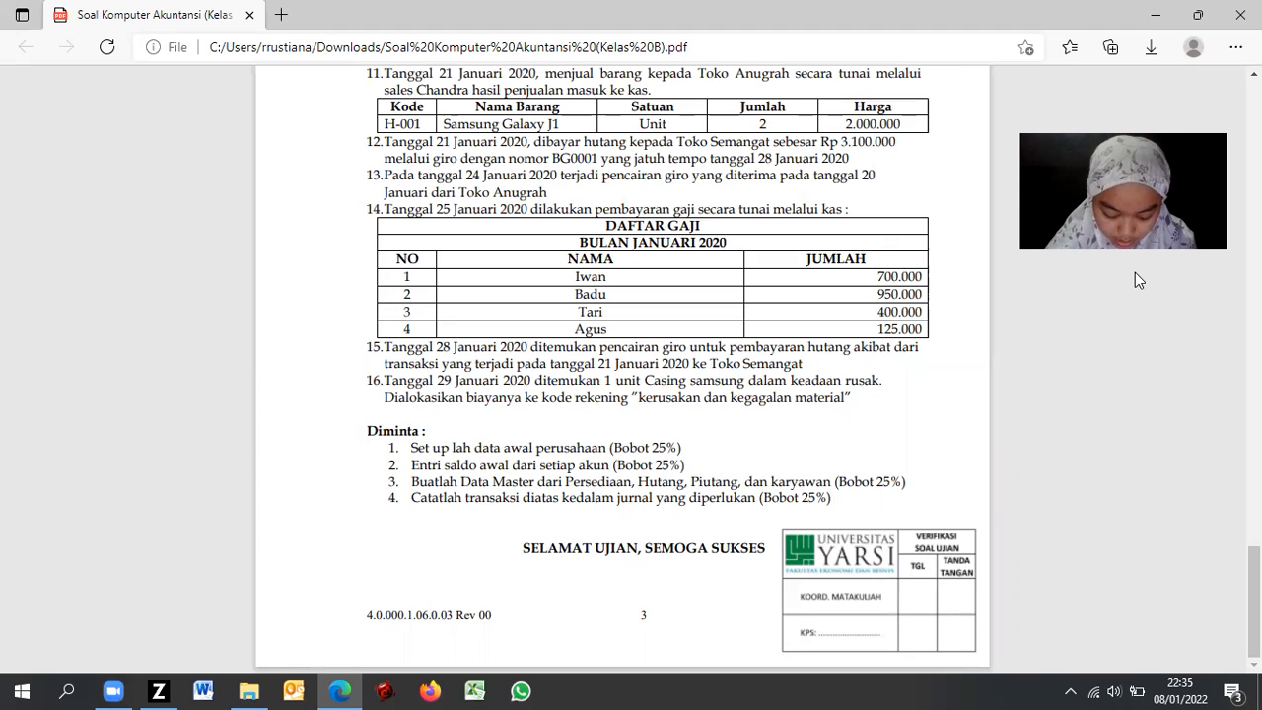
{"action": "key", "text": "alt+Tab"}
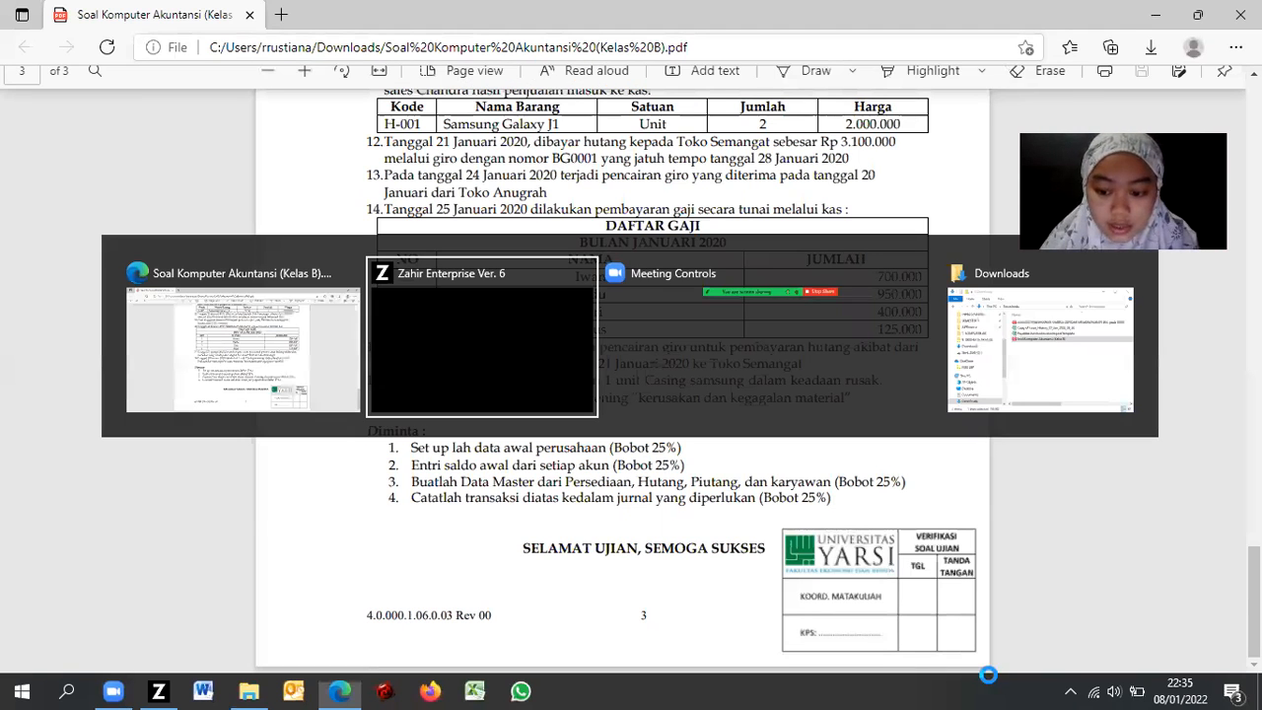
{"action": "left_click", "coordinate": [458, 62]}
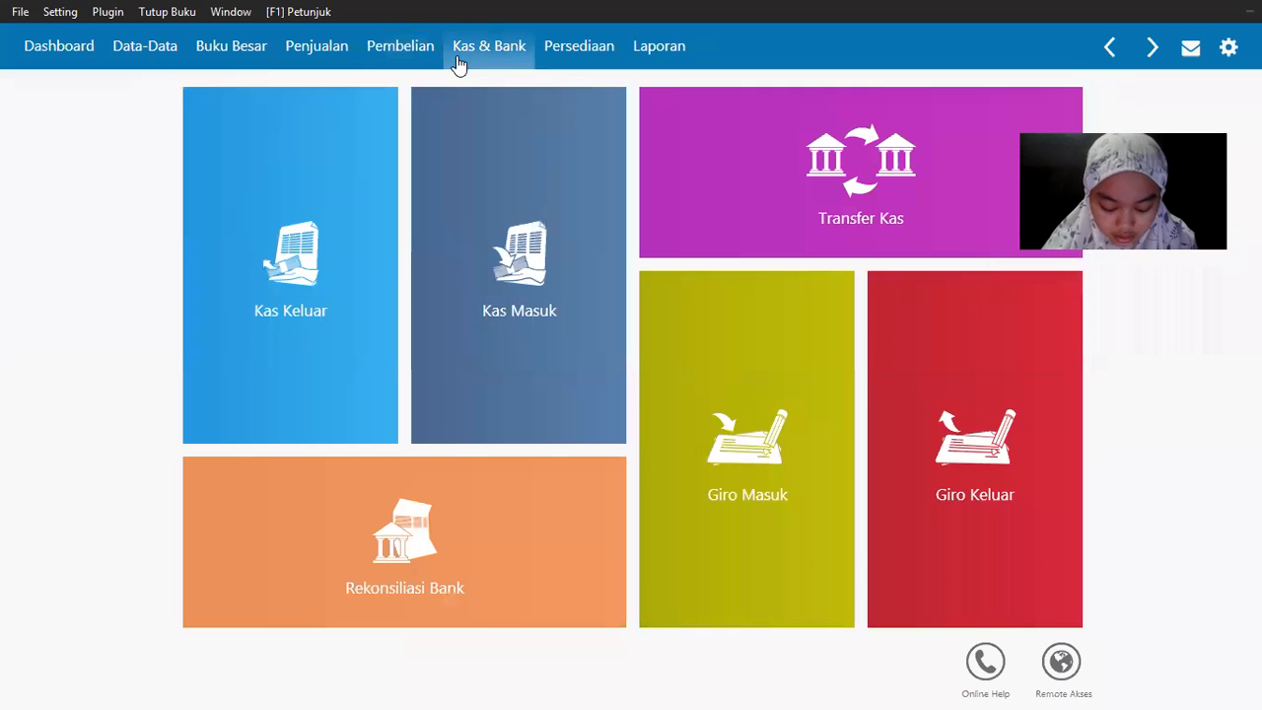
{"action": "mouse_move", "coordinate": [943, 575]}
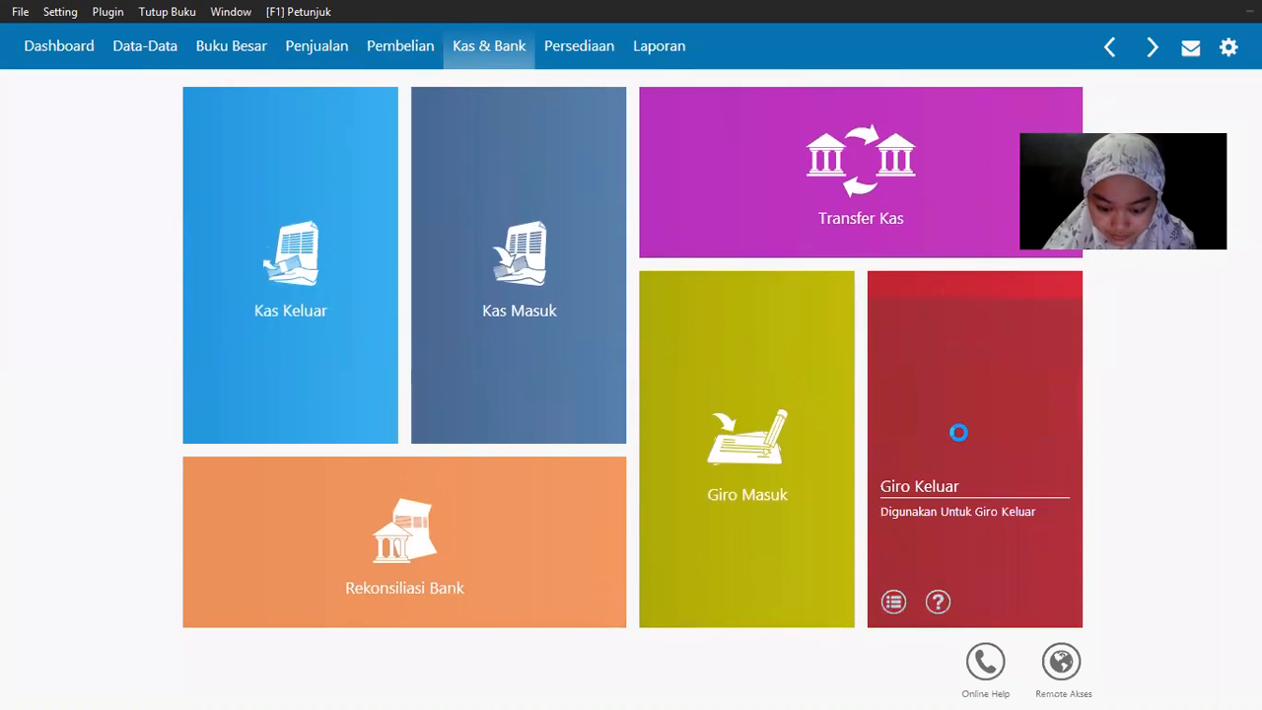
{"action": "left_click", "coordinate": [959, 434]}
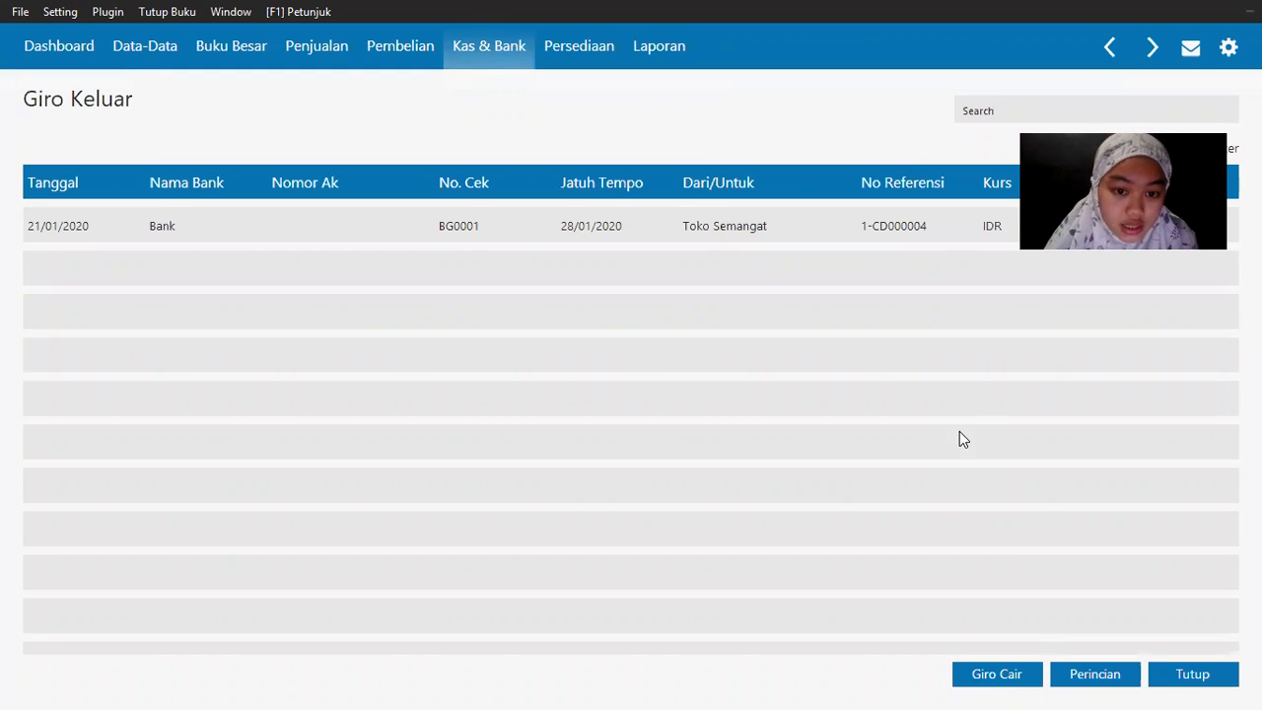
Step: Select giro BG0001 to Toko Semangat and start cashing it with Giro Cair
{"action": "left_click", "coordinate": [394, 234]}
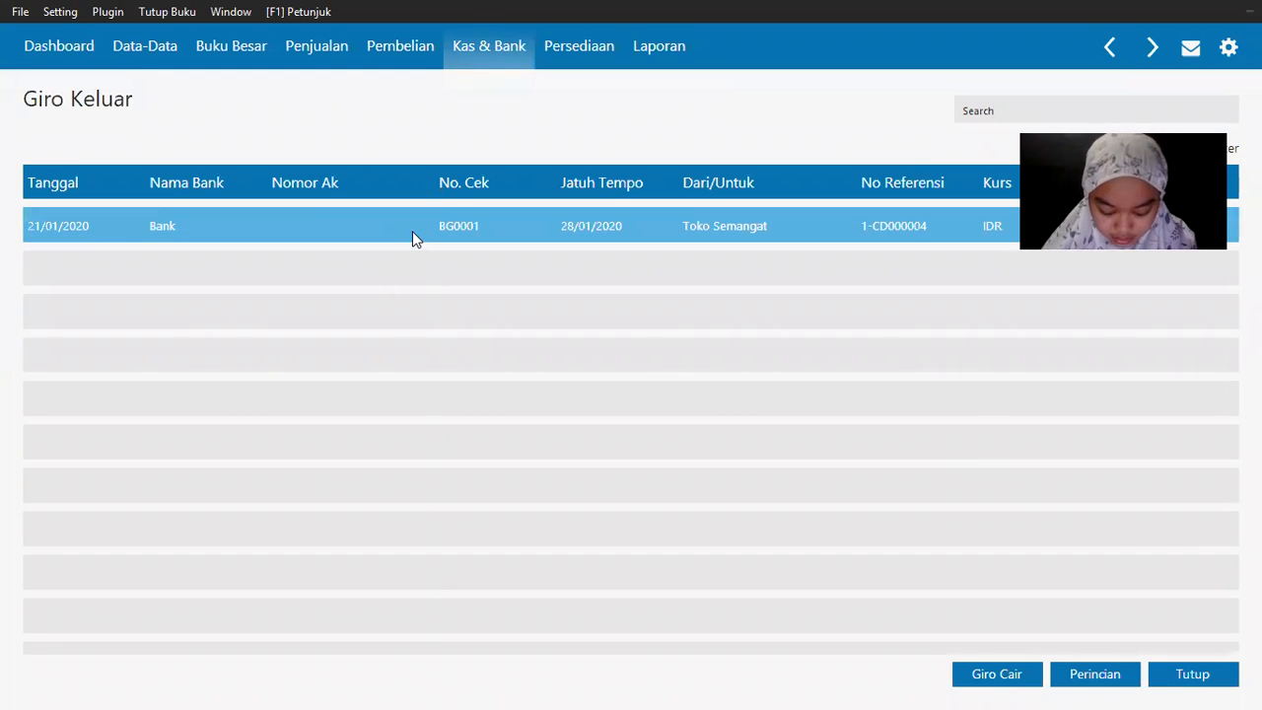
{"action": "left_click", "coordinate": [412, 232]}
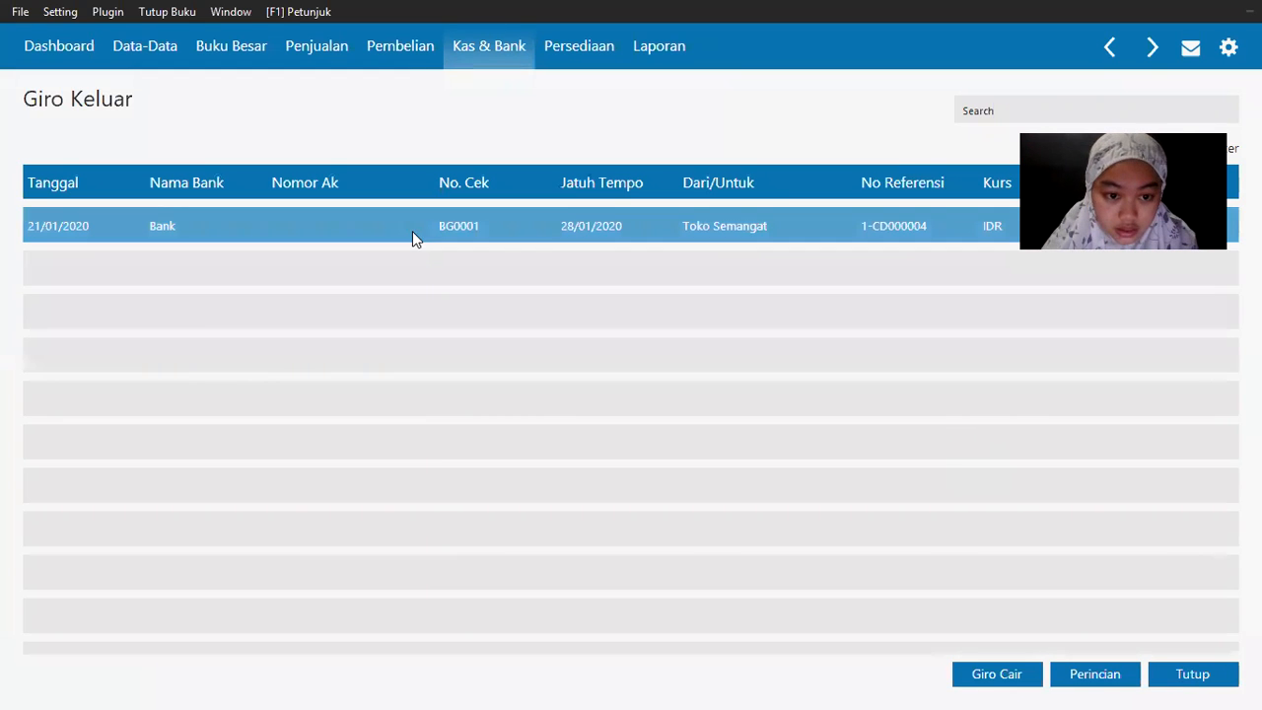
{"action": "left_click", "coordinate": [393, 225]}
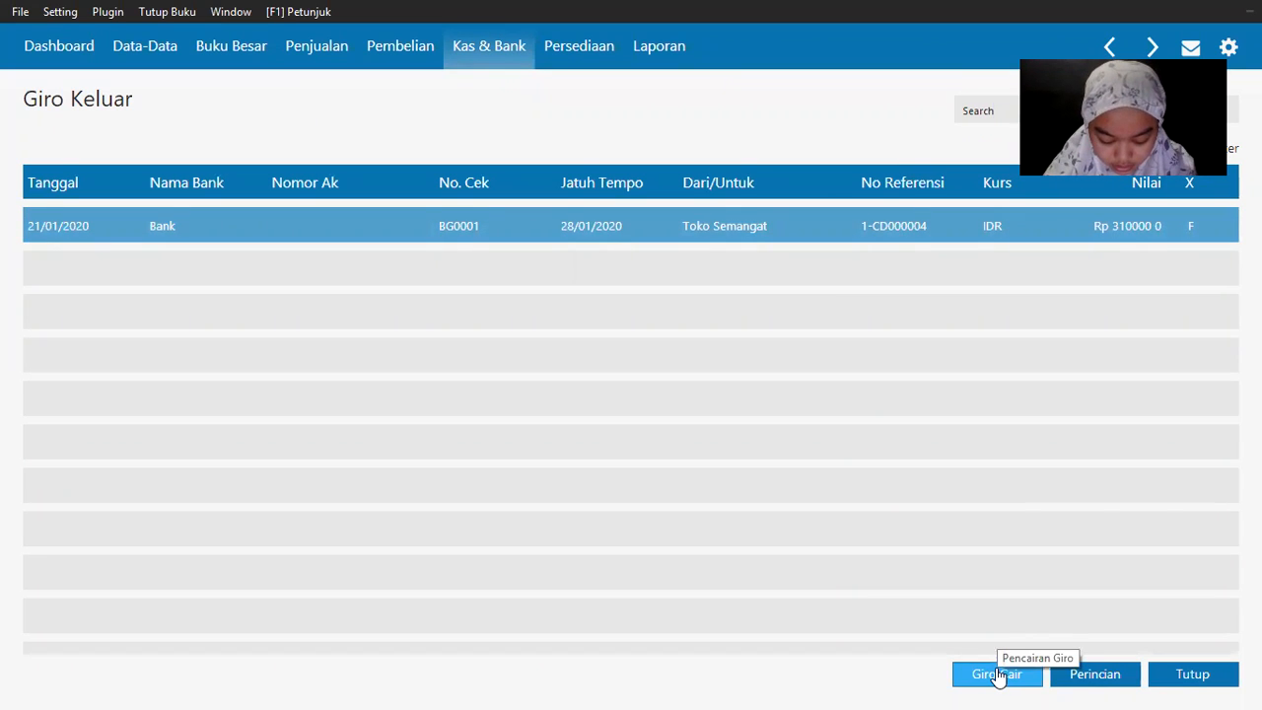
{"action": "left_click", "coordinate": [998, 674]}
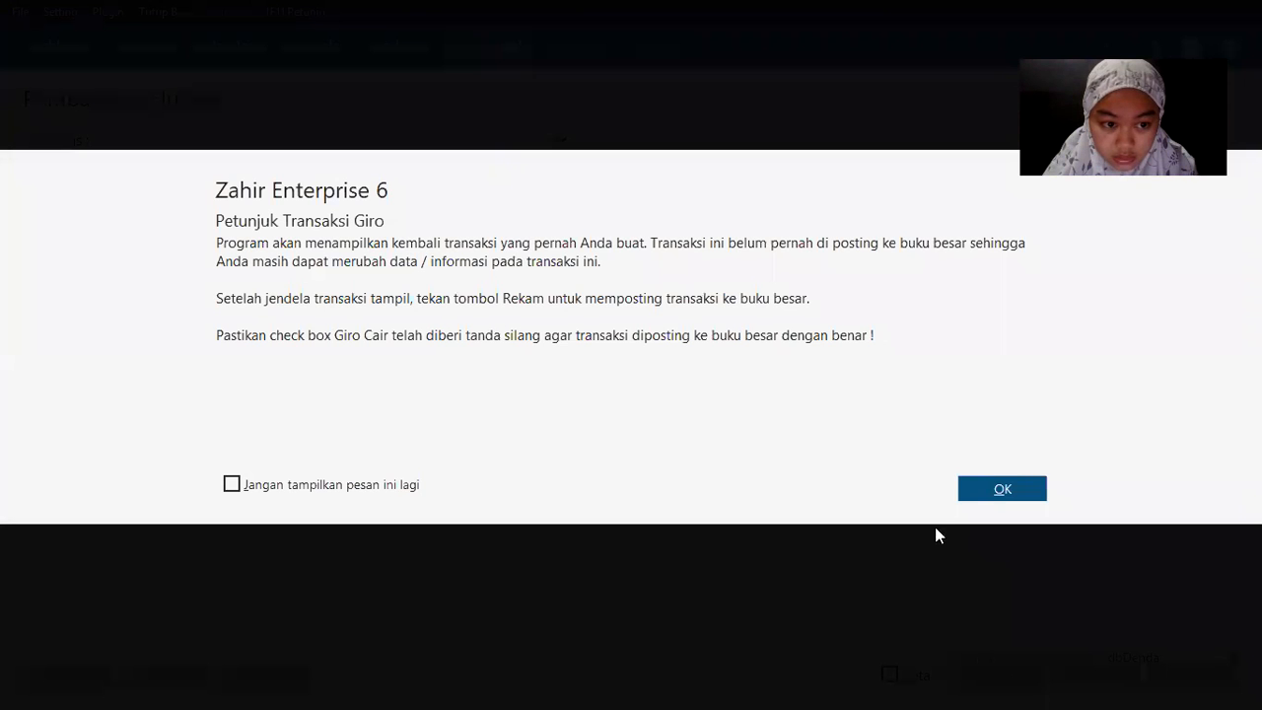
Step: Allocate the payment to invoice 1-00000002 and set a January 2020 payment date
{"action": "left_click", "coordinate": [999, 489]}
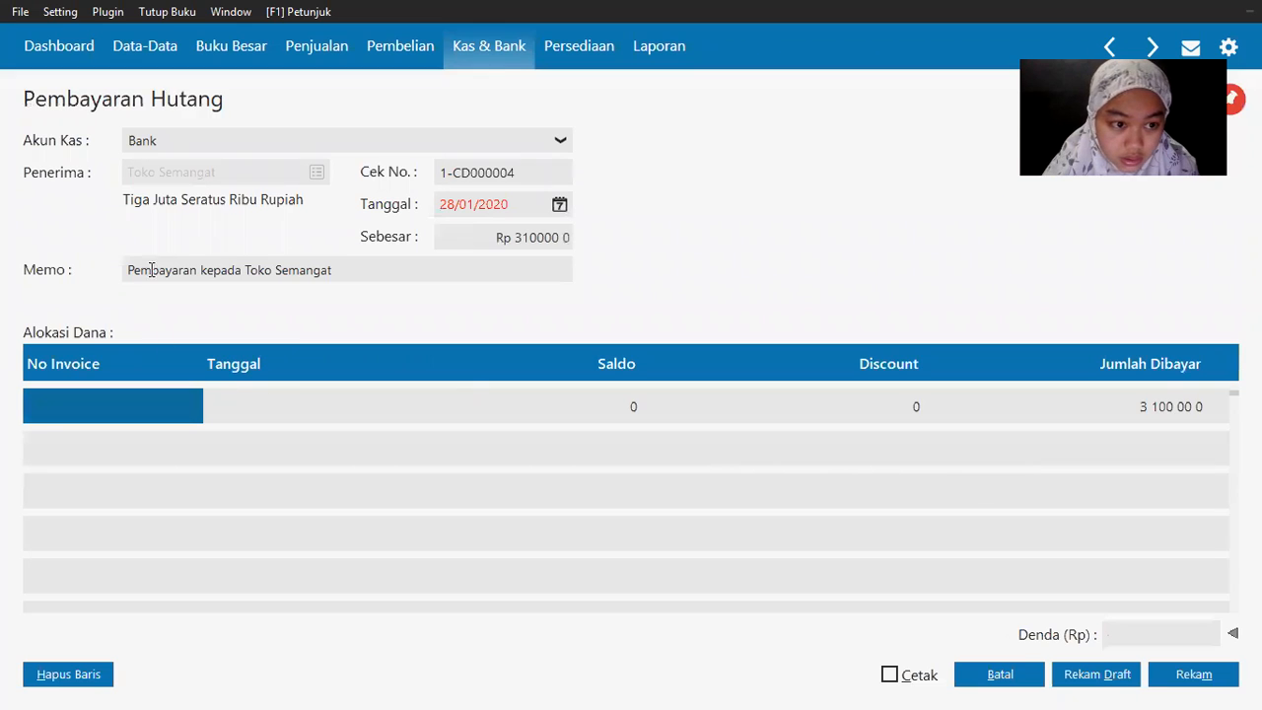
{"action": "left_click", "coordinate": [106, 406]}
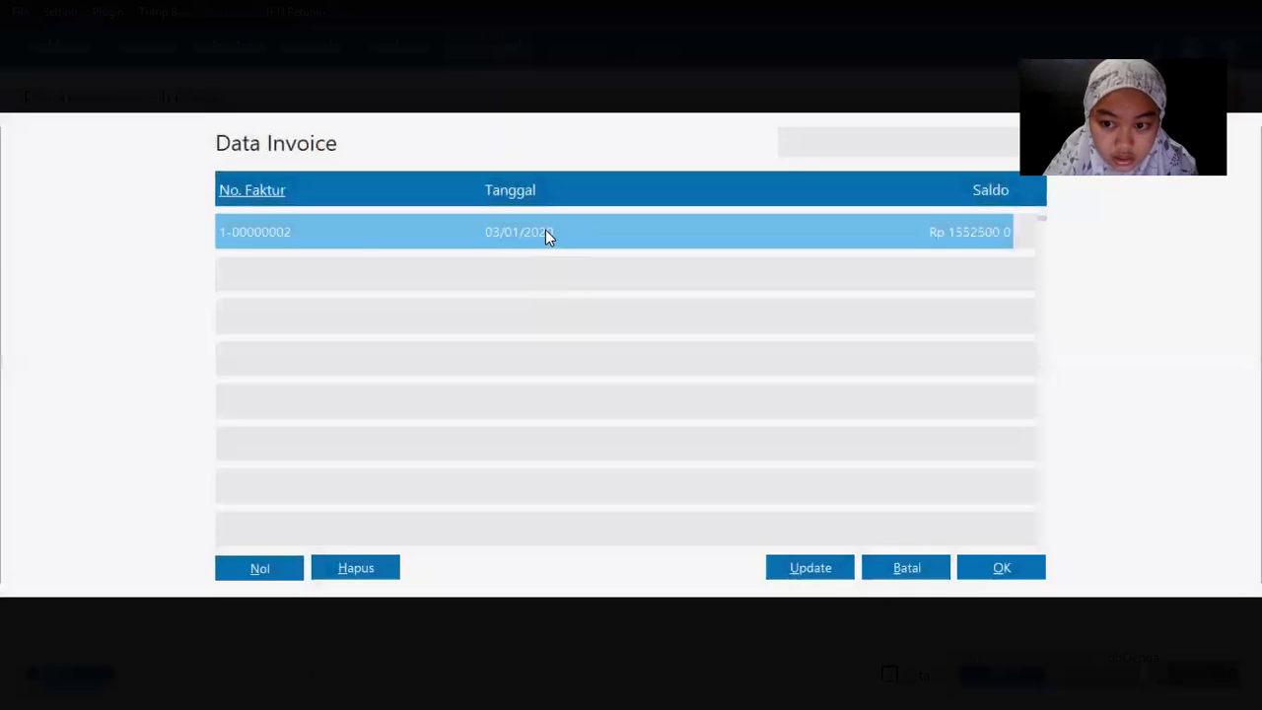
{"action": "double_click", "coordinate": [546, 230]}
{"action": "key", "text": "Tab"}
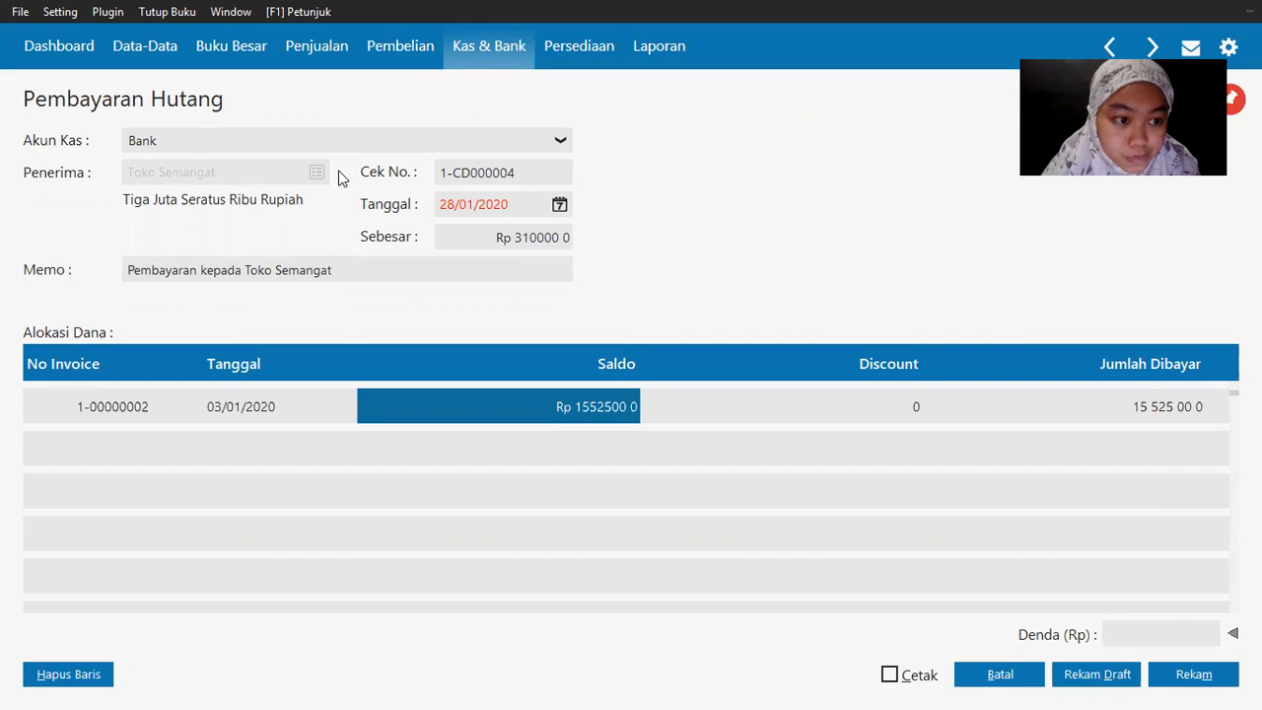
{"action": "key", "text": "alt+Tab"}
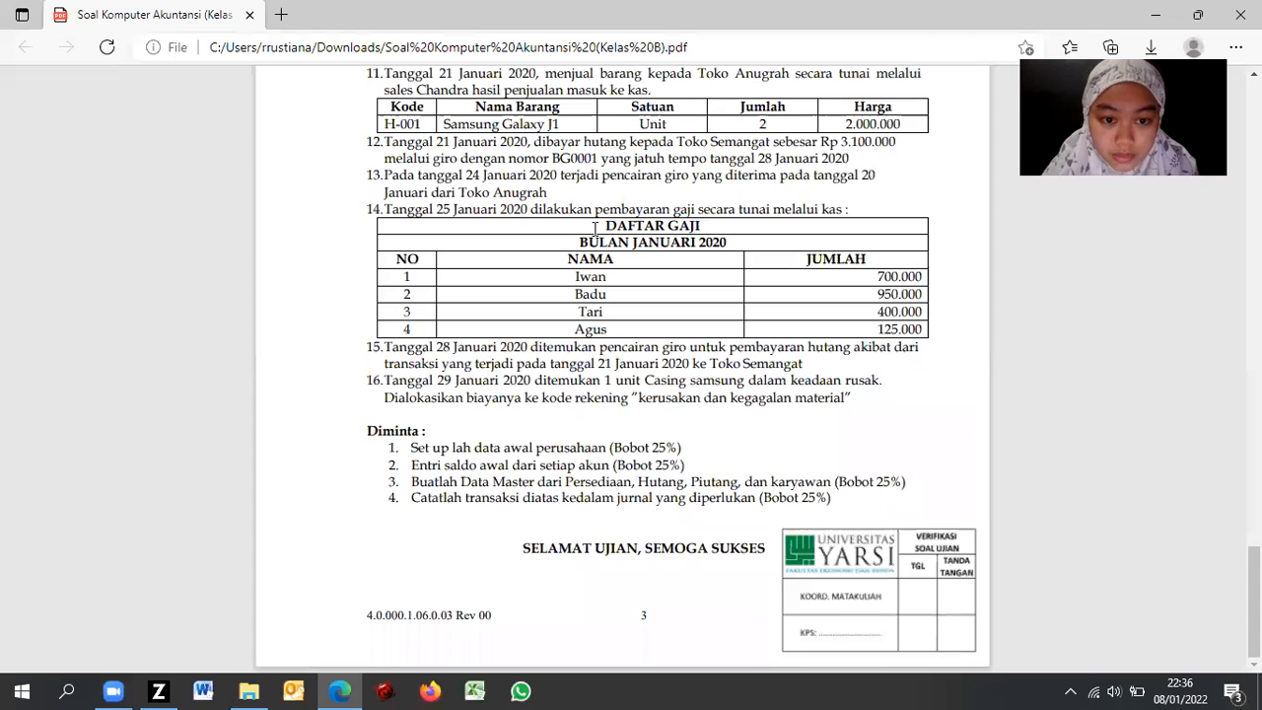
{"action": "key", "text": "alt+Tab"}
{"action": "left_click", "coordinate": [559, 204]}
{"action": "left_click", "coordinate": [628, 430]}
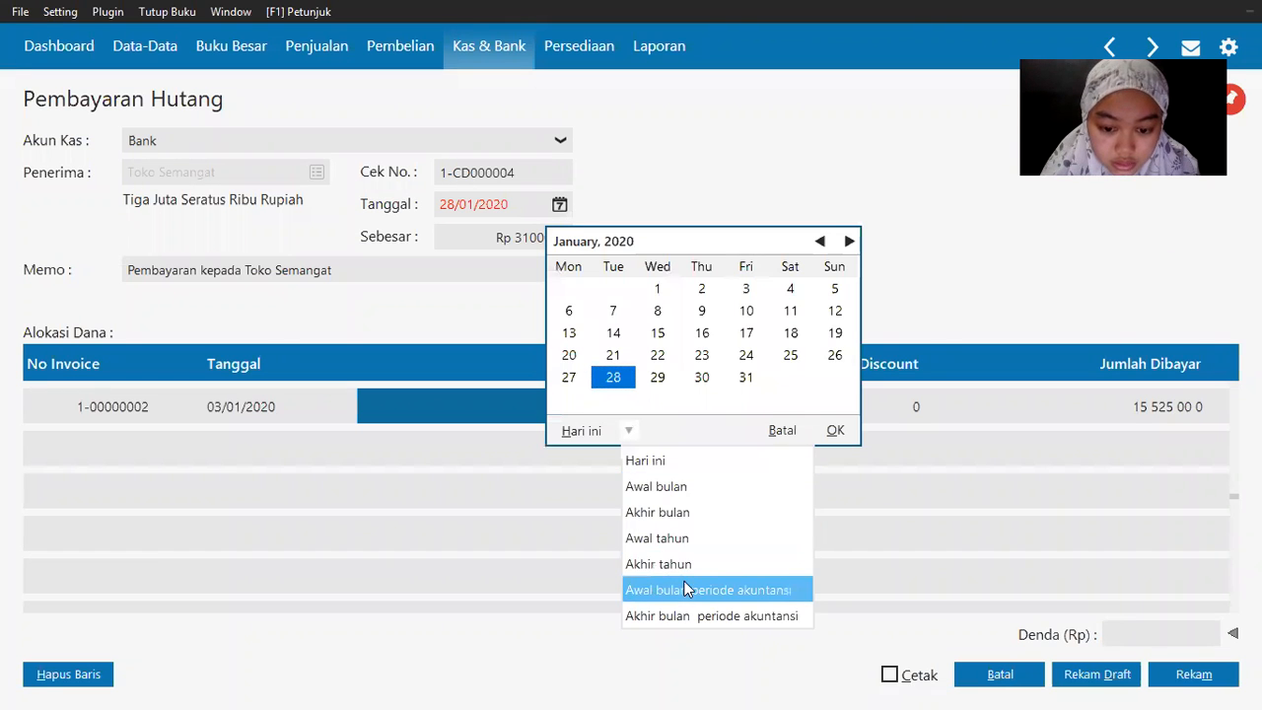
{"action": "left_click", "coordinate": [687, 588]}
{"action": "double_click", "coordinate": [746, 355]}
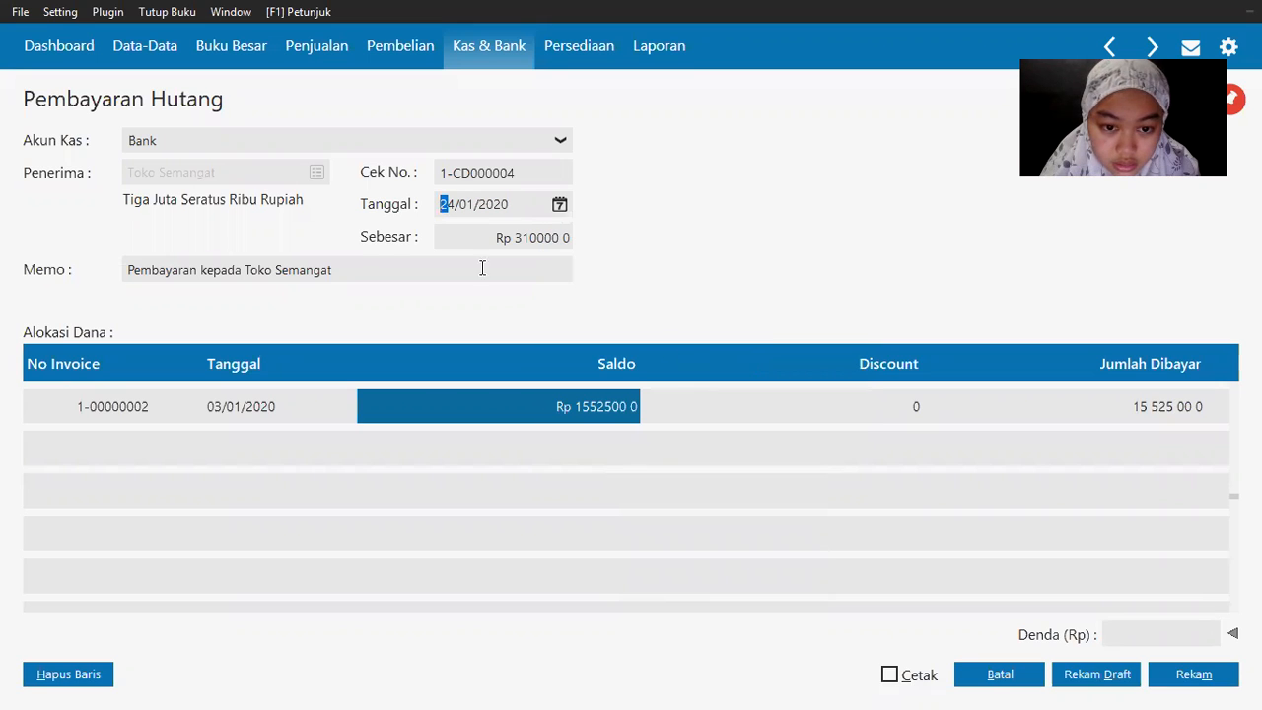
Step: Enter 3,100,000 as the amount paid and save, accepting the 28/01/2020 giro due date
{"action": "left_click", "coordinate": [358, 262]}
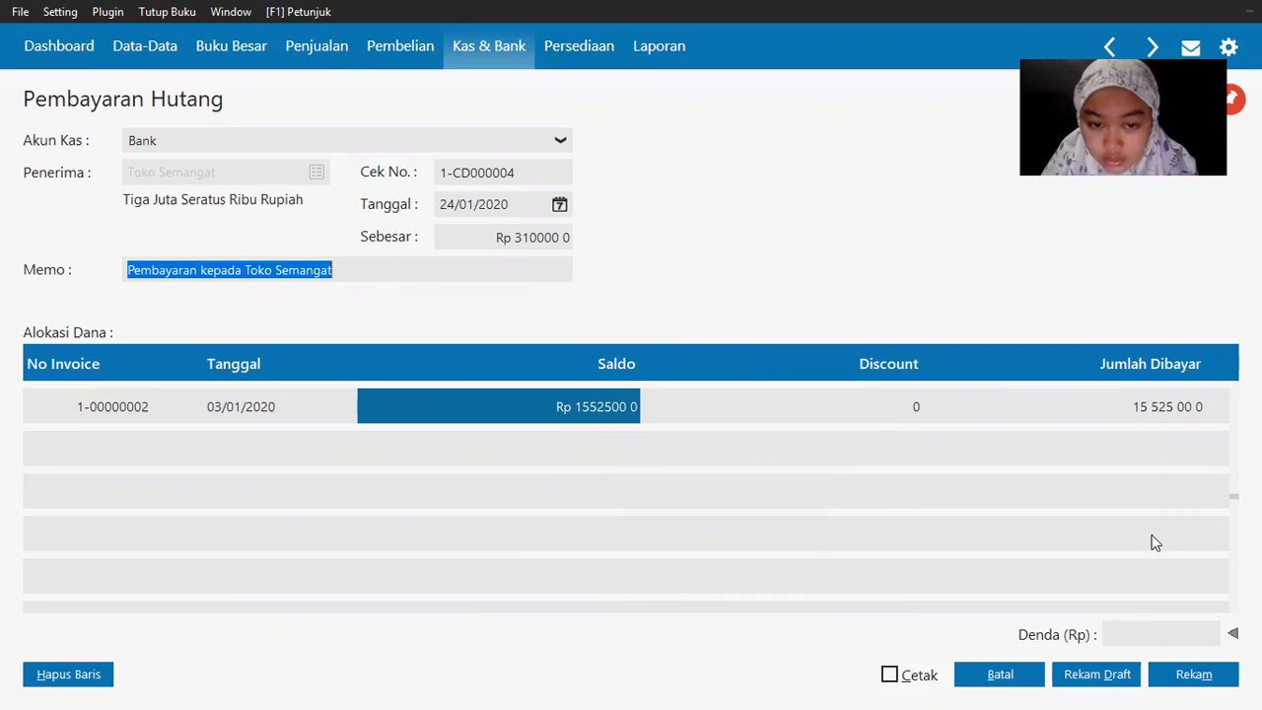
{"action": "key", "text": "alt+Tab"}
{"action": "key", "text": "alt+Tab"}
{"action": "left_click", "coordinate": [1189, 677]}
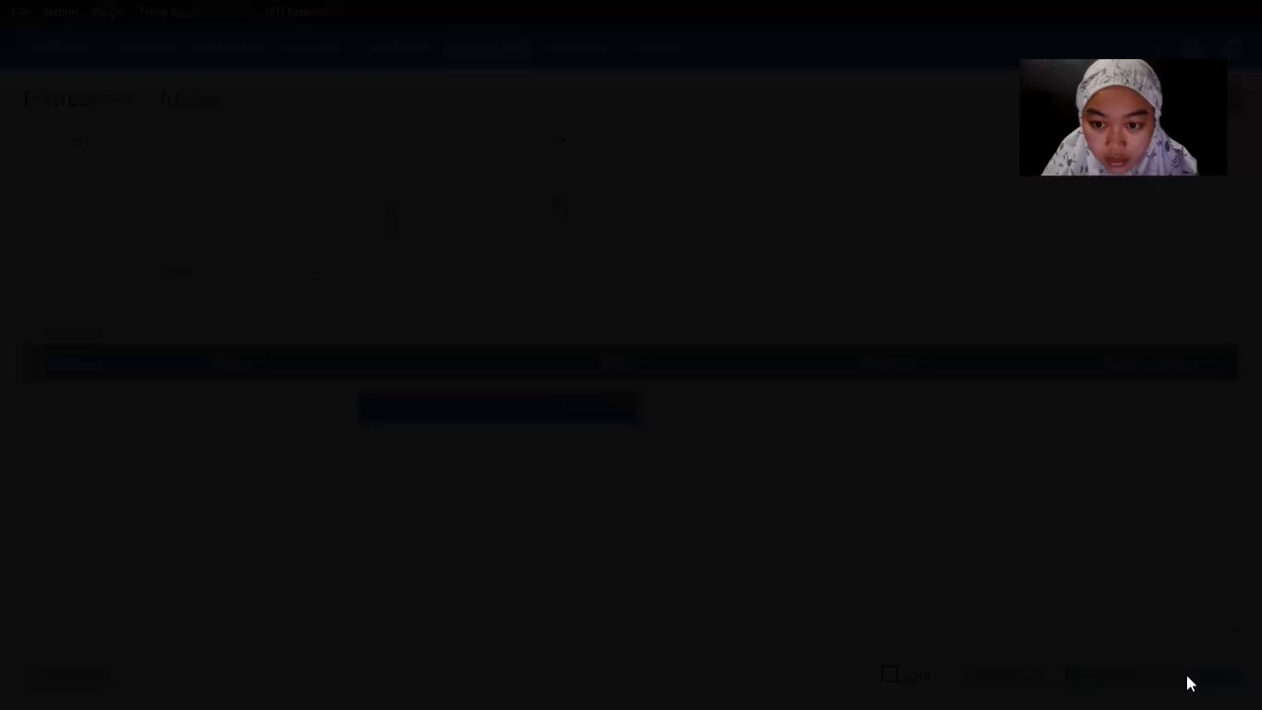
{"action": "left_click", "coordinate": [1014, 462]}
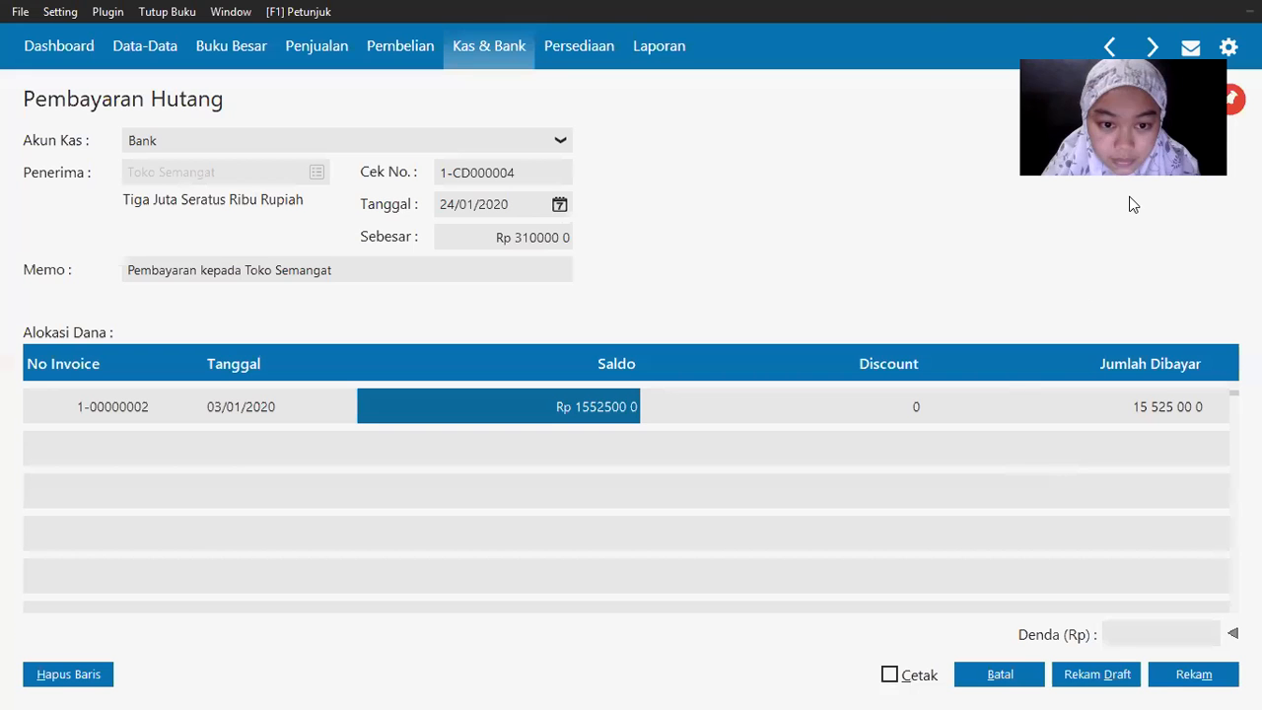
{"action": "left_click", "coordinate": [1162, 410]}
{"action": "type", "text": "3 100 00"}
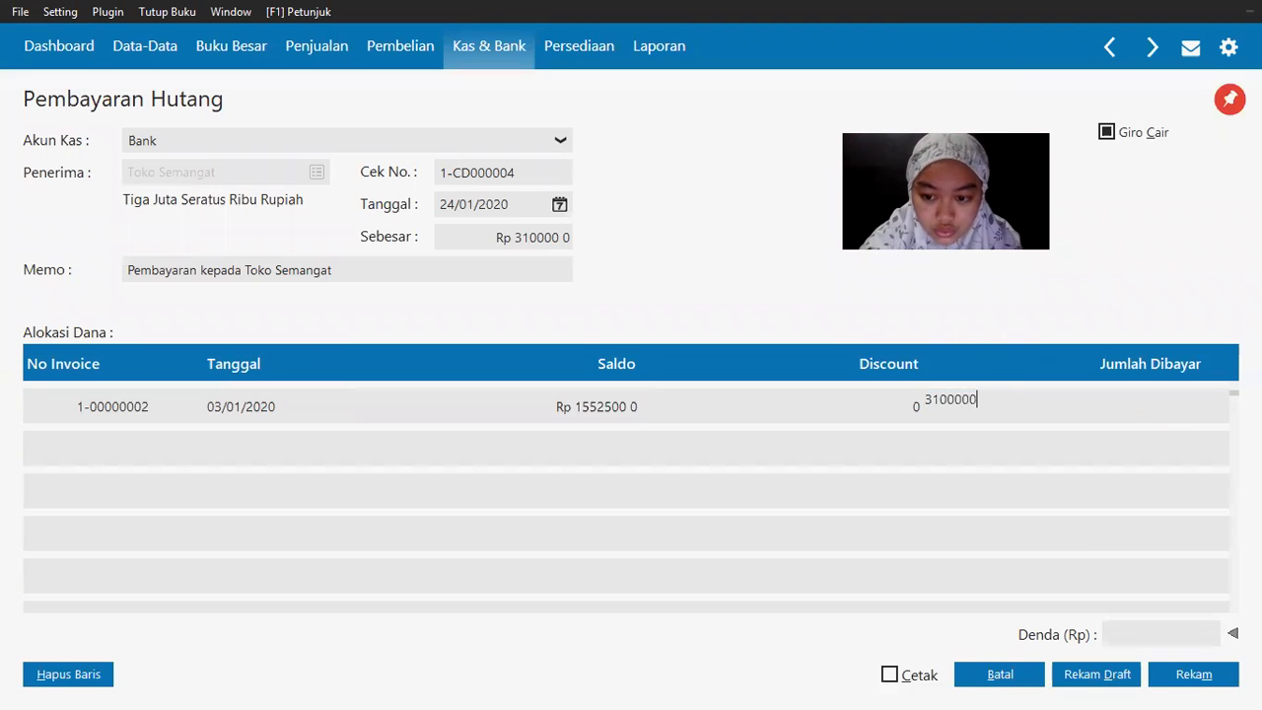
{"action": "key", "text": "Return"}
{"action": "key", "text": "Up"}
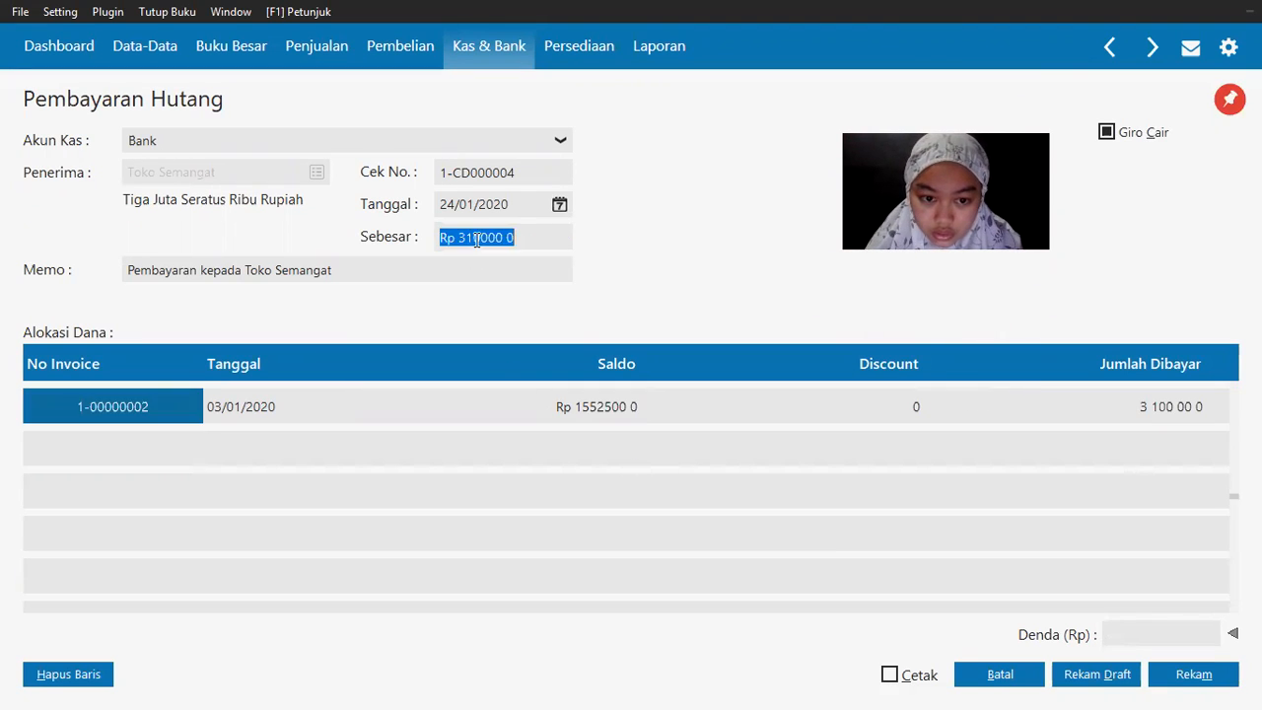
{"action": "left_click", "coordinate": [1207, 682]}
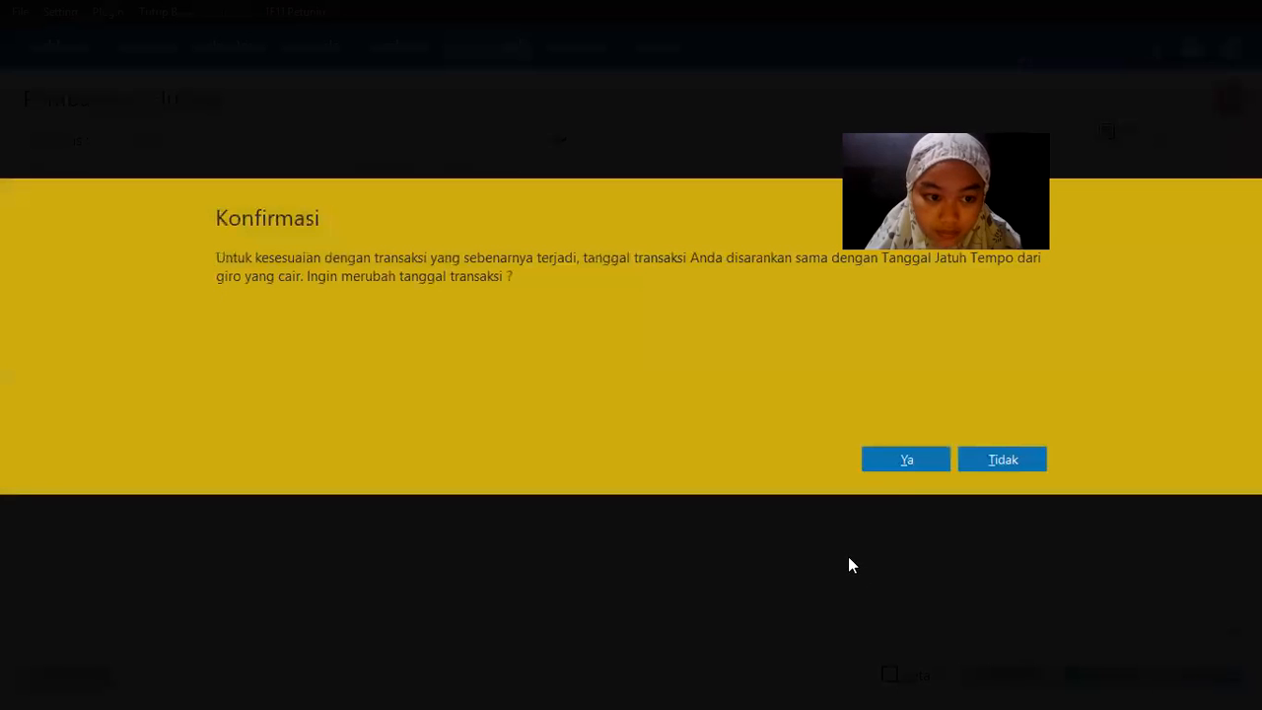
{"action": "left_click", "coordinate": [920, 461]}
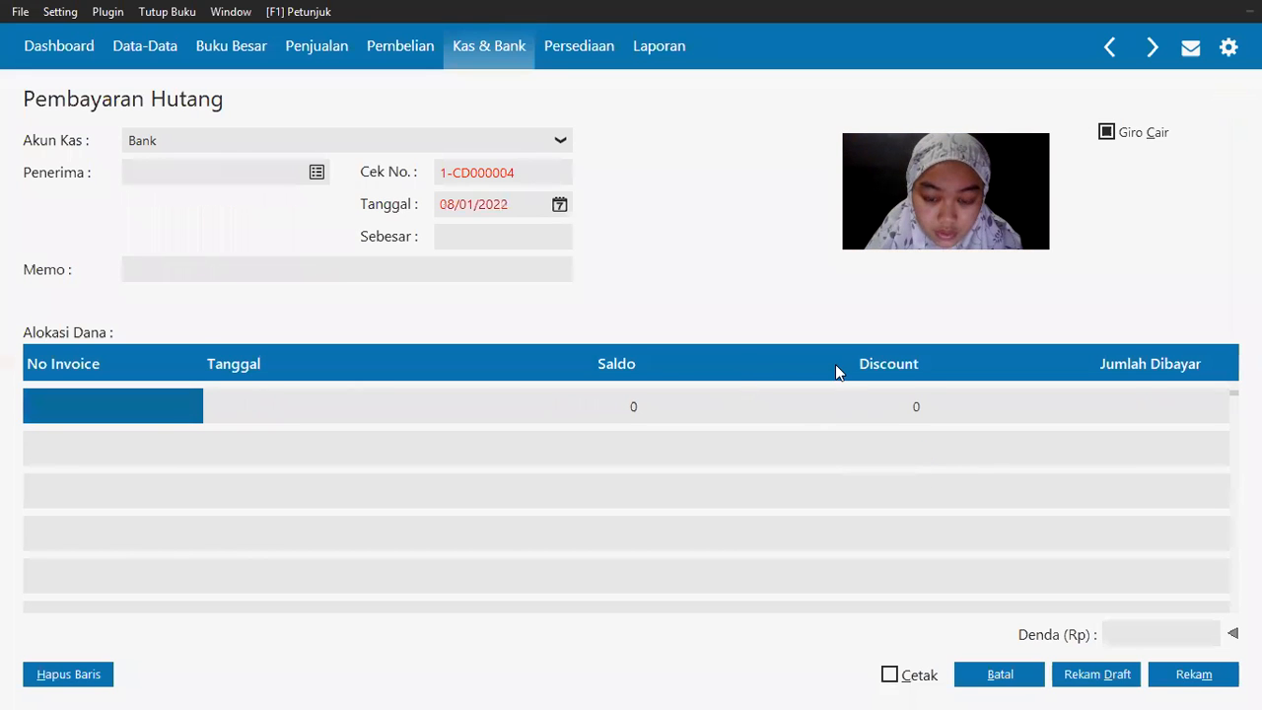
Step: Check the salary list in the exam PDF
{"action": "key", "text": "alt+Tab"}
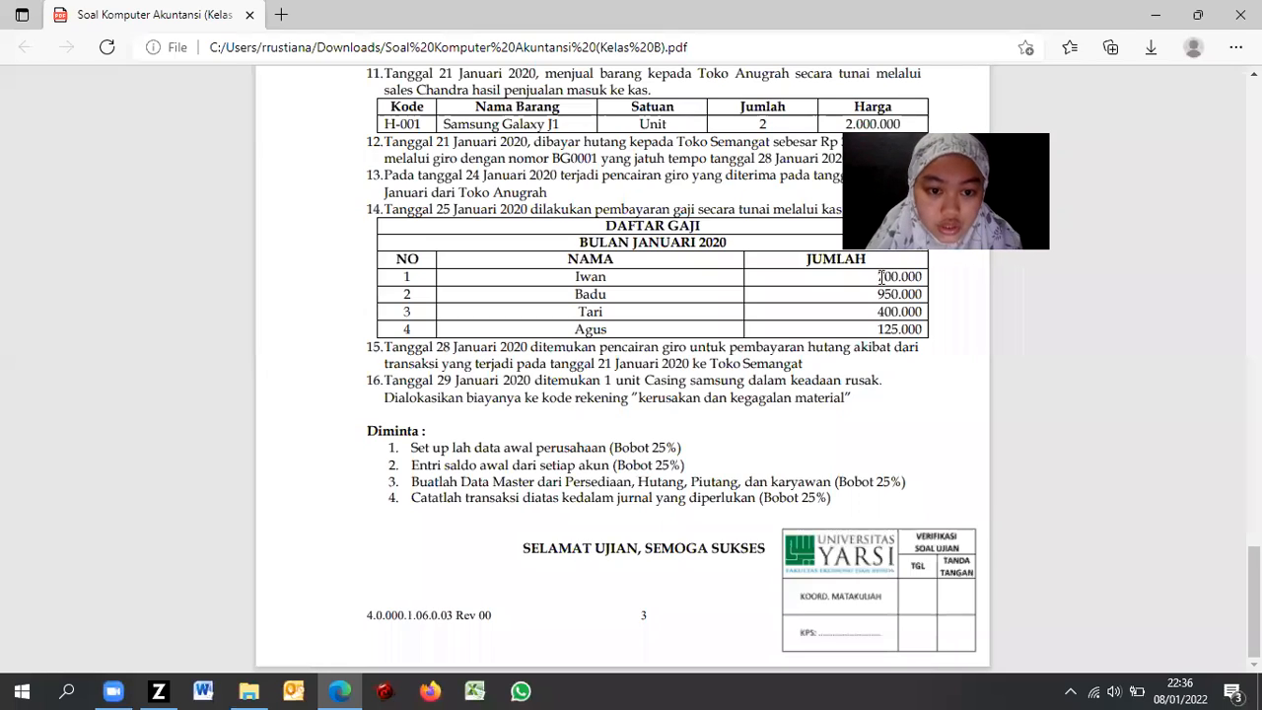
{"action": "left_click_drag", "start_coordinate": [1081, 147], "coordinate": [1244, 73]}
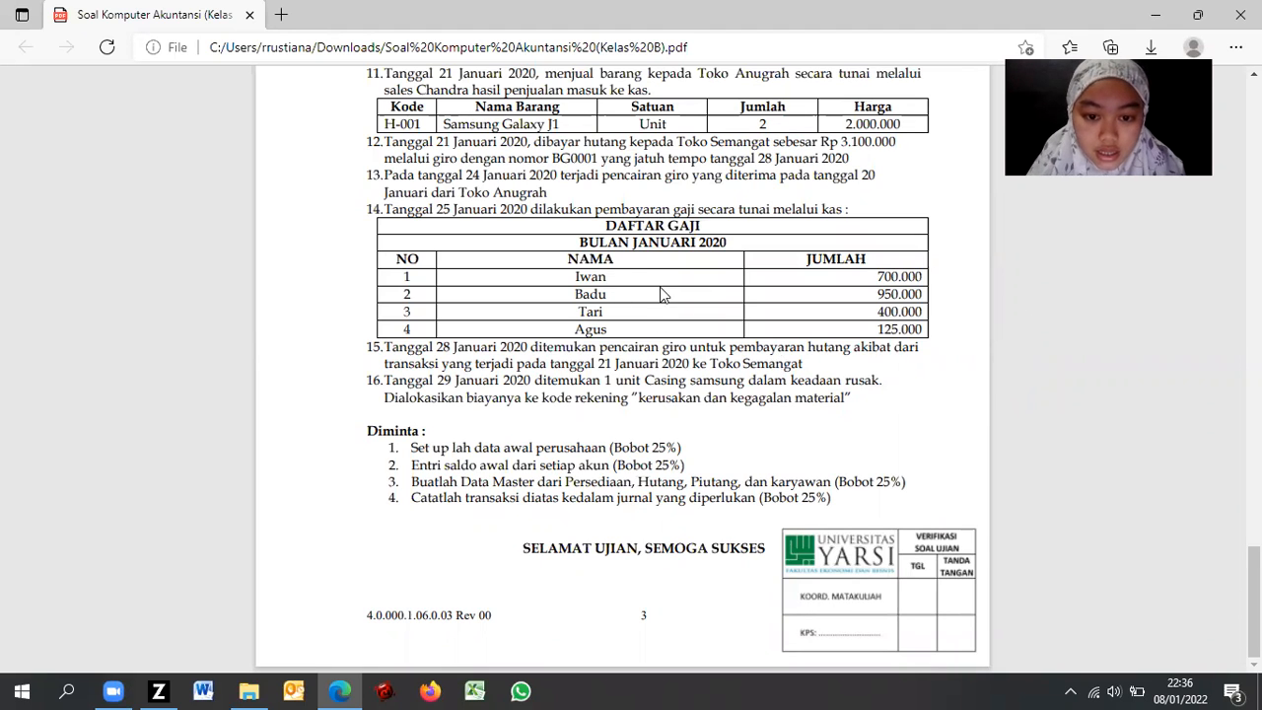
{"action": "key", "text": "alt+Tab"}
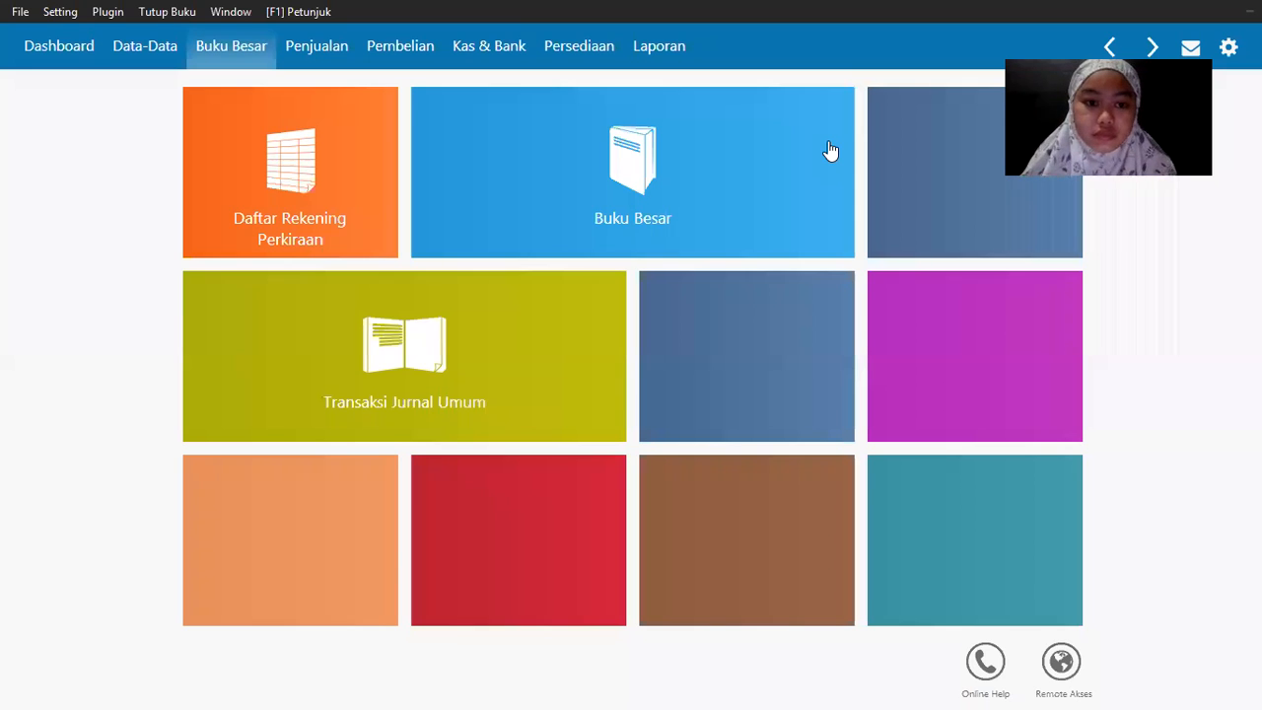
{"action": "left_click", "coordinate": [489, 46]}
{"action": "mouse_move", "coordinate": [596, 228]}
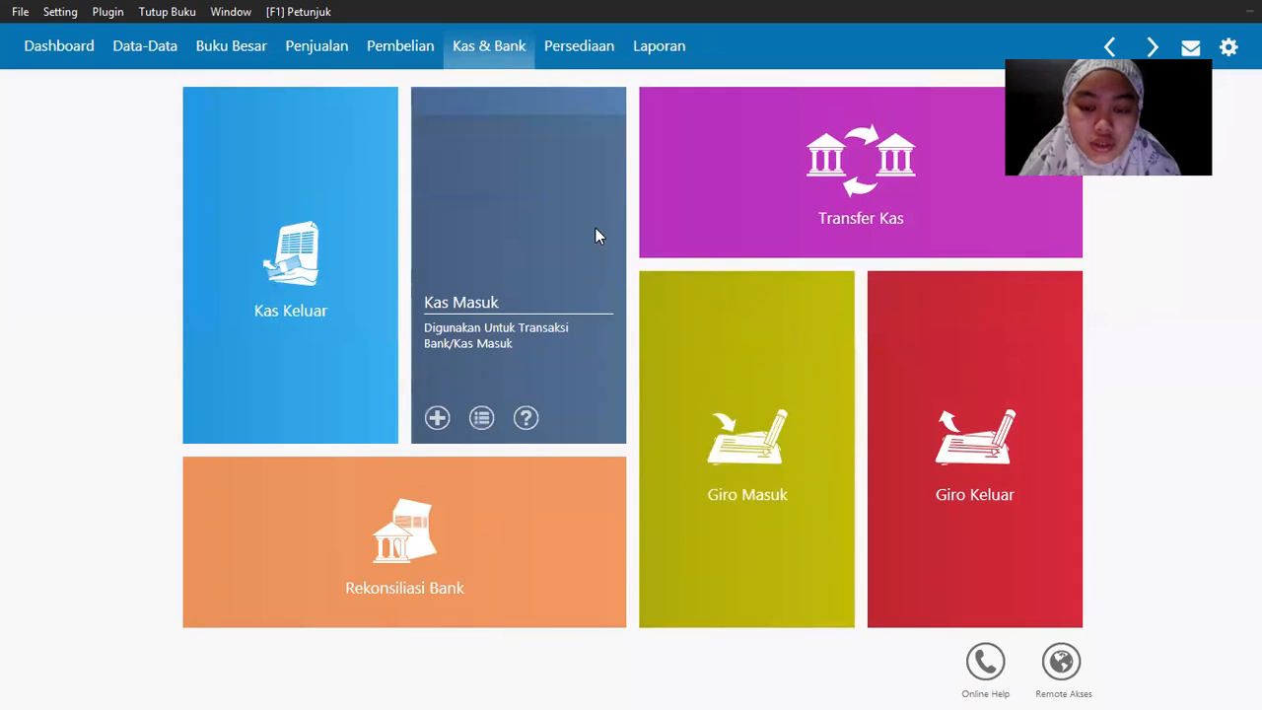
{"action": "key", "text": "alt+Tab"}
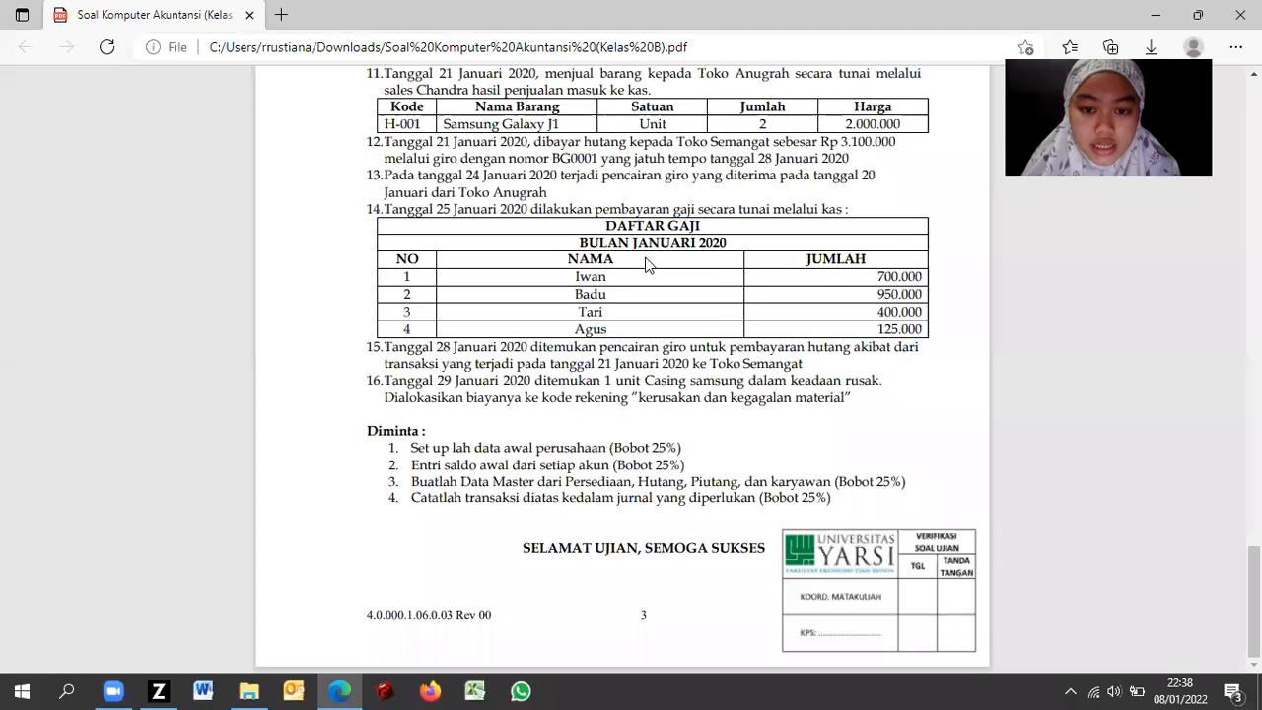
{"action": "key", "text": "alt+Tab"}
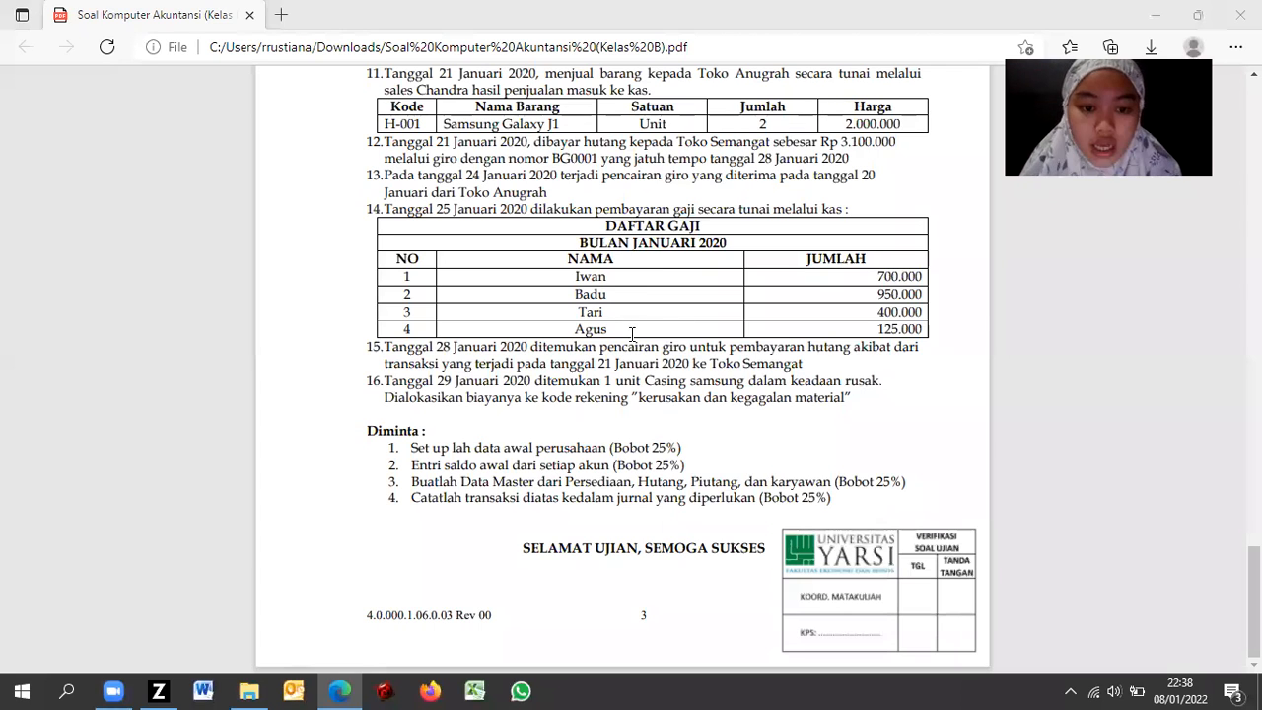
{"action": "key", "text": "alt+Tab"}
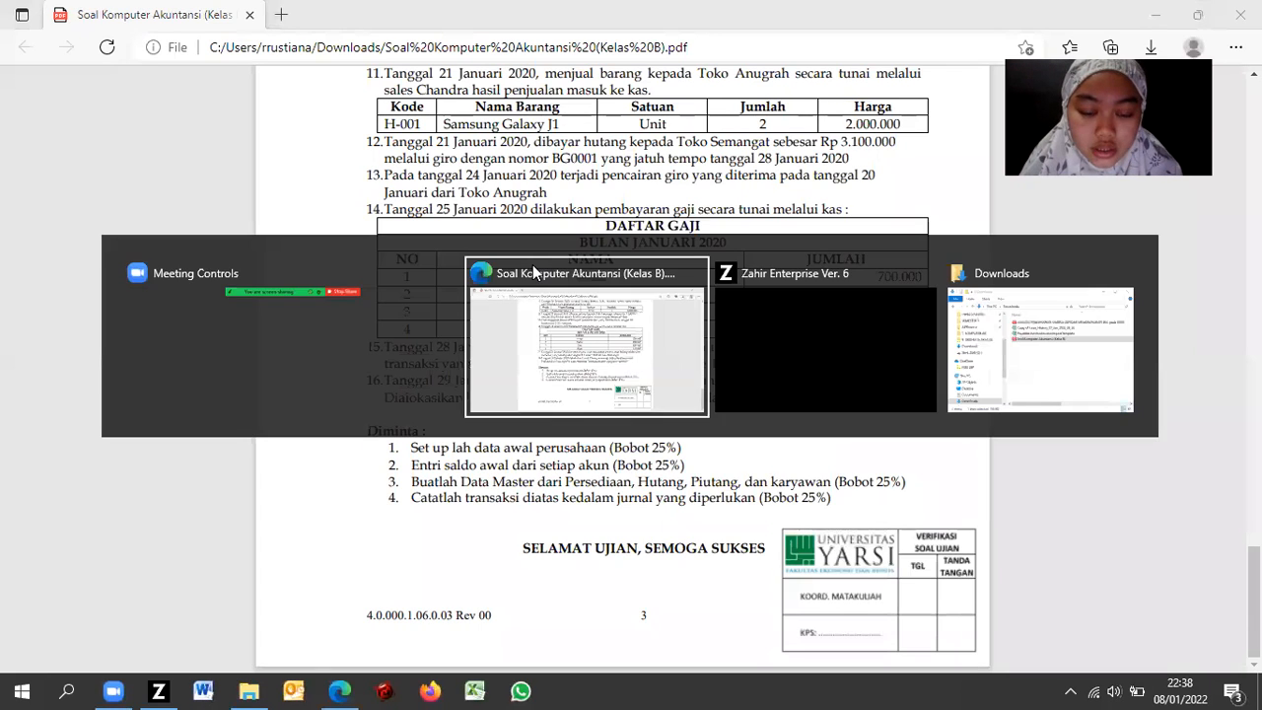
{"action": "left_click", "coordinate": [532, 264]}
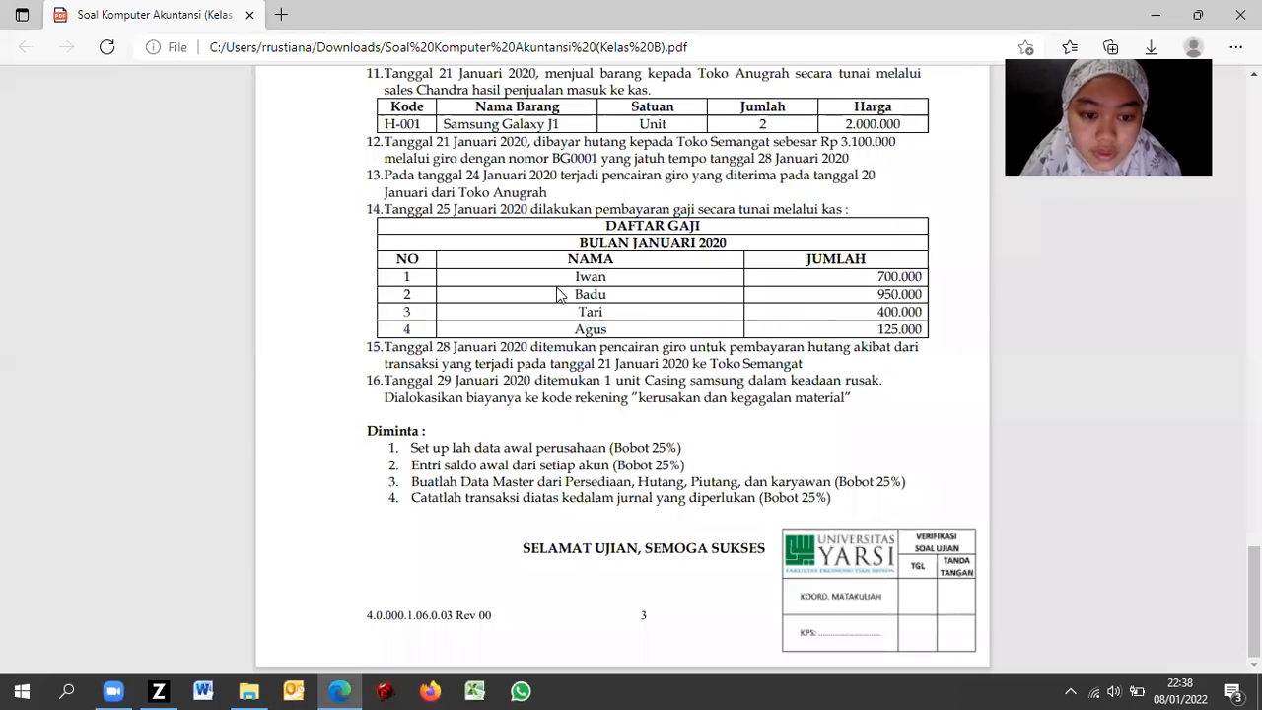
Step: Return to Zahir, open Buku Besar, and start a new general journal entry
{"action": "key", "text": "alt+Tab"}
{"action": "left_click", "coordinate": [557, 294]}
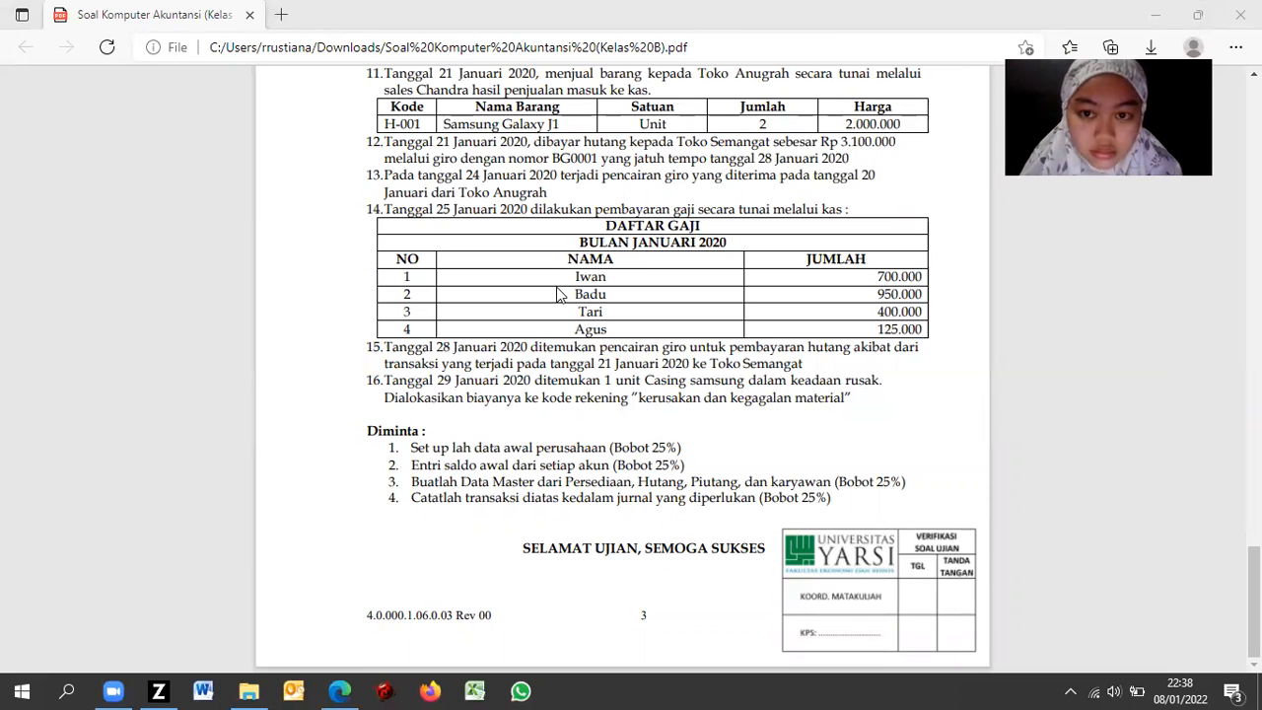
{"action": "key", "text": "alt+Tab"}
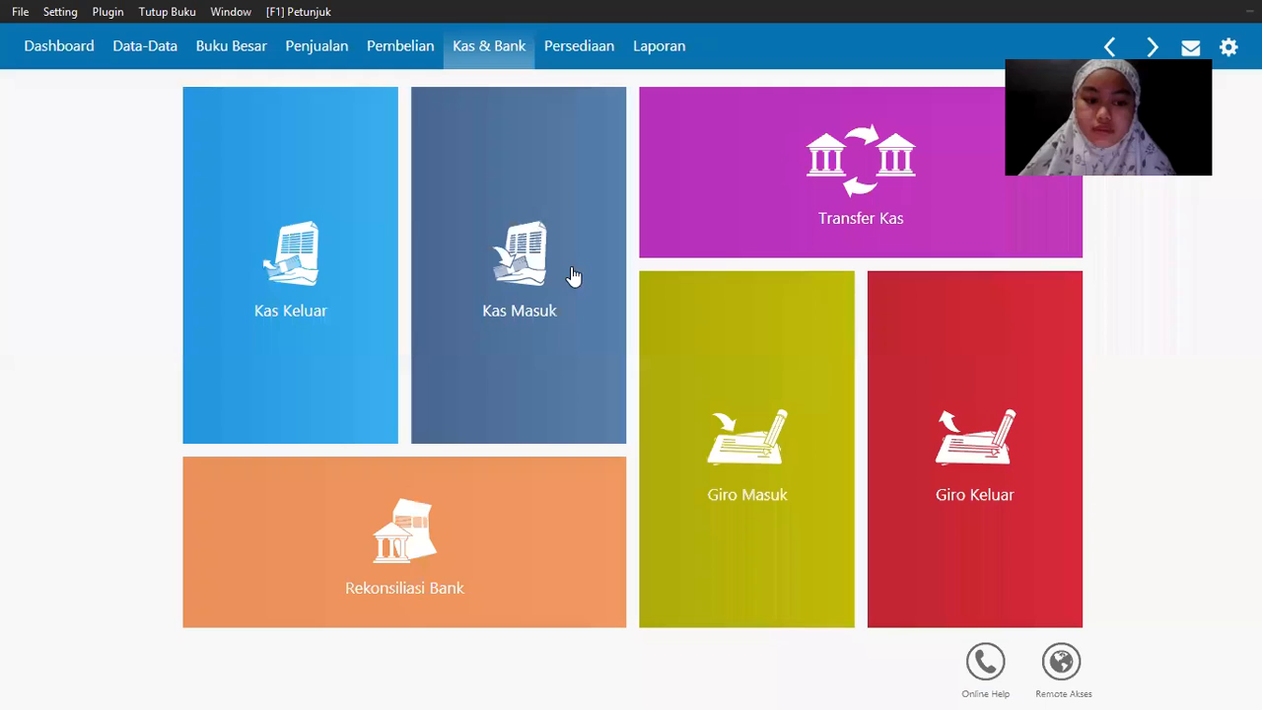
{"action": "mouse_move", "coordinate": [574, 276]}
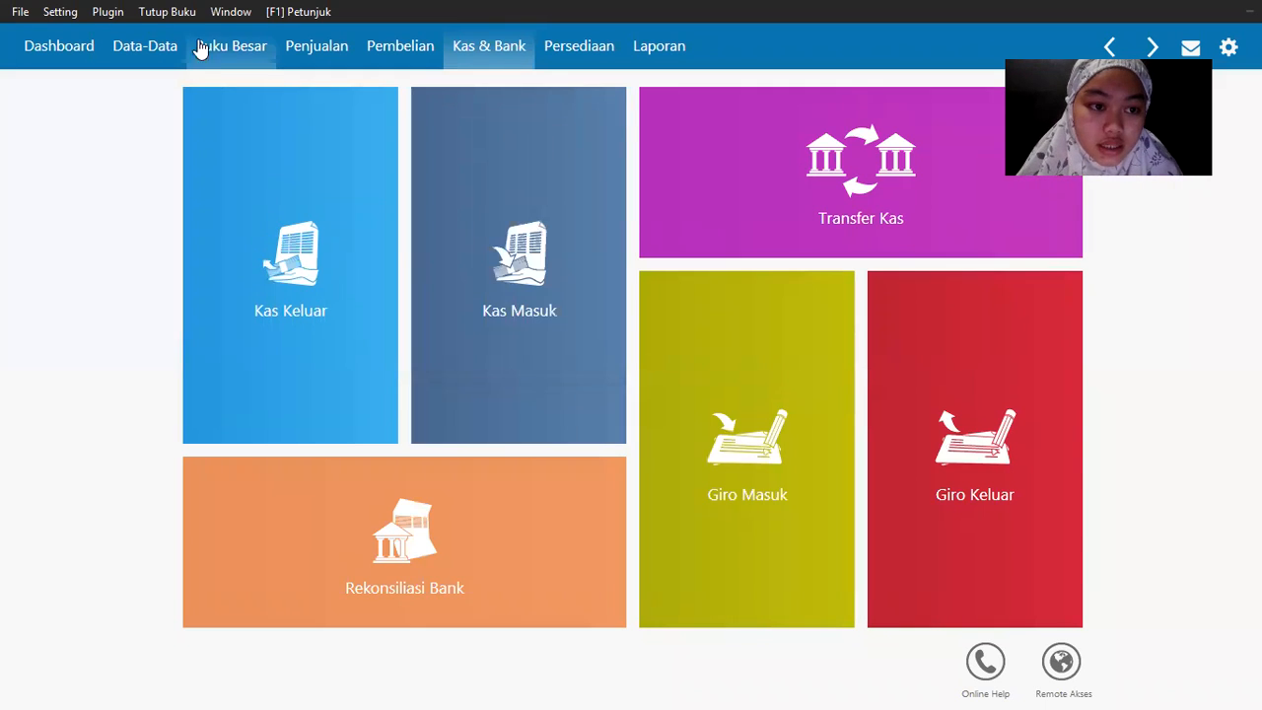
{"action": "left_click", "coordinate": [214, 54]}
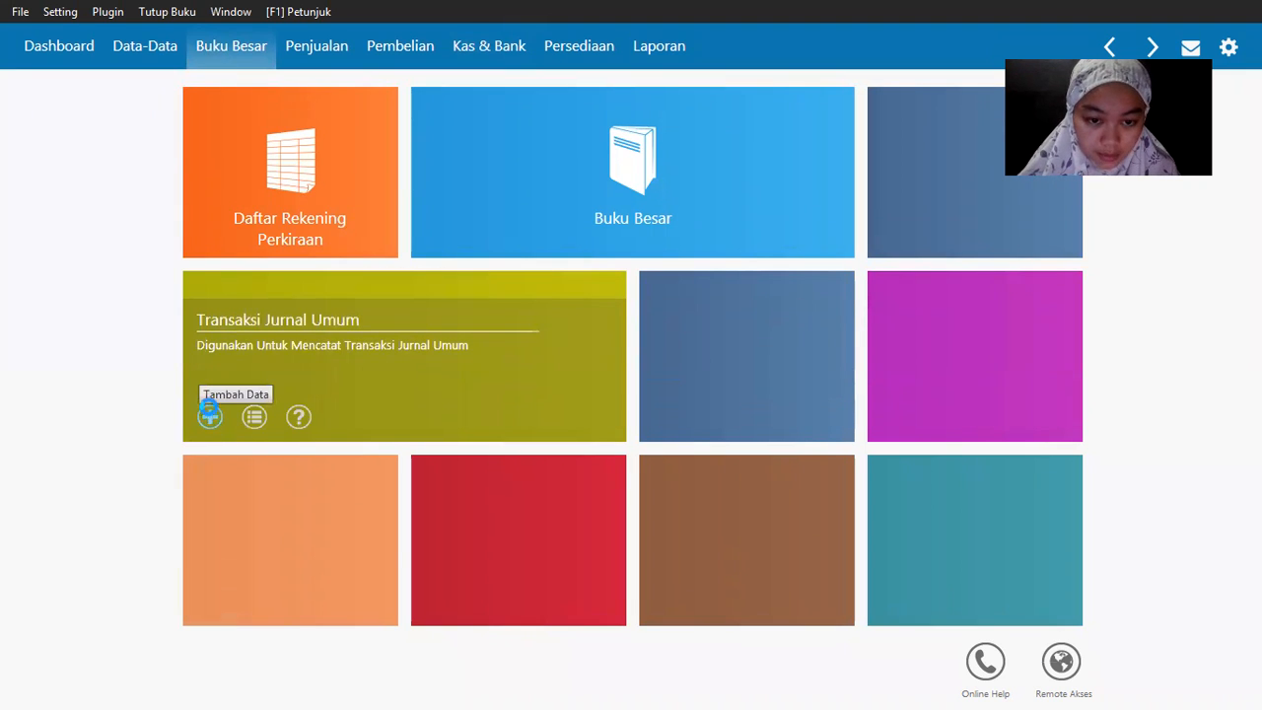
{"action": "left_click", "coordinate": [209, 414]}
Step: Set the journal date to 25 January 2020
{"action": "left_click", "coordinate": [242, 176]}
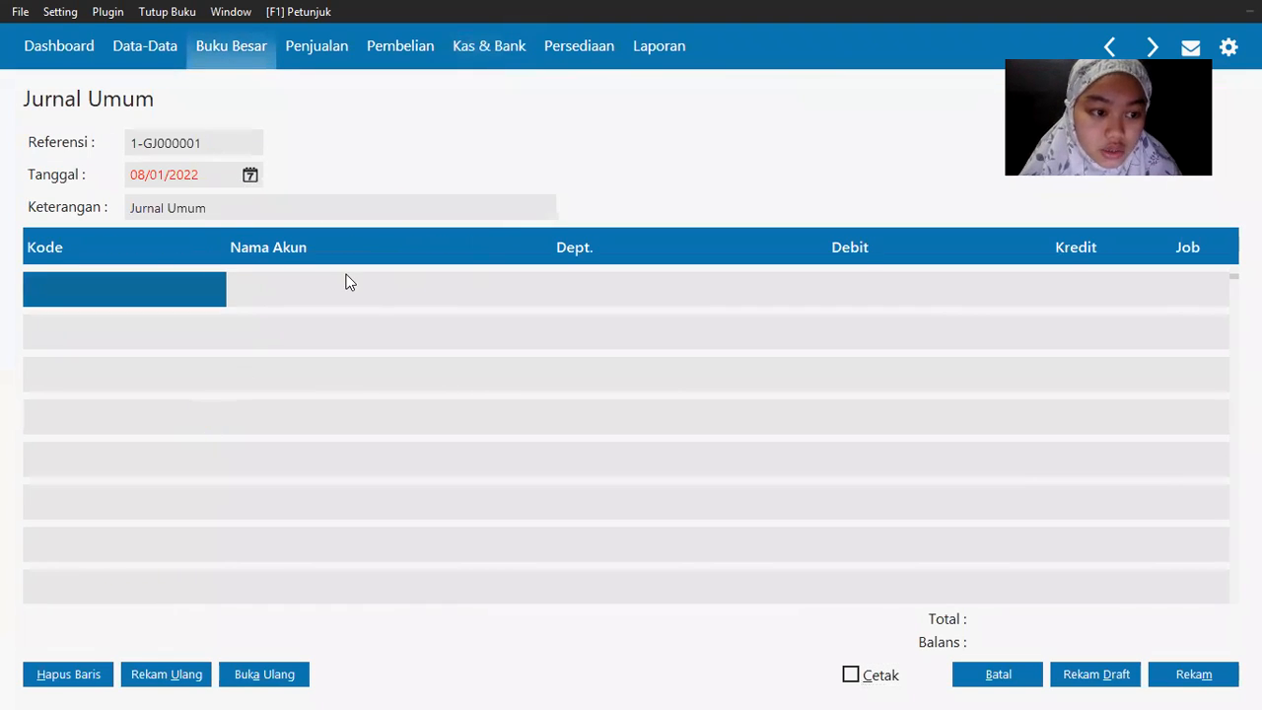
{"action": "key", "text": "alt+Tab"}
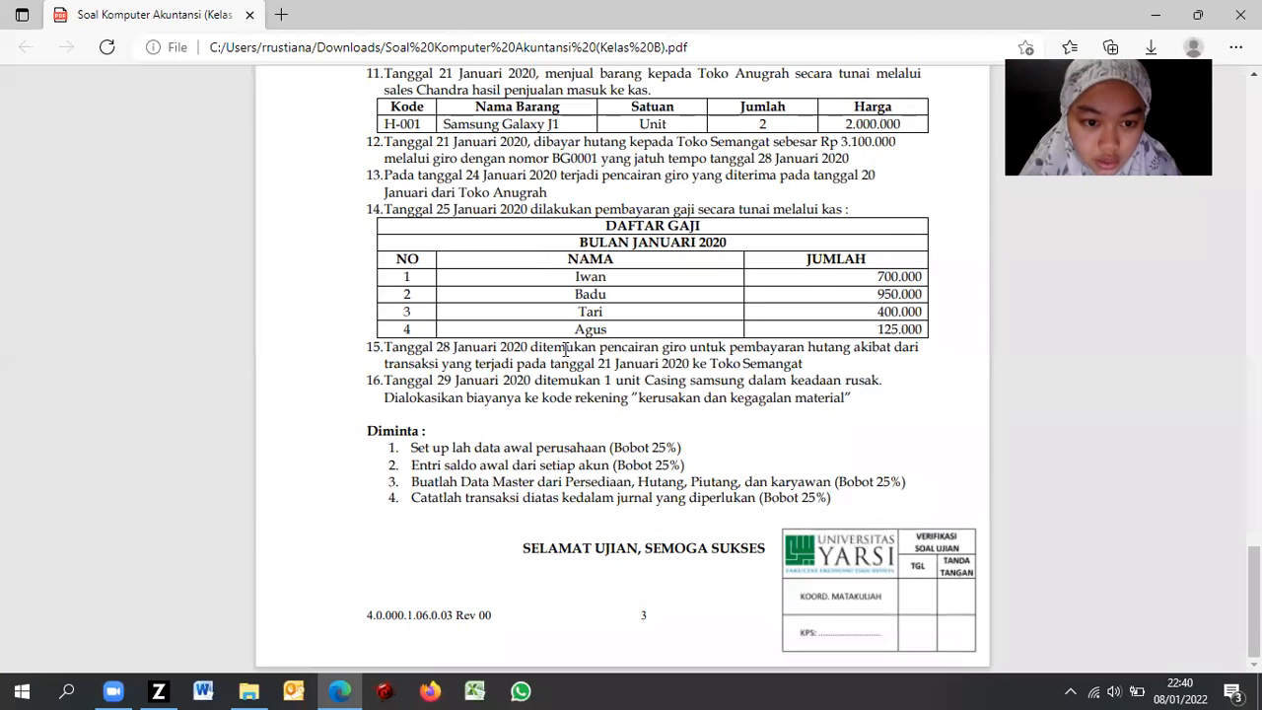
{"action": "key", "text": "alt+Tab"}
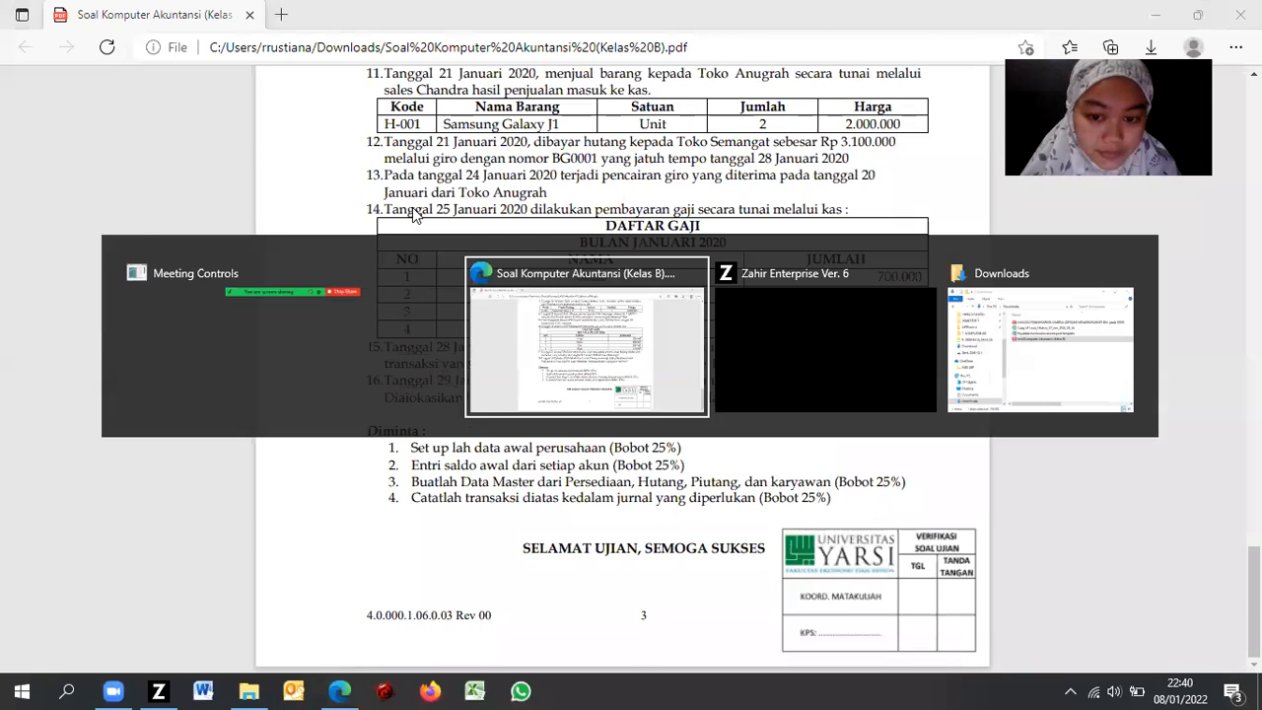
{"action": "left_click", "coordinate": [249, 175]}
{"action": "left_click", "coordinate": [323, 400]}
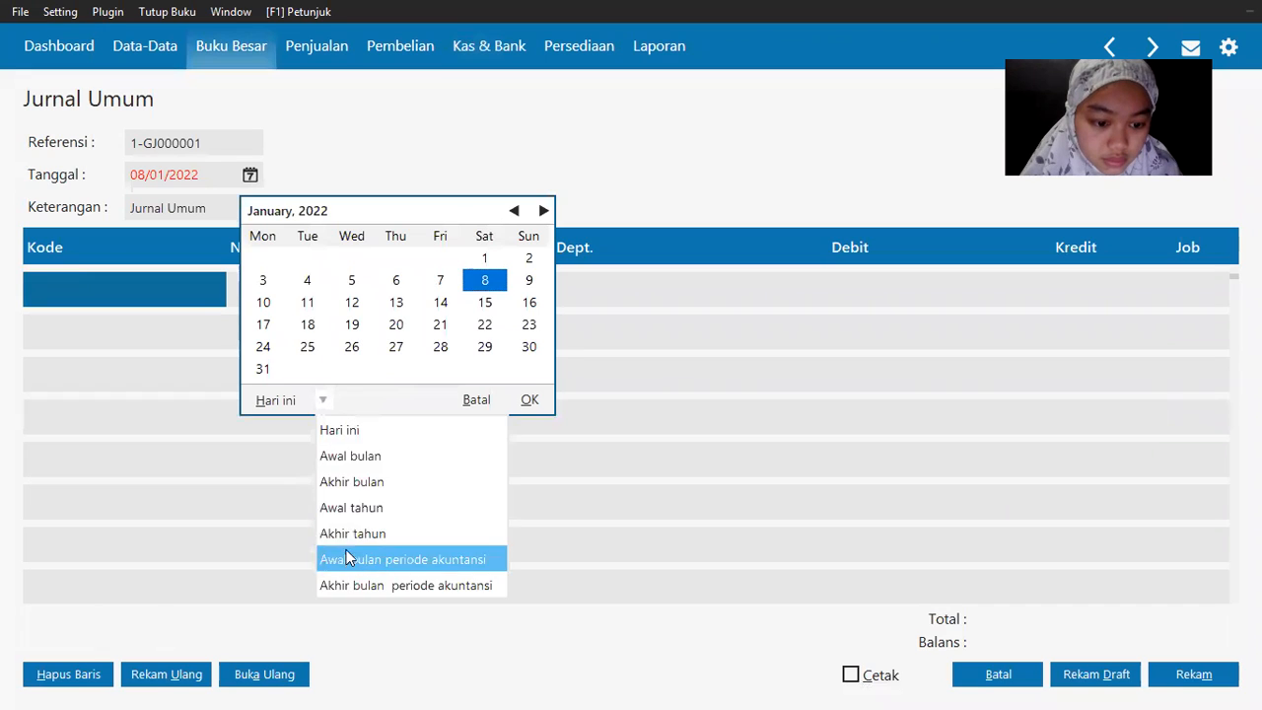
{"action": "left_click", "coordinate": [333, 557]}
{"action": "double_click", "coordinate": [485, 325]}
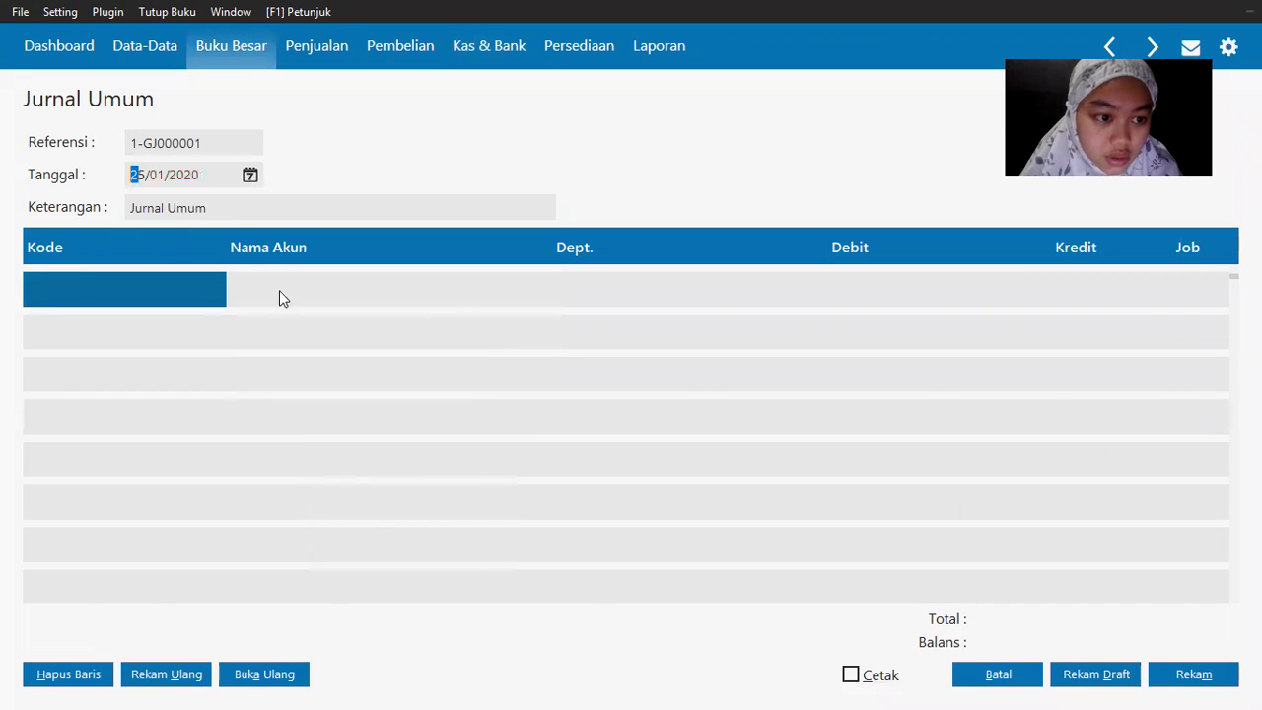
Step: Open the account list for the first line and browse down to the expense accounts
{"action": "double_click", "coordinate": [86, 309]}
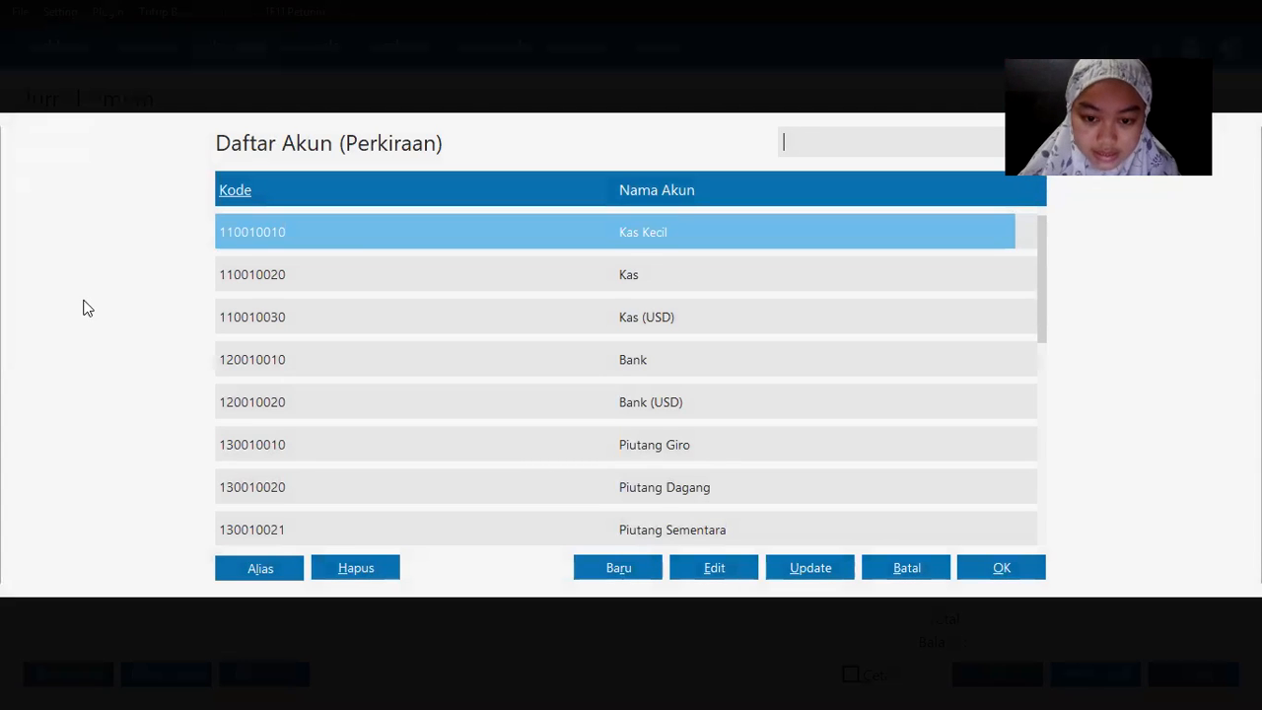
{"action": "key", "text": "Down"}
{"action": "key", "text": "Down"}
{"action": "key", "text": "Down"}
{"action": "key", "text": "Down"}
{"action": "key", "text": "Down"}
{"action": "key", "text": "Down"}
{"action": "key", "text": "Down"}
{"action": "key", "text": "Down"}
{"action": "key", "text": "Down"}
{"action": "key", "text": "Down"}
{"action": "key", "text": "Down"}
{"action": "key", "text": "Down"}
{"action": "key", "text": "Down"}
{"action": "key", "text": "Down"}
{"action": "key", "text": "Down"}
{"action": "key", "text": "Down"}
{"action": "key", "text": "Down"}
{"action": "key", "text": "Down"}
{"action": "key", "text": "Down"}
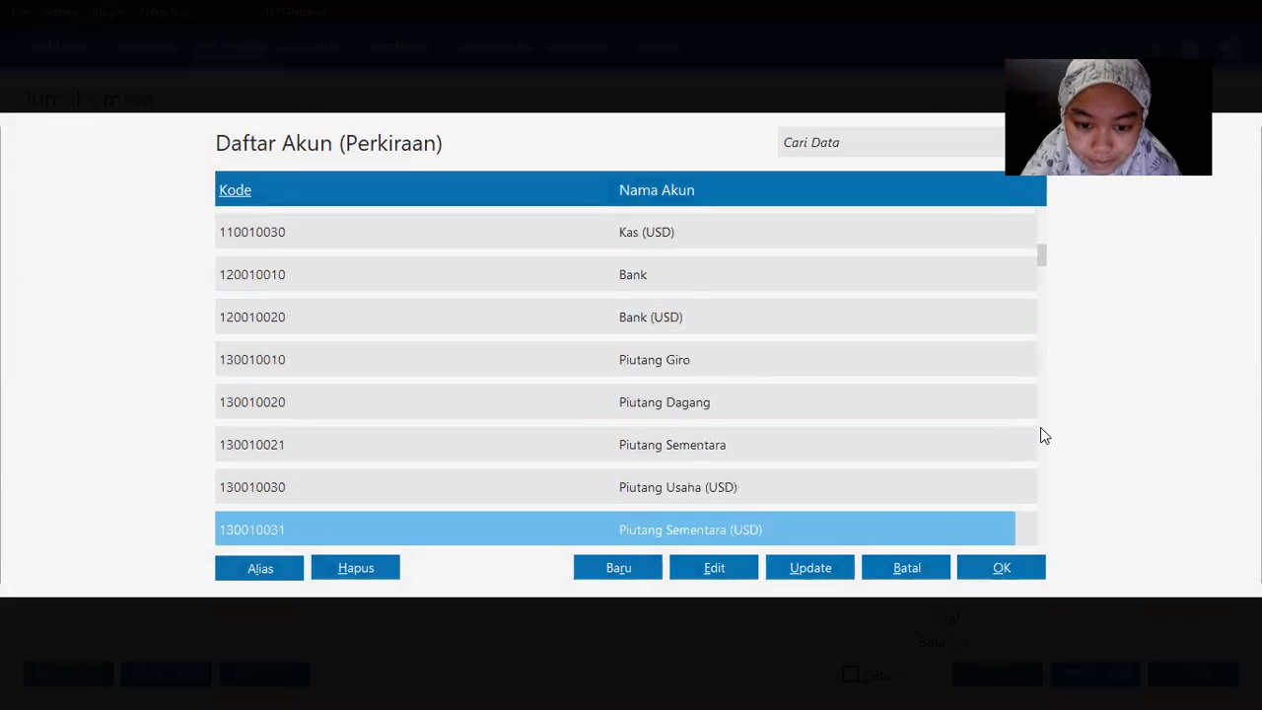
{"action": "key", "text": "Up"}
{"action": "key", "text": "Down"}
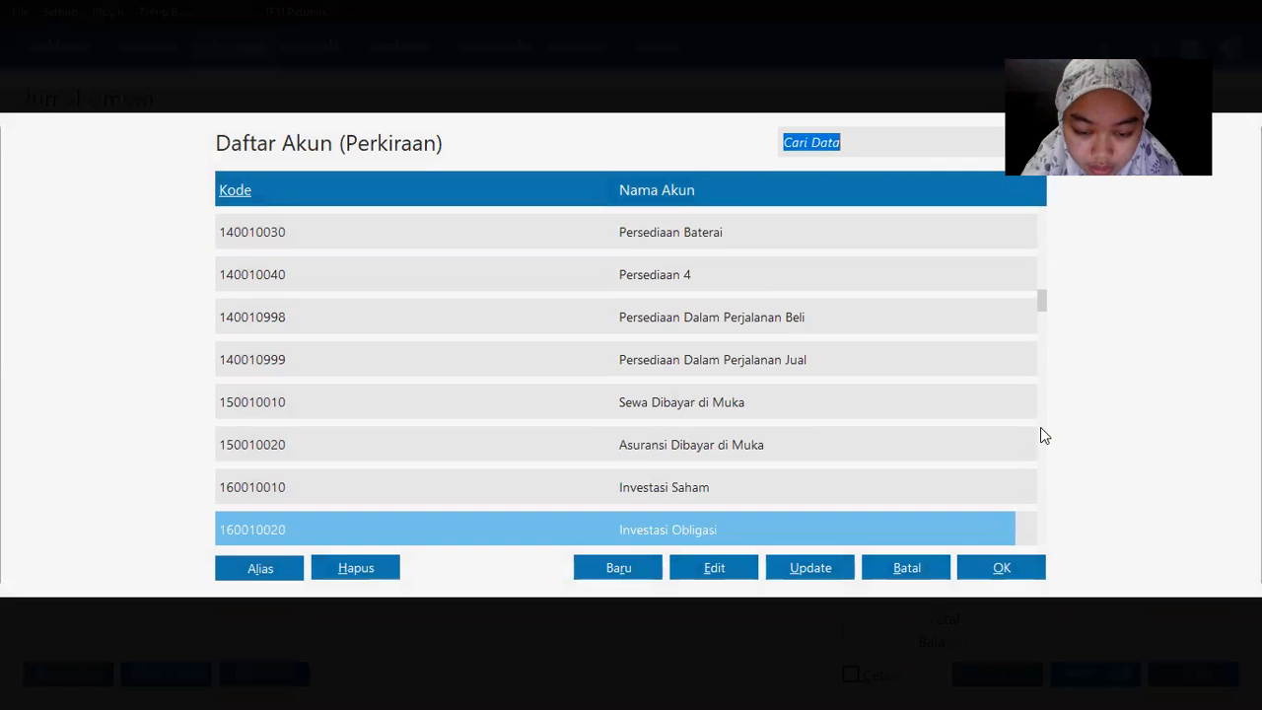
{"action": "key", "text": "Down"}
{"action": "key", "text": "Down"}
{"action": "key", "text": "Down"}
{"action": "key", "text": "Down"}
{"action": "key", "text": "Down"}
{"action": "key", "text": "Down"}
{"action": "key", "text": "Down"}
{"action": "key", "text": "Down"}
{"action": "key", "text": "Up"}
{"action": "key", "text": "Up"}
{"action": "key", "text": "Up"}
{"action": "key", "text": "Up"}
{"action": "key", "text": "Up"}
{"action": "key", "text": "Up"}
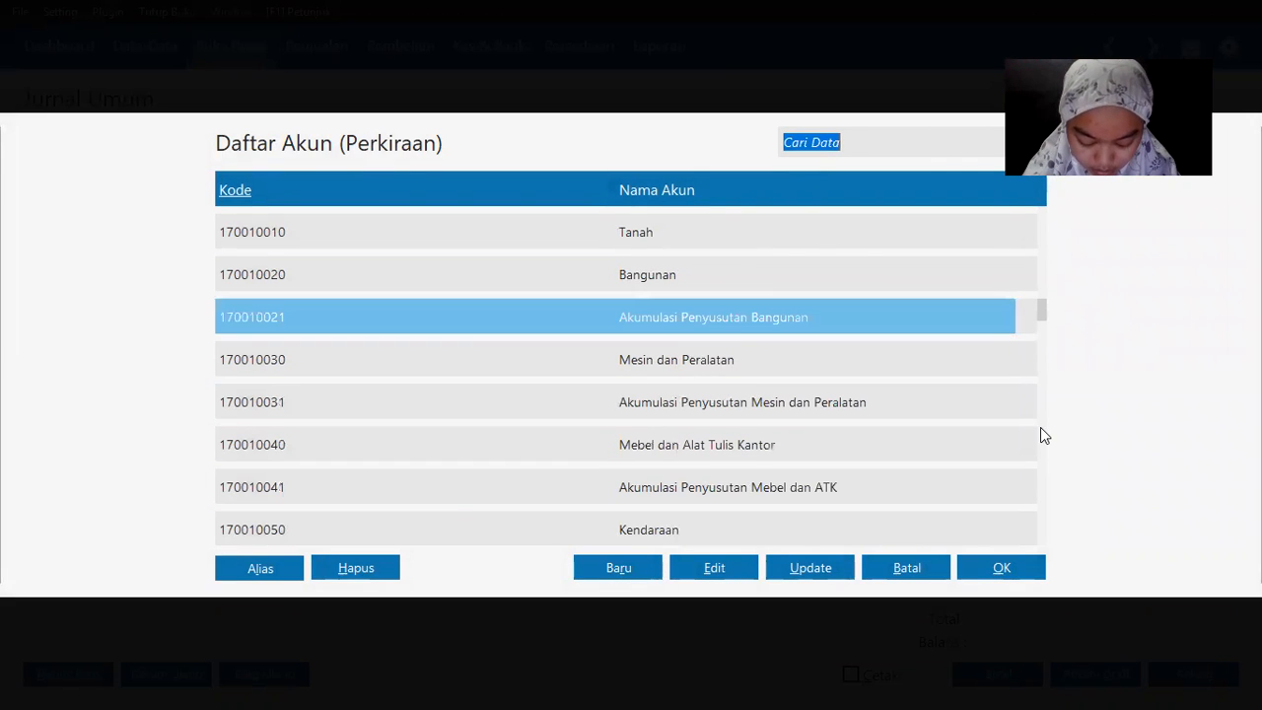
{"action": "key", "text": "Up"}
{"action": "key", "text": "Up"}
{"action": "key", "text": "Down"}
{"action": "key", "text": "Down"}
{"action": "key", "text": "Down"}
{"action": "key", "text": "Down"}
{"action": "key", "text": "Down"}
{"action": "key", "text": "Down"}
{"action": "key", "text": "Down"}
{"action": "key", "text": "Down"}
{"action": "key", "text": "Down"}
{"action": "key", "text": "Down"}
{"action": "key", "text": "Down"}
{"action": "key", "text": "Down"}
{"action": "key", "text": "Down"}
{"action": "key", "text": "Down"}
{"action": "key", "text": "Down"}
{"action": "key", "text": "Down"}
{"action": "key", "text": "Down"}
{"action": "key", "text": "Down"}
{"action": "key", "text": "Down"}
{"action": "key", "text": "Down"}
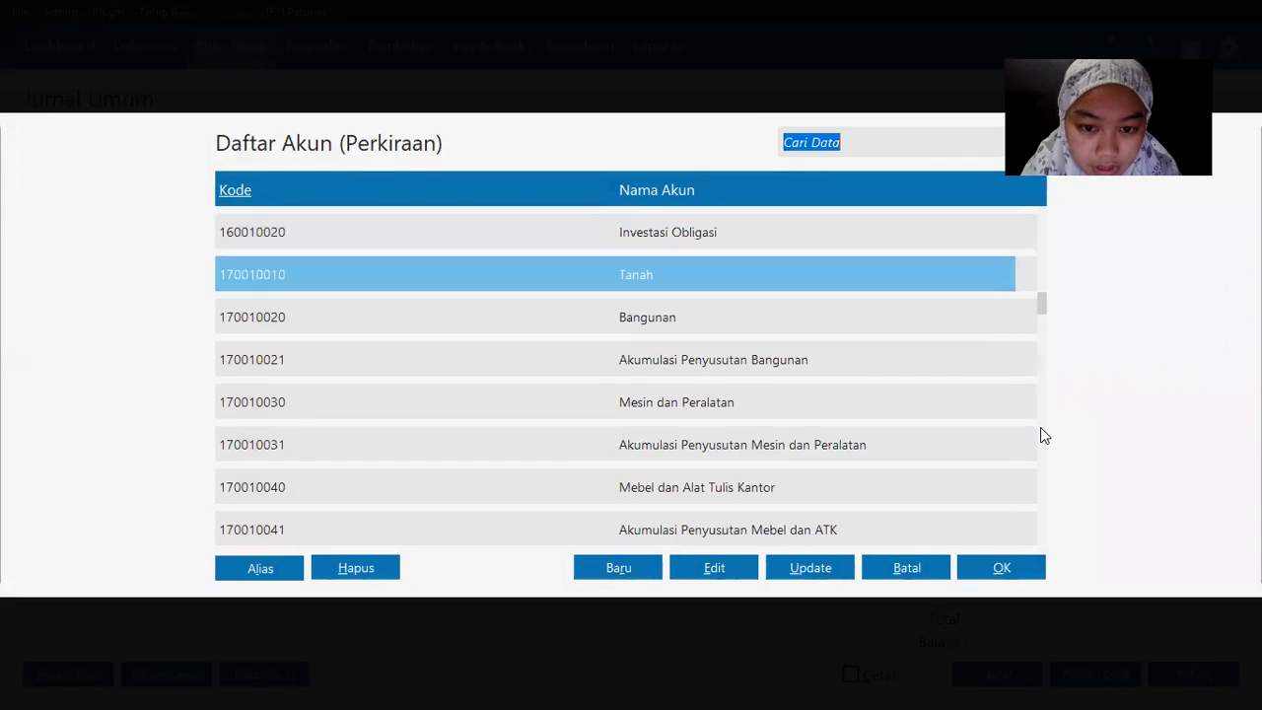
{"action": "key", "text": "Down"}
{"action": "key", "text": "Down"}
{"action": "key", "text": "Down"}
{"action": "key", "text": "Down"}
{"action": "key", "text": "Down"}
{"action": "key", "text": "Down"}
{"action": "key", "text": "Down"}
{"action": "key", "text": "Down"}
{"action": "key", "text": "Down"}
{"action": "key", "text": "Down"}
{"action": "key", "text": "Down"}
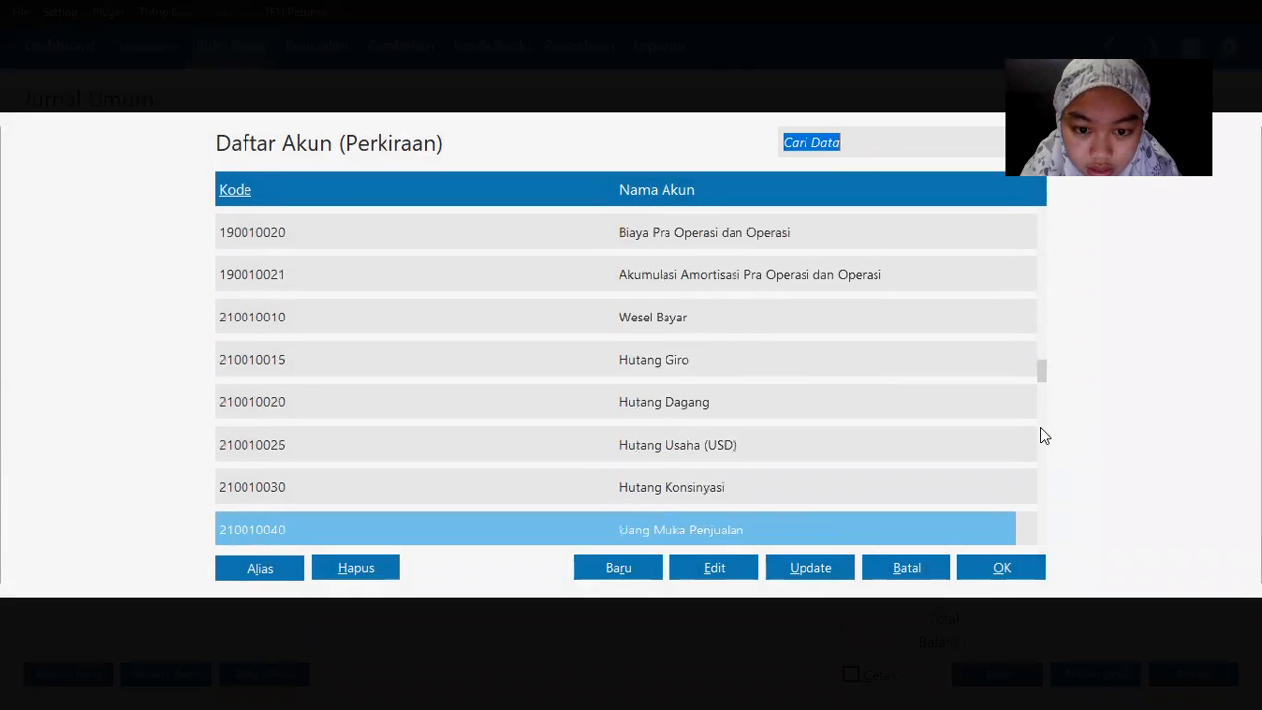
{"action": "key", "text": "Down"}
{"action": "key", "text": "Down"}
{"action": "key", "text": "Down"}
{"action": "key", "text": "Down"}
{"action": "key", "text": "Down"}
{"action": "key", "text": "Down"}
{"action": "key", "text": "Down"}
{"action": "key", "text": "Down"}
{"action": "key", "text": "Down"}
{"action": "key", "text": "Down"}
{"action": "key", "text": "Down"}
{"action": "key", "text": "Down"}
{"action": "key", "text": "Down"}
{"action": "key", "text": "Down"}
{"action": "key", "text": "Down"}
{"action": "key", "text": "Down"}
{"action": "key", "text": "Down"}
{"action": "key", "text": "Down"}
{"action": "key", "text": "Down"}
{"action": "key", "text": "Down"}
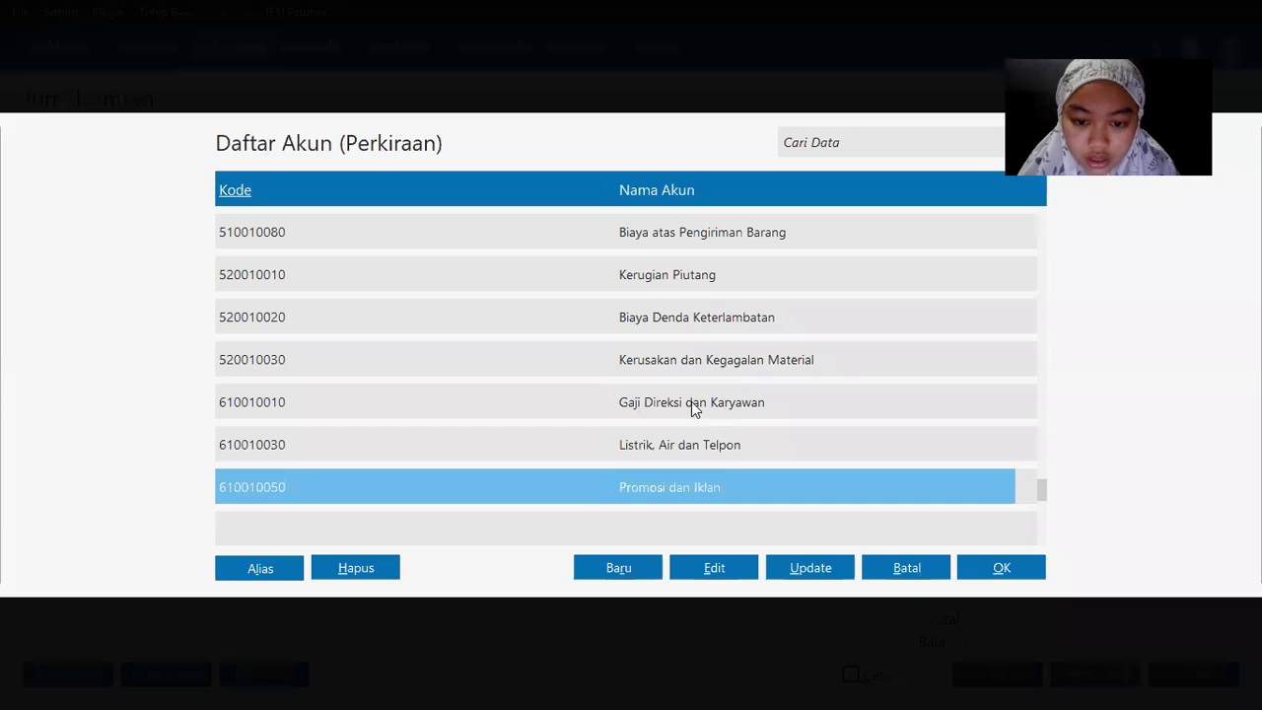
Step: Debit Gaji Direksi dan Karyawan with 2175000 on the first journal line
{"action": "double_click", "coordinate": [691, 401]}
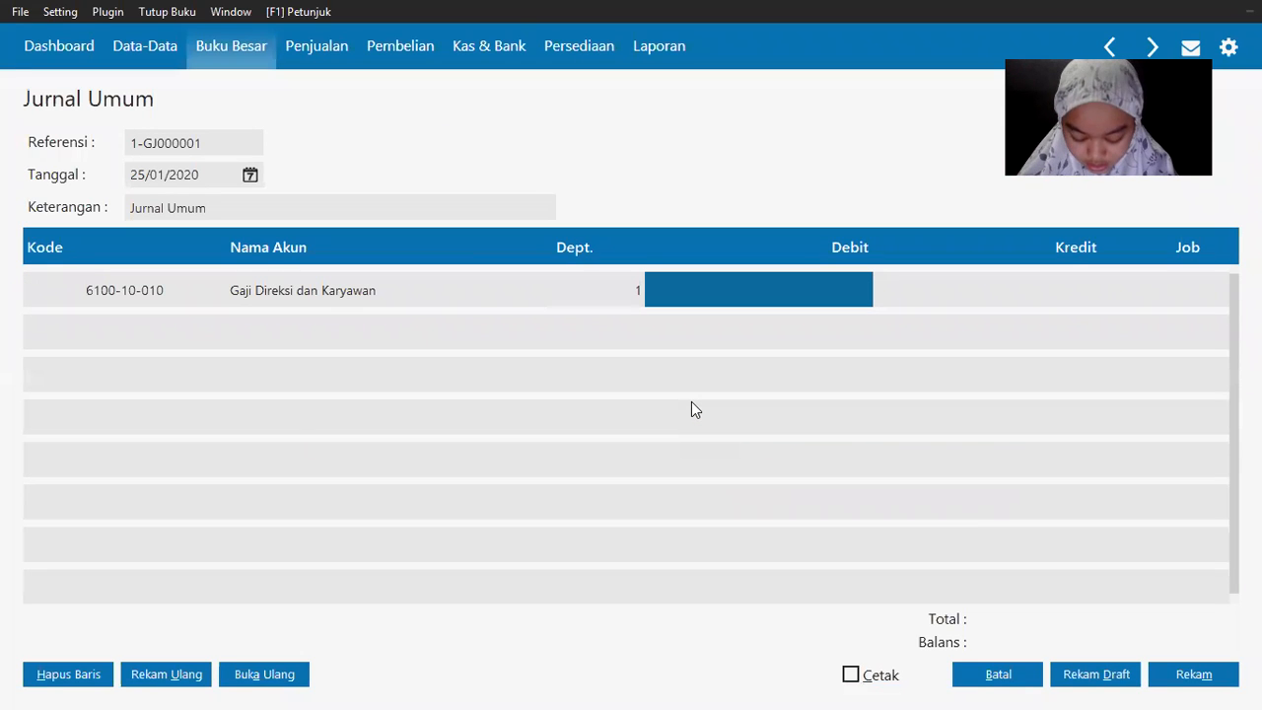
{"action": "type", "text": "2175000"}
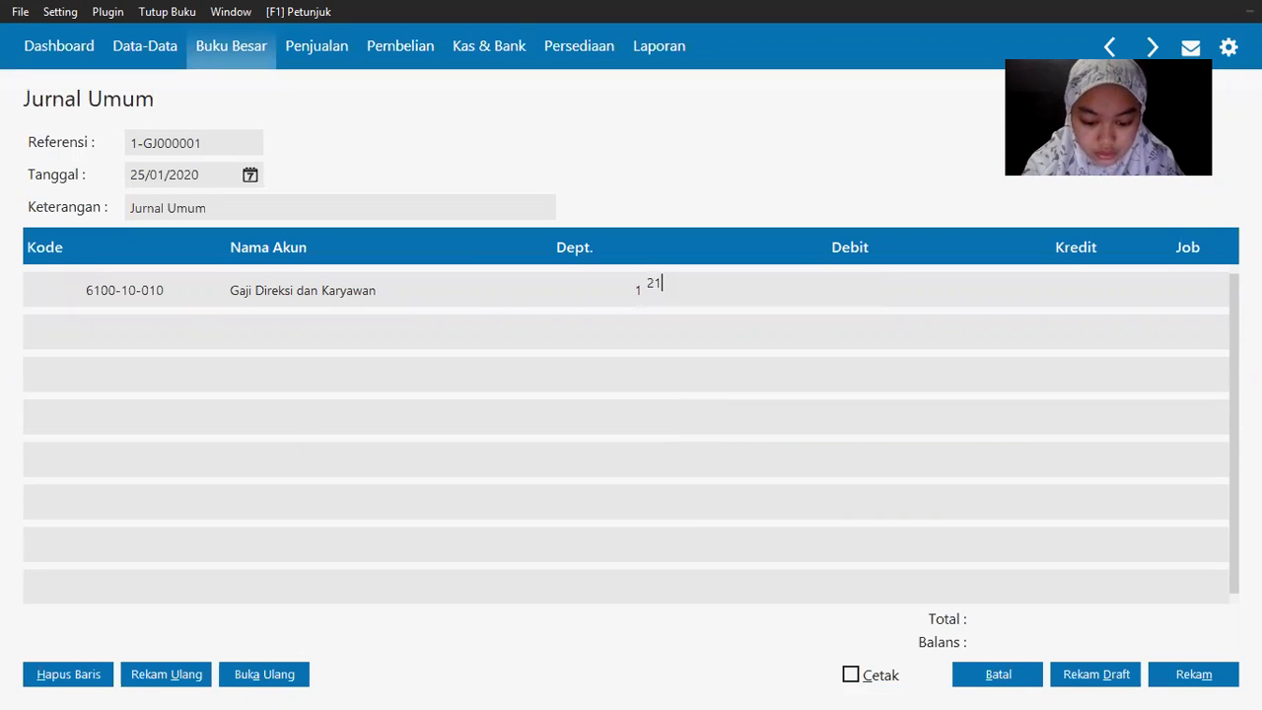
{"action": "key", "text": "Tab"}
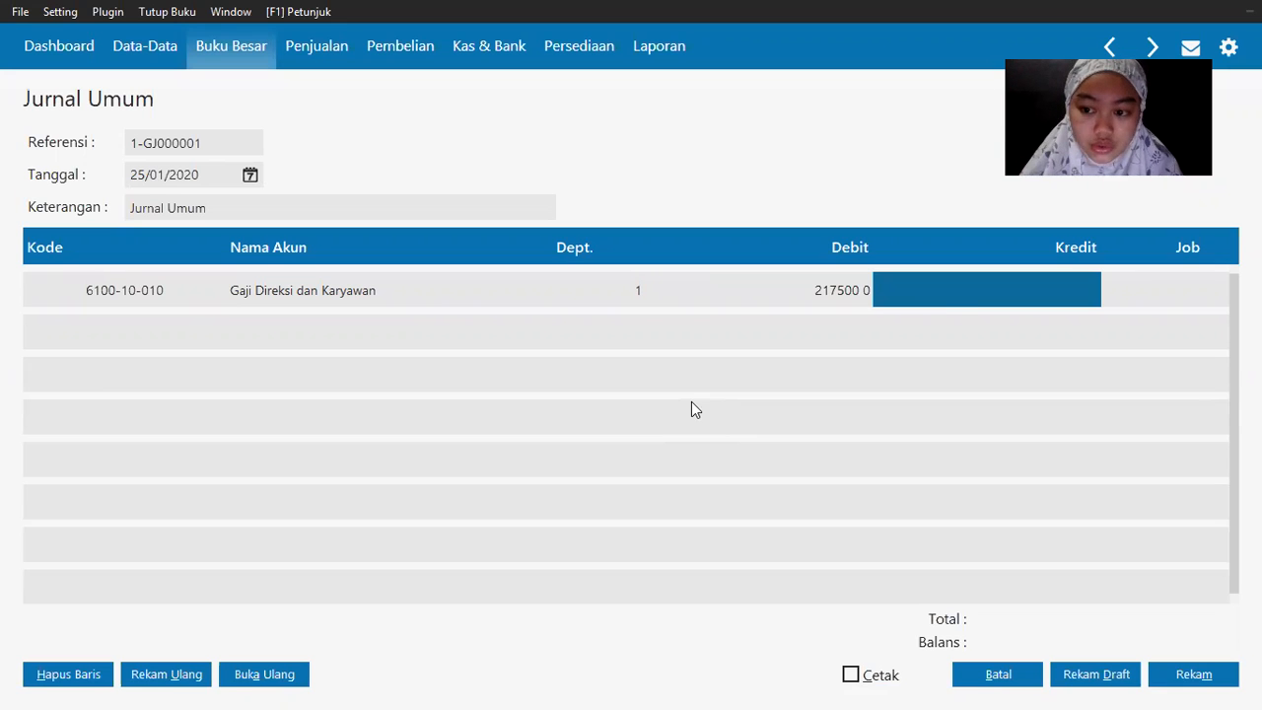
{"action": "key", "text": "alt+Tab"}
{"action": "key", "text": "alt+Tab"}
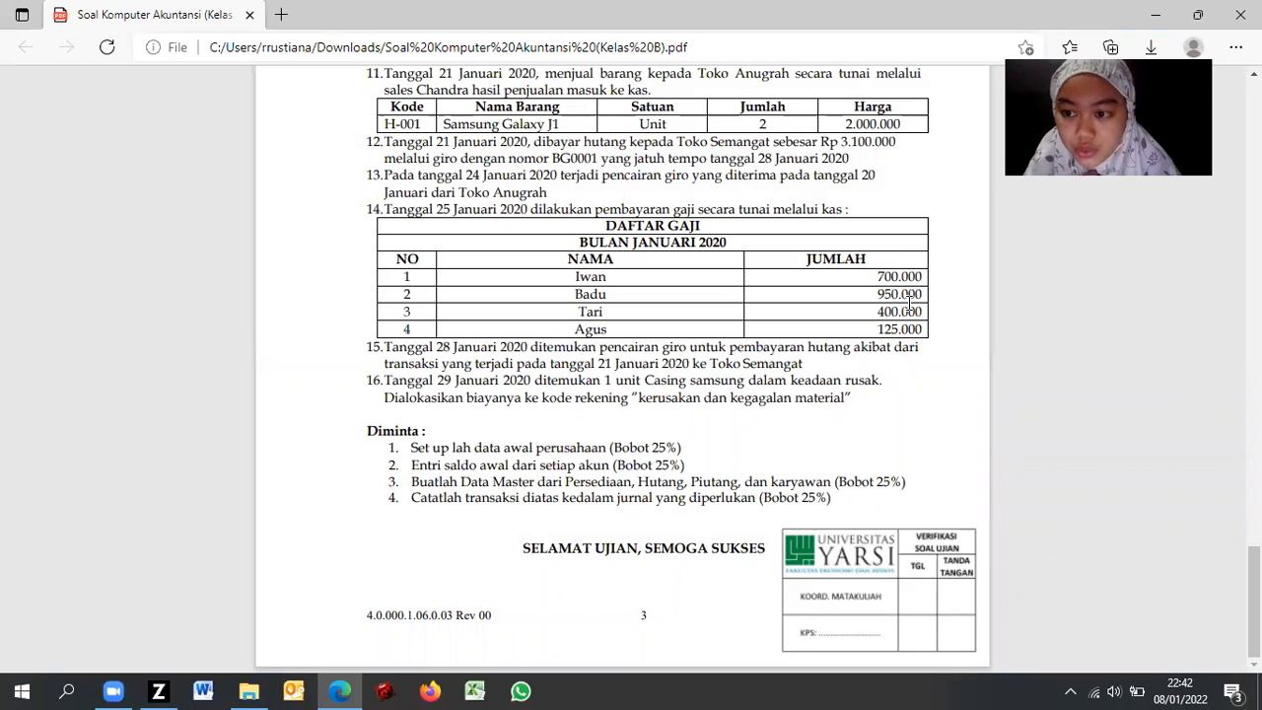
{"action": "key", "text": "alt+Tab"}
Step: Add a Kas credit line for 2175000 and post the balanced salary journal
{"action": "left_click", "coordinate": [1112, 286]}
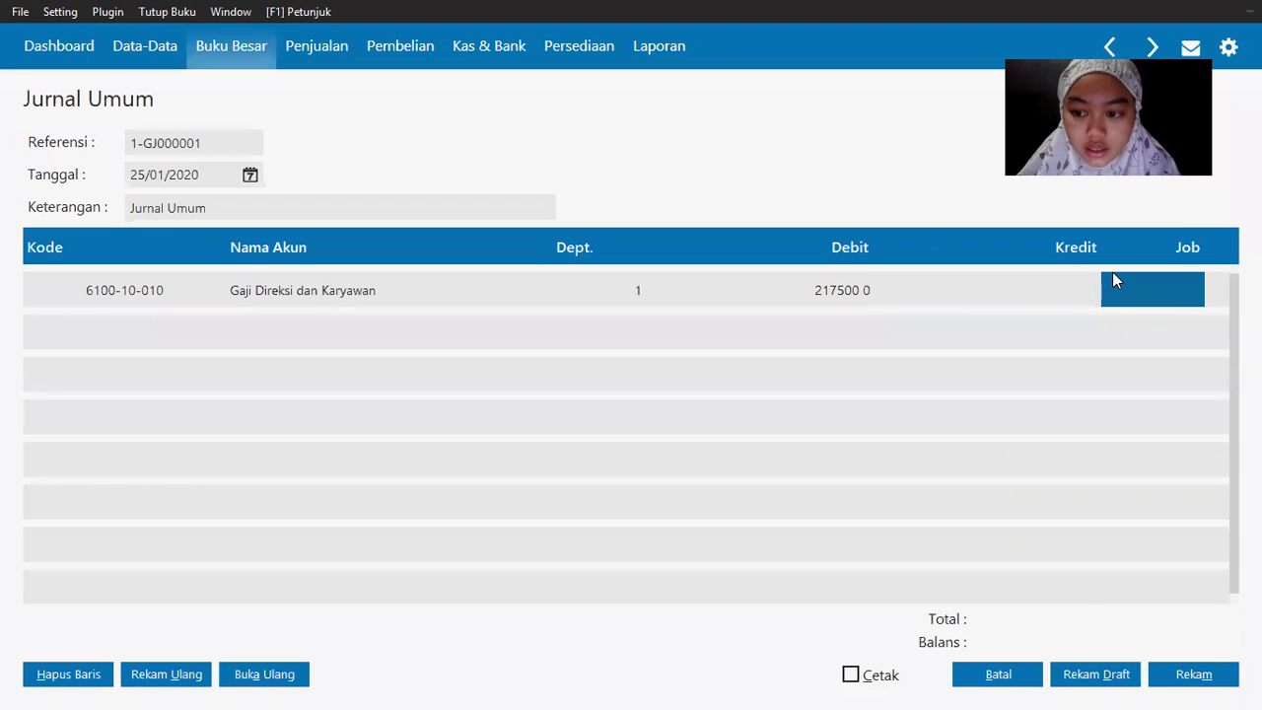
{"action": "key", "text": "Tab"}
{"action": "double_click", "coordinate": [115, 333]}
{"action": "left_click_drag", "start_coordinate": [1042, 326], "coordinate": [1033, 235]}
{"action": "double_click", "coordinate": [611, 276]}
{"action": "key", "text": "Tab"}
{"action": "key", "text": "Tab"}
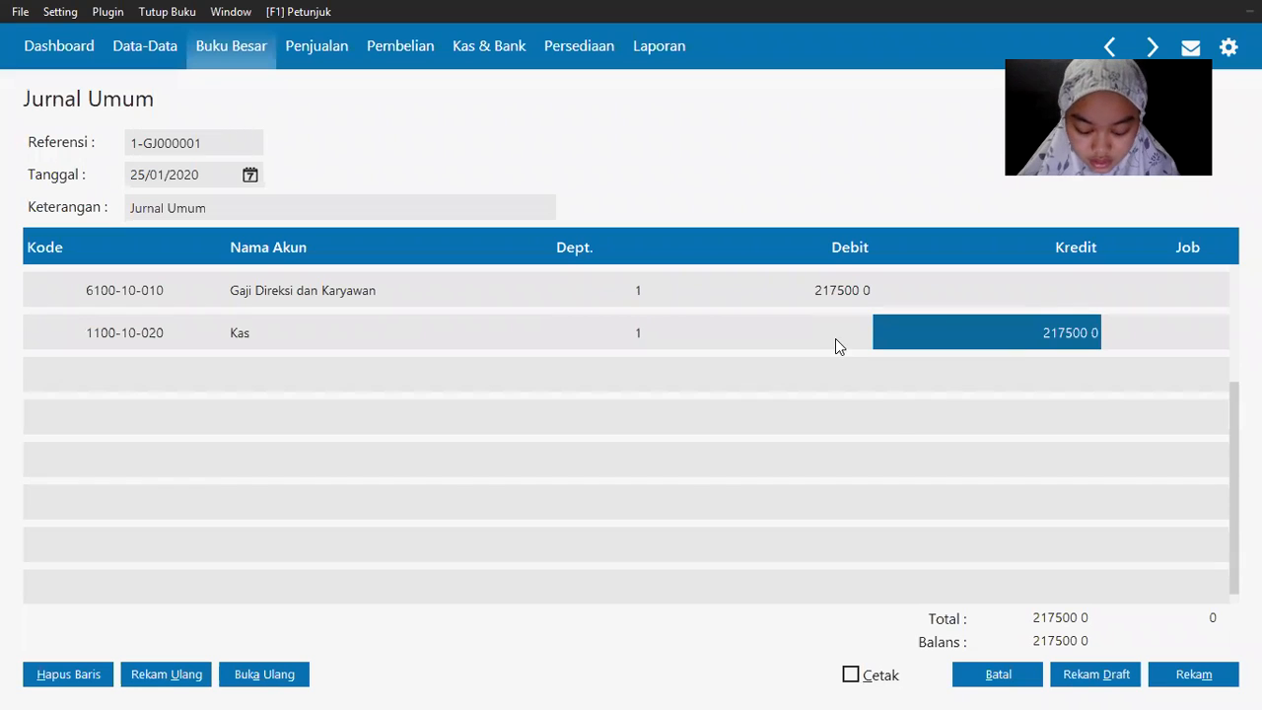
{"action": "left_click", "coordinate": [285, 209]}
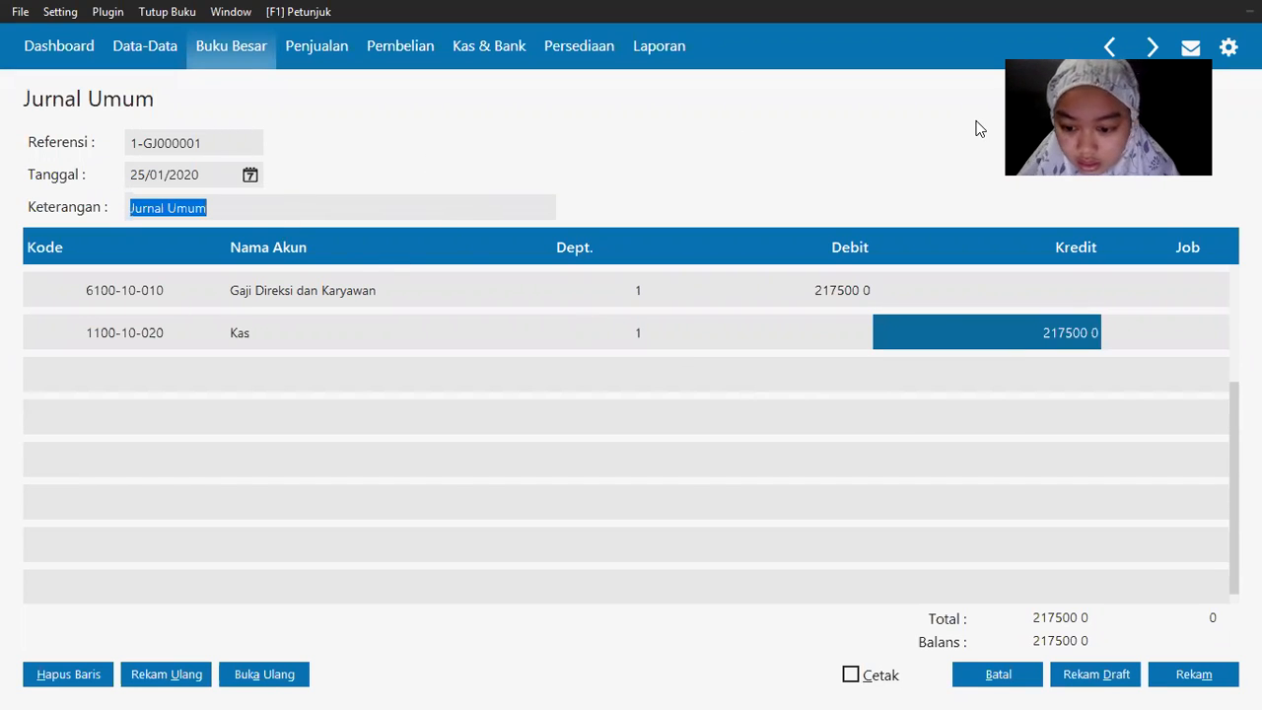
{"action": "left_click", "coordinate": [1197, 673]}
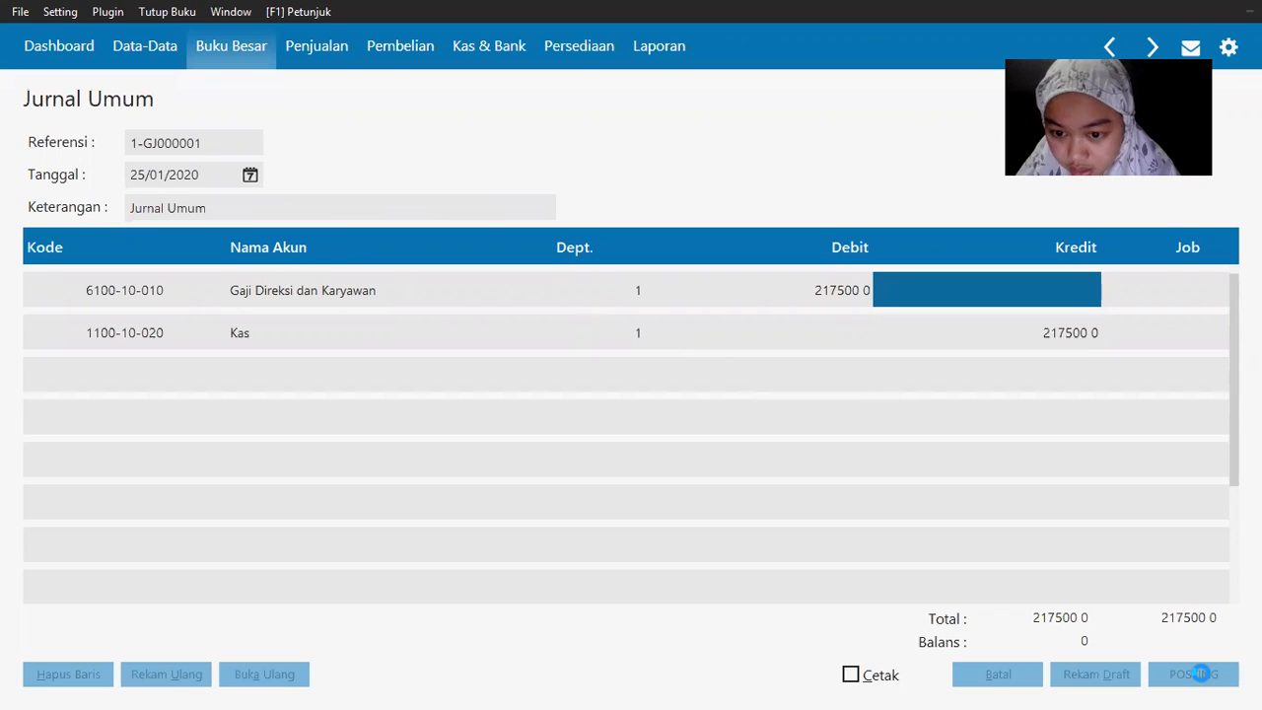
Step: Close the journal form and open the Giro Masuk list under Kas & Bank
{"action": "left_click", "coordinate": [995, 676]}
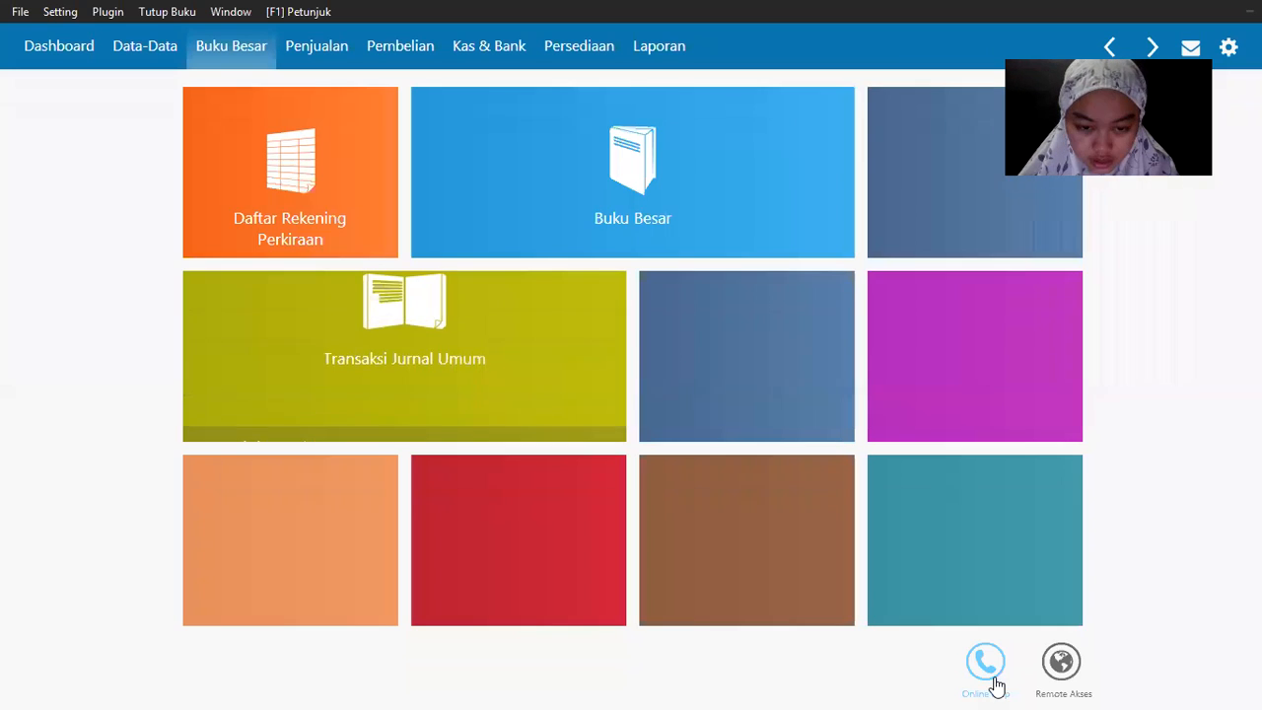
{"action": "key", "text": "alt+Tab"}
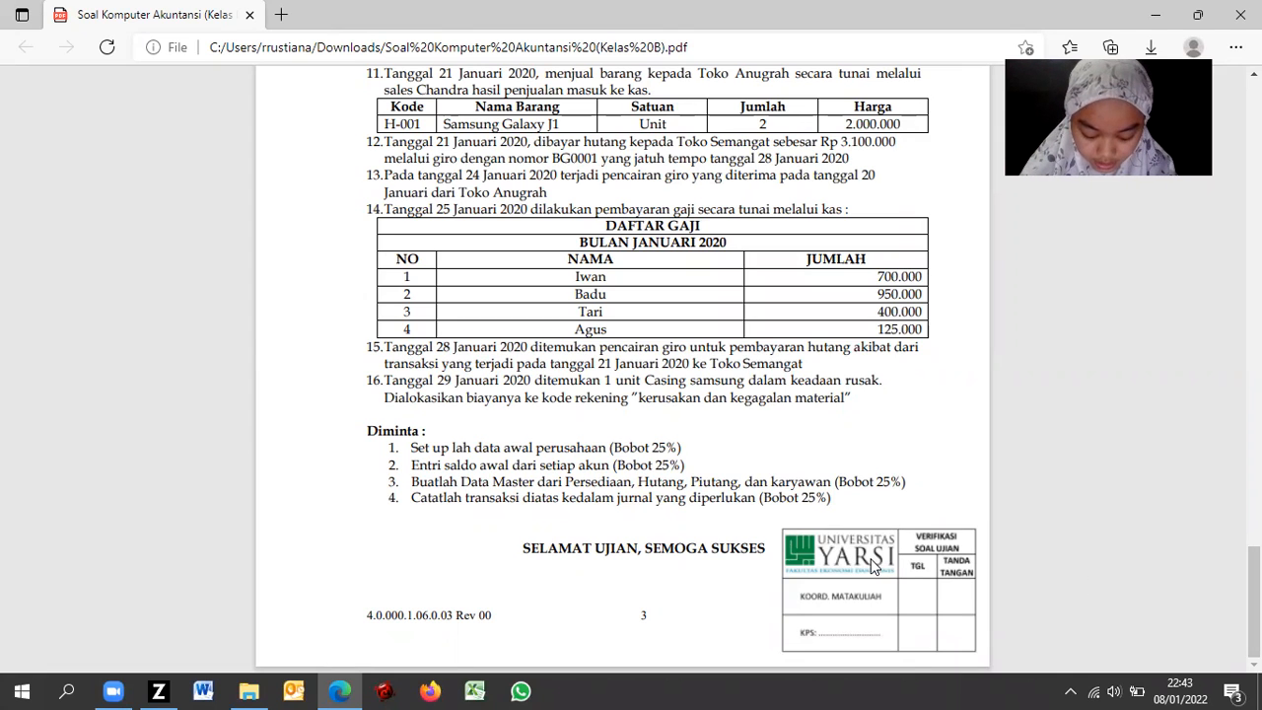
{"action": "key", "text": "alt+Tab"}
{"action": "left_click", "coordinate": [493, 51]}
{"action": "mouse_move", "coordinate": [710, 592]}
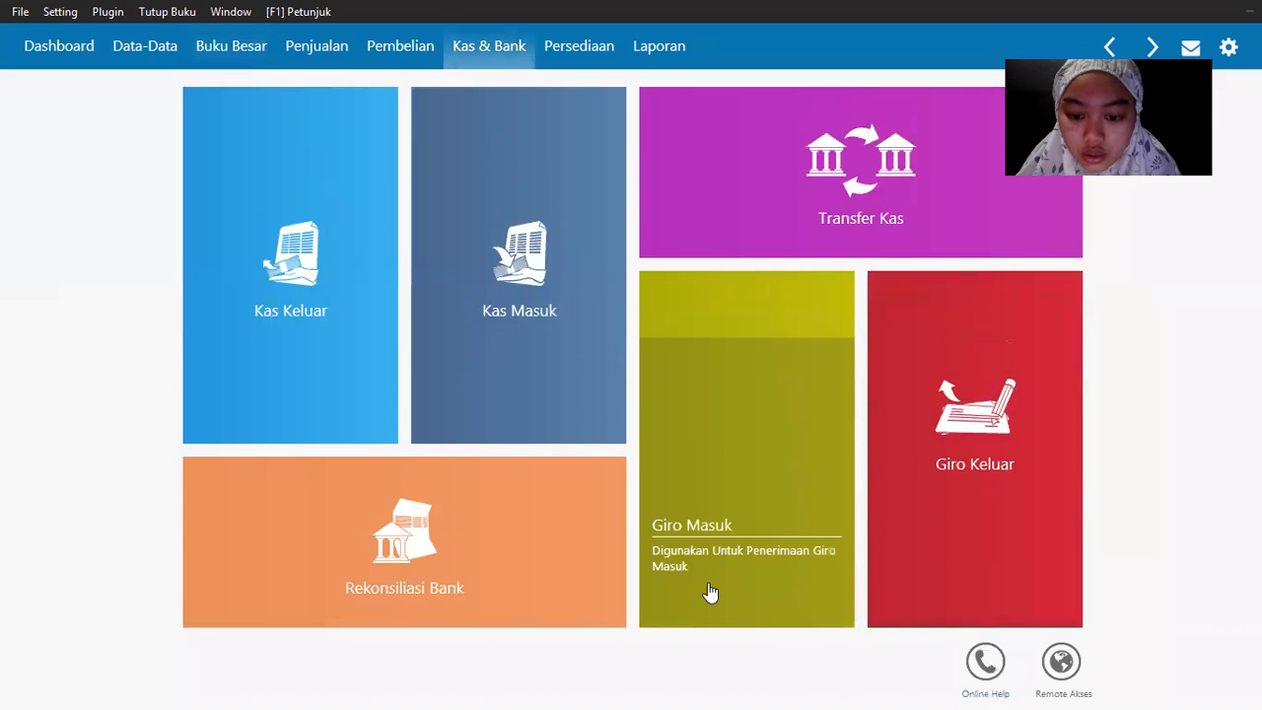
{"action": "left_click", "coordinate": [719, 460]}
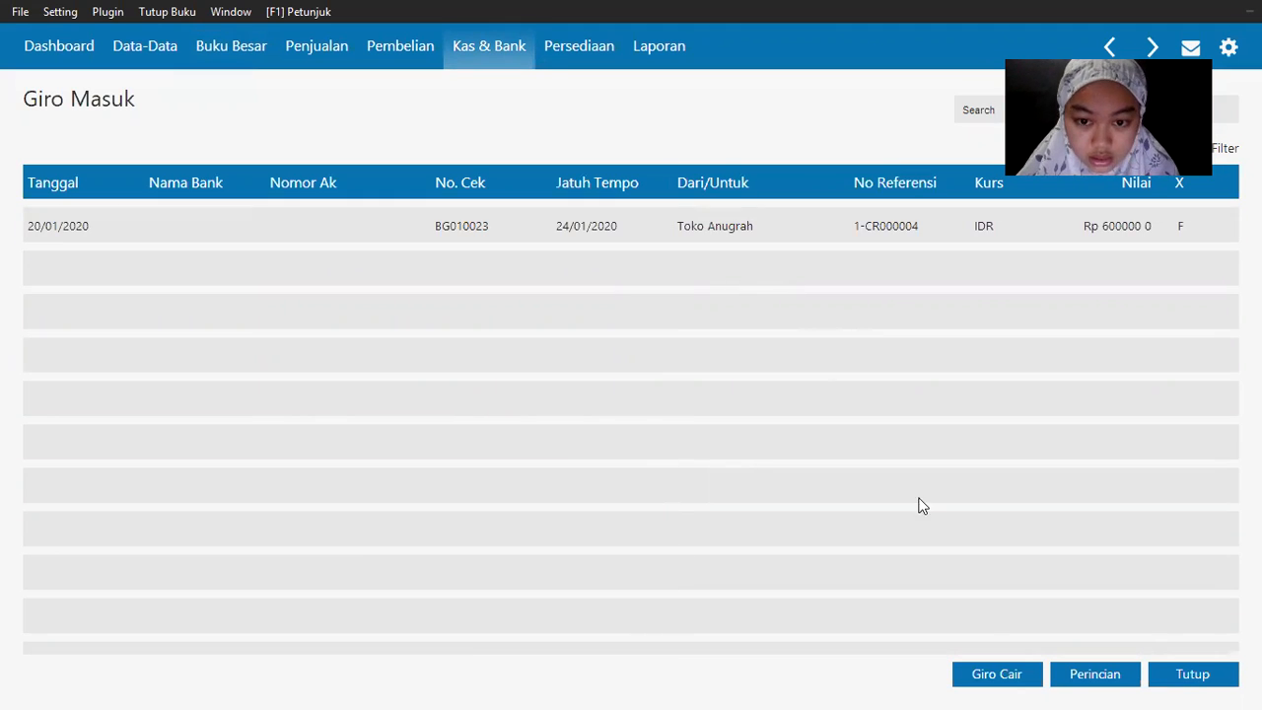
Step: Cash Toko Anugrah's giro BG010023, saving the receipt with the giro due date
{"action": "left_click", "coordinate": [833, 230]}
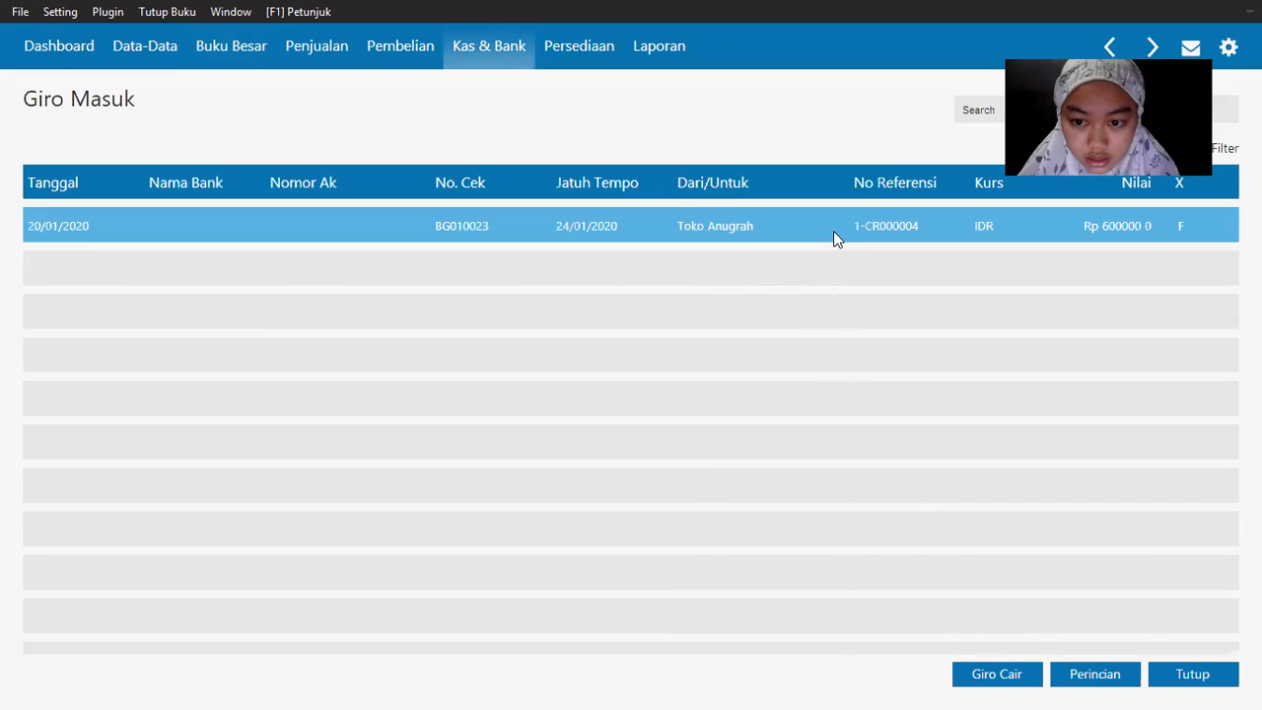
{"action": "left_click", "coordinate": [980, 676]}
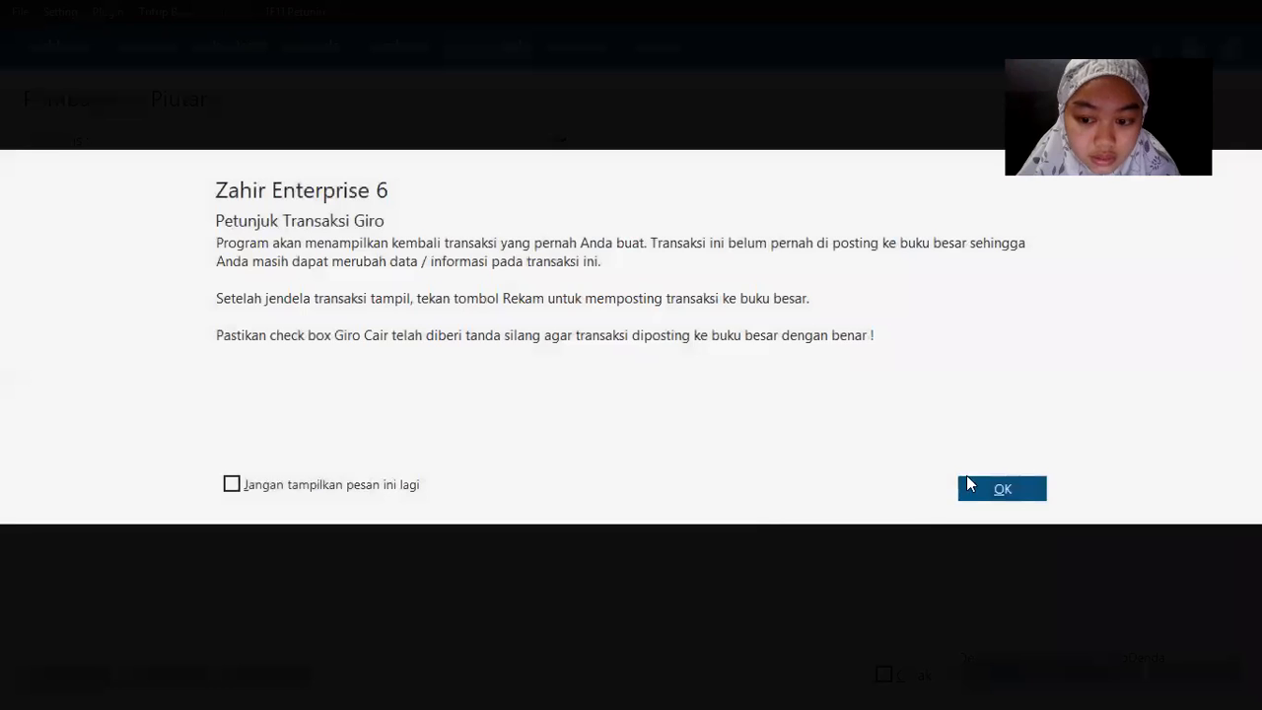
{"action": "left_click", "coordinate": [967, 479]}
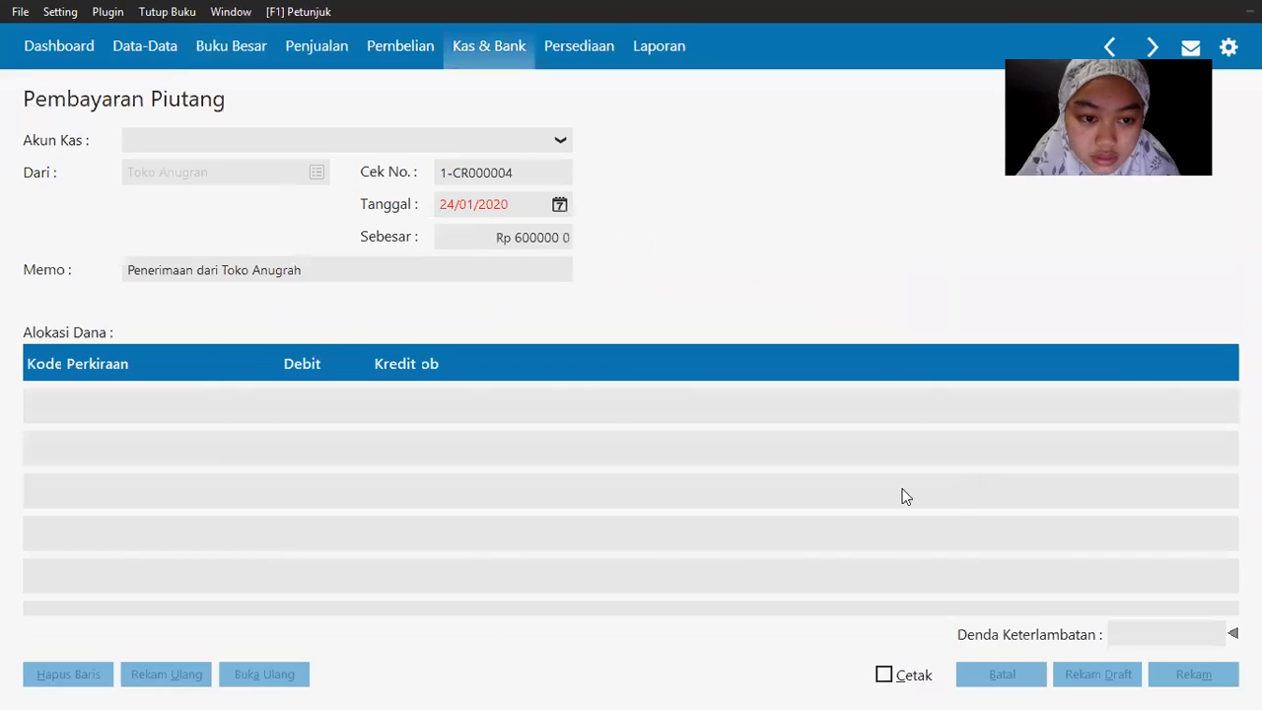
{"action": "key", "text": "alt+Tab"}
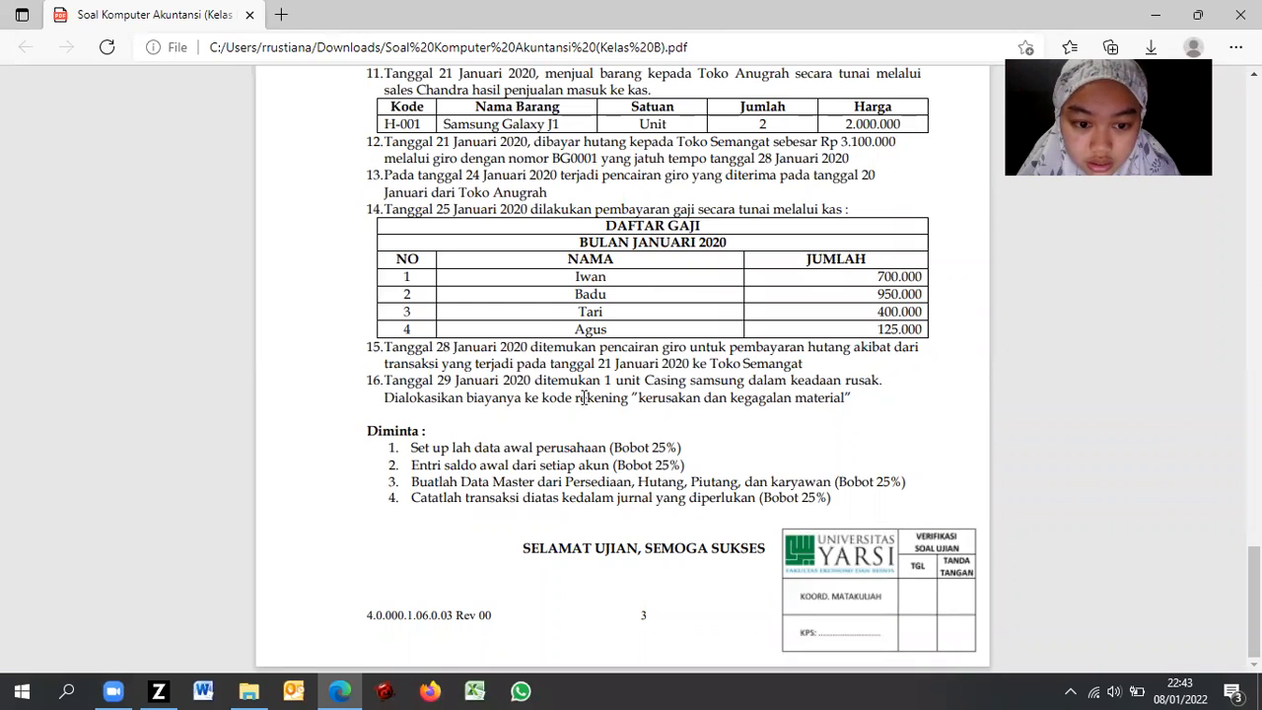
{"action": "key", "text": "alt+Tab"}
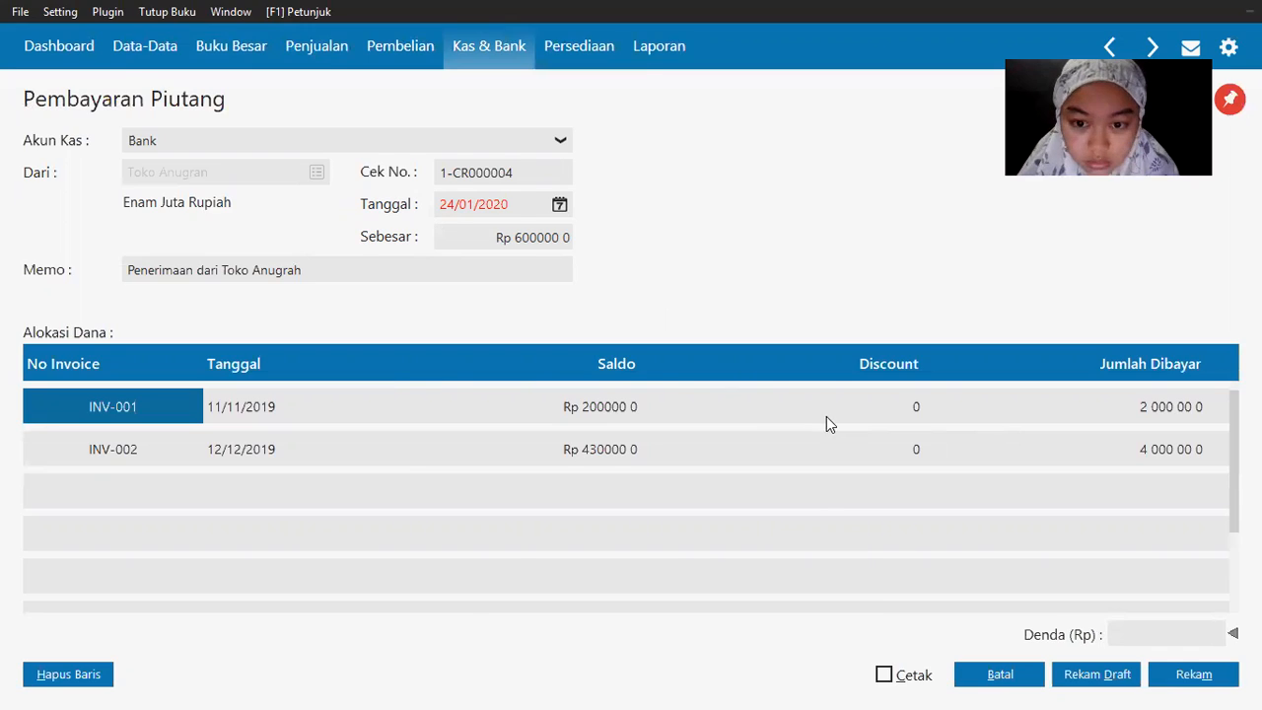
{"action": "key", "text": "alt+Tab"}
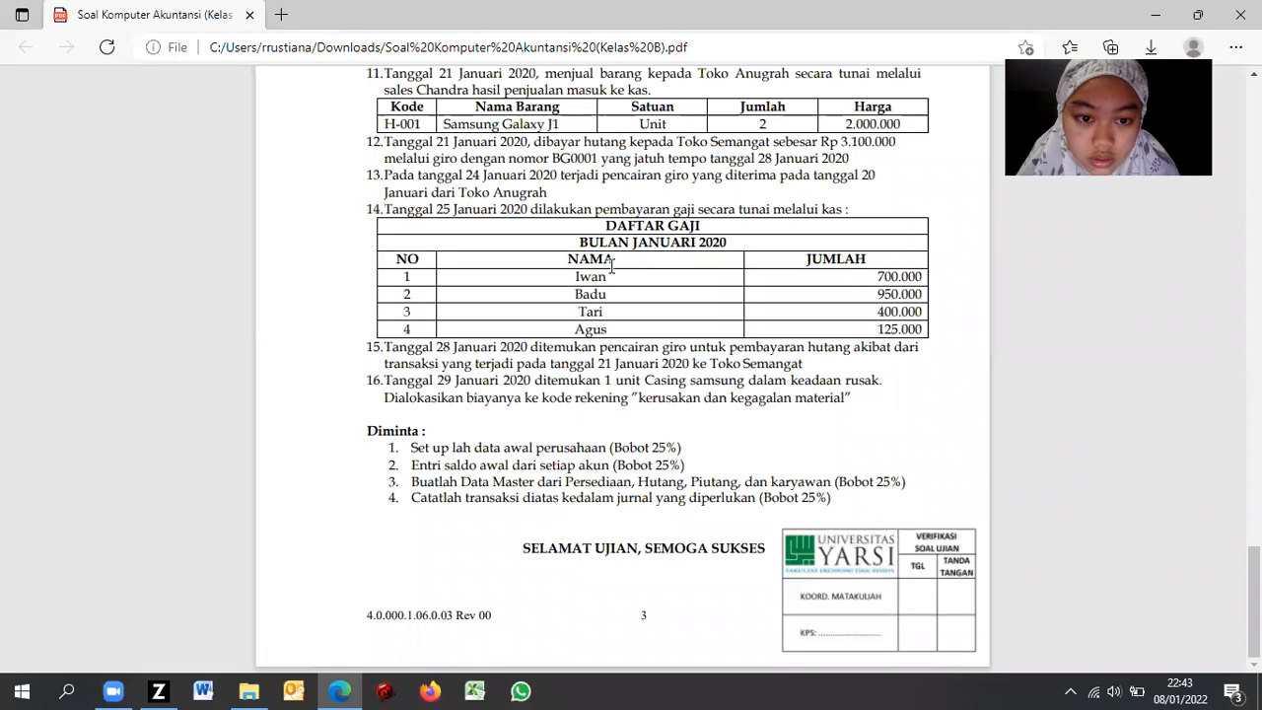
{"action": "key", "text": "alt+Tab"}
{"action": "key", "text": "alt+Tab"}
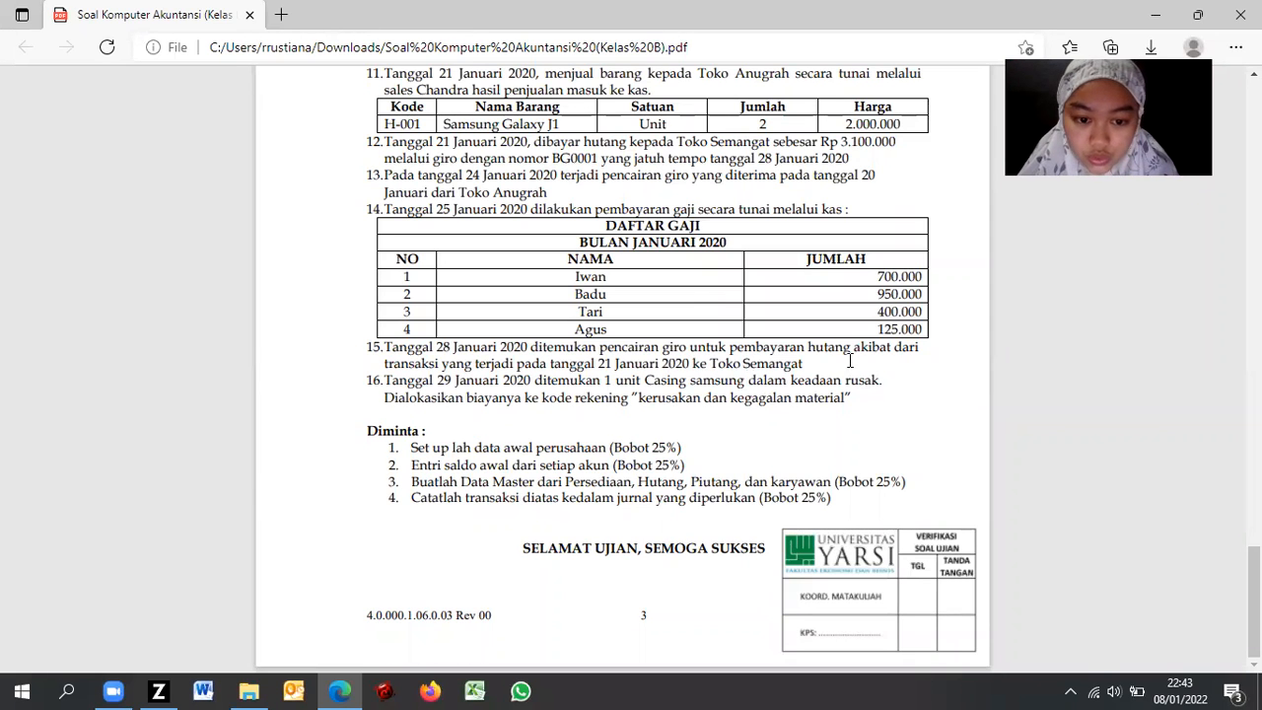
{"action": "mouse_move", "coordinate": [716, 52]}
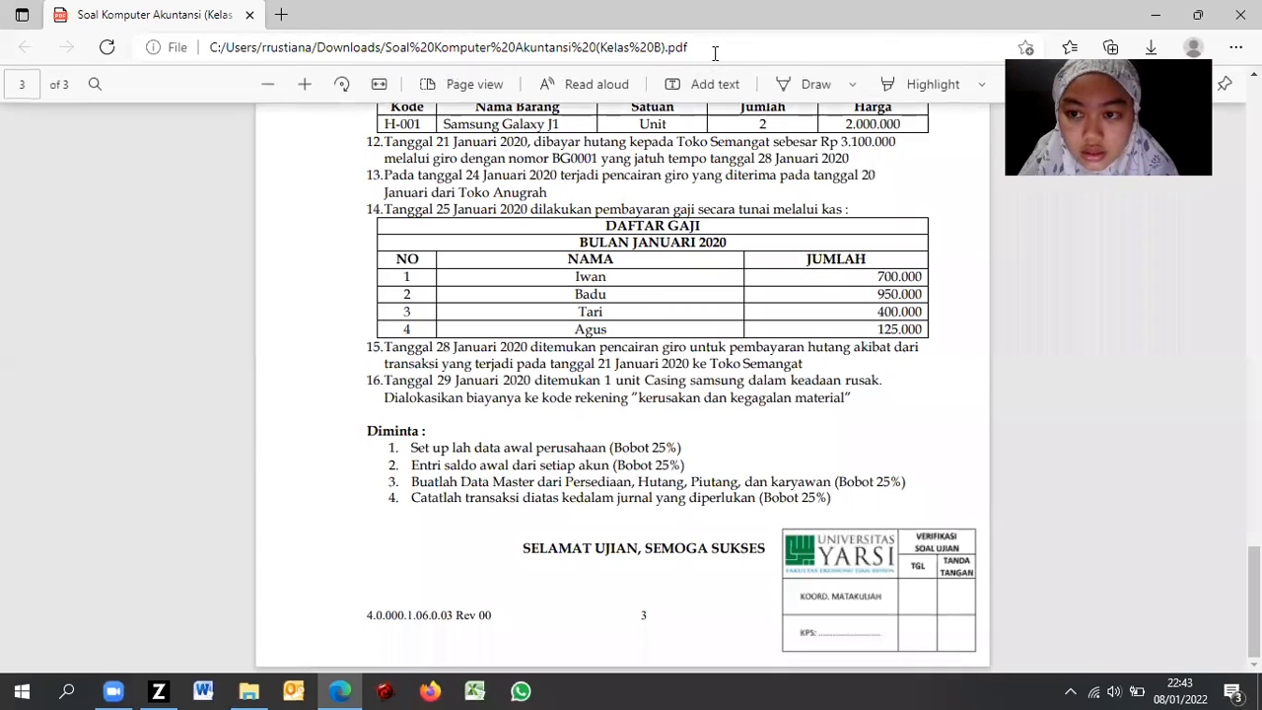
{"action": "key", "text": "alt+Tab"}
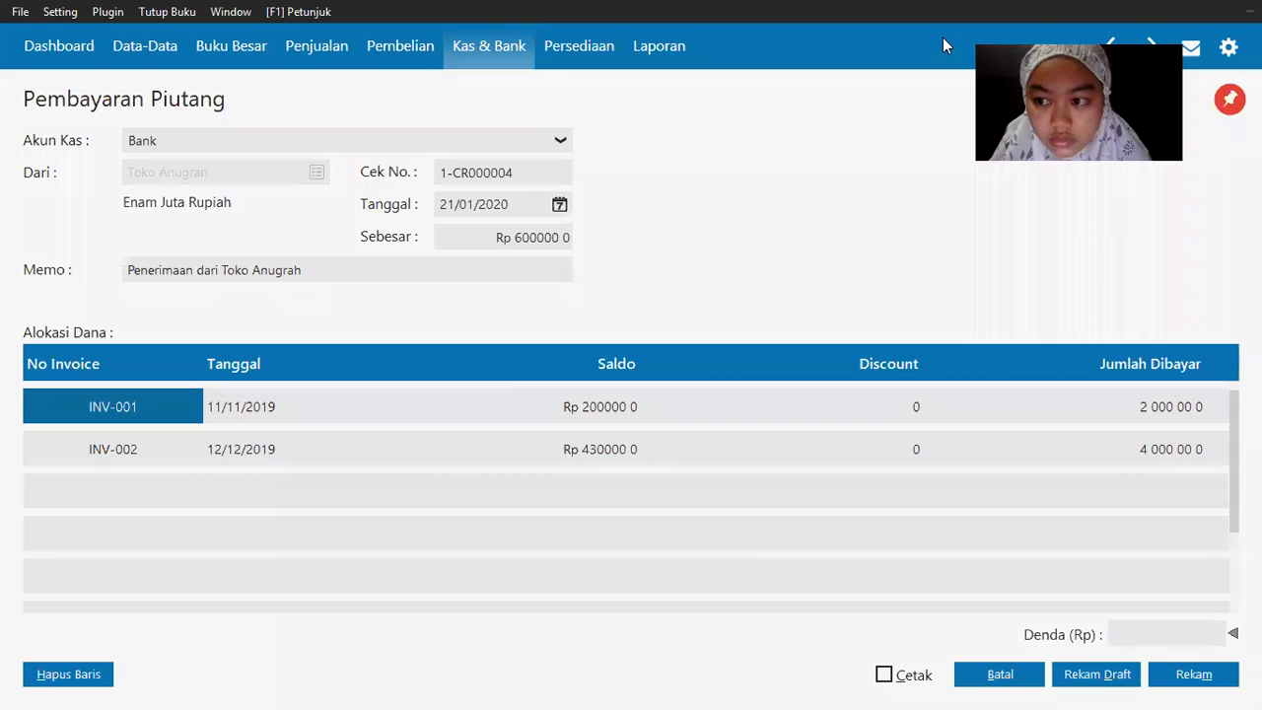
{"action": "left_click", "coordinate": [1186, 678]}
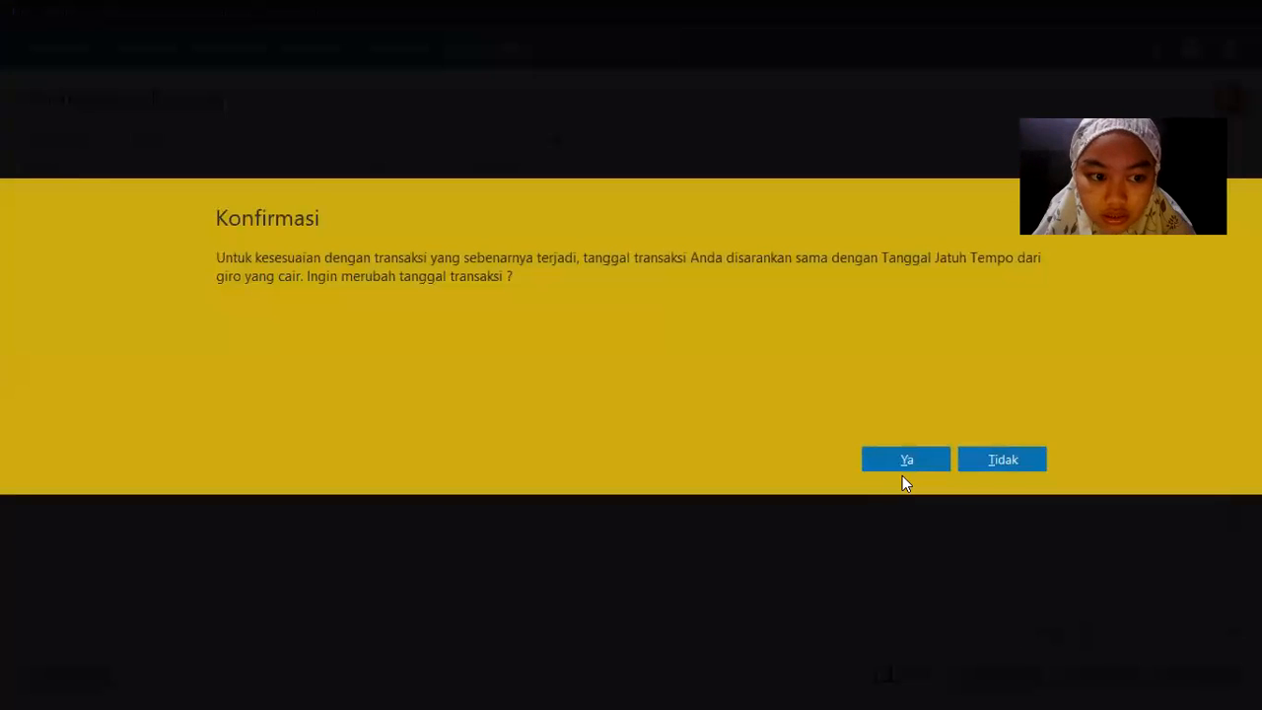
{"action": "left_click", "coordinate": [904, 457]}
Step: Close the payment form and the now-empty Giro Masuk list
{"action": "left_click", "coordinate": [999, 674]}
{"action": "key", "text": "alt+Tab"}
{"action": "key", "text": "alt+Tab"}
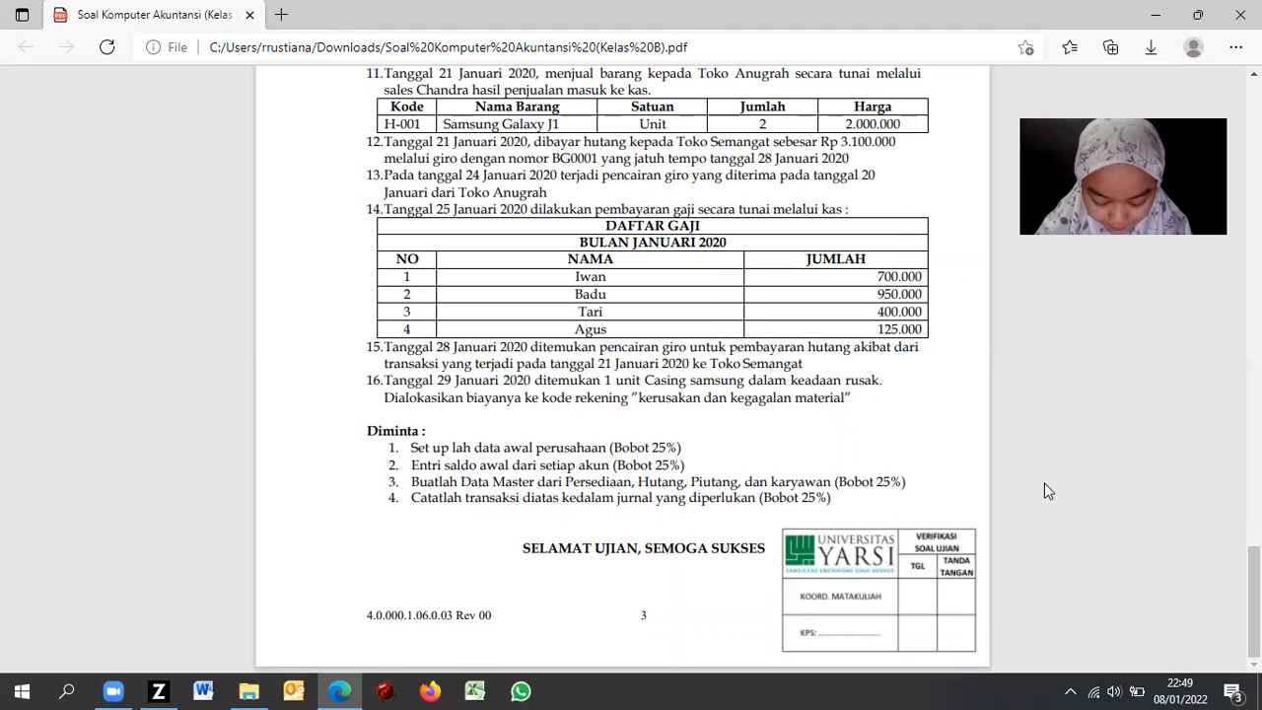
{"action": "key", "text": "alt+Tab"}
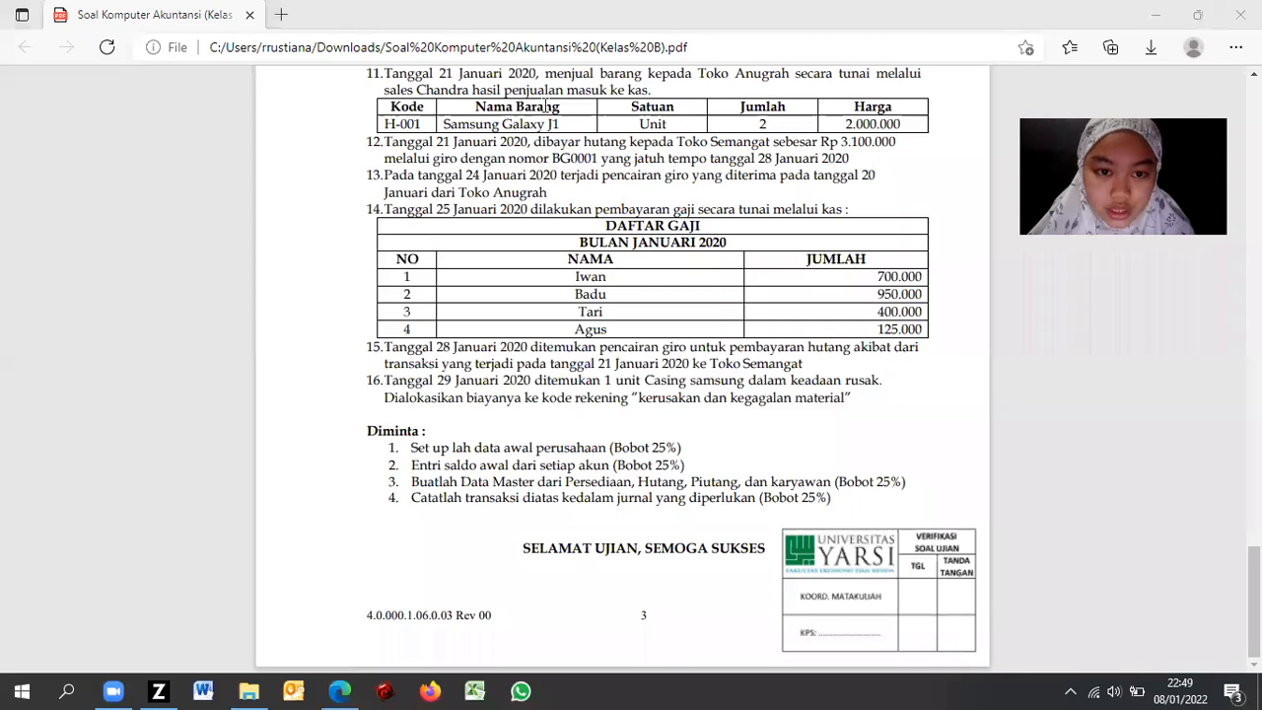
{"action": "key", "text": "alt+Tab"}
{"action": "left_click", "coordinate": [761, 308]}
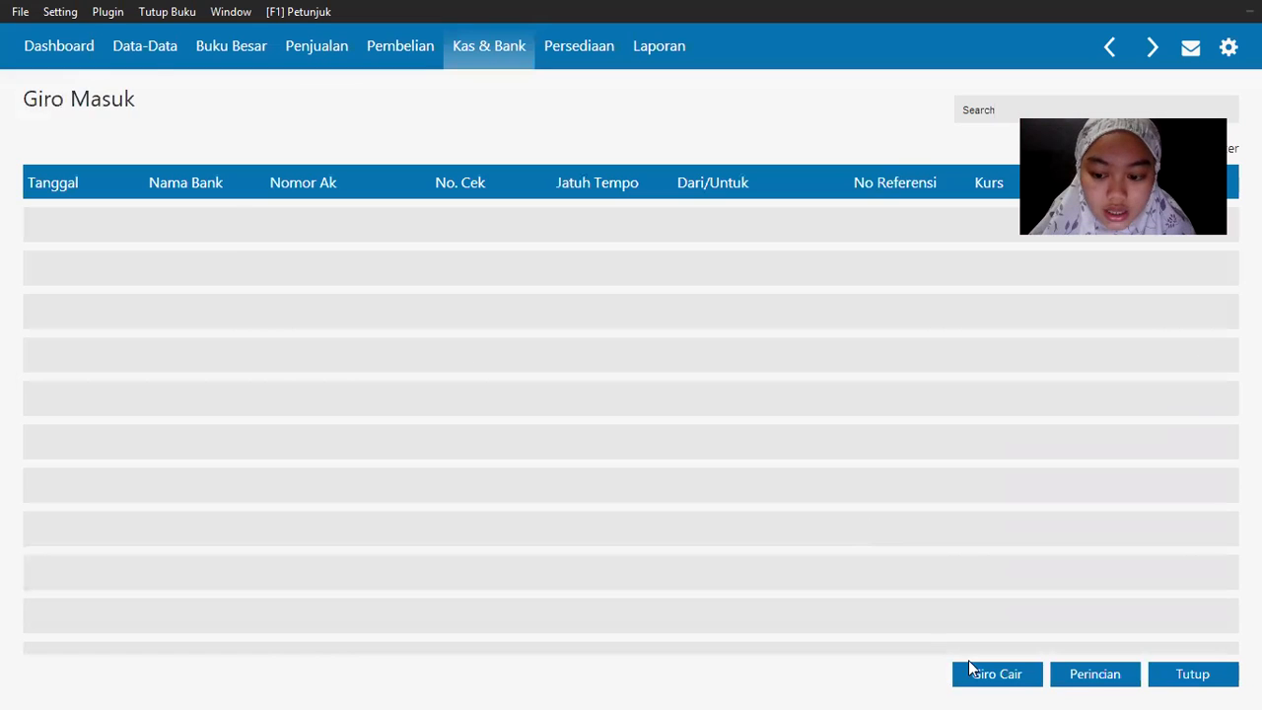
{"action": "left_click", "coordinate": [1205, 680]}
Step: Start a new Pemakaian/Penyesuaian Barang entry dated 29/01/2020
{"action": "left_click", "coordinate": [583, 45]}
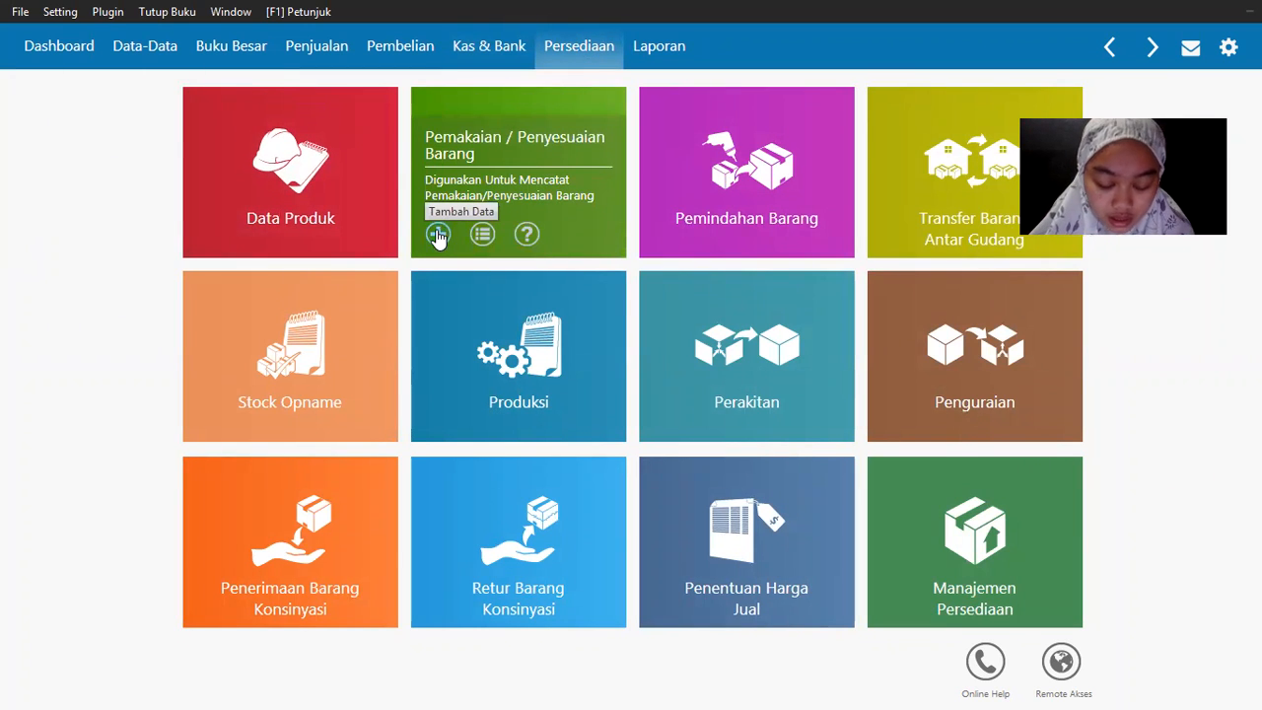
{"action": "left_click", "coordinate": [437, 233]}
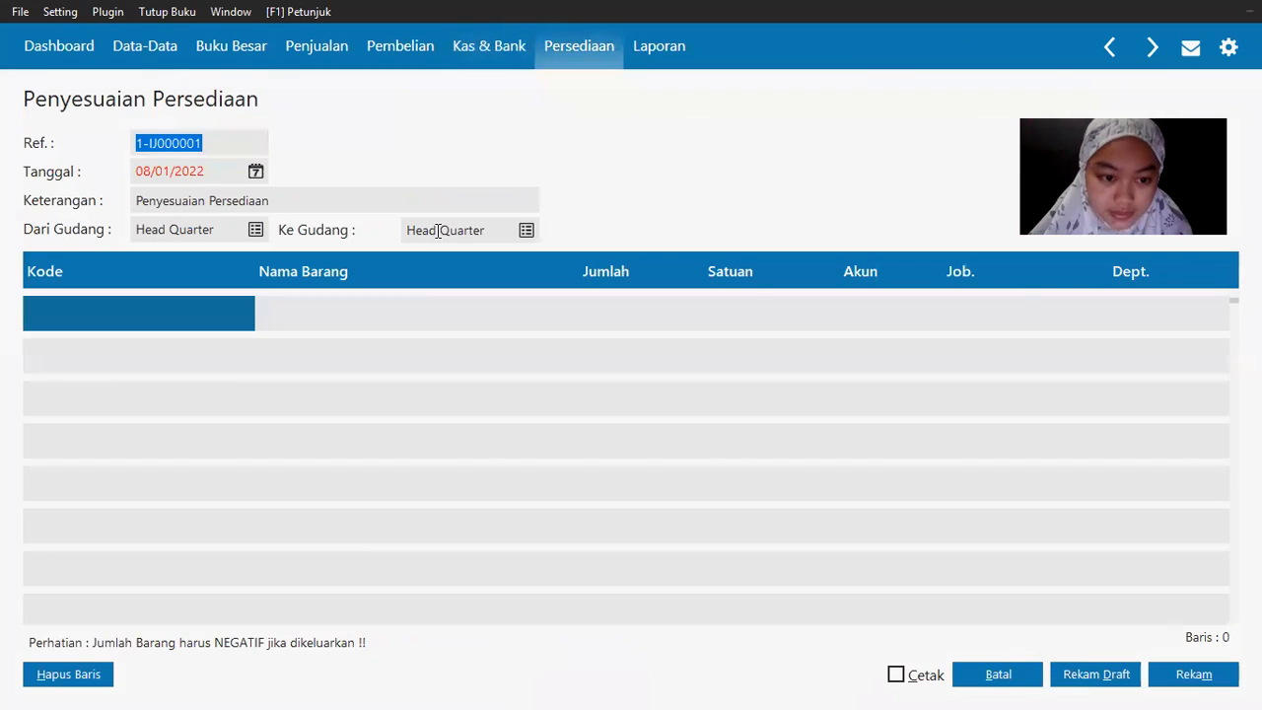
{"action": "left_click", "coordinate": [256, 171]}
{"action": "left_click", "coordinate": [319, 395]}
{"action": "left_click", "coordinate": [374, 554]}
{"action": "double_click", "coordinate": [349, 343]}
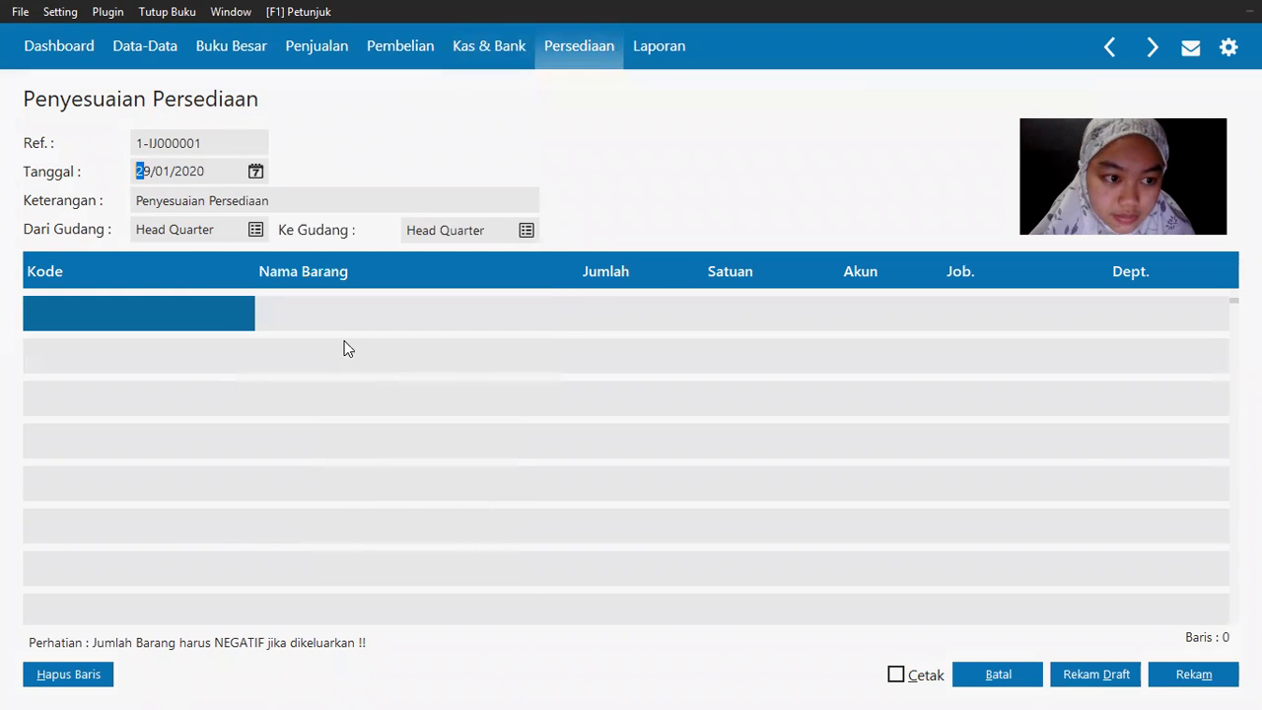
Step: Add C-001 Casing Samsung with quantity -1 and open the row's account list
{"action": "left_click", "coordinate": [51, 315]}
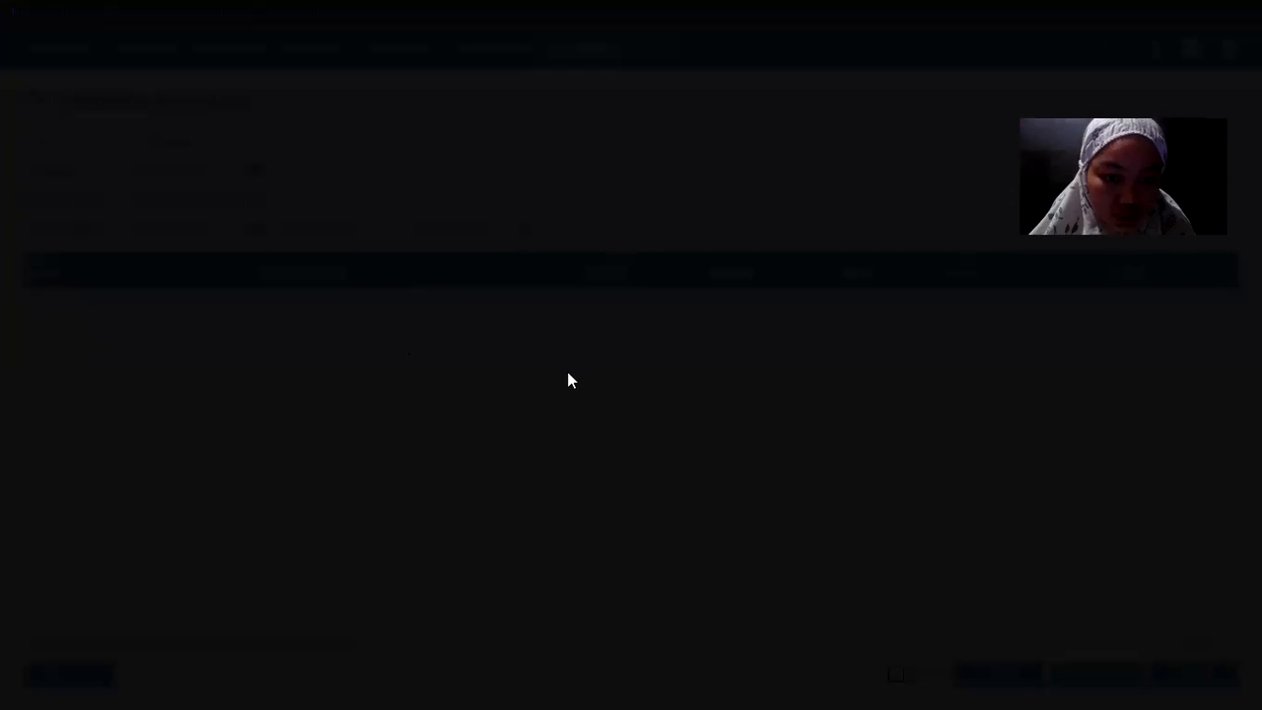
{"action": "key", "text": "alt+Tab"}
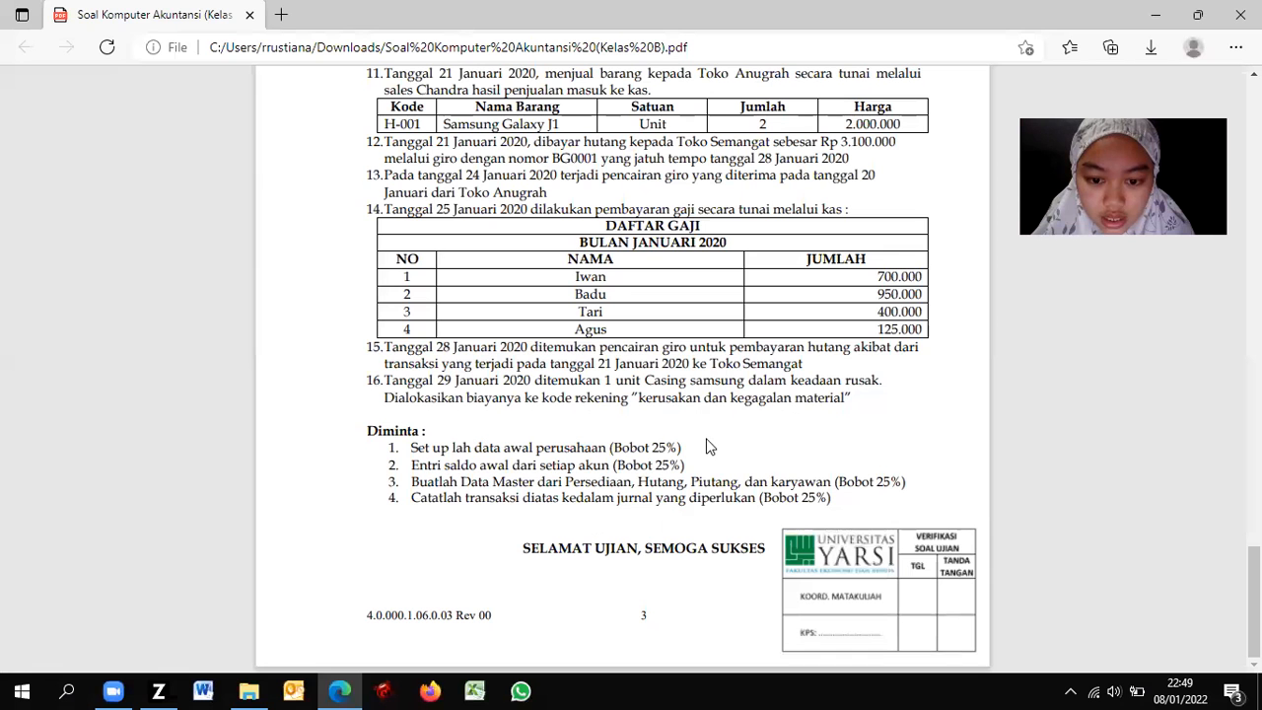
{"action": "key", "text": "alt+Tab"}
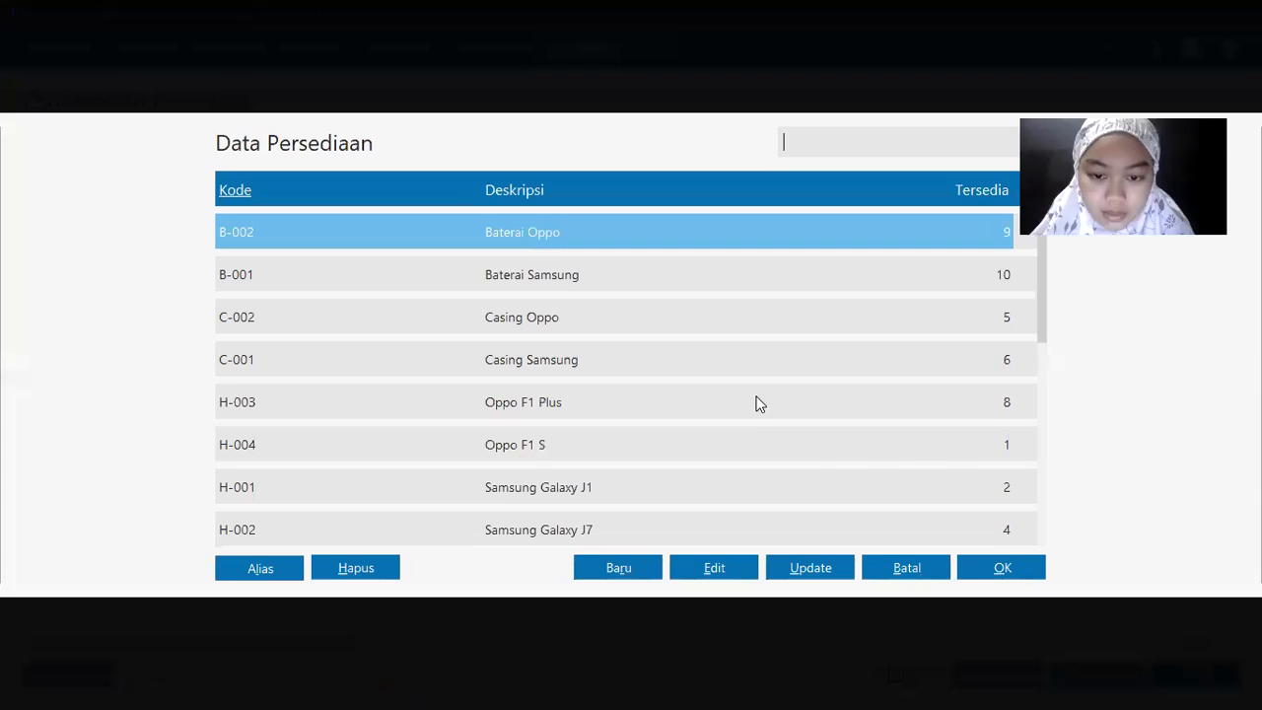
{"action": "key", "text": "alt+Tab"}
{"action": "key", "text": "alt+Tab"}
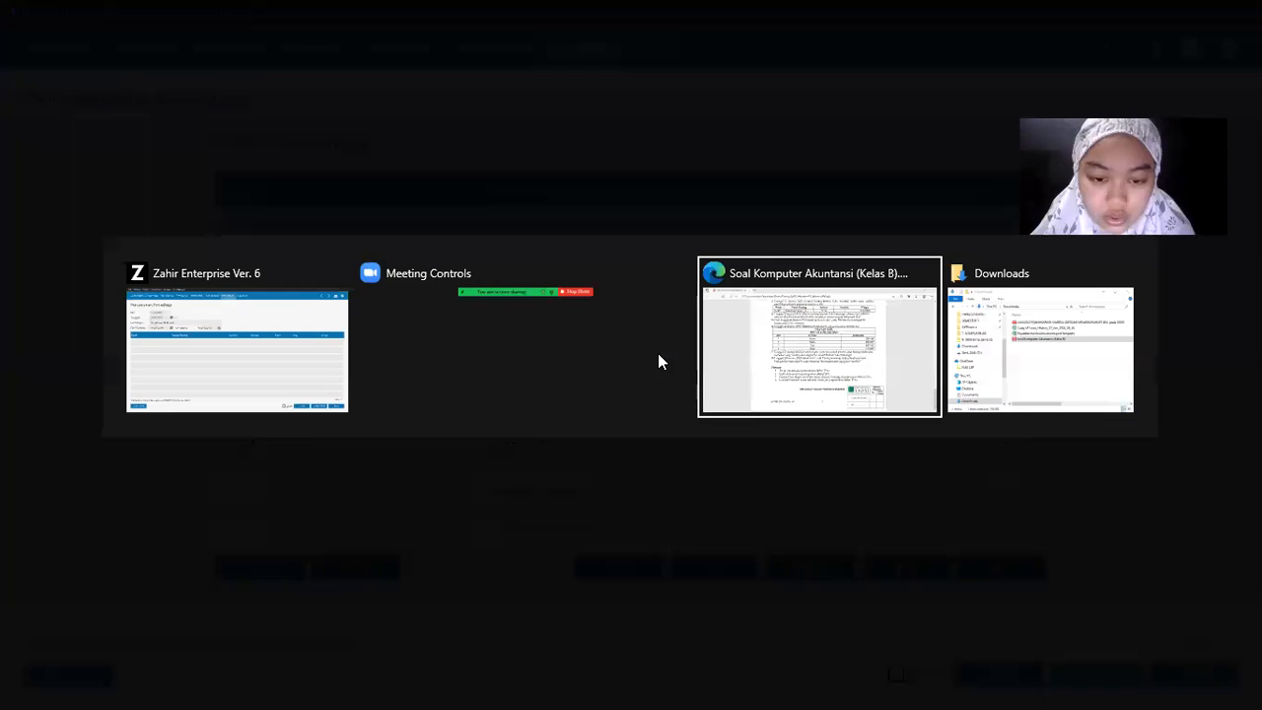
{"action": "key", "text": "alt+Tab"}
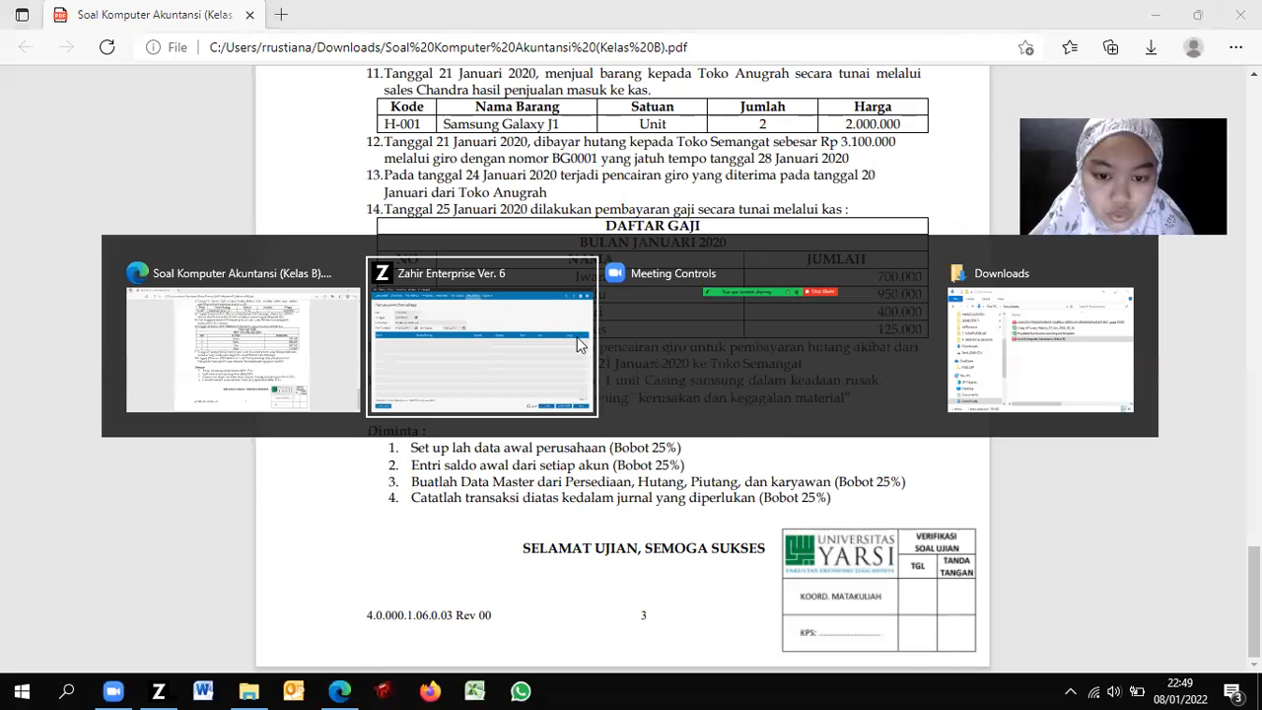
{"action": "double_click", "coordinate": [532, 362]}
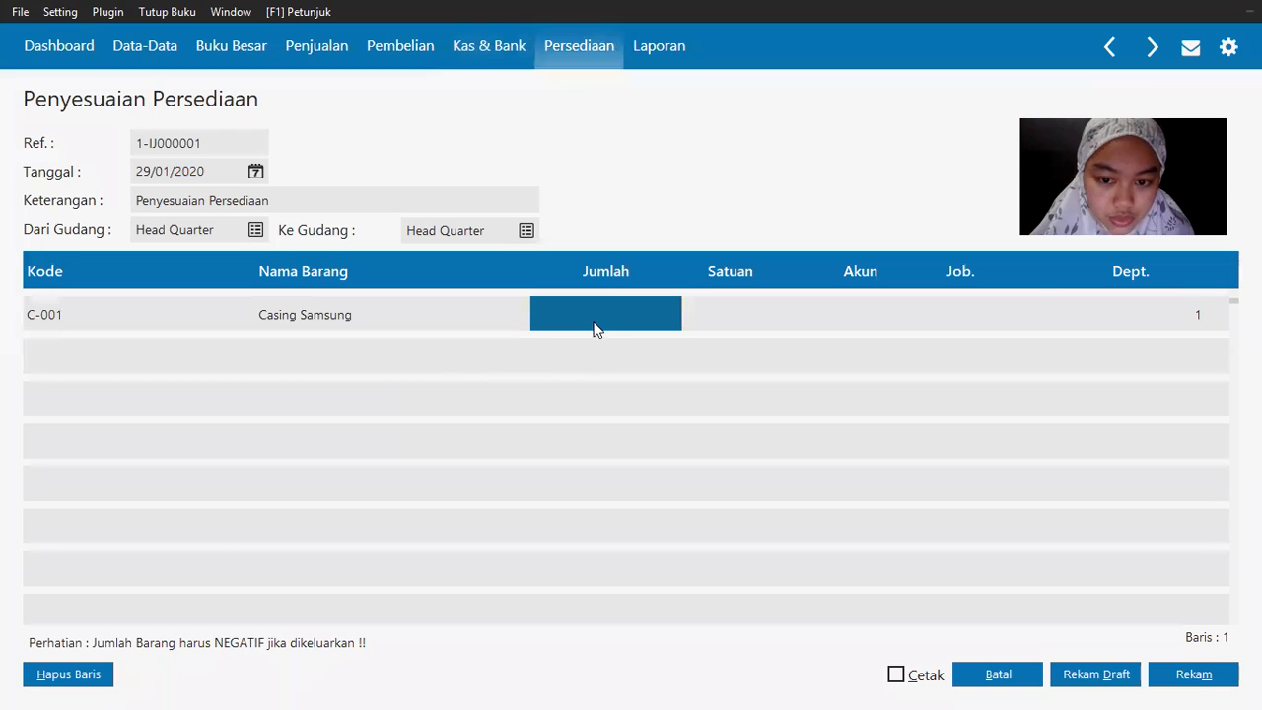
{"action": "type", "text": "-1"}
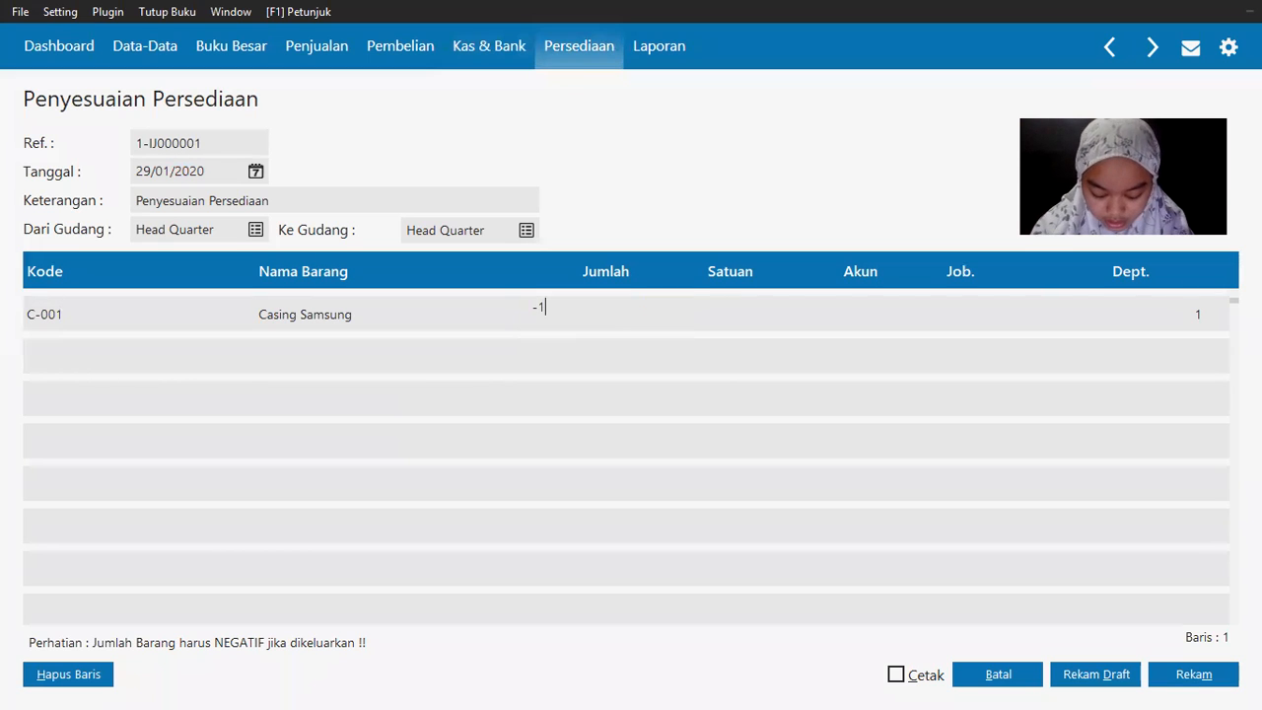
{"action": "key", "text": "Return"}
{"action": "key", "text": "Return"}
{"action": "left_click", "coordinate": [804, 310]}
{"action": "double_click", "coordinate": [803, 311]}
{"action": "key", "text": "alt+Tab"}
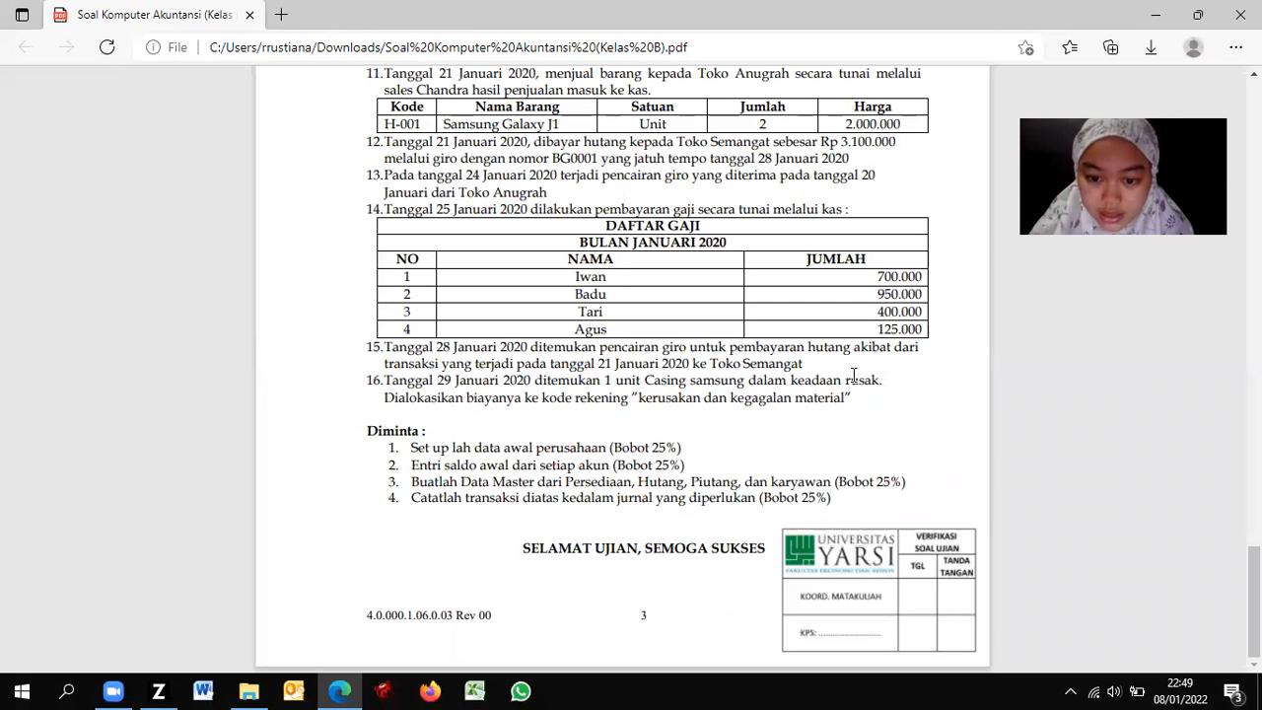
Step: Pick account 52001-0030 Kerusakan dan Kegagalan Material for the Casing Samsung adjustment
{"action": "key", "text": "alt+Tab"}
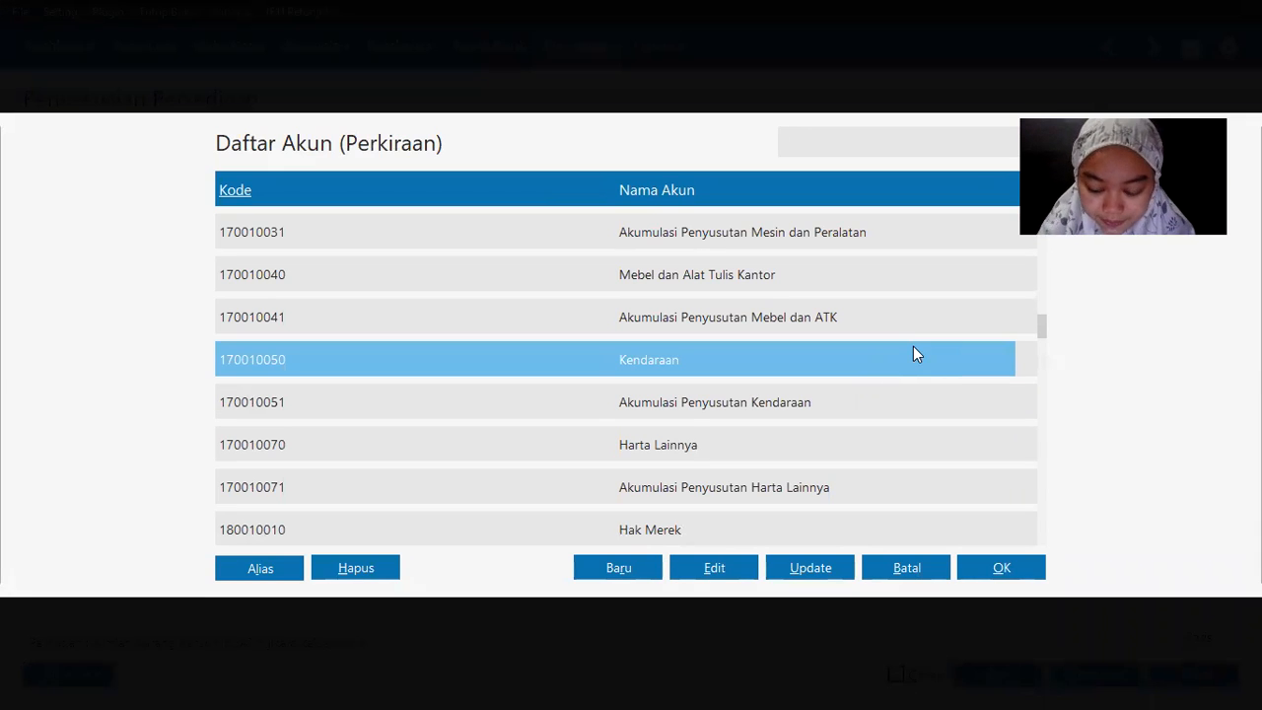
{"action": "key", "text": "Up"}
{"action": "key", "text": "Up"}
{"action": "key", "text": "Up"}
{"action": "key", "text": "Up"}
{"action": "key", "text": "Up"}
{"action": "key", "text": "Up"}
{"action": "key", "text": "Up"}
{"action": "key", "text": "Up"}
{"action": "key", "text": "Up"}
{"action": "key", "text": "Up"}
{"action": "key", "text": "Up"}
{"action": "key", "text": "Up"}
{"action": "key", "text": "Up"}
{"action": "key", "text": "Up"}
{"action": "key", "text": "Up"}
{"action": "key", "text": "Up"}
{"action": "key", "text": "Up"}
{"action": "key", "text": "Up"}
{"action": "key", "text": "Up"}
{"action": "key", "text": "Up"}
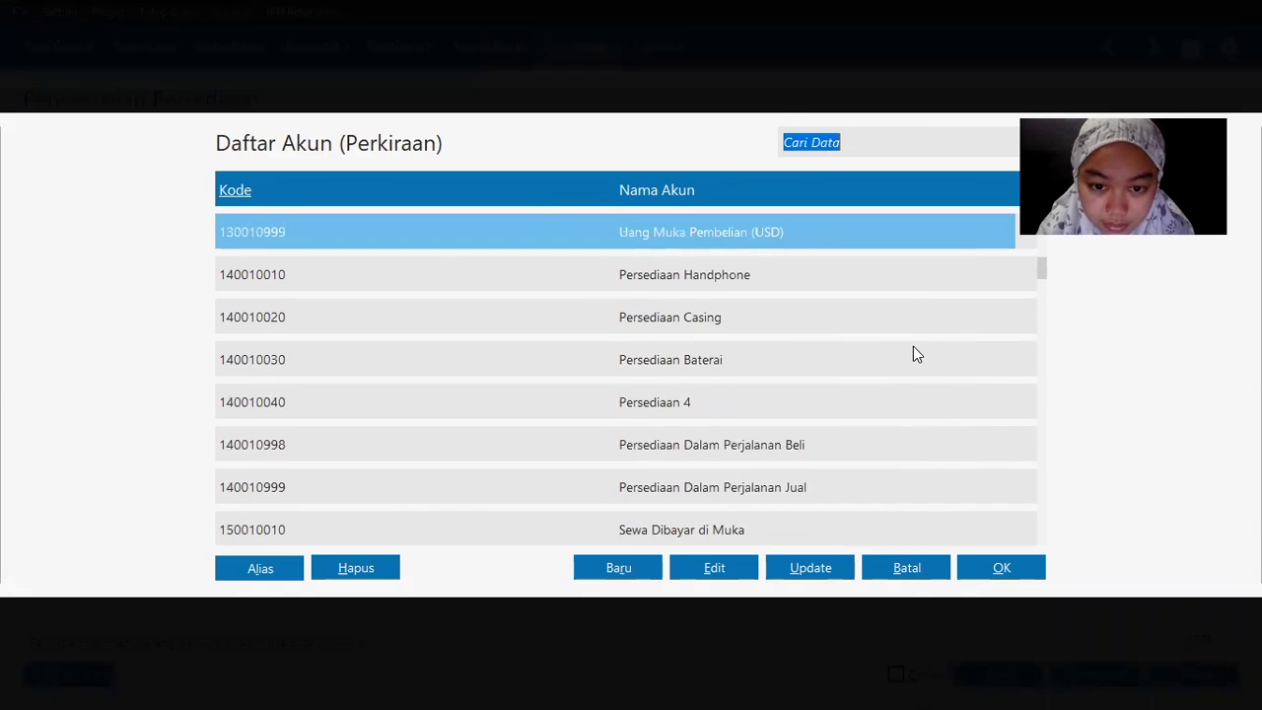
{"action": "key", "text": "Up"}
{"action": "key", "text": "Up"}
{"action": "key", "text": "Up"}
{"action": "key", "text": "Up"}
{"action": "key", "text": "Up"}
{"action": "key", "text": "Up"}
{"action": "key", "text": "Up"}
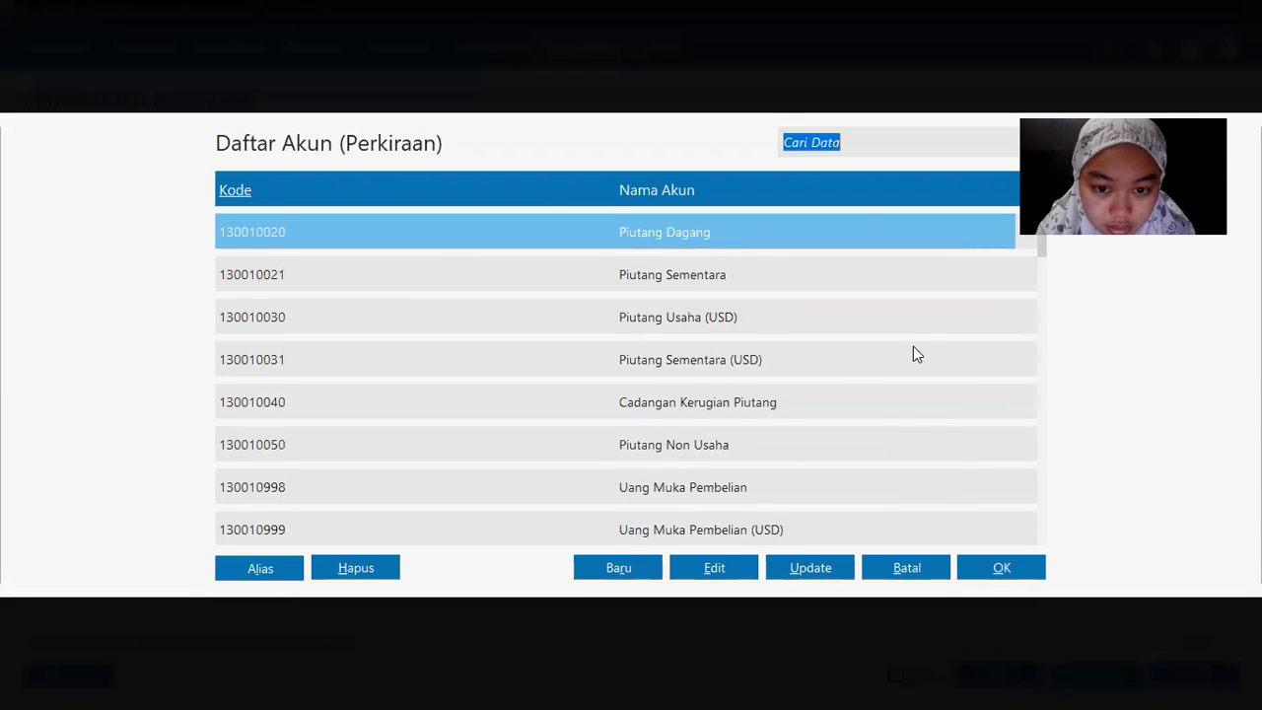
{"action": "key", "text": "Down"}
{"action": "key", "text": "Down"}
{"action": "key", "text": "Down"}
{"action": "key", "text": "Down"}
{"action": "key", "text": "Down"}
{"action": "key", "text": "Down"}
{"action": "key", "text": "Down"}
{"action": "key", "text": "Down"}
{"action": "key", "text": "Down"}
{"action": "key", "text": "Down"}
{"action": "key", "text": "Down"}
{"action": "key", "text": "Down"}
{"action": "key", "text": "Down"}
{"action": "key", "text": "Down"}
{"action": "key", "text": "Down"}
{"action": "key", "text": "Down"}
{"action": "key", "text": "Down"}
{"action": "key", "text": "Down"}
{"action": "key", "text": "Down"}
{"action": "key", "text": "Down"}
{"action": "key", "text": "Down"}
{"action": "key", "text": "Down"}
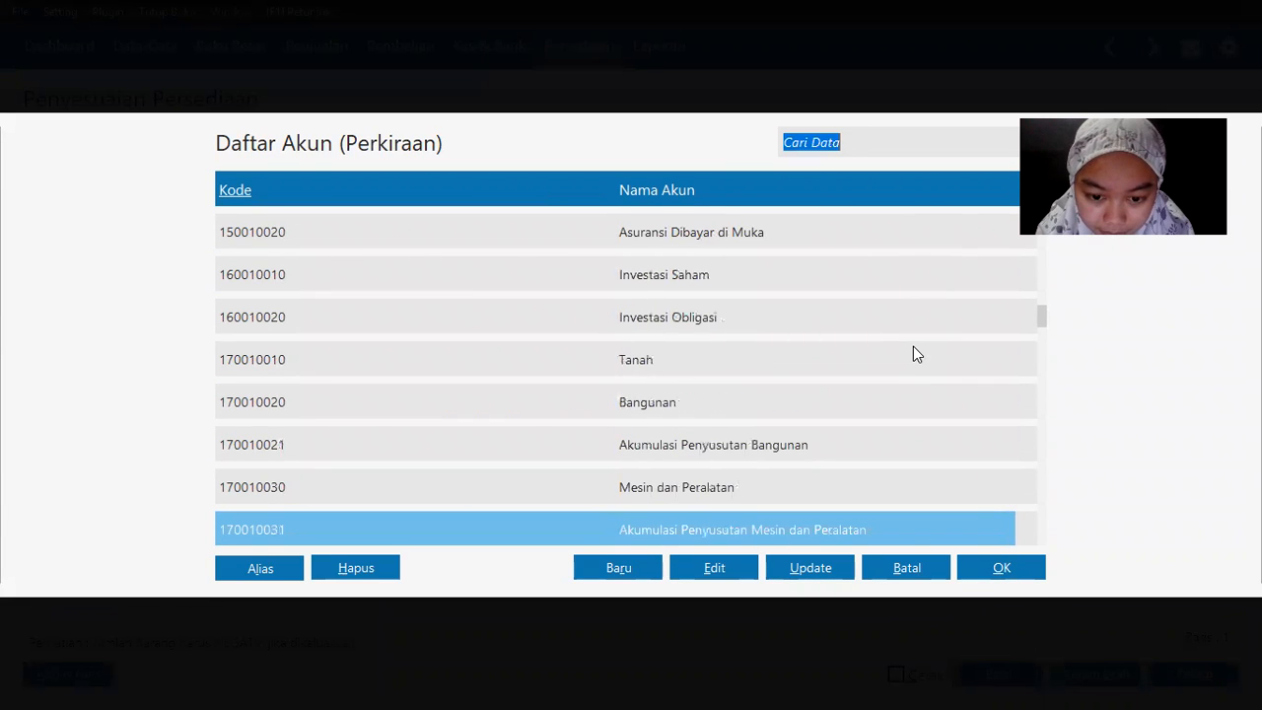
{"action": "key", "text": "Down"}
{"action": "key", "text": "Down"}
{"action": "key", "text": "Down"}
{"action": "key", "text": "Down"}
{"action": "key", "text": "Down"}
{"action": "key", "text": "Down"}
{"action": "key", "text": "Down"}
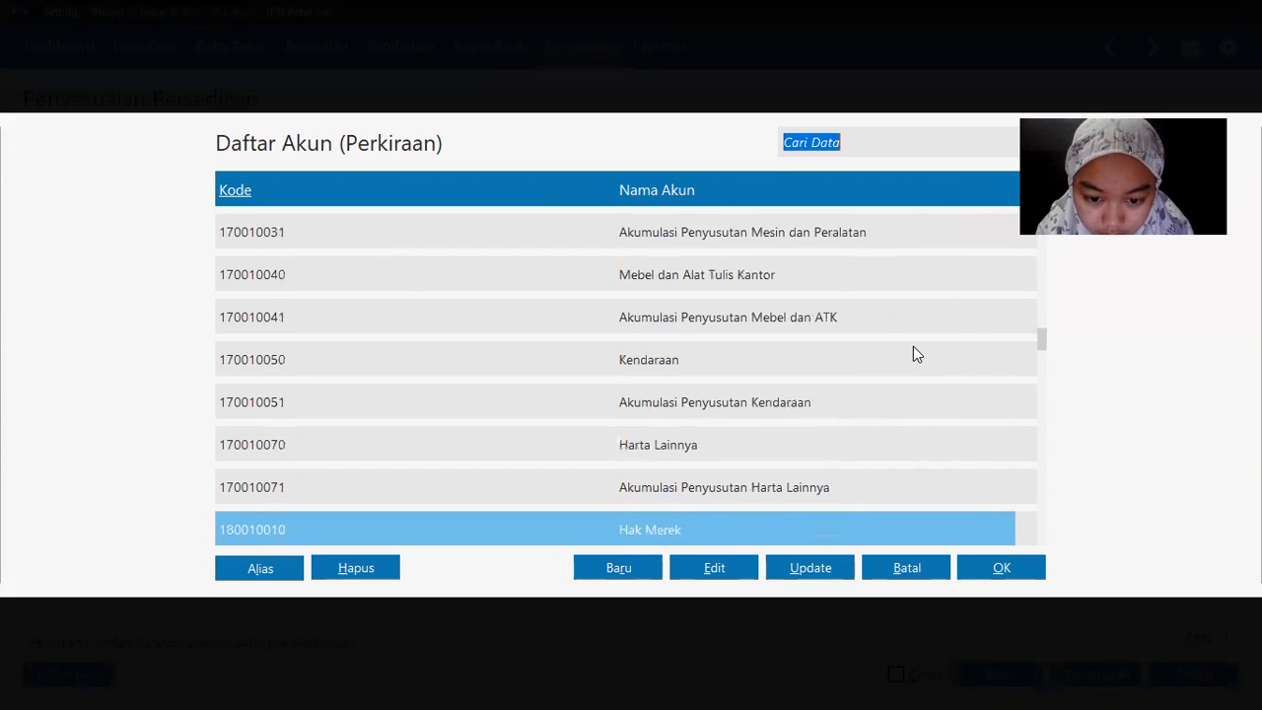
{"action": "key", "text": "Down"}
{"action": "key", "text": "Down"}
{"action": "key", "text": "Down"}
{"action": "key", "text": "Down"}
{"action": "key", "text": "Down"}
{"action": "key", "text": "Down"}
{"action": "key", "text": "Down"}
{"action": "key", "text": "Down"}
{"action": "key", "text": "Down"}
{"action": "key", "text": "Down"}
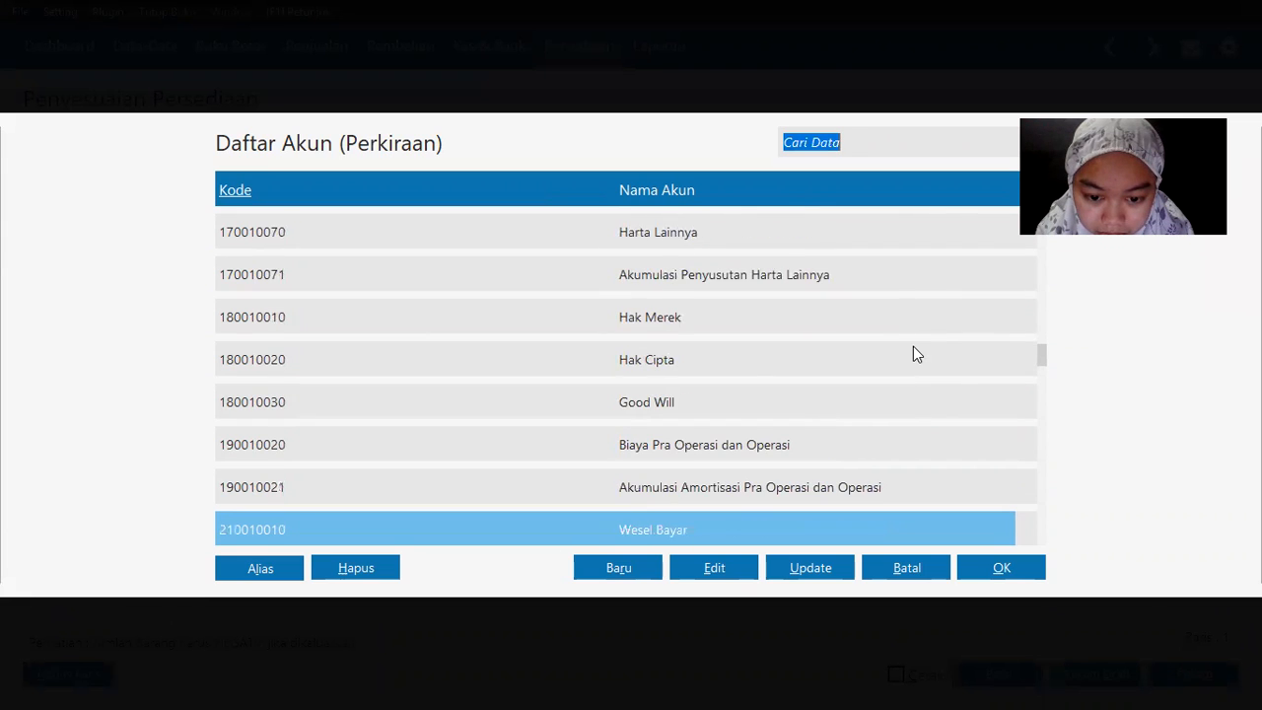
{"action": "key", "text": "Down"}
{"action": "key", "text": "Down"}
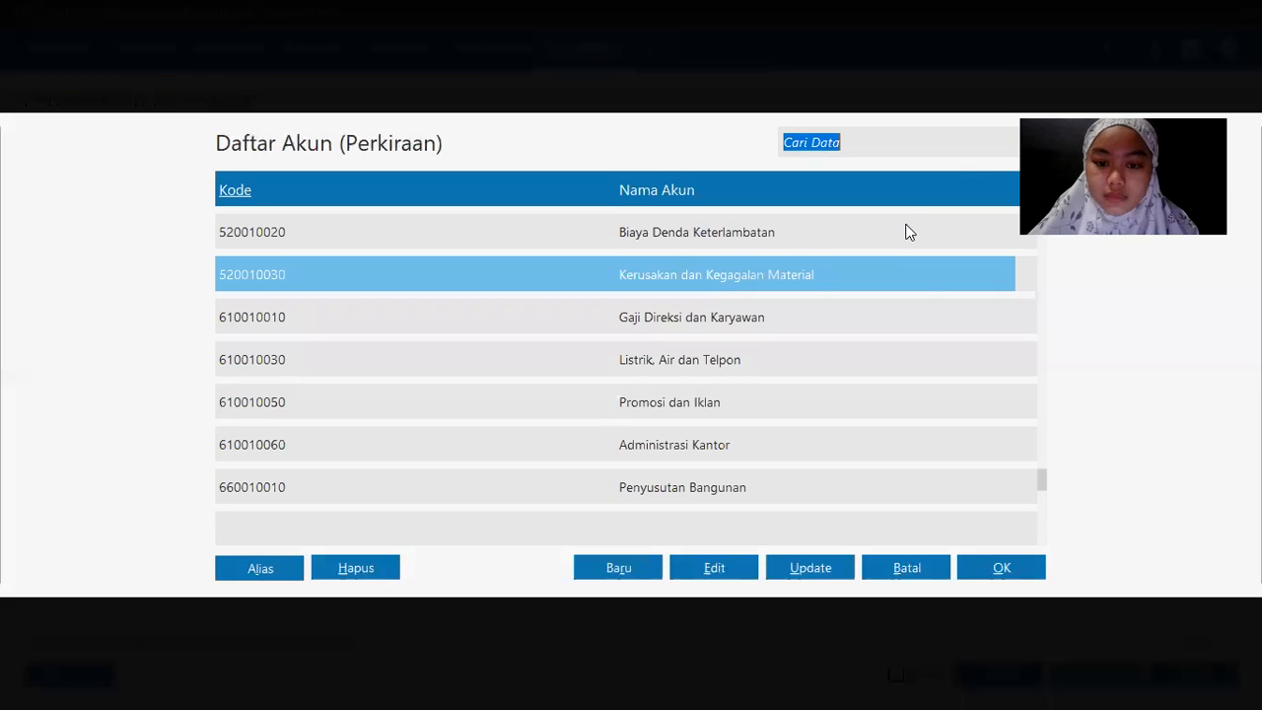
{"action": "double_click", "coordinate": [749, 274]}
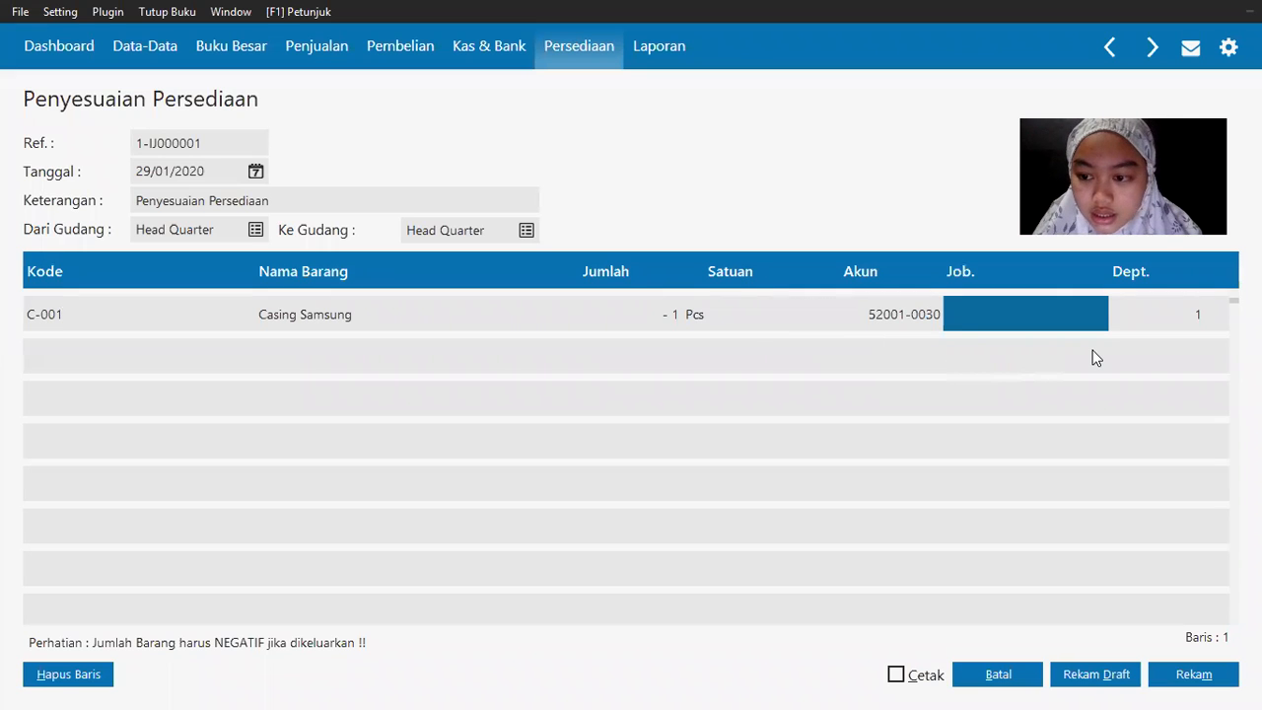
Step: Save the damaged Casing Samsung inventory adjustment and close the new blank adjustment form
{"action": "key", "text": "alt+Tab"}
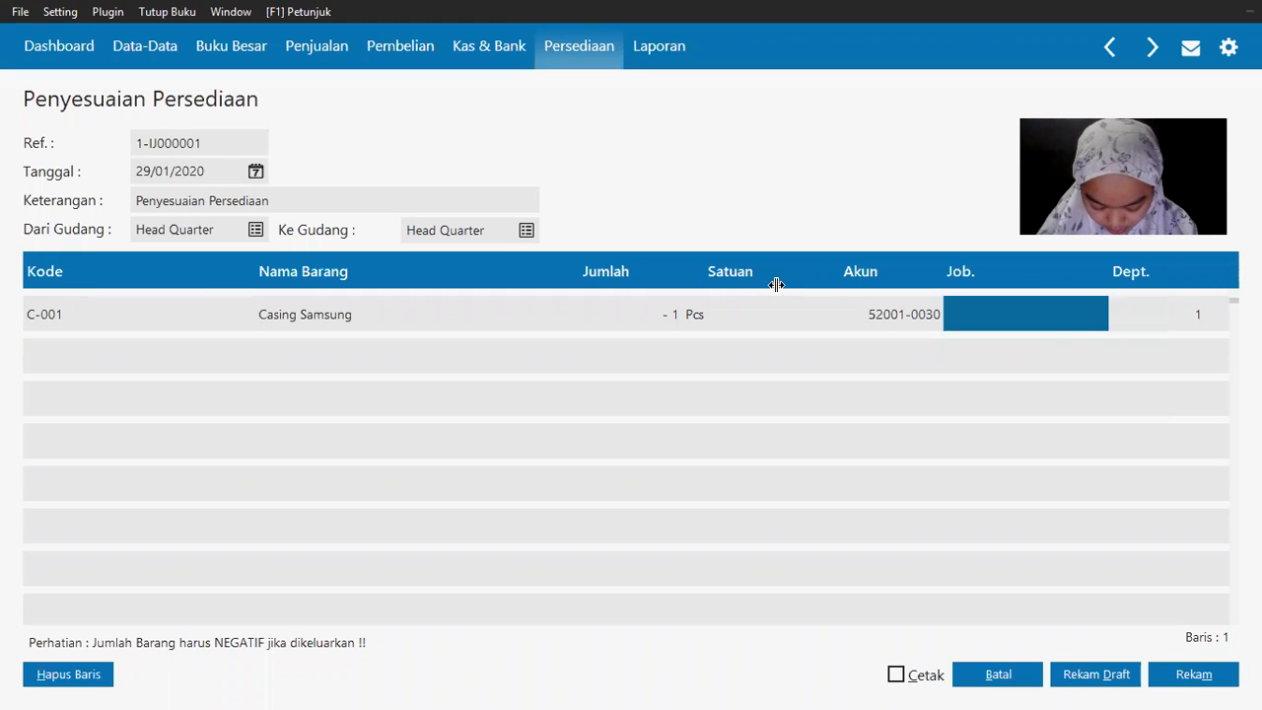
{"action": "left_click", "coordinate": [421, 199]}
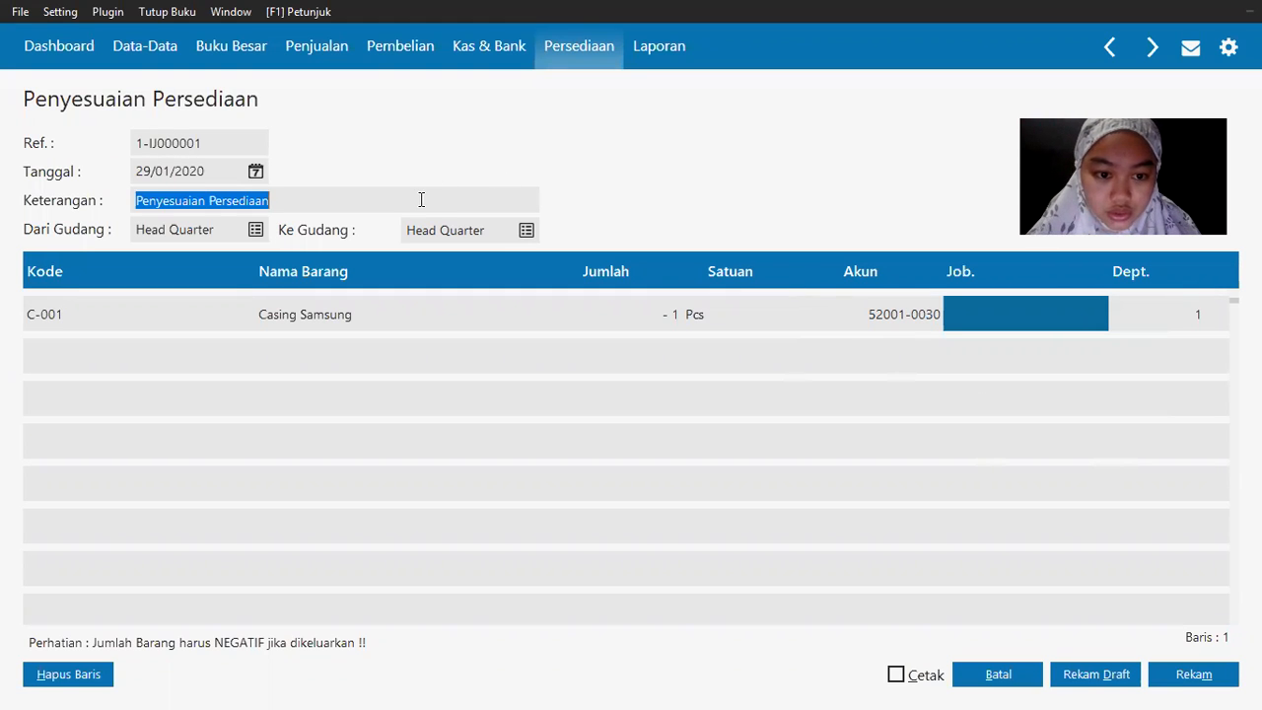
{"action": "left_click", "coordinate": [1185, 678]}
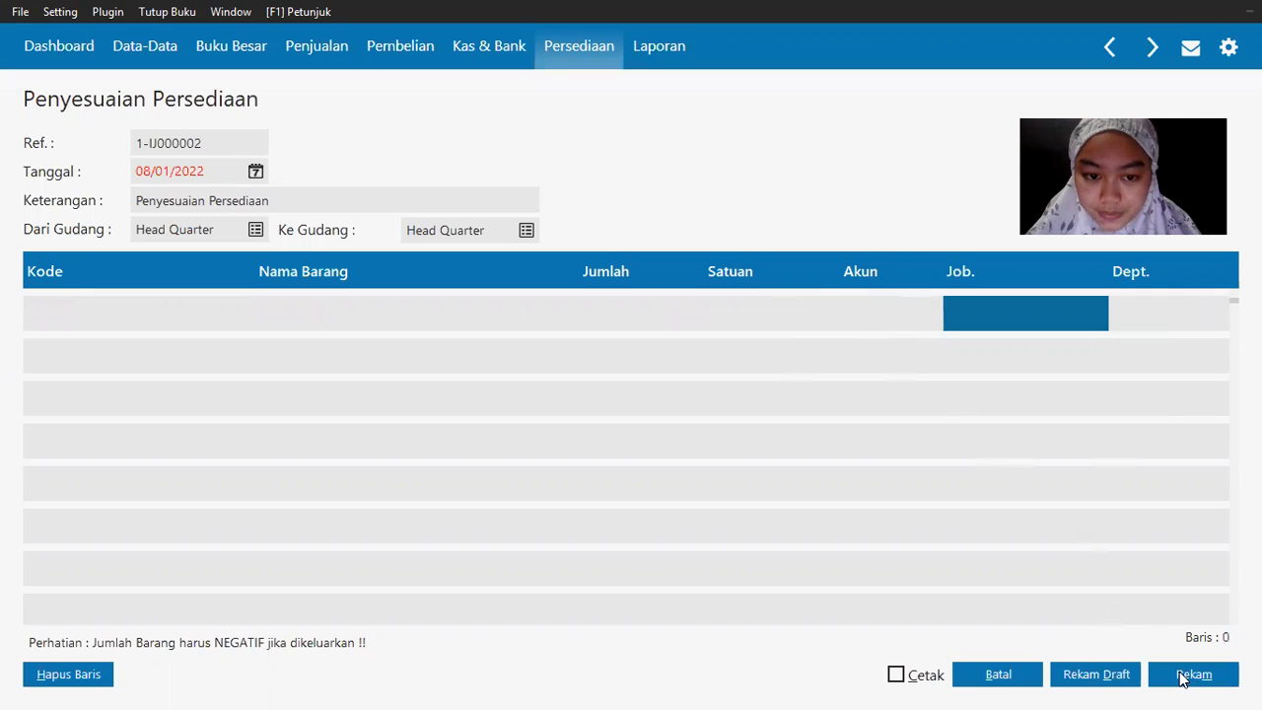
{"action": "left_click", "coordinate": [999, 674]}
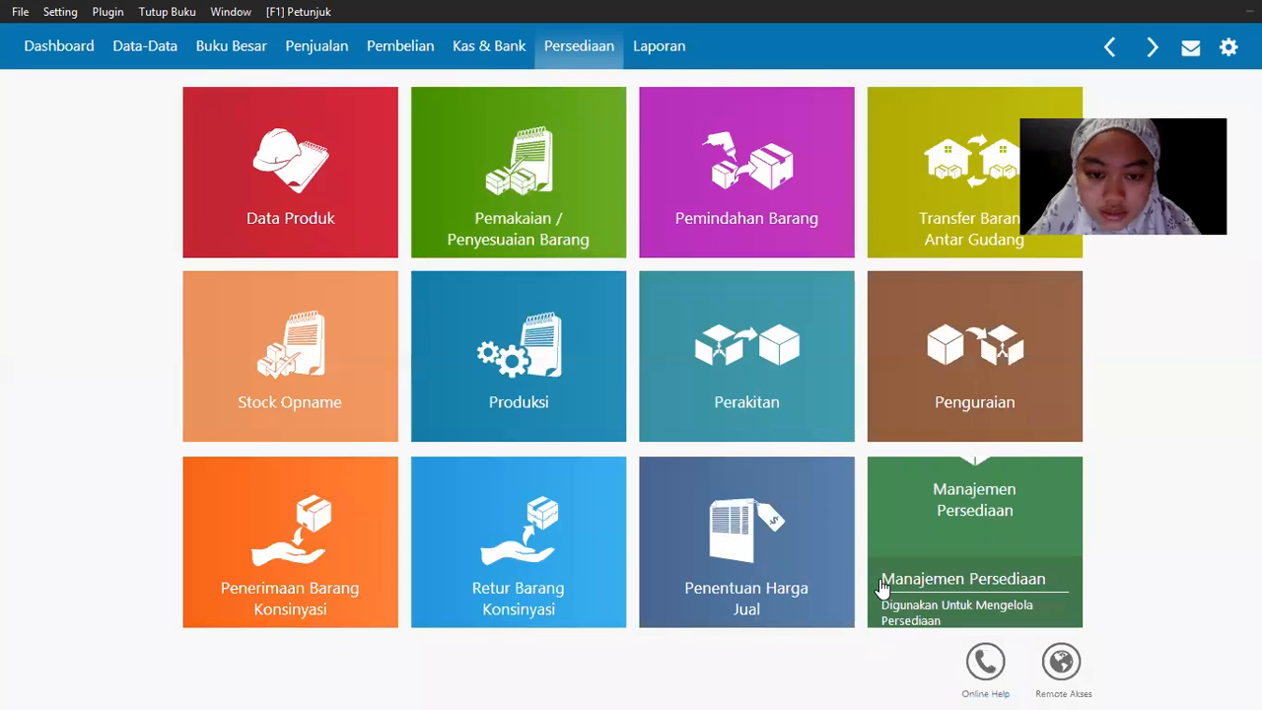
{"action": "key", "text": "alt+Tab"}
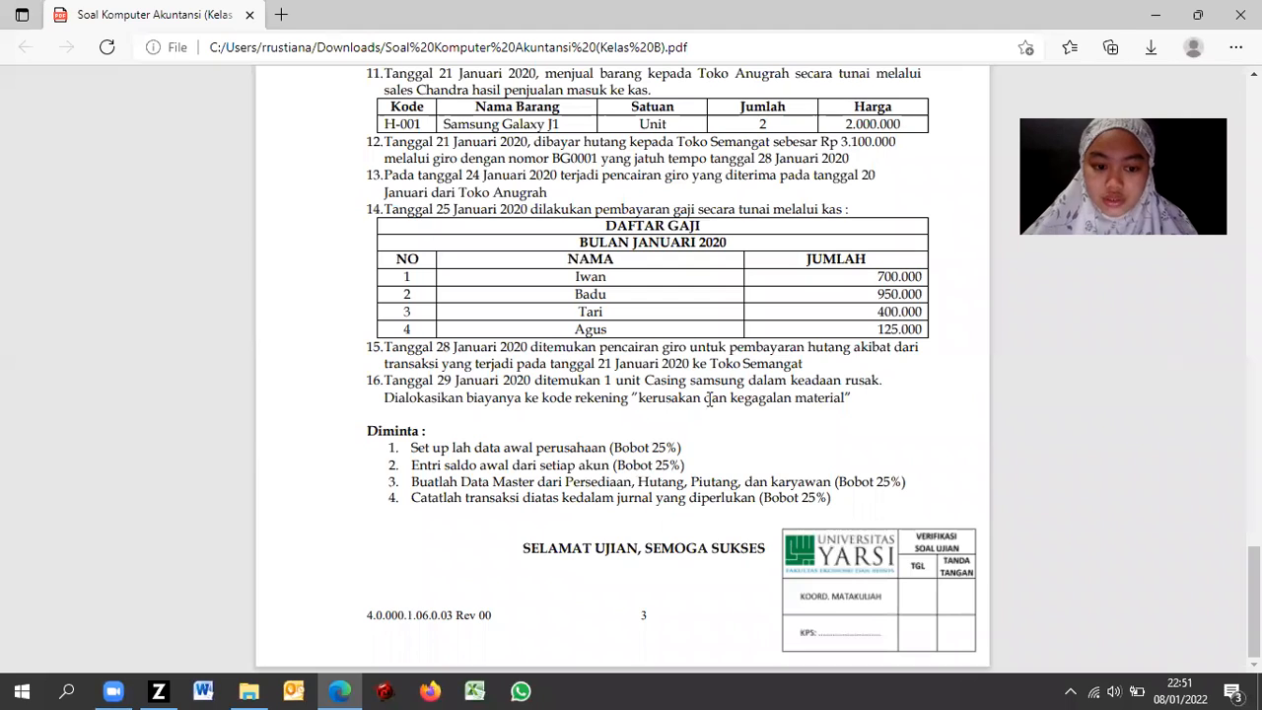
{"action": "left_click_drag", "start_coordinate": [1254, 601], "coordinate": [1253, 134]}
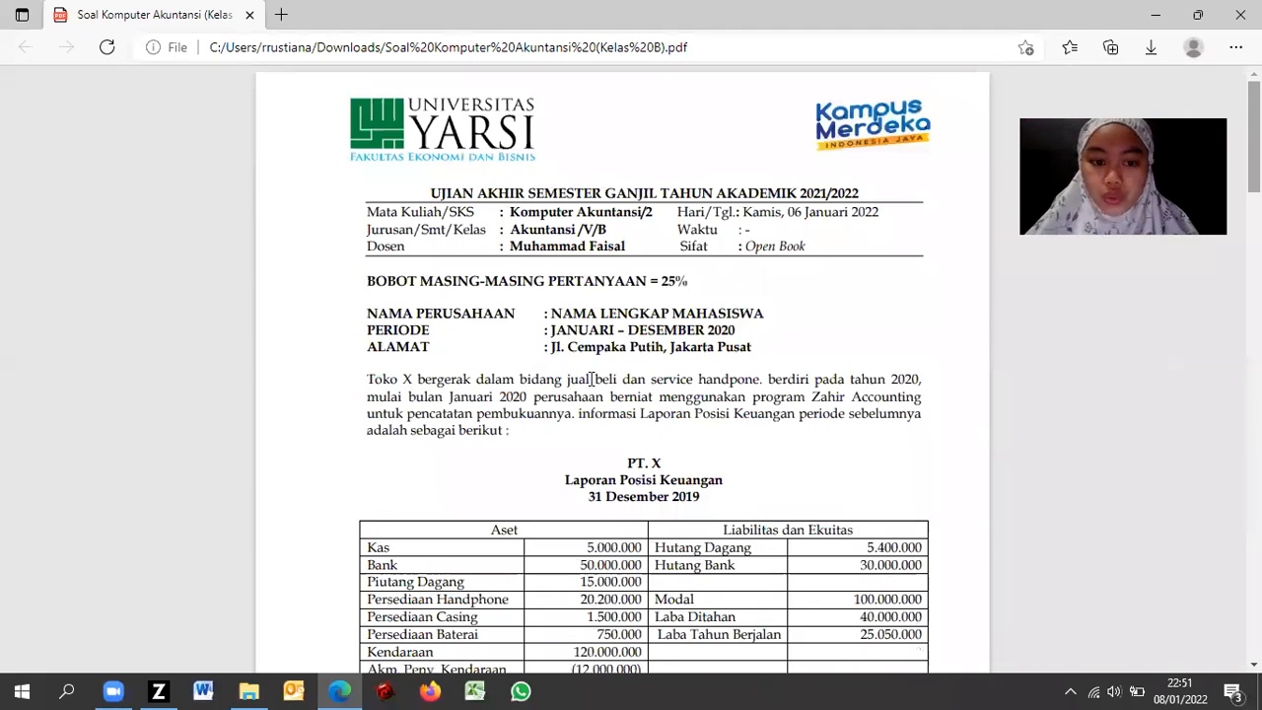
{"action": "key", "text": "alt+Tab"}
{"action": "key", "text": "alt+Tab"}
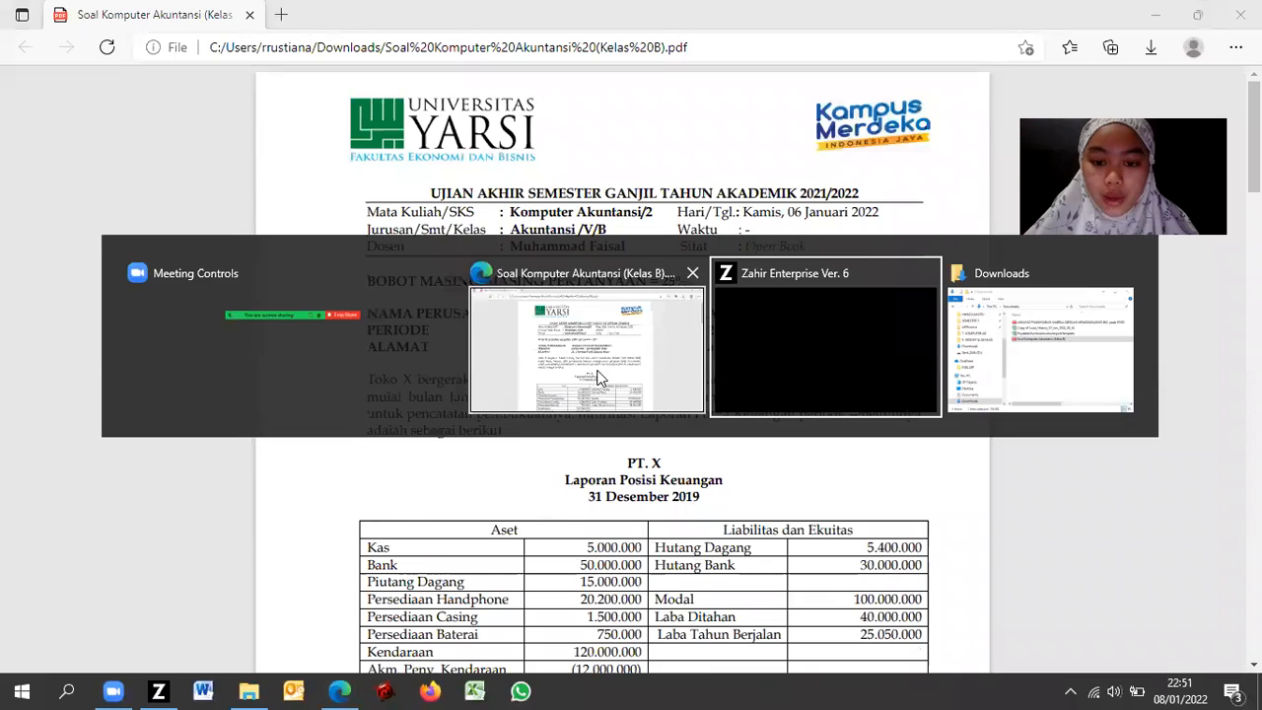